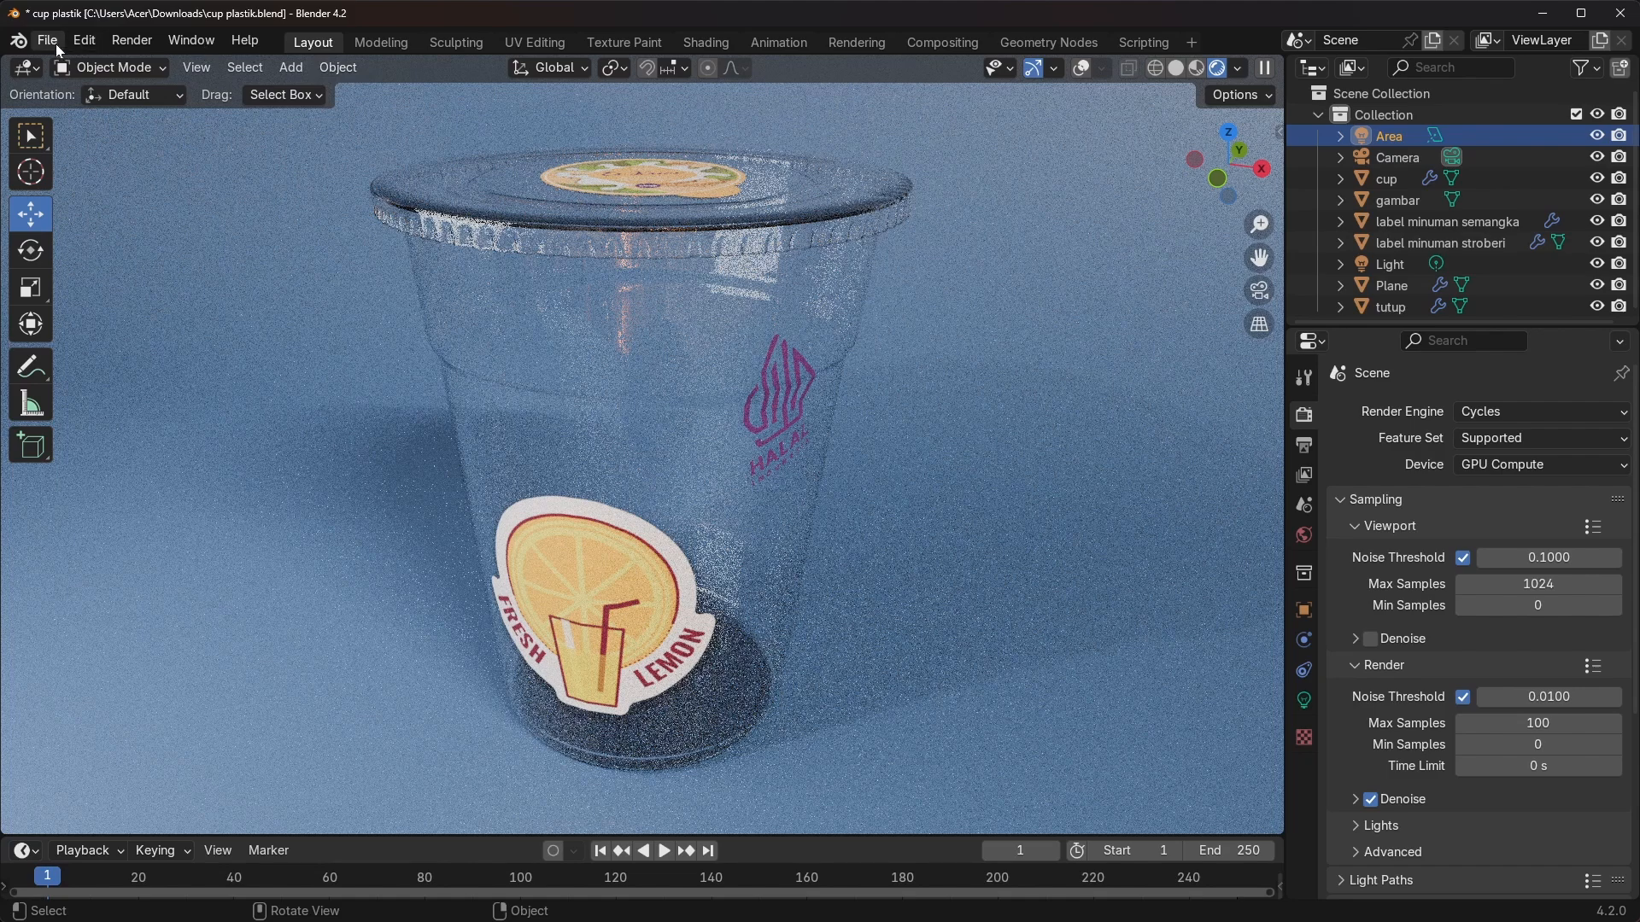
Start a new file with the default scene
click(55, 43)
click(78, 177)
click(57, 47)
mouse_move(67, 66)
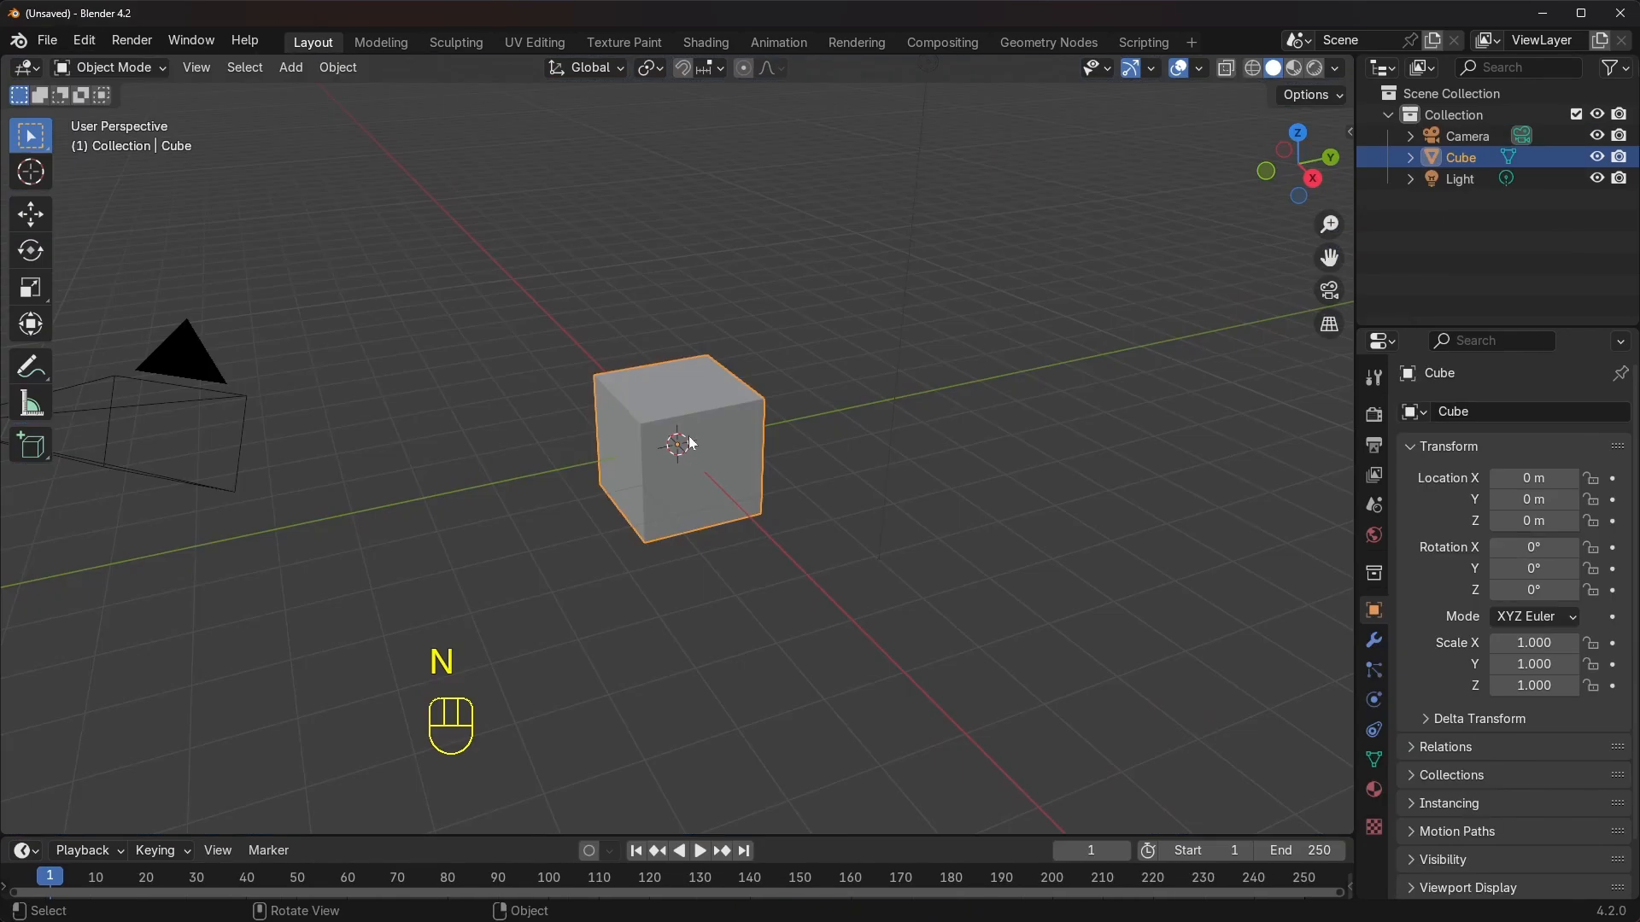
Delete the default cube from the scene
middle_drag(739, 443, 747, 439)
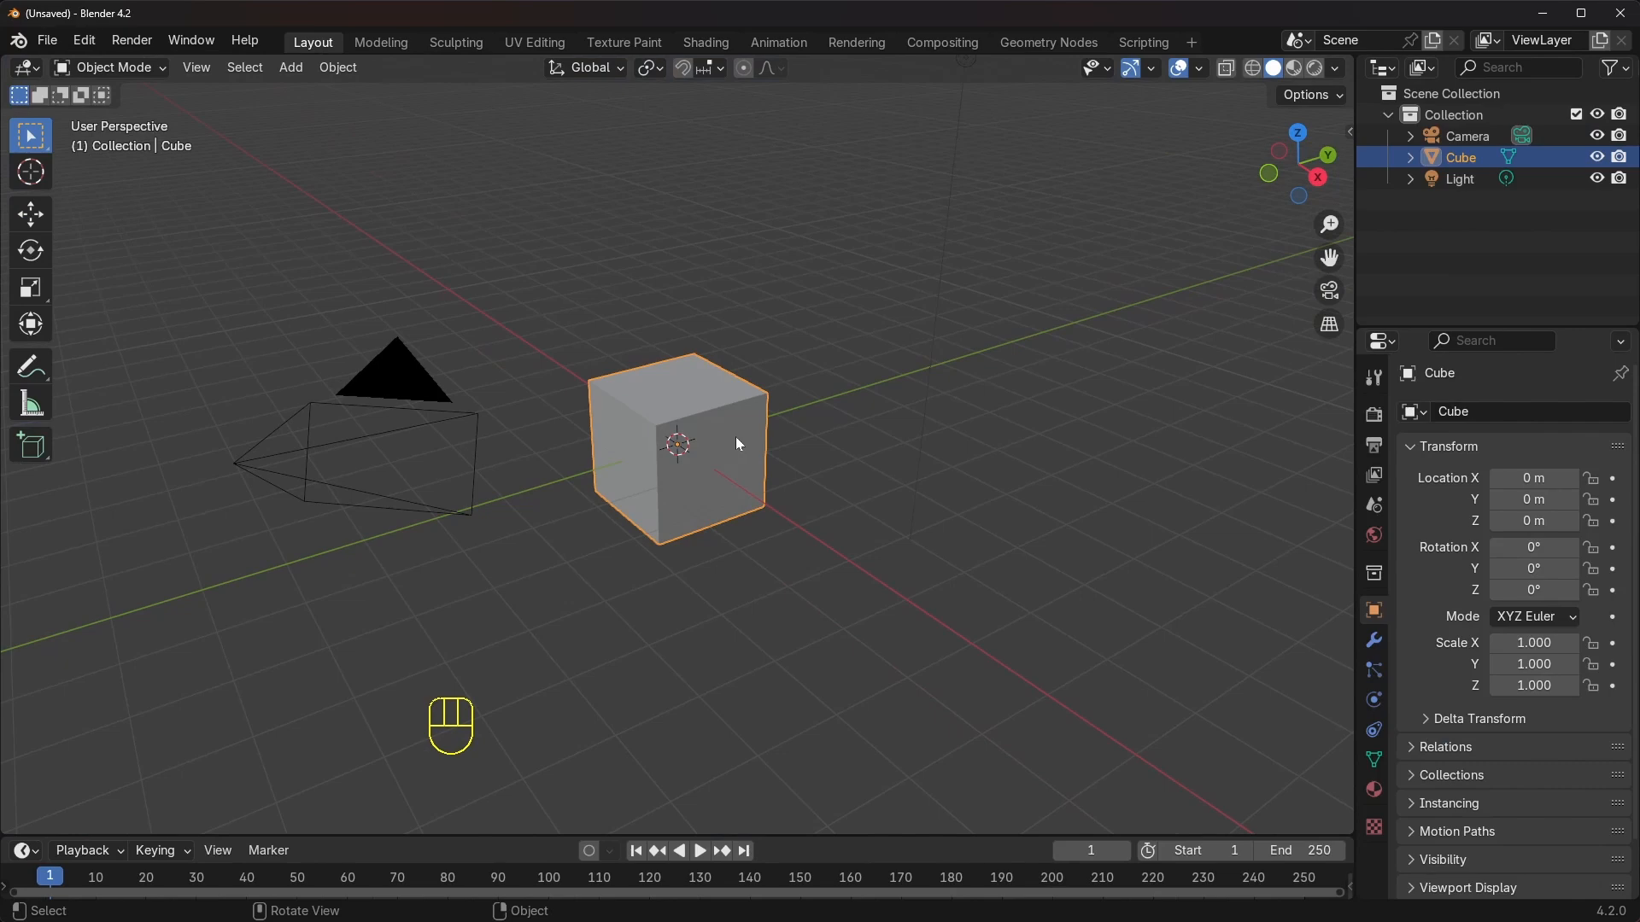
key(x)
click(740, 444)
middle_drag(634, 483, 632, 466)
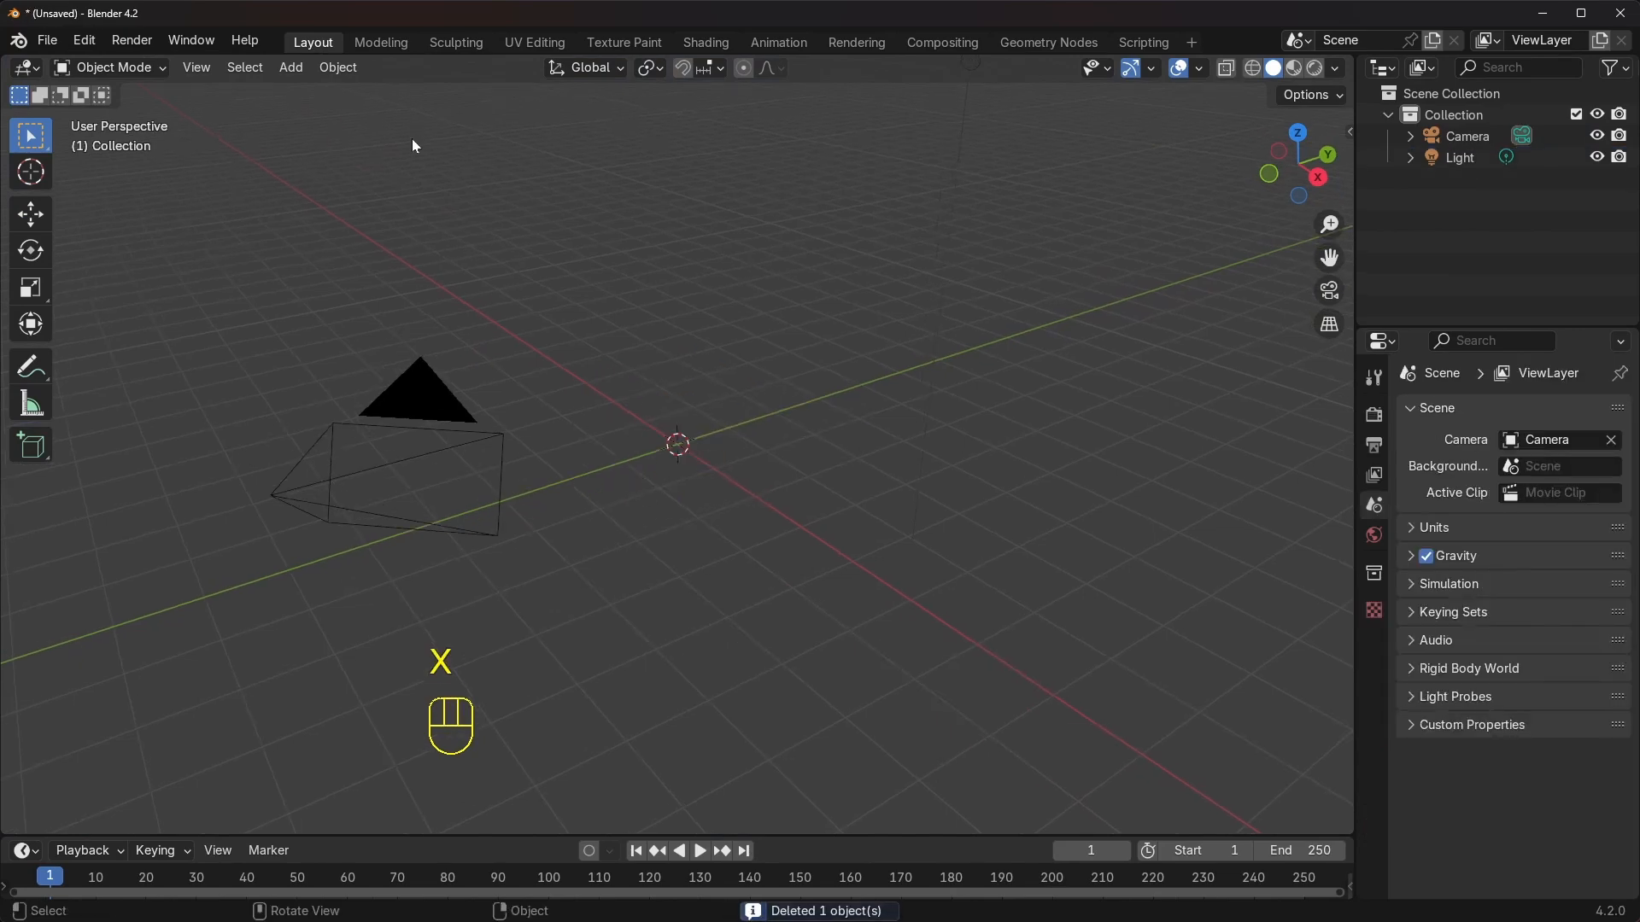
Add a cylinder mesh at the world origin
click(290, 68)
mouse_move(322, 92)
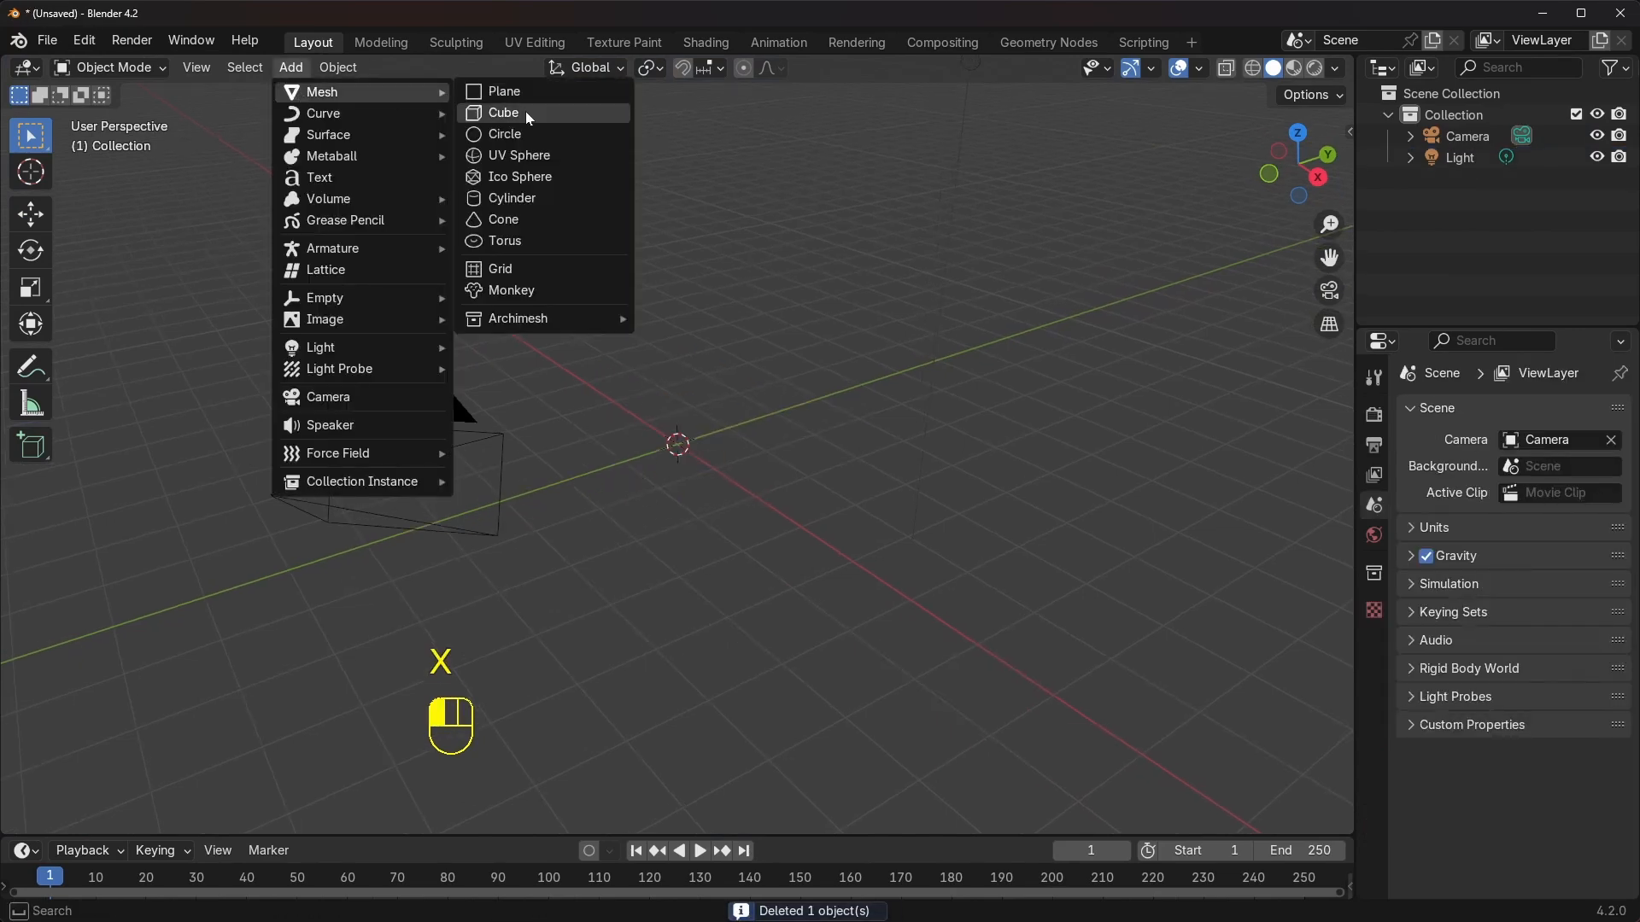
click(534, 196)
middle_drag(683, 504, 740, 352)
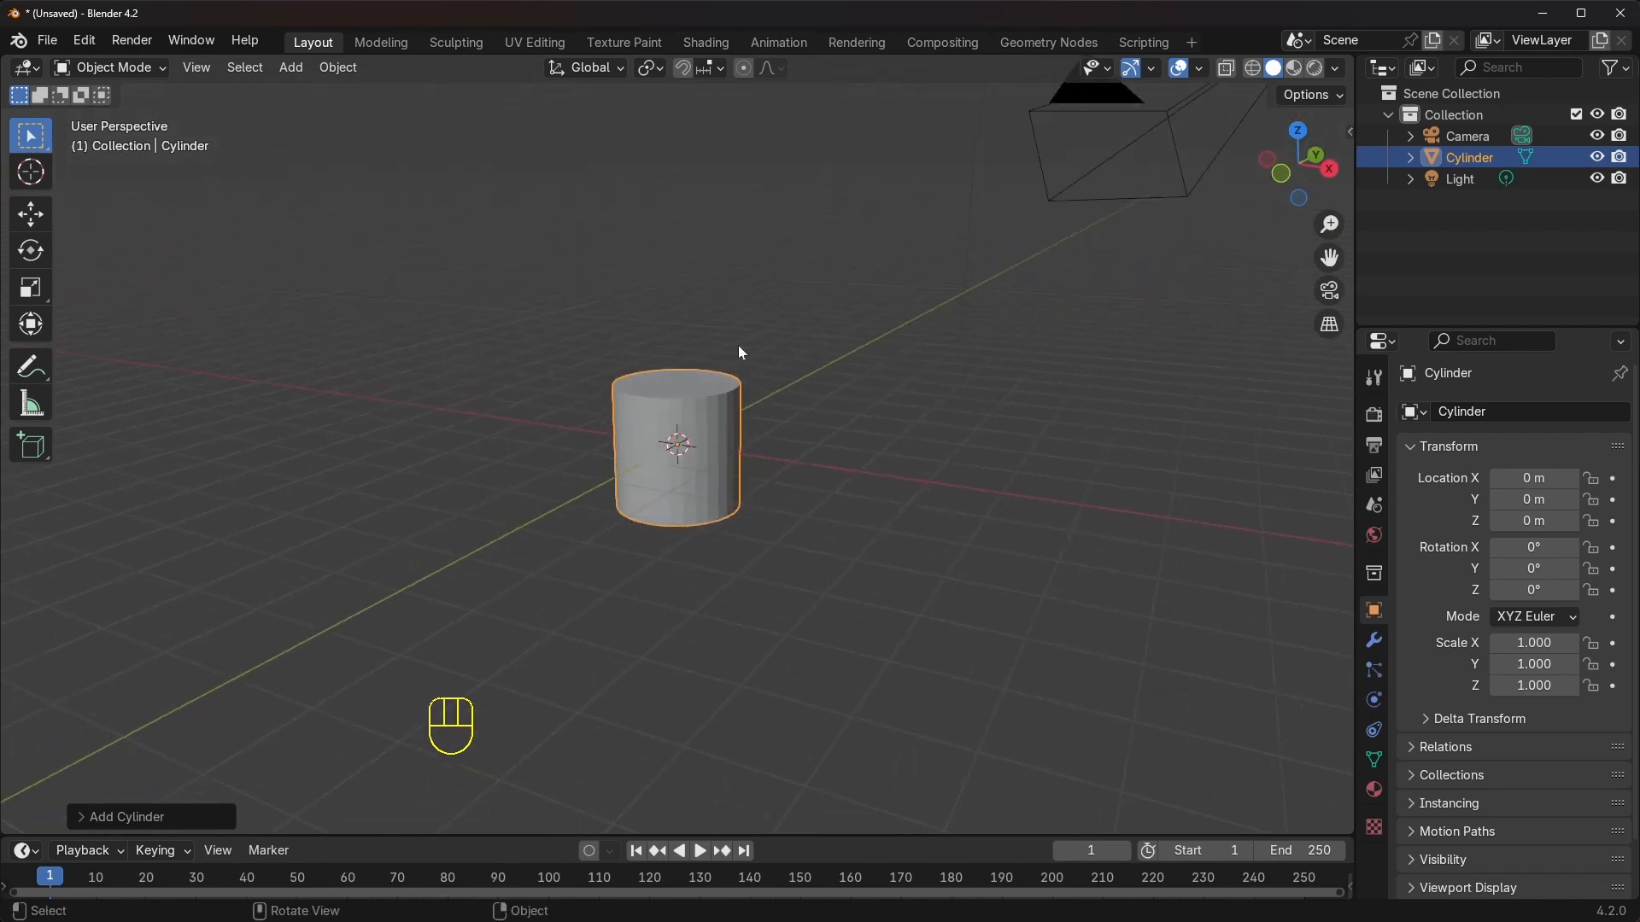
Move the cylinder up along Z to about 0.98 m so its base sits near the grid floor
click(31, 214)
drag(674, 385, 683, 311)
middle_drag(683, 311, 764, 403)
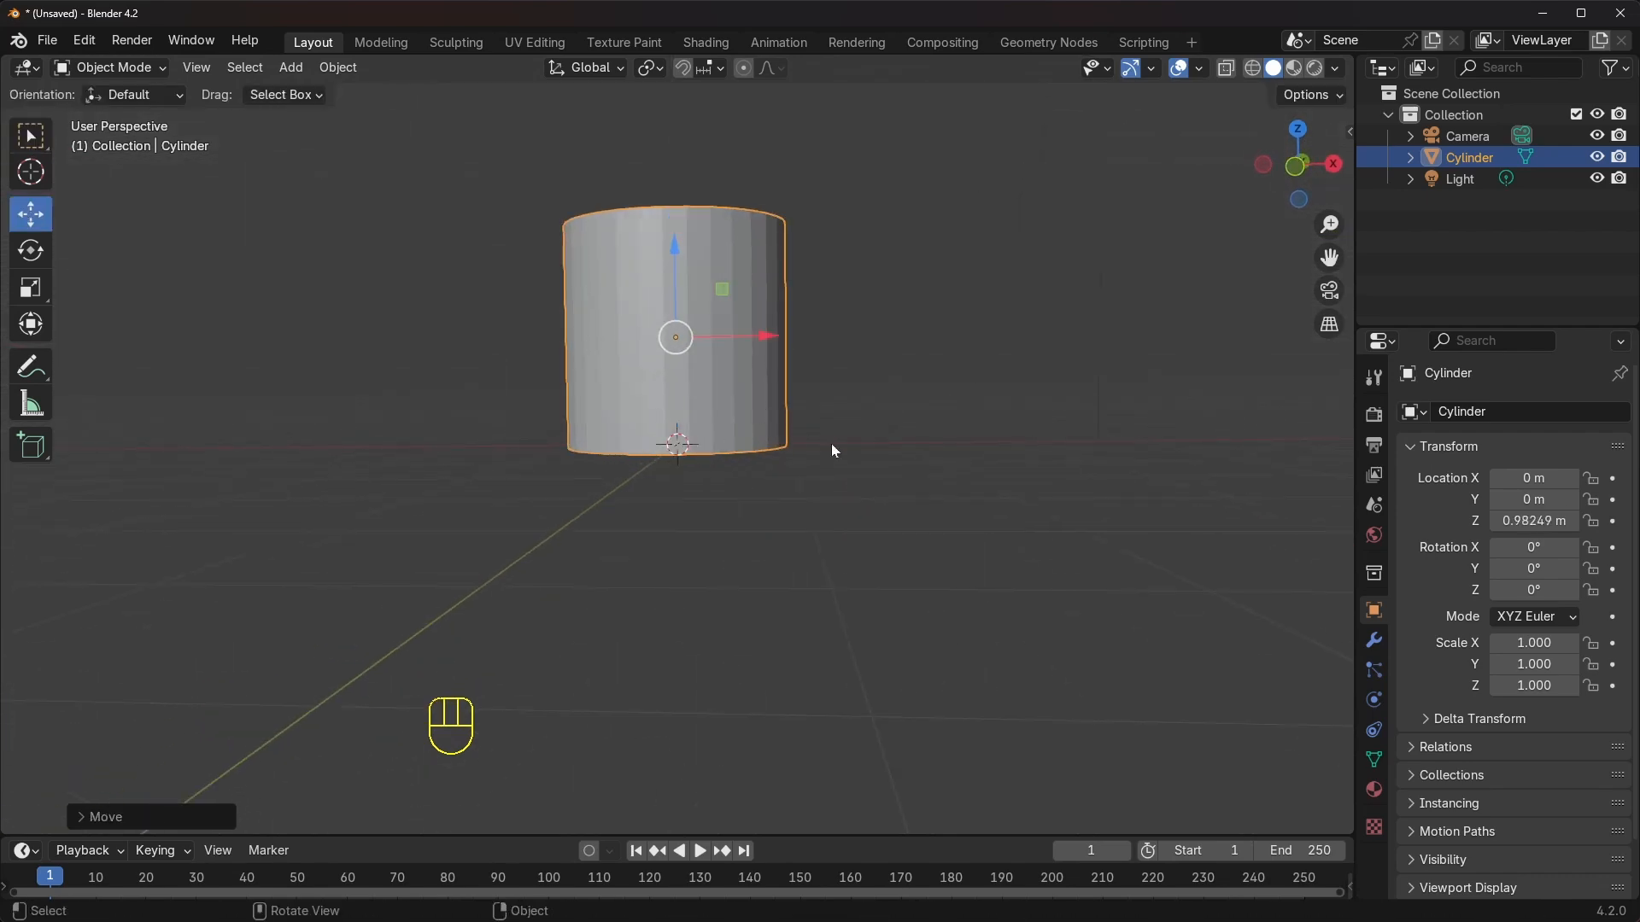
middle_drag(812, 463, 699, 343)
middle_drag(820, 384, 733, 382)
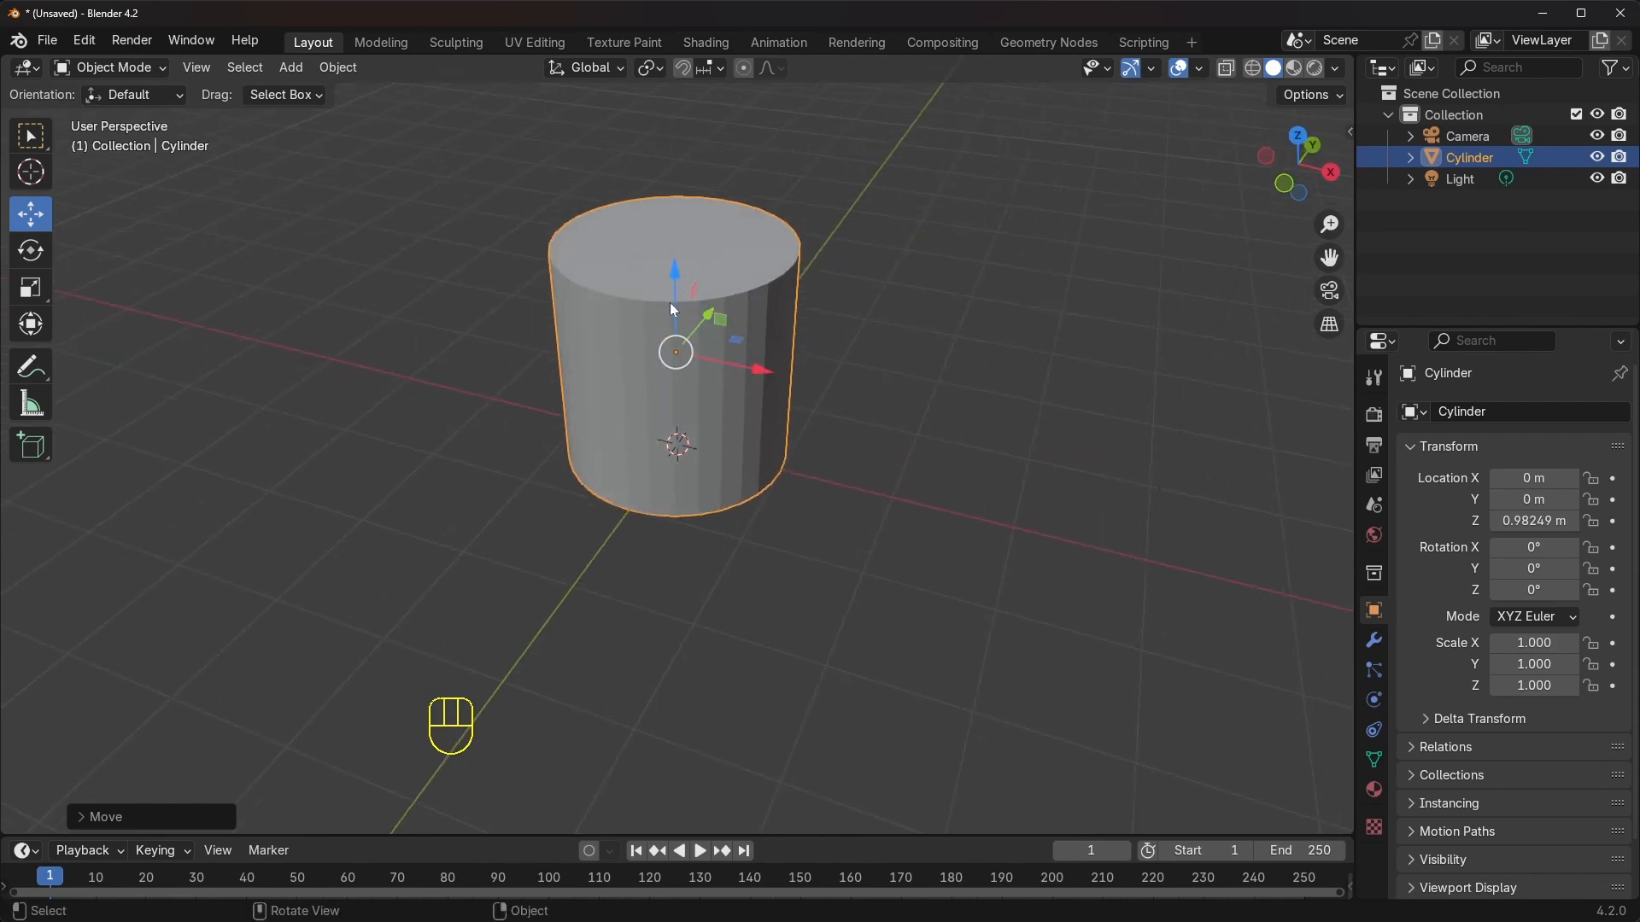
middle_drag(673, 309, 719, 293)
In Edit Mode with face selection, move the cylinder's top face upward along Z to make the body taller
click(137, 68)
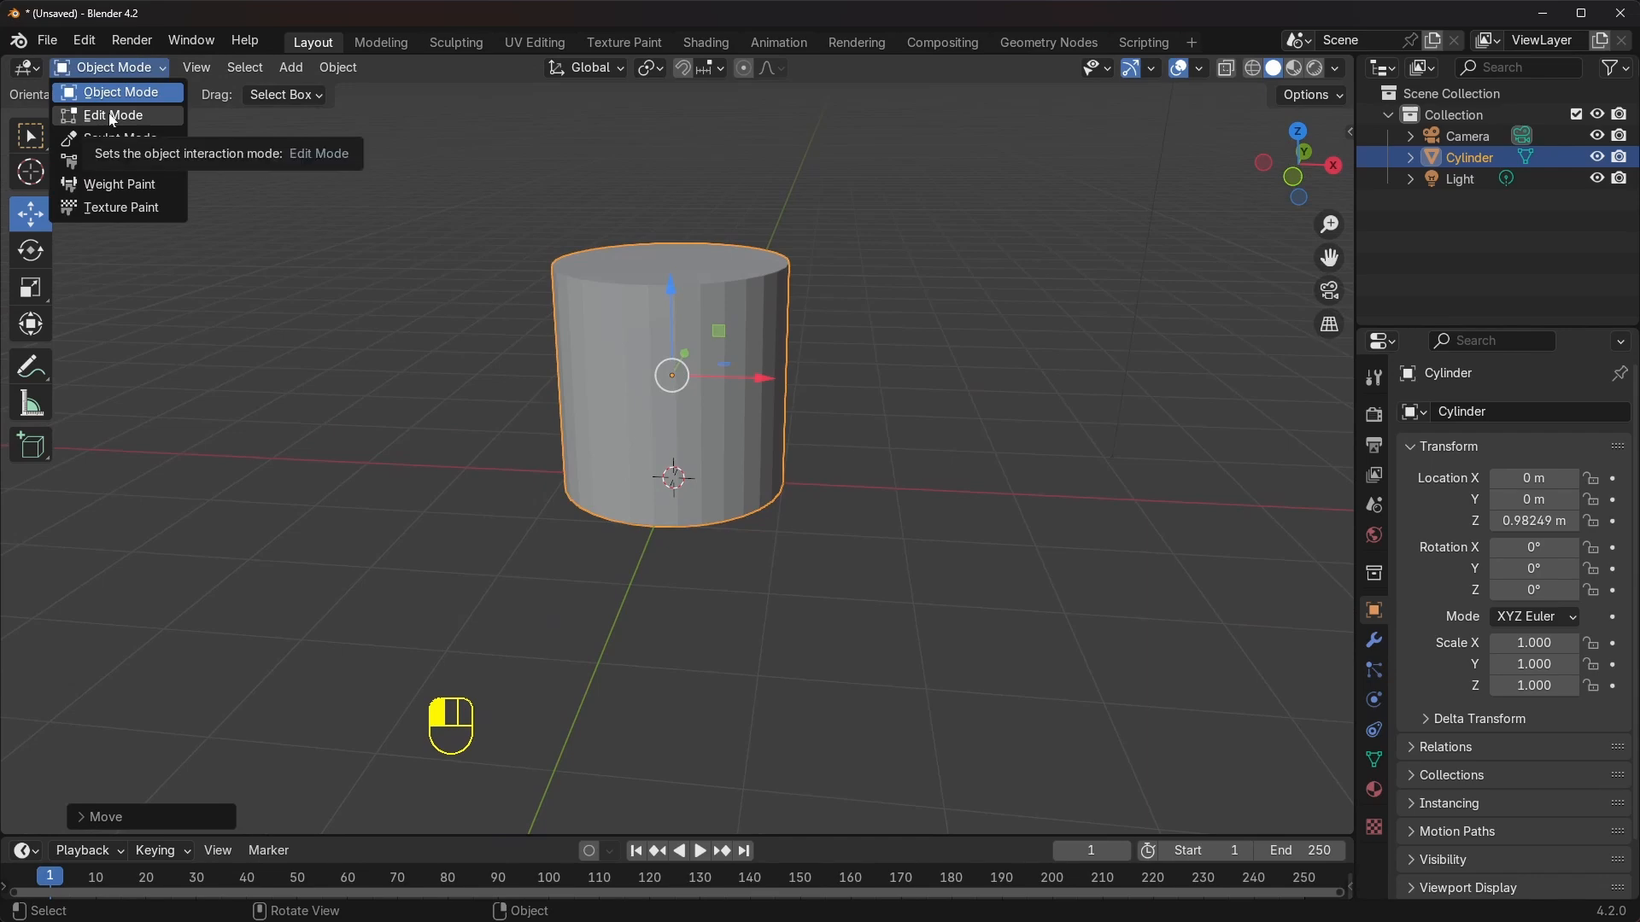
click(114, 116)
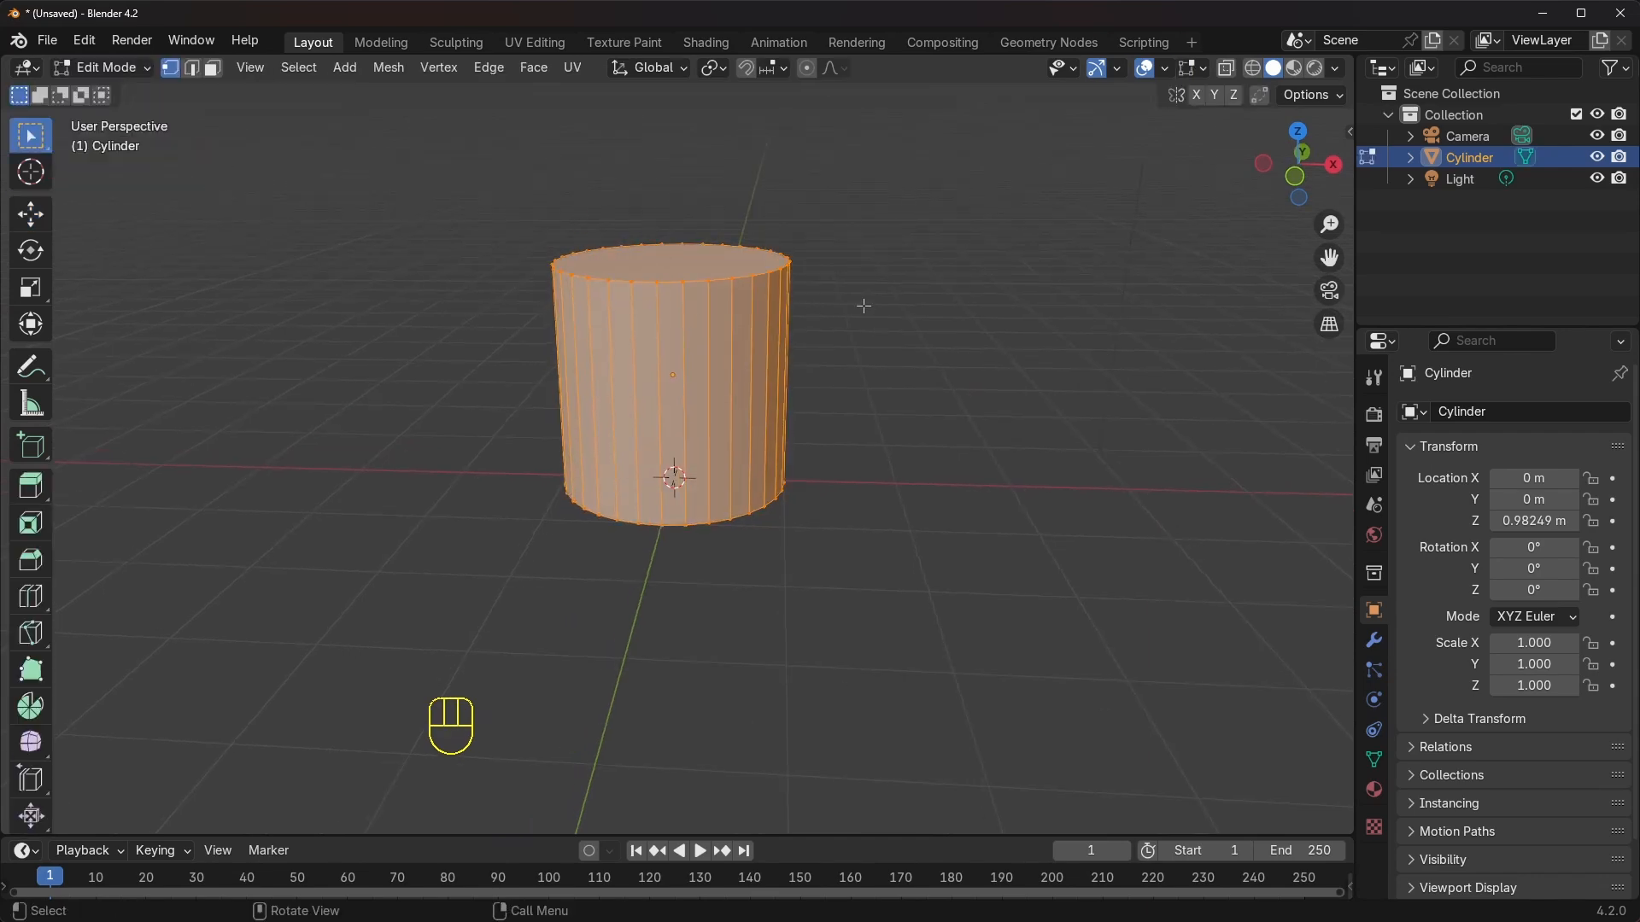
click(212, 68)
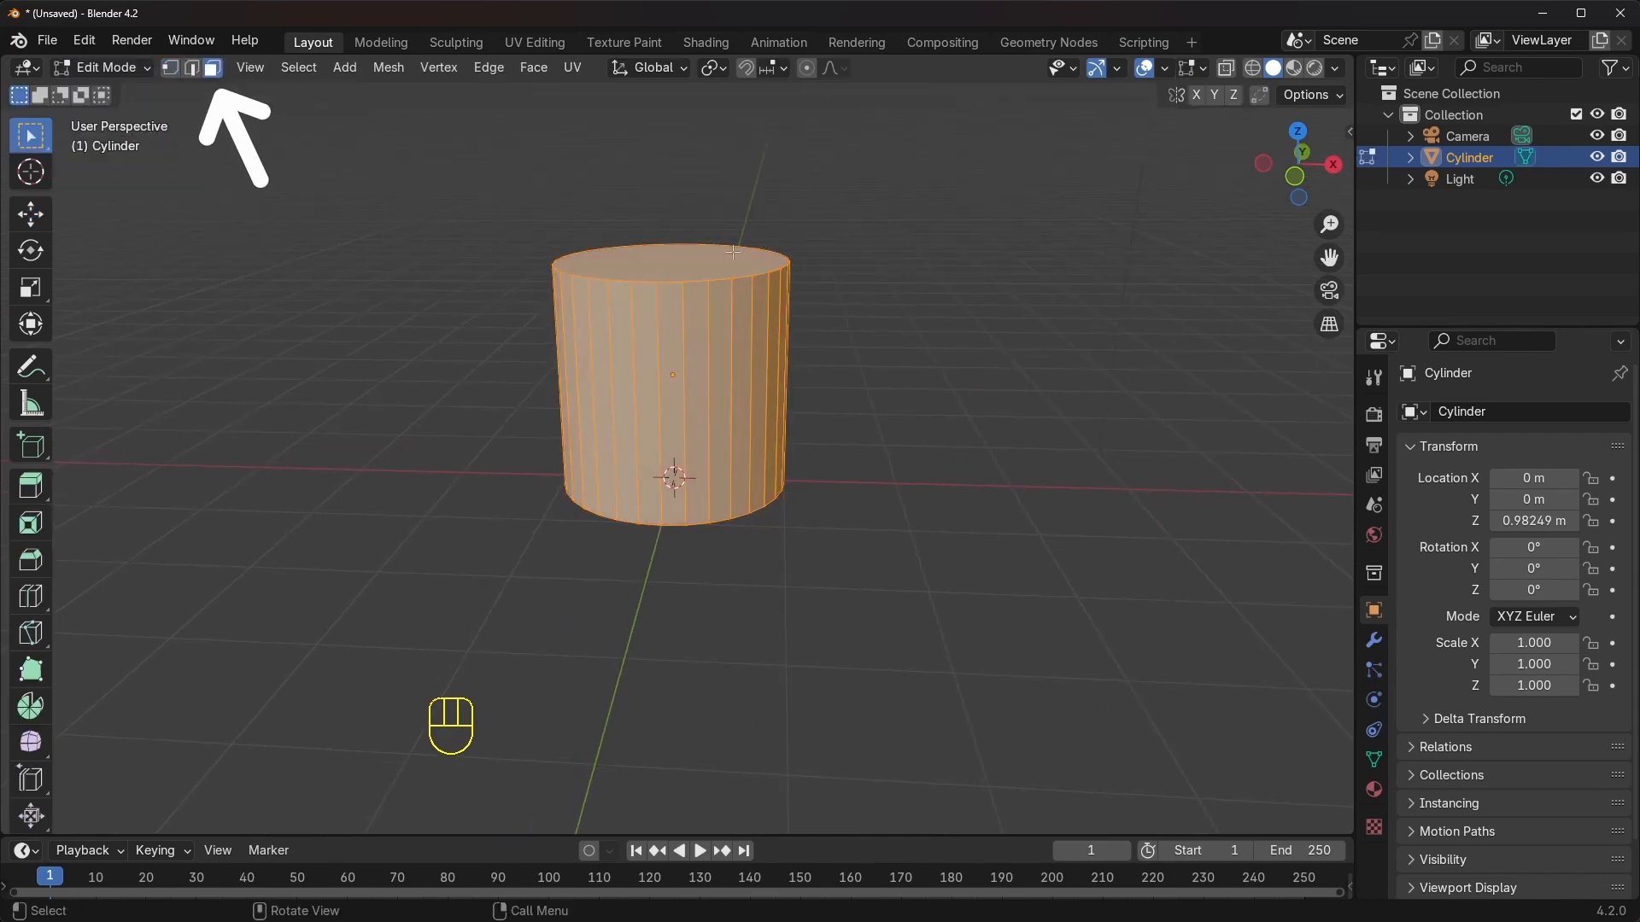
click(690, 263)
shift+middle_drag(683, 266, 684, 288)
click(31, 214)
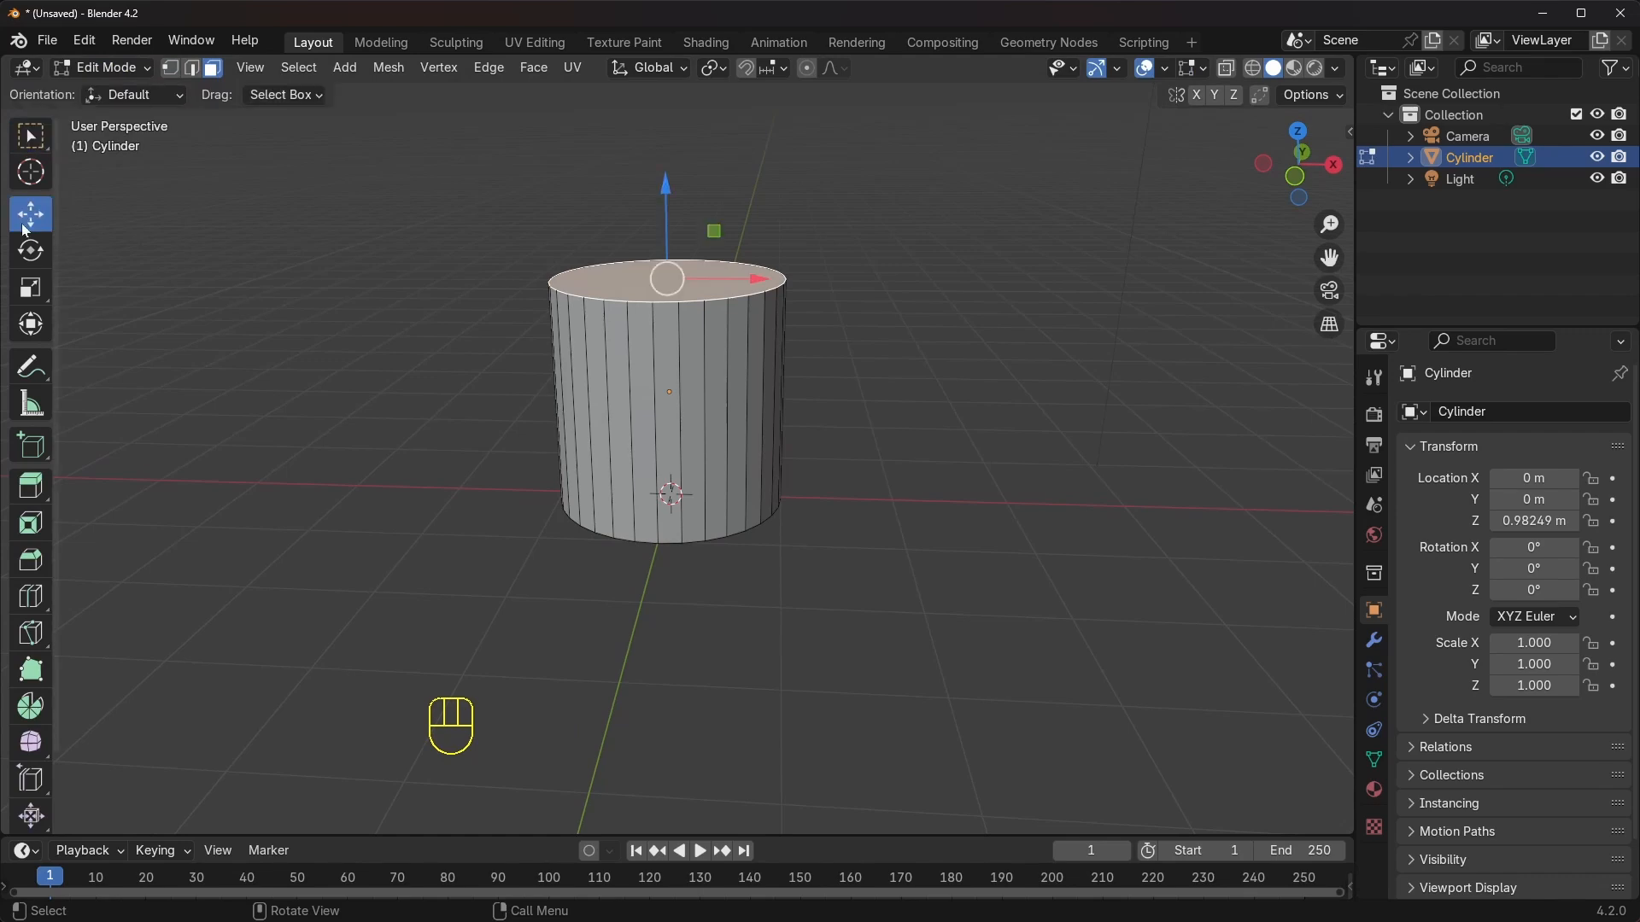
shift+middle_drag(538, 277, 539, 344)
drag(664, 281, 665, 198)
middle_drag(845, 256, 718, 367)
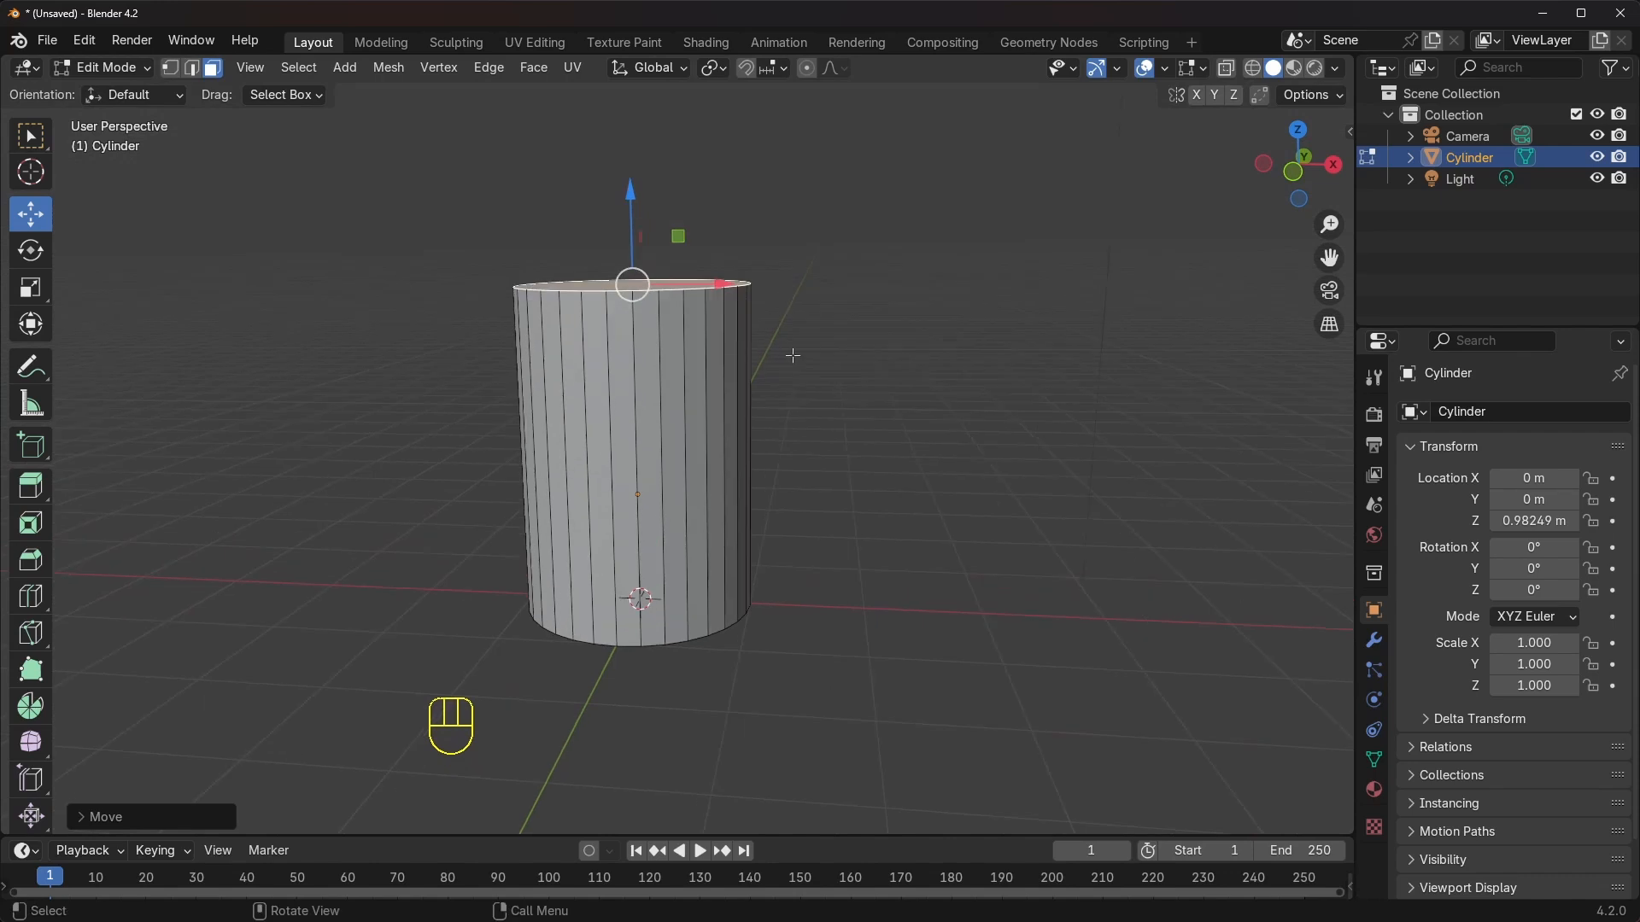
Scale up the top face to flare the body into a cup shape, and raise it slightly further
key(s)
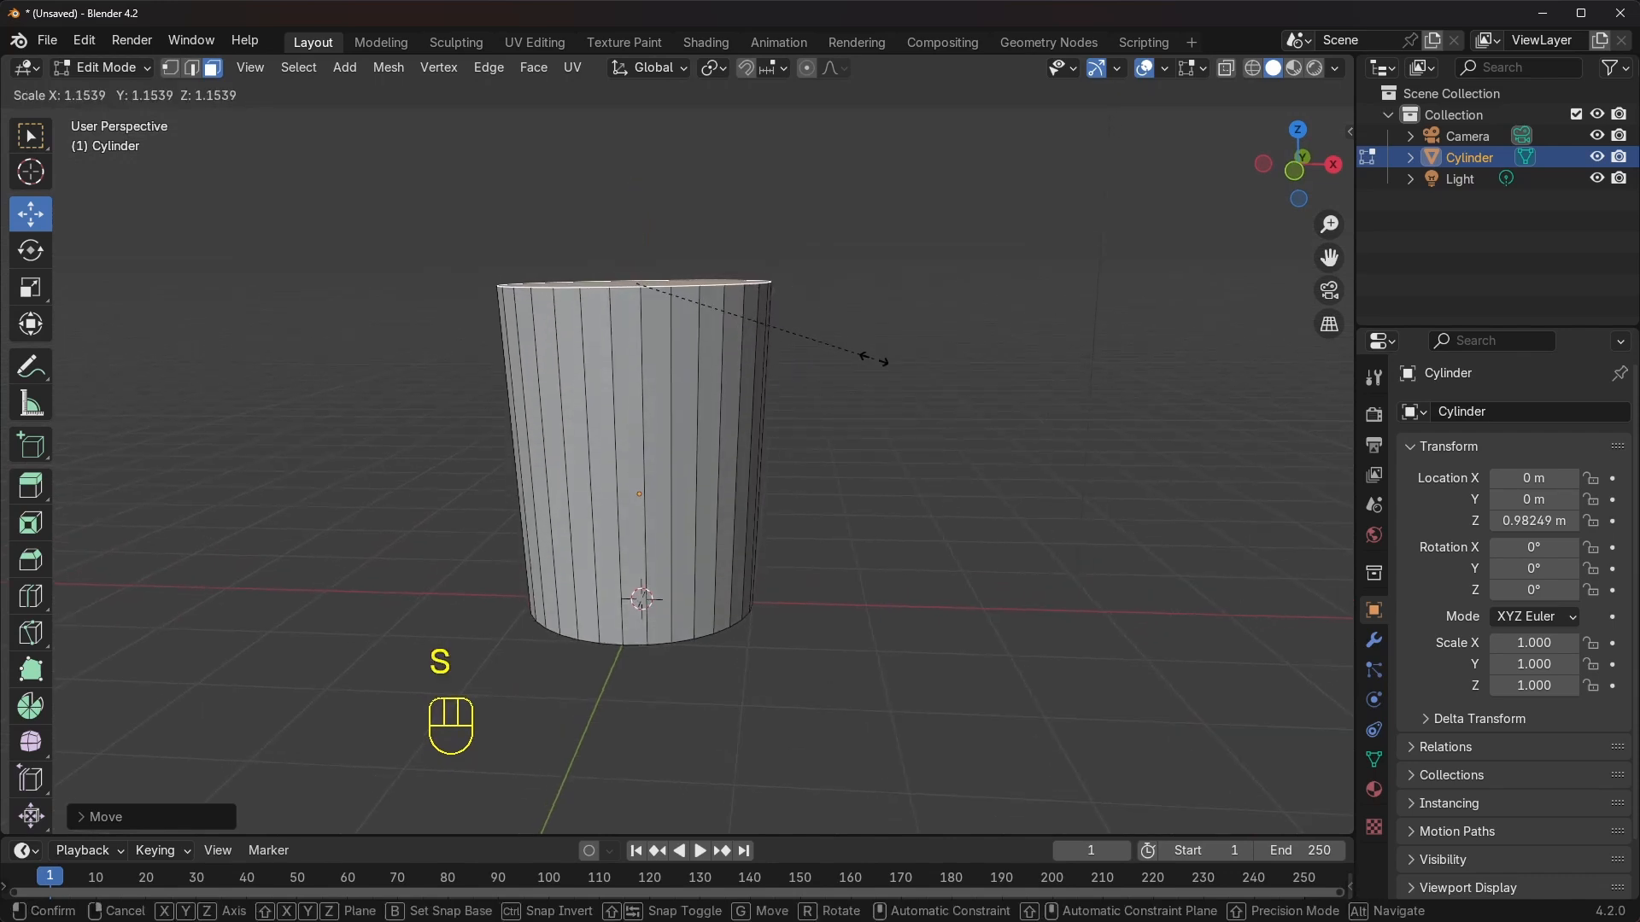
click(889, 365)
mouse_move(824, 294)
middle_down()
mouse_move(846, 276)
mouse_move(820, 308)
middle_up()
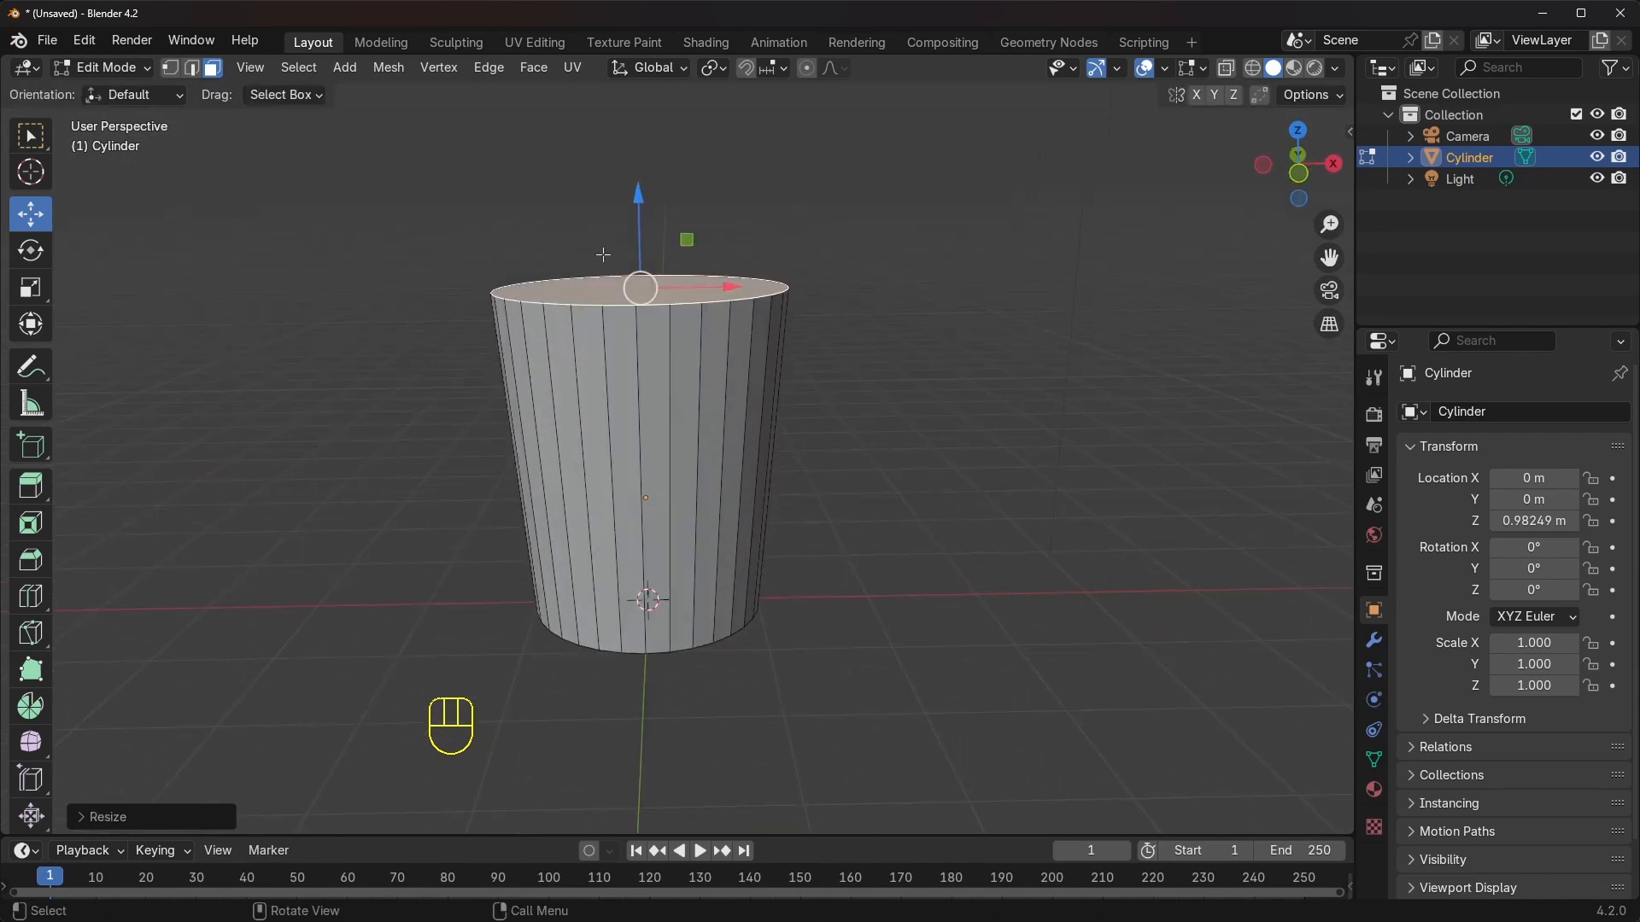
middle_drag(613, 229, 617, 217)
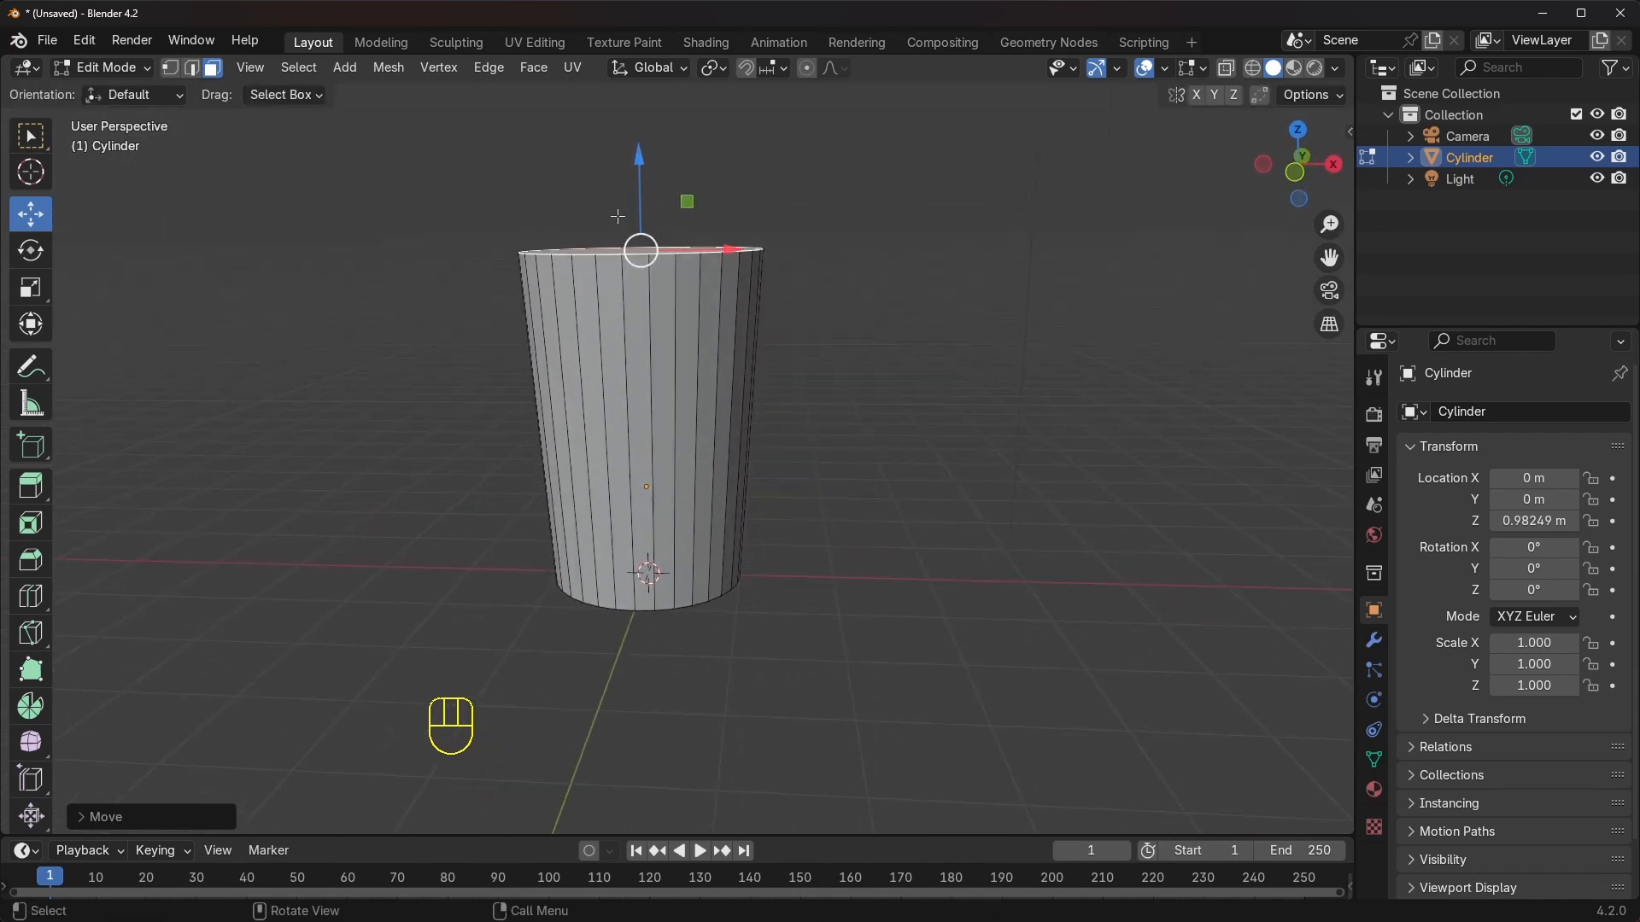
middle_drag(793, 290, 653, 367)
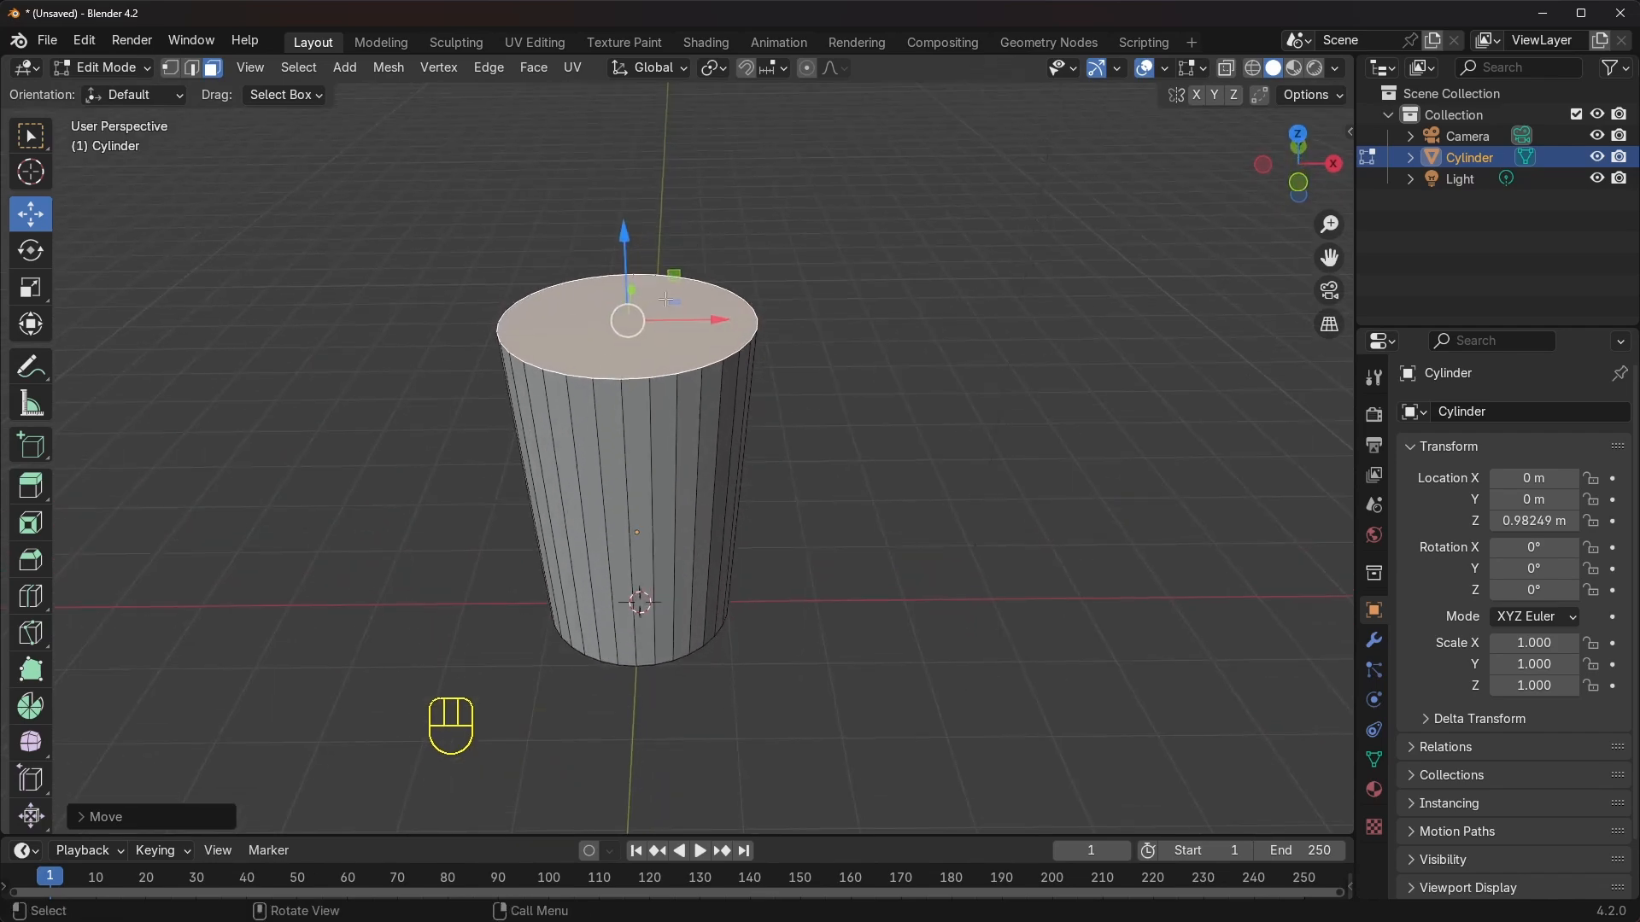
Delete the top face to open the cup
click(656, 370)
key(x)
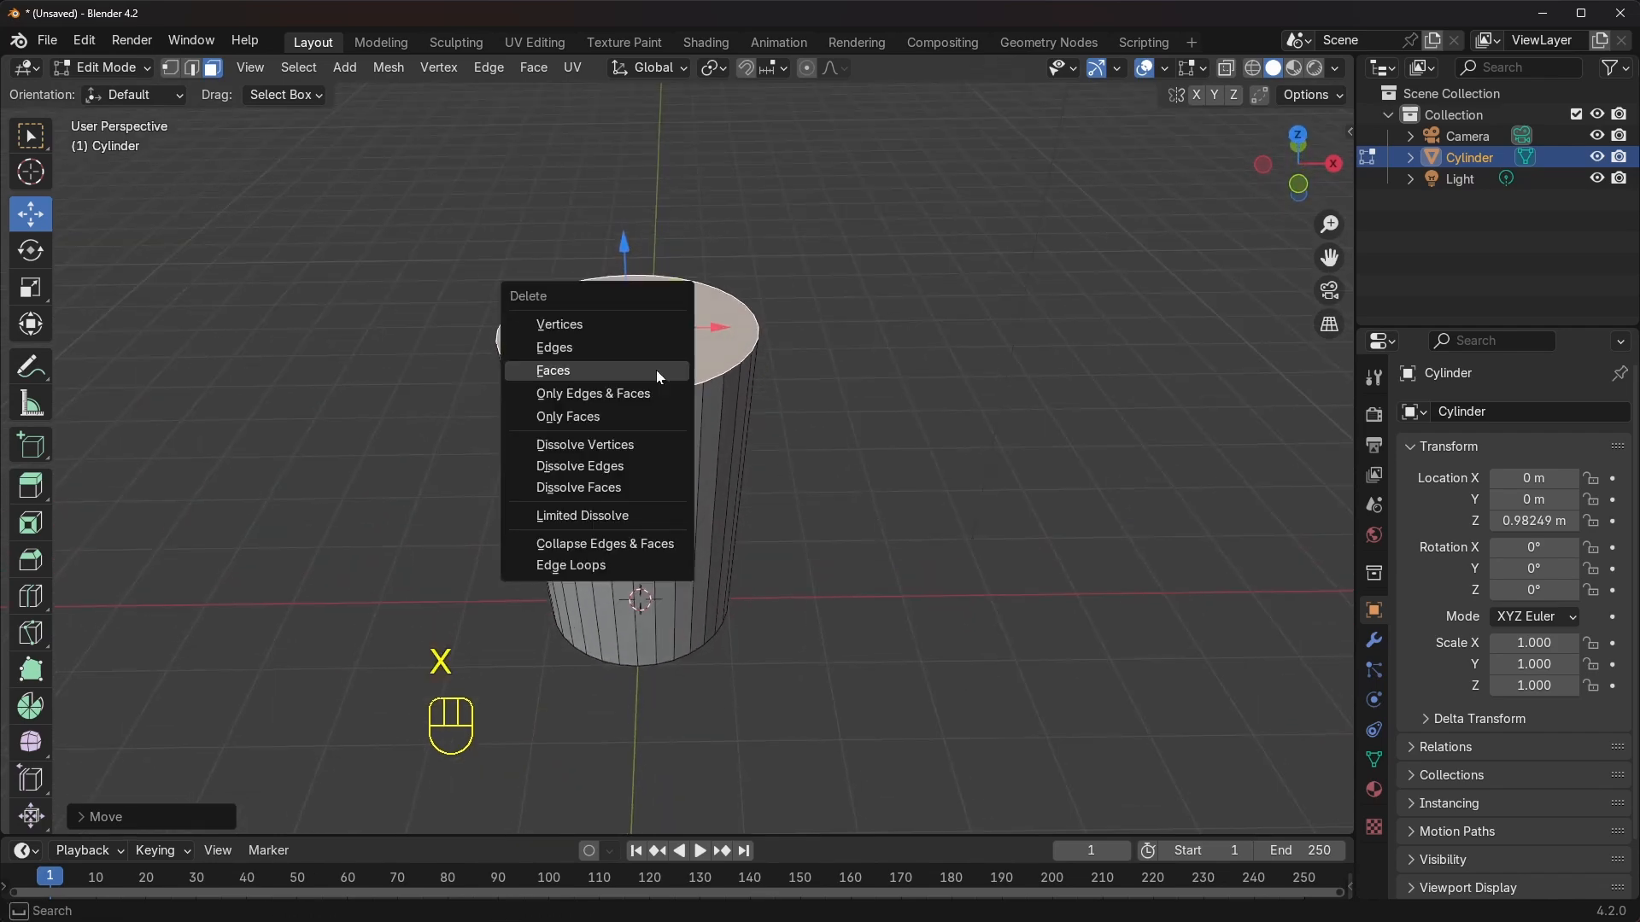
click(557, 373)
middle_drag(684, 335, 692, 296)
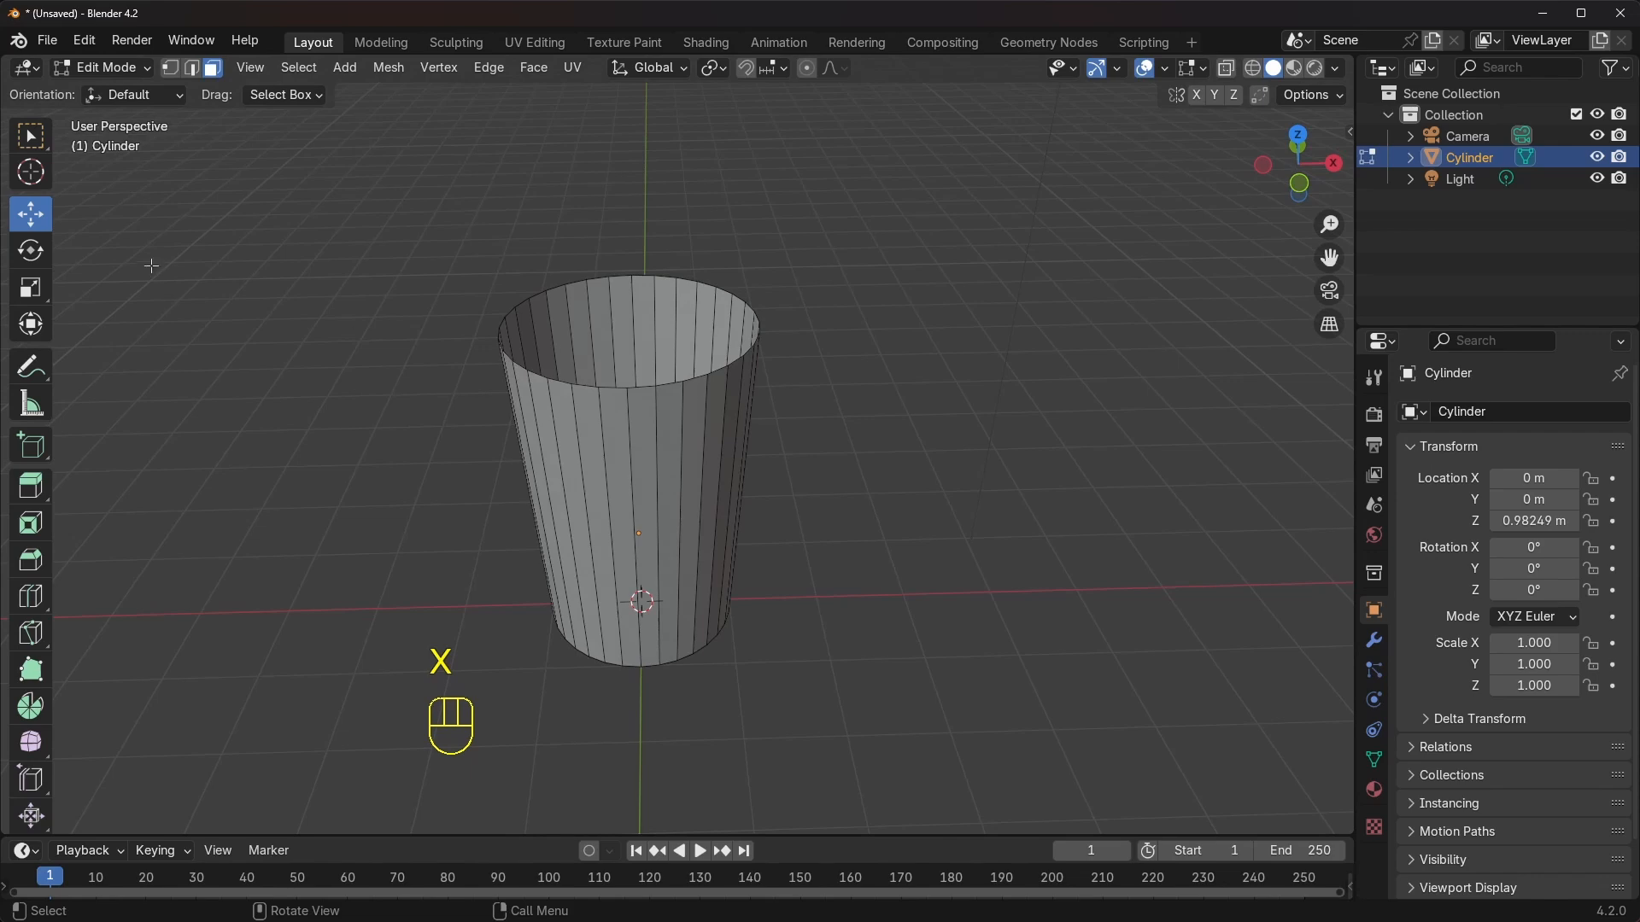
Switch to edge selection and select the whole edge loop around the cup's open rim
click(193, 70)
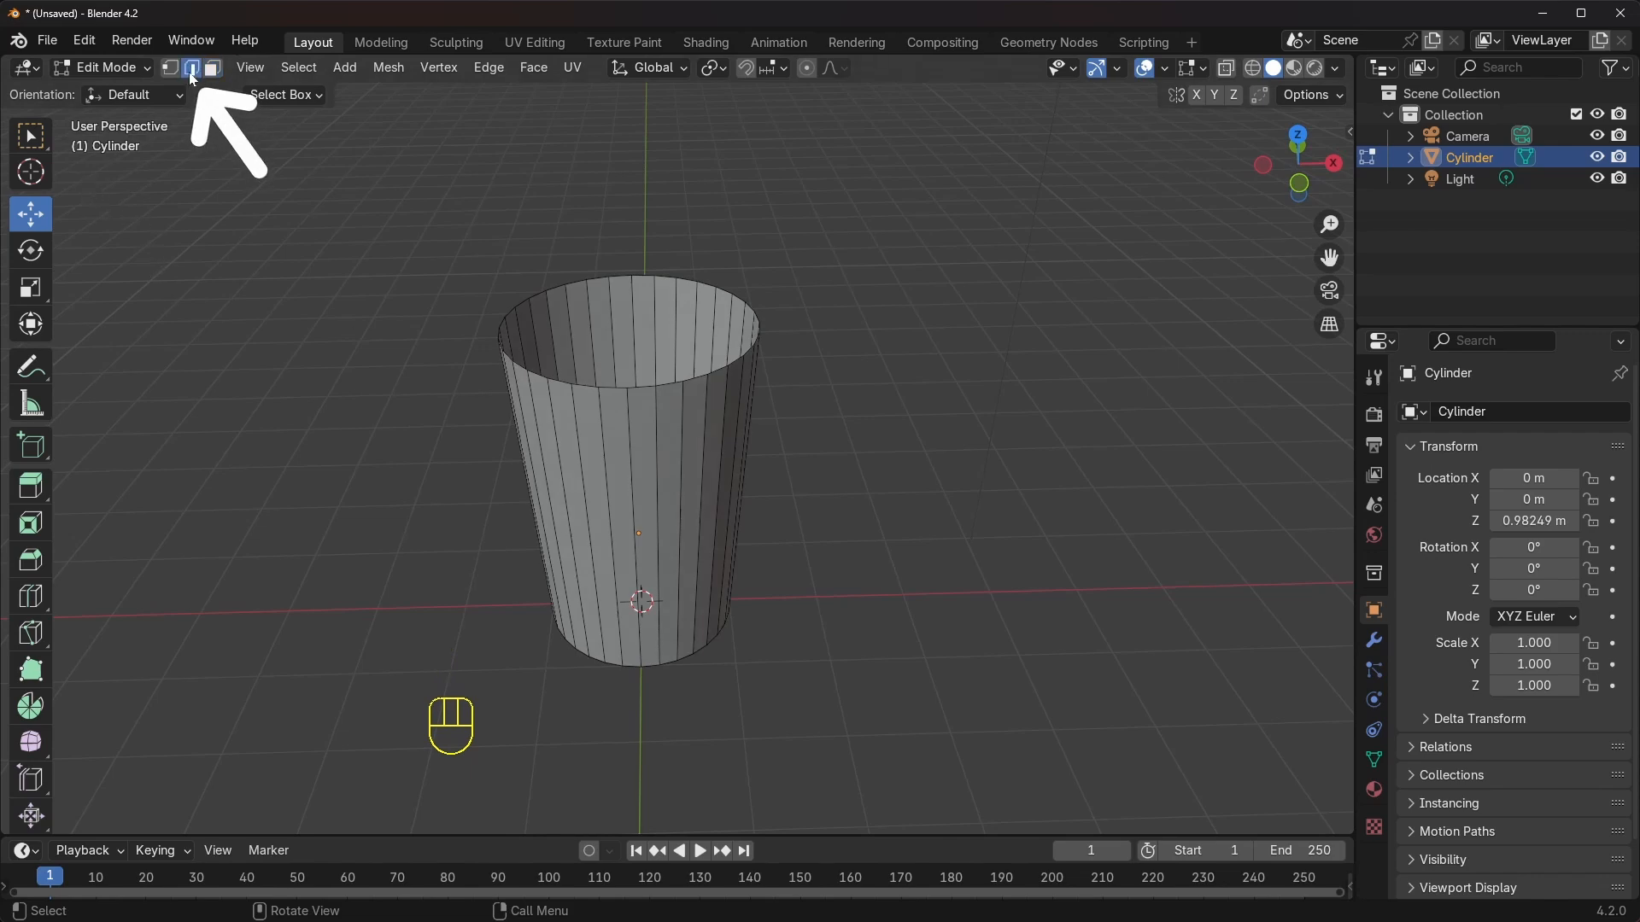
shift+middle_drag(657, 371, 671, 412)
scroll(672, 413, up, 1)
click(681, 446)
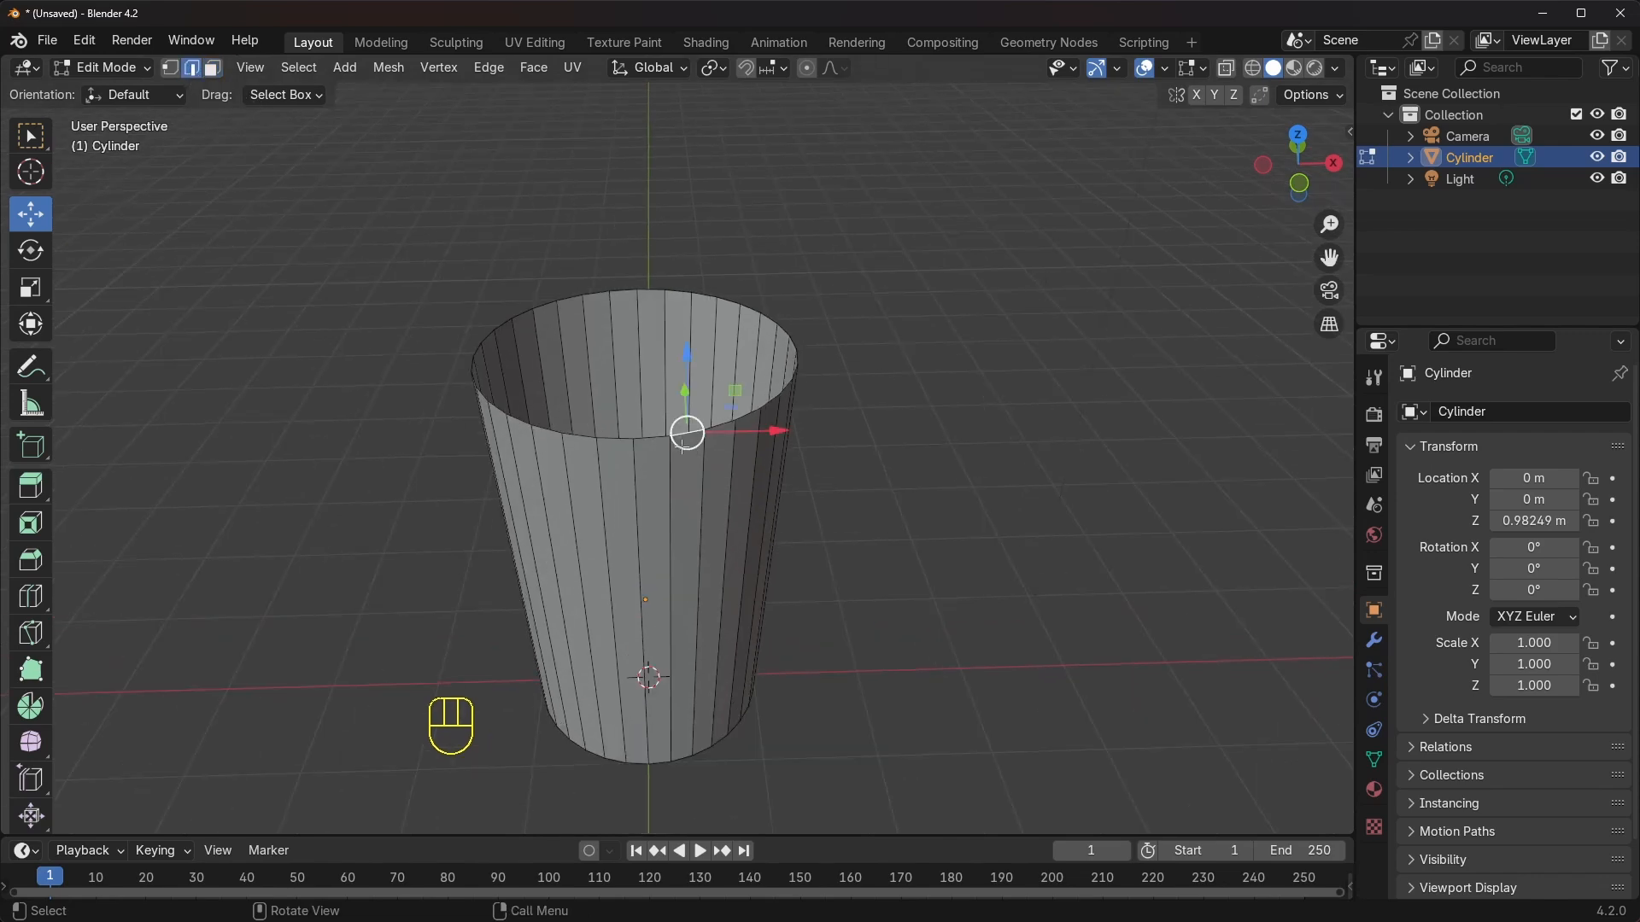
scroll(682, 444, up, 2)
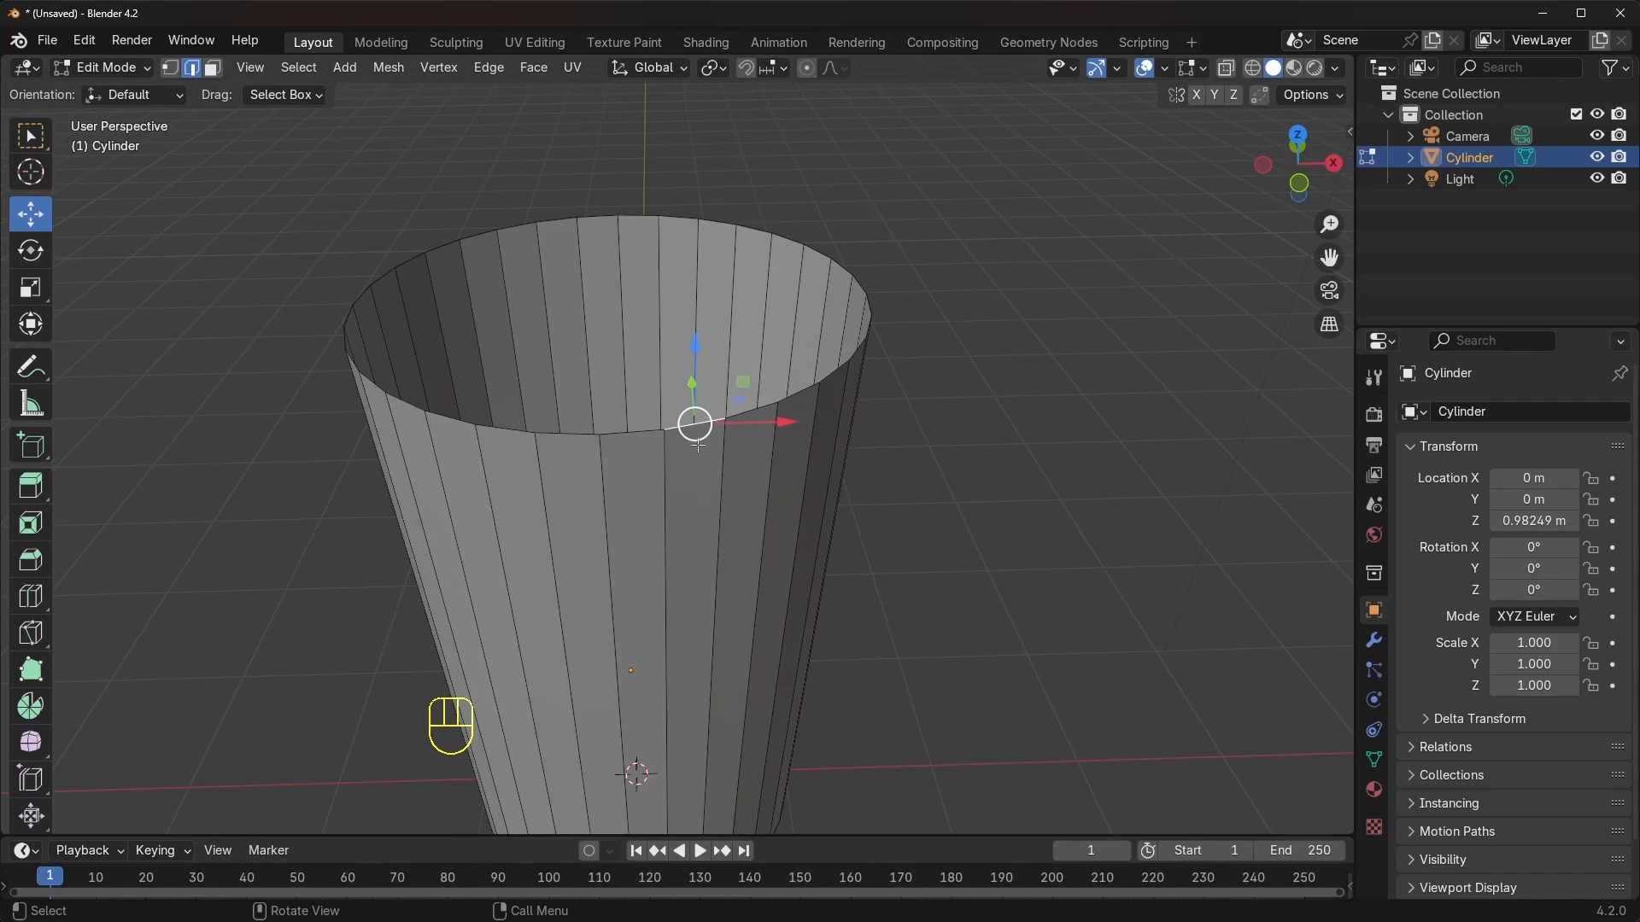
key(alt)
alt+click(695, 424)
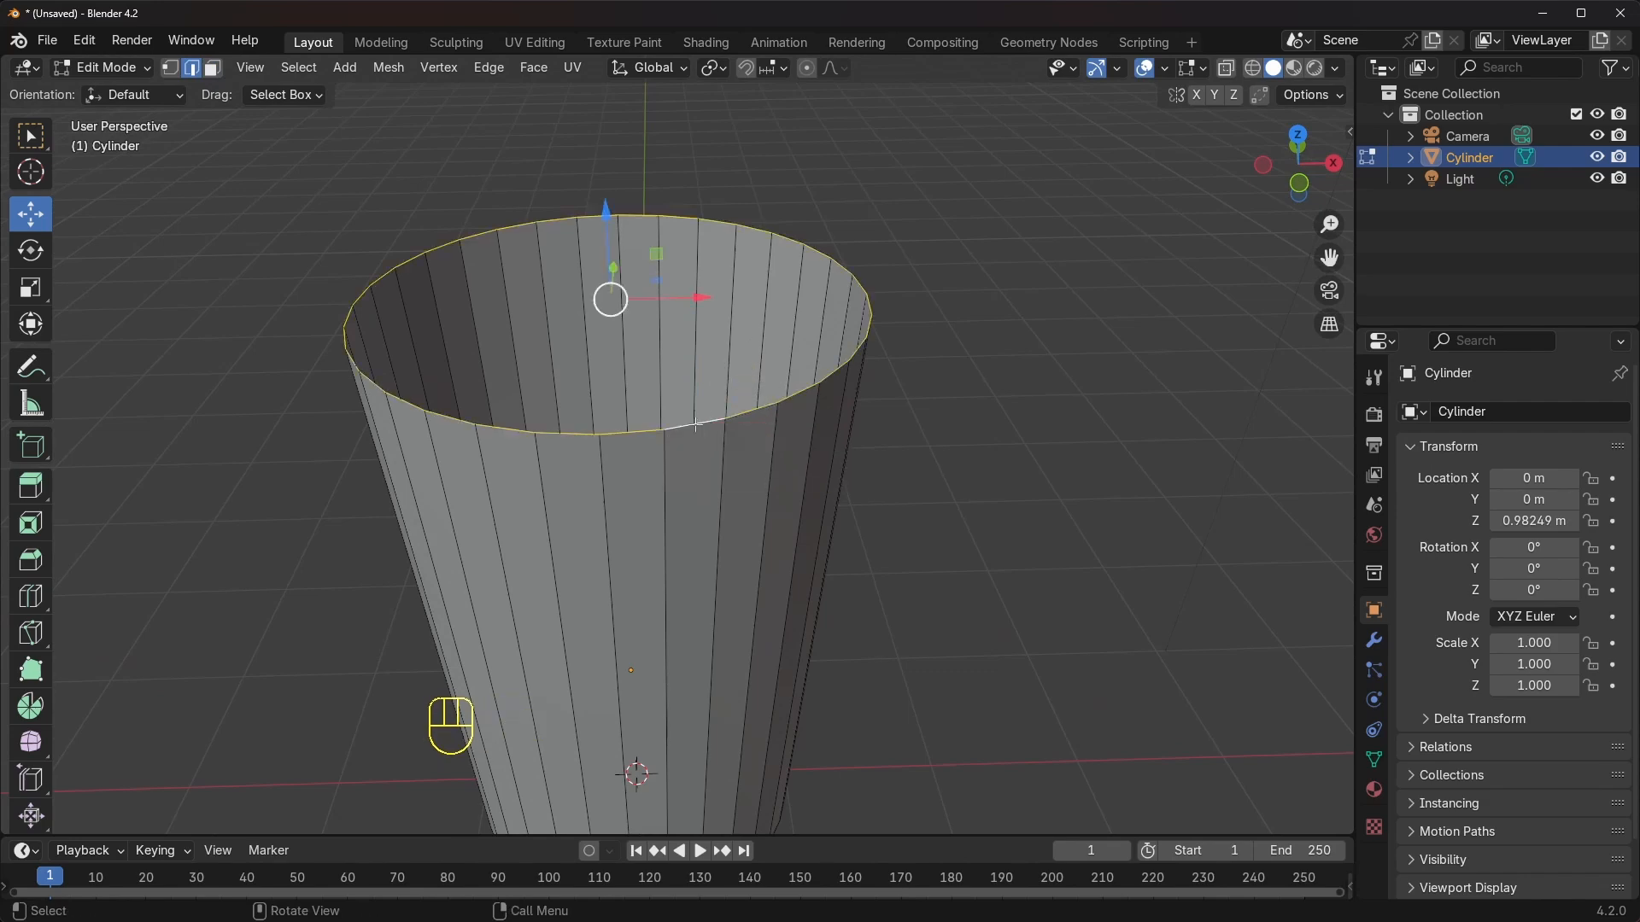
mouse_move(638, 444)
middle_down()
mouse_move(681, 421)
mouse_move(649, 419)
middle_up()
middle_drag(696, 412, 732, 452)
middle_drag(735, 542, 794, 410)
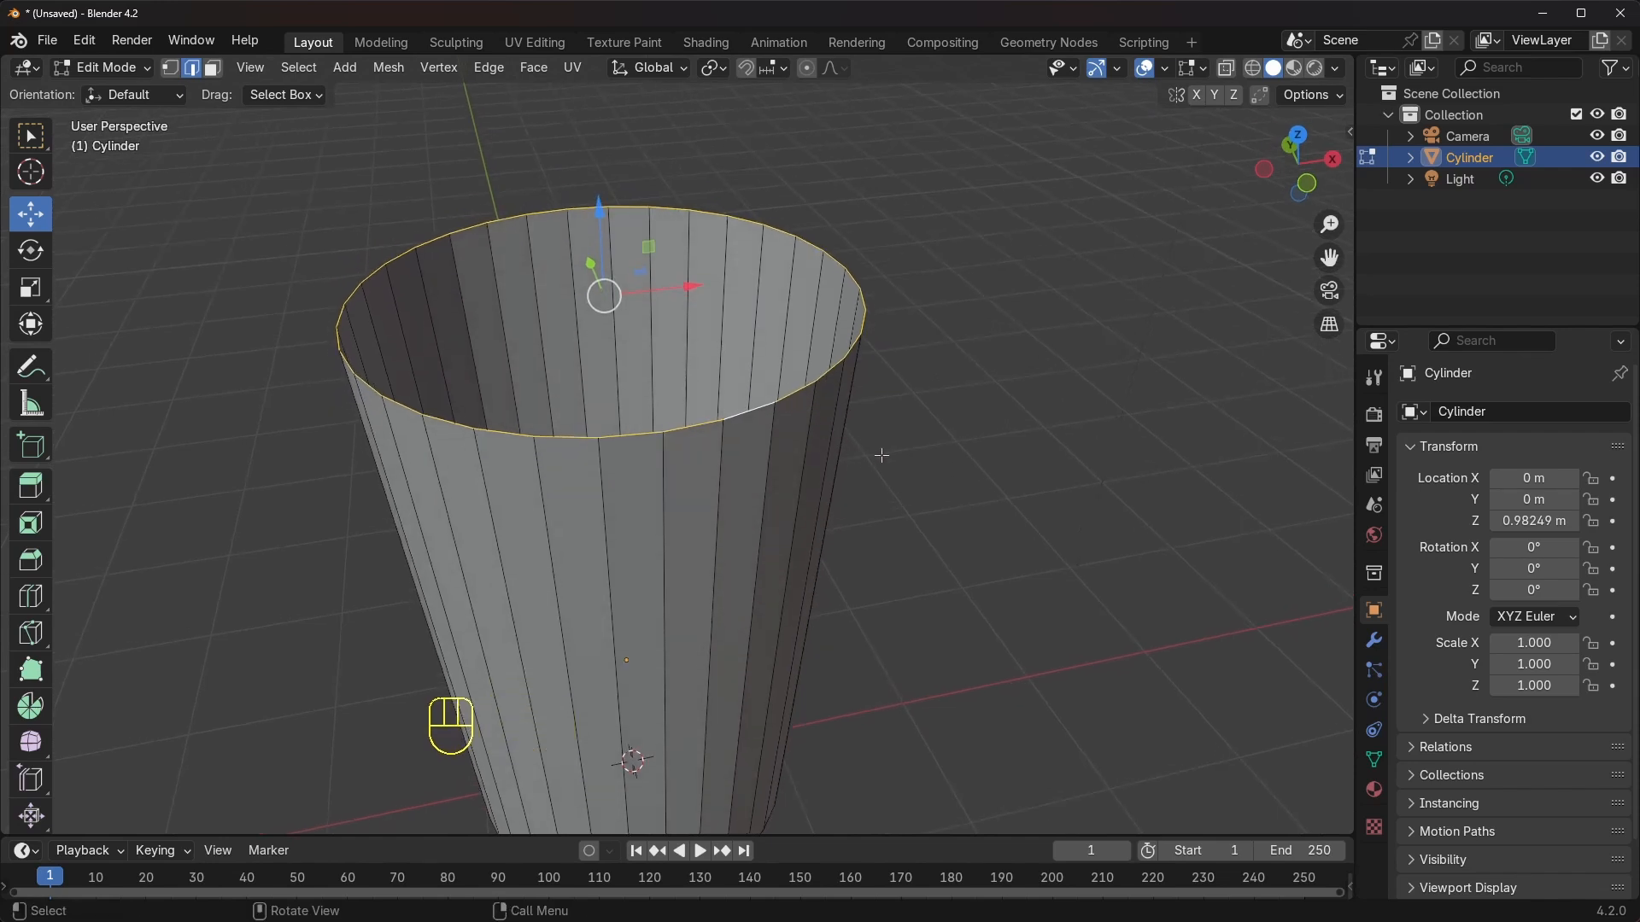
Extrude the rim loop in place and scale it outward by about 1.06 to form a flat lip
key(e)
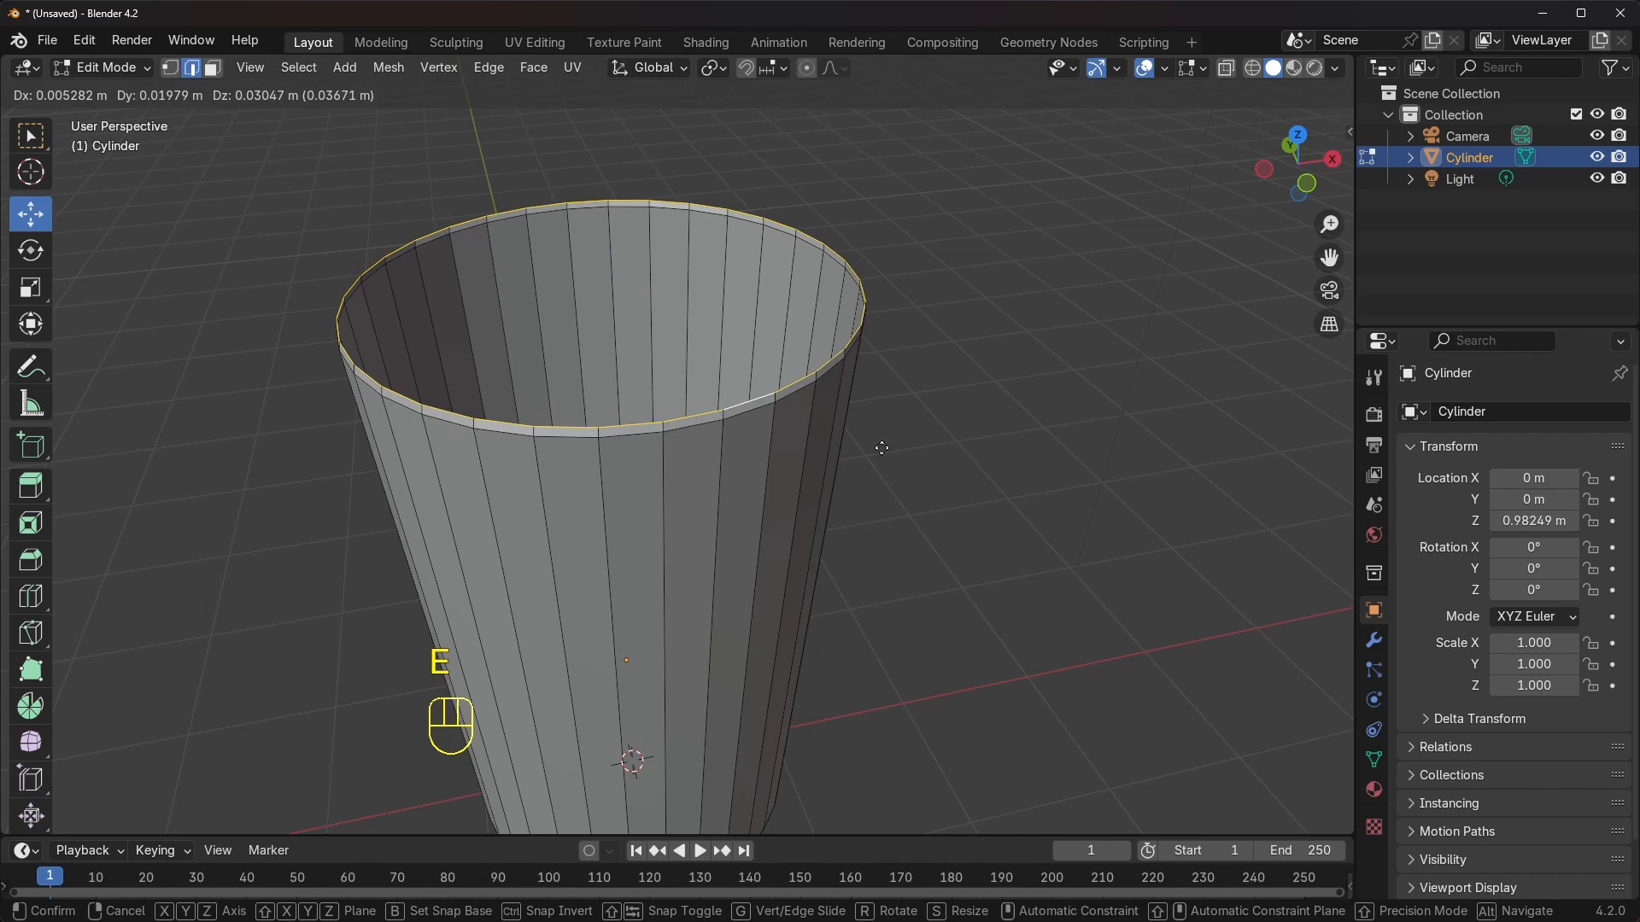
right_click(882, 447)
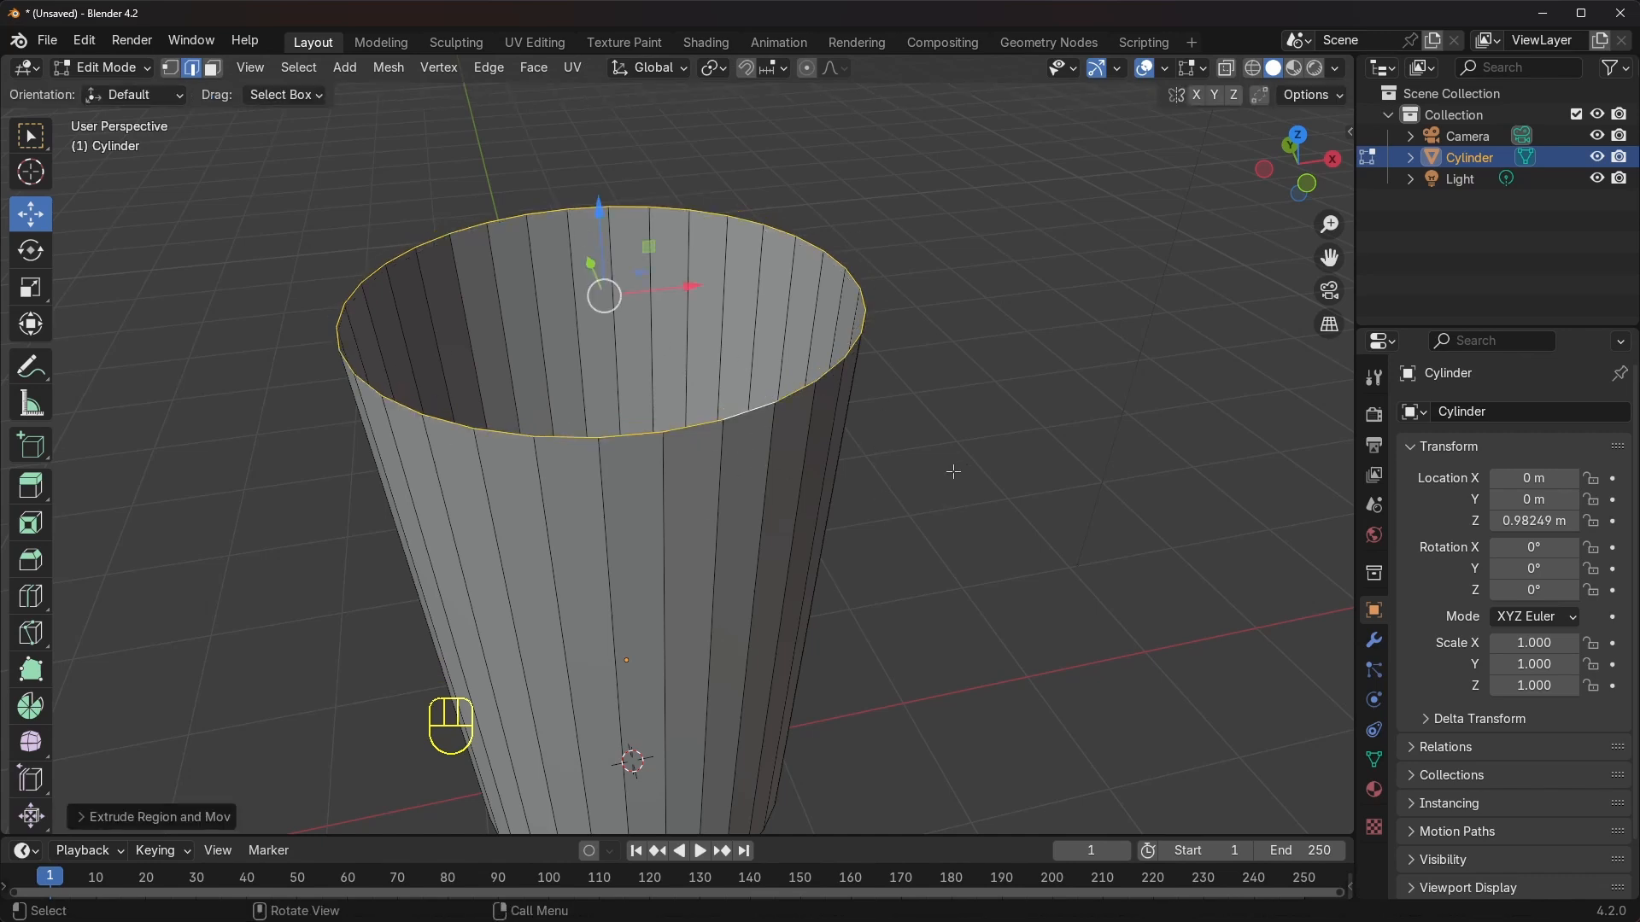
key(s)
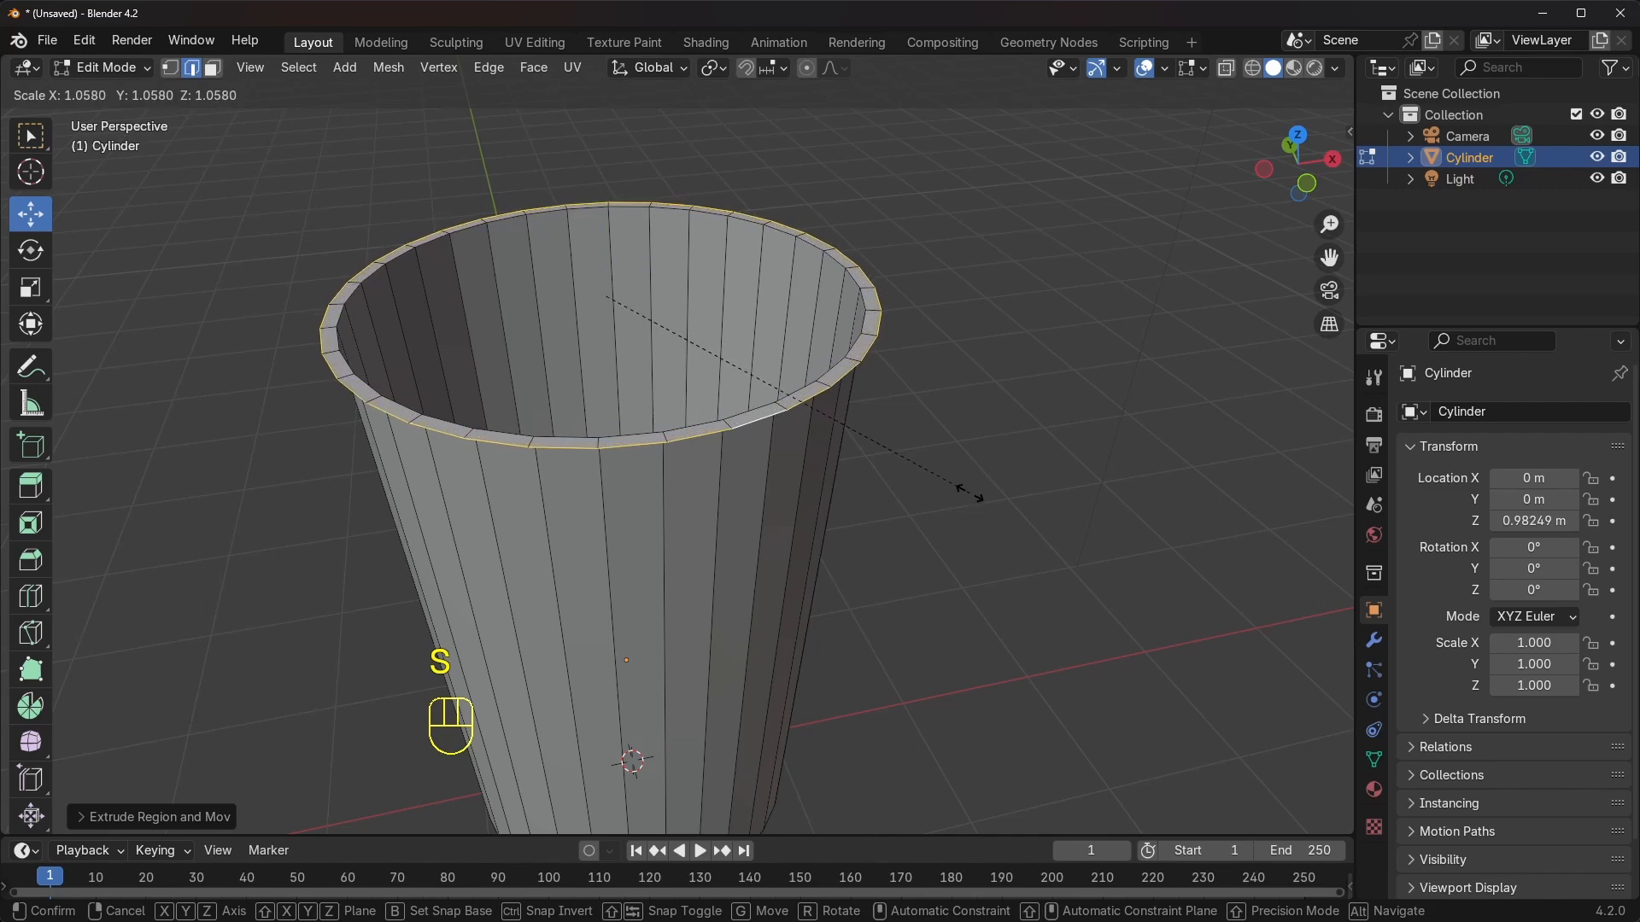
click(973, 498)
middle_drag(906, 441, 869, 428)
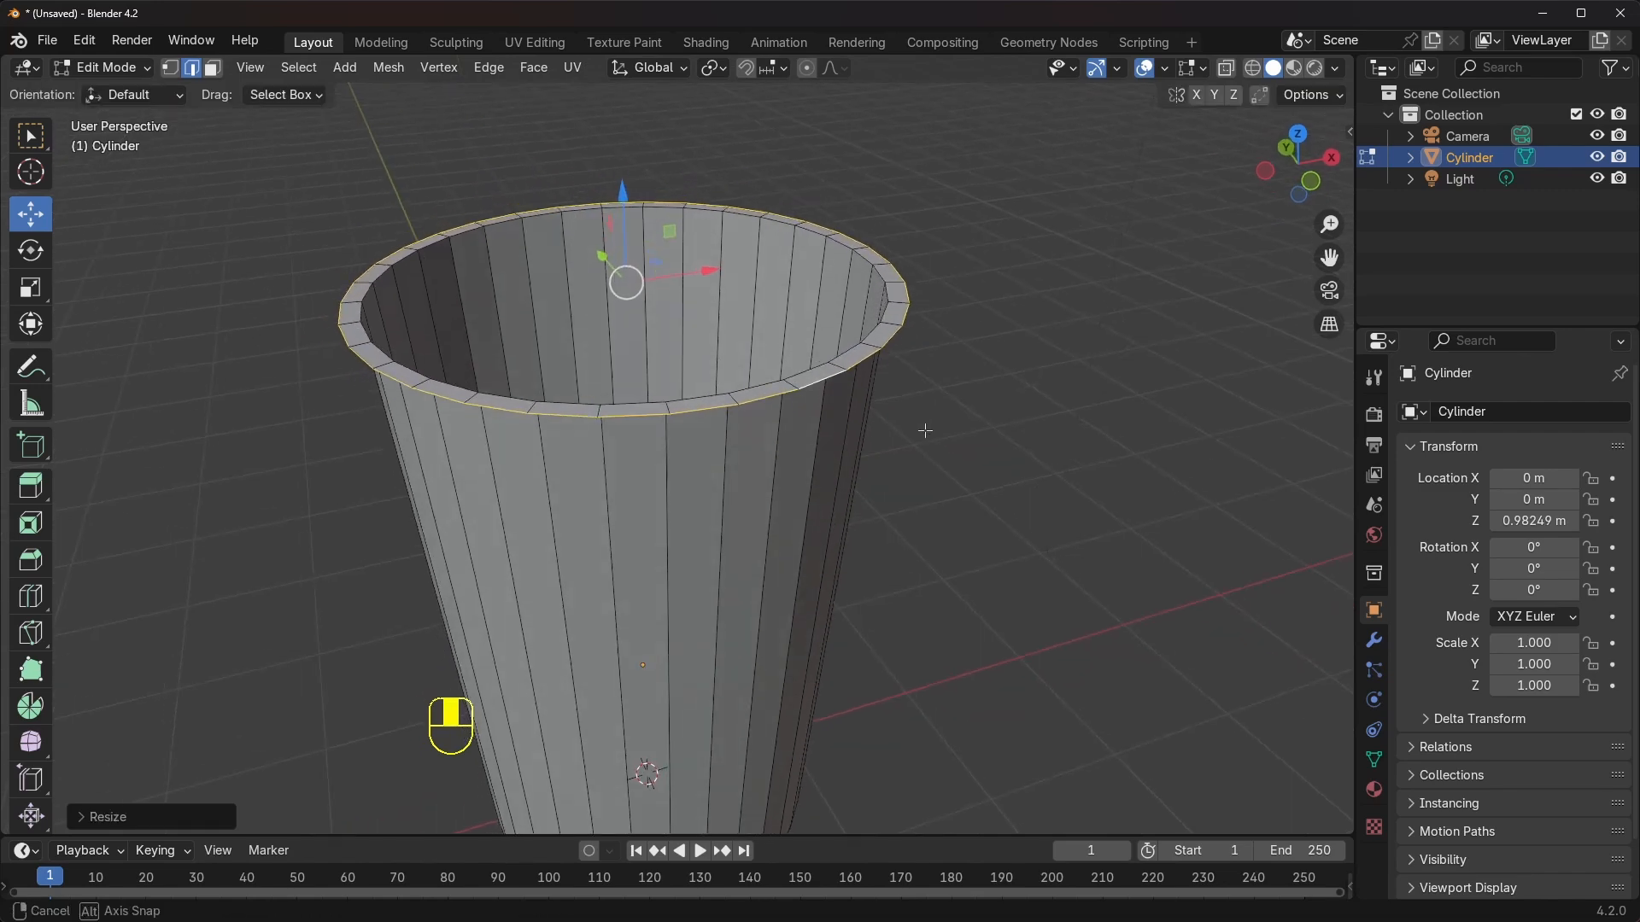
Add a single horizontal loop cut around the cup wall and slide it up to the upper part of the body
middle_drag(903, 488, 761, 305)
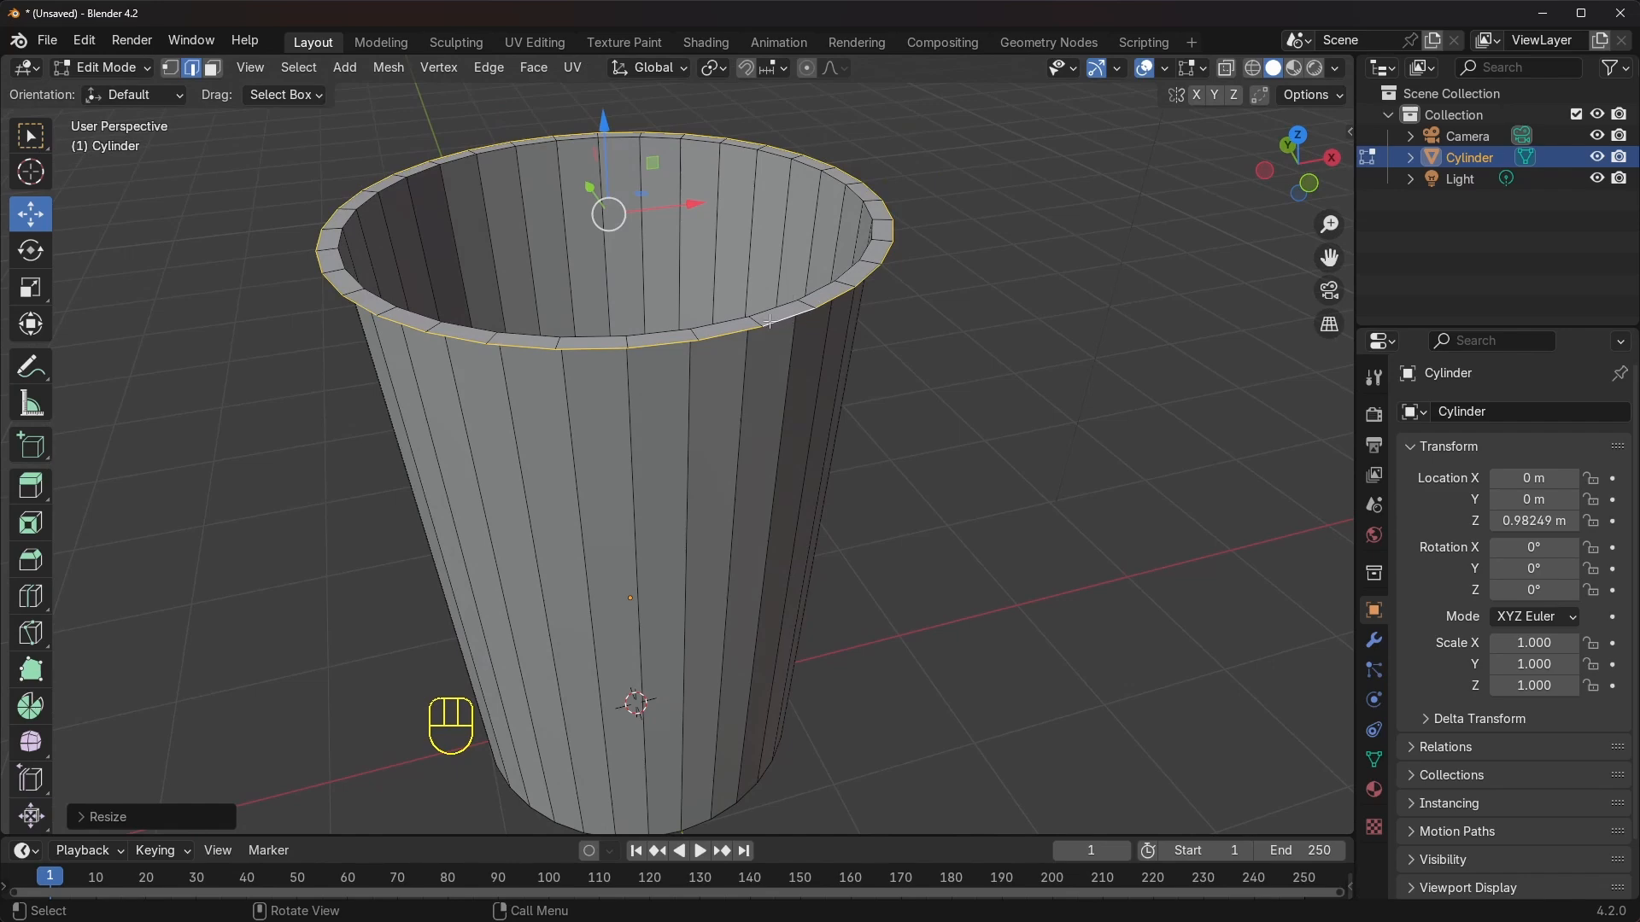
middle_drag(971, 448, 427, 379)
middle_drag(559, 407, 448, 399)
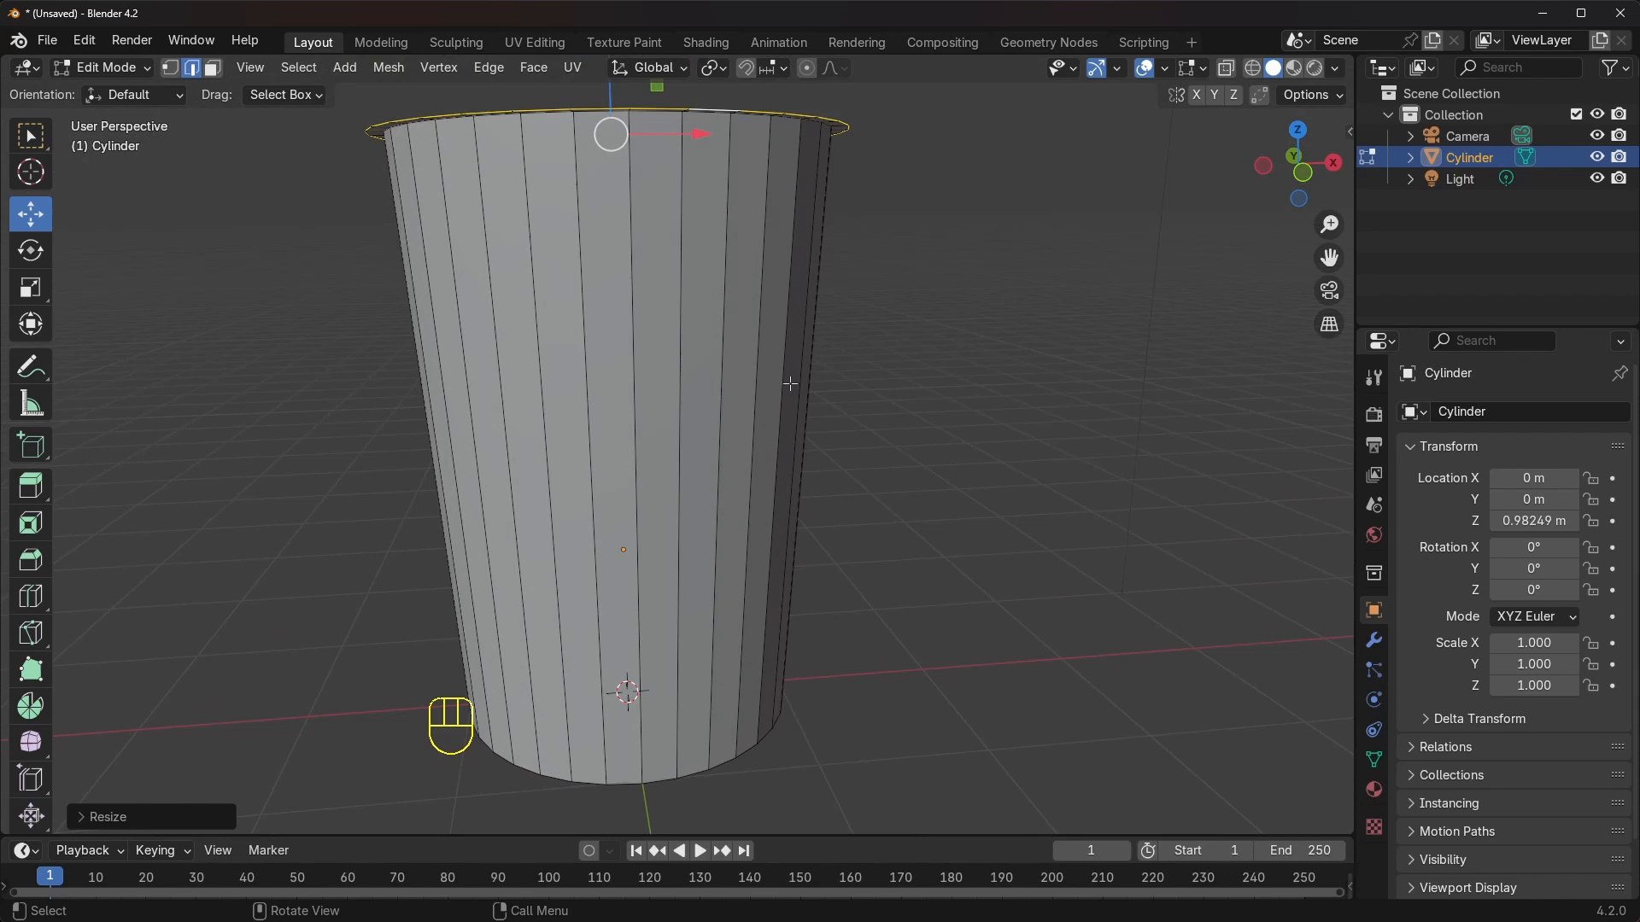
key(ctrl)
middle_drag(817, 443, 850, 441)
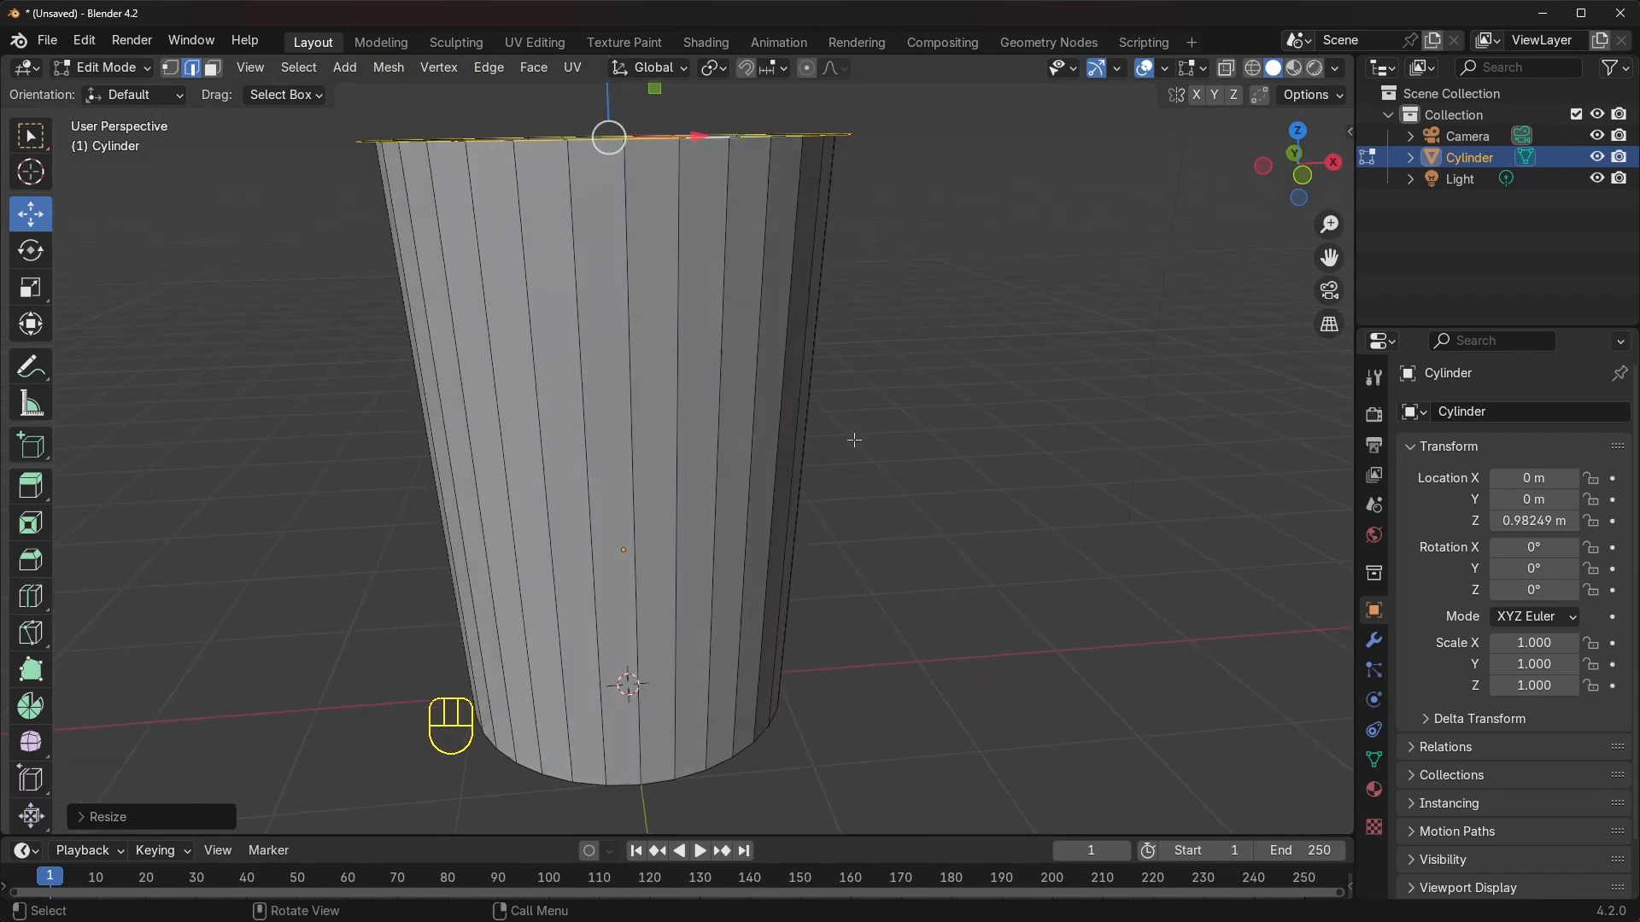
key(ctrl+r)
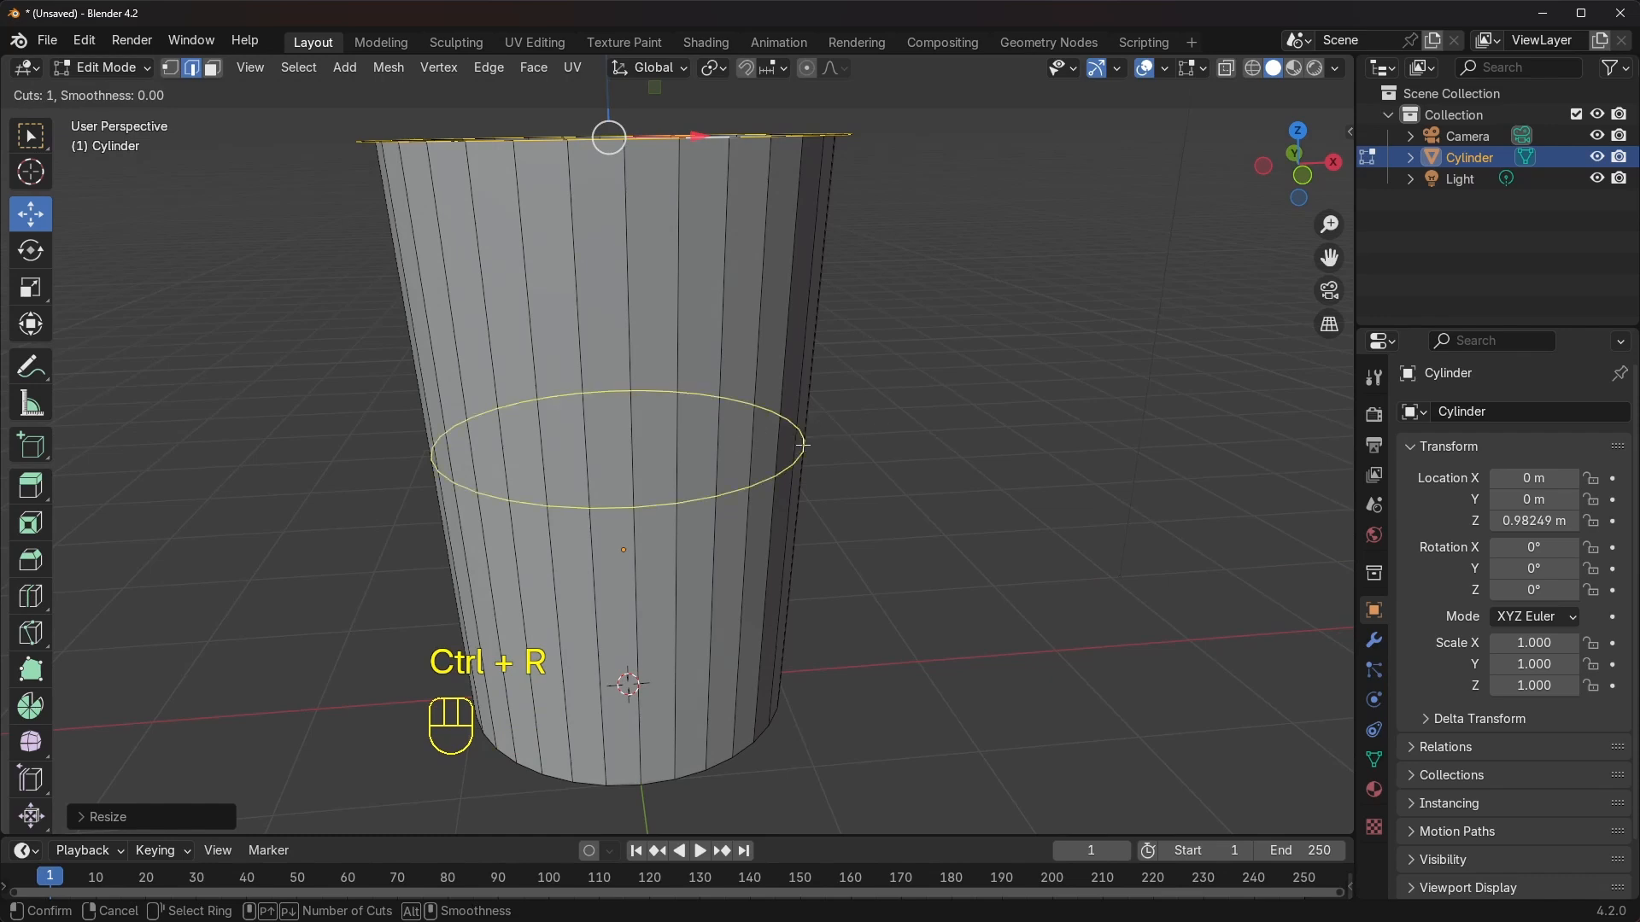
click(417, 462)
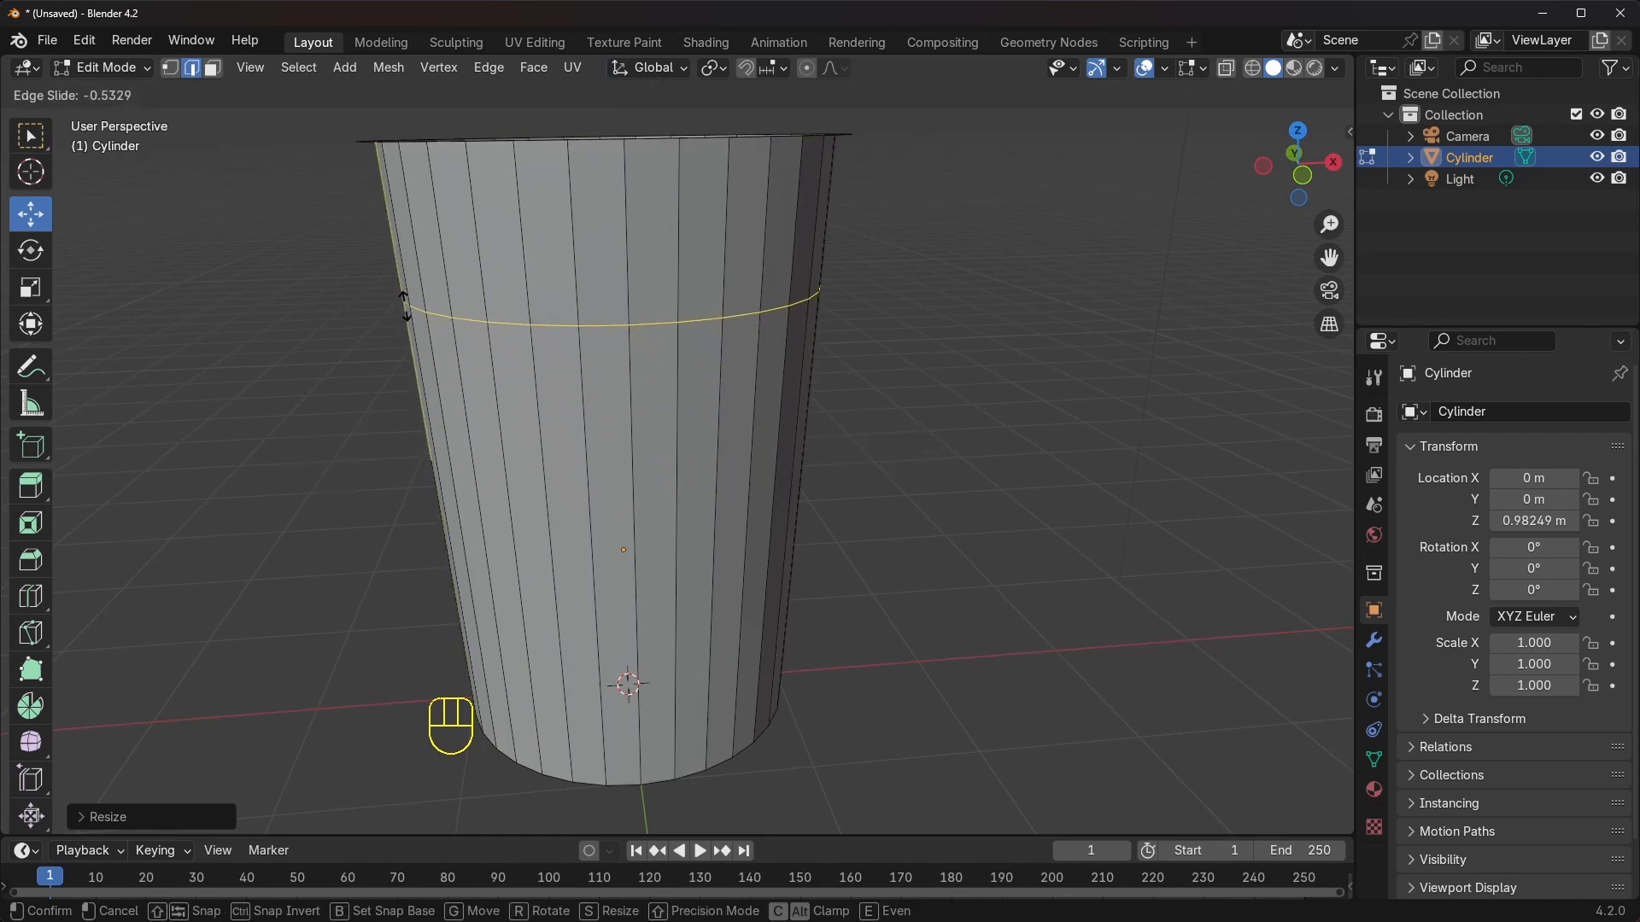
click(400, 276)
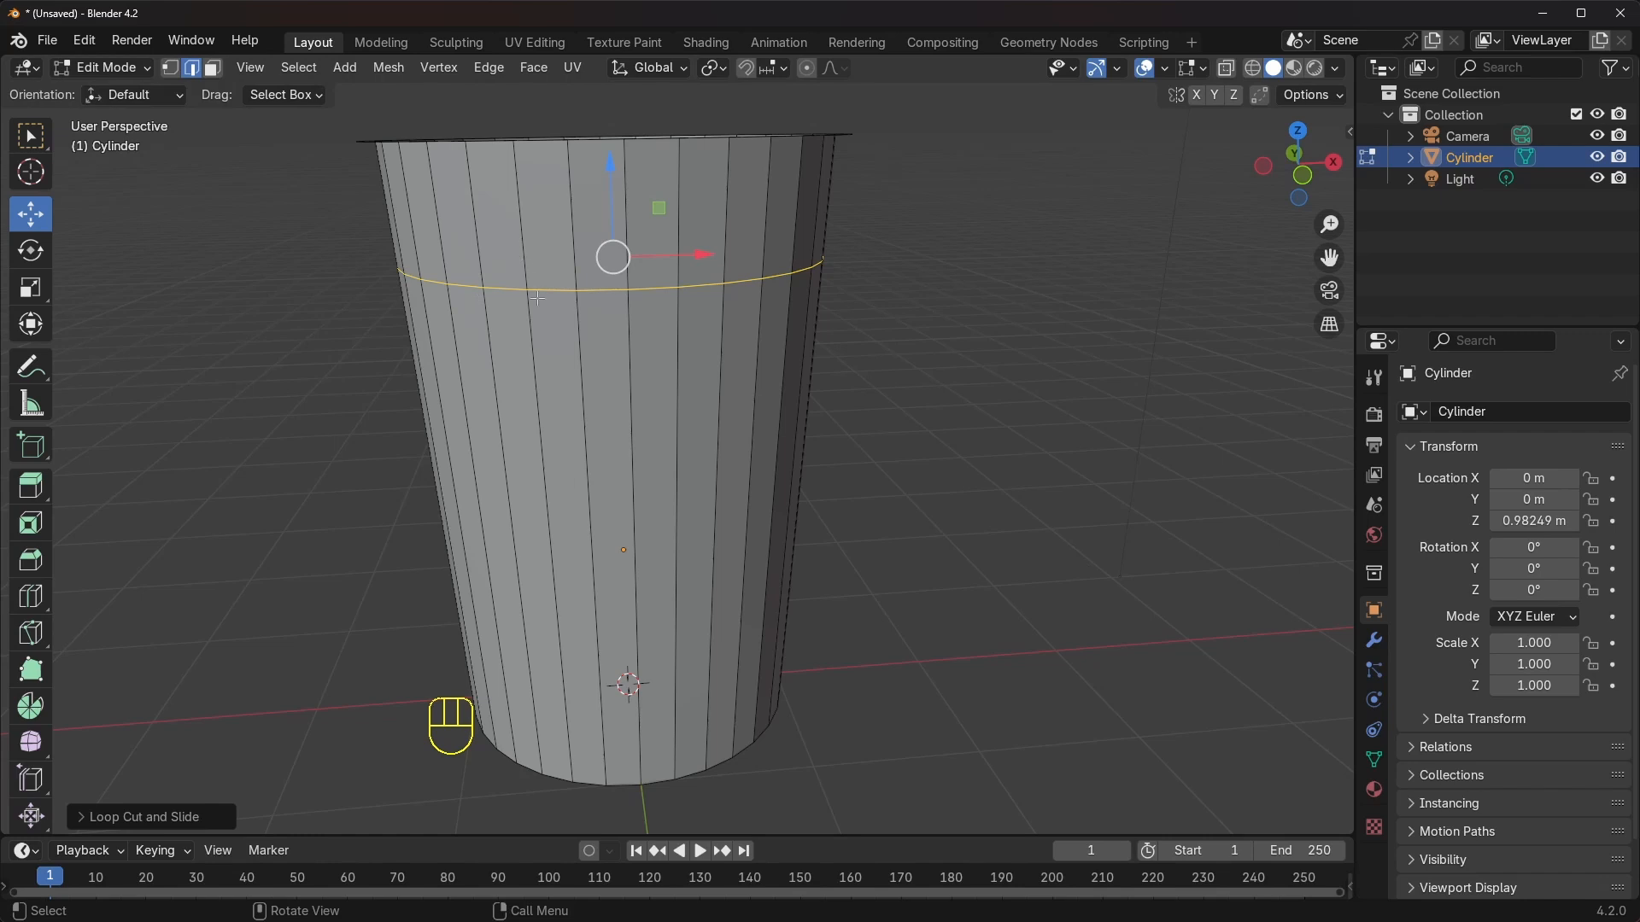
Bevel the selected upper edge loop with one segment into a narrow band around the cup wall
middle_drag(537, 298, 866, 361)
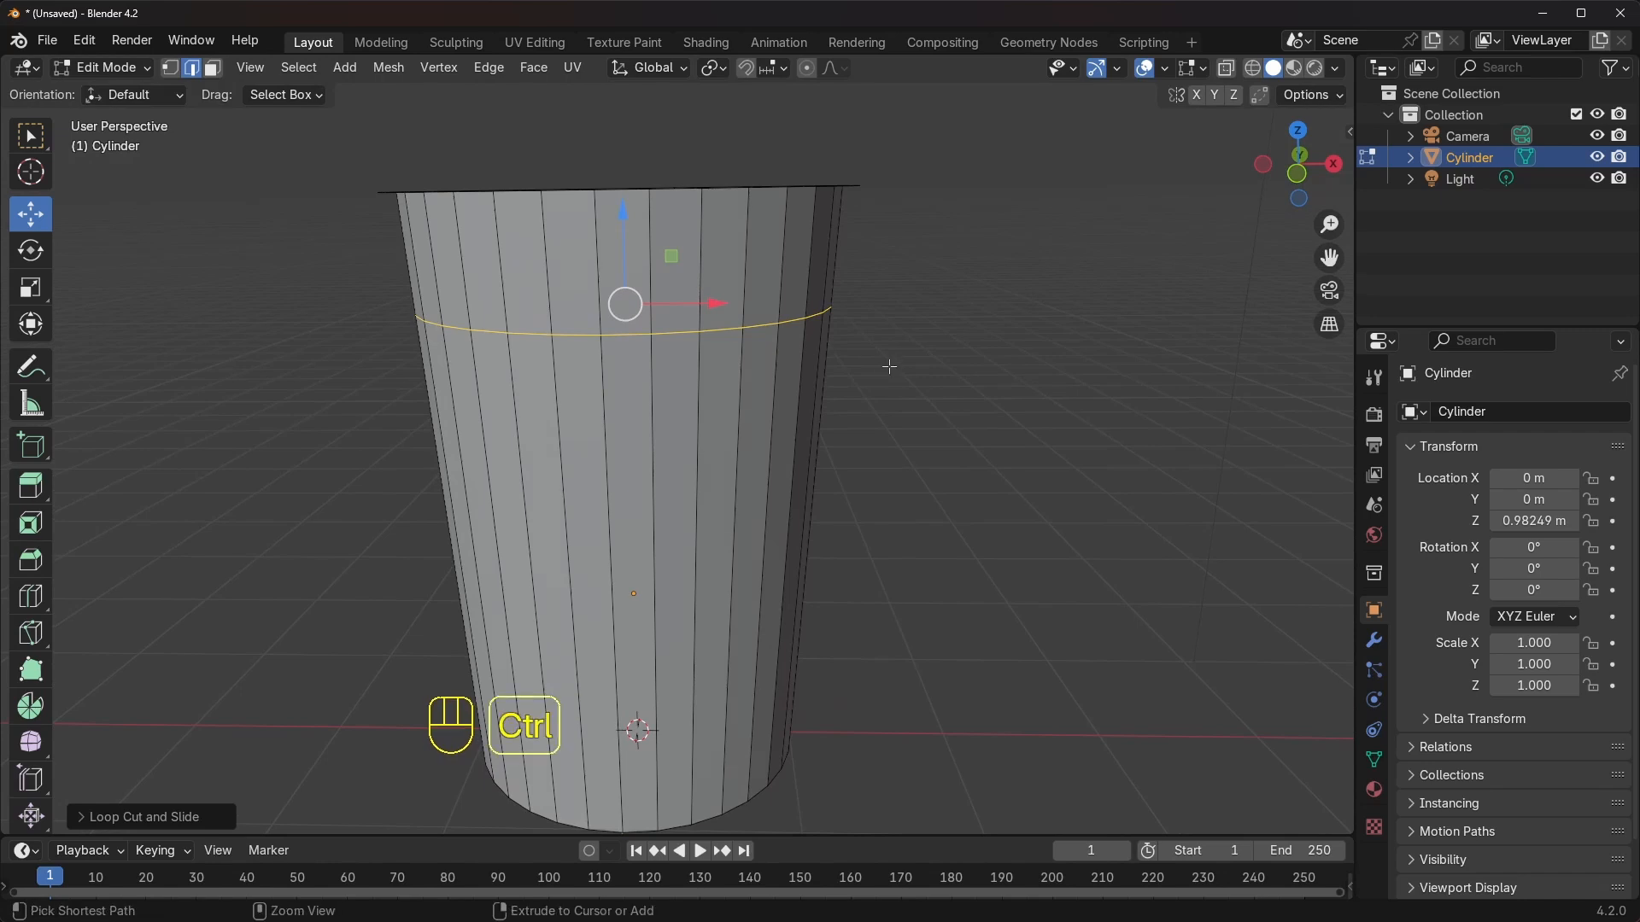
key(ctrl+b)
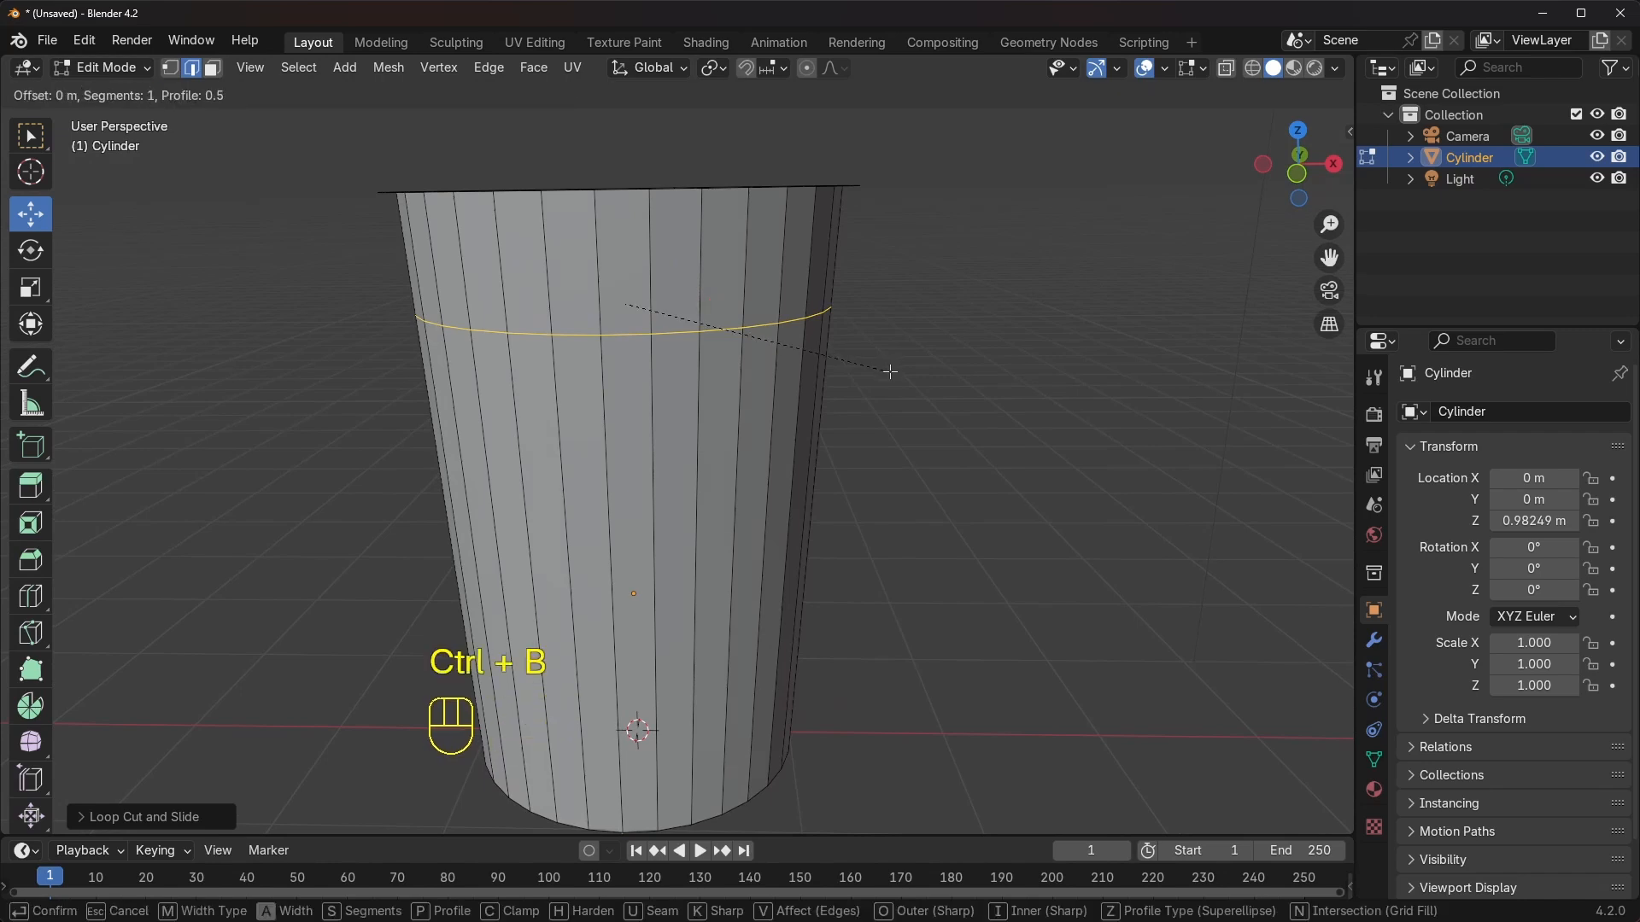
click(897, 374)
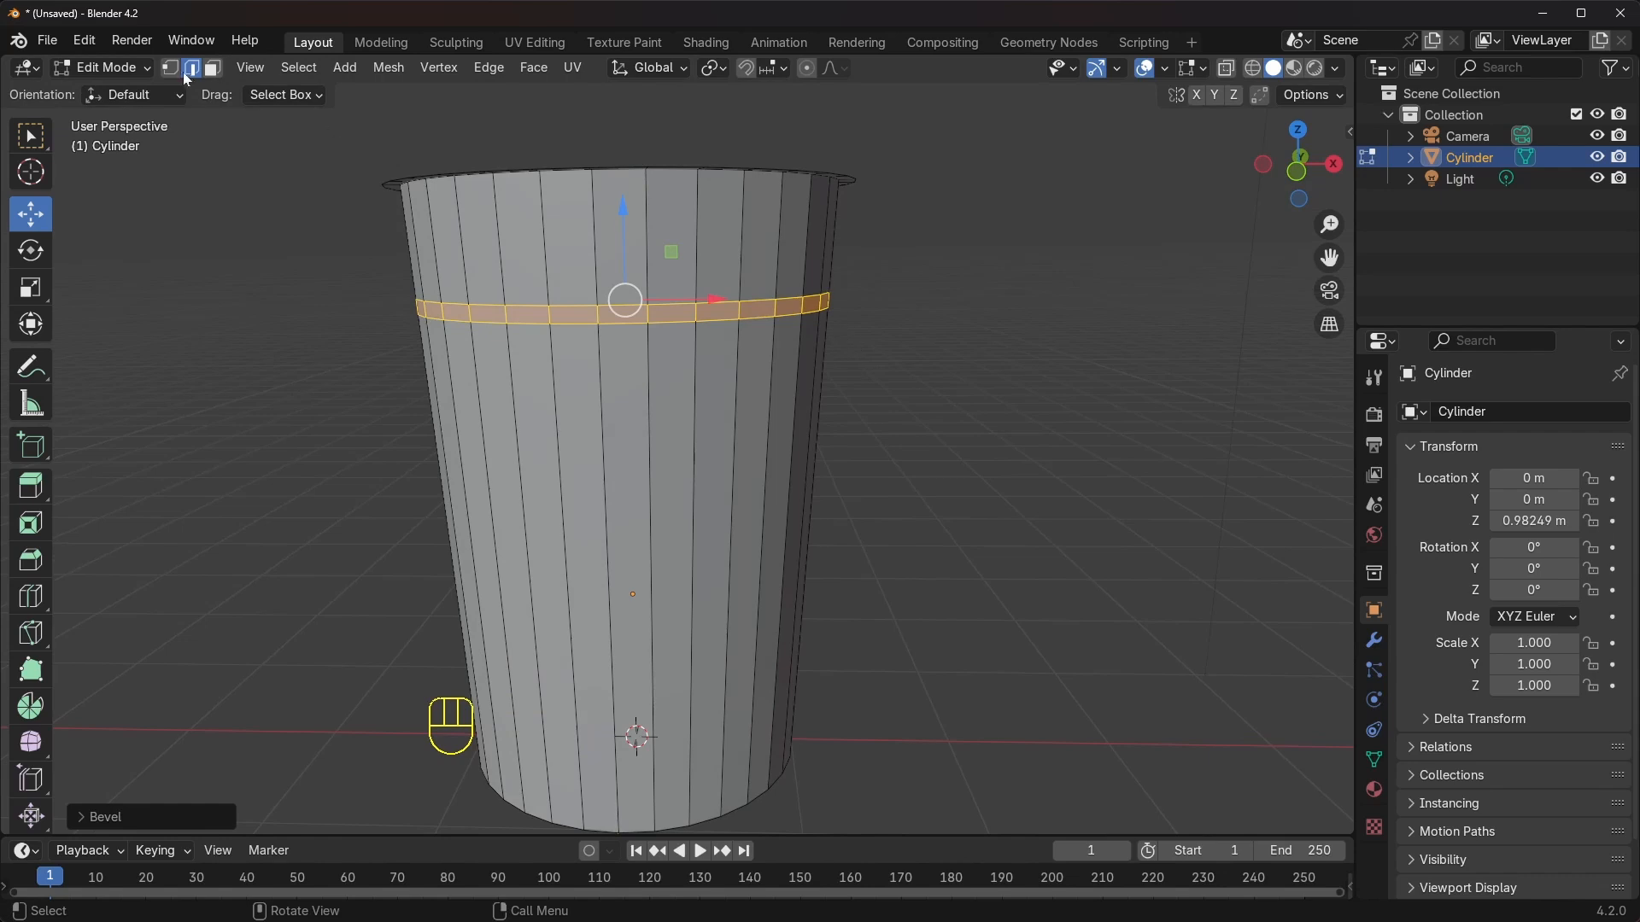
Select the lower edge loop of the upper band and scale it inward by about 0.96 to form a ledge
click(300, 194)
click(716, 325)
scroll(929, 359, up, 1)
middle_drag(931, 359, 942, 372)
middle_drag(675, 331, 680, 337)
click(686, 337)
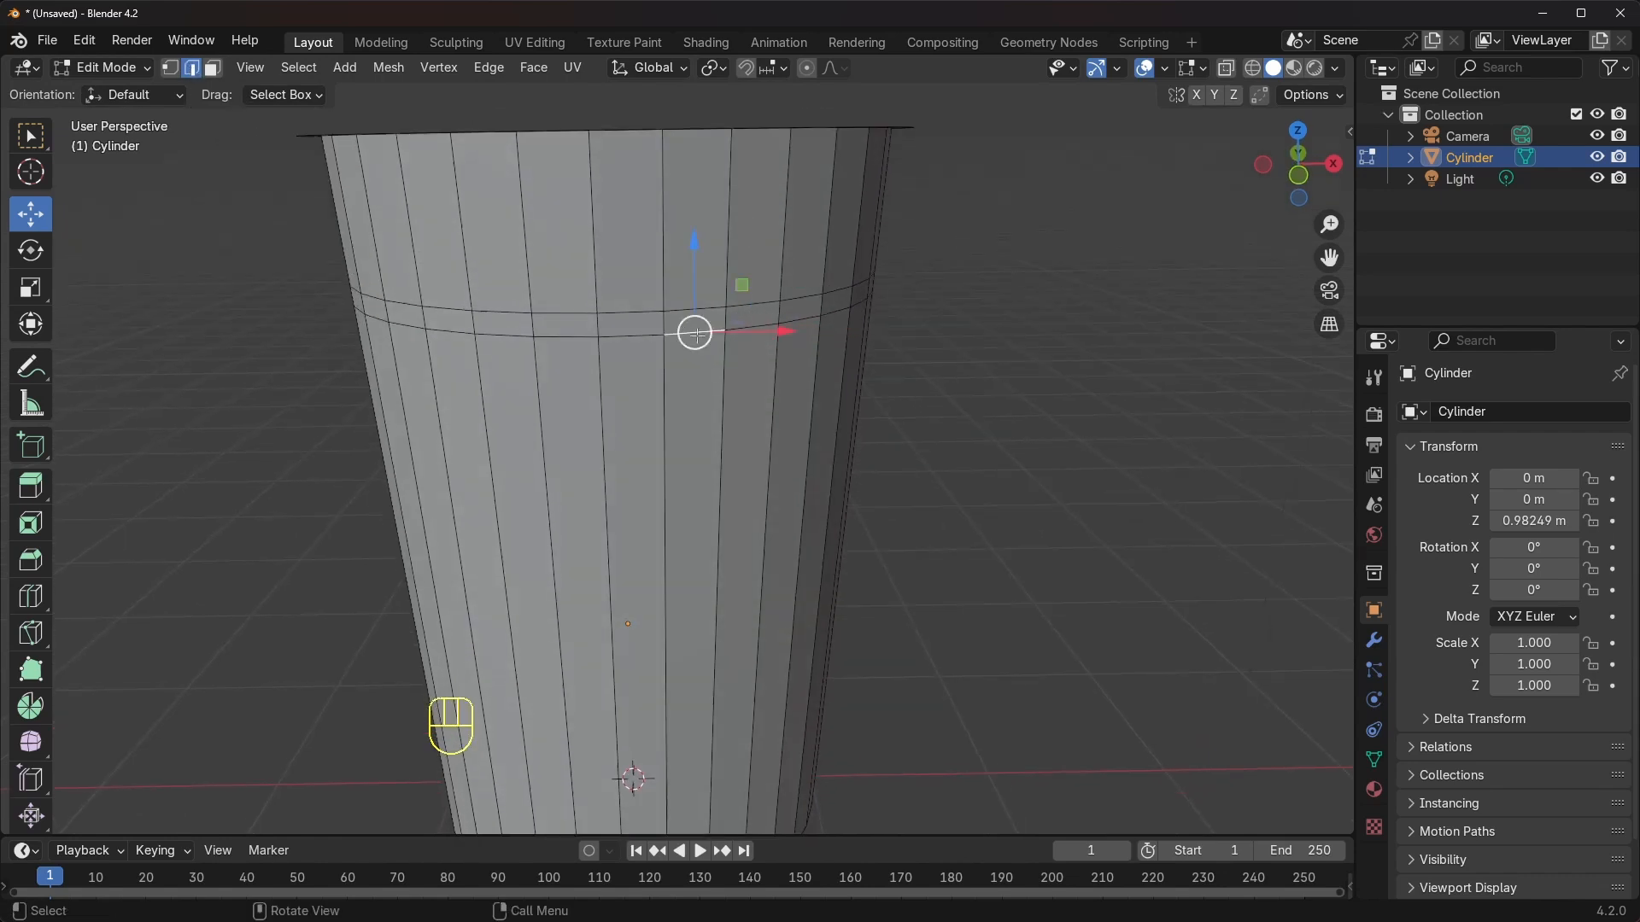
key(alt)
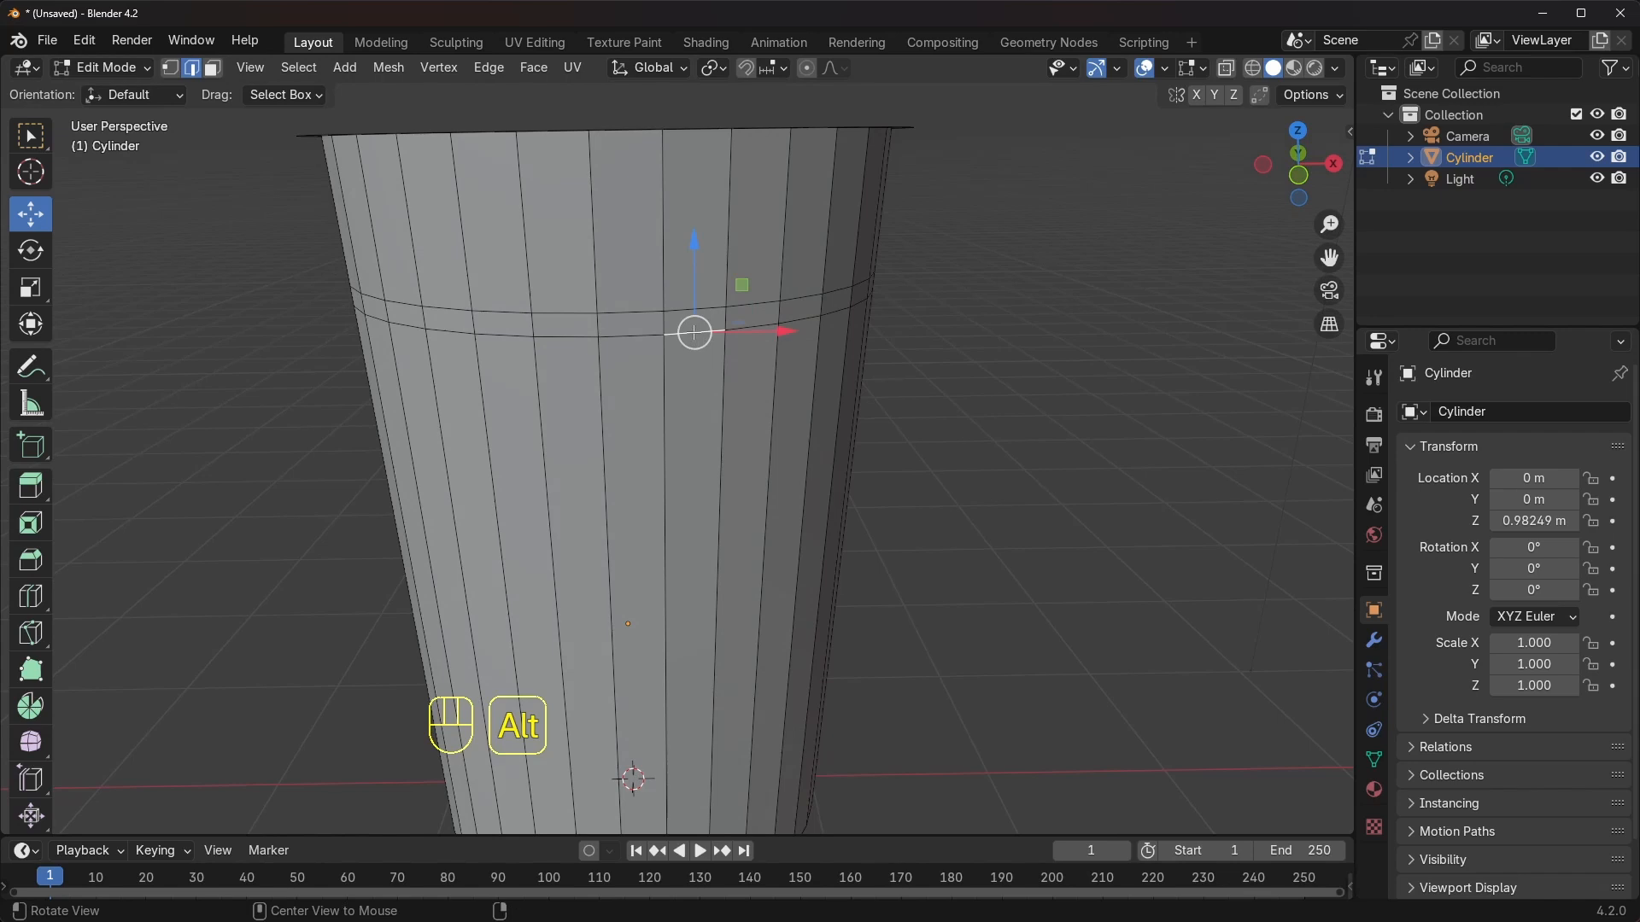
alt+click(693, 332)
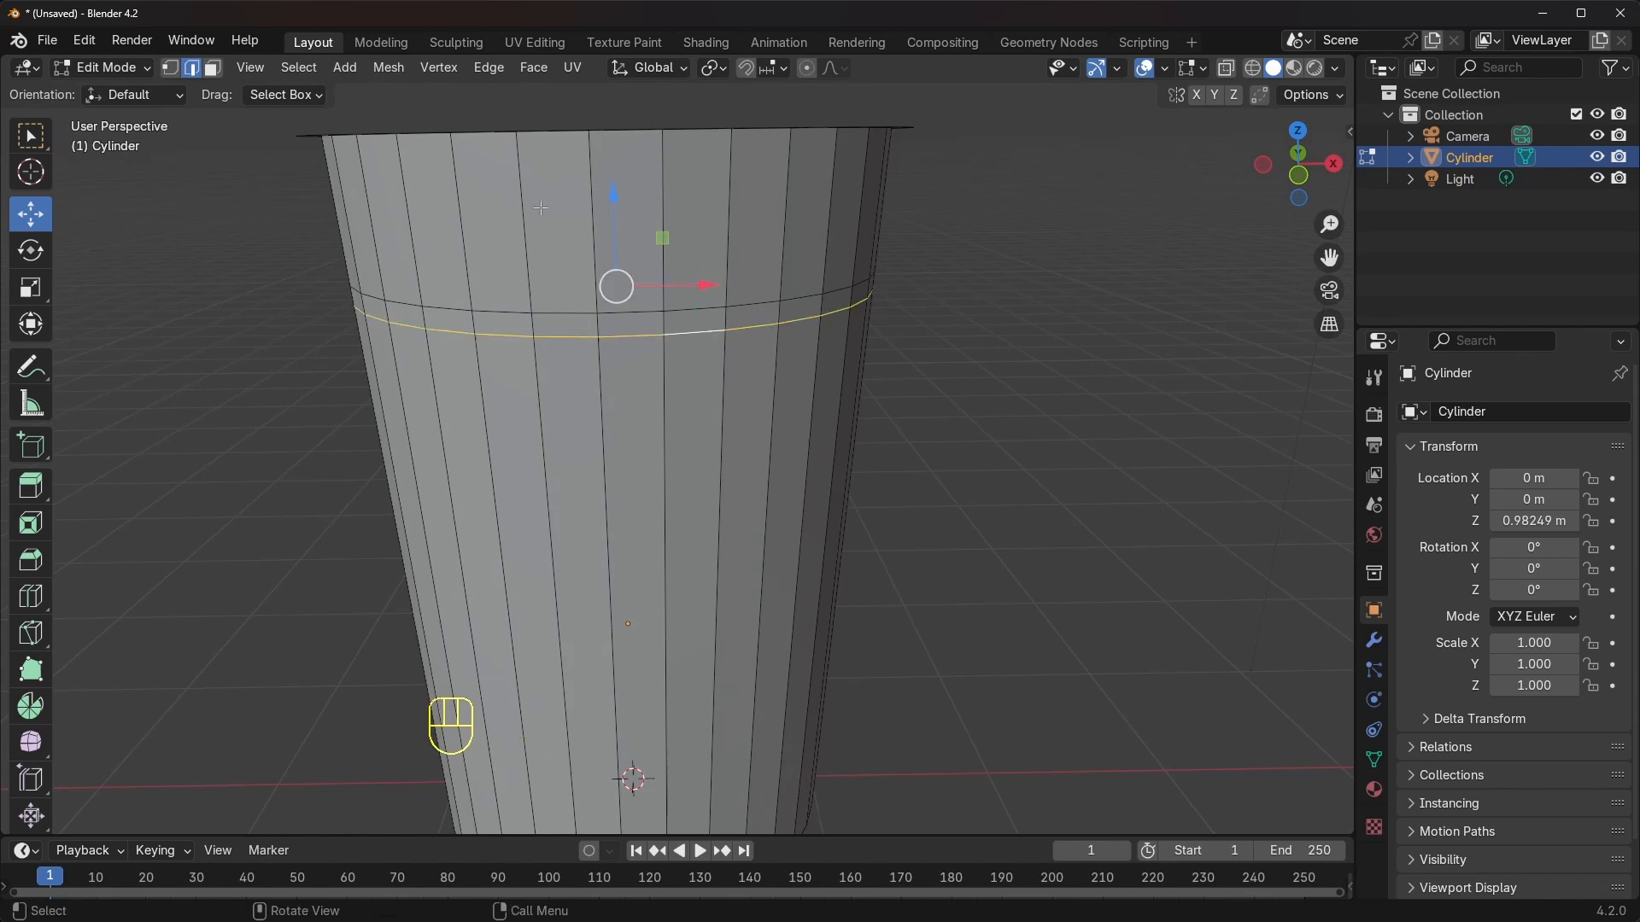
middle_drag(541, 207, 555, 175)
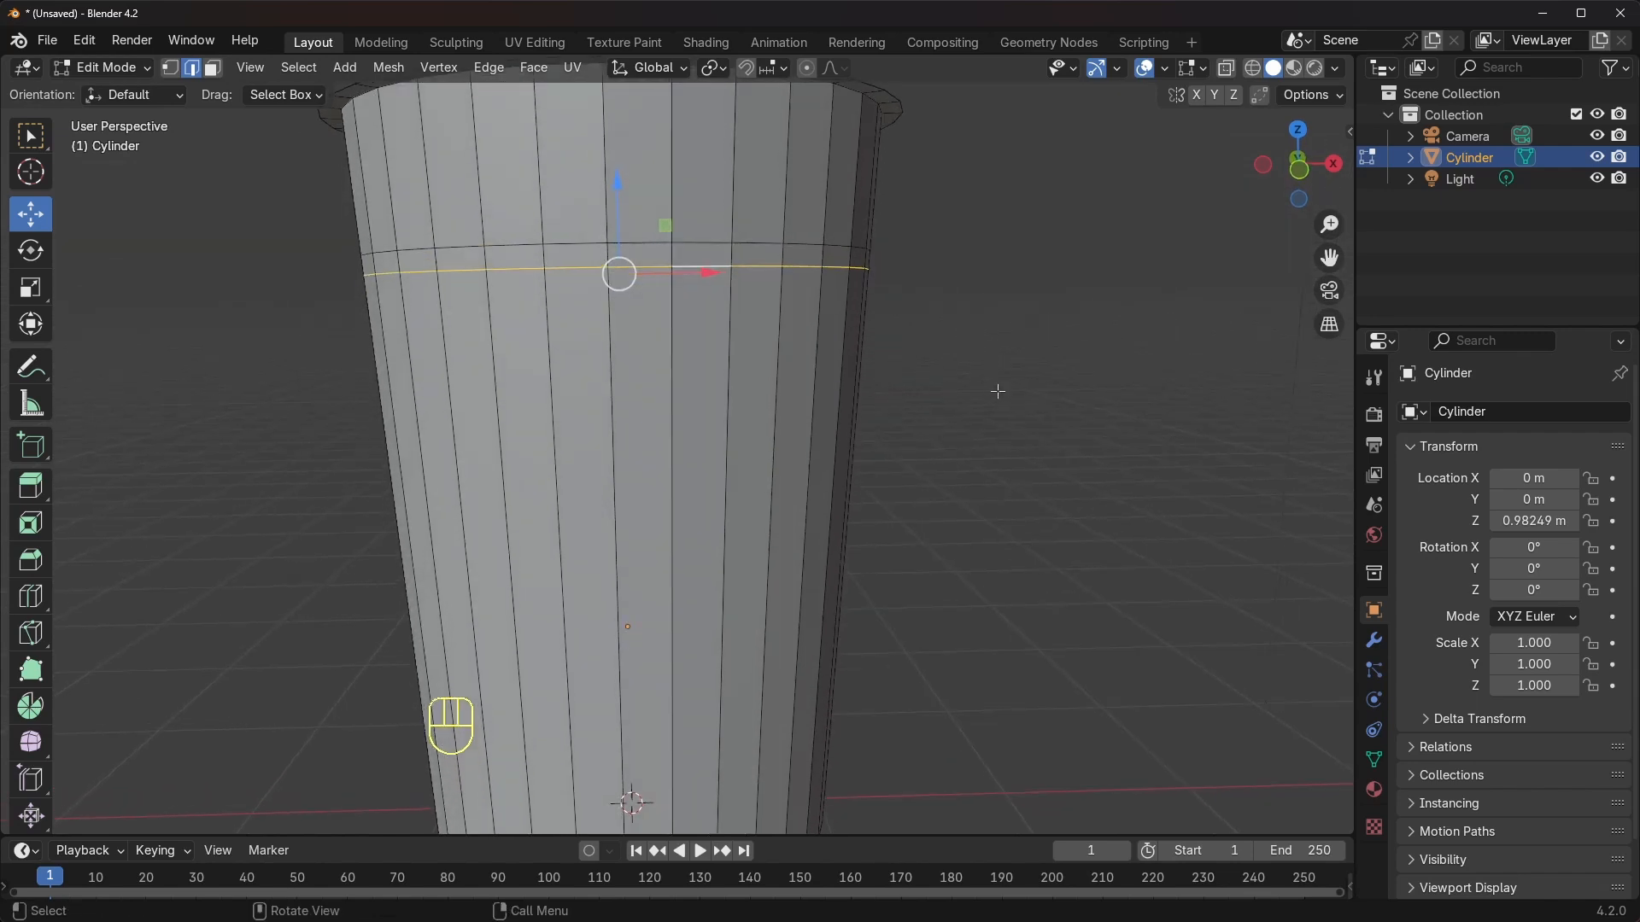
middle_drag(1083, 401, 1066, 412)
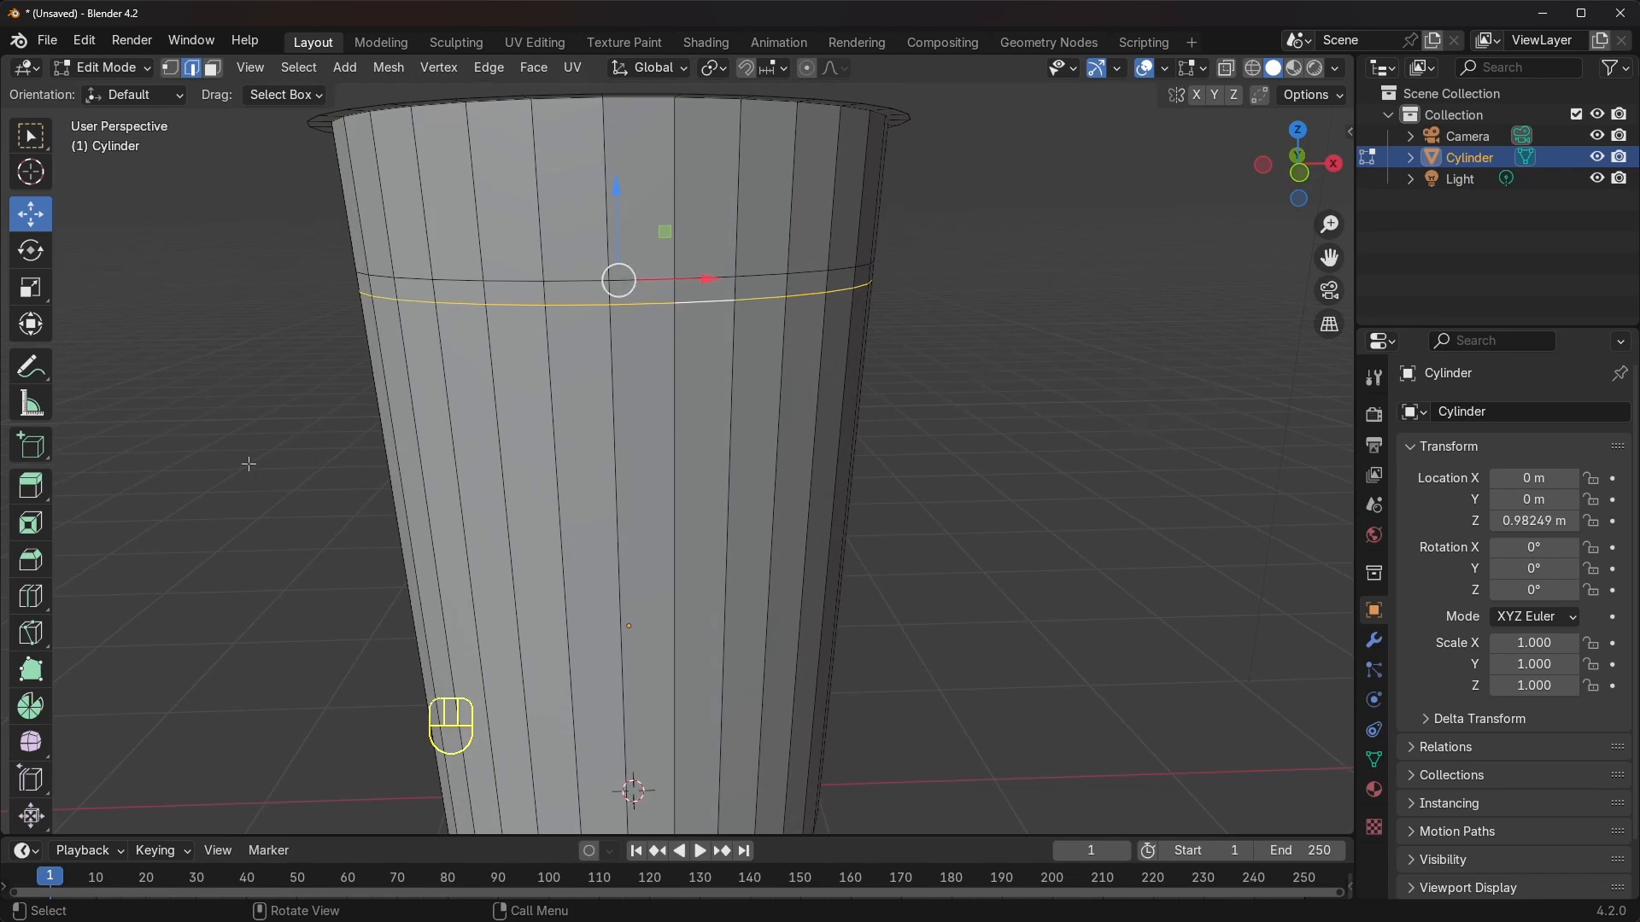
key(s)
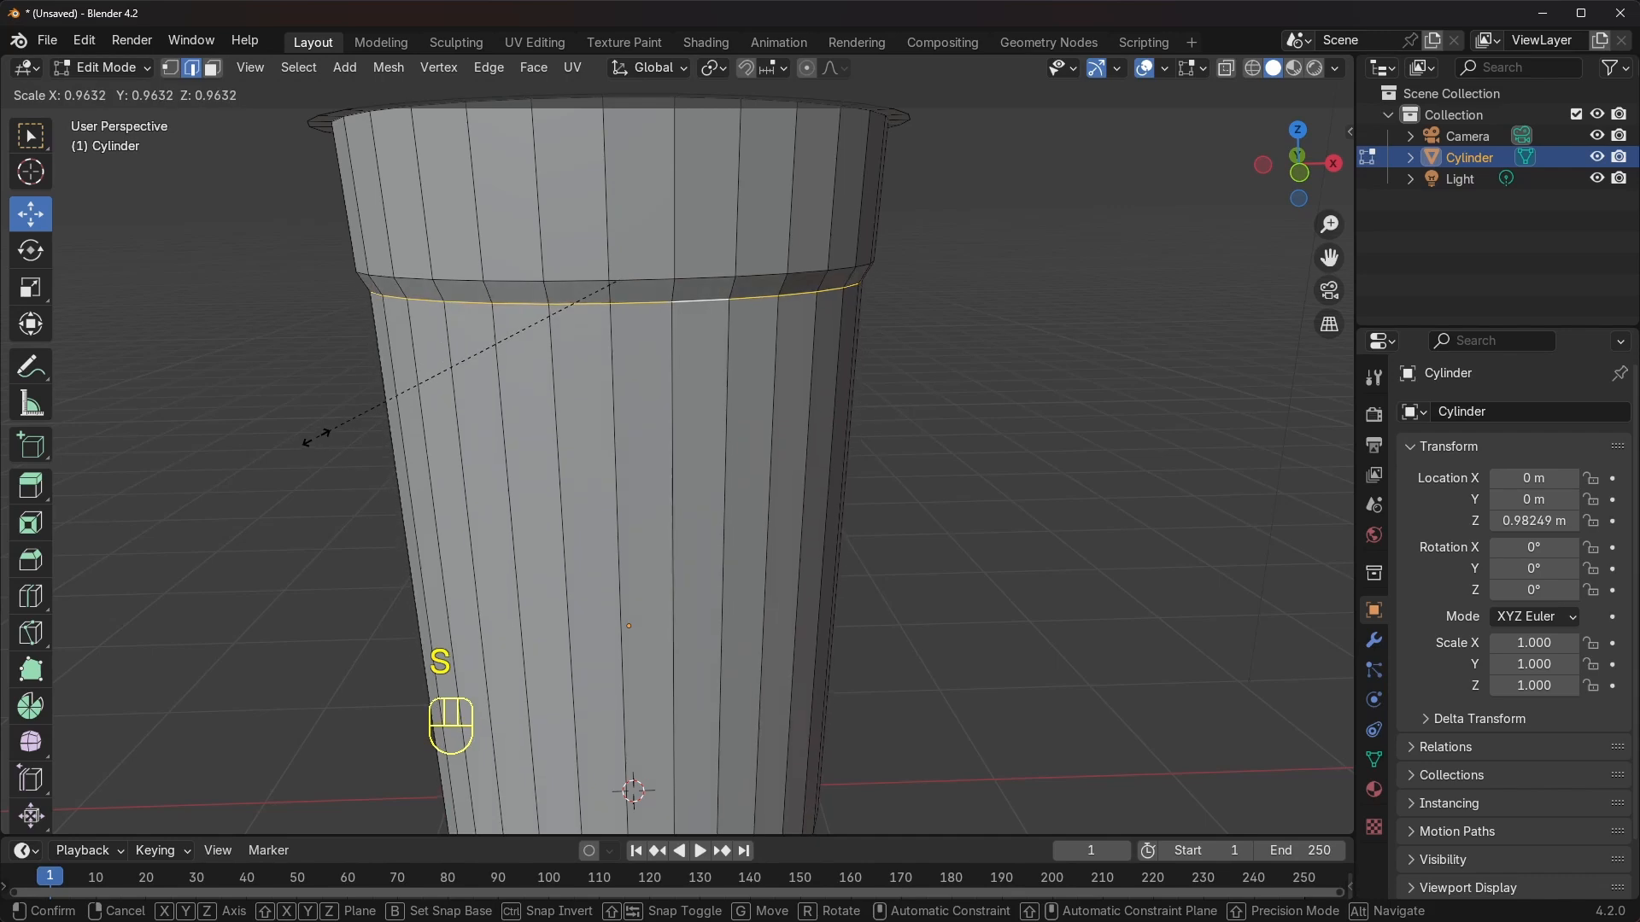
click(451, 438)
Raise the scaled-in loop slightly along Z to tighten the ledge under the upper section
middle_drag(810, 309, 811, 249)
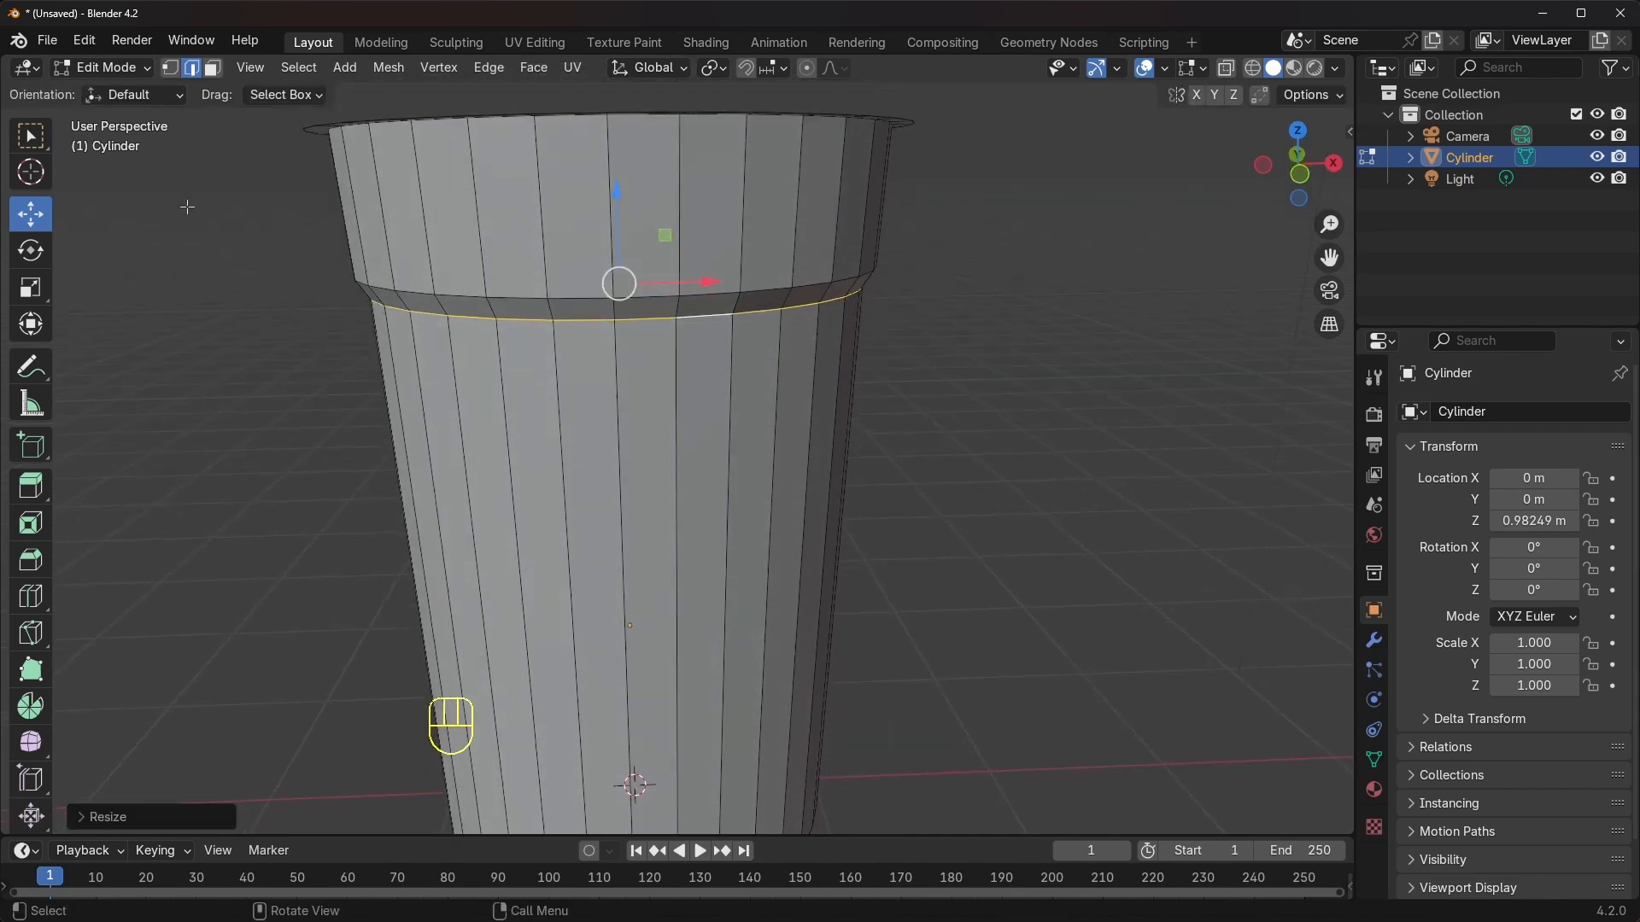
drag(616, 231, 620, 221)
middle_drag(757, 328, 756, 291)
Add a single horizontal loop cut around the cup body and slide it down close to the base
scroll(748, 308, down, 1)
shift+middle_drag(740, 419, 769, 318)
middle_drag(734, 468, 732, 485)
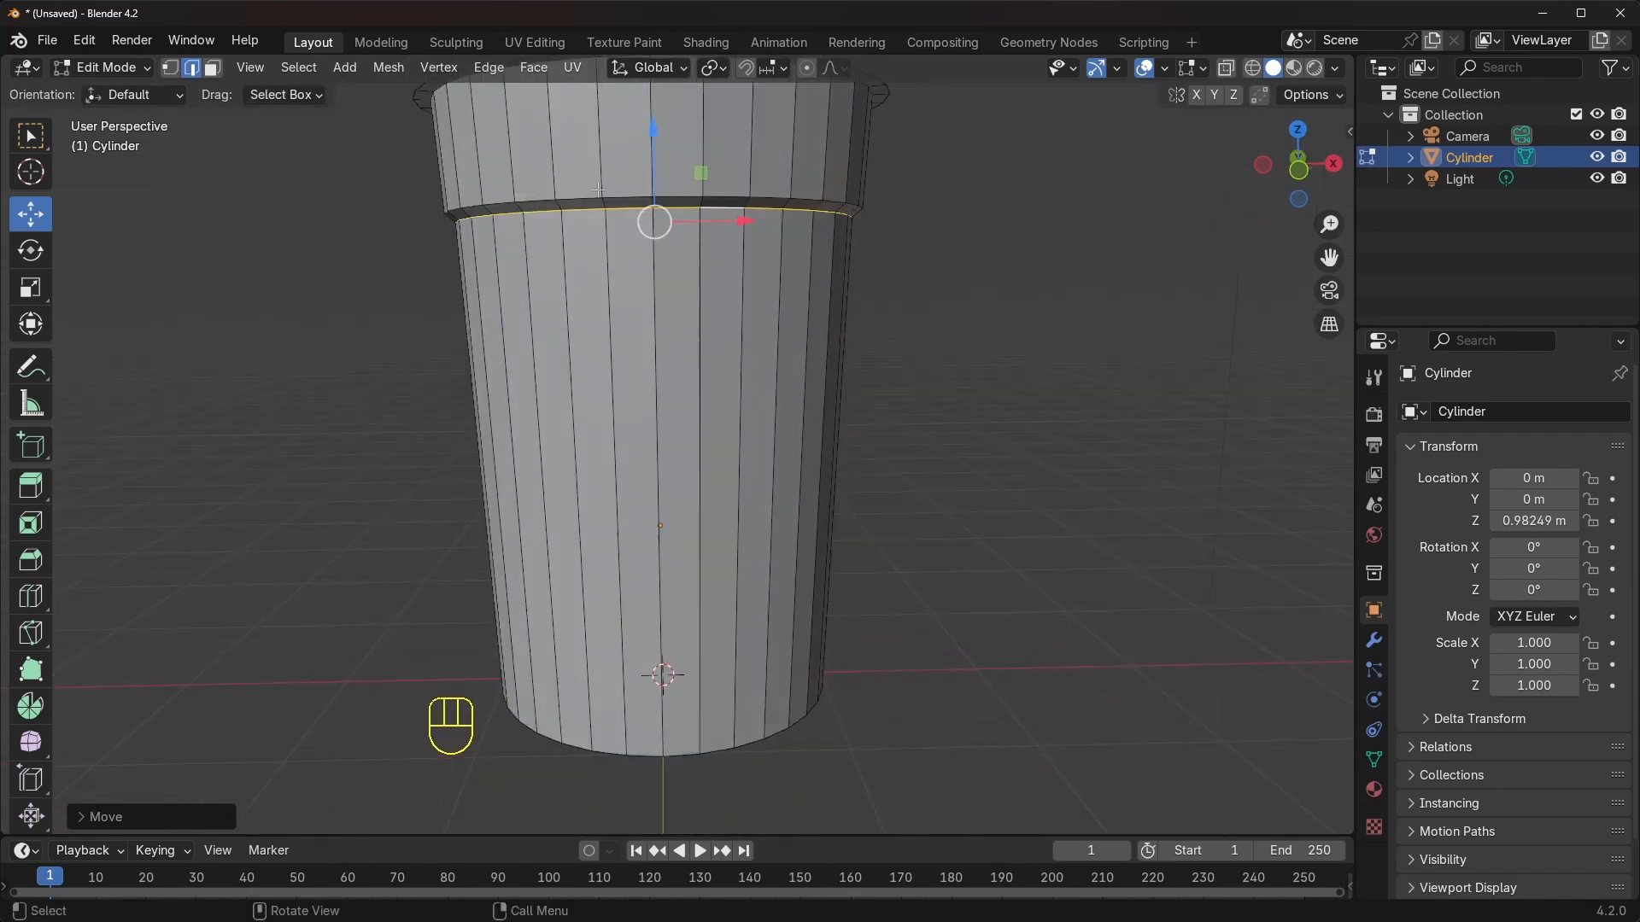
shift+middle_drag(685, 359, 684, 244)
middle_drag(730, 569, 735, 546)
key(ctrl+r)
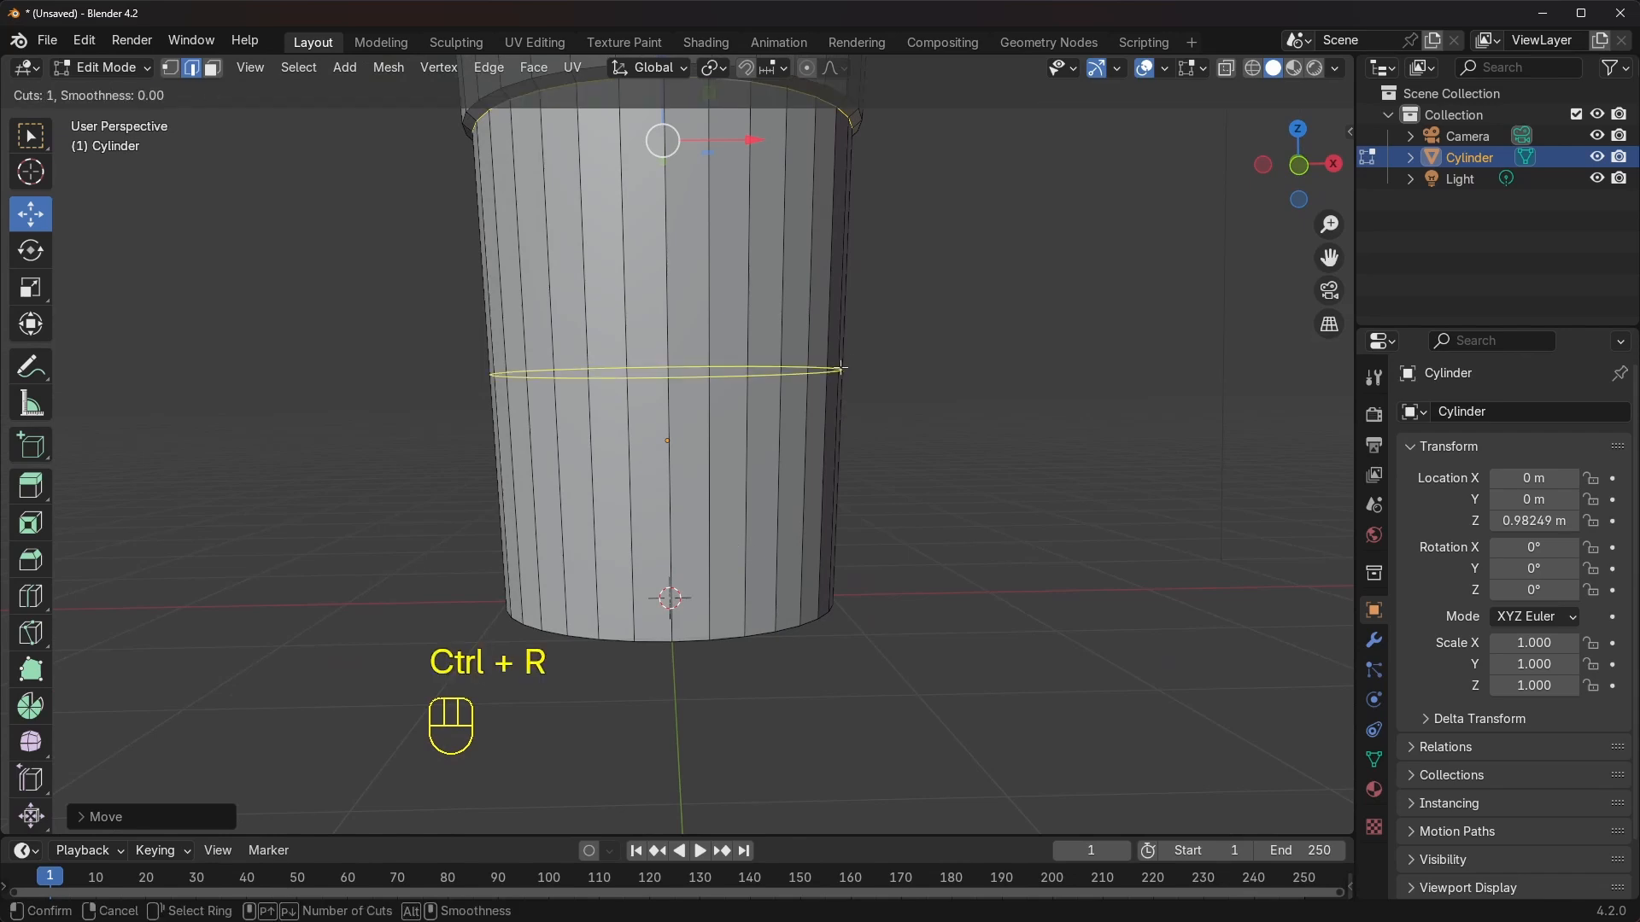
click(841, 369)
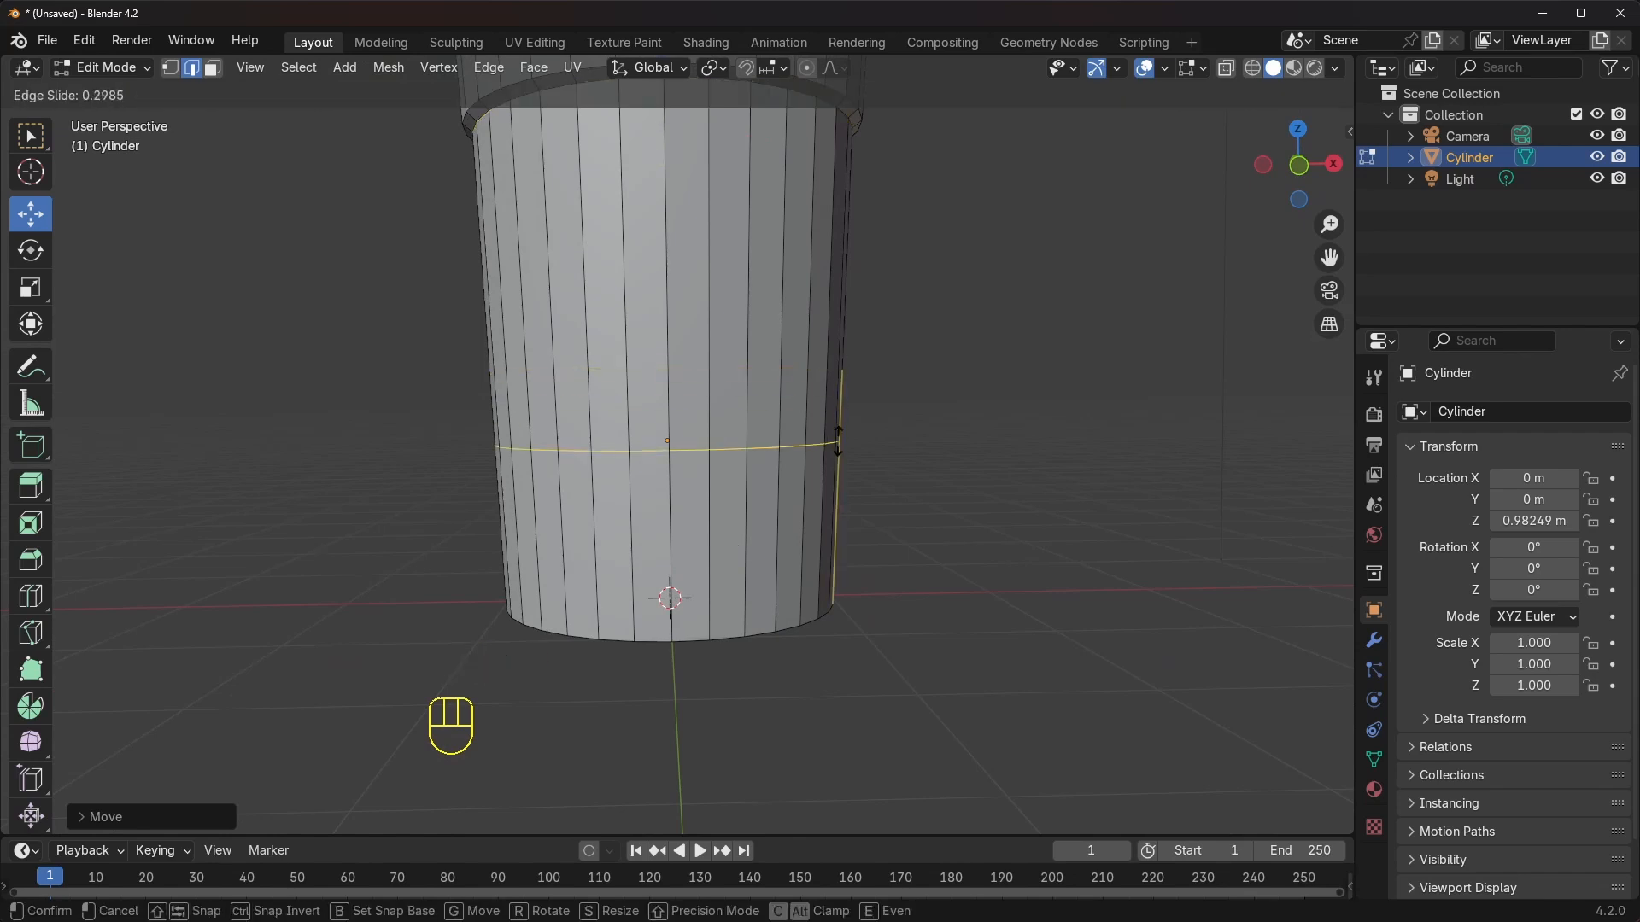
click(841, 543)
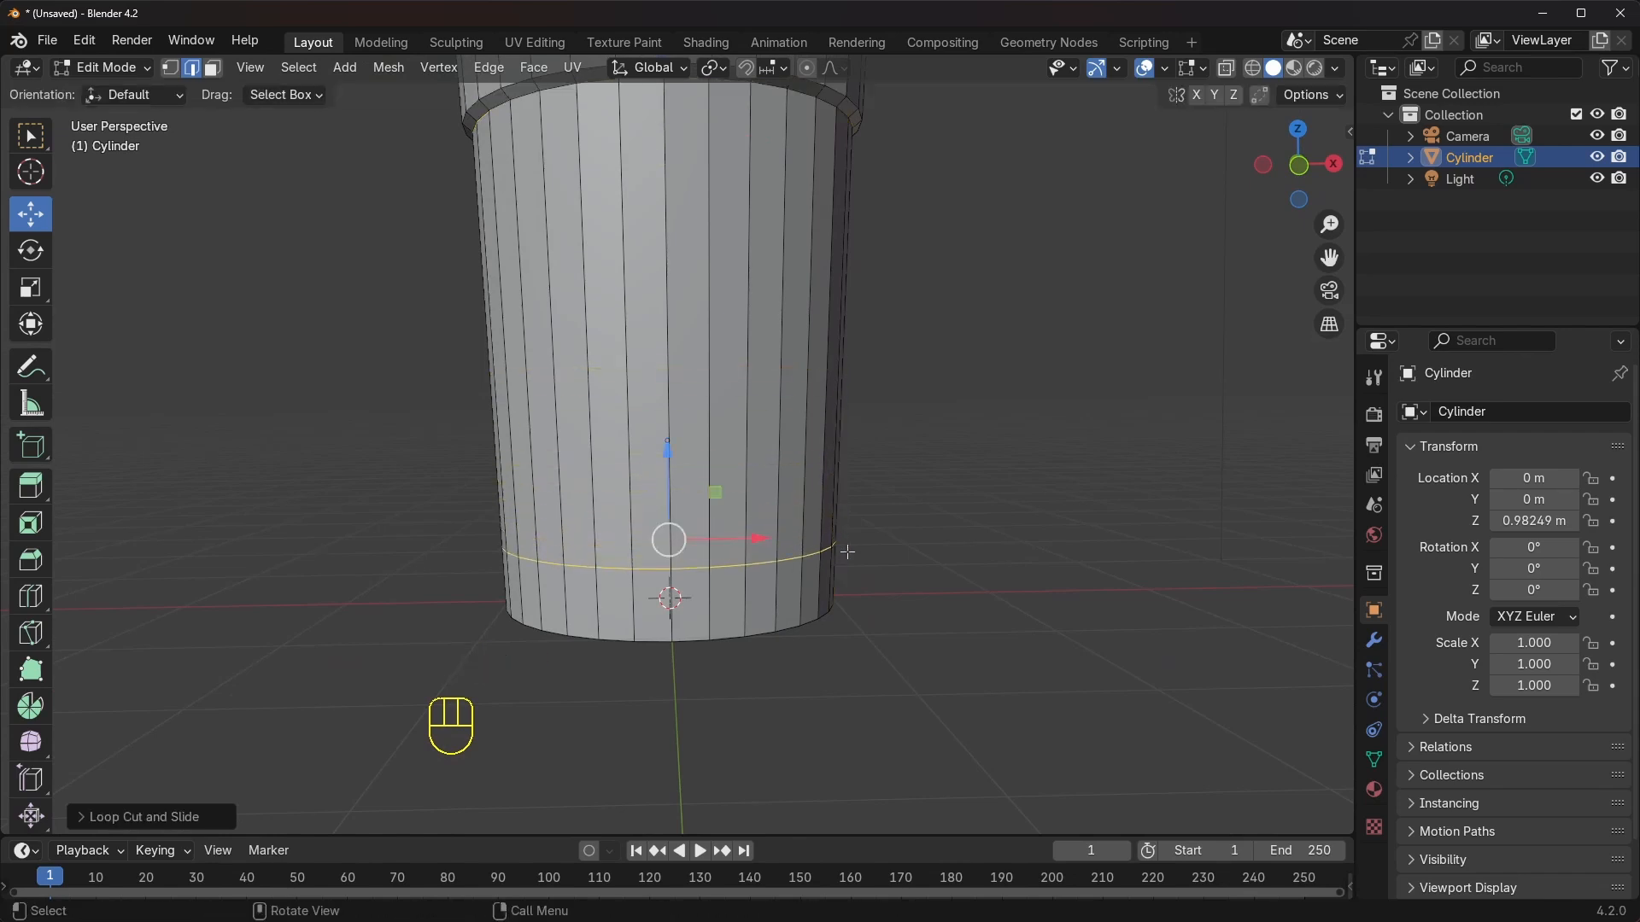
Scale the new loop near the base slightly inward
middle_drag(841, 542, 1068, 525)
key(s)
click(1068, 527)
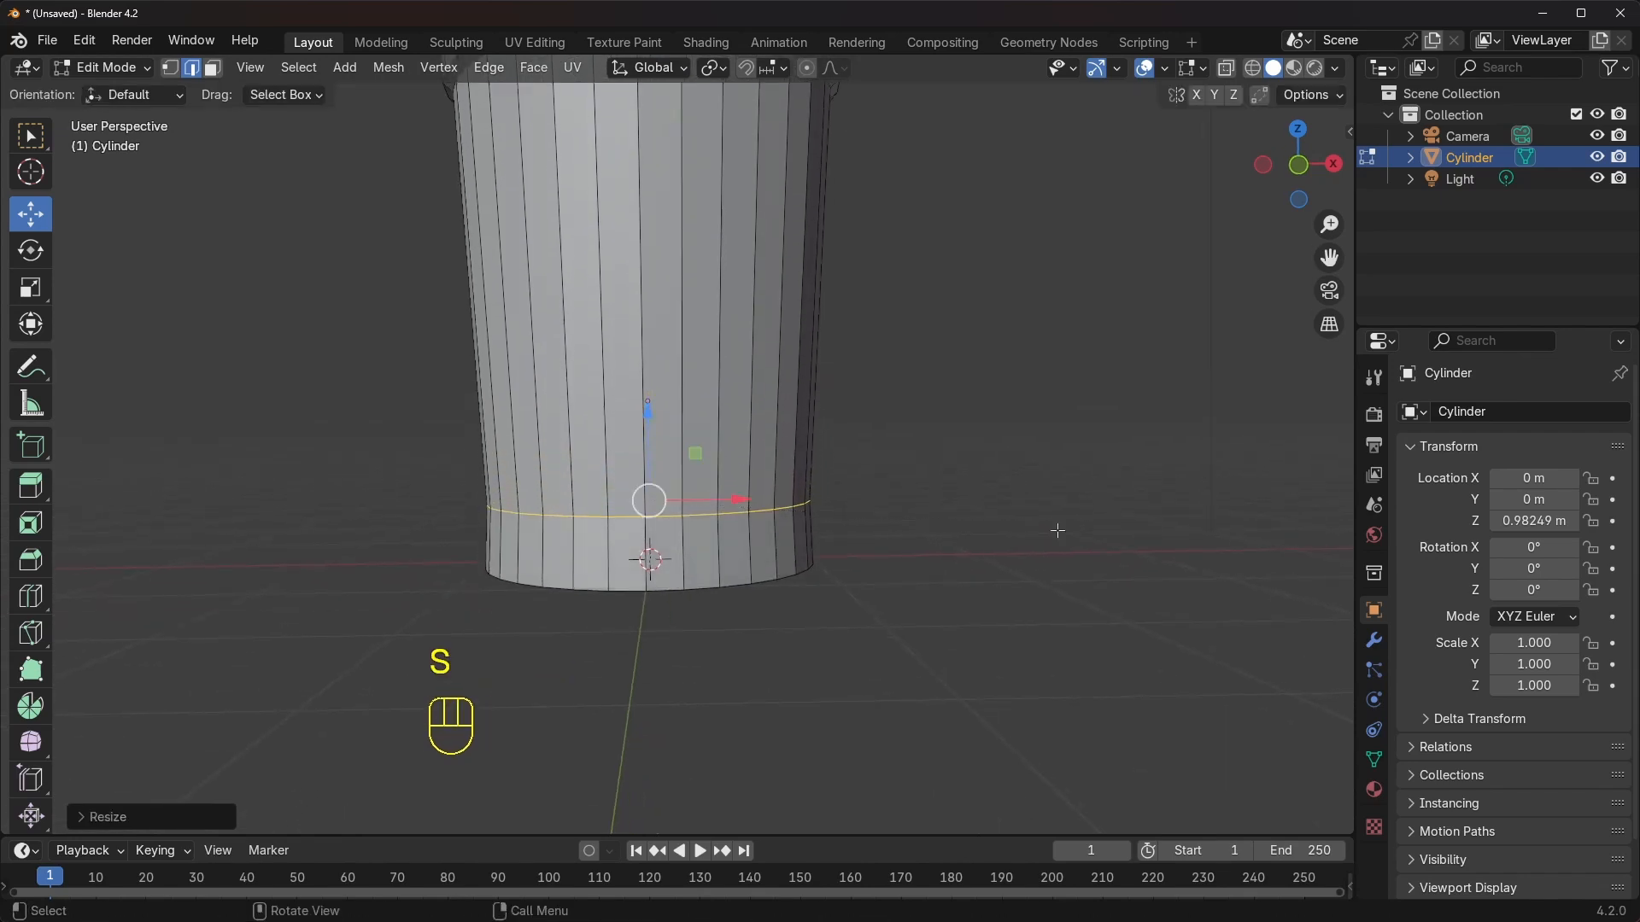
Bevel the loop near the base with one segment into a narrow band, then clear the selection
scroll(887, 472, up, 3)
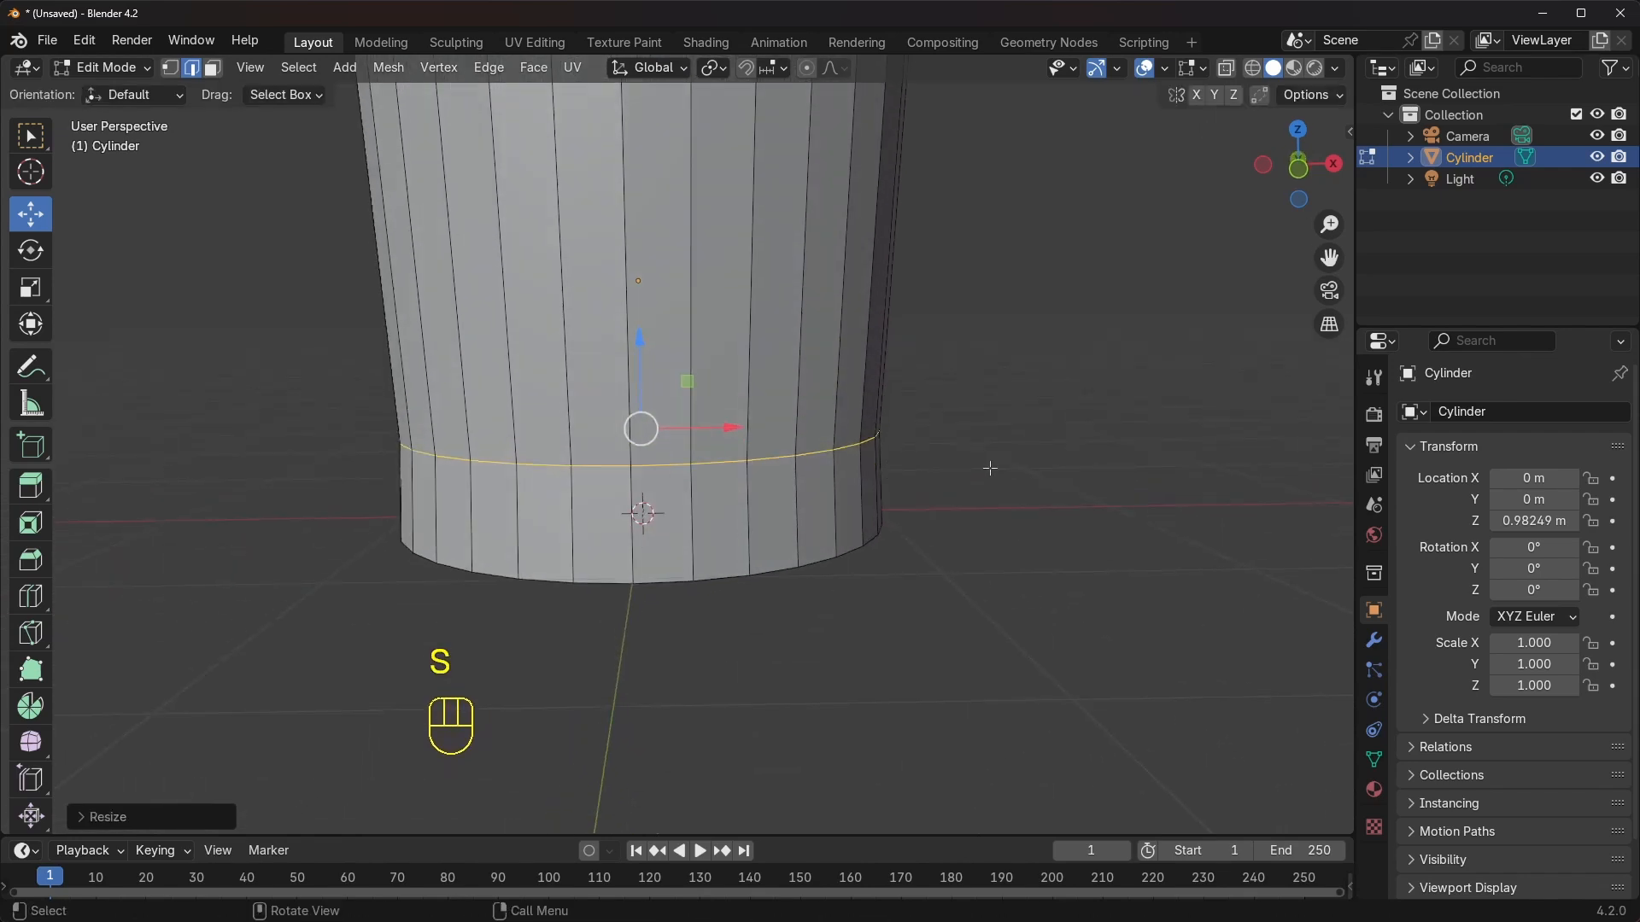
key(ctrl+b)
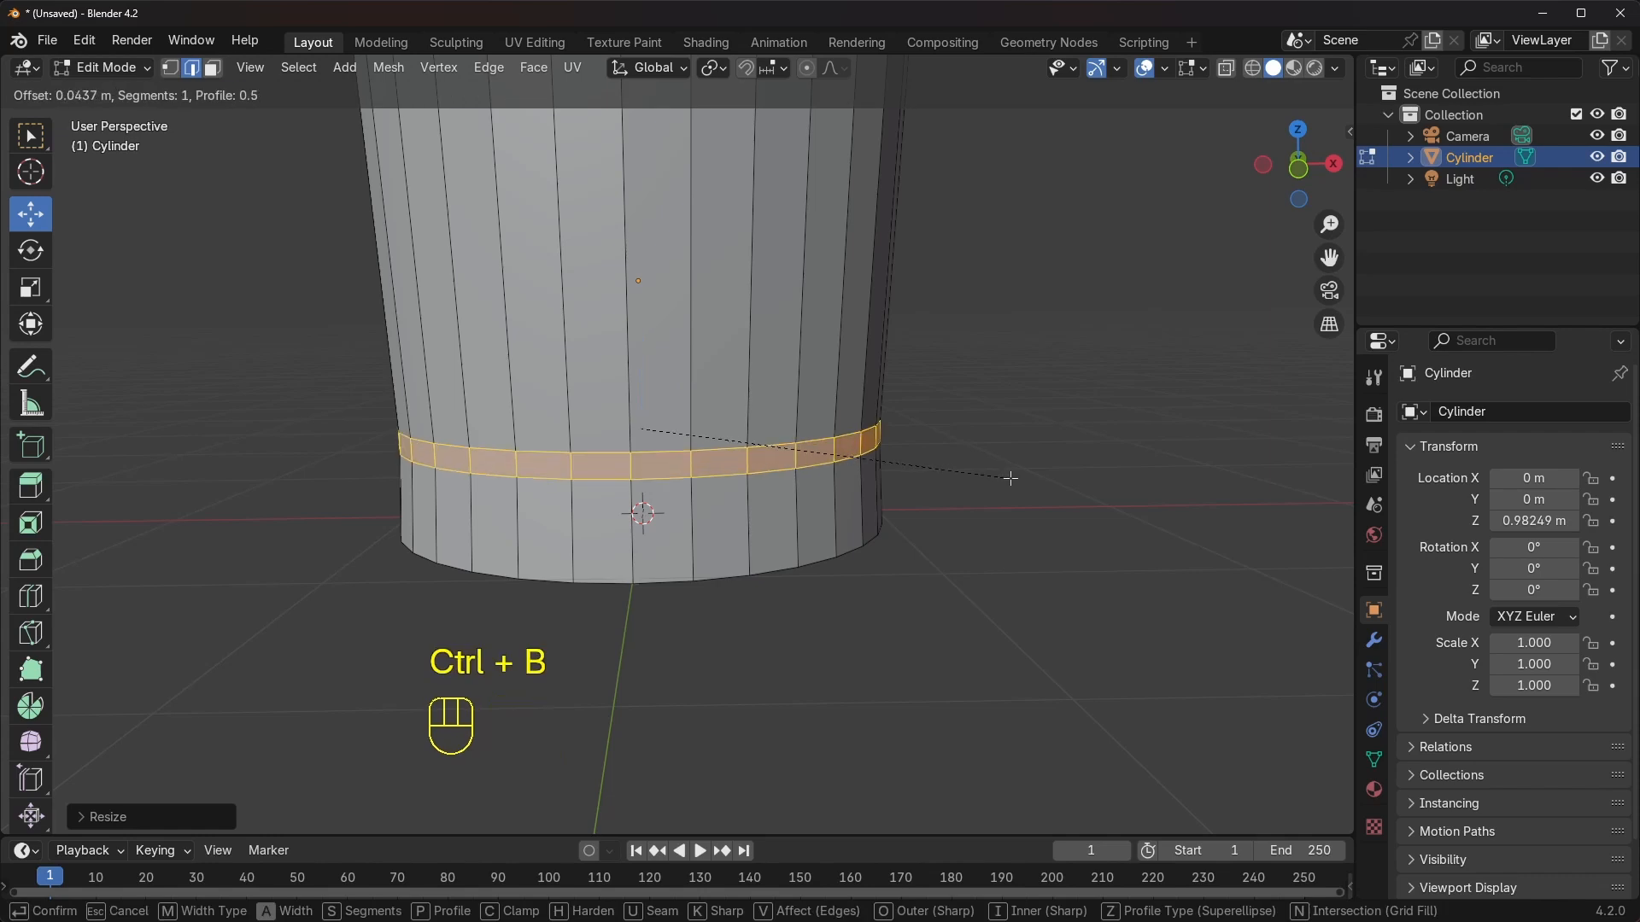
click(1006, 479)
click(1061, 462)
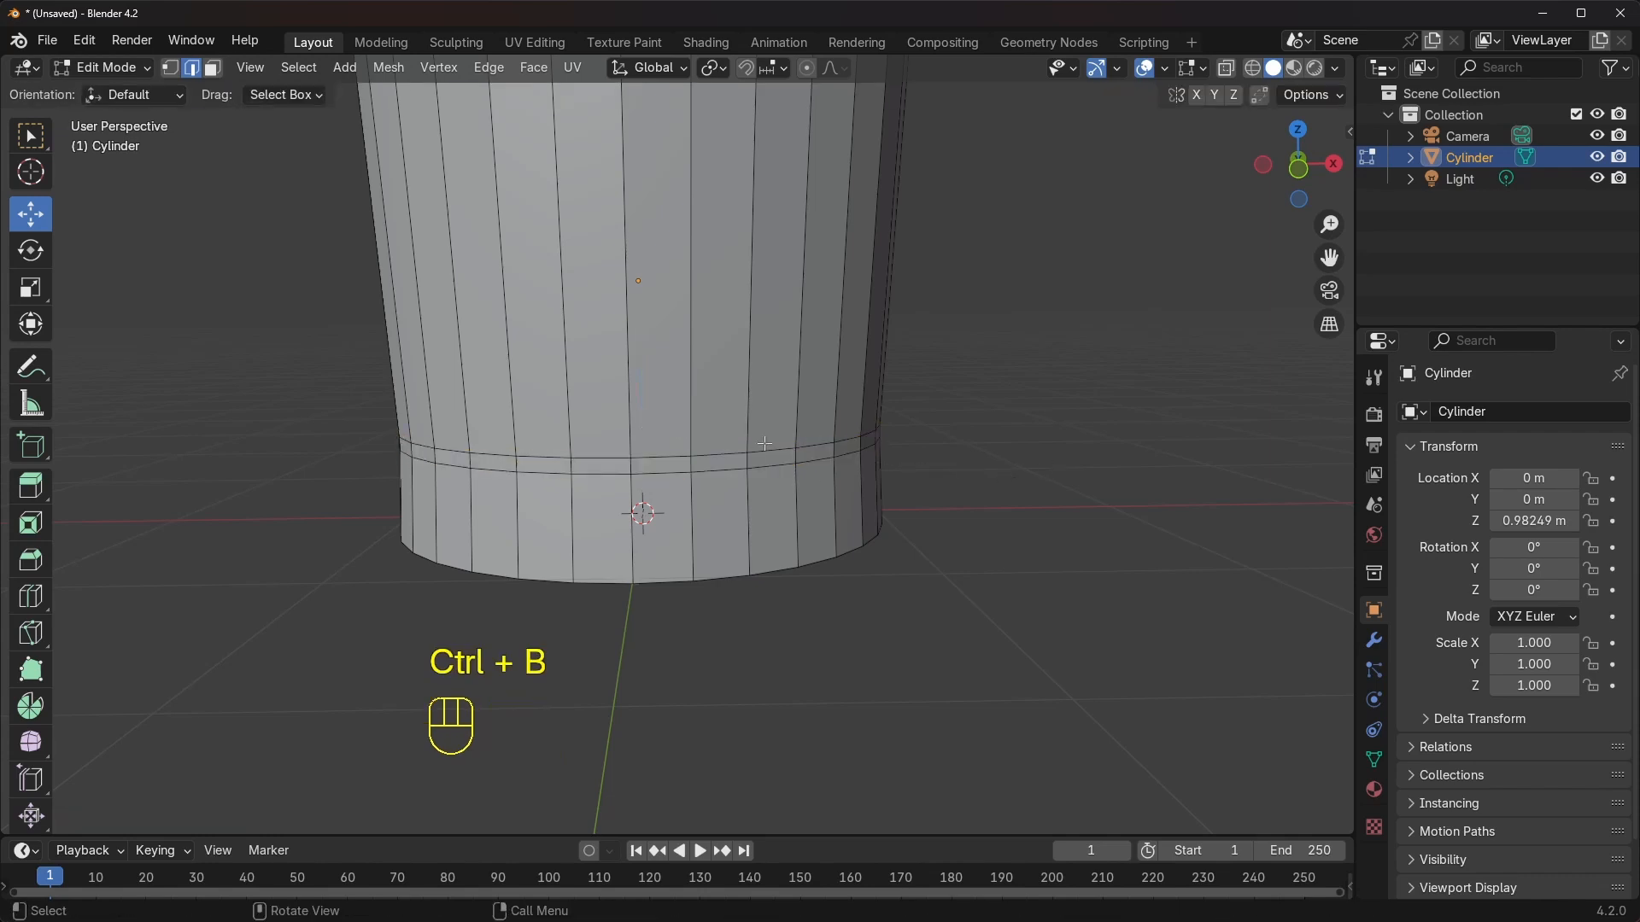
Select the lower edge loop of the base band, scale it inward by about 0.94 and raise it slightly
middle_drag(658, 523, 655, 510)
middle_drag(698, 429, 733, 459)
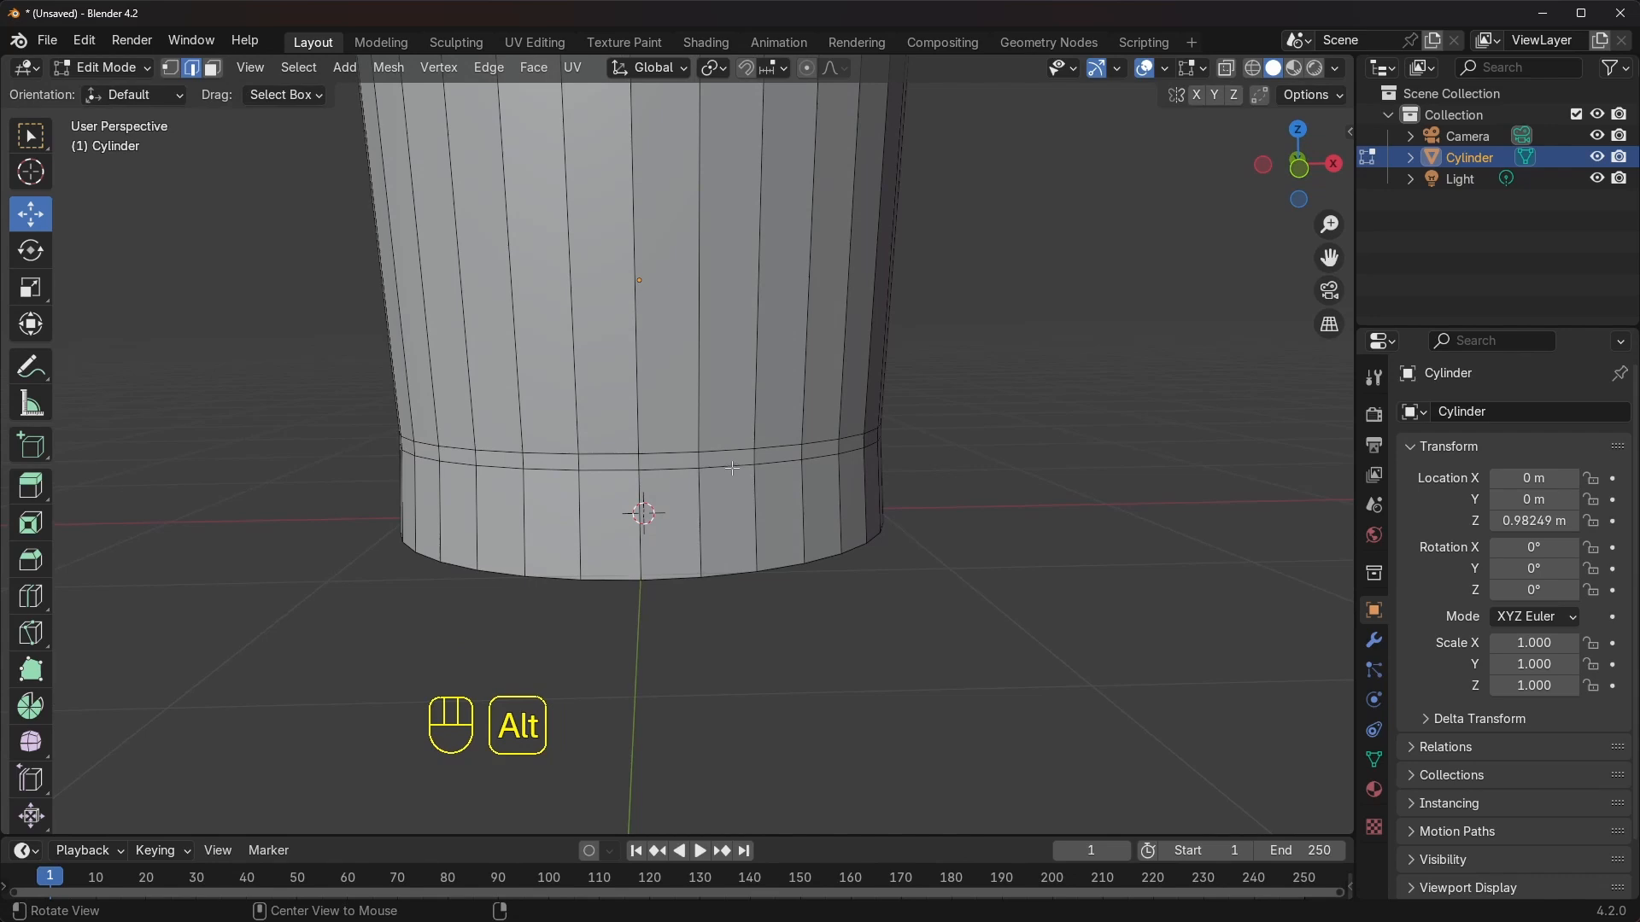
alt+click(732, 467)
middle_drag(732, 467, 736, 476)
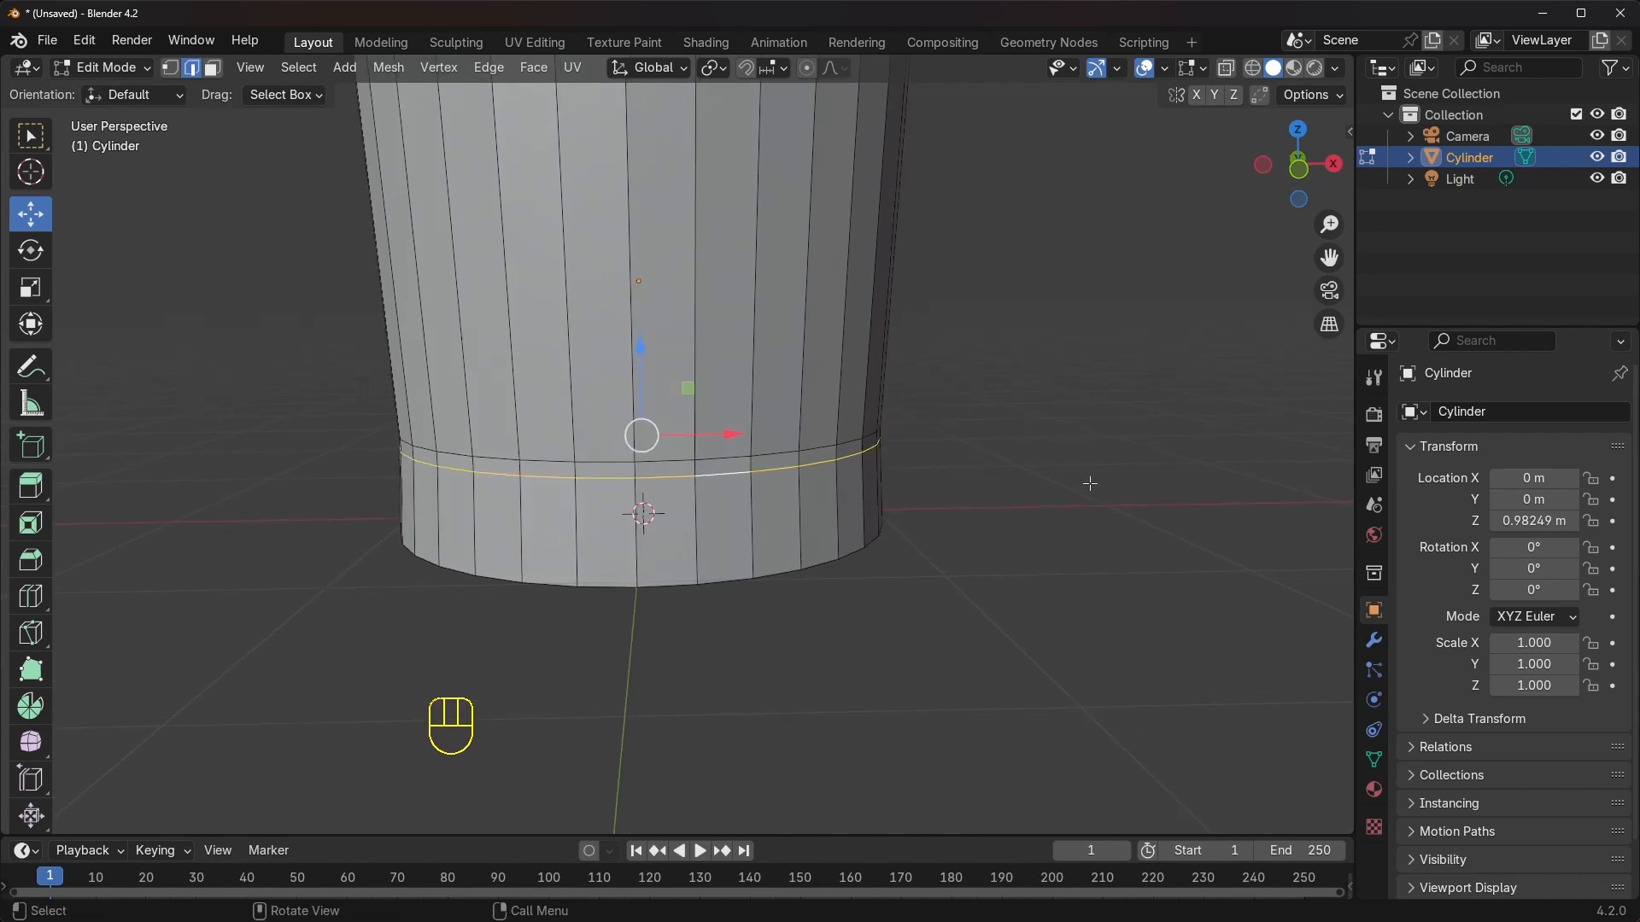
key(s)
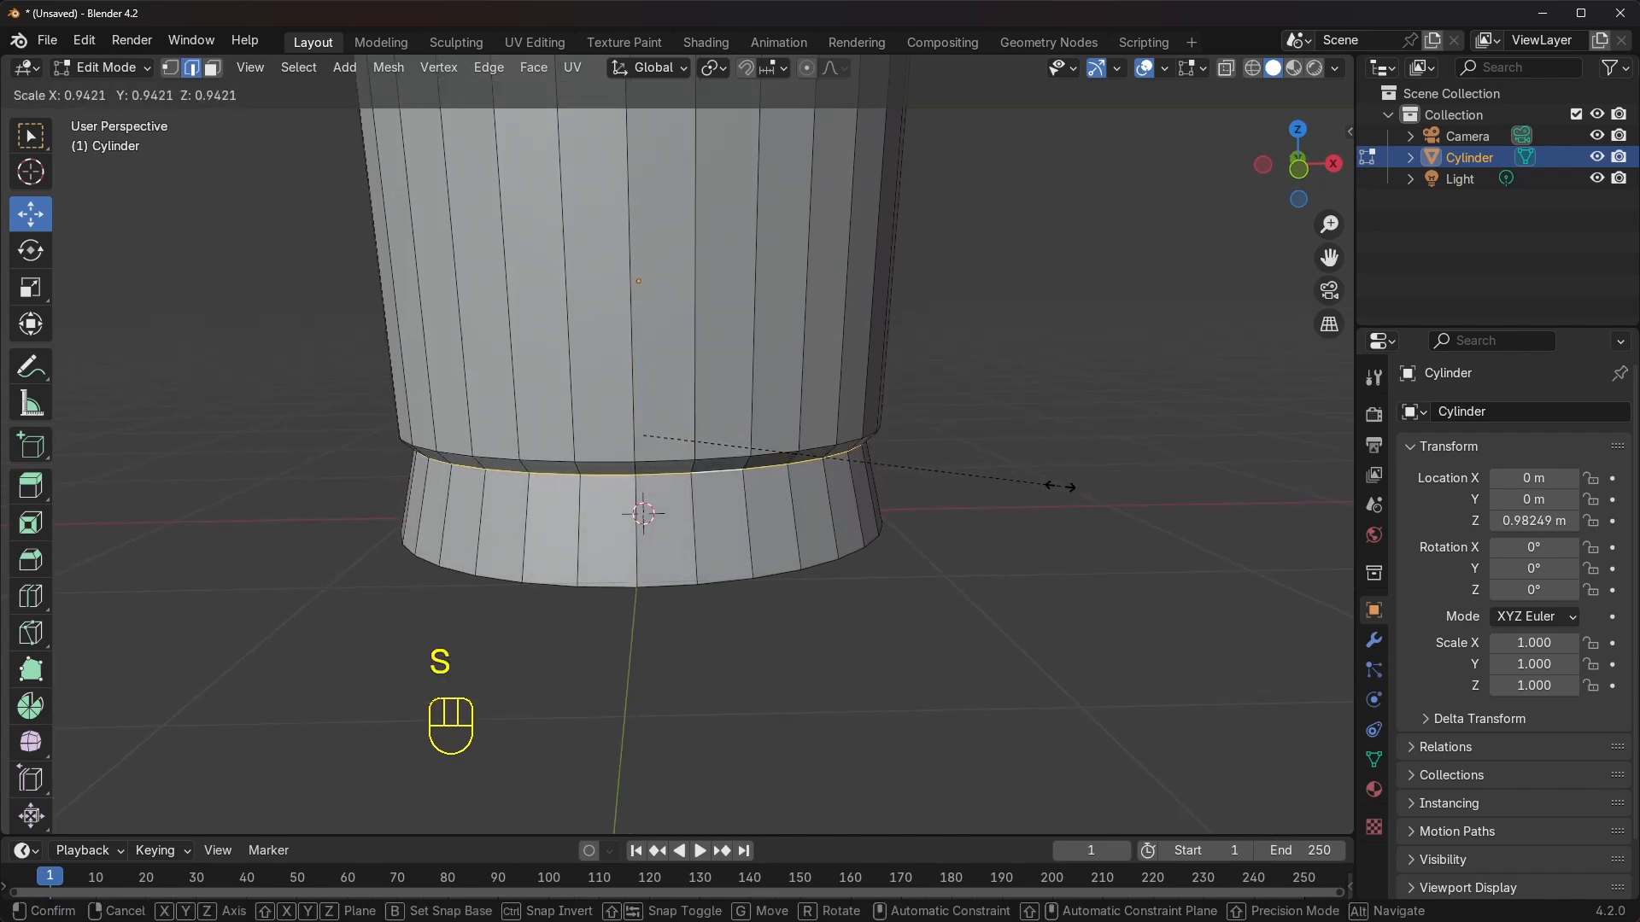
click(1059, 486)
drag(643, 379, 645, 372)
middle_drag(645, 372, 549, 418)
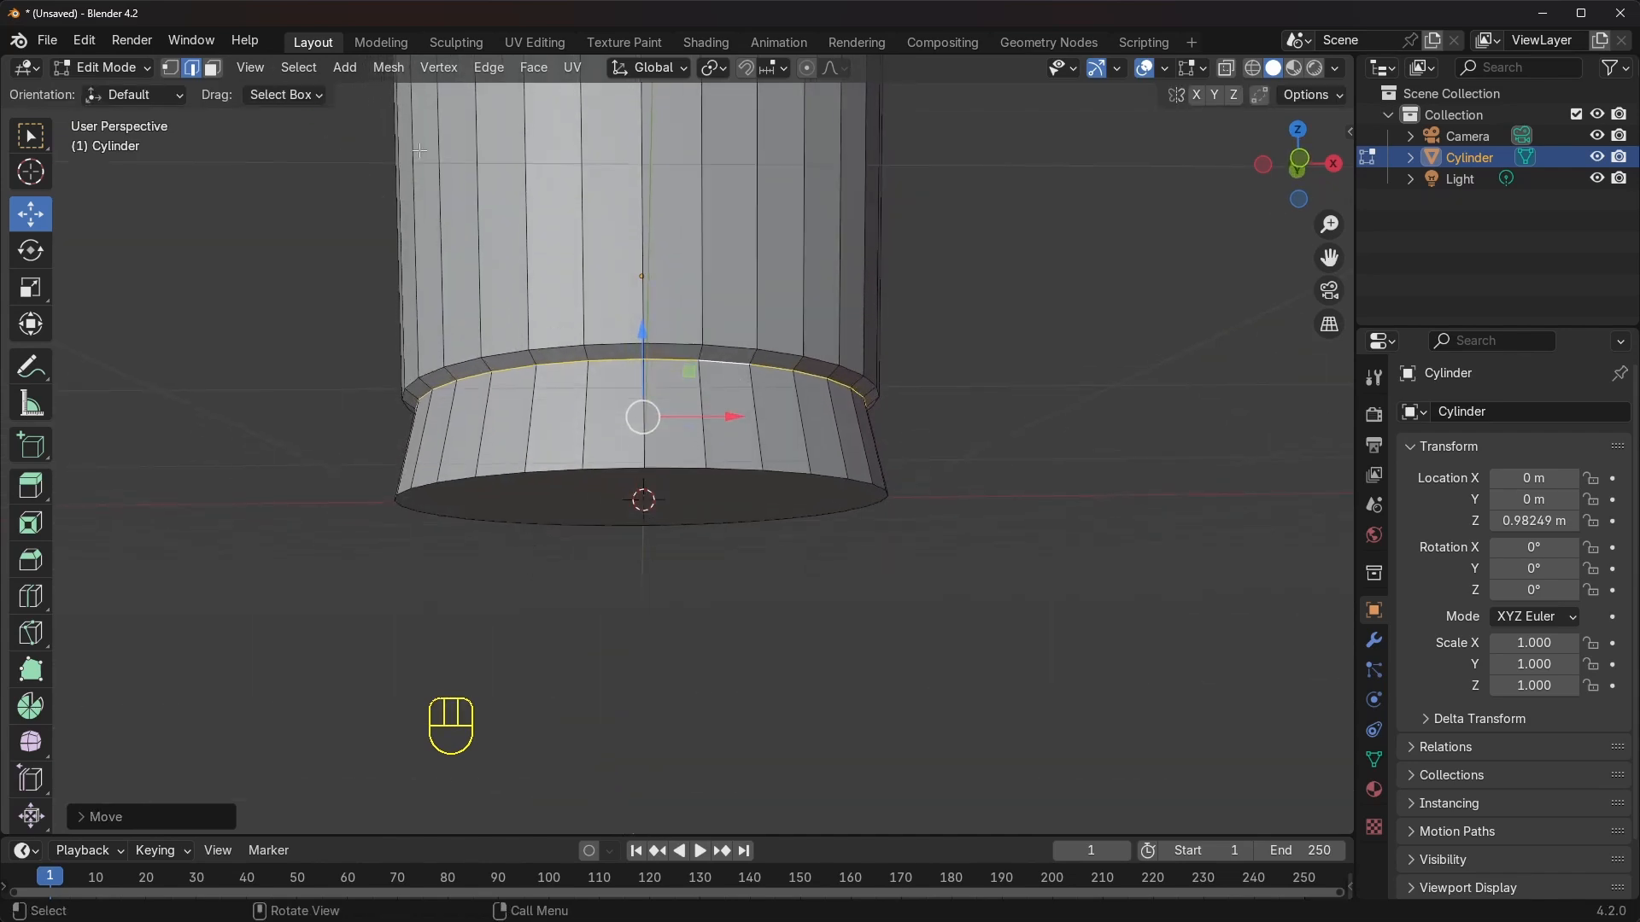
Switch to face selection and scale the cup's bottom face inward so the base section tapers like the body
click(211, 68)
click(639, 504)
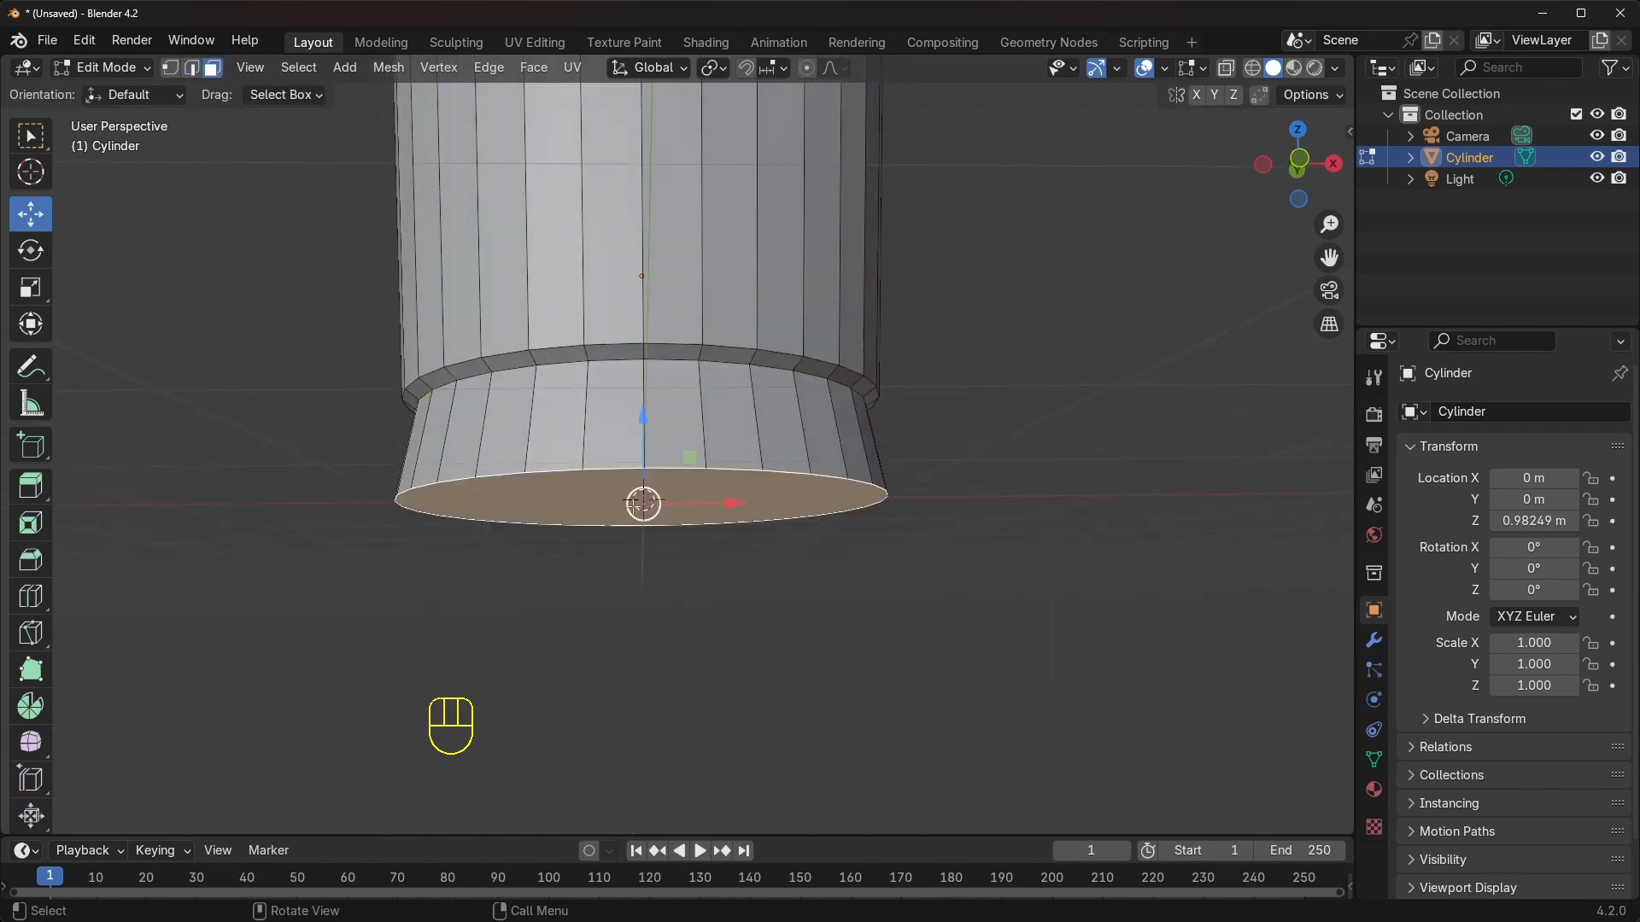
key(s)
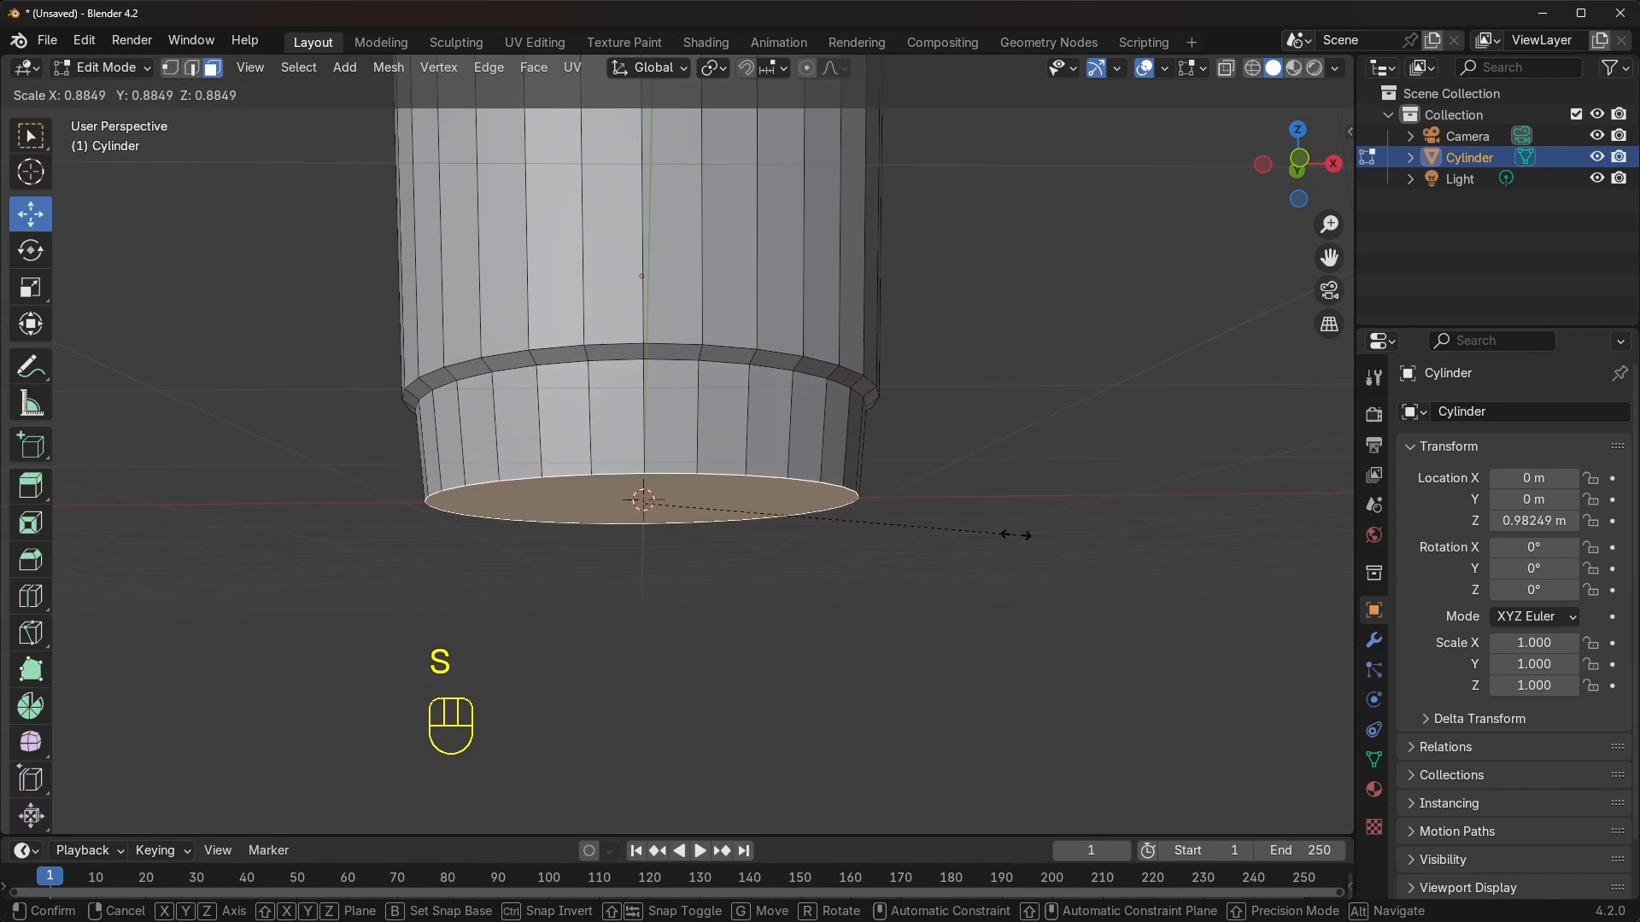
click(981, 537)
scroll(880, 512, down, 5)
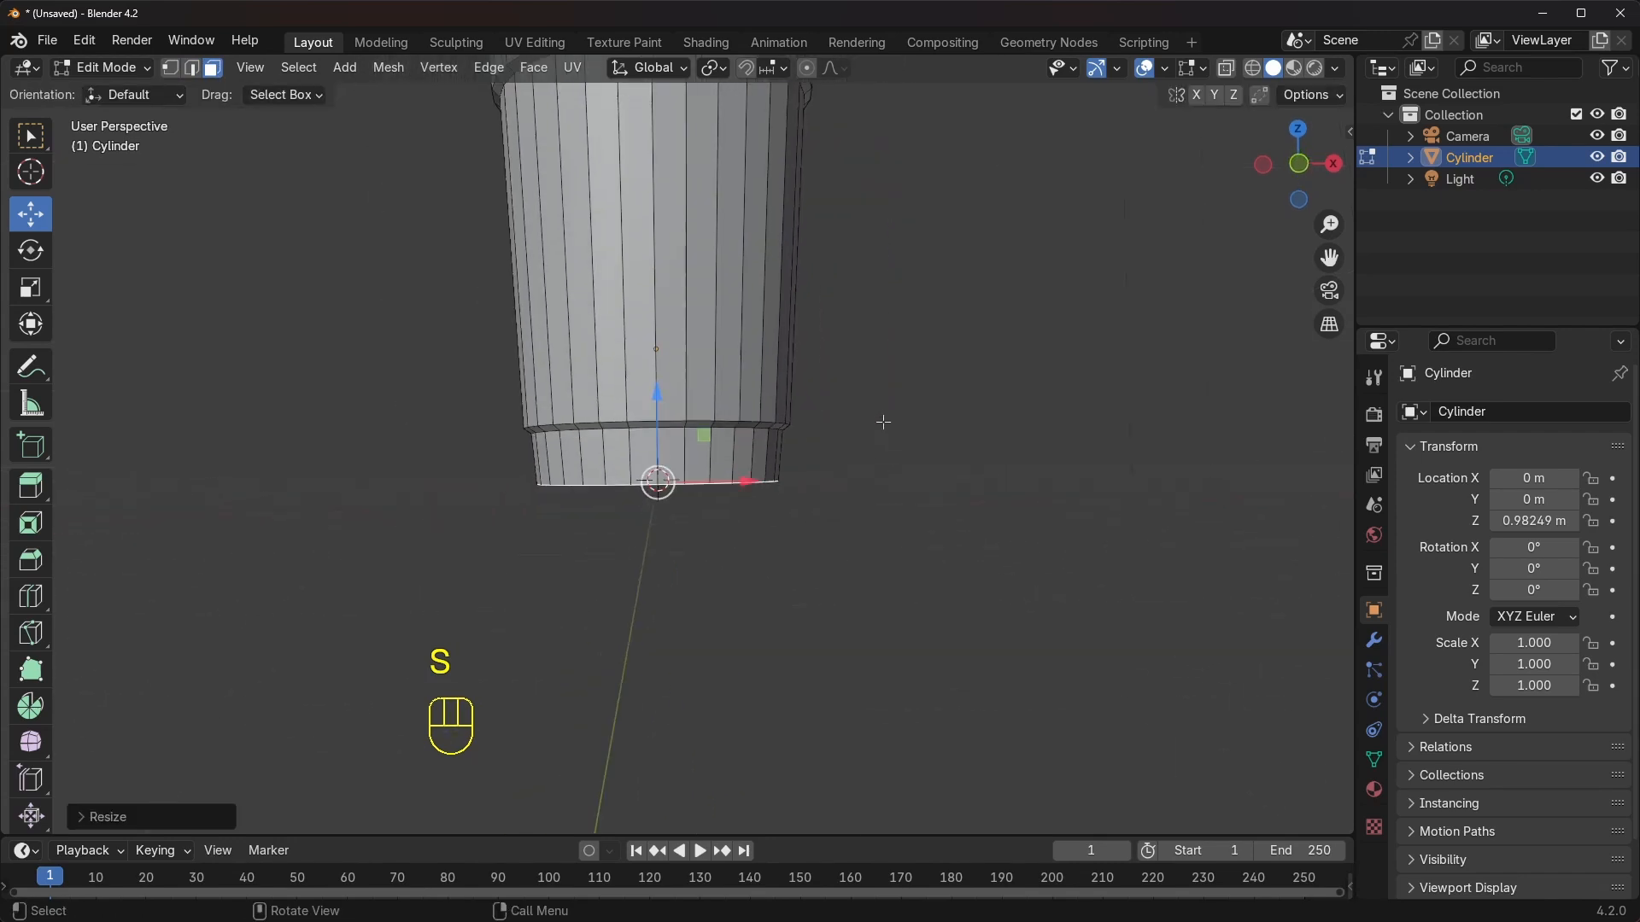
middle_drag(849, 533, 854, 494)
key(s)
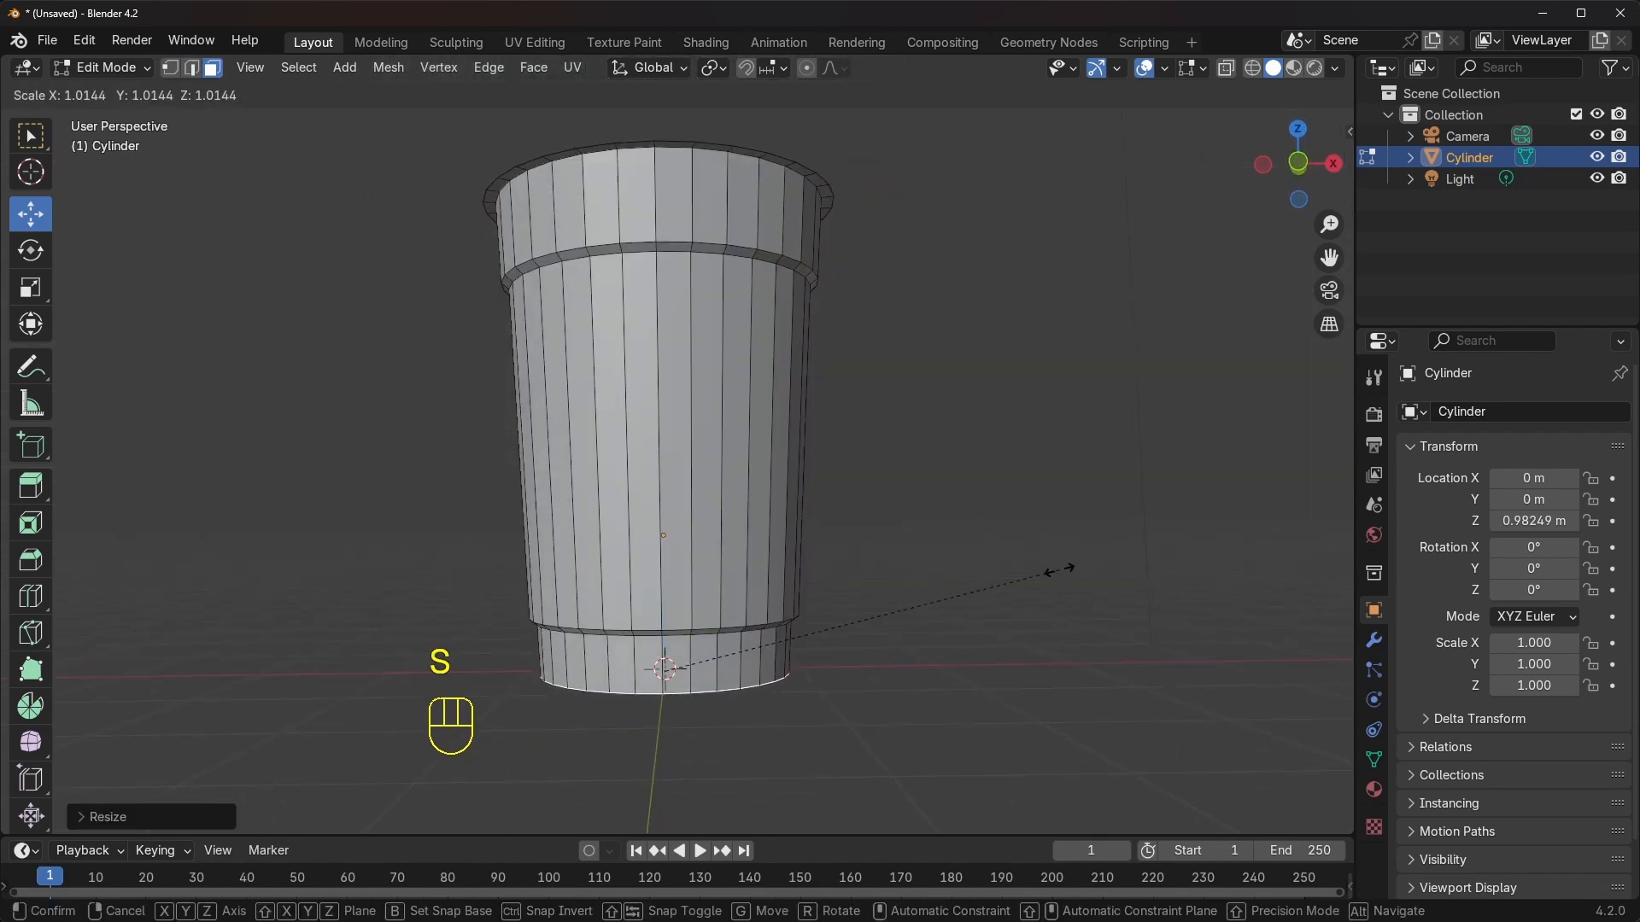
click(1055, 584)
Switch to edge selection and select the full inner edge loop where the lip meets the cup wall
shift+middle_drag(765, 613, 794, 505)
scroll(793, 506, down, 2)
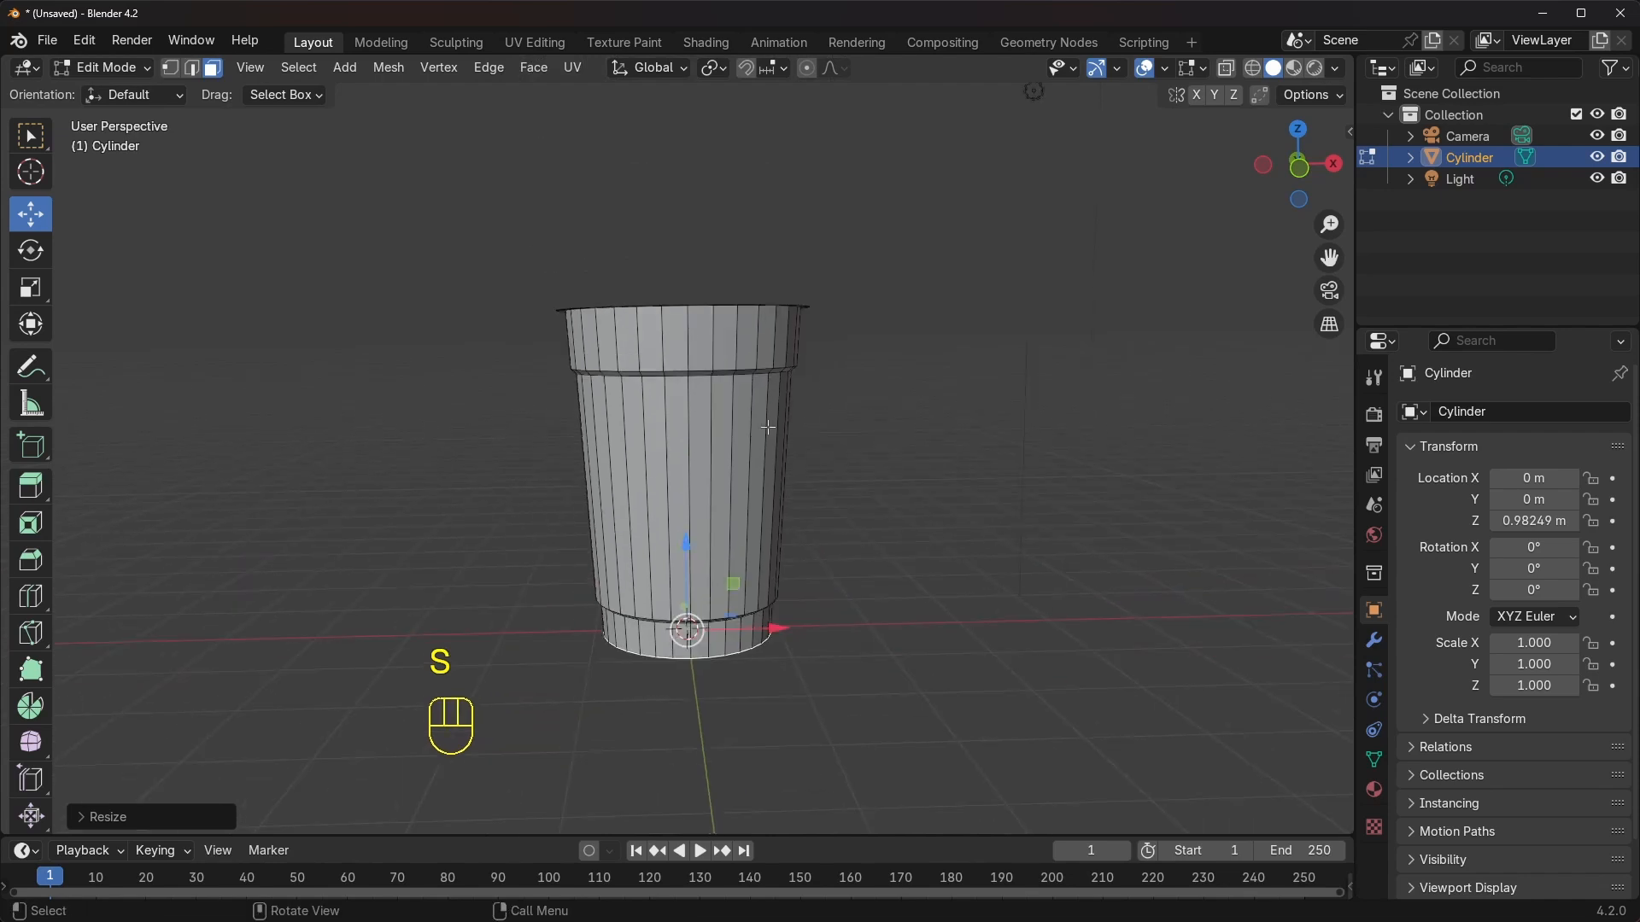
scroll(783, 389, up, 4)
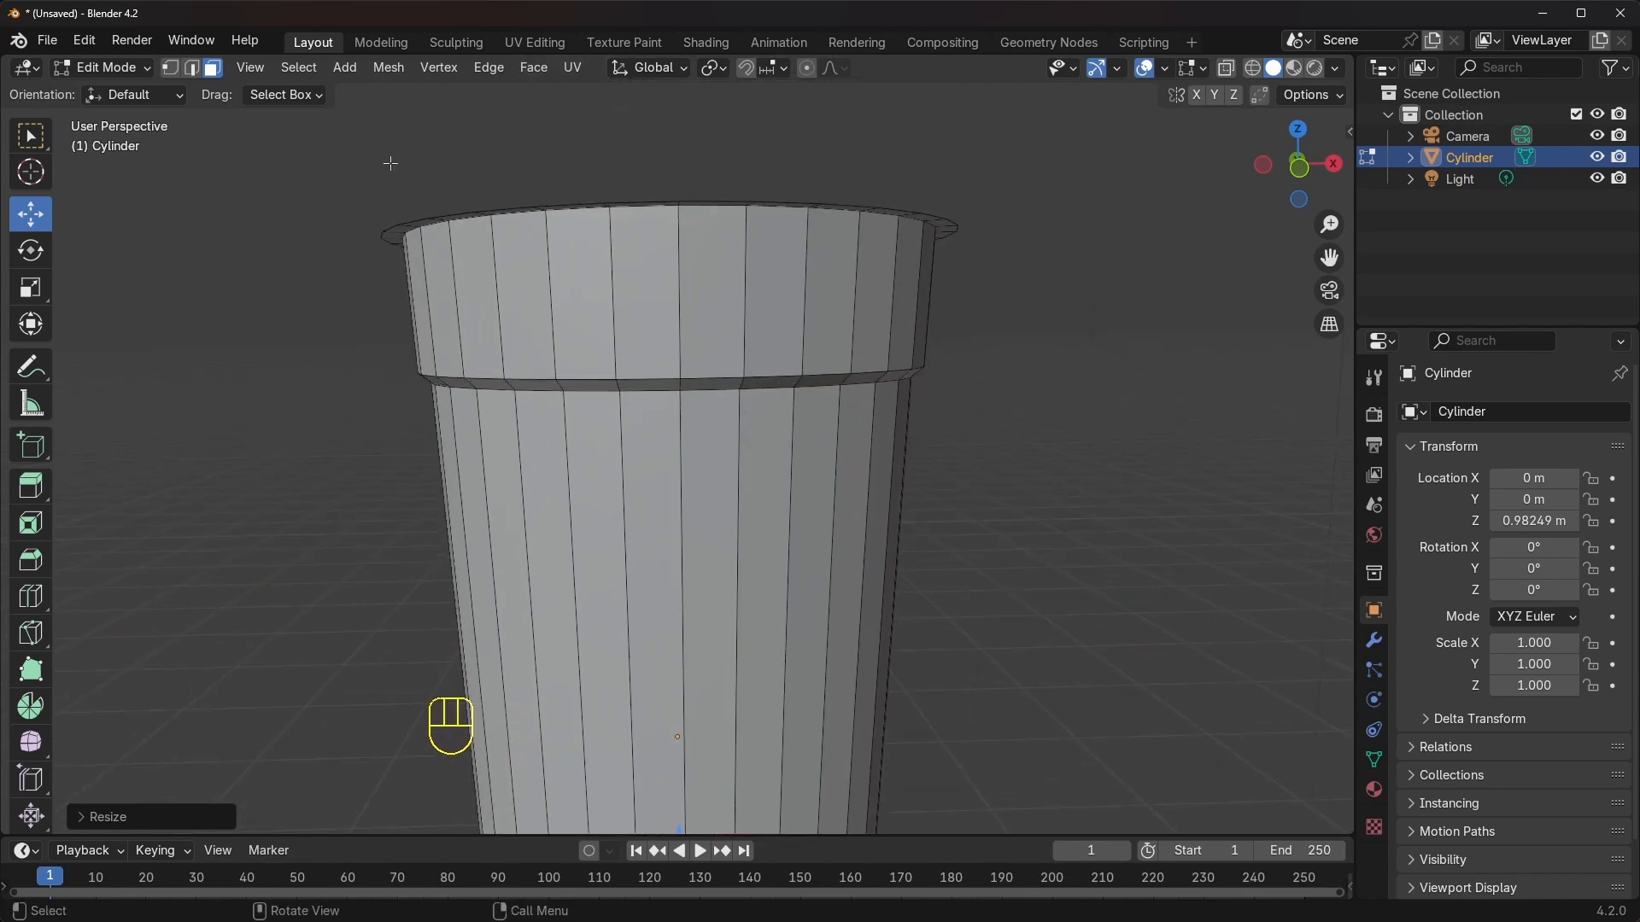
click(192, 67)
middle_drag(905, 325, 920, 414)
scroll(926, 453, up, 3)
shift+middle_drag(934, 483, 829, 427)
click(960, 425)
middle_drag(965, 427, 1025, 406)
shift+middle_drag(1025, 407, 986, 280)
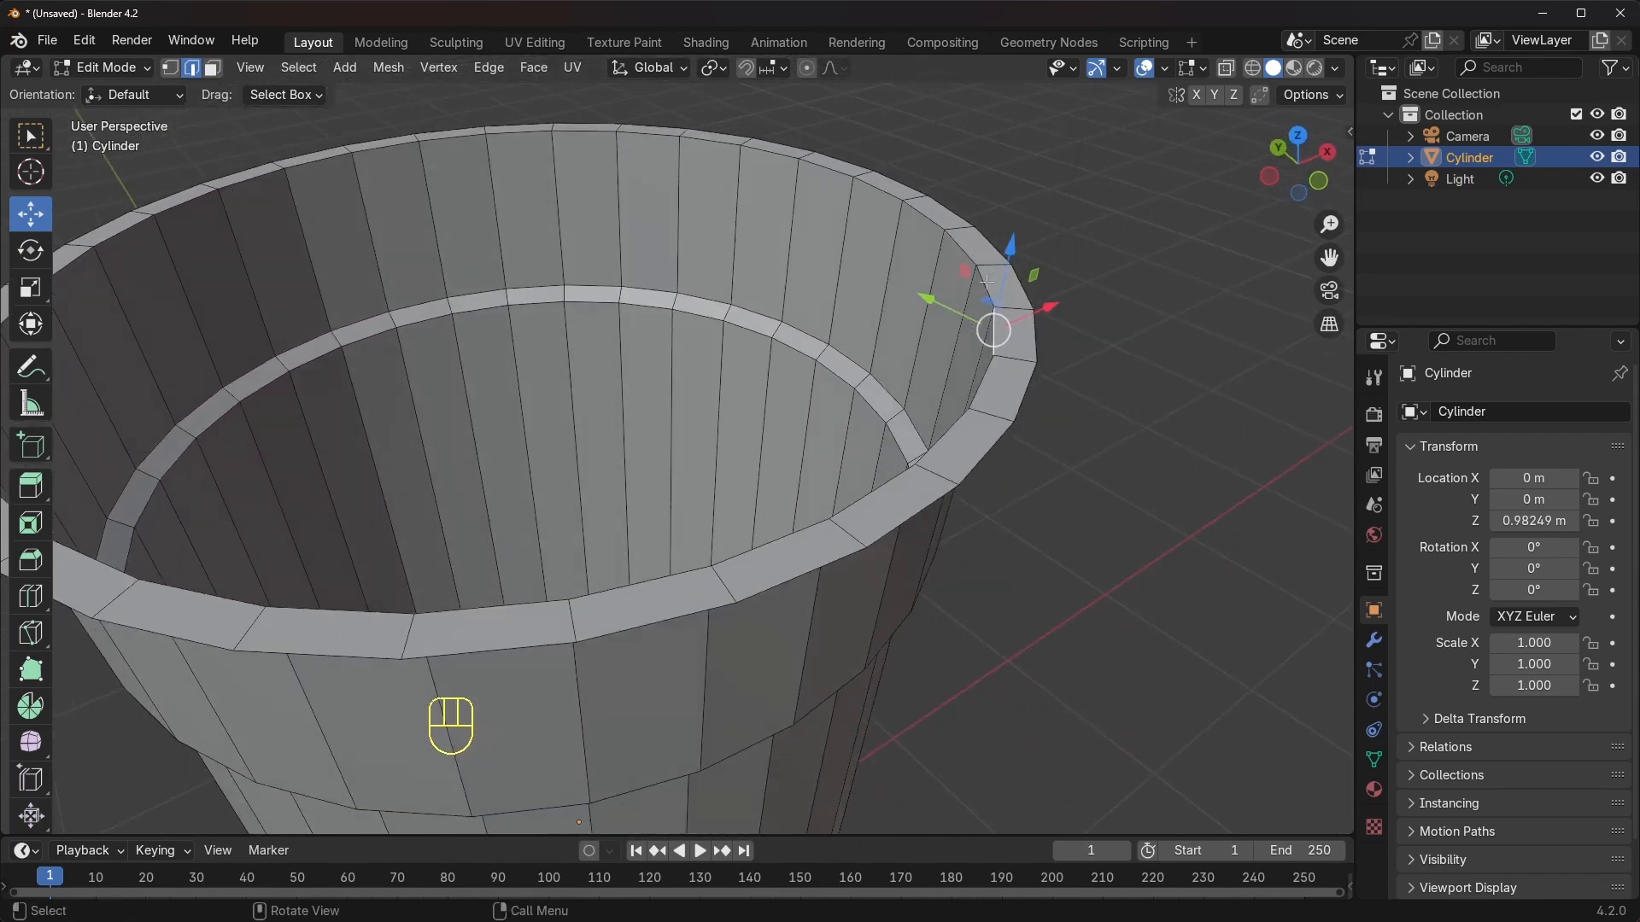
key(alt)
double_click(995, 340)
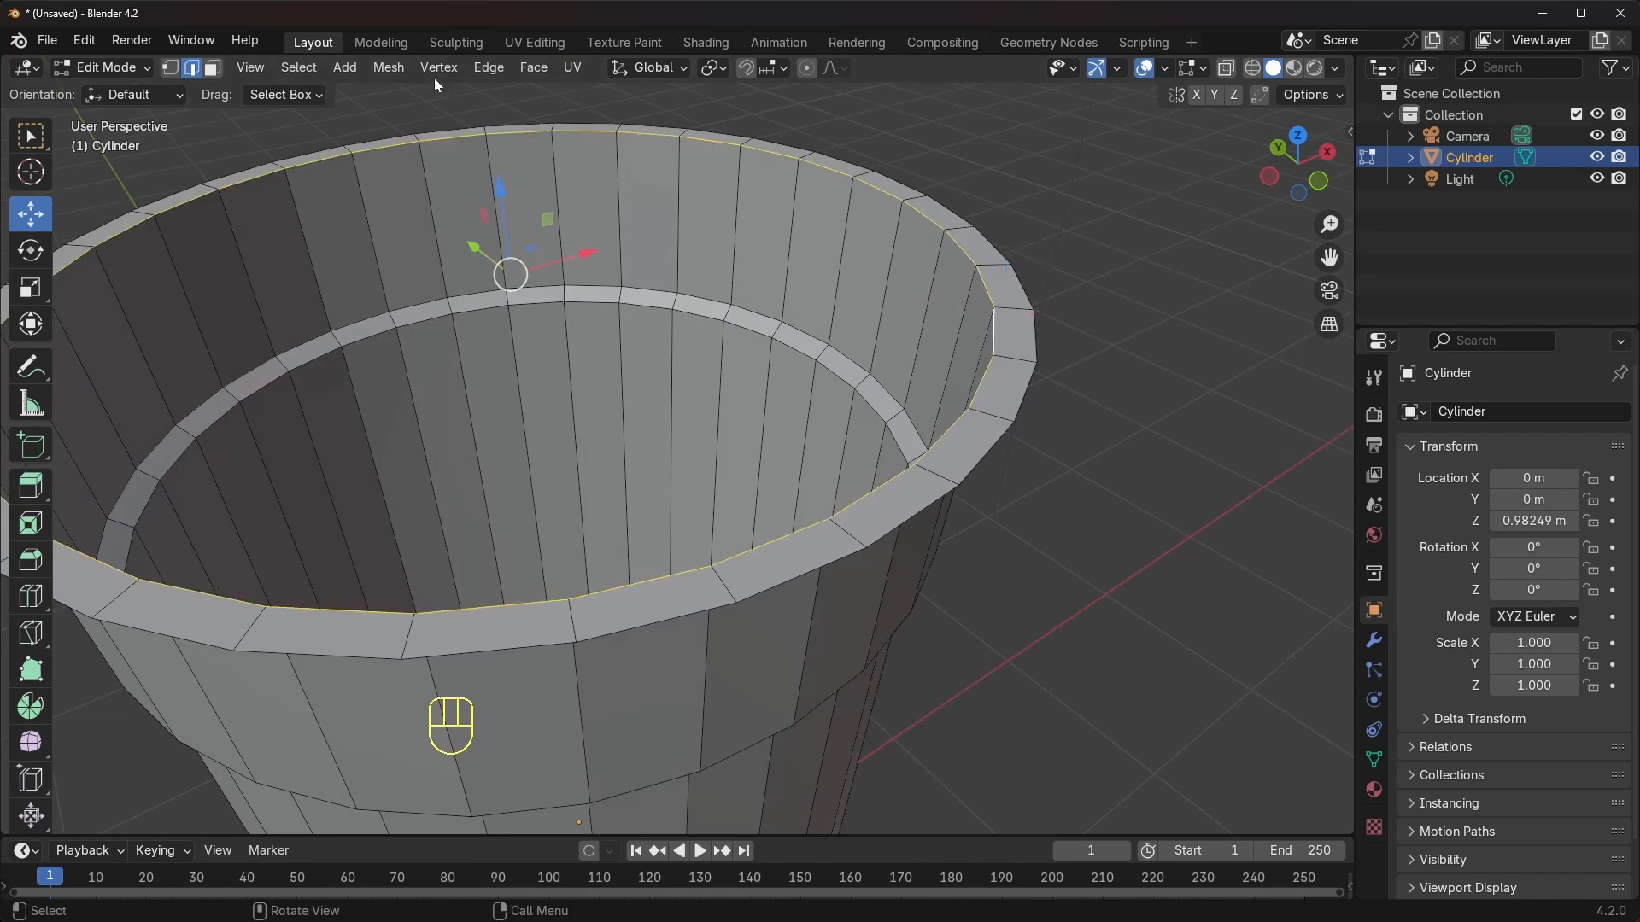
Add both edge loops of the upper ledge to the selection
middle_drag(840, 320, 863, 345)
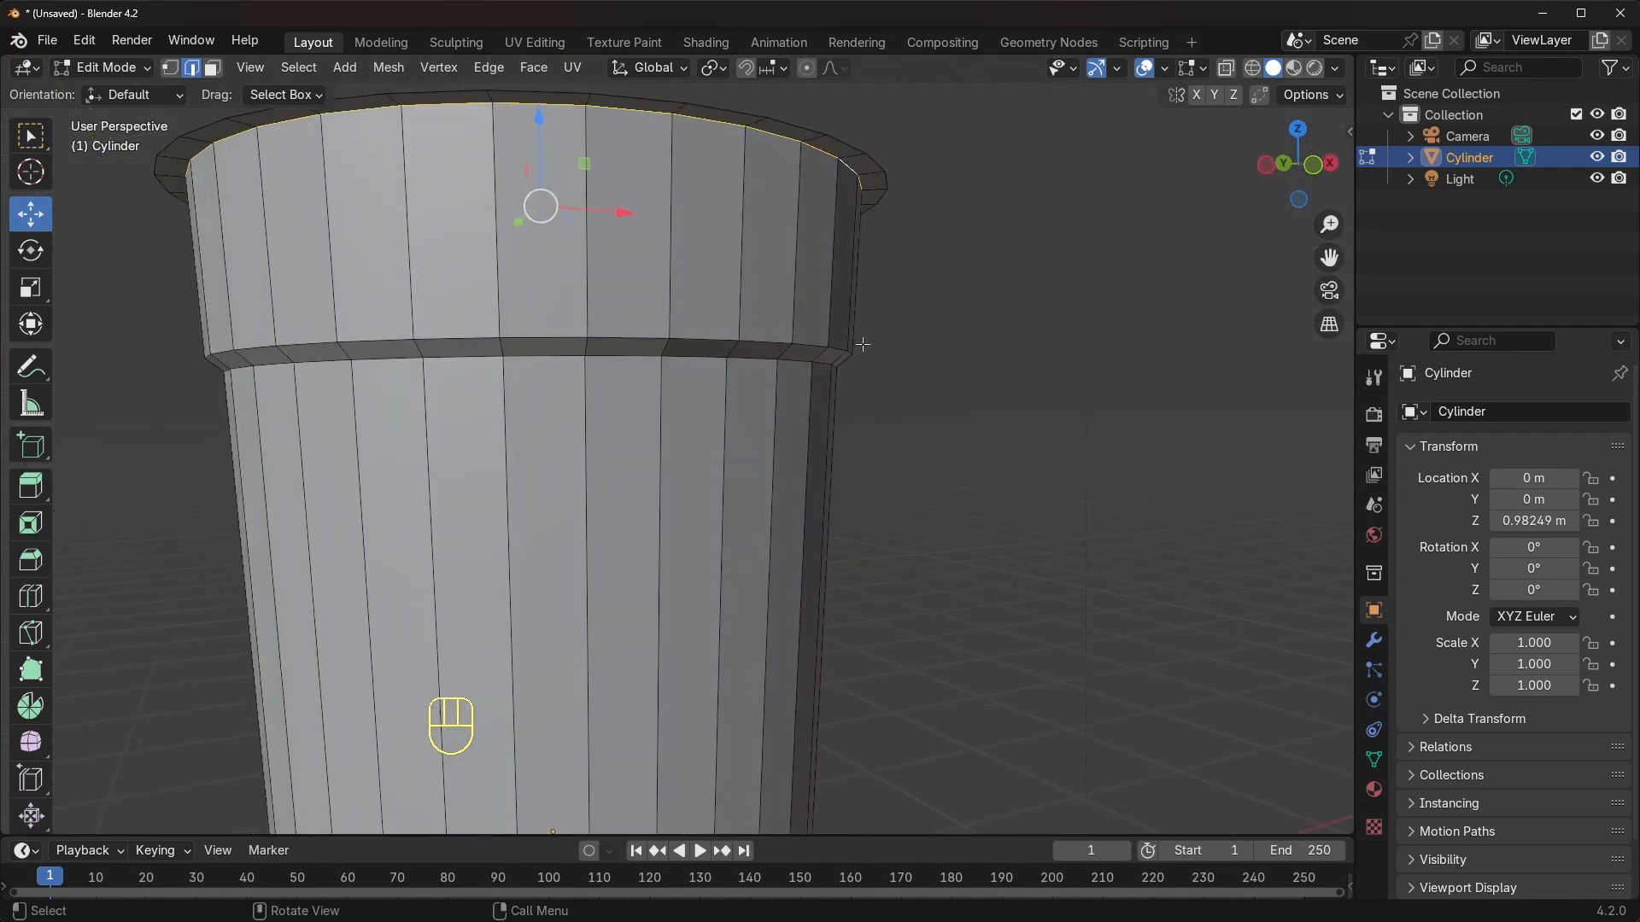
key(shift)
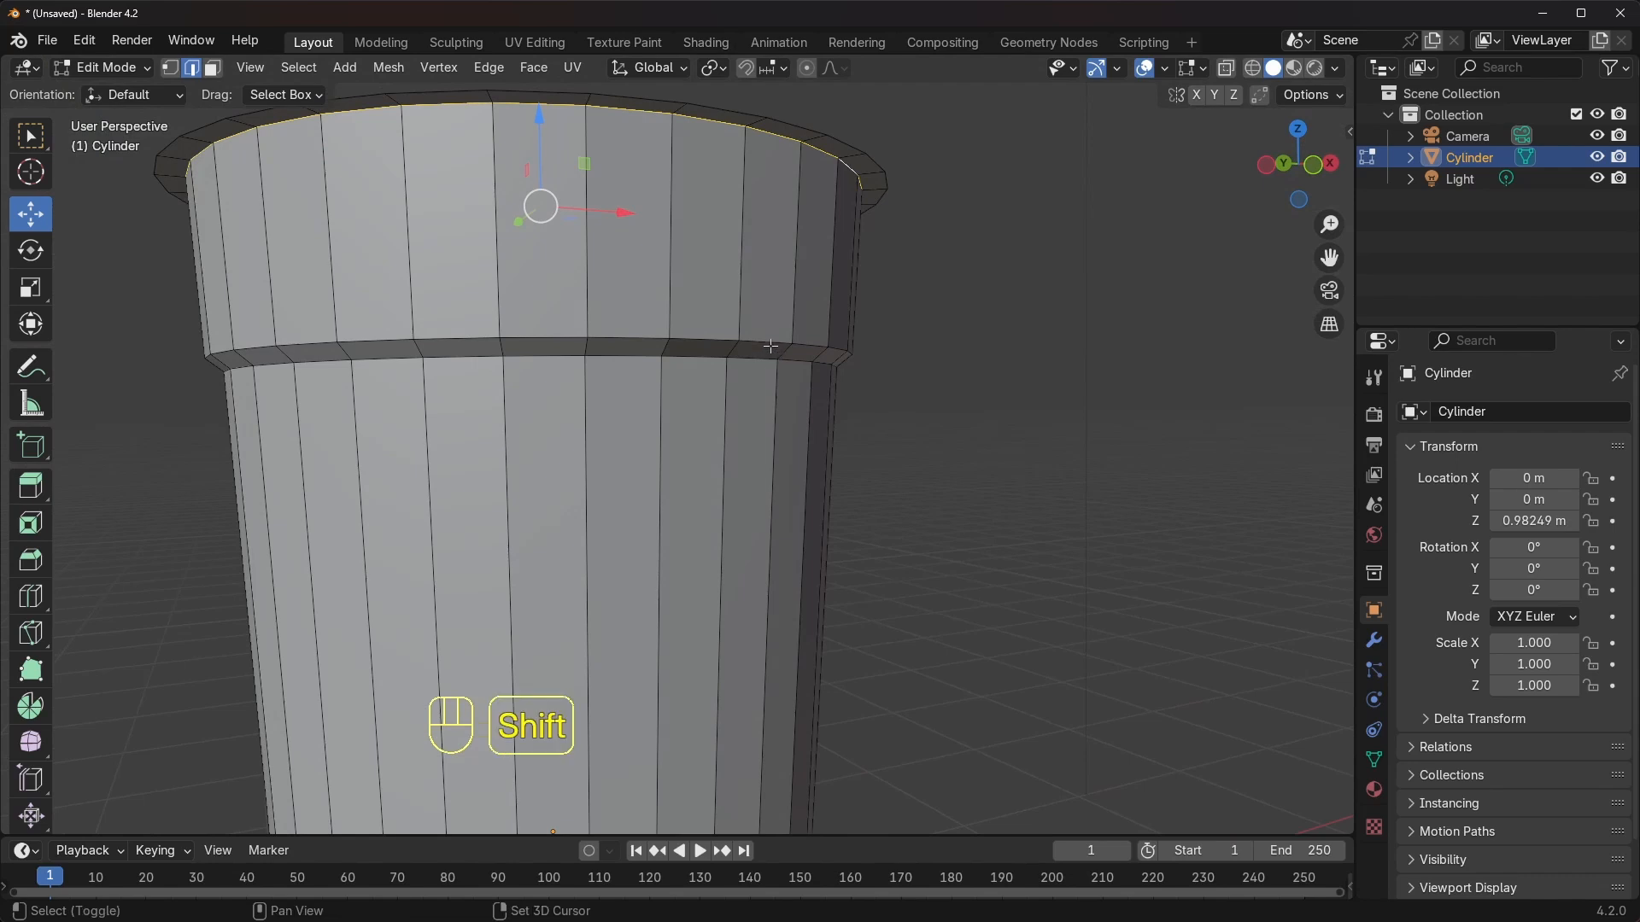
shift+double_click(769, 343)
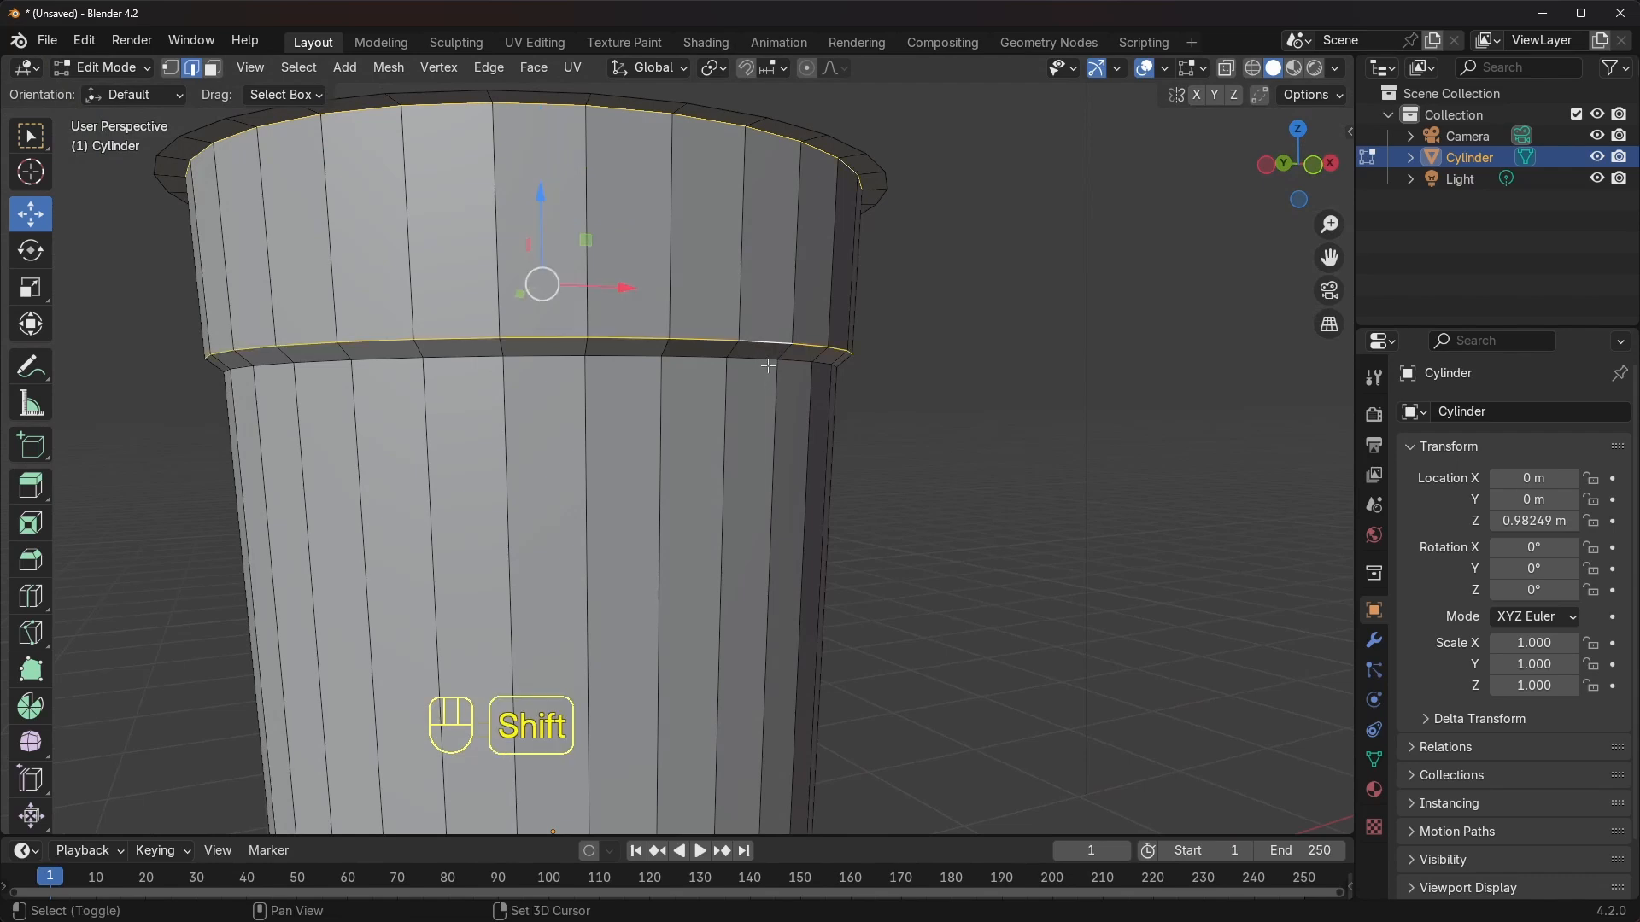
shift+double_click(766, 362)
Add both edge loops of the lower ledge and the cup's bottom edge loop to the selection
scroll(831, 453, down, 3)
shift+middle_drag(871, 519, 862, 229)
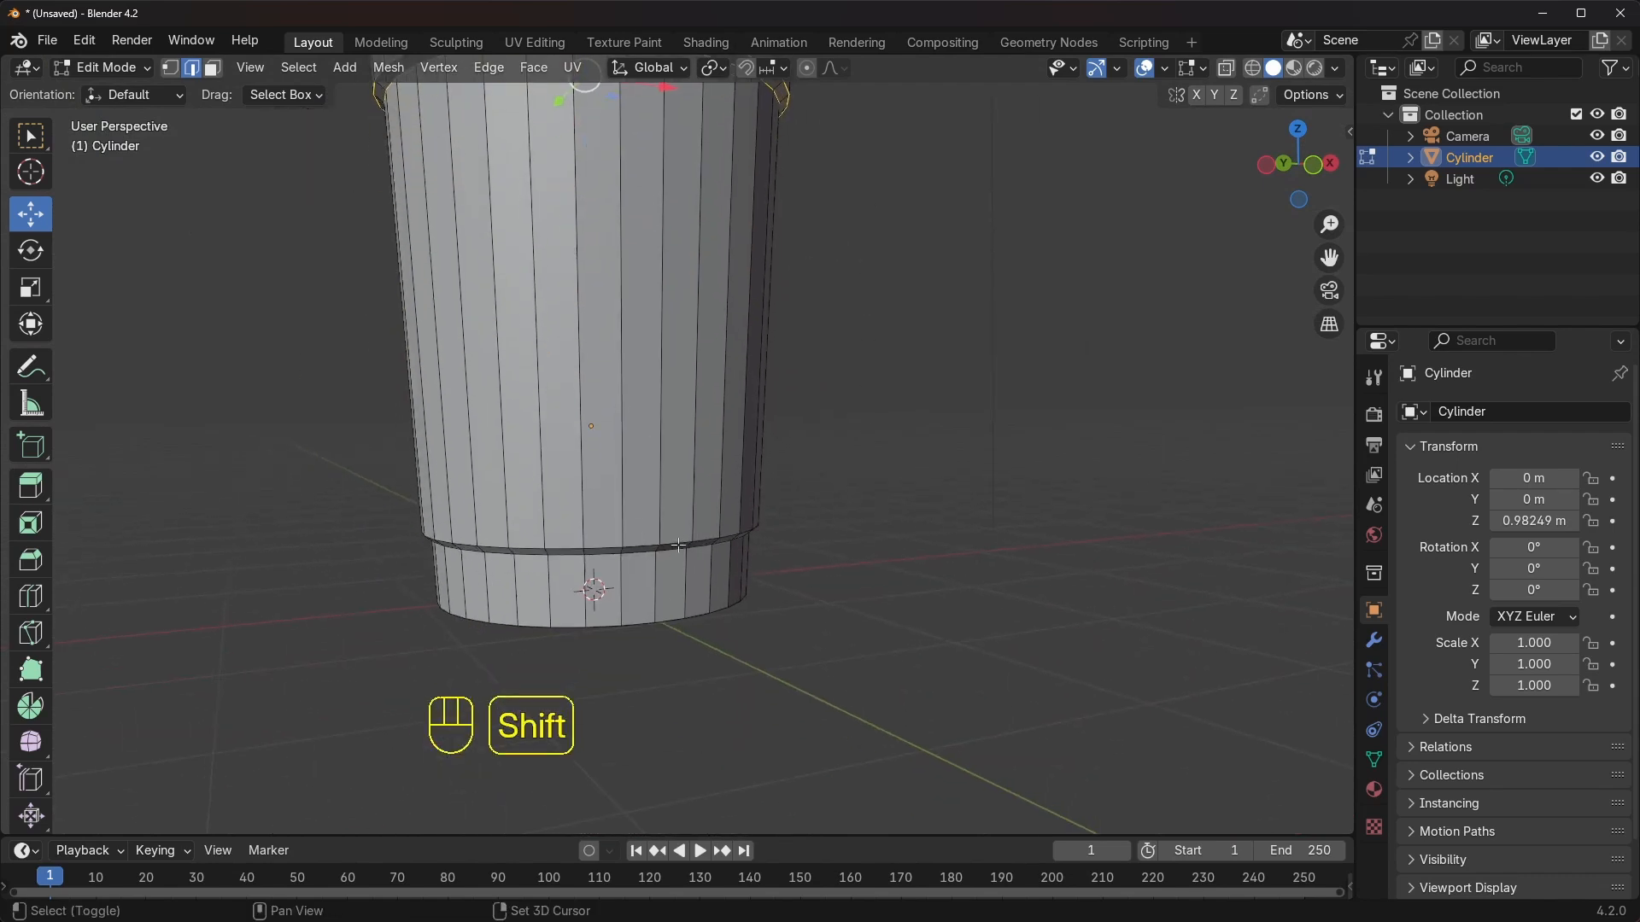
shift+double_click(678, 545)
shift+double_click(676, 552)
shift+double_click(675, 620)
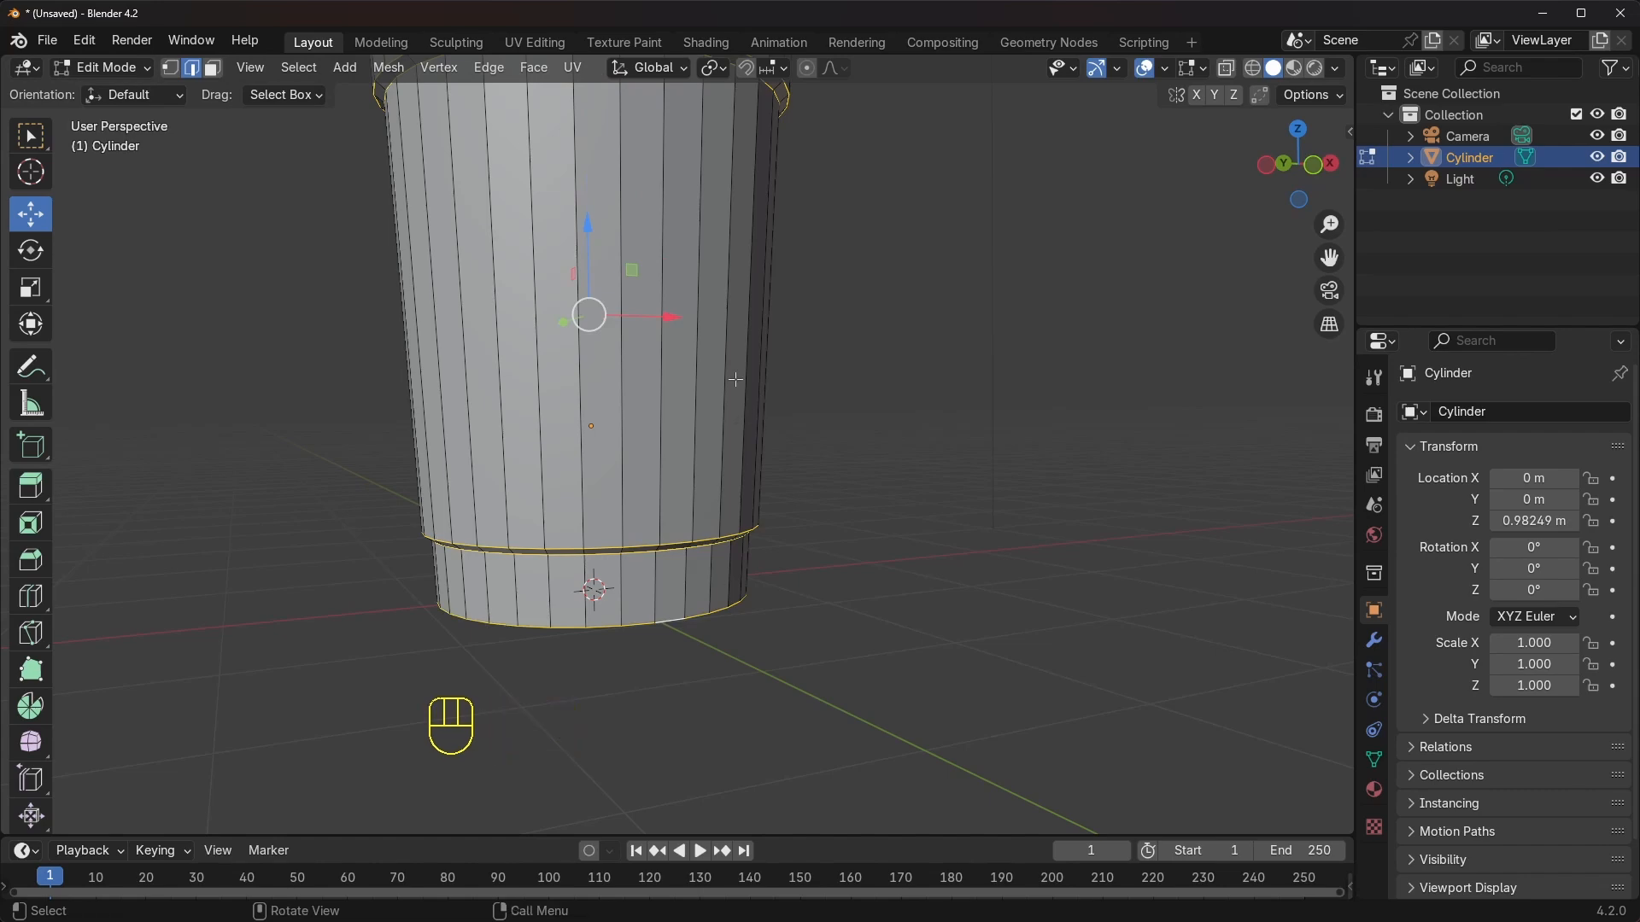
Set the mean bevel weight of the selected lip, ledge and bottom edge loops to 1.00
shift+middle_drag(736, 380, 721, 228)
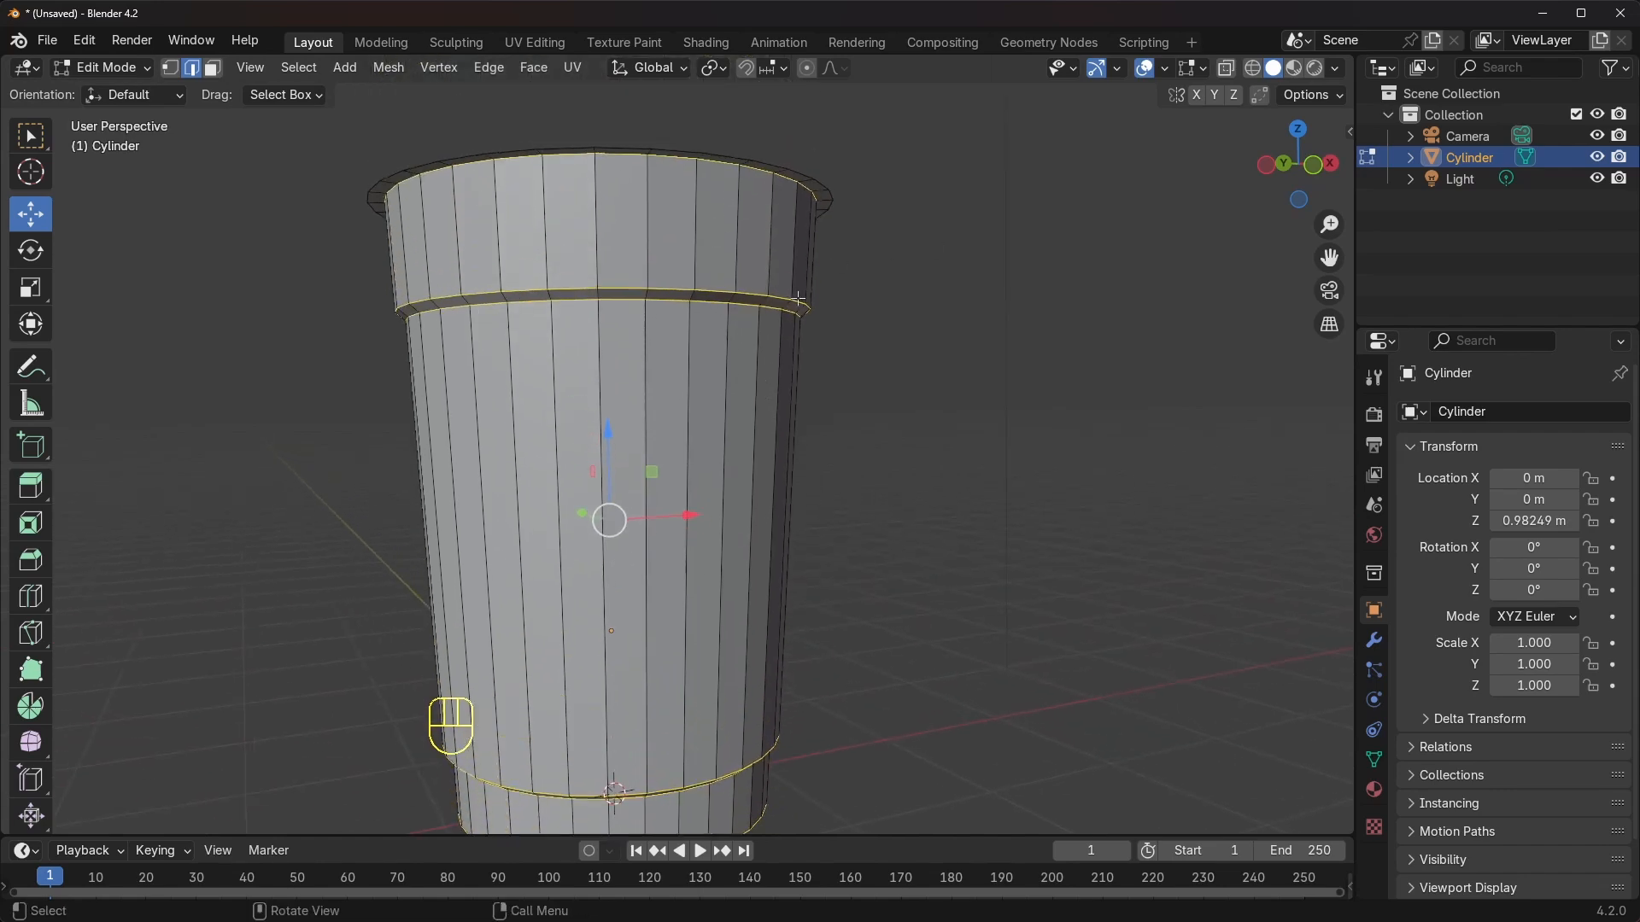
middle_drag(799, 298, 808, 311)
middle_drag(850, 445, 866, 406)
shift+middle_drag(853, 483, 793, 452)
shift+middle_drag(815, 367, 819, 466)
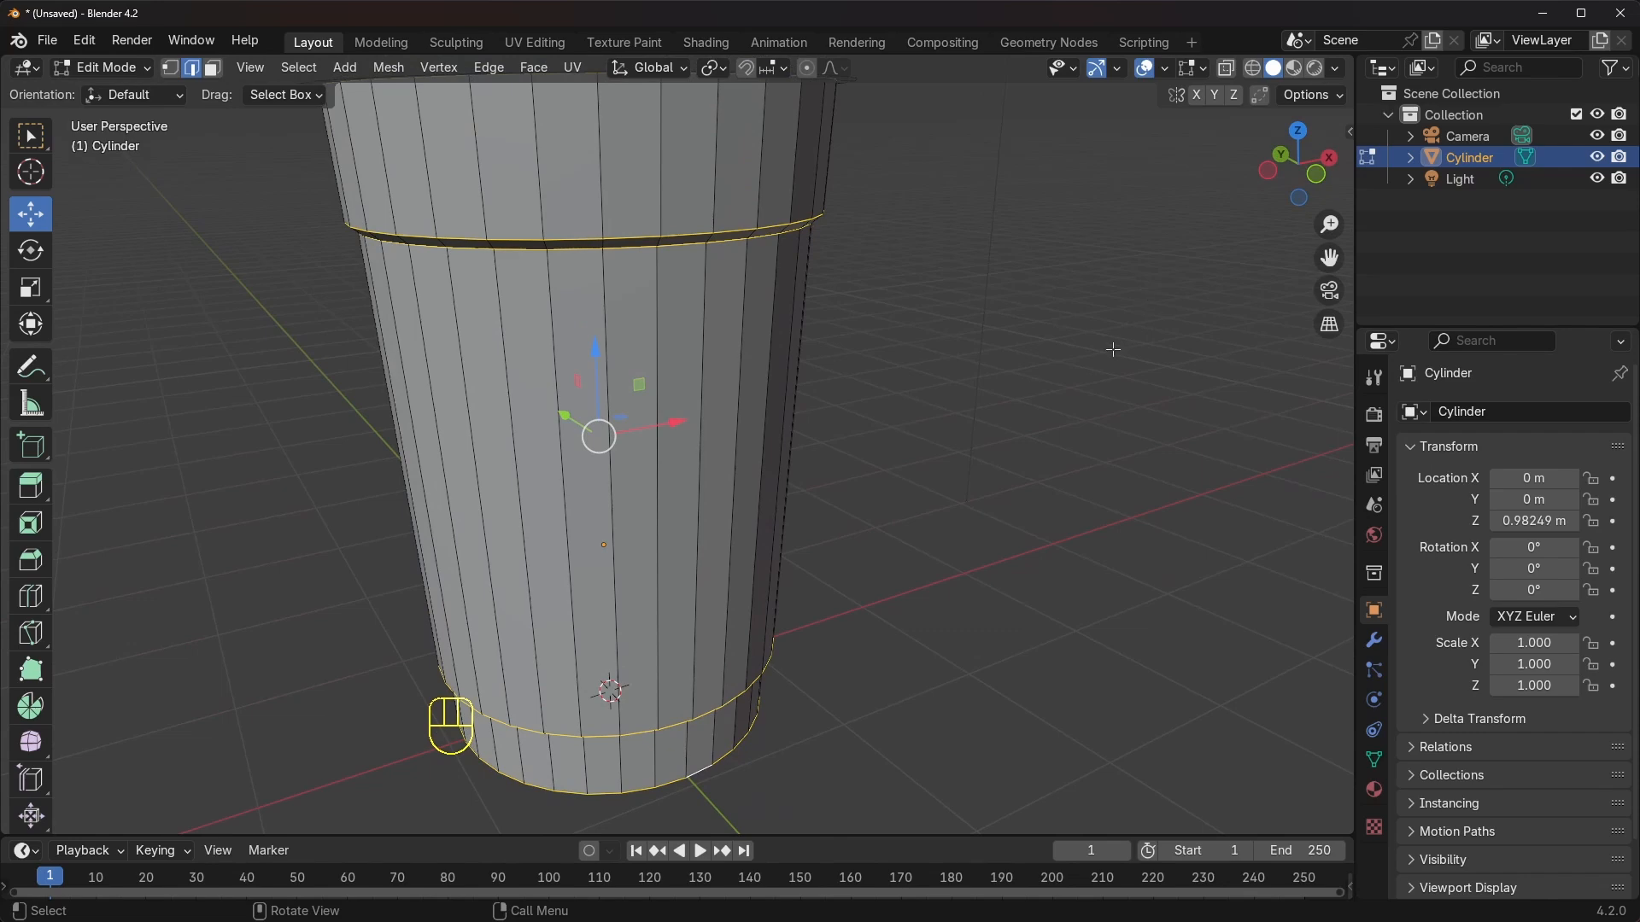
key(n)
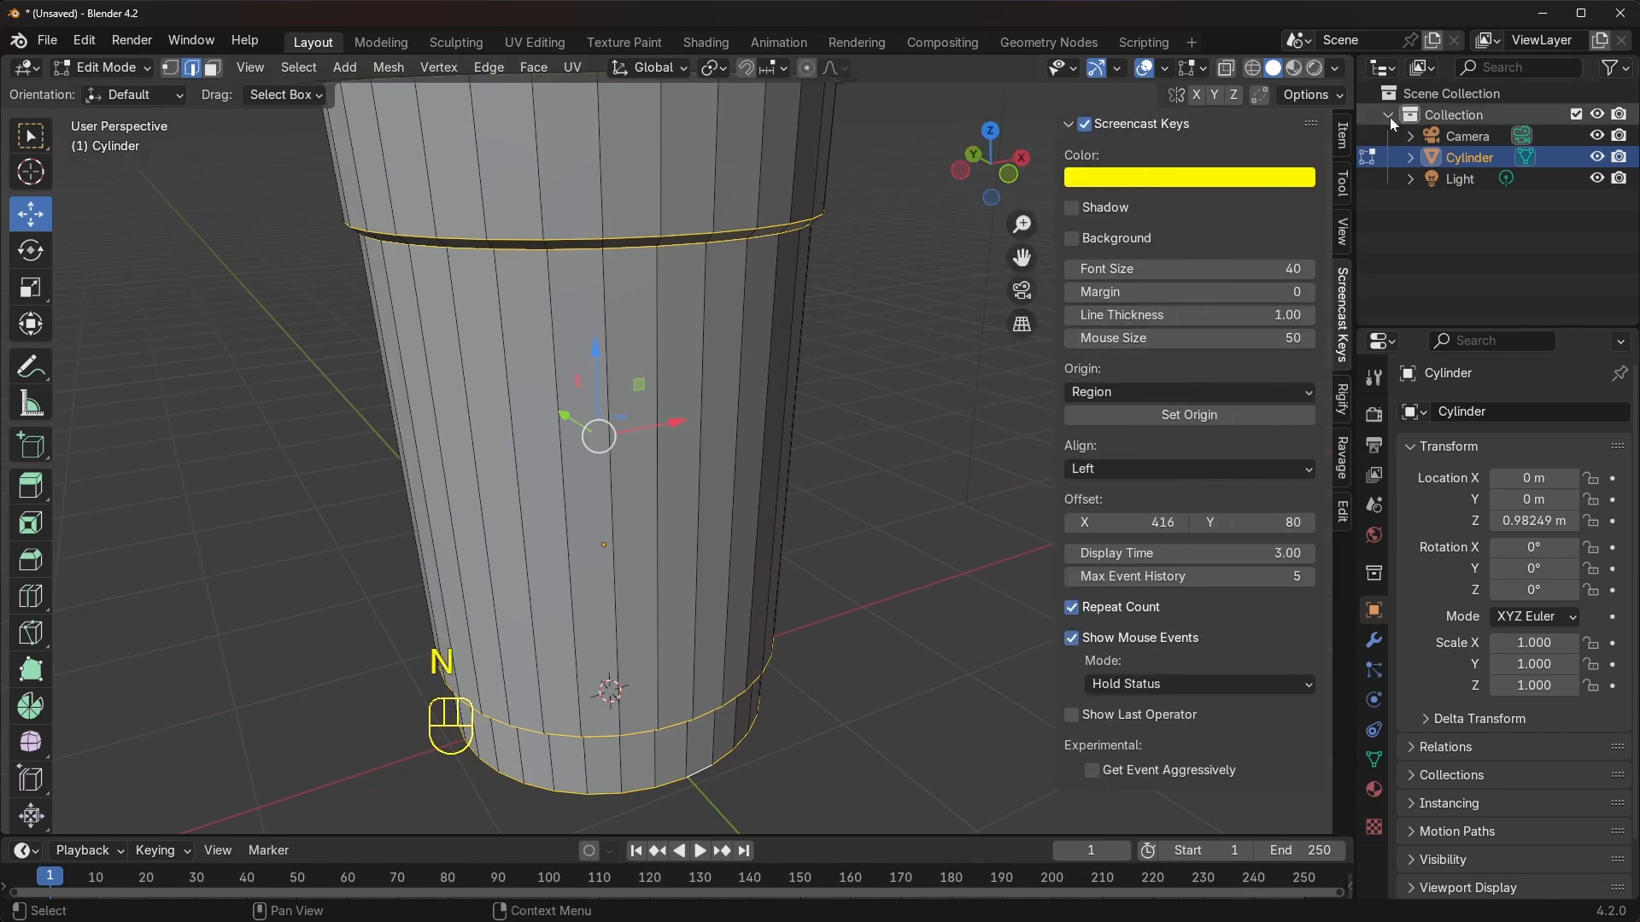
click(1346, 135)
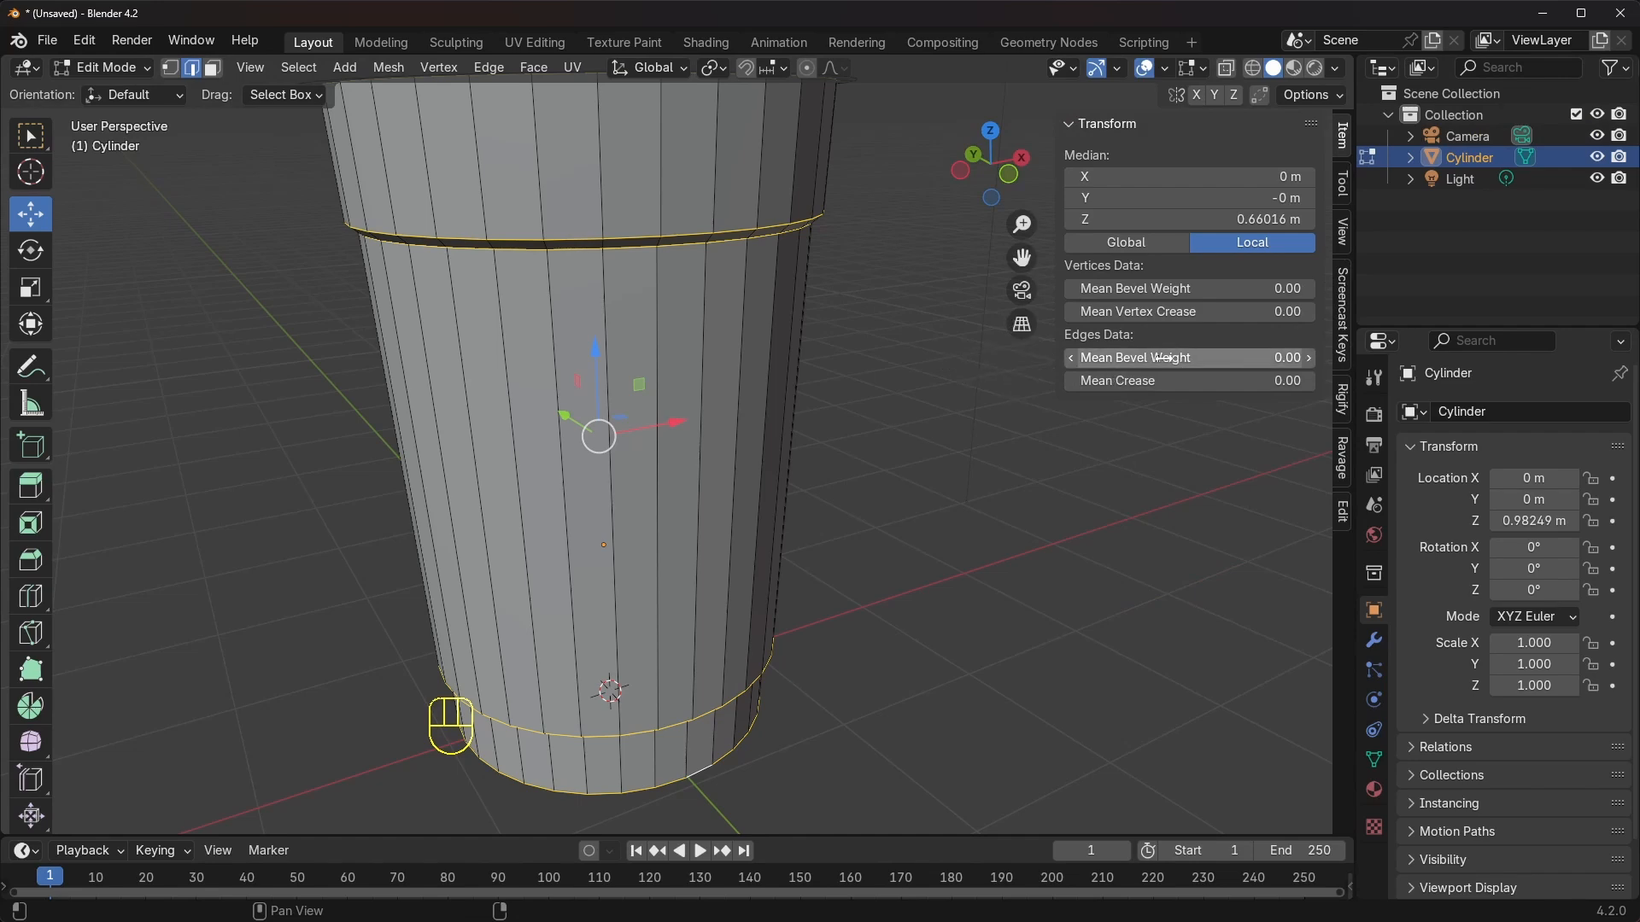
drag(1163, 358, 1286, 359)
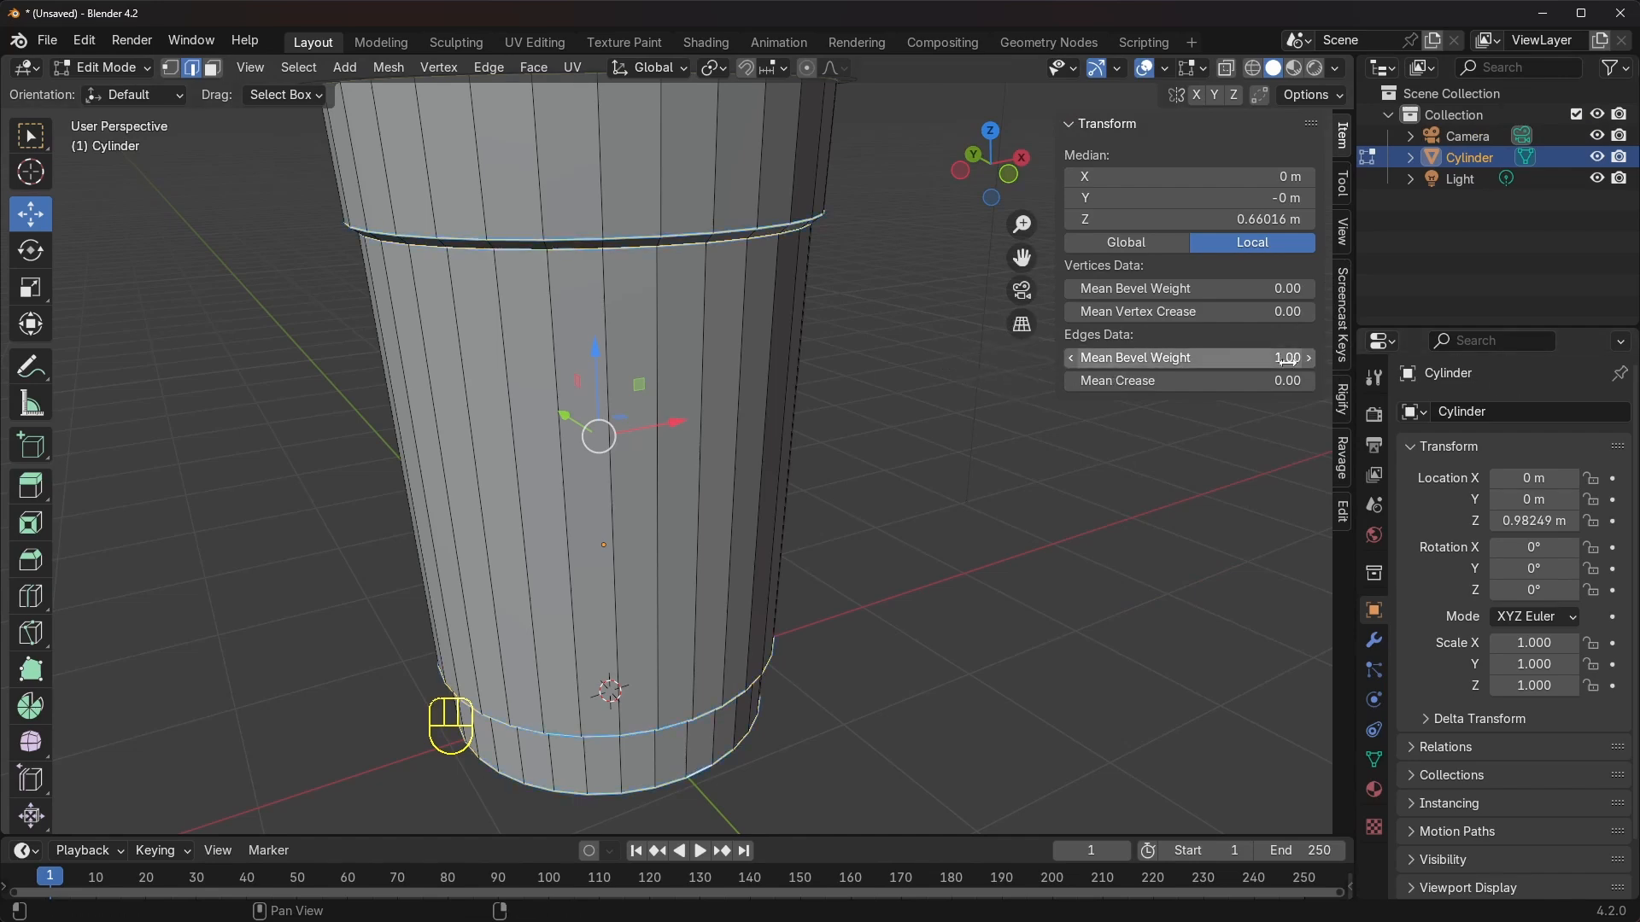
middle_drag(874, 258, 837, 262)
middle_drag(772, 217, 643, 342)
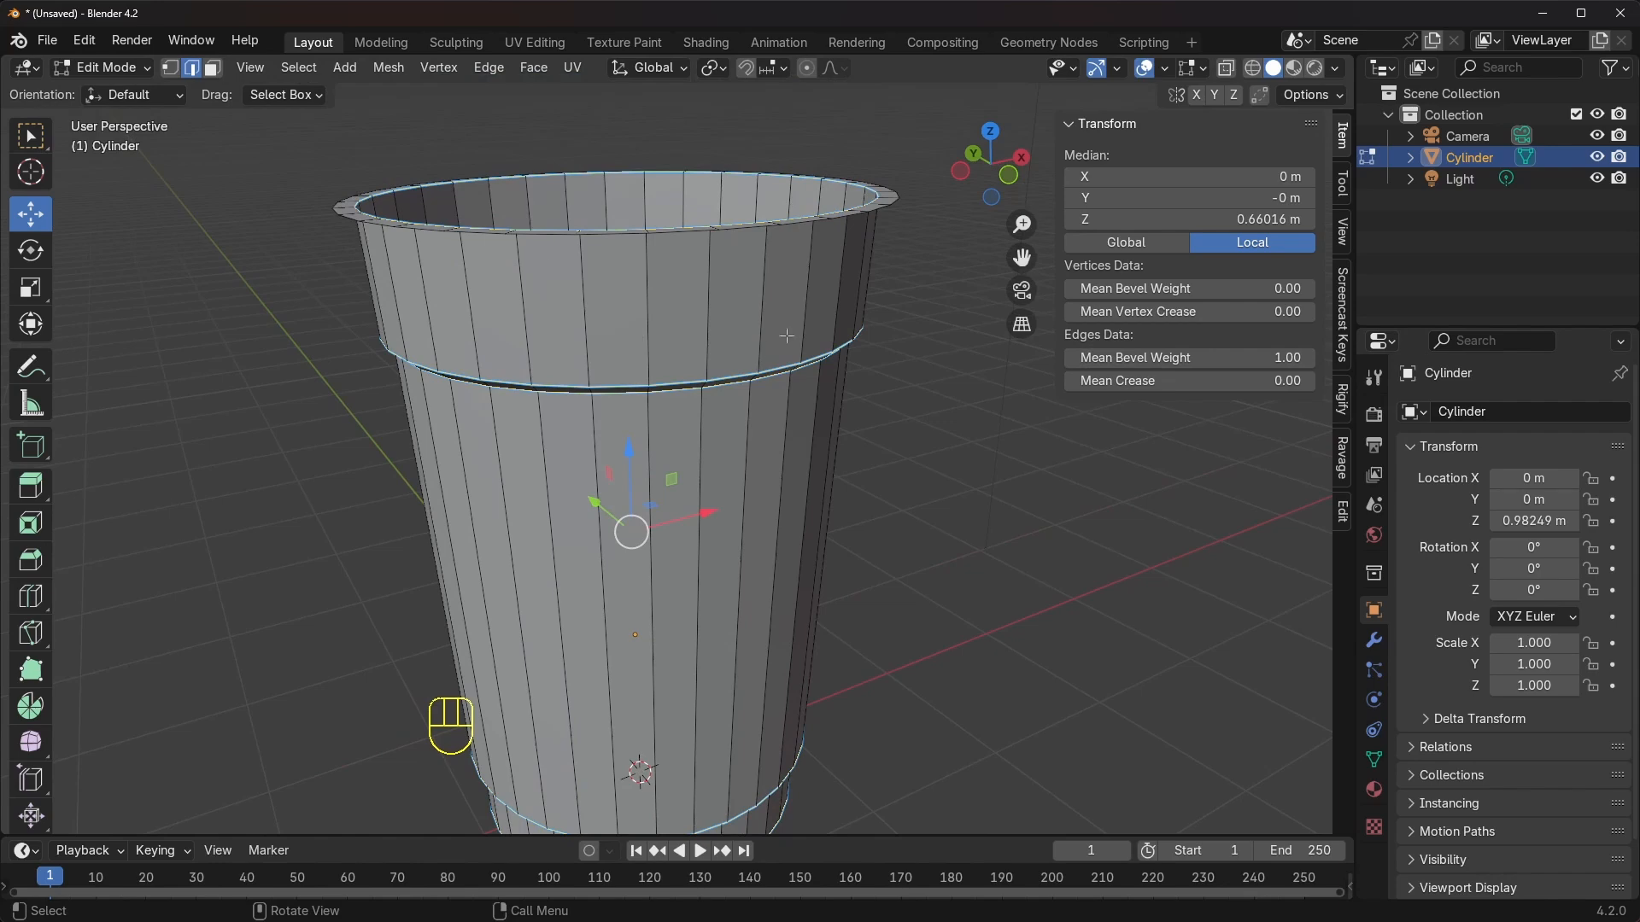
shift+middle_drag(787, 336, 839, 333)
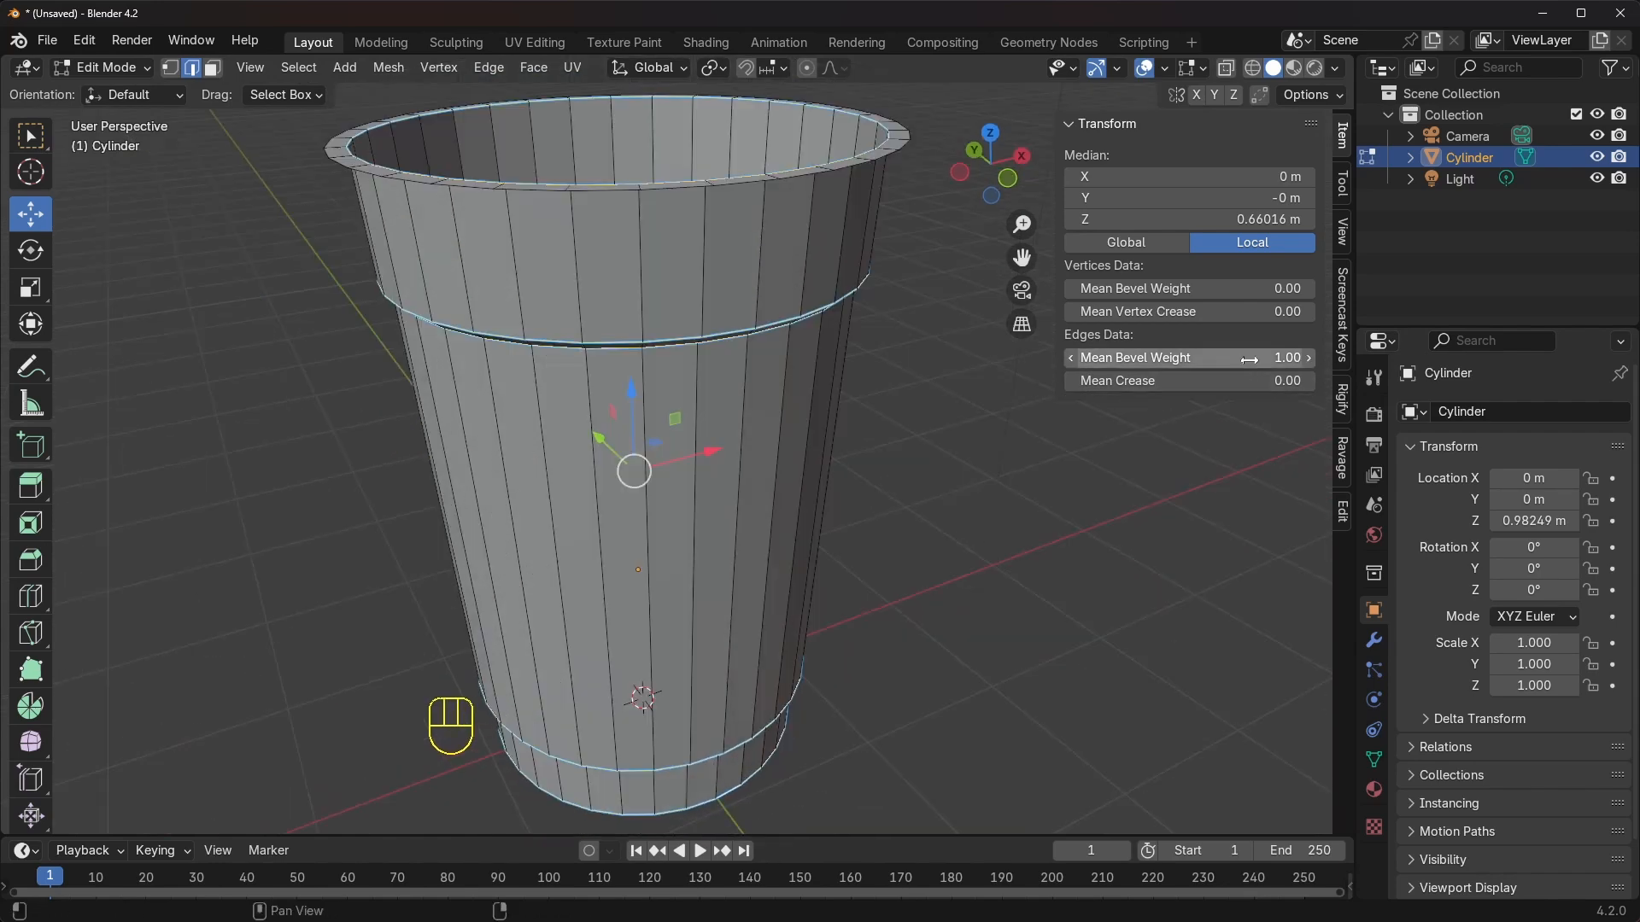
Return to Object Mode and add a Bevel modifier to the cup
click(108, 66)
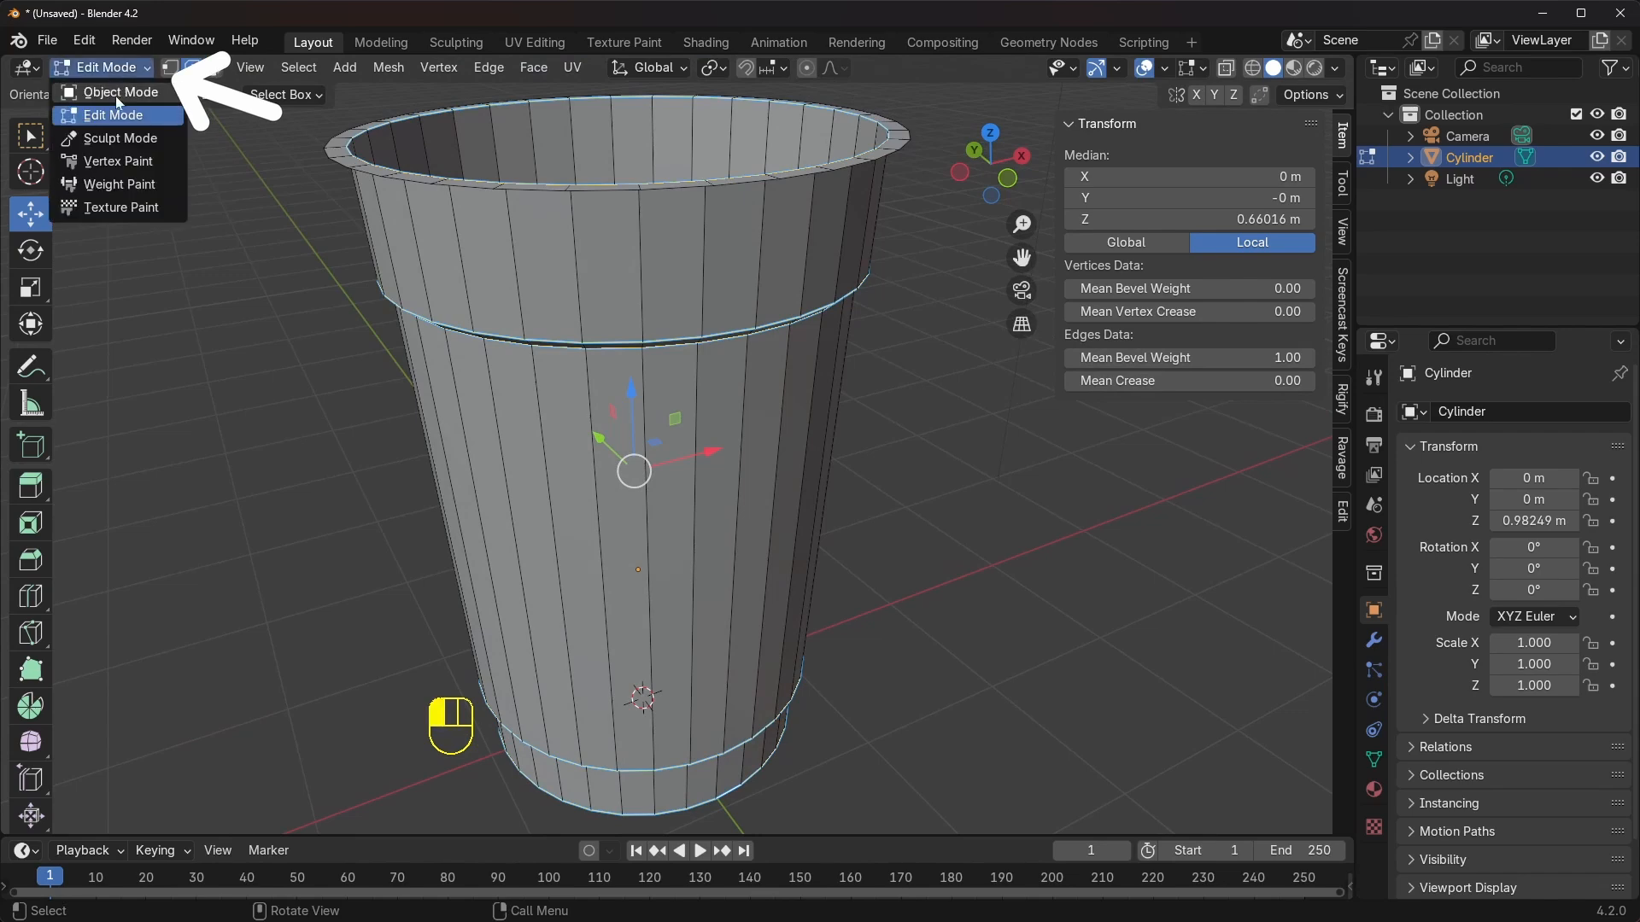
click(111, 93)
scroll(953, 480, down, 5)
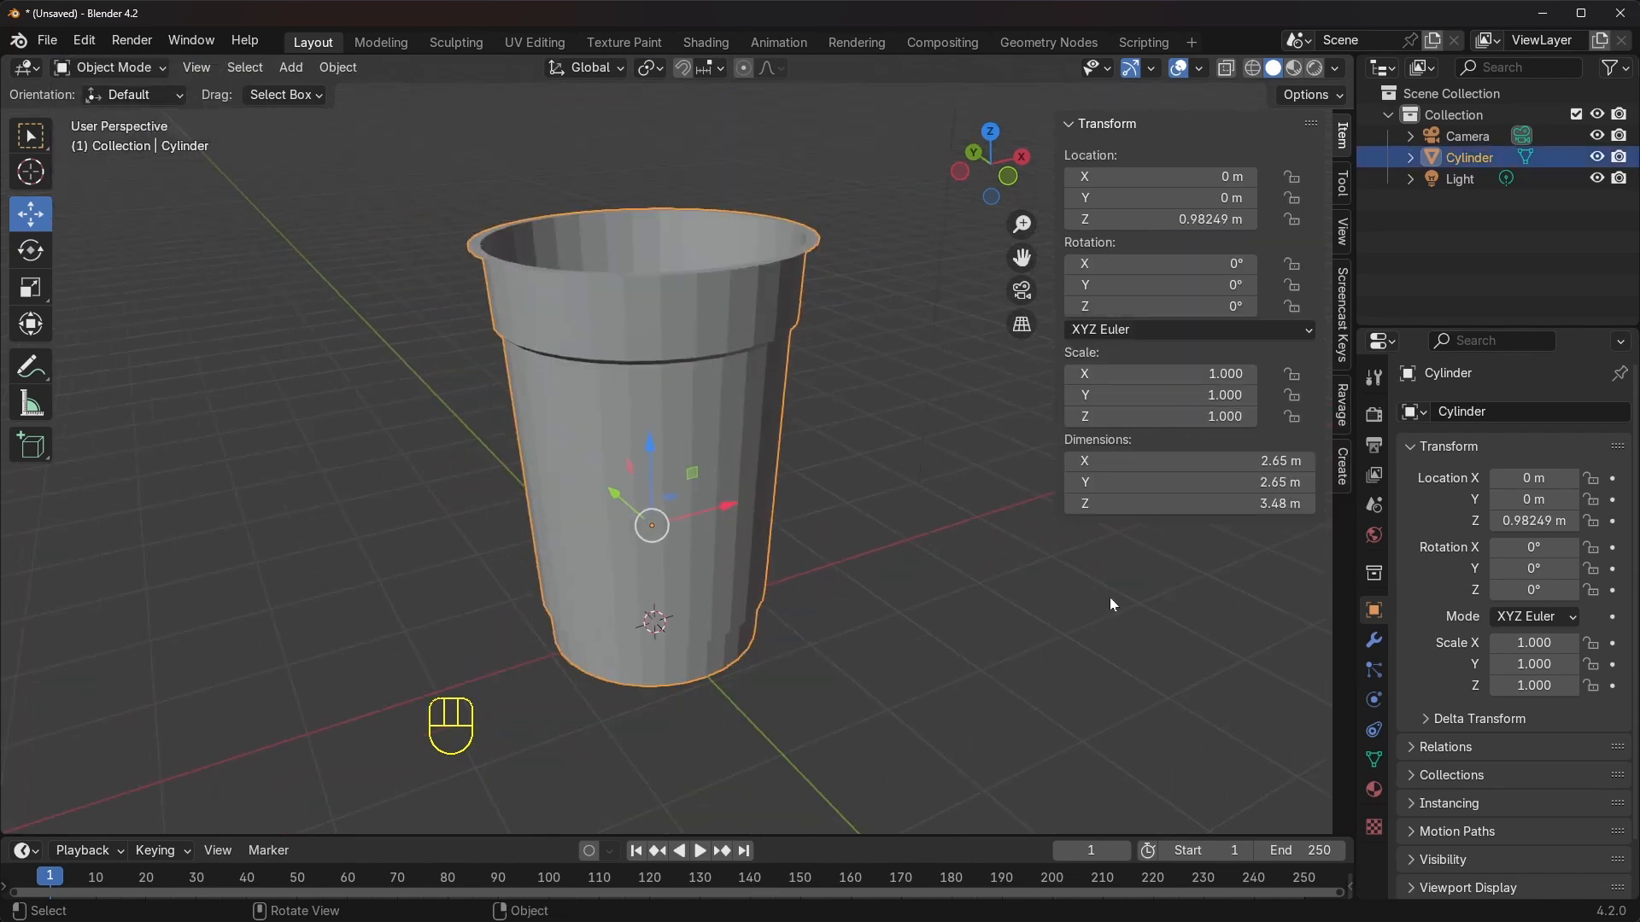
click(1372, 642)
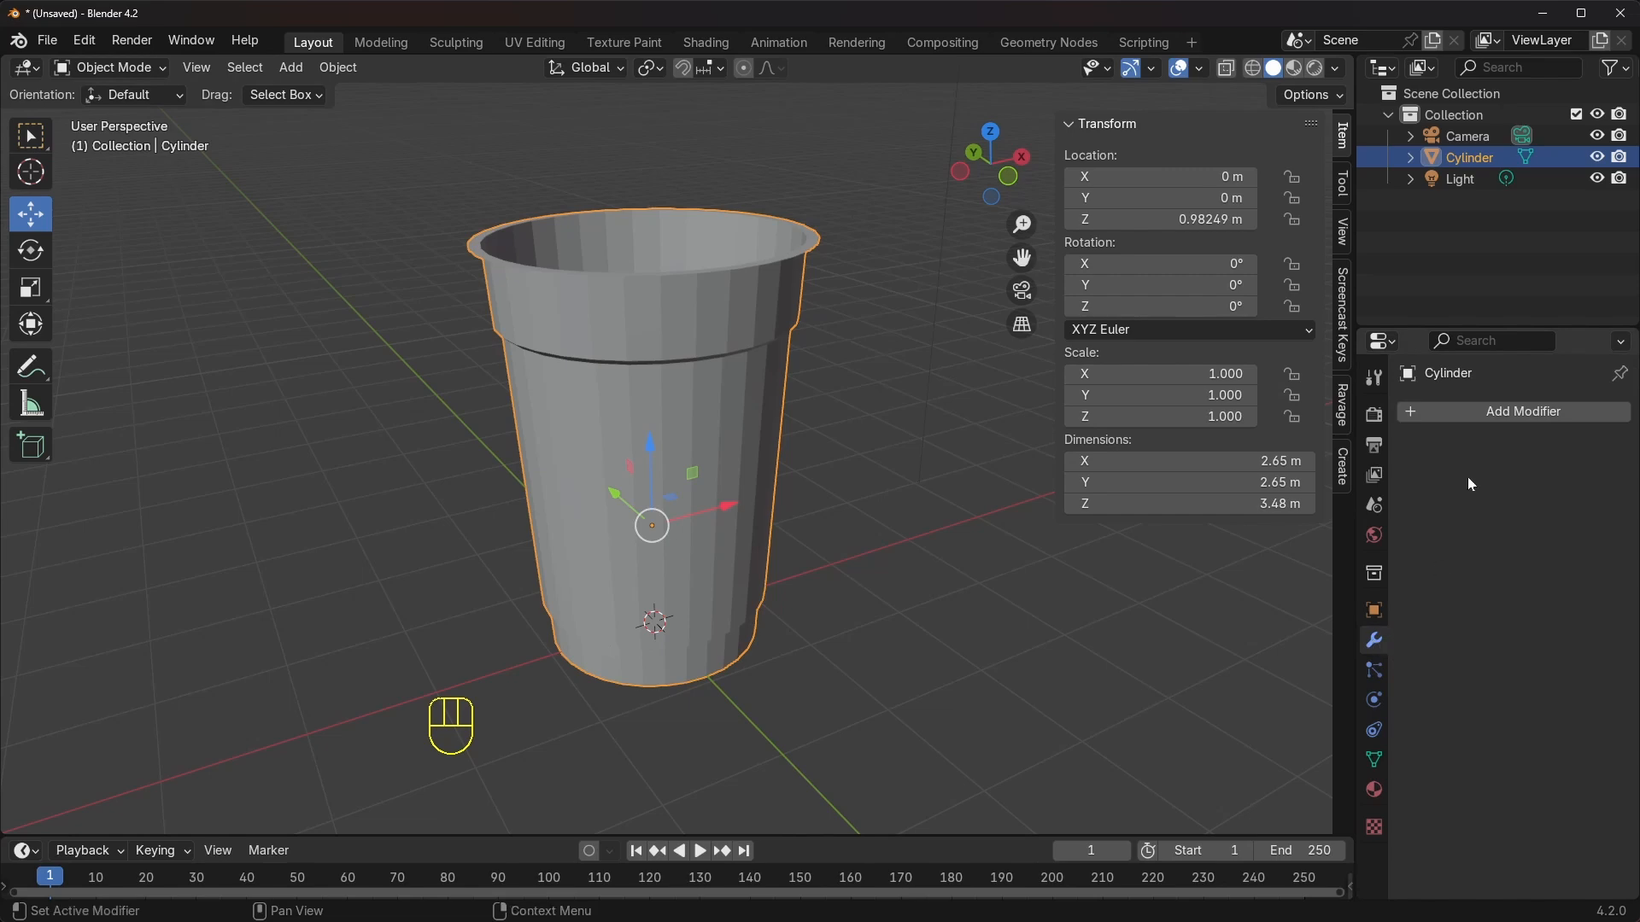
click(1474, 412)
click(1476, 413)
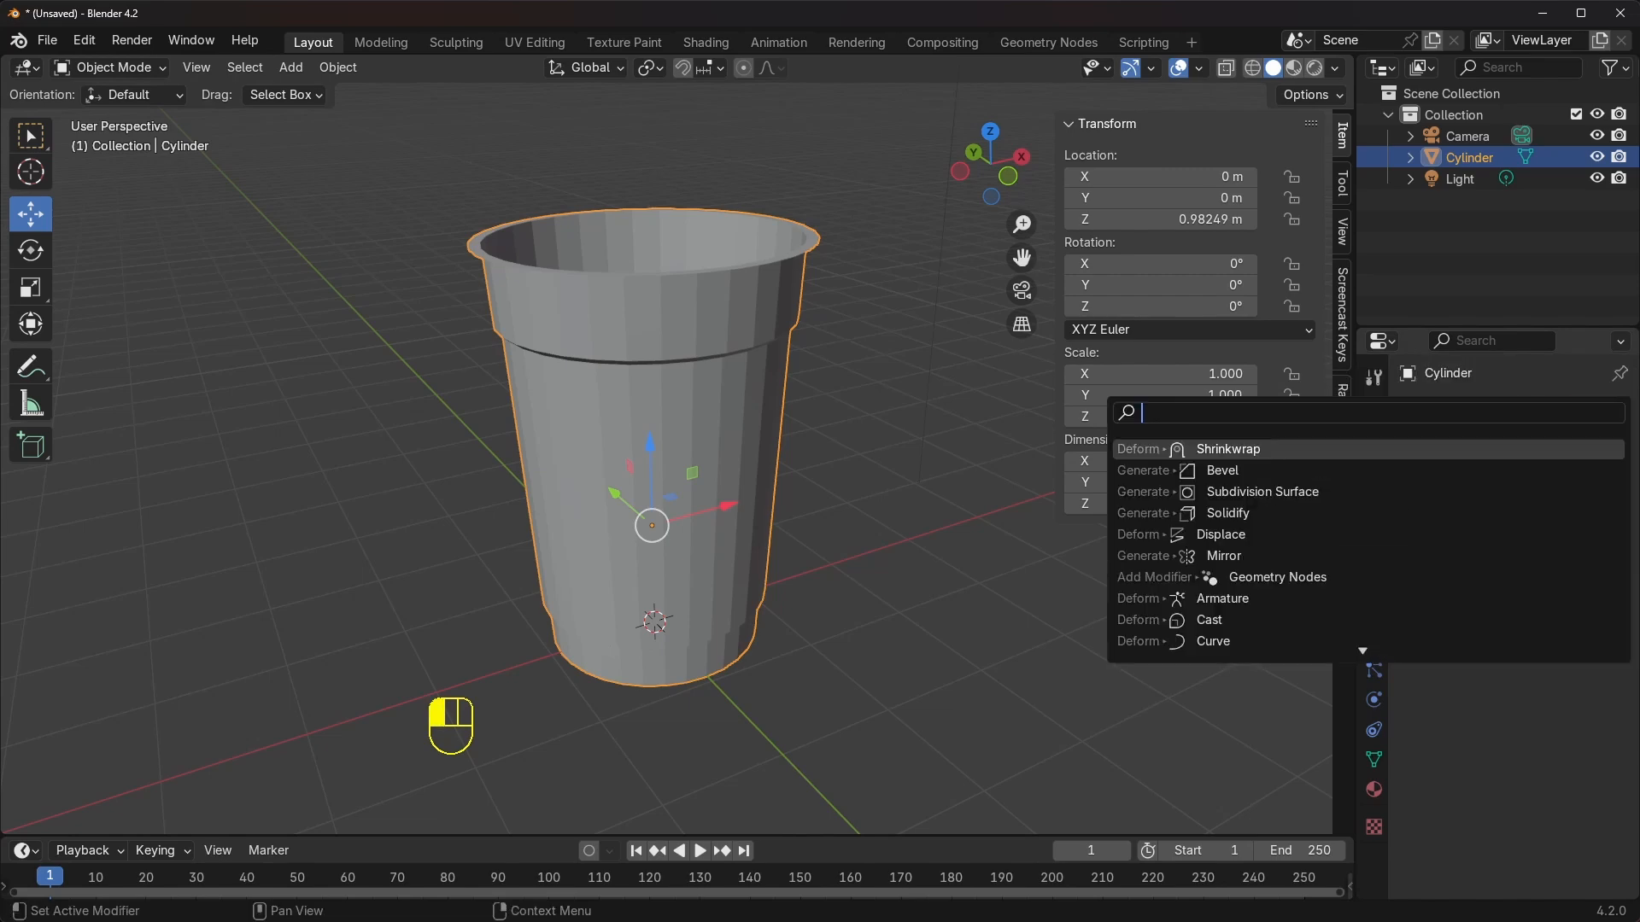
text(bevel)
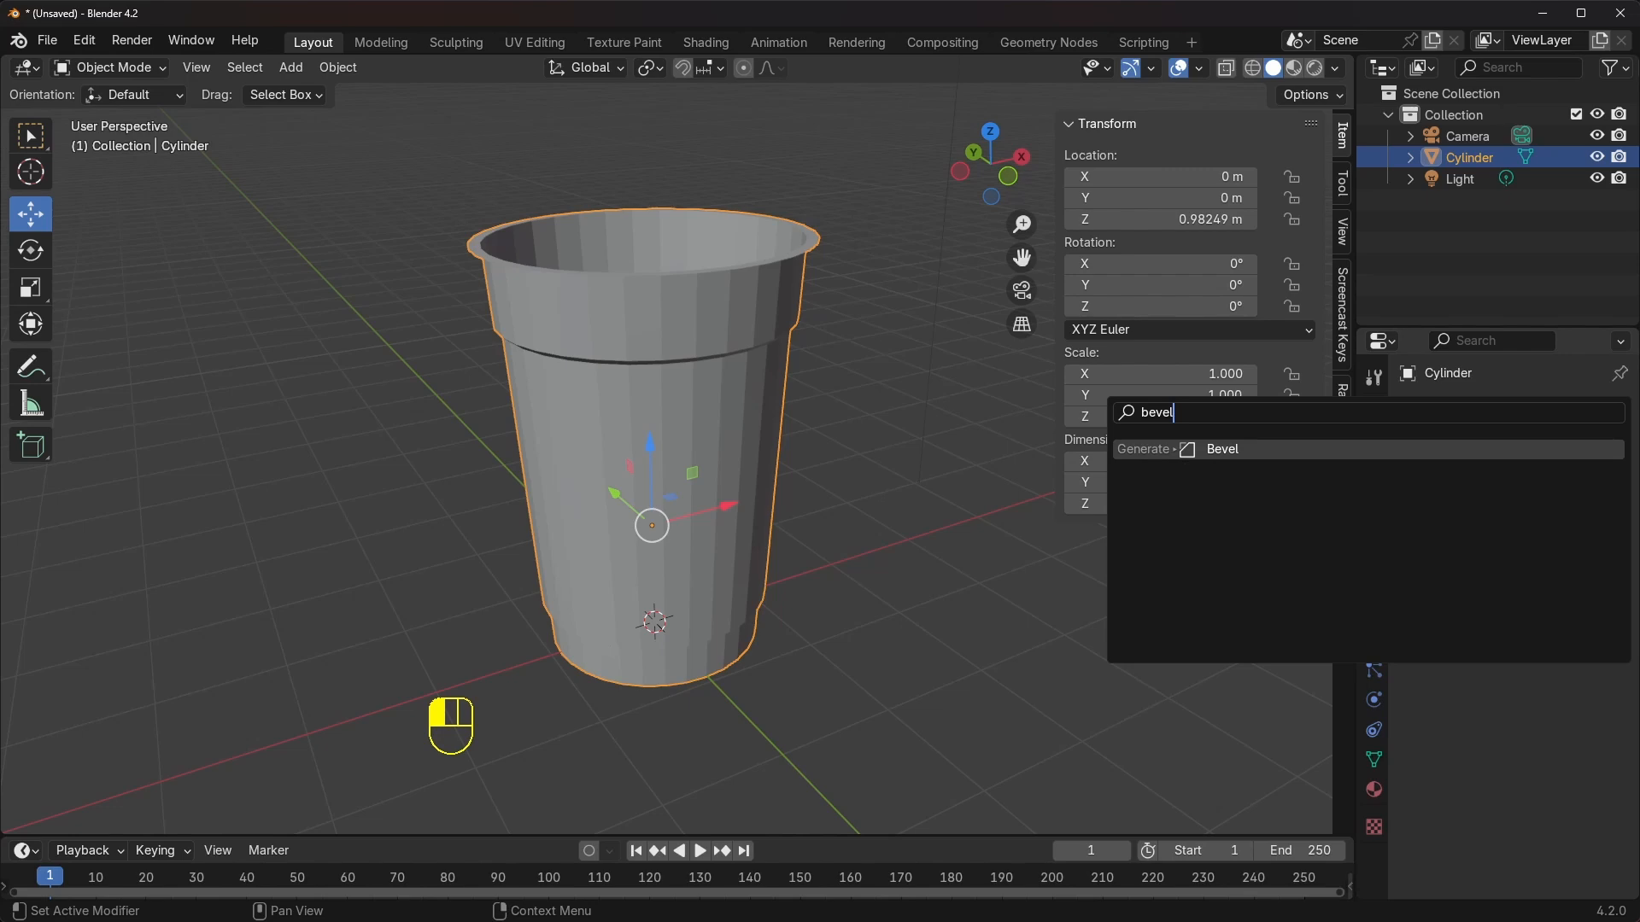
click(1614, 450)
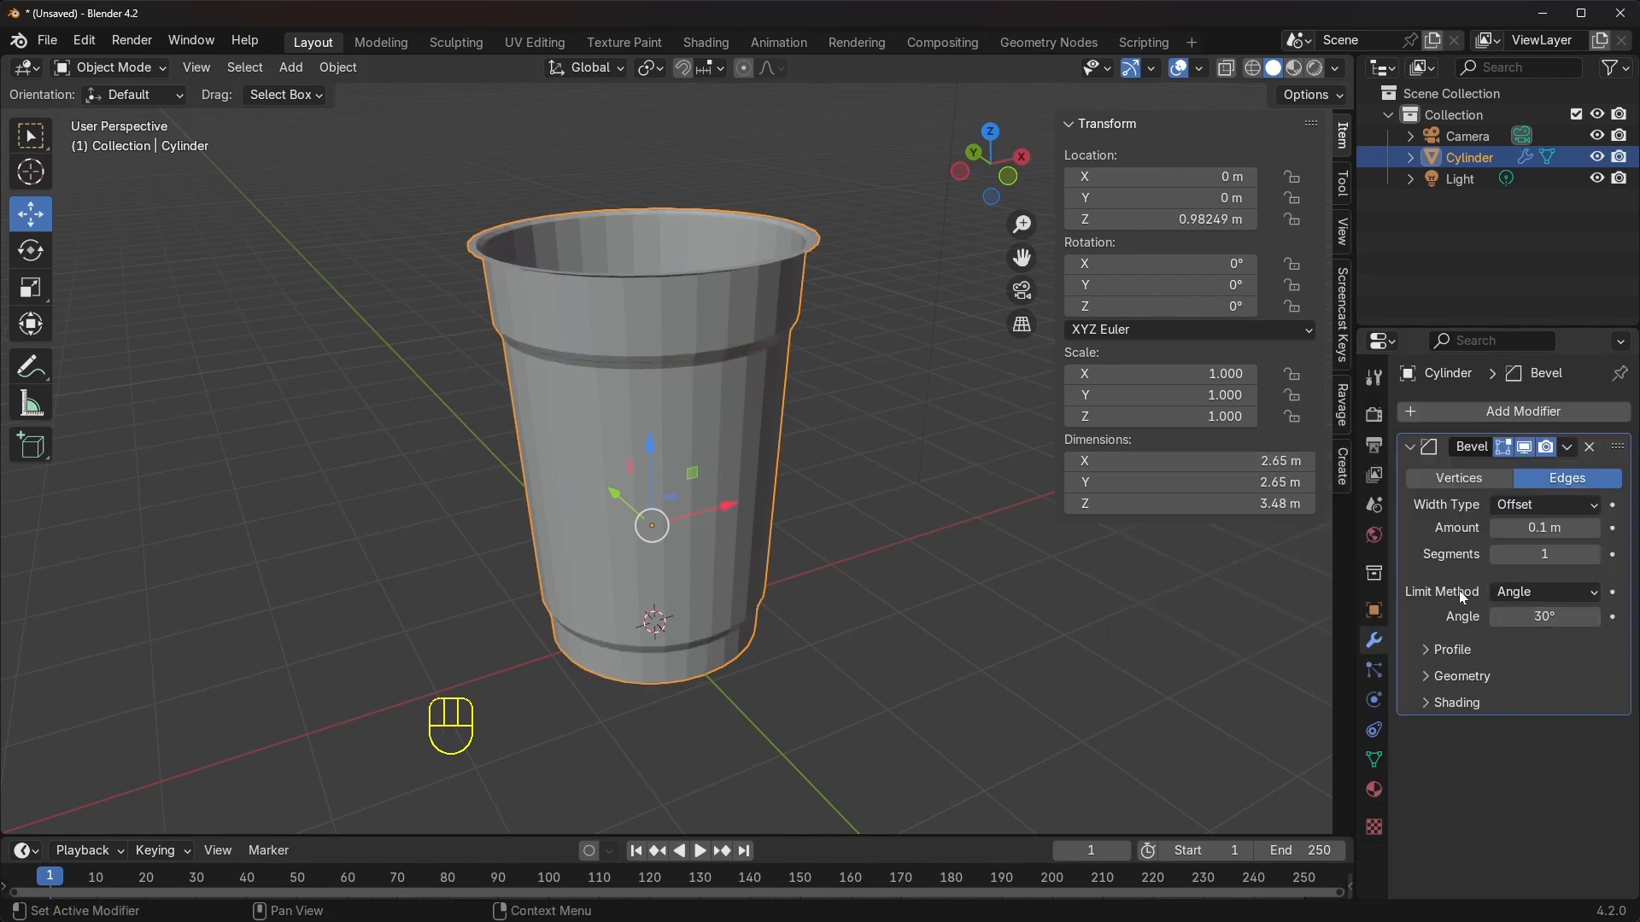
Set the Bevel modifier's limit method to Weight and its amount to 0.018 m
click(1544, 598)
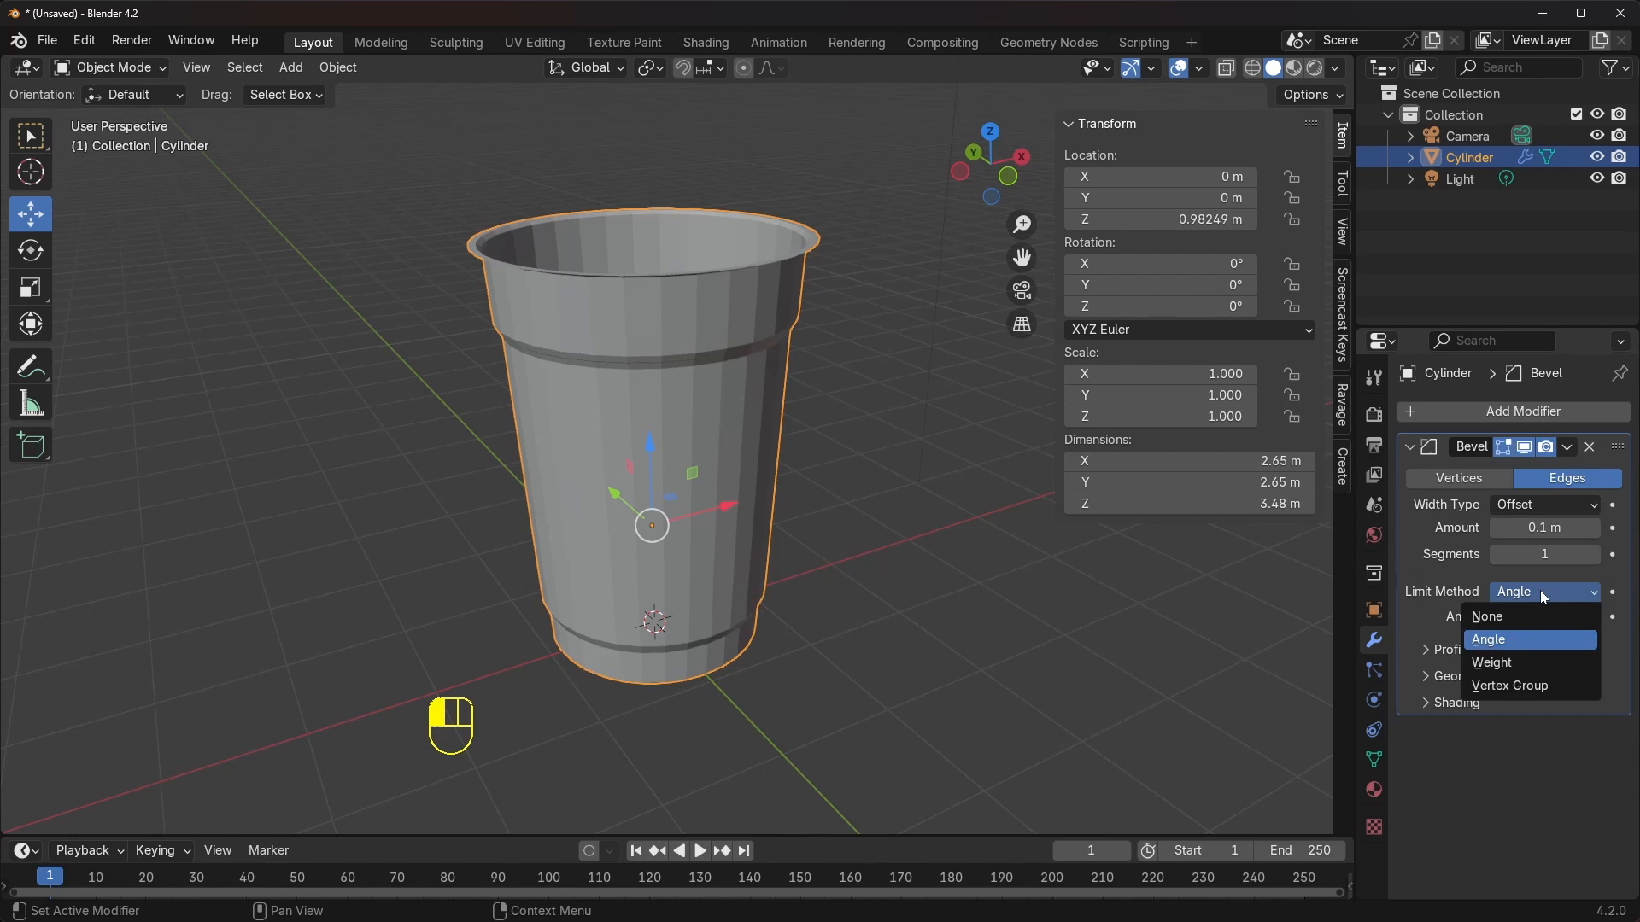
click(1502, 664)
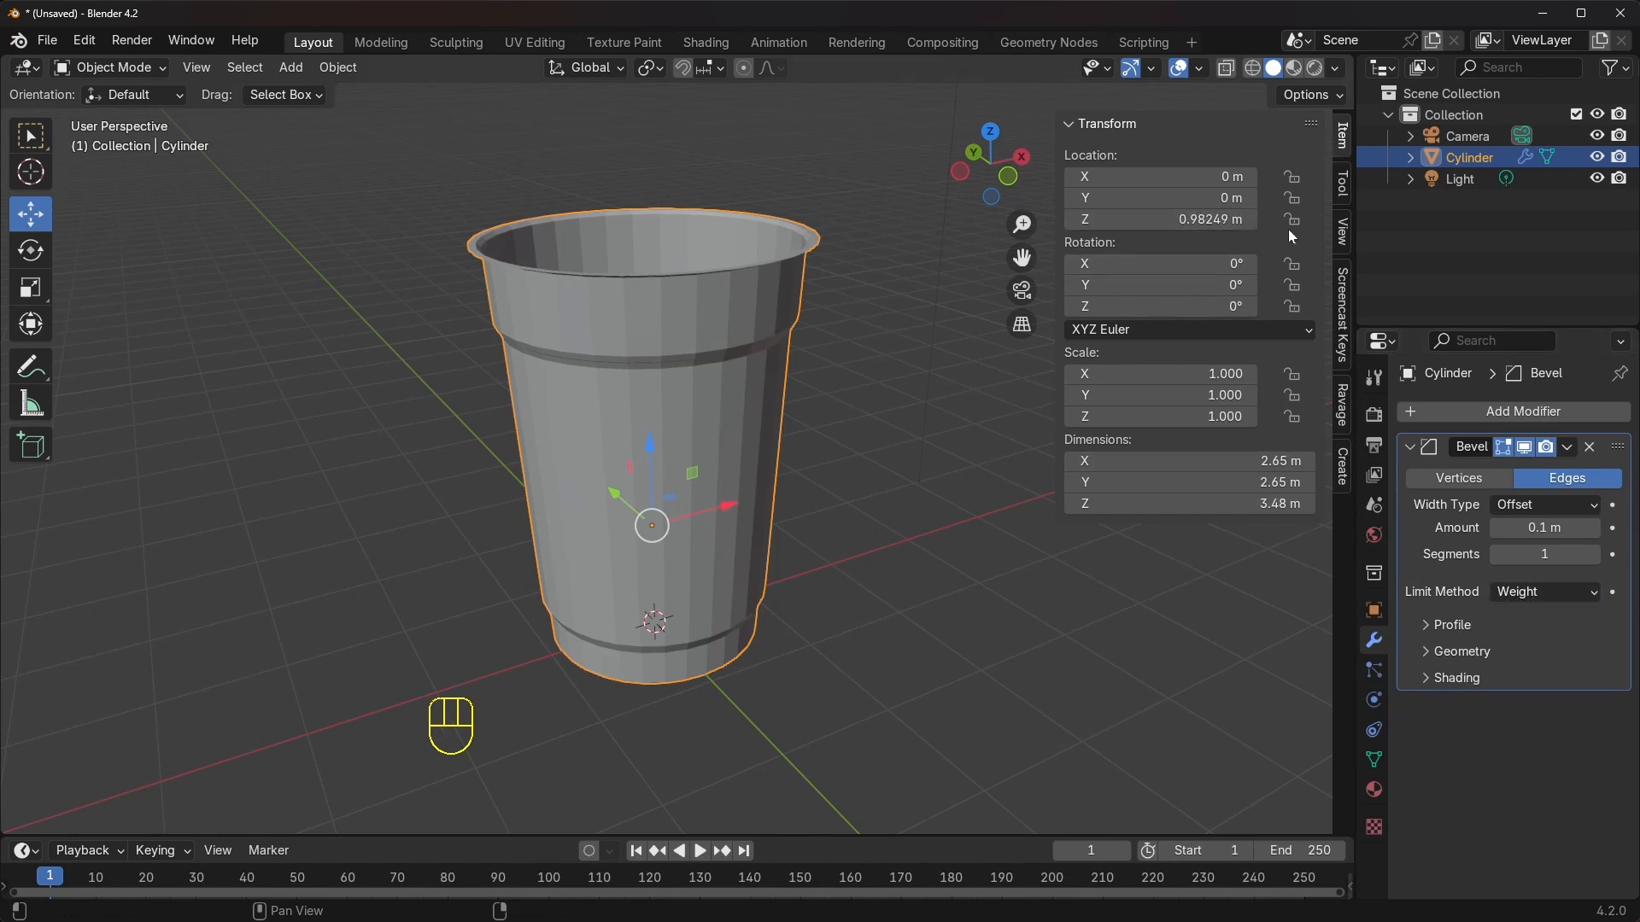
scroll(751, 363, up, 2)
middle_drag(752, 363, 820, 400)
mouse_move(820, 400)
shift+middle_down()
mouse_move(787, 444)
mouse_move(807, 384)
shift+middle_up()
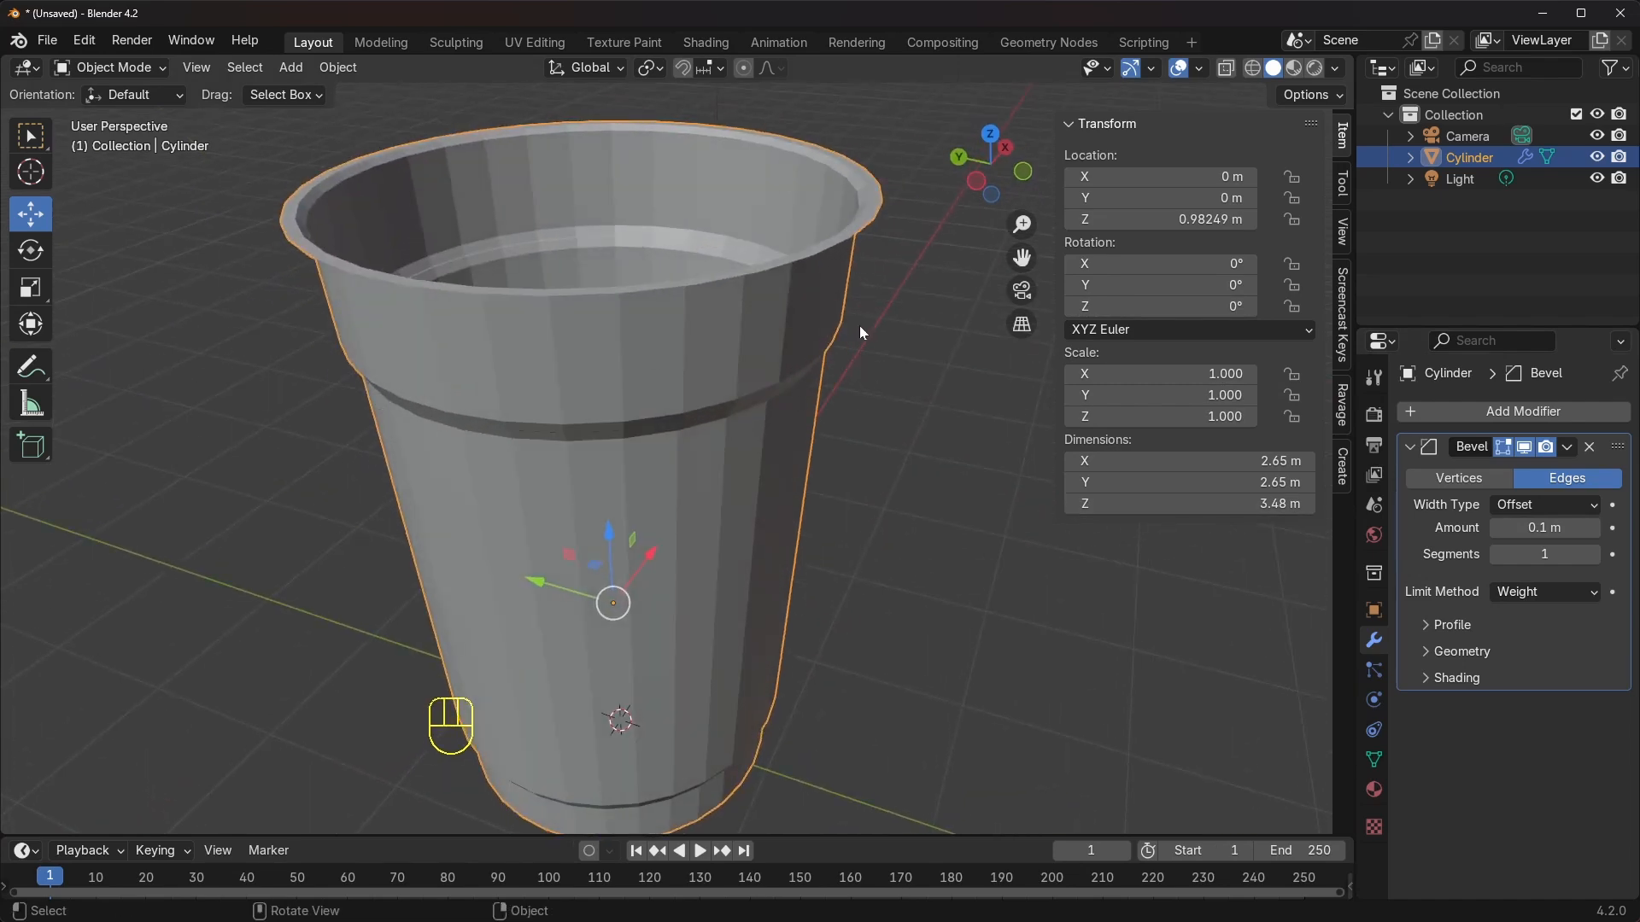
scroll(847, 383, up, 3)
shift+middle_drag(859, 325, 841, 358)
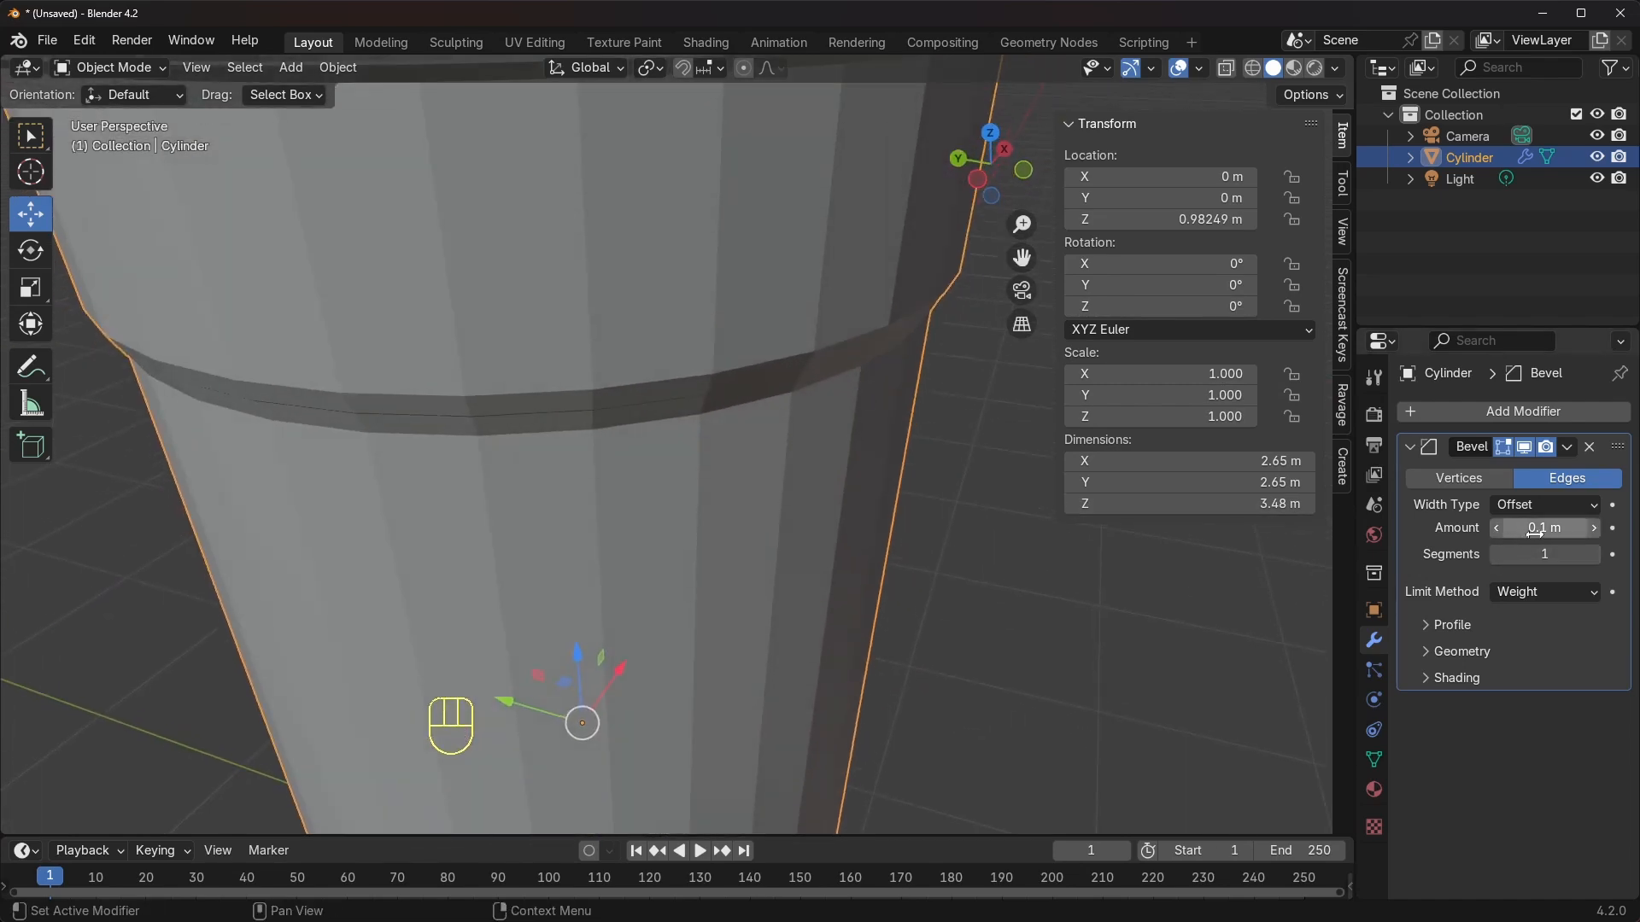
middle_drag(931, 551, 921, 523)
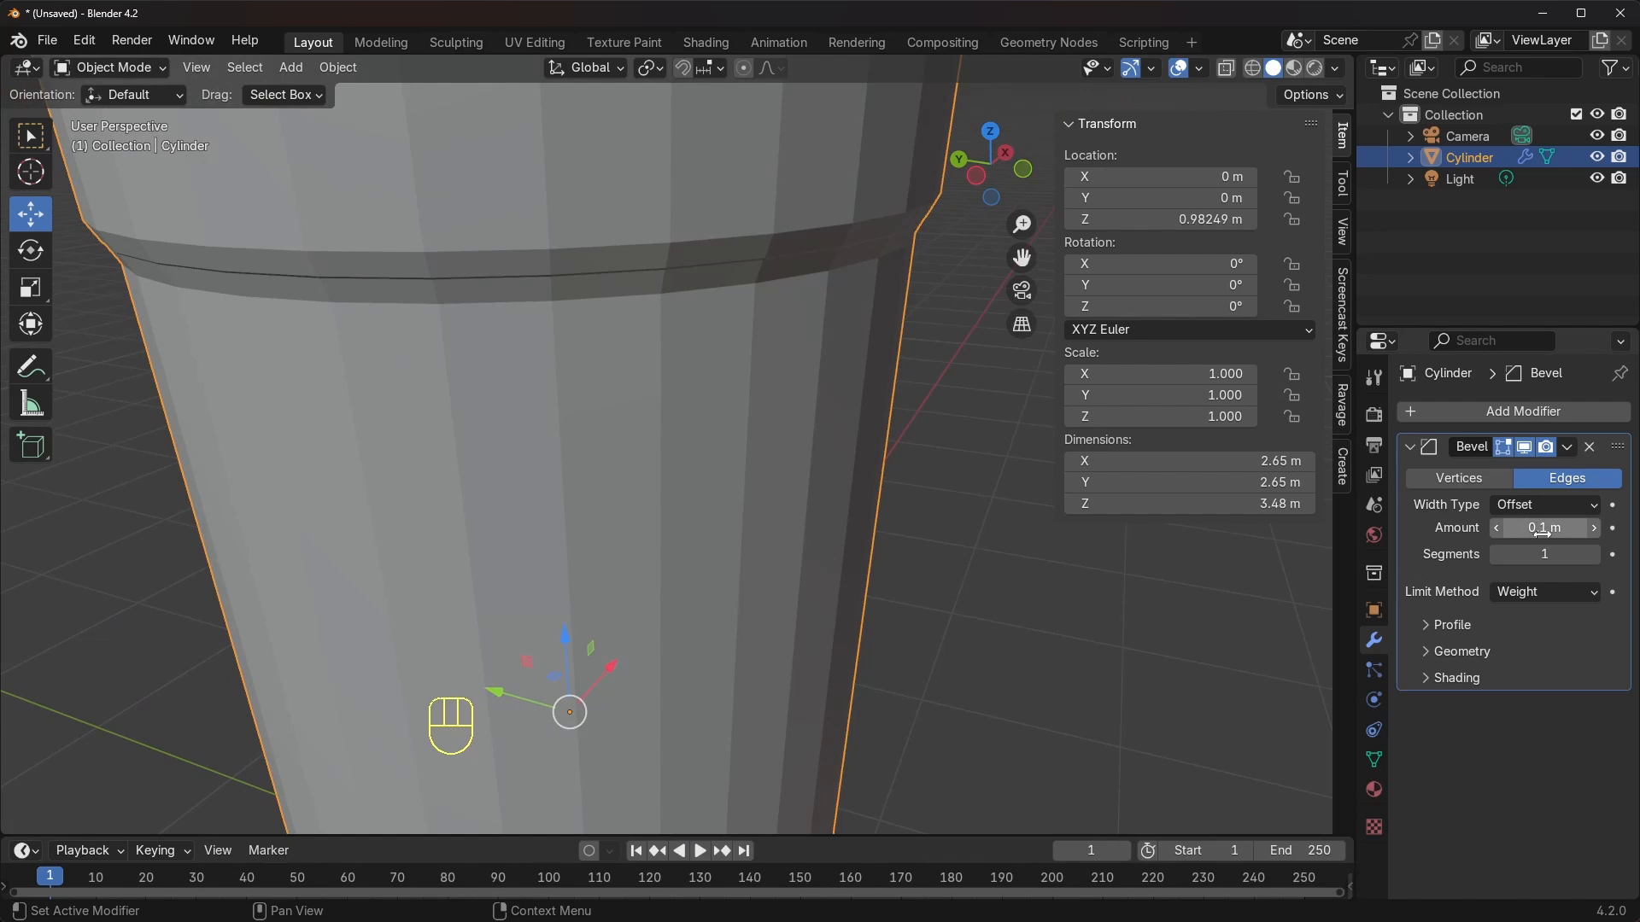
drag(1542, 529, 1517, 529)
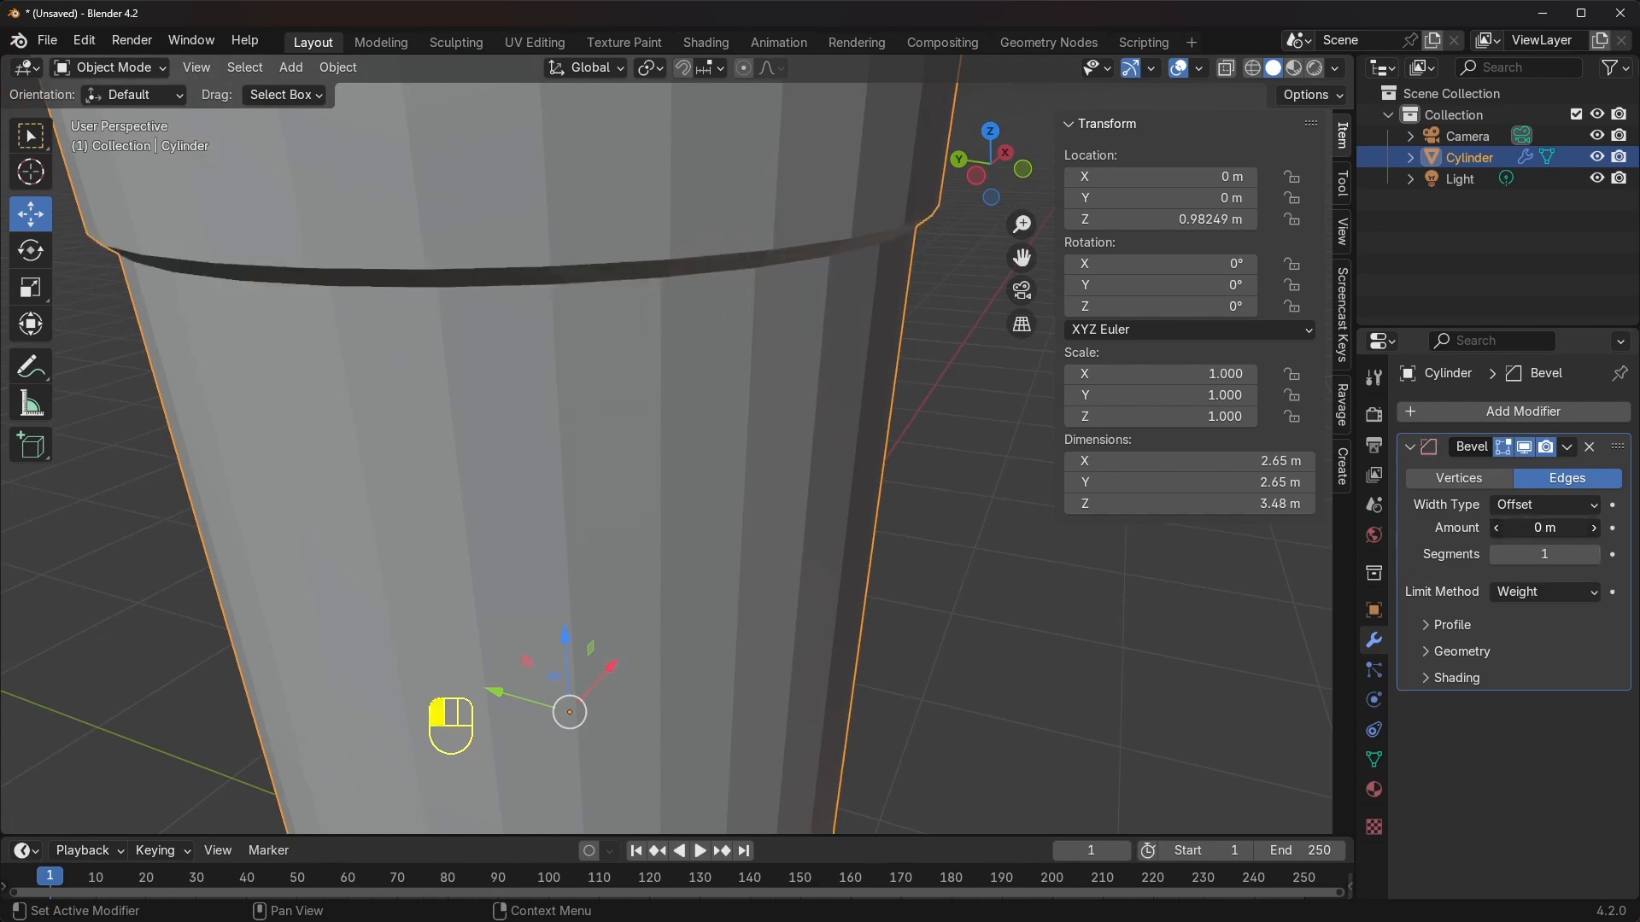
middle_drag(881, 494, 901, 542)
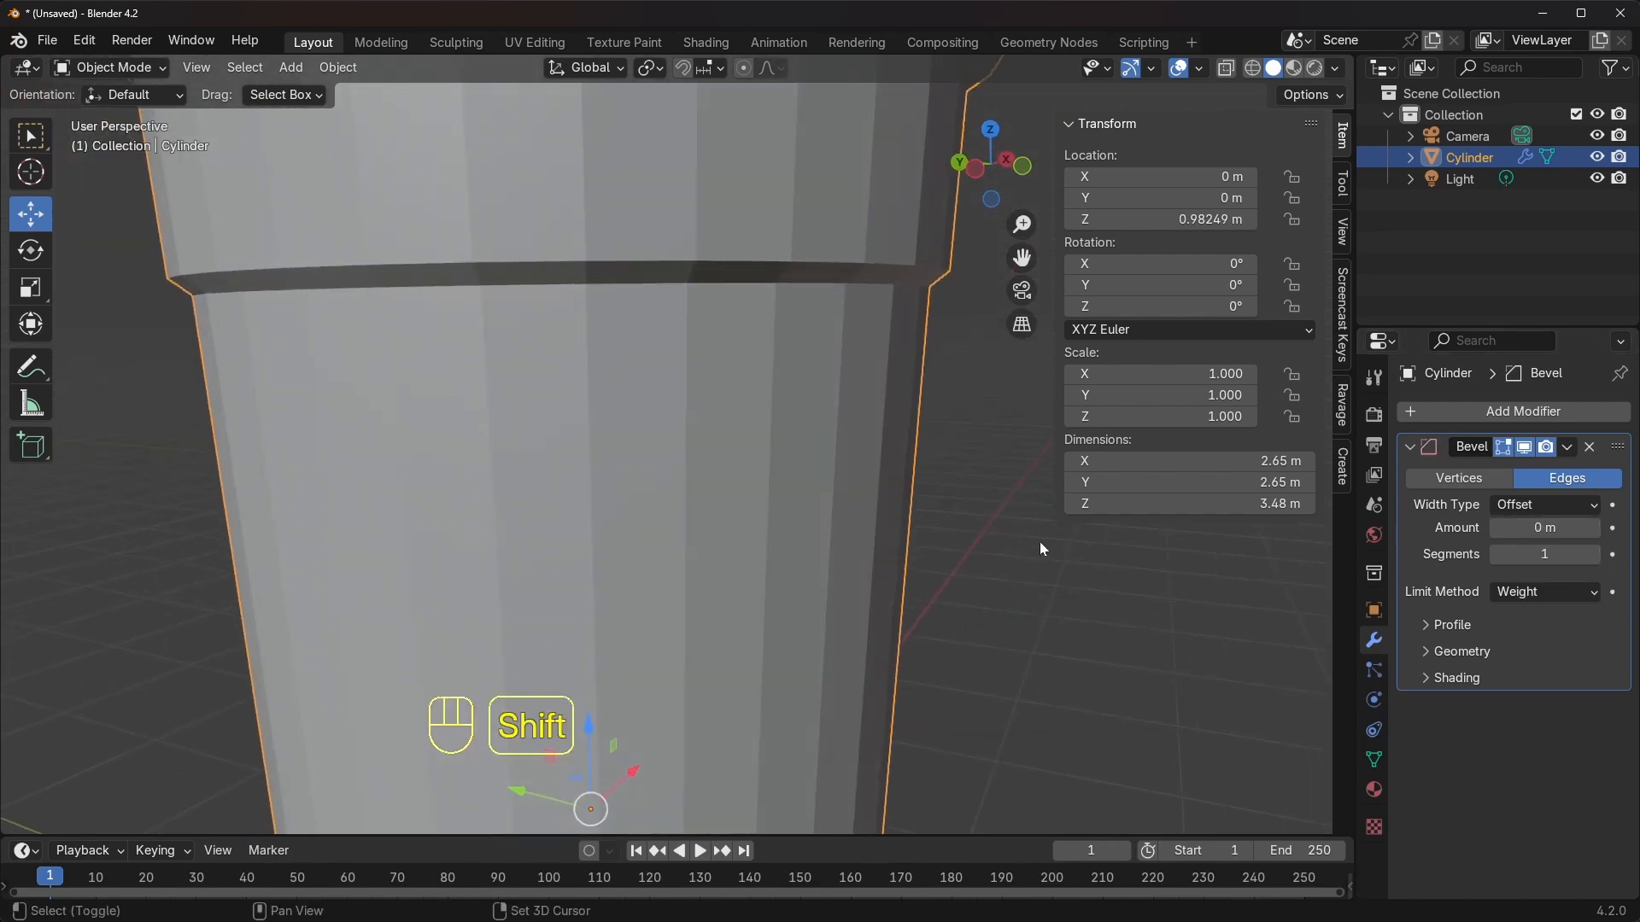
shift+drag(1544, 528, 1541, 527)
scroll(783, 439, up, 4)
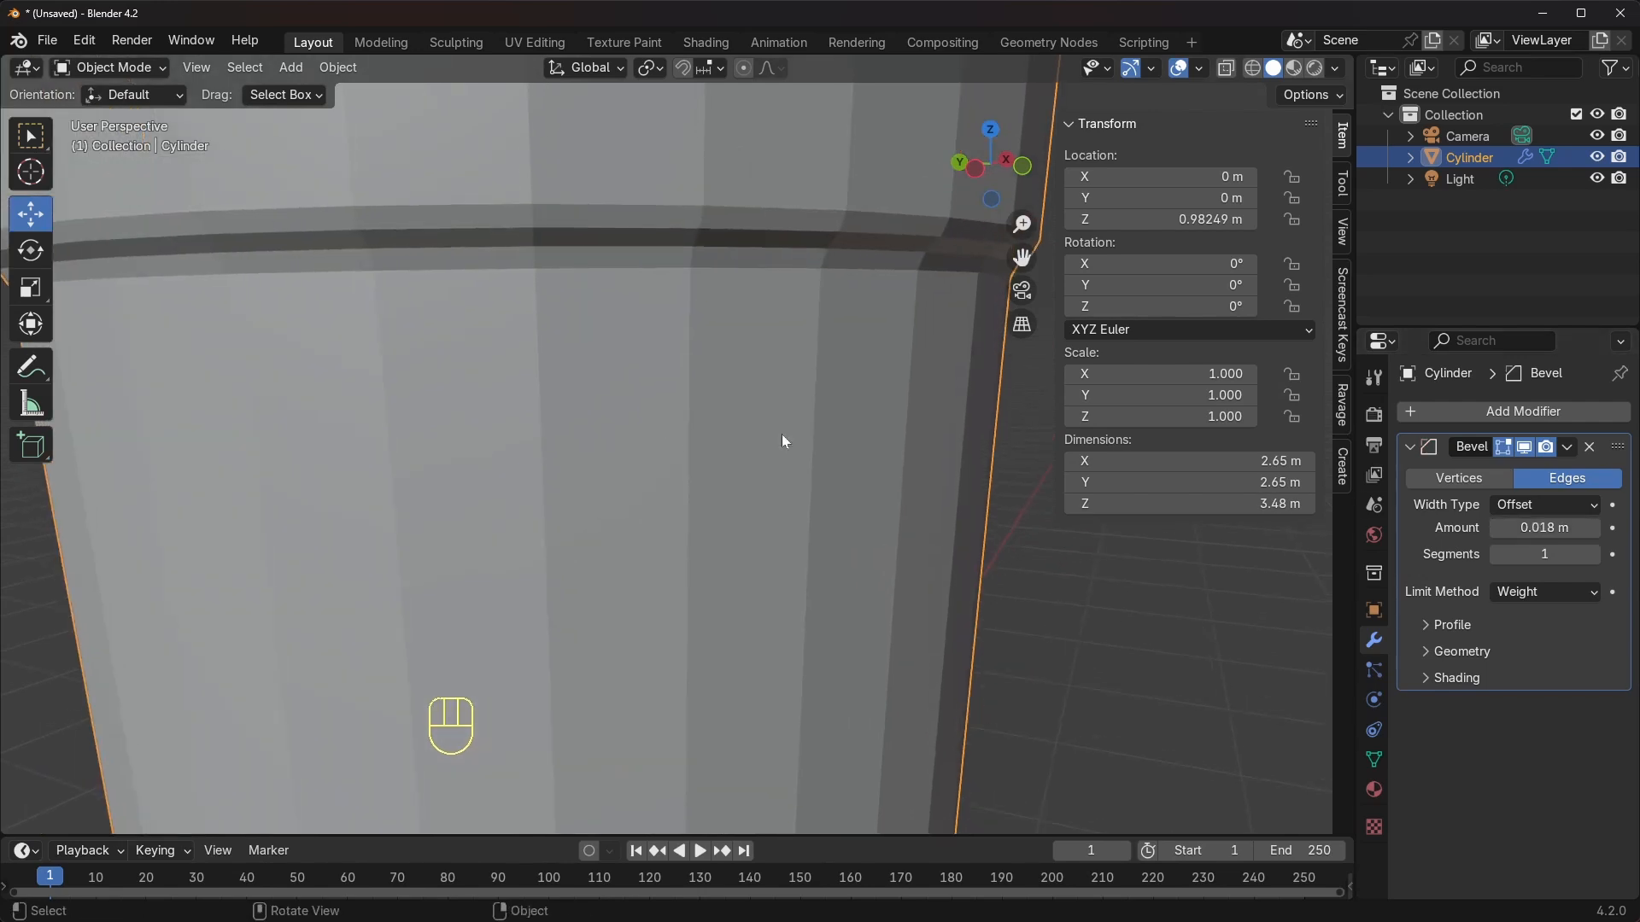
Set the Bevel modifier's segments to 5 to round the weighted edges
click(1594, 557)
click(1594, 557)
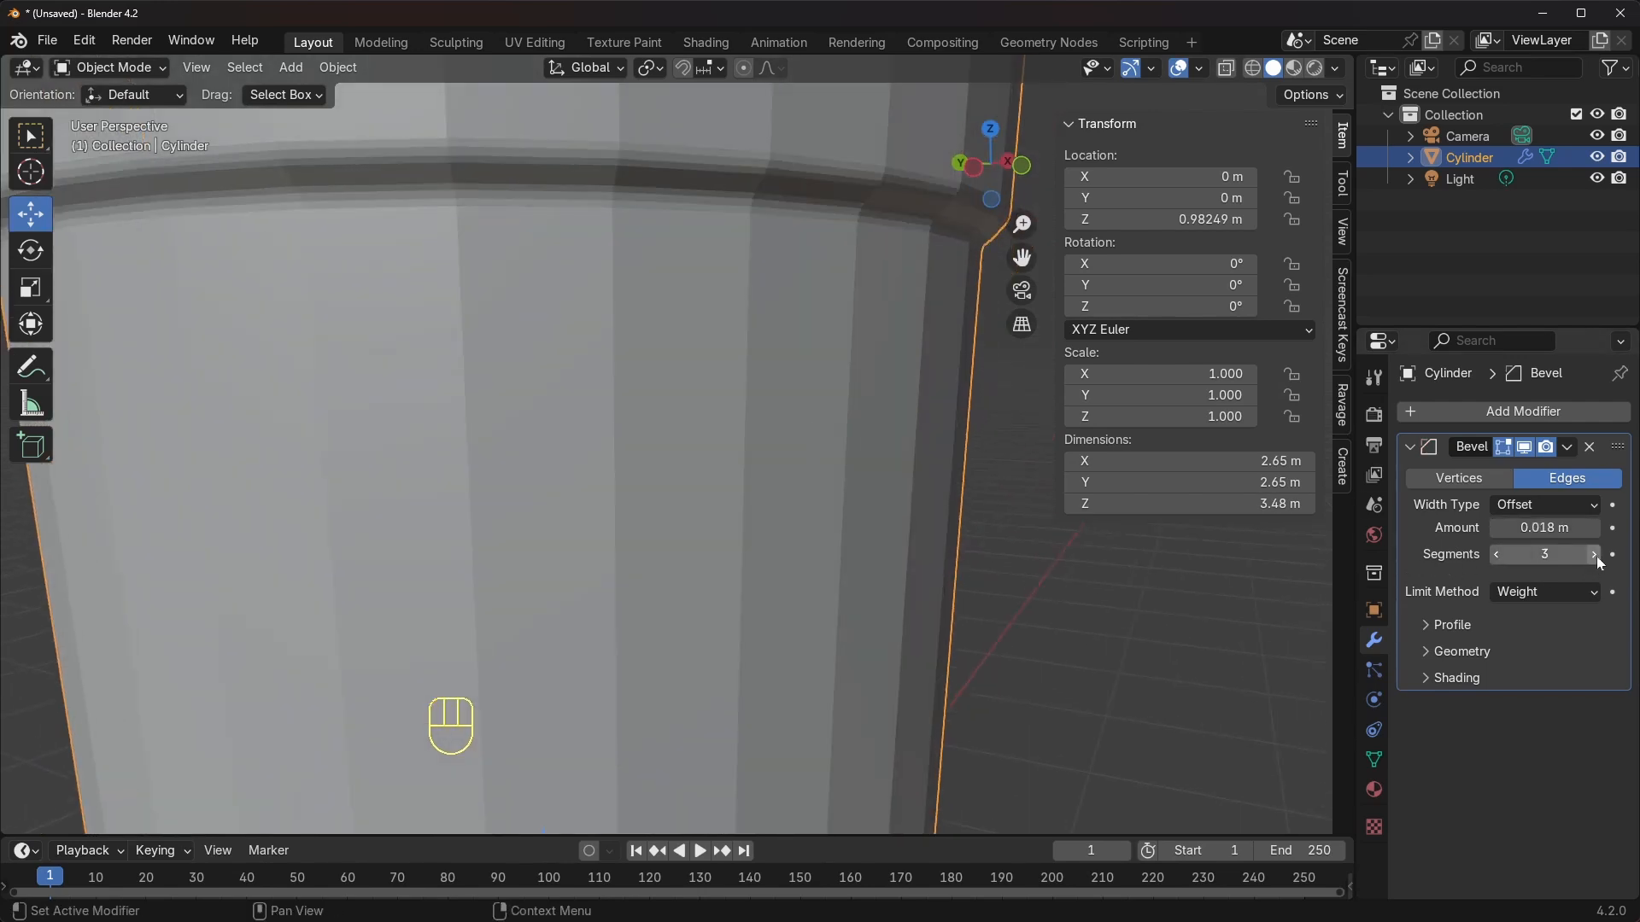
click(1594, 556)
click(1594, 557)
click(1594, 557)
click(1545, 556)
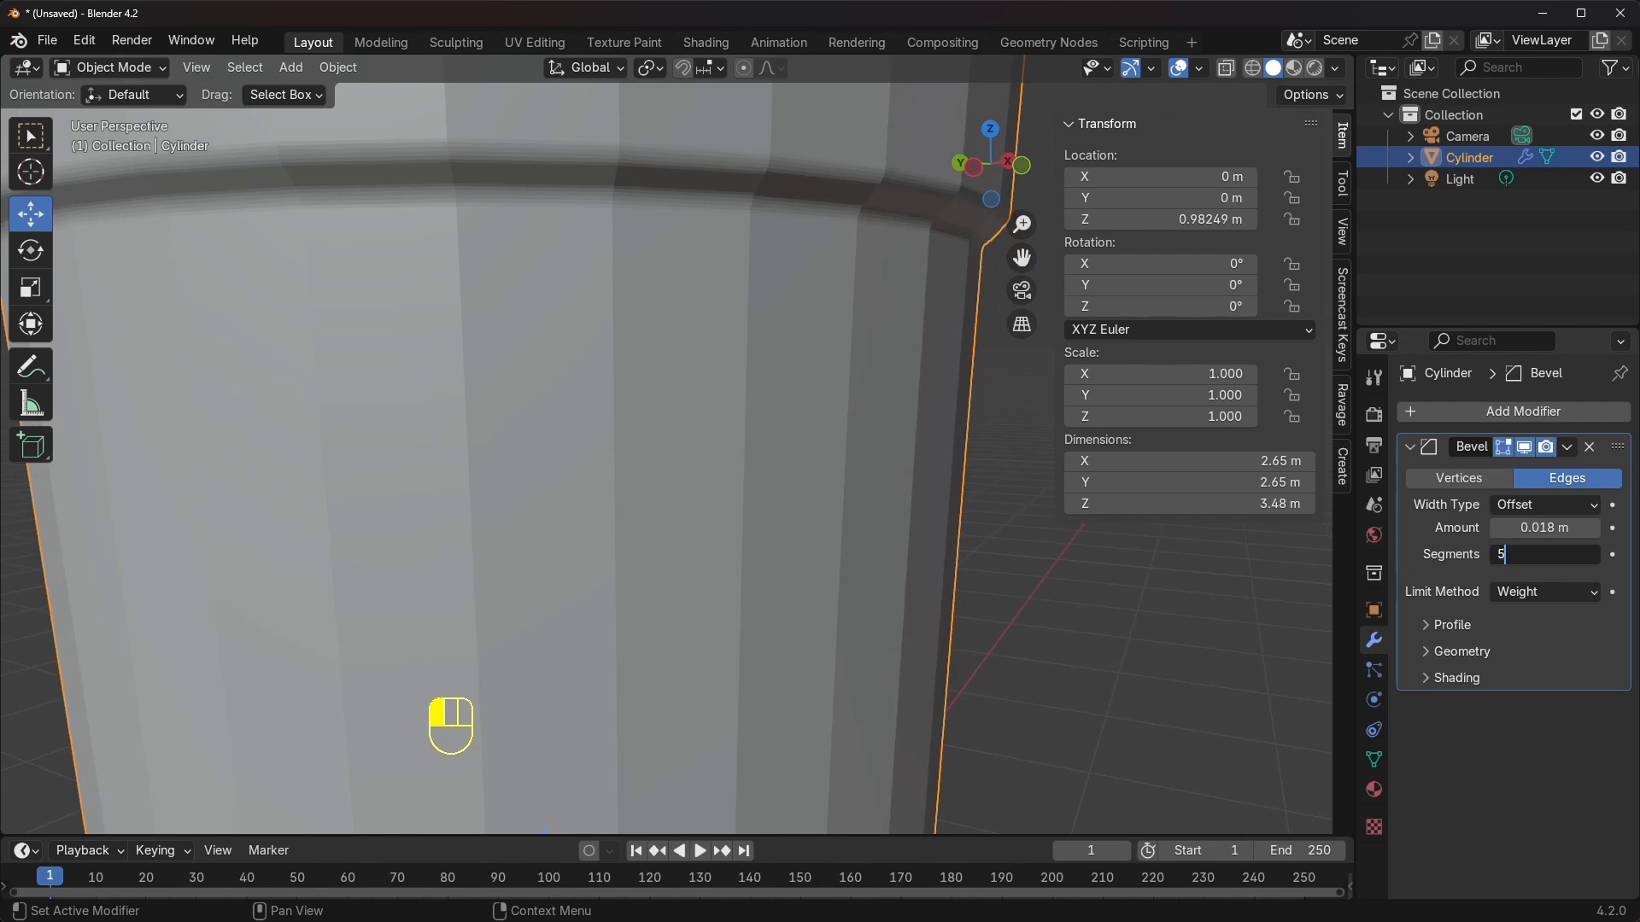
key(Return)
Check the bevel profile at the upper ledge and reduce the Bevel modifier's amount to 0.014 m
scroll(860, 377, down, 2)
shift+middle_drag(861, 377, 1175, 435)
scroll(621, 422, up, 2)
scroll(612, 395, down, 1)
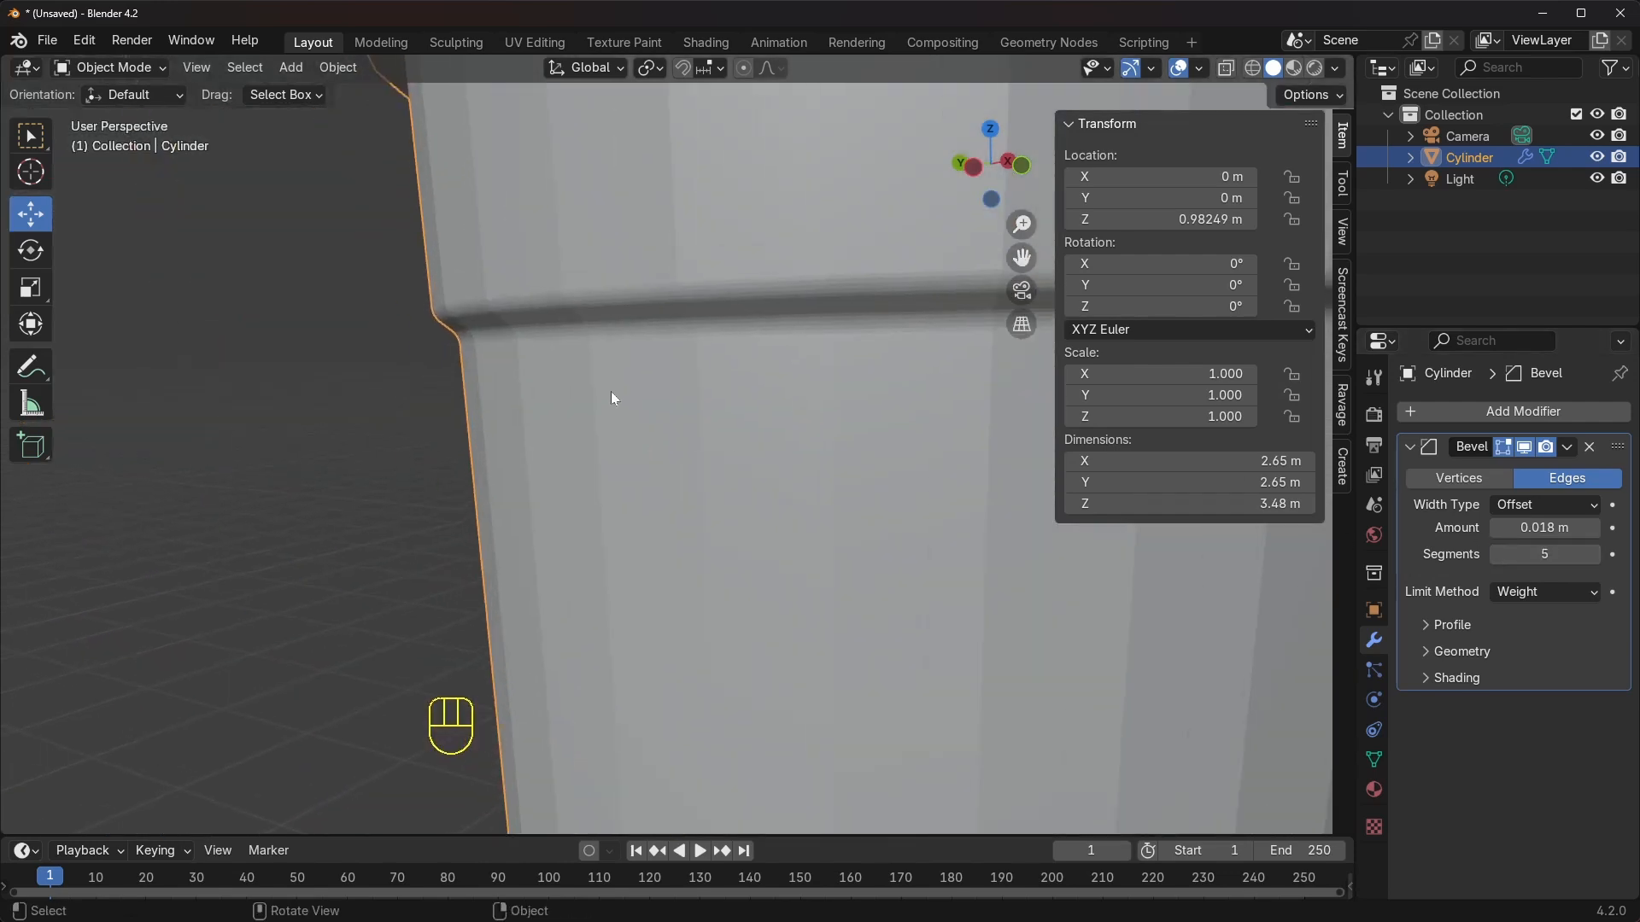
scroll(613, 393, up, 2)
mouse_move(614, 393)
shift+middle_down()
mouse_move(632, 399)
mouse_move(639, 374)
shift+middle_up()
scroll(639, 373, down, 2)
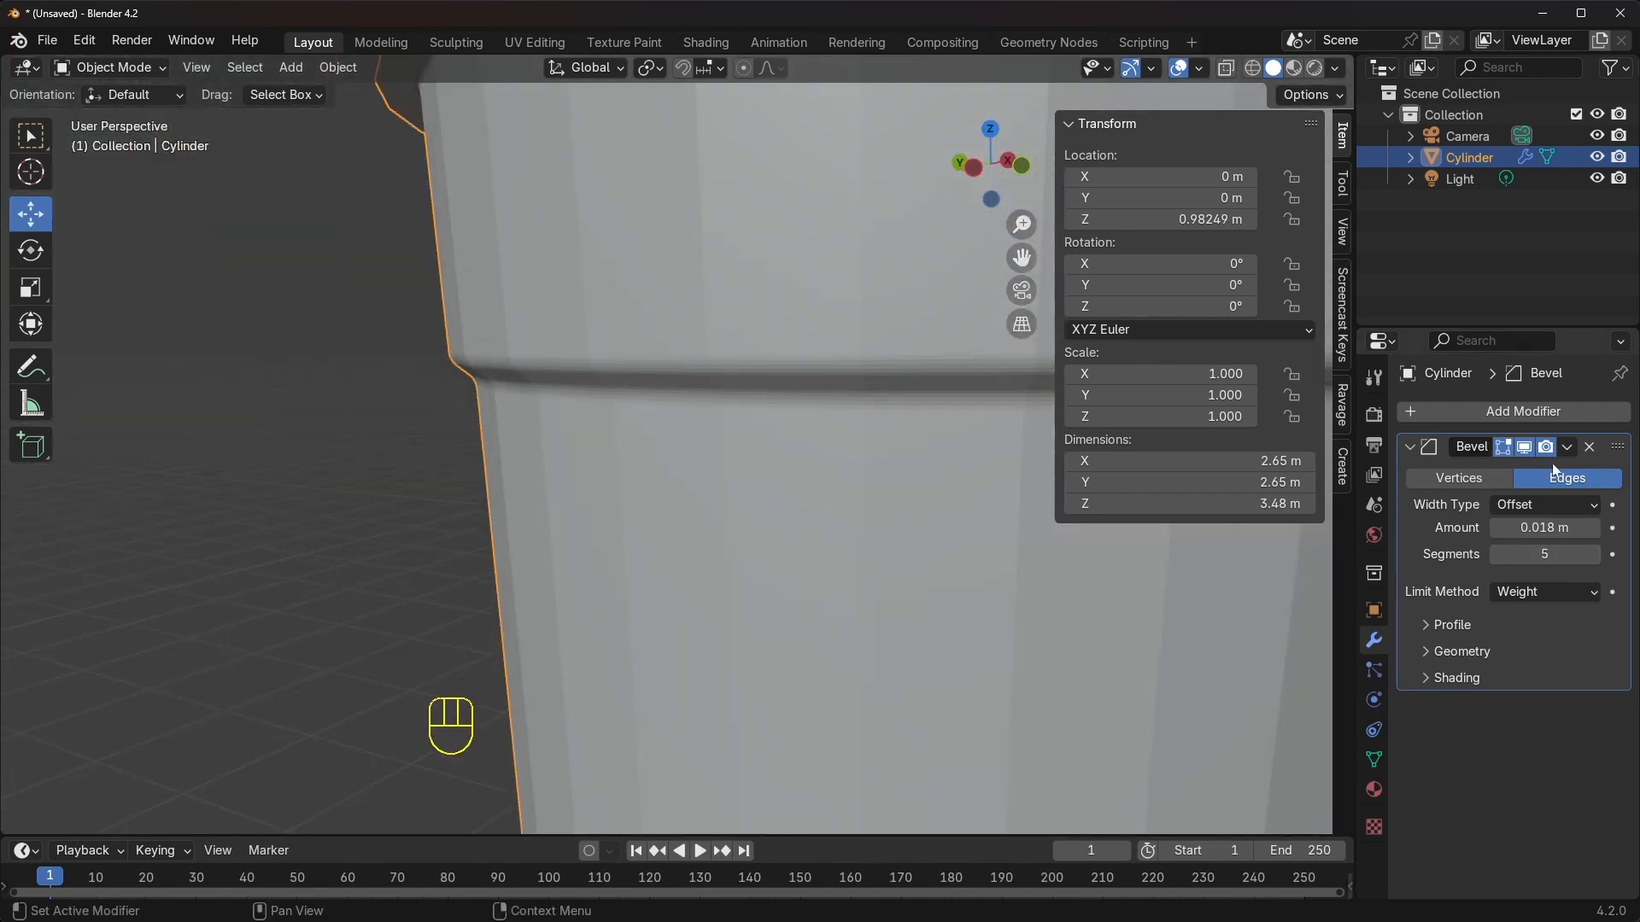
middle_drag(723, 434, 762, 479)
shift+drag(1544, 527, 1559, 528)
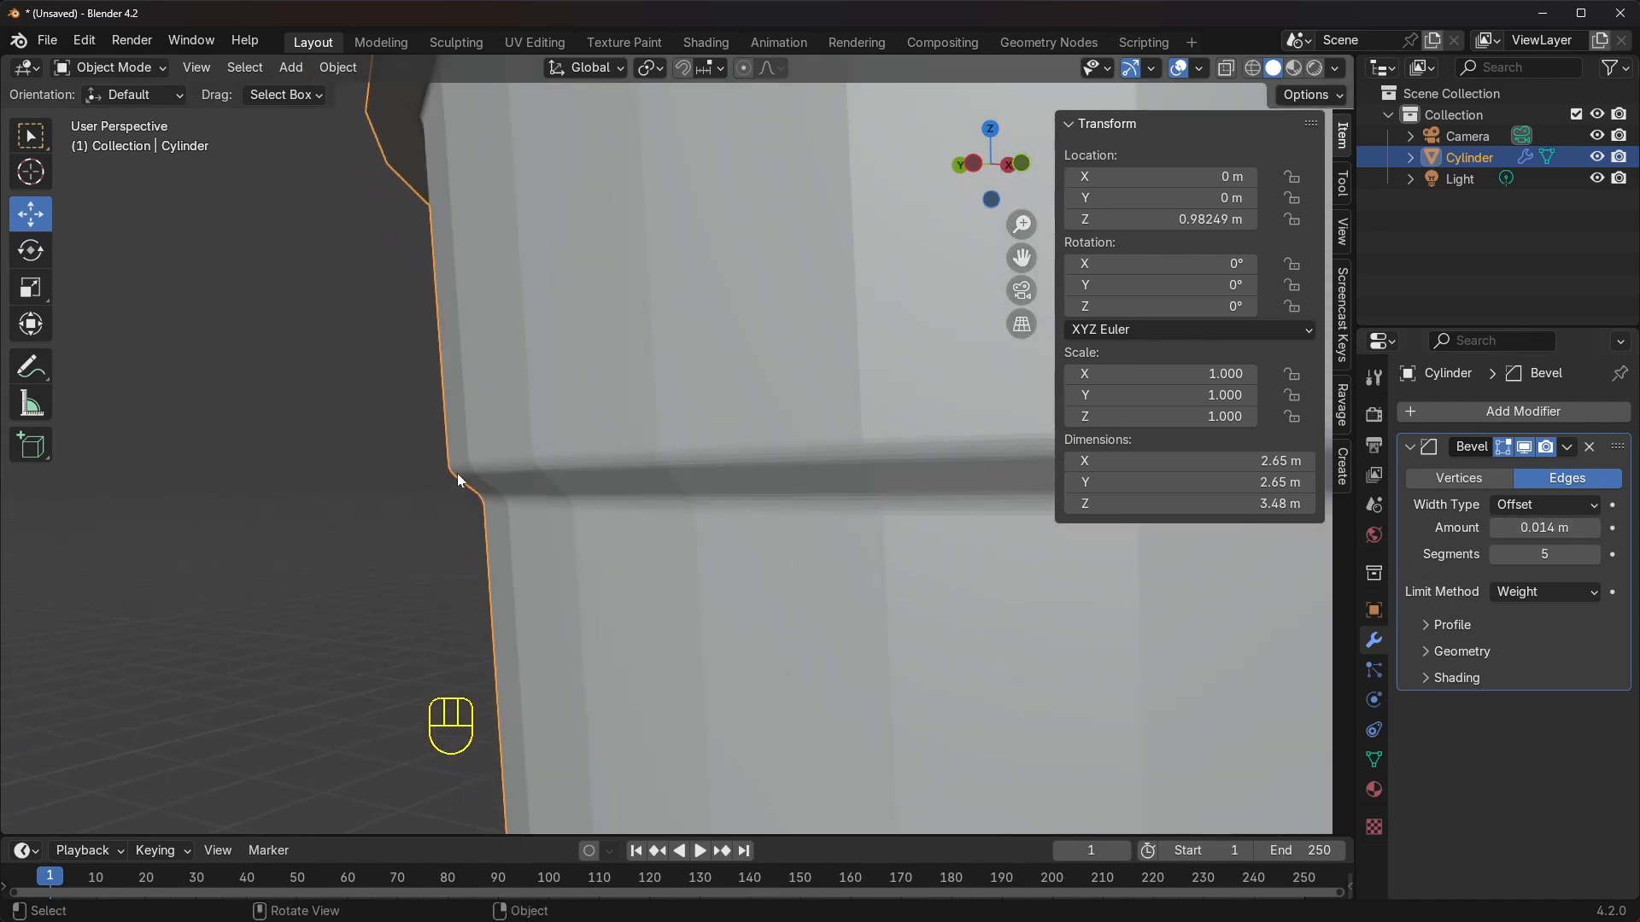
Apply smooth shading to the whole cup
scroll(762, 603, down, 3)
shift+middle_drag(761, 622, 648, 480)
scroll(696, 432, down, 5)
shift+middle_drag(647, 480, 846, 523)
right_click(704, 443)
click(595, 443)
middle_drag(964, 600, 873, 407)
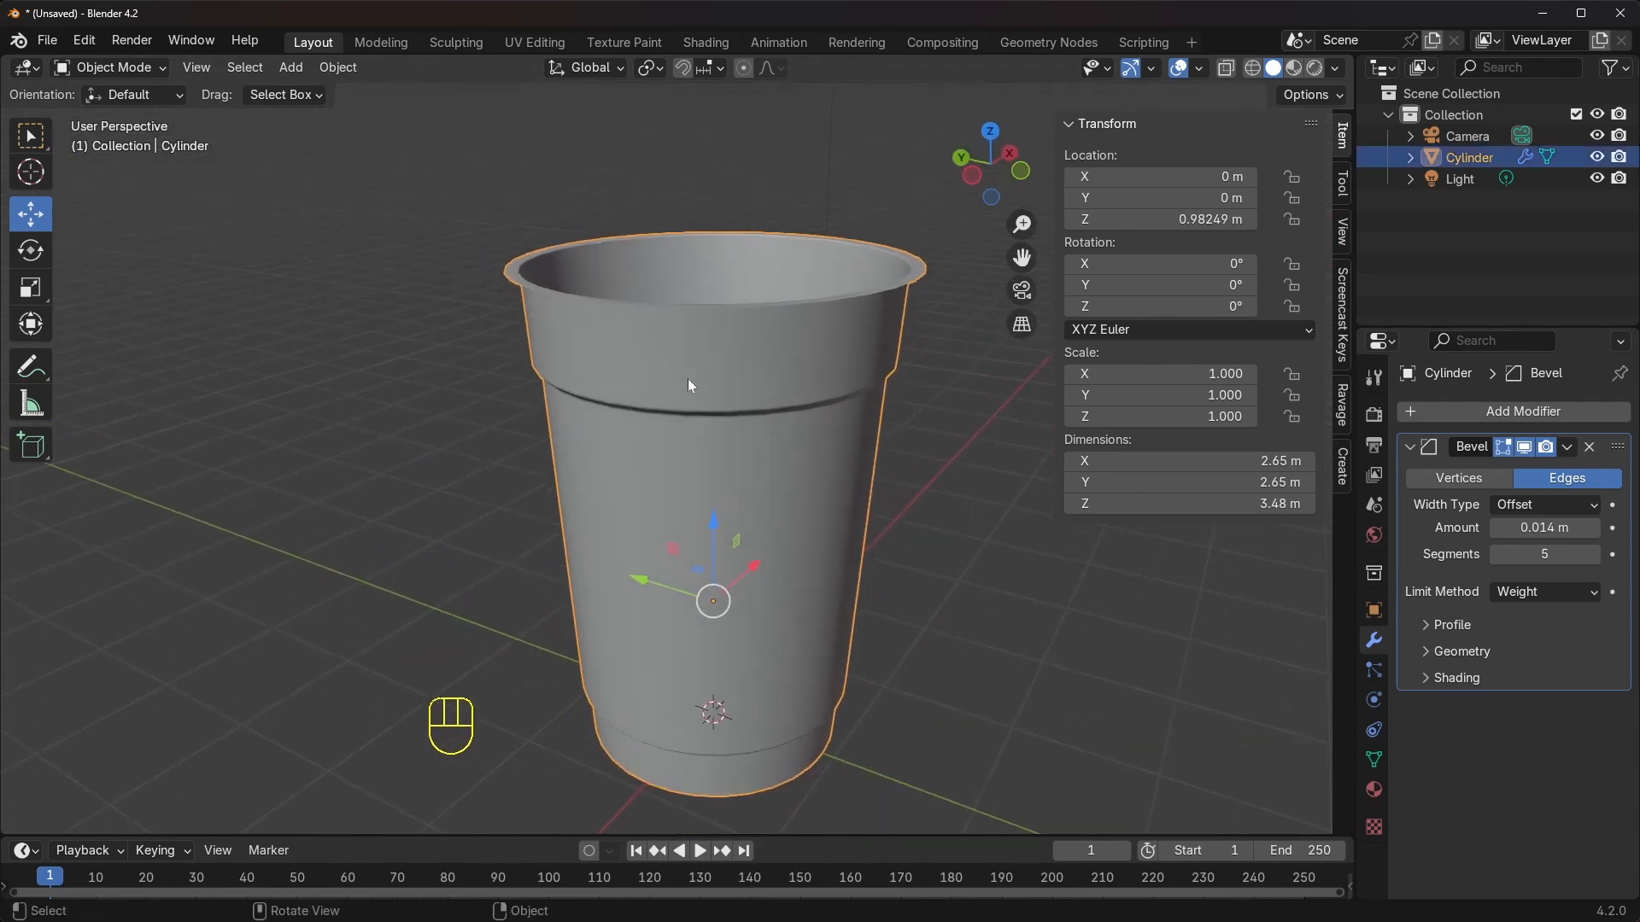
Add a Solidify modifier after the Bevel to give the cup wall thickness, and collapse its settings
click(1444, 405)
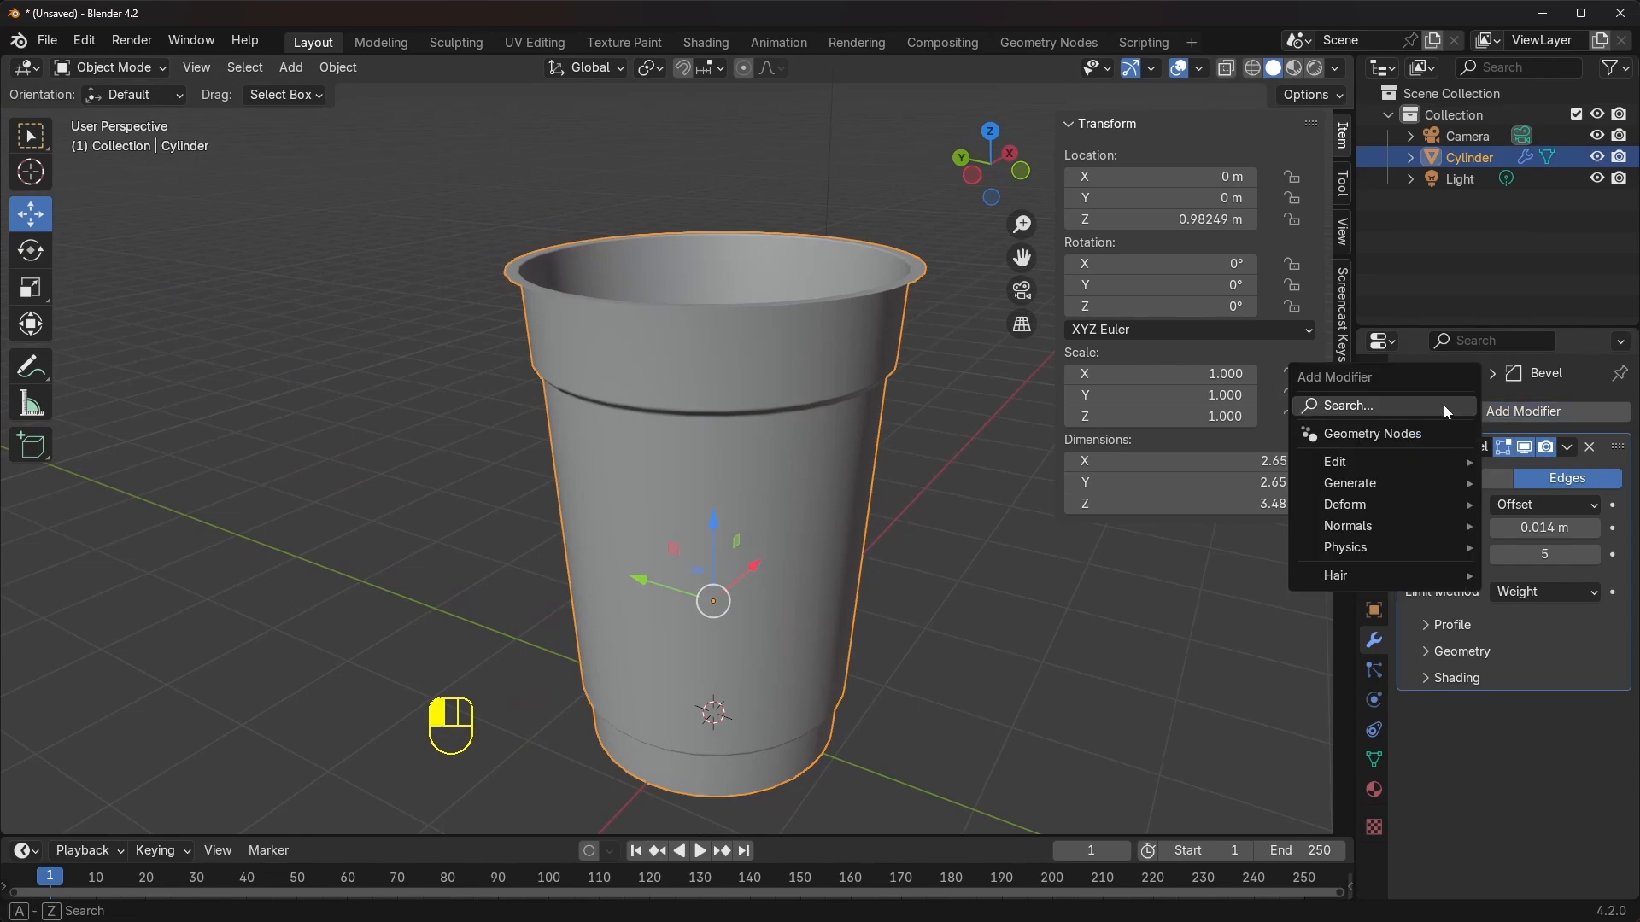
click(1341, 407)
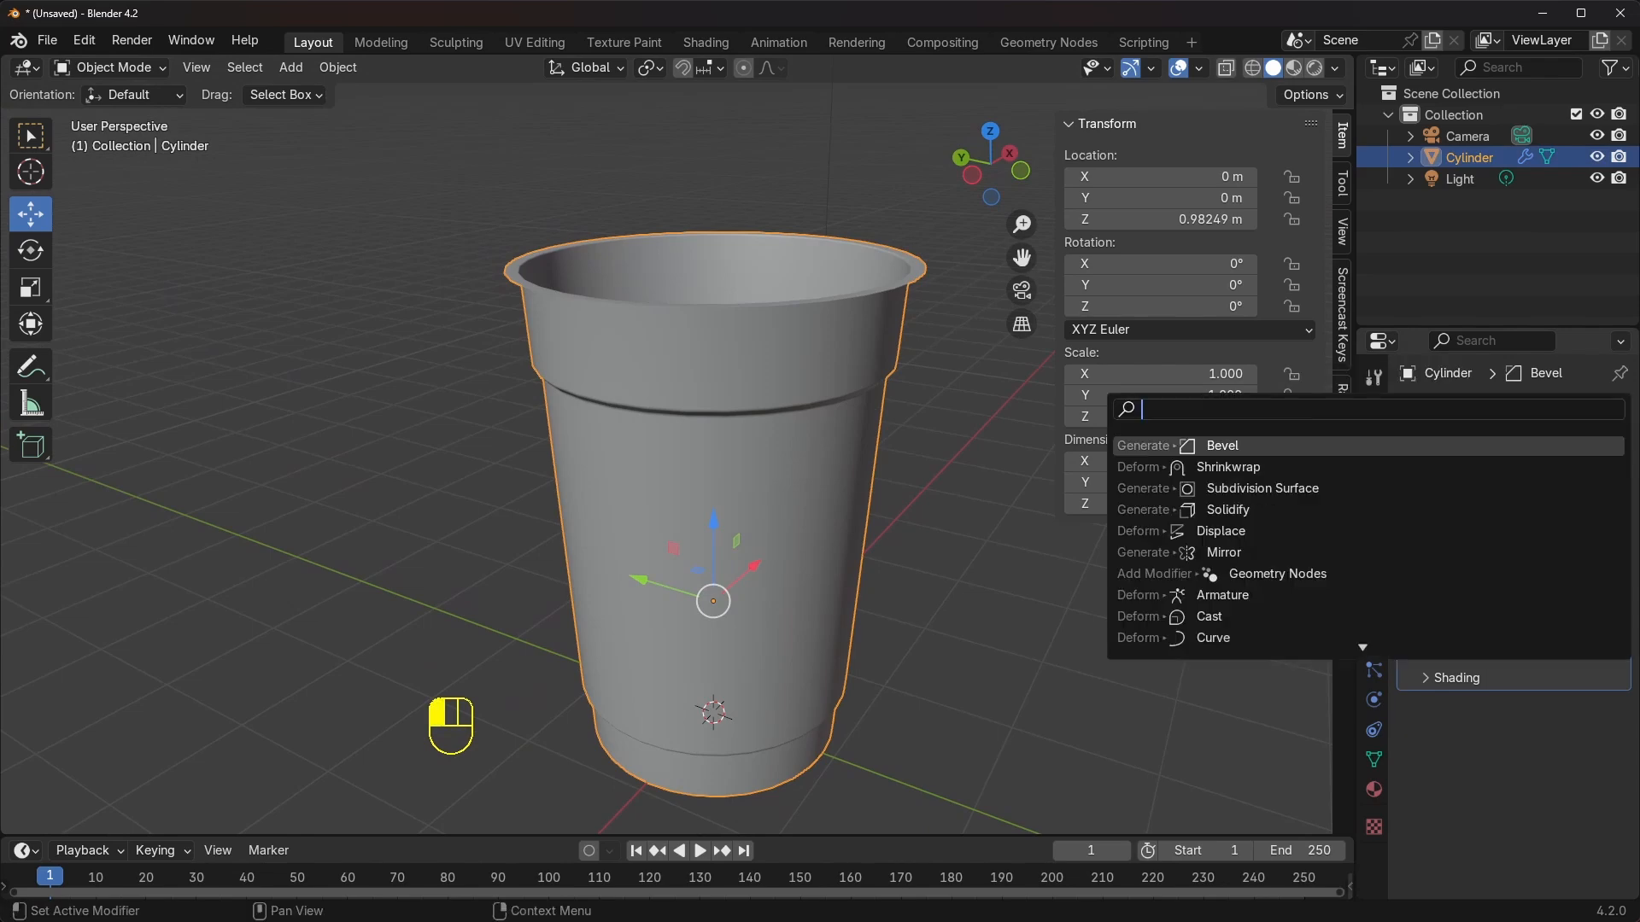
text(solid)
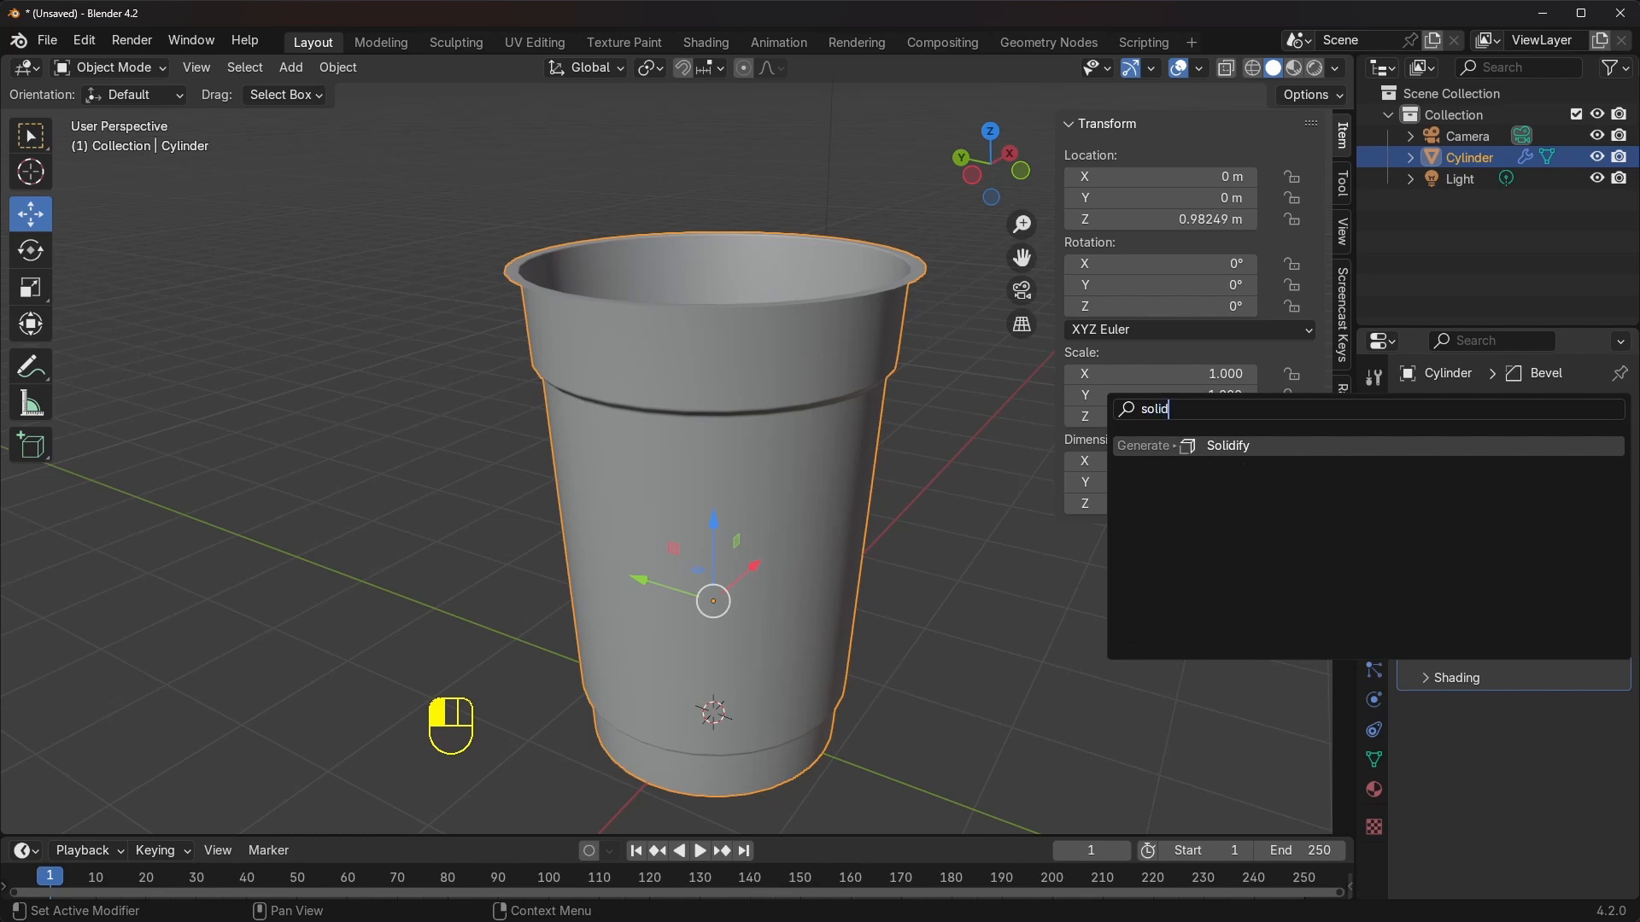
click(1213, 446)
scroll(820, 446, up, 4)
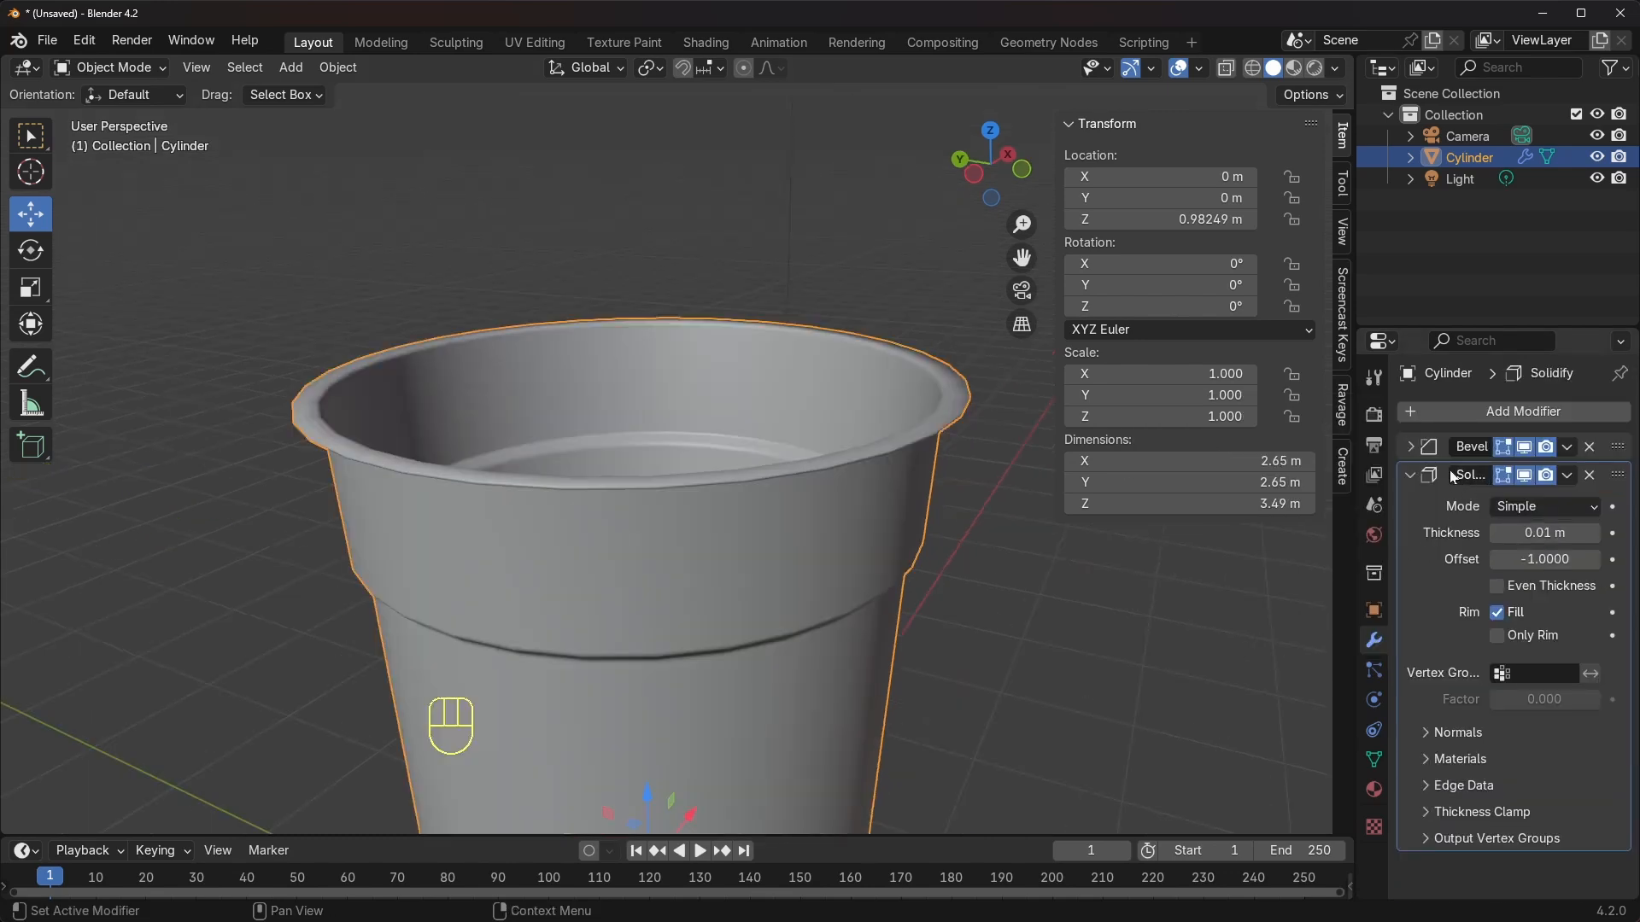
click(1411, 475)
Add a Subdivision Surface modifier to the cup after the Solidify modifier
click(1461, 412)
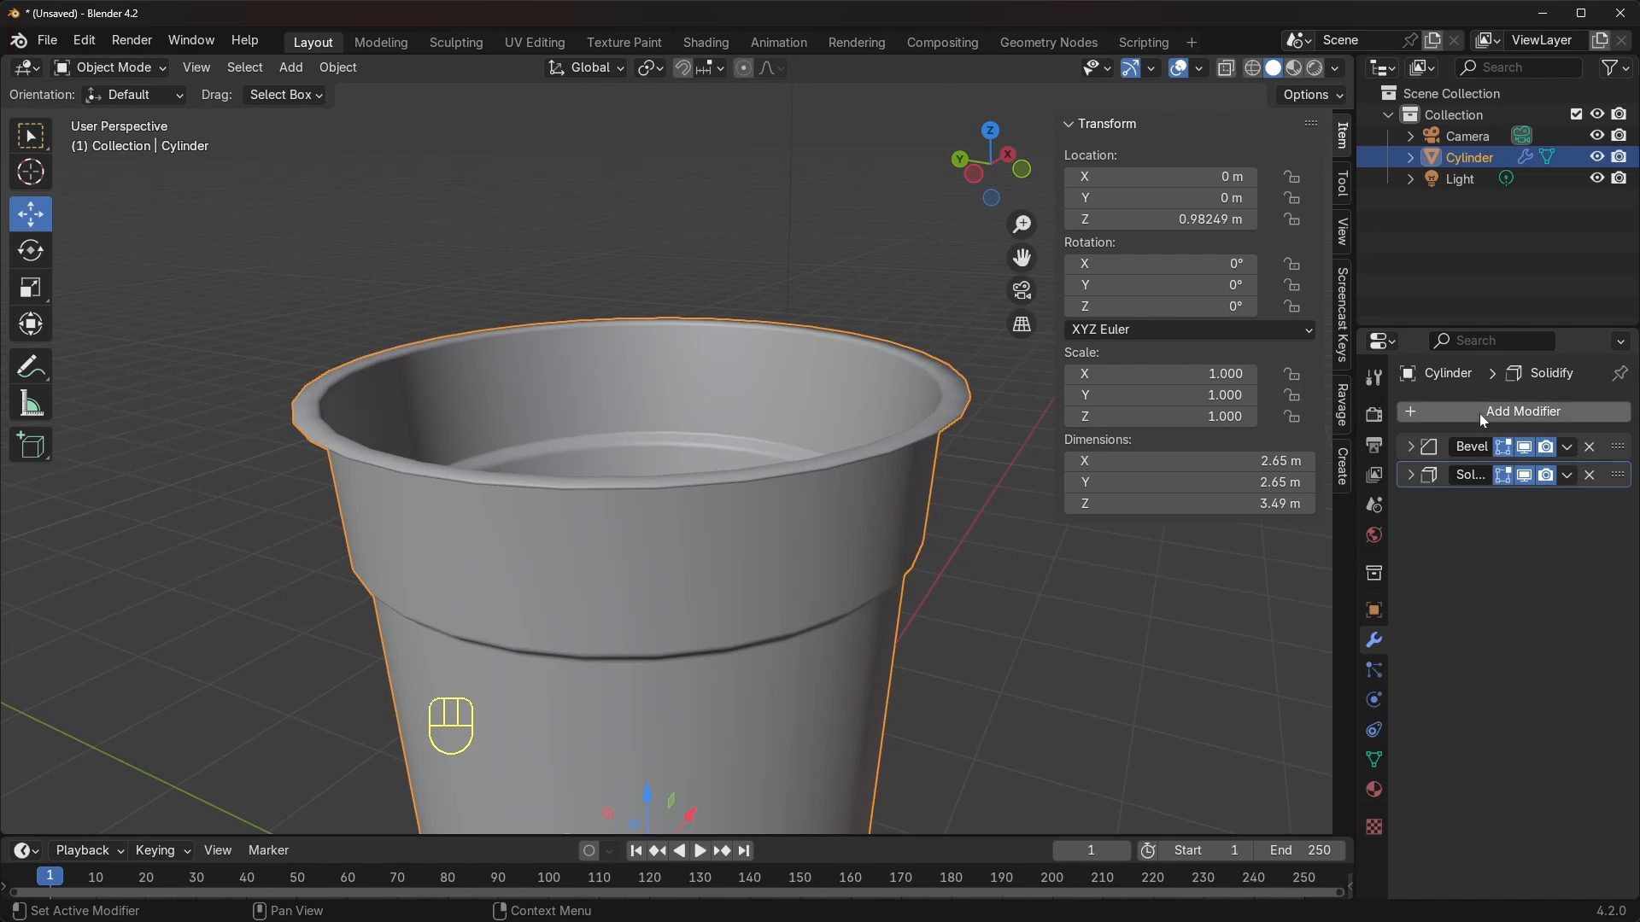
click(1482, 413)
click(1399, 412)
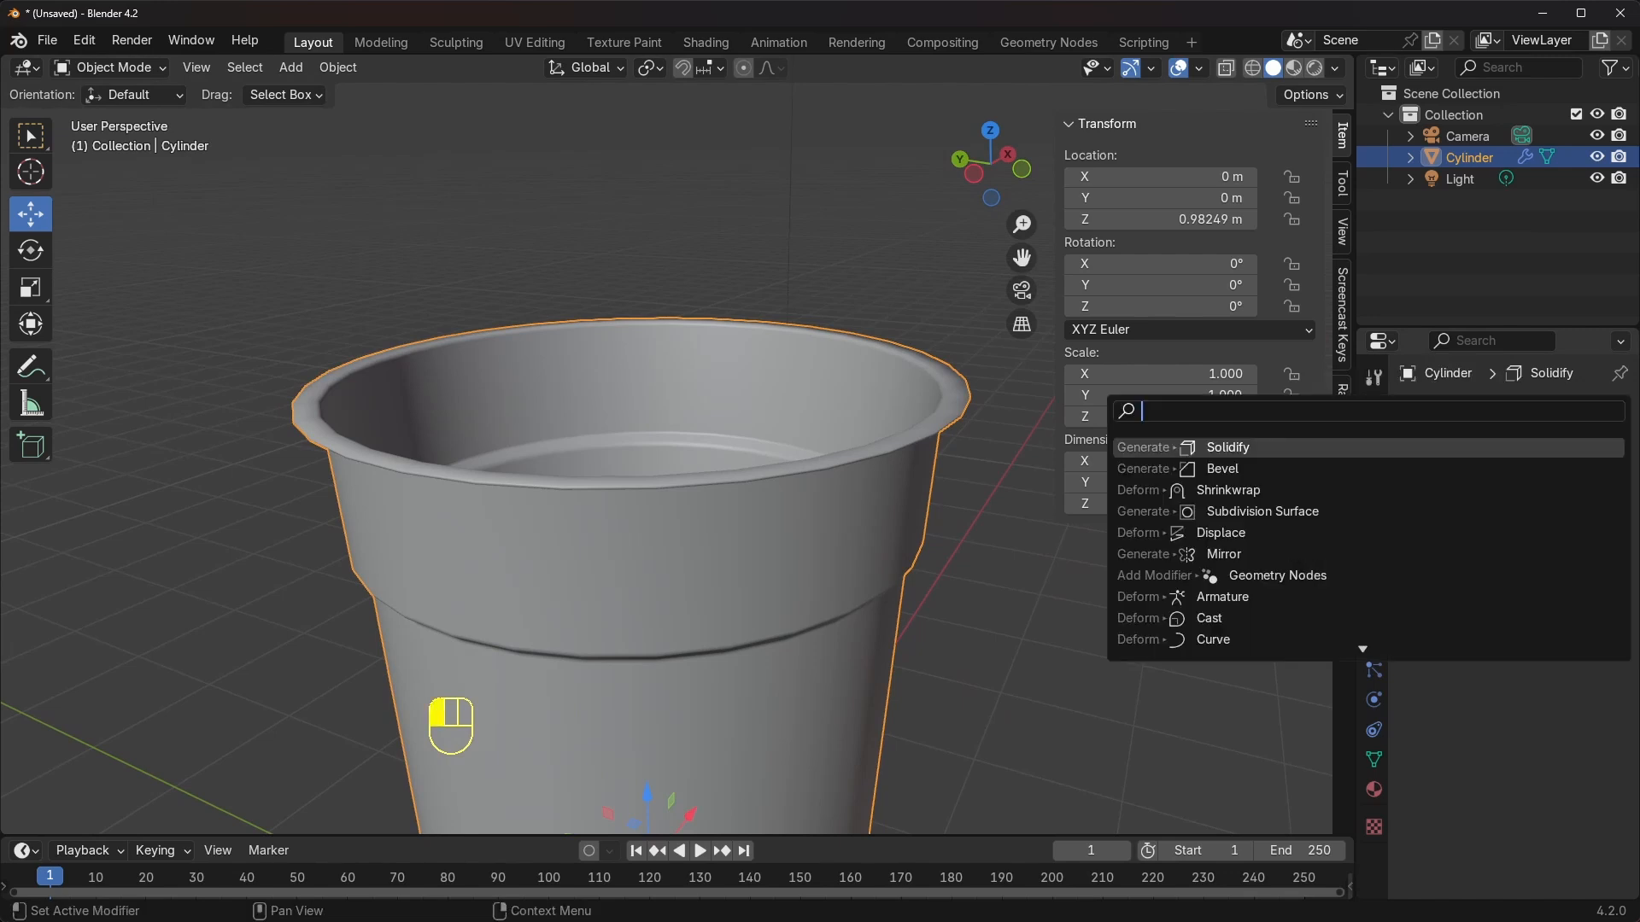
text(sub)
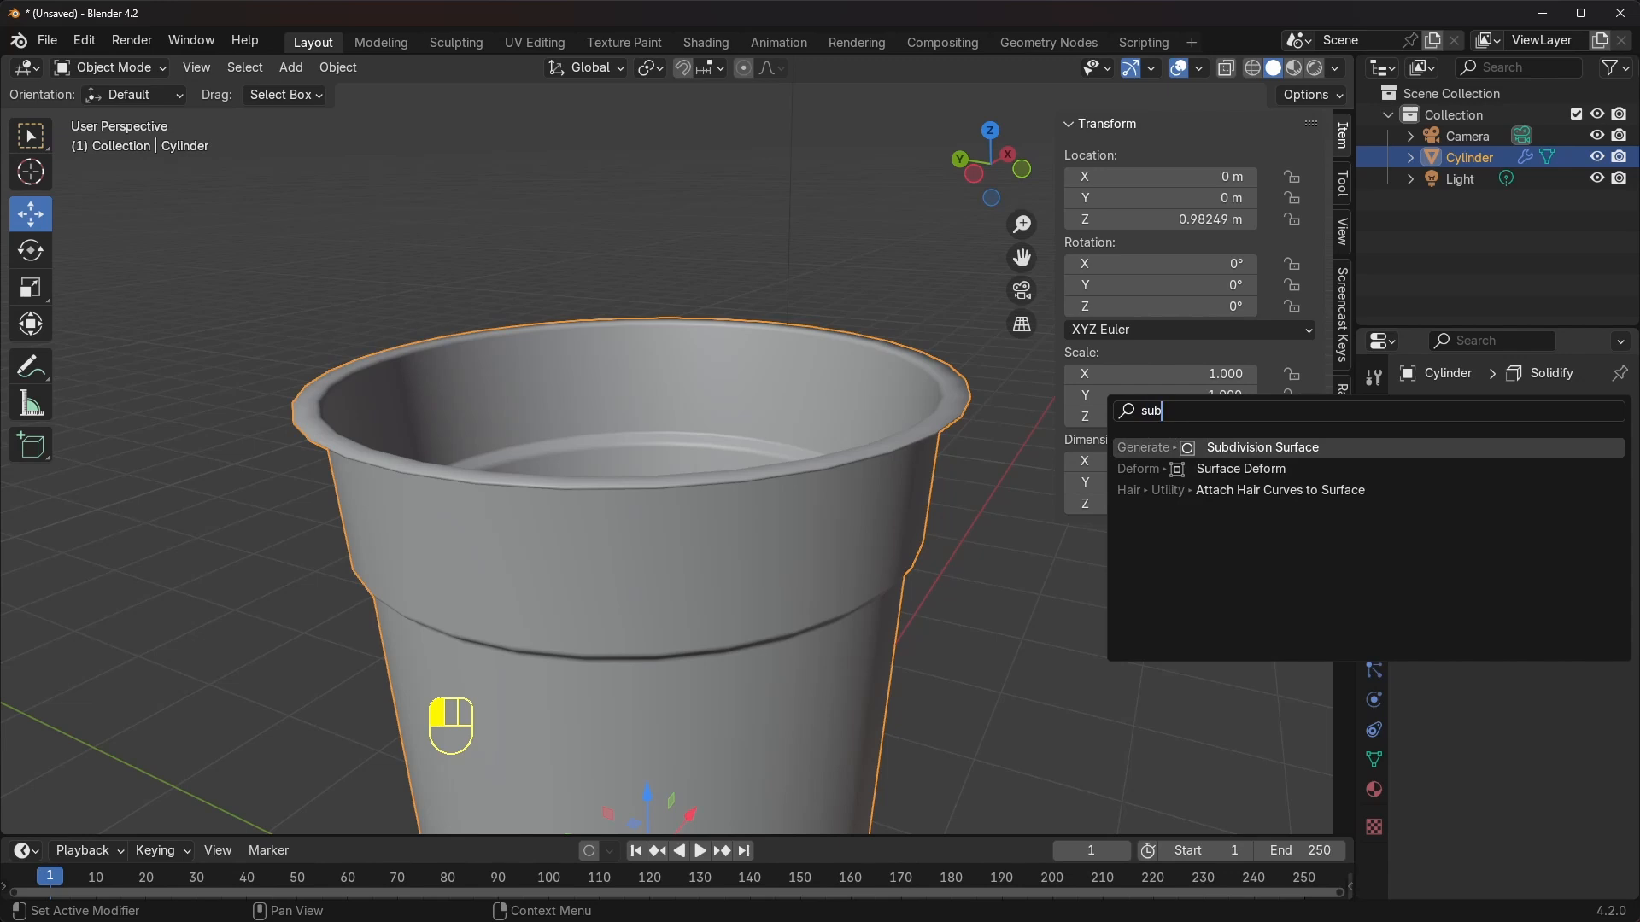
click(1304, 452)
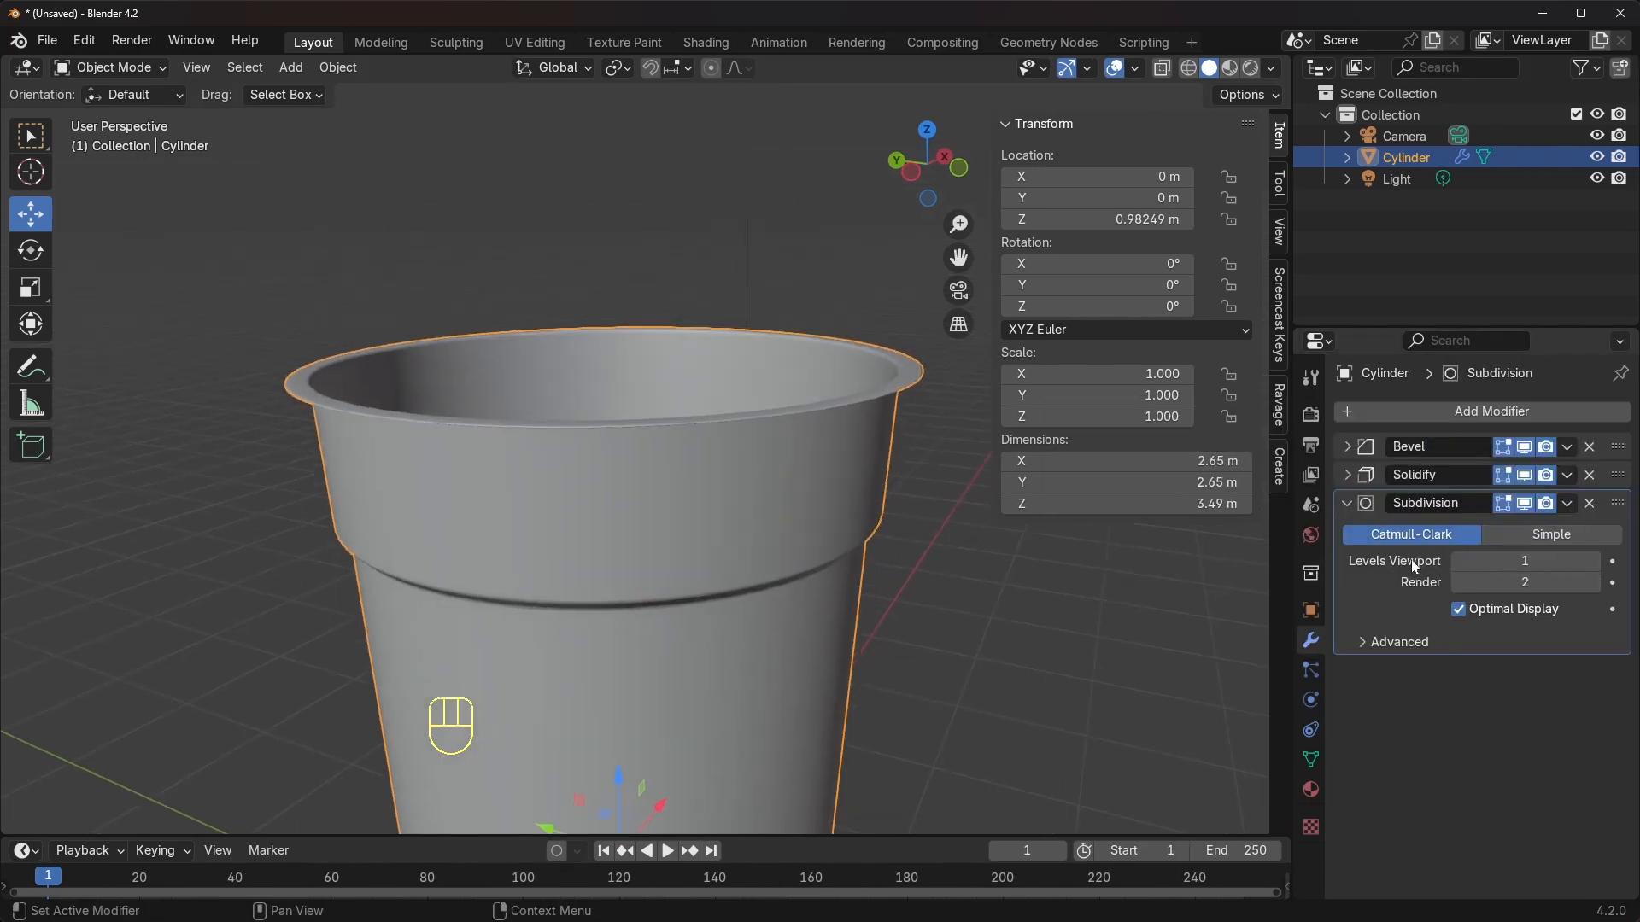
Raise the Subdivision modifier's viewport level to 2, check the smoothed upper ledge, and collapse the modifier's settings
drag(1355, 555, 1293, 557)
click(1594, 562)
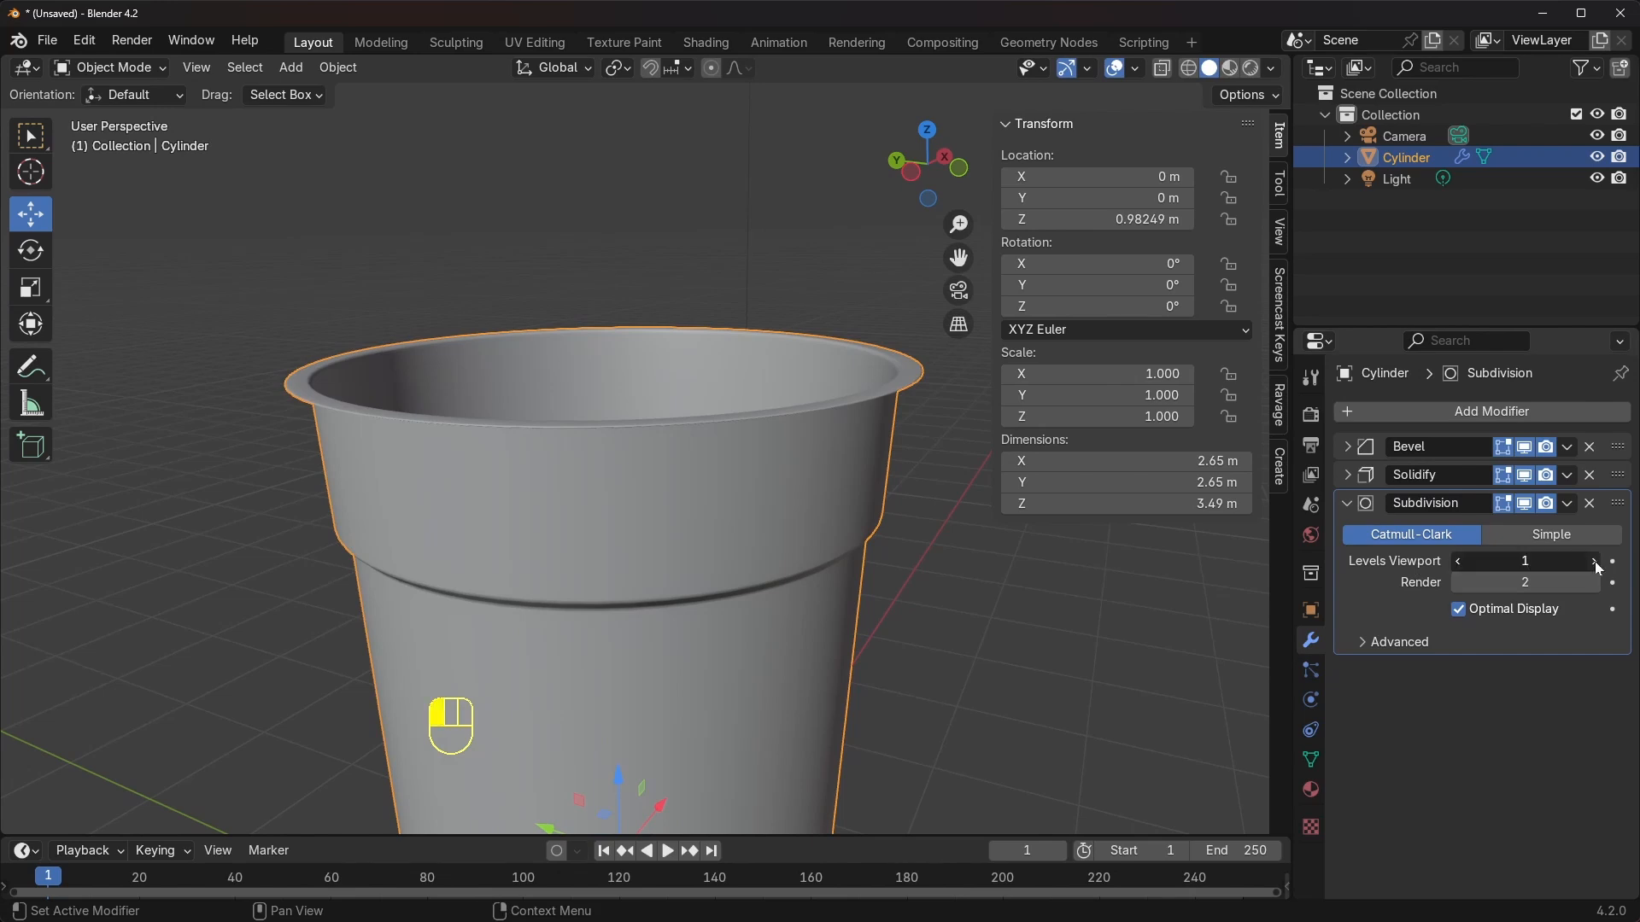
click(1080, 642)
middle_drag(1080, 640, 791, 369)
scroll(774, 494, up, 10)
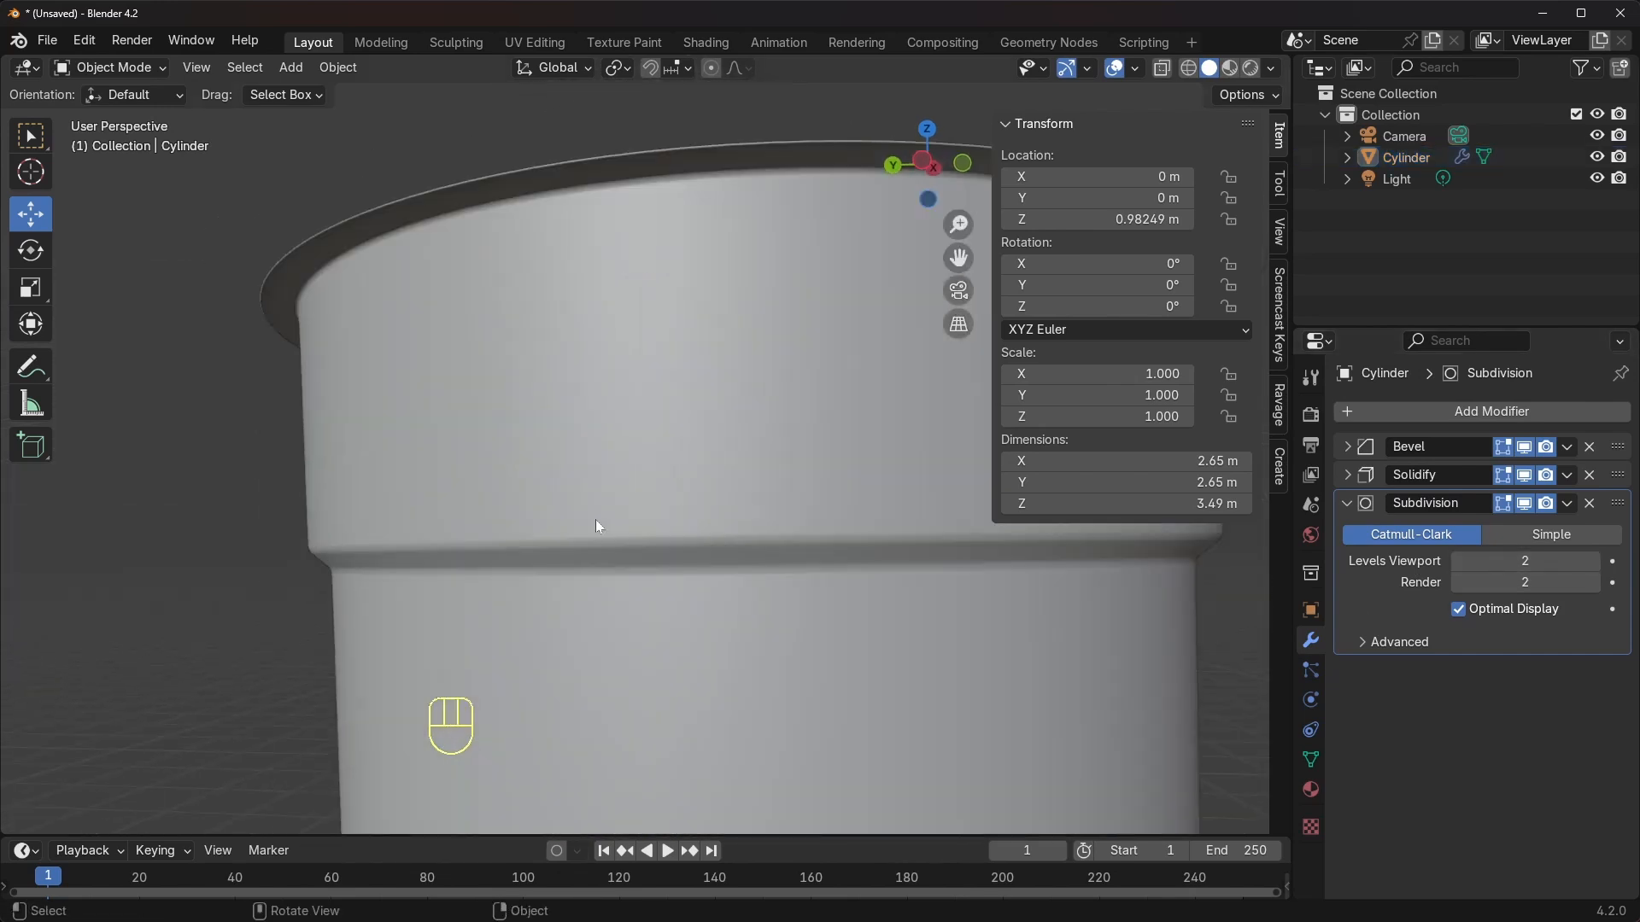
middle_drag(737, 545, 737, 540)
click(1358, 503)
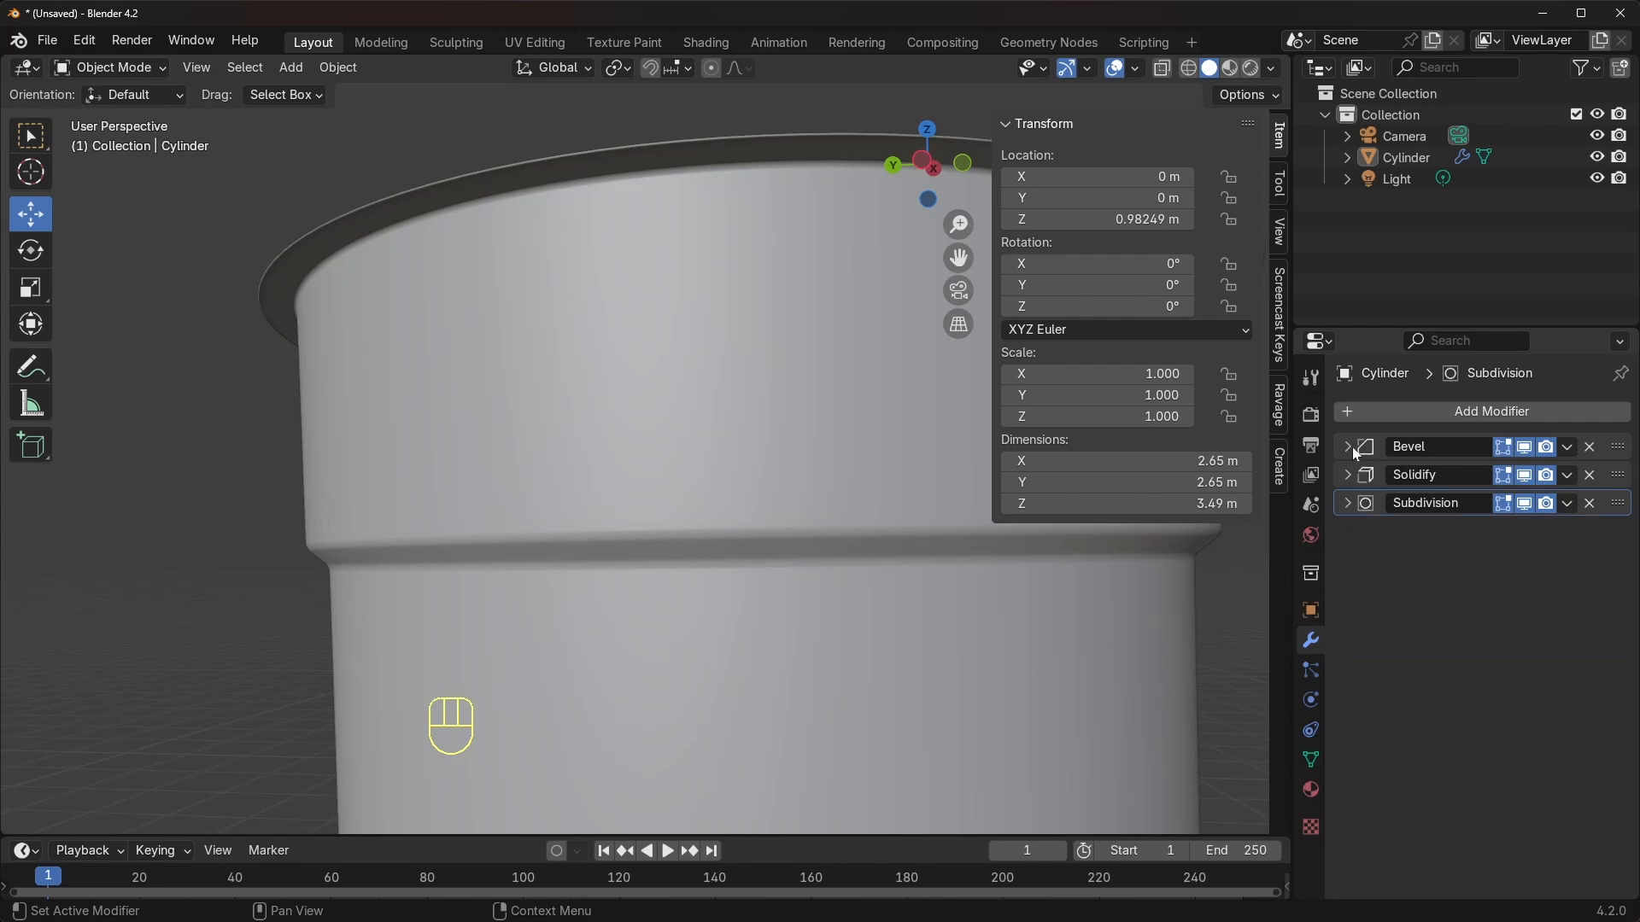
Increase the Bevel modifier's amount to 0.025 m and check the softened ledges on the cup
click(1354, 449)
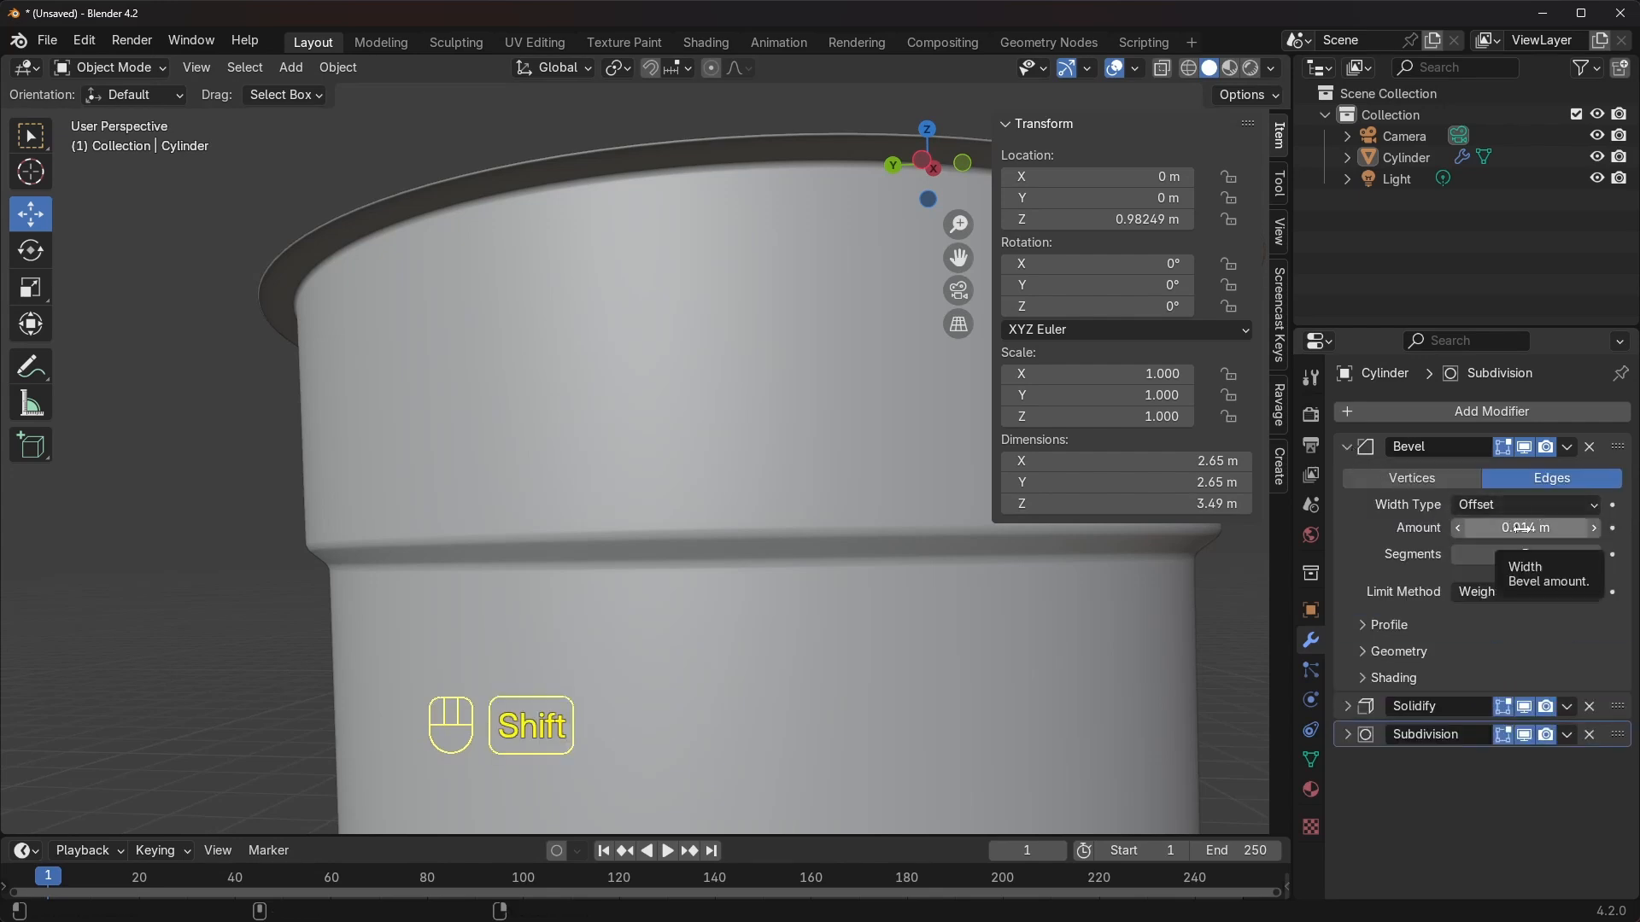
shift+drag(1522, 528, 1405, 540)
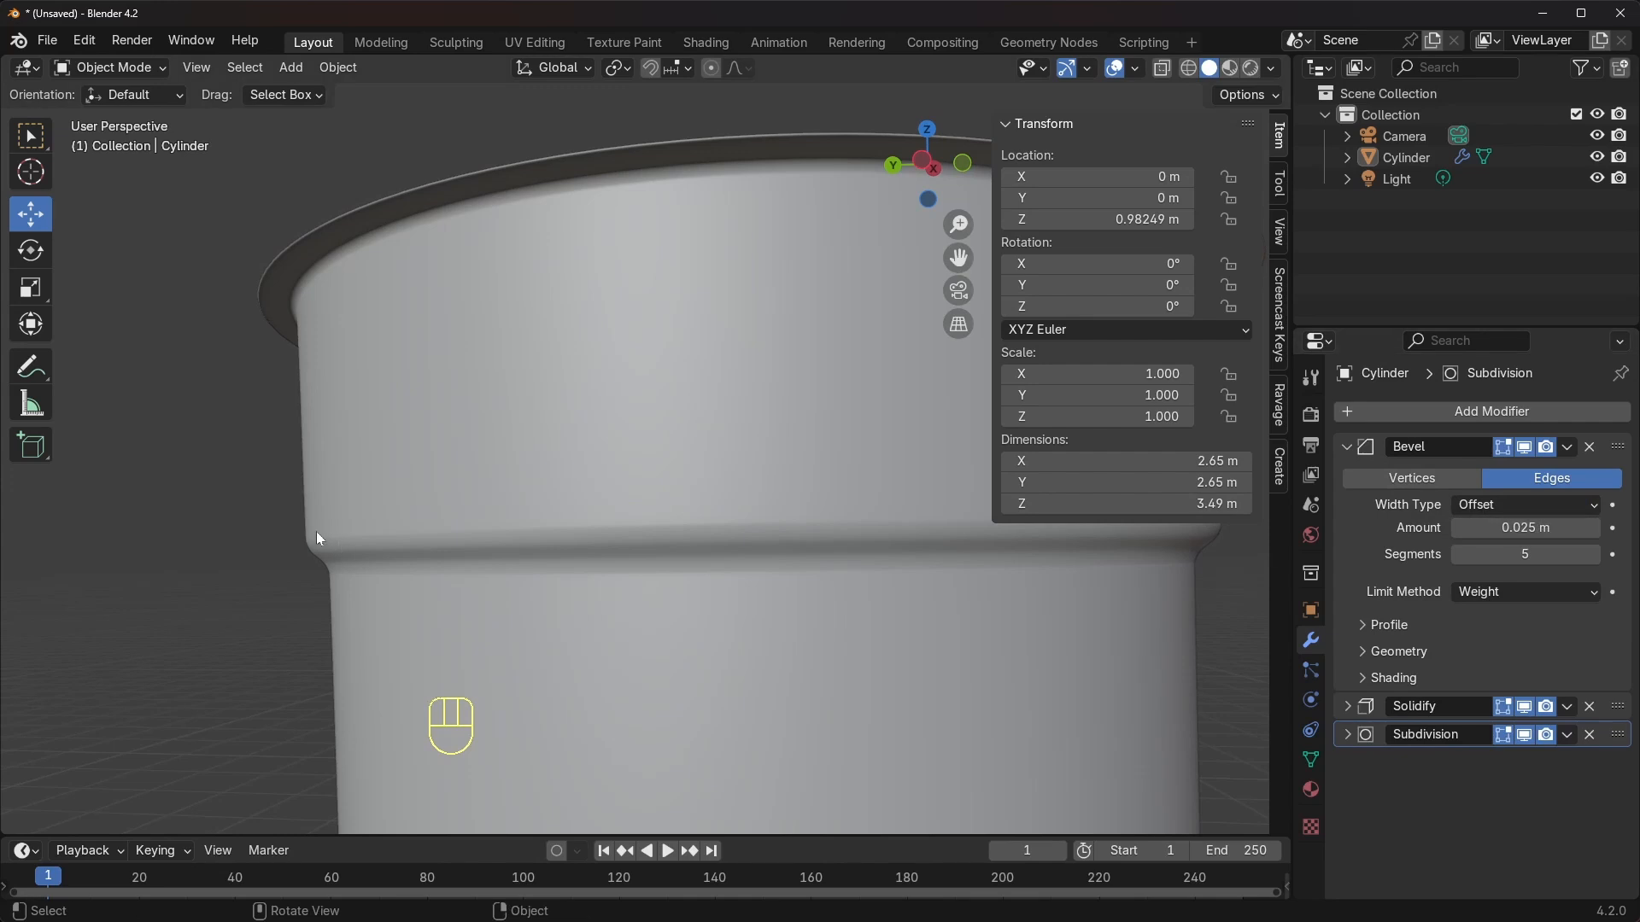
scroll(326, 563, down, 3)
middle_drag(519, 571, 540, 598)
scroll(614, 581, down, 3)
middle_drag(799, 525, 836, 581)
shift+middle_drag(836, 581, 827, 562)
scroll(812, 538, up, 4)
middle_drag(758, 469, 666, 352)
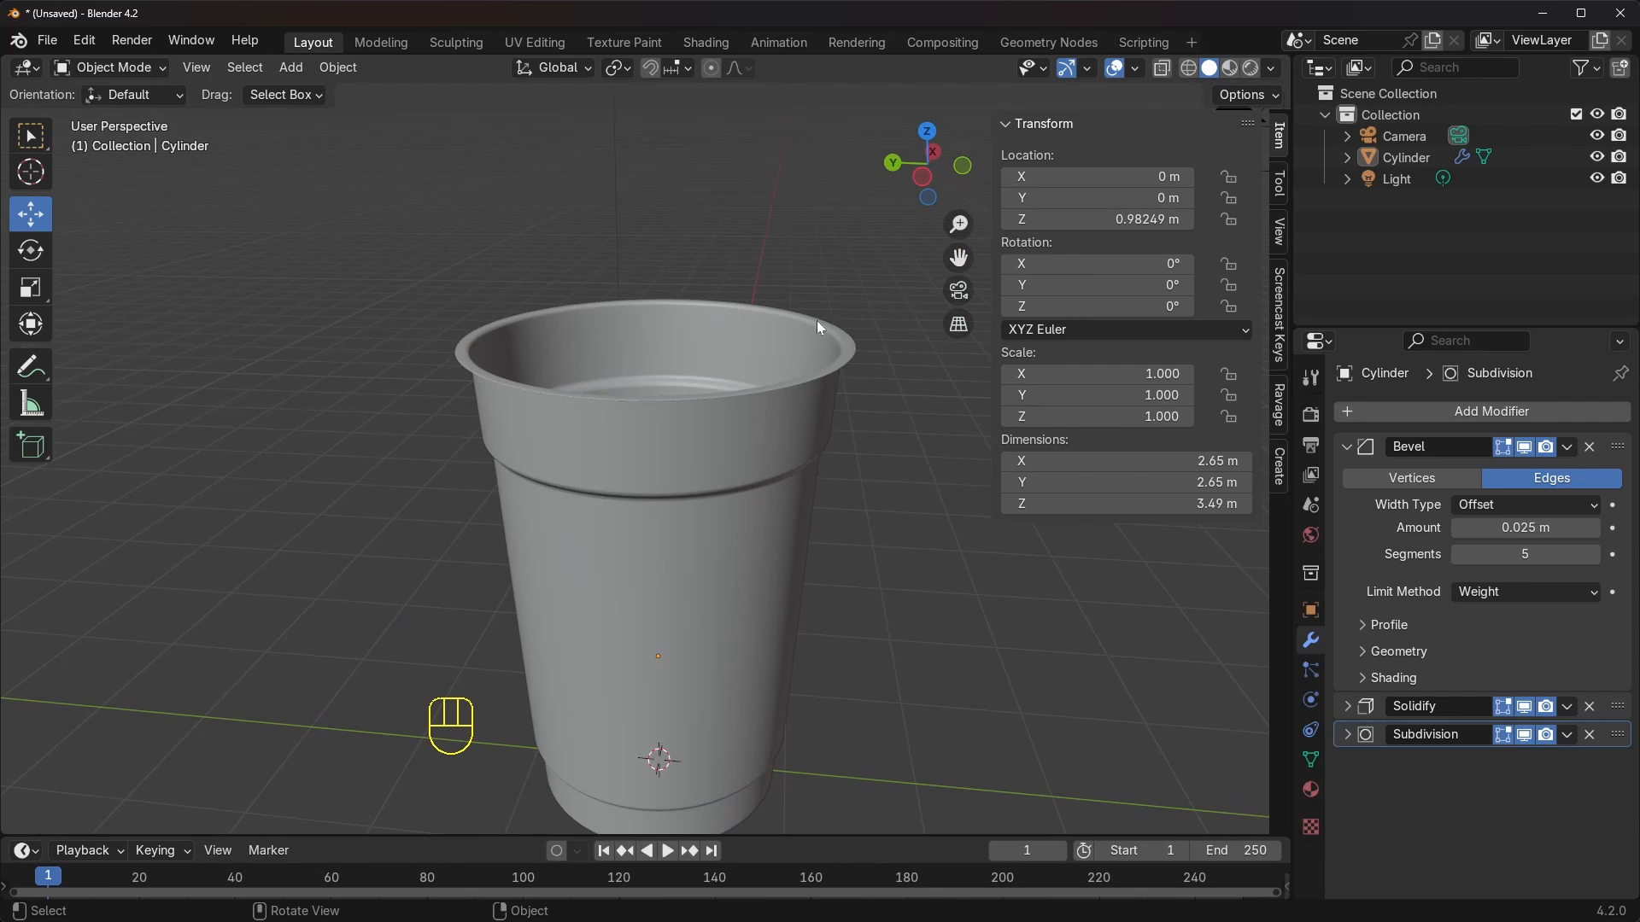
Add a mesh circle with 60 vertices and collapse its creation settings
scroll(586, 205, down, 1)
click(298, 67)
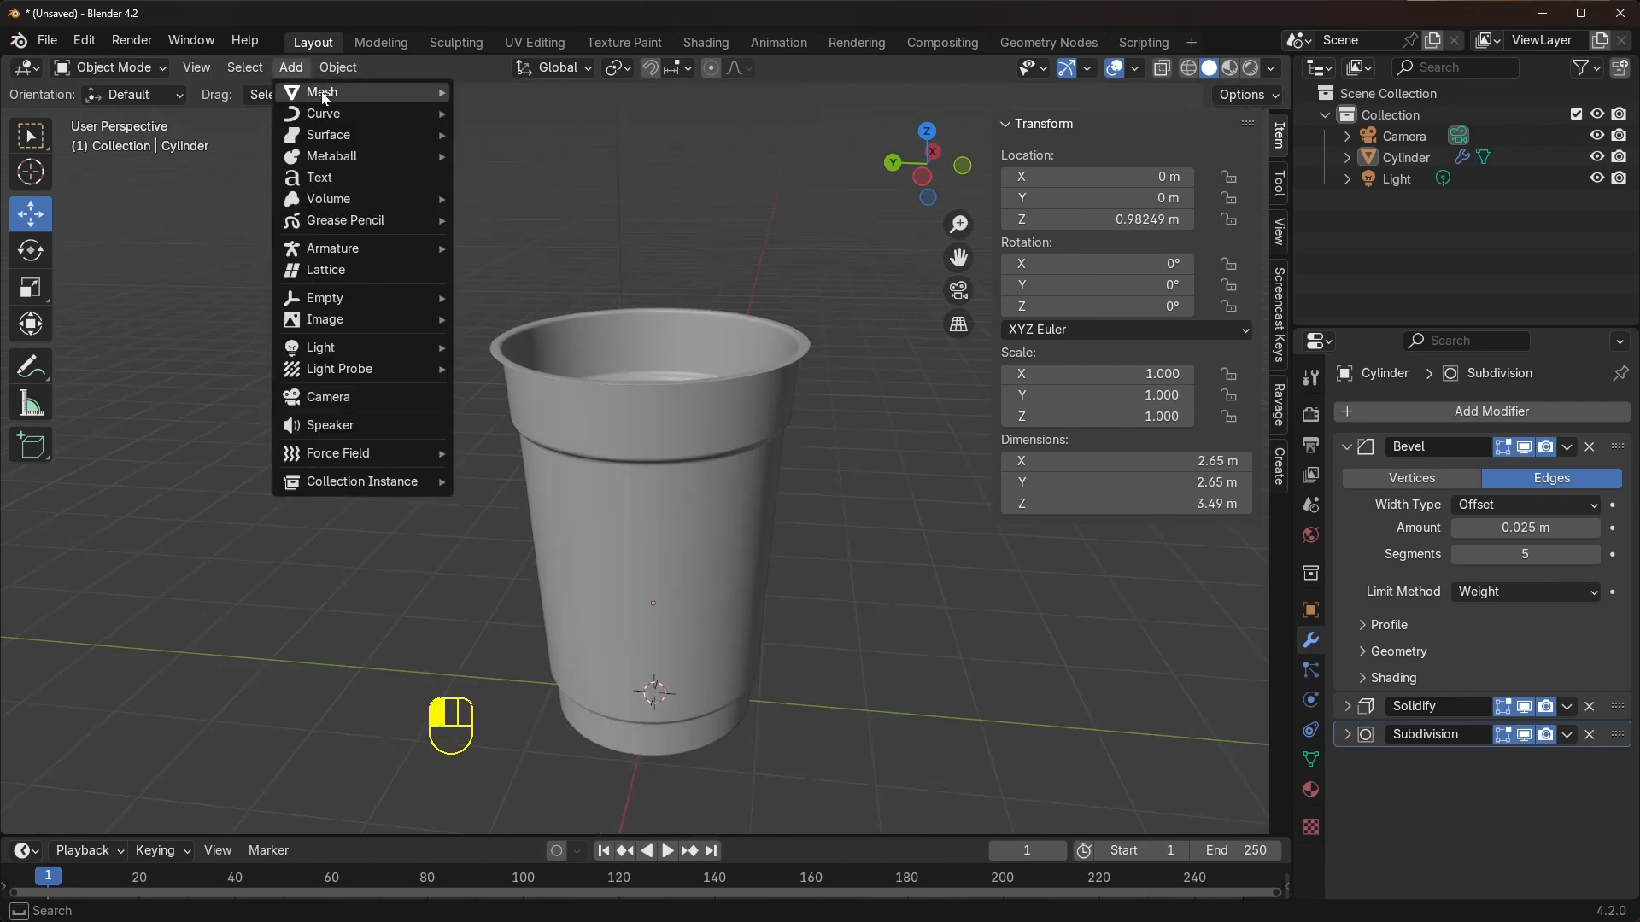
mouse_move(324, 102)
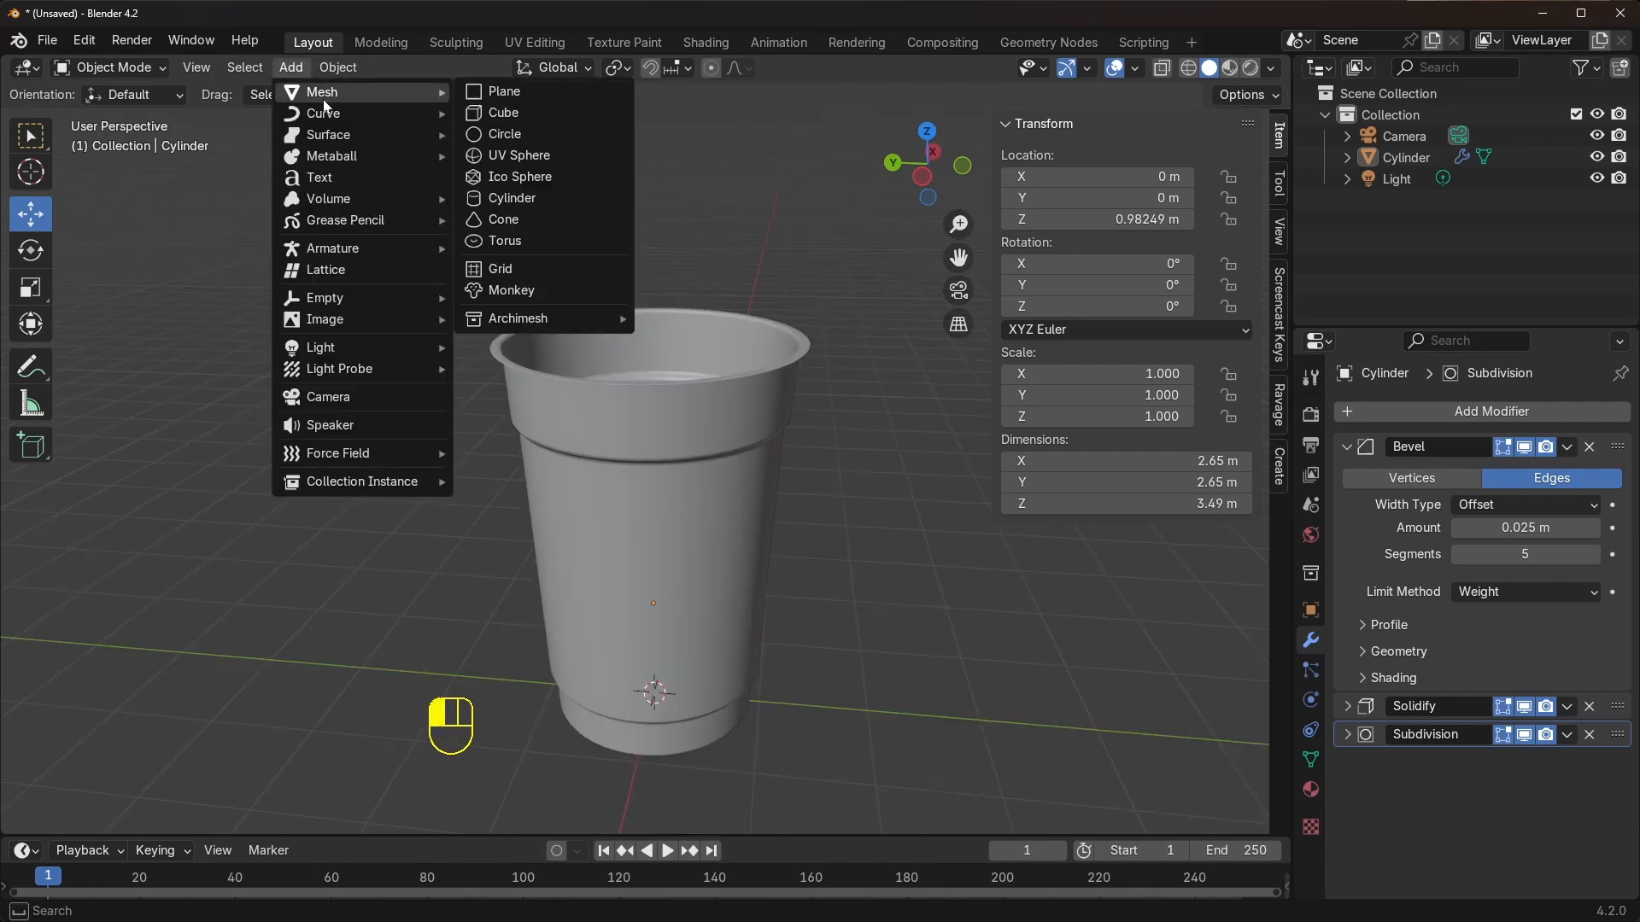
click(501, 134)
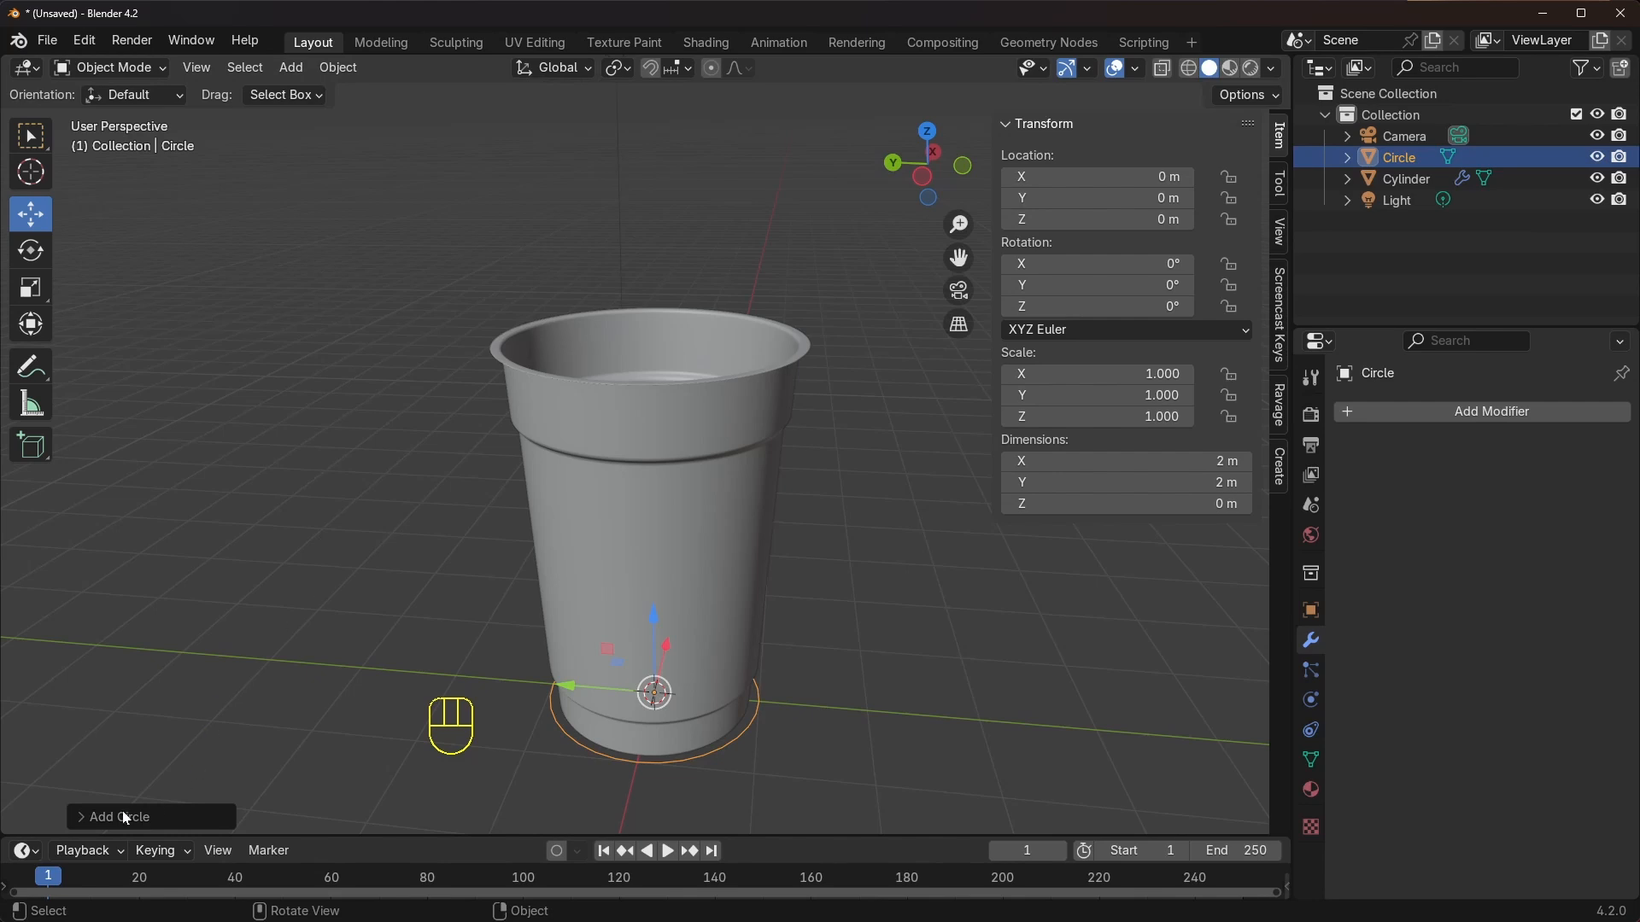
click(92, 822)
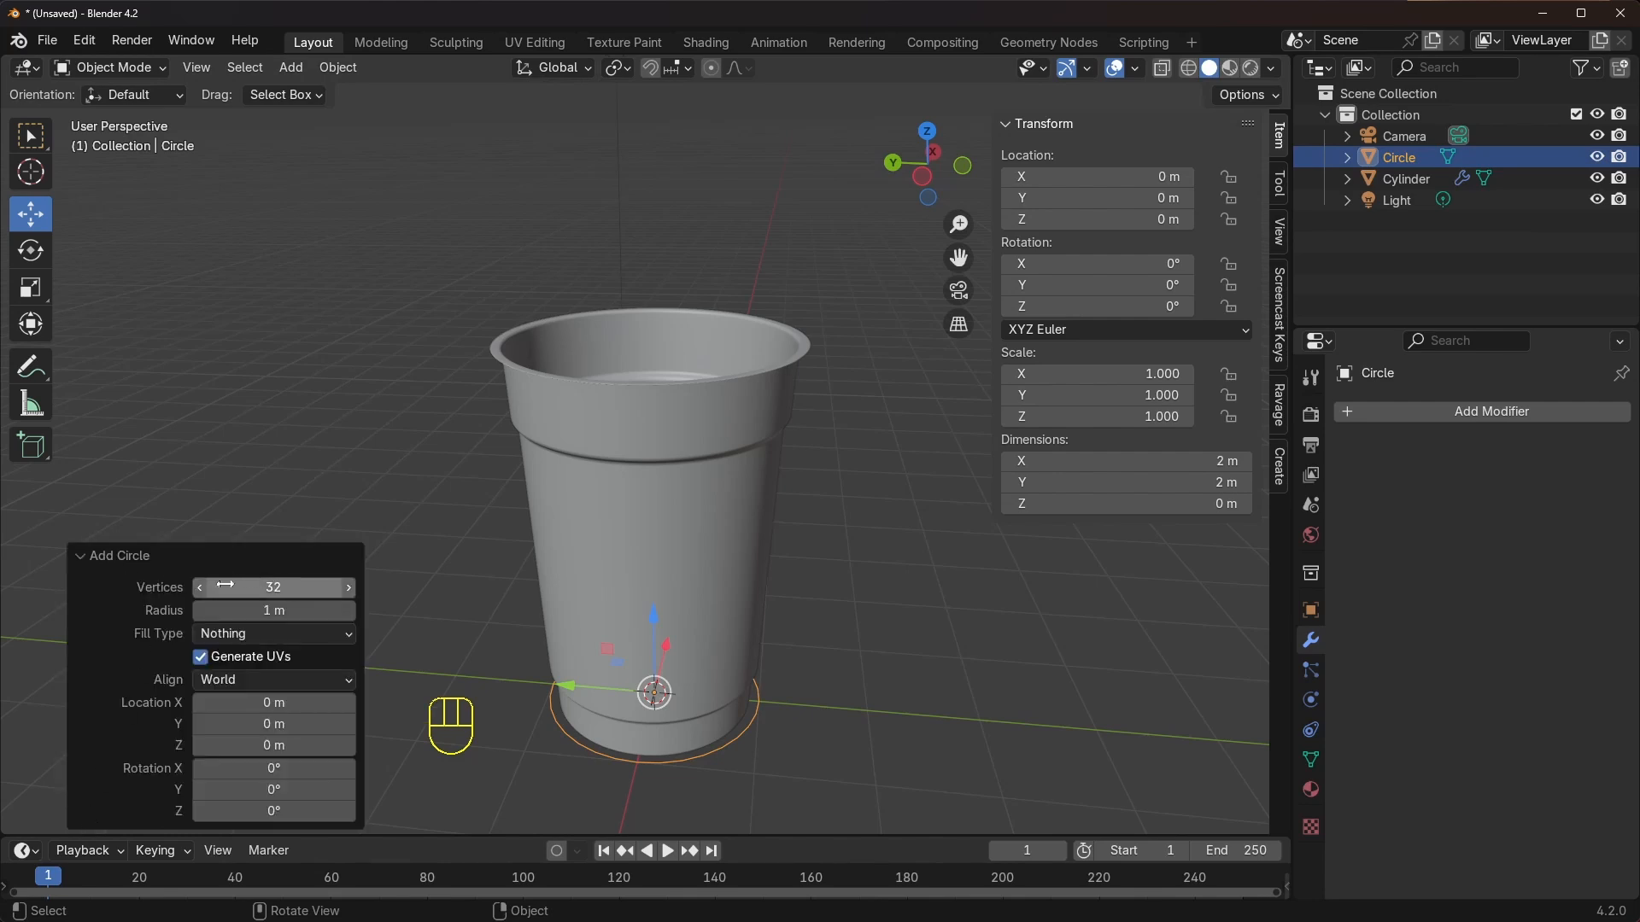
click(256, 588)
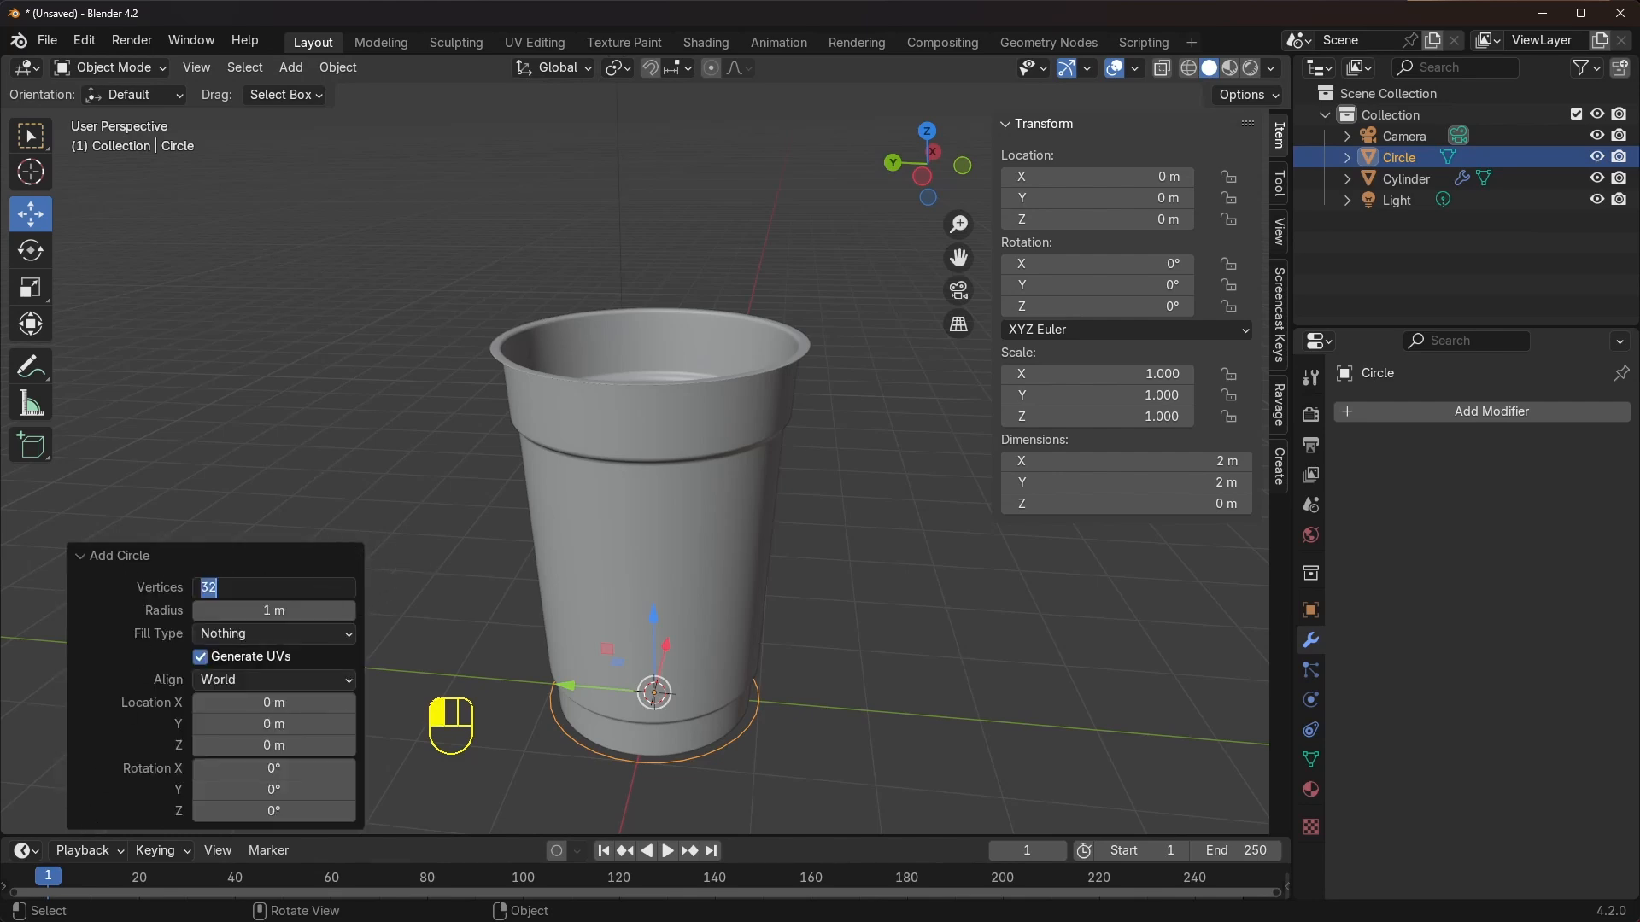
key(Return)
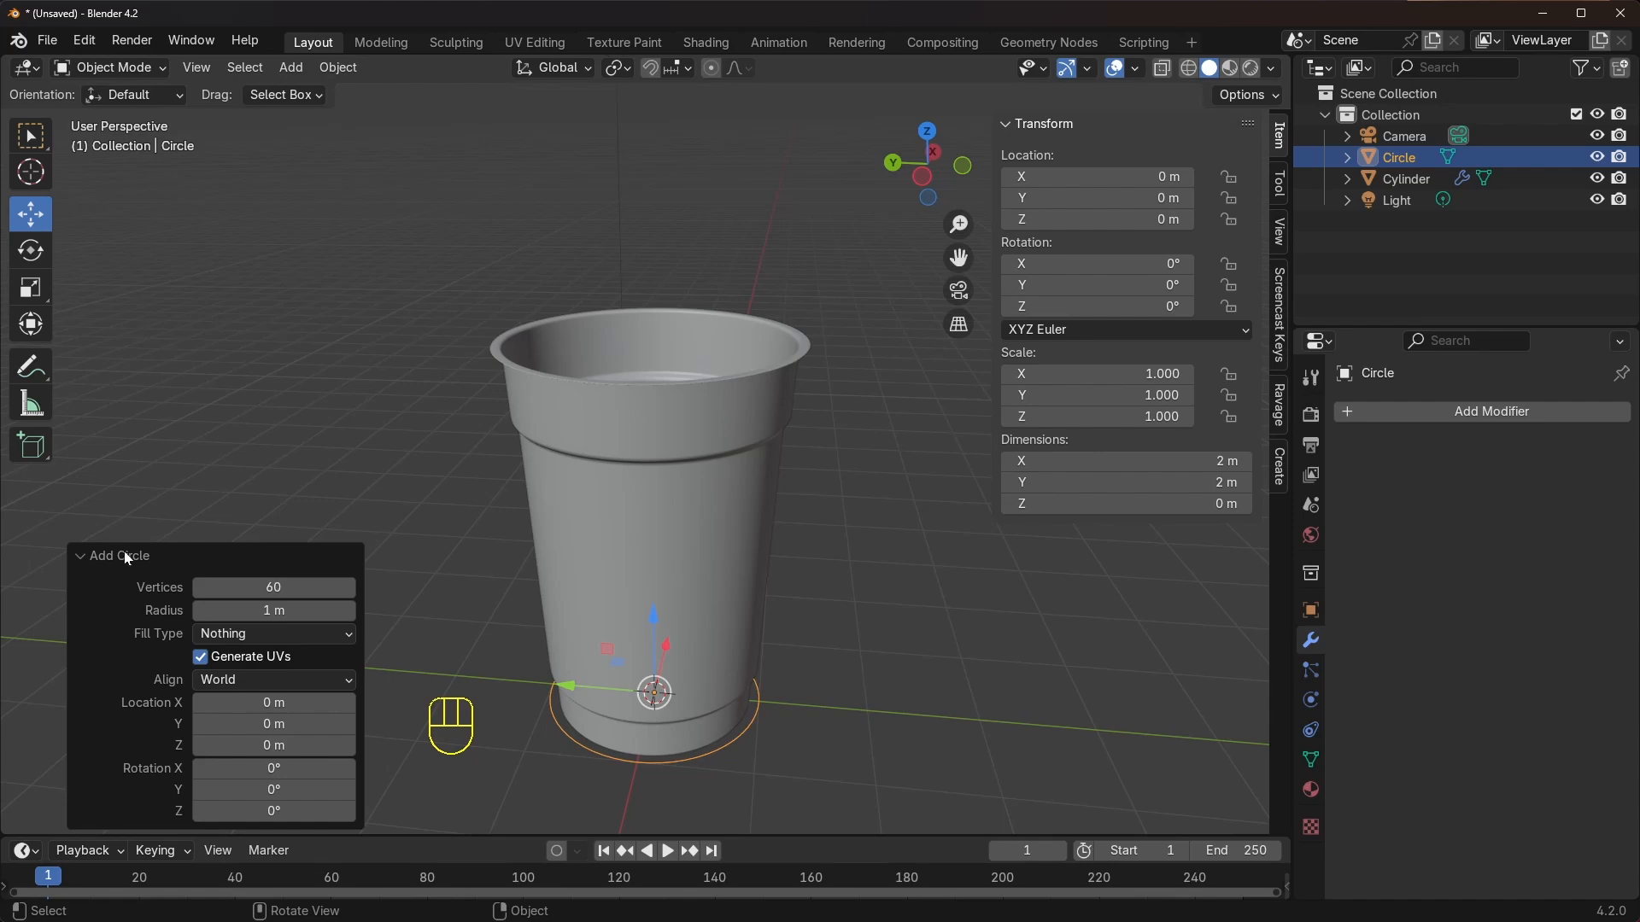
click(86, 559)
Raise the circle to about 3.49 m on Z at the cup's rim and scale its vertices out to the lip's edge in Edit Mode
drag(643, 662, 652, 285)
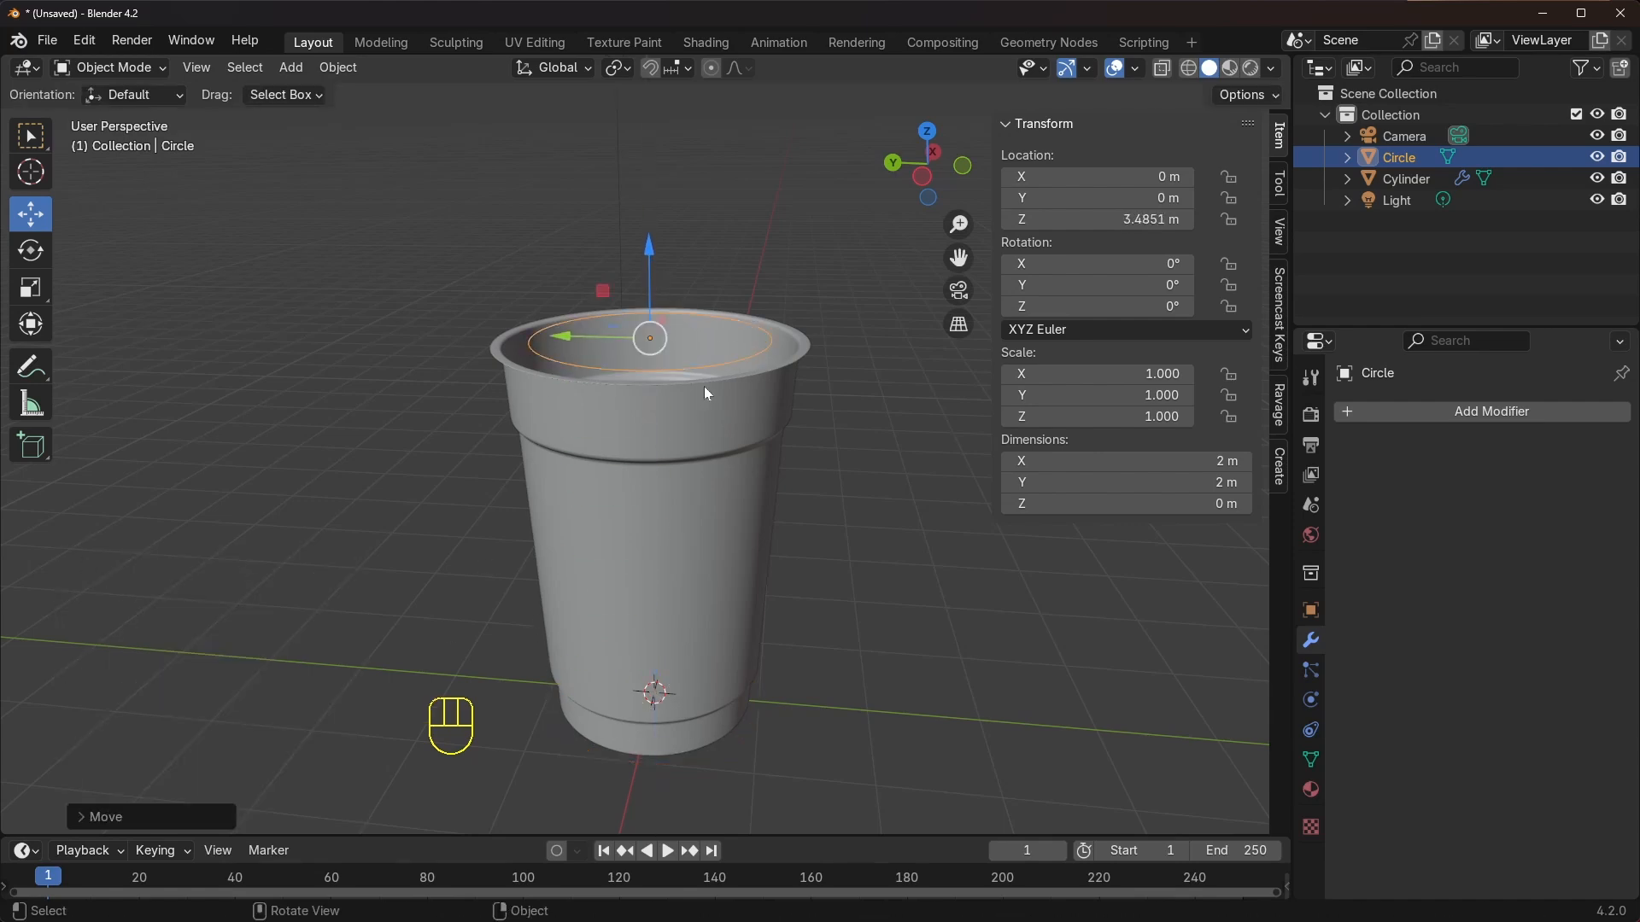
middle_drag(705, 393, 712, 282)
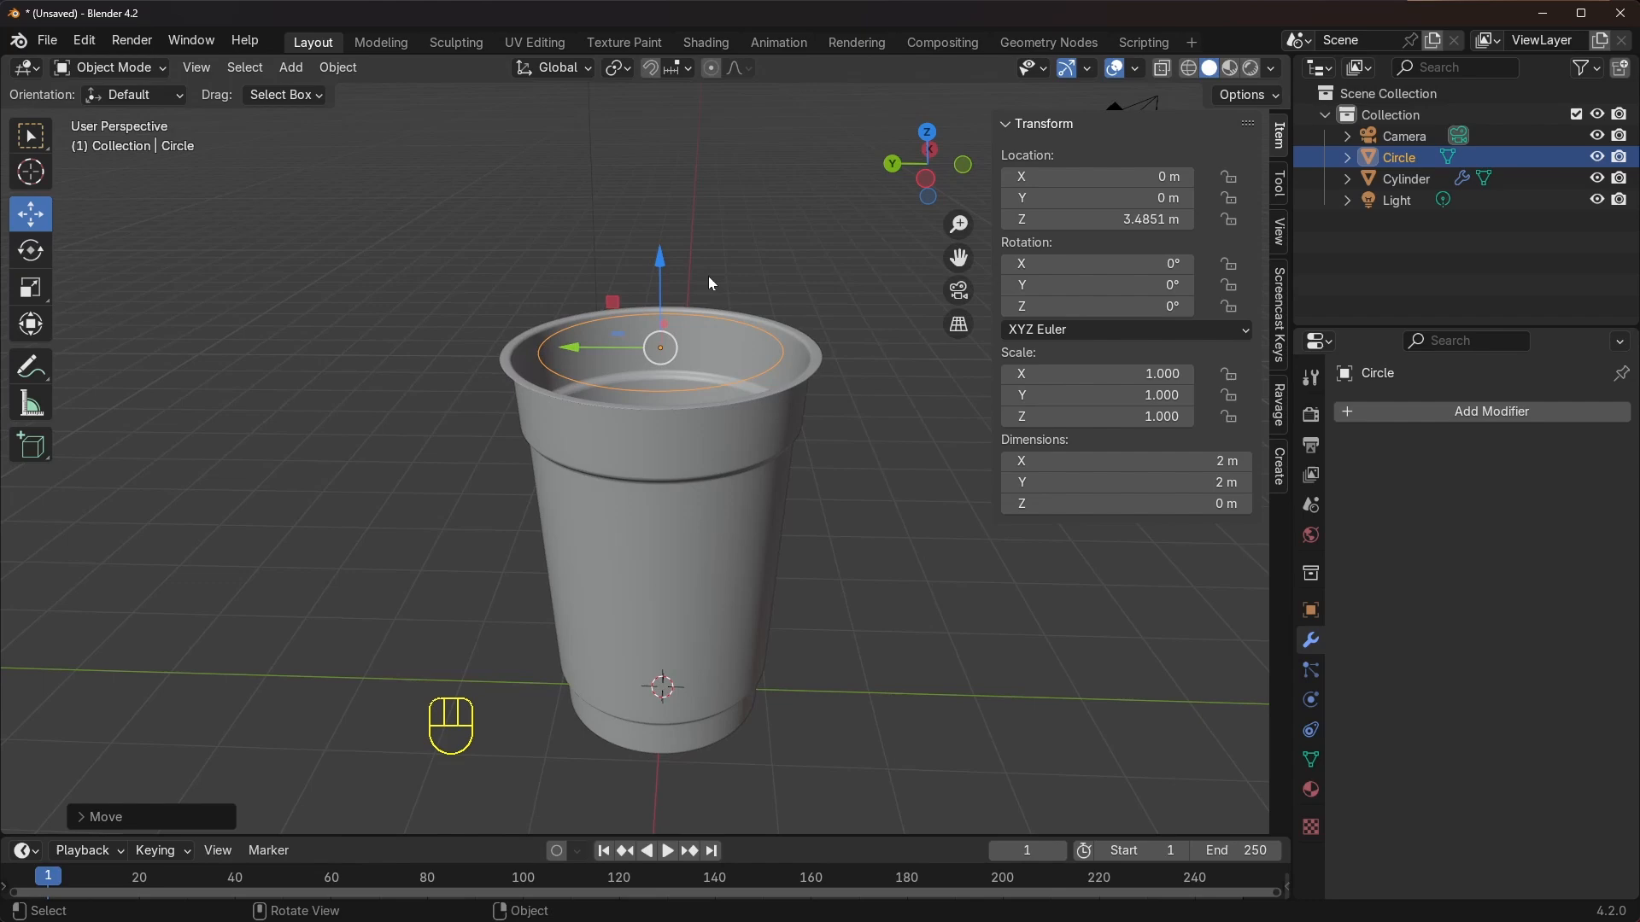
click(134, 75)
click(137, 110)
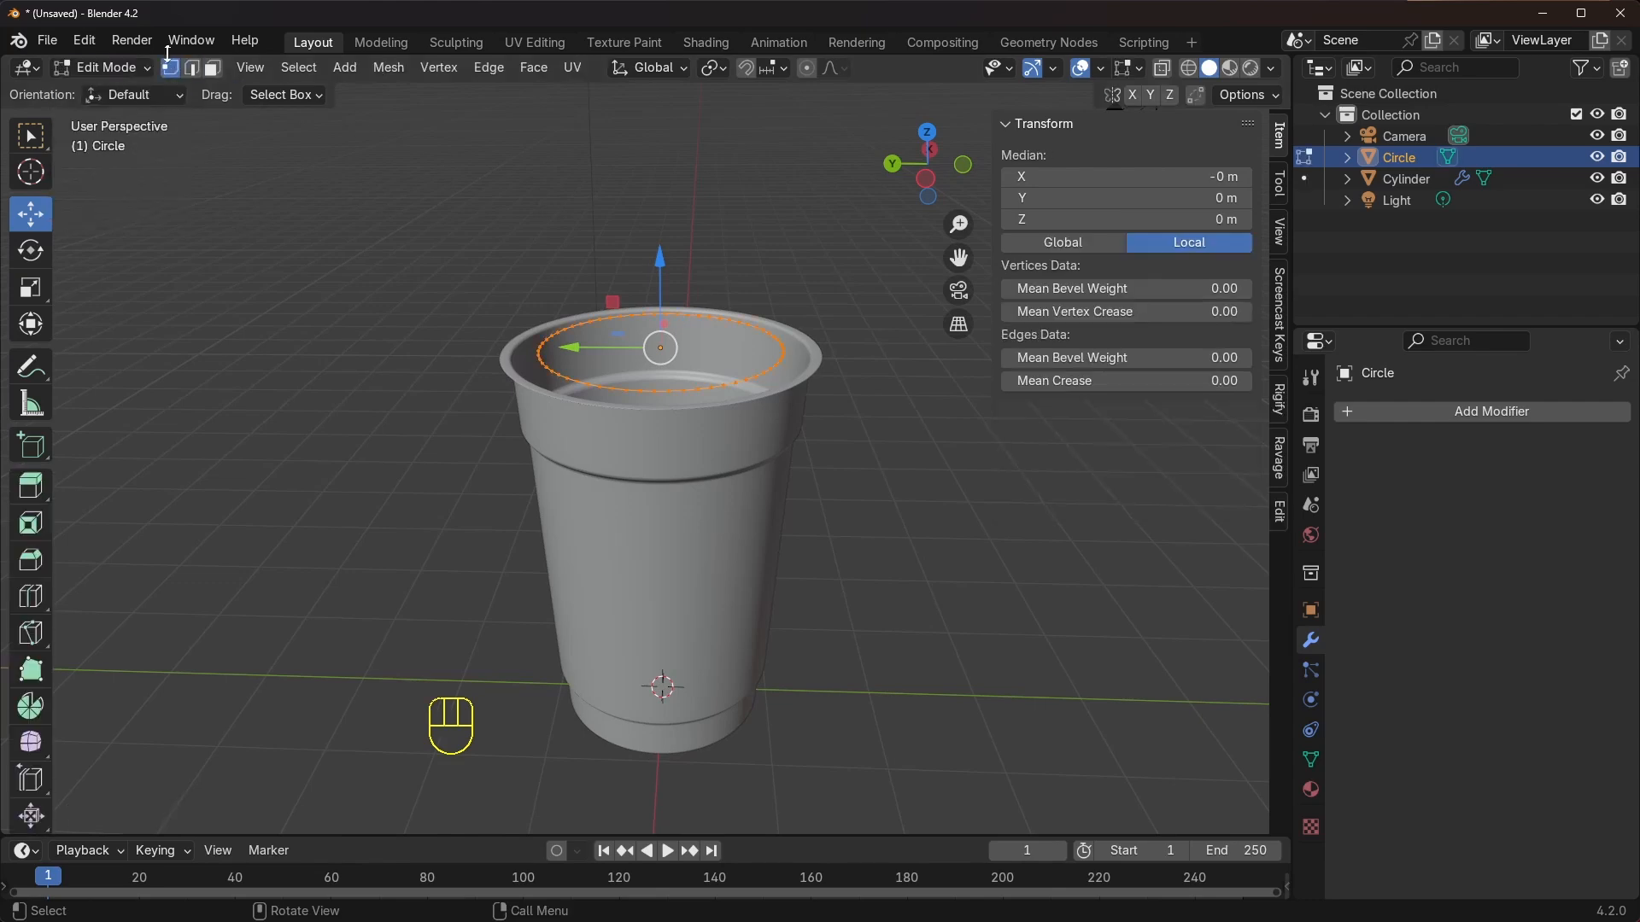
scroll(657, 350, up, 2)
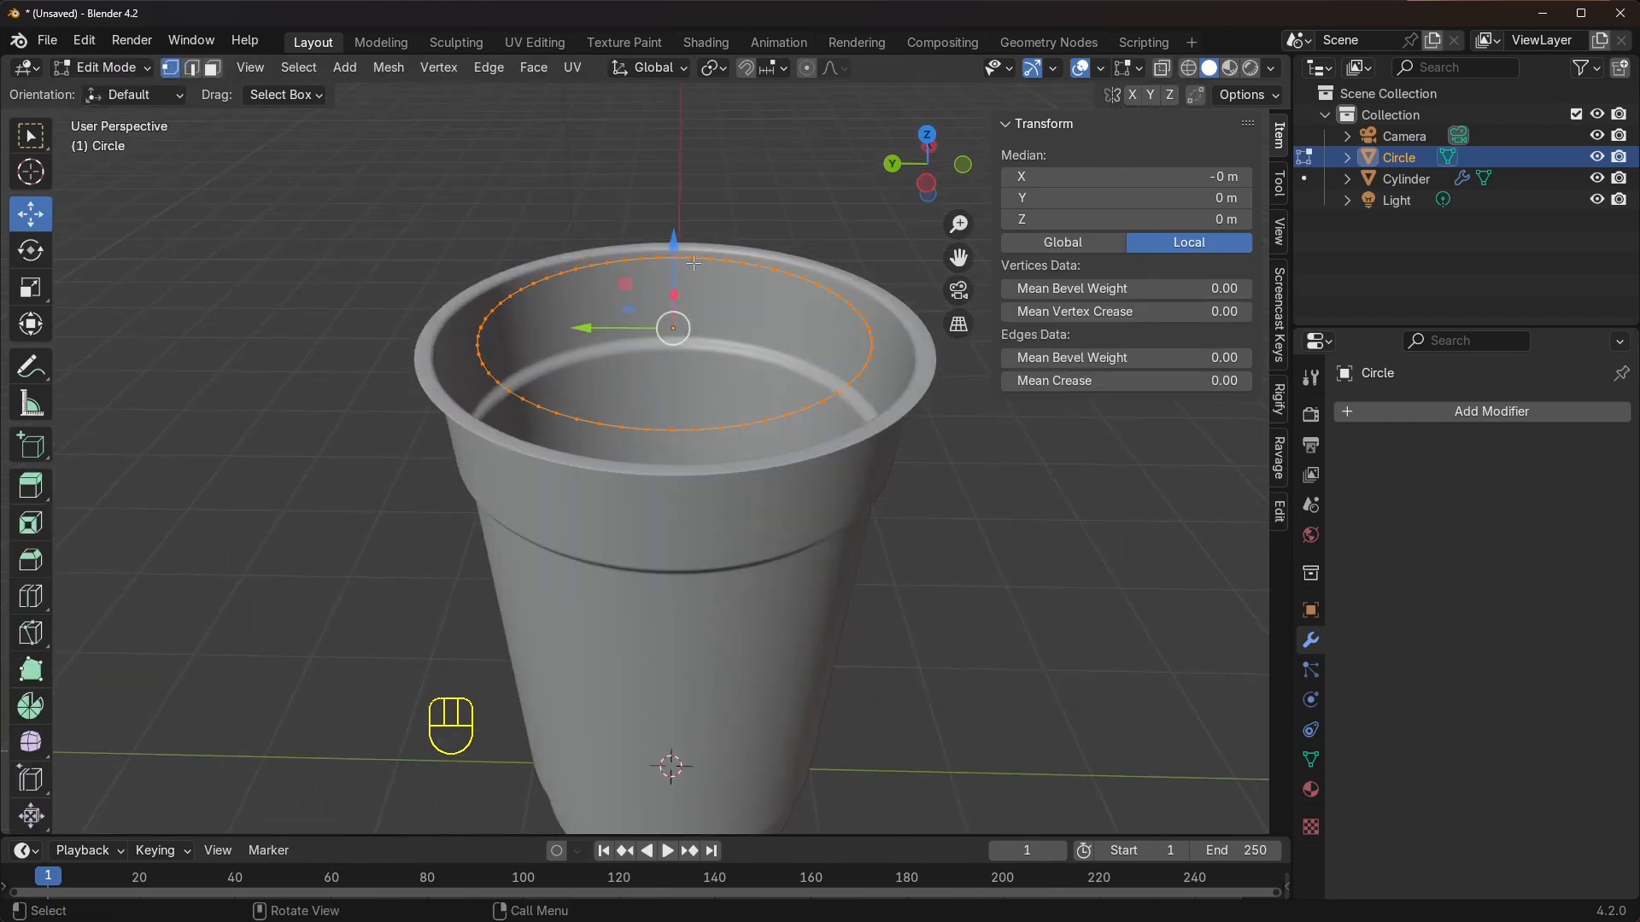
scroll(718, 346, up, 1)
middle_drag(720, 345, 708, 307)
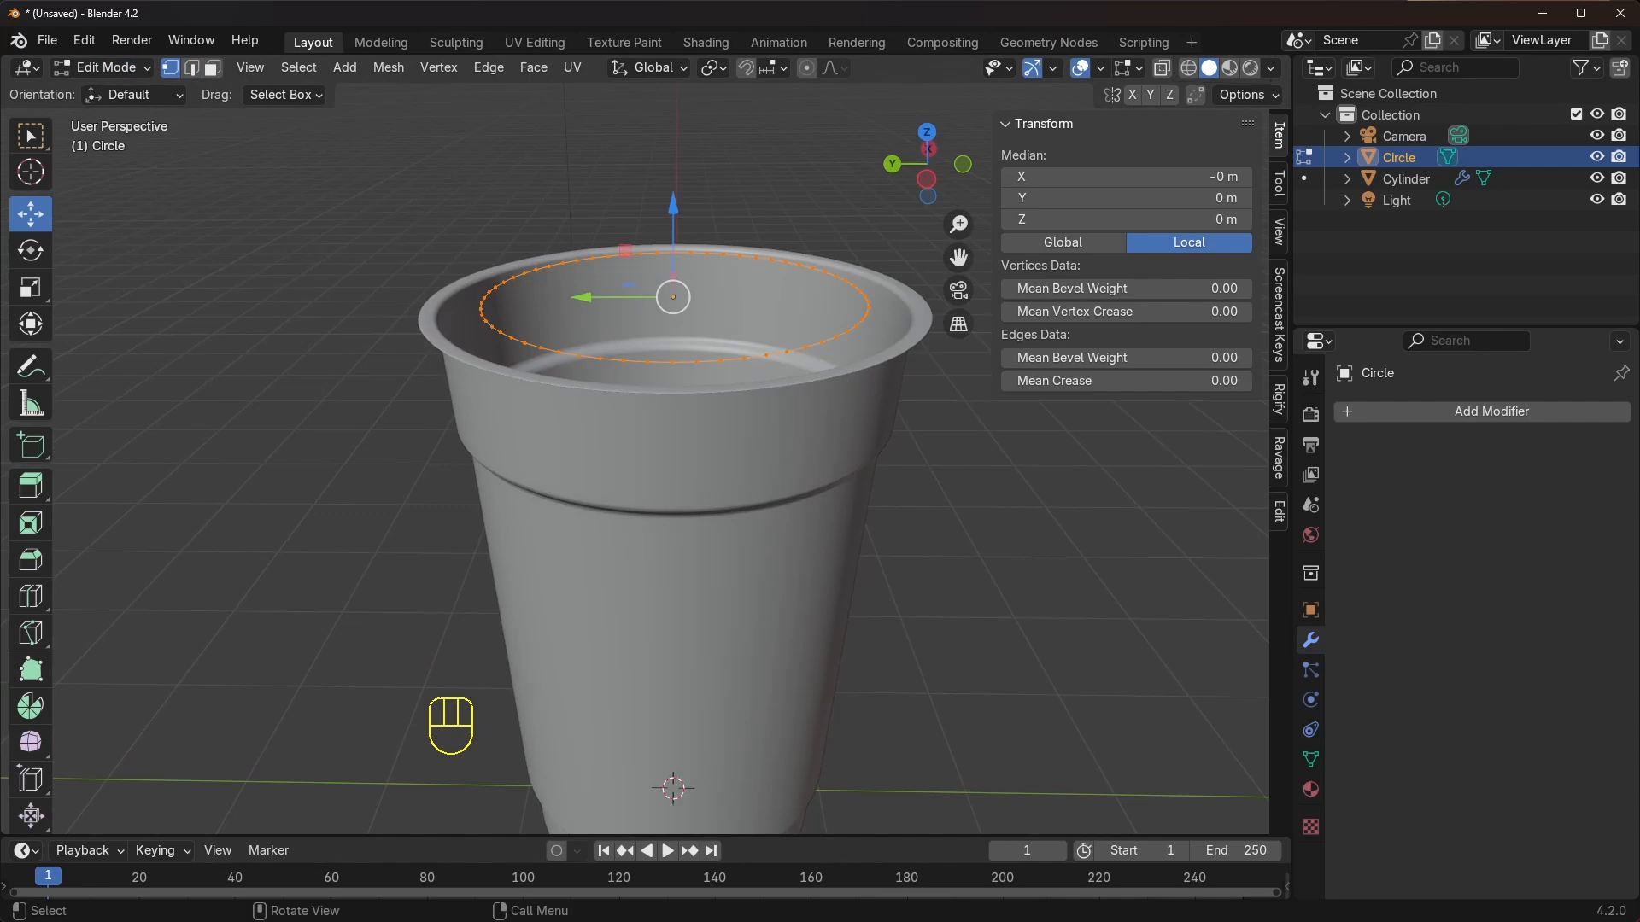
key(s)
click(927, 448)
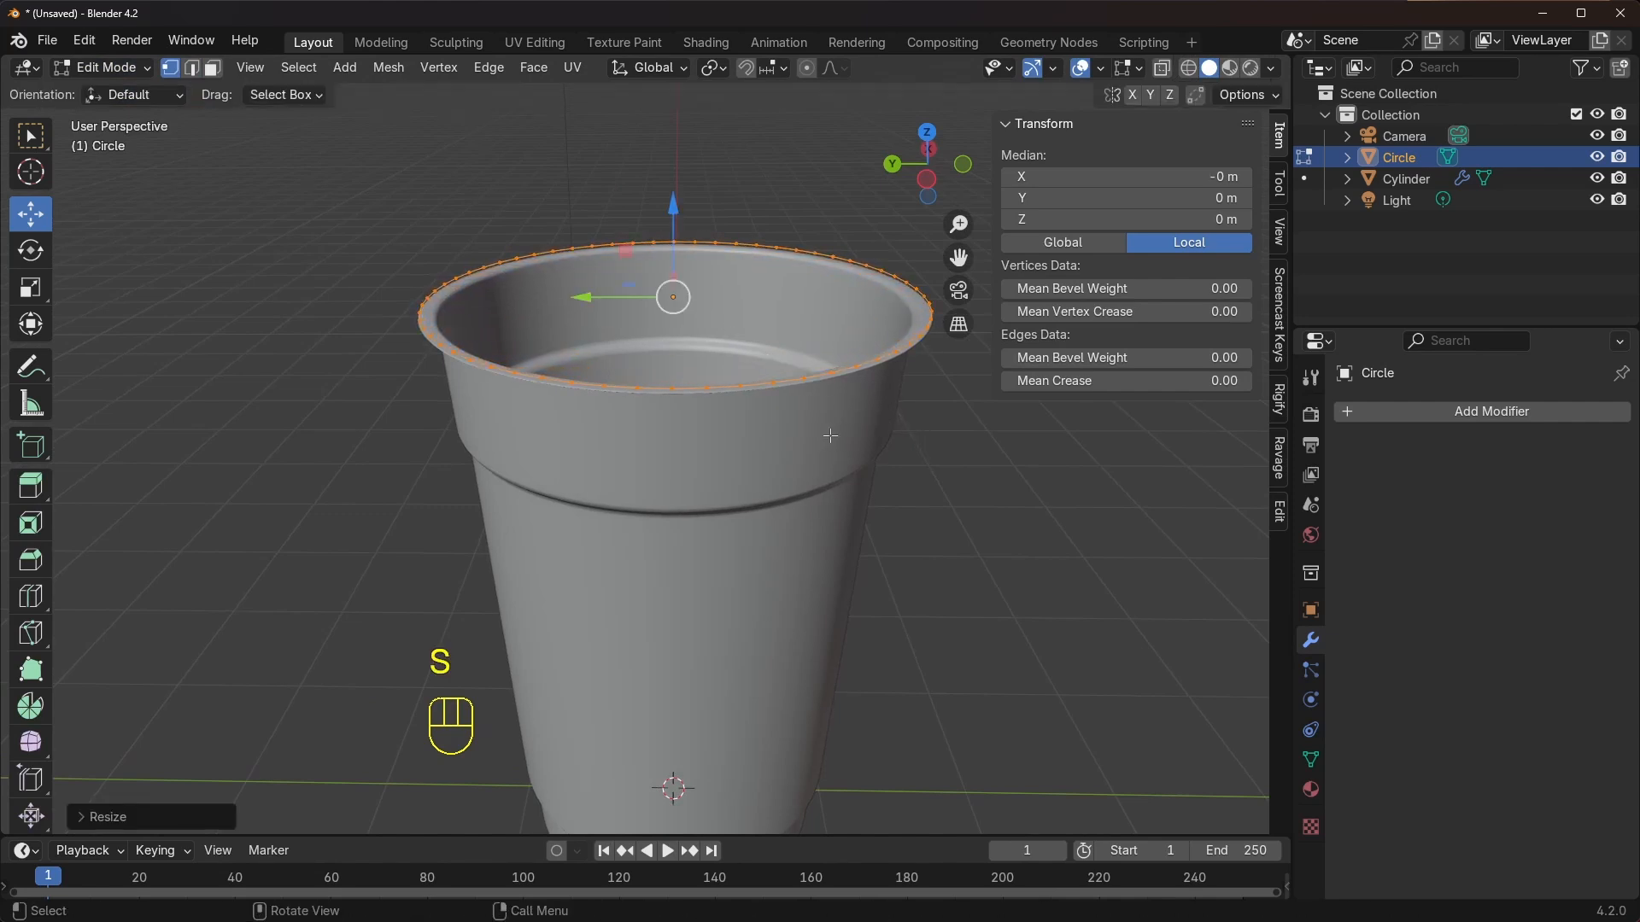
middle_drag(833, 408, 873, 395)
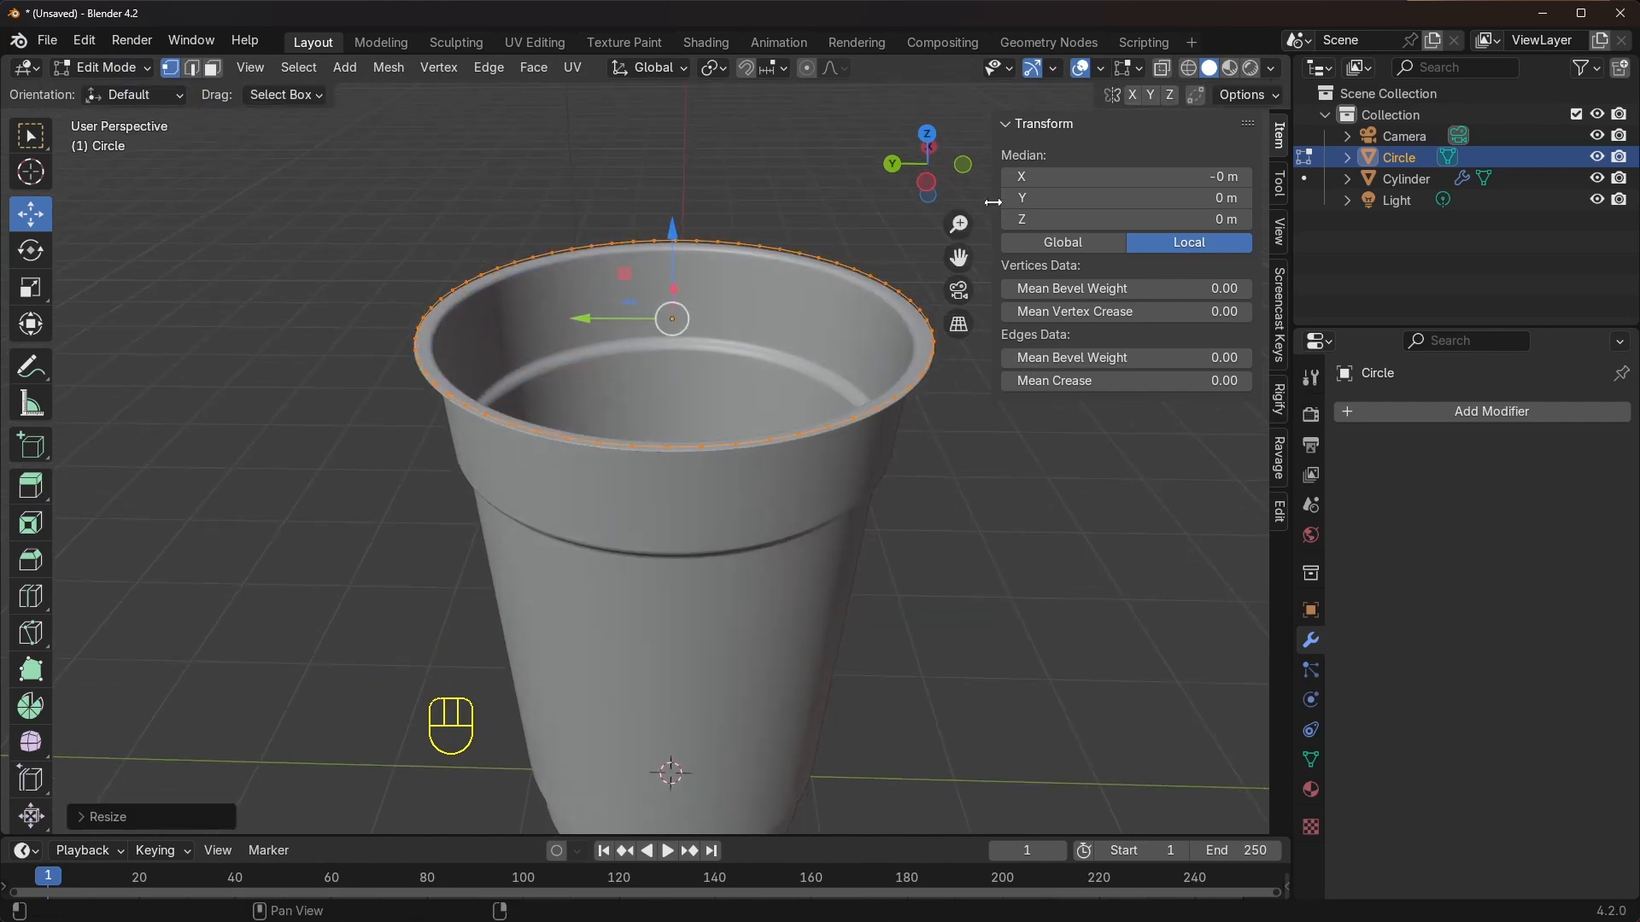
Hide the transform sidebar and, in top view, scale the circle by about 1.01 so it sits just outside the cup's lip
drag(993, 203, 1512, 252)
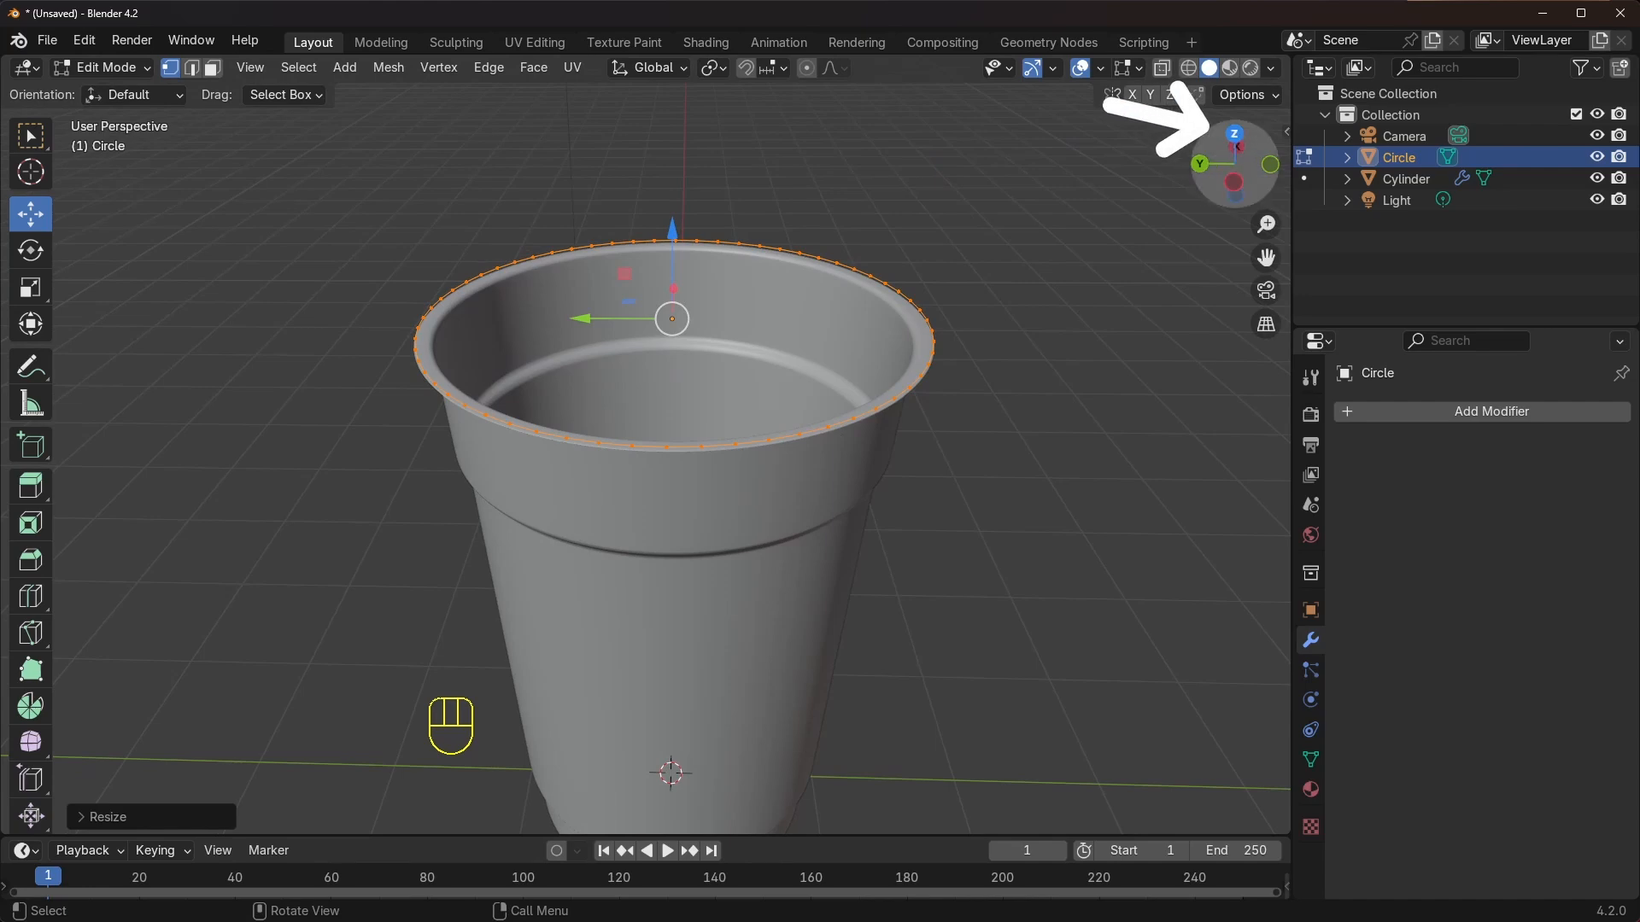
drag(1266, 134, 1257, 139)
click(1235, 135)
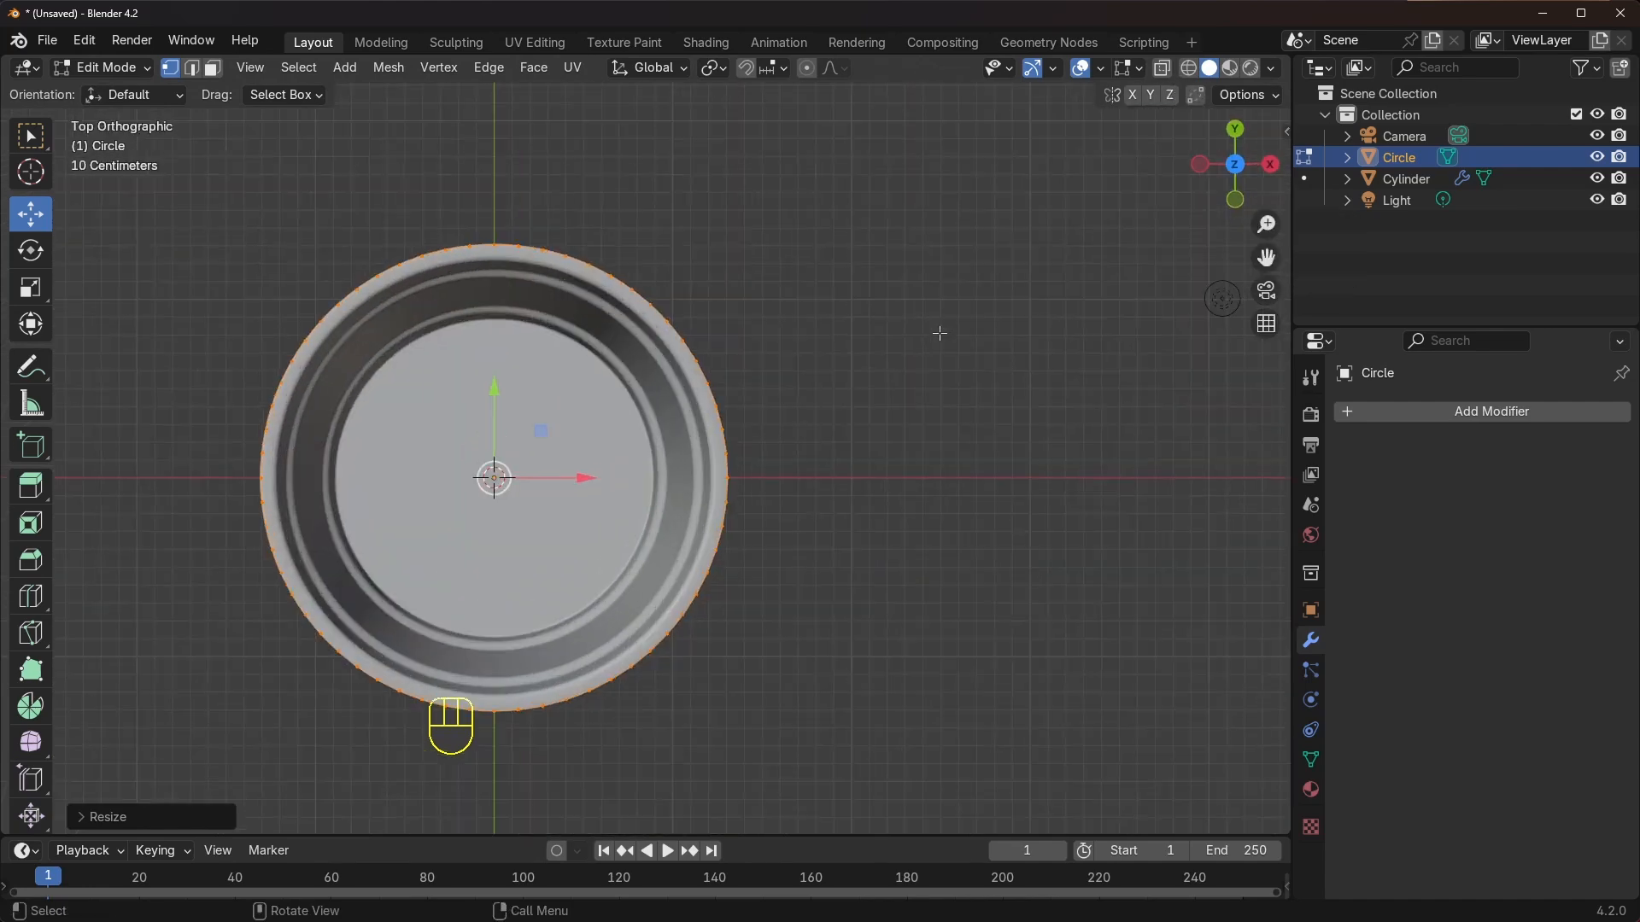
scroll(533, 267, up, 3)
shift+middle_drag(533, 267, 549, 302)
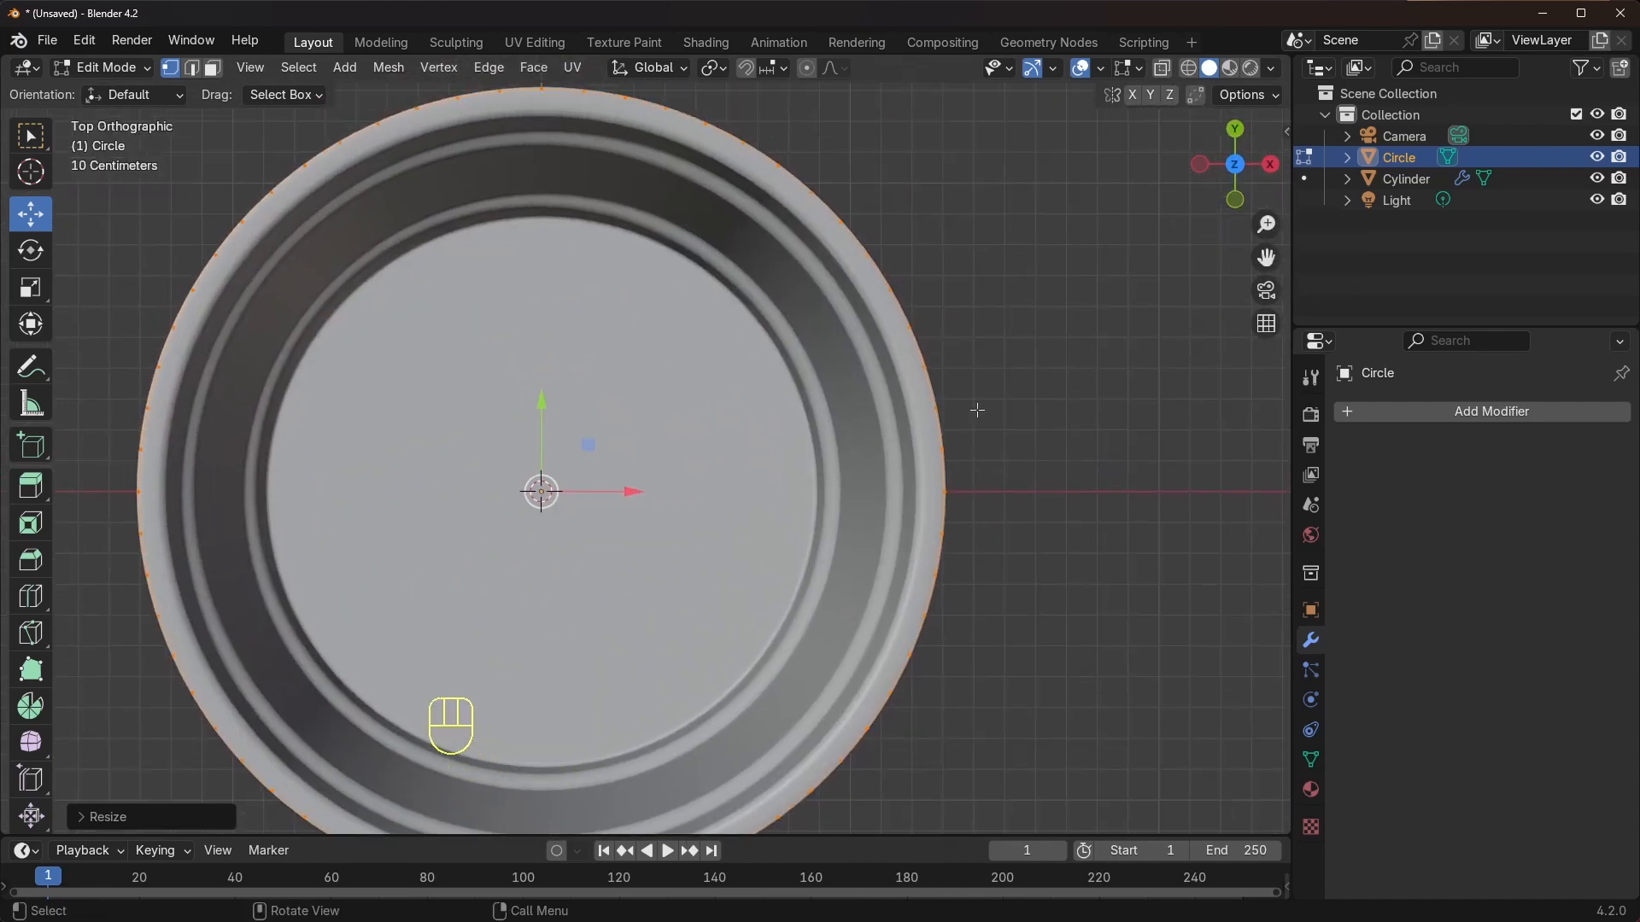
key(s)
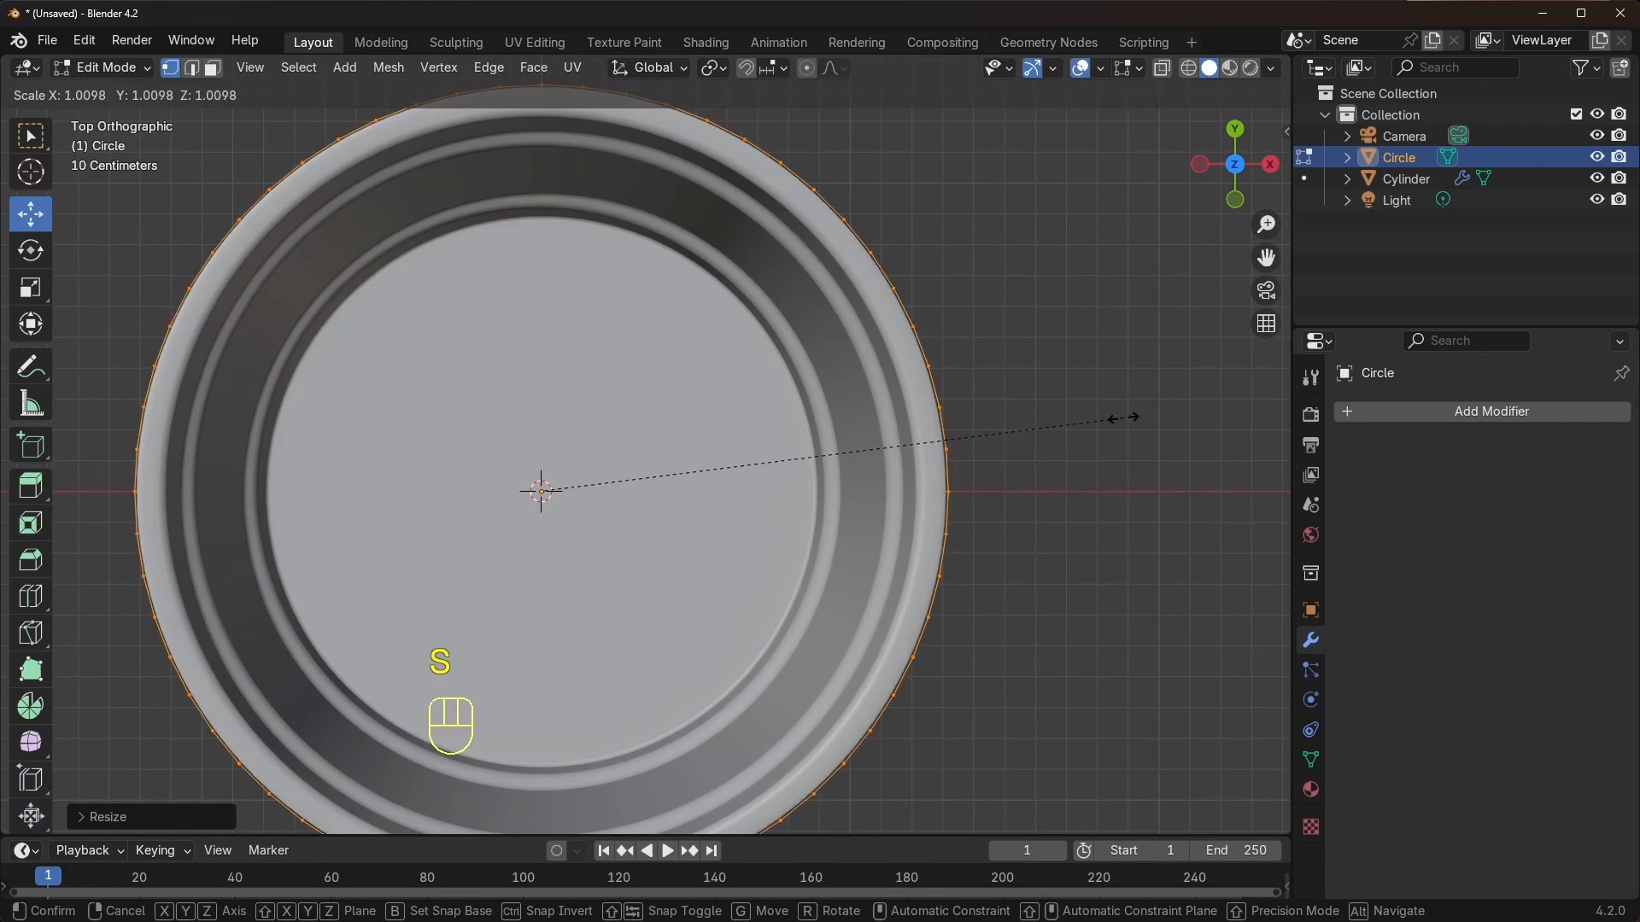
click(1119, 414)
scroll(1067, 449, up, 2)
shift+middle_drag(1092, 436, 705, 313)
scroll(690, 500, up, 2)
scroll(771, 483, down, 6)
shift+middle_drag(706, 313, 797, 403)
scroll(820, 432, down, 2)
scroll(768, 458, up, 2)
middle_drag(923, 461, 933, 452)
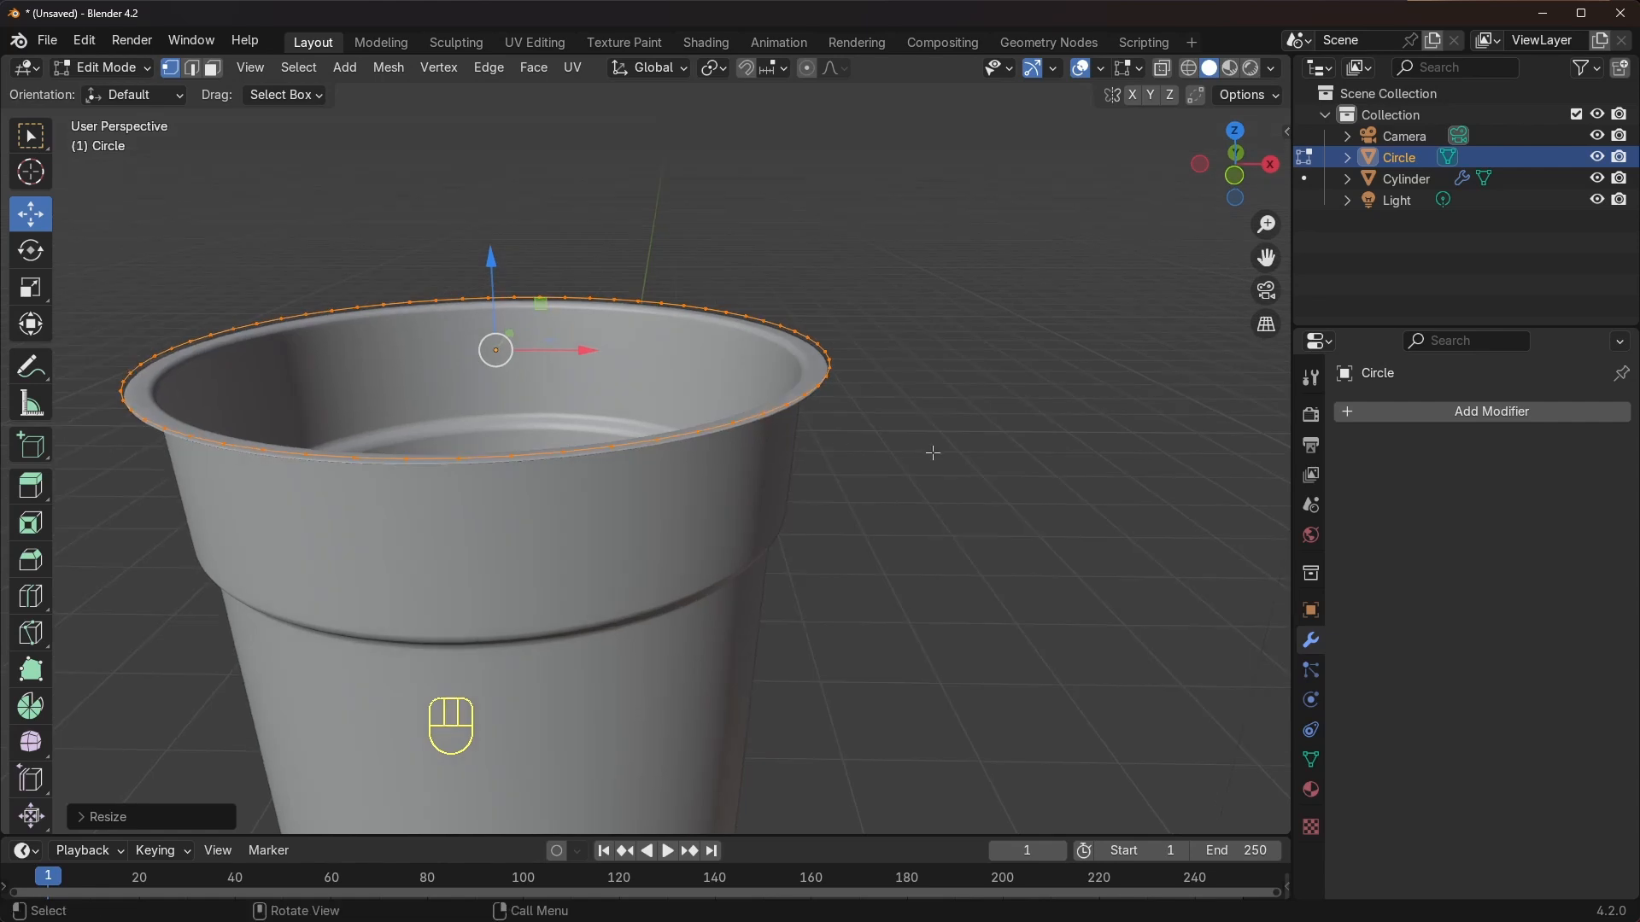
Extrude the circle about 0.075 m down along Z, and move the new lower edge slightly further down to form the lid's side band
key(e)
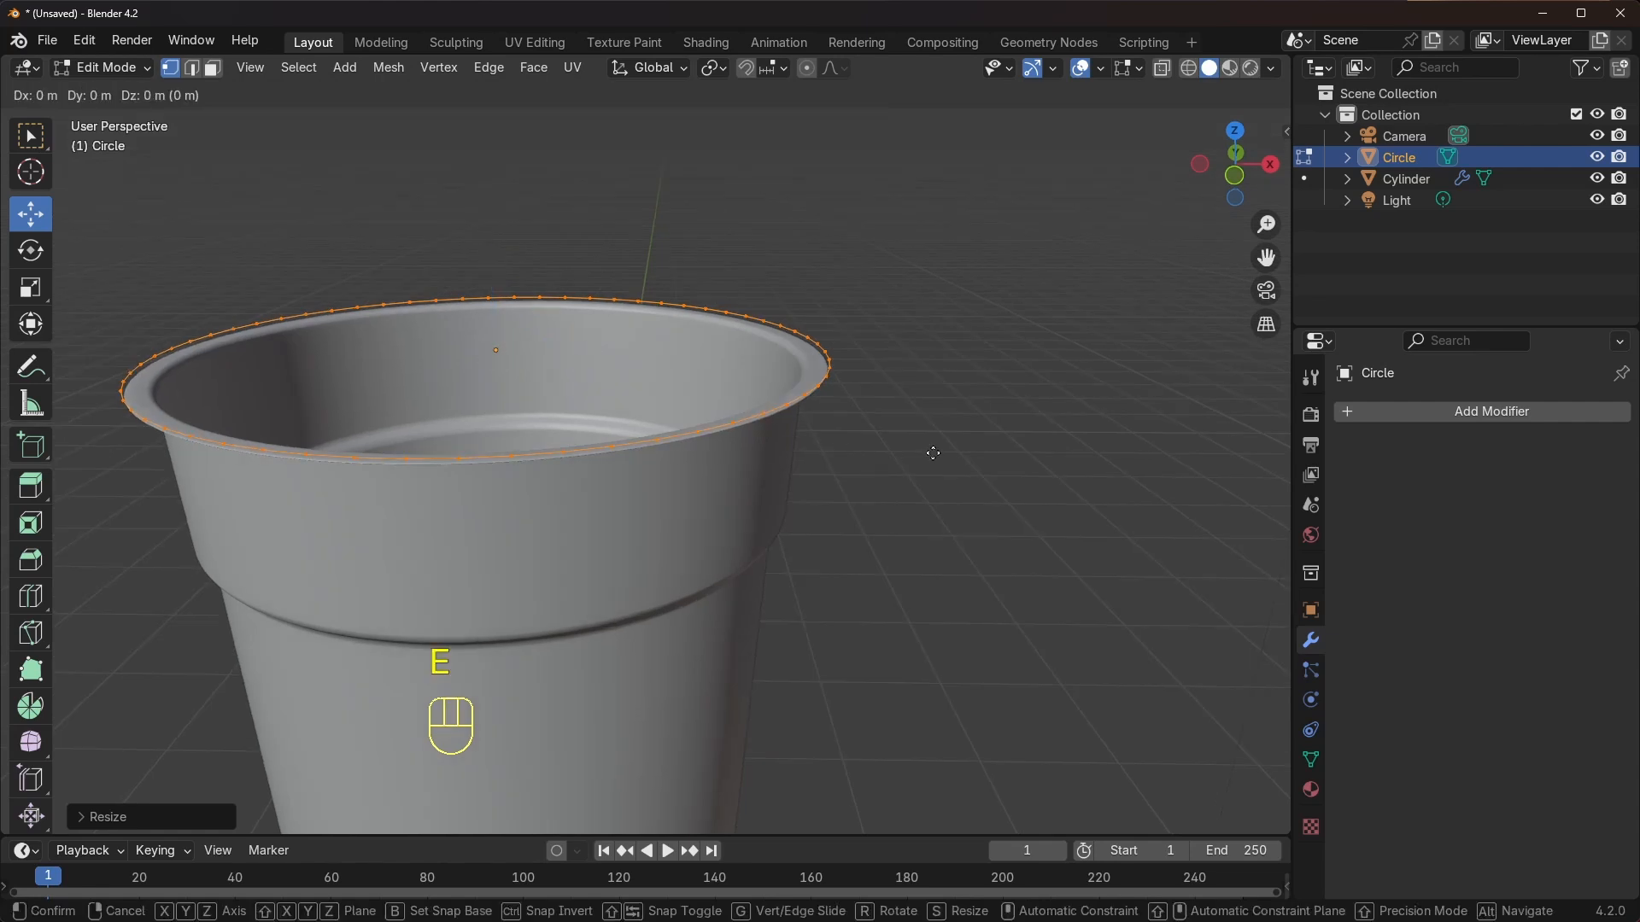
key(z)
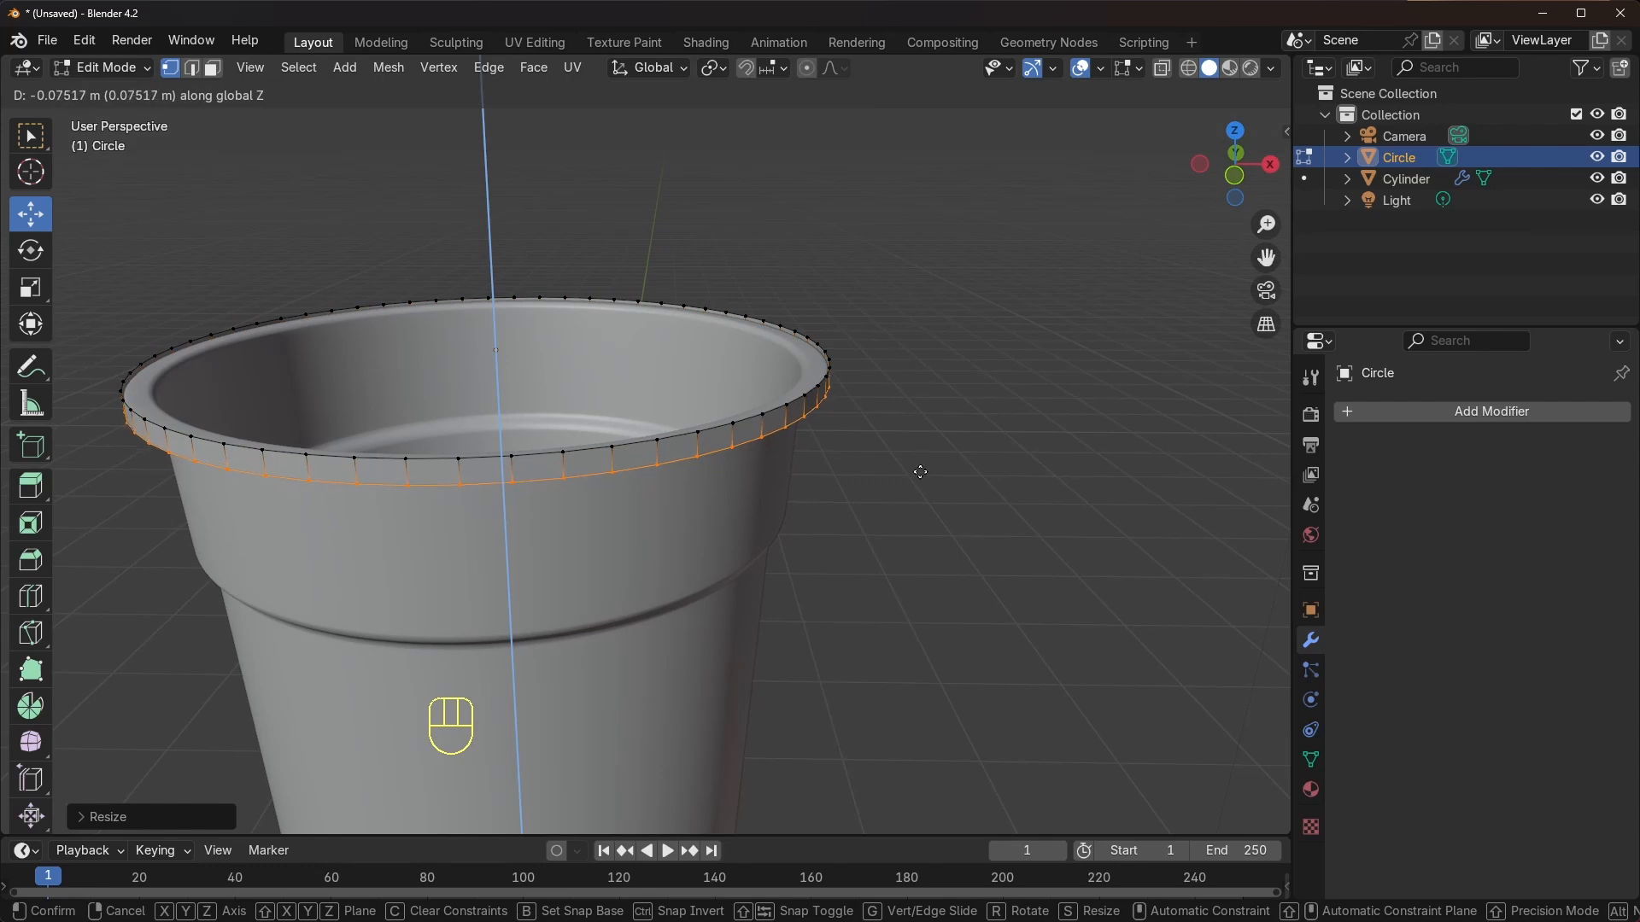
click(920, 472)
scroll(911, 457, up, 2)
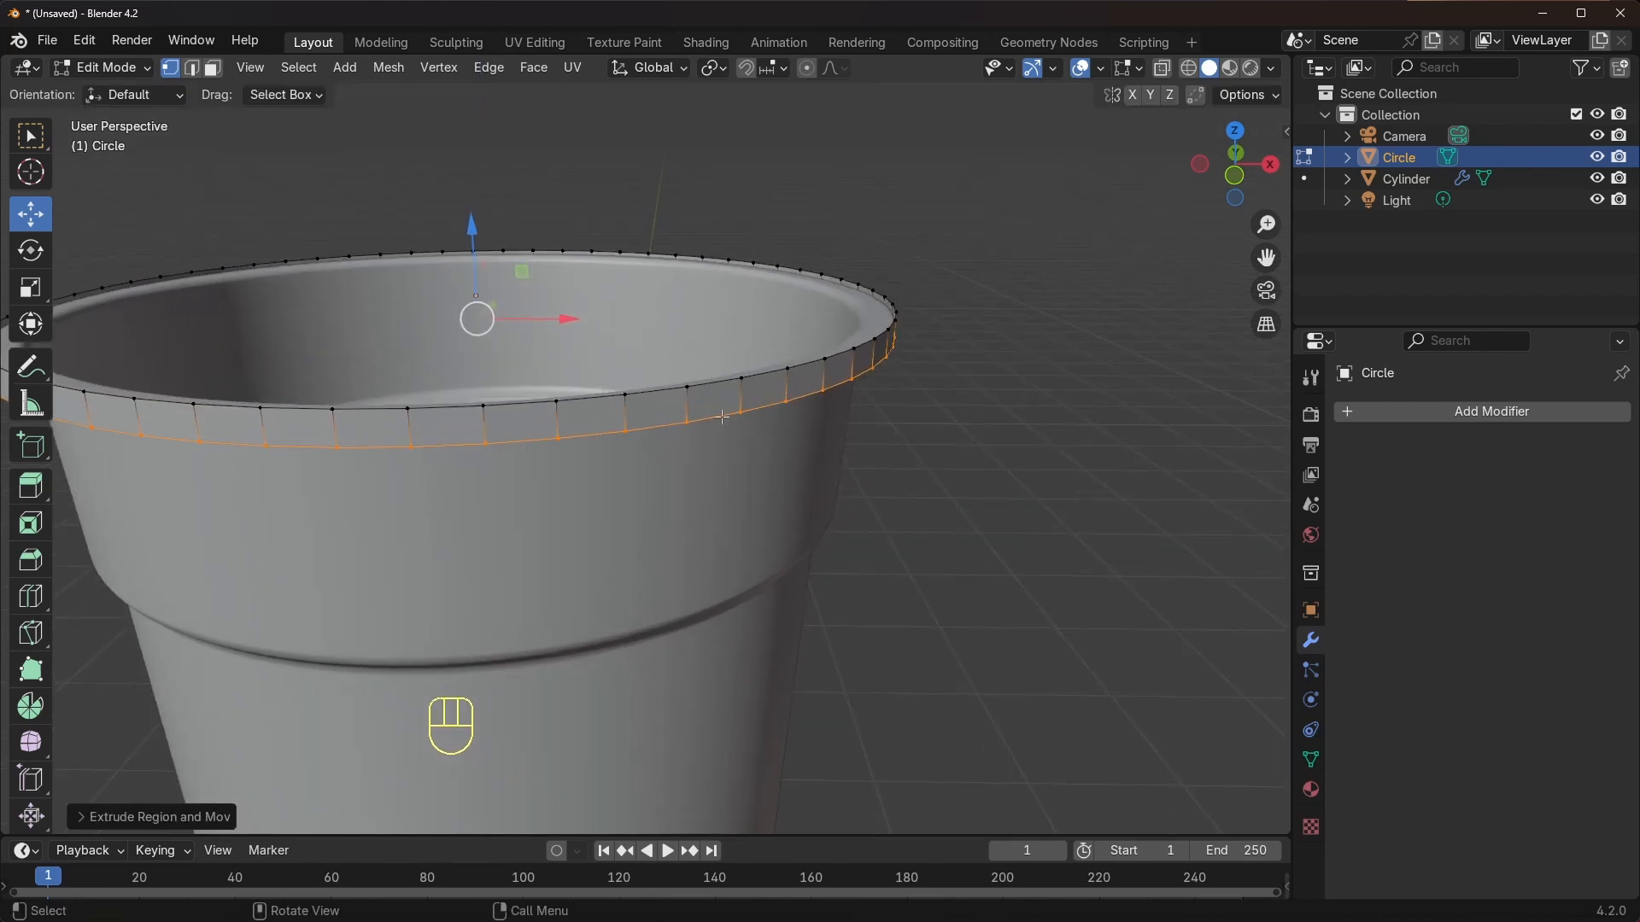
drag(477, 291, 475, 298)
middle_drag(581, 270, 583, 276)
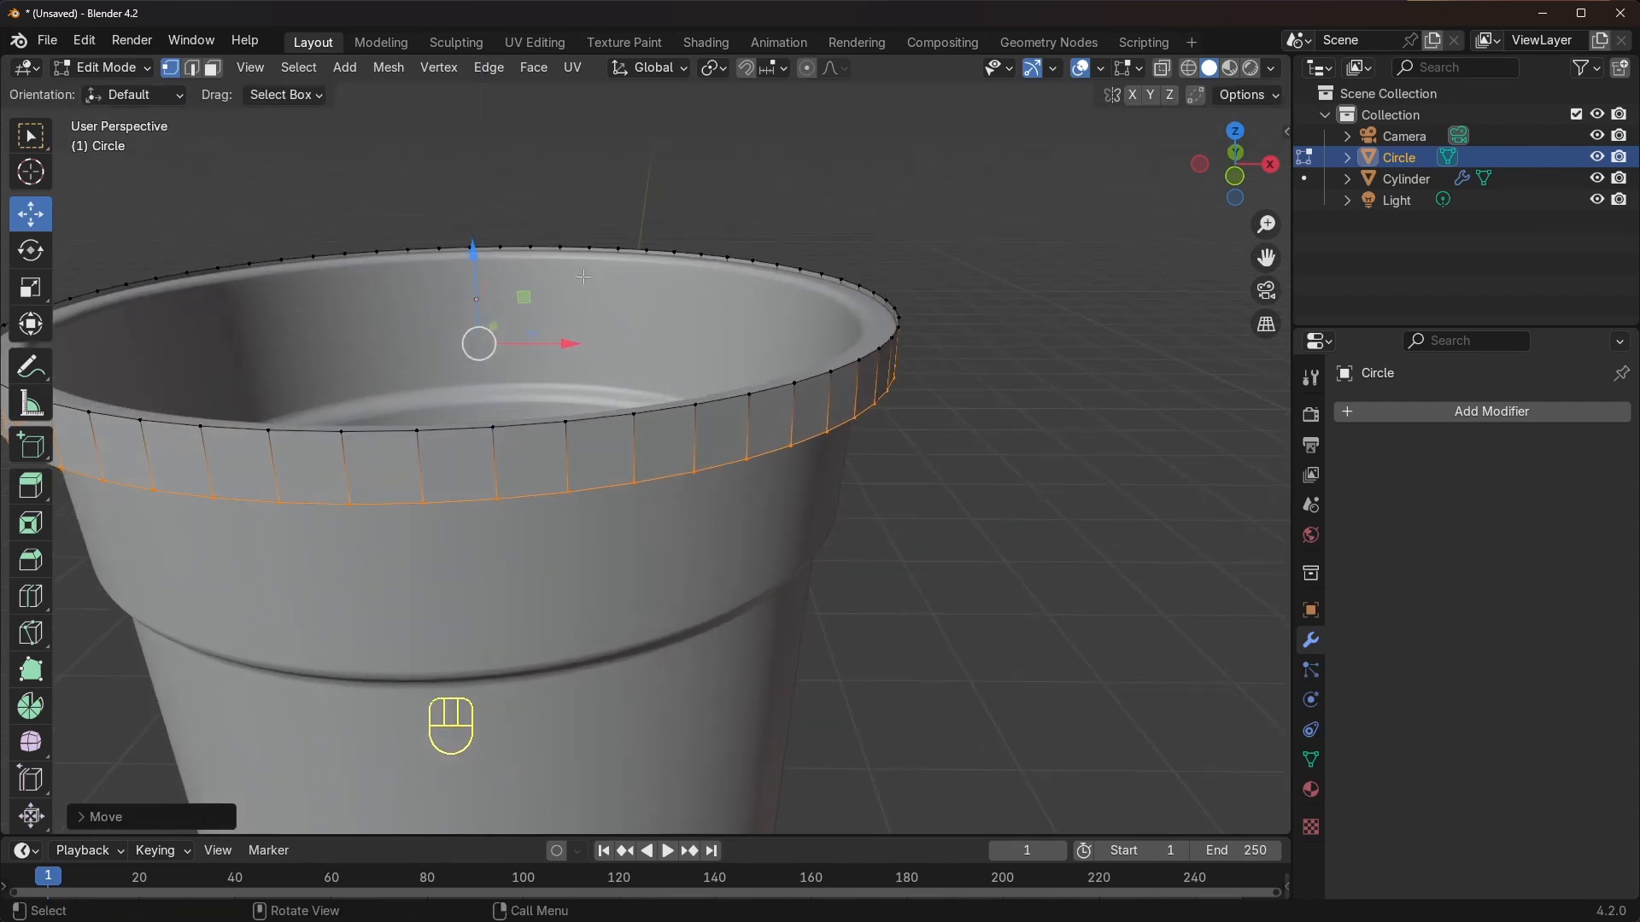
Extrude the band's upper edge loop and scale it inward to about 0.8 to form a flat ring over the lip
click(502, 423)
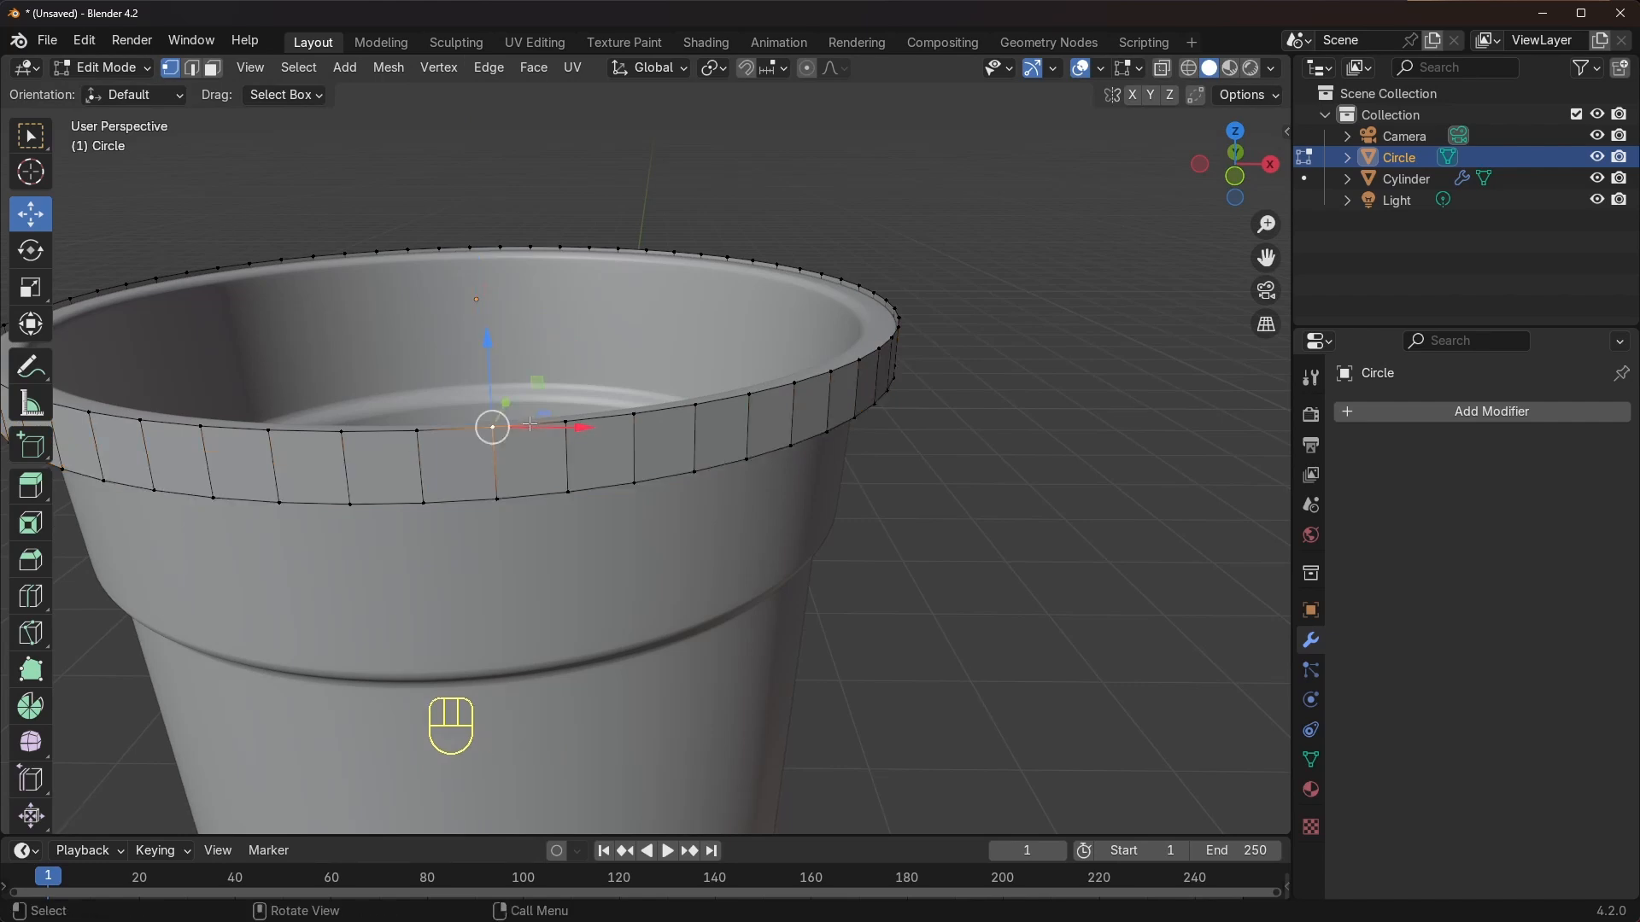
alt+click(873, 359)
middle_drag(717, 335, 746, 374)
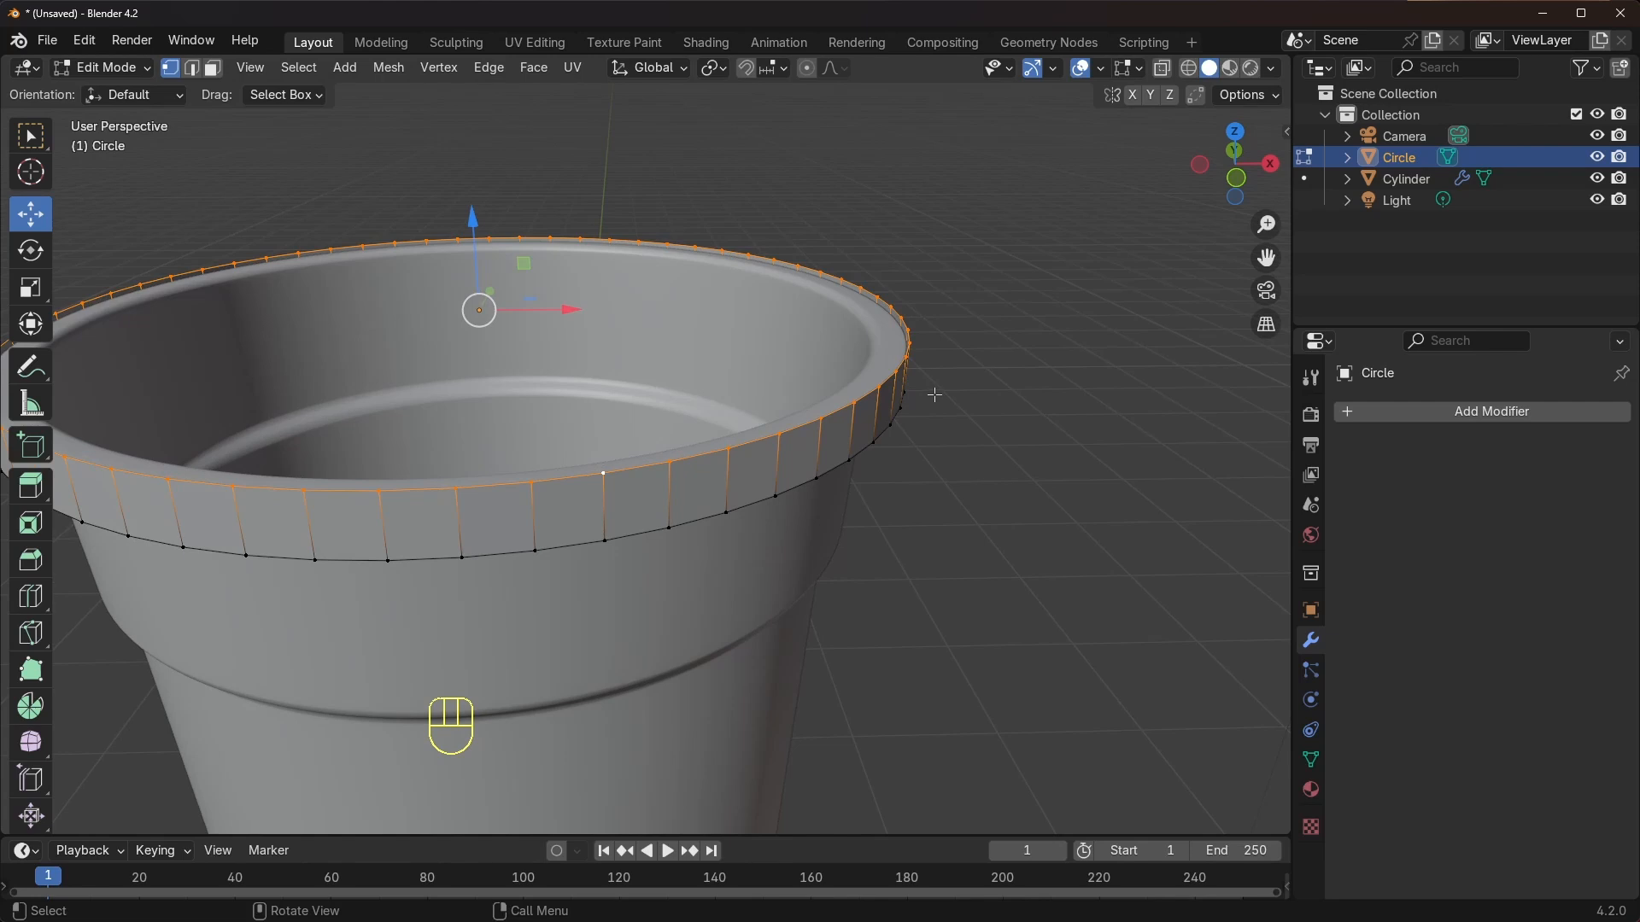
key(e)
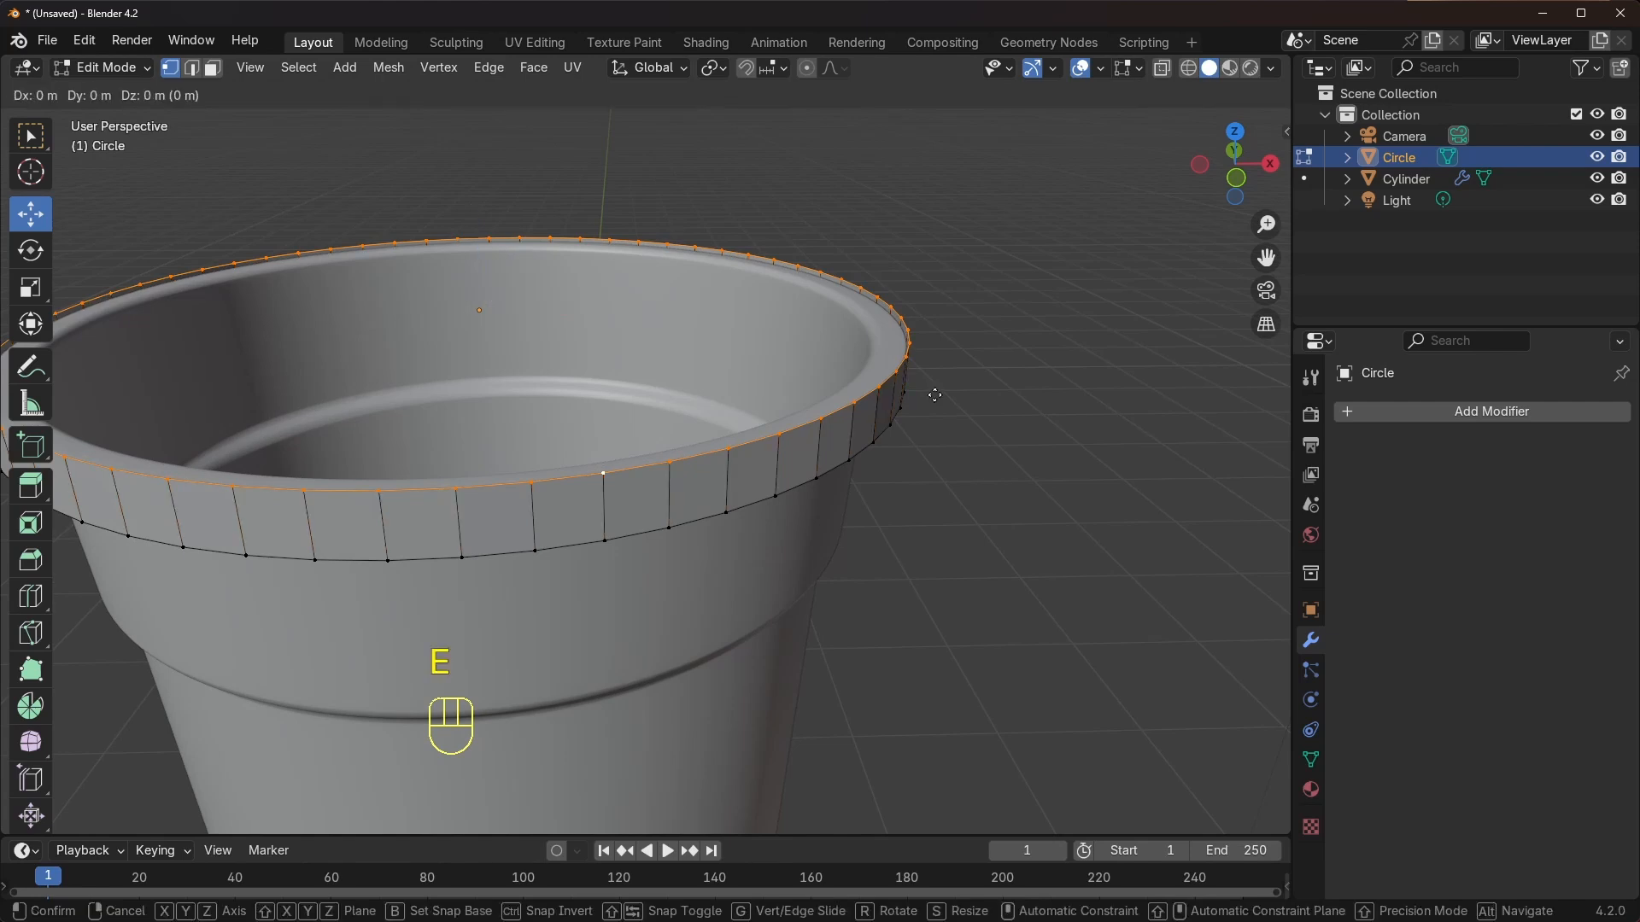
right_click(934, 395)
key(s)
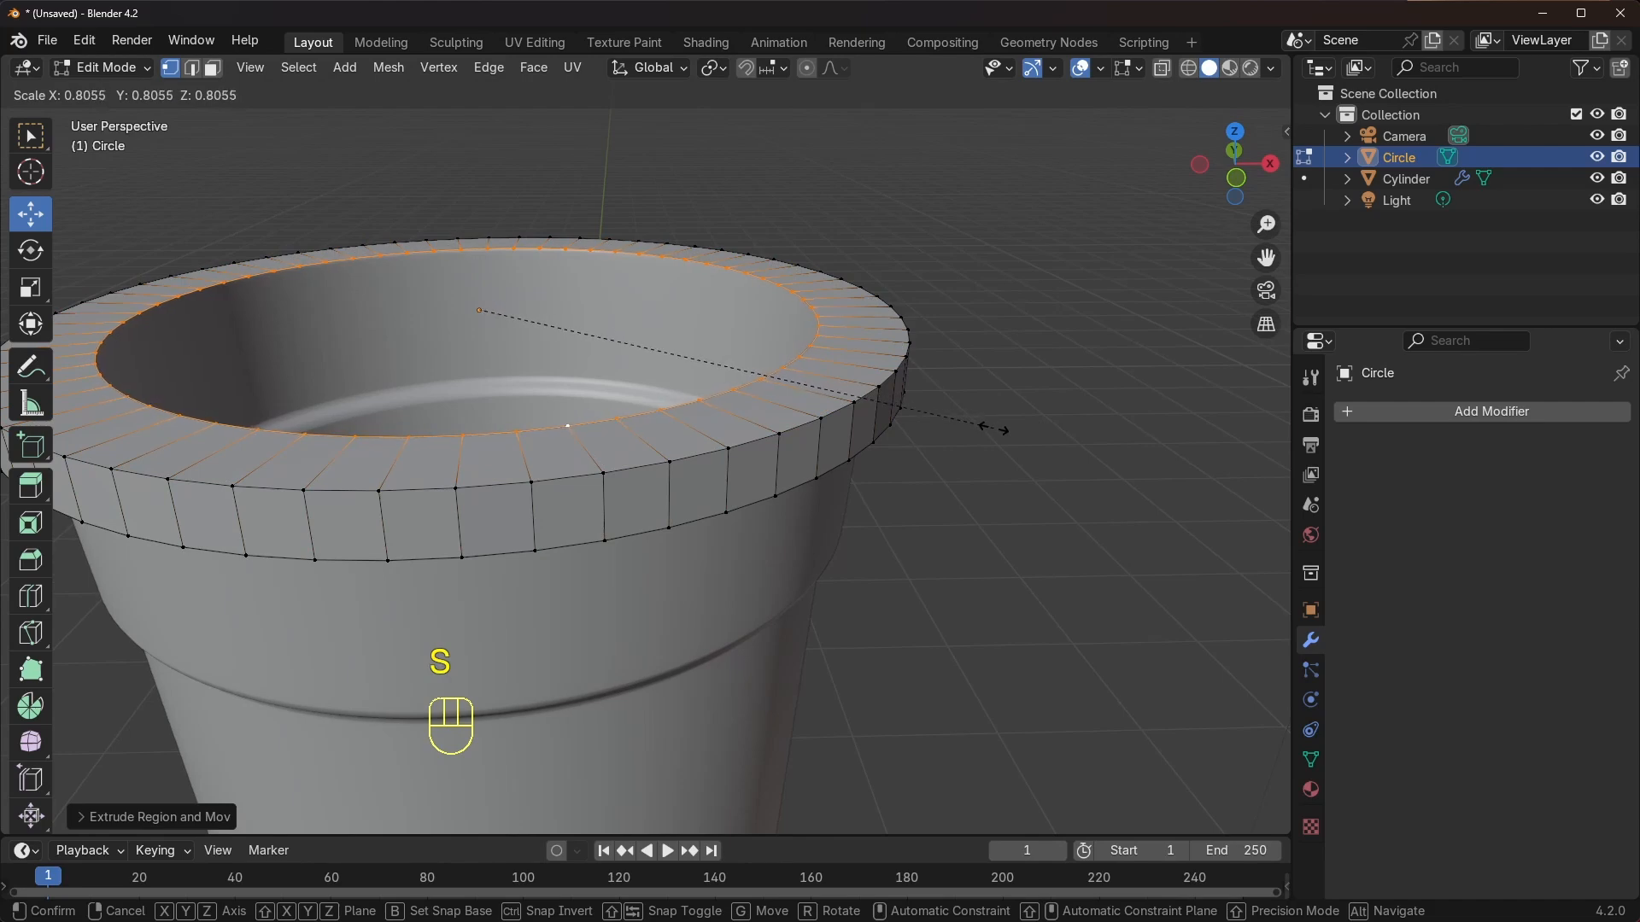
click(981, 322)
Extrude the ring's inner edge loop a short distance down into the cup
middle_drag(982, 322, 828, 406)
scroll(914, 421, up, 2)
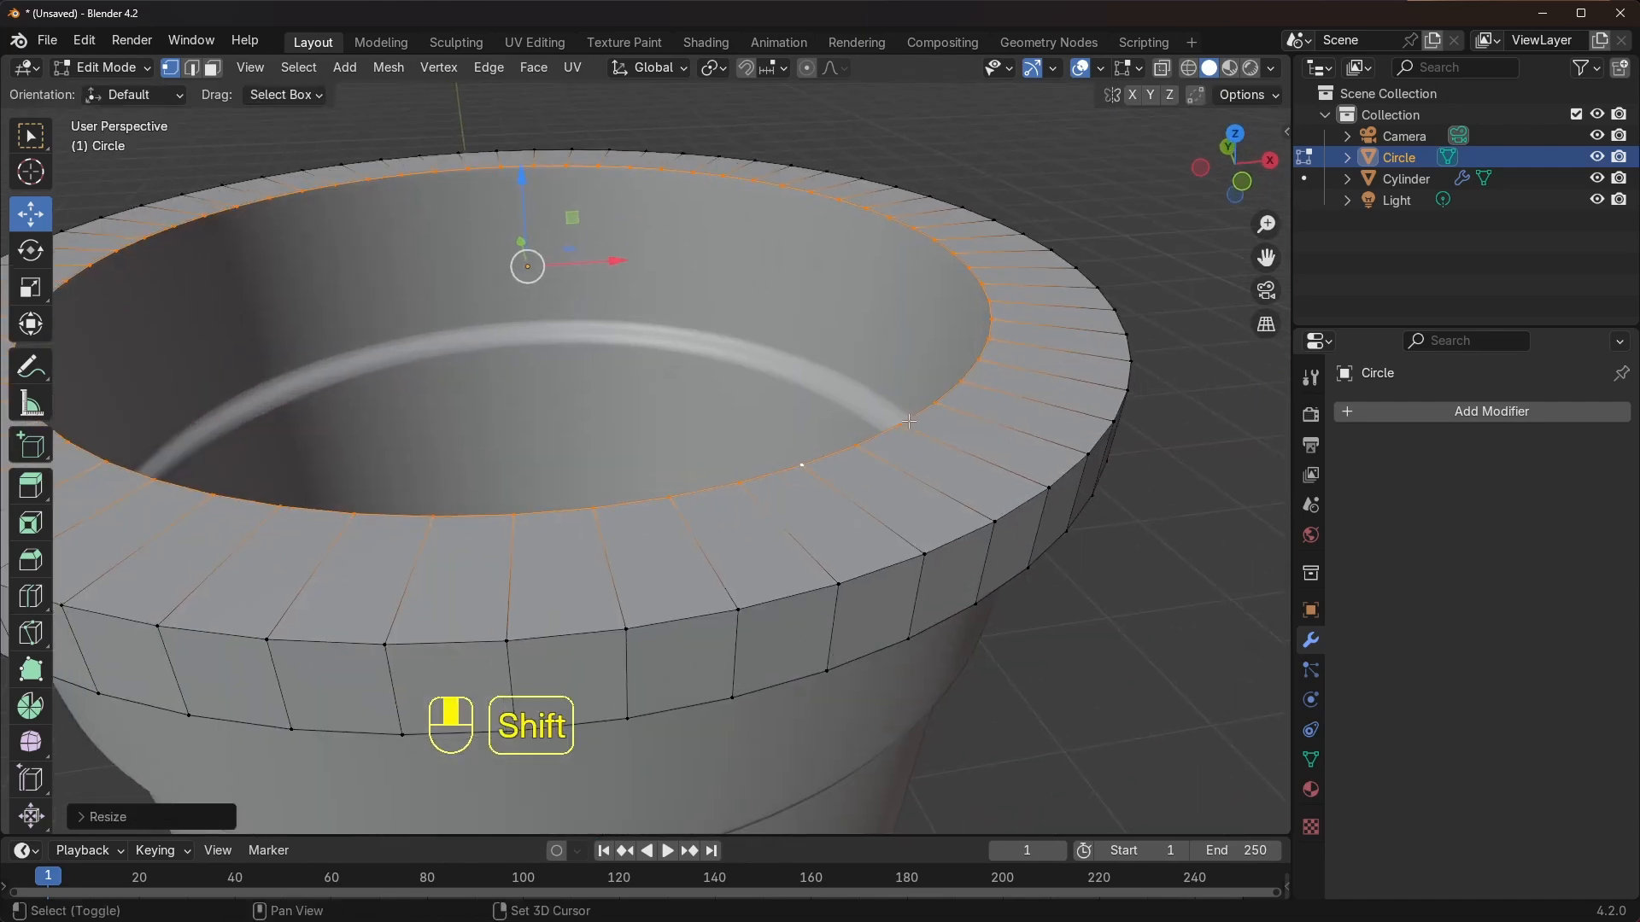
scroll(829, 407, down, 2)
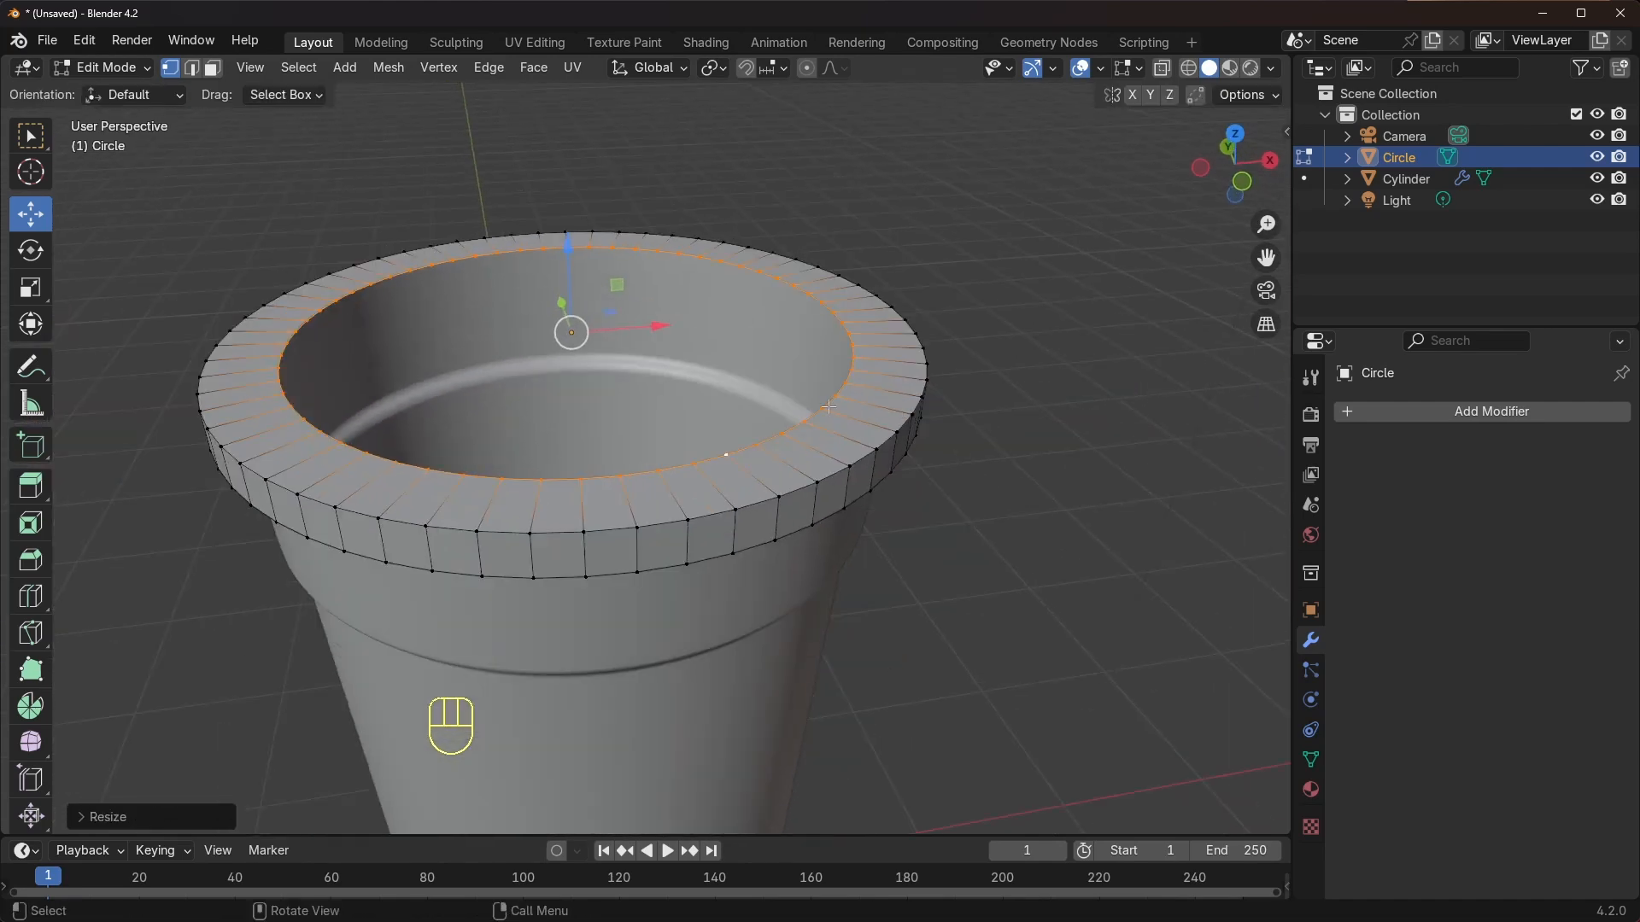
key(e)
click(1038, 434)
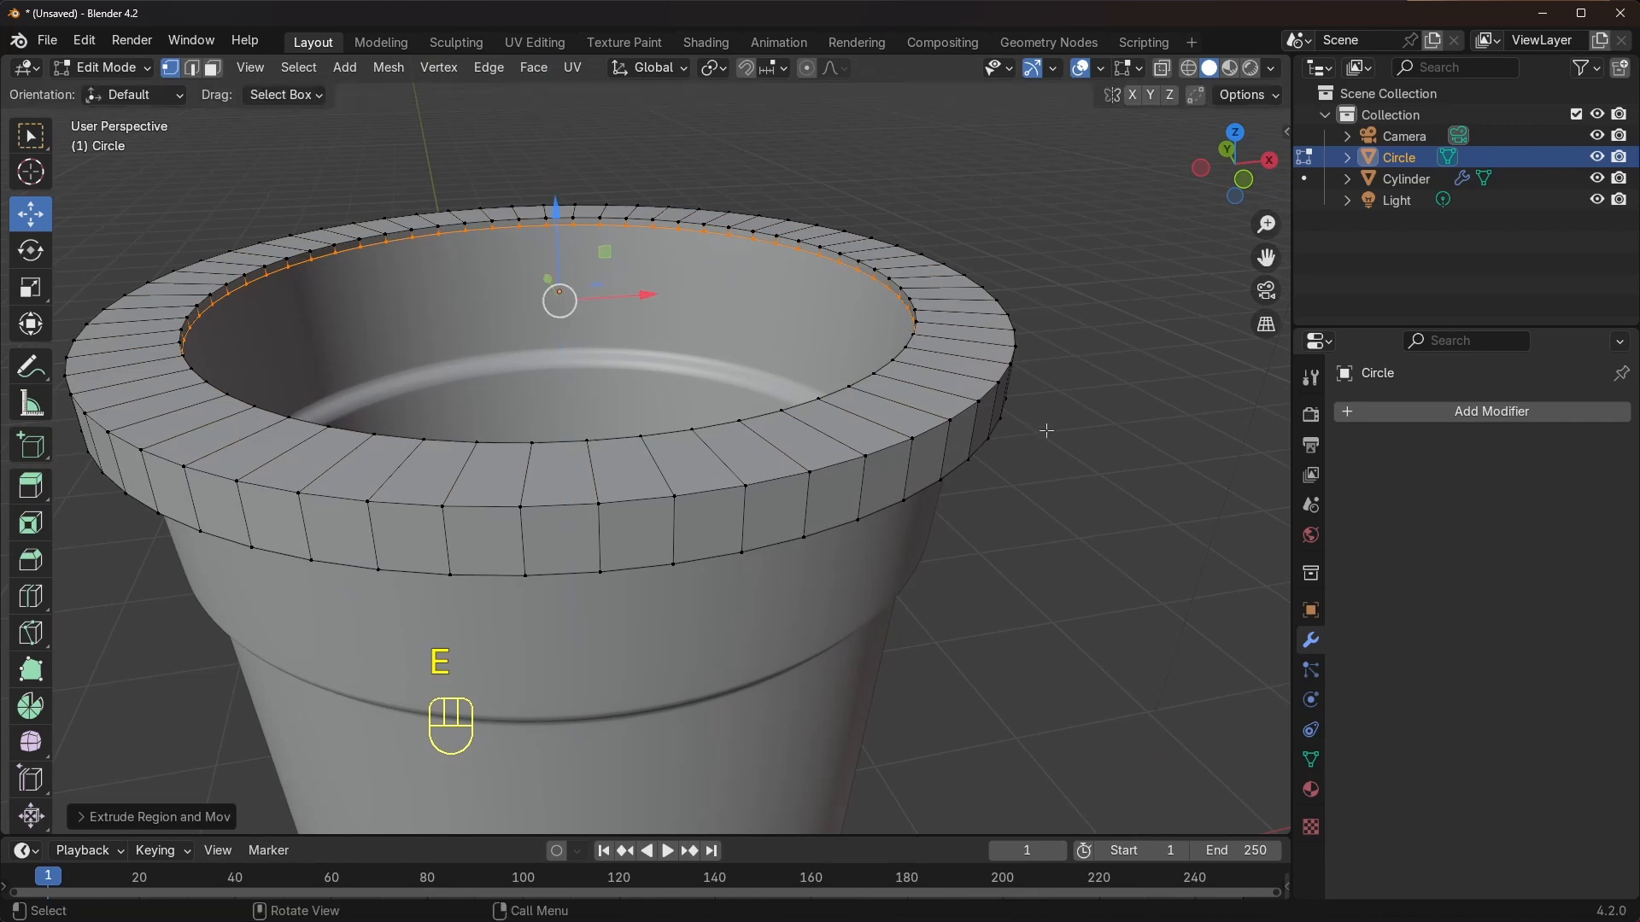
Extrude the lid's inner edge loop inward by scaling it to form a narrow recessed ring, and extrude its inner edge slightly upward
scroll(984, 377, up, 3)
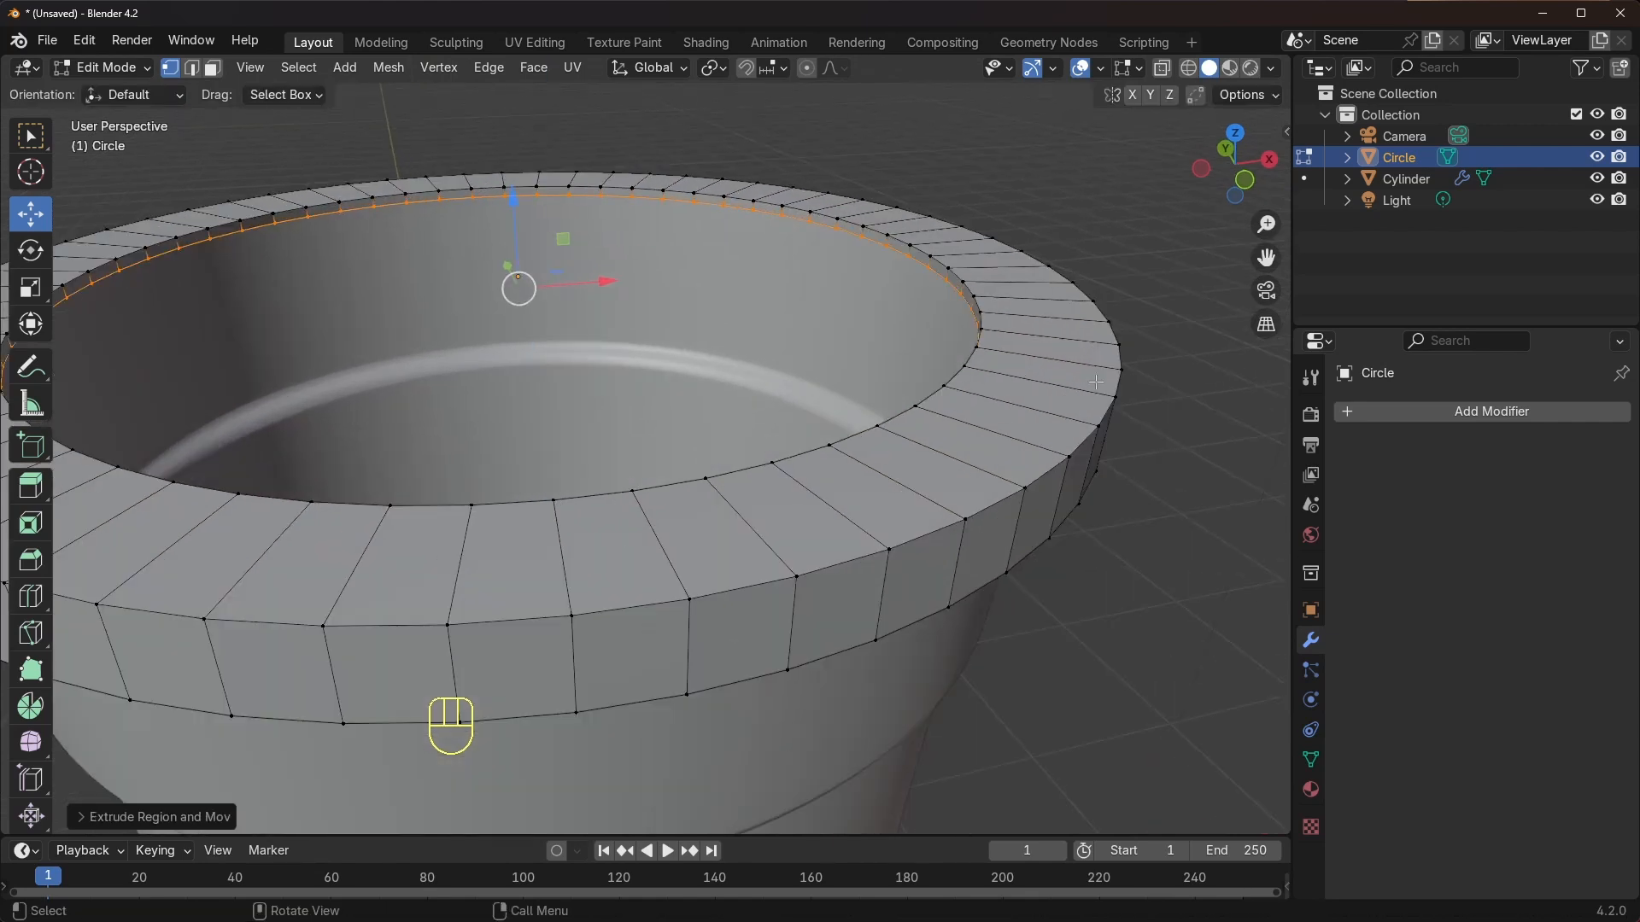
key(e)
right_click(1096, 382)
key(s)
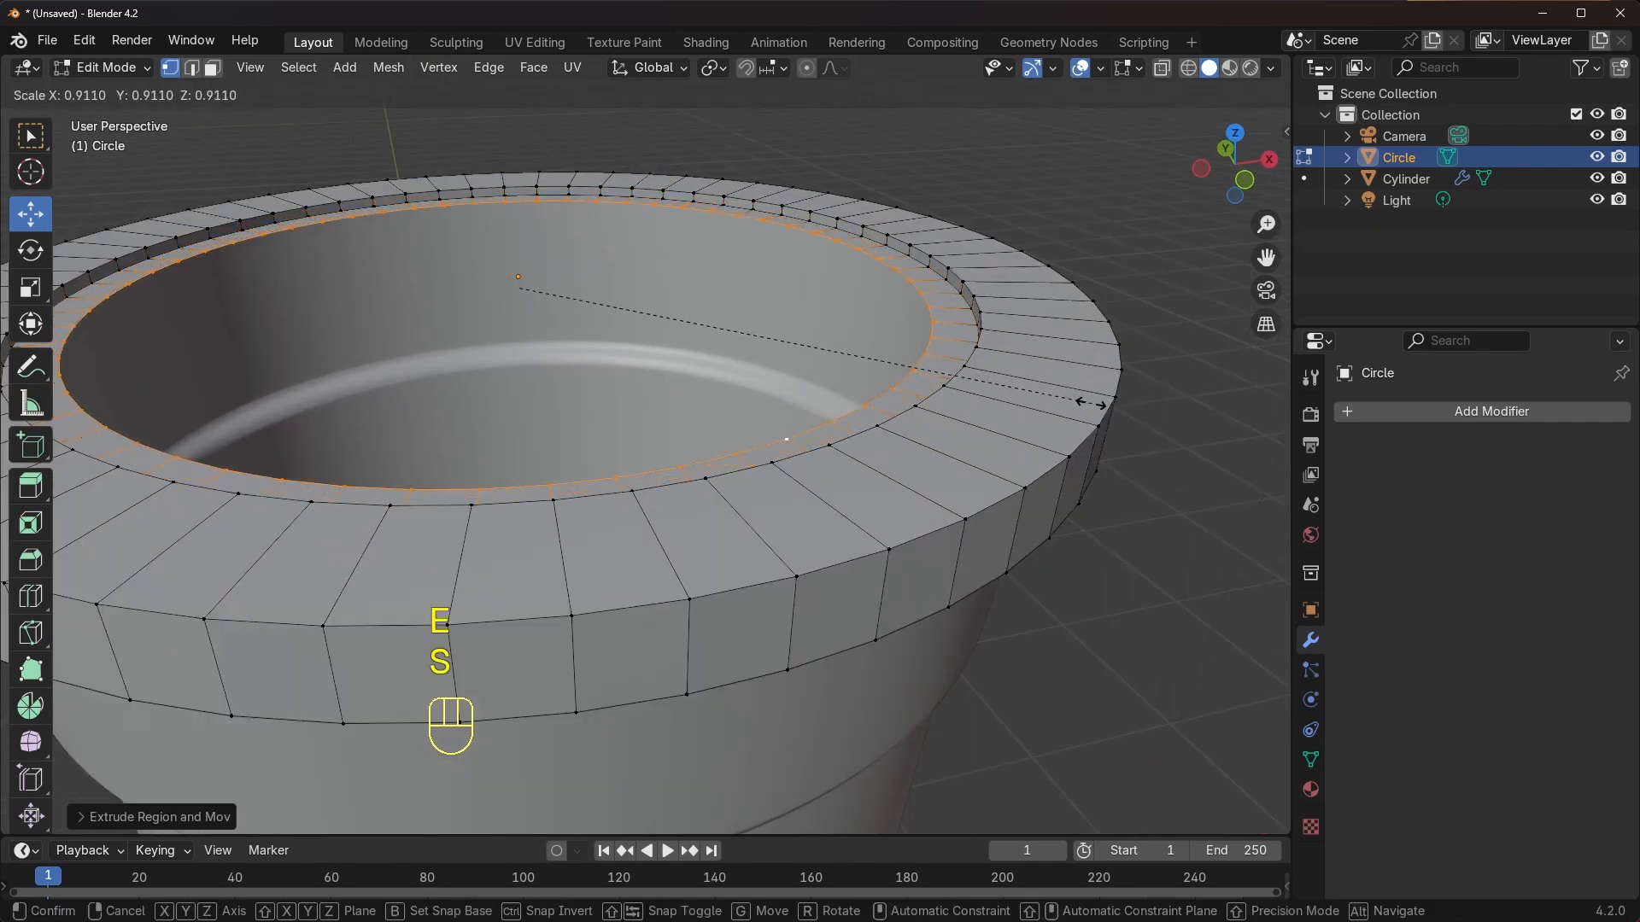
click(1094, 405)
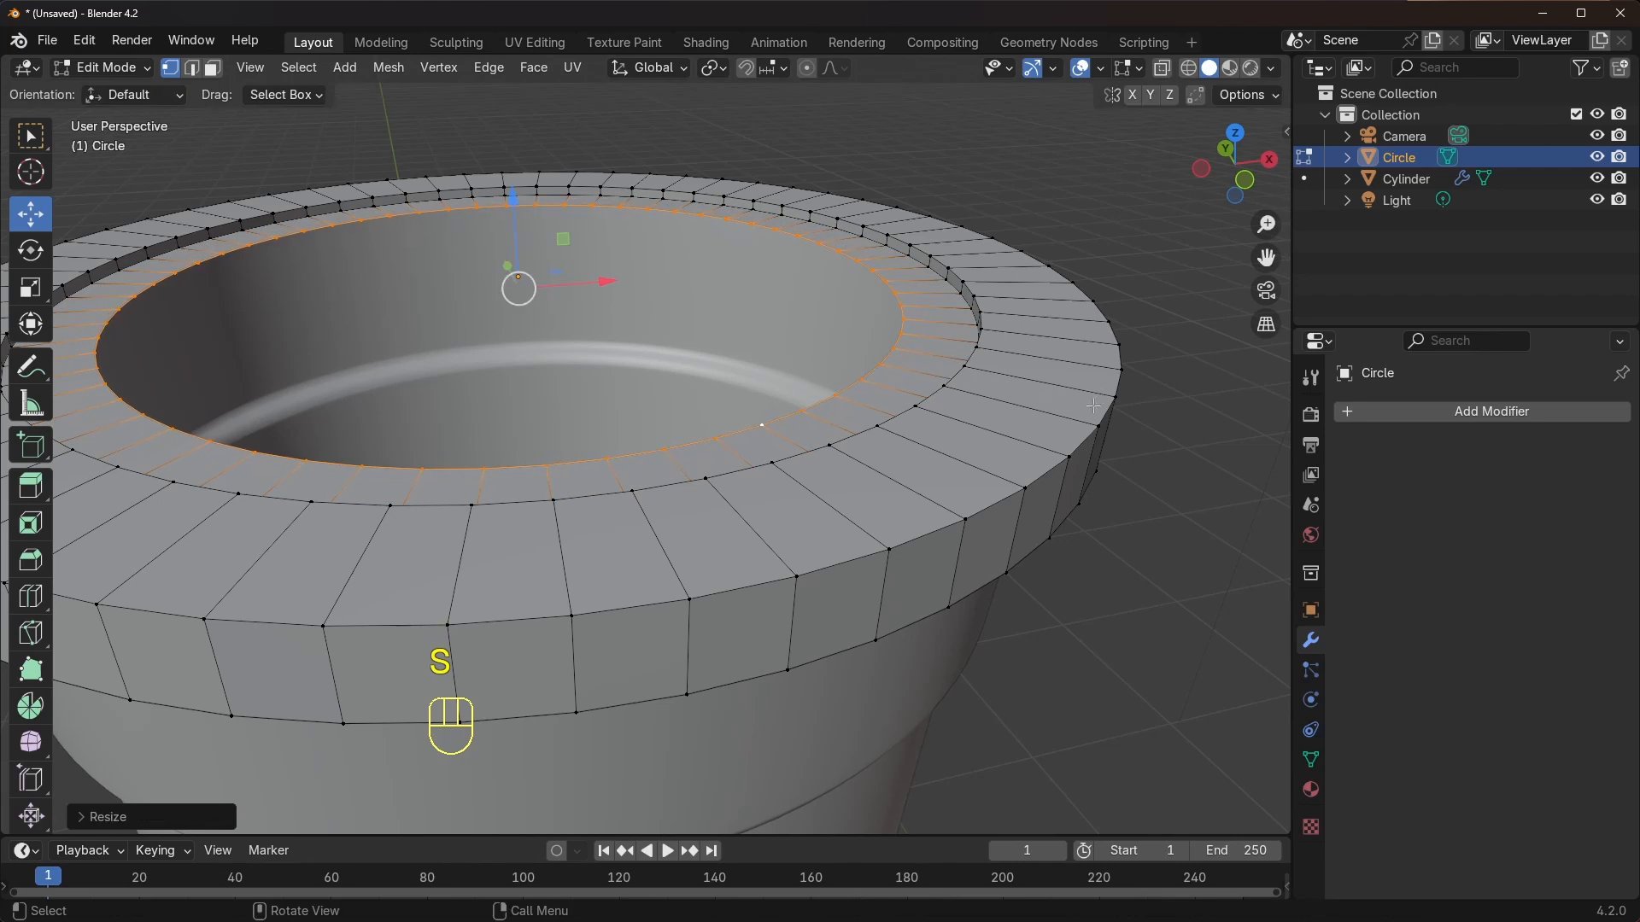
key(e)
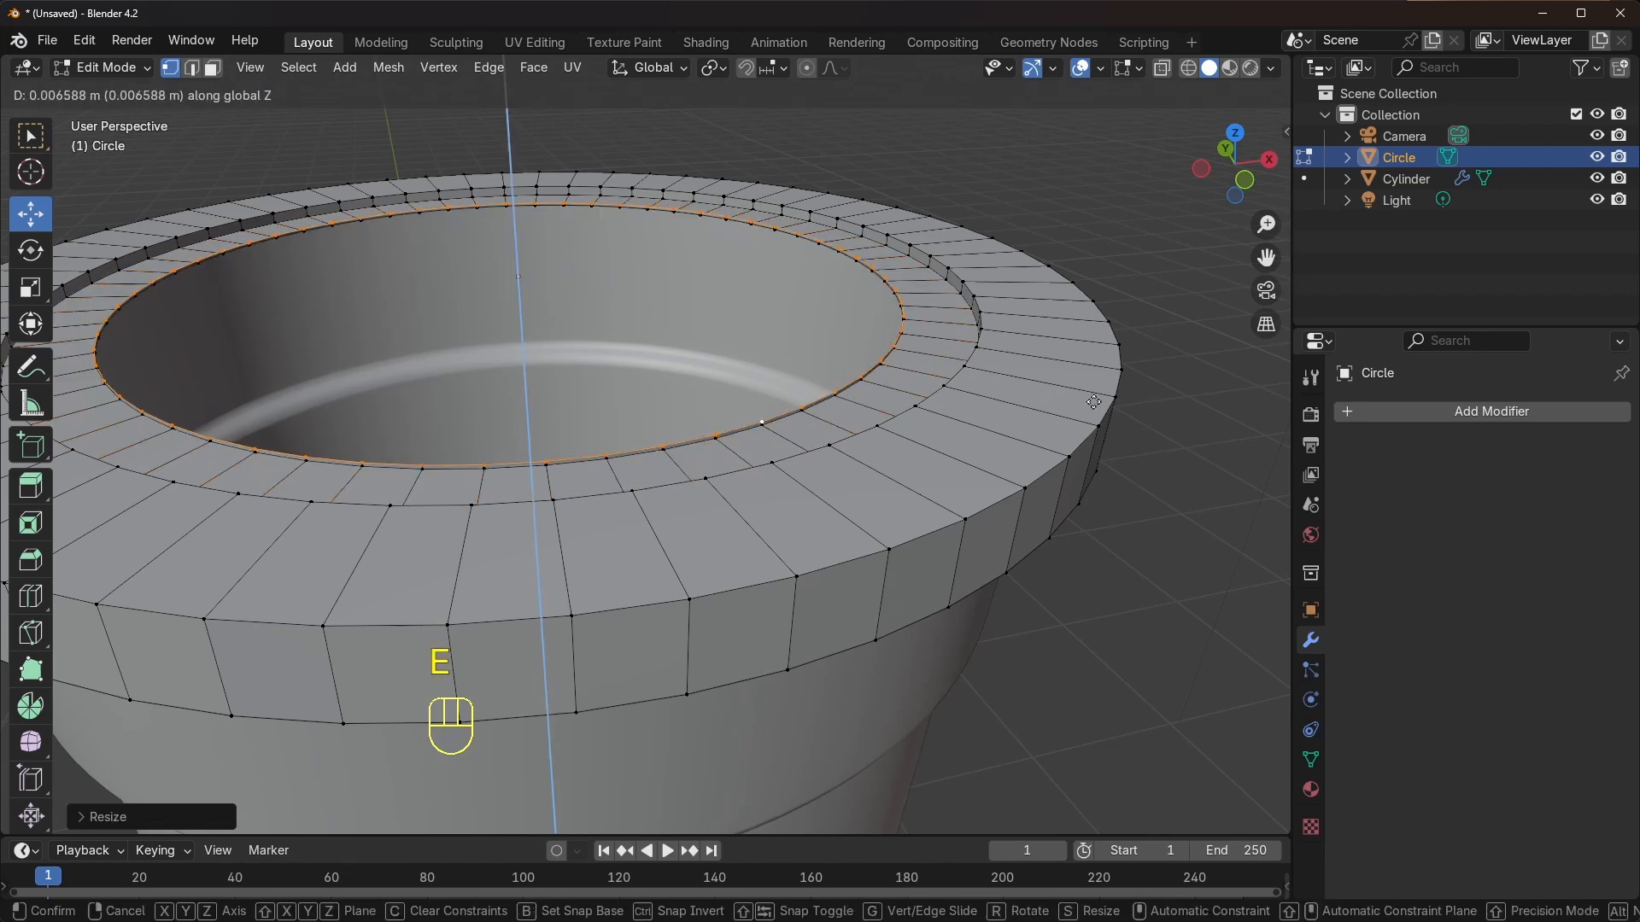
click(1120, 394)
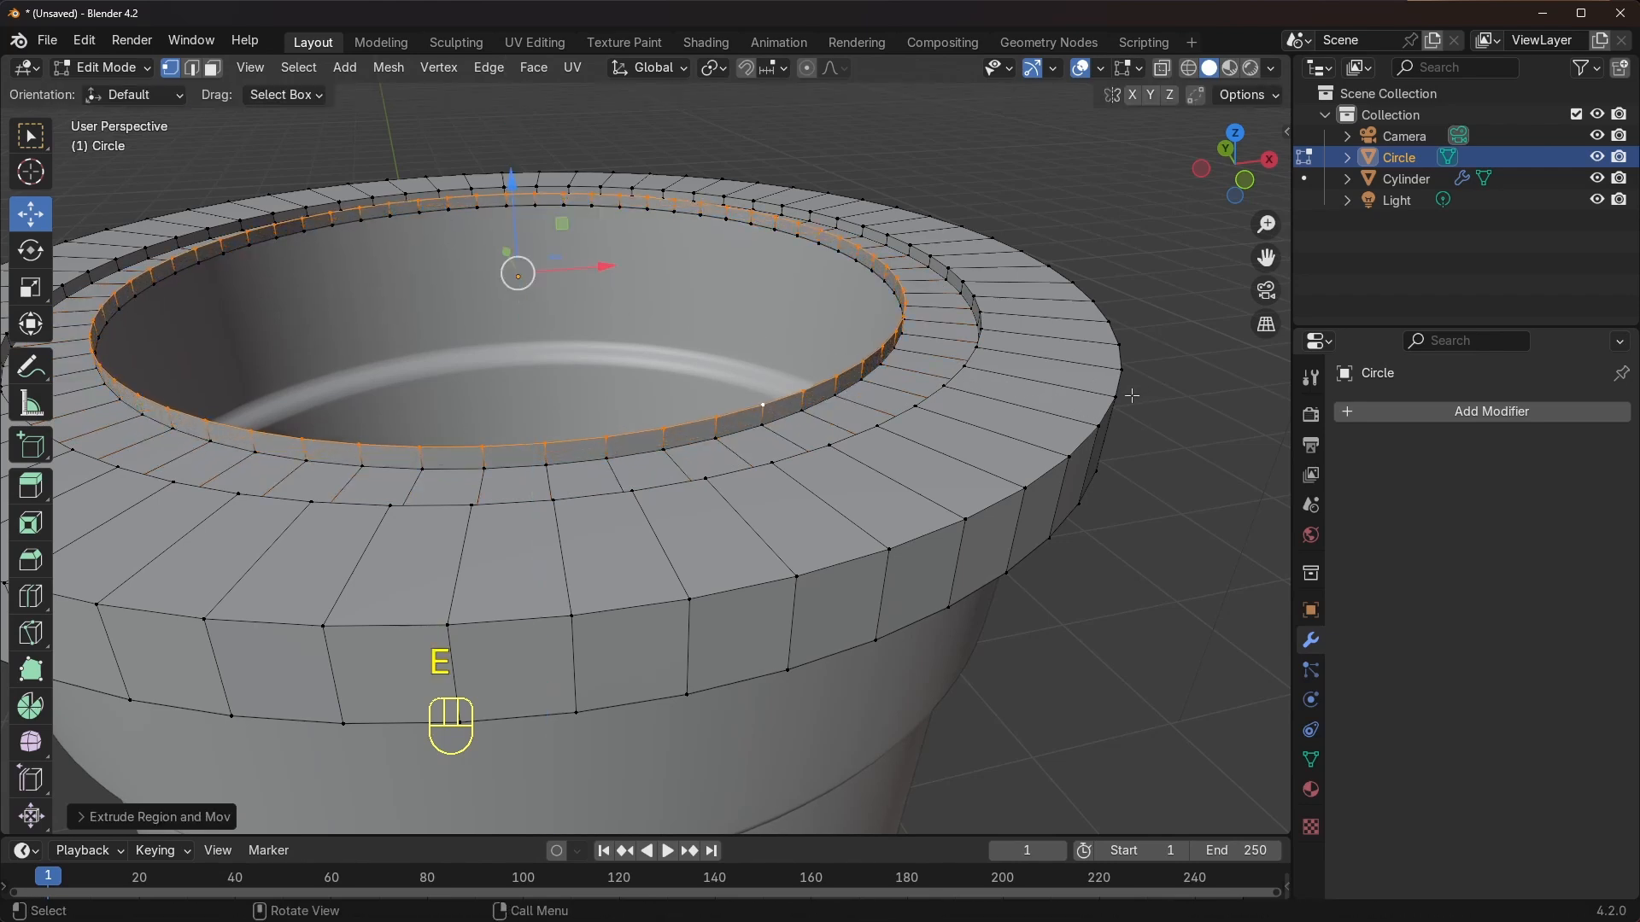
Extrude the raised inner loop and scale it inward in two passes, leaving only a small round hole at the lid's centre
key(e)
right_click(1132, 395)
key(s)
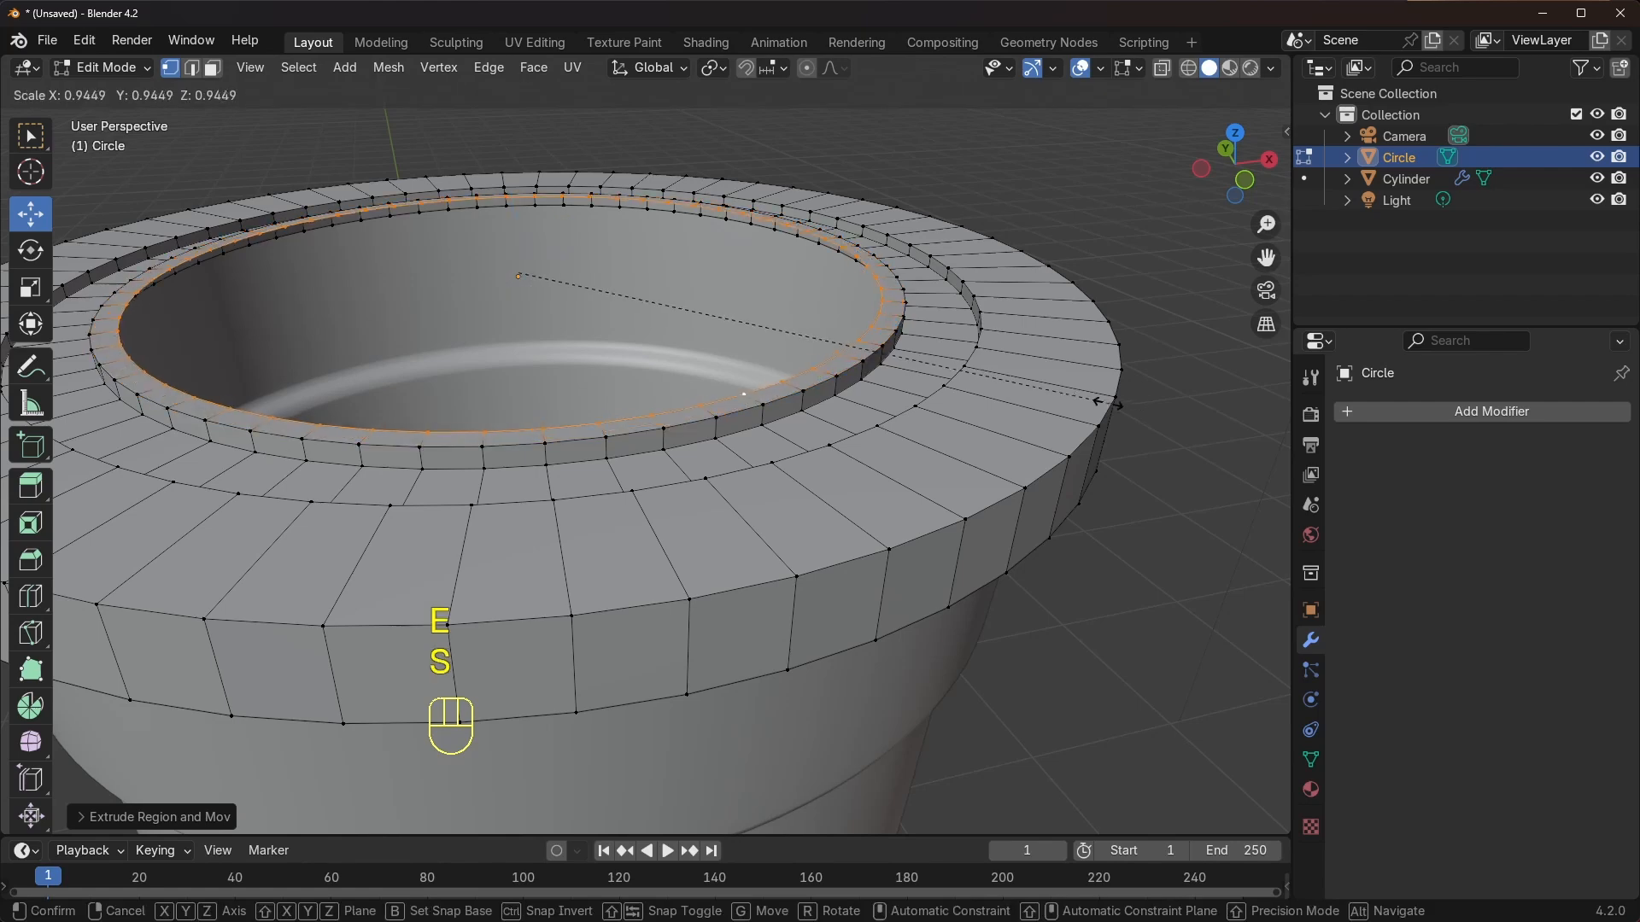
click(1022, 392)
middle_drag(939, 384, 876, 440)
scroll(867, 435, down, 3)
shift+middle_drag(861, 444, 862, 435)
scroll(673, 440, up, 2)
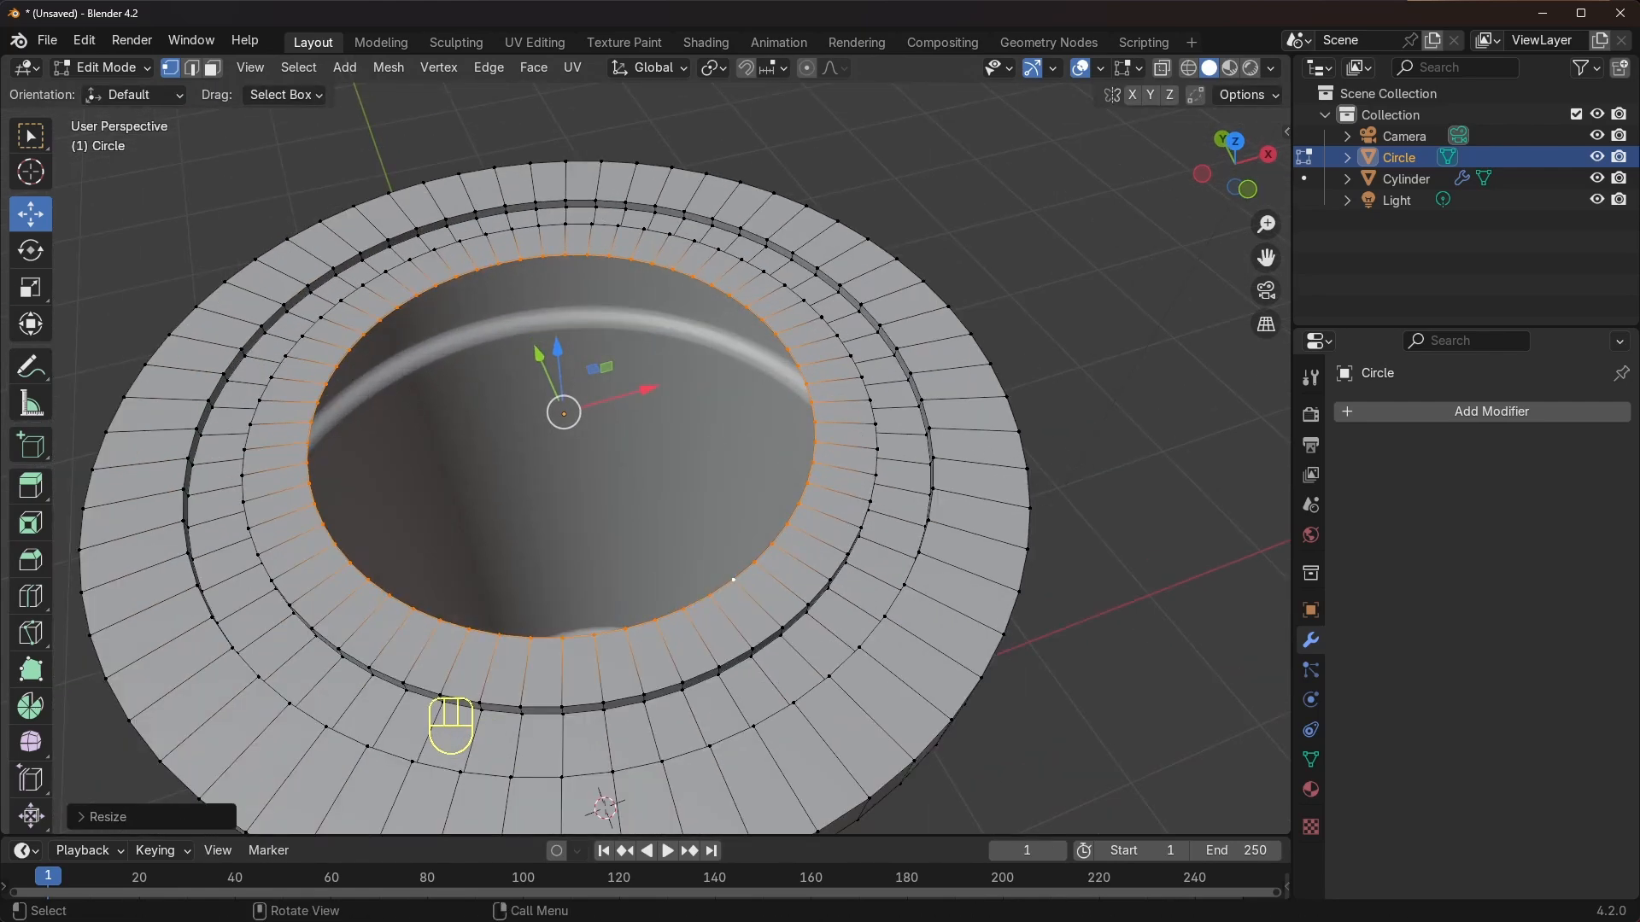
key(s)
click(815, 486)
middle_drag(816, 487, 743, 508)
scroll(745, 509, up, 4)
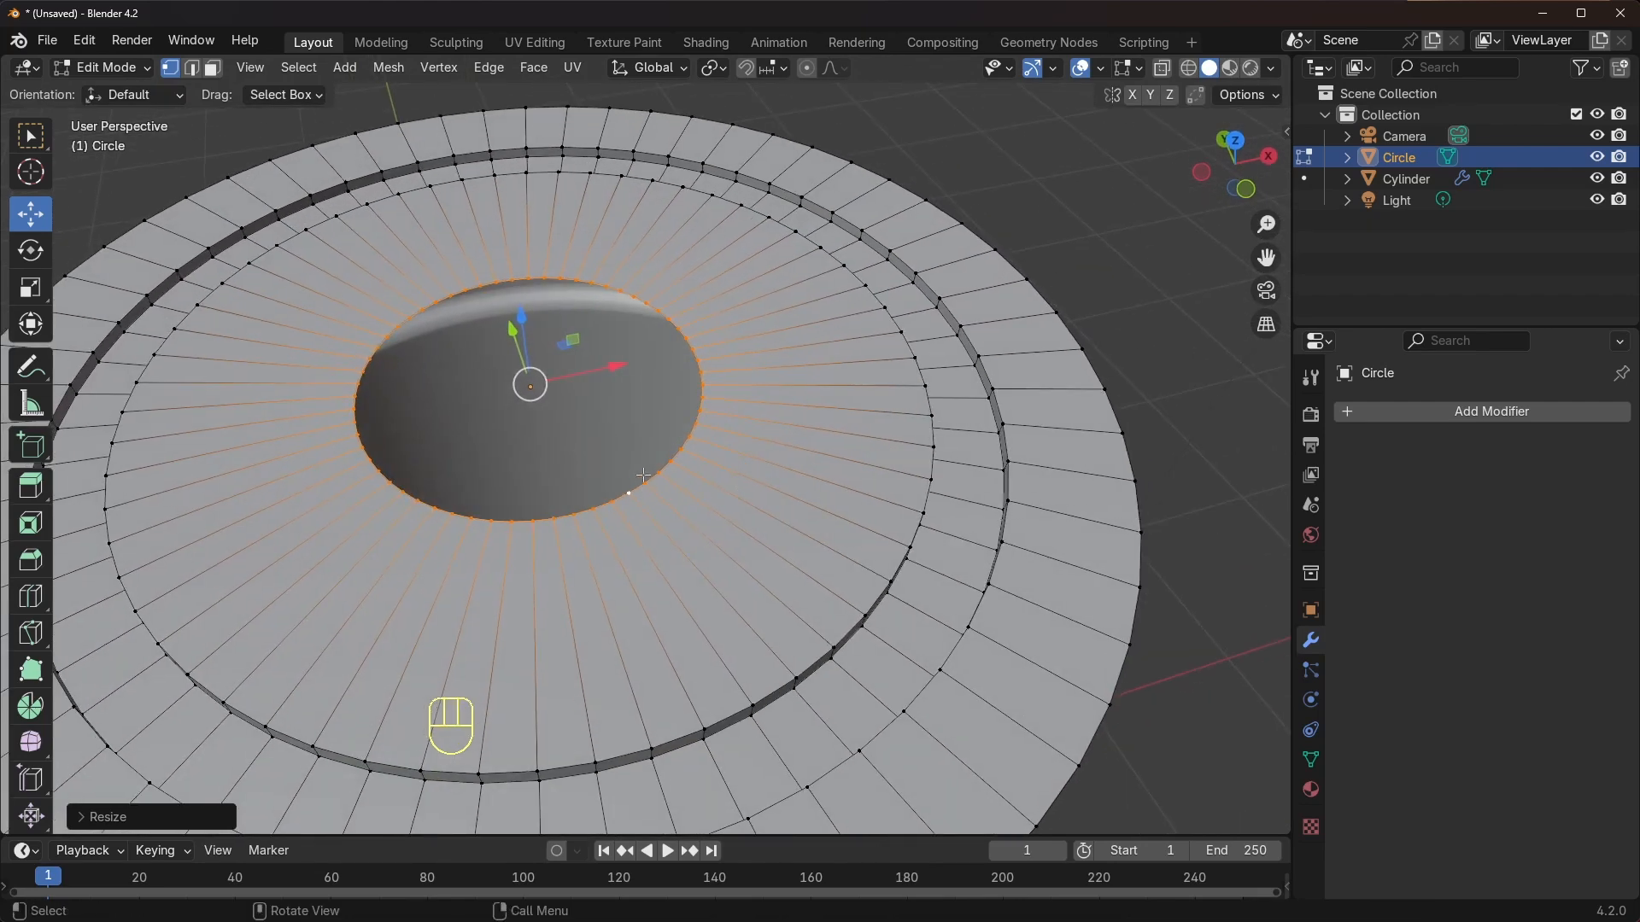
Close the central hole by applying Grid Fill to its edge loop
click(193, 69)
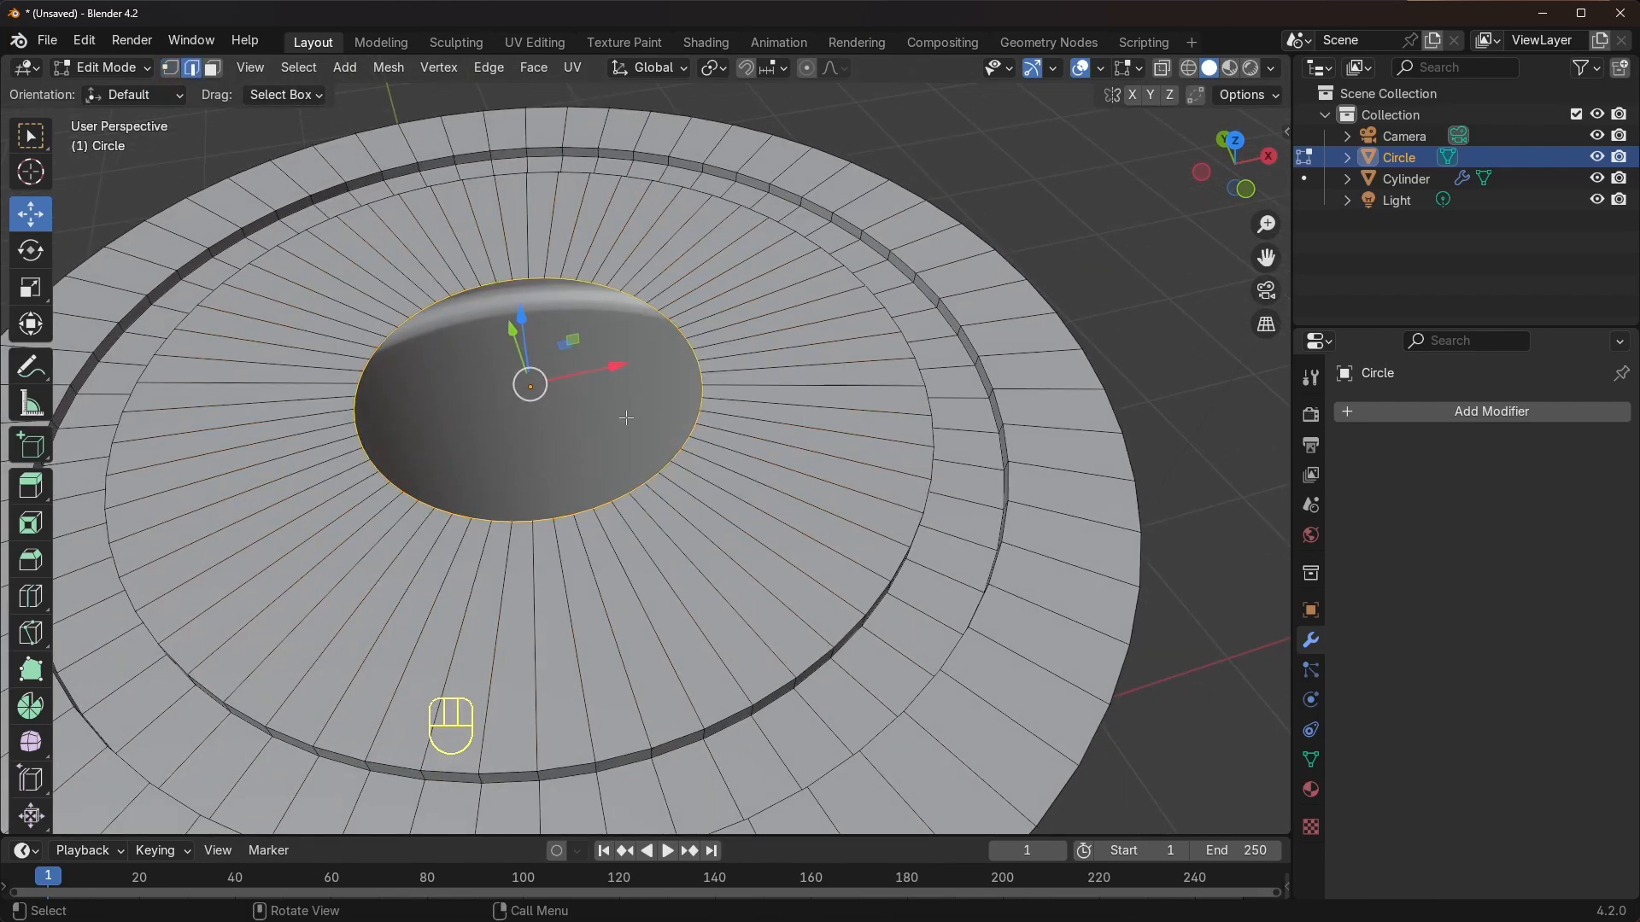
middle_drag(626, 418, 474, 411)
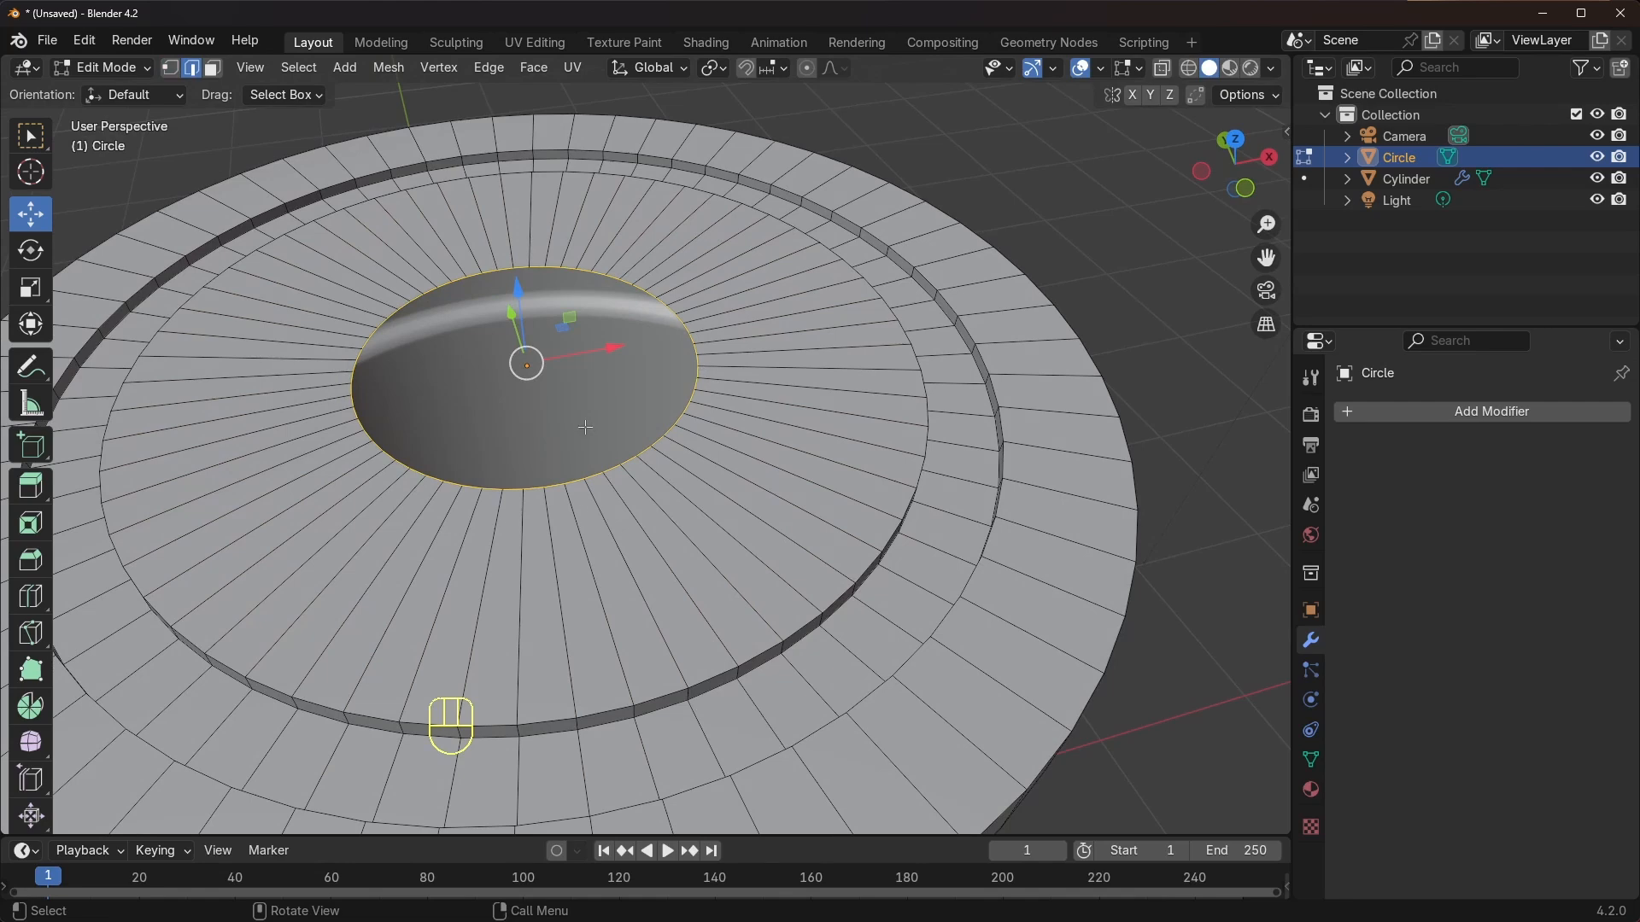
click(531, 69)
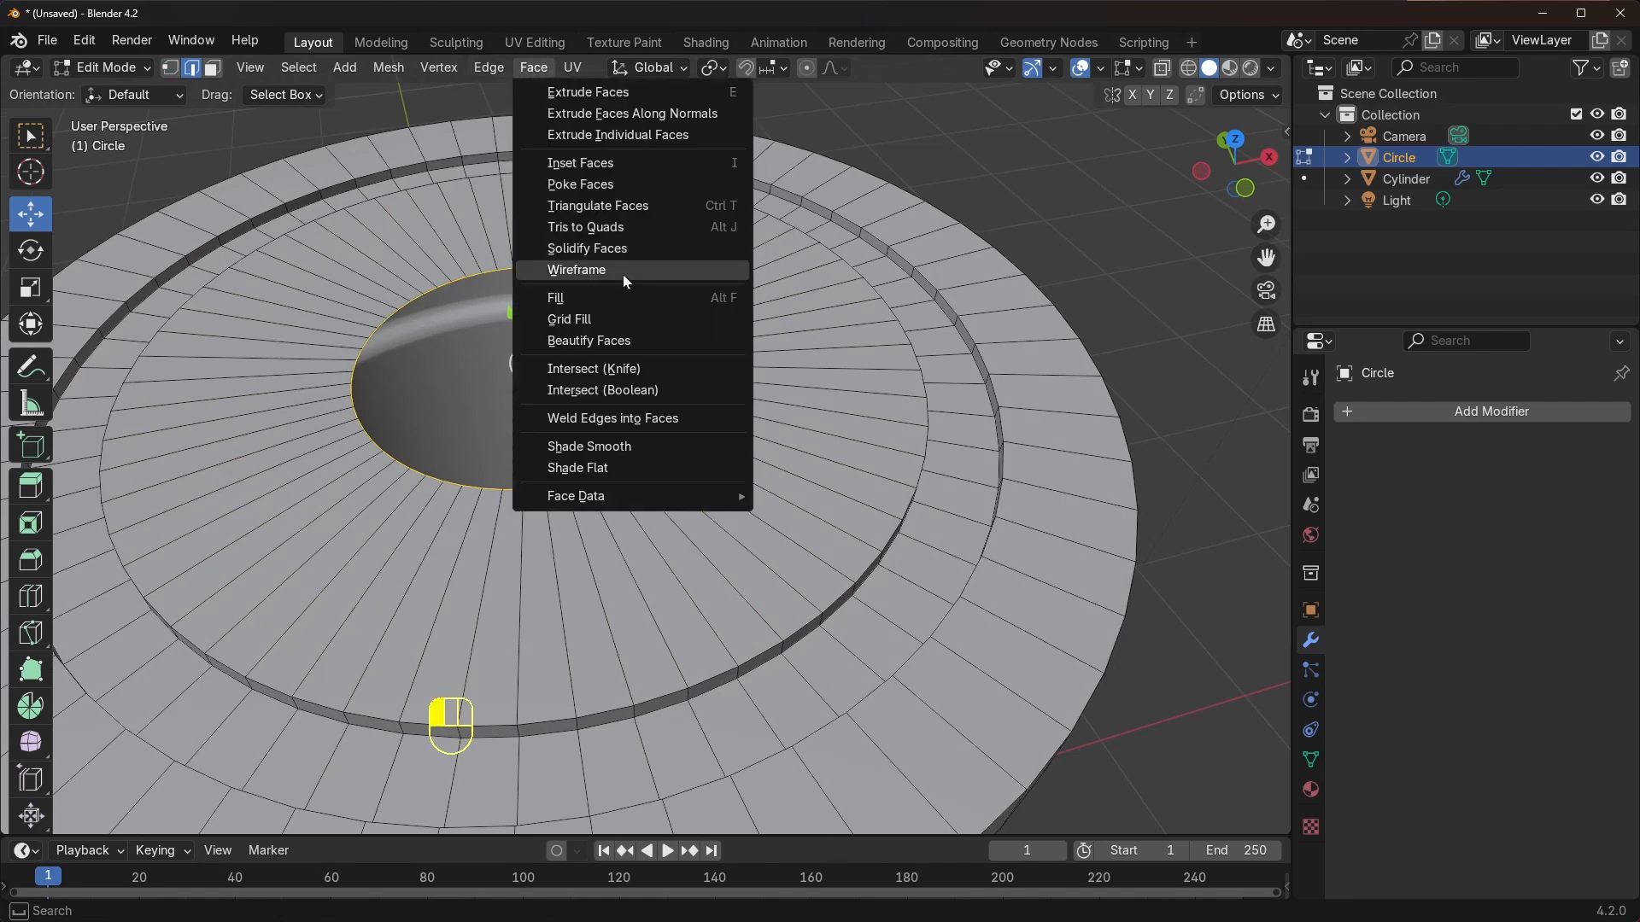
click(590, 323)
middle_drag(592, 323, 716, 422)
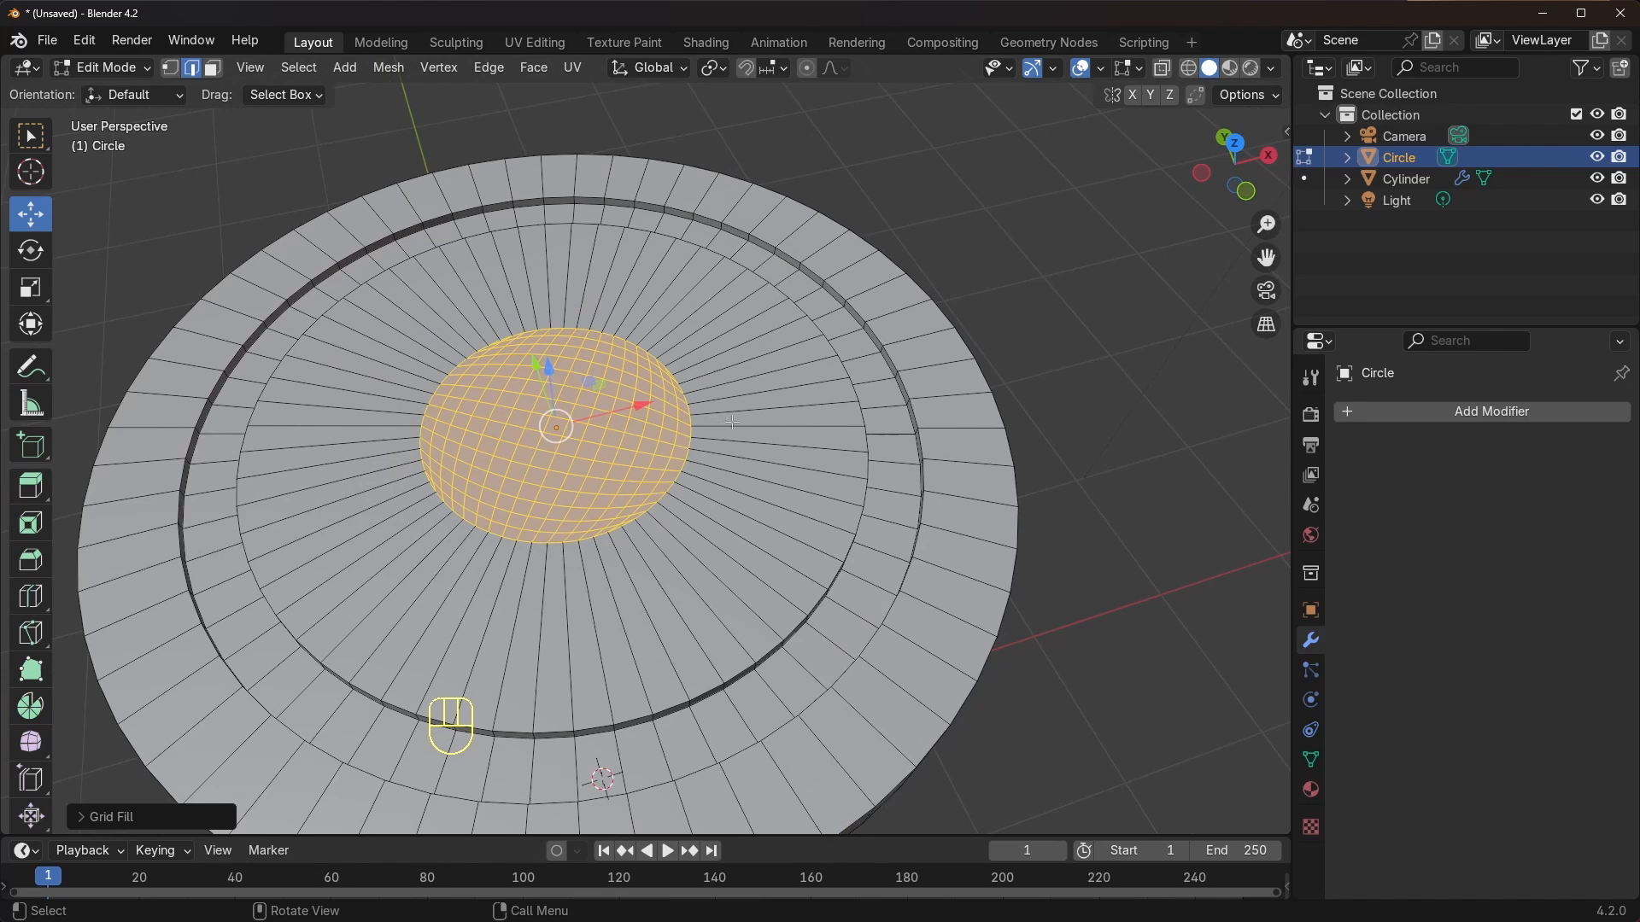
Add four evenly spaced loop cuts around the grid-filled centre, clear their selection and switch to face selection mode
key(ctrl+r)
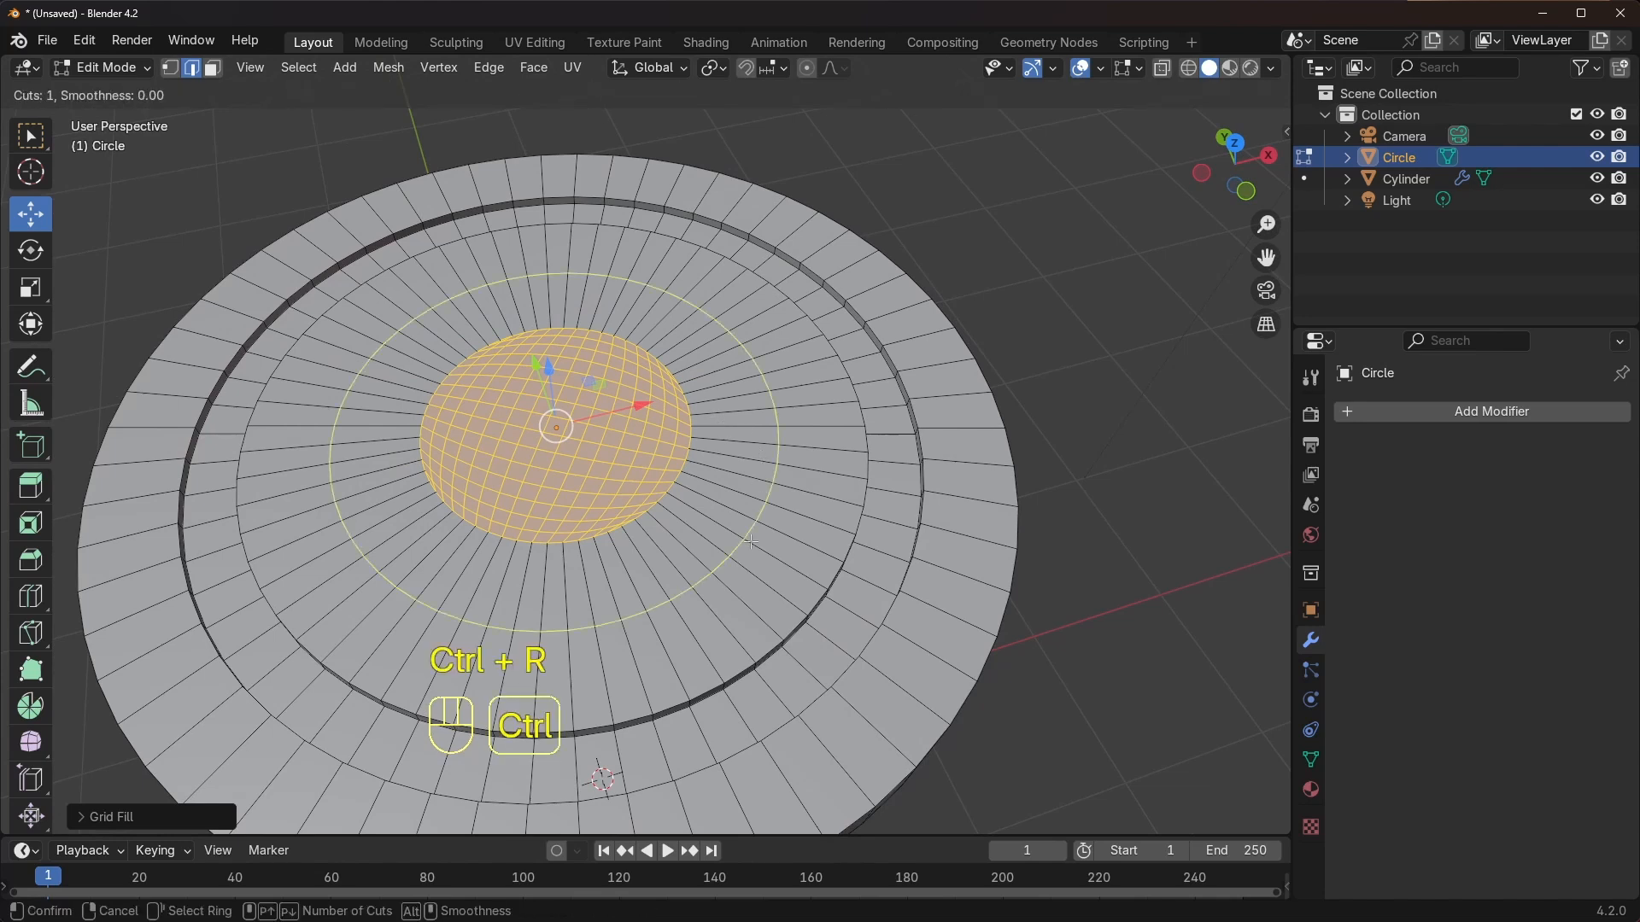
scroll(734, 518, up, 3)
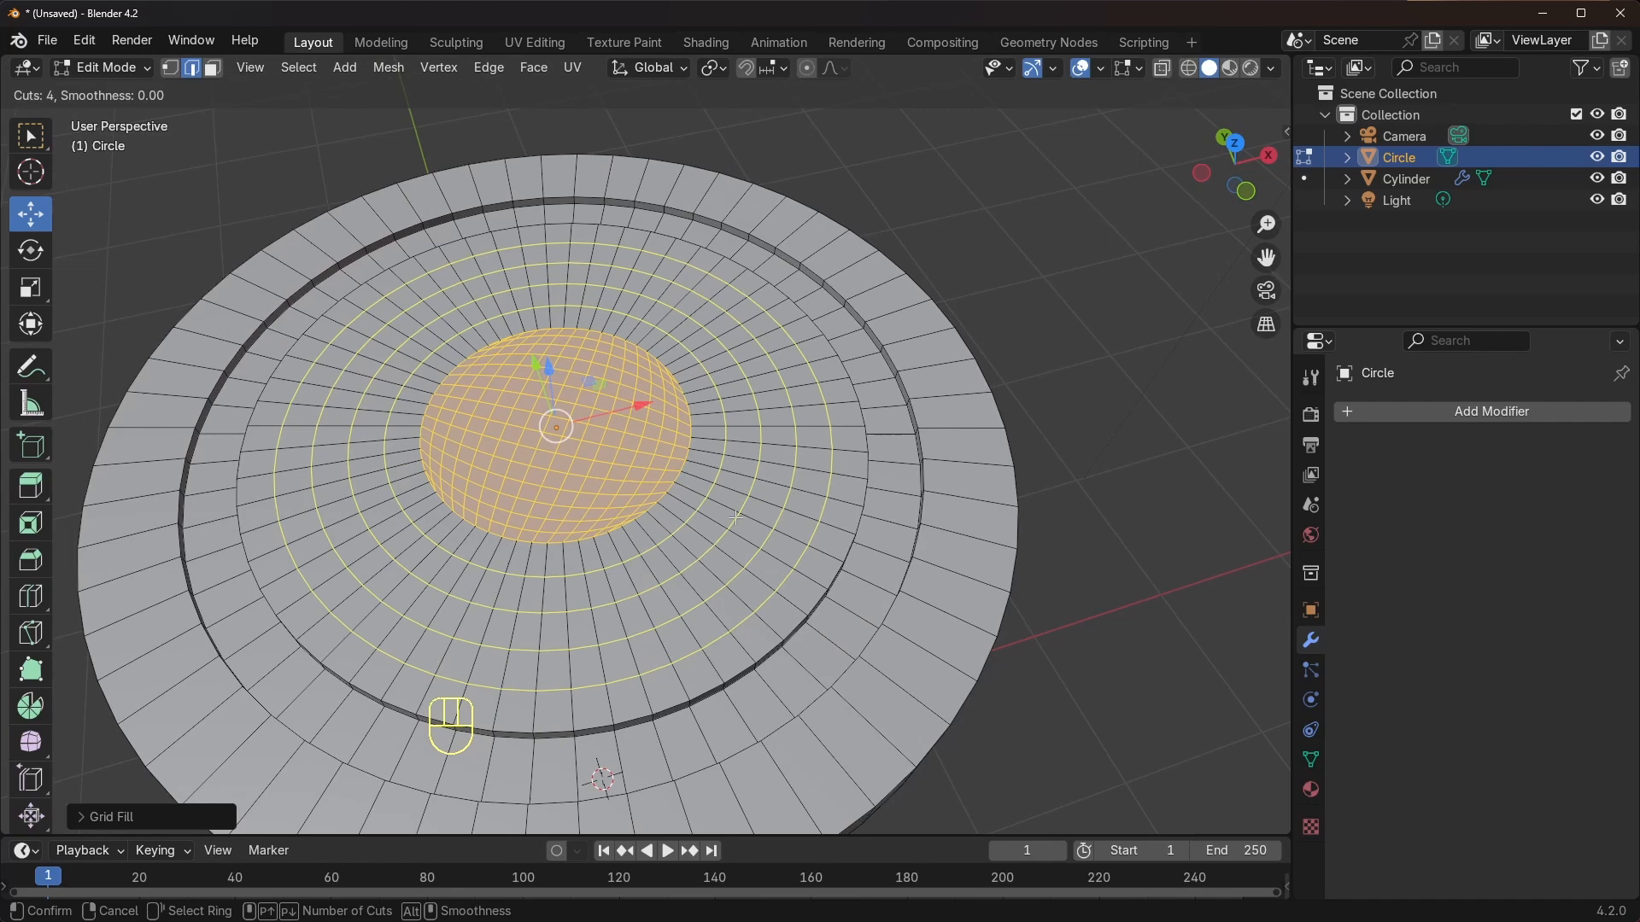
click(735, 518)
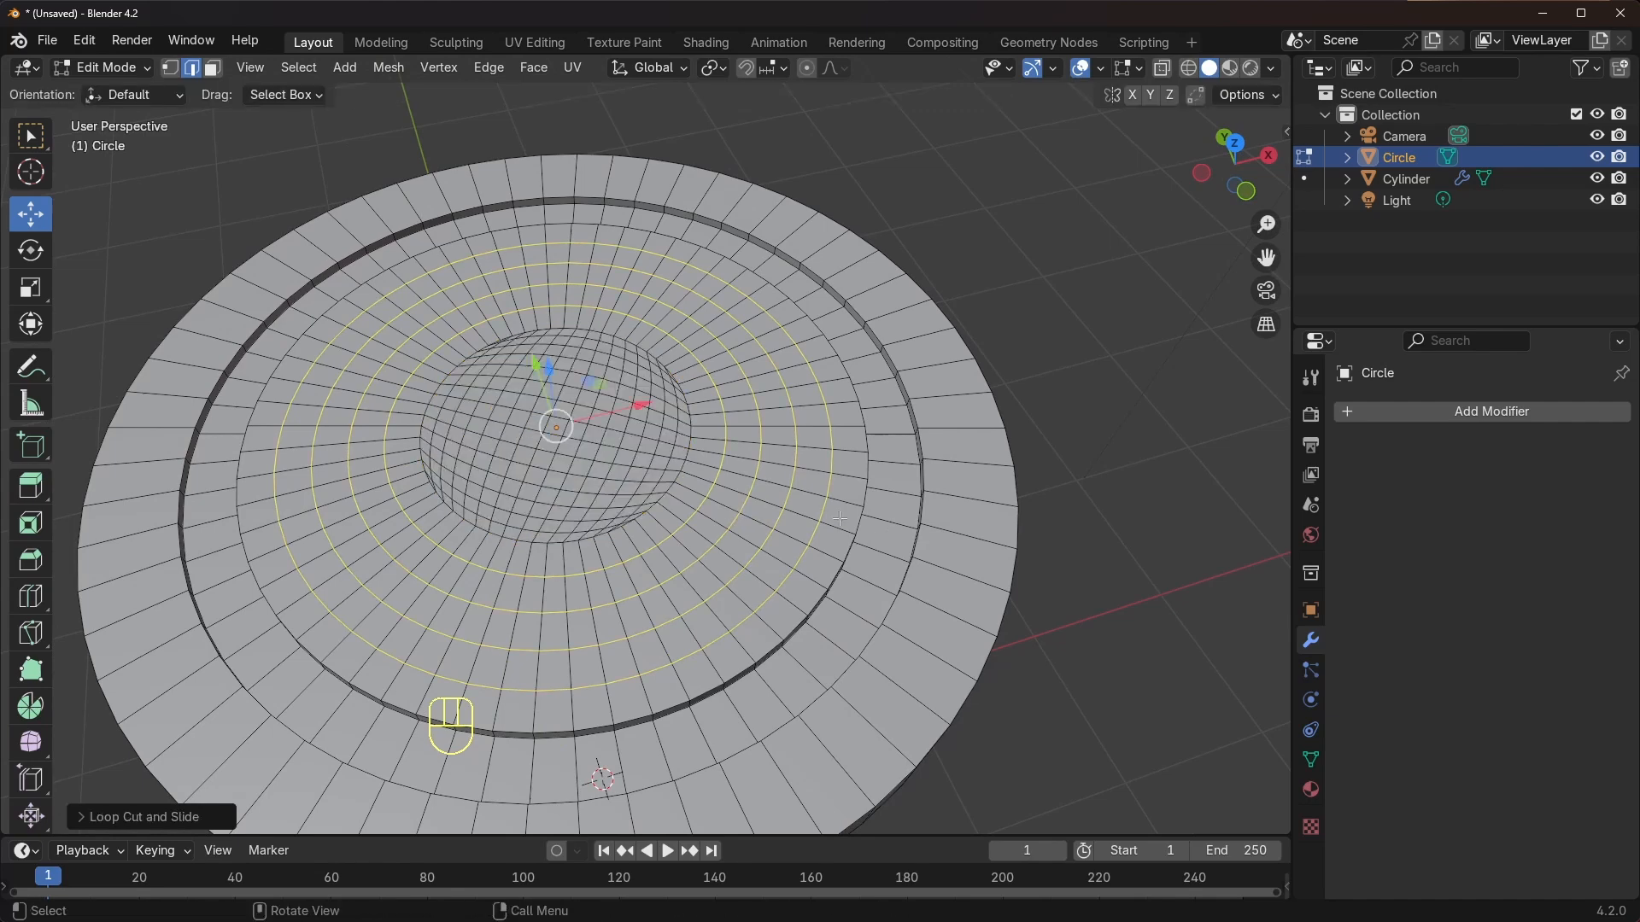
middle_drag(736, 516, 739, 448)
click(952, 258)
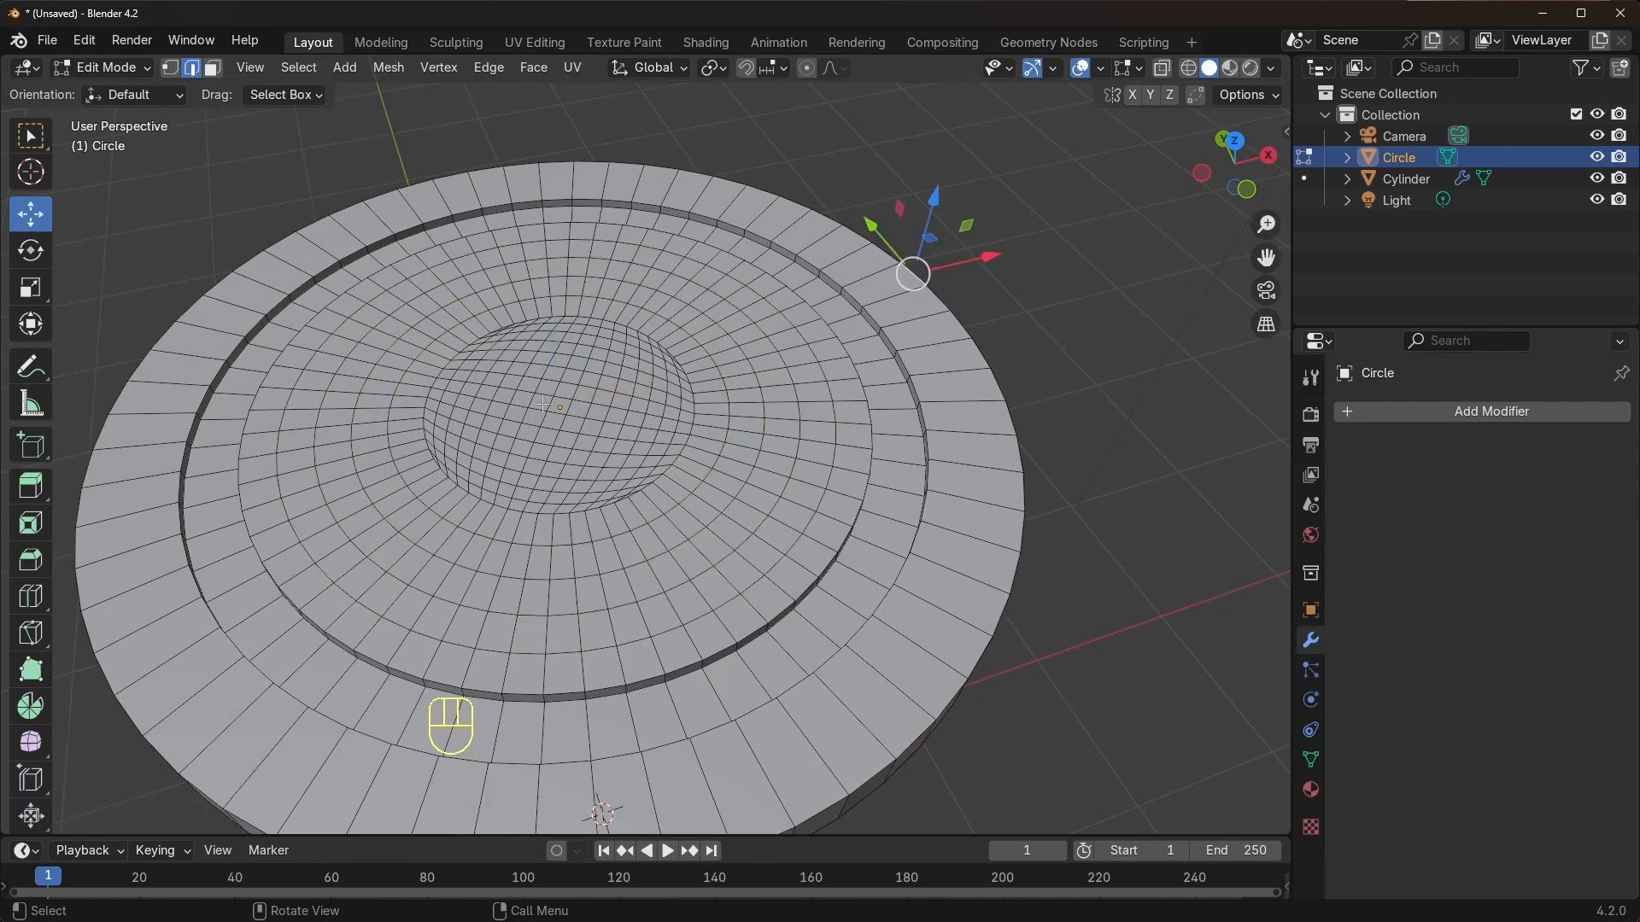
click(212, 68)
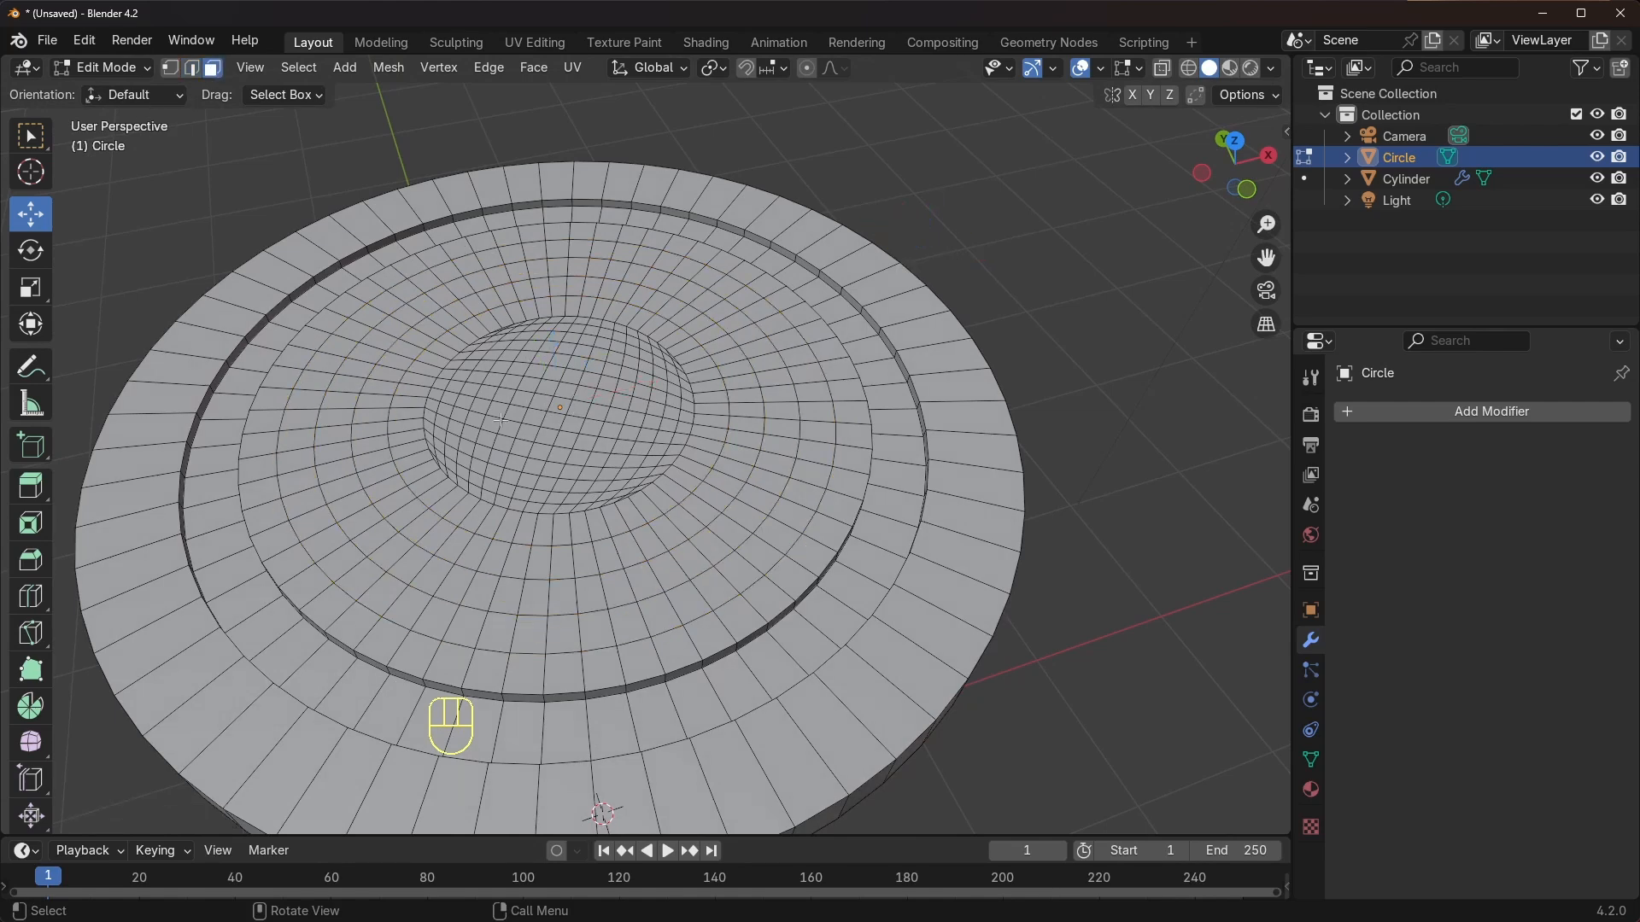
Select the lid's centre face and grow the selection seven times to cover the grid-filled disc, then clear it
middle_drag(560, 427, 574, 441)
click(563, 444)
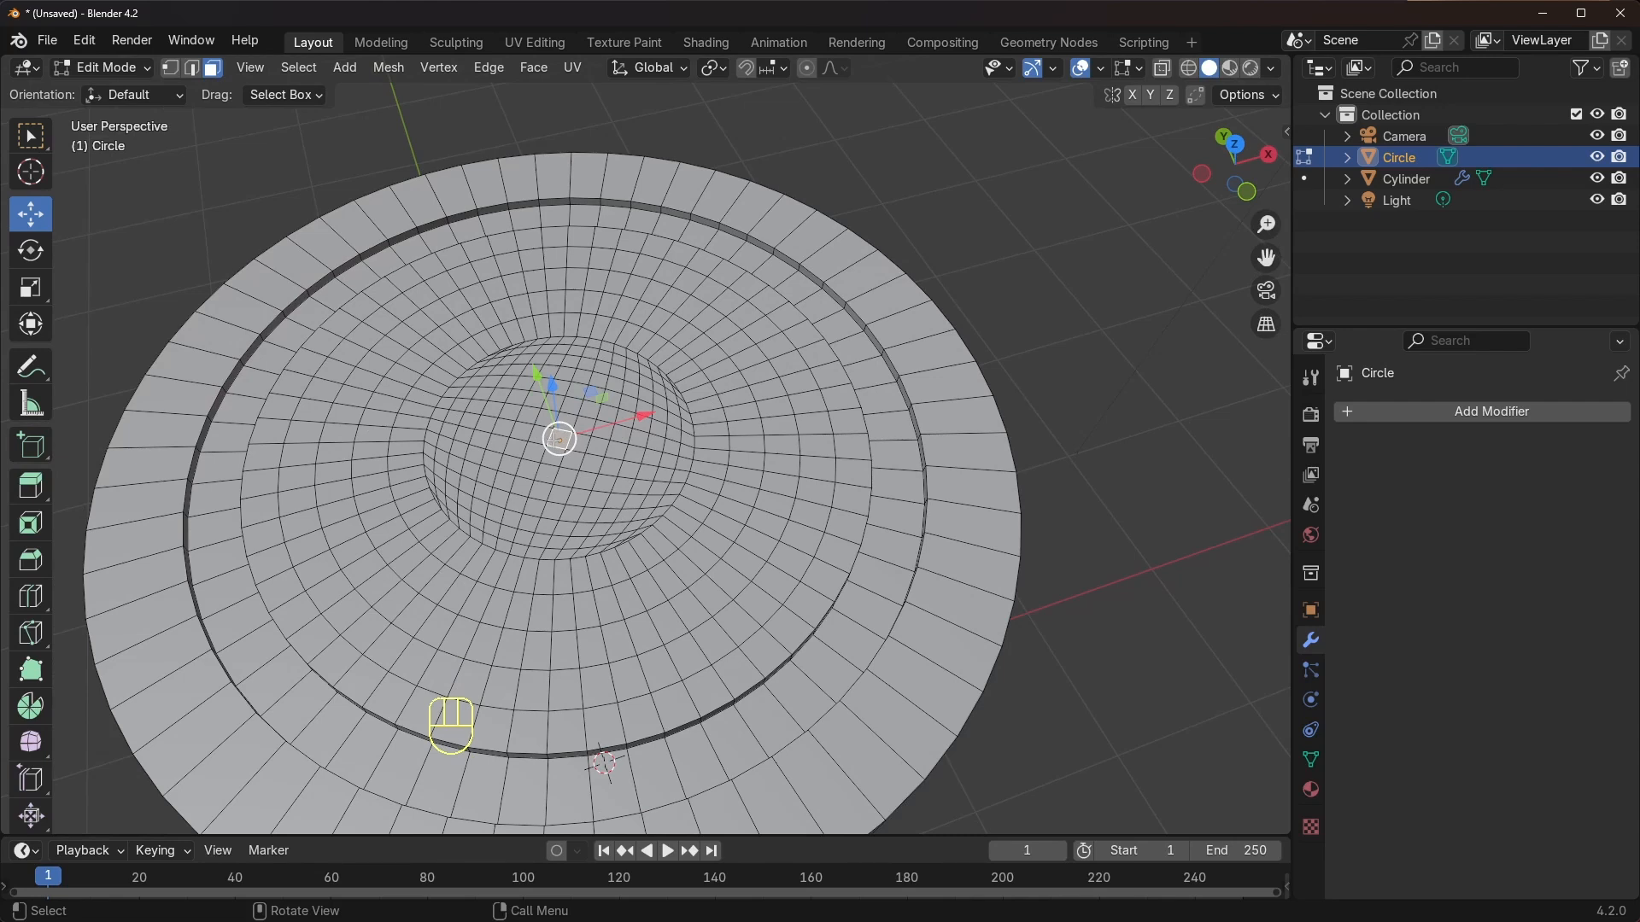
key(ctrl+KP_Add)
key(ctrl+KP_Add)
key(ctrl+KP_Add)
key(ctrl+KP_Add)
key(ctrl+KP_Add)
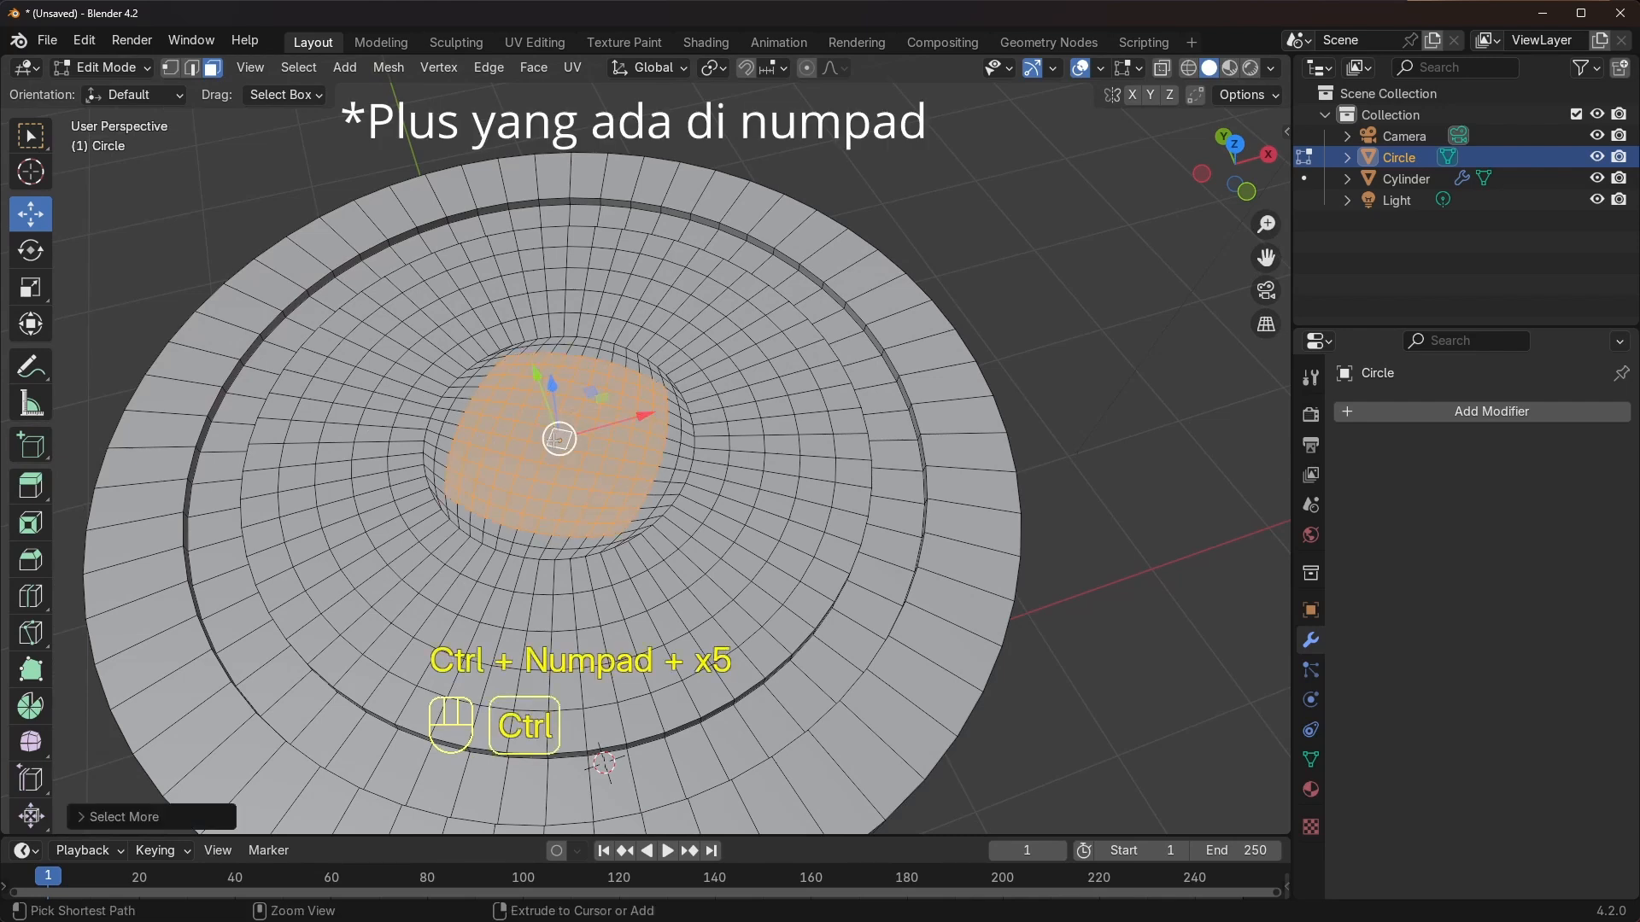
key(ctrl+KP_Add)
key(ctrl+KP_Add)
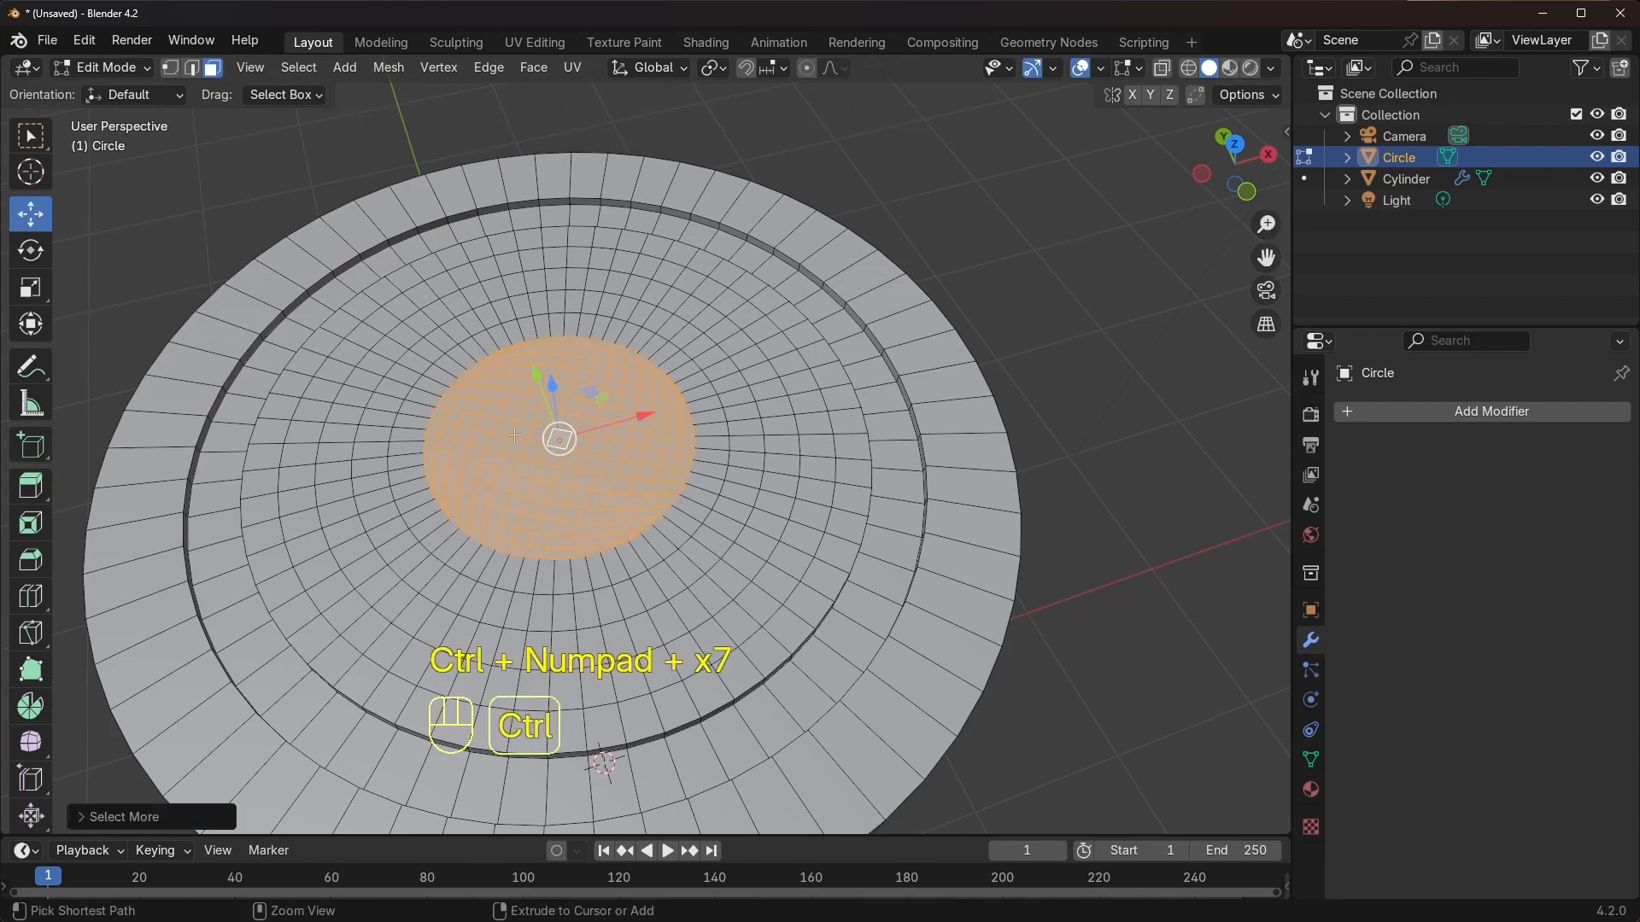
click(927, 369)
Select the lid's centre face and expand the selection once with Select More
click(565, 443)
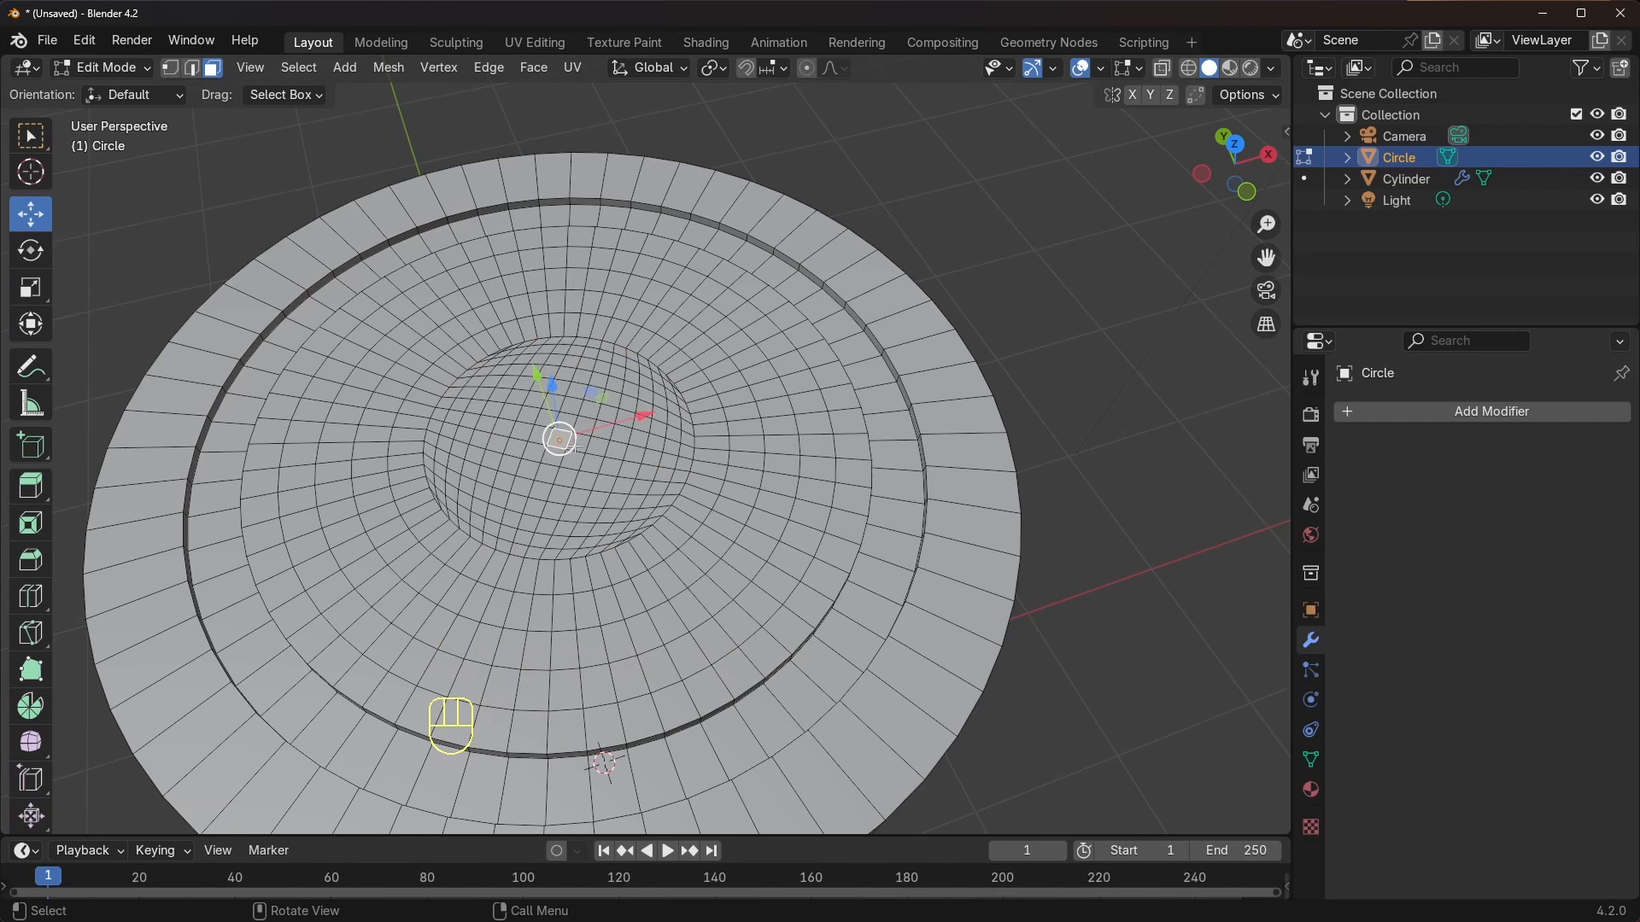
click(298, 67)
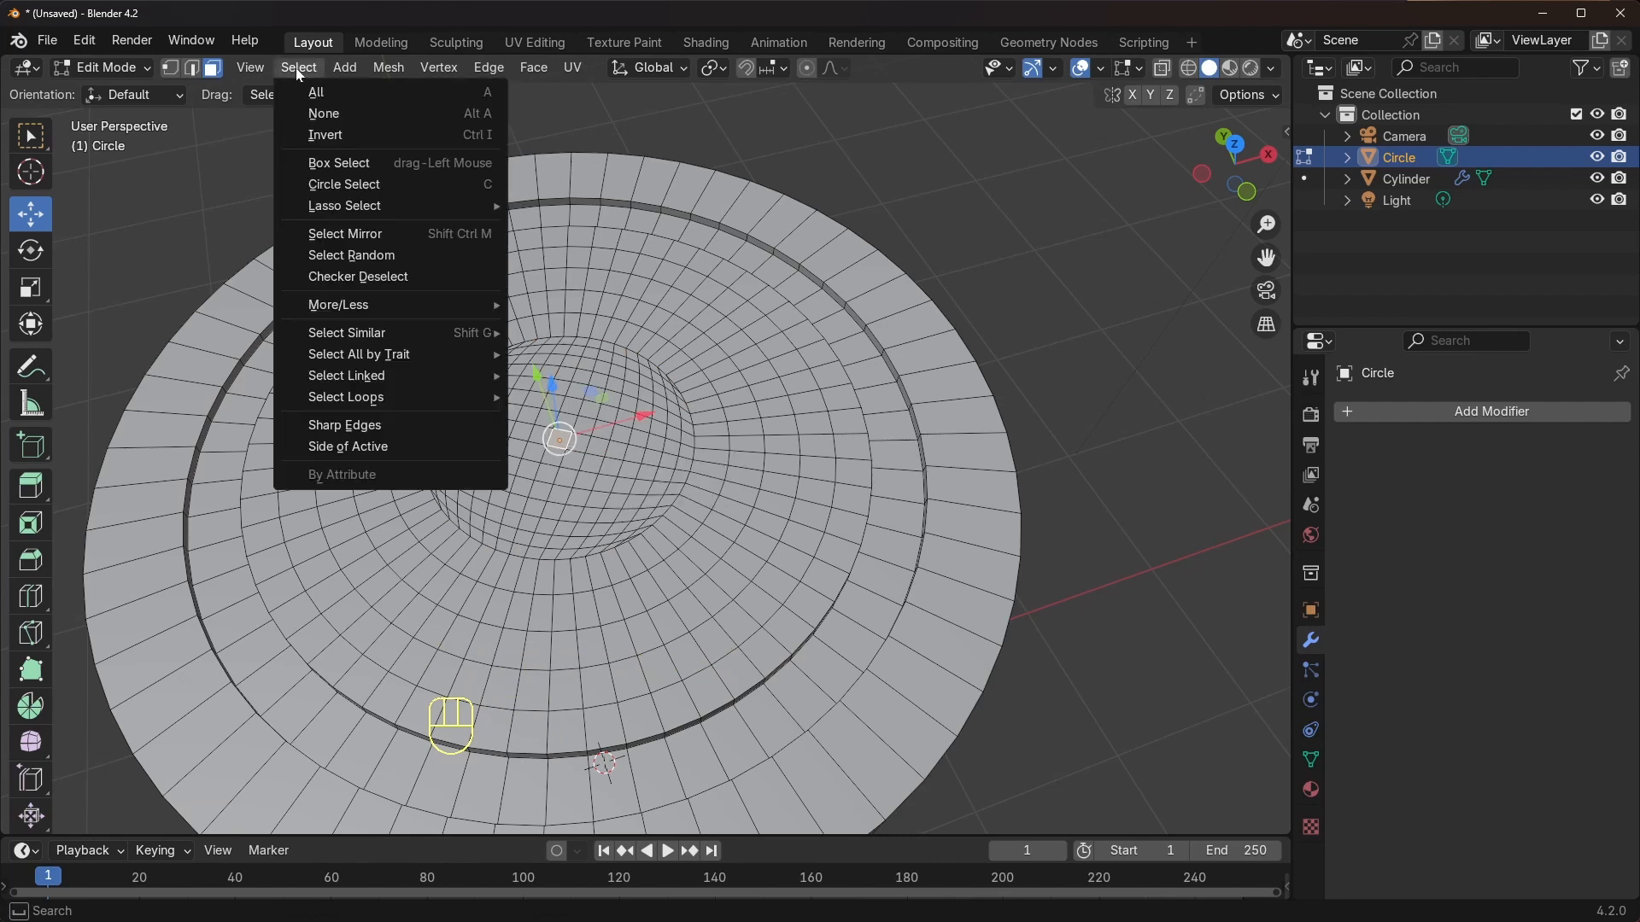
mouse_move(357, 310)
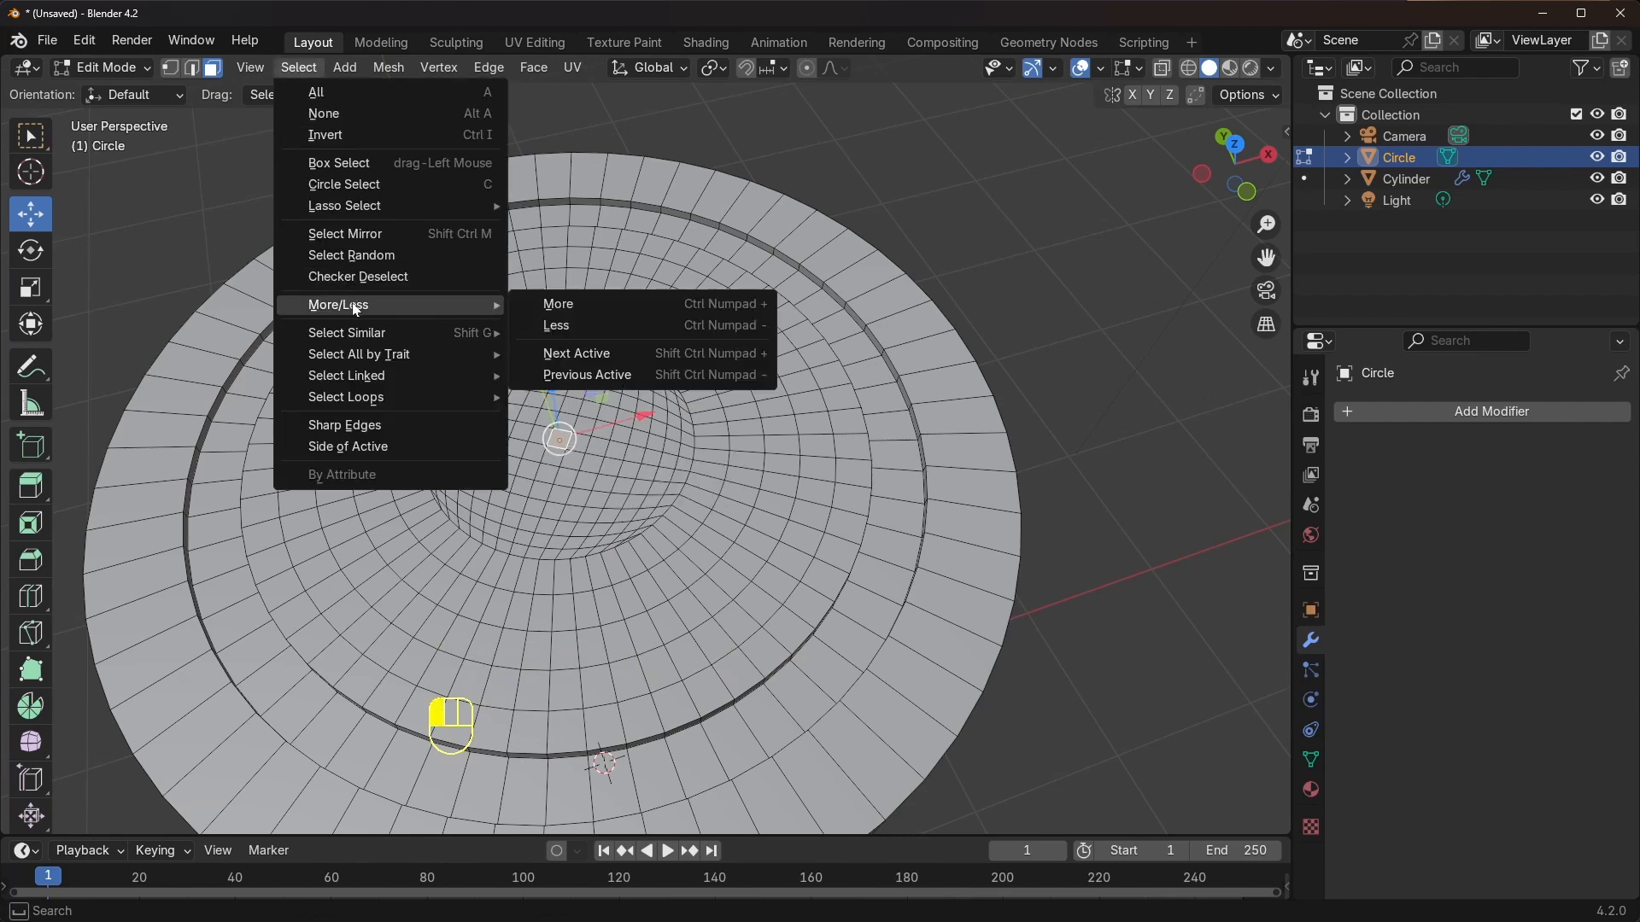
click(575, 304)
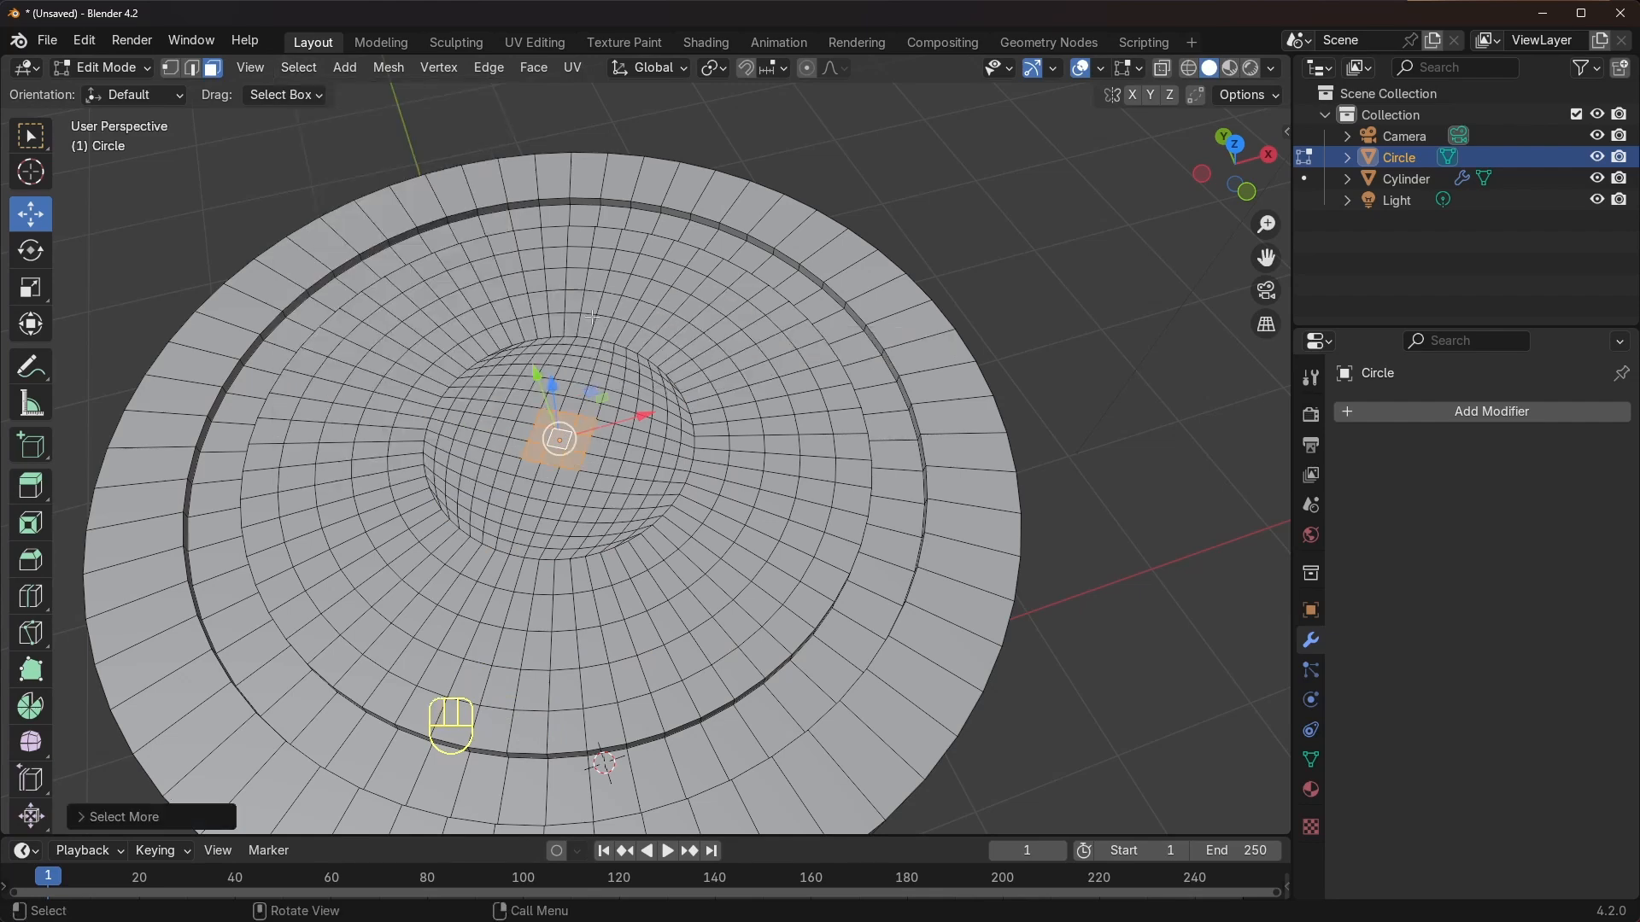
Add the Select More command to Quick Favorites
click(303, 74)
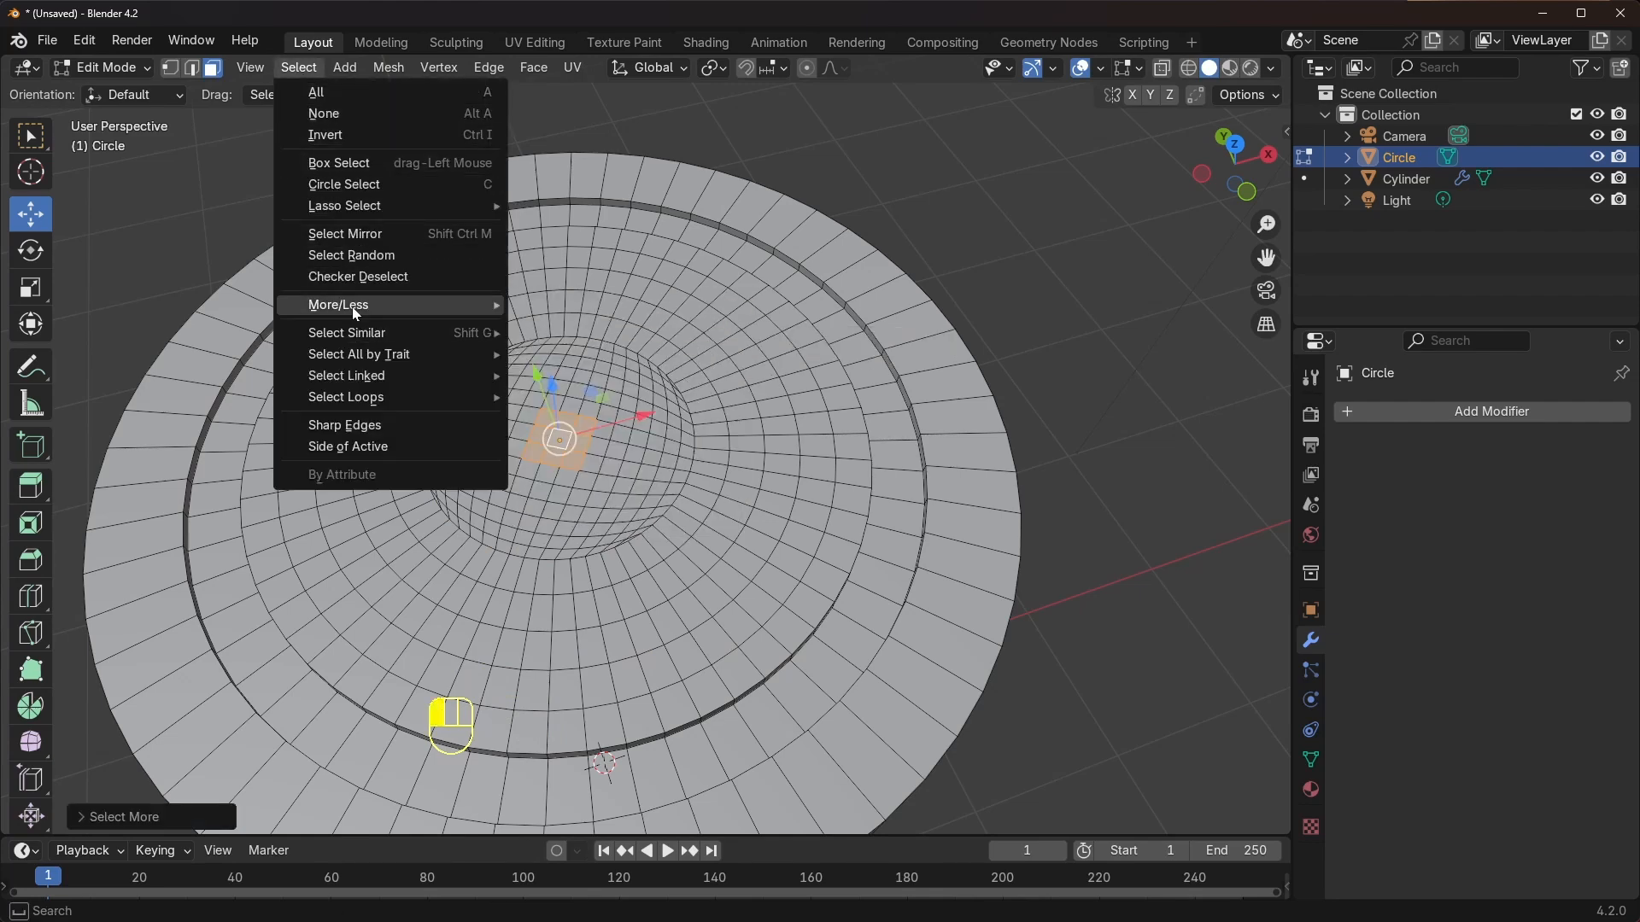
mouse_move(356, 307)
right_click(560, 306)
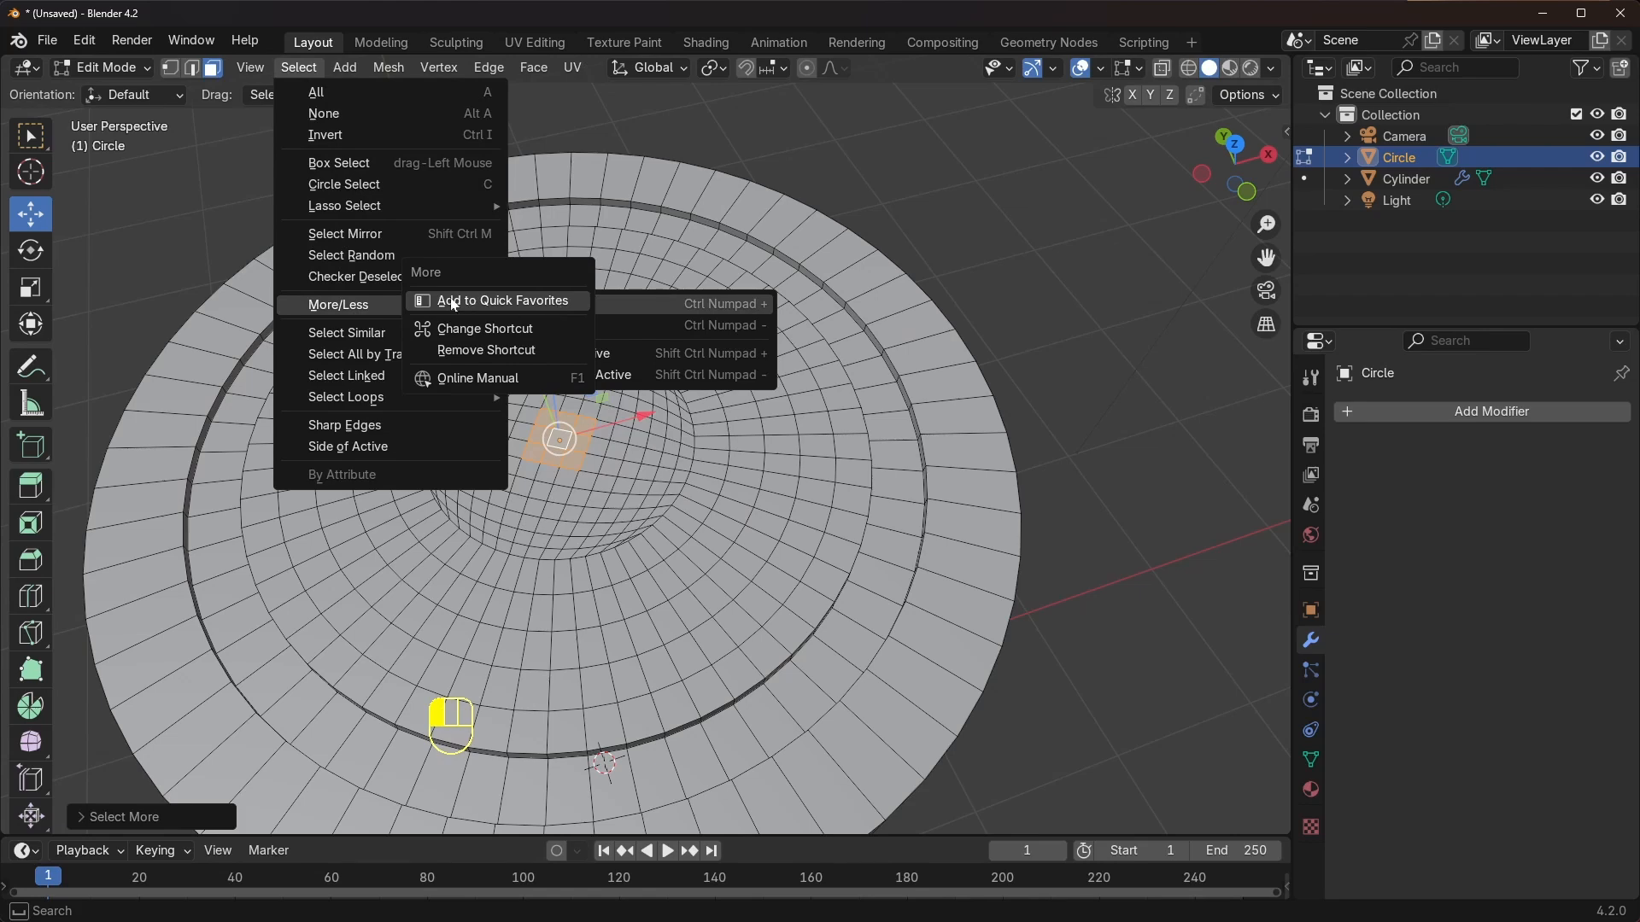
click(486, 301)
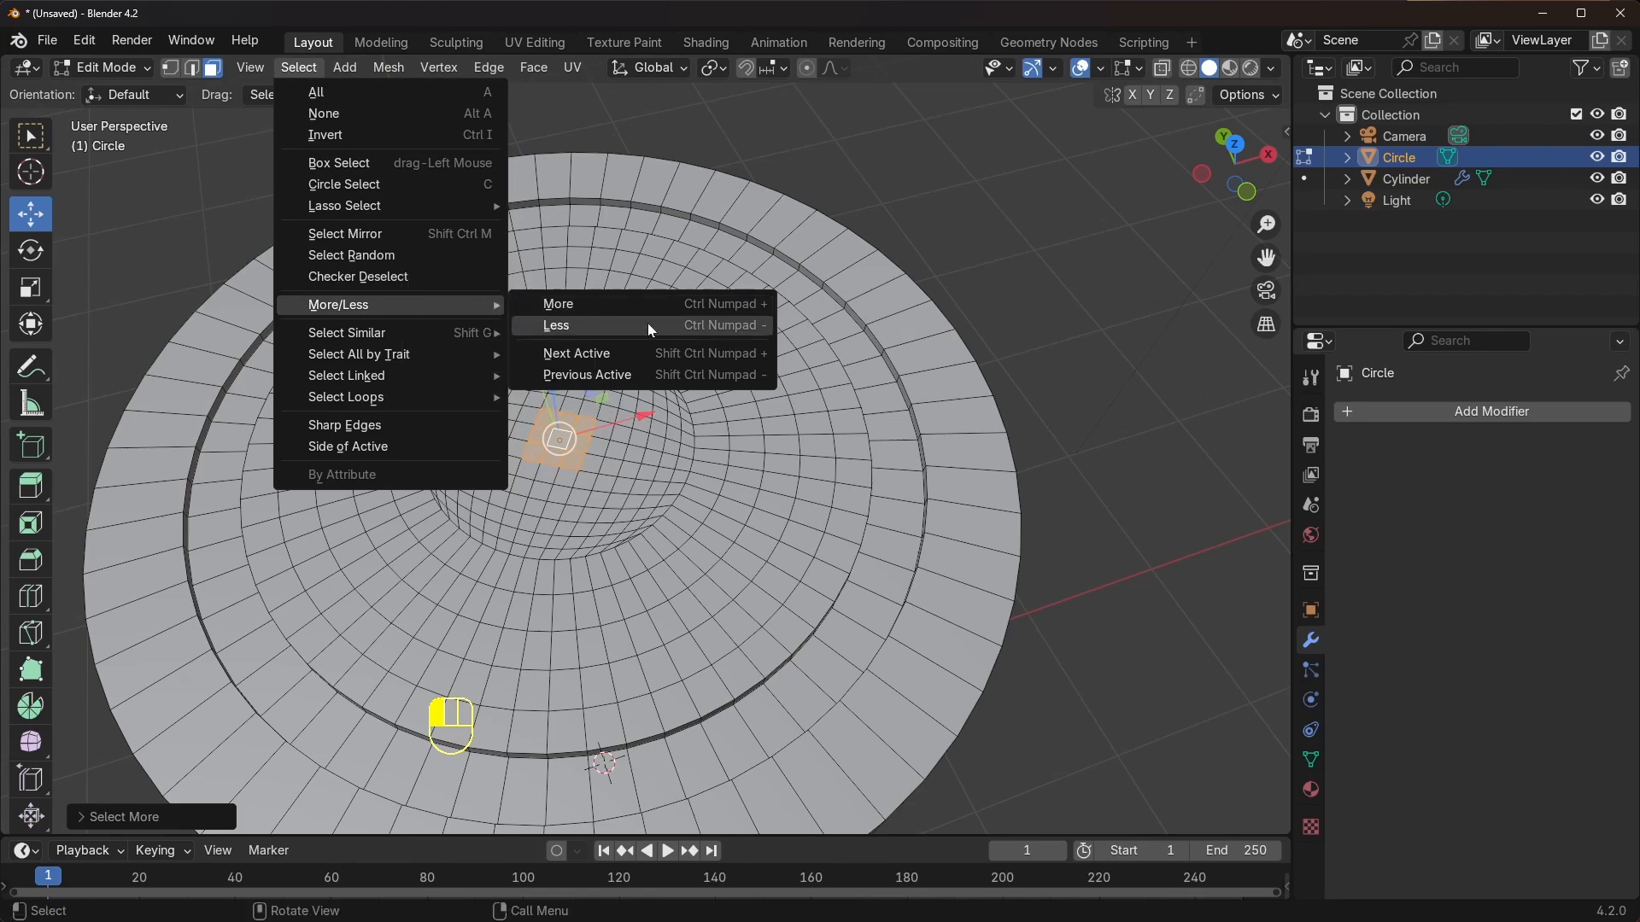
right_click(585, 305)
middle_drag(578, 232, 667, 335)
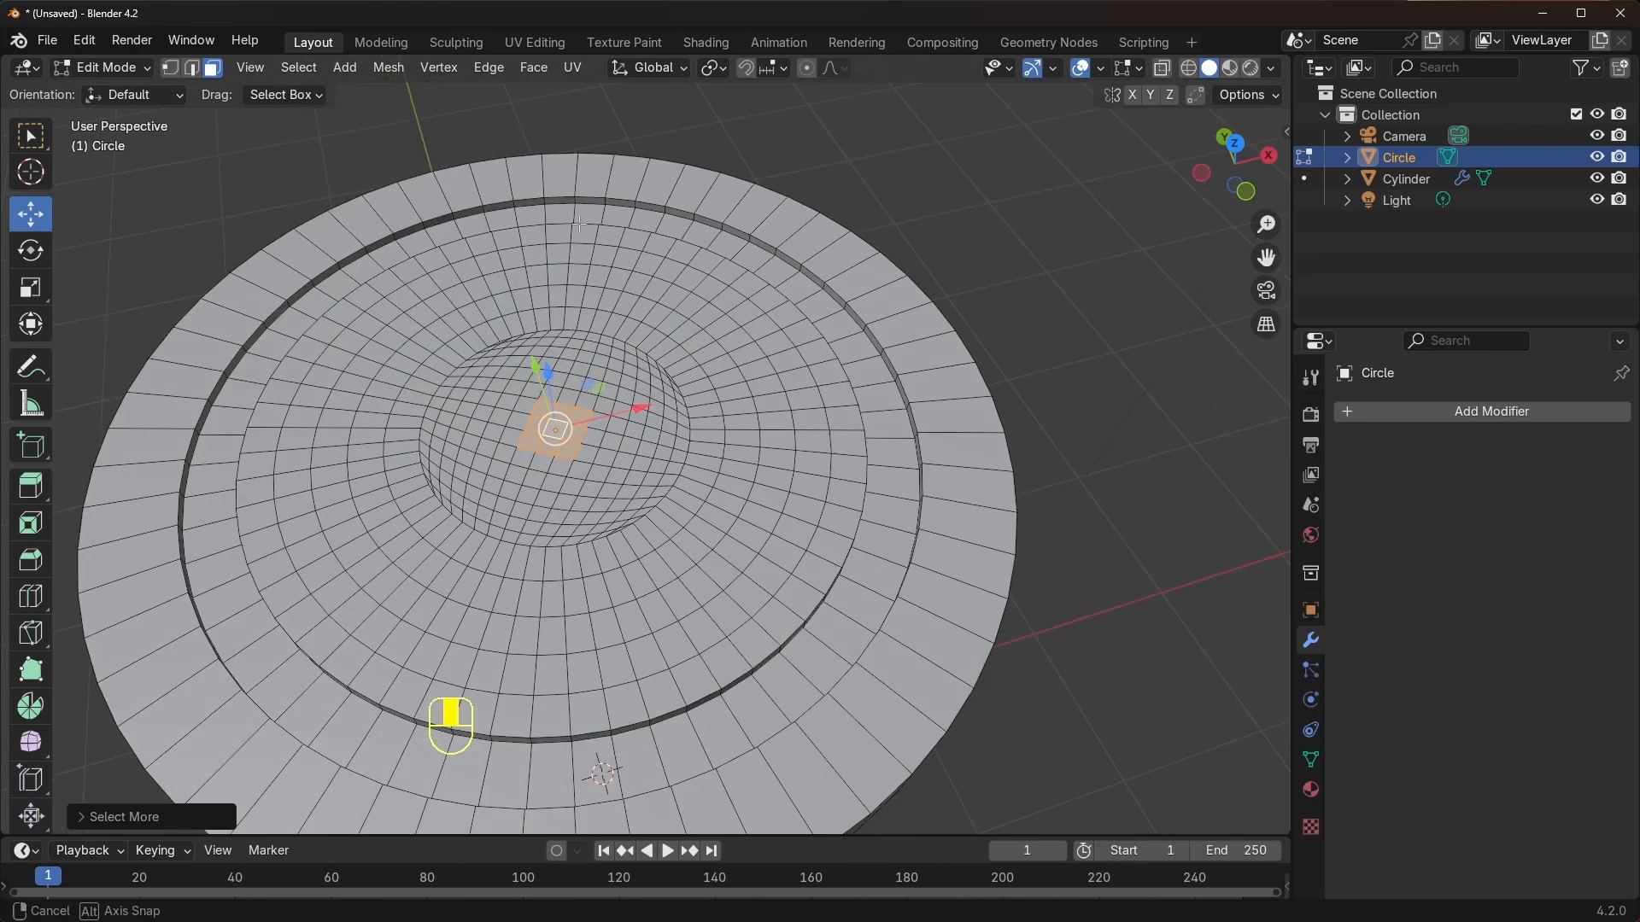
Grow the face selection six more times until it covers the whole grid-filled disc
key(q)
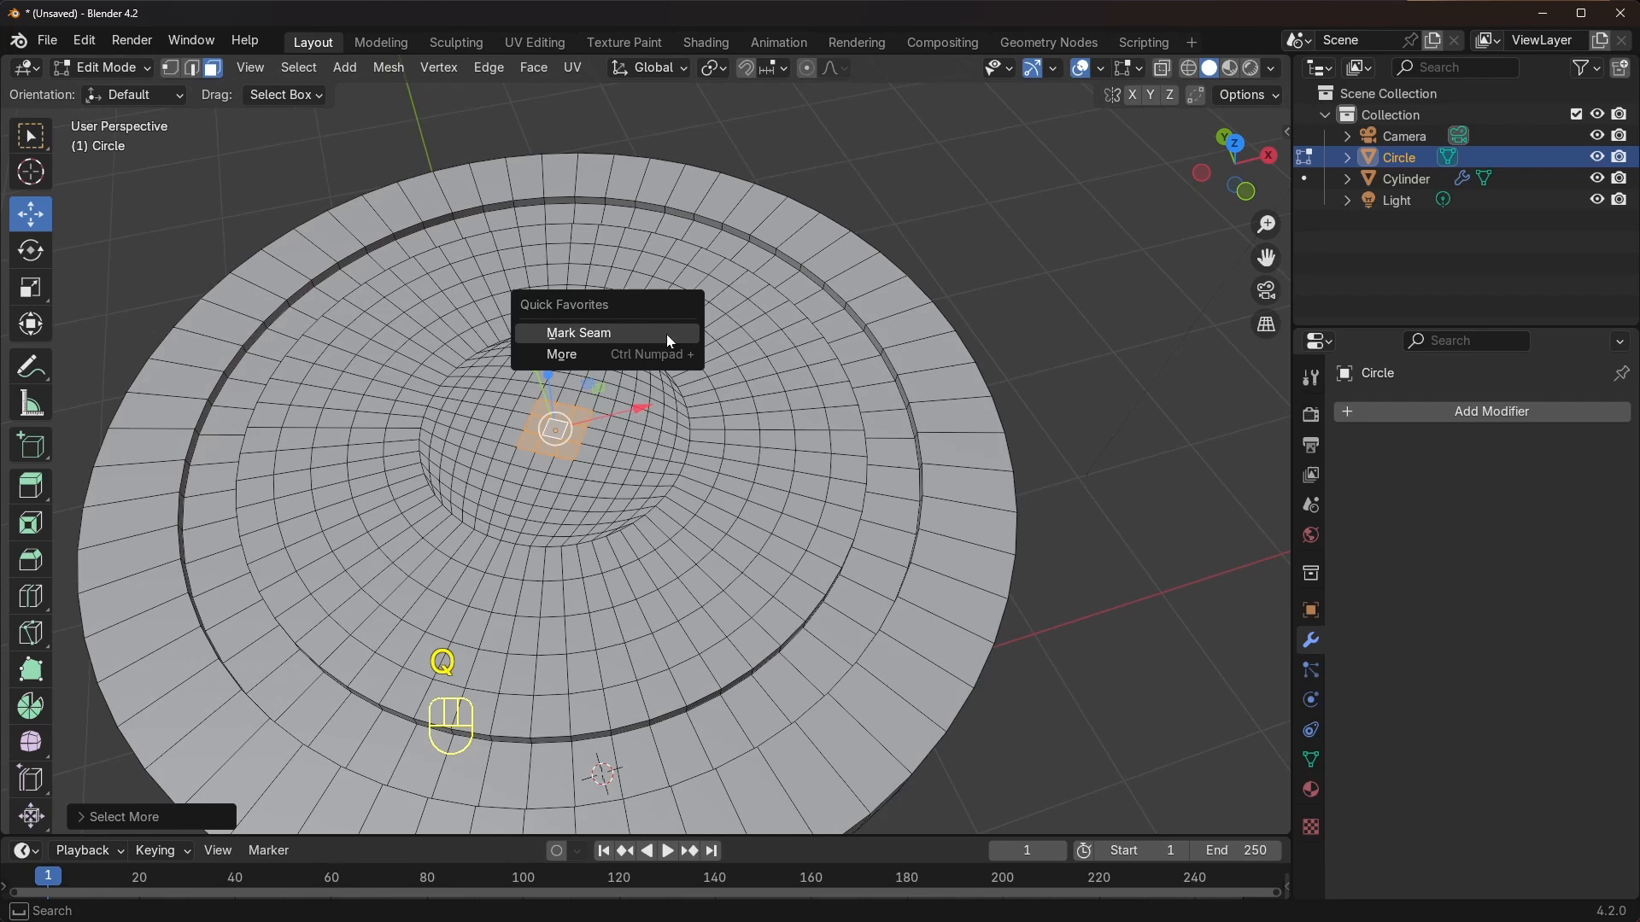
click(574, 352)
key(q)
click(576, 354)
key(q)
click(575, 353)
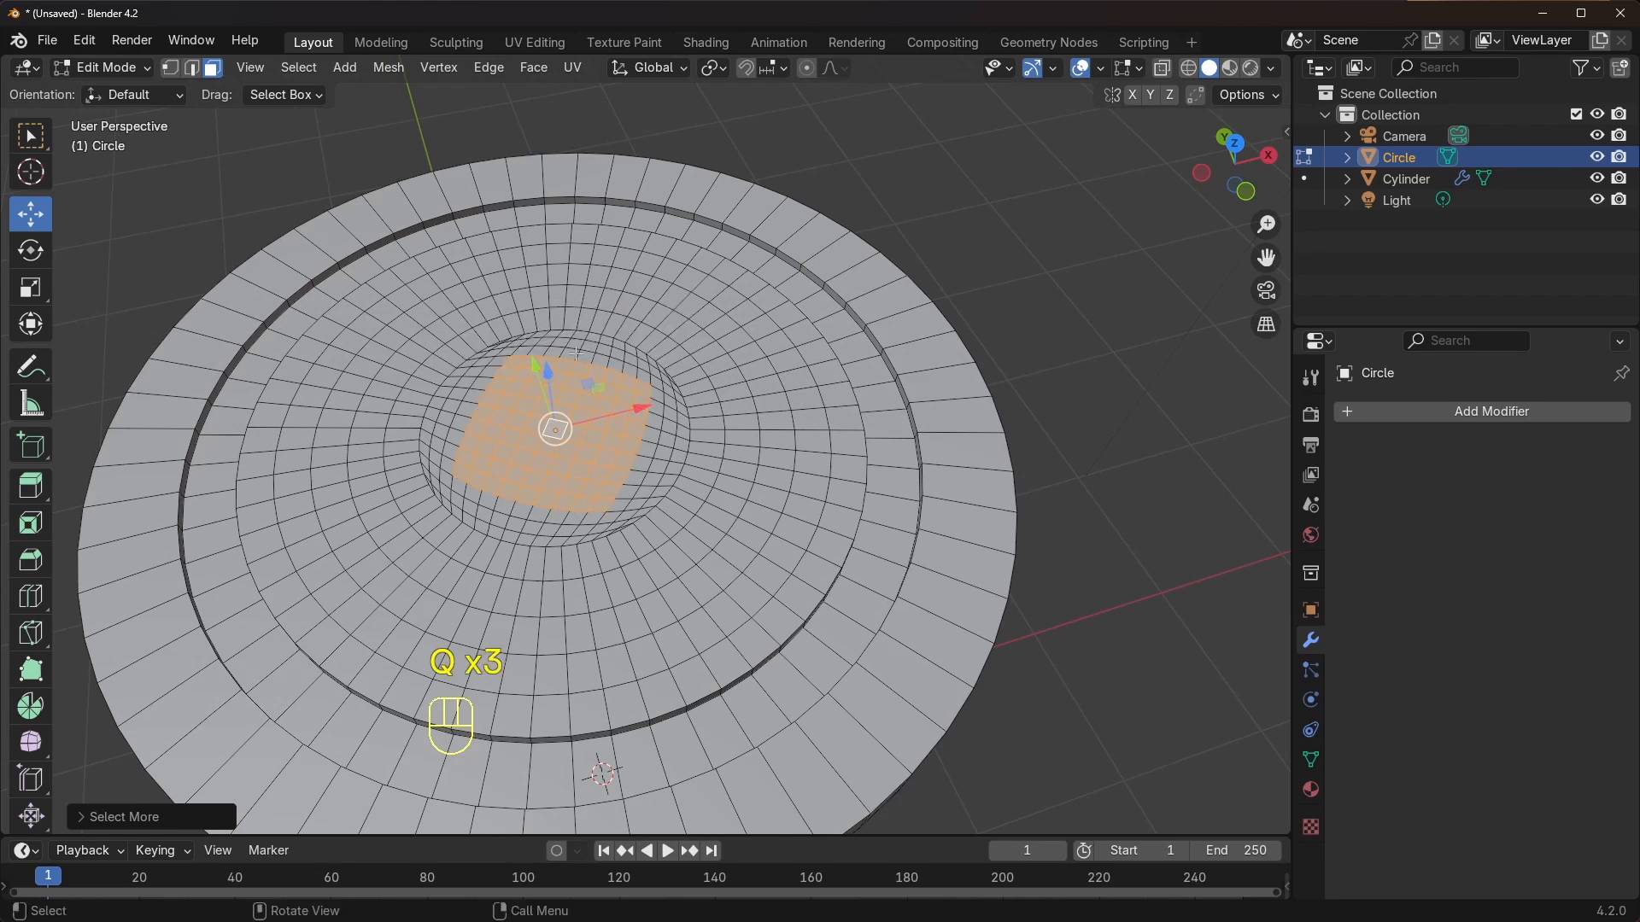
key(q)
click(576, 354)
key(q)
click(576, 356)
key(q)
click(578, 357)
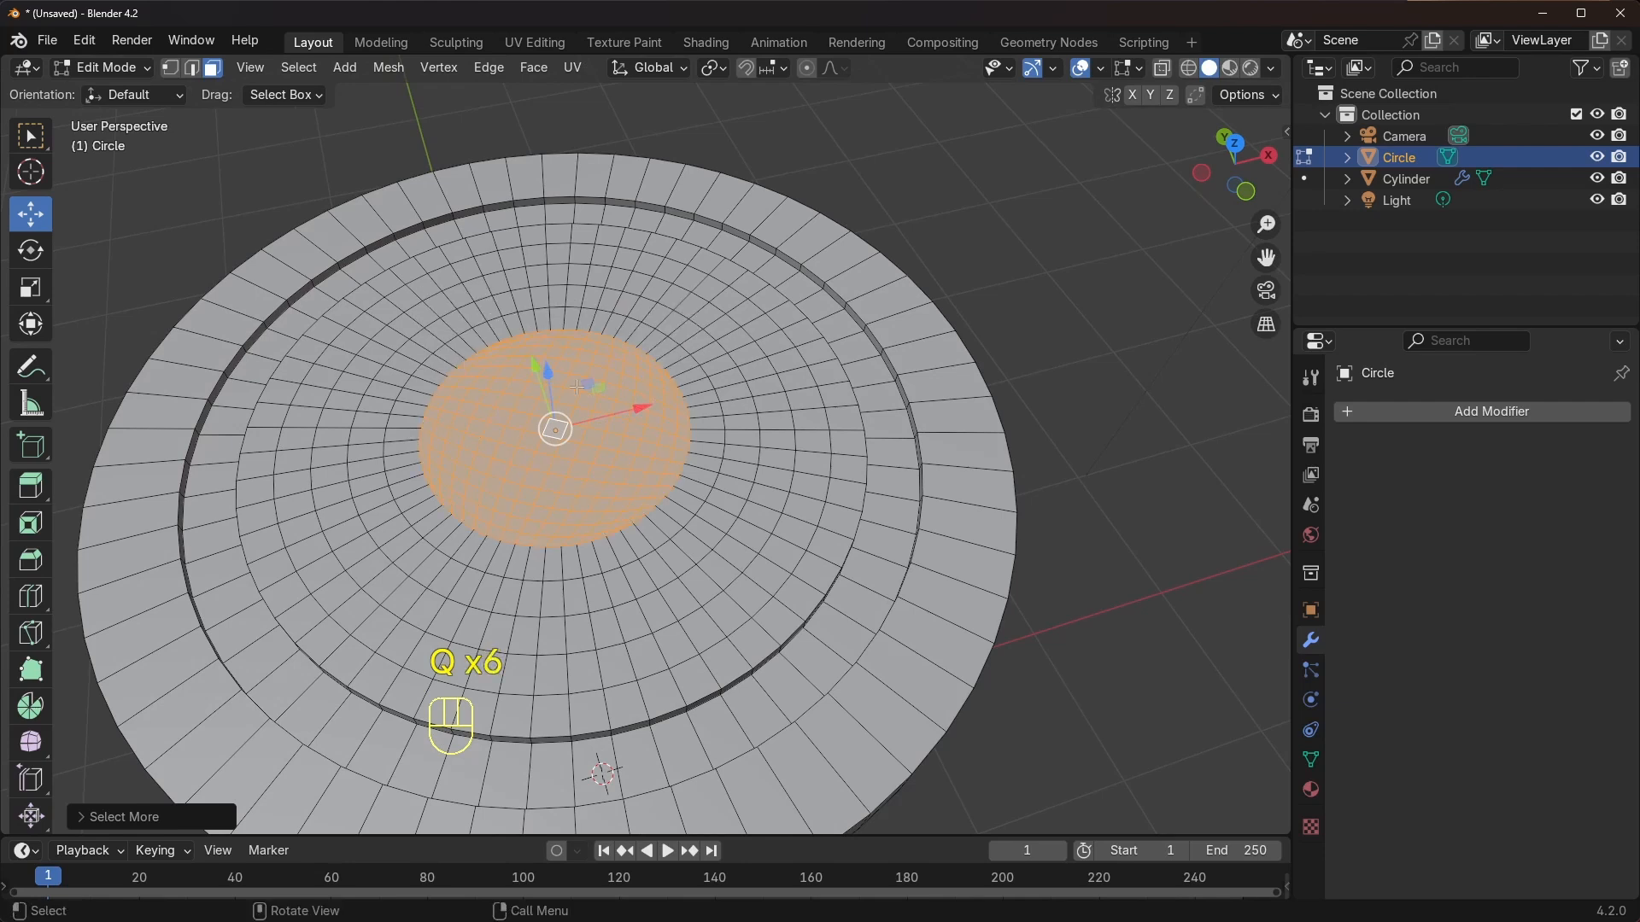
Extend the selection by two face rings beyond the grid-filled disc and apply Smooth Vertices to it
key(q)
click(695, 409)
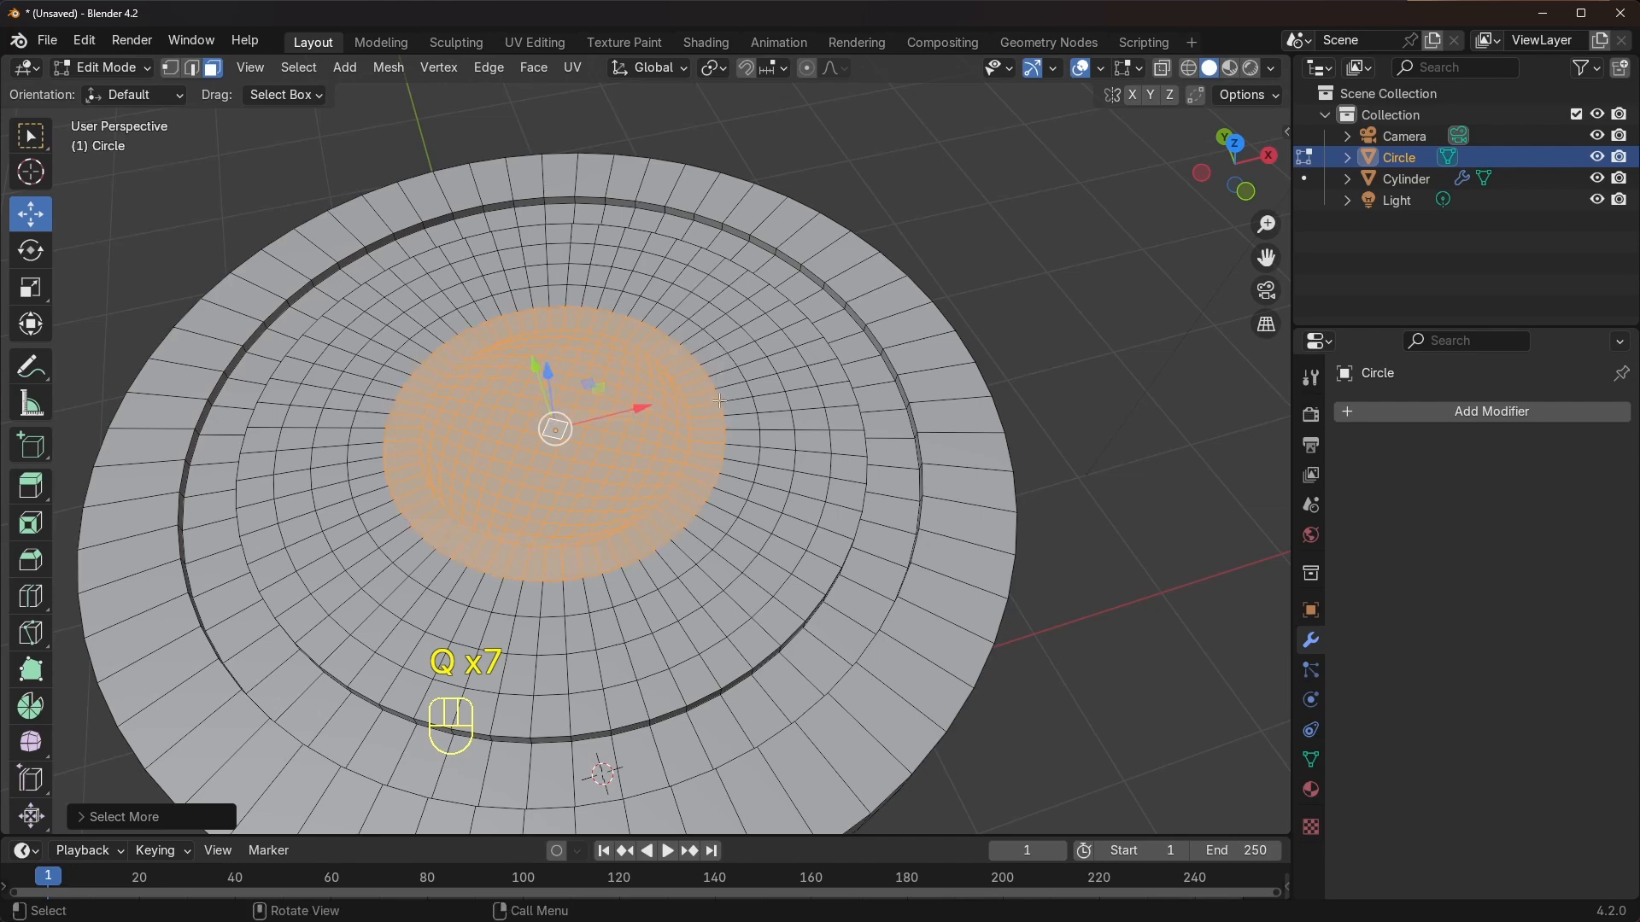
key(ctrl+KP_Add)
middle_drag(571, 498, 598, 460)
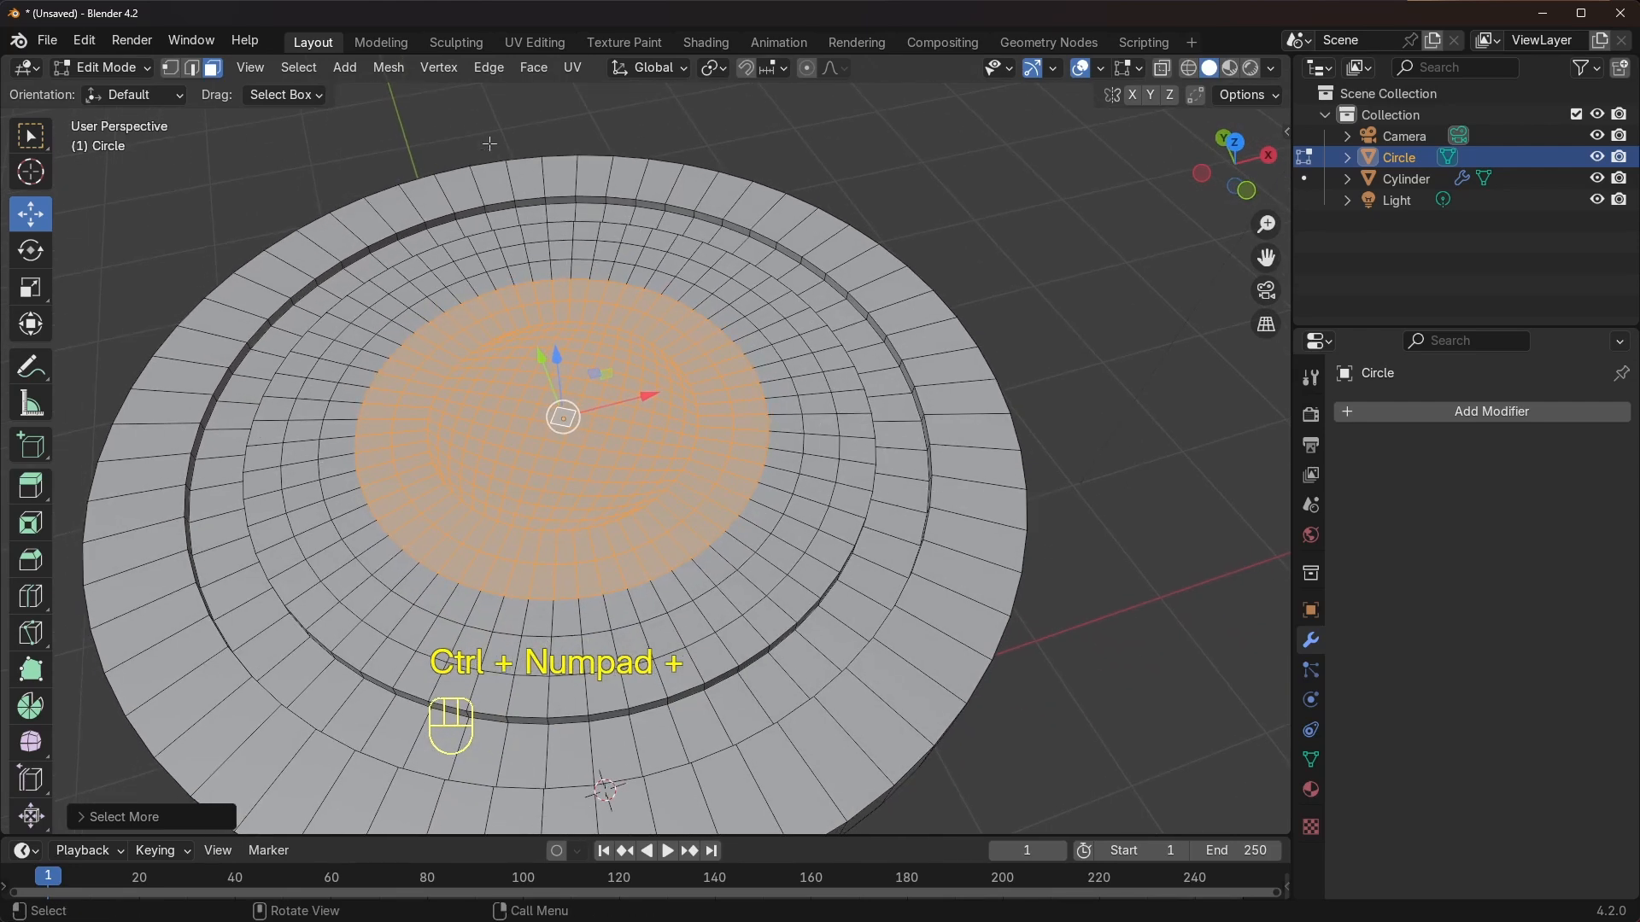
click(441, 69)
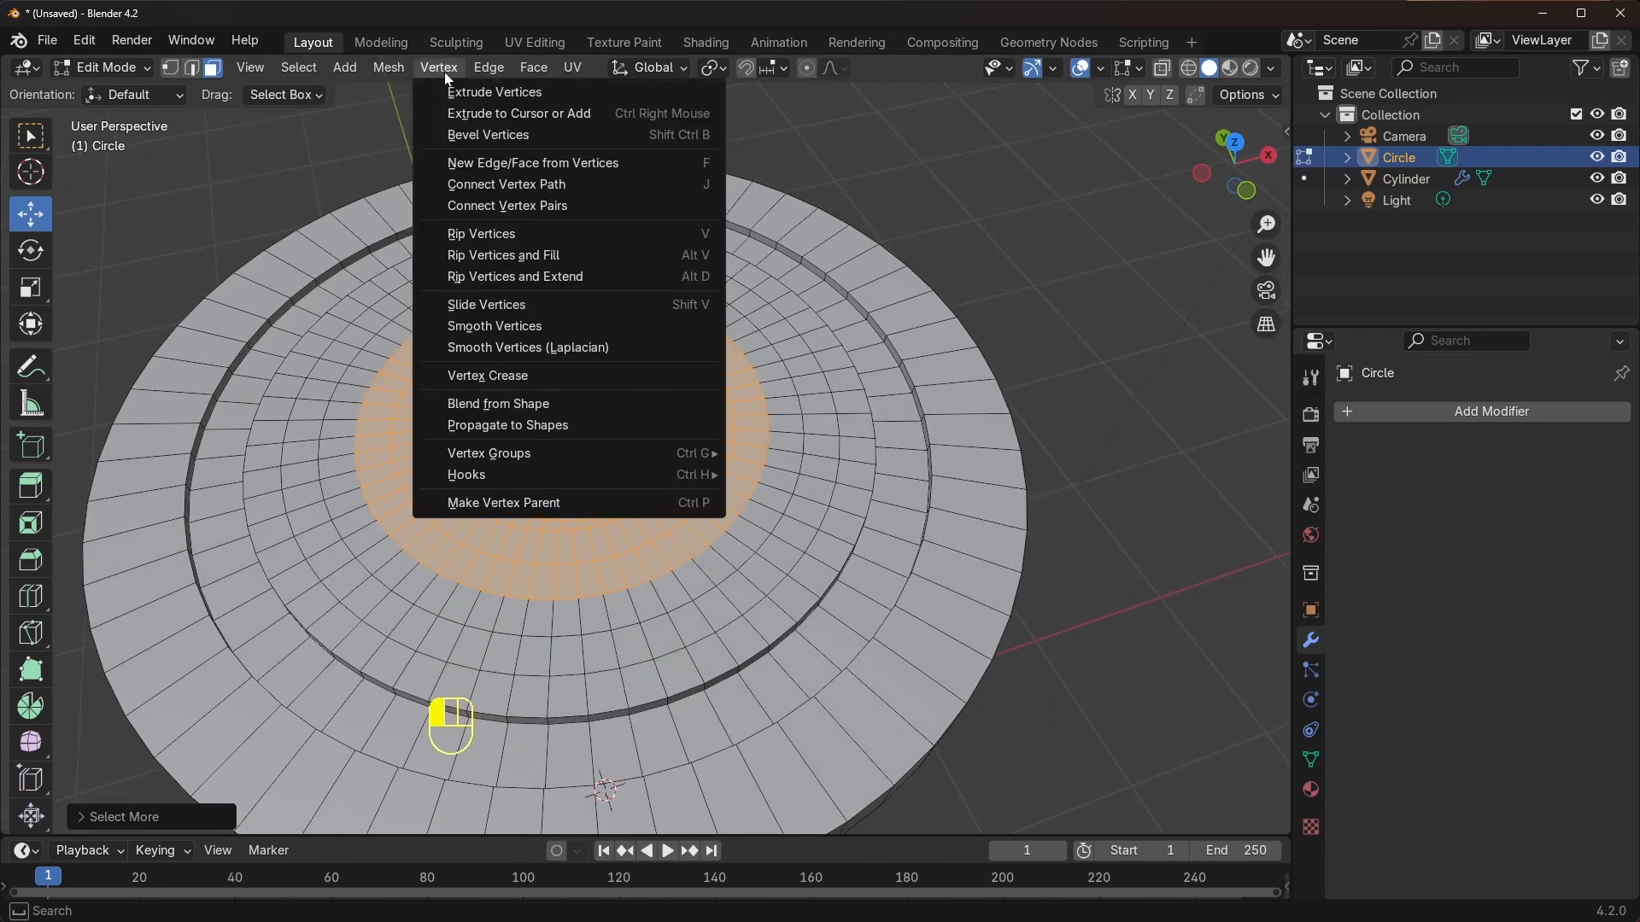
click(511, 327)
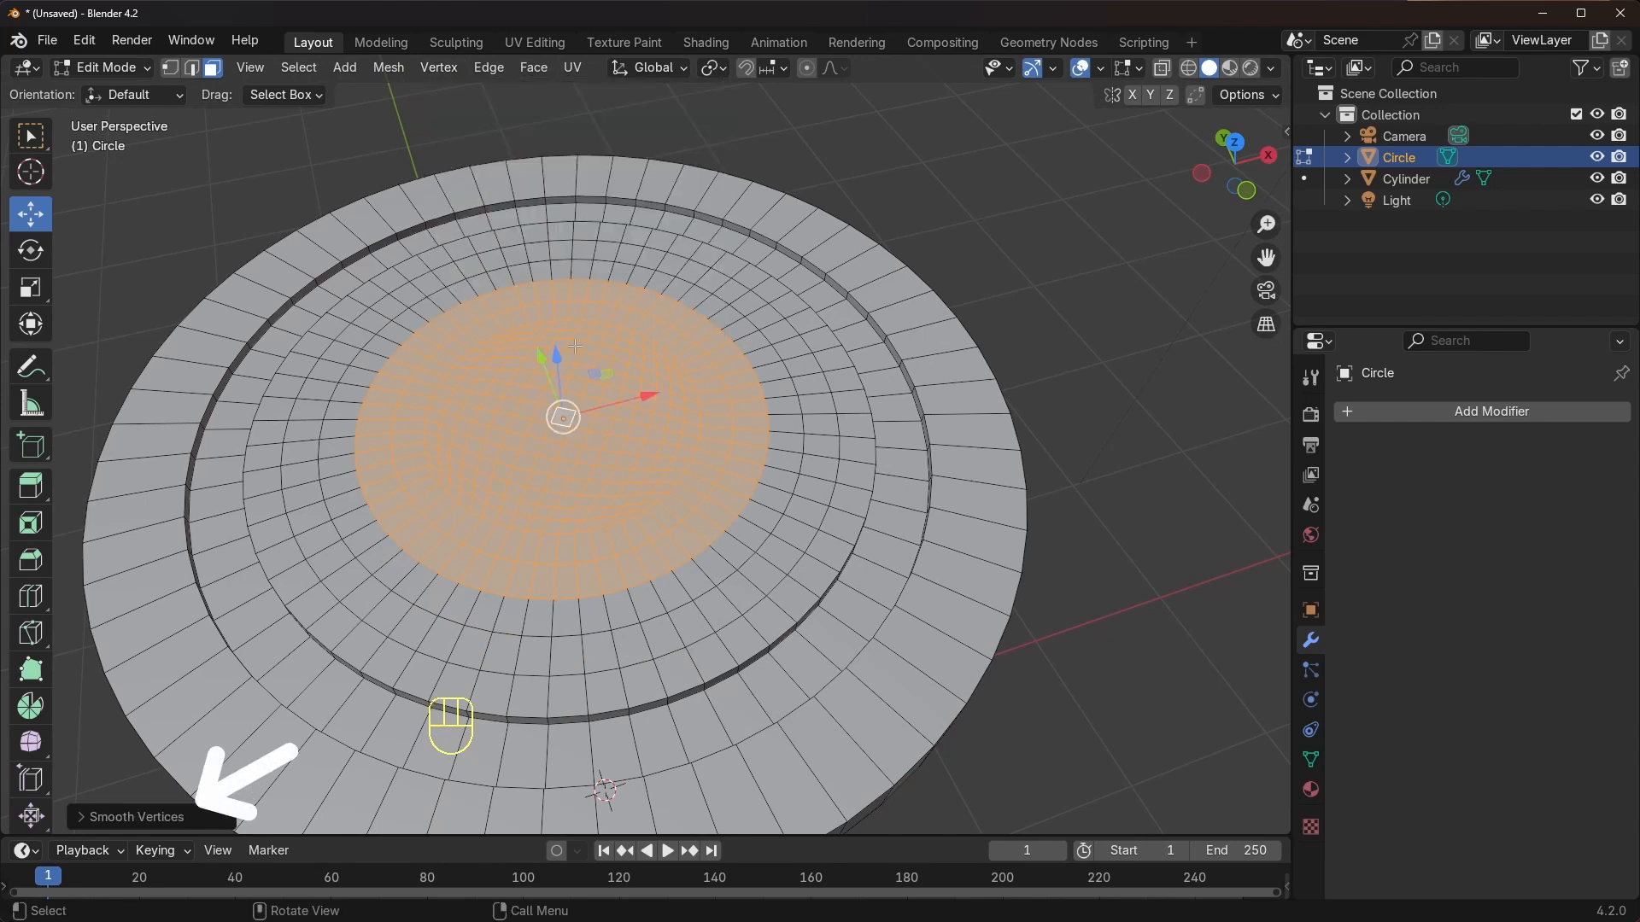
Set the lid's Smooth Vertices operation to 10 repeats with a smoothing of 1.000 and clear the face selection
click(85, 819)
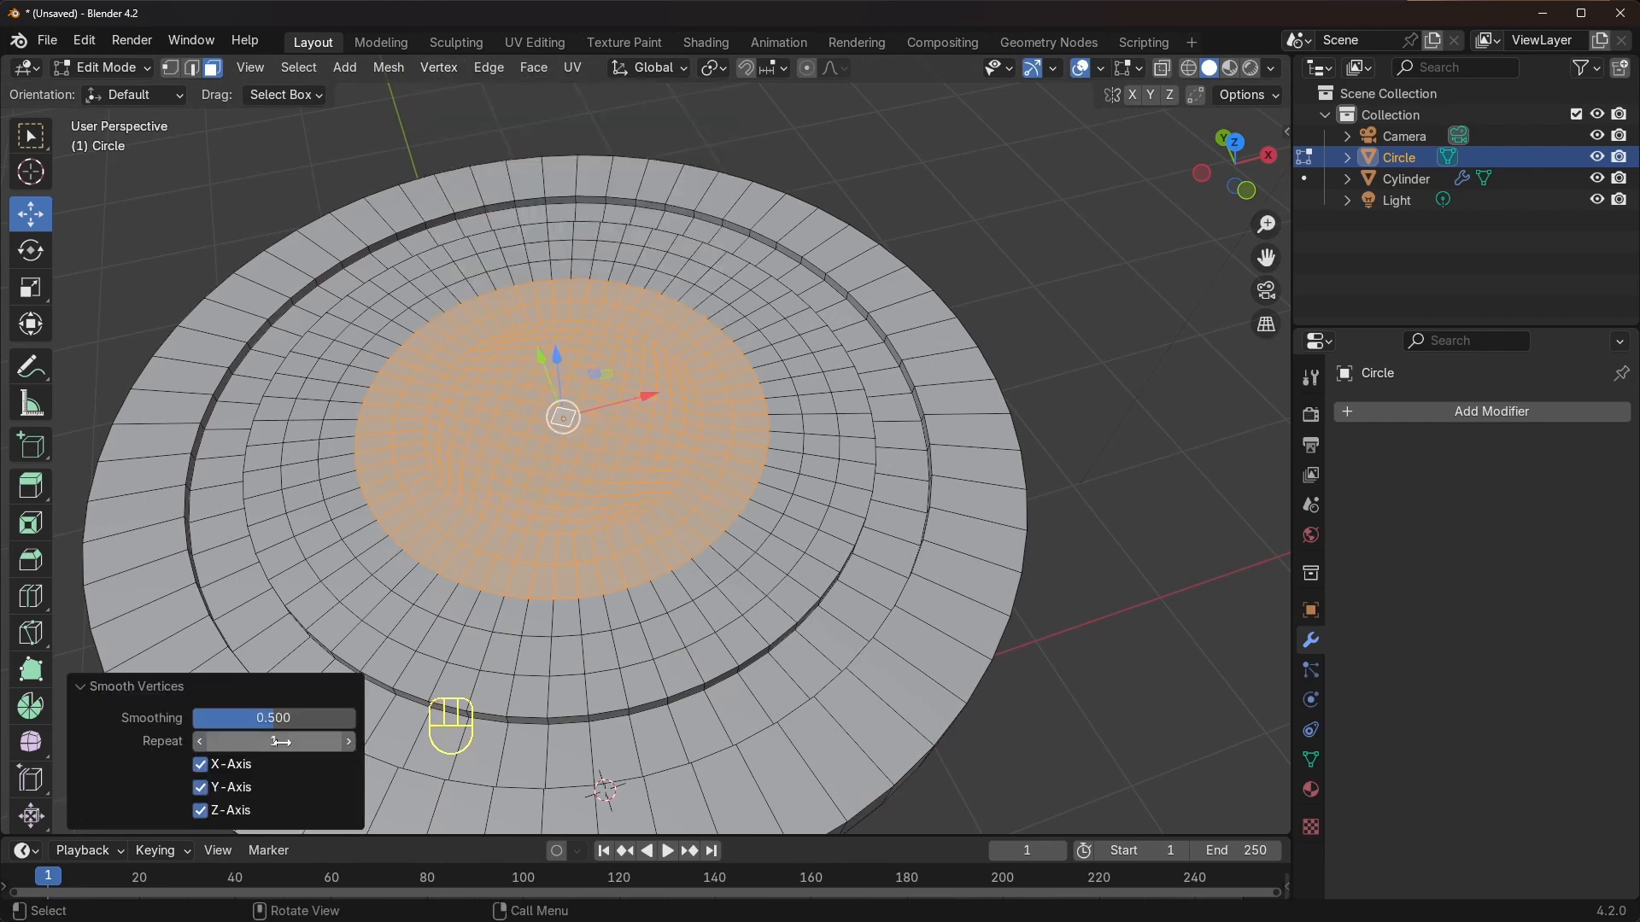
click(279, 741)
text(10)
key(Return)
drag(248, 730, 354, 722)
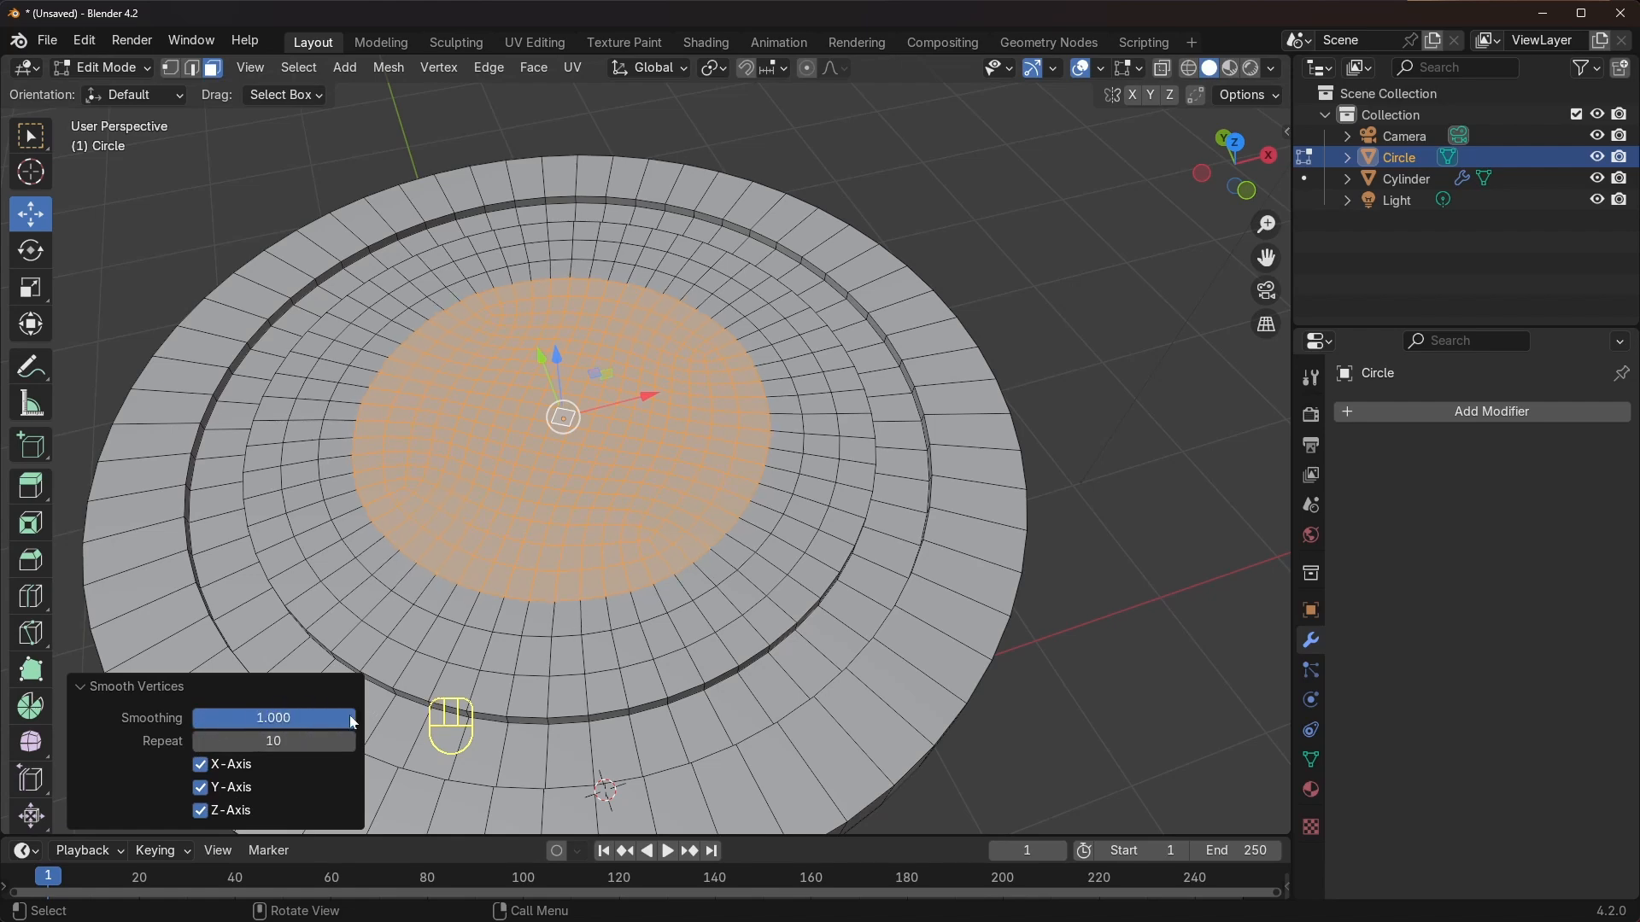
middle_drag(675, 354, 708, 370)
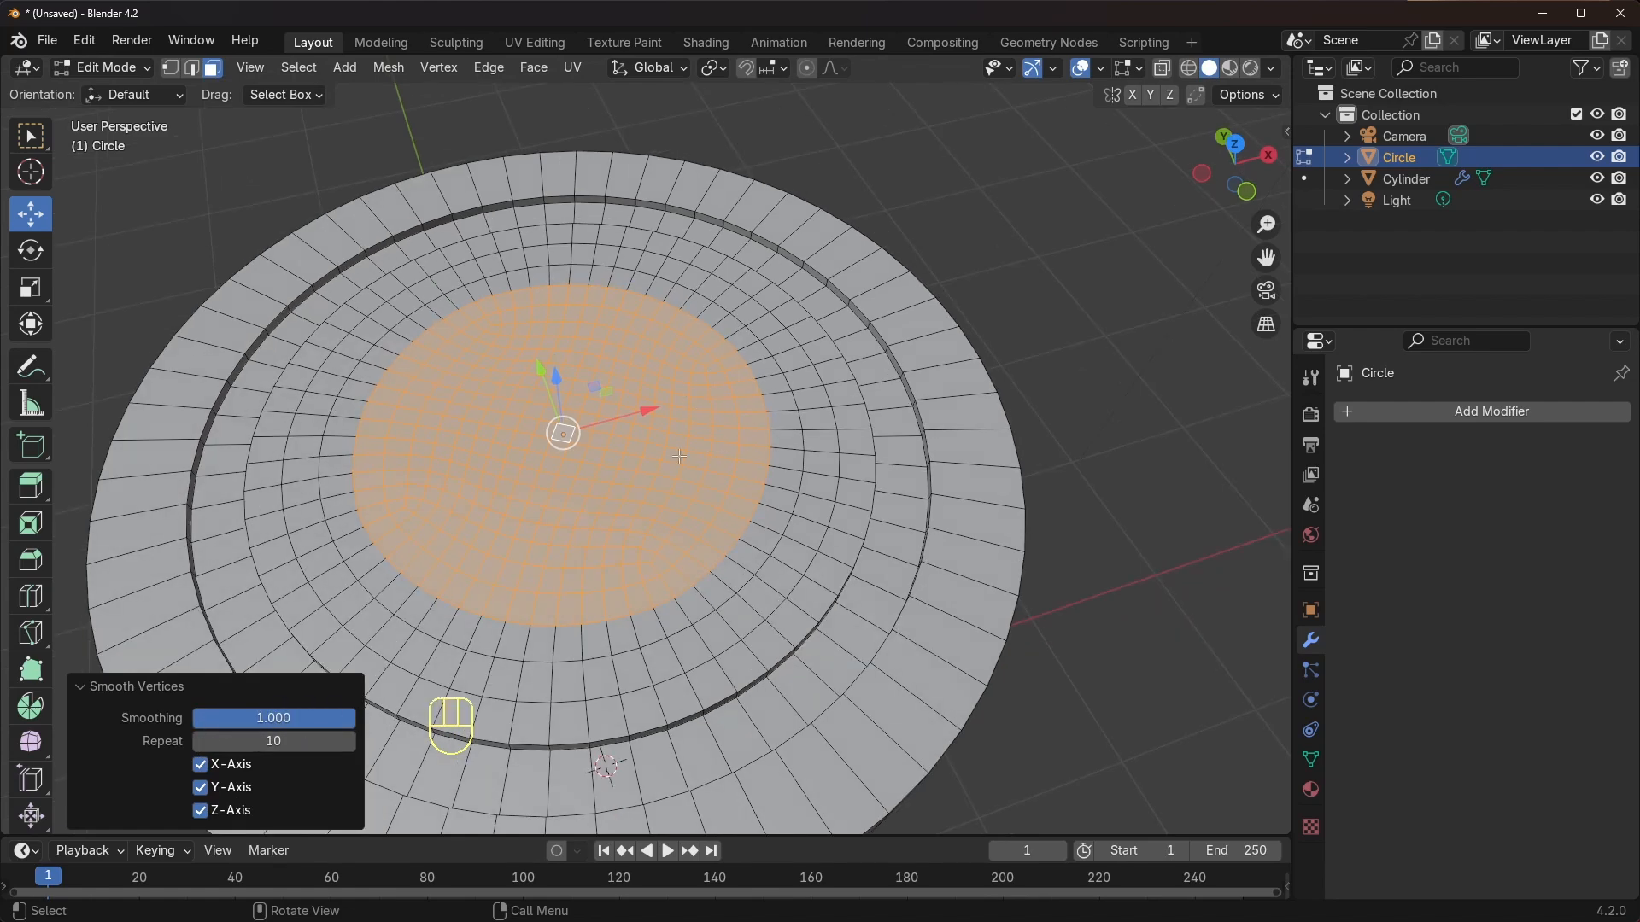
scroll(647, 559, down, 3)
click(931, 547)
shift+middle_drag(636, 440, 633, 427)
middle_drag(633, 427, 622, 355)
shift+middle_drag(622, 354, 616, 363)
middle_drag(617, 363, 670, 419)
scroll(632, 382, up, 1)
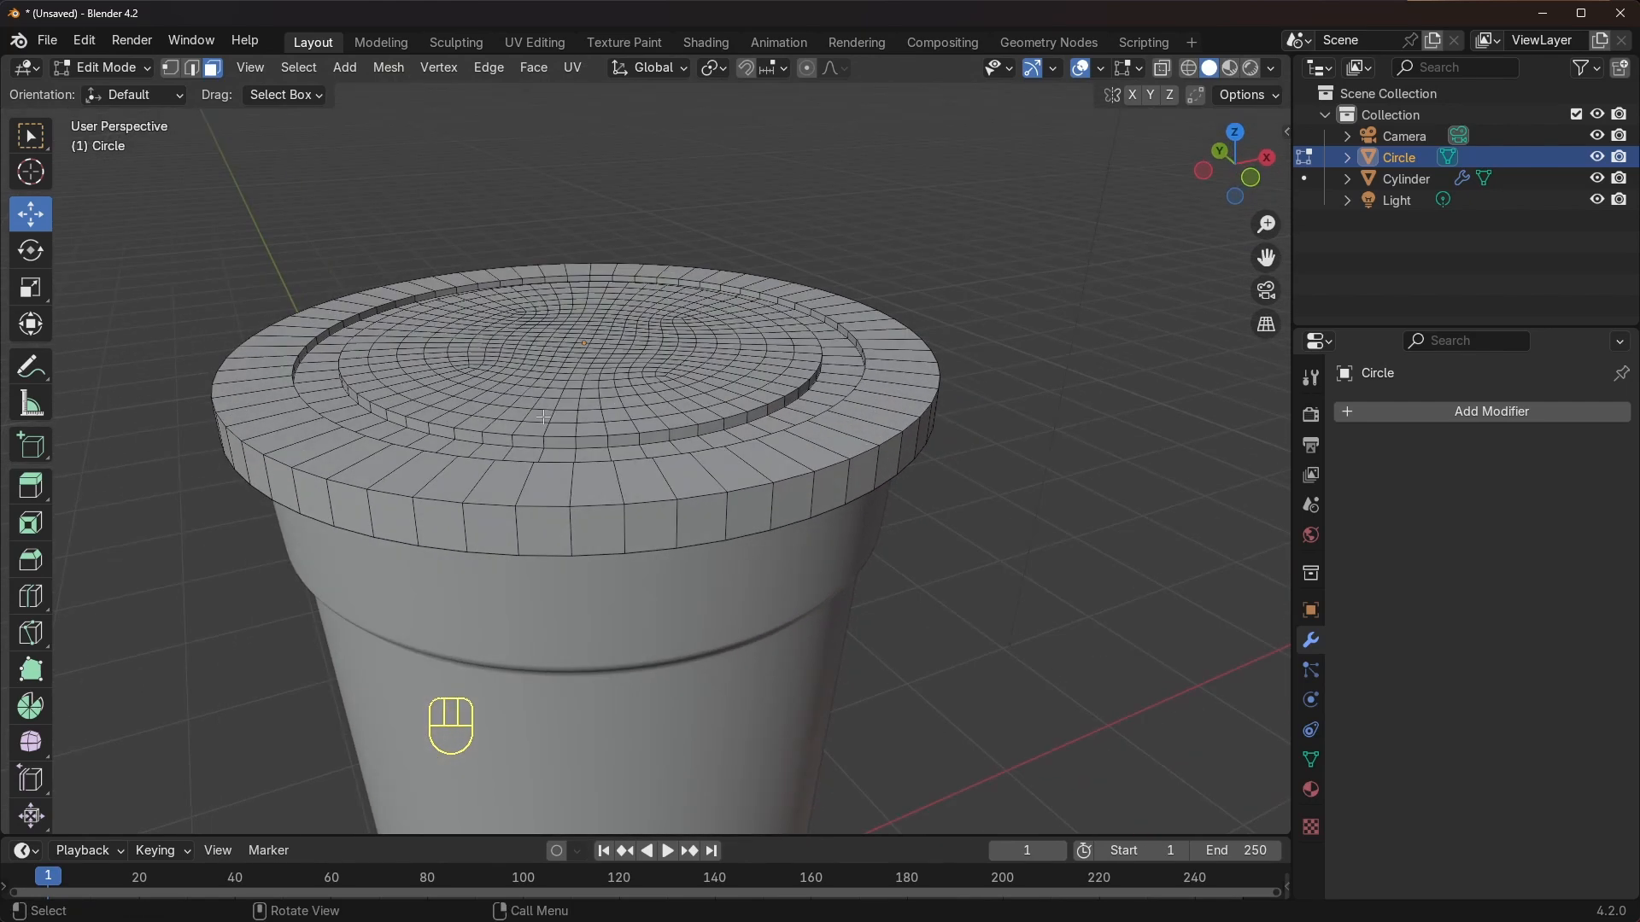
In edge selection mode, select the lid's outer top edge loop together with the outer edge loop of the circular groove
scroll(712, 443, up, 1)
click(739, 519)
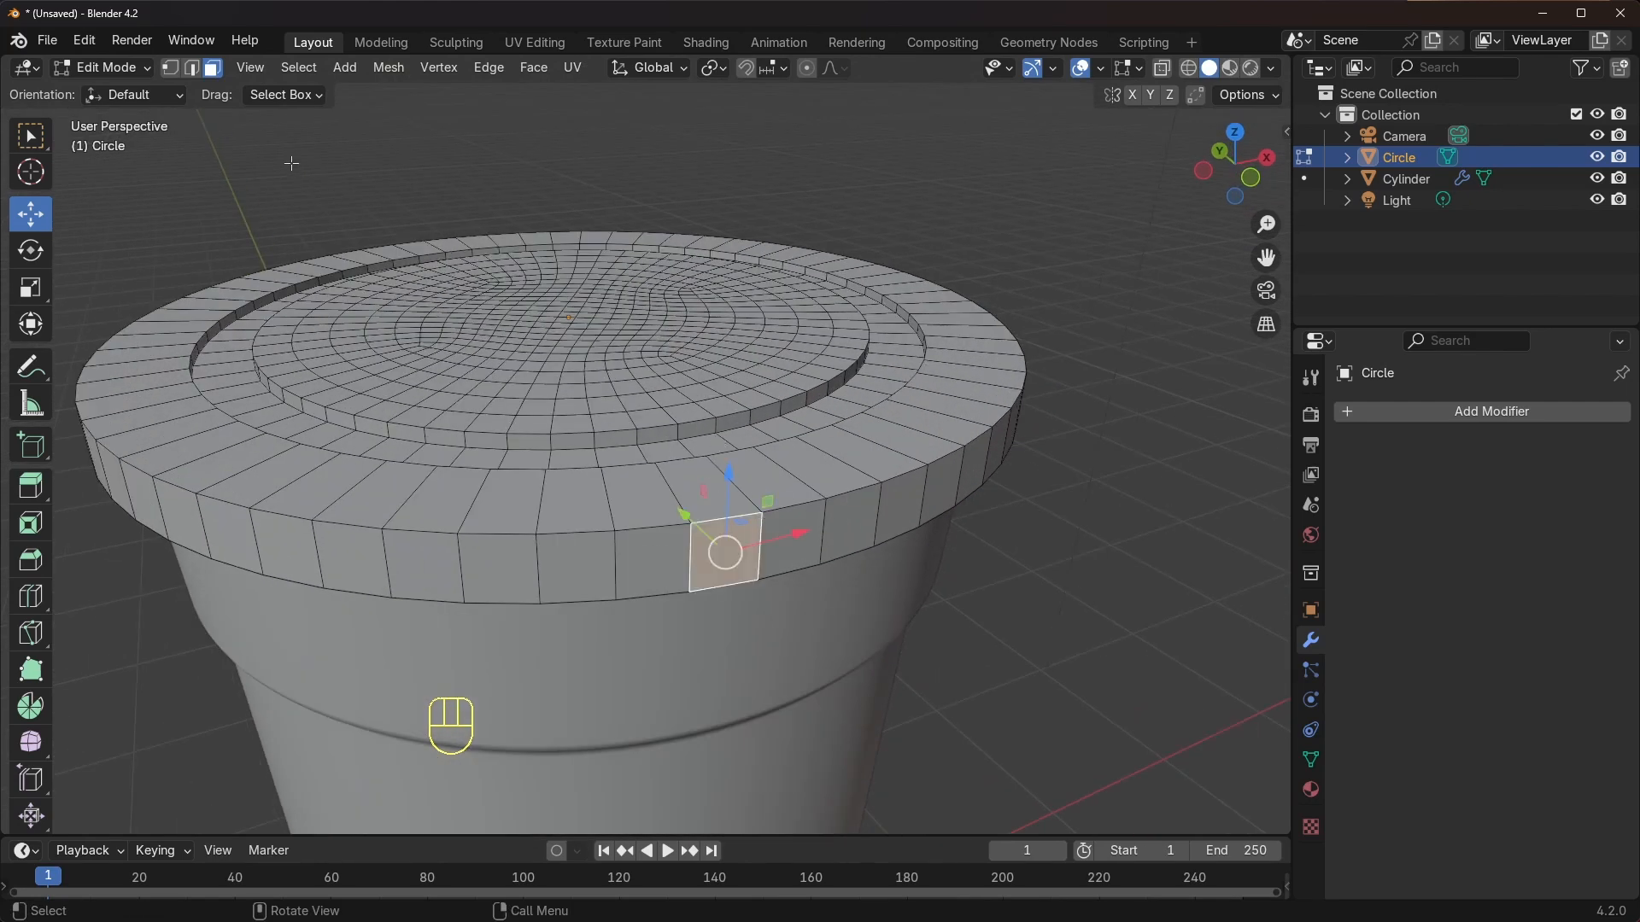
click(192, 67)
click(1020, 453)
click(854, 492)
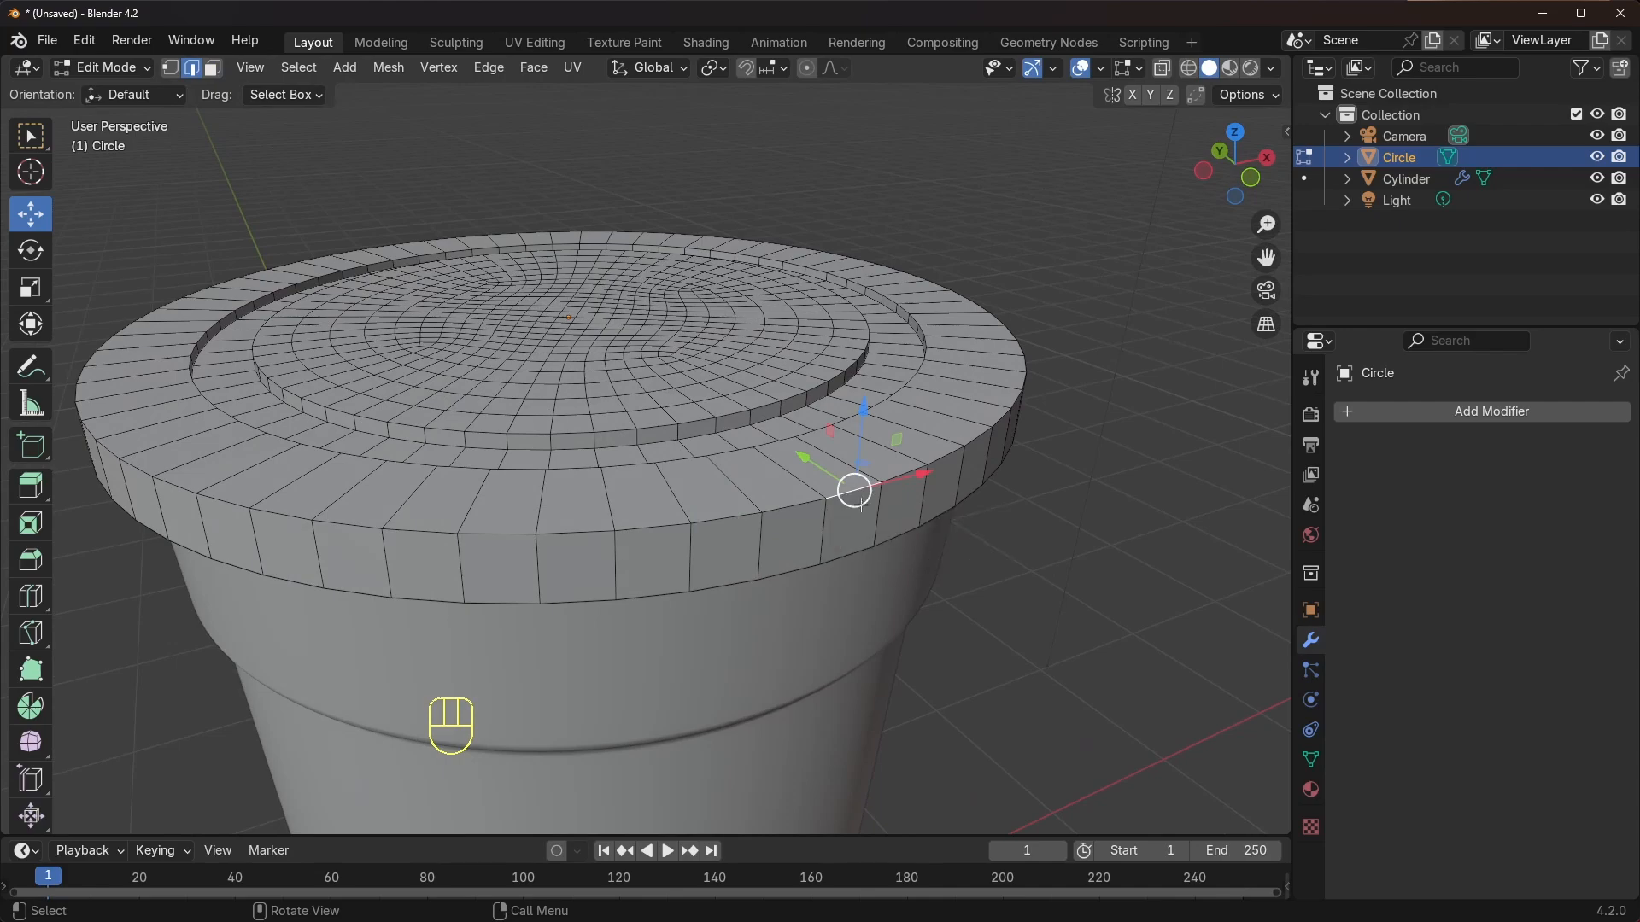
middle_drag(859, 504, 952, 499)
alt+click(873, 405)
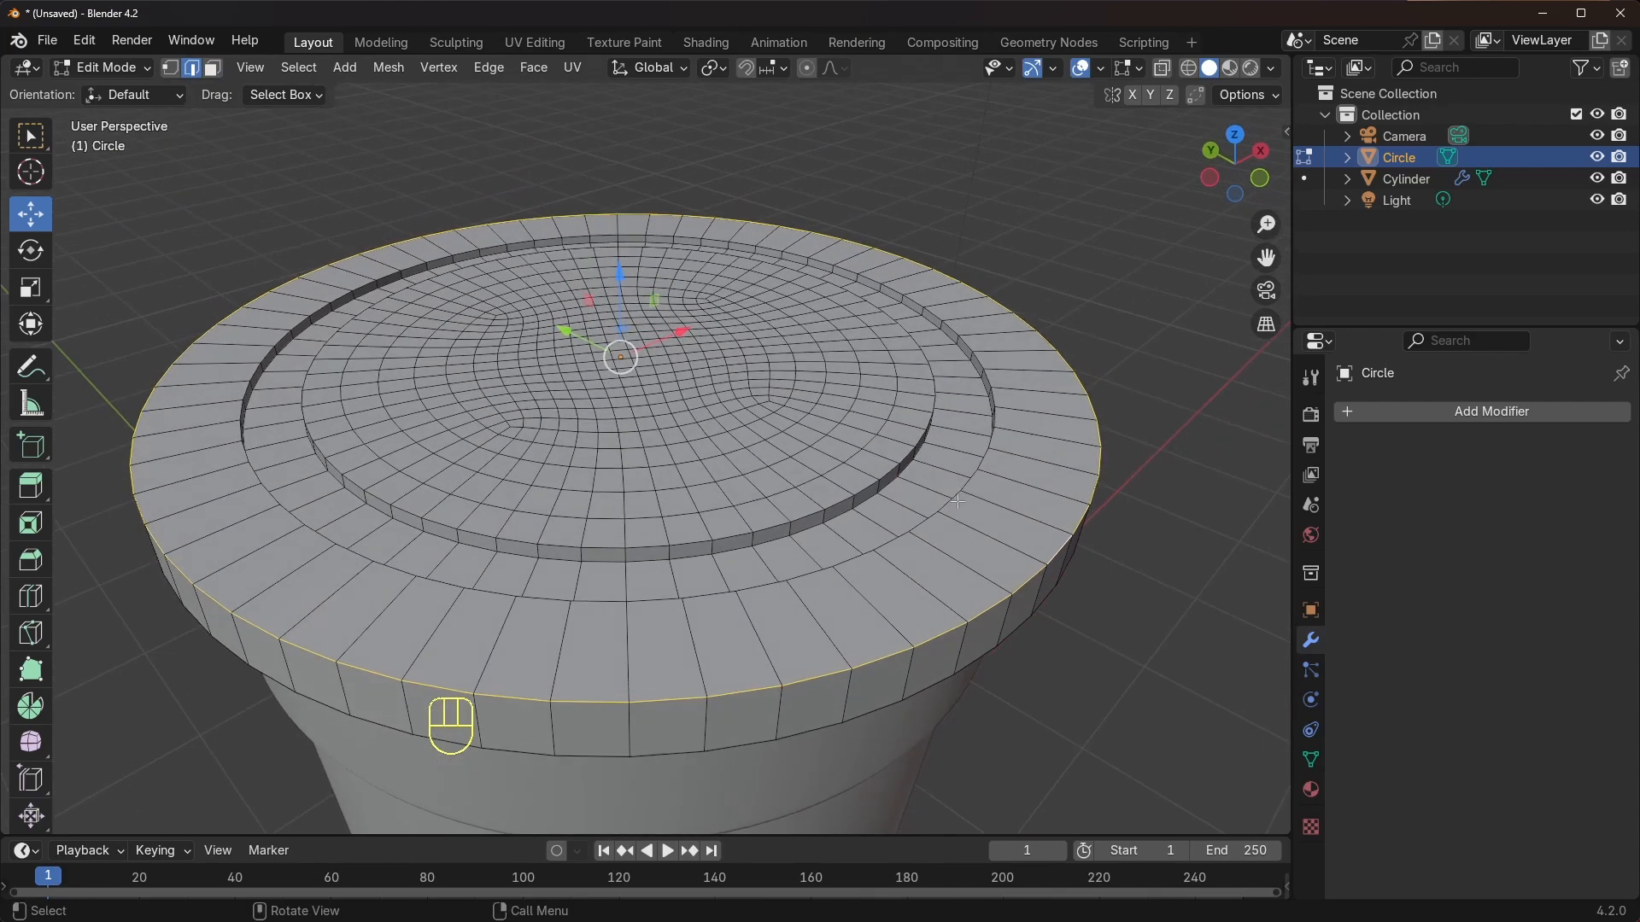
alt+shift+click(948, 502)
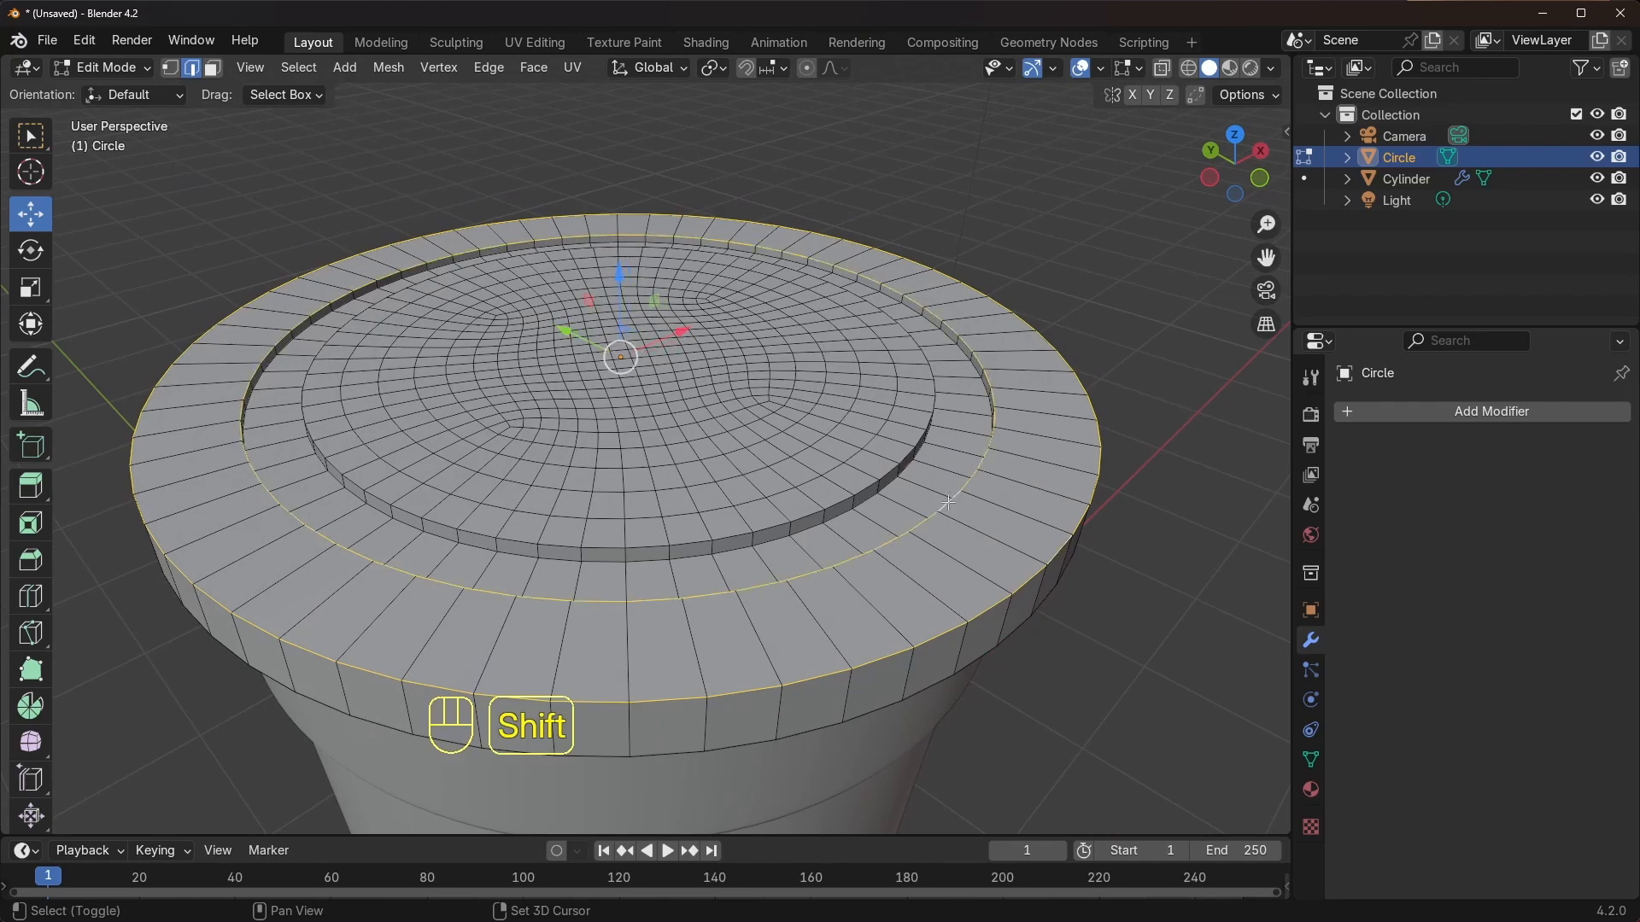
Add the edge loops along the base and upper rim of the raised centre disc to the selection
middle_drag(888, 474, 982, 461)
alt+shift+click(916, 509)
shift+middle_drag(982, 461, 908, 504)
scroll(950, 493, up, 1)
shift+middle_drag(908, 504, 861, 533)
scroll(983, 470, up, 2)
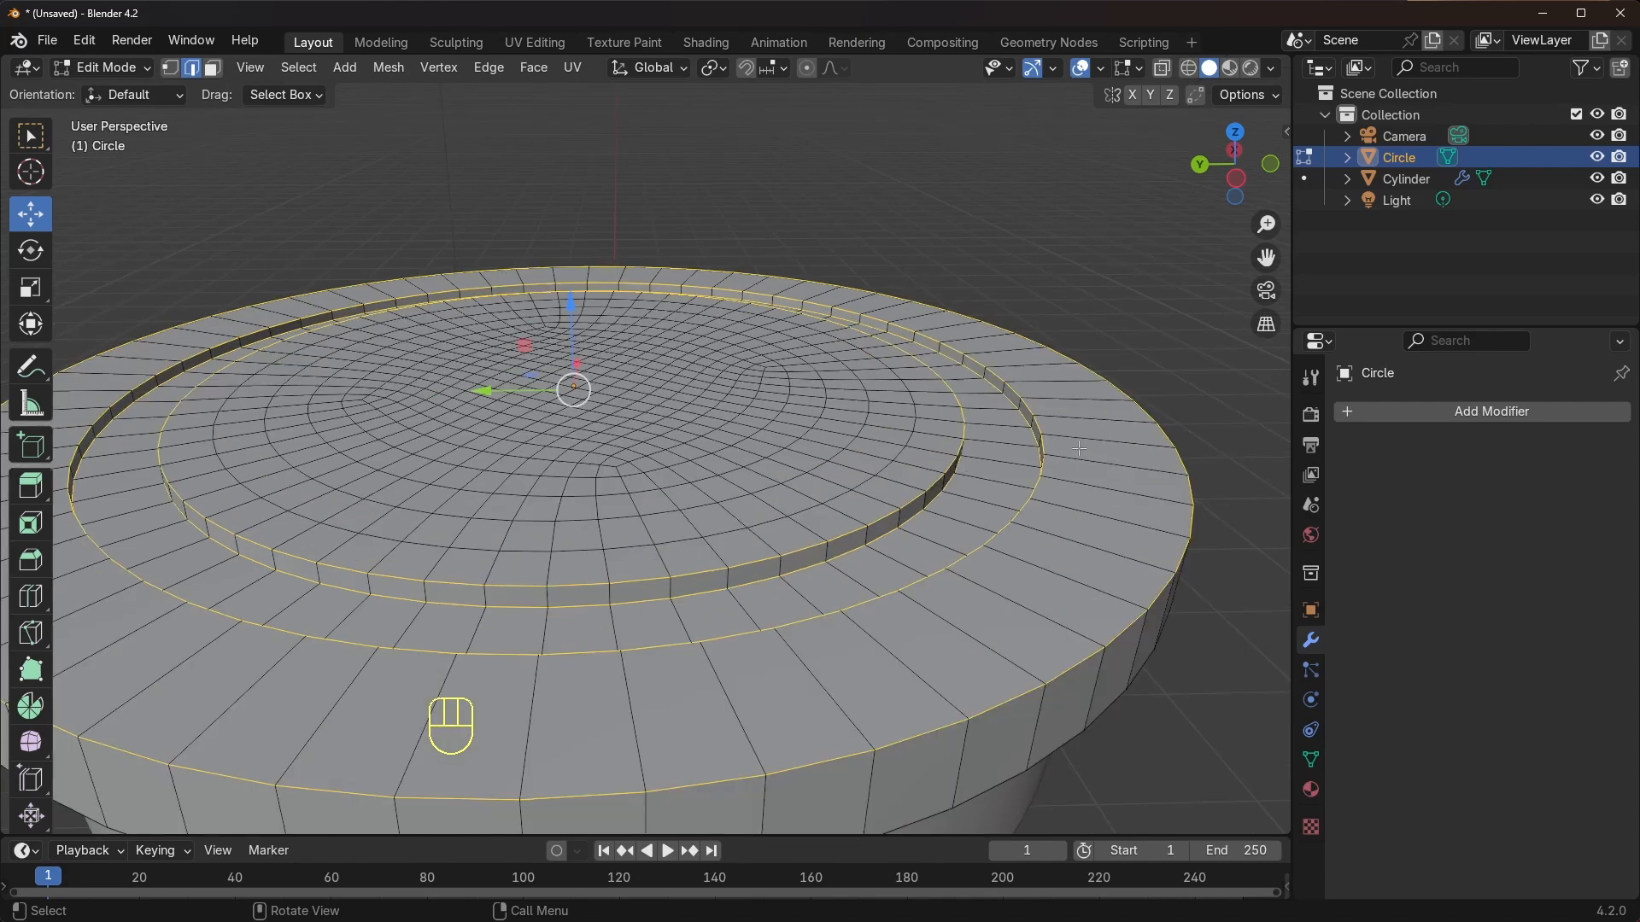
shift+middle_drag(1066, 445, 981, 407)
scroll(980, 407, down, 1)
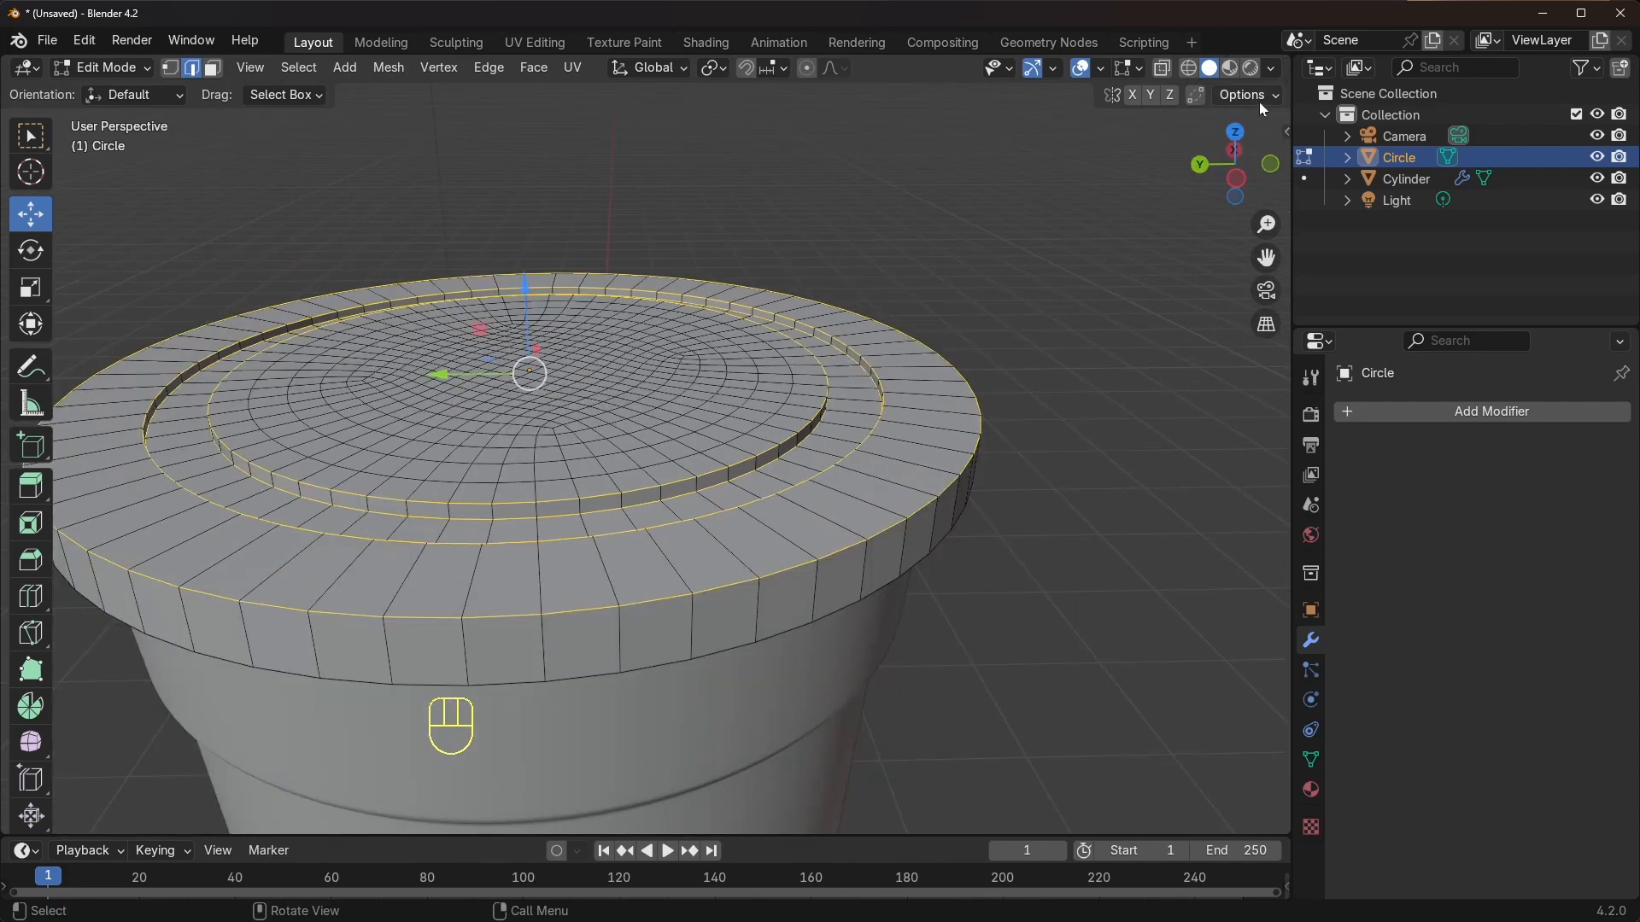
Give the selected edge loops a mean bevel weight of 1 and return to Object Mode
key(n)
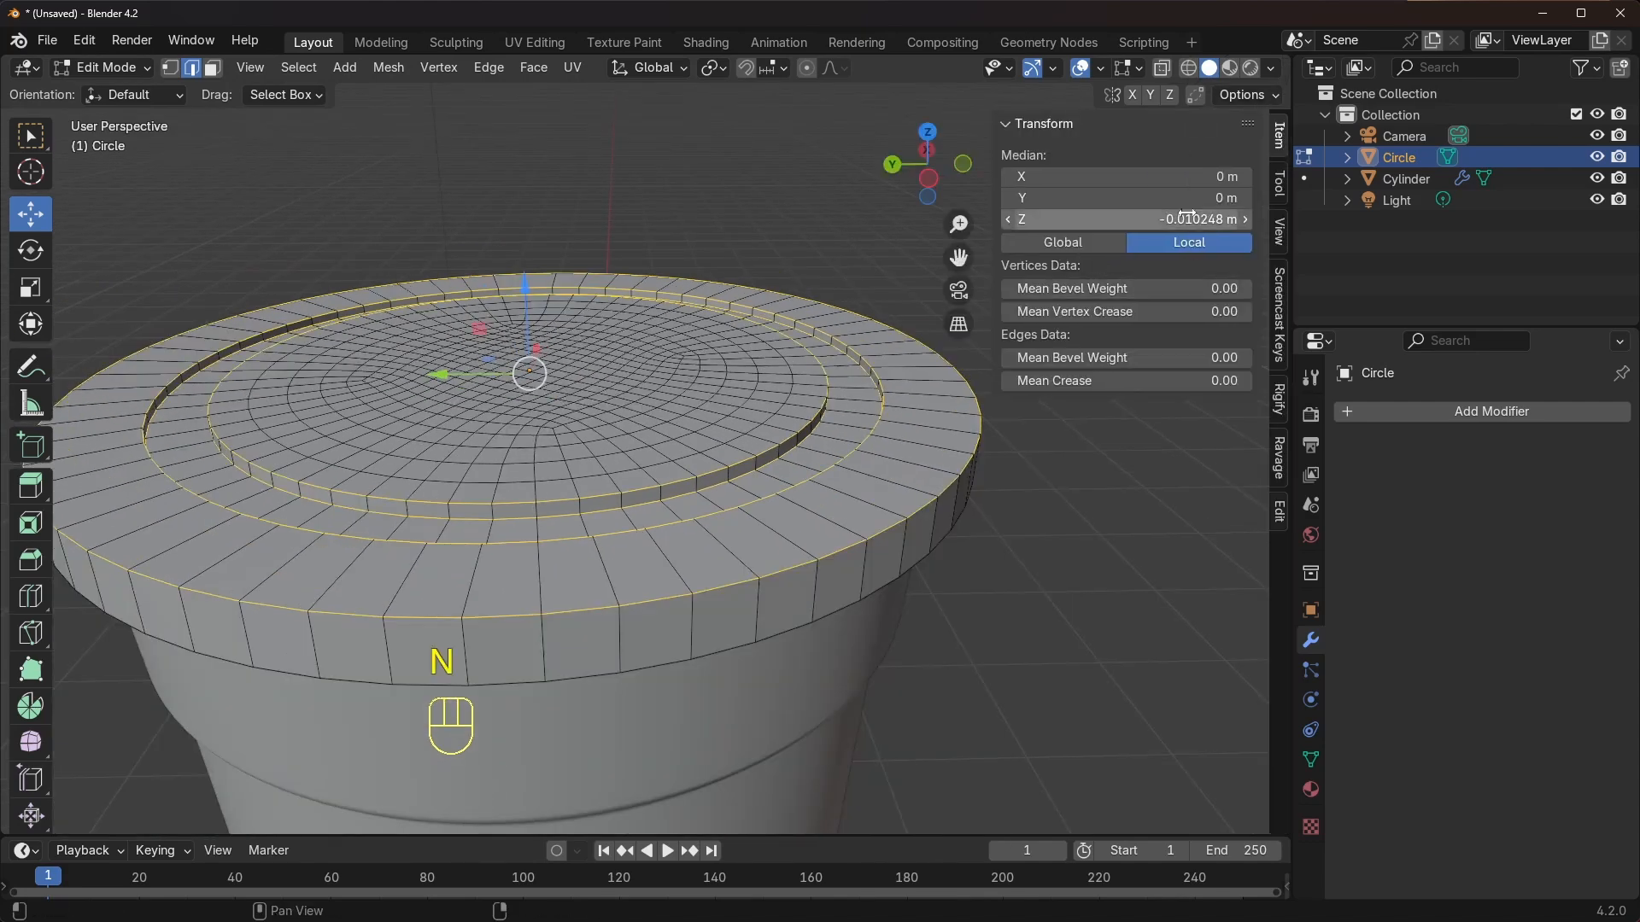
click(1059, 359)
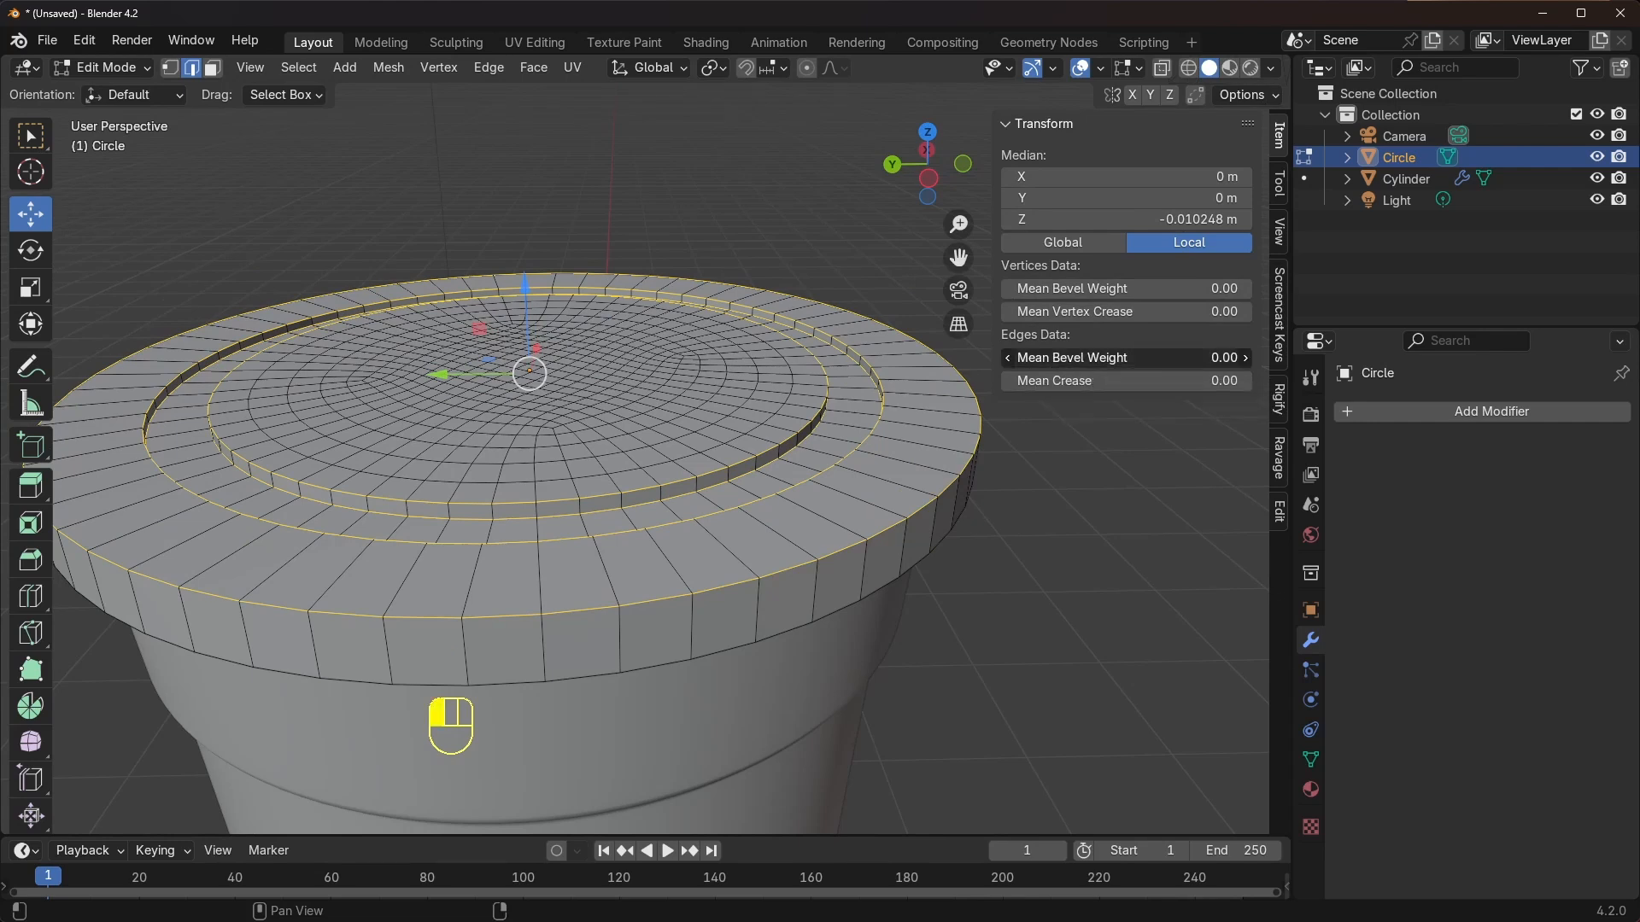
text(1)
key(Return)
click(103, 67)
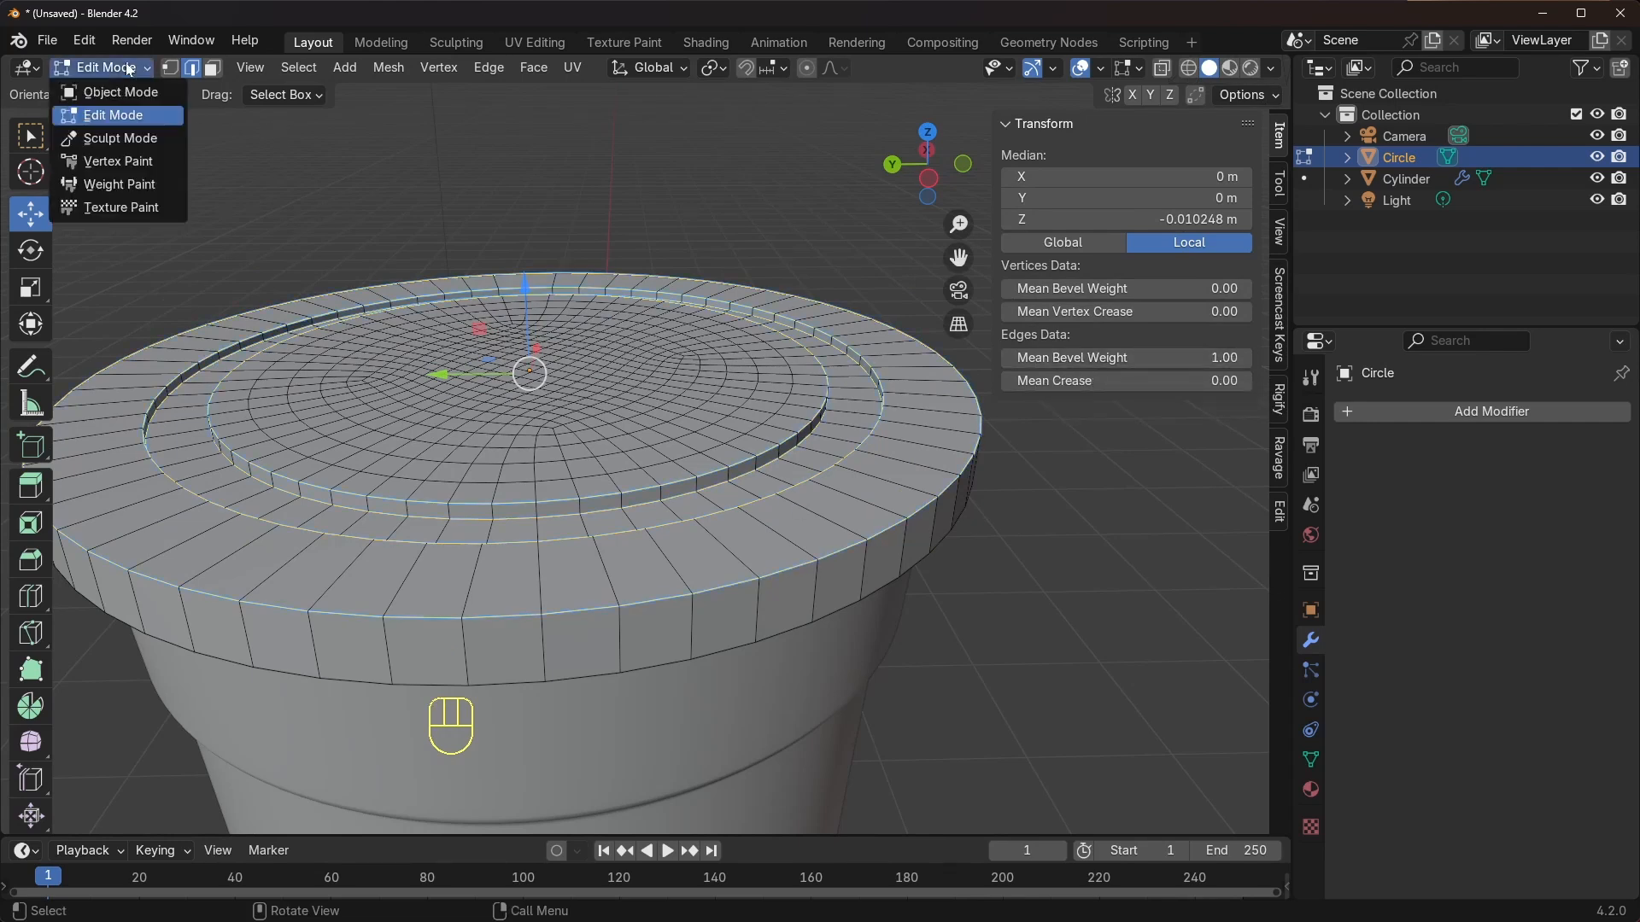
click(121, 83)
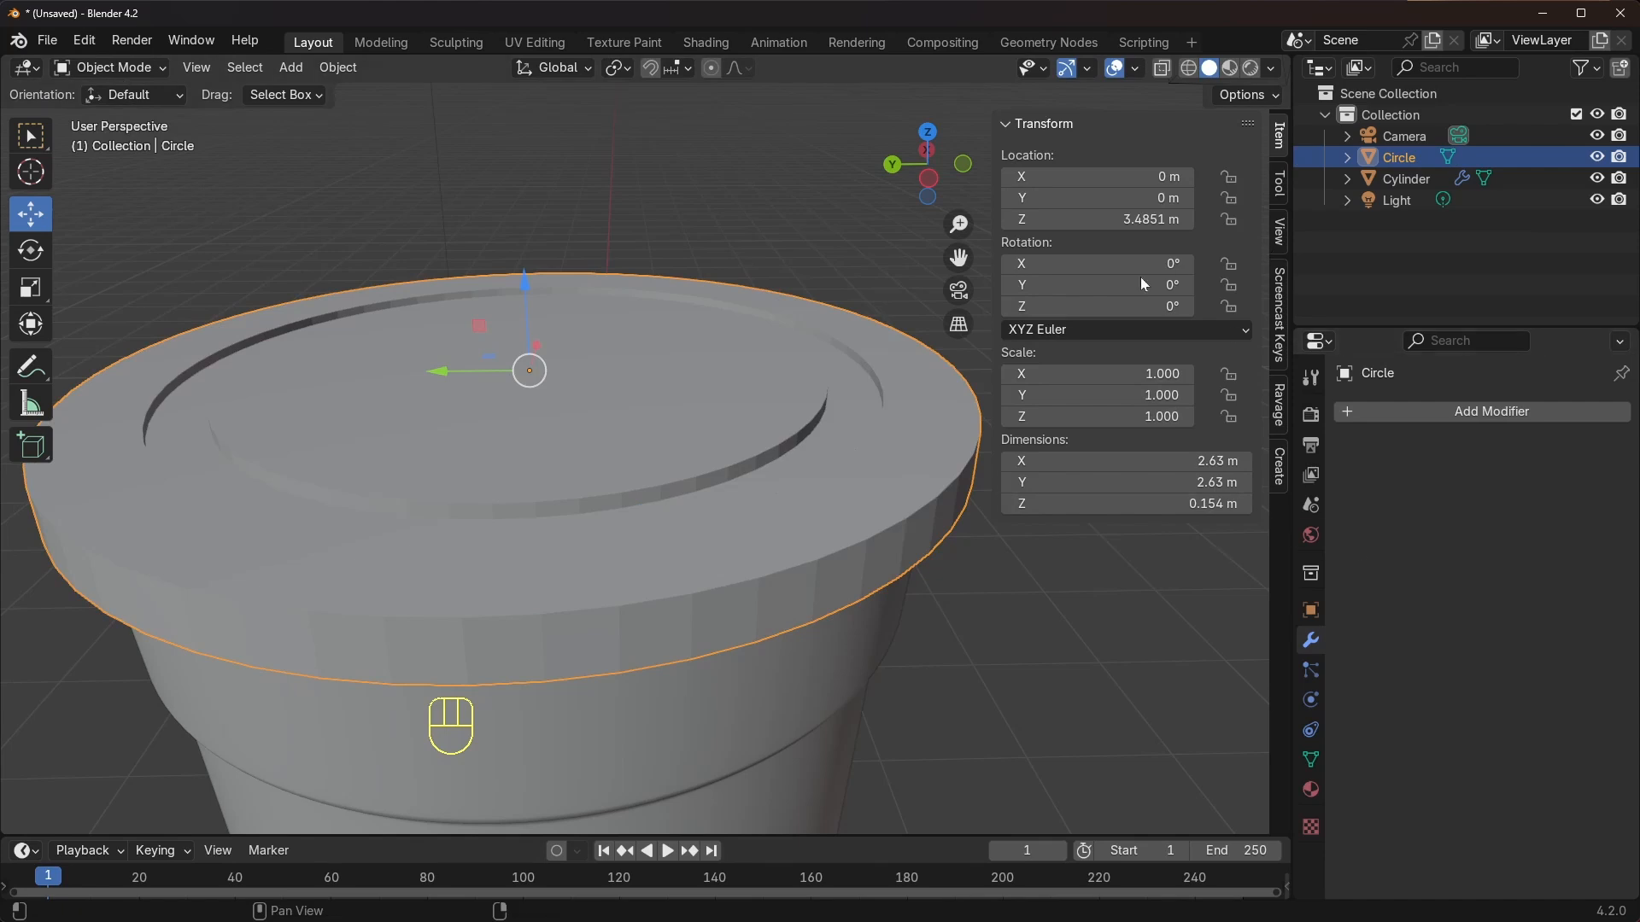
key(n)
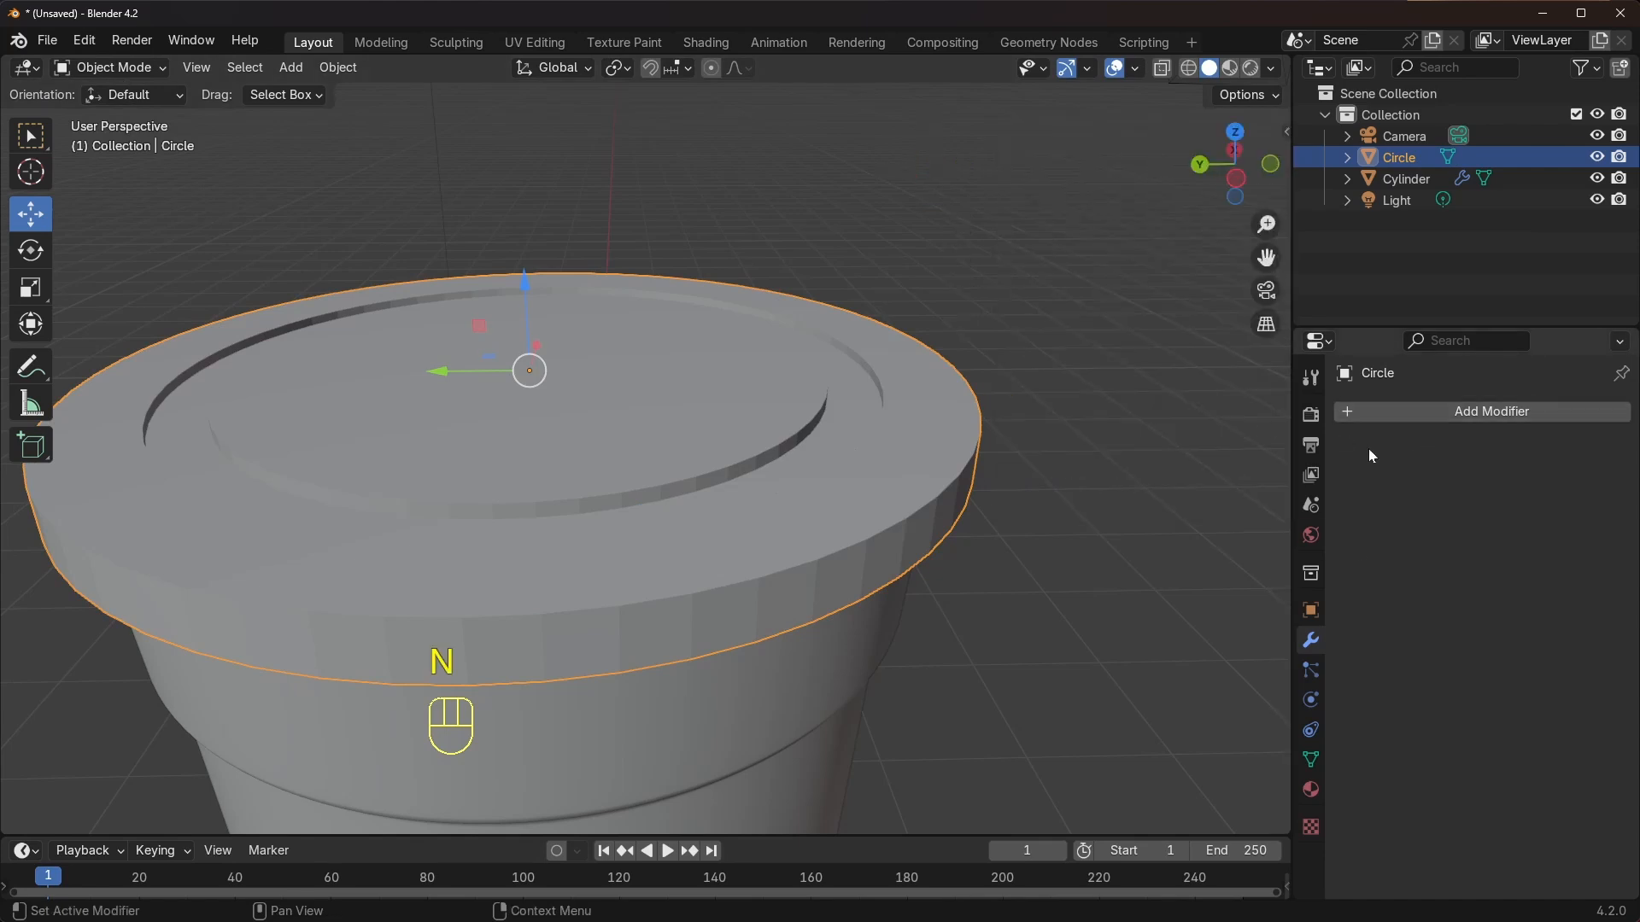
Add a Bevel modifier to the lid and set its limit method to Weight
click(1416, 409)
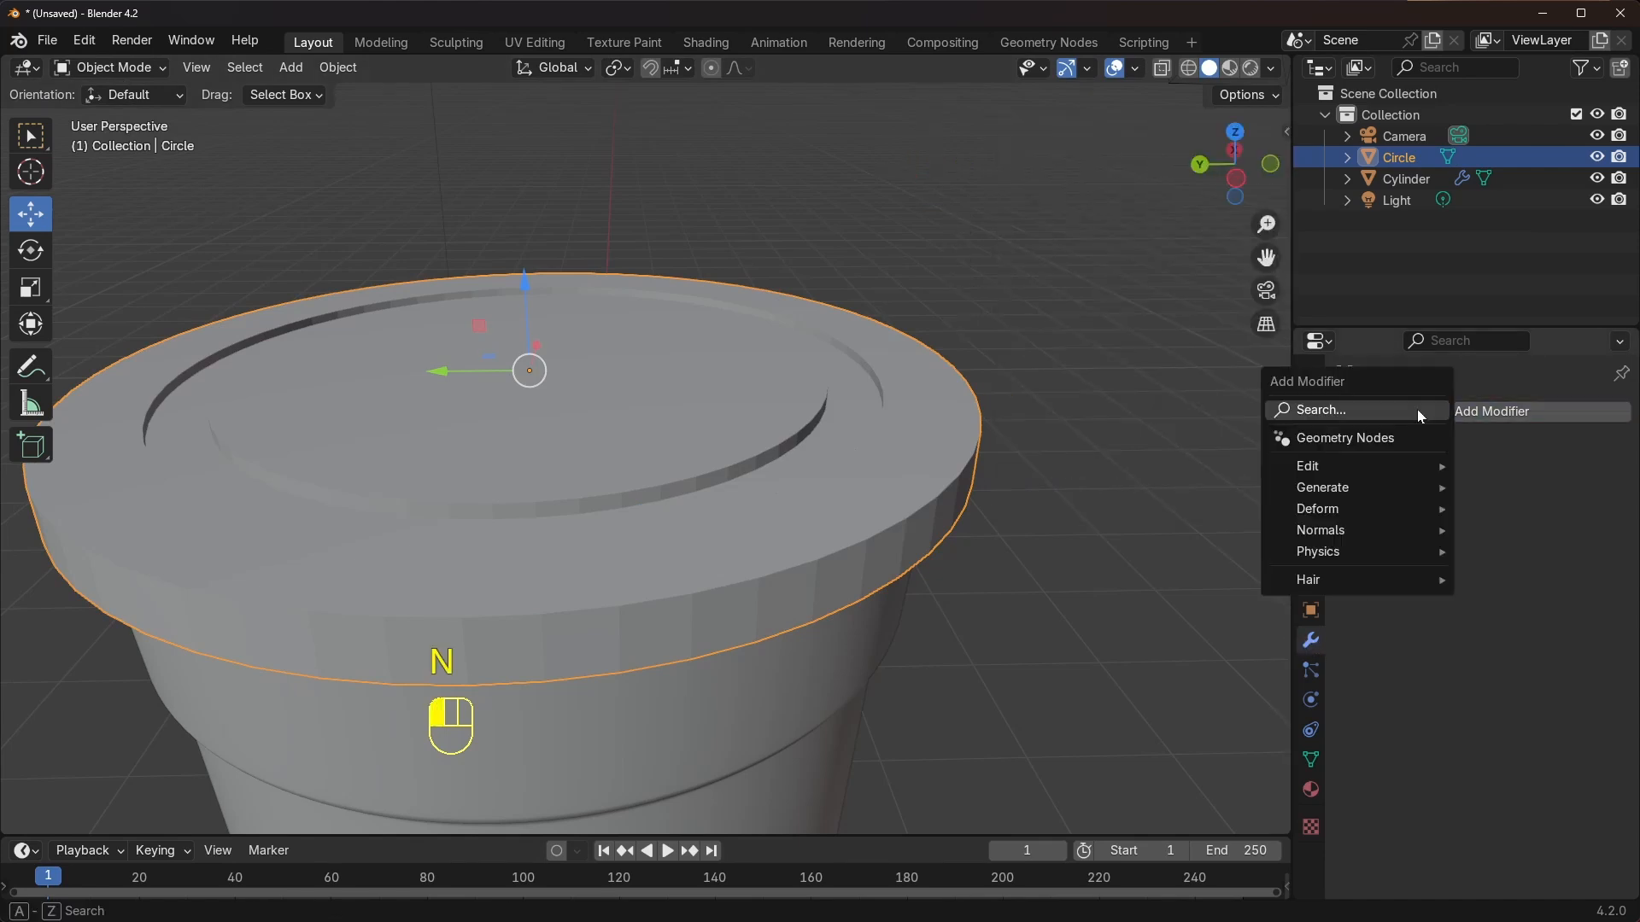
click(1396, 409)
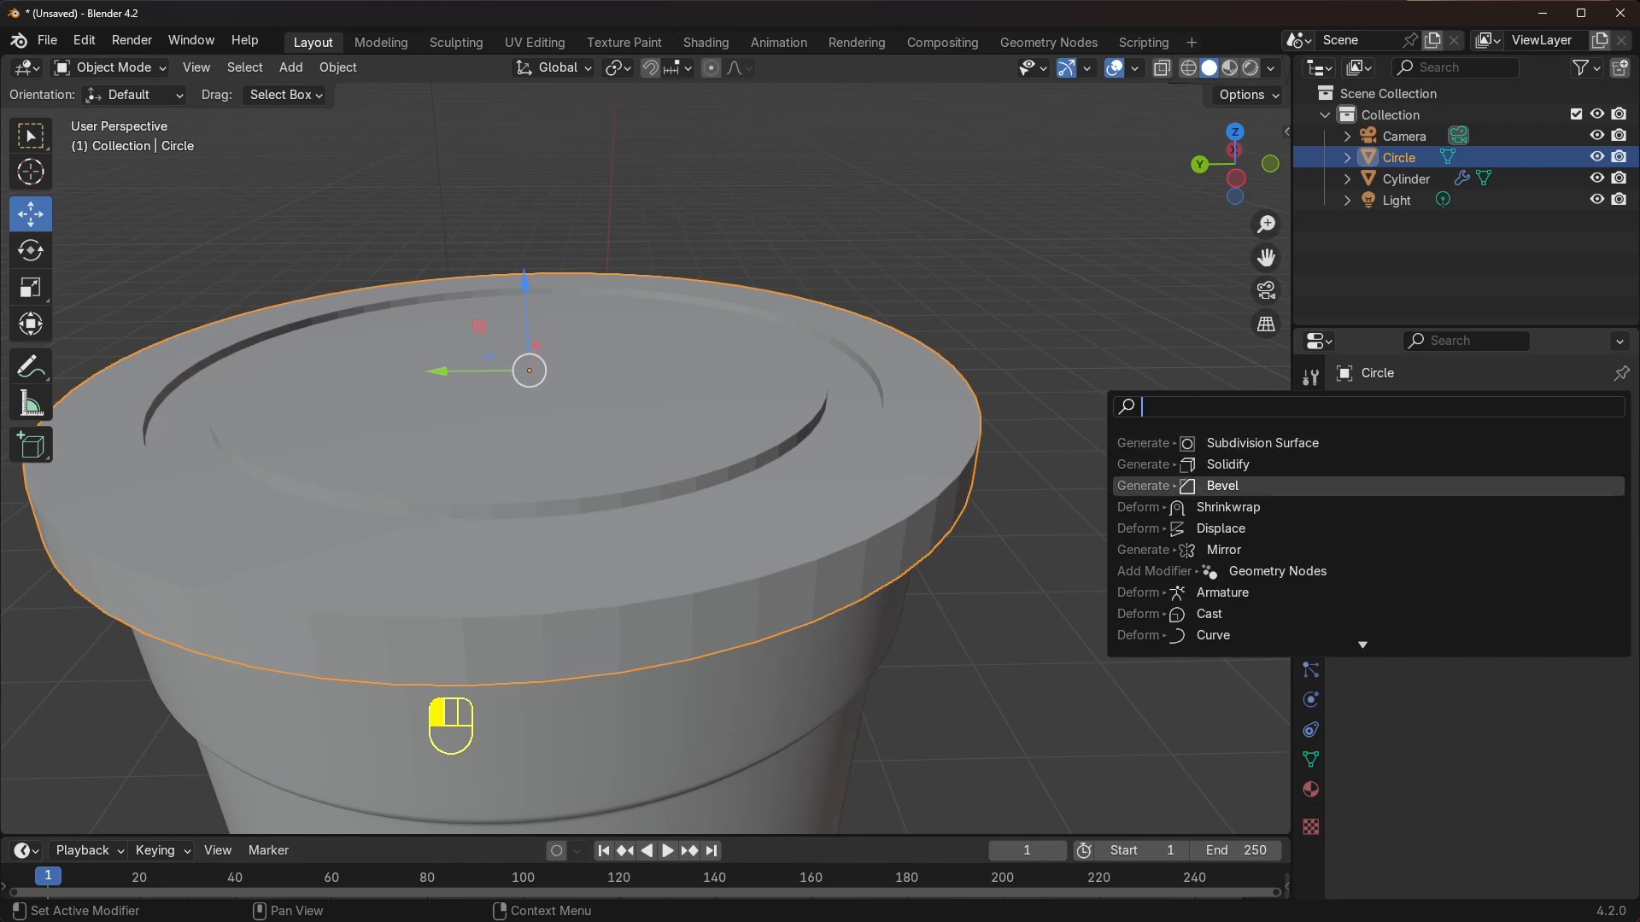
click(1221, 485)
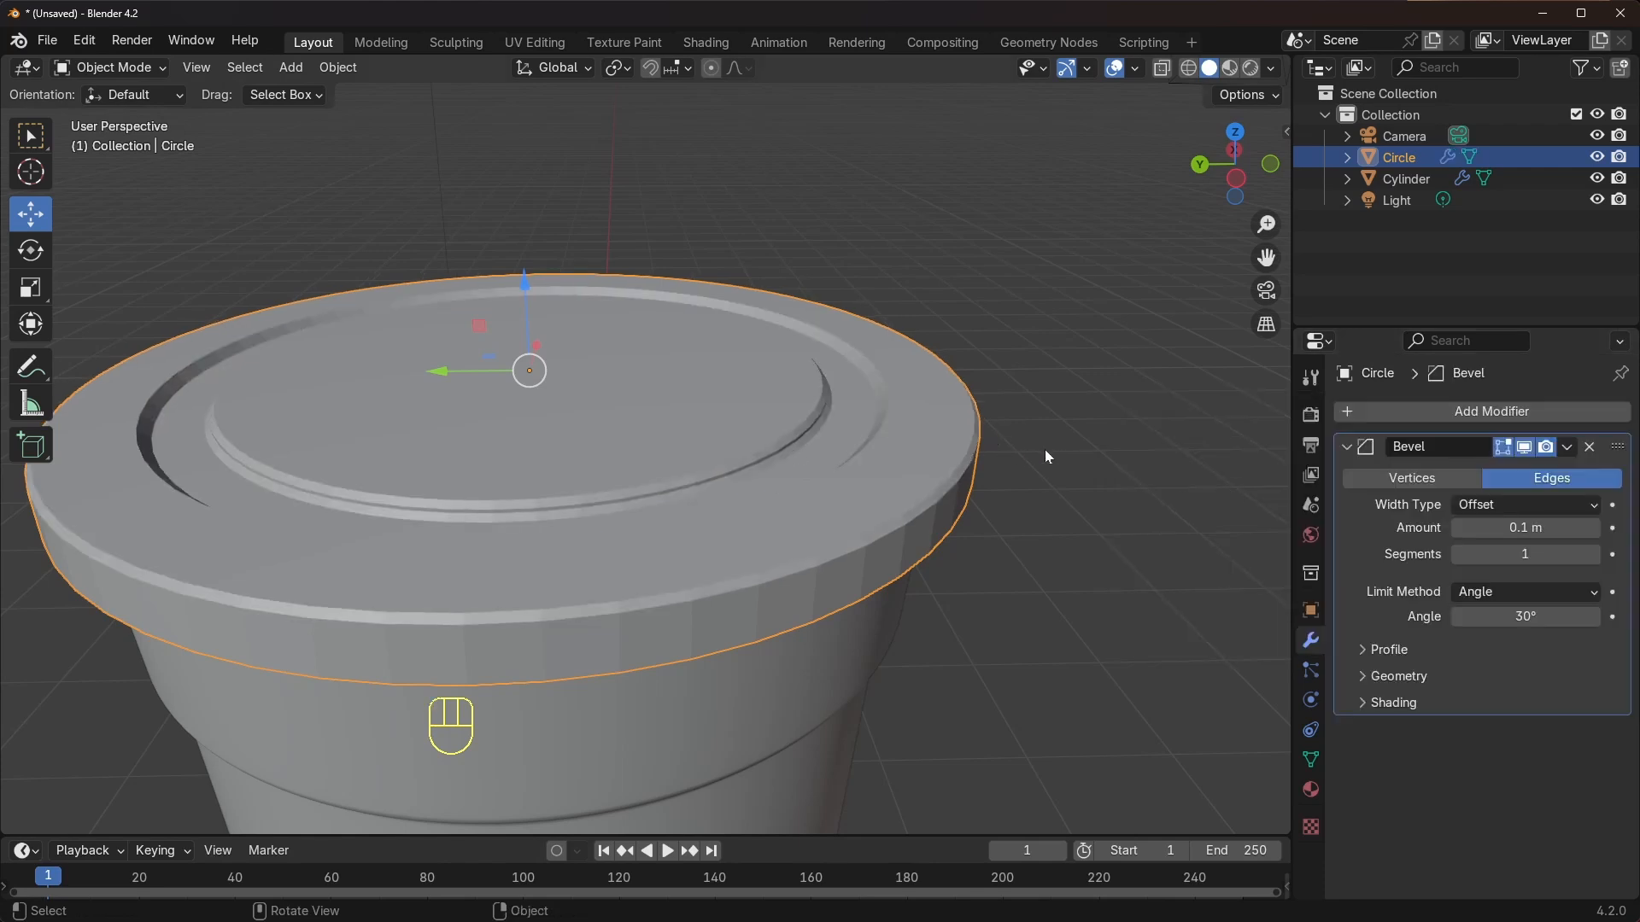
scroll(890, 509, up, 3)
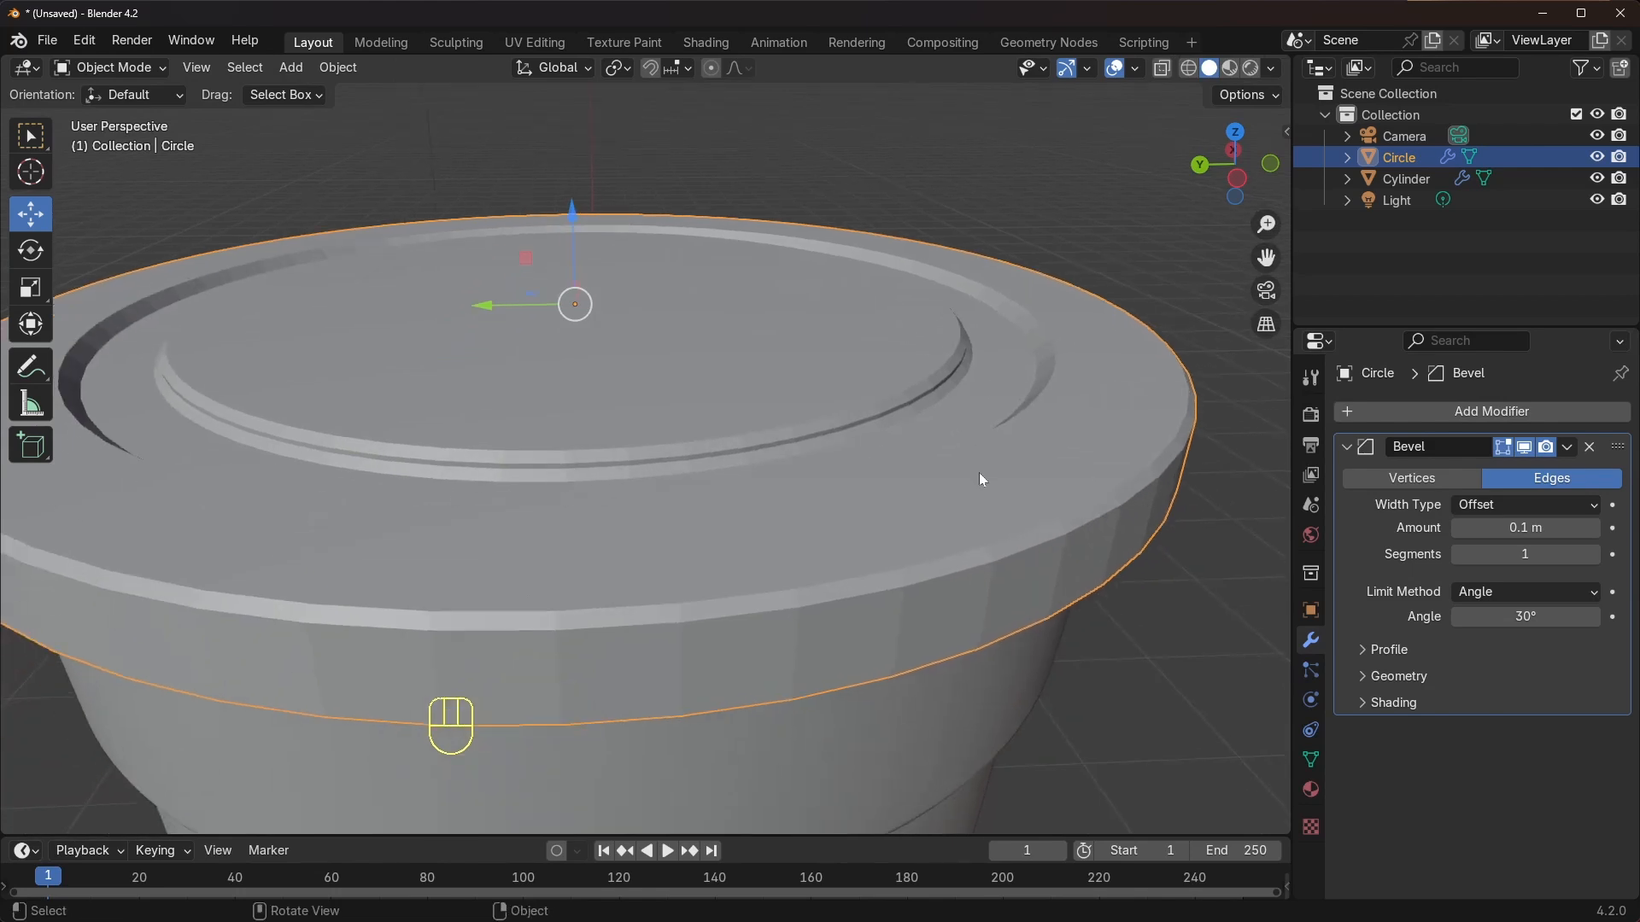
scroll(979, 473, down, 1)
click(1483, 591)
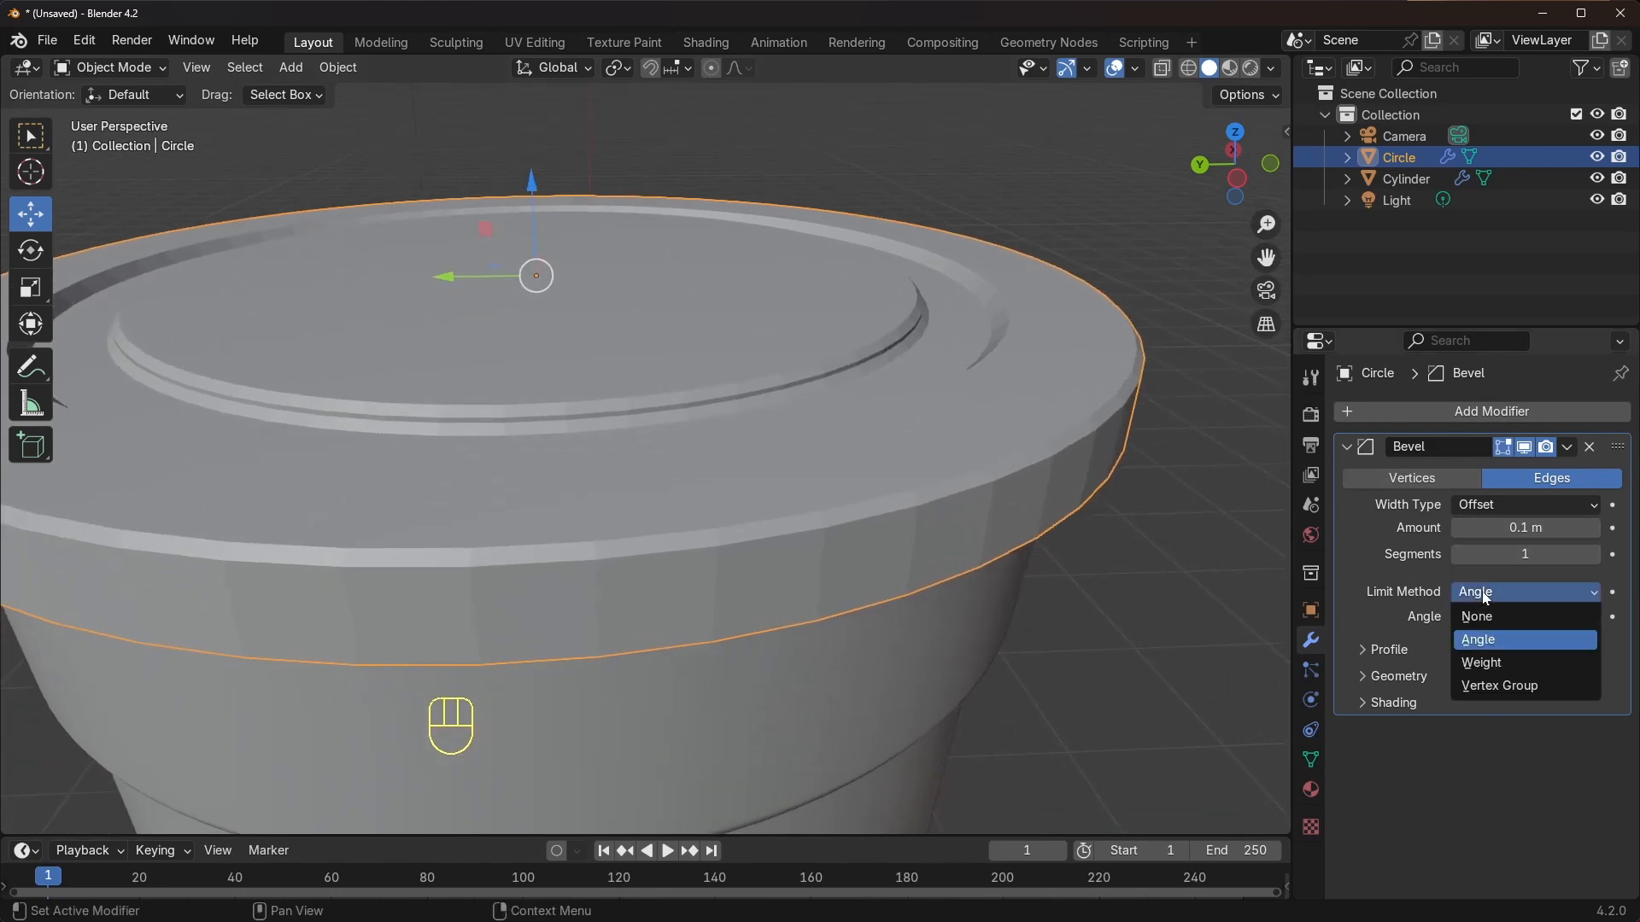
click(1489, 666)
middle_drag(939, 506, 978, 529)
Set the Bevel modifier to 5 segments and reduce its amount to 0.011 m
click(1535, 554)
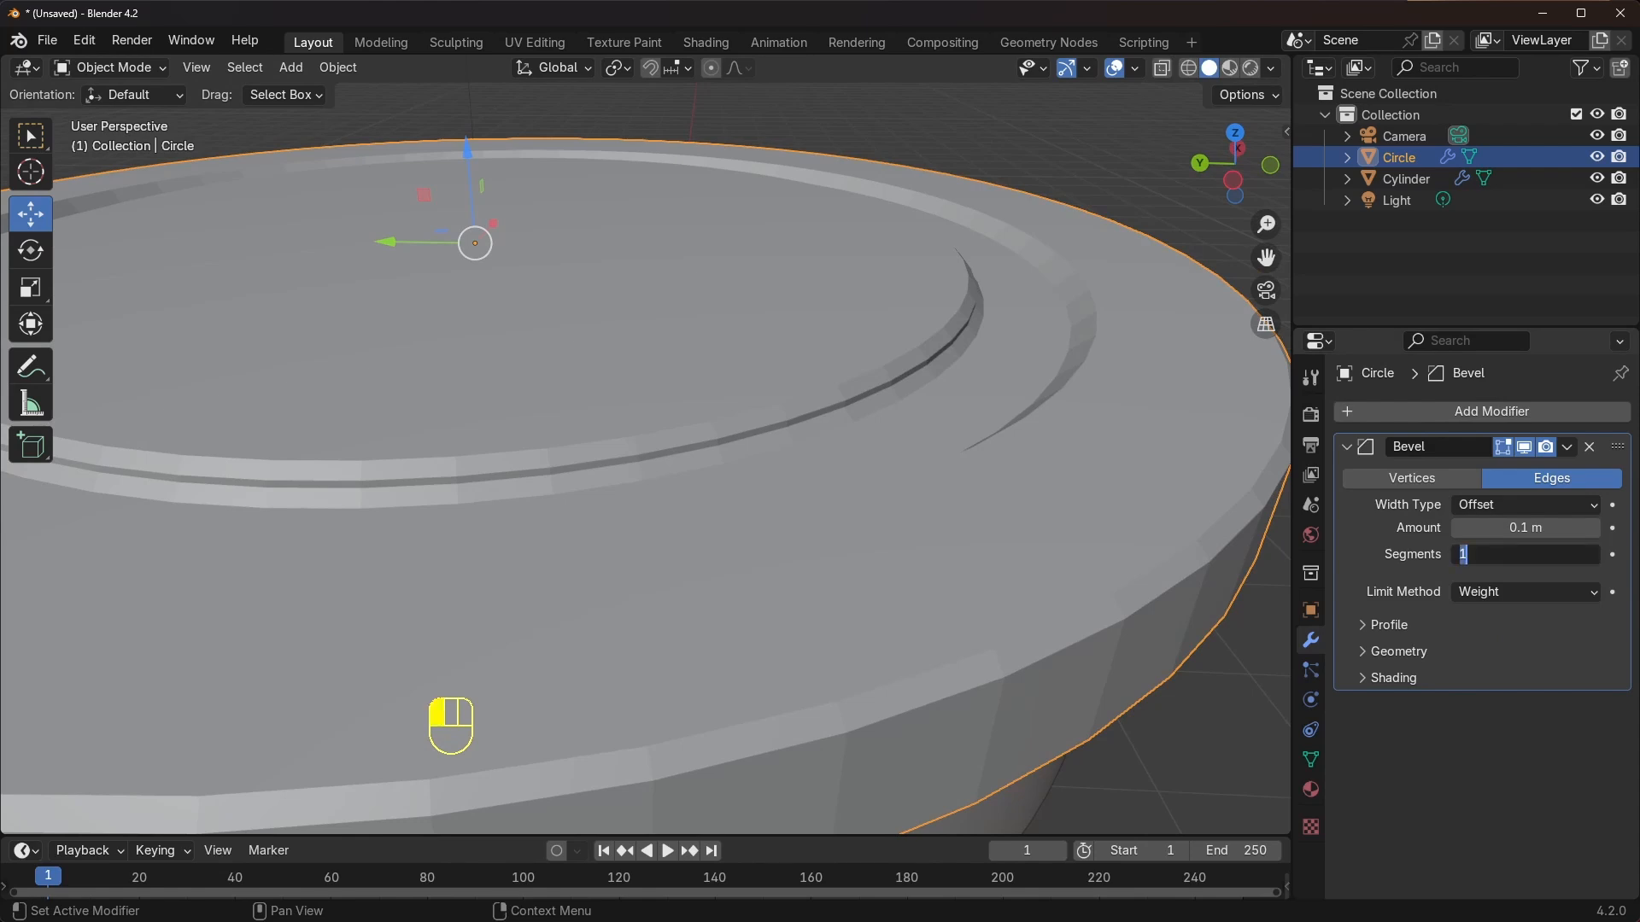
text(5)
key(Return)
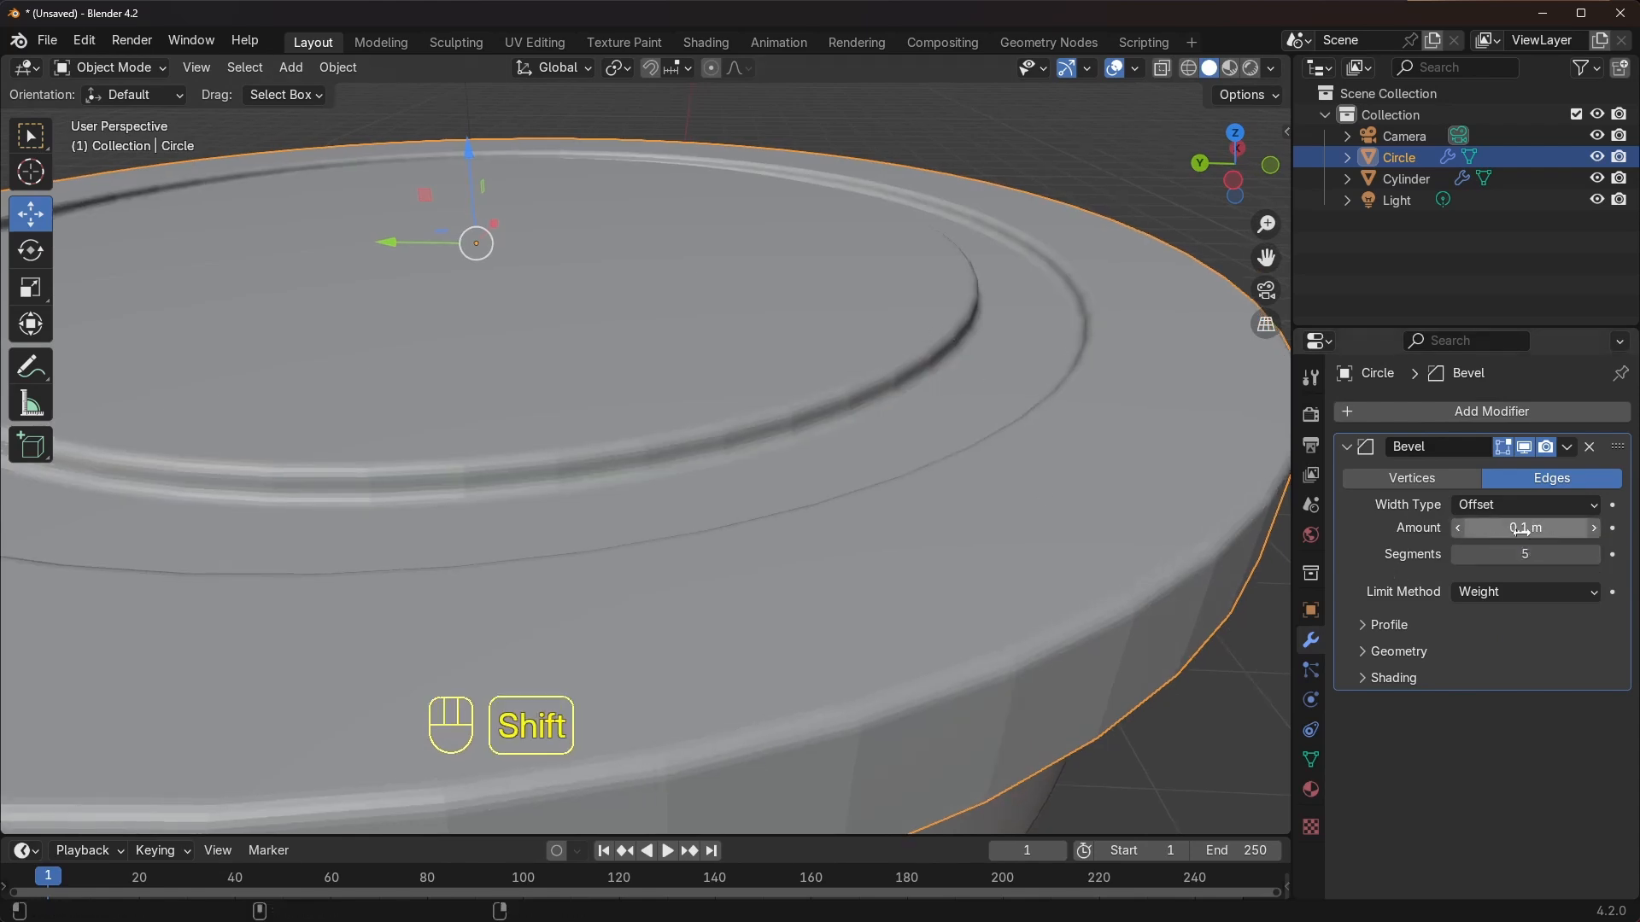
shift+click(1524, 529)
shift+drag(1525, 529, 1451, 529)
scroll(1107, 516, down, 5)
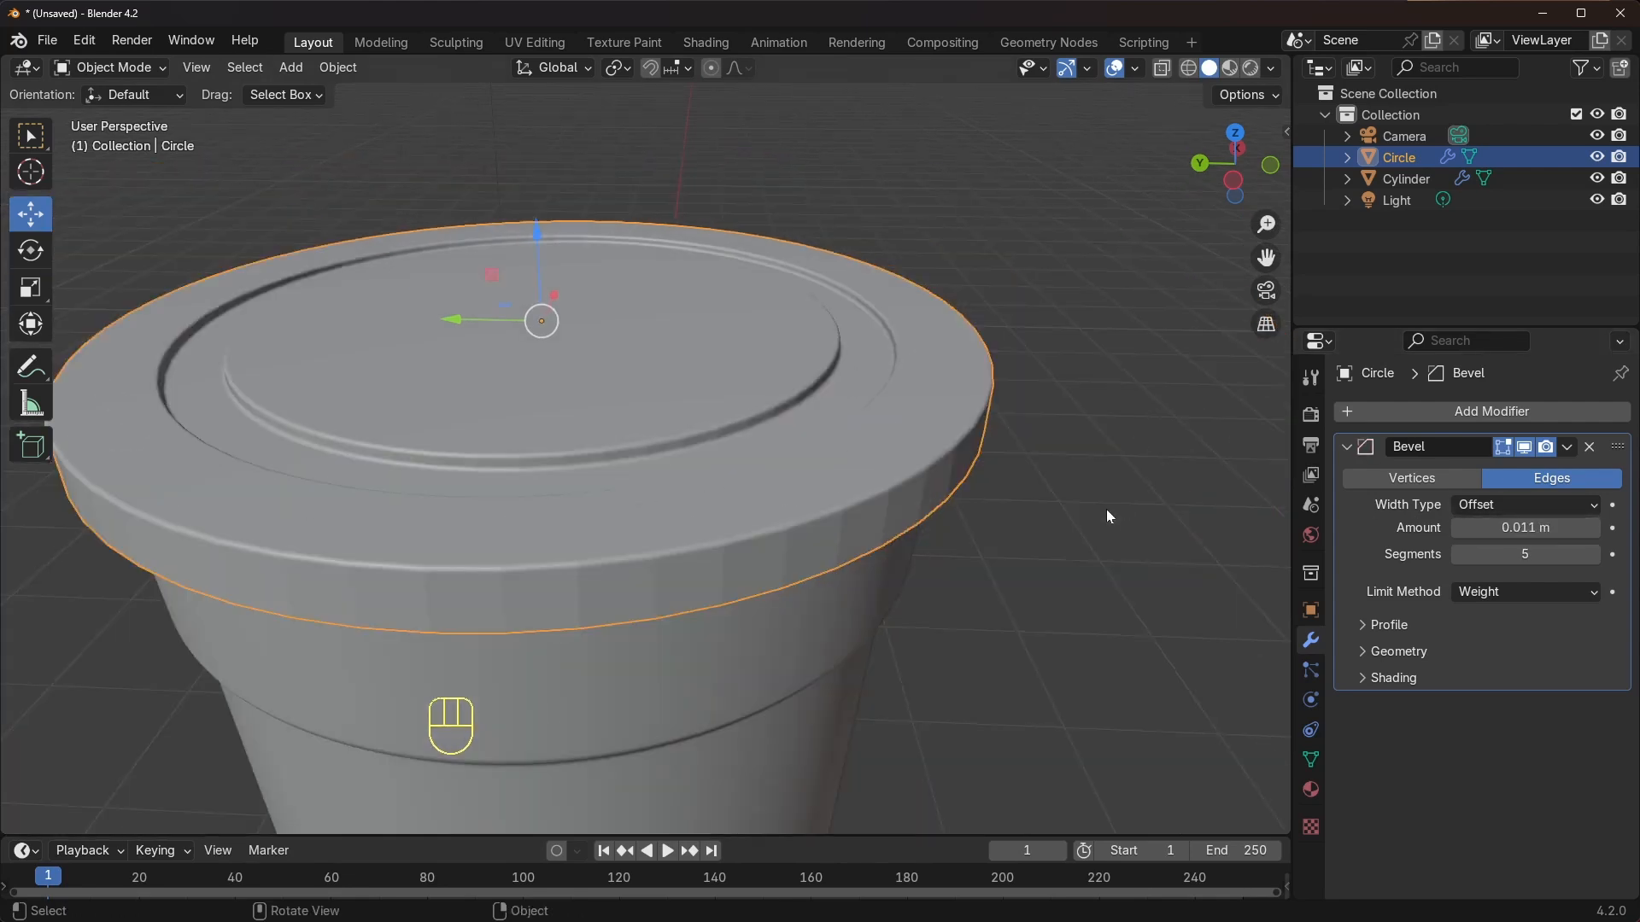
Apply smooth shading to the lid
right_click(782, 498)
click(710, 495)
click(1007, 535)
middle_drag(1007, 534, 1017, 515)
click(849, 459)
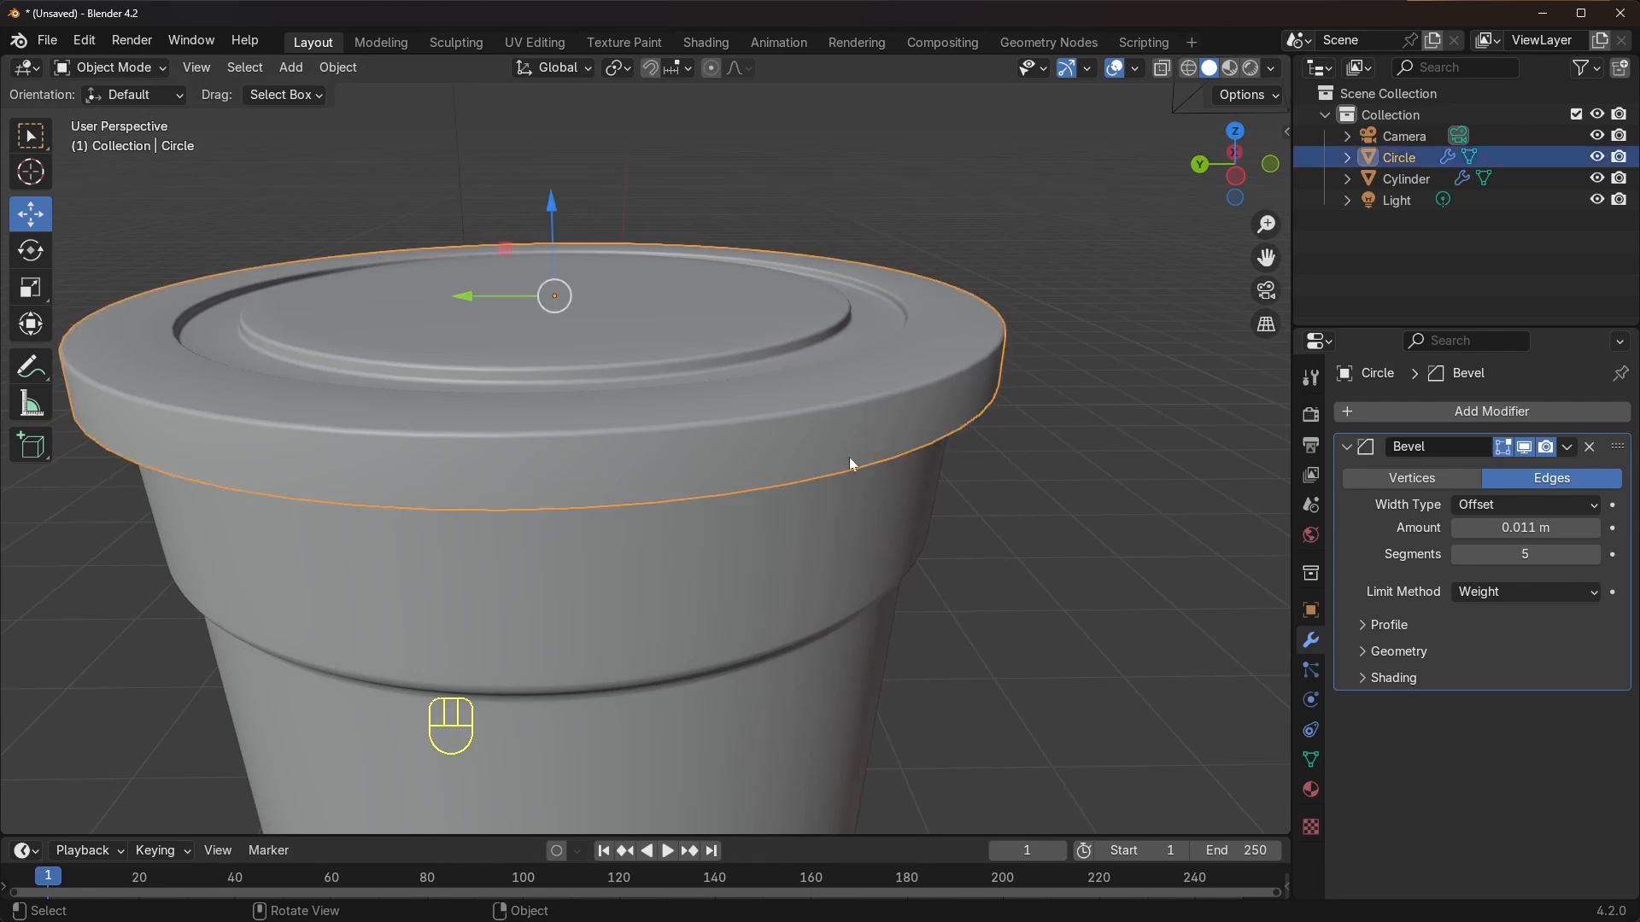
middle_drag(789, 457, 744, 499)
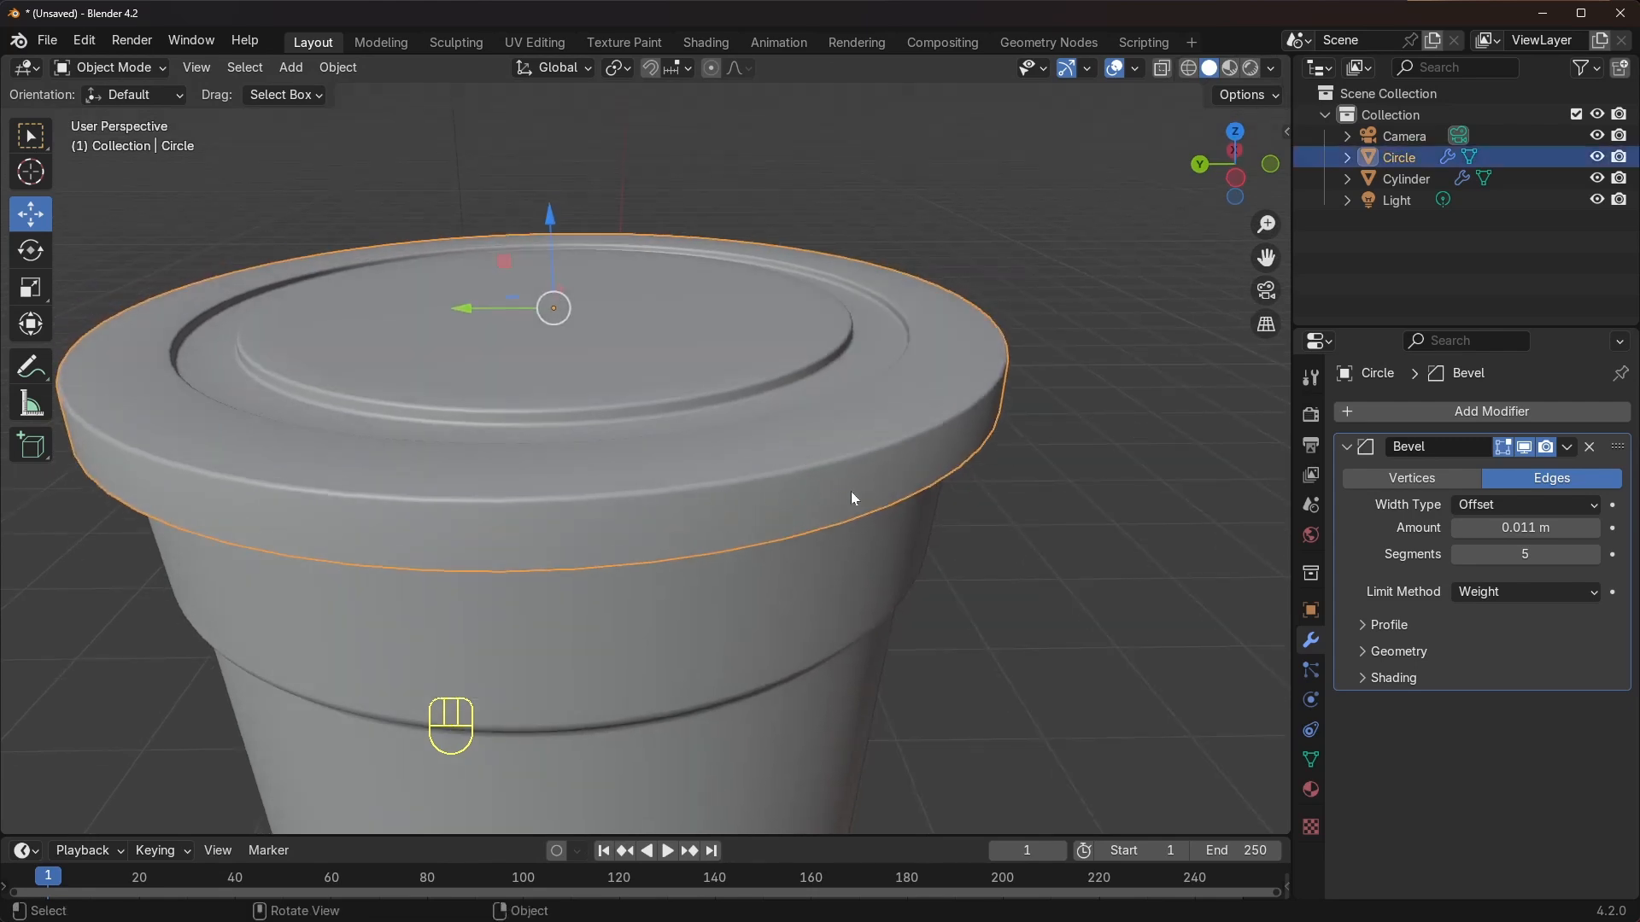
In Edit Mode, add one loop cut around the lid's outer side wall, slid slightly toward the upper edge
click(109, 67)
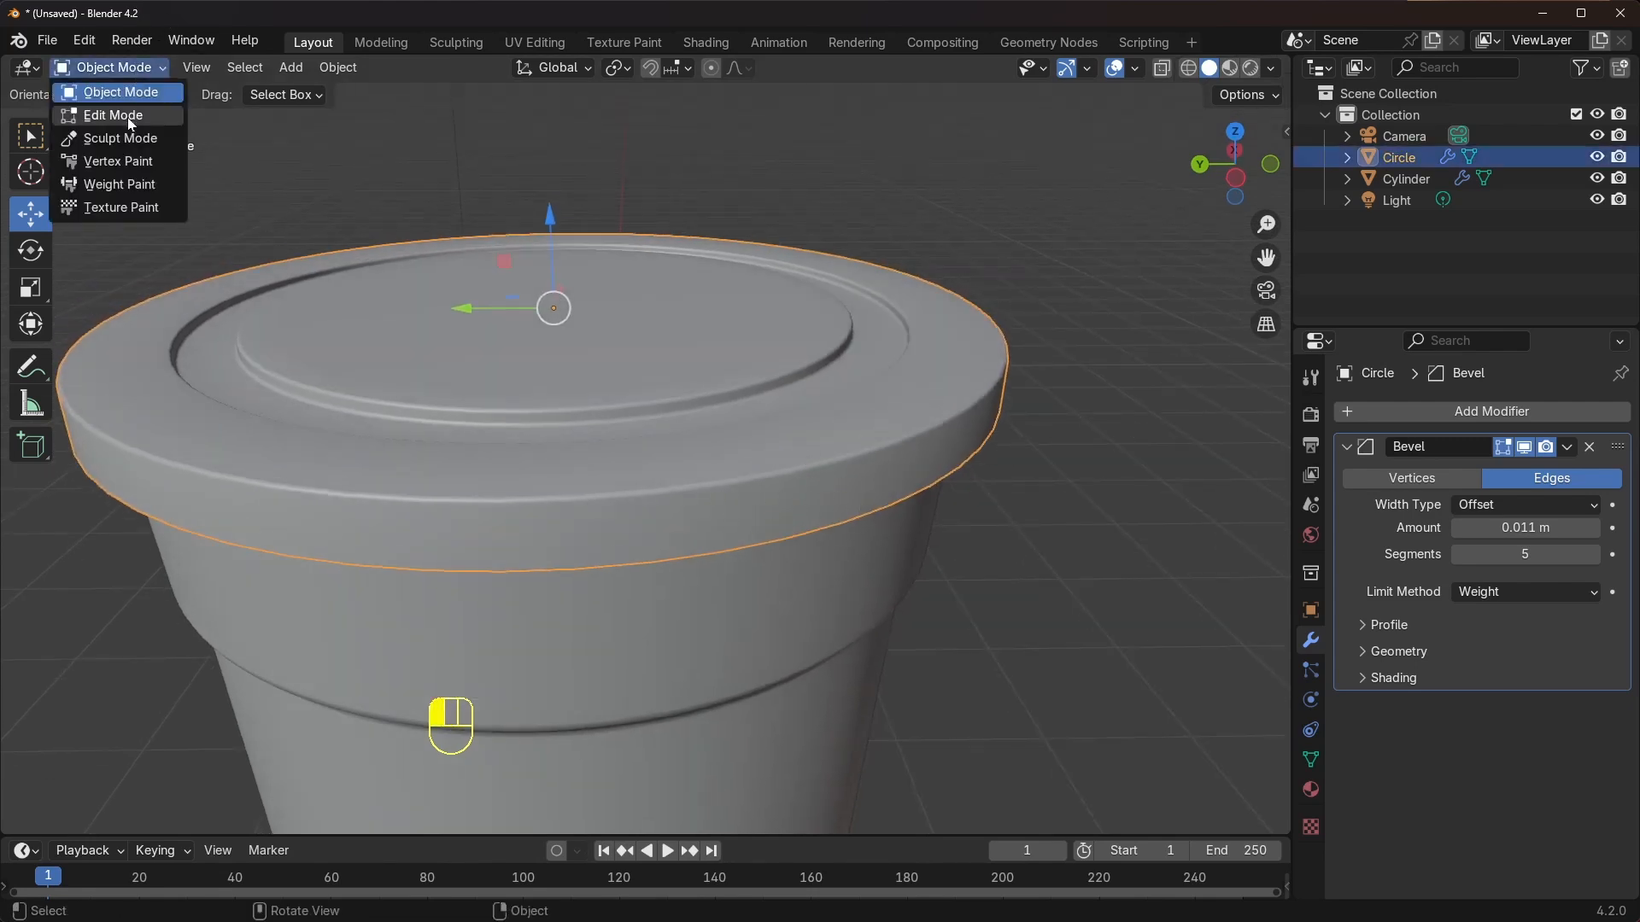
click(126, 111)
key(ctrl+r)
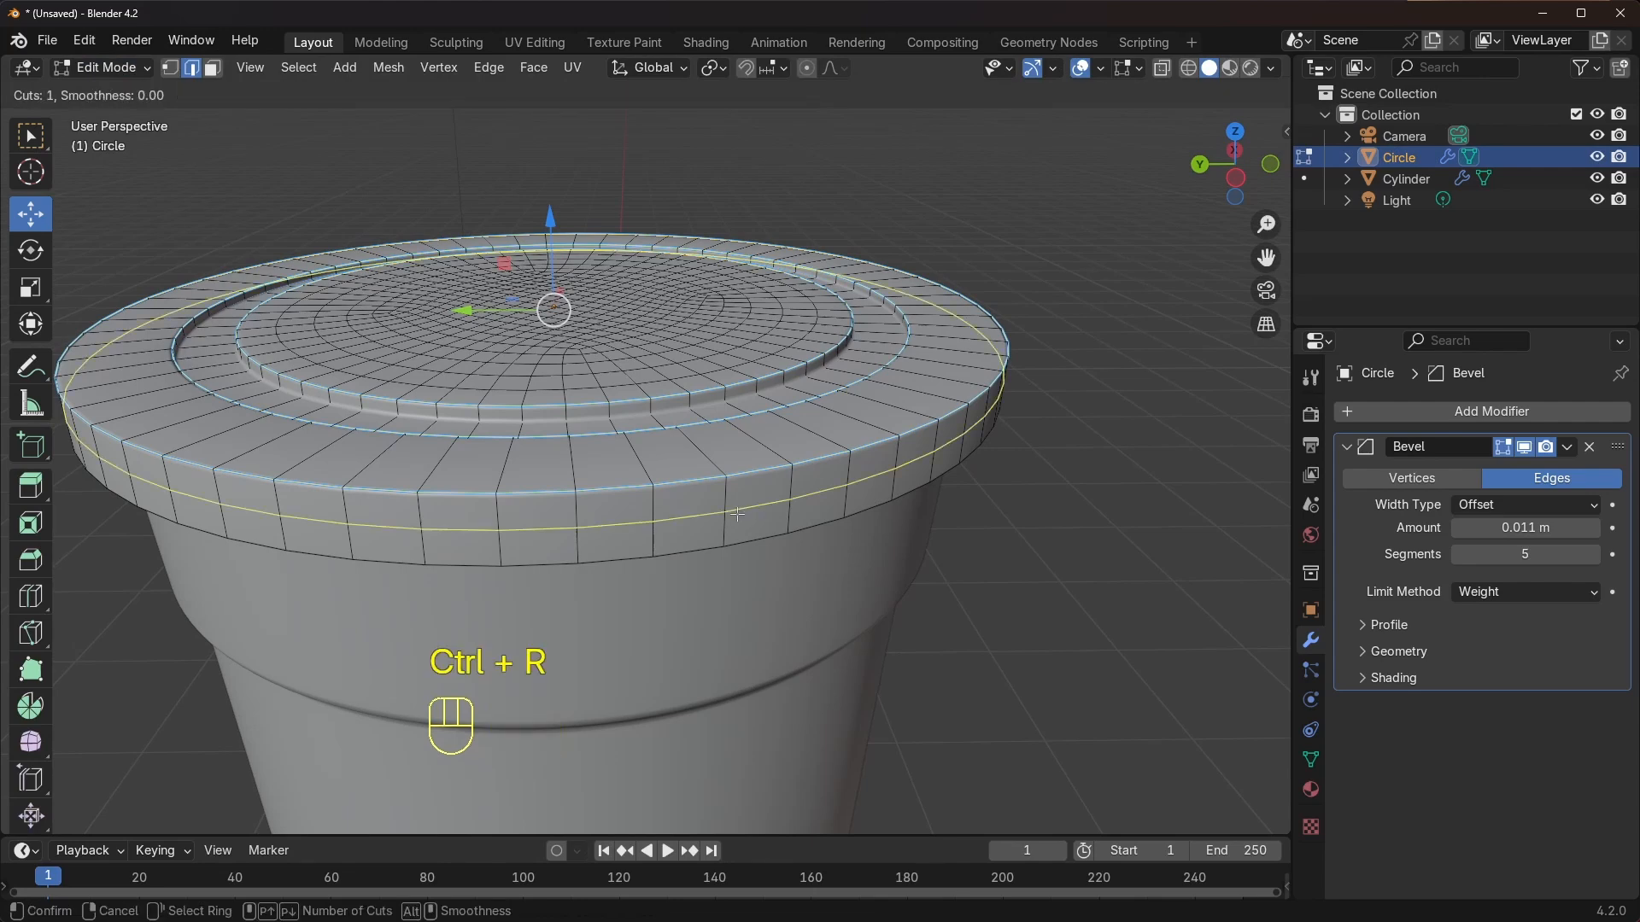
click(736, 510)
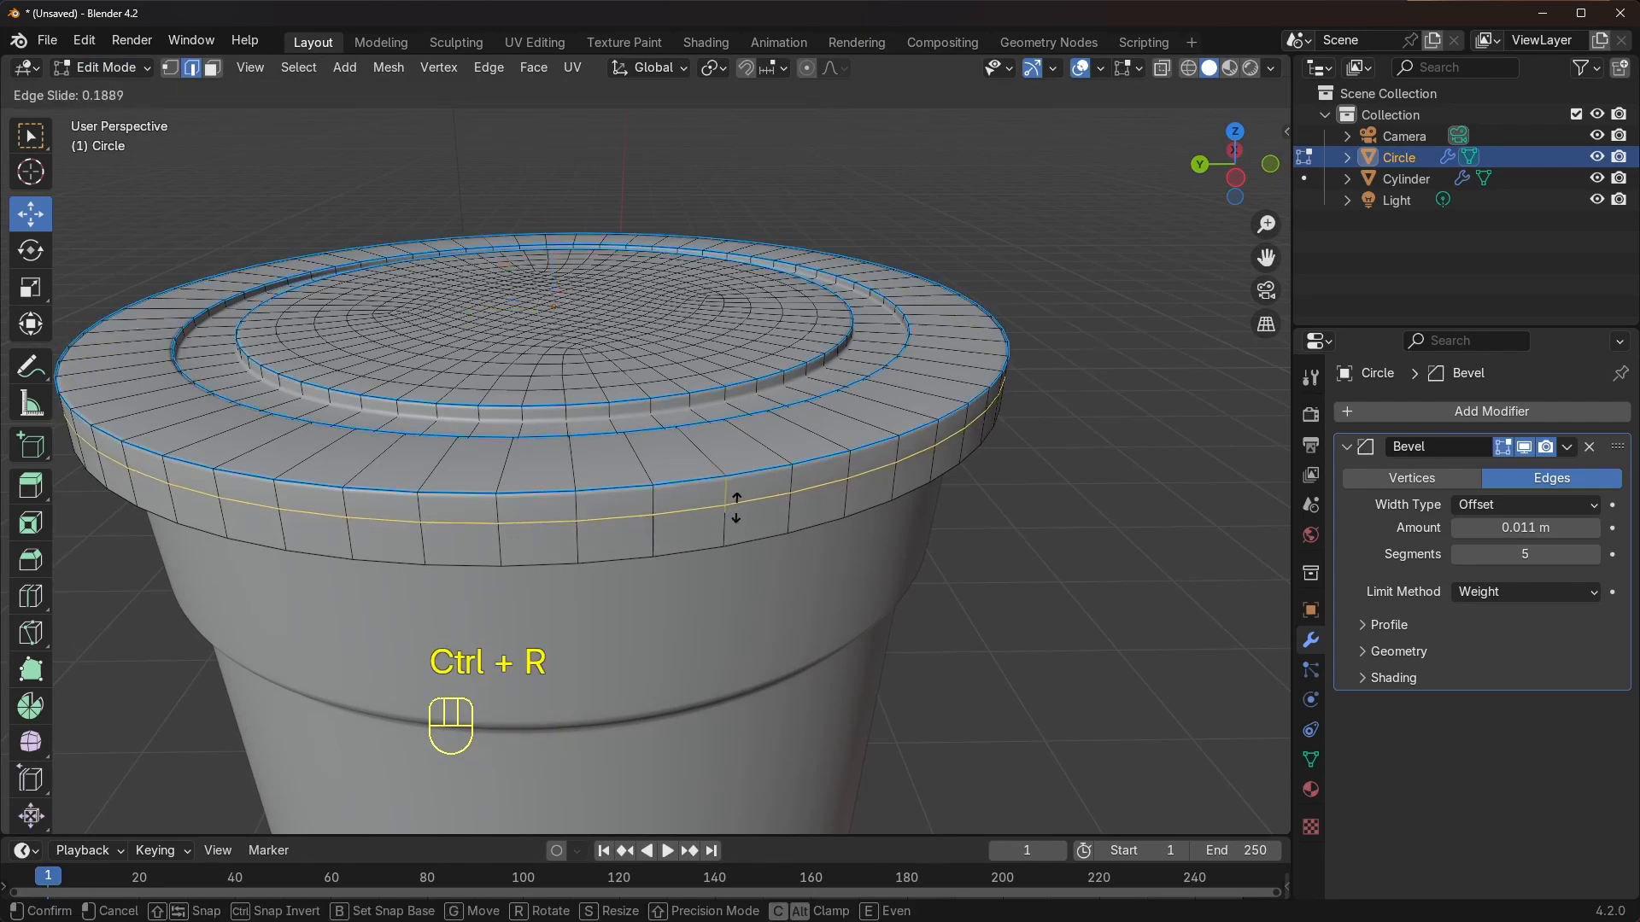
click(736, 506)
Select the full ring of vertical edges below the new loop cut and bevel them with one segment into evenly spaced faces
middle_drag(736, 506, 692, 520)
click(681, 524)
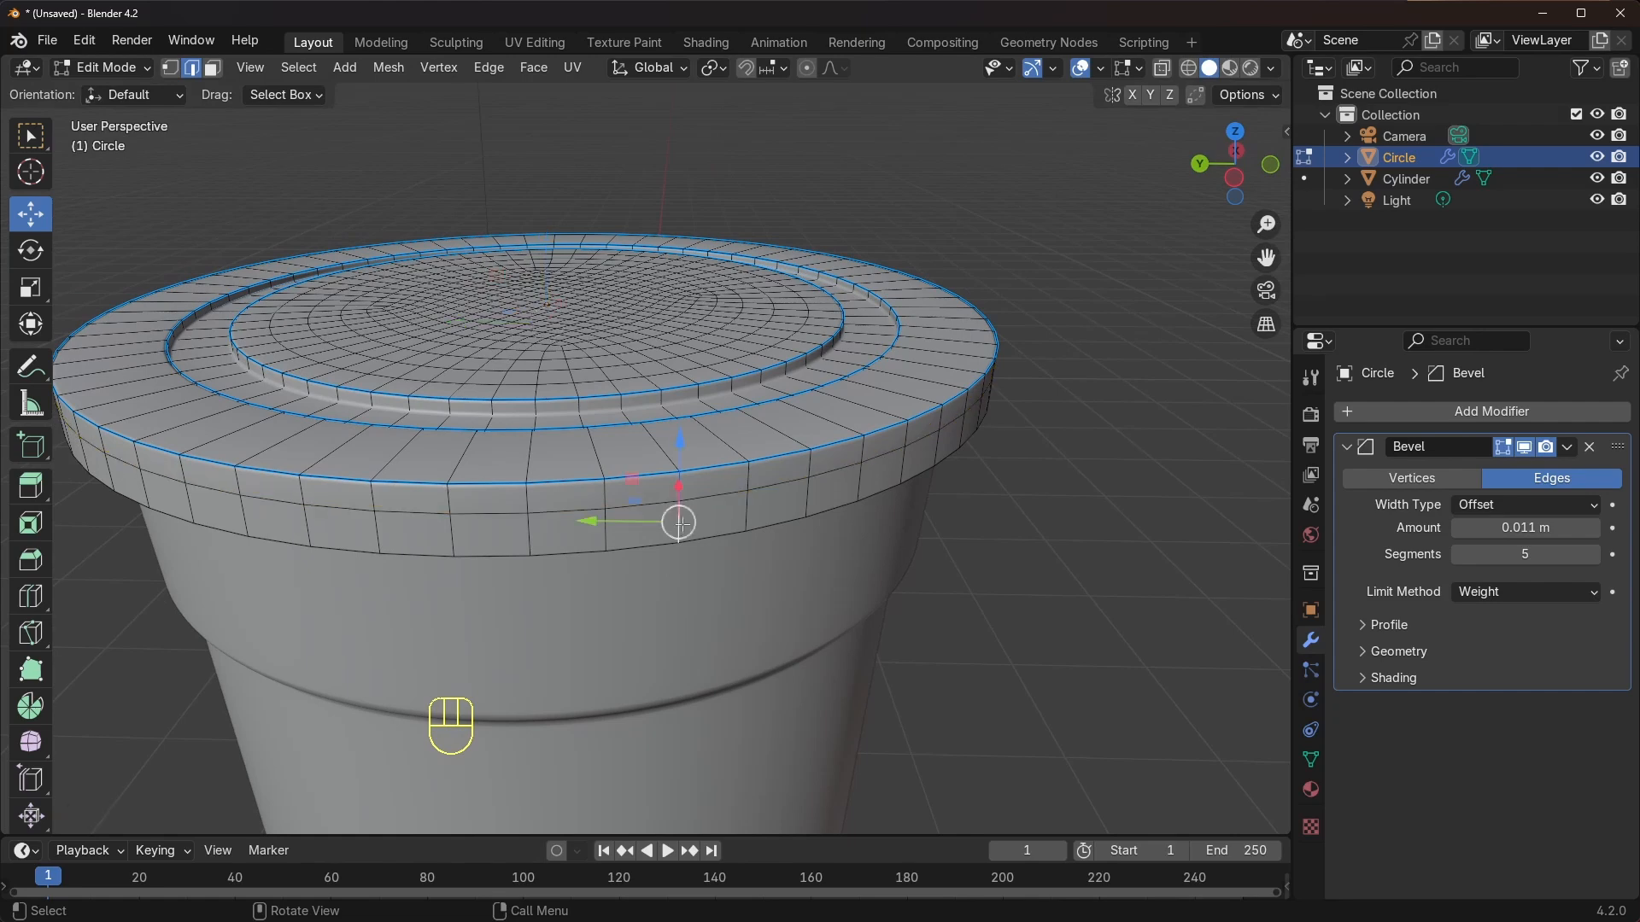
shift+click(746, 515)
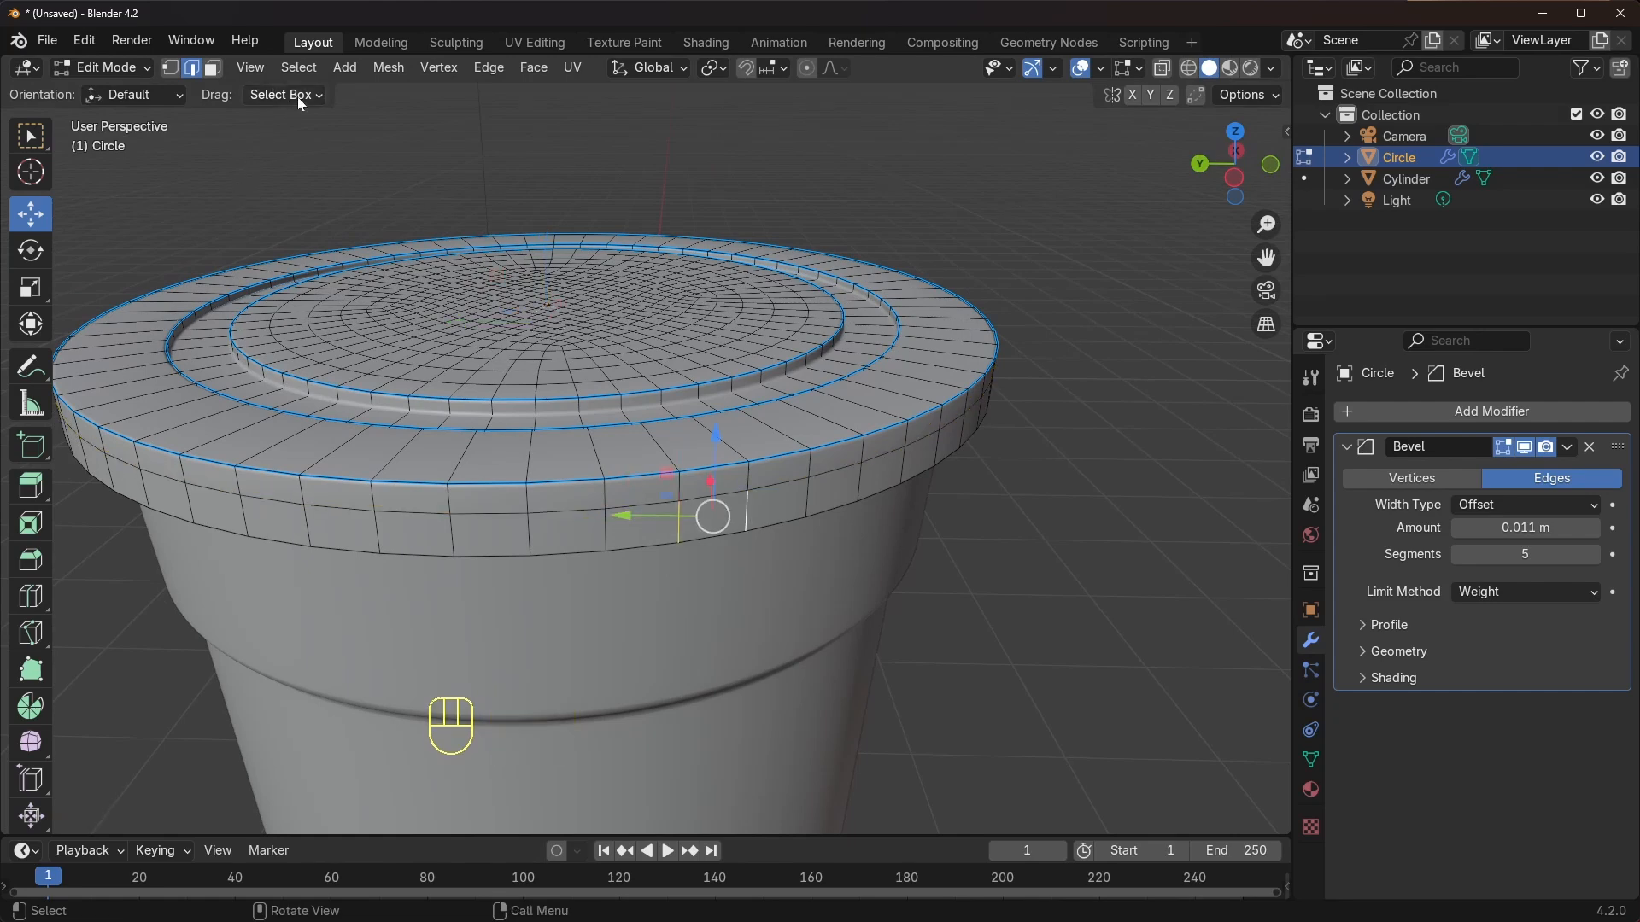
click(301, 68)
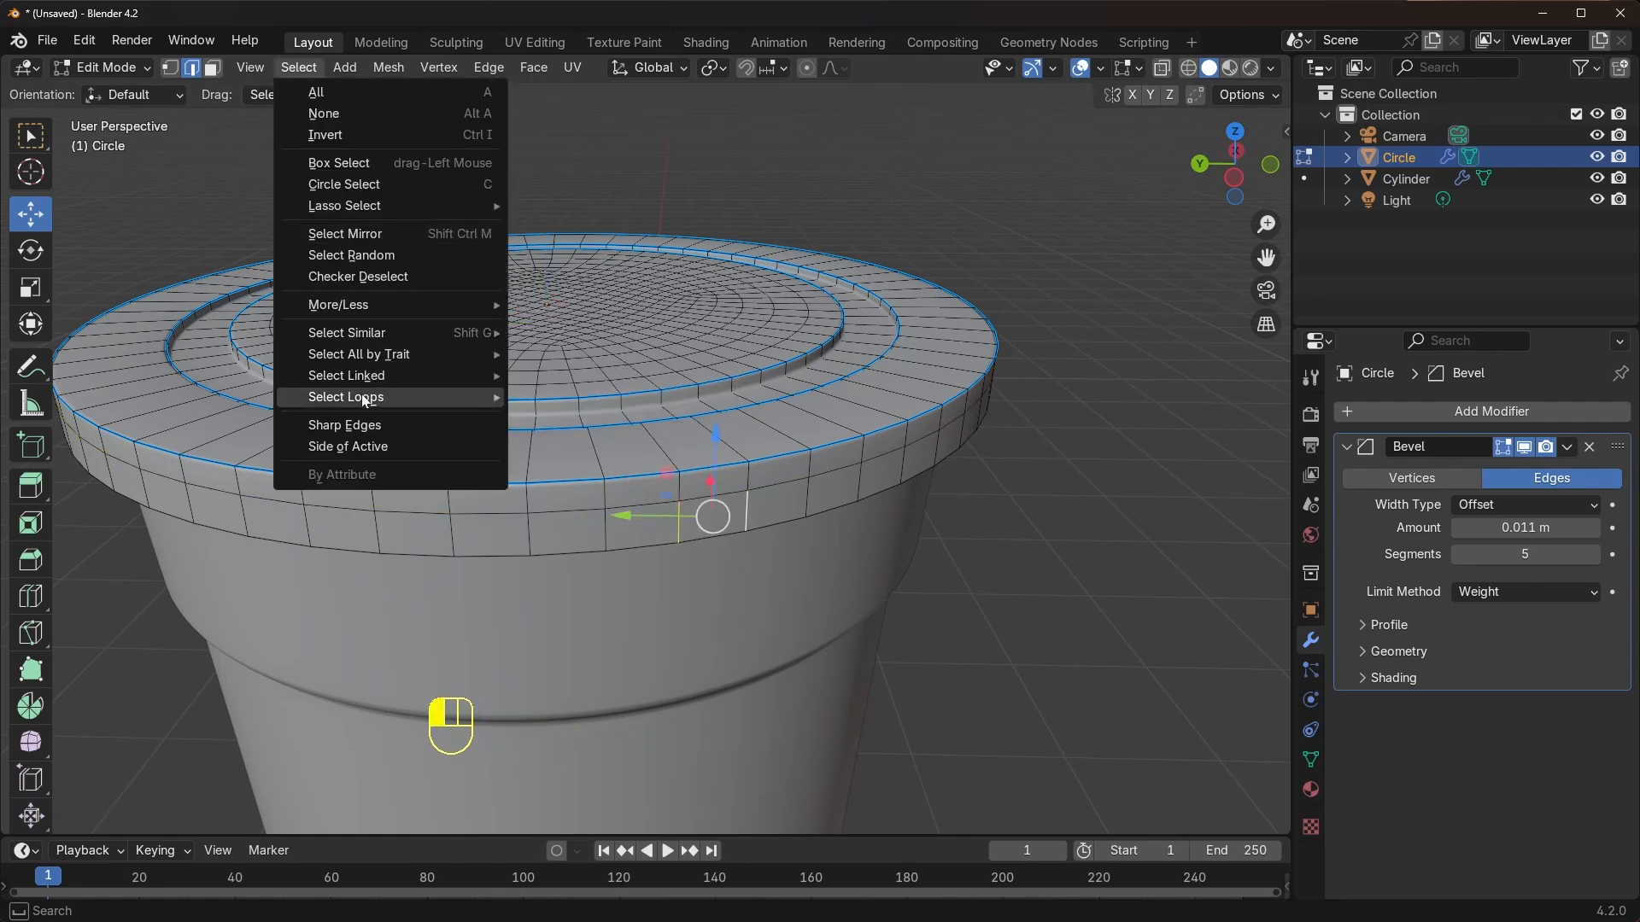
mouse_move(378, 401)
click(632, 417)
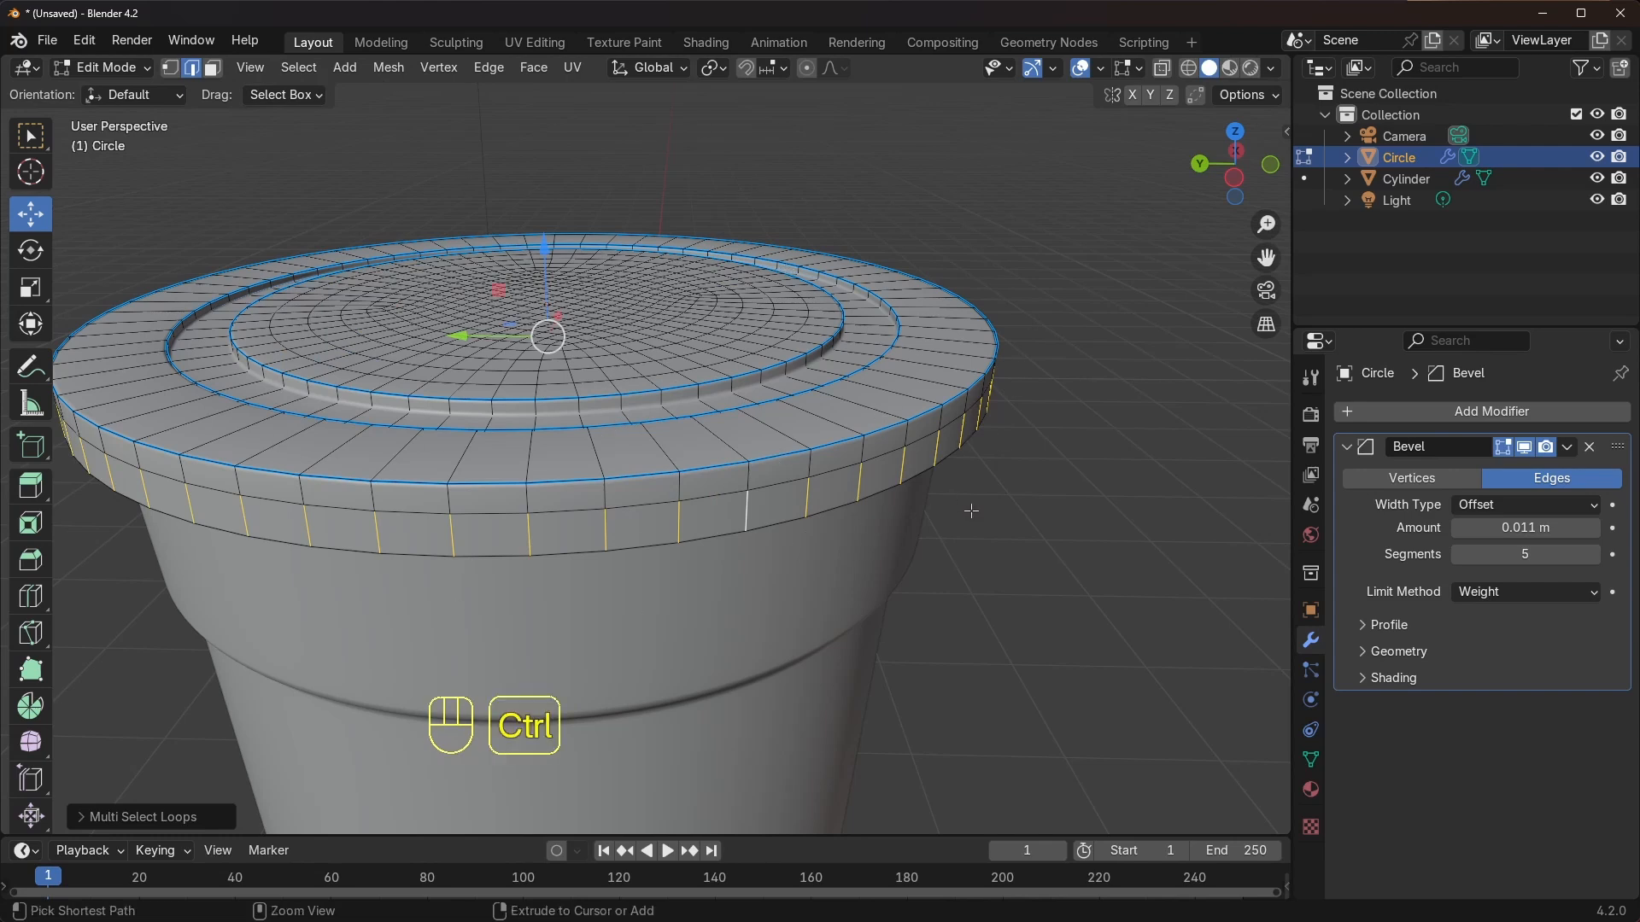
key(ctrl+b)
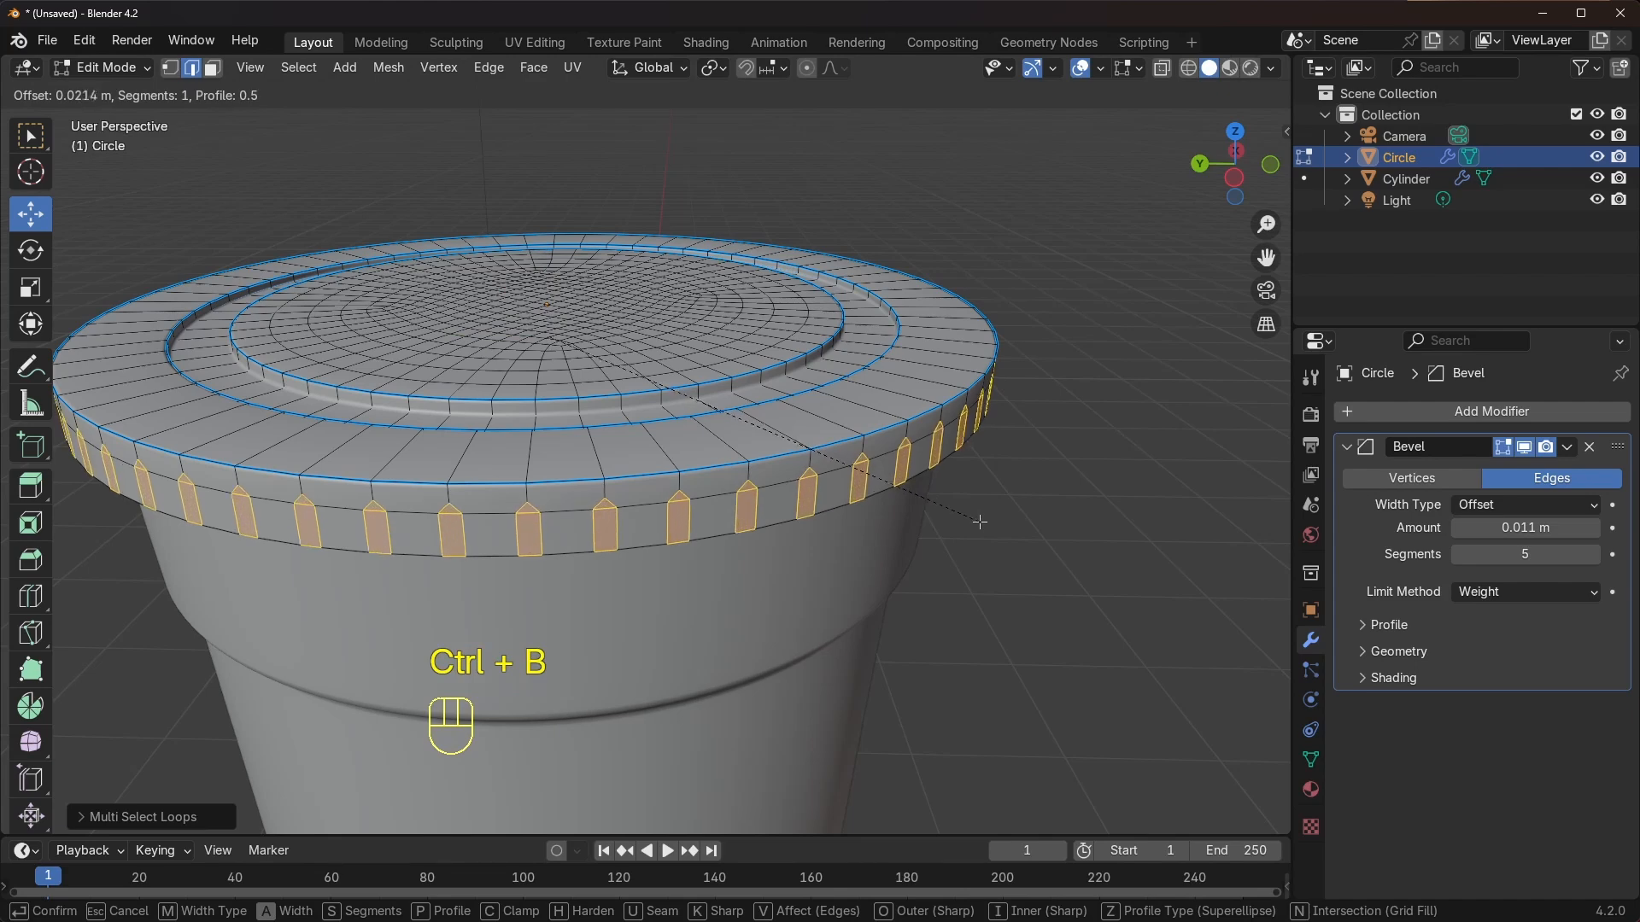
click(975, 550)
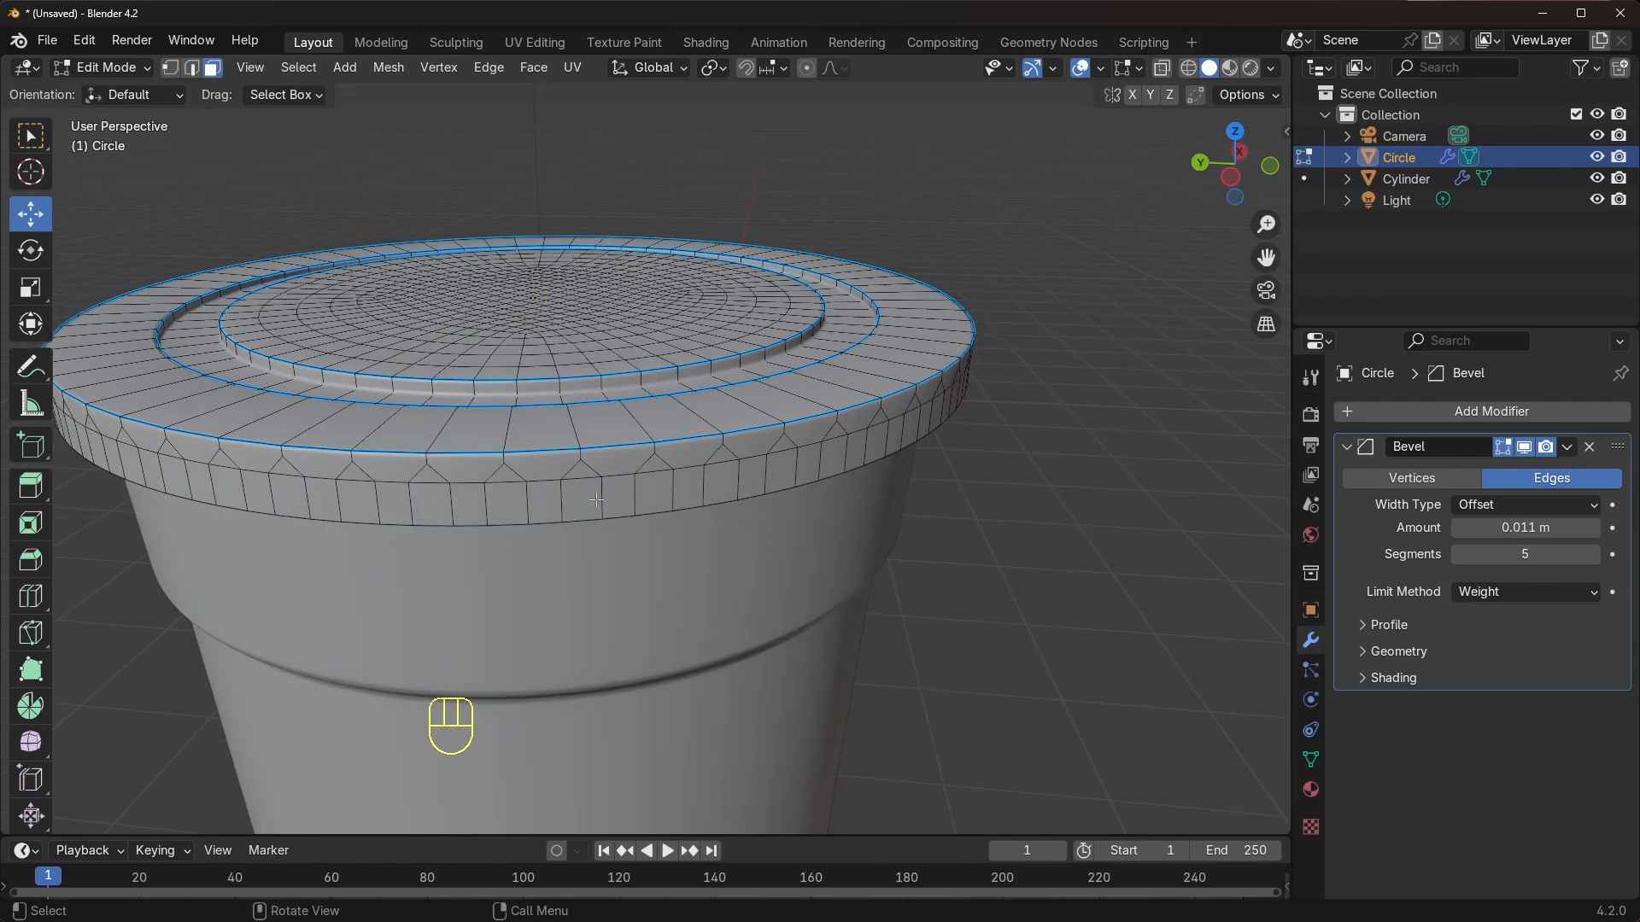
Select the full face loop around the lower band of the lid's side and apply Checker Deselect to keep every other face
click(595, 502)
middle_drag(595, 502, 722, 565)
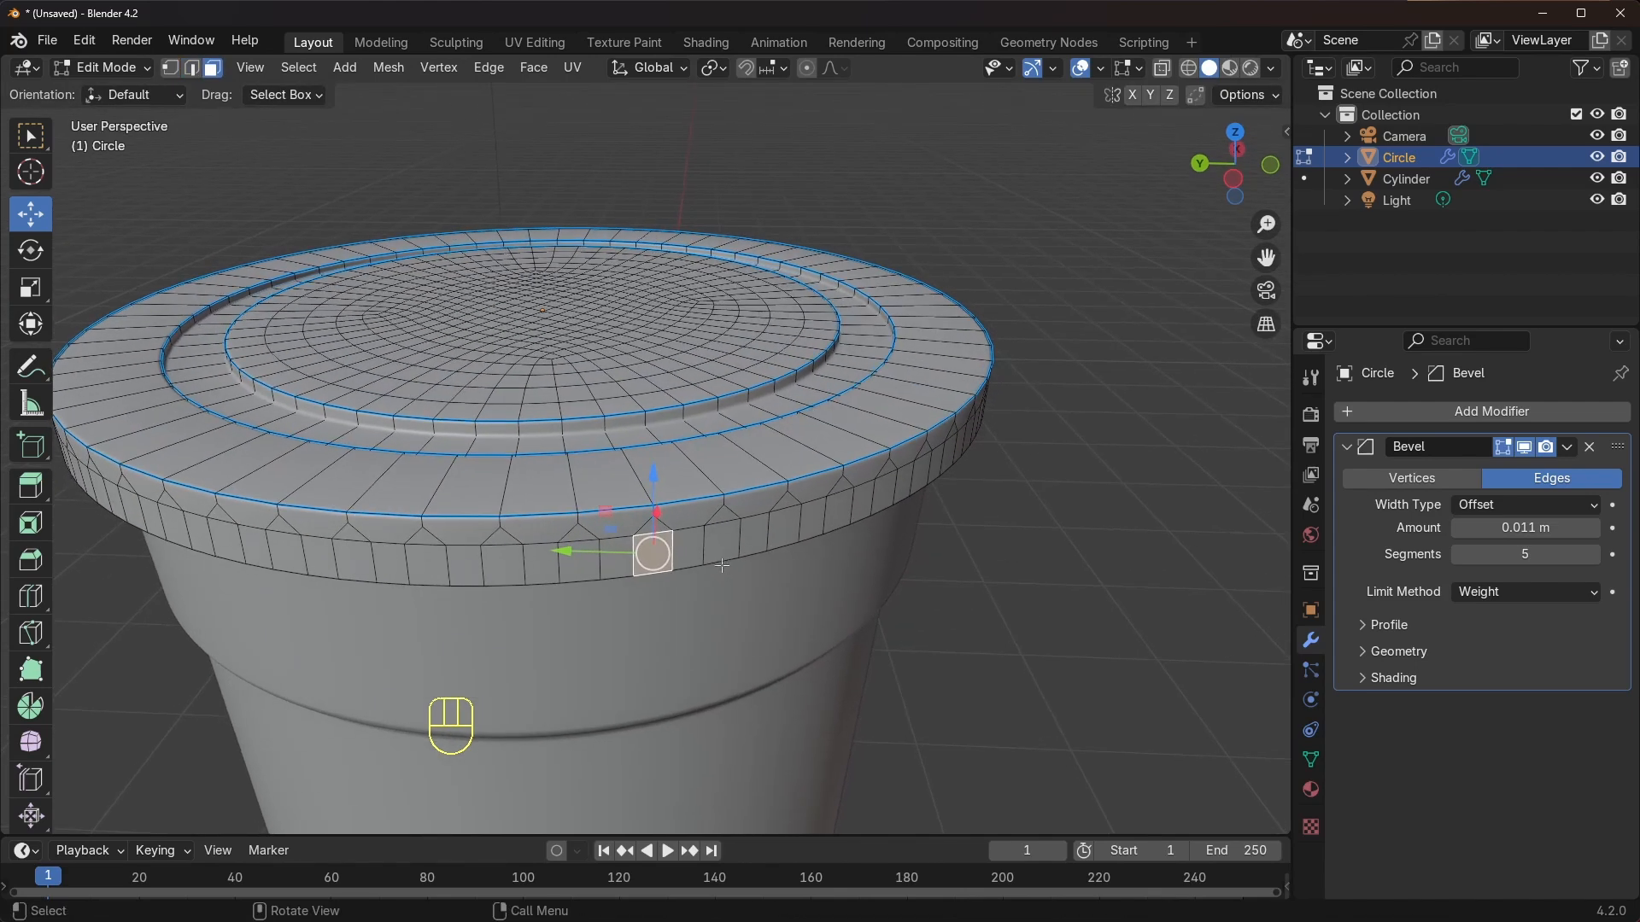
alt+click(673, 551)
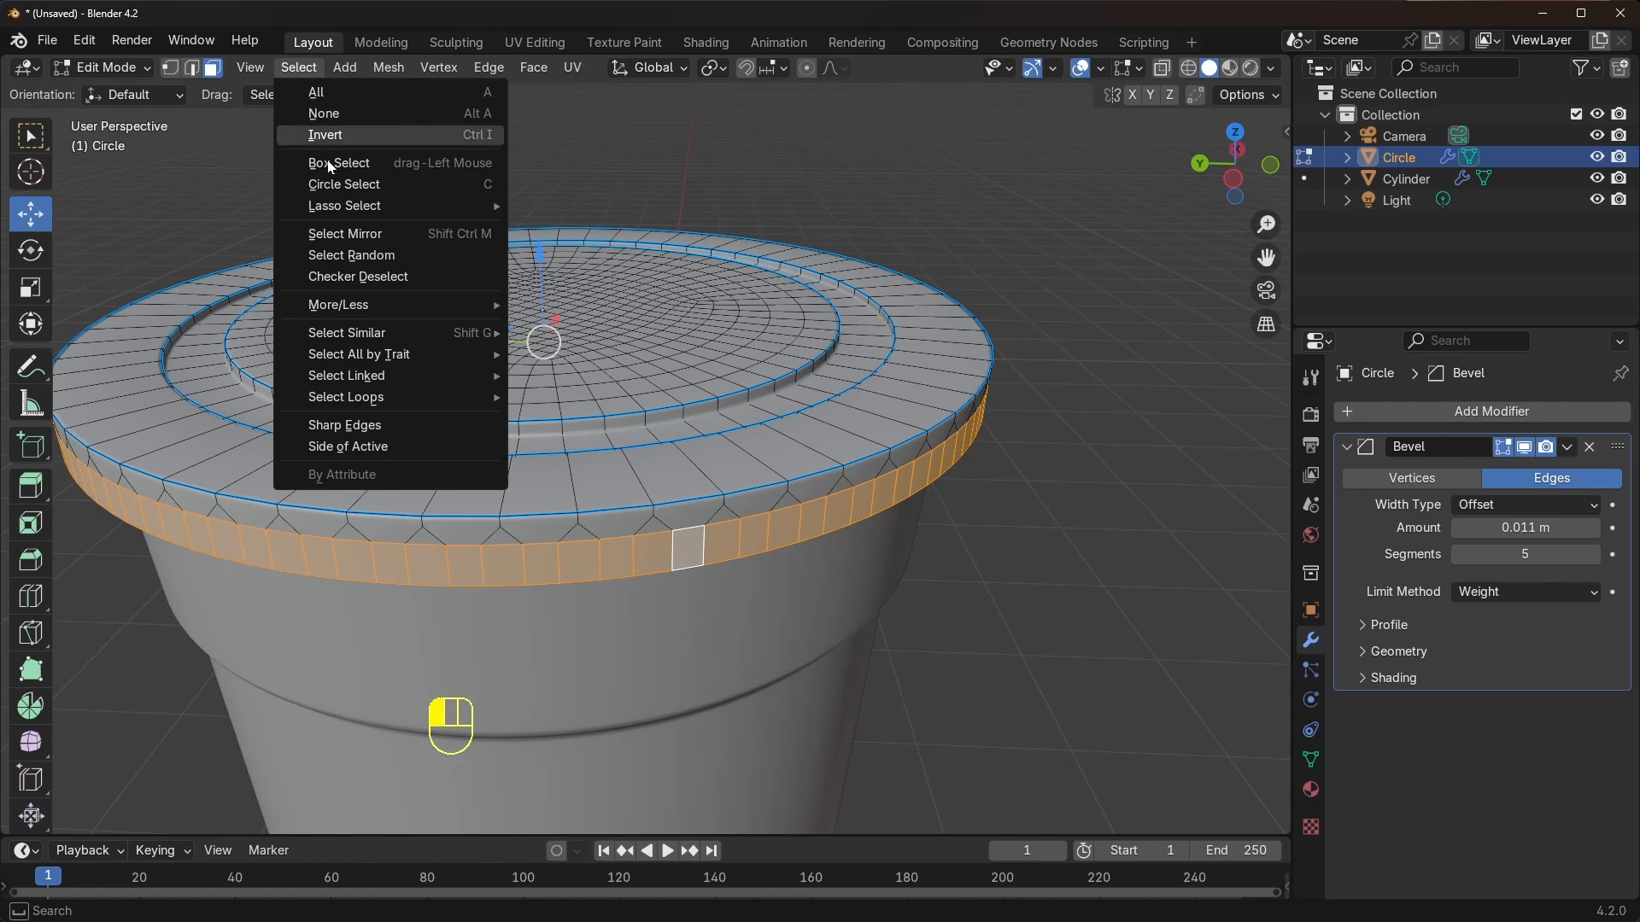
click(349, 277)
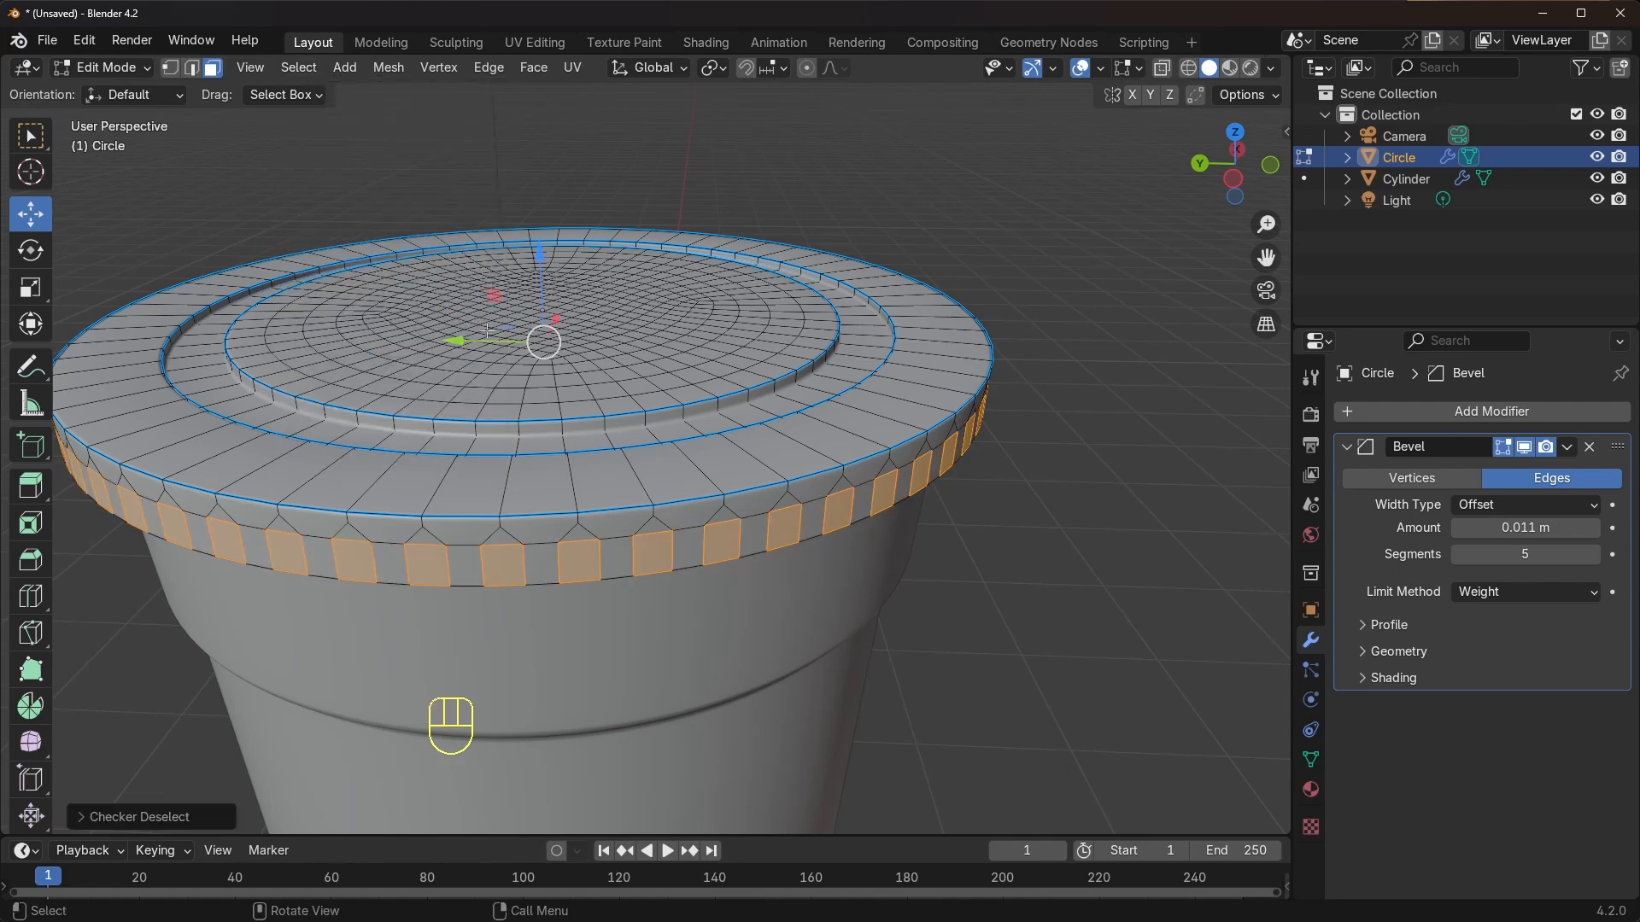
Extrude the alternating side faces inward along their normals to form recessed grip notches around the lid
middle_drag(649, 513, 869, 470)
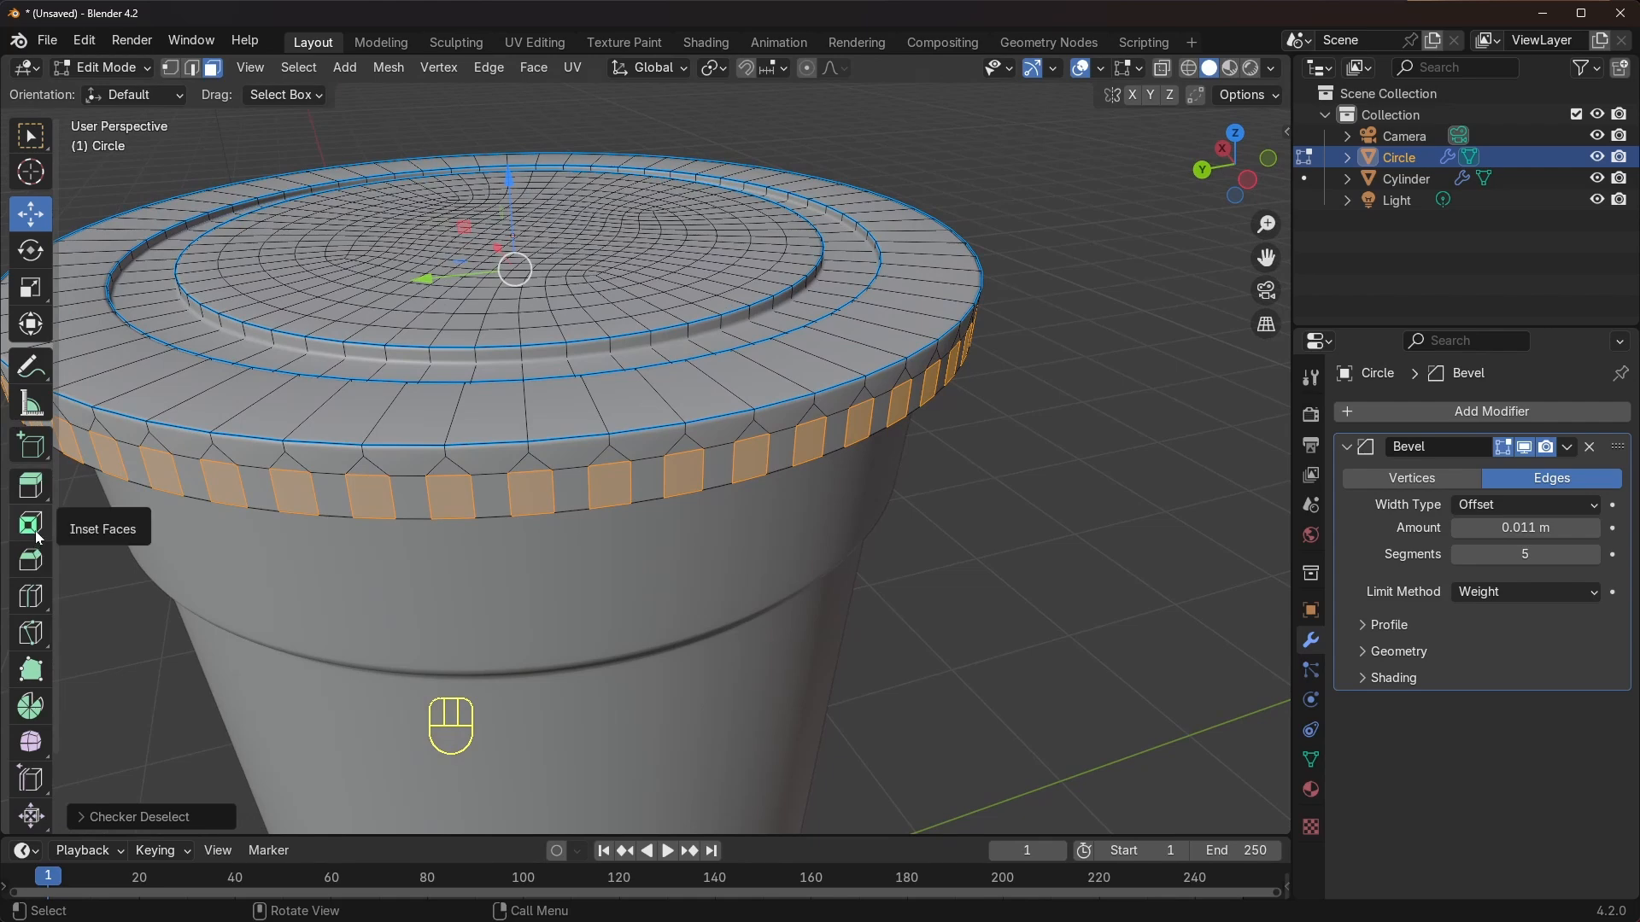
click(34, 491)
drag(38, 492, 151, 580)
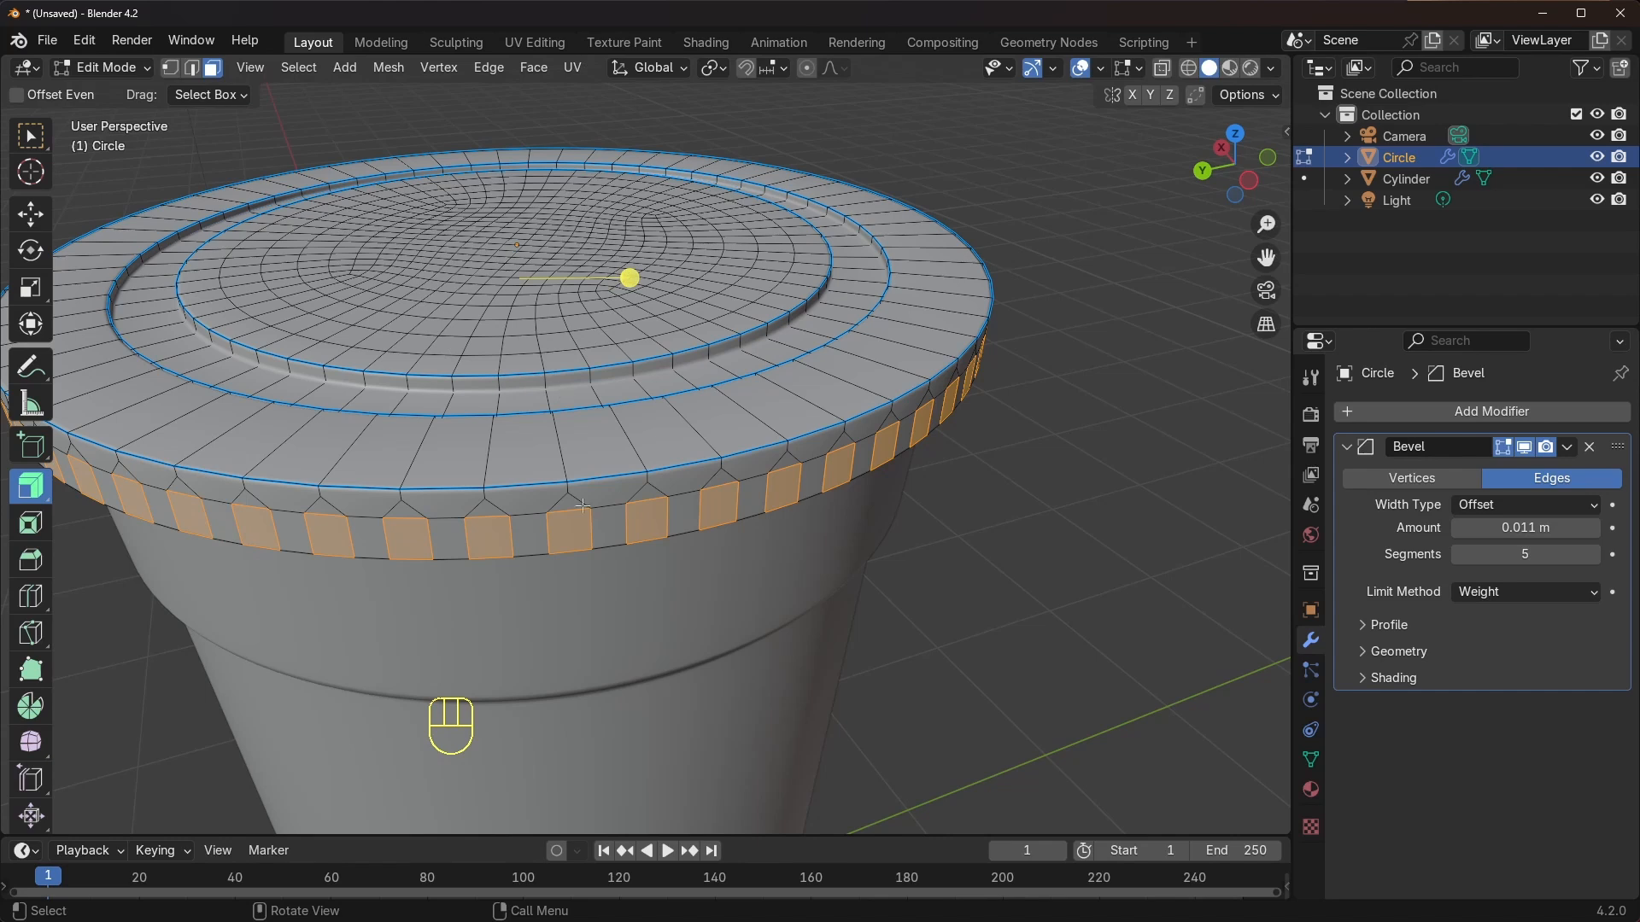
drag(632, 278, 662, 282)
scroll(828, 432, up, 2)
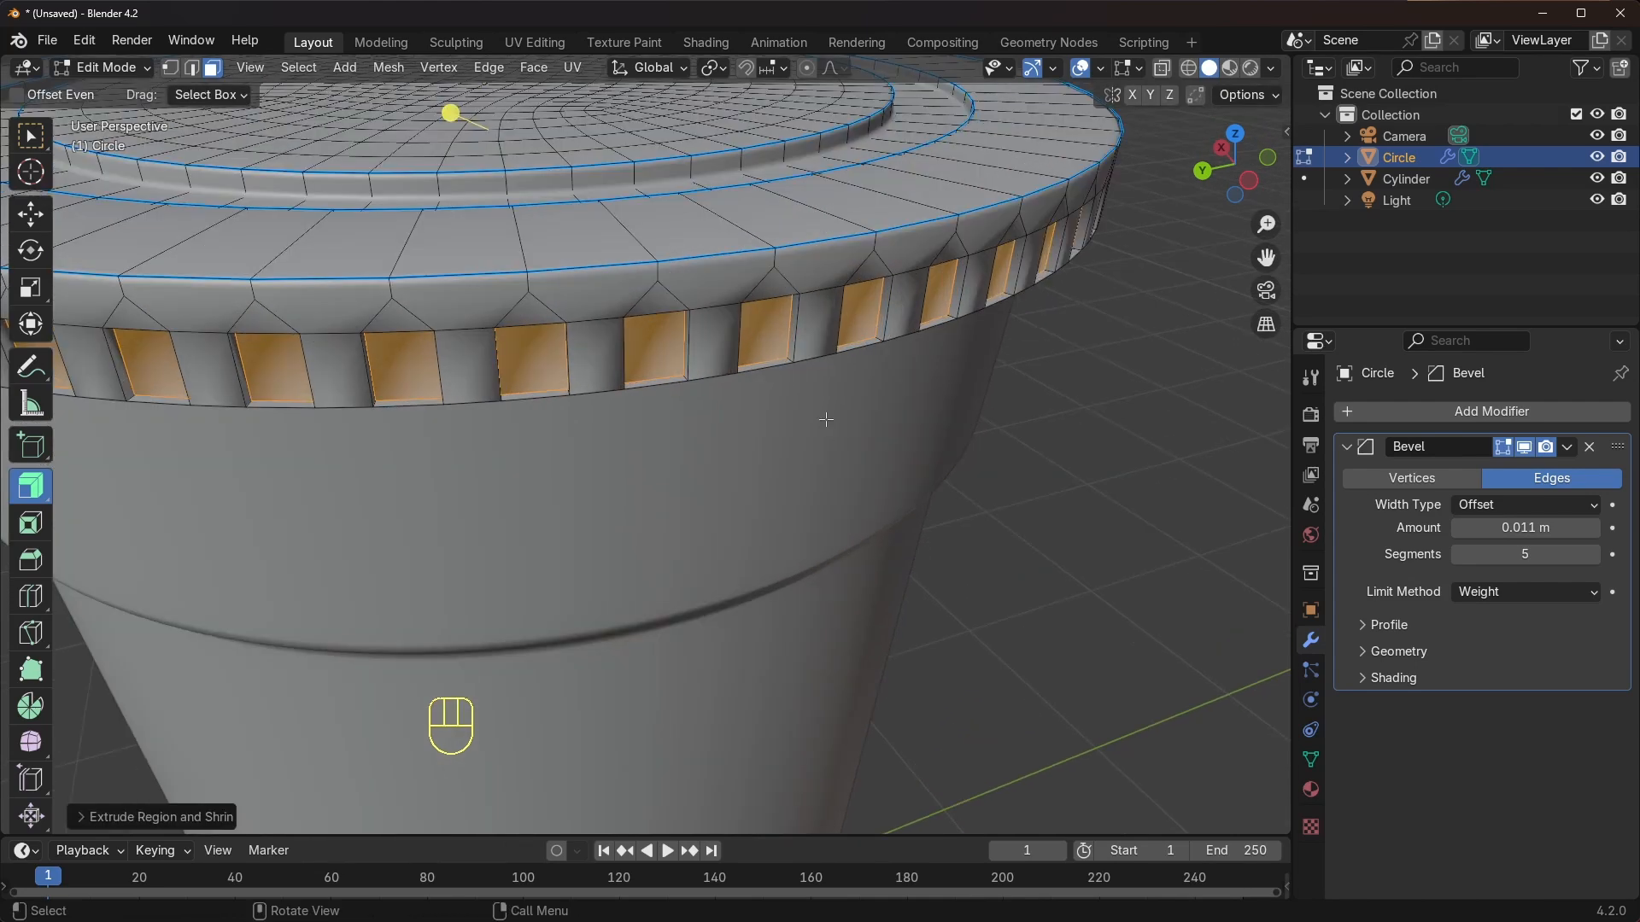
scroll(830, 452, up, 2)
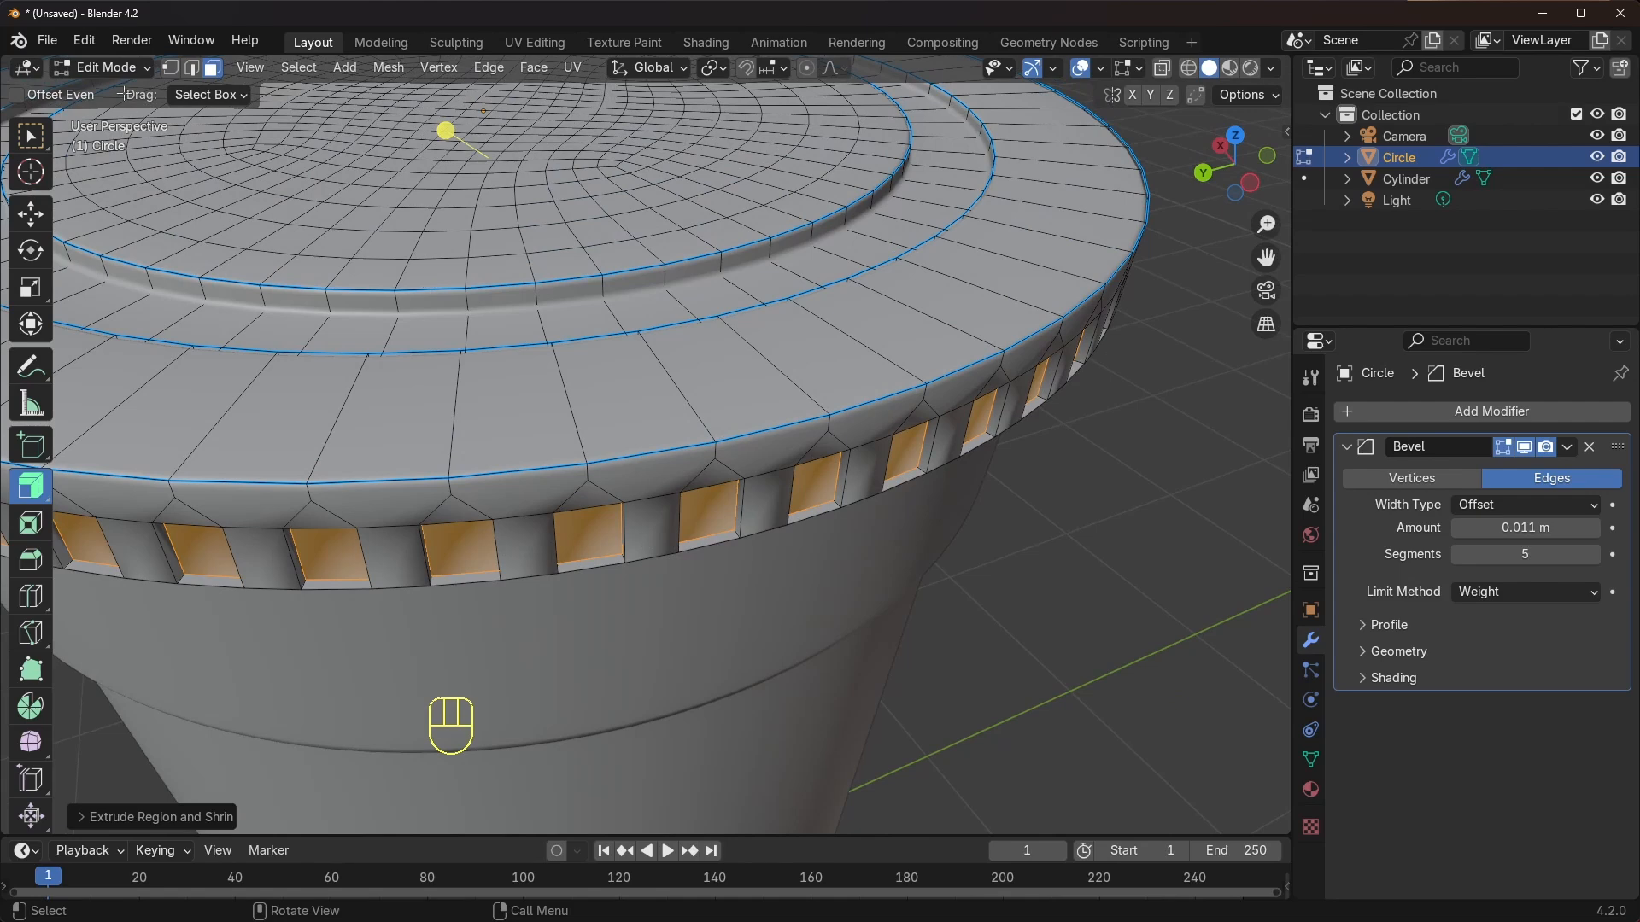
Box-select the bottom faces of all grip notches through the mesh in a wireframe back view and delete these faces
click(31, 135)
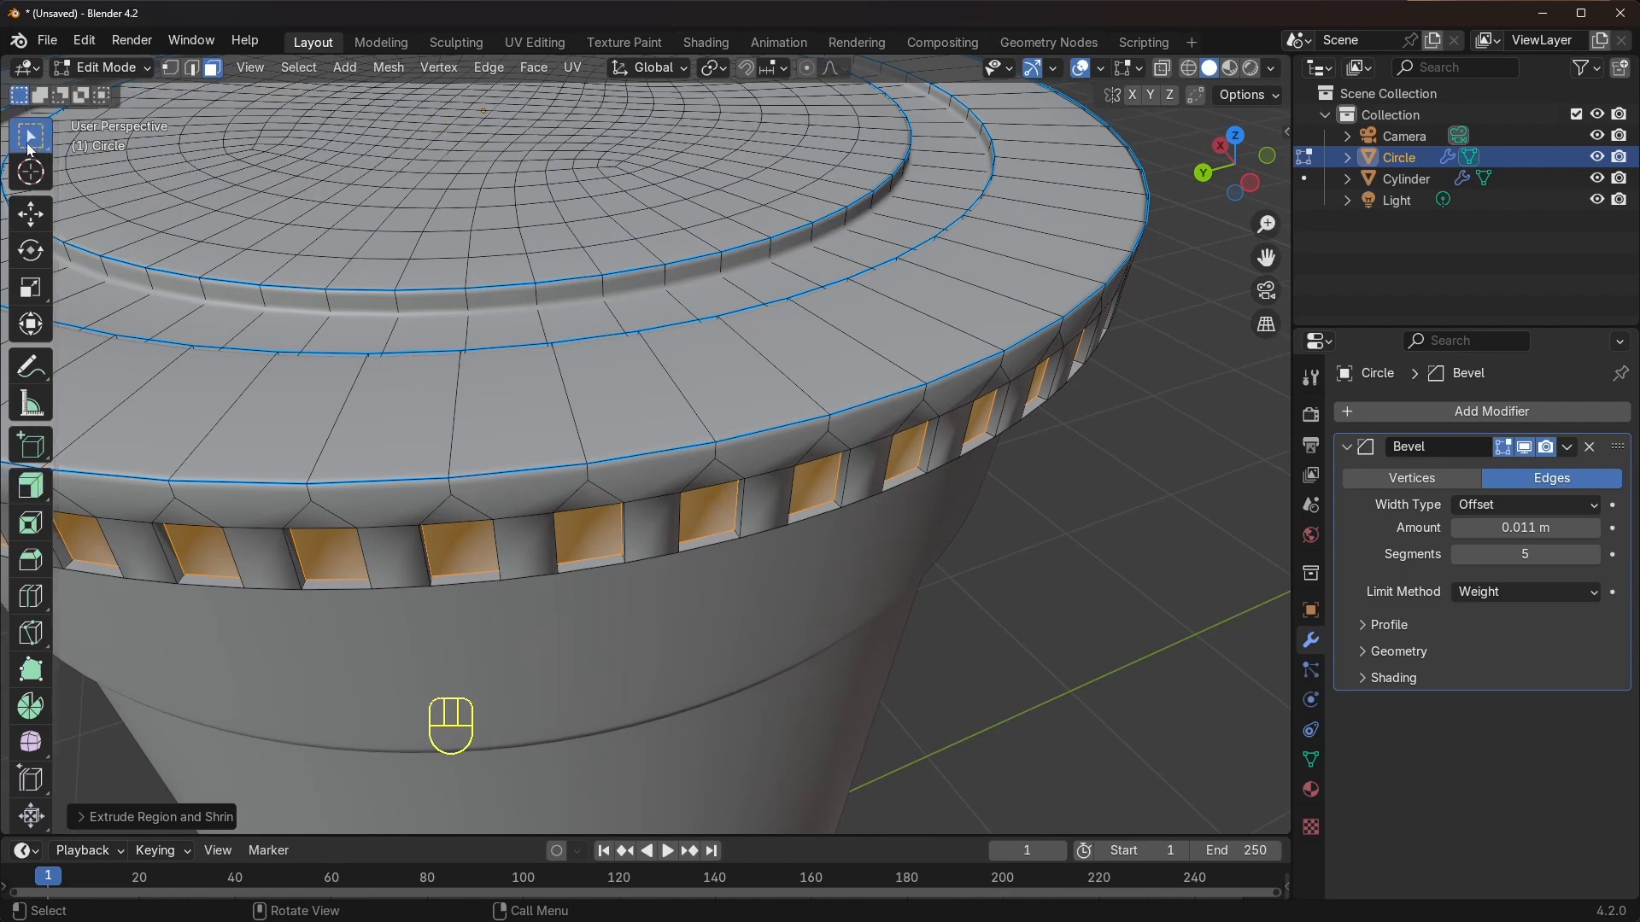
click(1088, 627)
click(807, 515)
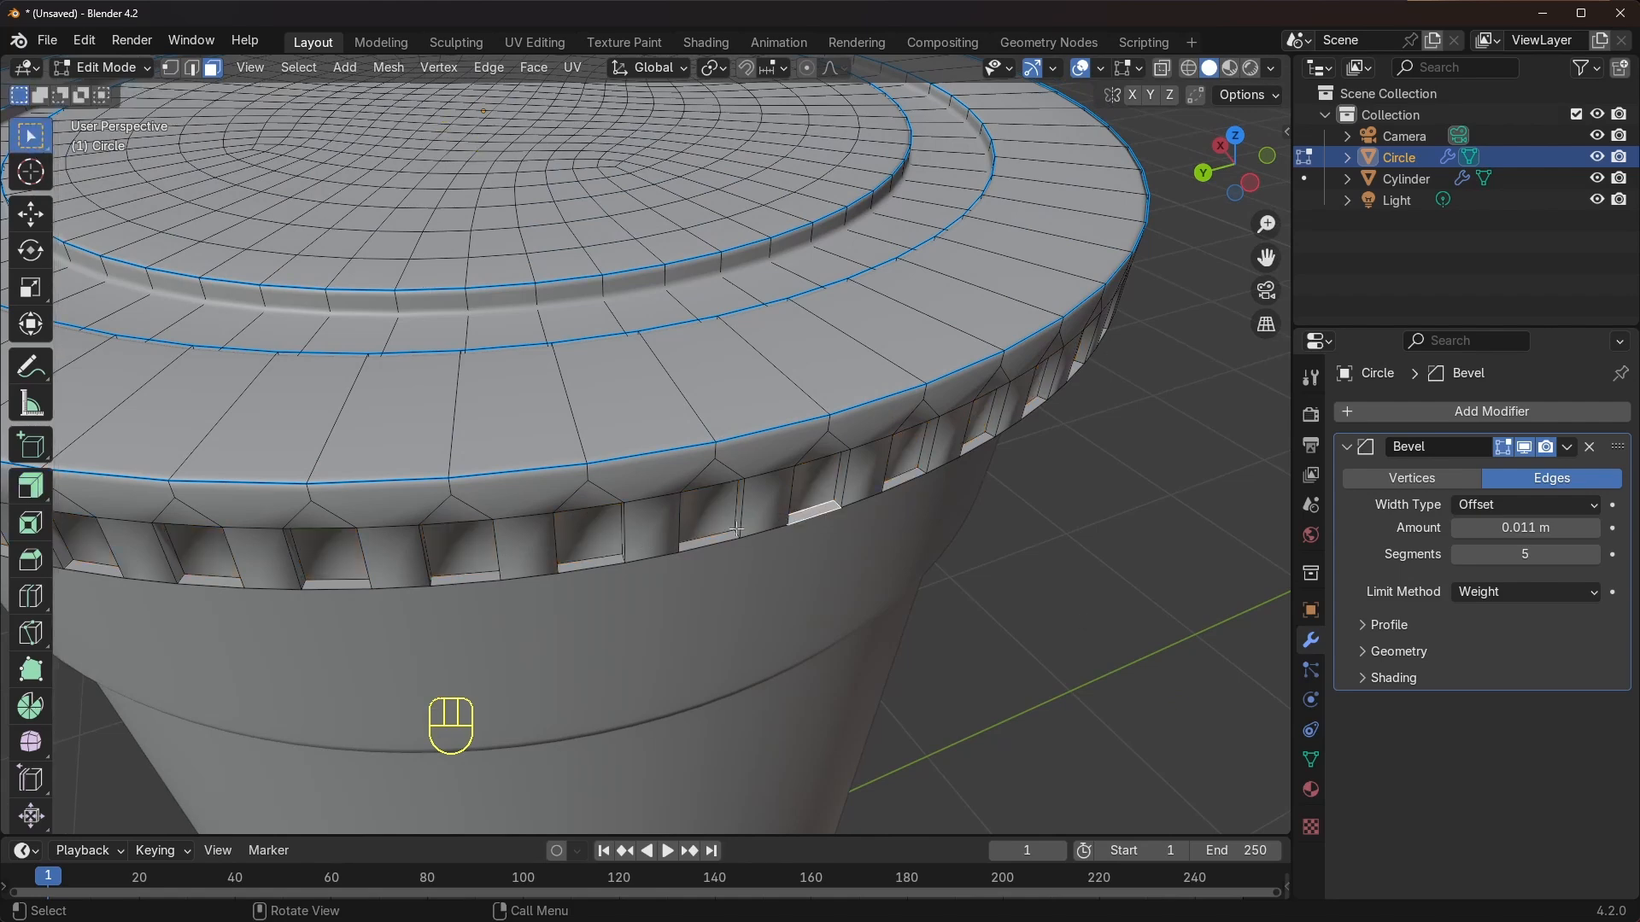
middle_drag(784, 540, 784, 507)
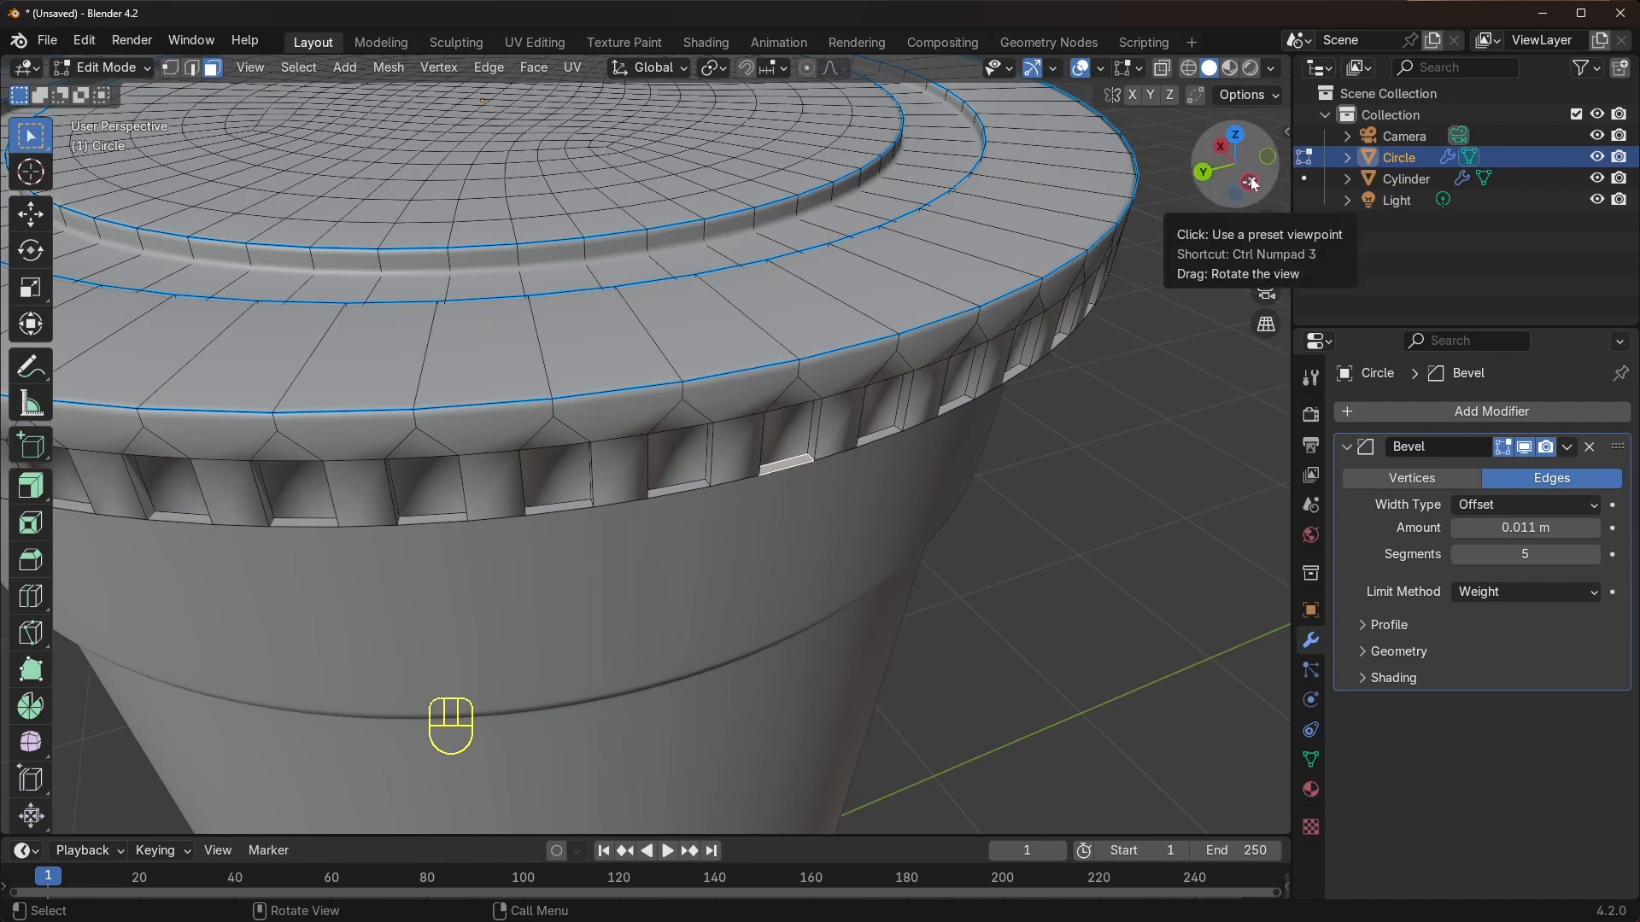
click(1205, 177)
shift+middle_drag(788, 172, 784, 264)
click(1189, 69)
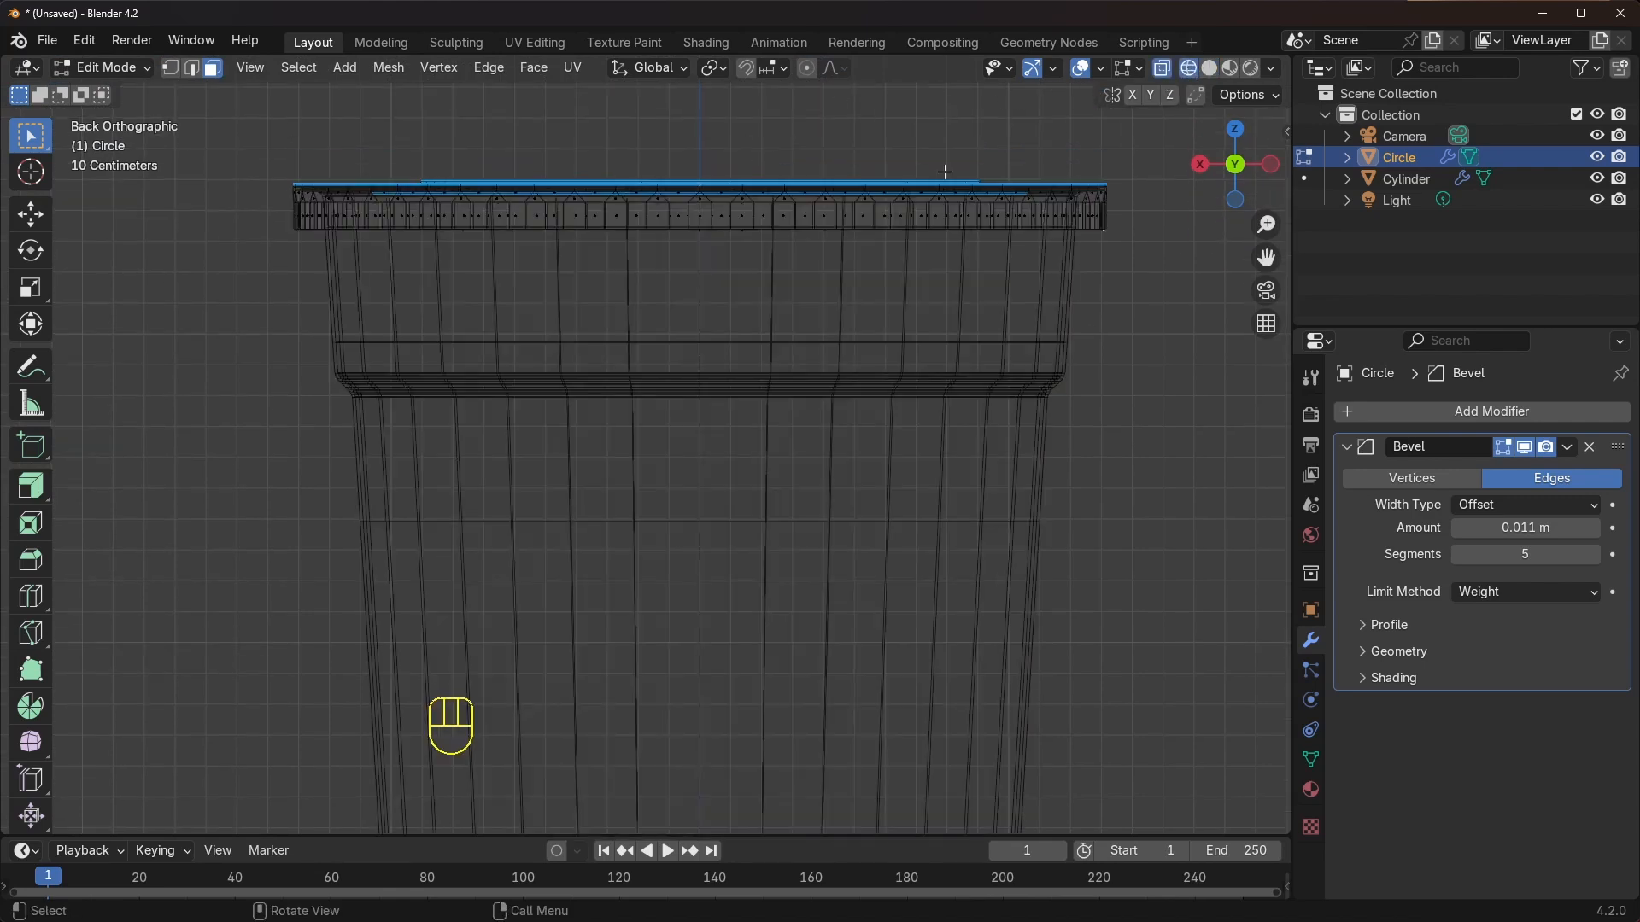
shift+middle_drag(482, 208, 471, 236)
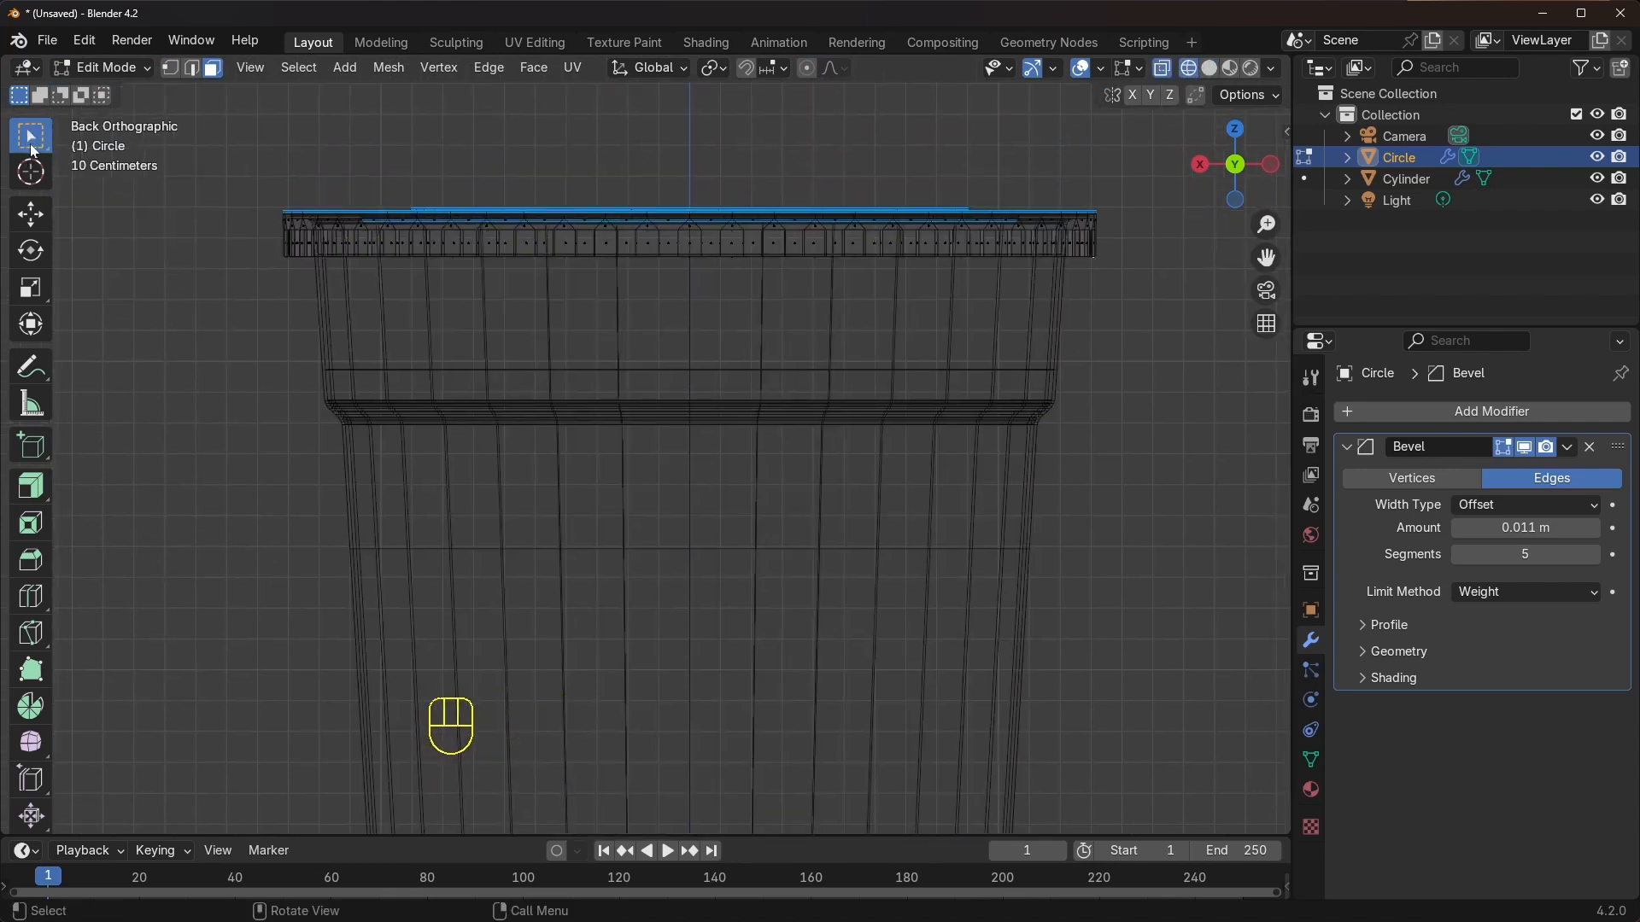
scroll(315, 264, up, 2)
shift+middle_drag(337, 270, 317, 368)
scroll(264, 316, down, 1)
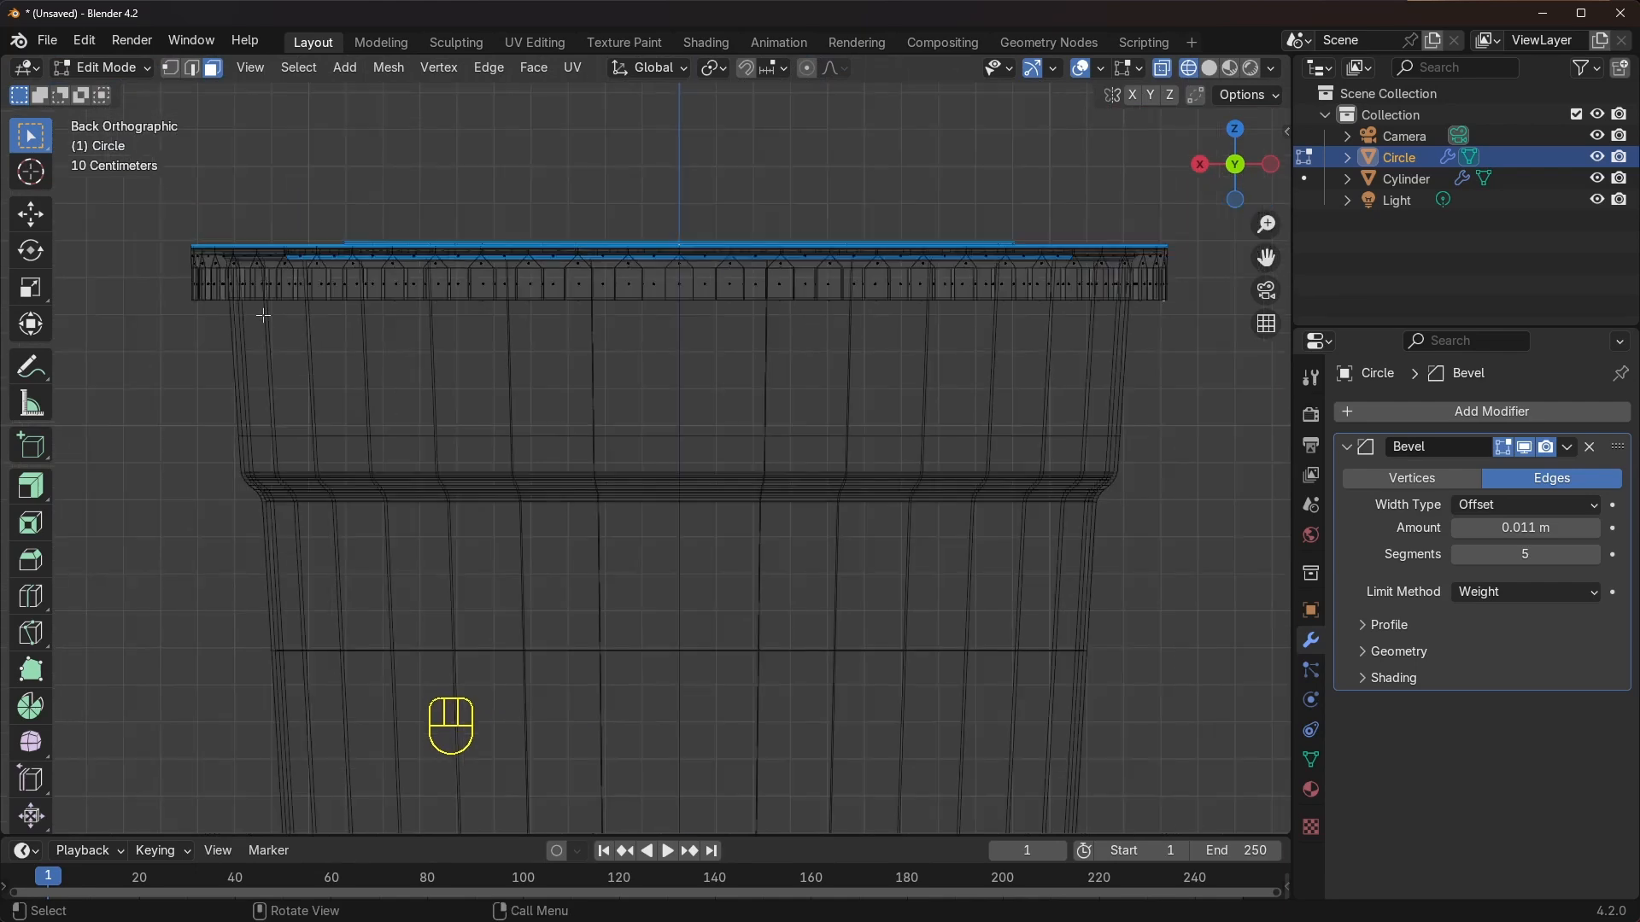
drag(182, 297, 1199, 335)
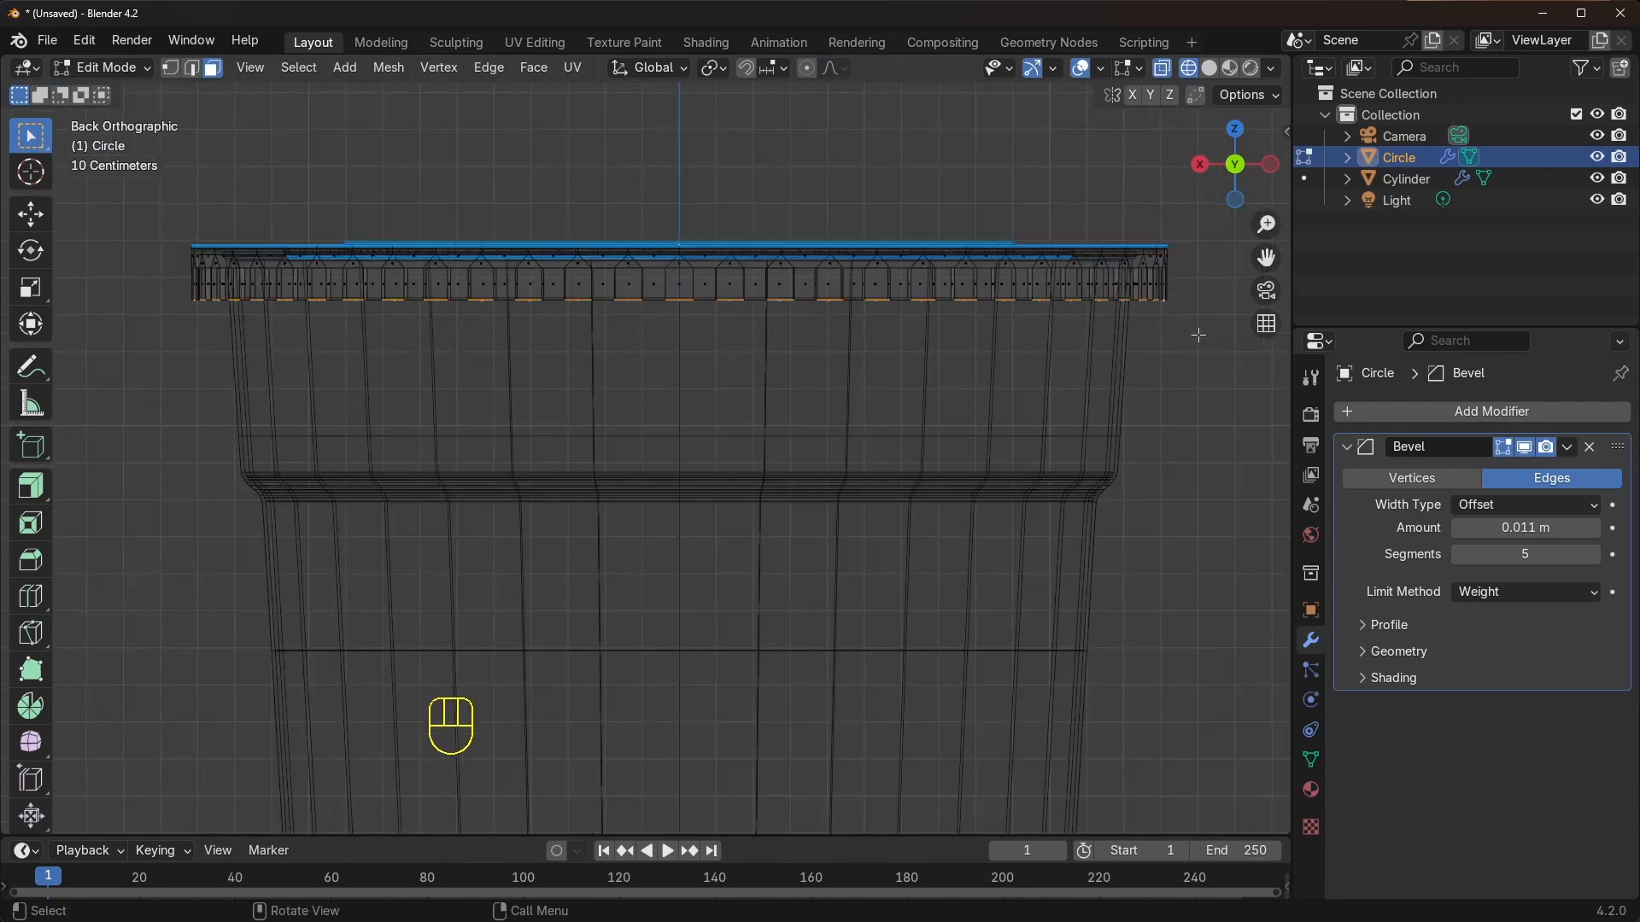
key(shift+z)
middle_drag(773, 564, 792, 624)
key(shift+z)
key(shift+z)
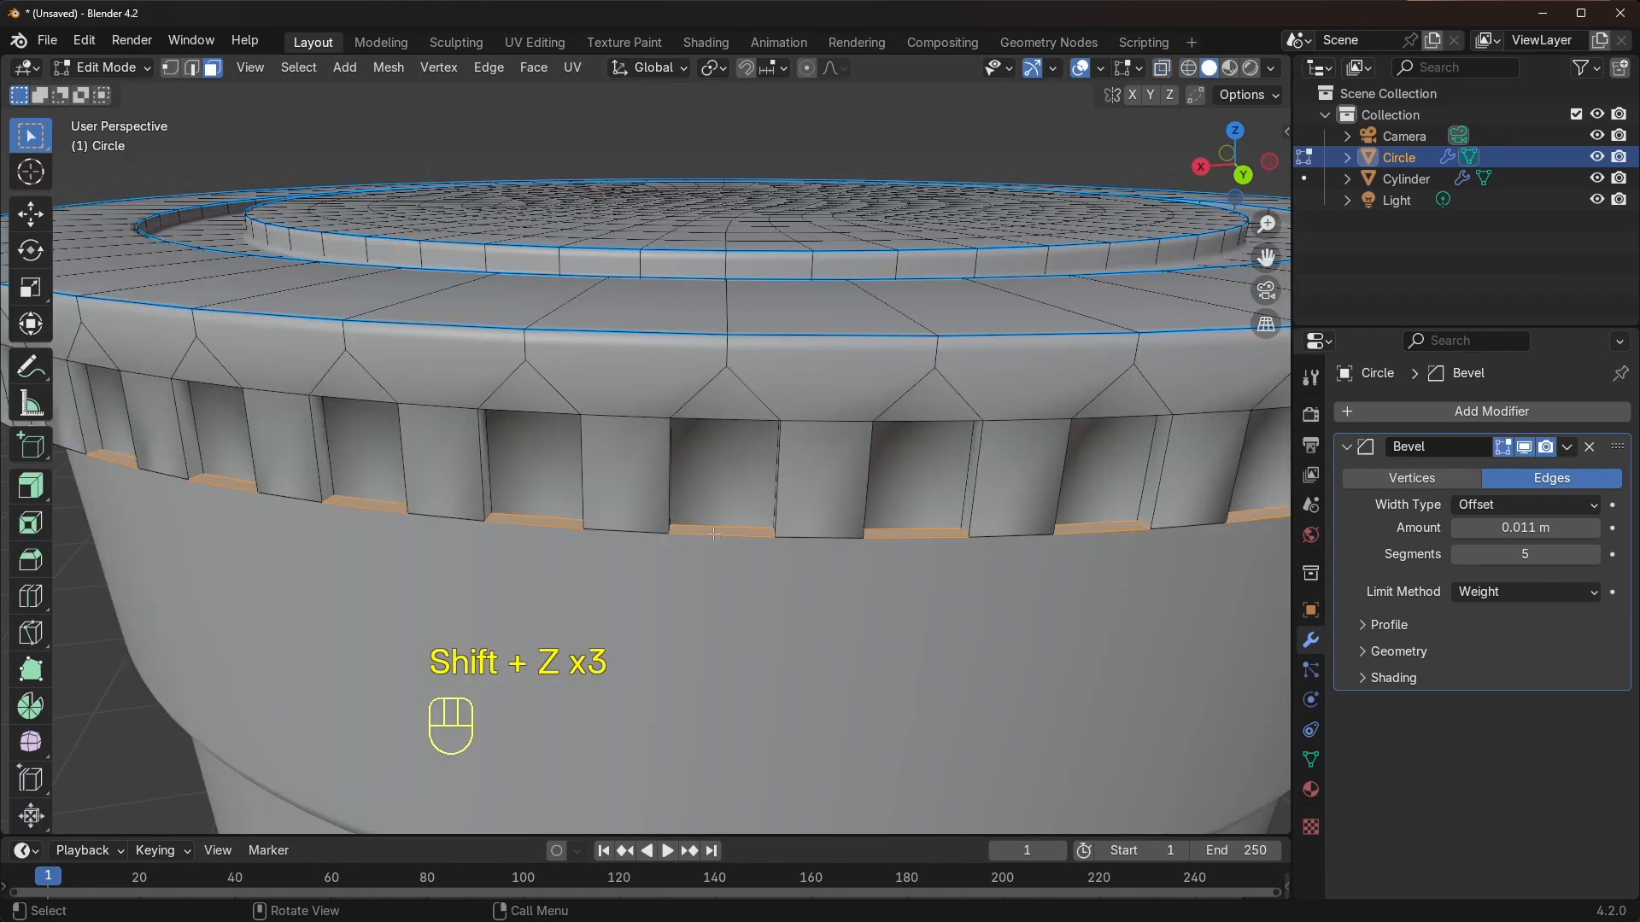
key(x)
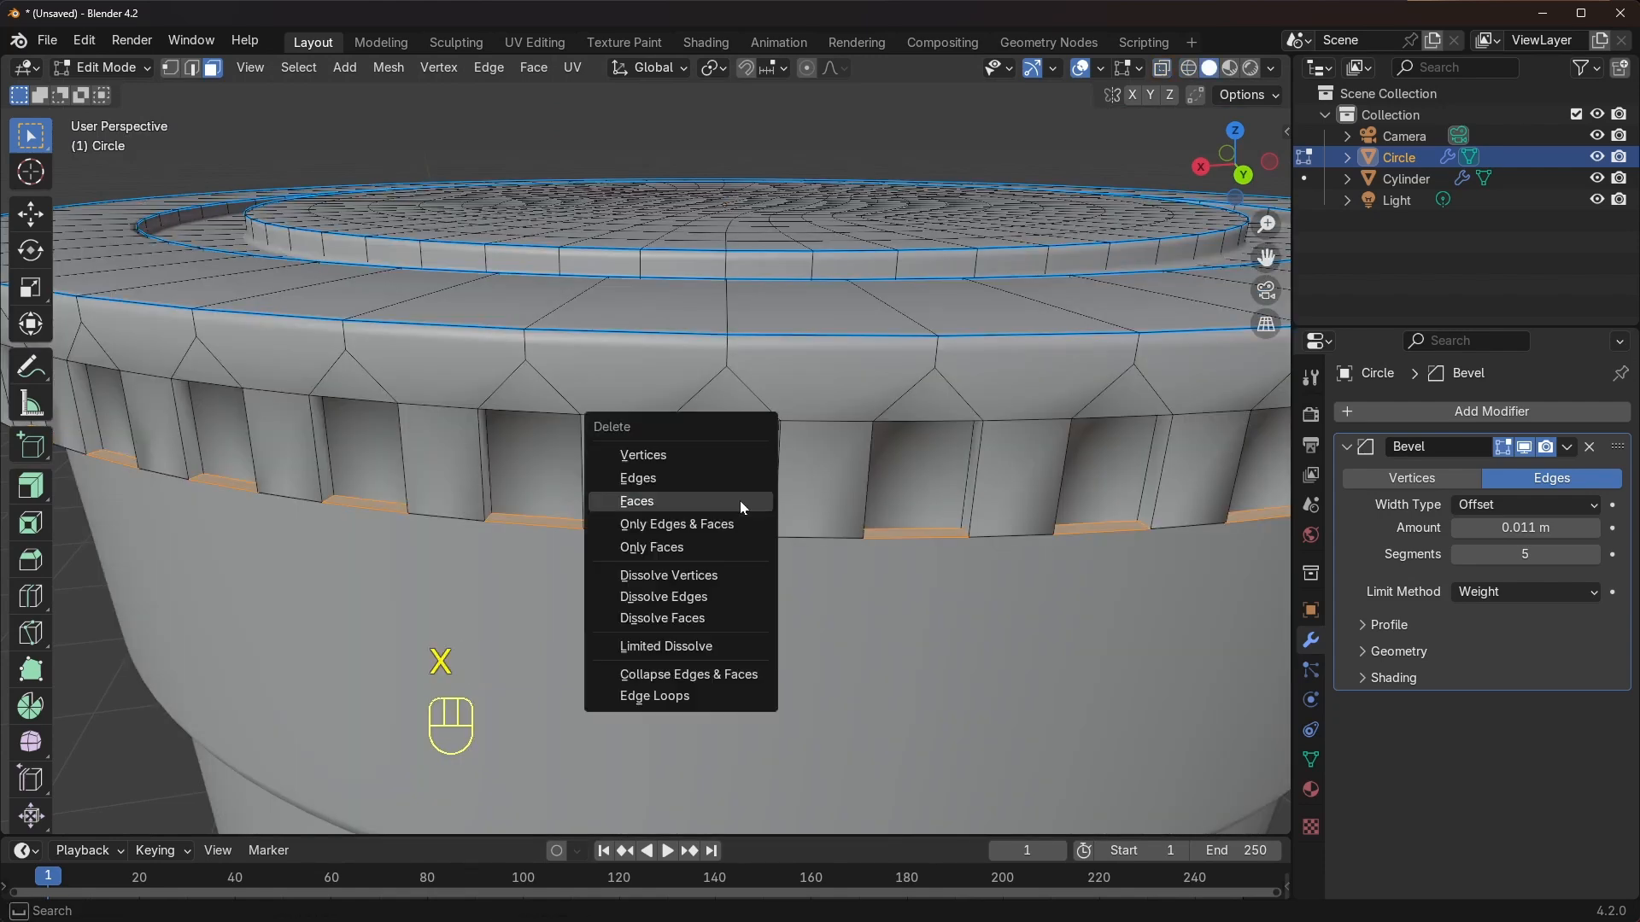
click(650, 503)
scroll(740, 471, down, 5)
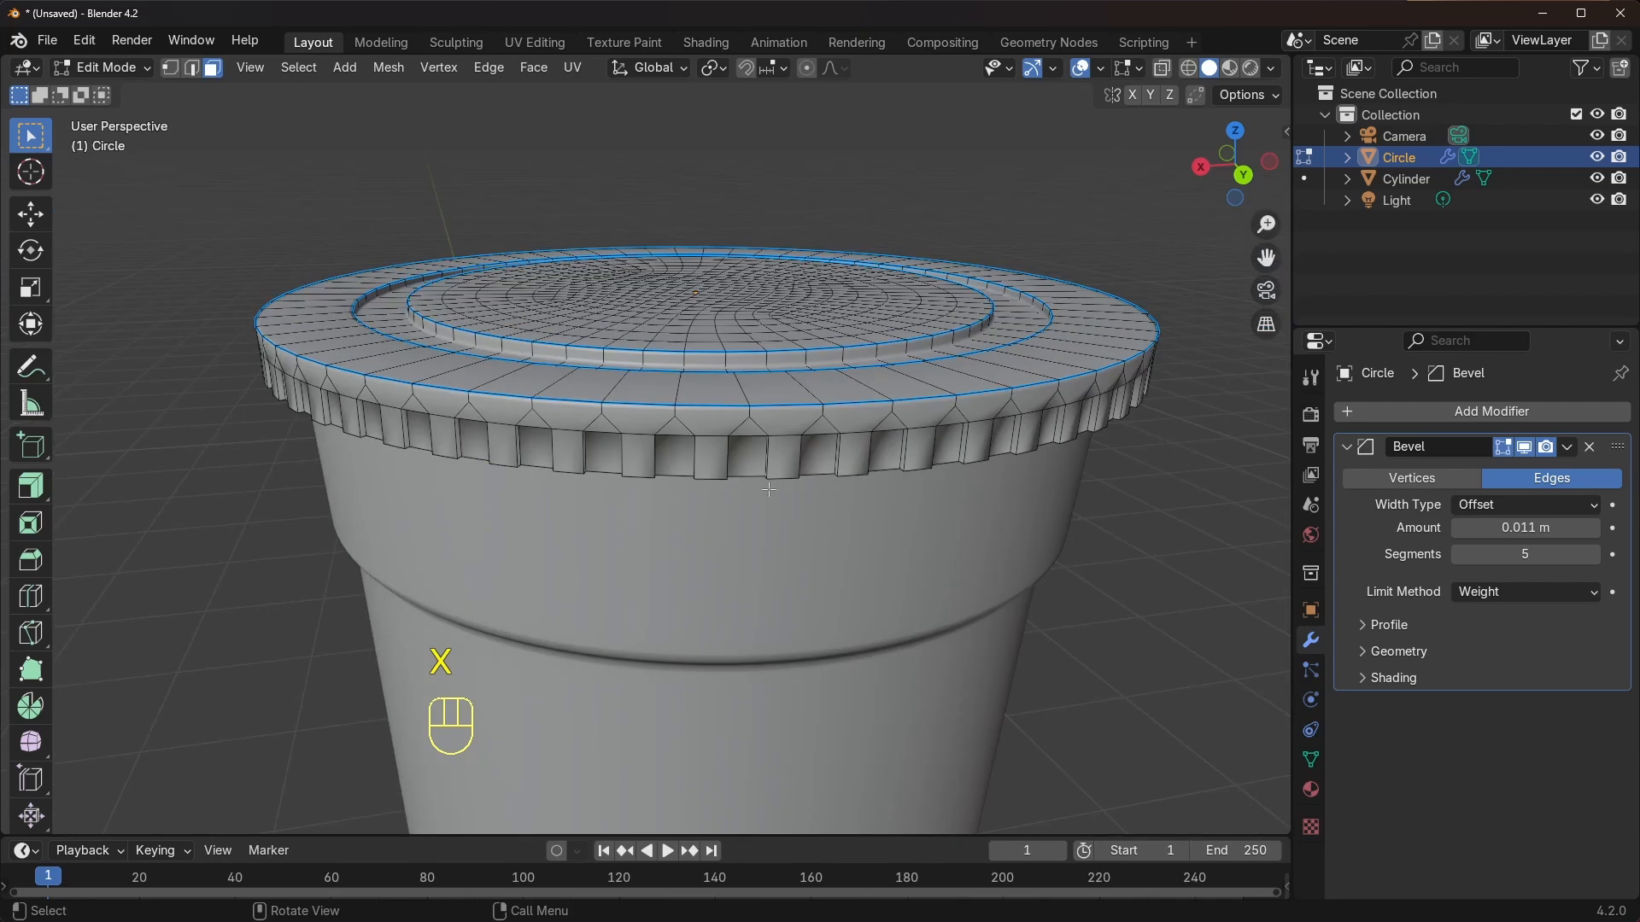
Return to Object Mode and add a Solidify modifier to the lid after its Bevel modifier
click(84, 67)
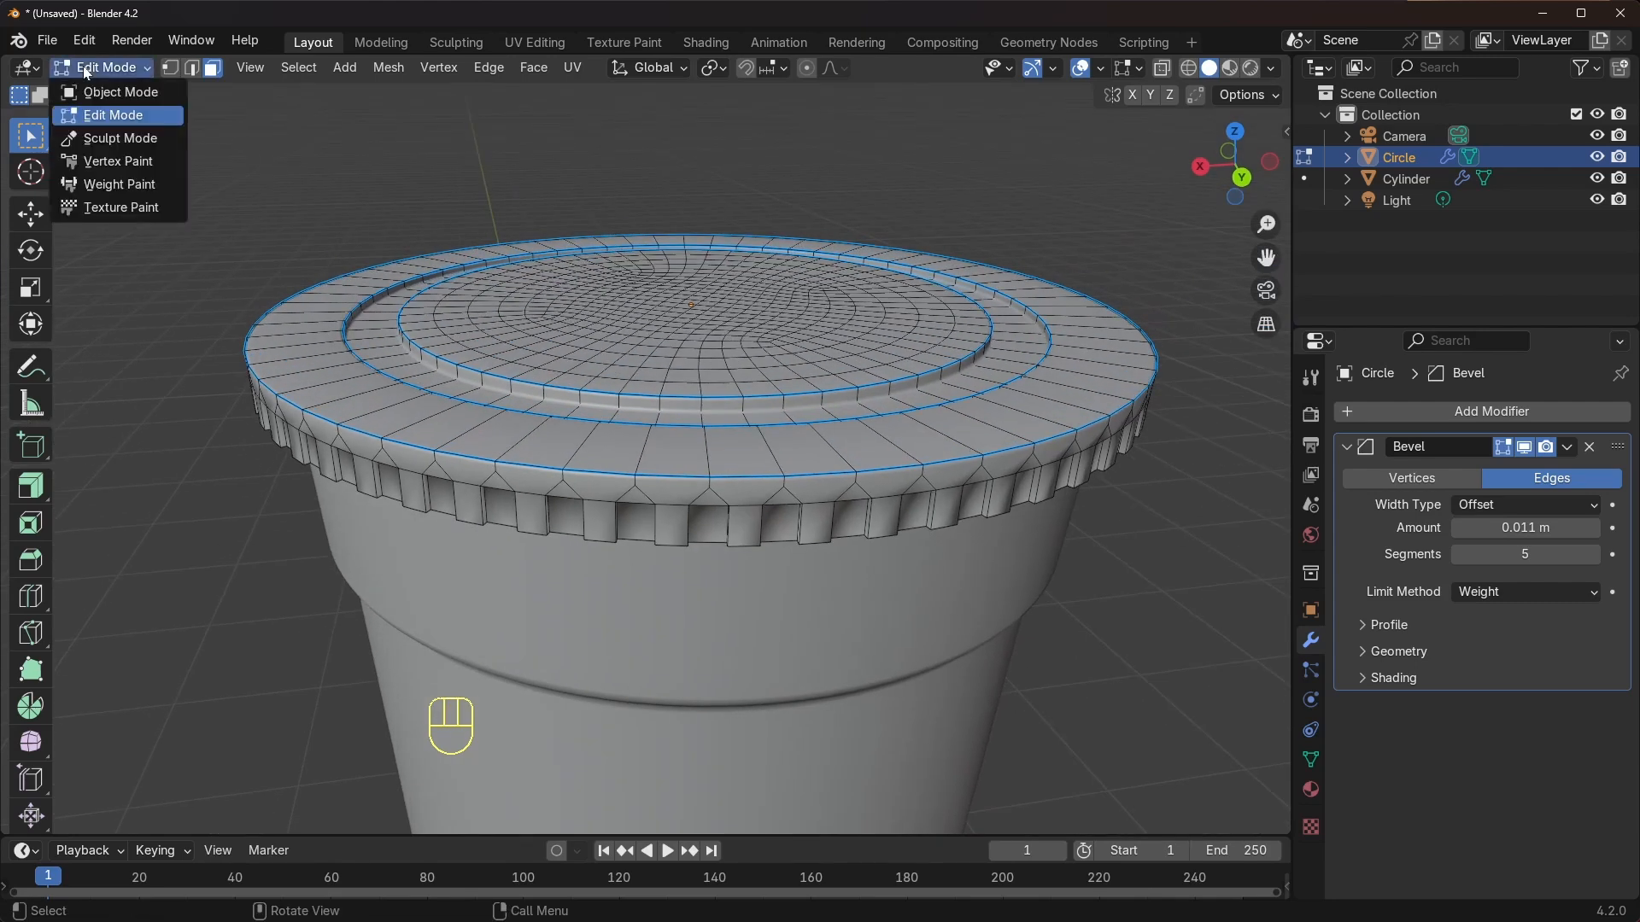
click(101, 94)
click(645, 419)
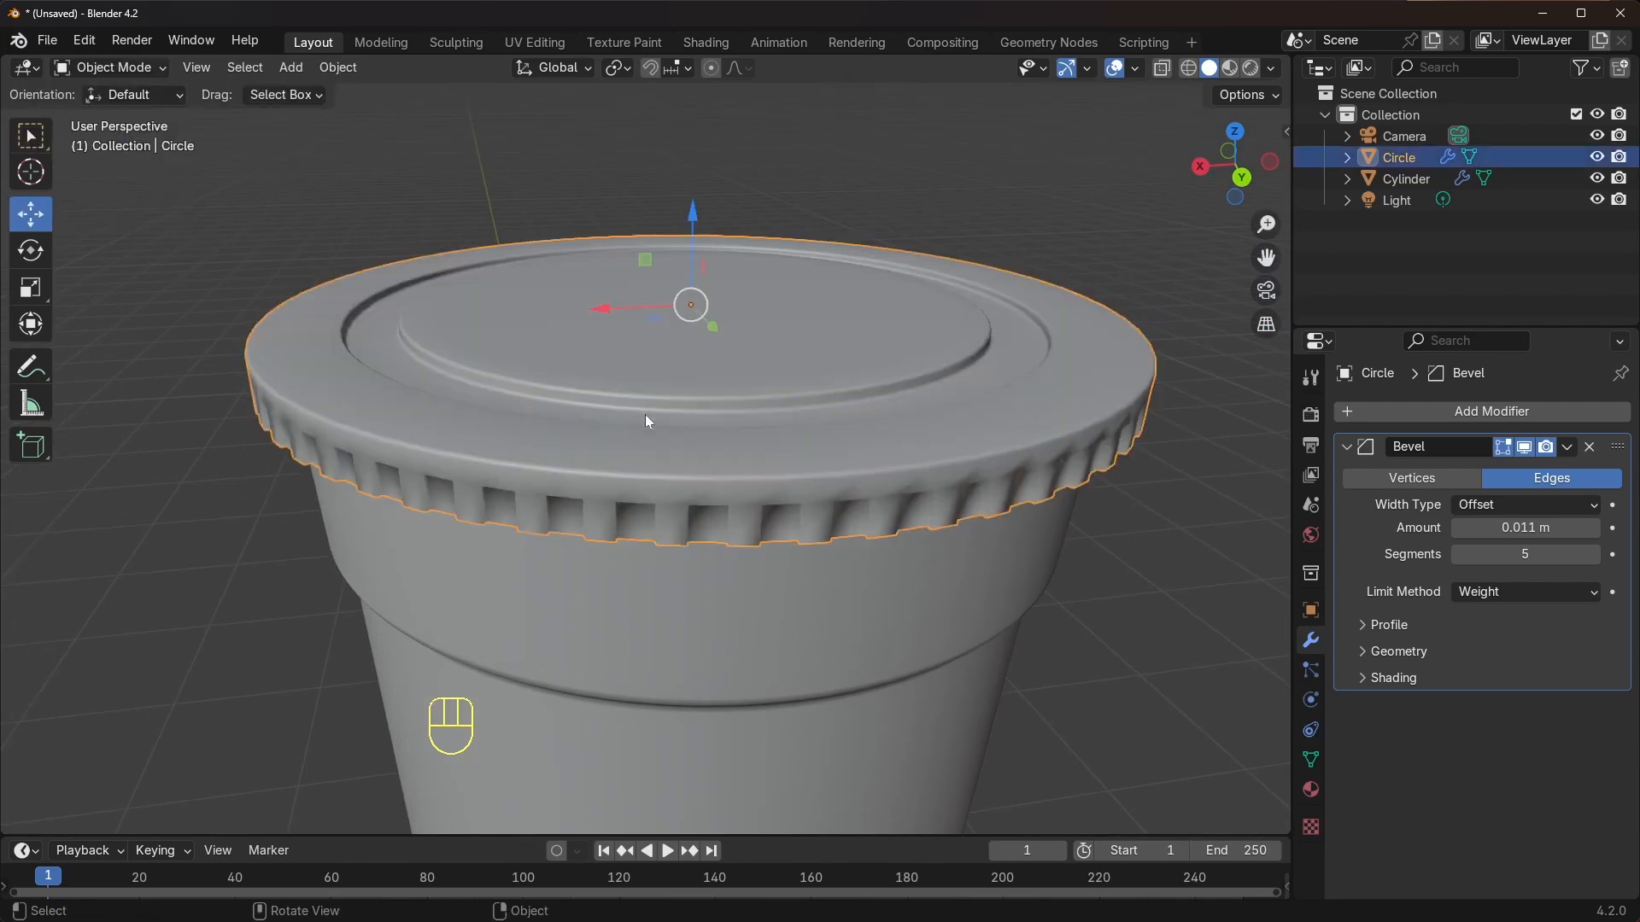
click(1347, 447)
click(1382, 416)
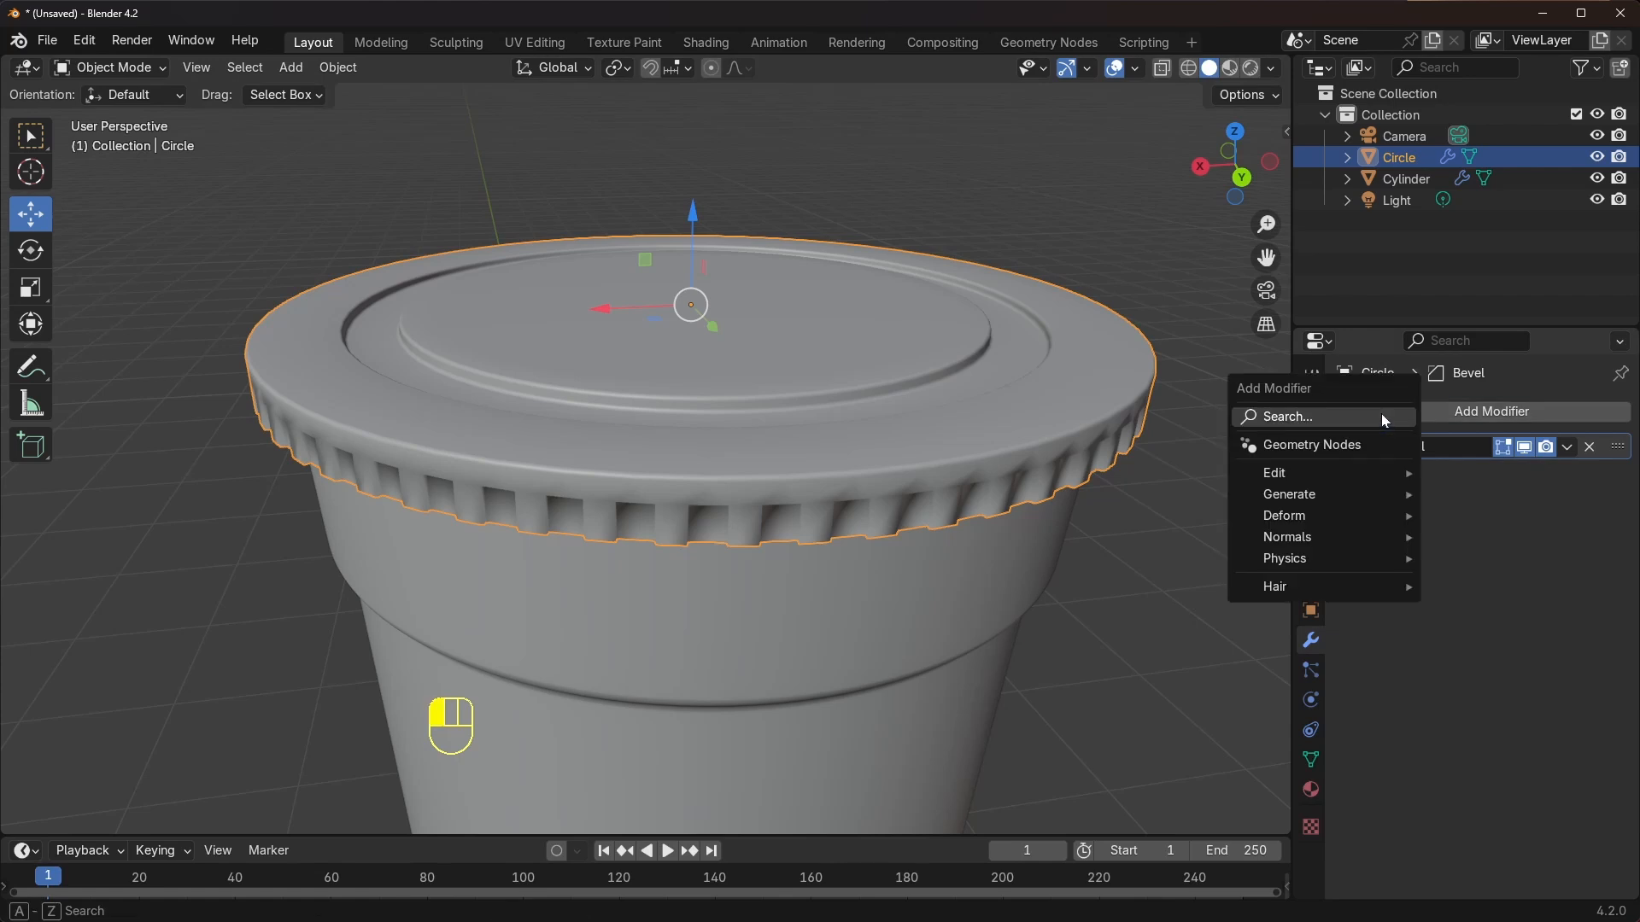
click(1299, 419)
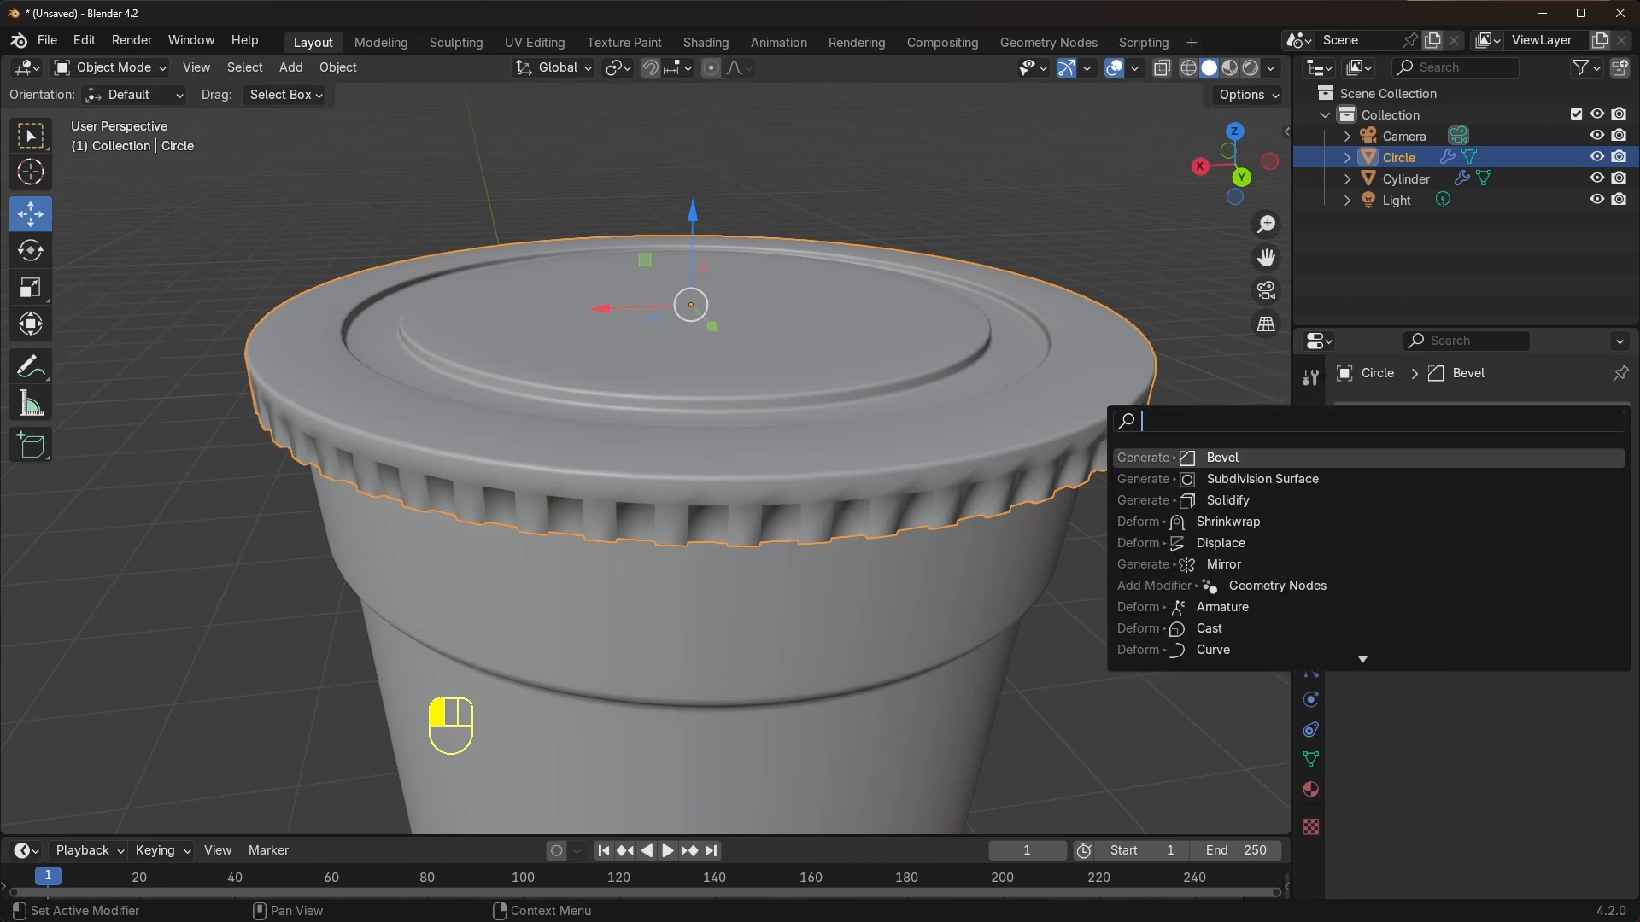
click(1227, 498)
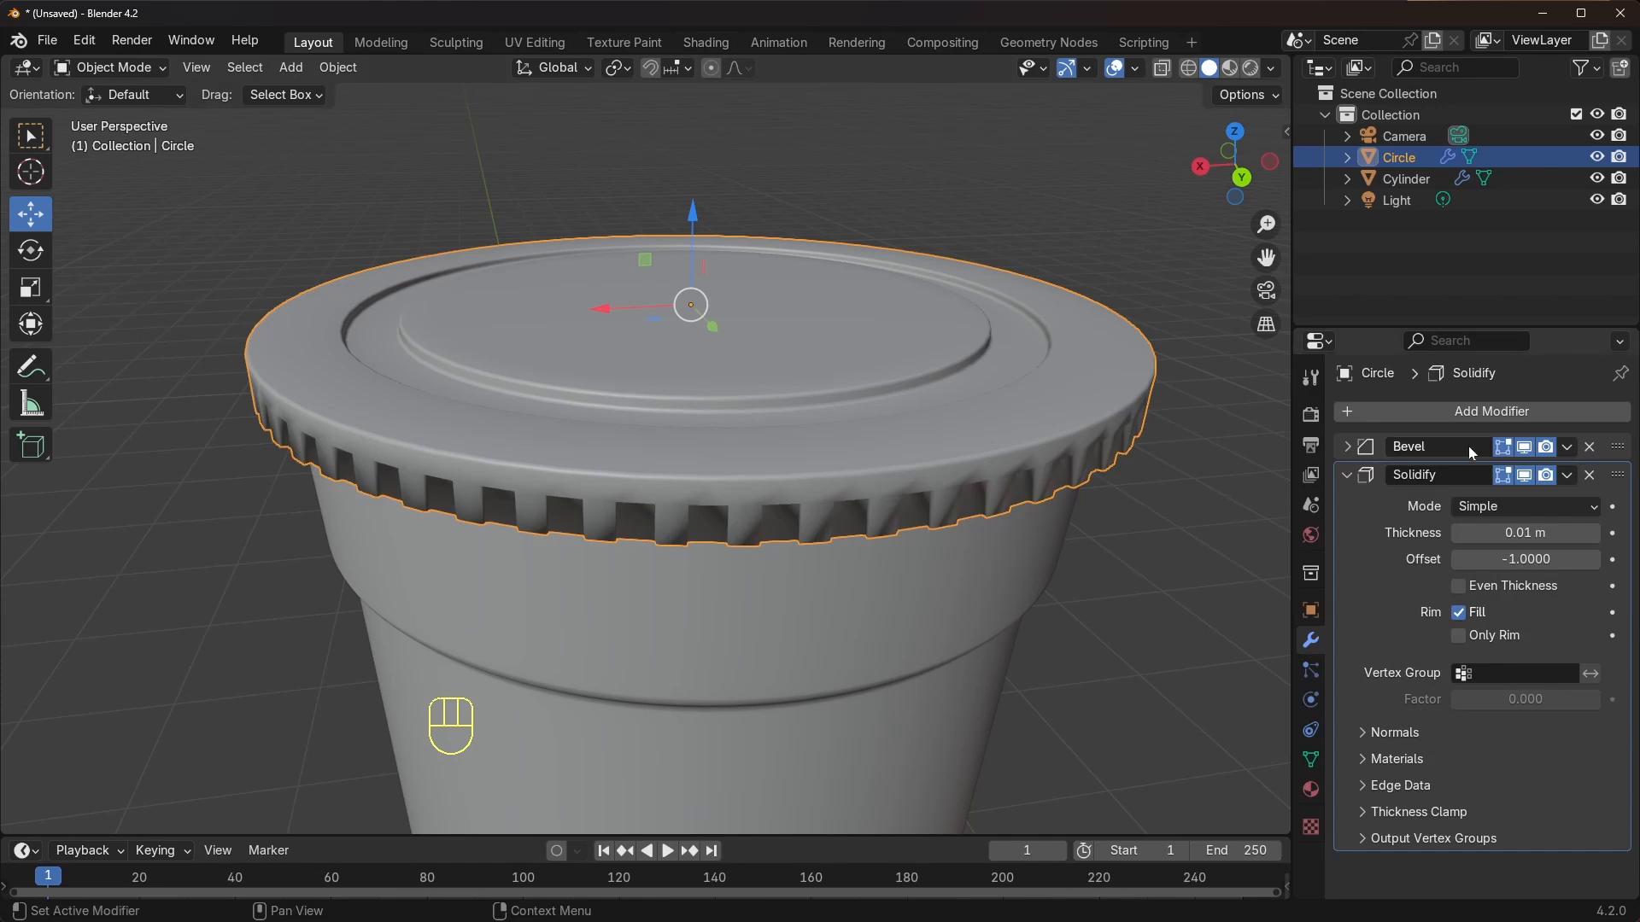
click(1350, 475)
Add a Subdivision Surface modifier to the lid and set its viewport level to 2
click(1444, 409)
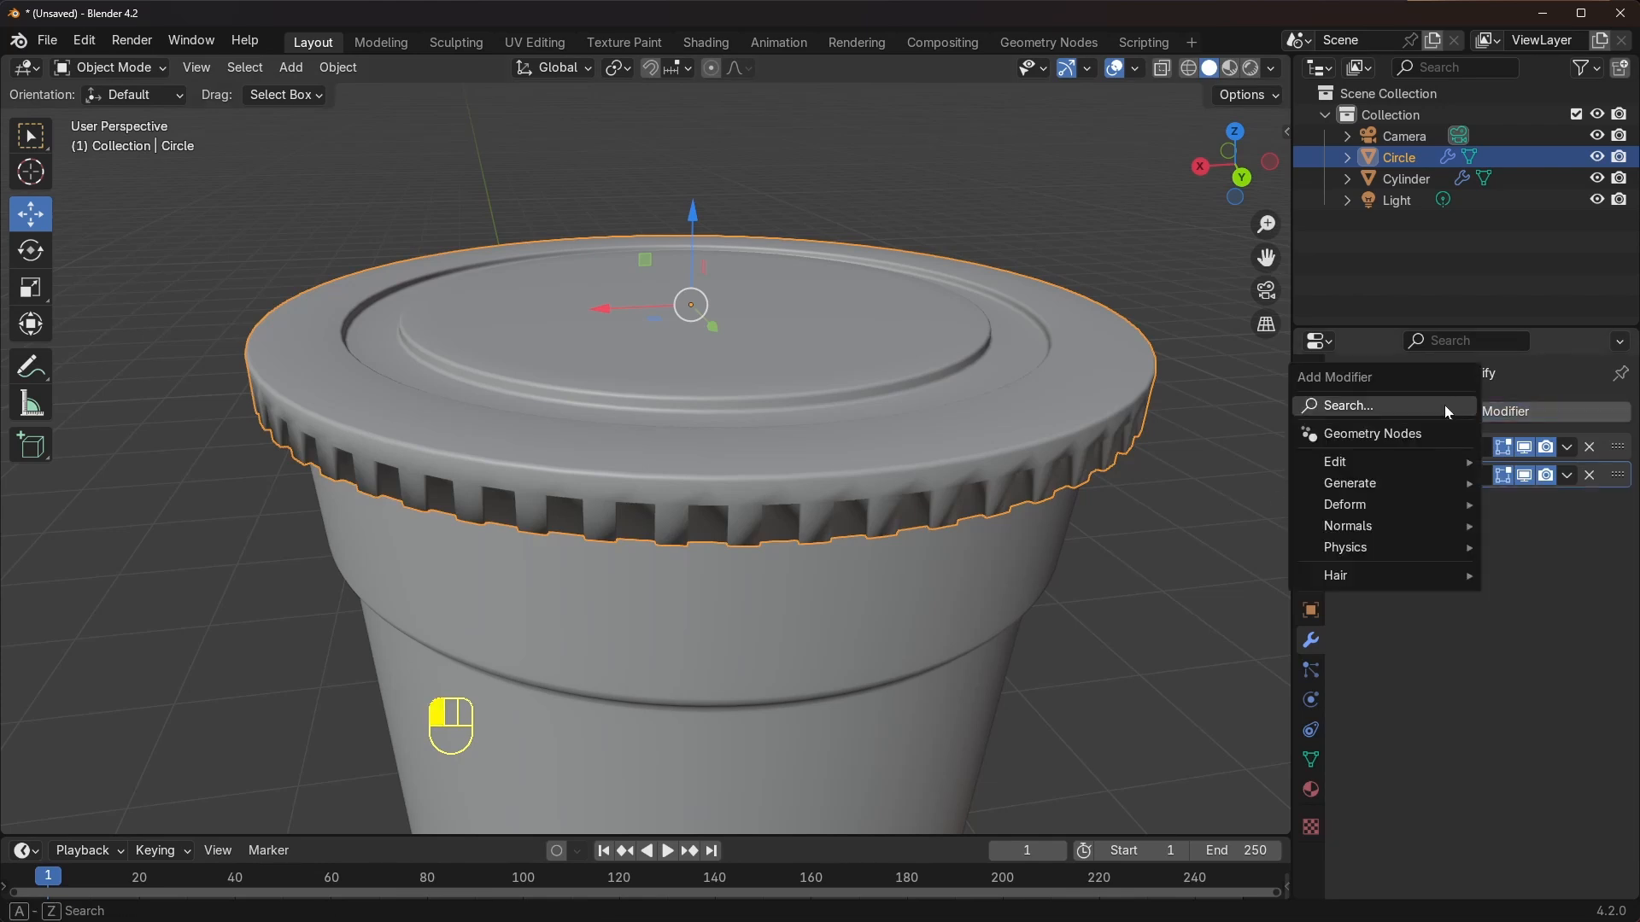
click(1365, 408)
click(1148, 492)
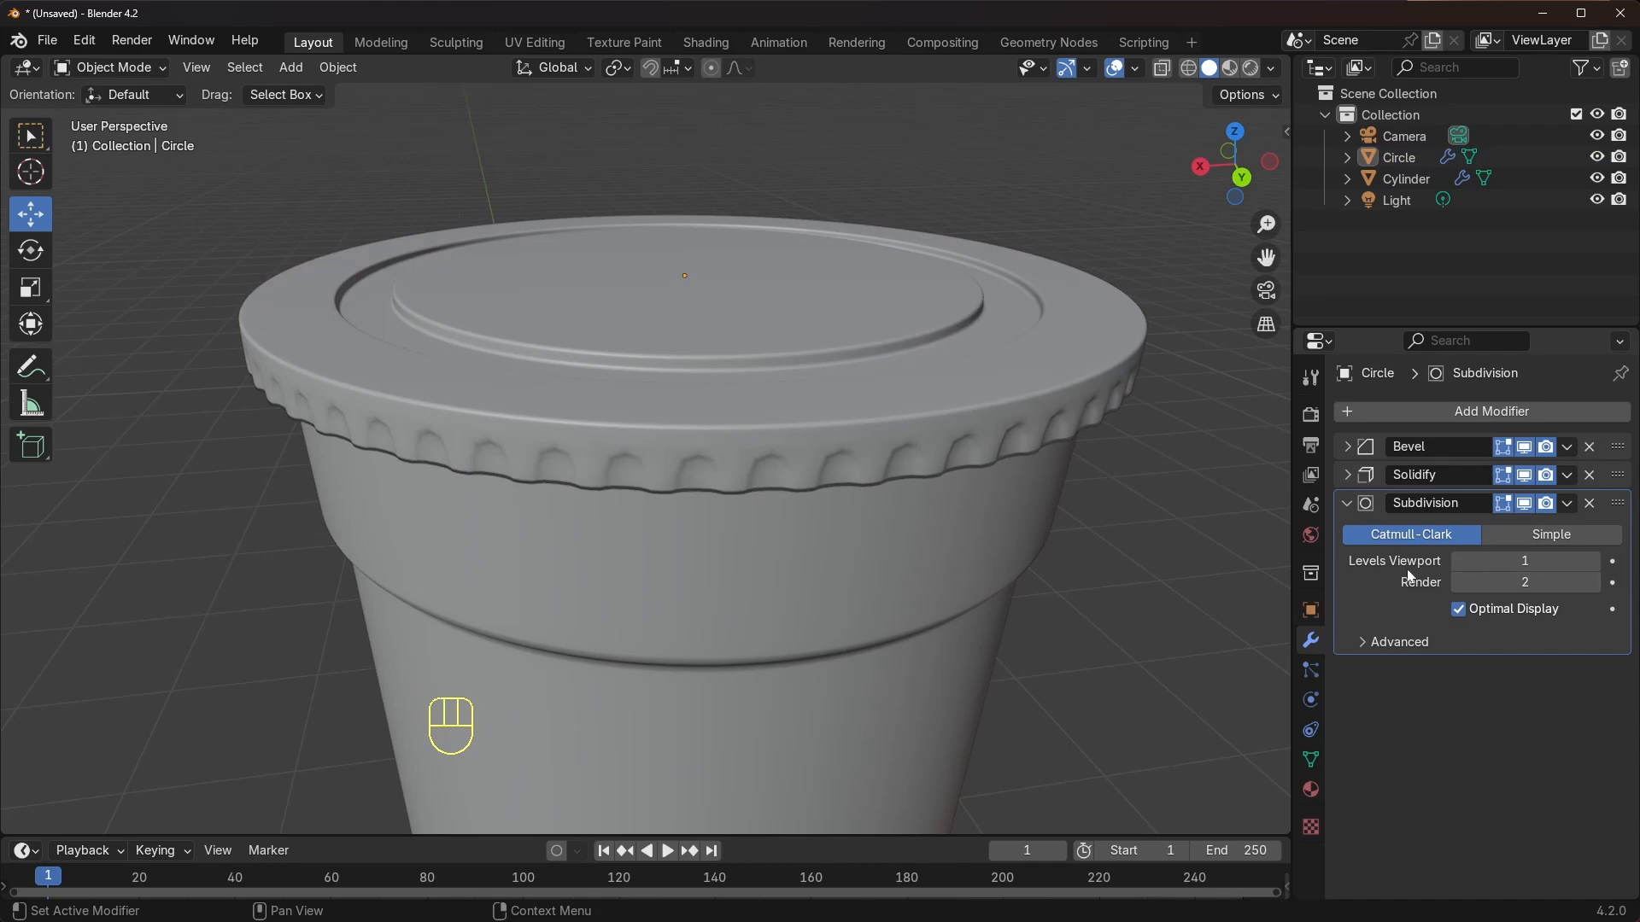
click(1591, 561)
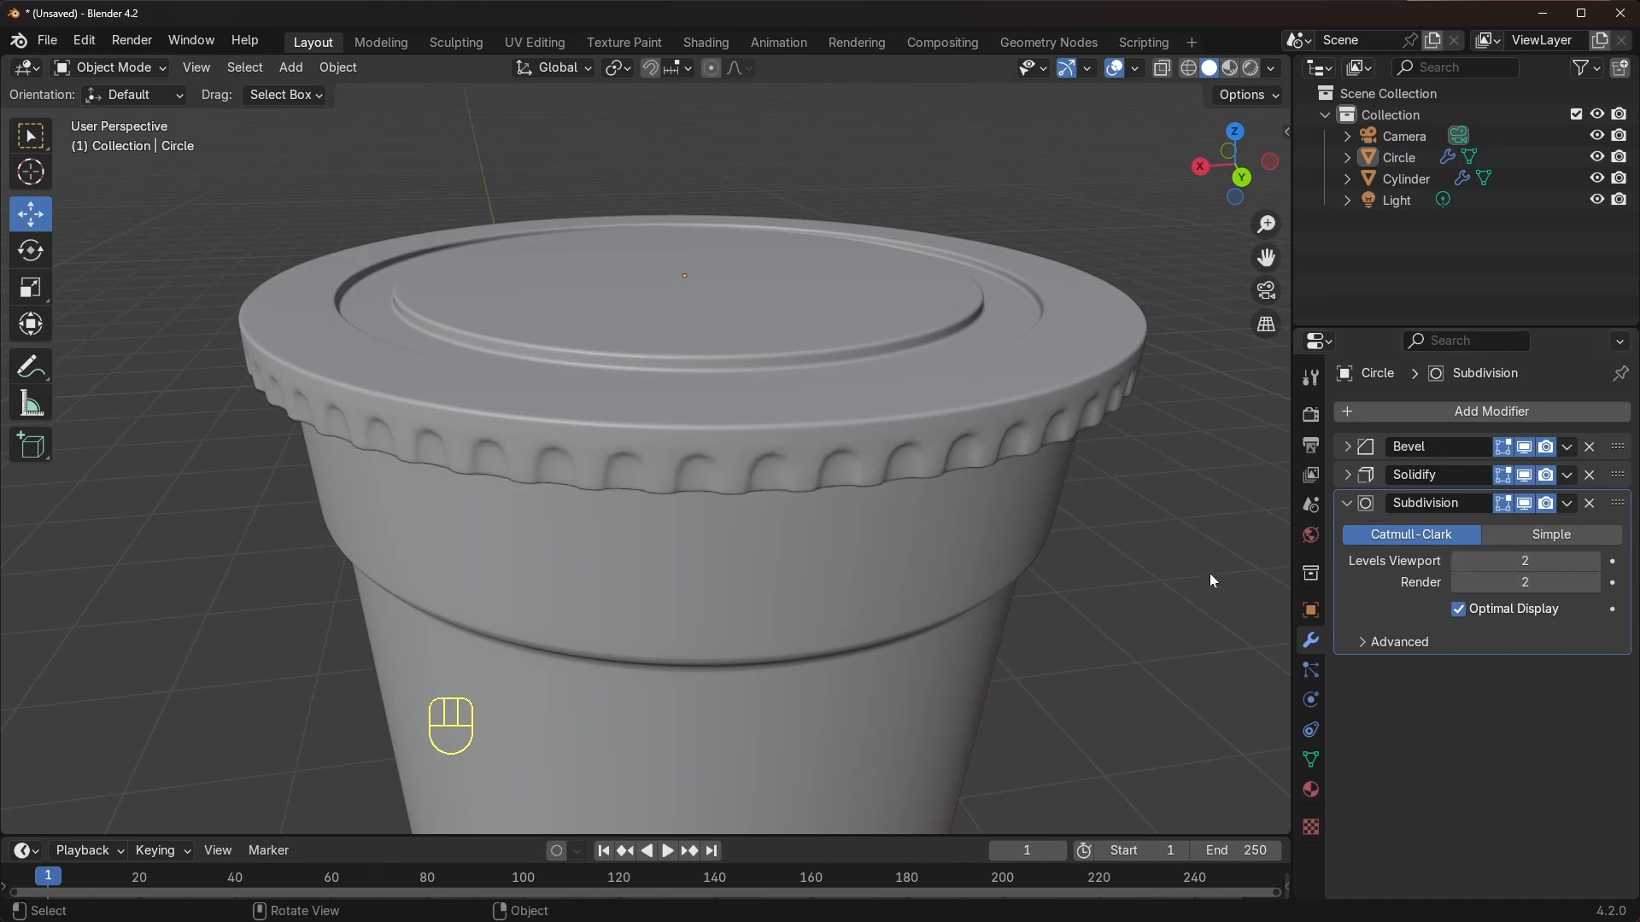
Examine the whole cup and the smoothed grip notches of the lid from several angles
middle_drag(1209, 572, 880, 381)
scroll(863, 380, down, 5)
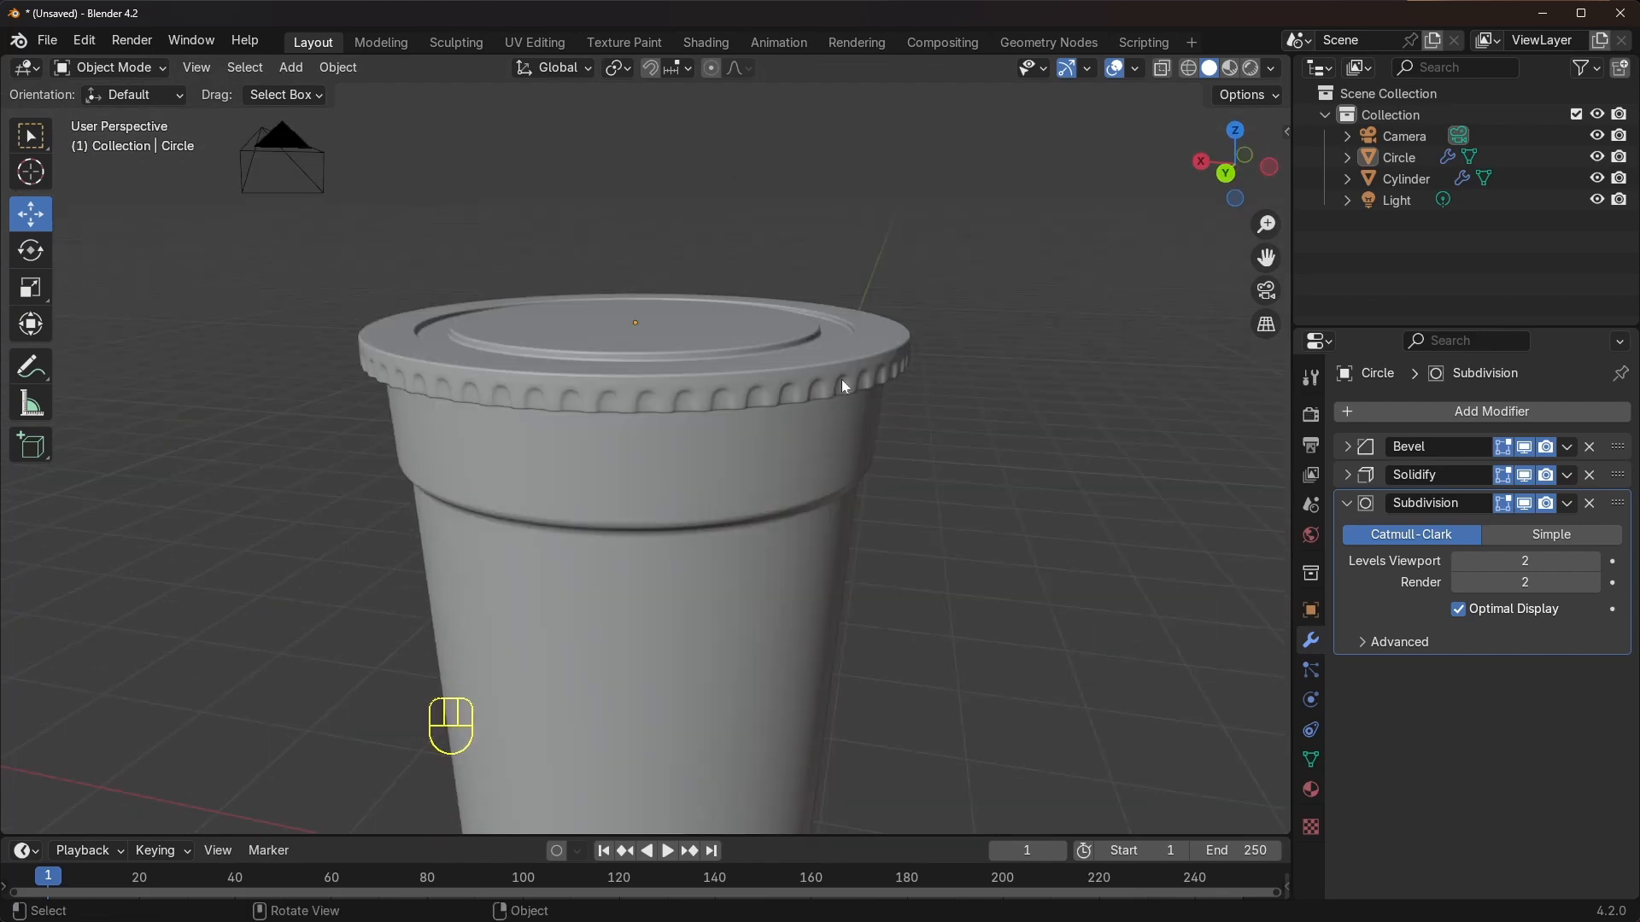
scroll(828, 374, down, 3)
shift+middle_drag(794, 453, 831, 437)
scroll(820, 463, up, 2)
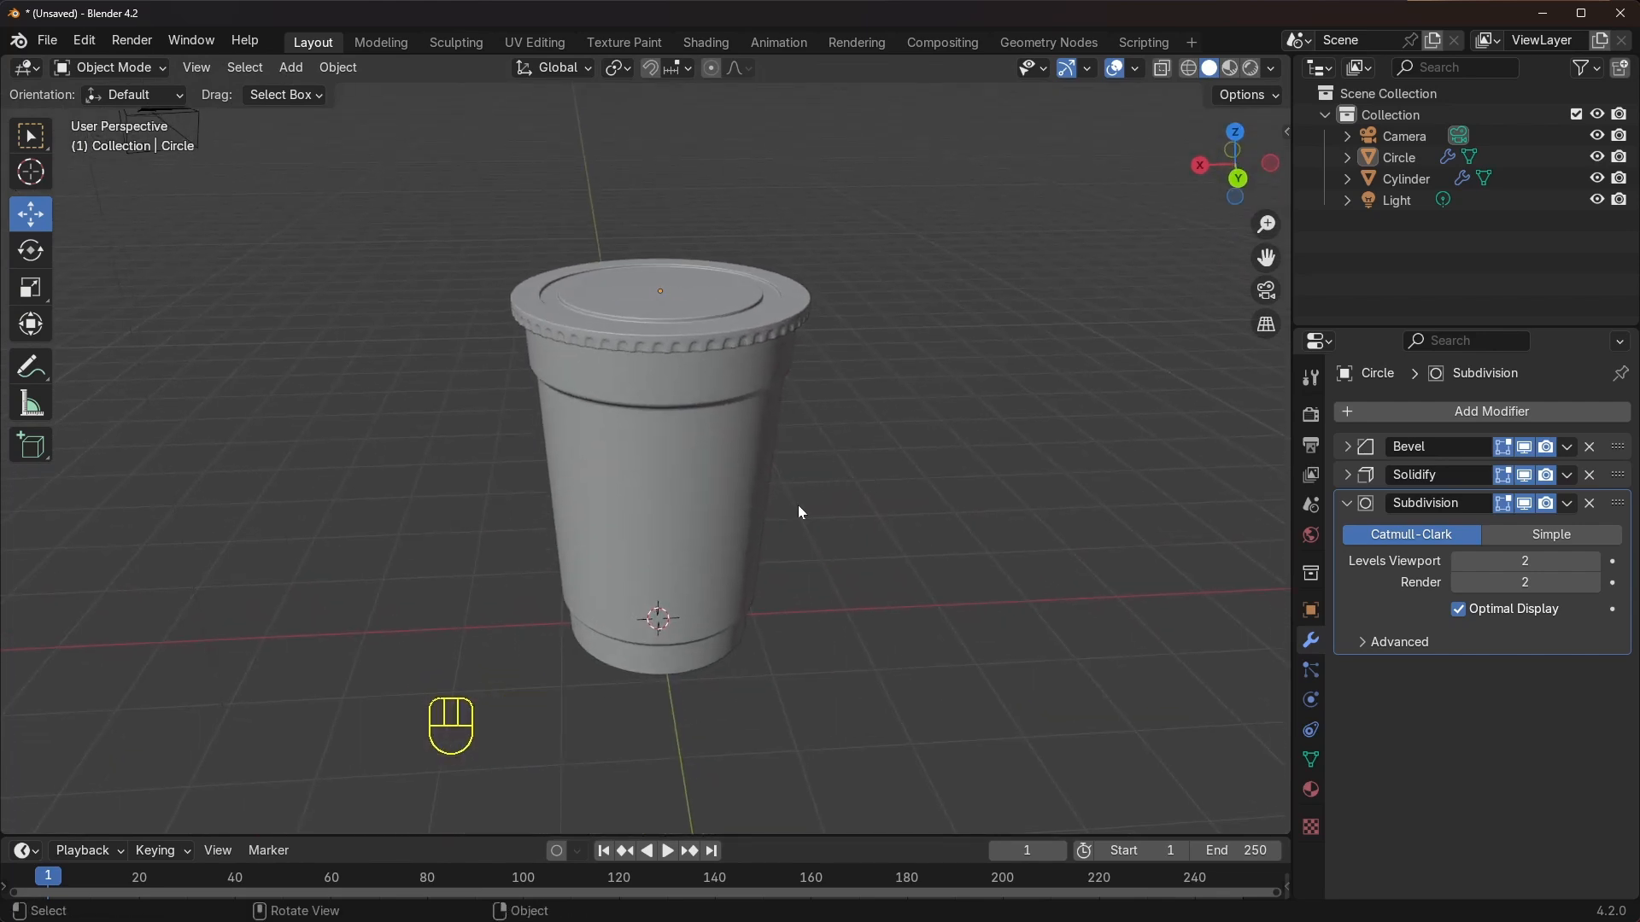
middle_drag(828, 499, 788, 467)
scroll(805, 478, up, 2)
scroll(813, 469, down, 2)
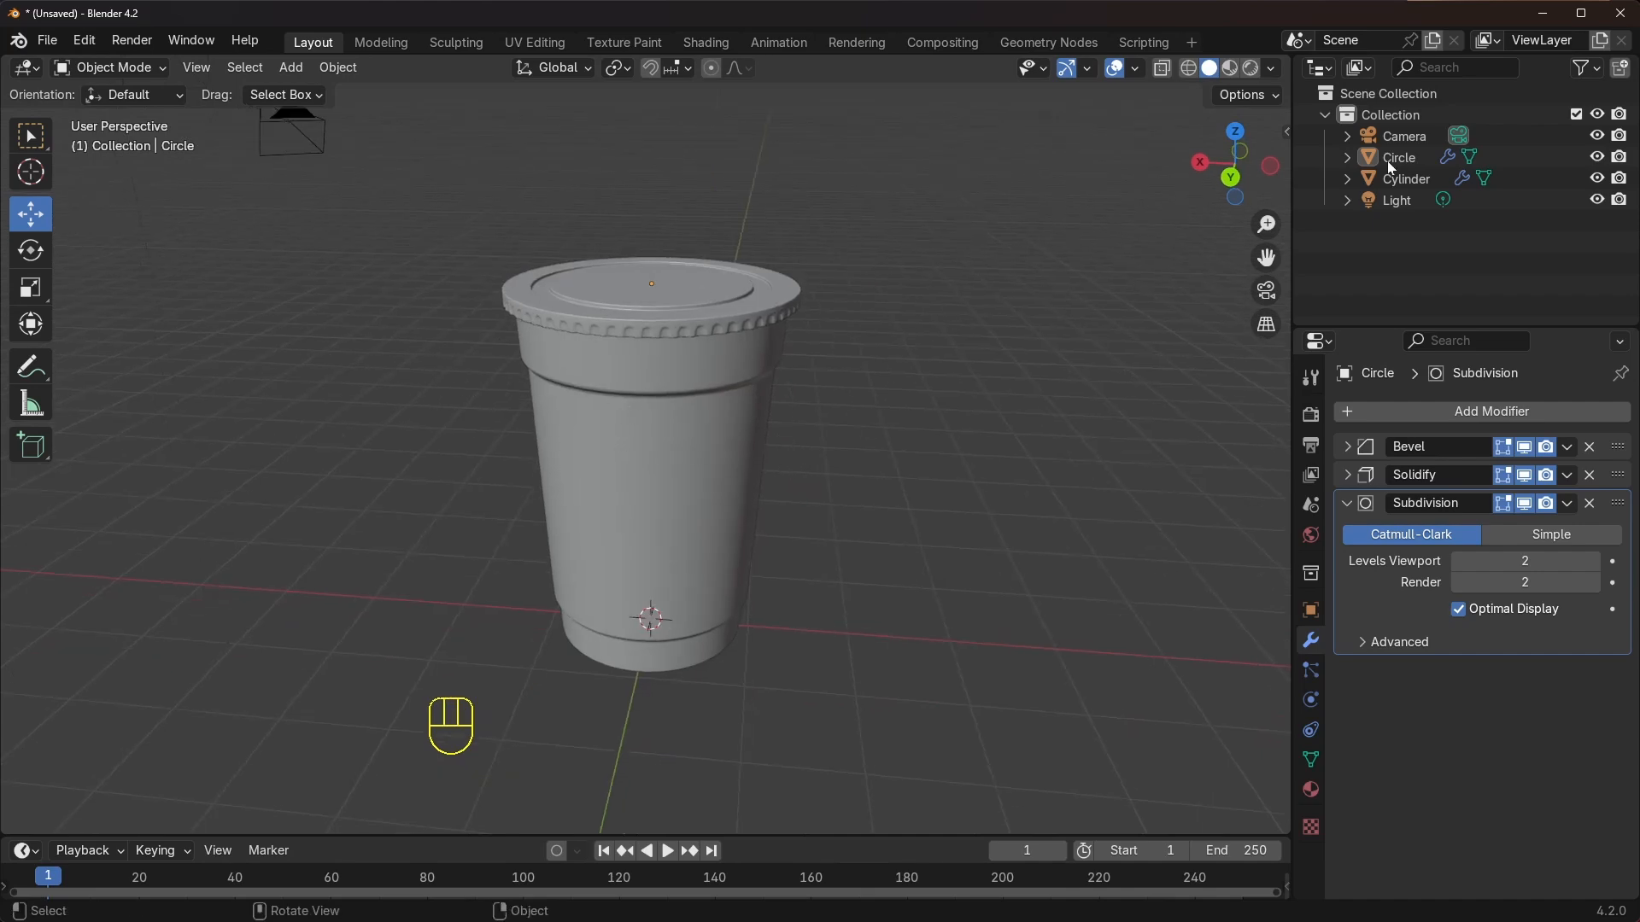
Set the scene's render engine to Cycles and its device to GPU Compute
click(1310, 415)
click(1478, 415)
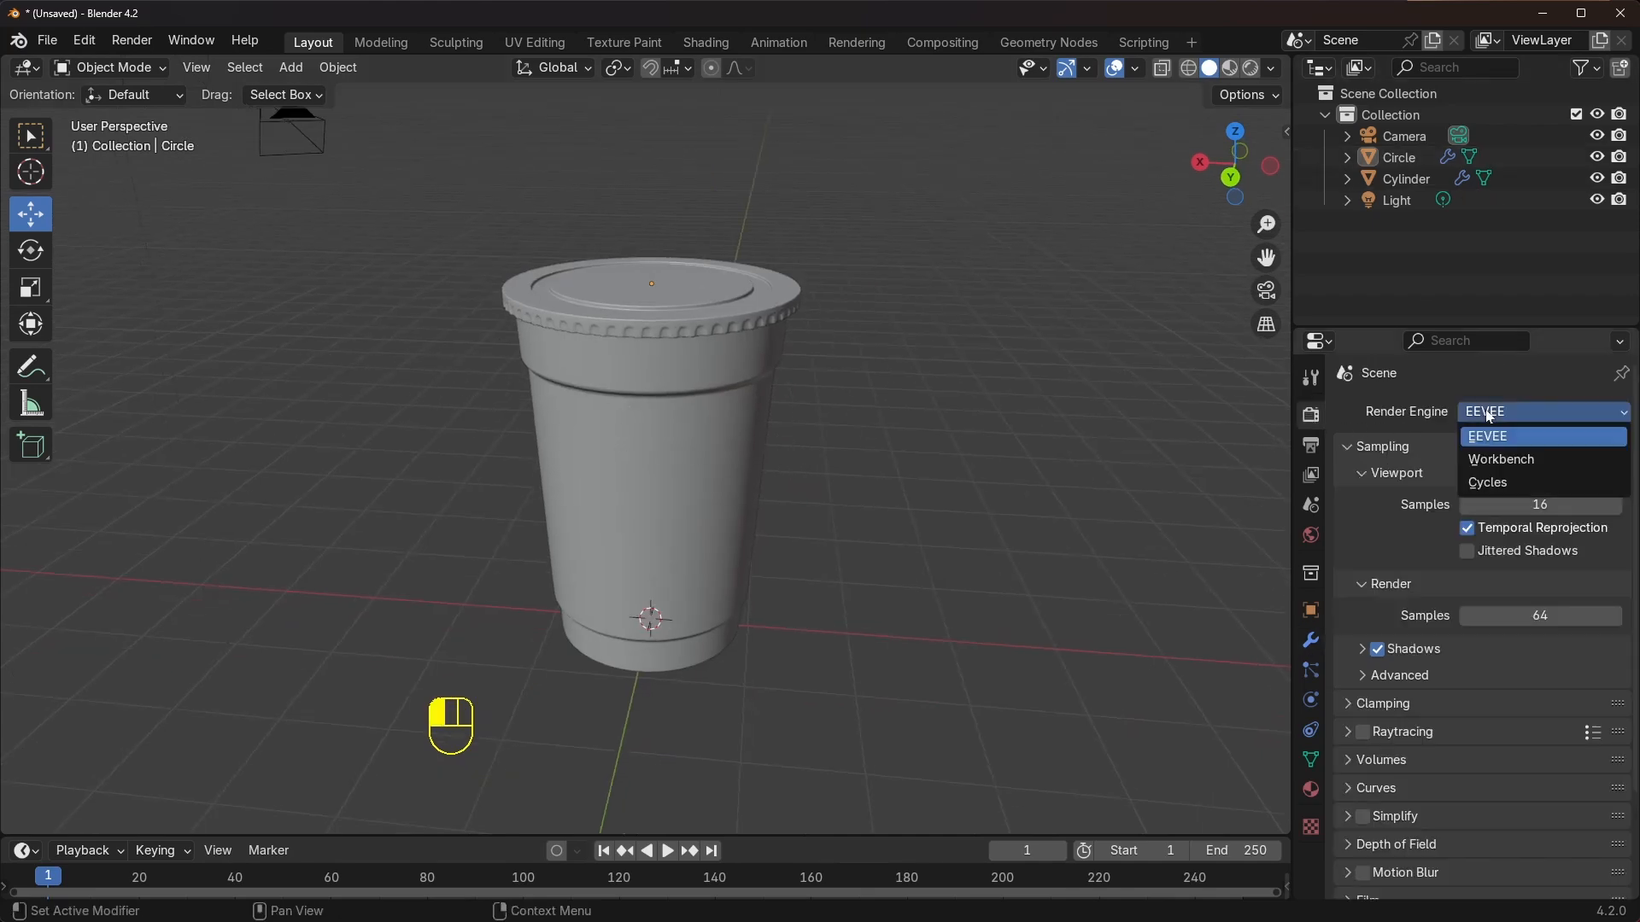
click(1489, 489)
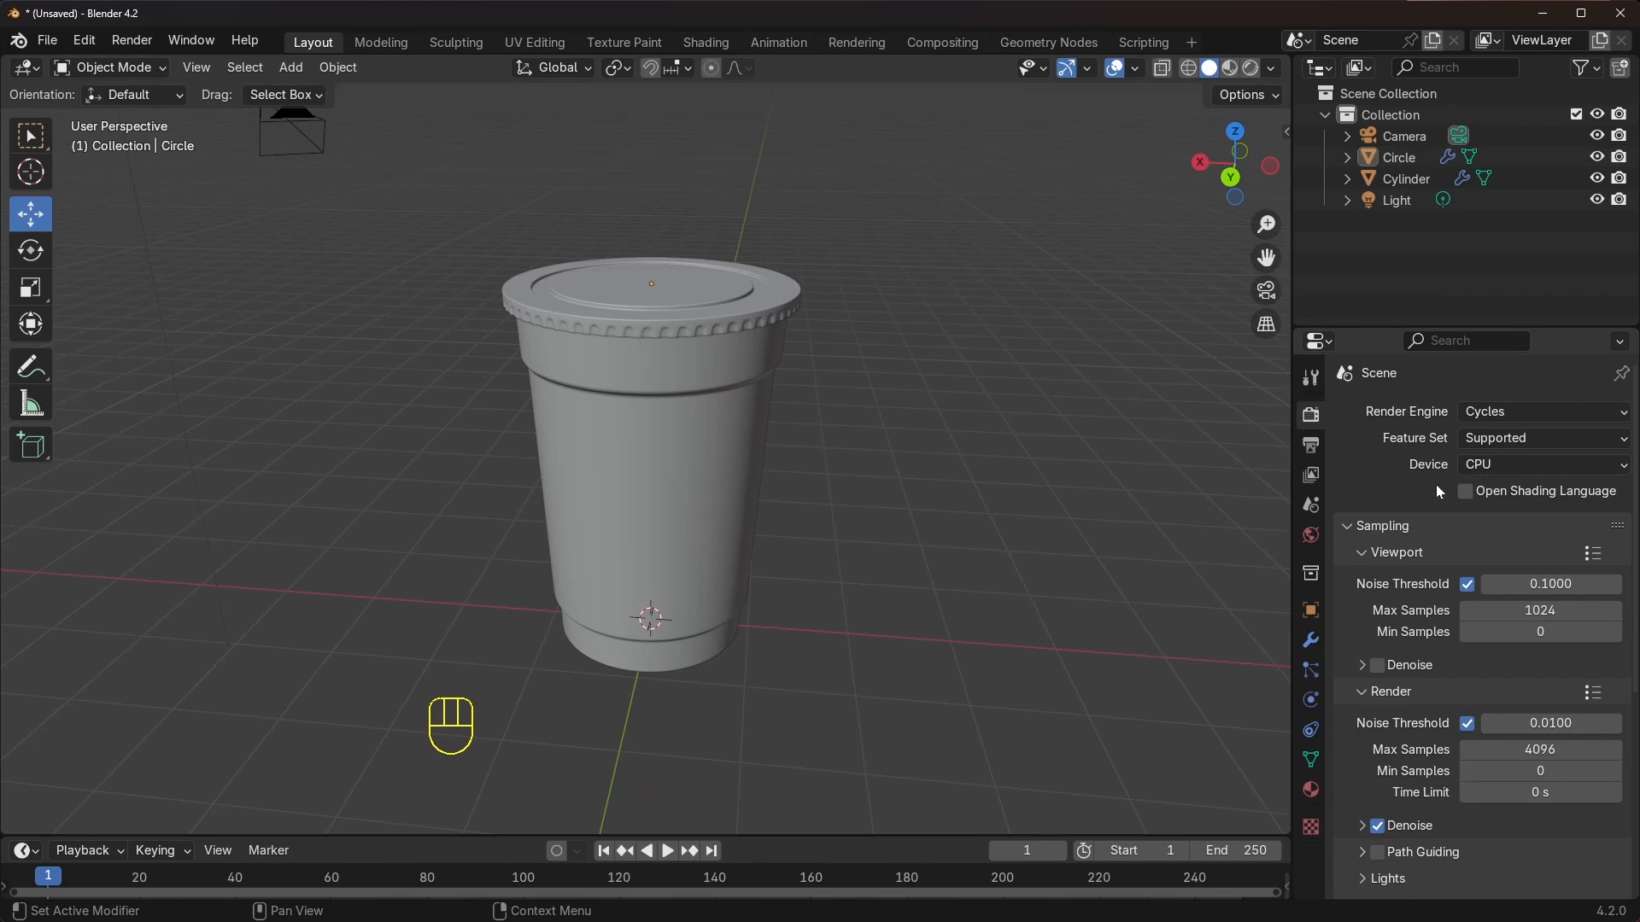
click(1509, 465)
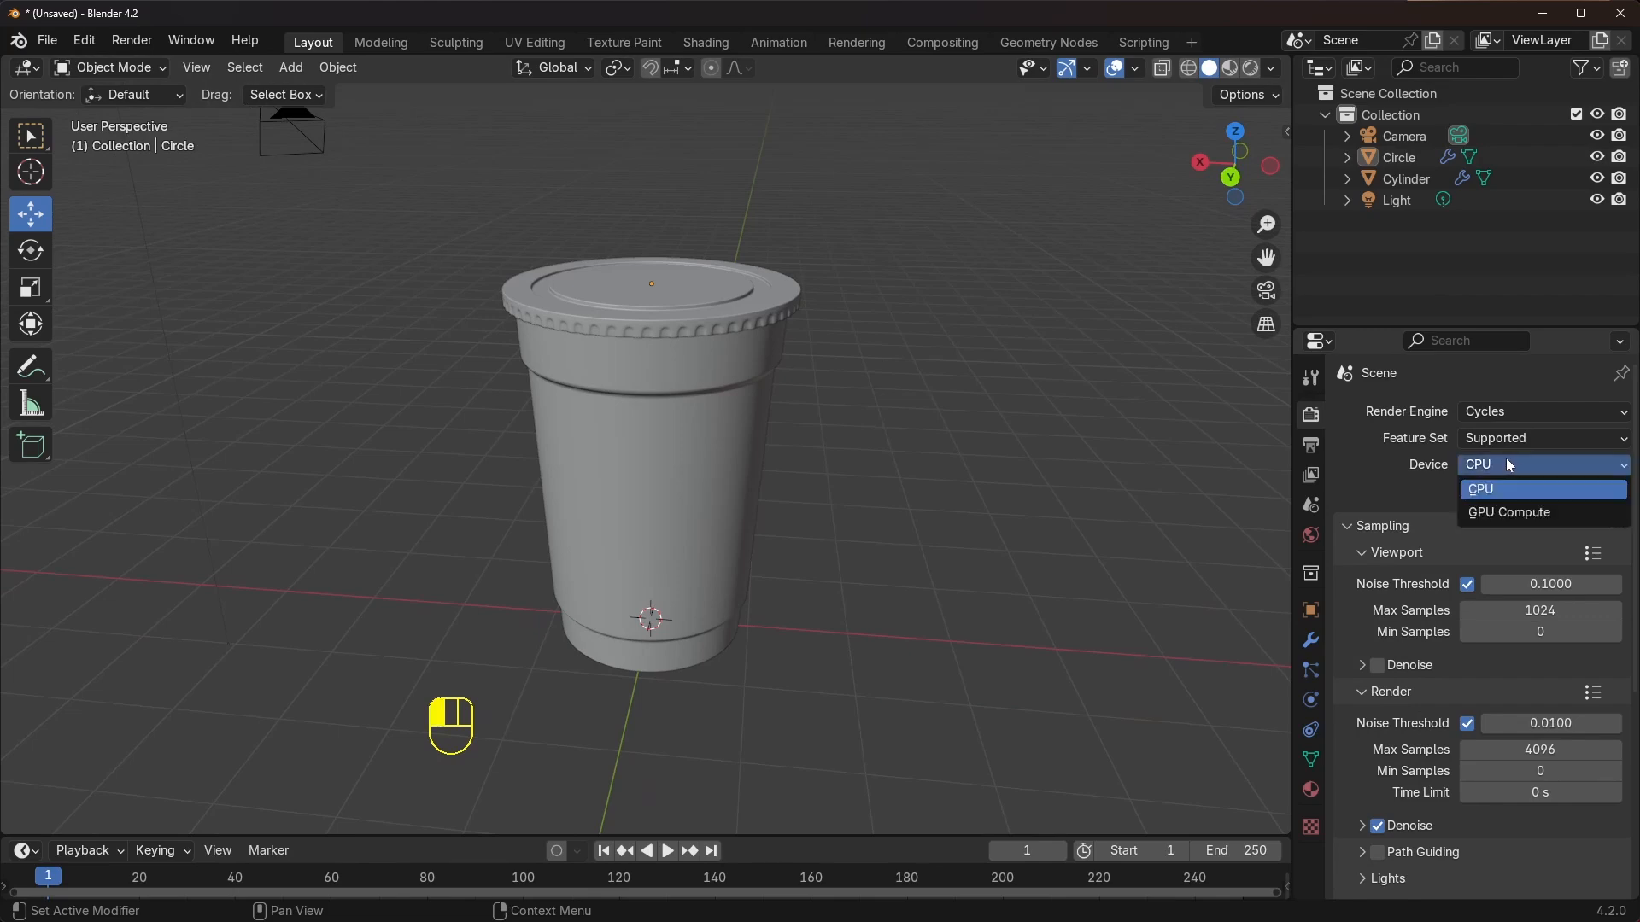
click(1496, 517)
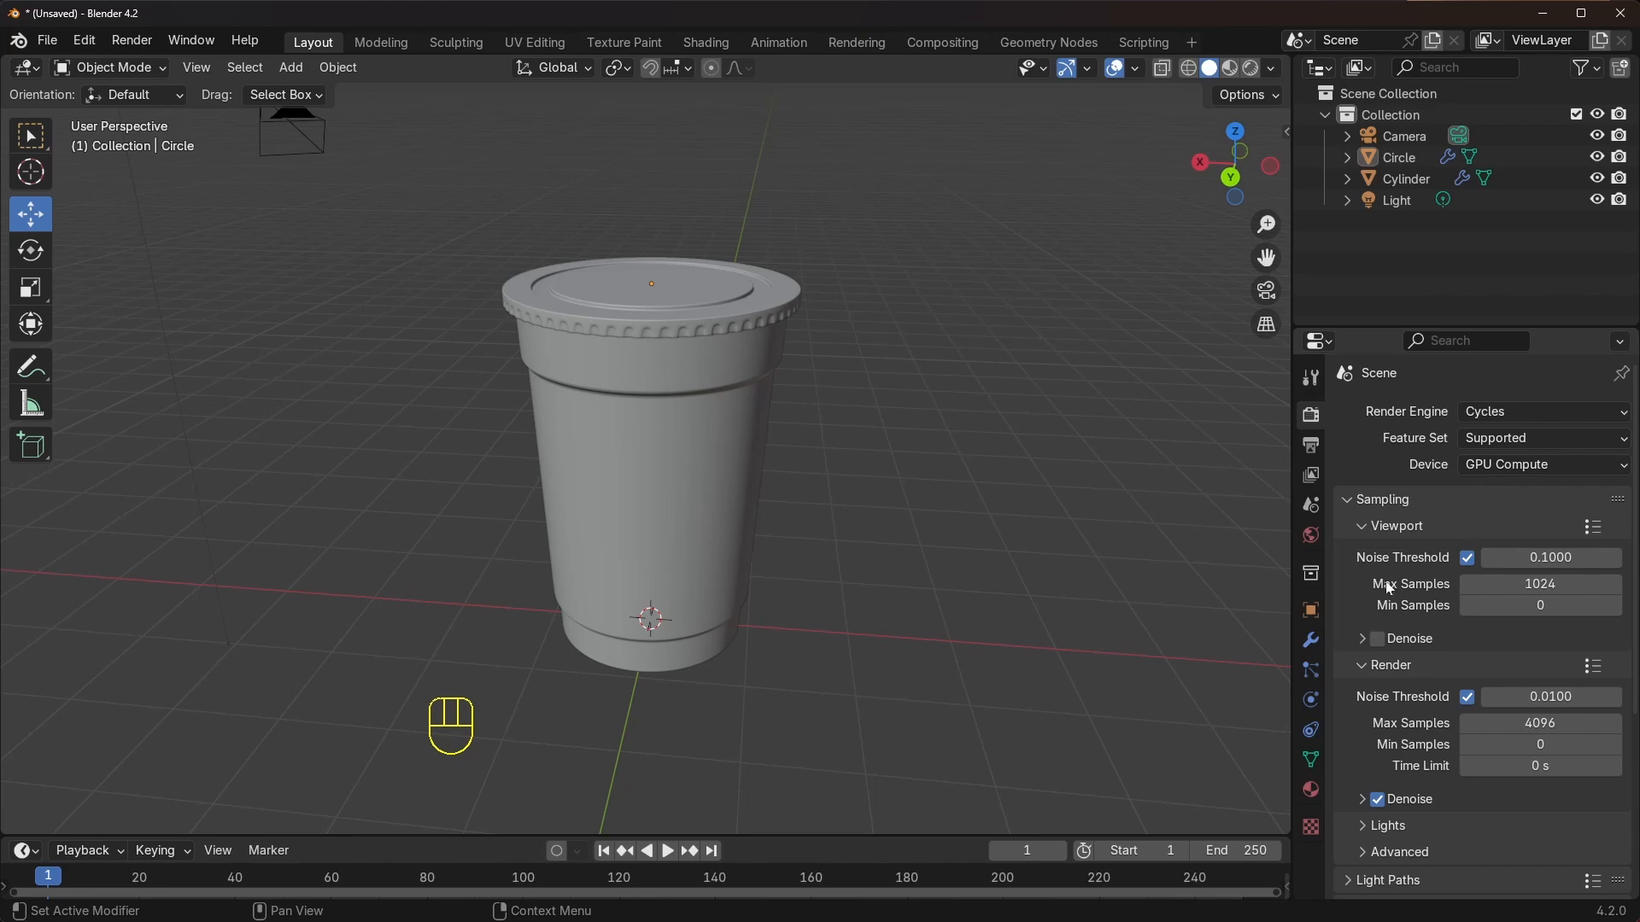
Set the maximum samples to 16 for the viewport and 100 for the final render
double_click(1481, 592)
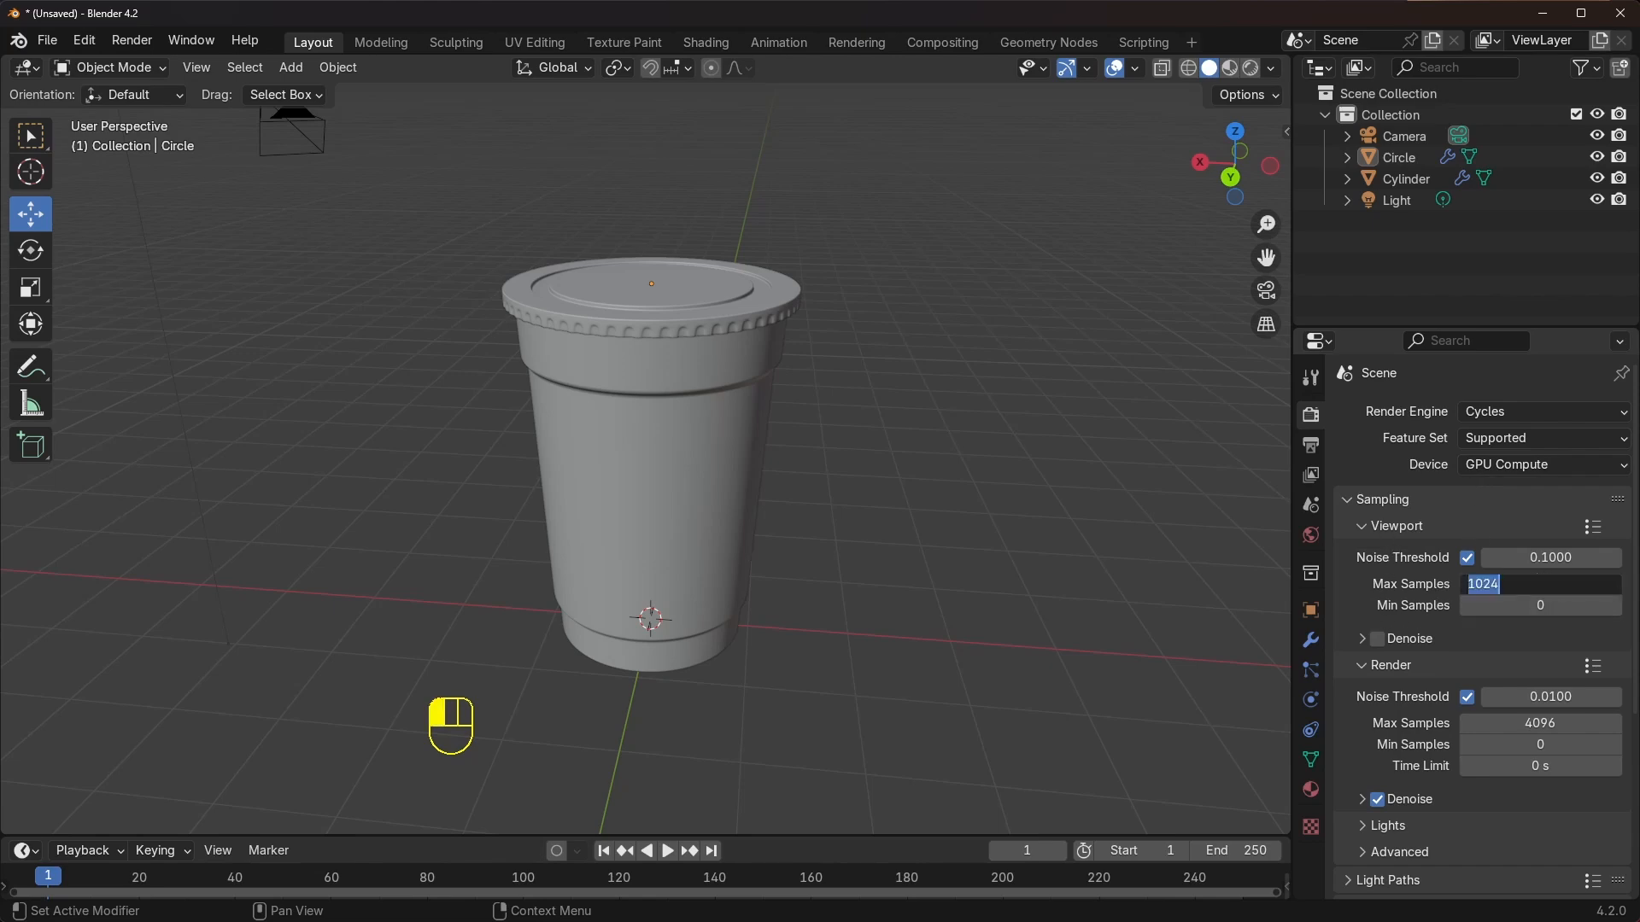
text(16)
key(Return)
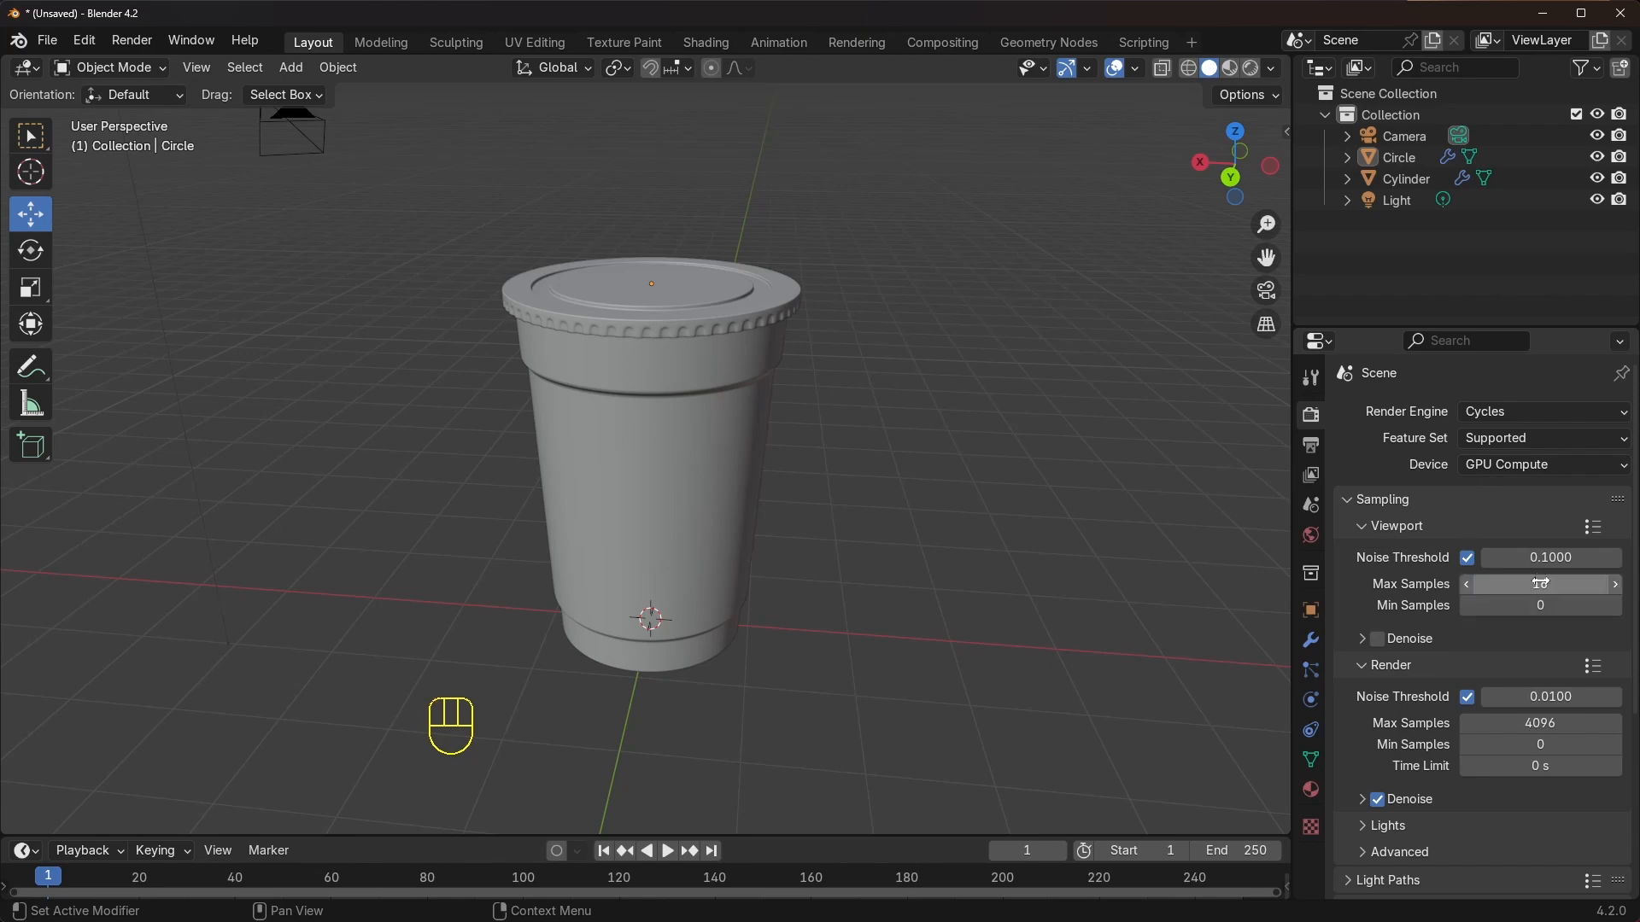
double_click(1547, 723)
text(100)
key(Return)
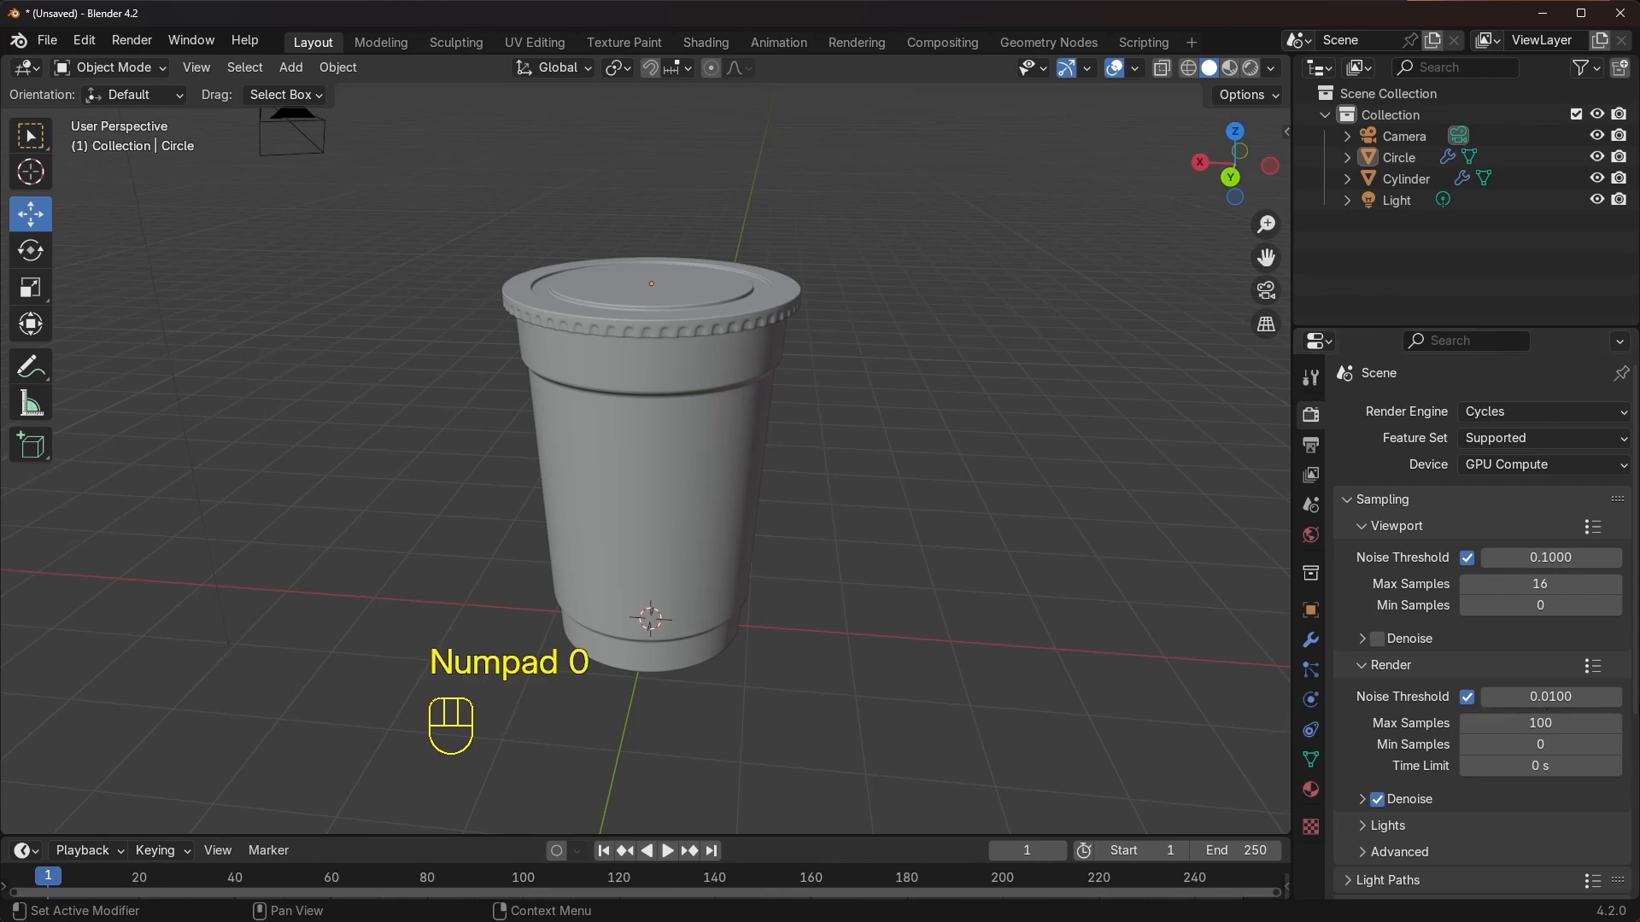
Add a mesh plane under the cup and scale it up into a floor about 21 m square
scroll(1435, 733, down, 8)
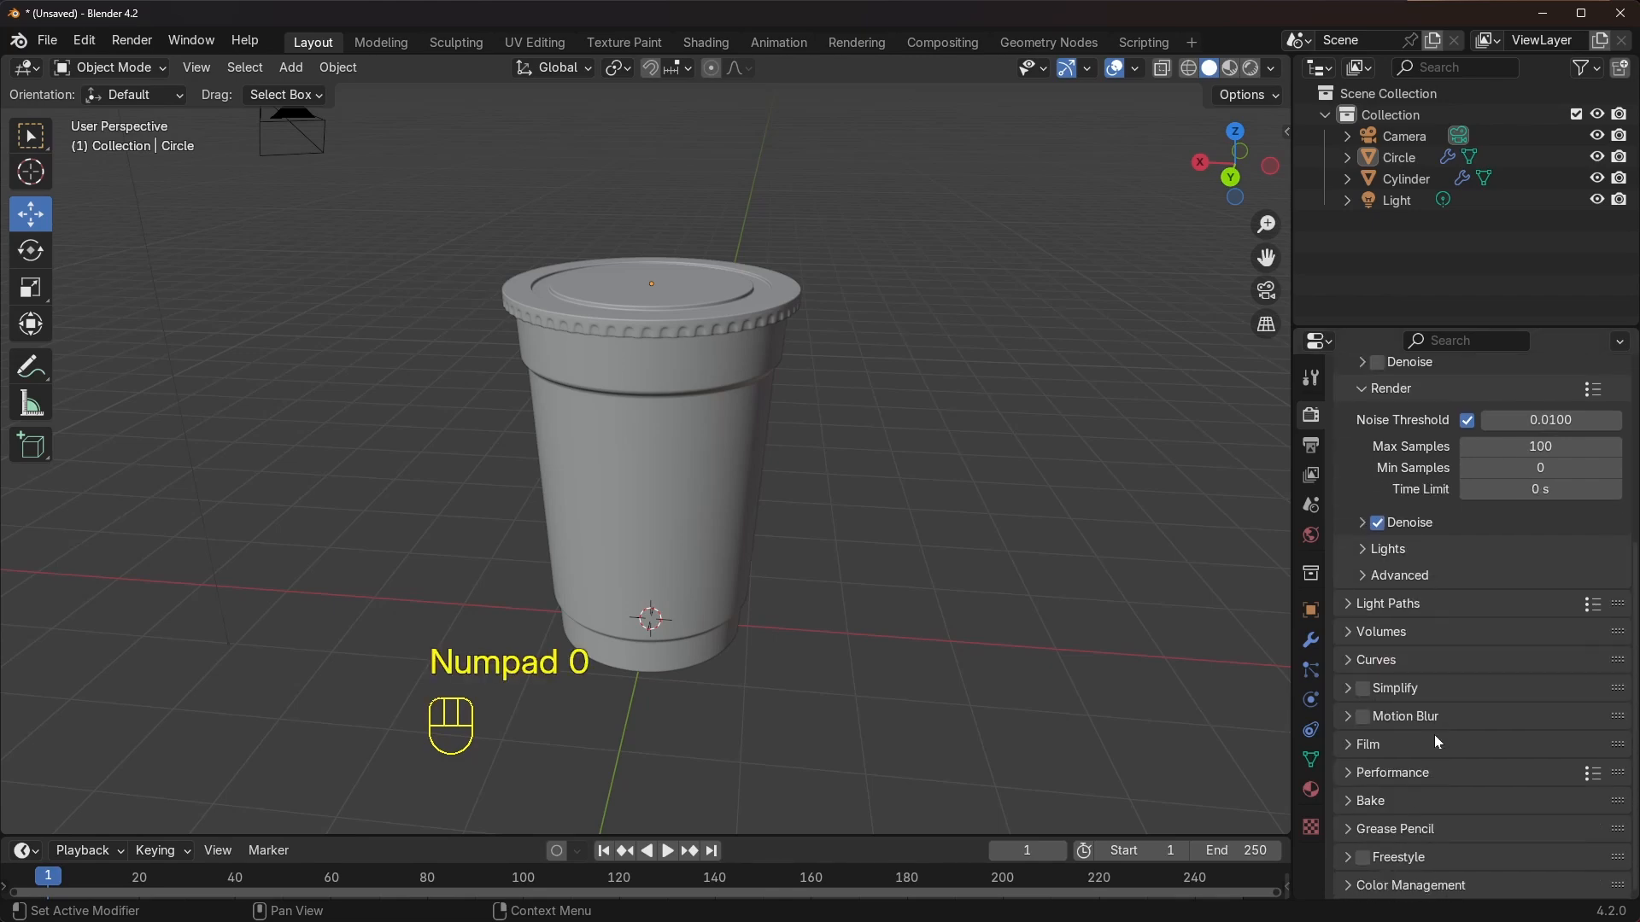
middle_drag(791, 453, 675, 547)
click(290, 67)
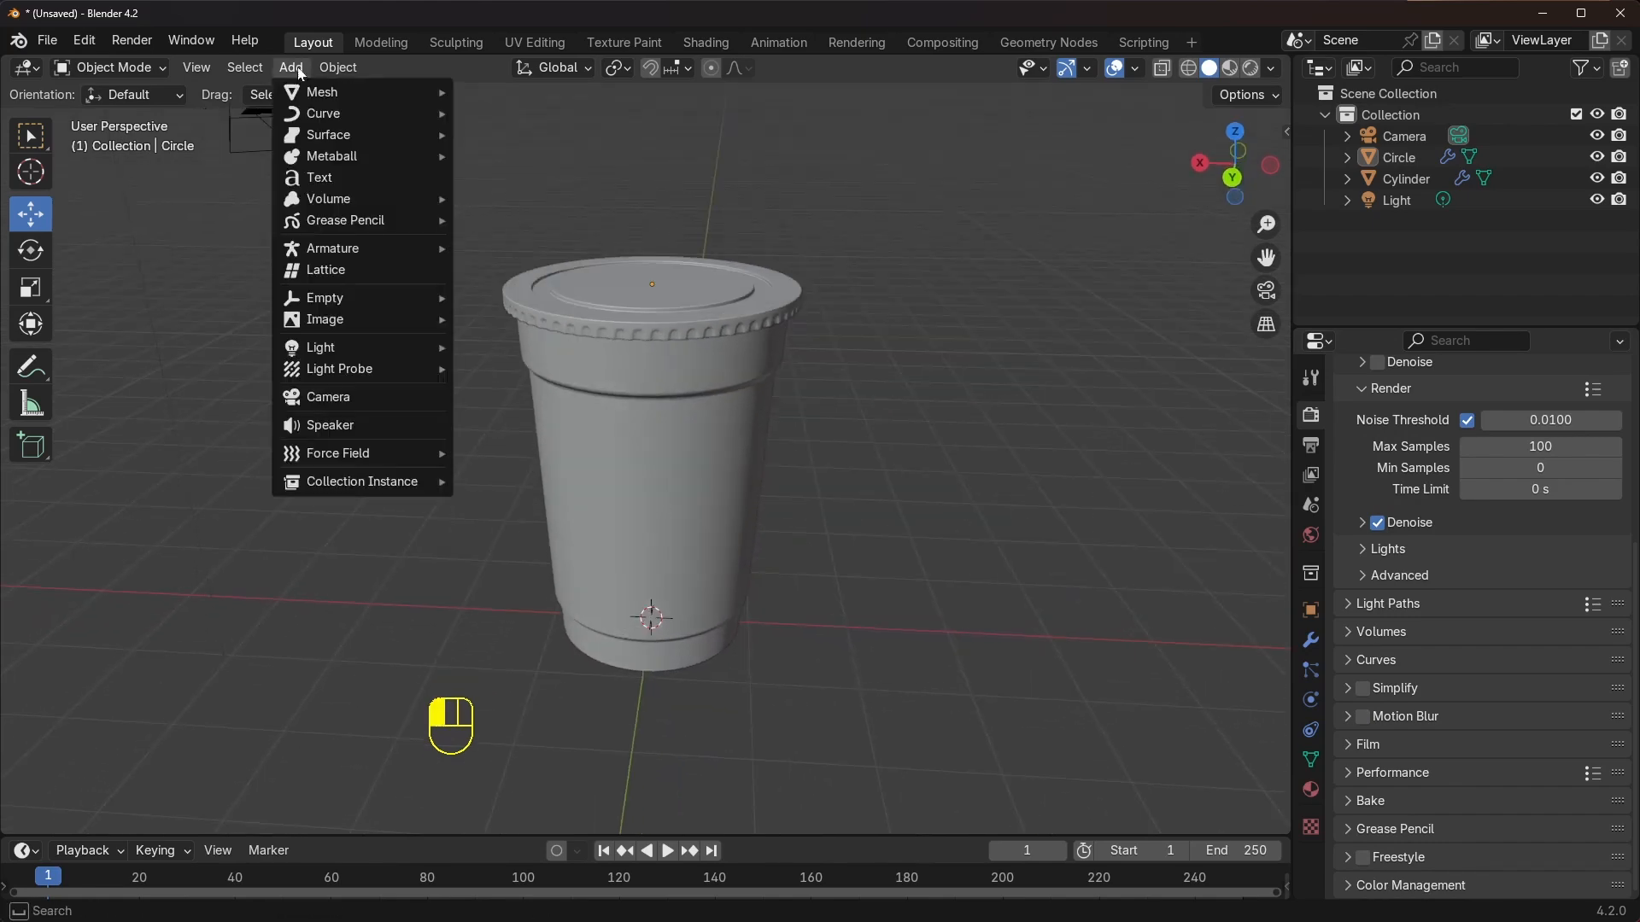
mouse_move(358, 92)
click(506, 90)
middle_drag(735, 485, 728, 529)
key(s)
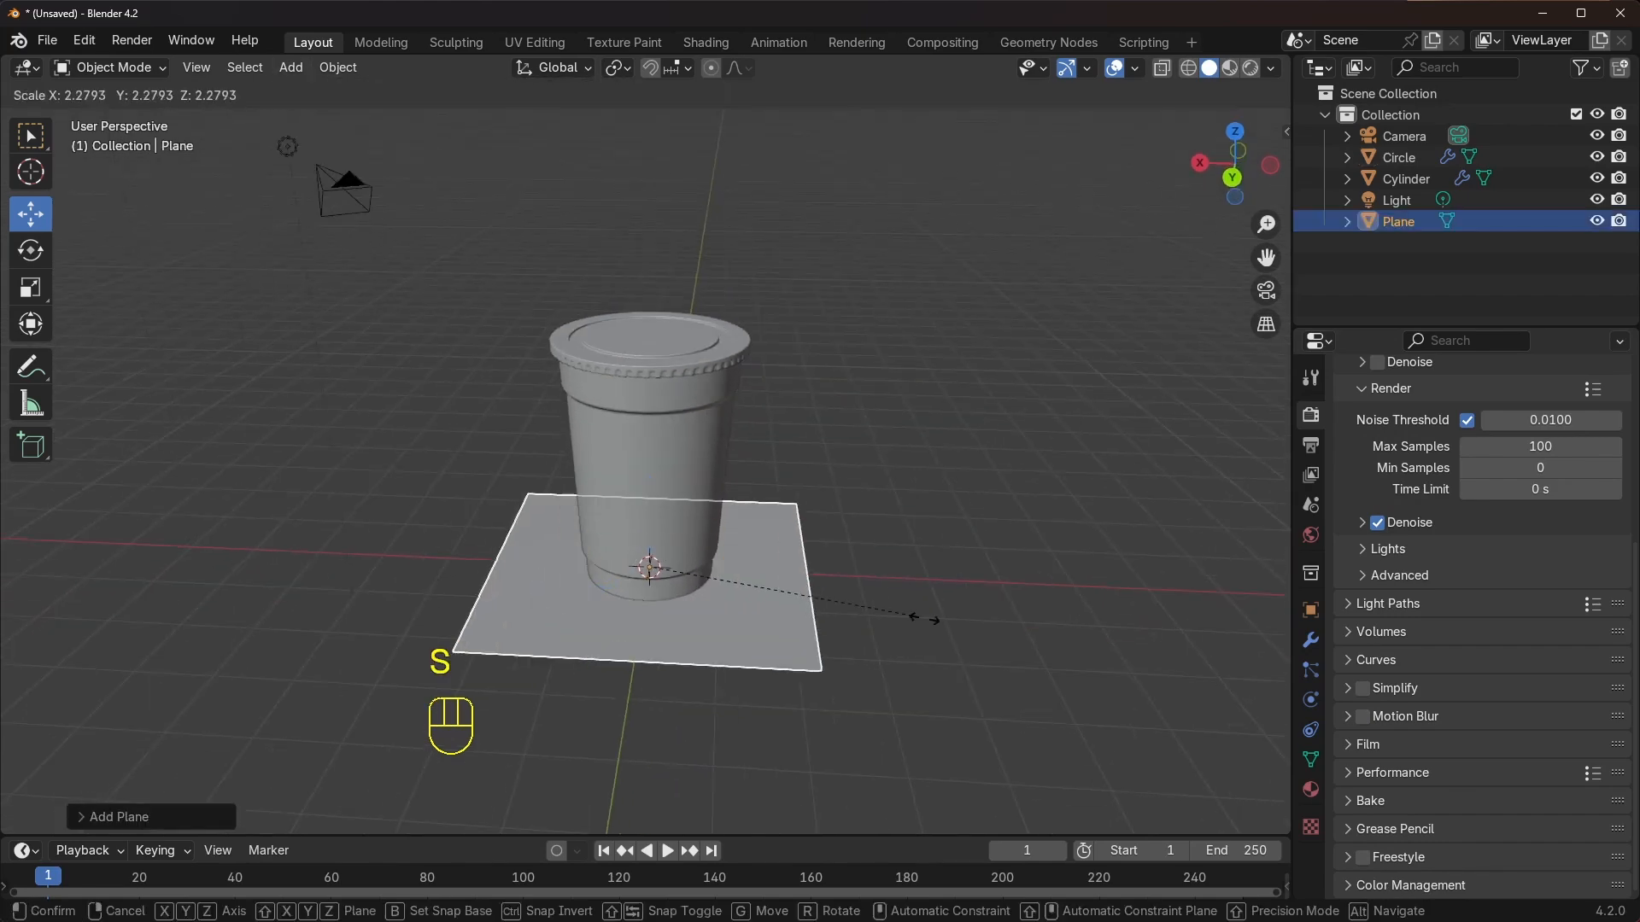
click(869, 580)
key(s)
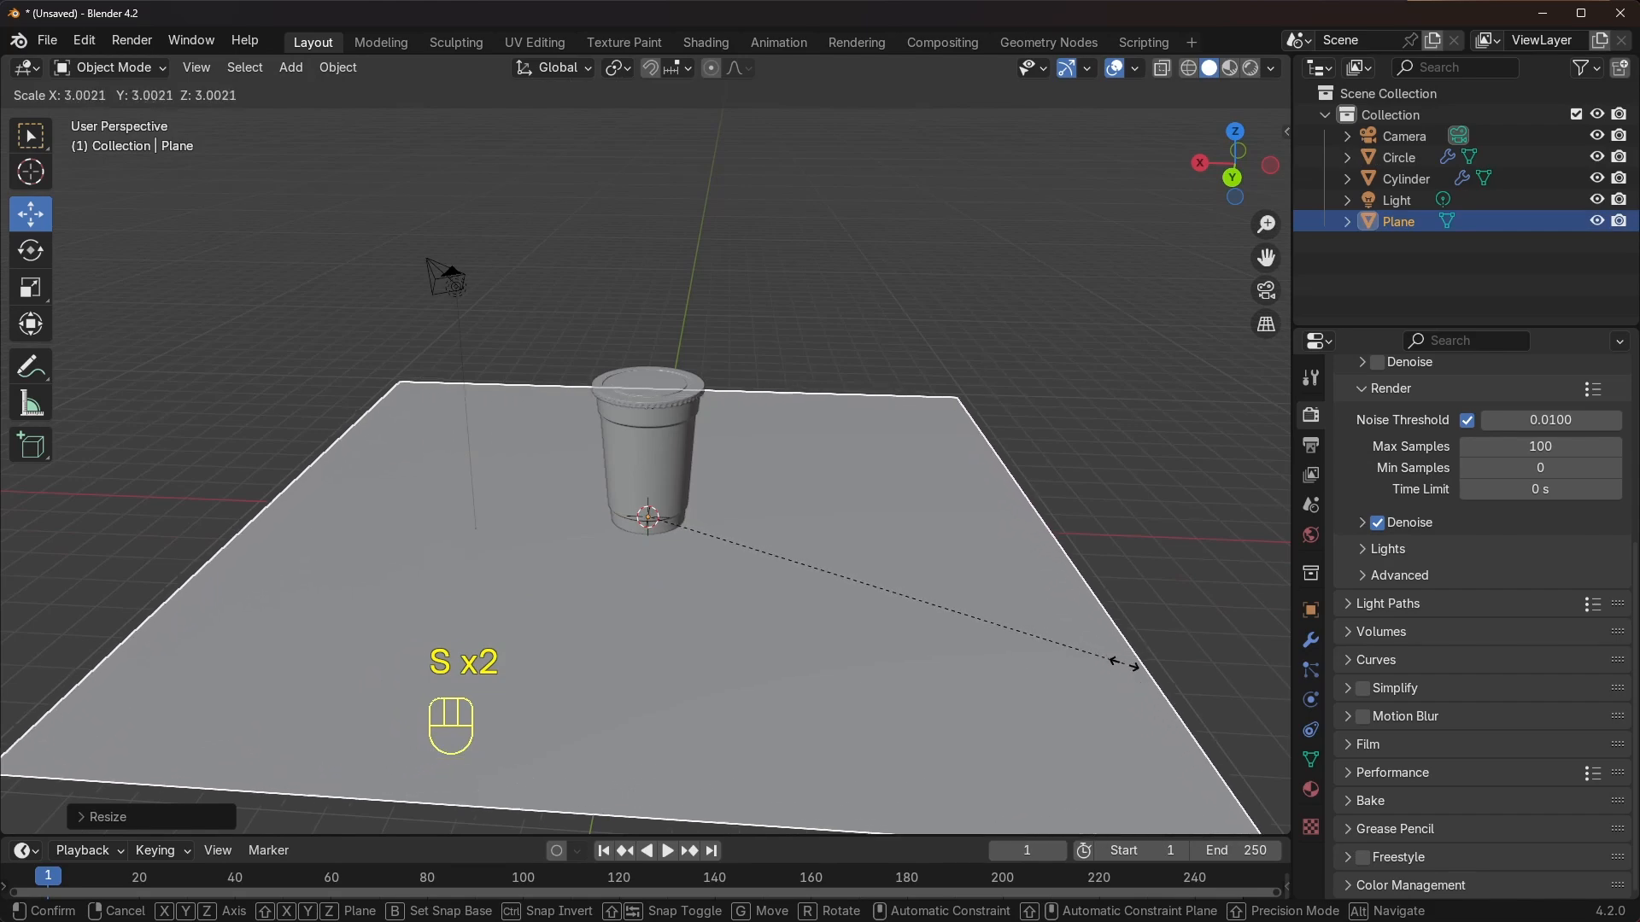
click(1130, 642)
Extrude the floor plane's back edge upward about 12.9 m into a backdrop wall and return to Object Mode
middle_drag(854, 521, 699, 403)
scroll(726, 476, up, 3)
click(109, 68)
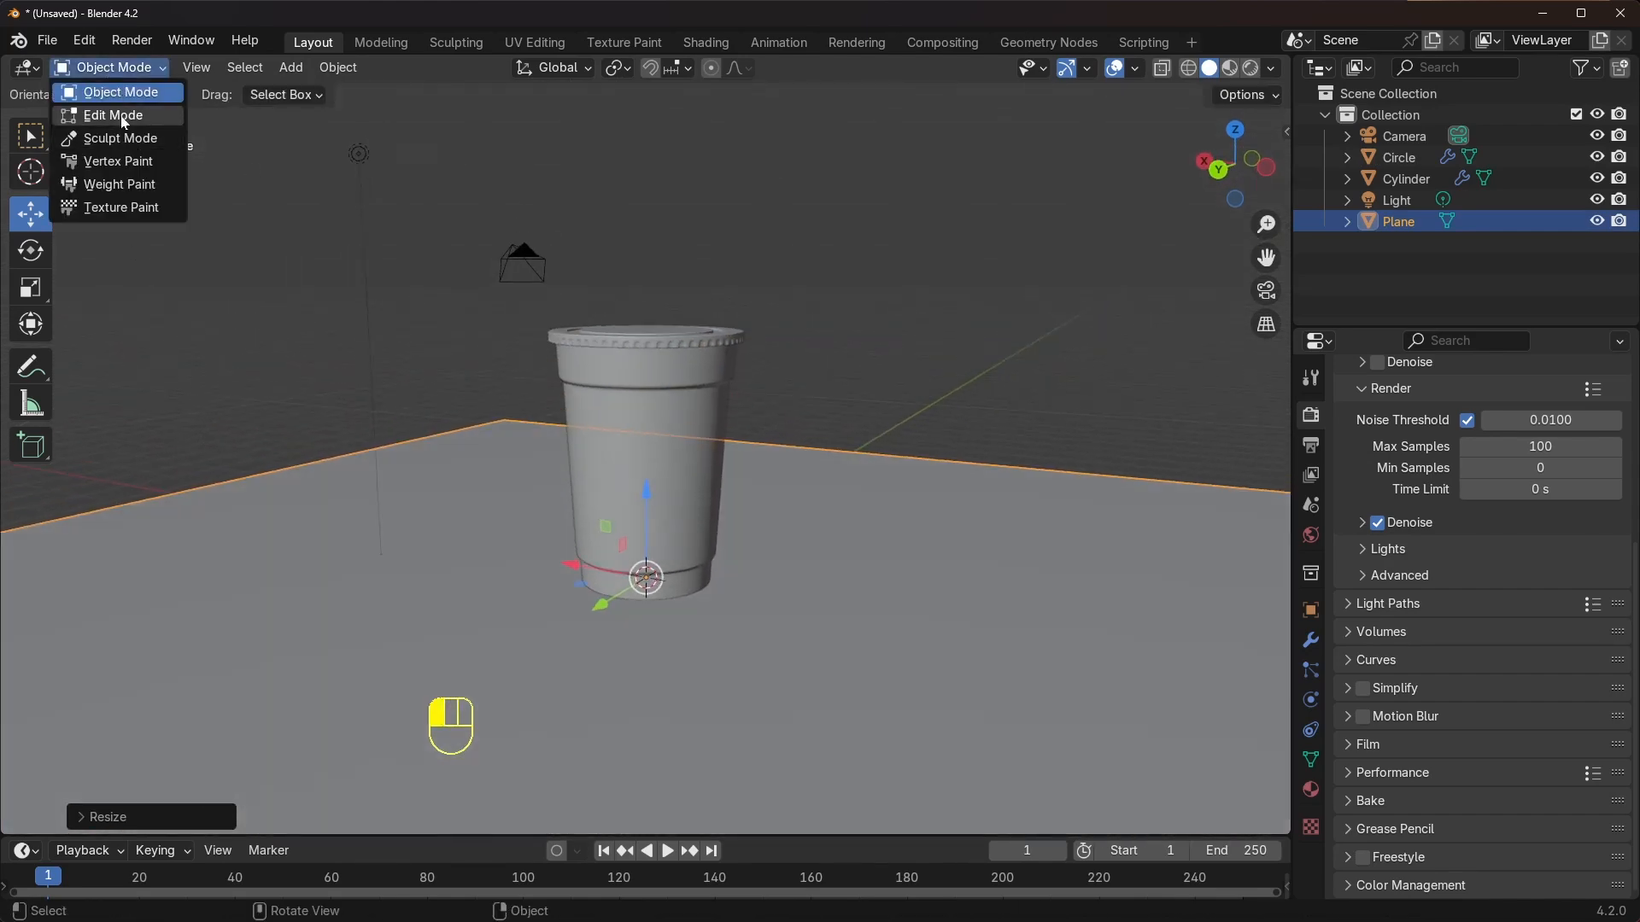
click(98, 113)
click(192, 68)
scroll(825, 356, down, 3)
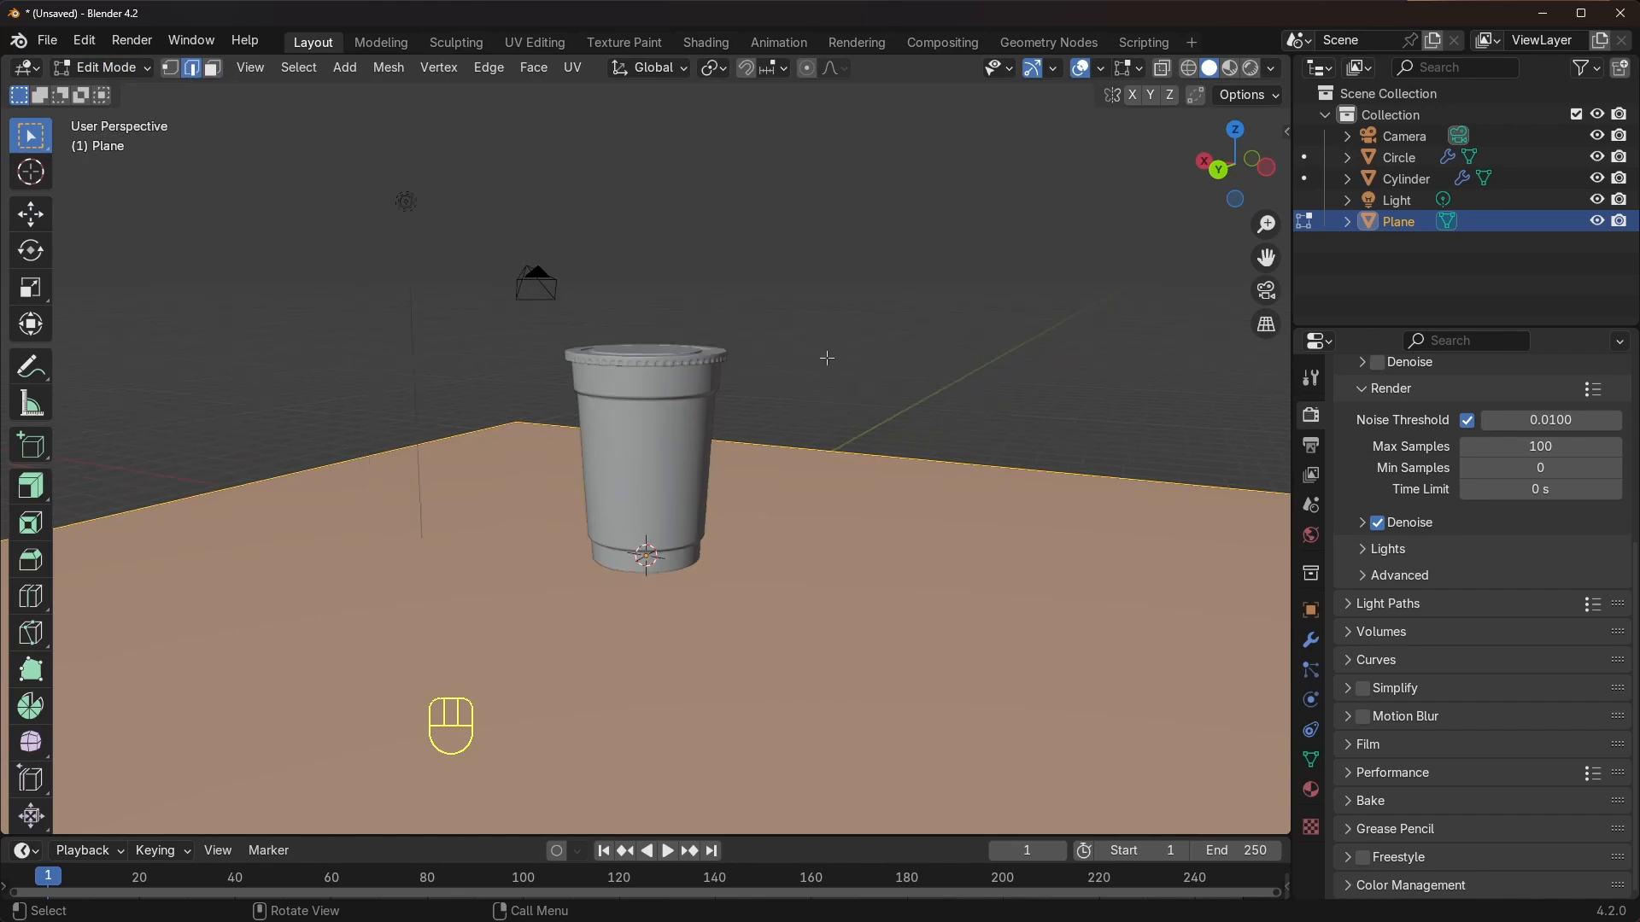
middle_drag(825, 357, 960, 384)
click(845, 410)
scroll(845, 410, down, 3)
key(e)
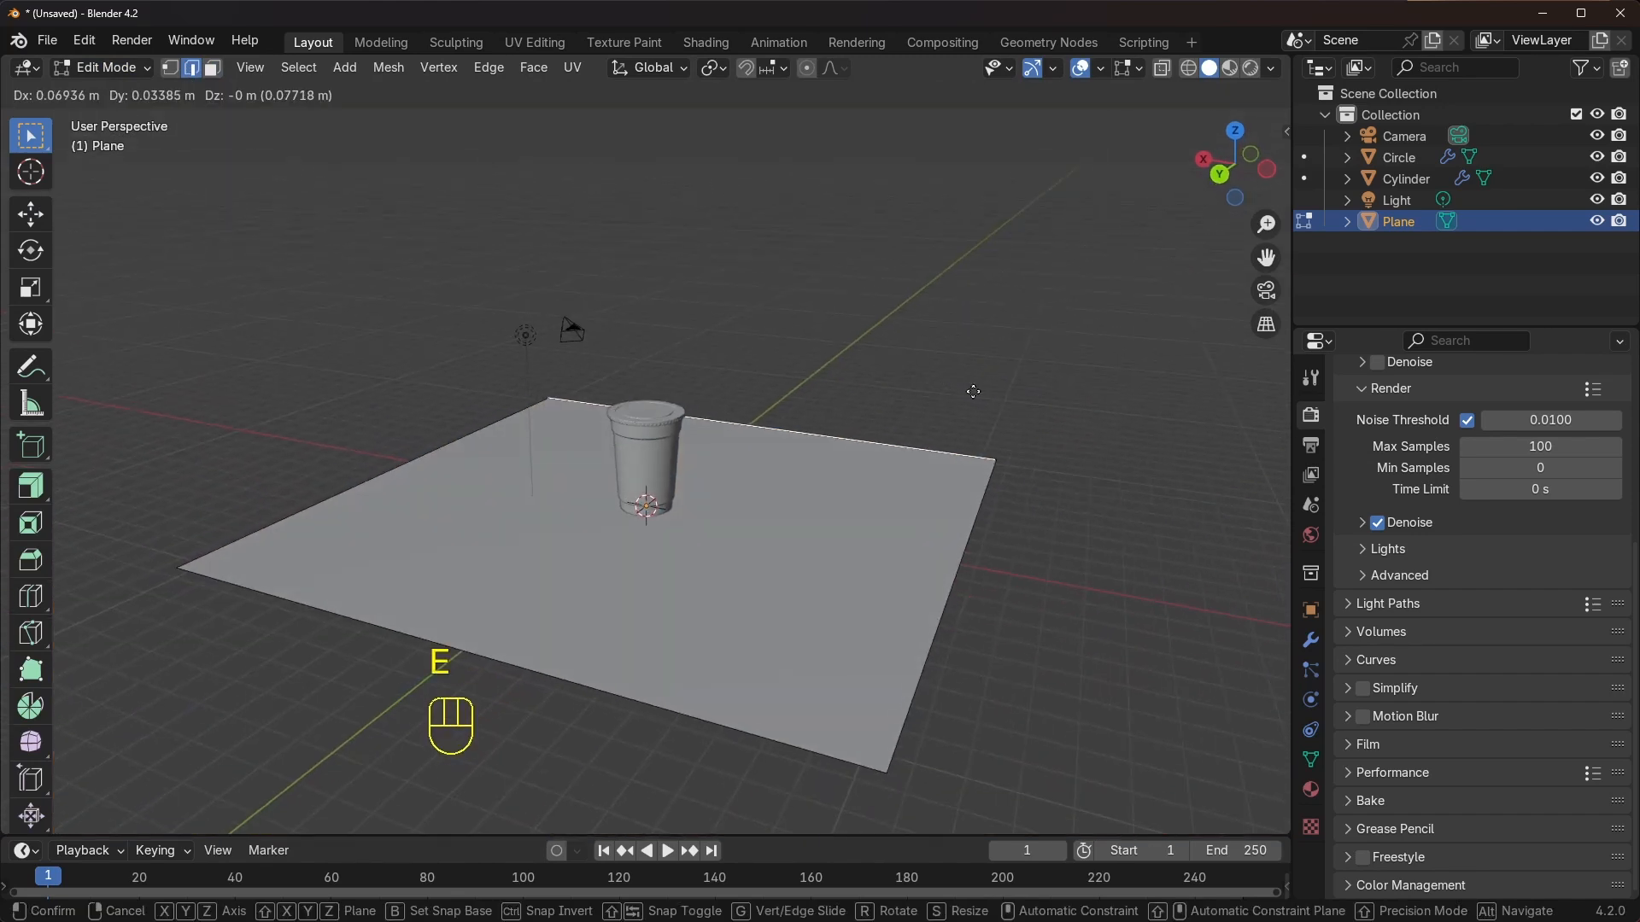
click(941, 119)
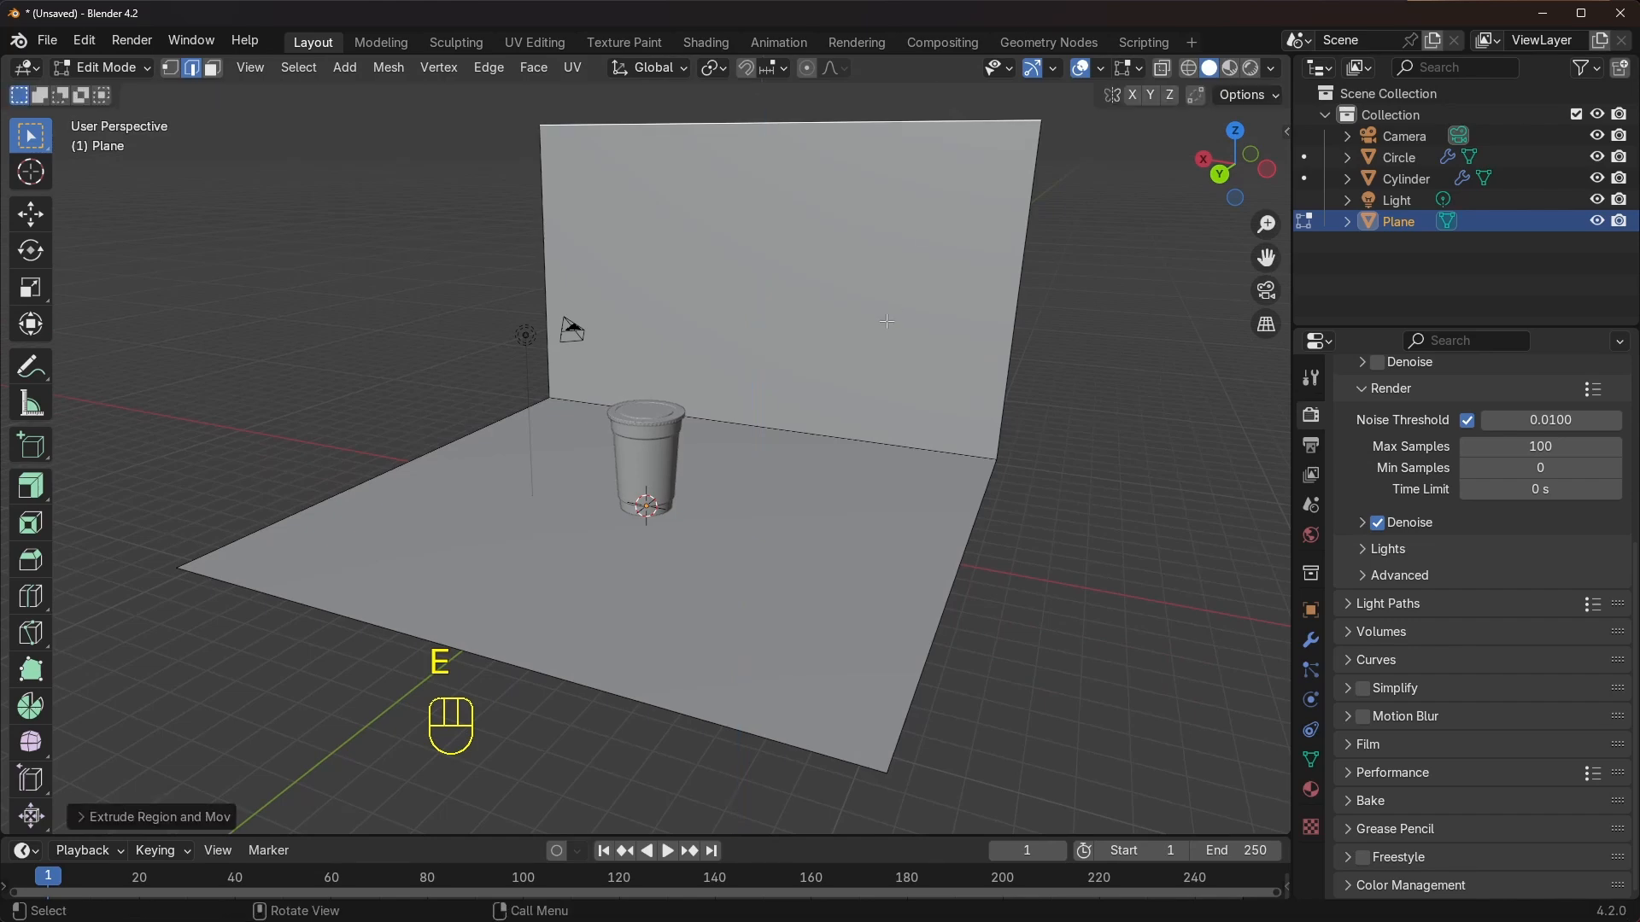
scroll(887, 339, down, 2)
click(103, 68)
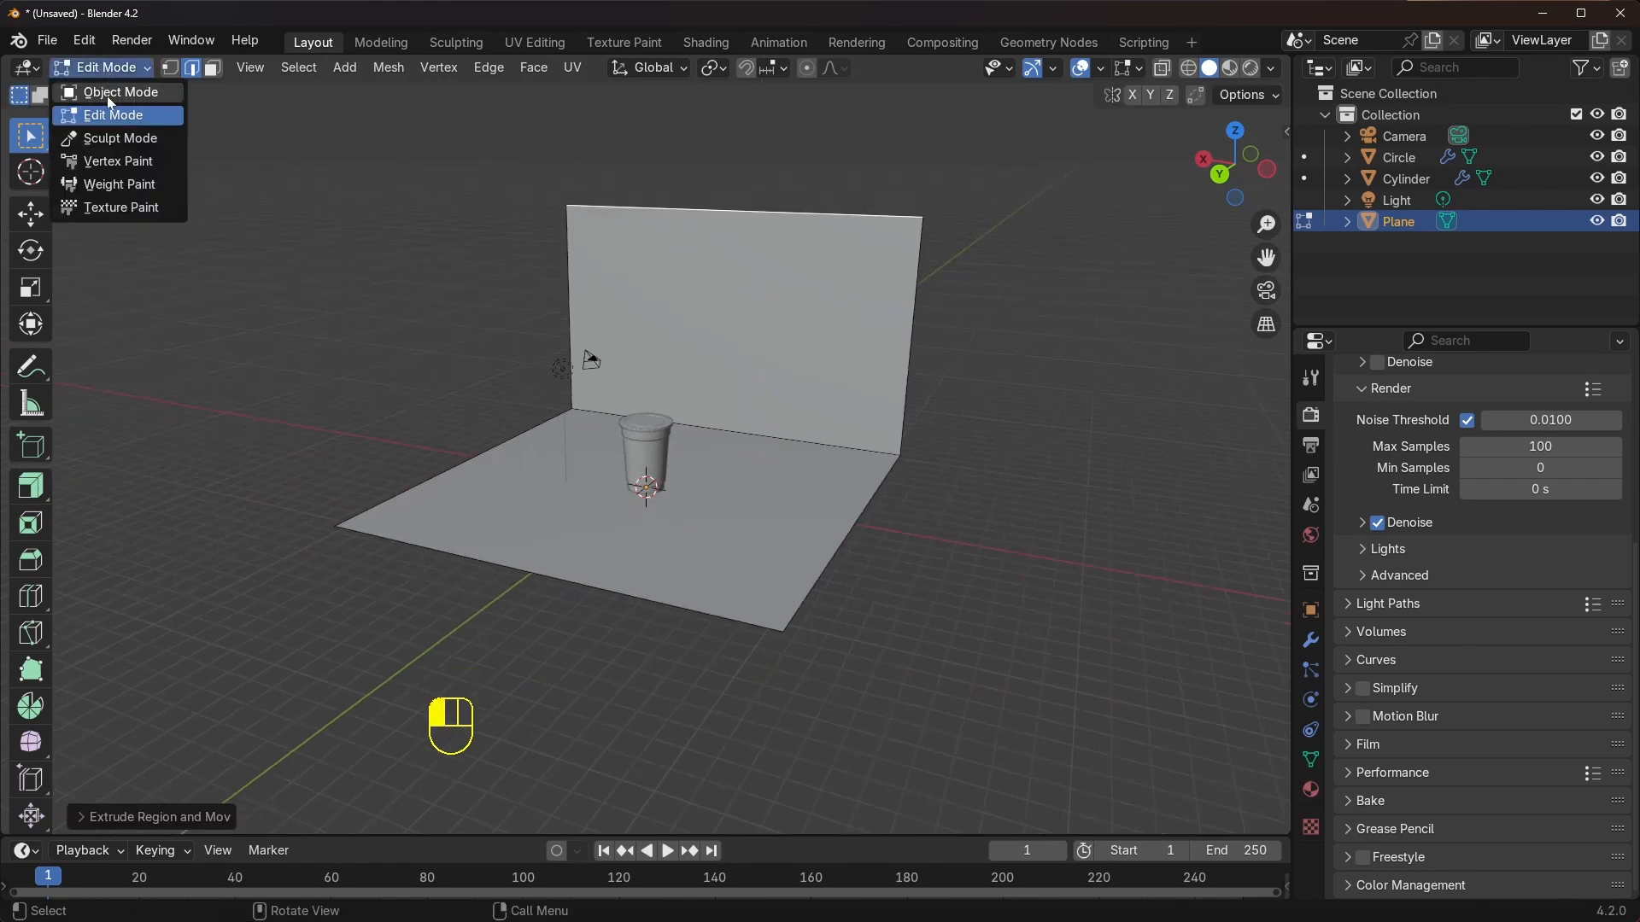
click(86, 51)
Apply the backdrop plane's scale and inspect the scale values of the plane, cup and lid
scroll(847, 356, up, 3)
mouse_move(836, 381)
middle_down()
mouse_move(834, 417)
mouse_move(809, 385)
middle_up()
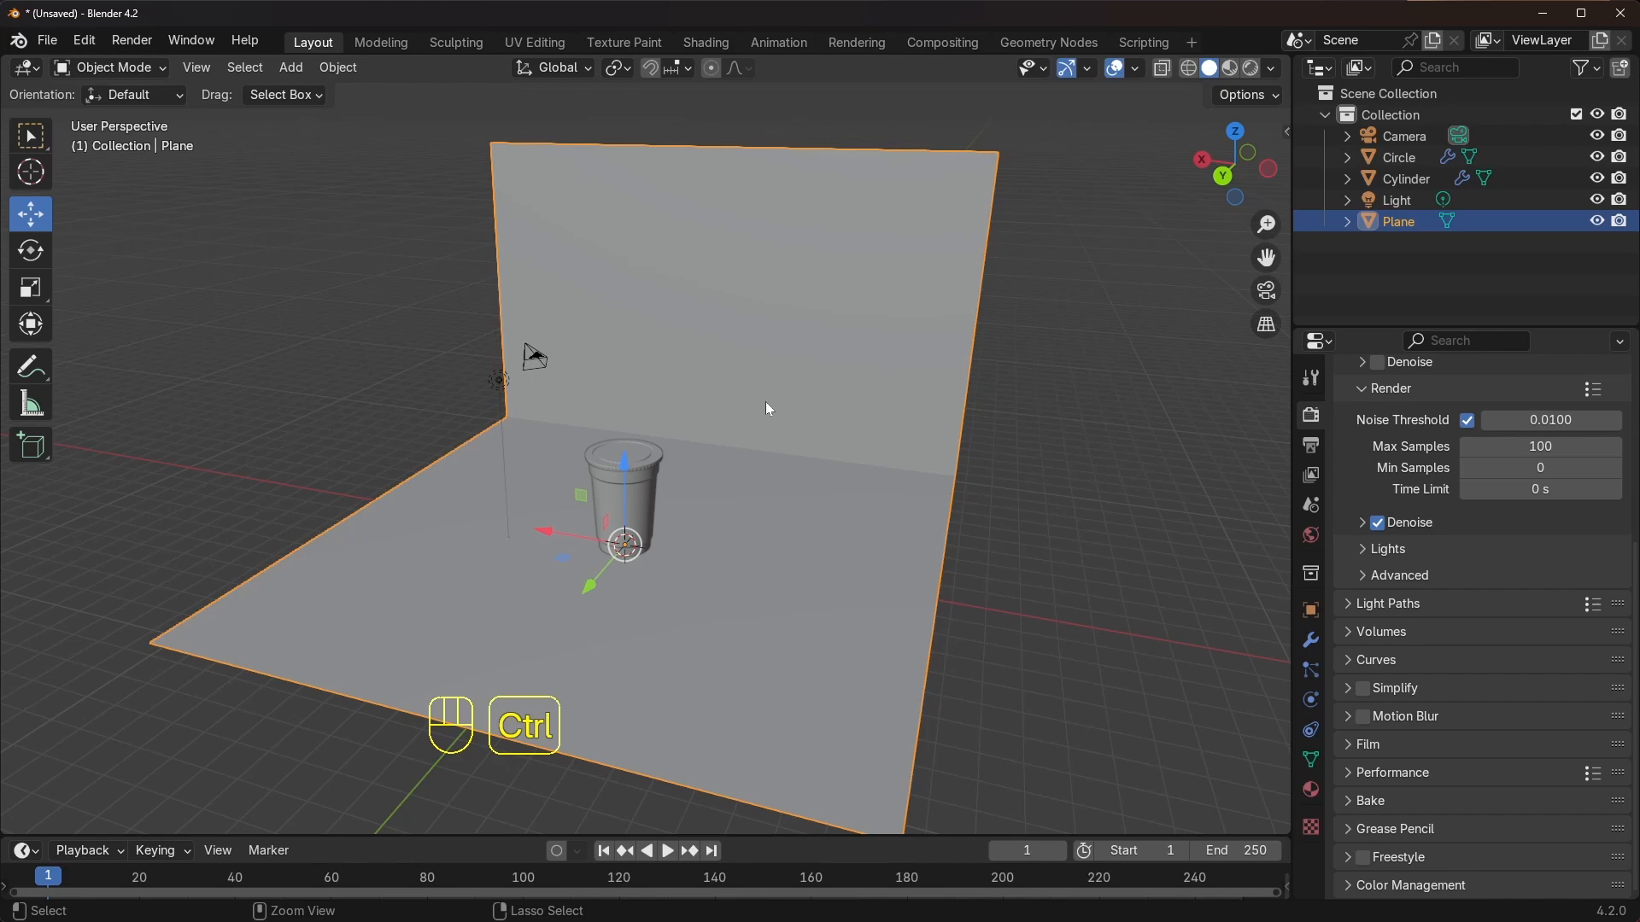
key(ctrl+a)
click(658, 425)
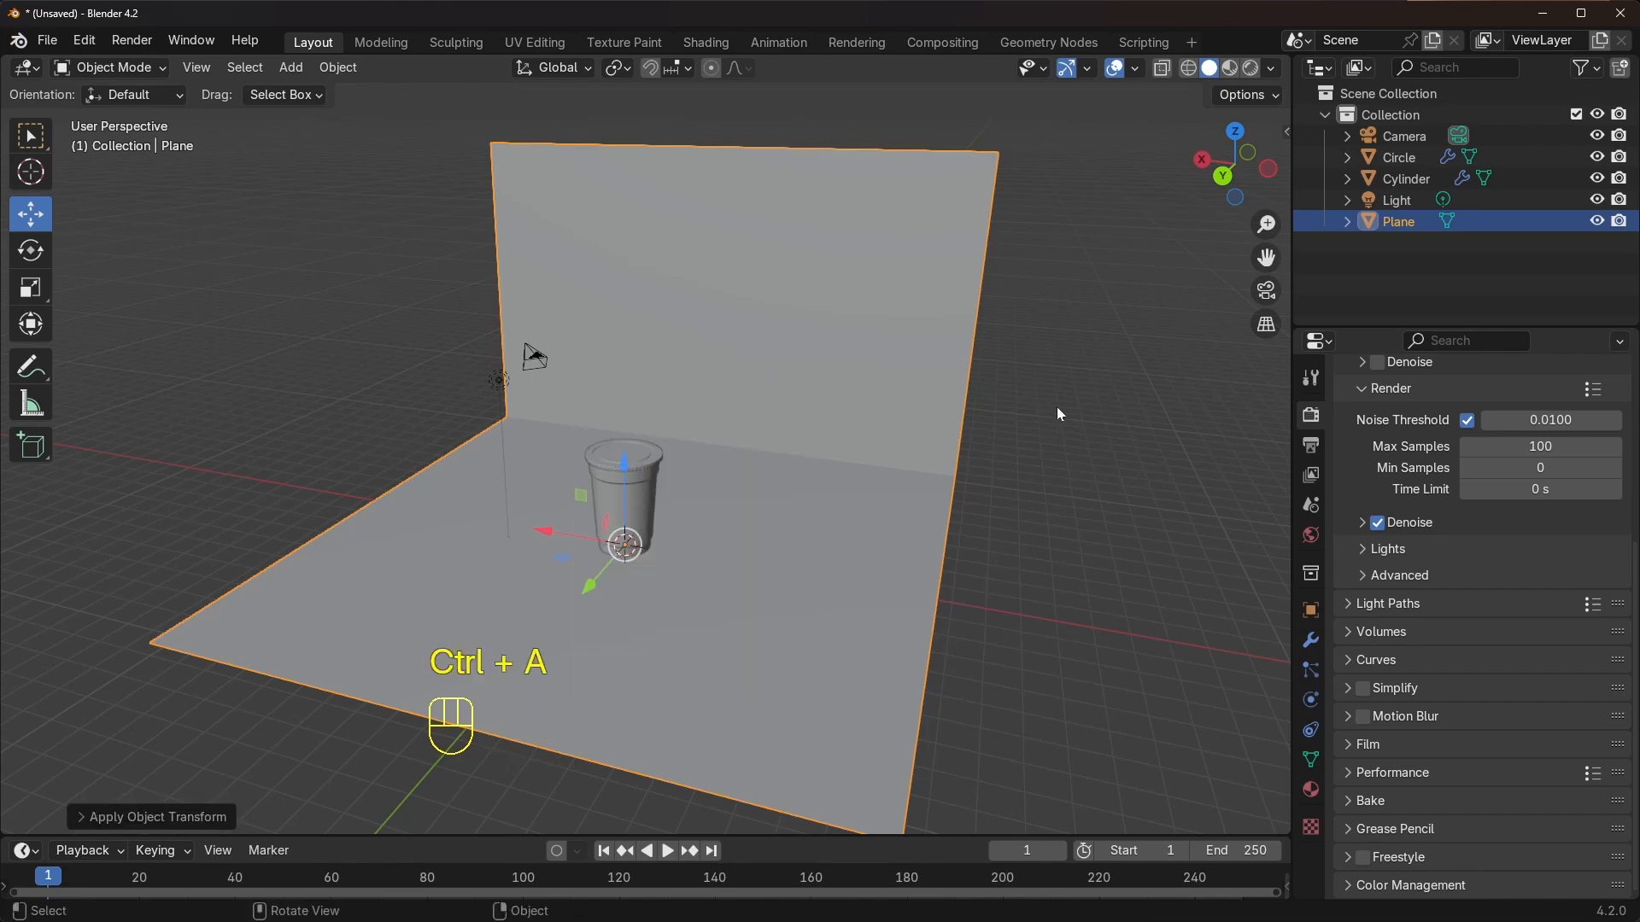
key(n)
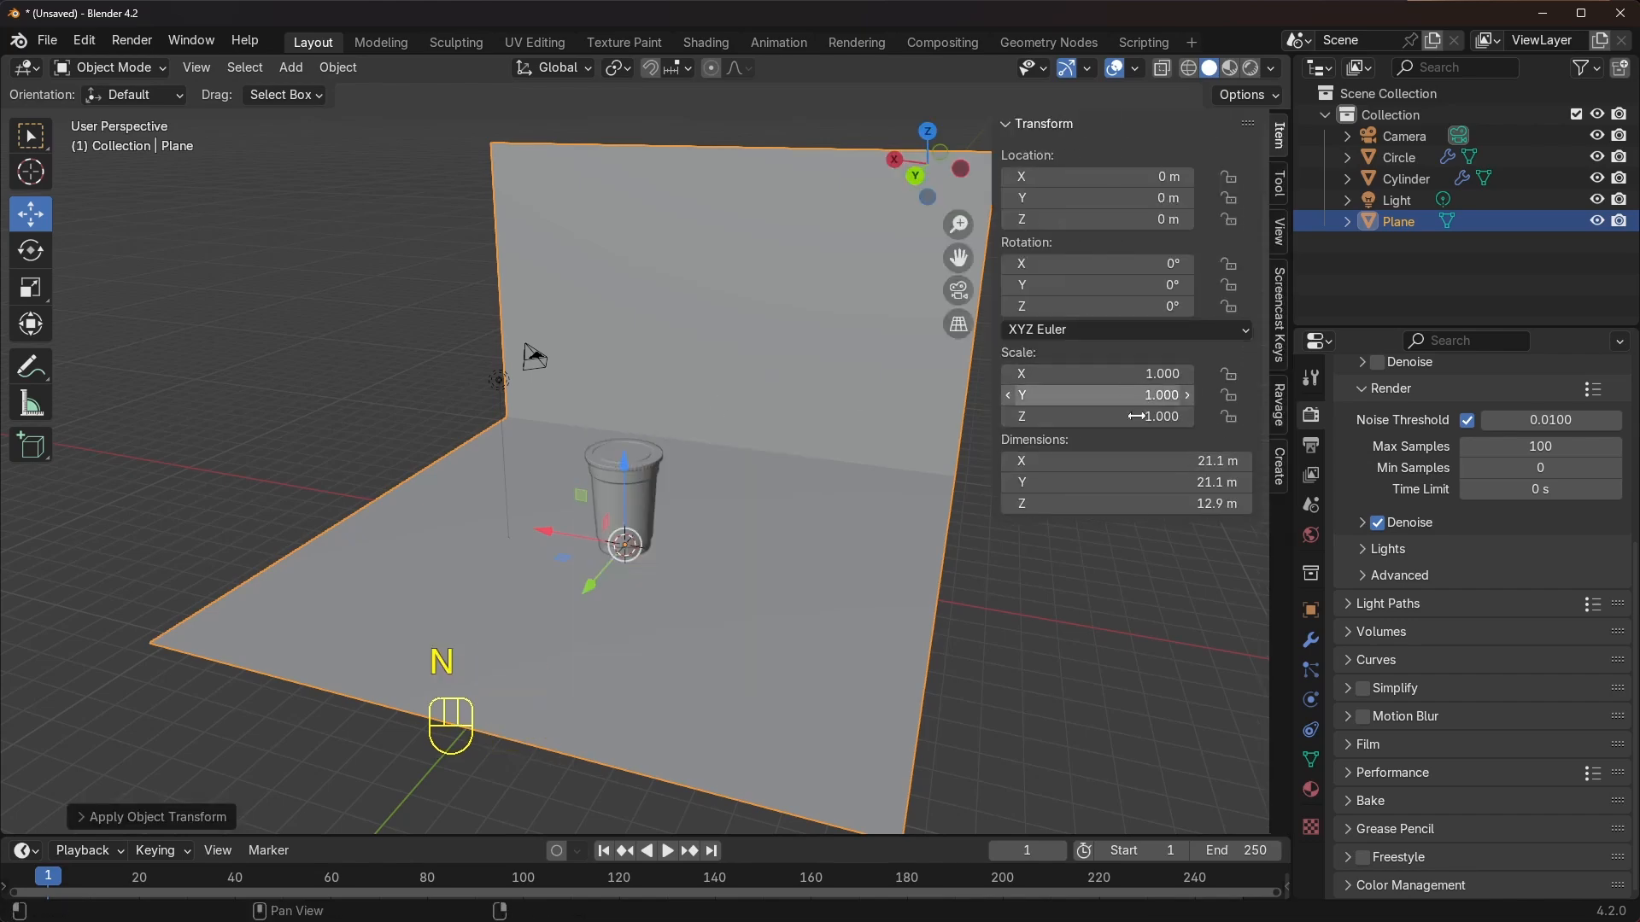
click(641, 503)
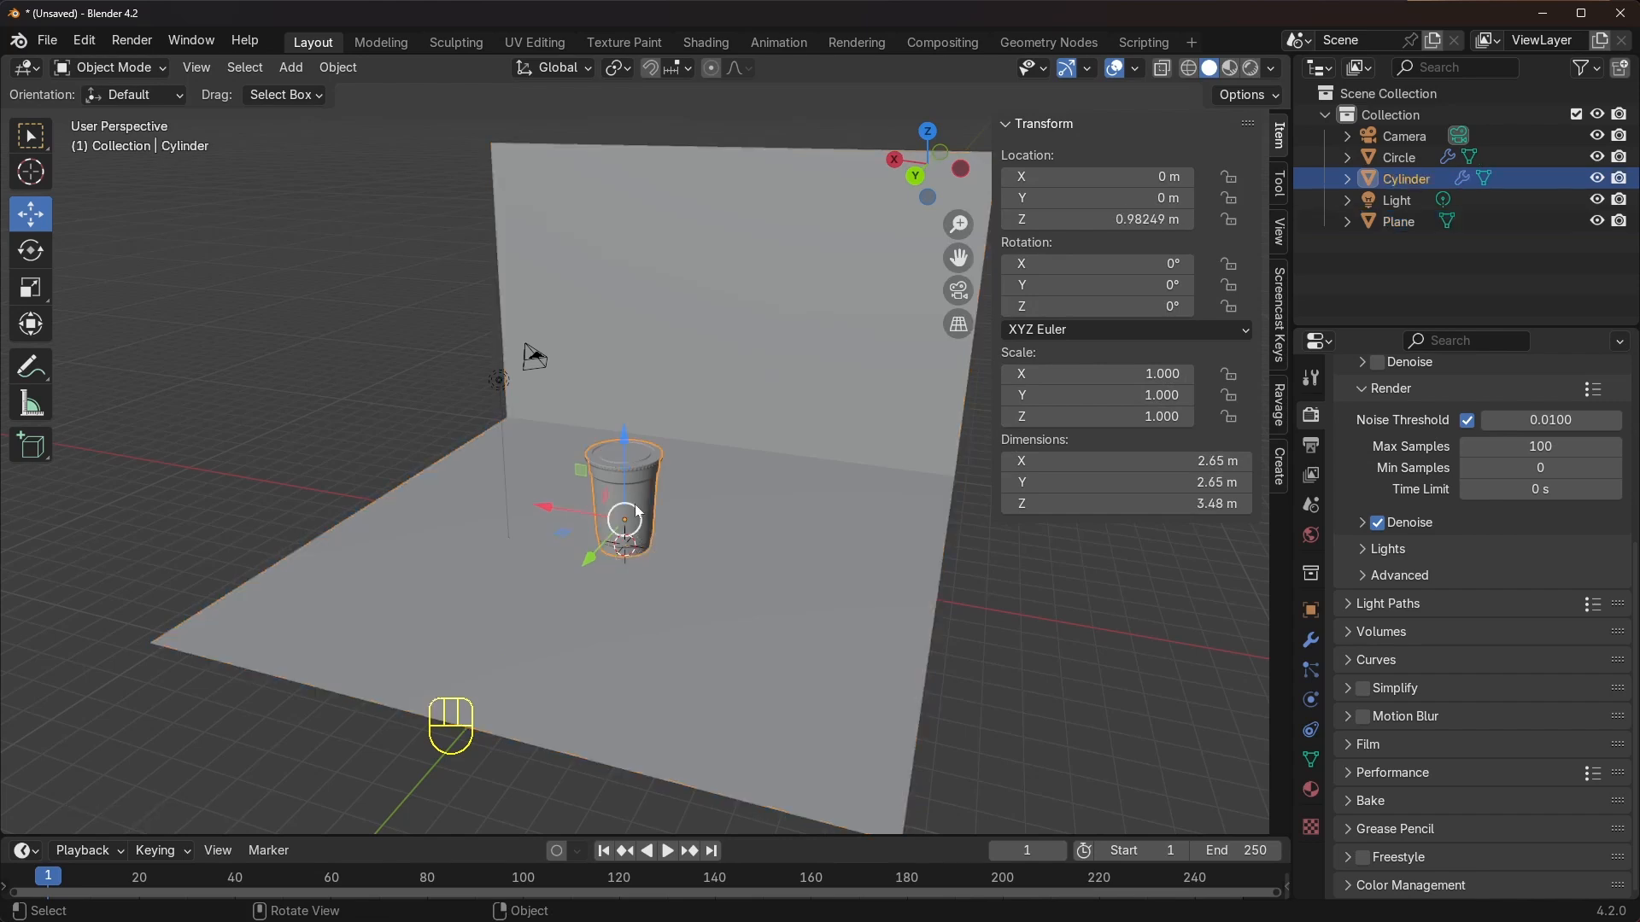
scroll(641, 503, up, 3)
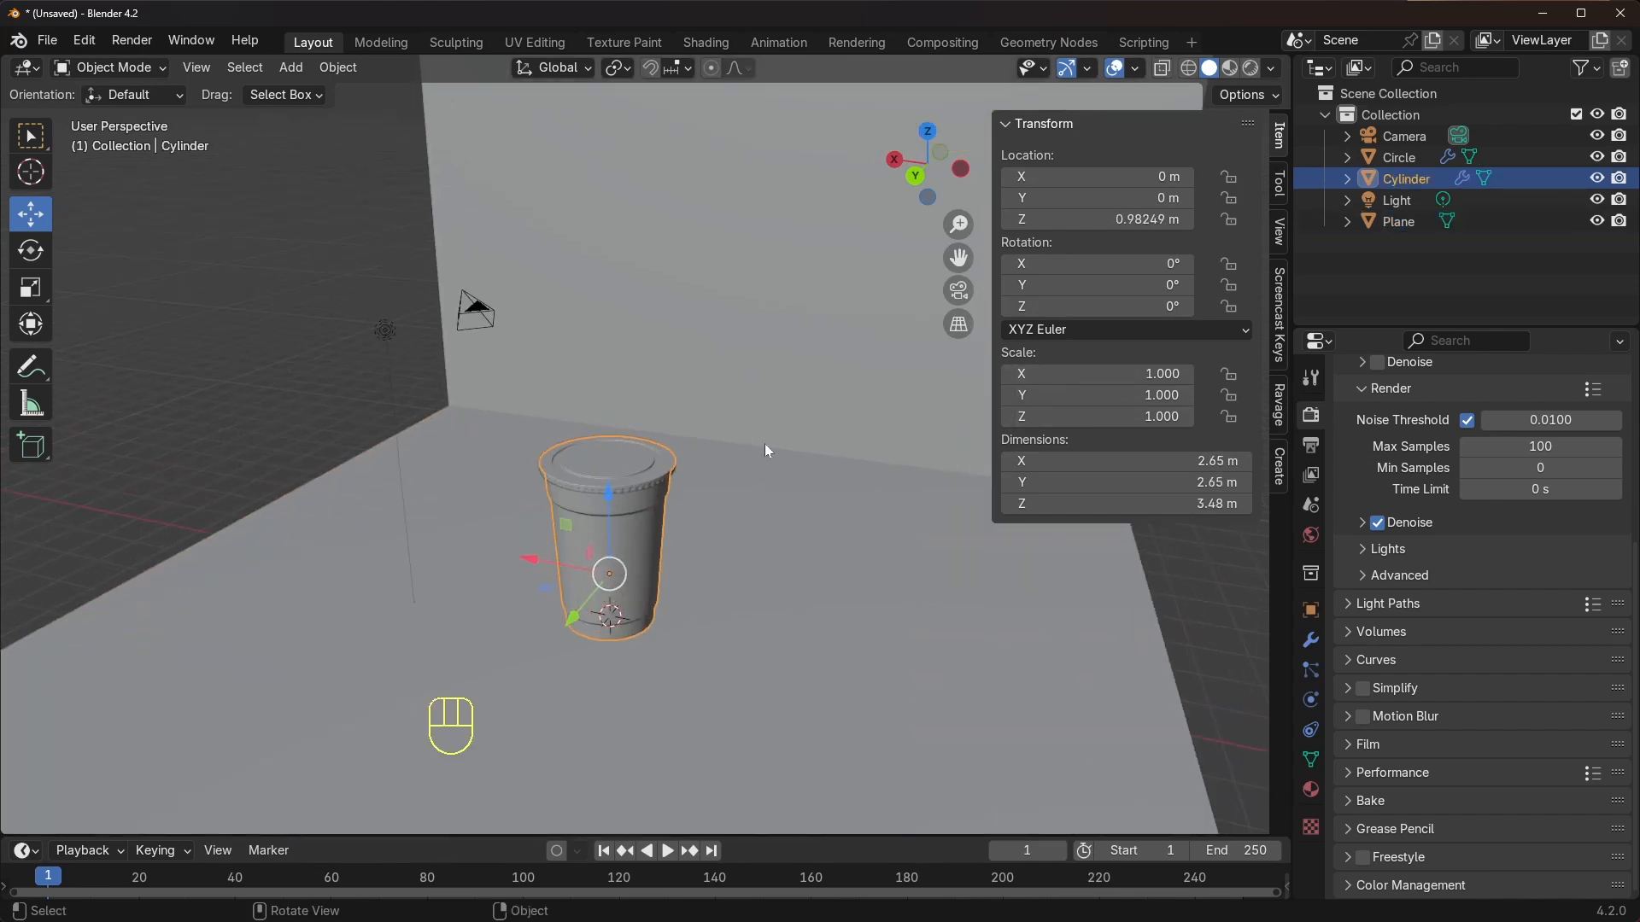
click(631, 472)
middle_drag(947, 432, 948, 422)
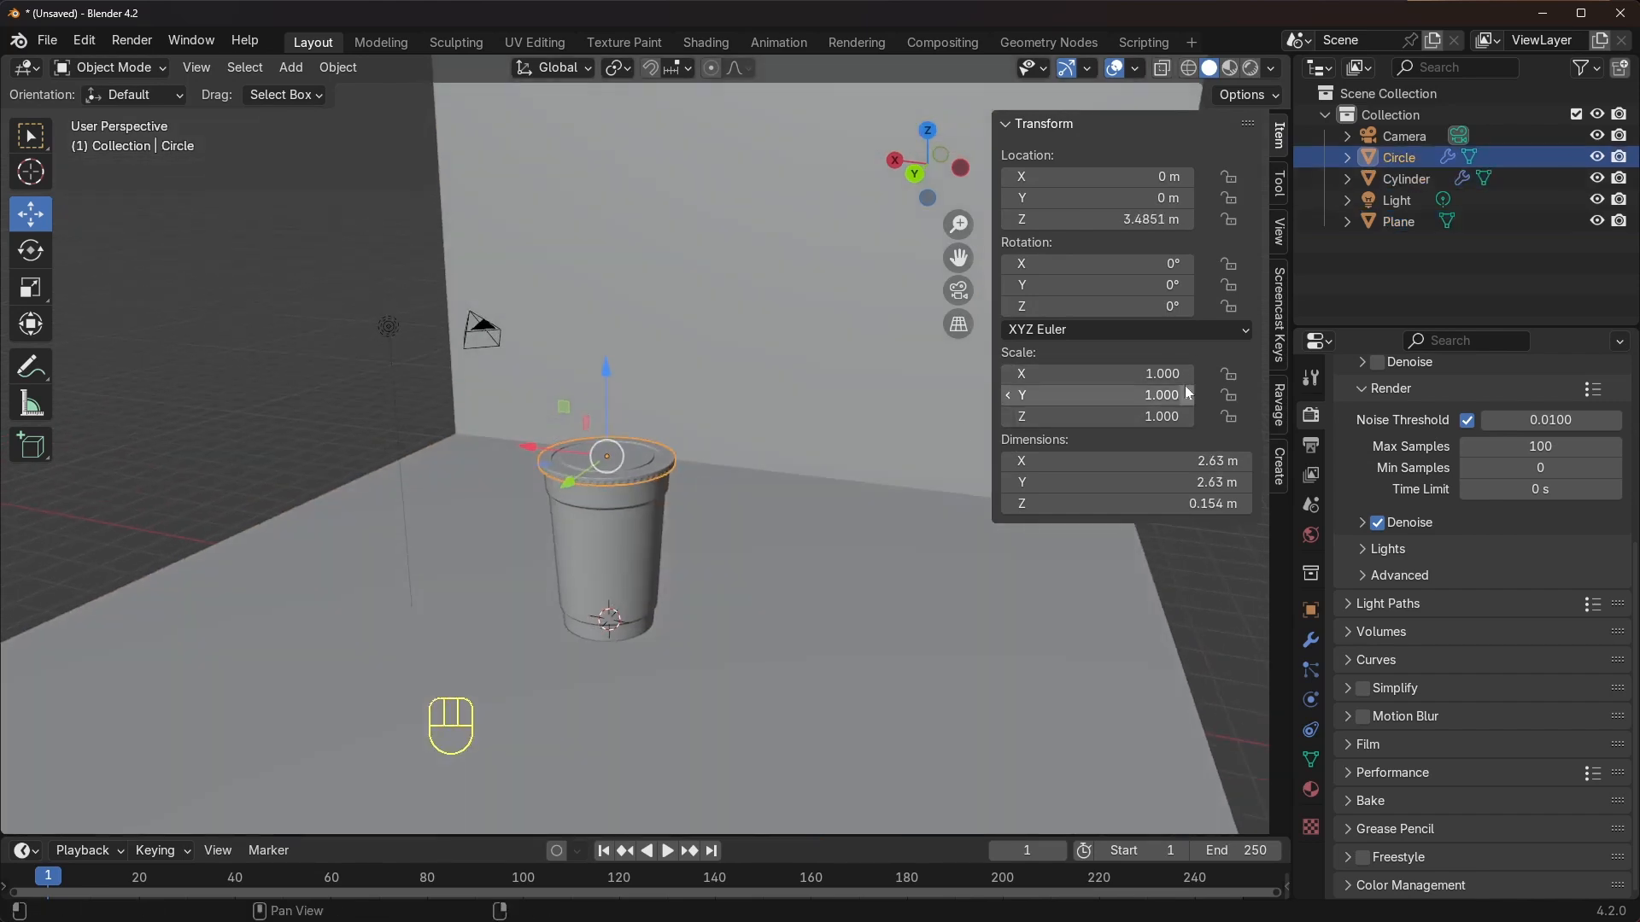
Apply the scale of the cup and lid together, deselect them and hide the transform values
click(640, 531)
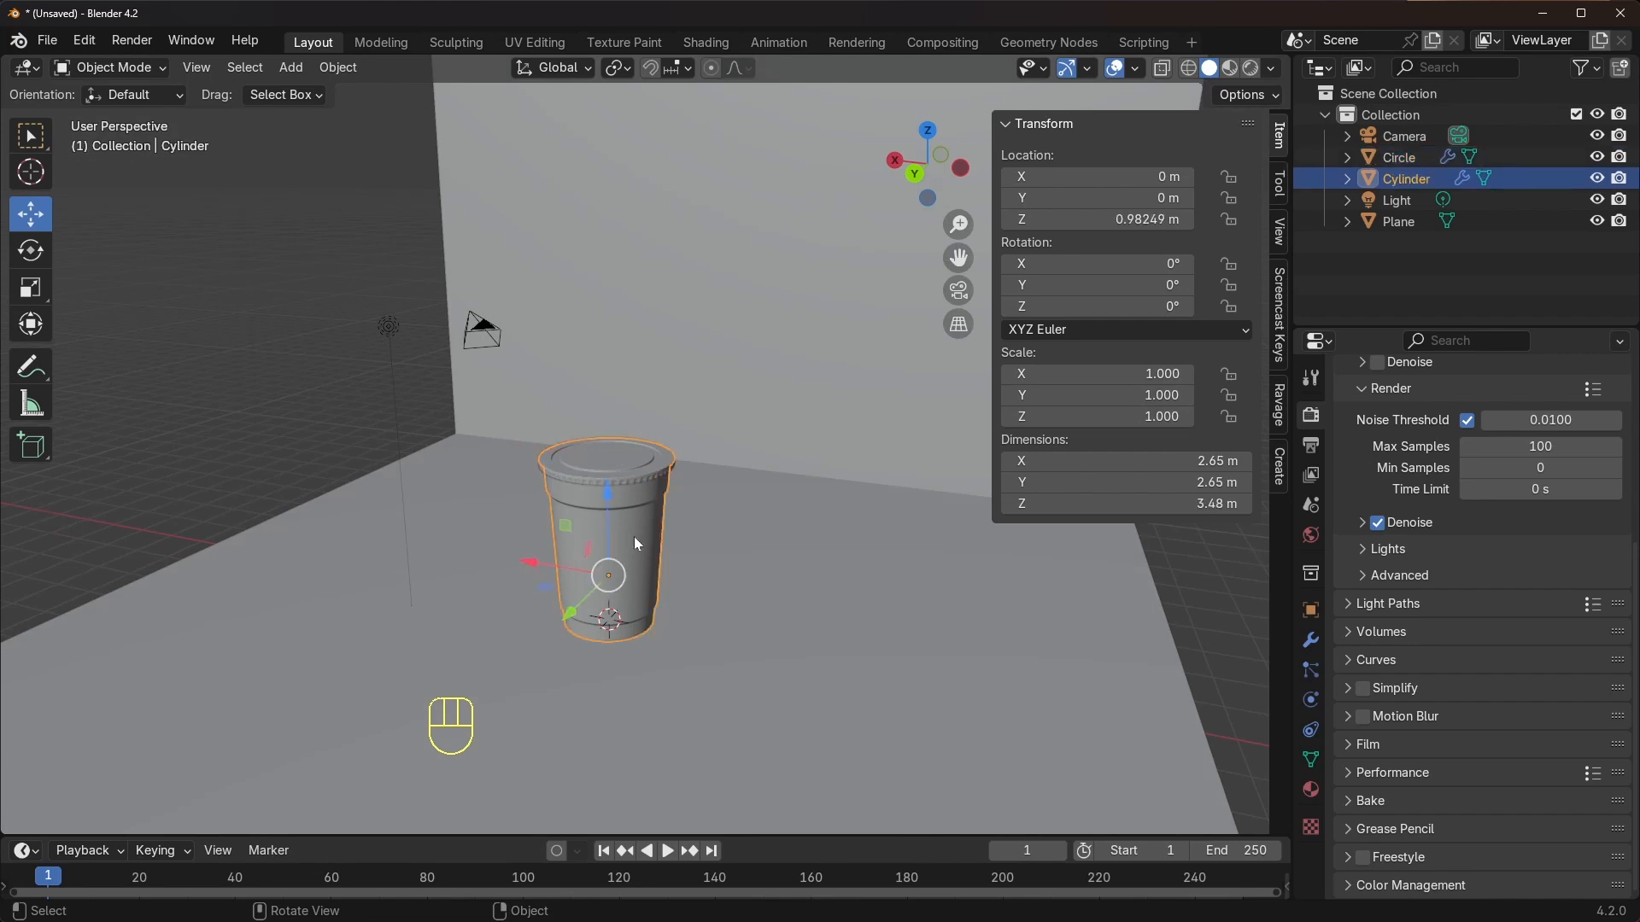
scroll(524, 552, up, 2)
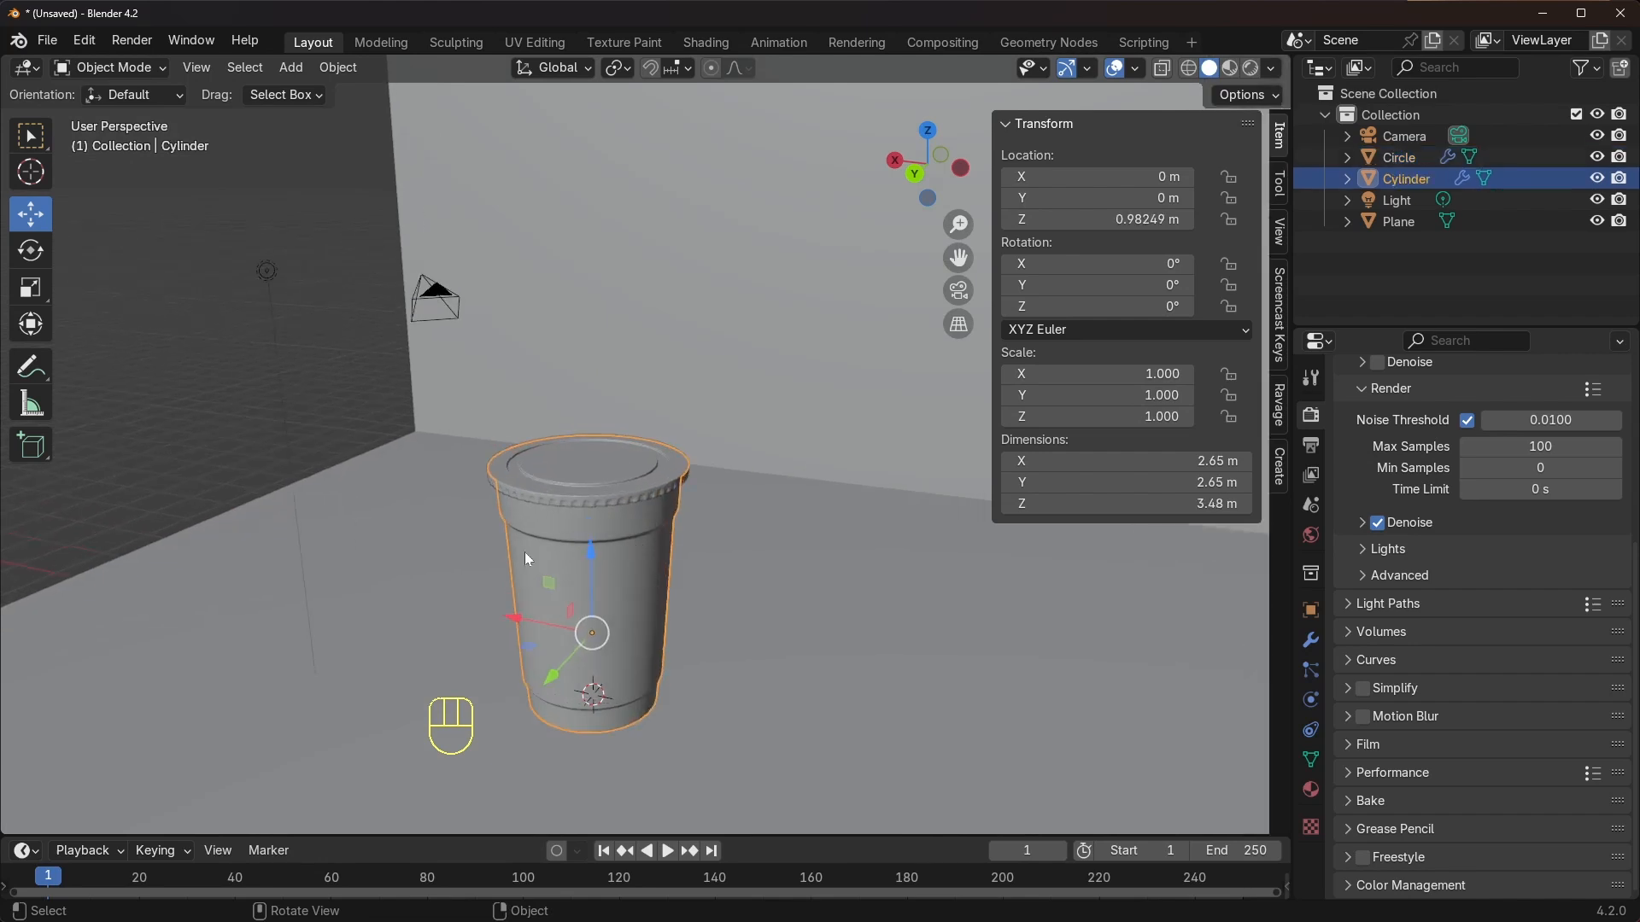
shift+click(622, 485)
key(ctrl+a)
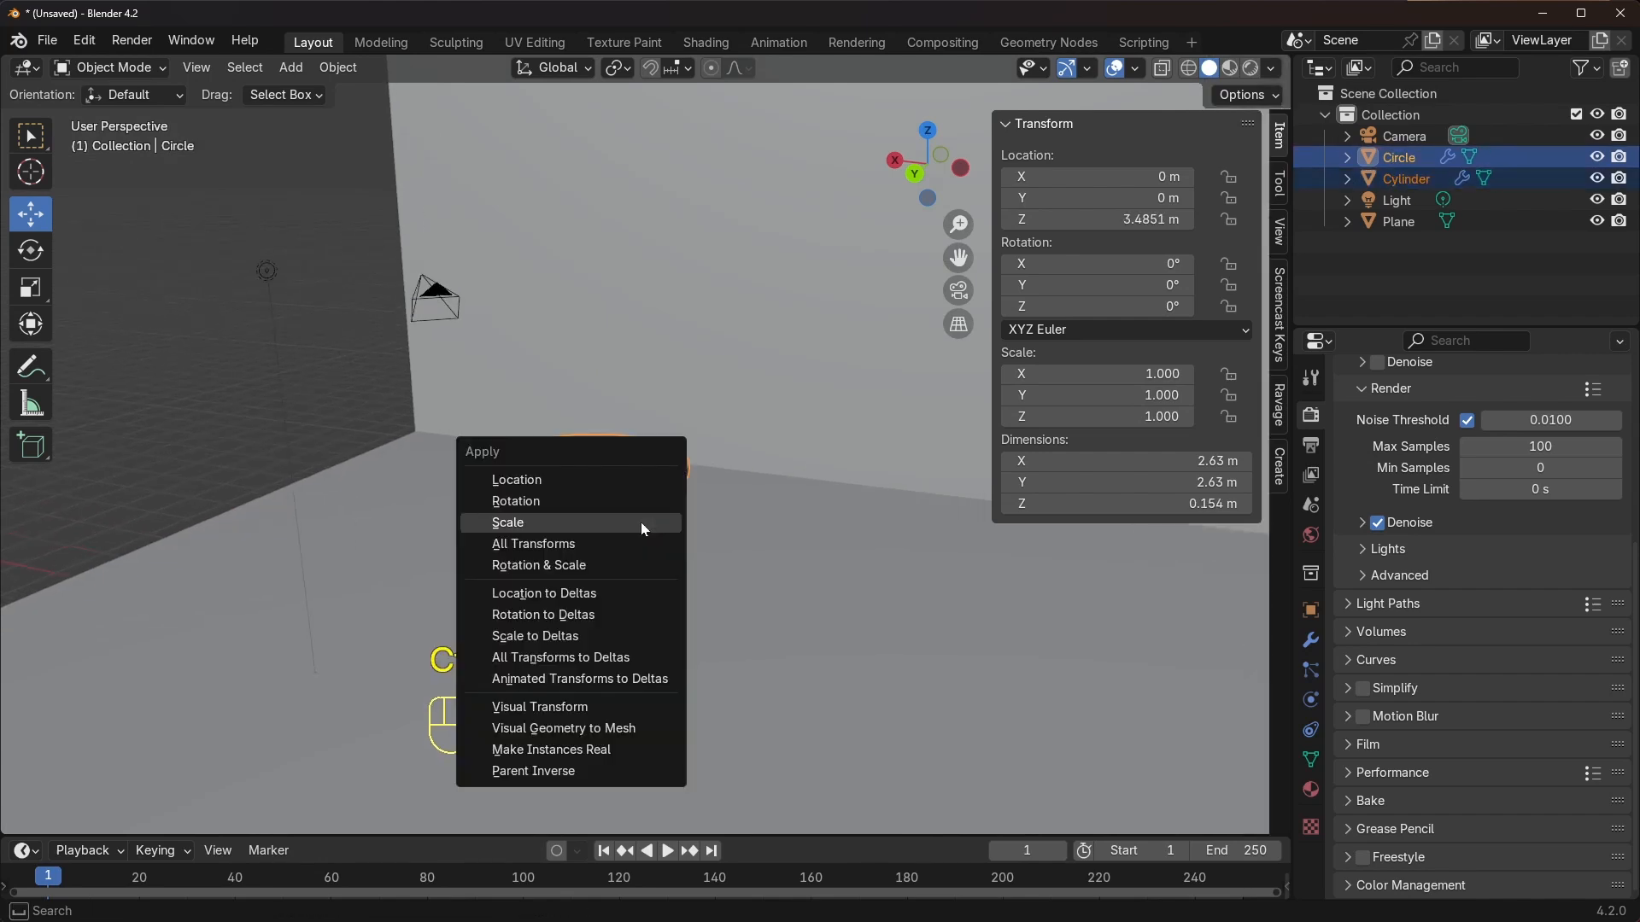
click(519, 522)
click(347, 424)
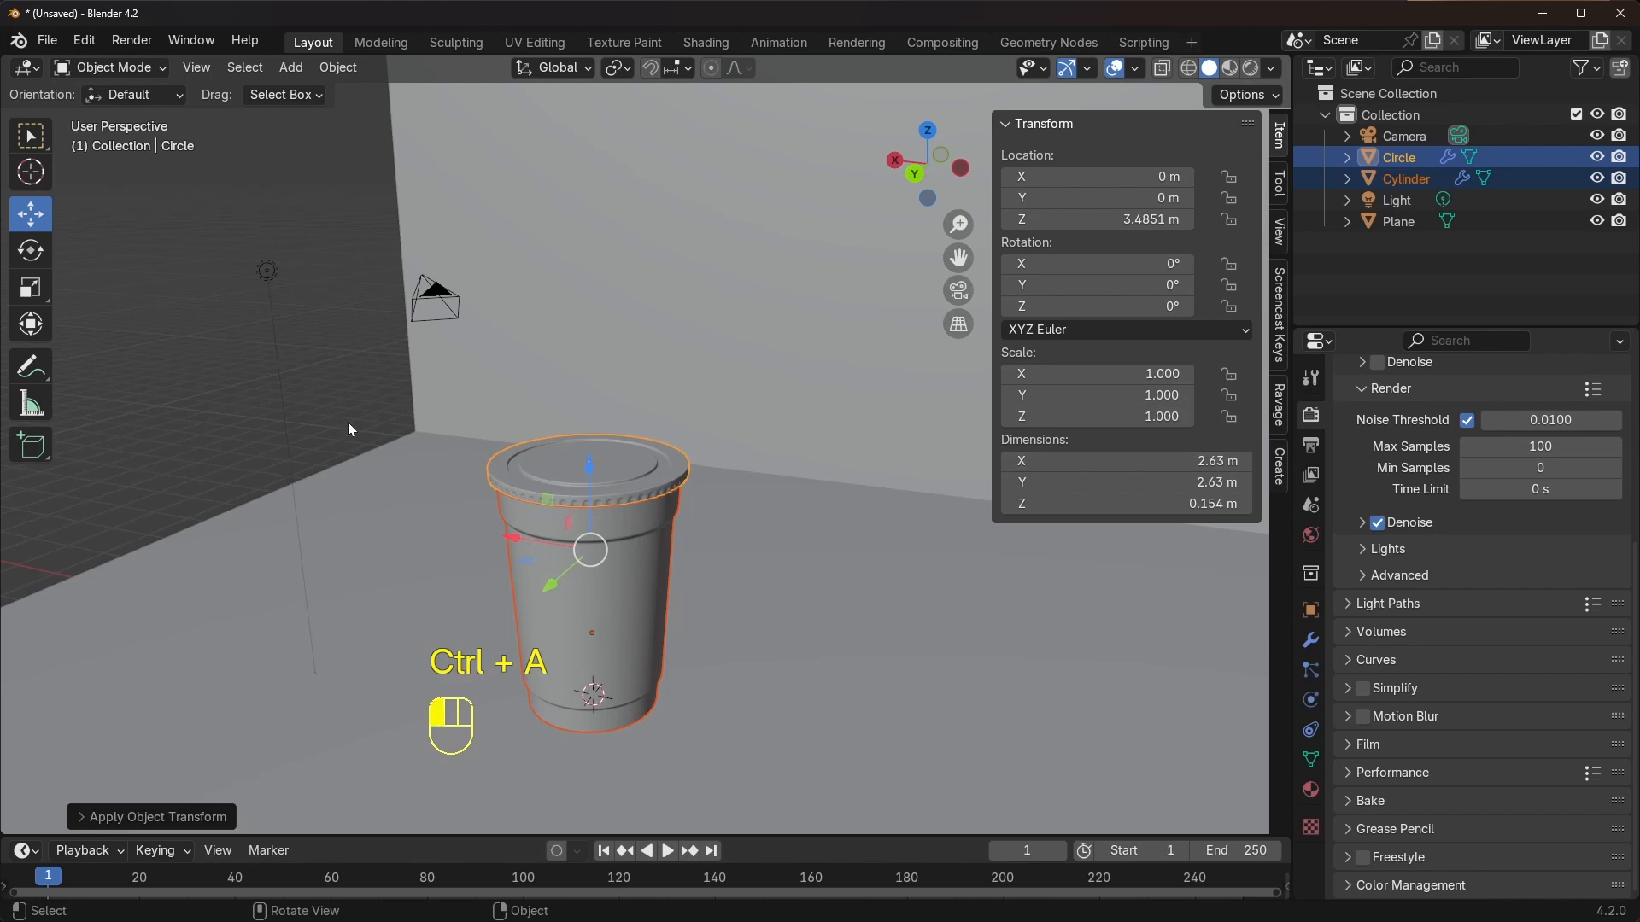
scroll(664, 499, down, 3)
shift+middle_drag(664, 499, 634, 485)
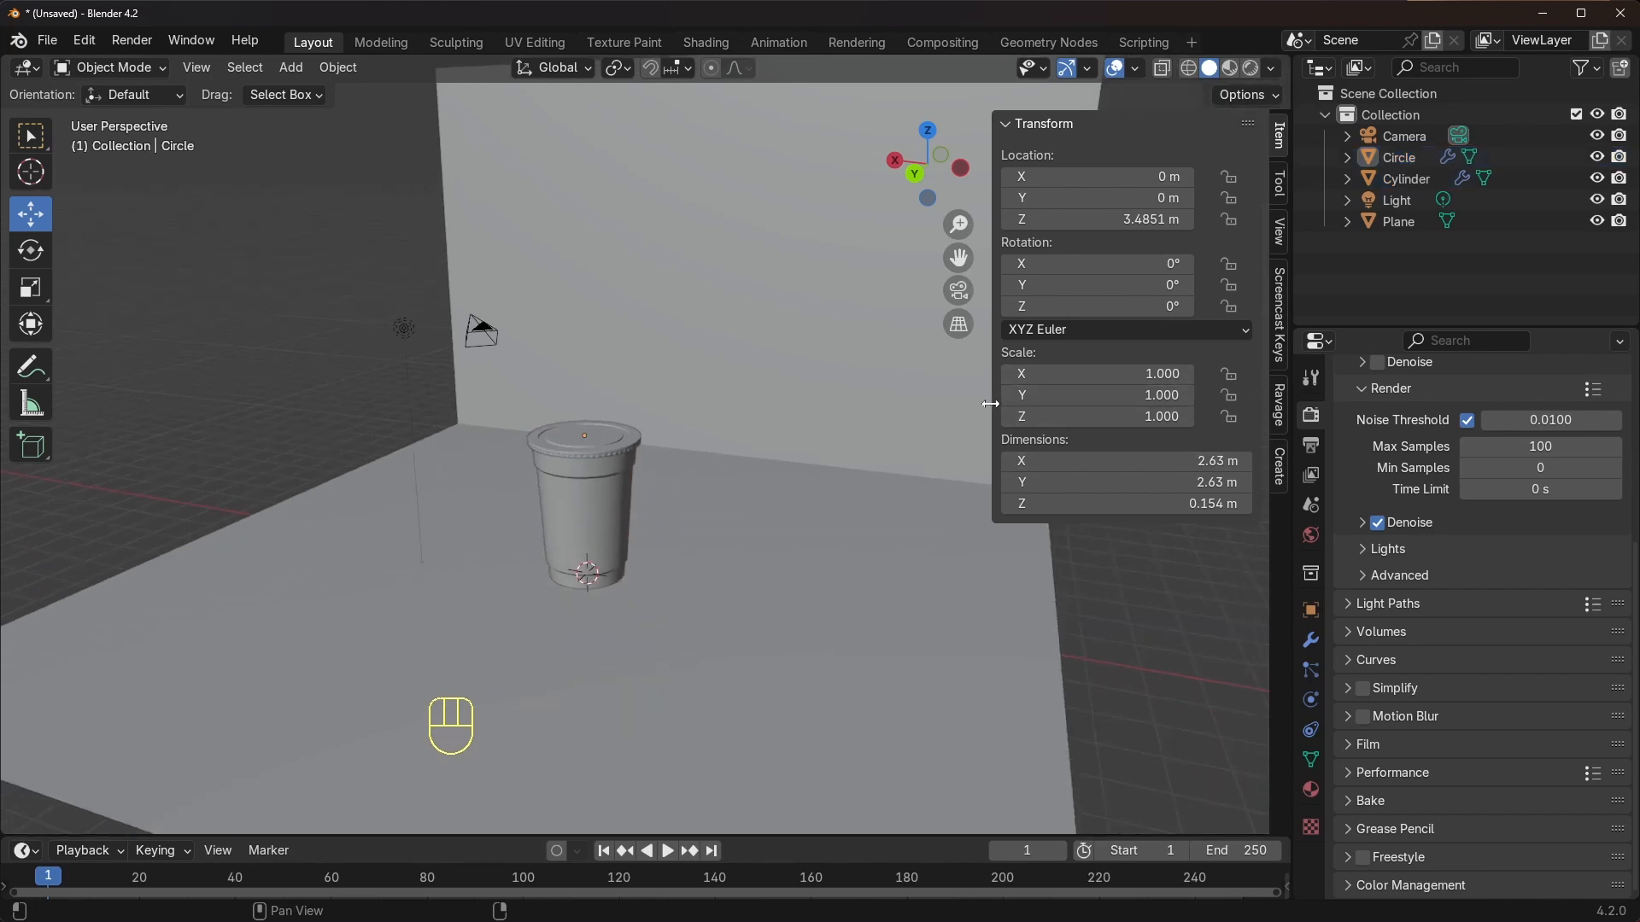
drag(992, 402, 1438, 410)
mouse_move(900, 504)
shift+middle_down()
mouse_move(893, 450)
mouse_move(884, 512)
shift+middle_up()
Add a Bevel modifier to the backdrop plane and set its amount to about 3.41 m
click(895, 478)
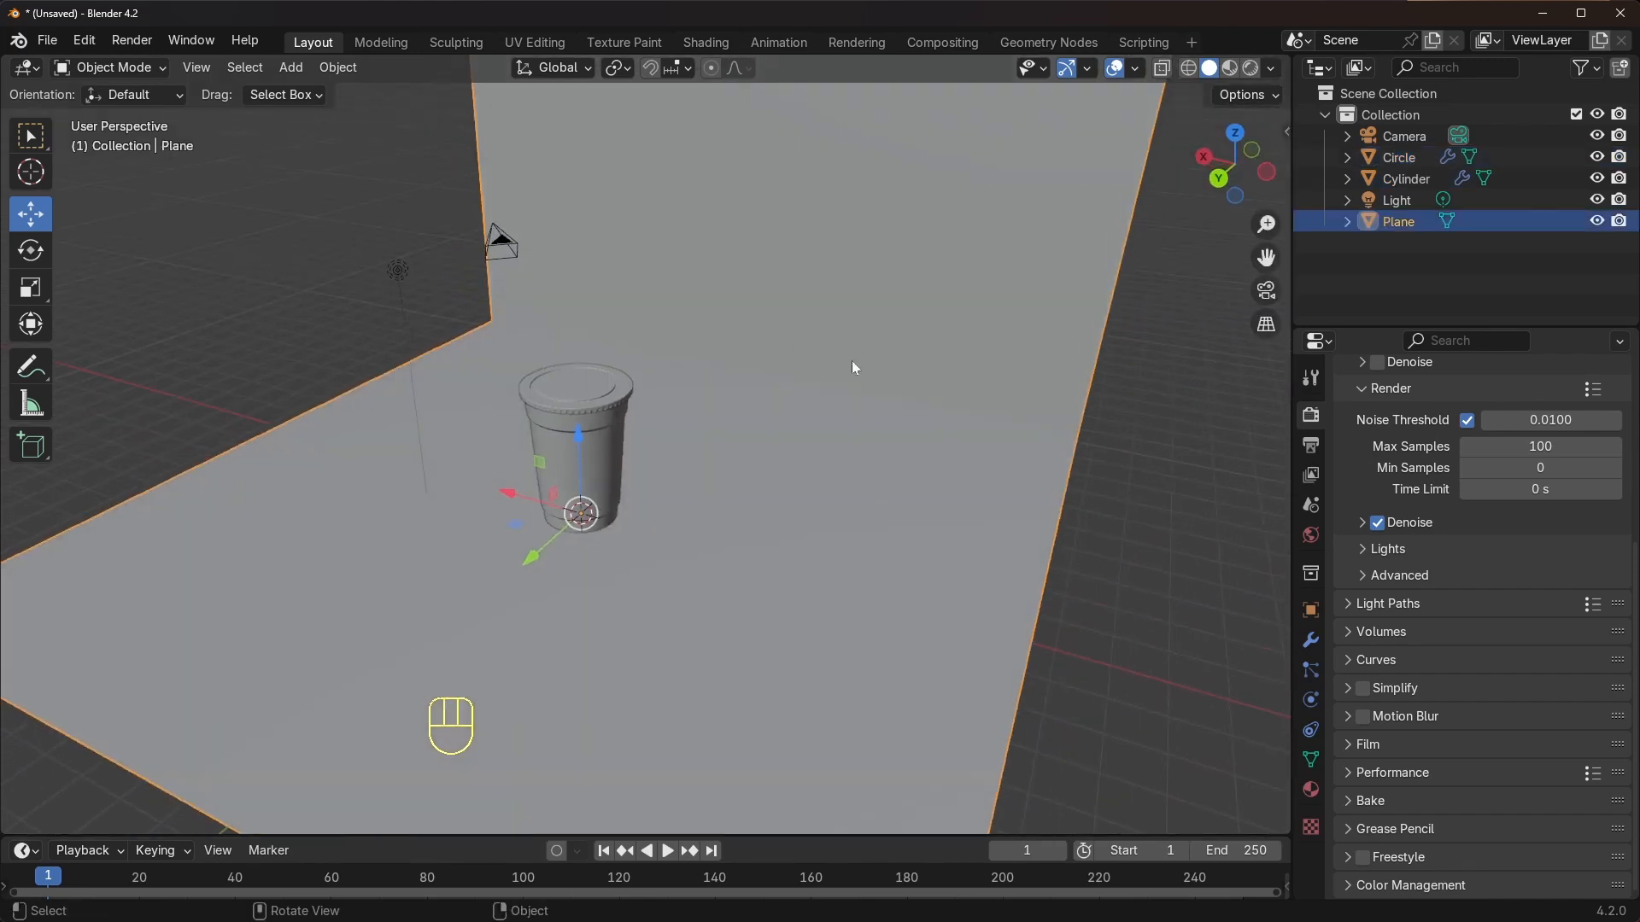
scroll(845, 371, down, 3)
middle_drag(827, 427, 820, 419)
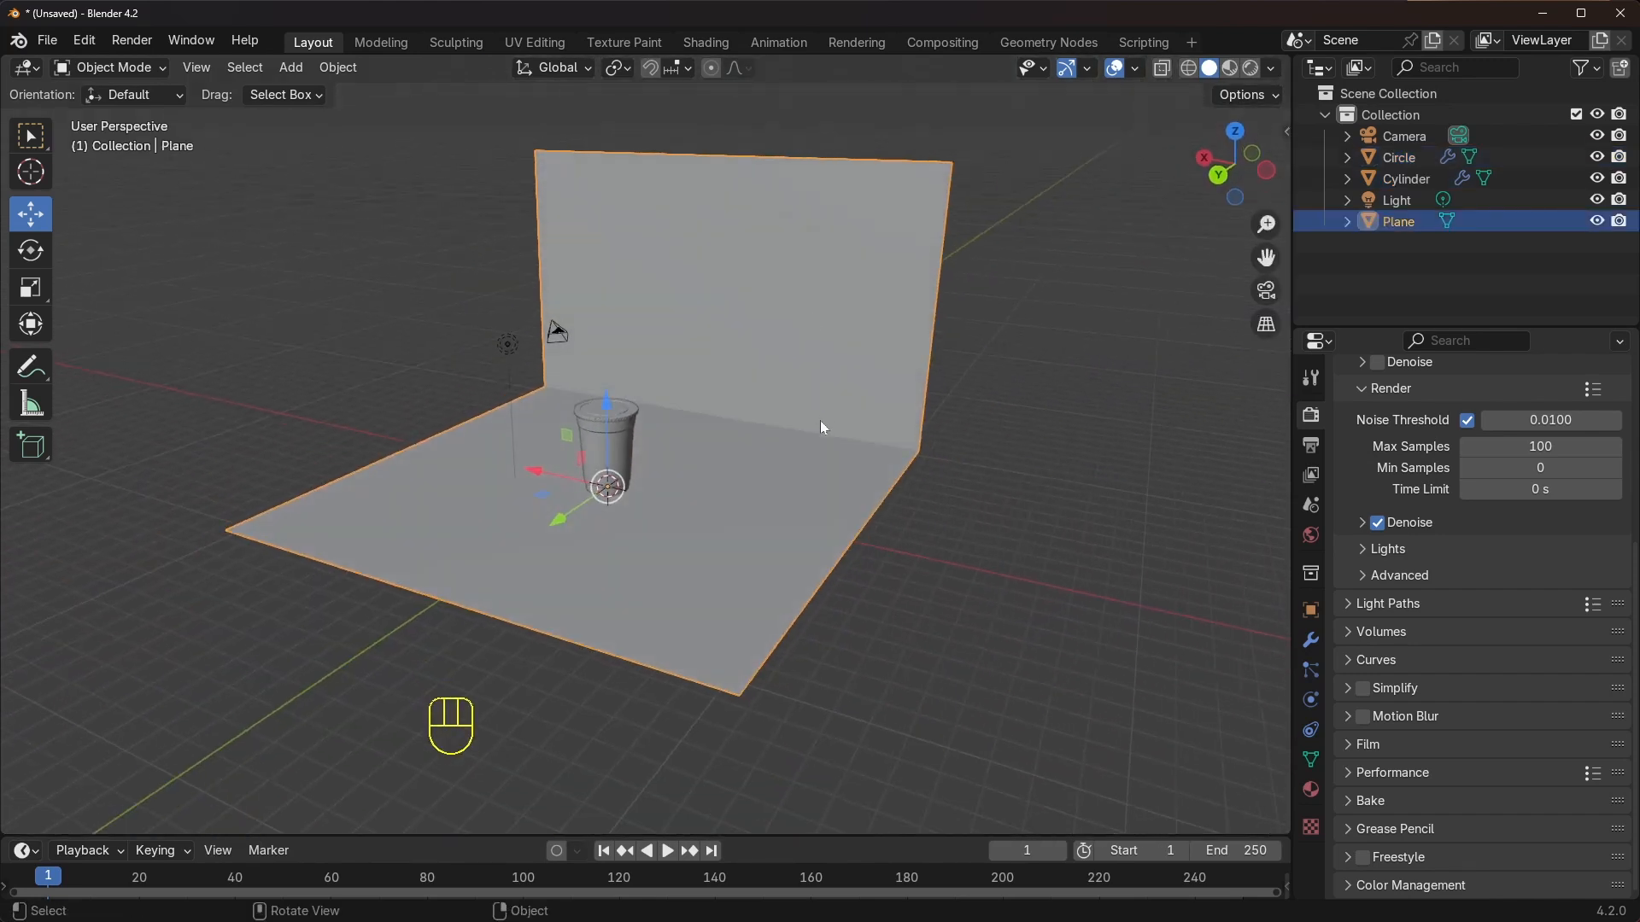
click(1311, 640)
click(1417, 422)
click(1386, 421)
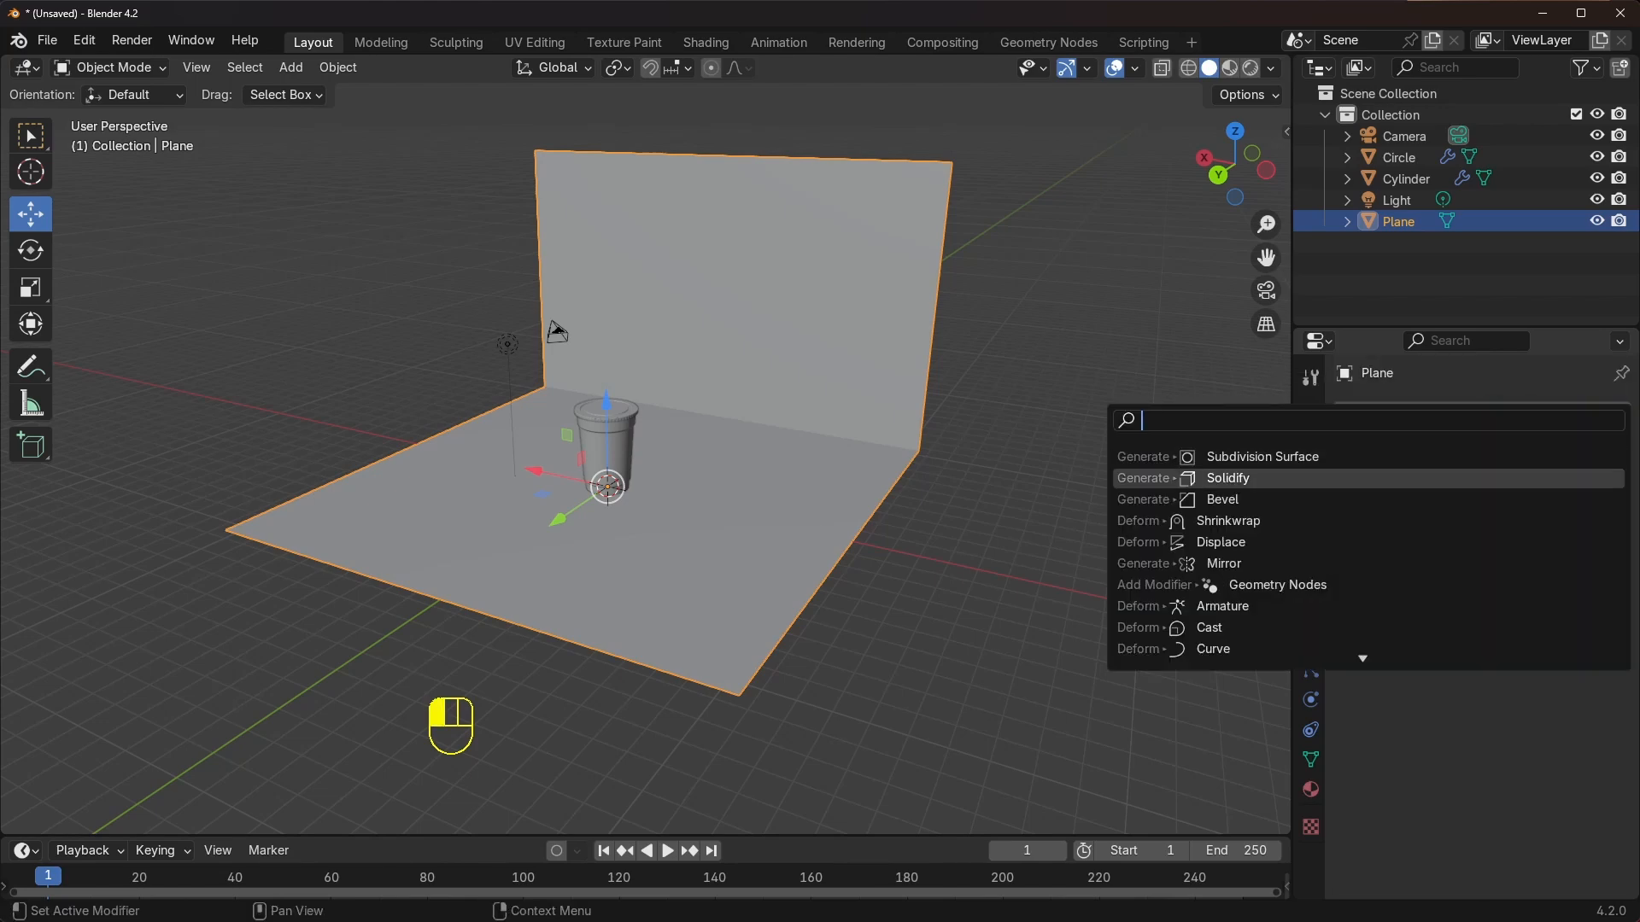
click(1349, 499)
scroll(1027, 526, up, 2)
drag(1537, 527, 1535, 528)
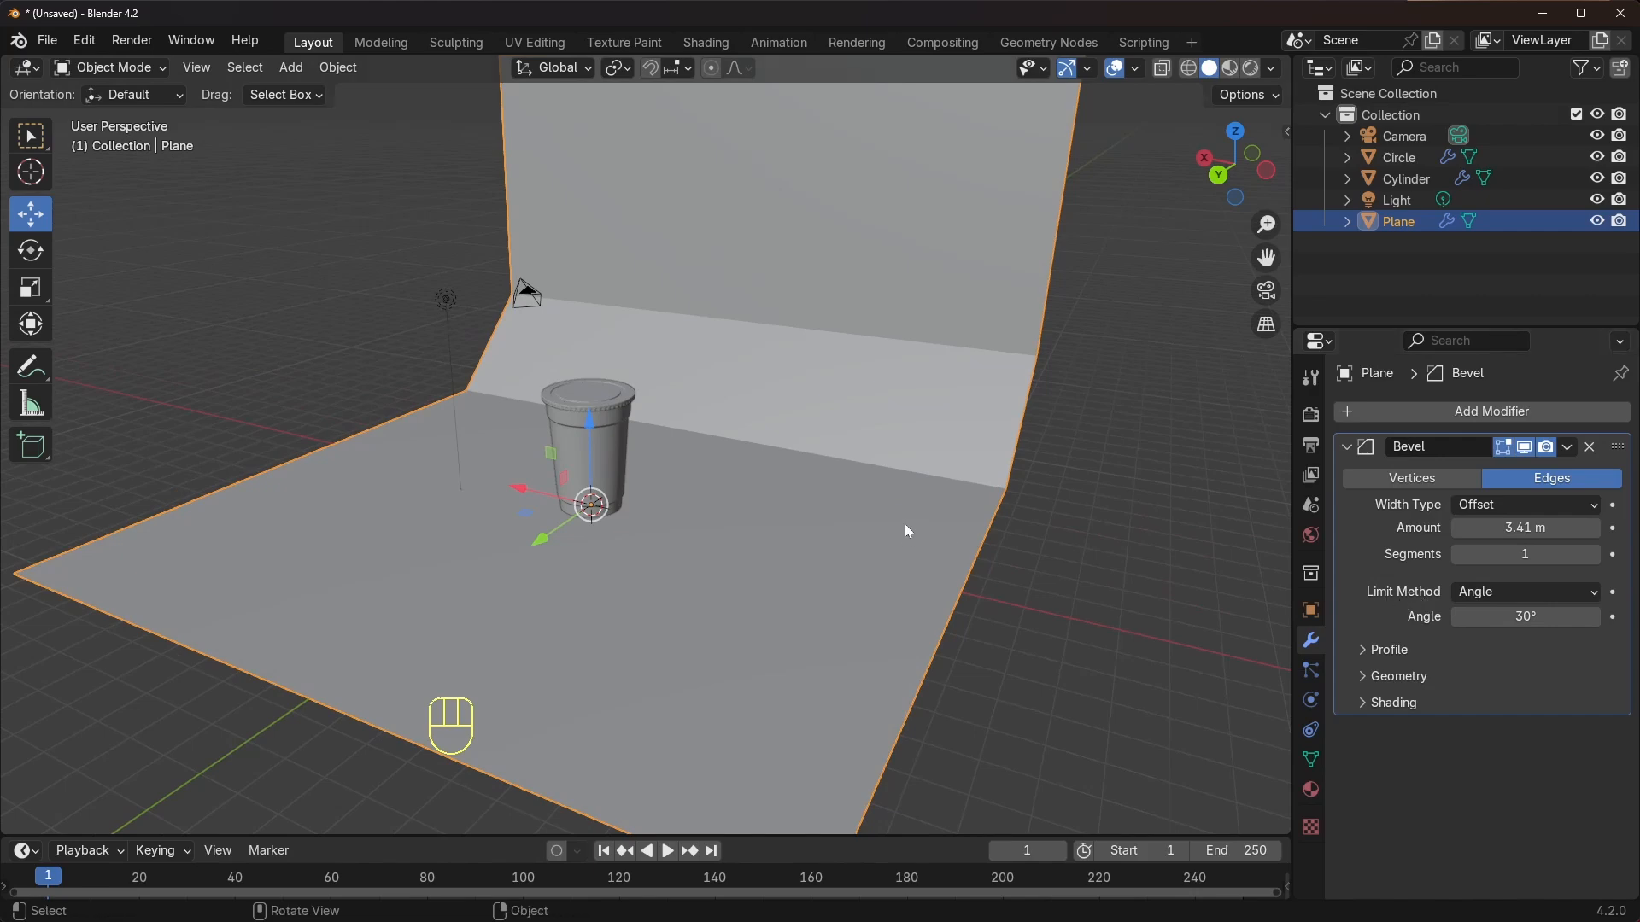
Set the backdrop plane's Bevel modifier to an amount of 3.37 m with 10 segments
middle_drag(903, 534, 991, 538)
middle_drag(1001, 475, 990, 477)
drag(1526, 528, 1522, 528)
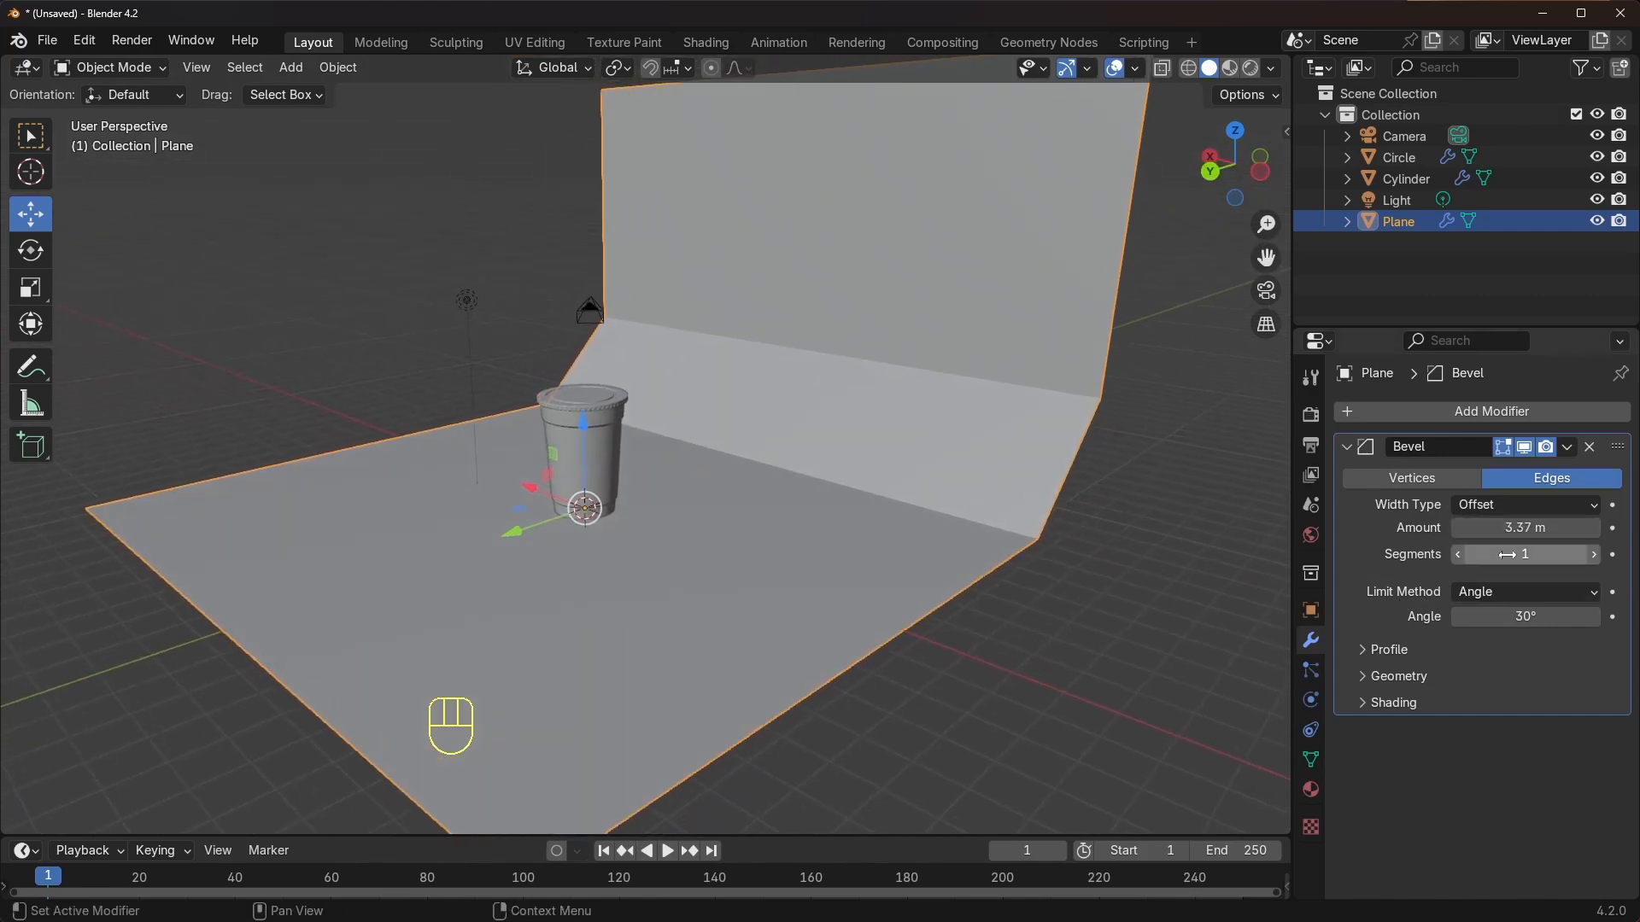
click(1454, 555)
text(10)
key(Return)
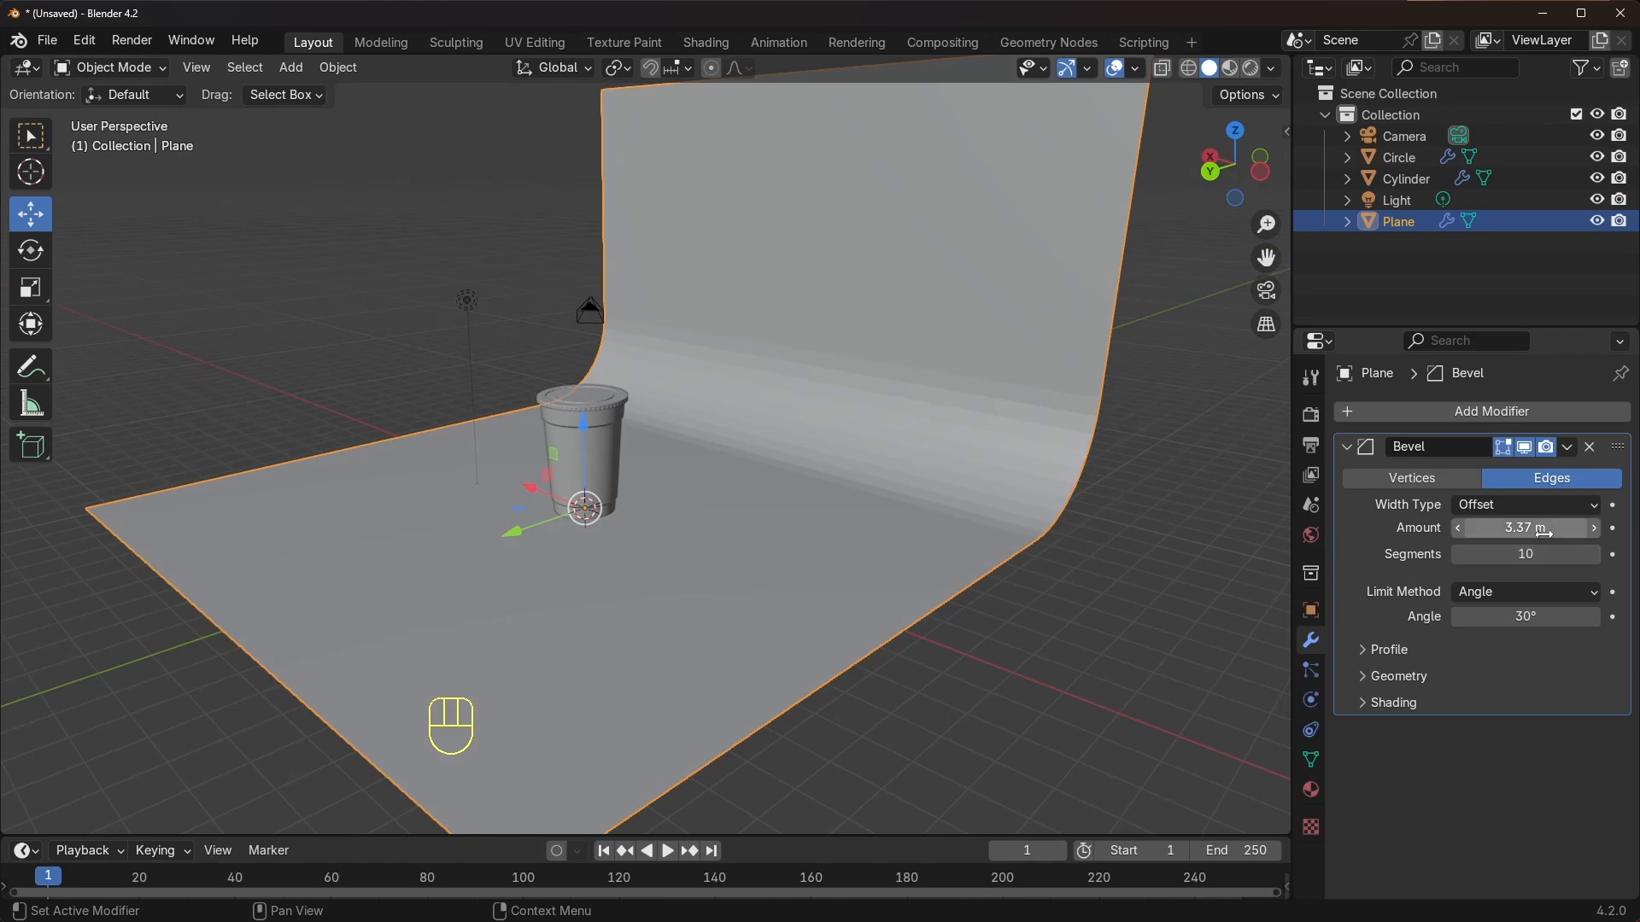
Apply smooth shading to the curved backdrop plane and deselect it
right_click(789, 494)
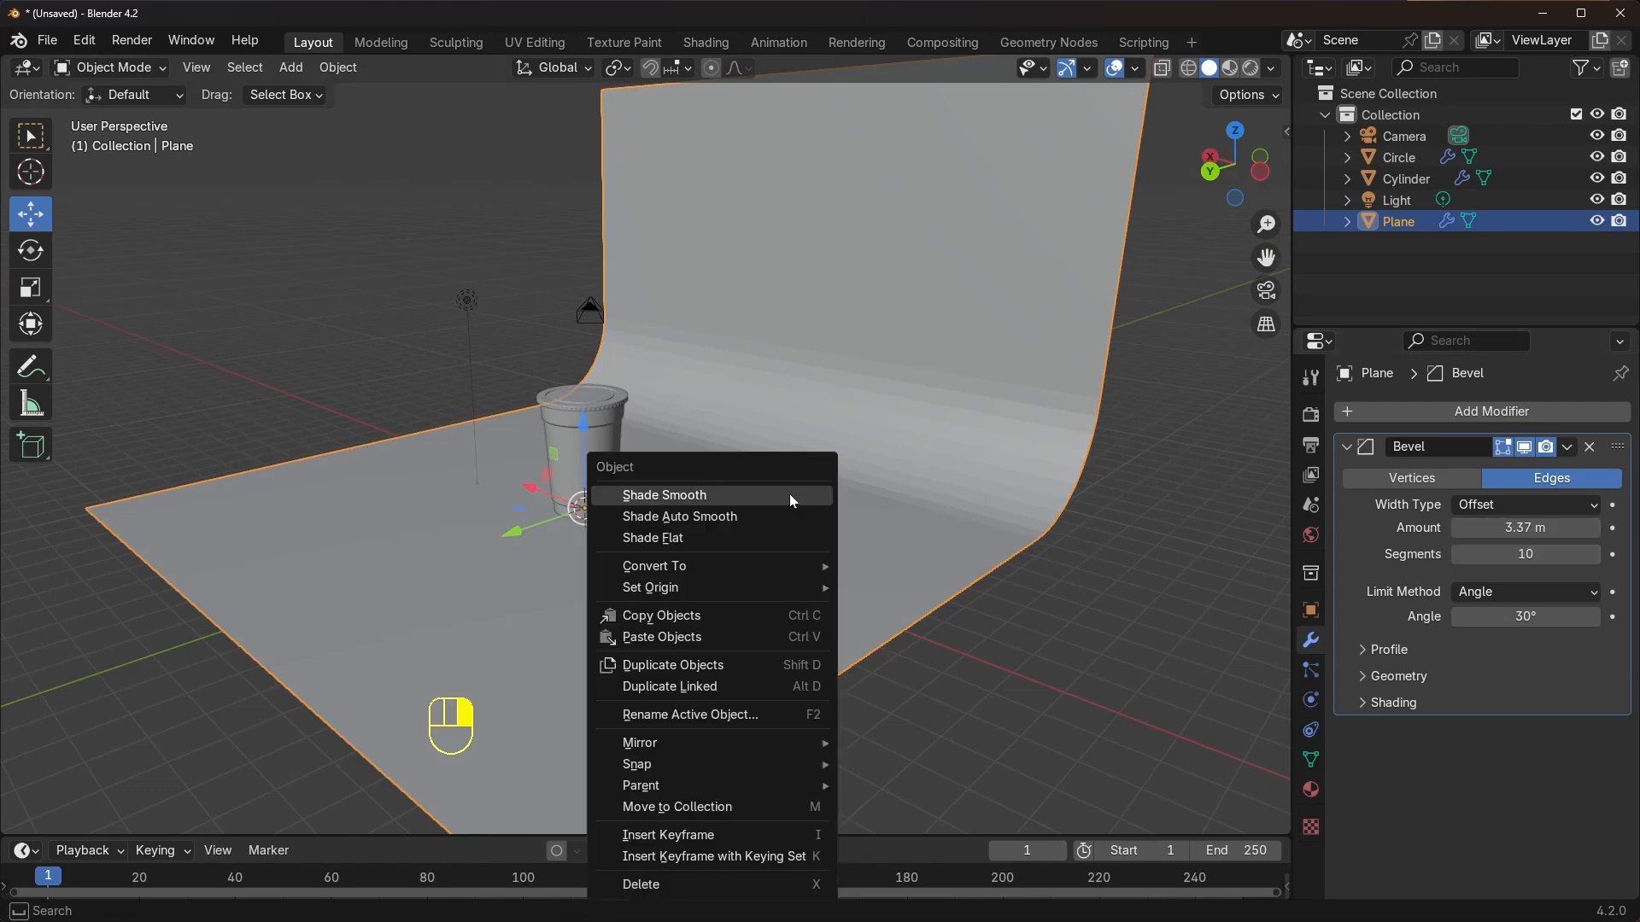
click(673, 494)
click(972, 571)
middle_drag(972, 571, 751, 332)
middle_drag(806, 465, 794, 395)
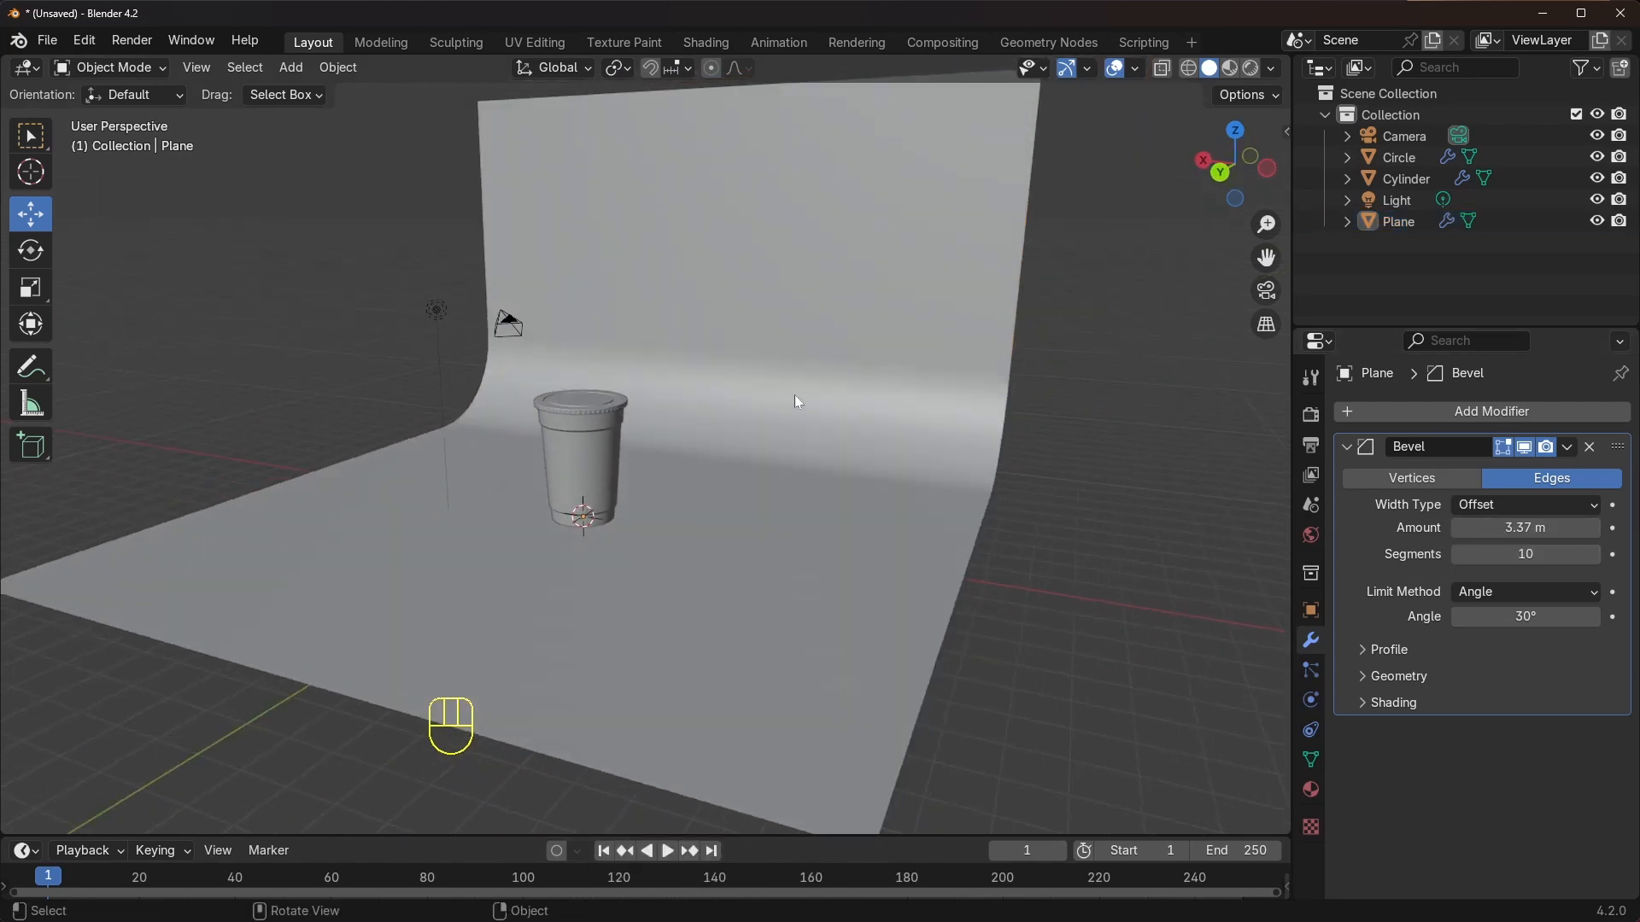
Widen the backdrop plane's bevel by setting its amount to 7 m
click(909, 504)
drag(1529, 534, 1585, 534)
click(1529, 528)
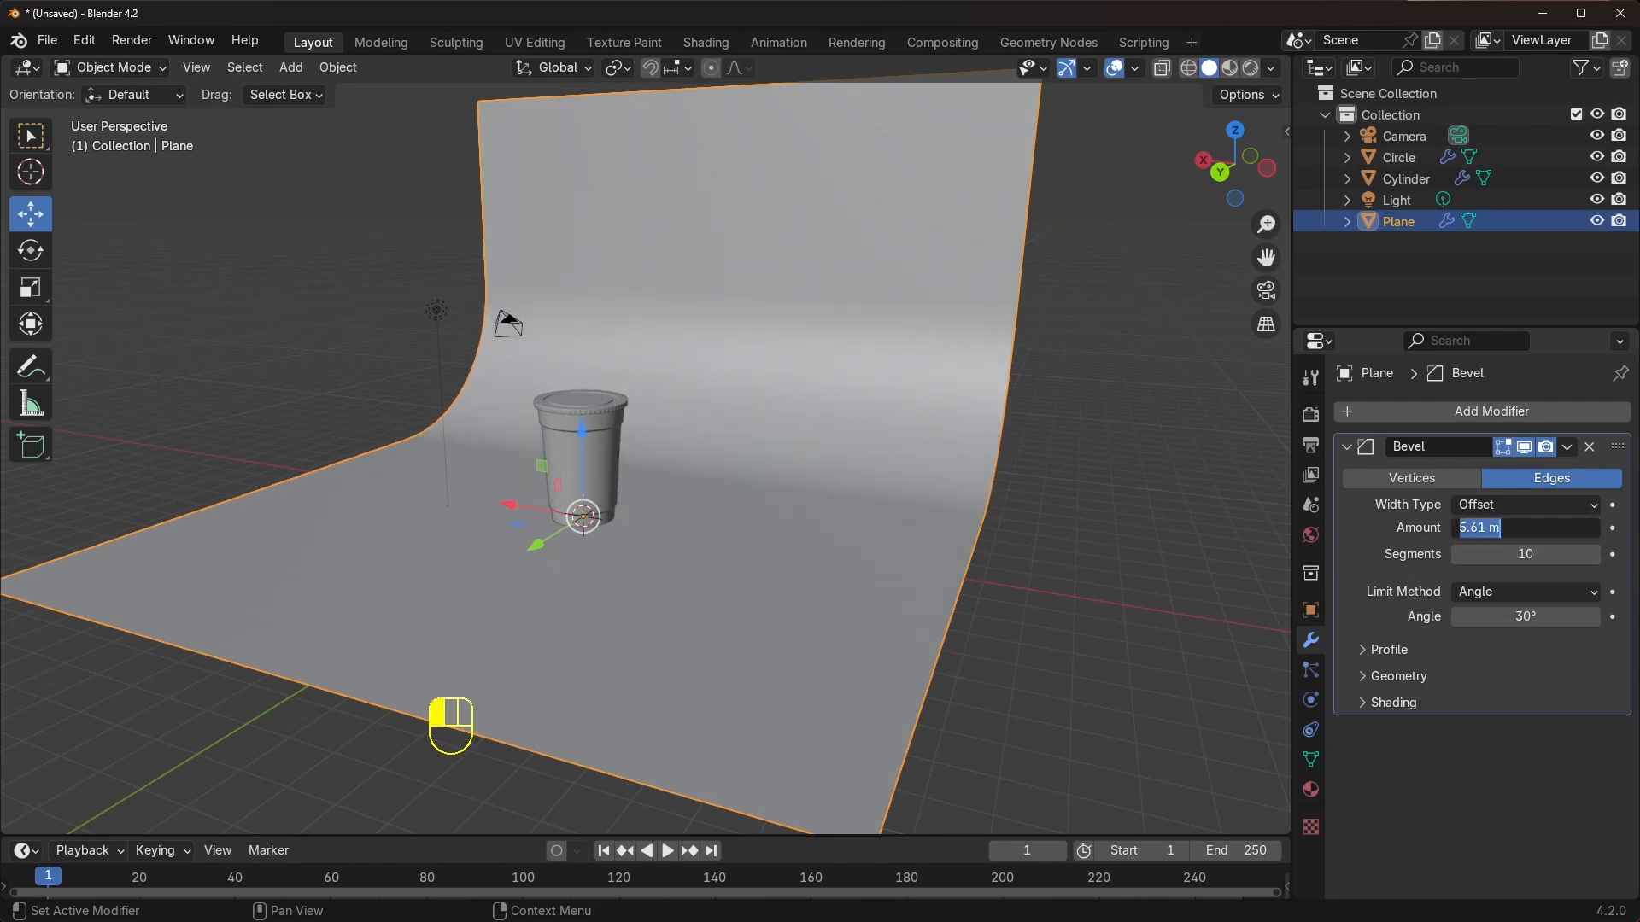
text(7)
key(Return)
middle_drag(827, 516, 948, 534)
click(1176, 600)
middle_drag(961, 427, 829, 423)
scroll(625, 467, up, 6)
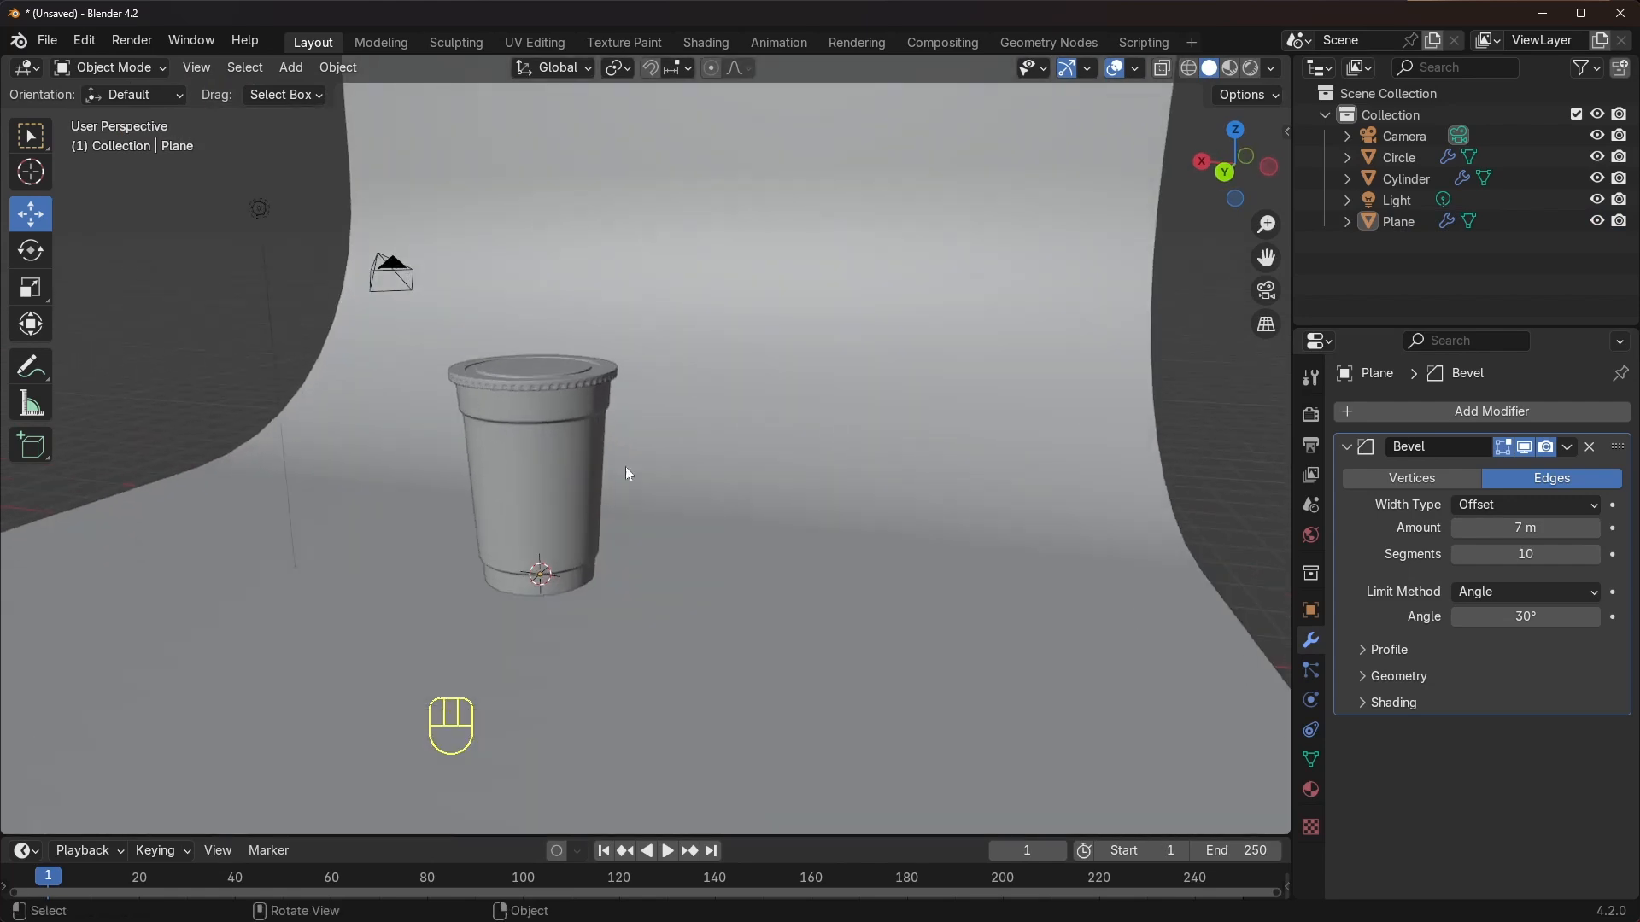
scroll(635, 514, down, 3)
middle_drag(634, 514, 572, 556)
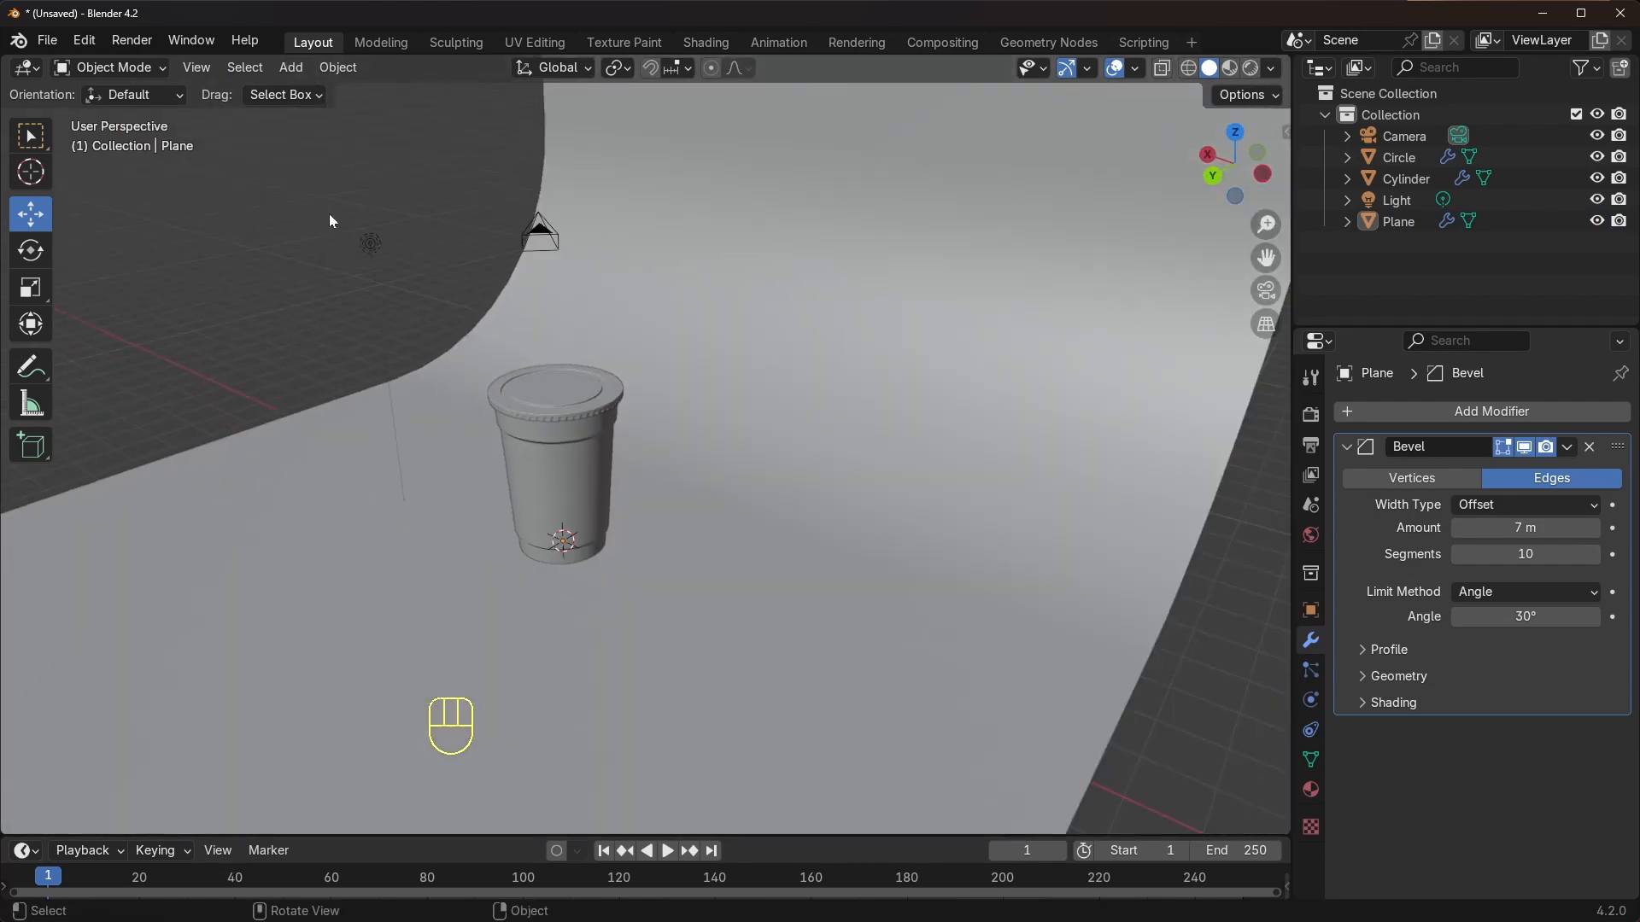
Move the light in front of the cup to about X -0.83 m and Y 6.34 m, keeping its height
click(367, 241)
mouse_move(465, 257)
middle_down()
mouse_move(418, 290)
mouse_move(455, 254)
middle_up()
drag(454, 255, 390, 288)
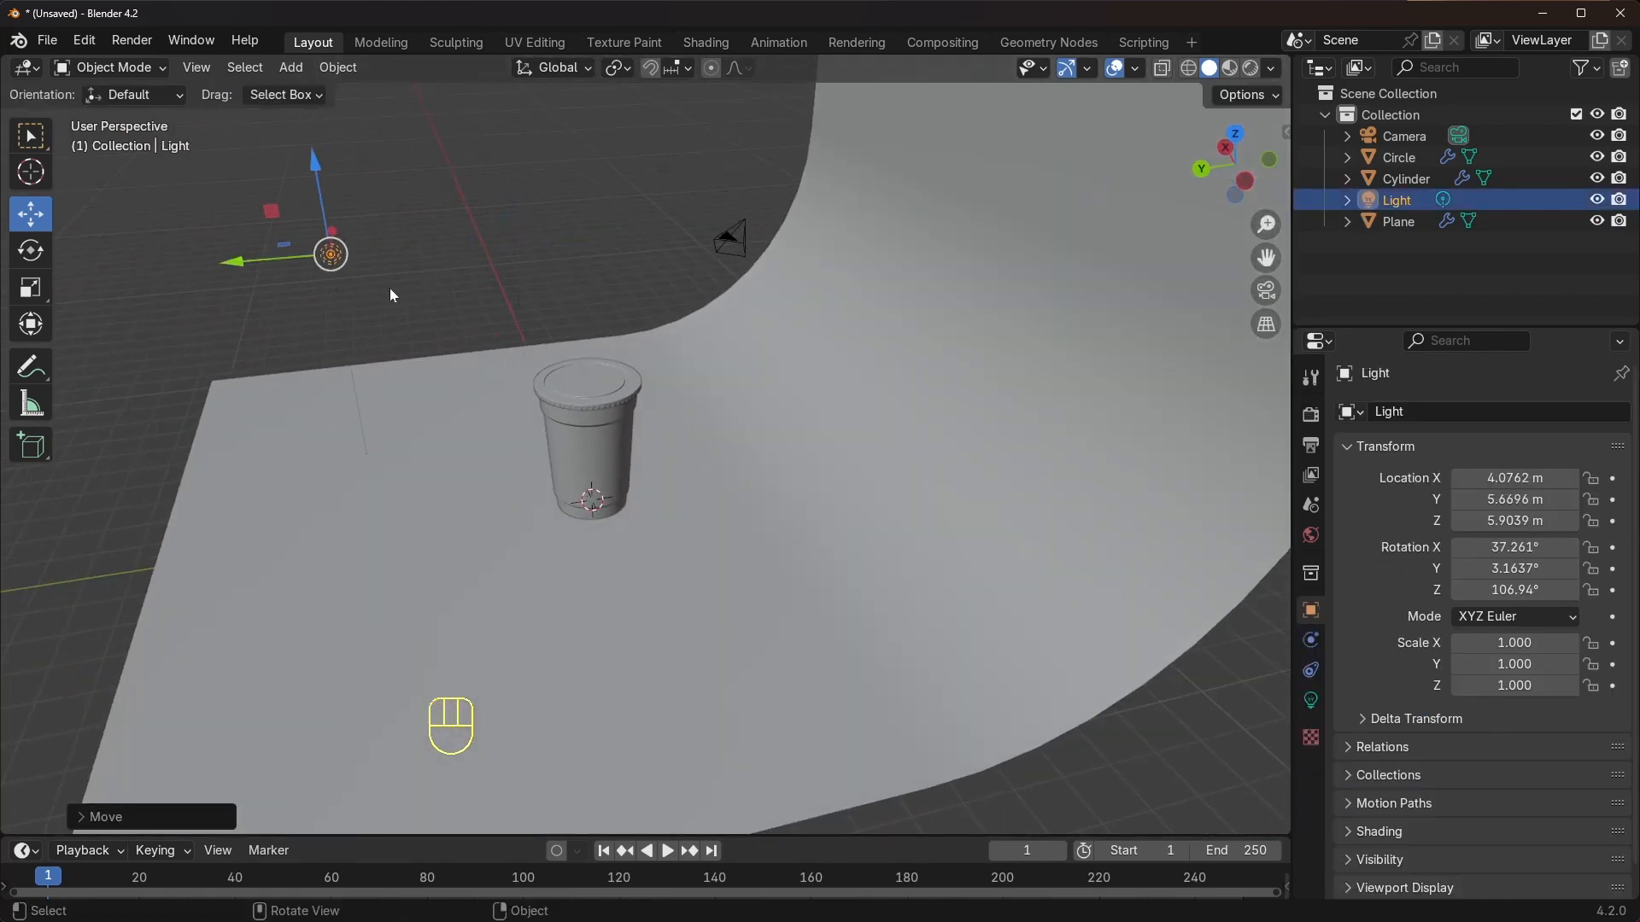
middle_drag(389, 289, 566, 302)
scroll(566, 302, down, 2)
drag(336, 424, 508, 439)
middle_drag(570, 441, 479, 440)
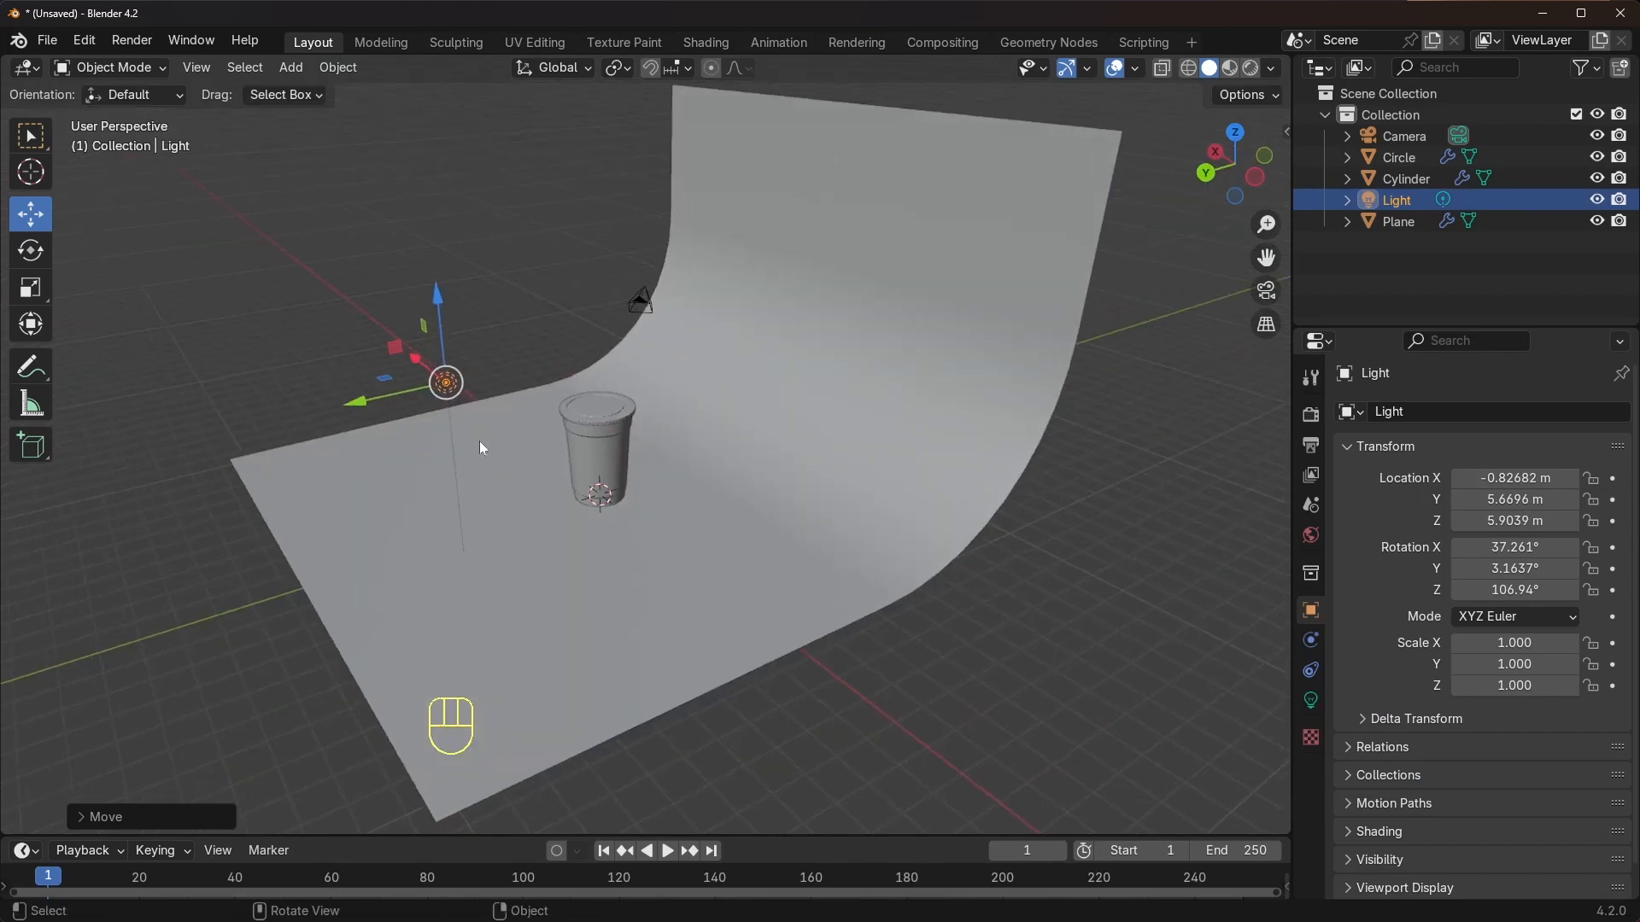
drag(399, 396, 376, 403)
click(381, 405)
scroll(627, 451, up, 2)
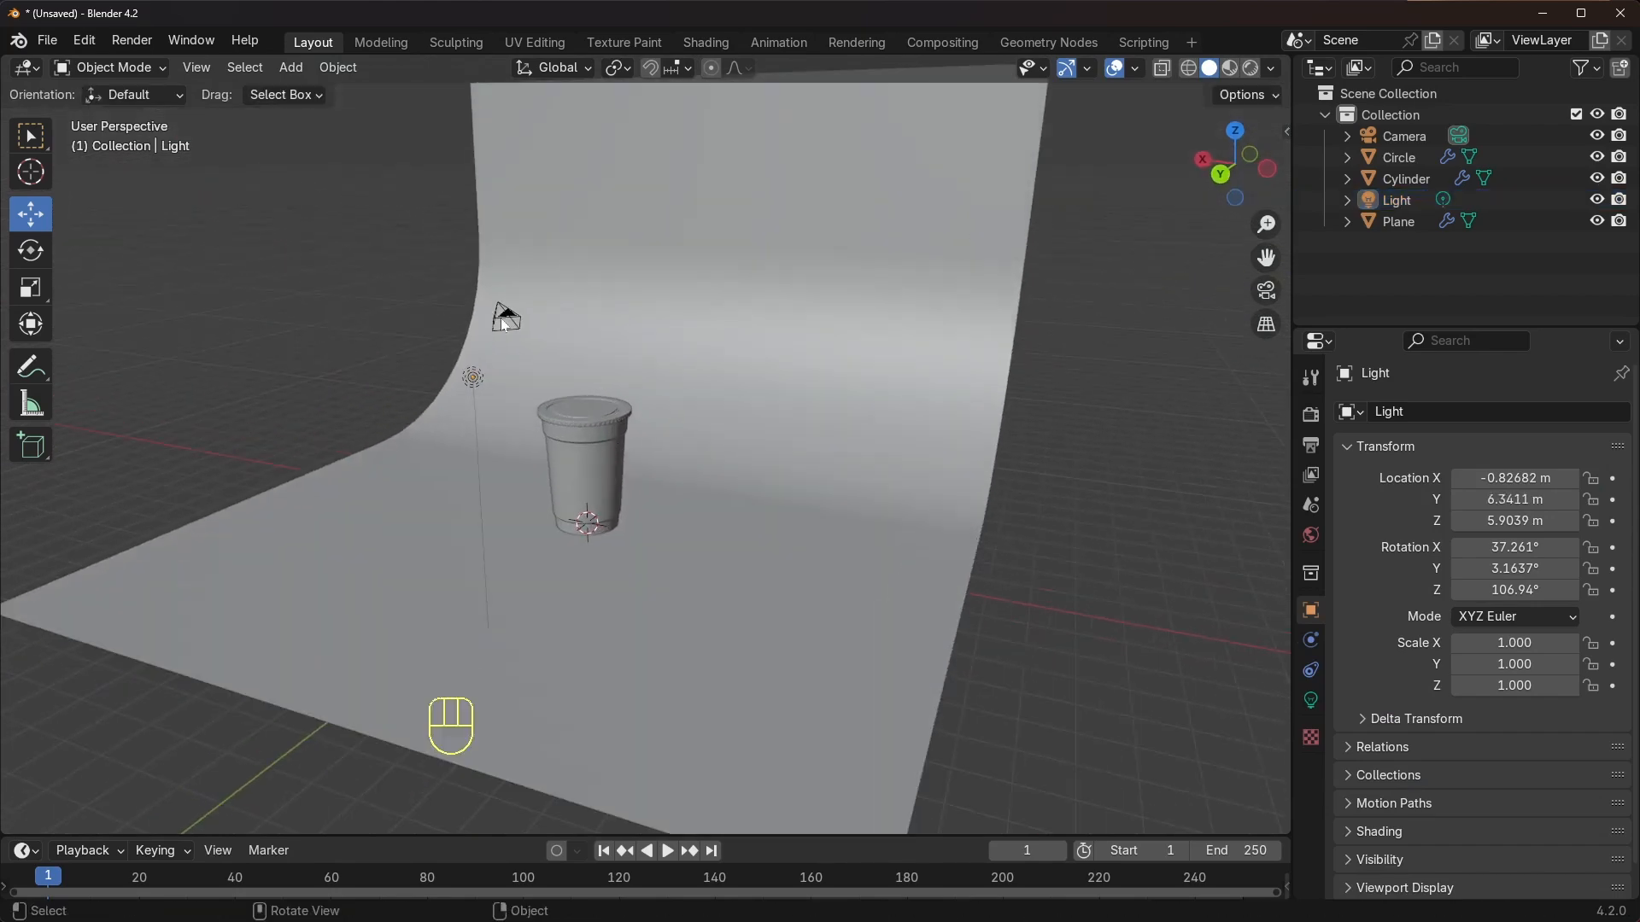
middle_drag(506, 318, 638, 437)
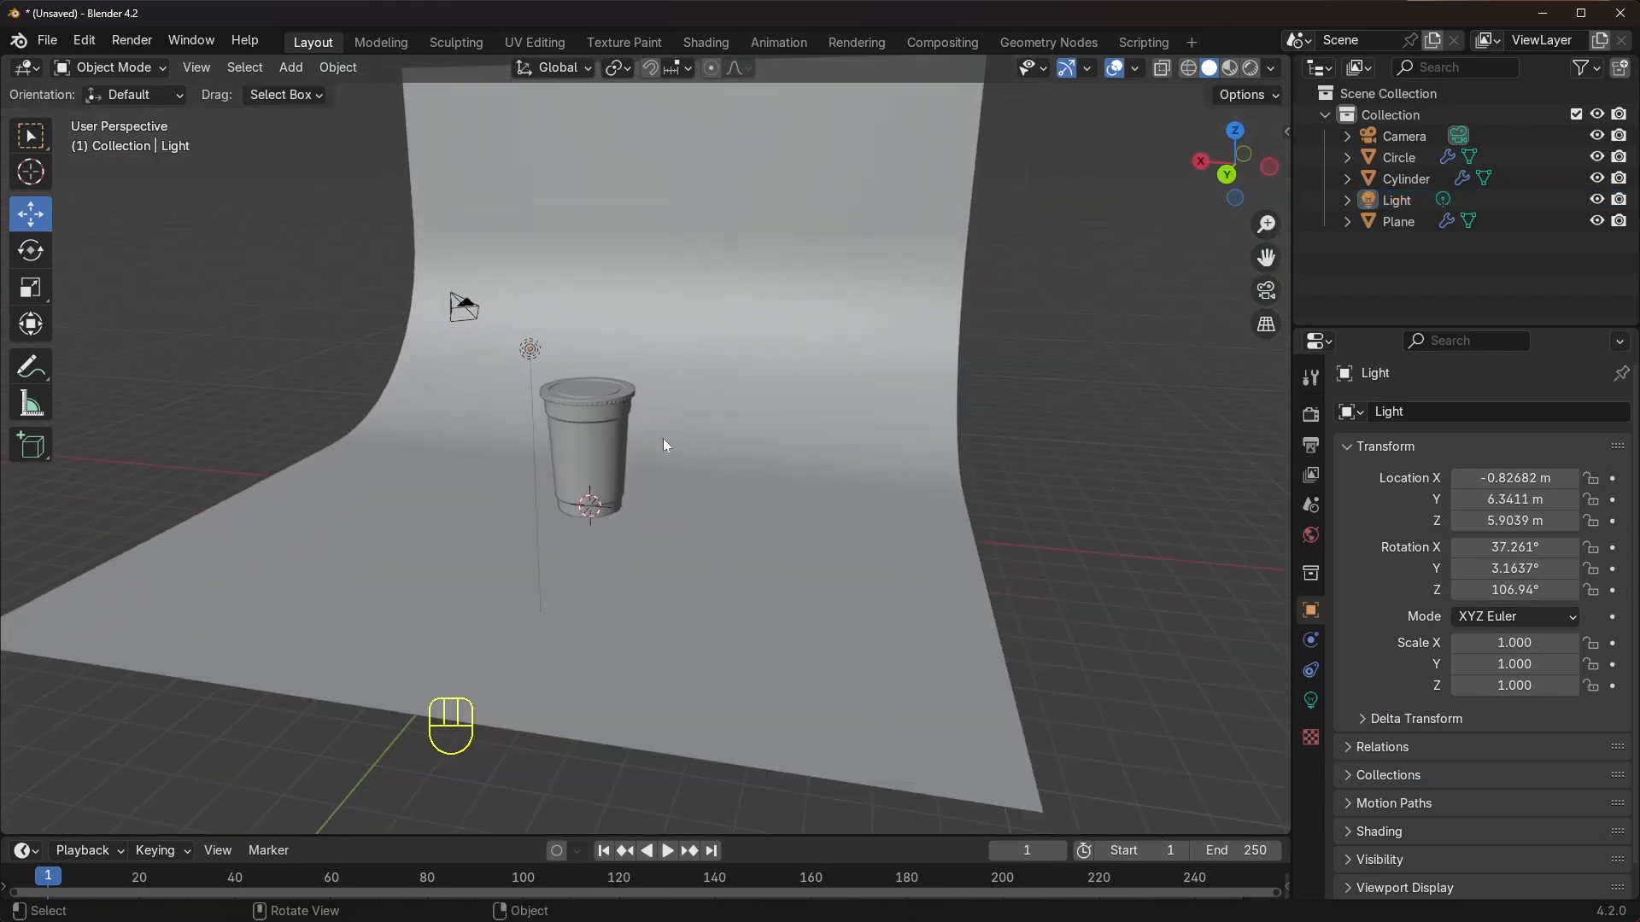
Look through the camera, lock it to the view, and frame the whole cup head-on against the backdrop
click(1267, 293)
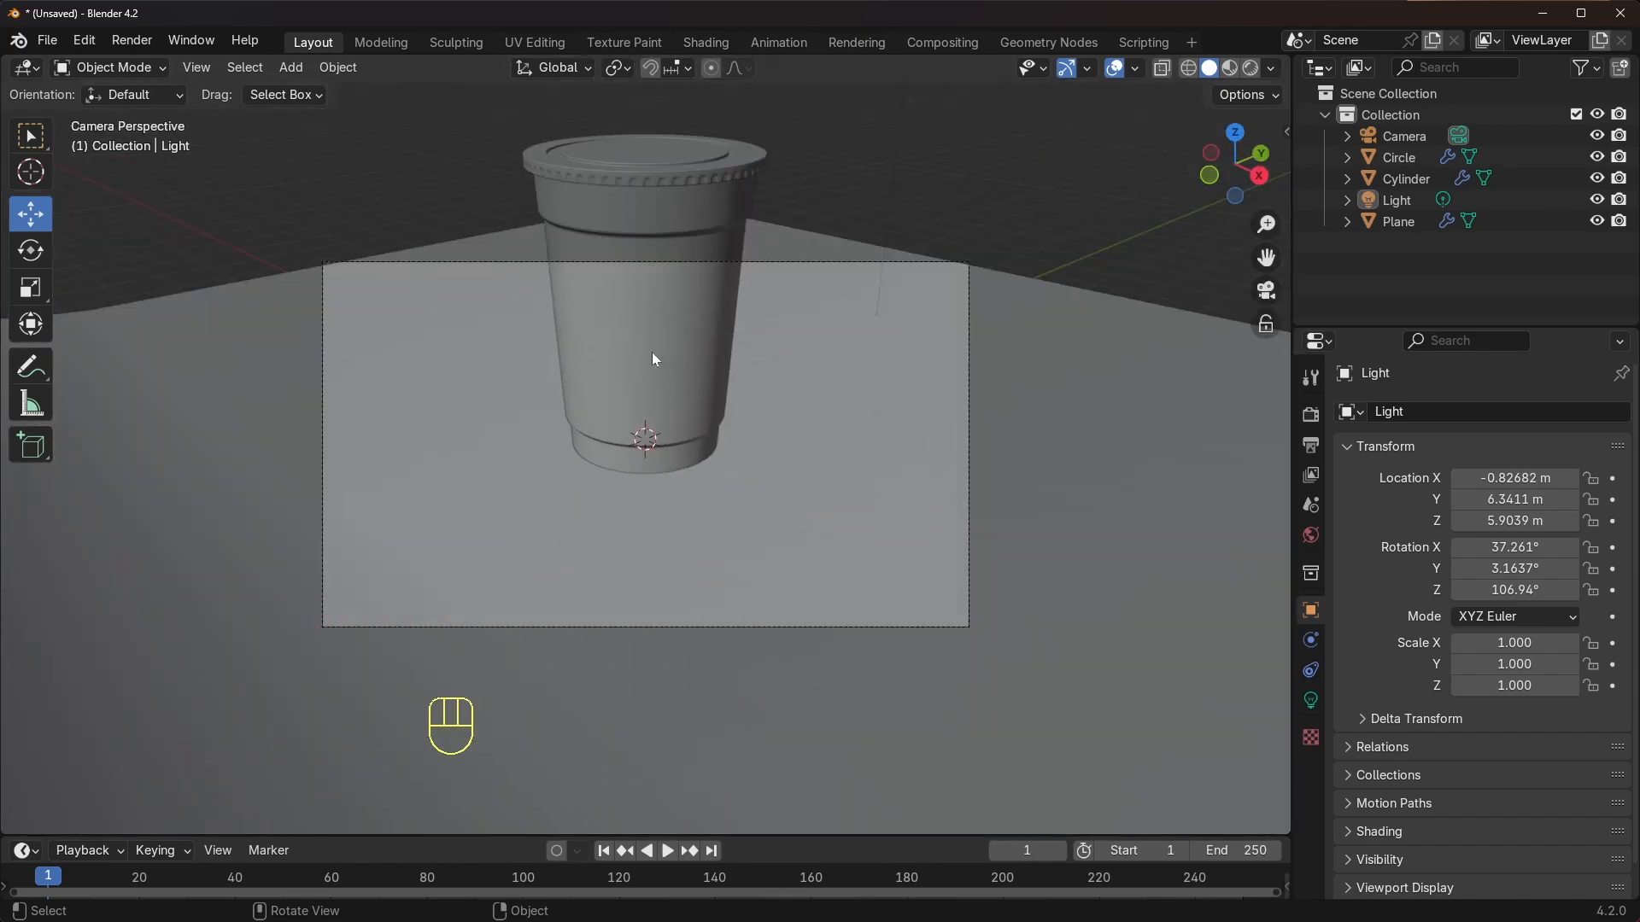
click(1267, 326)
key(n)
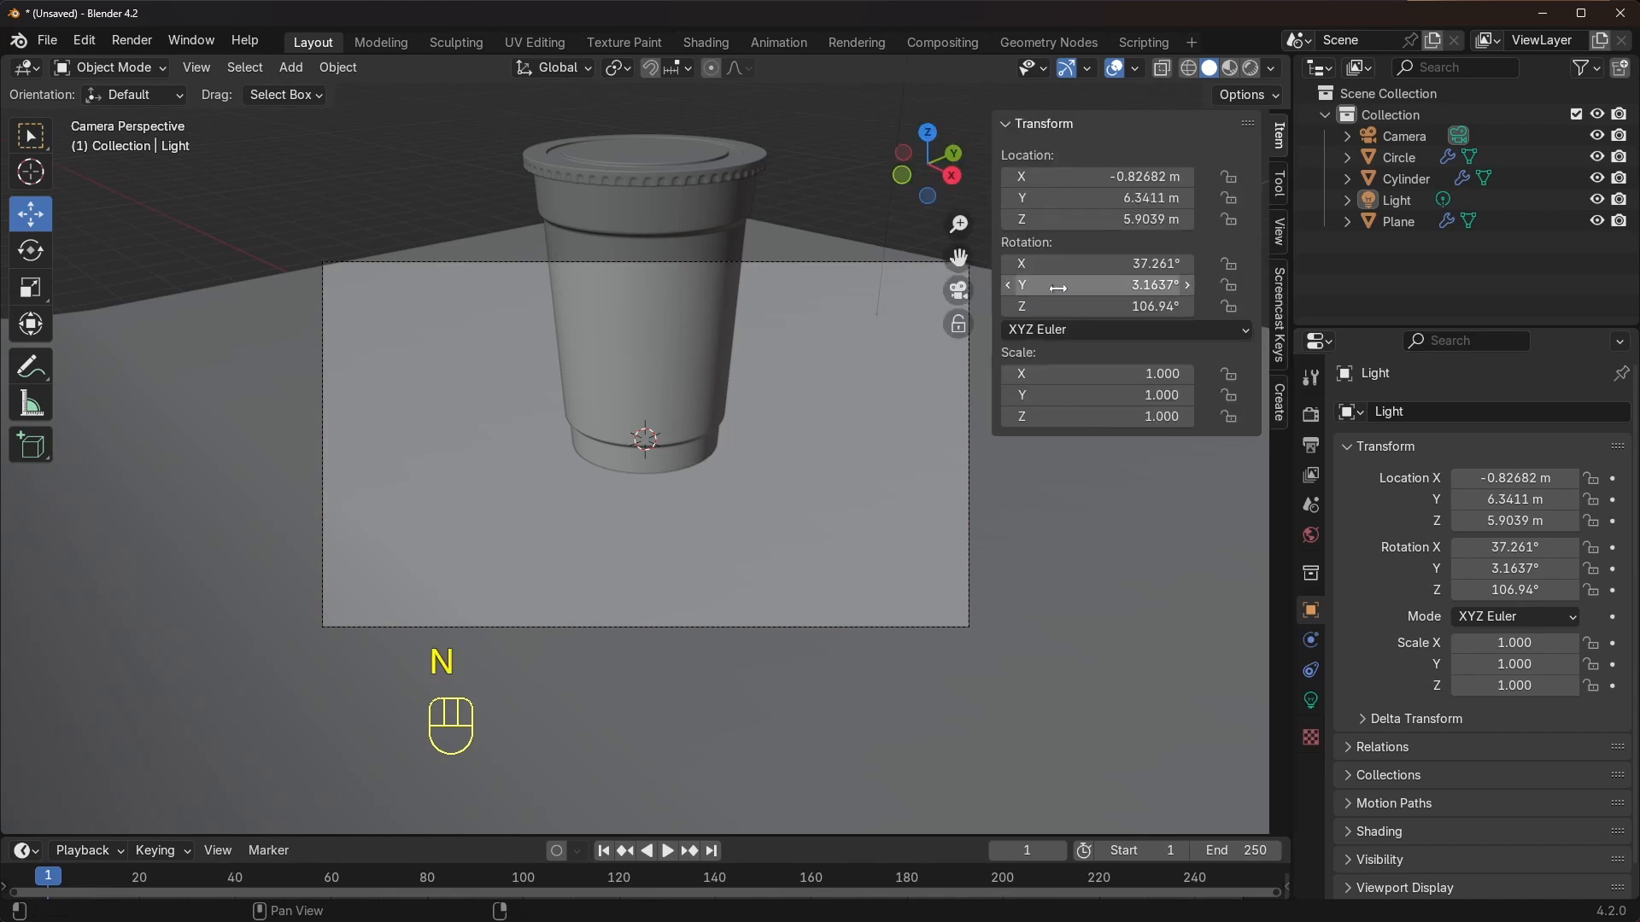
click(1278, 232)
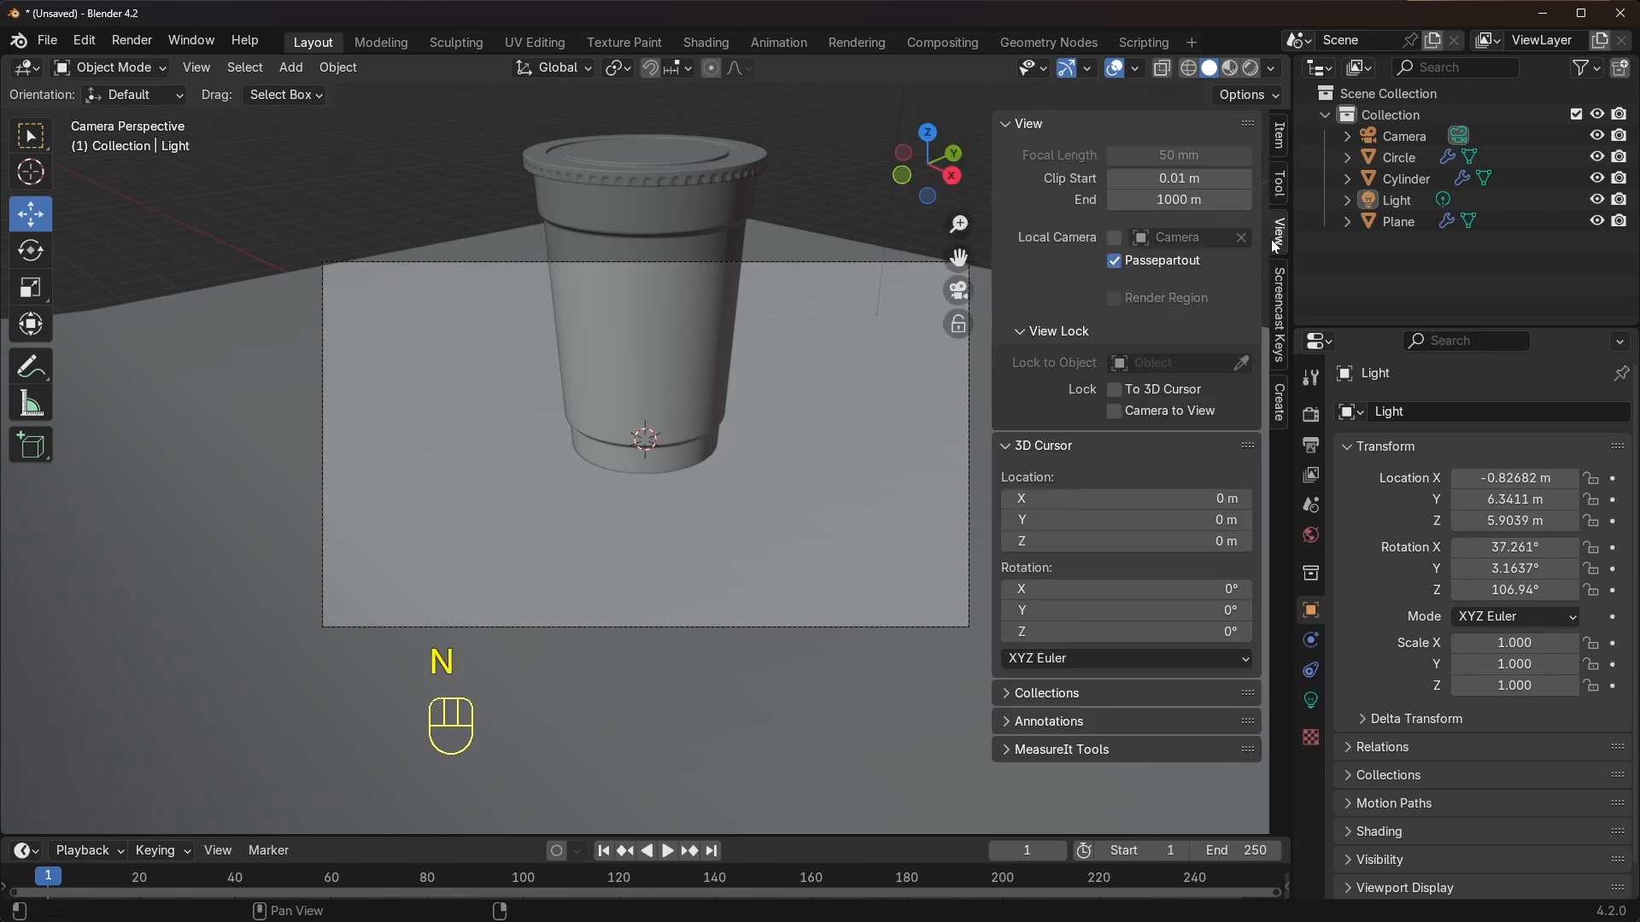
click(1115, 412)
key(n)
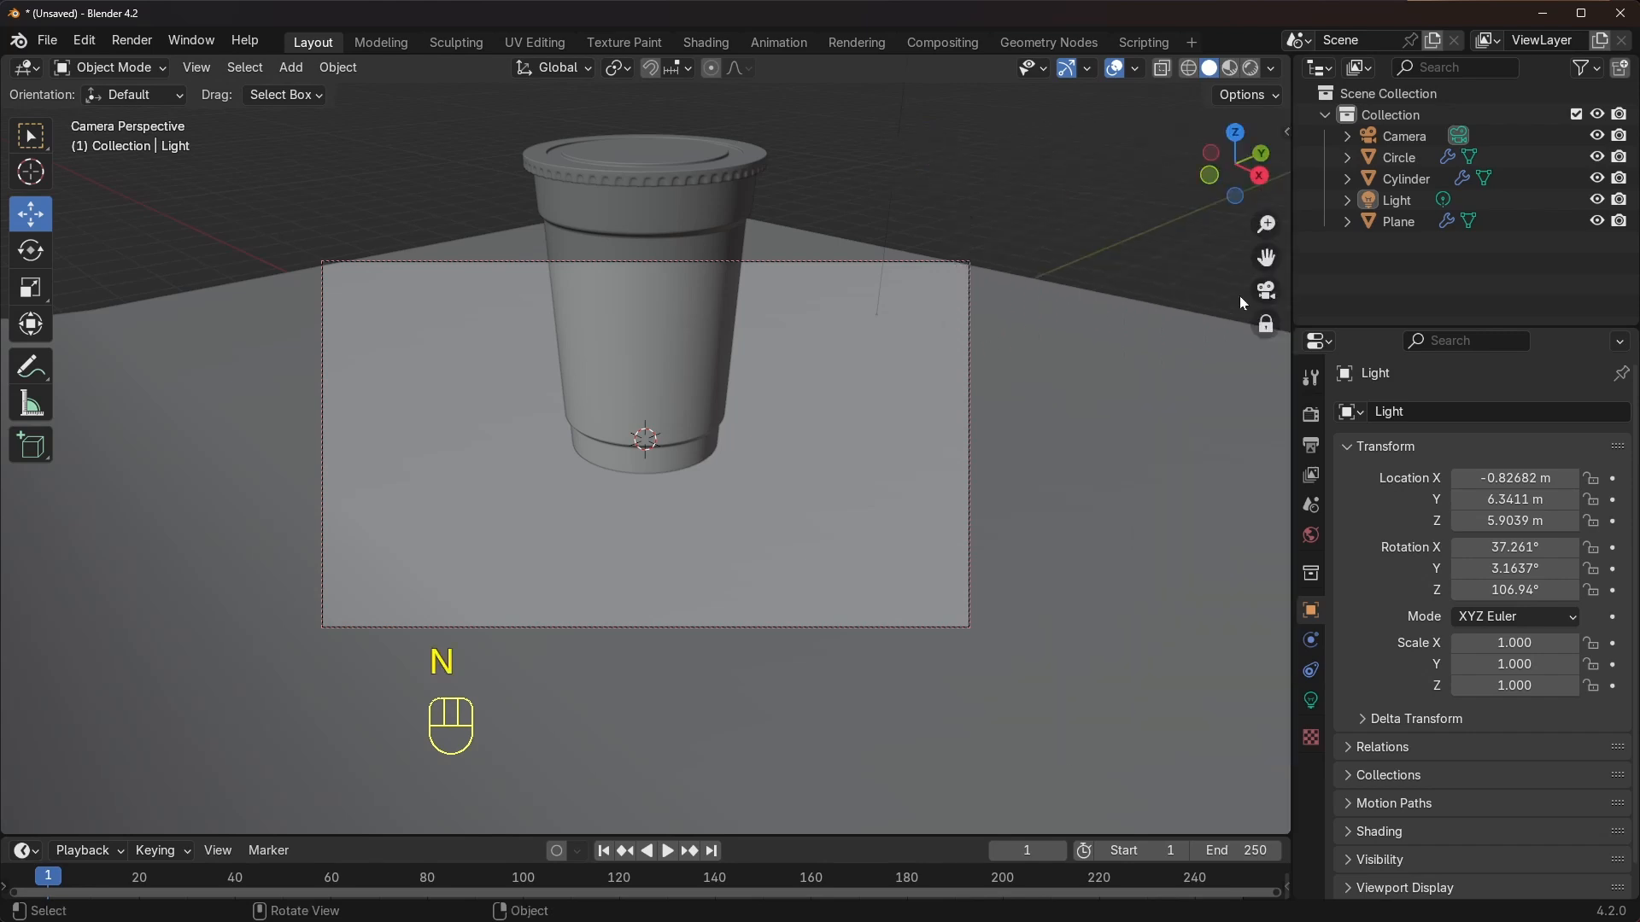
middle_drag(1241, 340, 772, 506)
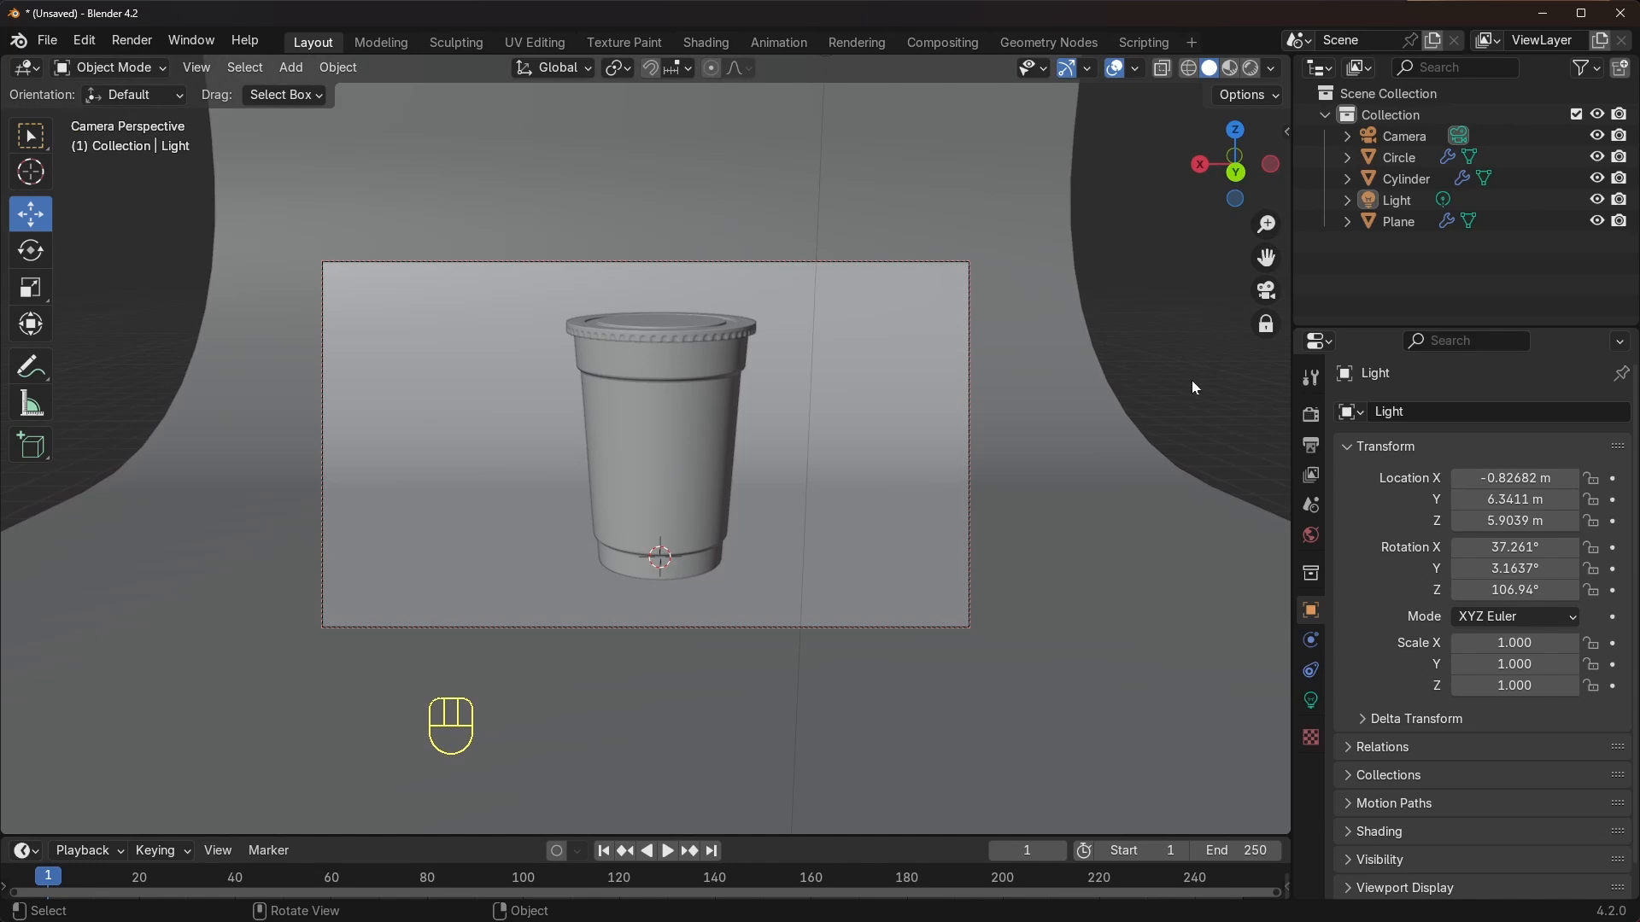
Unlock the camera from the view and switch the viewport to rendered shading
click(1266, 325)
key(n)
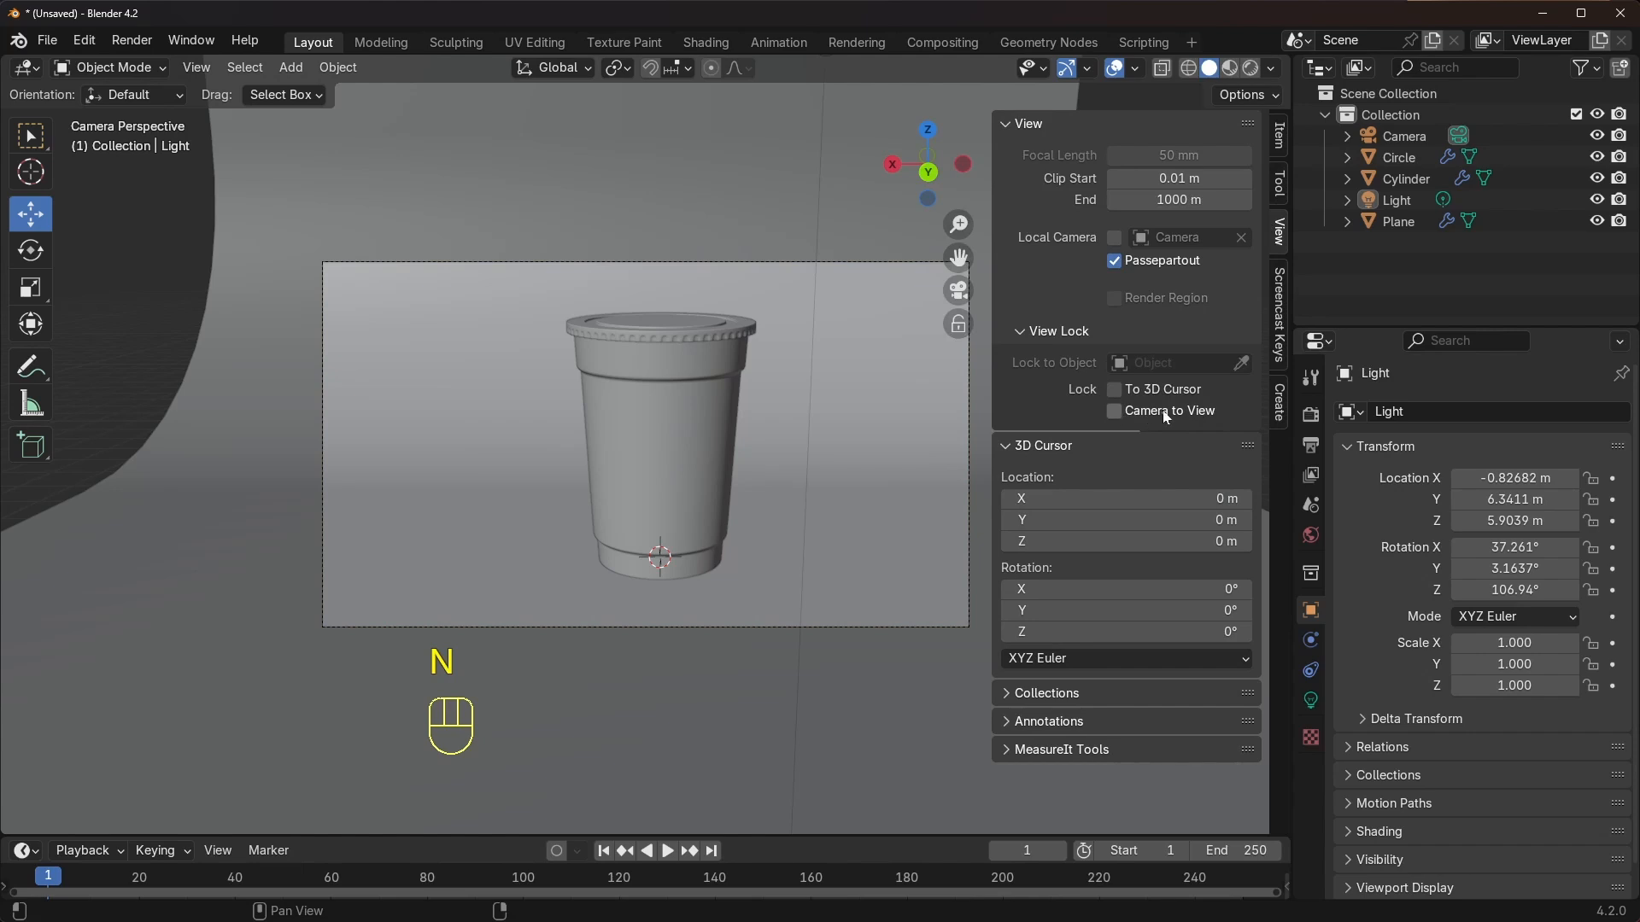
key(n)
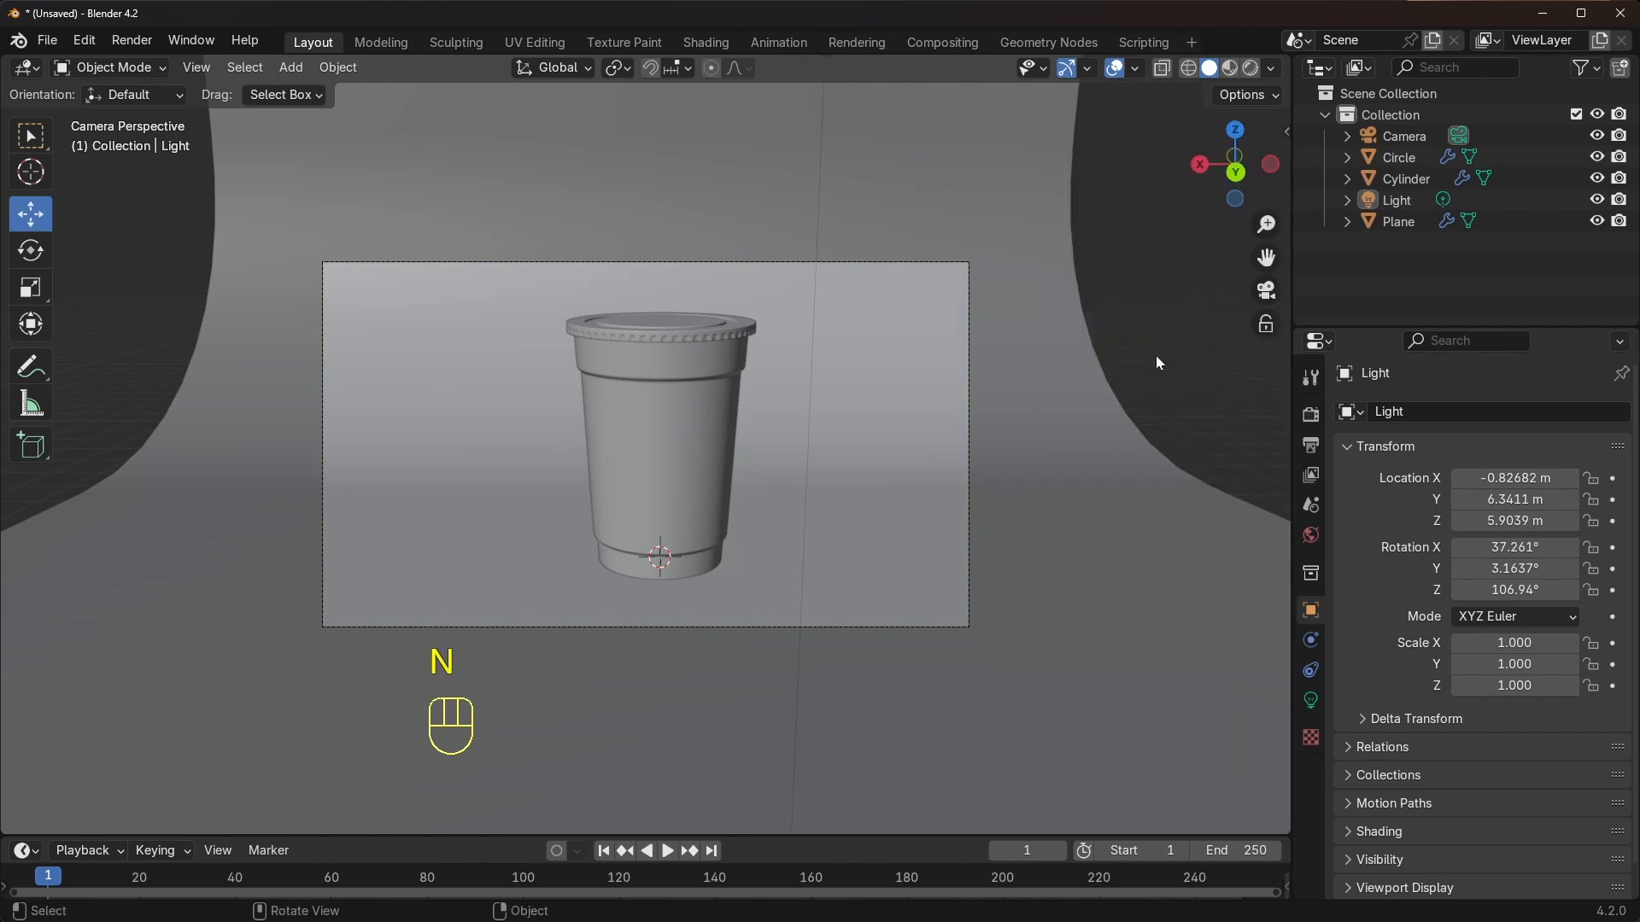
click(1251, 69)
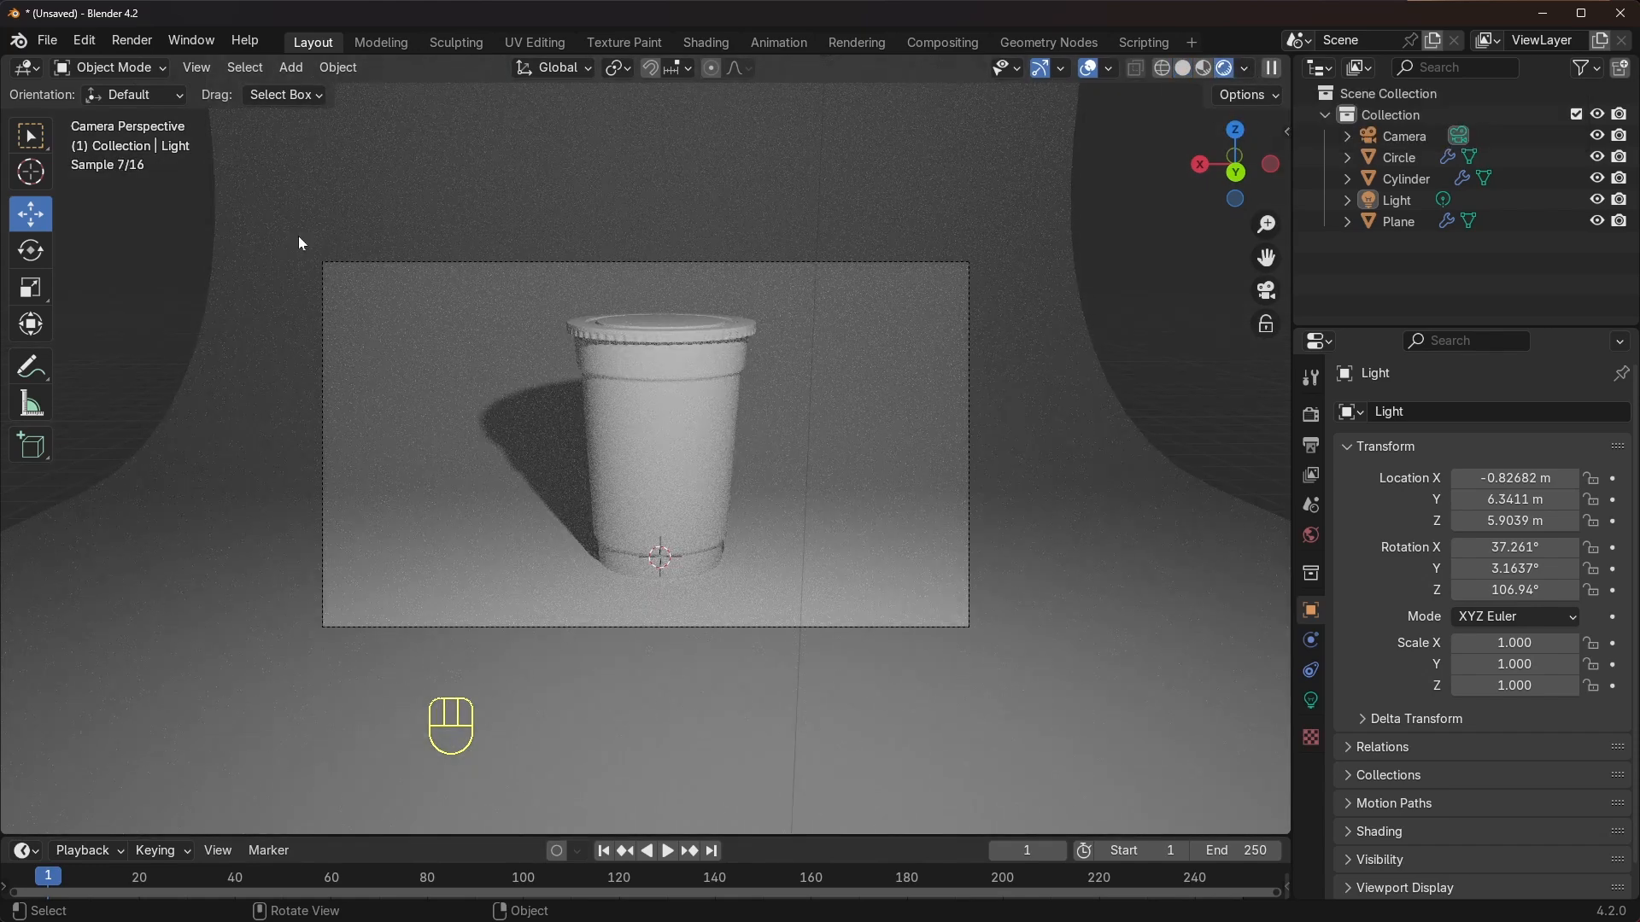
Save the project in the Downloads folder as "kemasan cup"
click(44, 40)
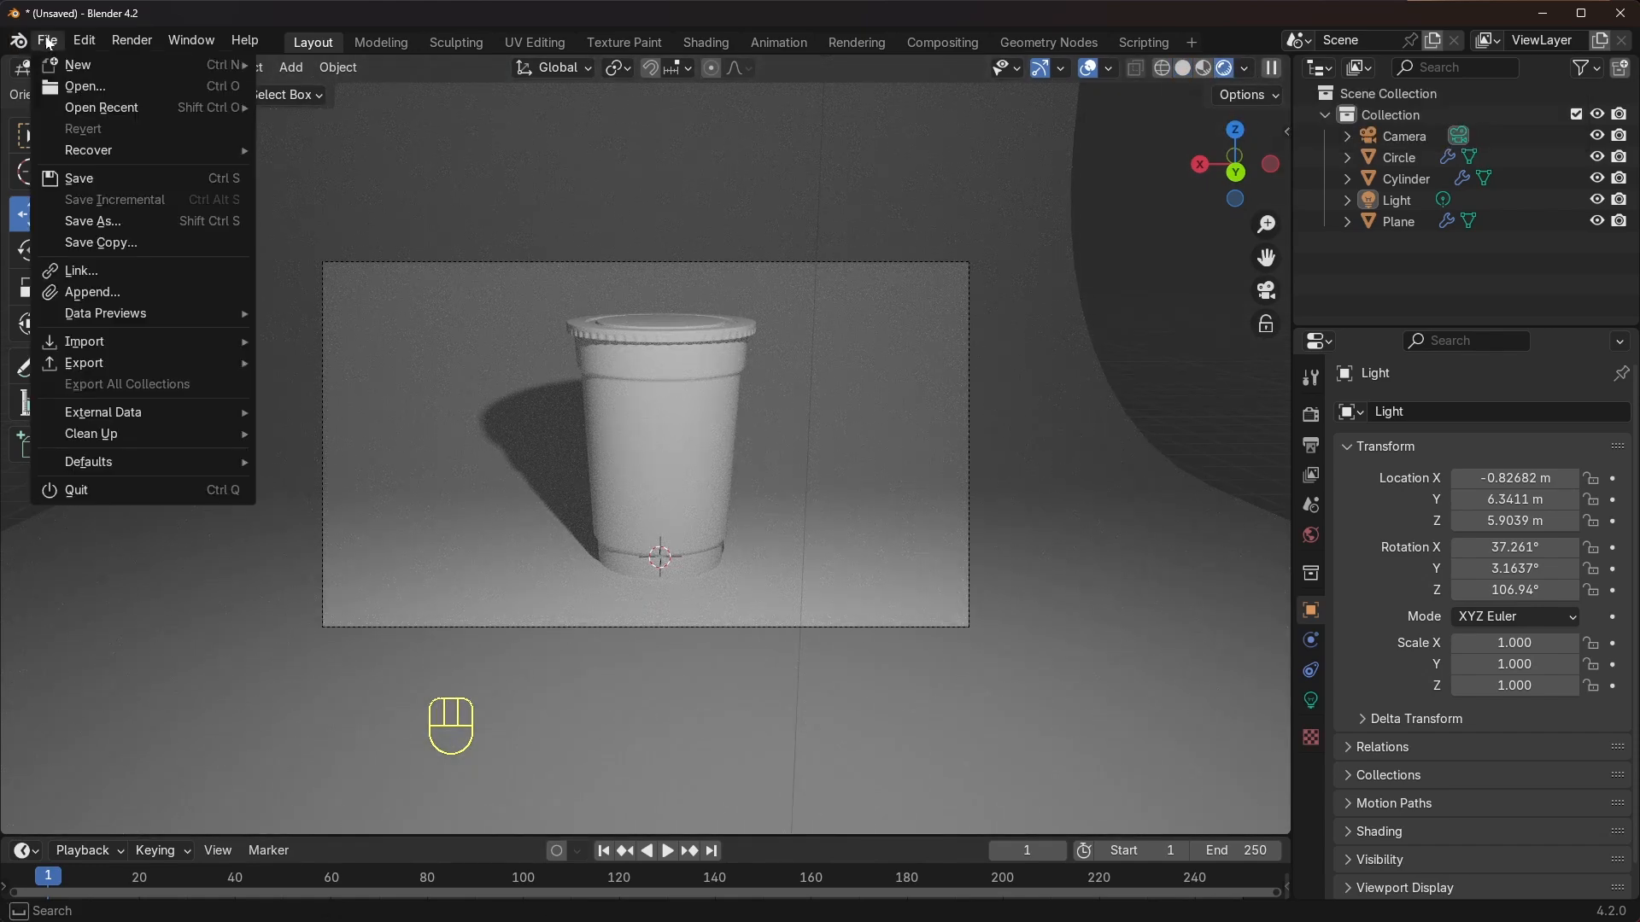
click(100, 195)
click(762, 787)
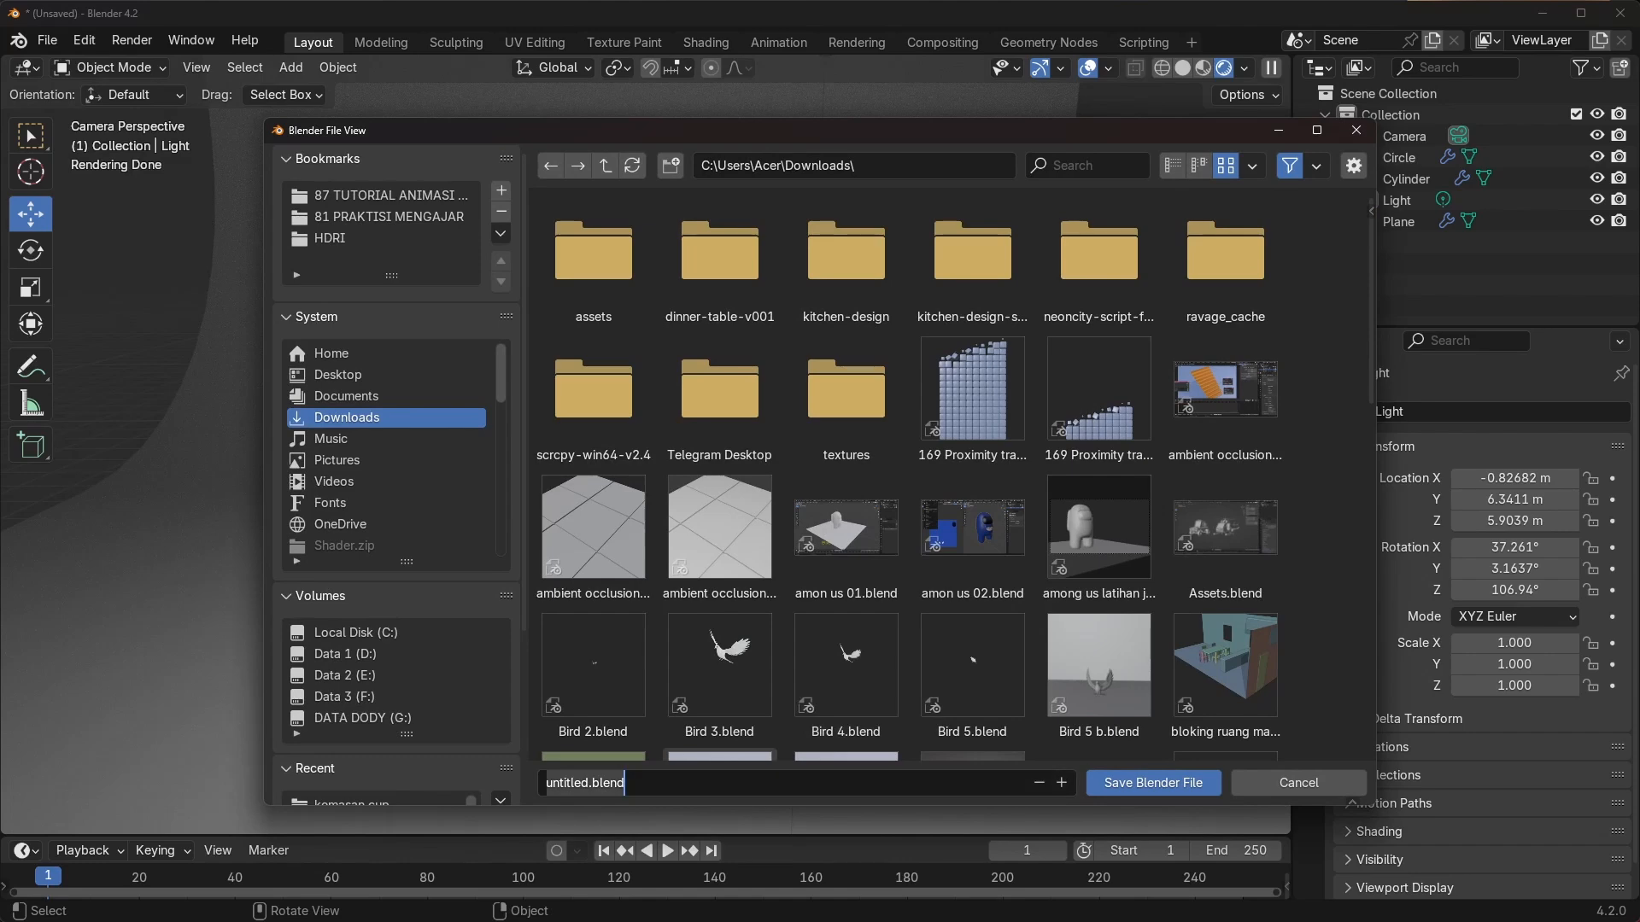
text(kemasan cup)
key(Return)
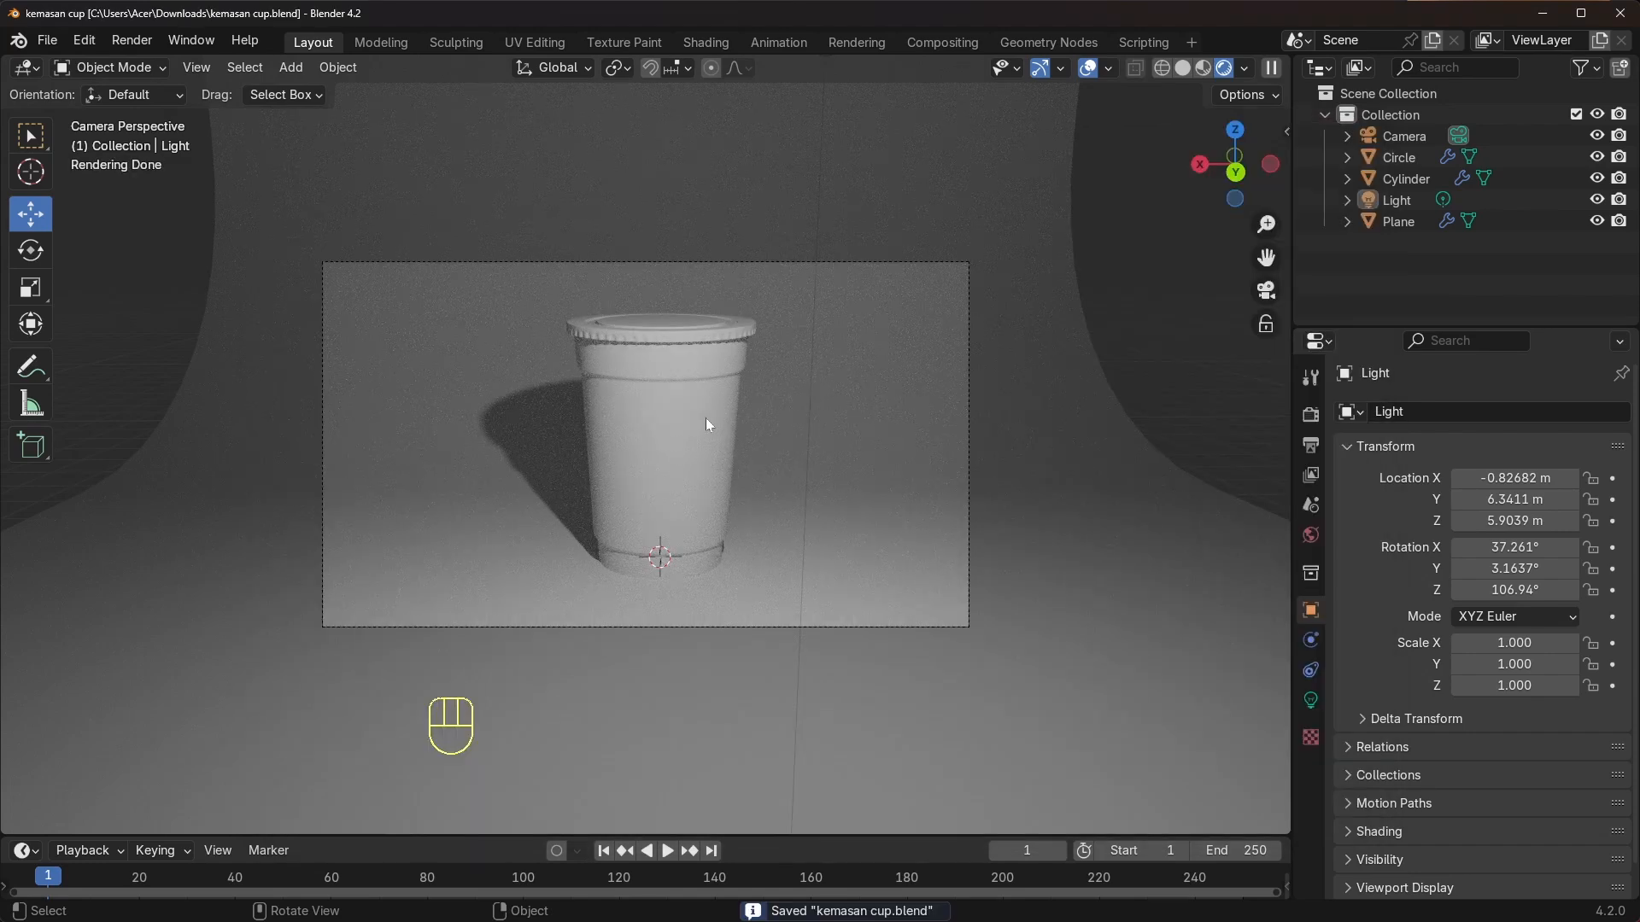
Switch to the Shading workspace, show the camera view with rendered shading, and open the scene's render settings
scroll(706, 418, up, 1)
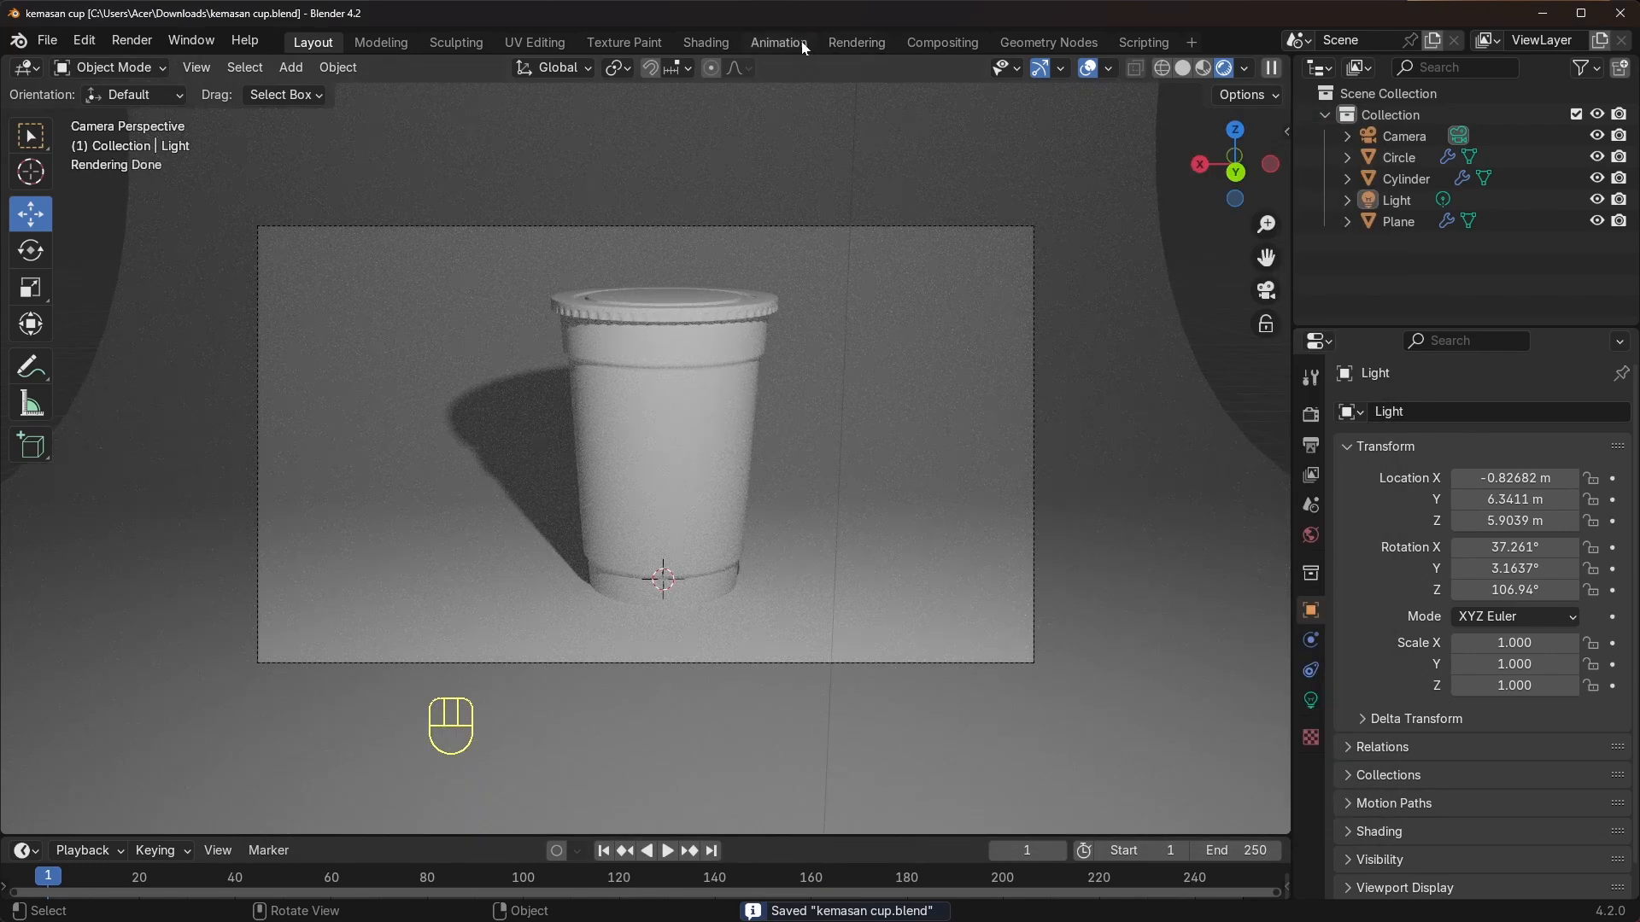
click(706, 43)
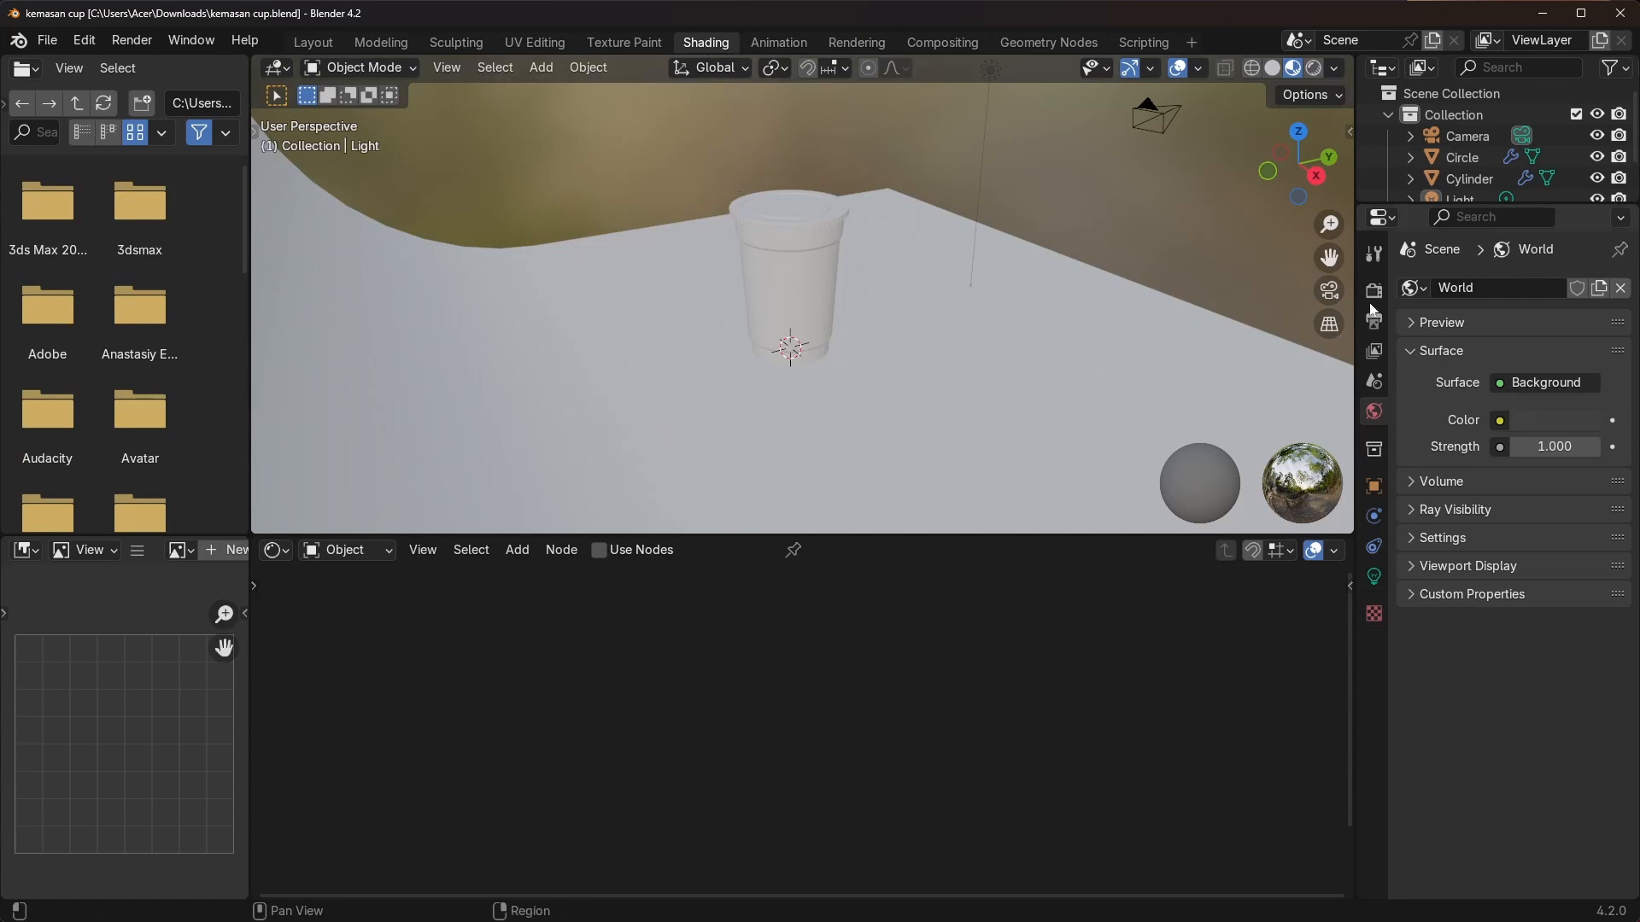
click(1329, 291)
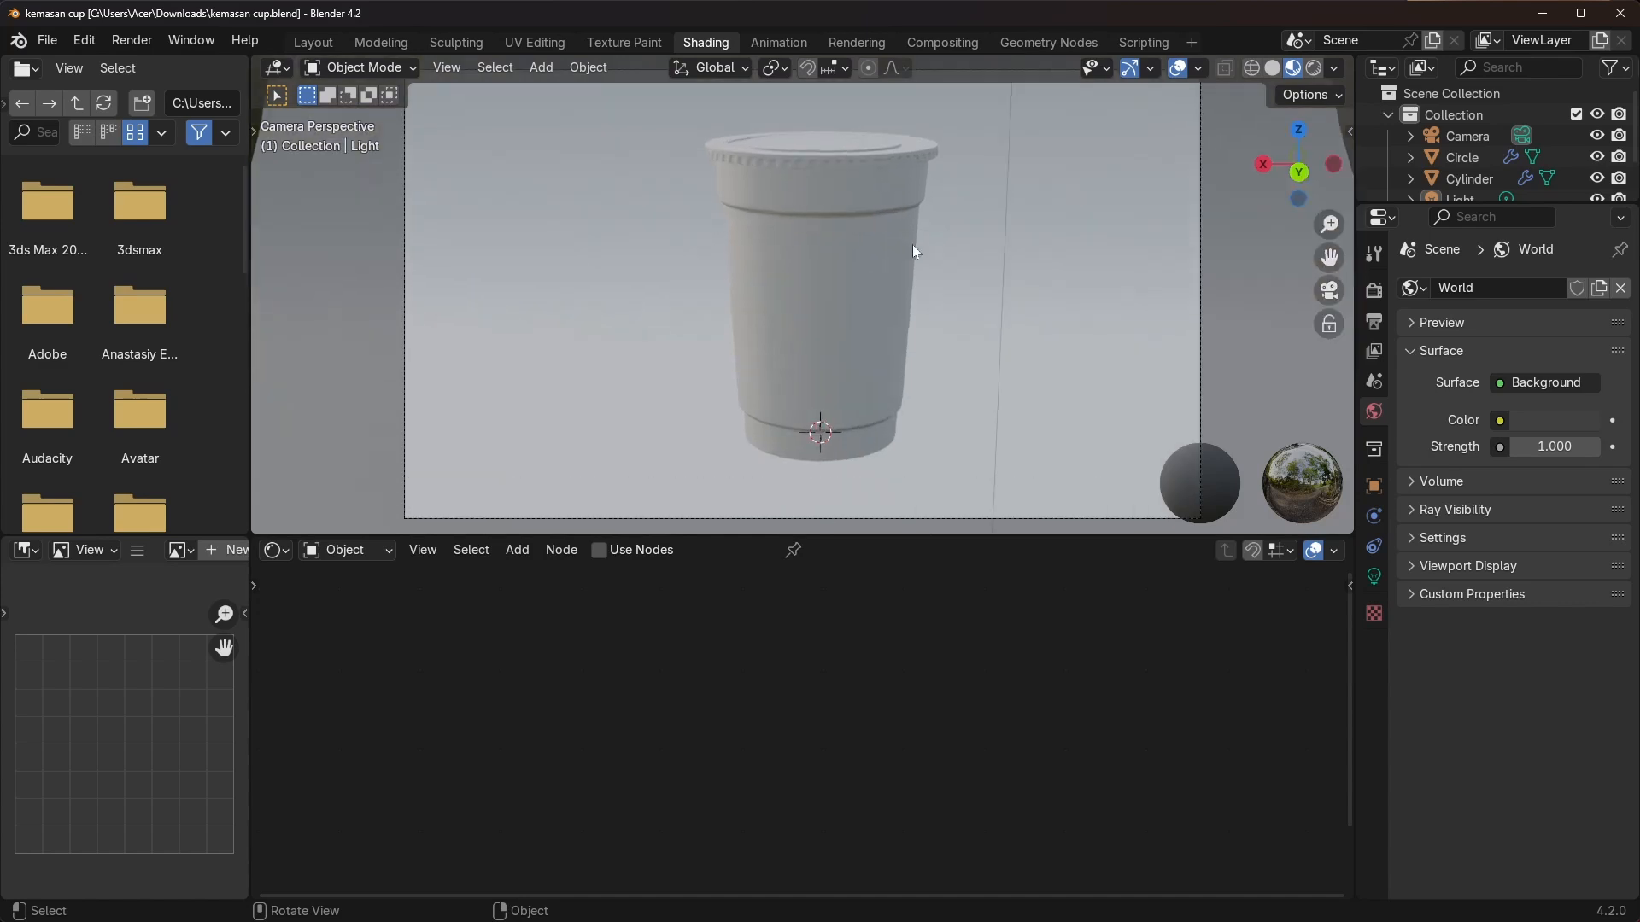
click(1314, 72)
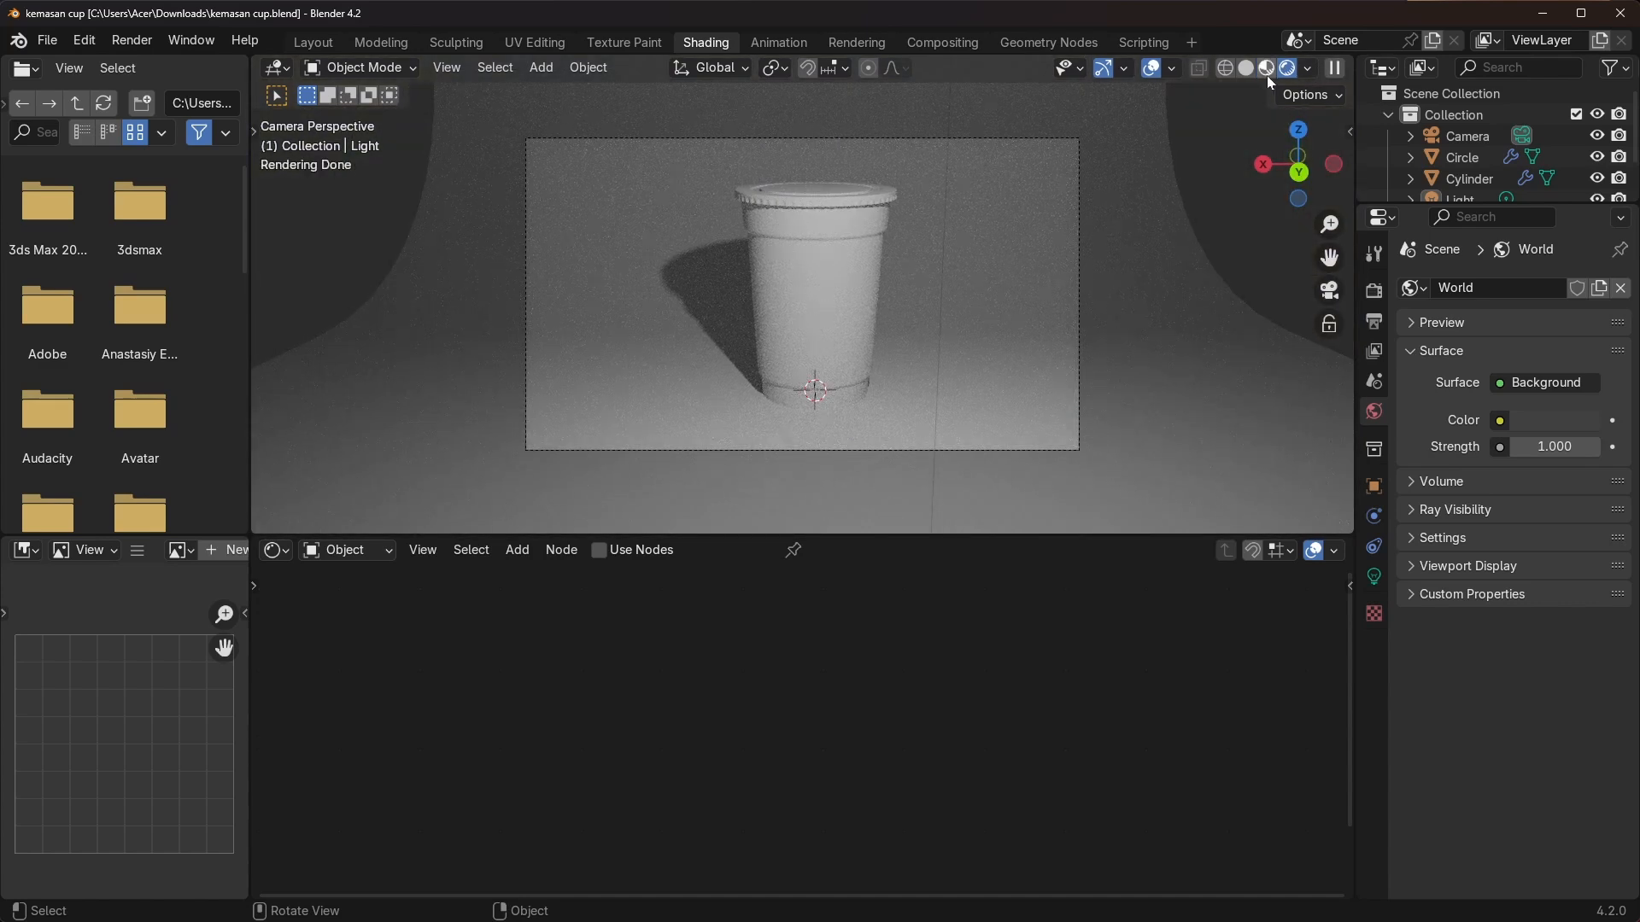
click(1373, 290)
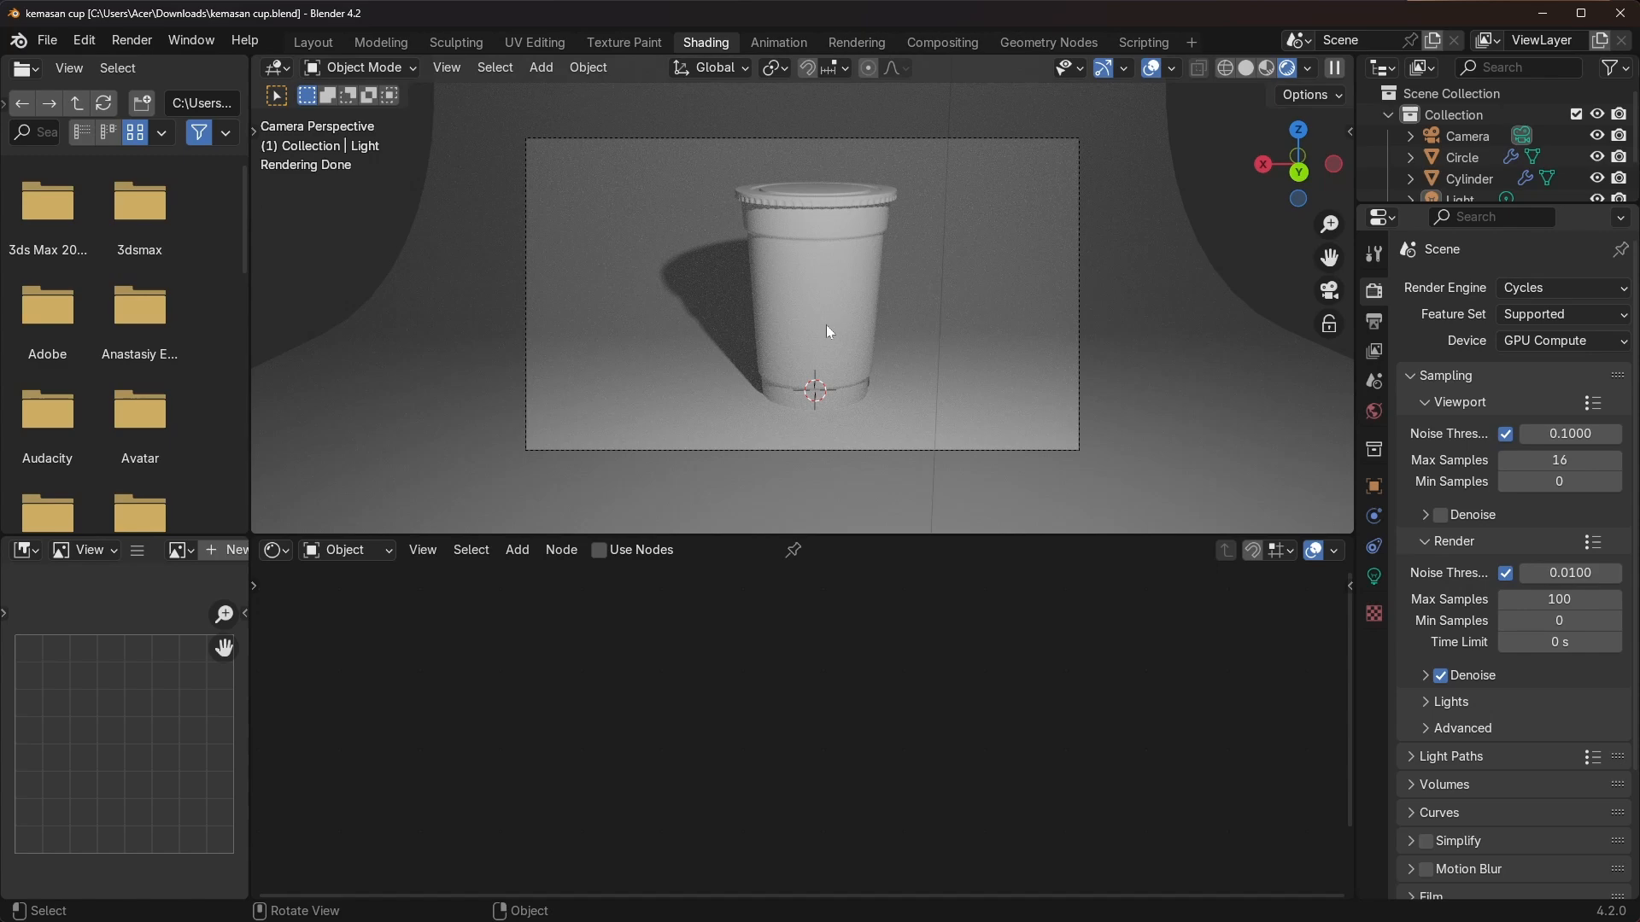
Create a new material for the backdrop plane and name it BG
click(1084, 220)
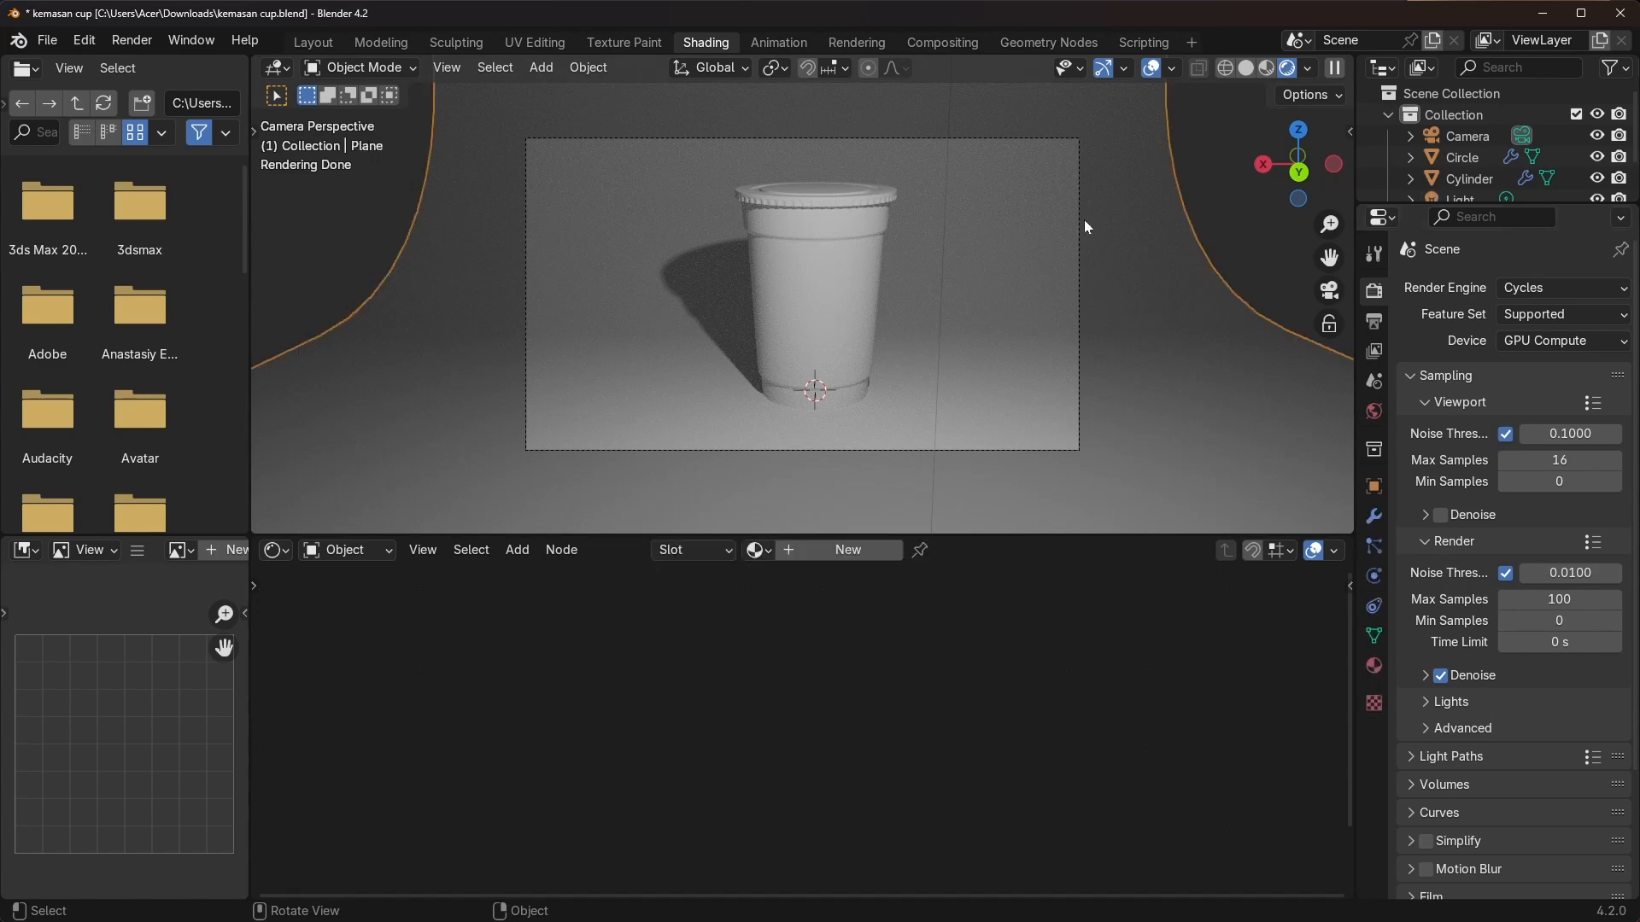
click(1373, 666)
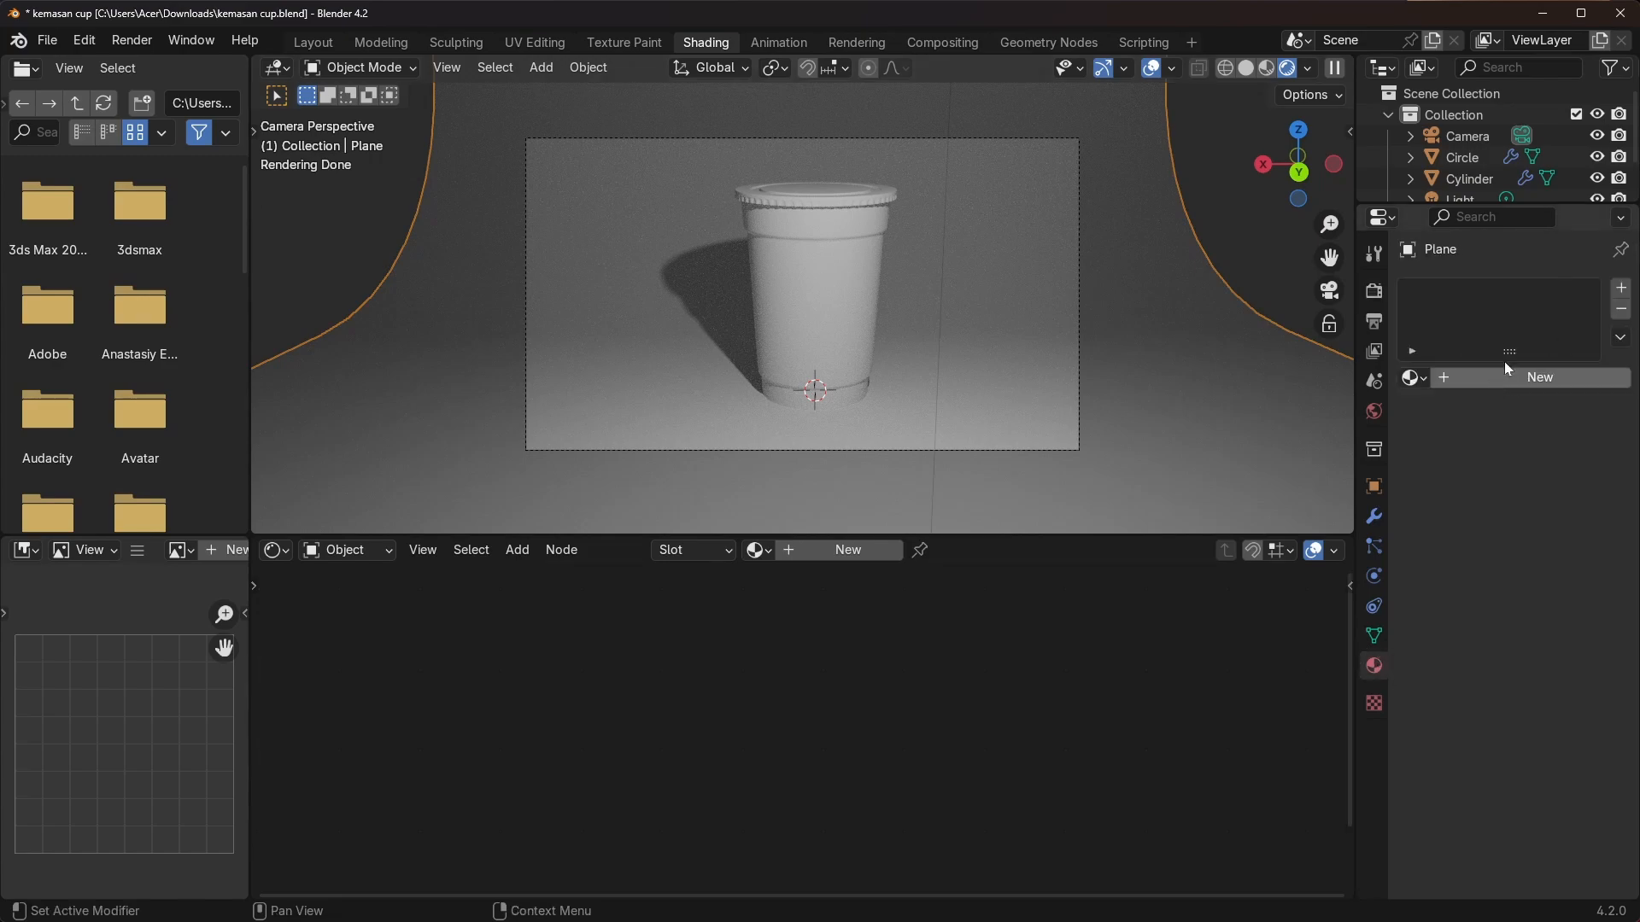
click(861, 553)
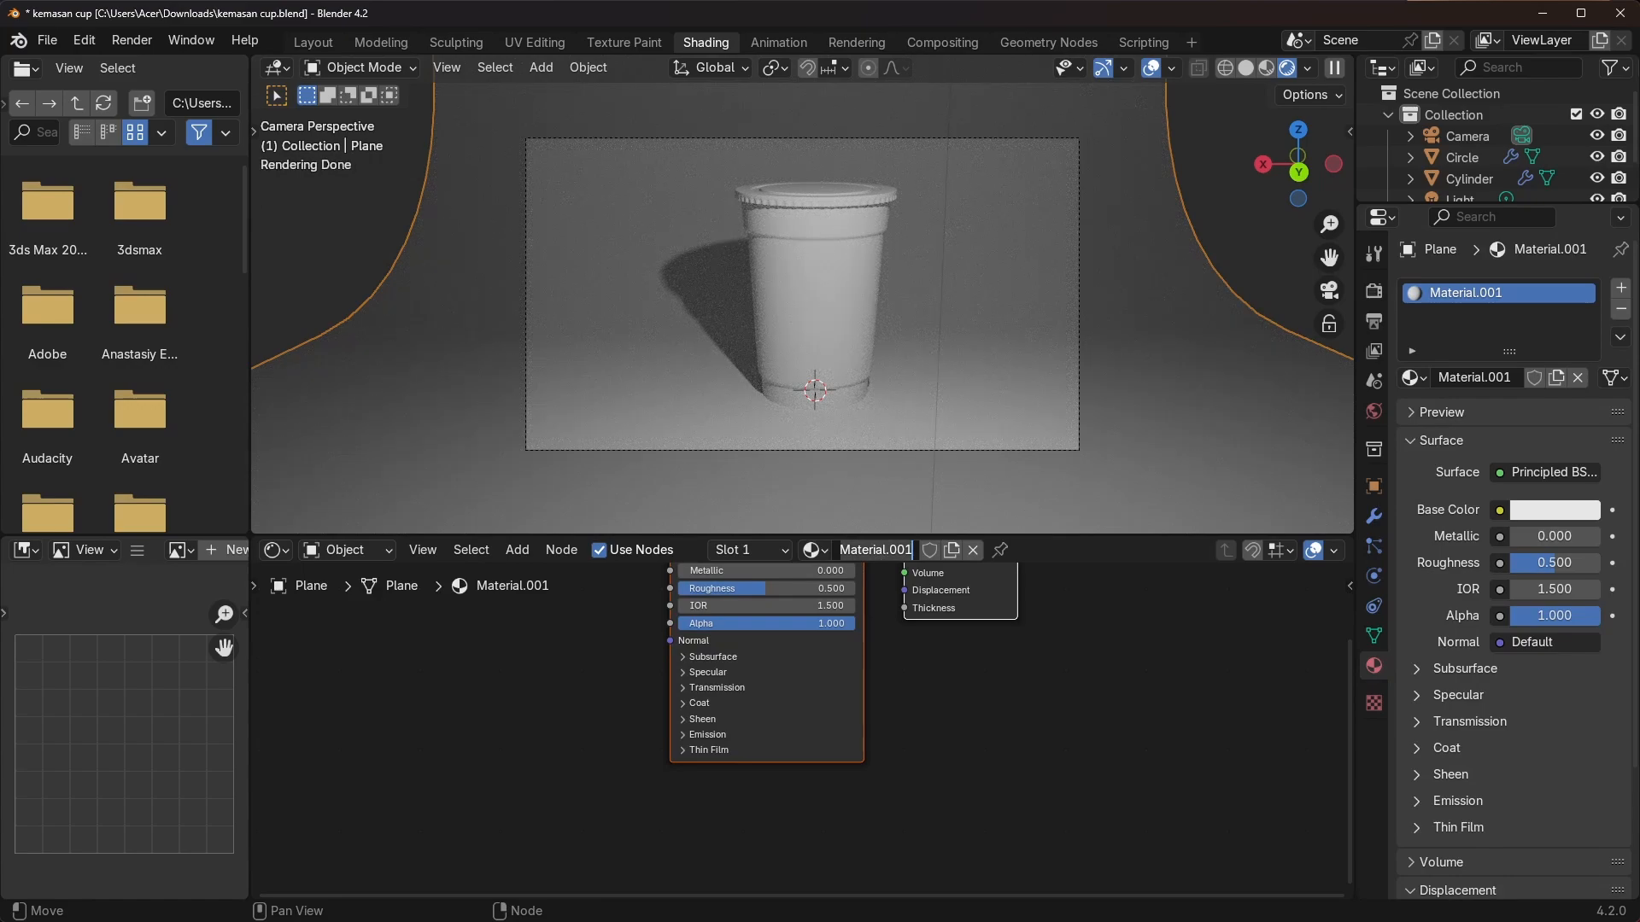
text(BG)
key(Return)
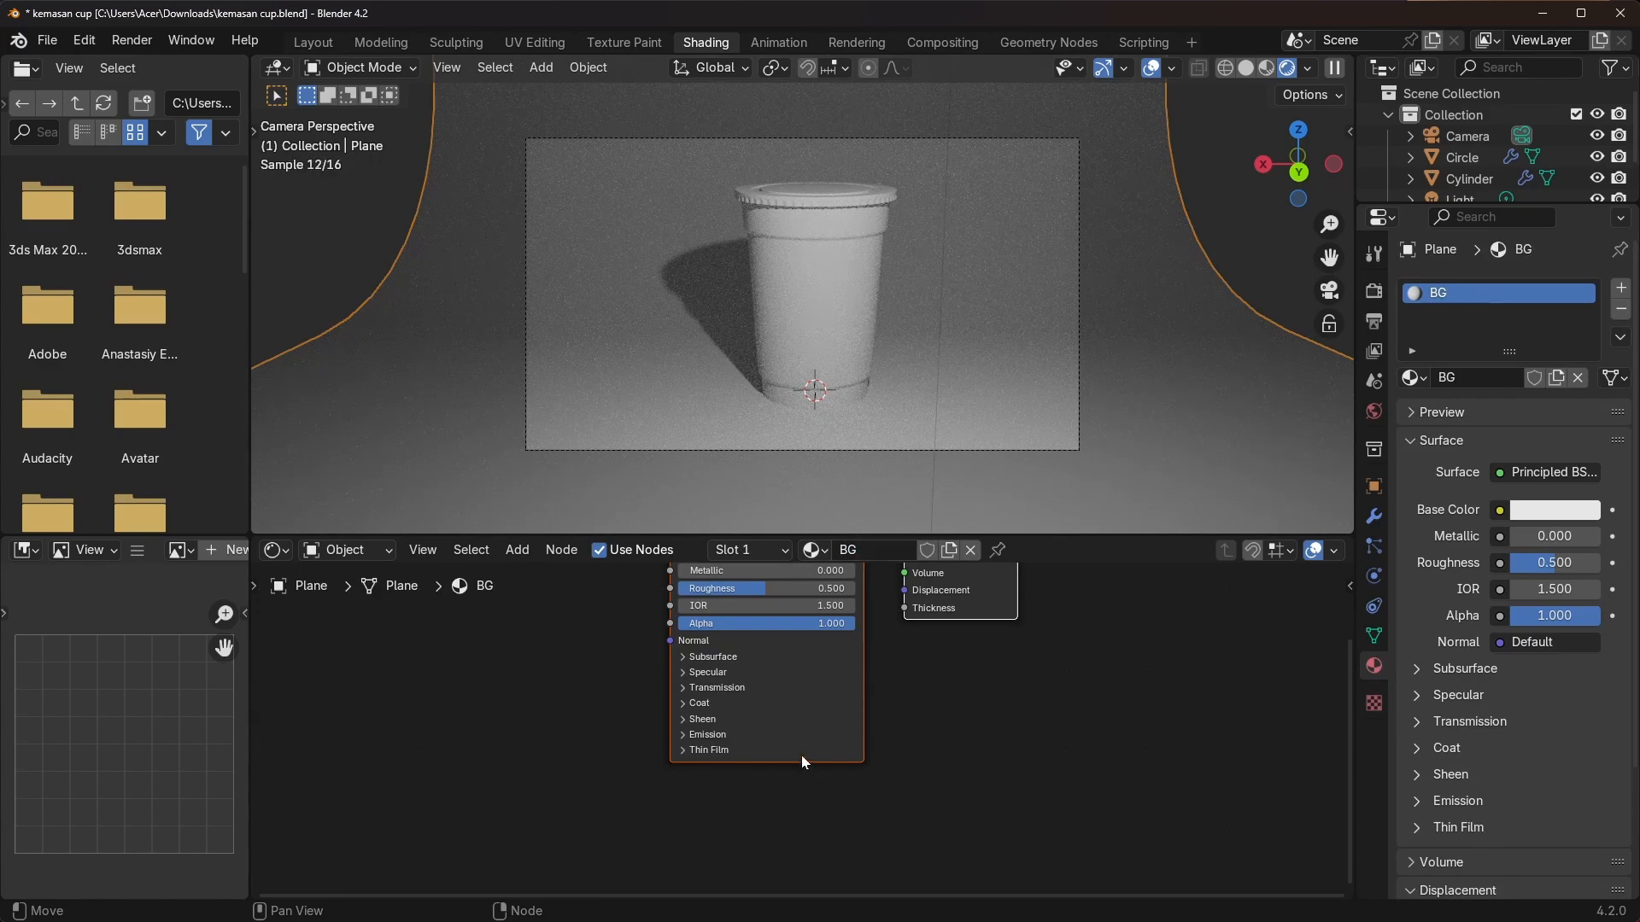
Change the BG material's base color to a medium light blue
middle_drag(825, 688, 813, 776)
scroll(812, 623, up, 2)
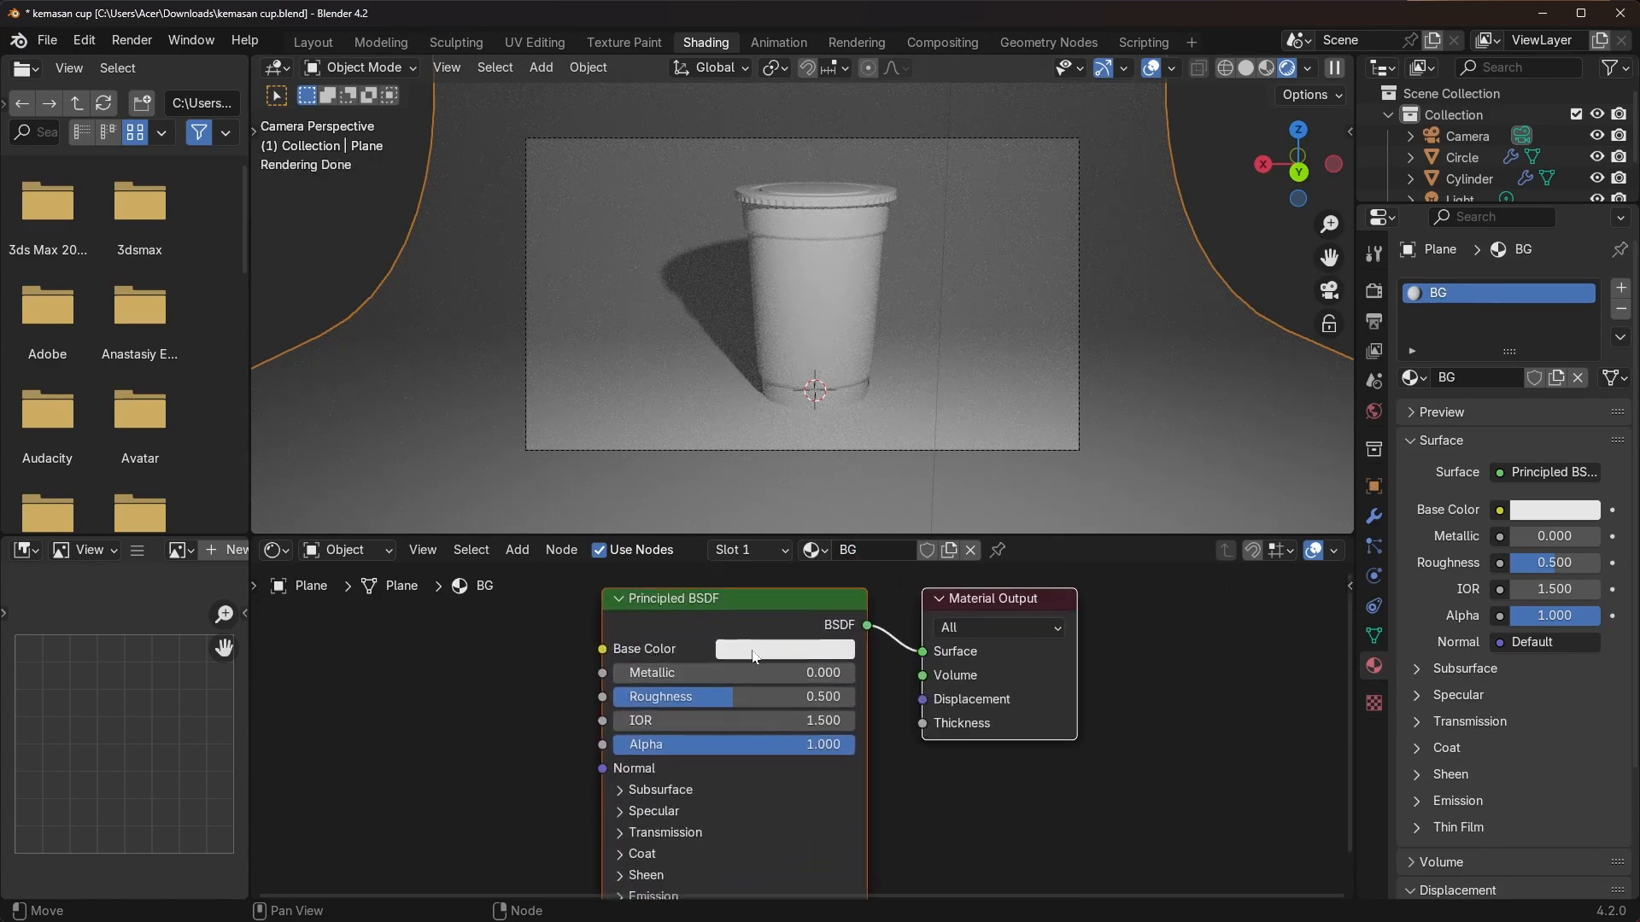
click(792, 651)
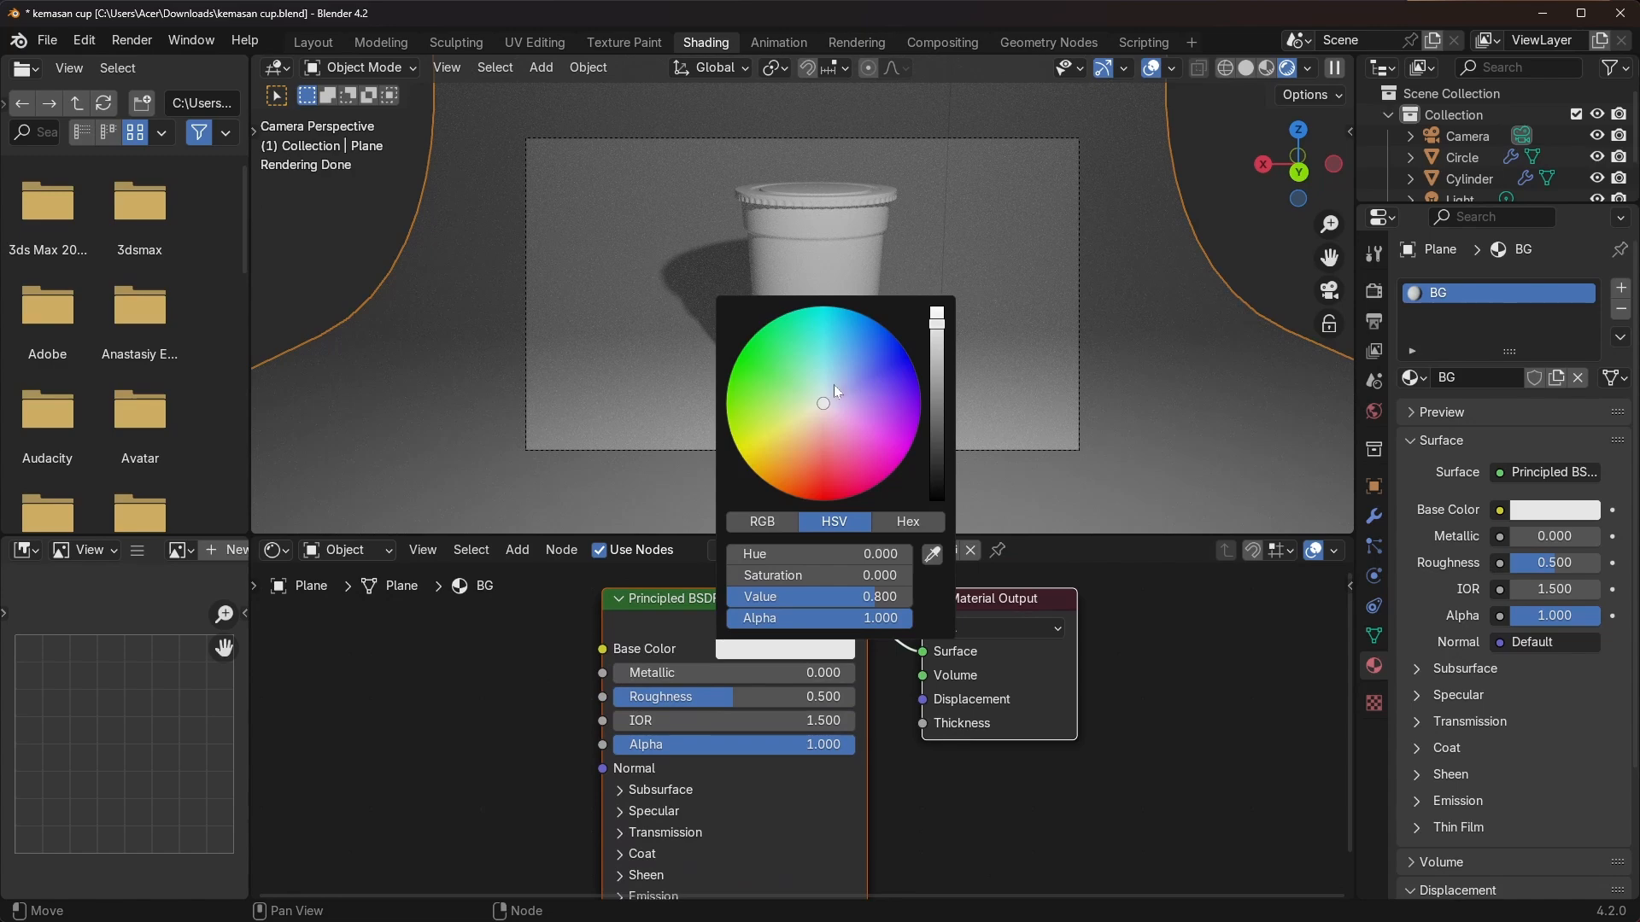
drag(835, 391, 847, 354)
click(937, 365)
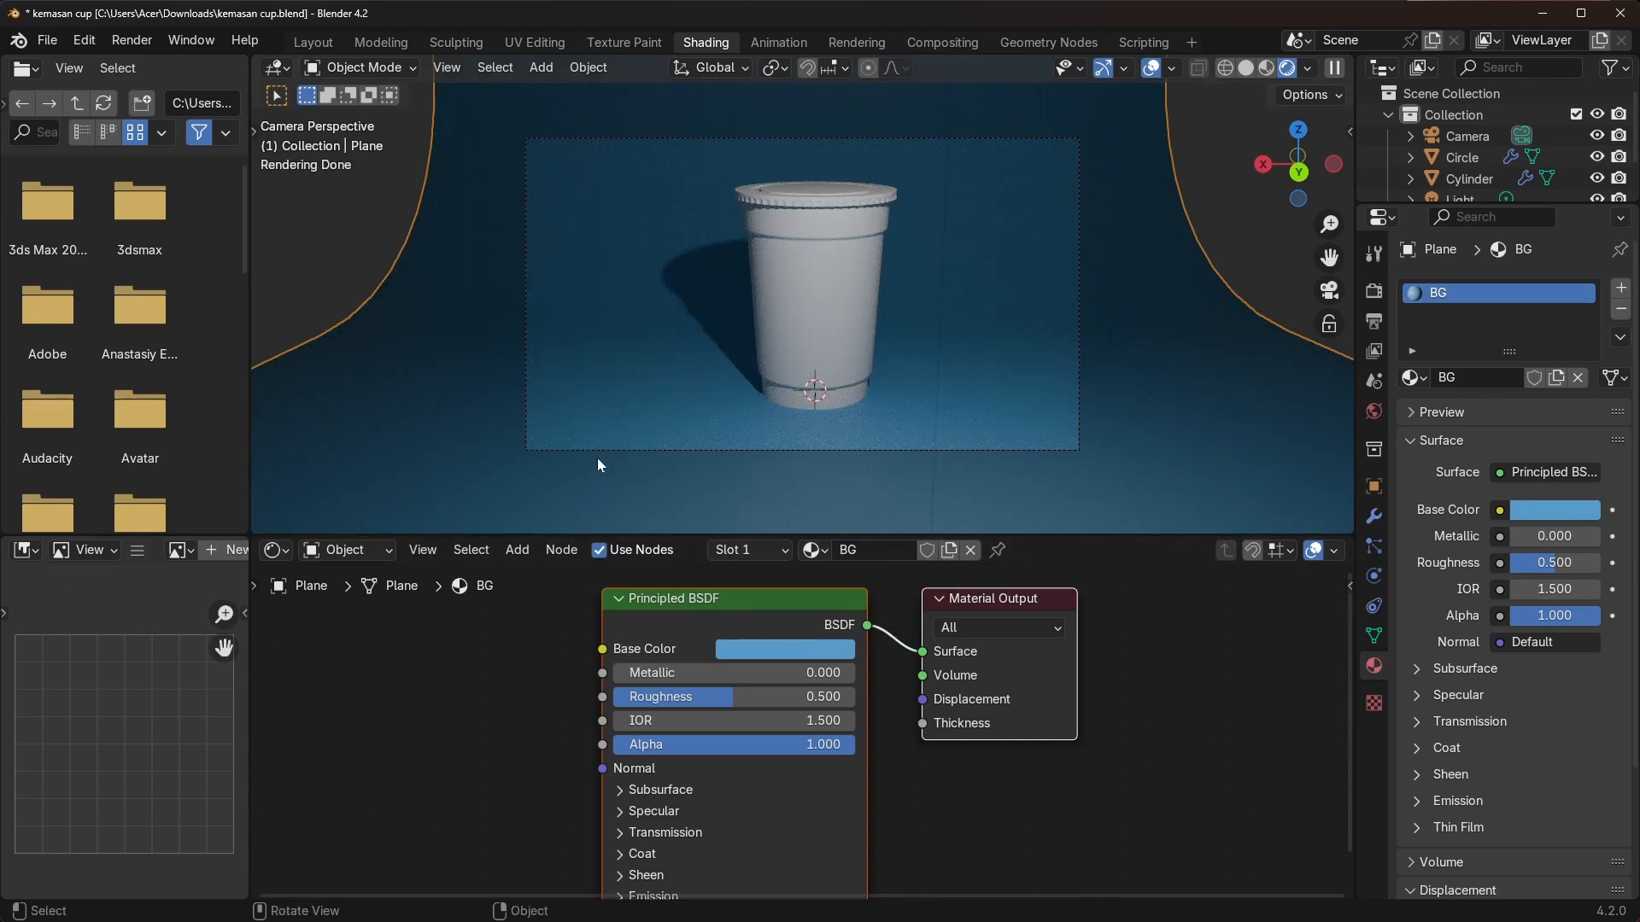
Switch the shader editor from the object's material to the World nodes
click(279, 550)
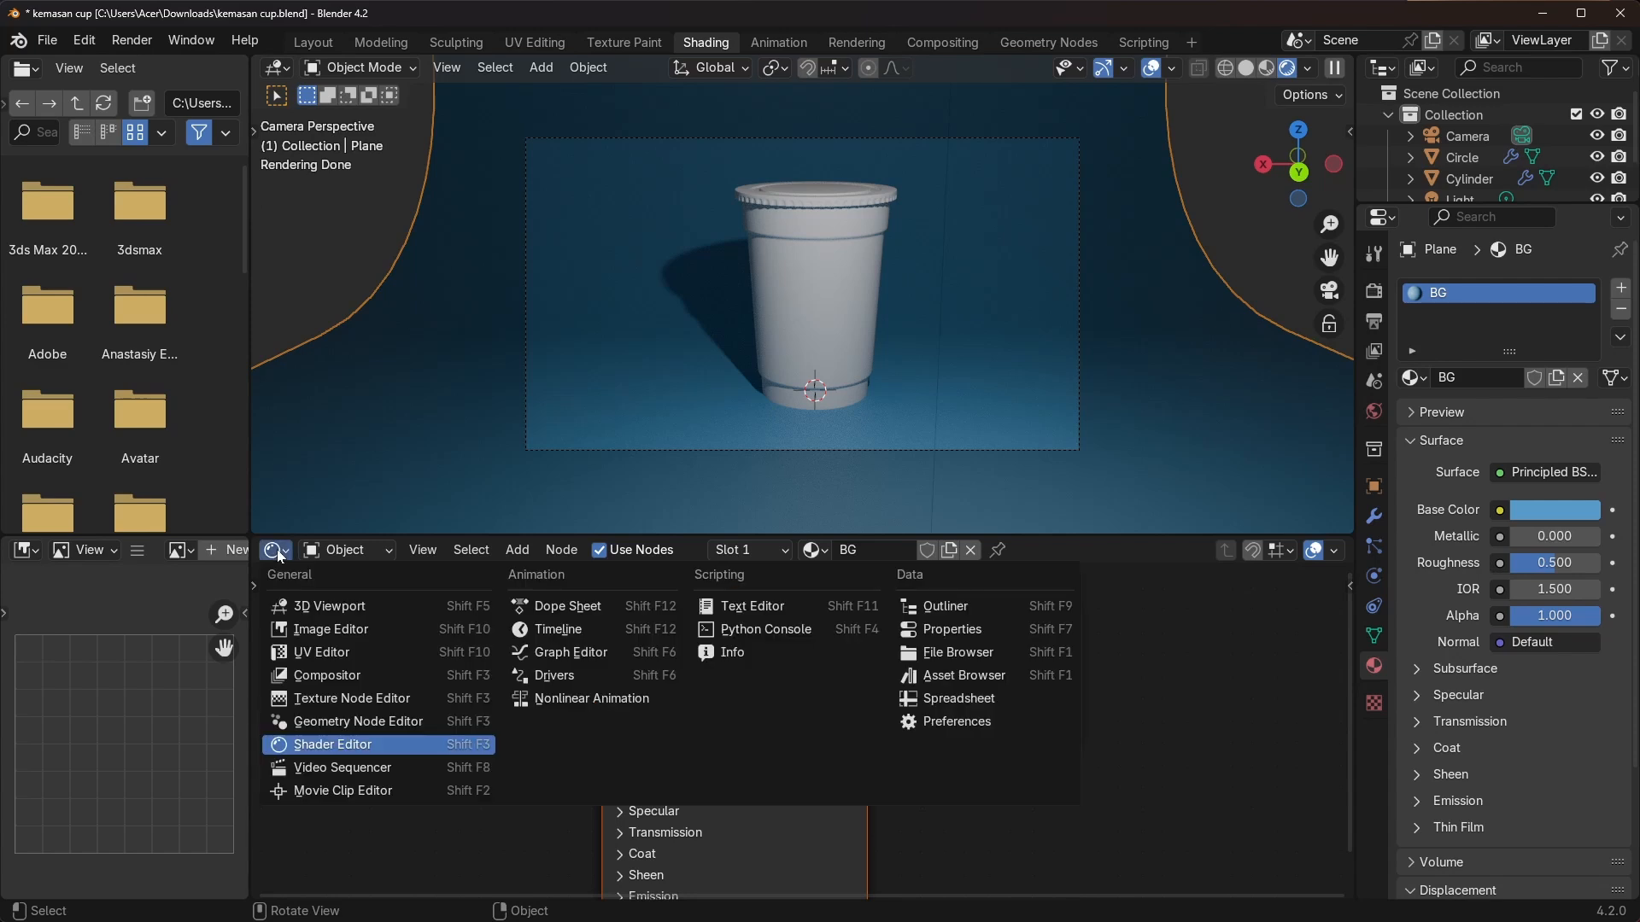
click(346, 550)
click(341, 555)
click(341, 556)
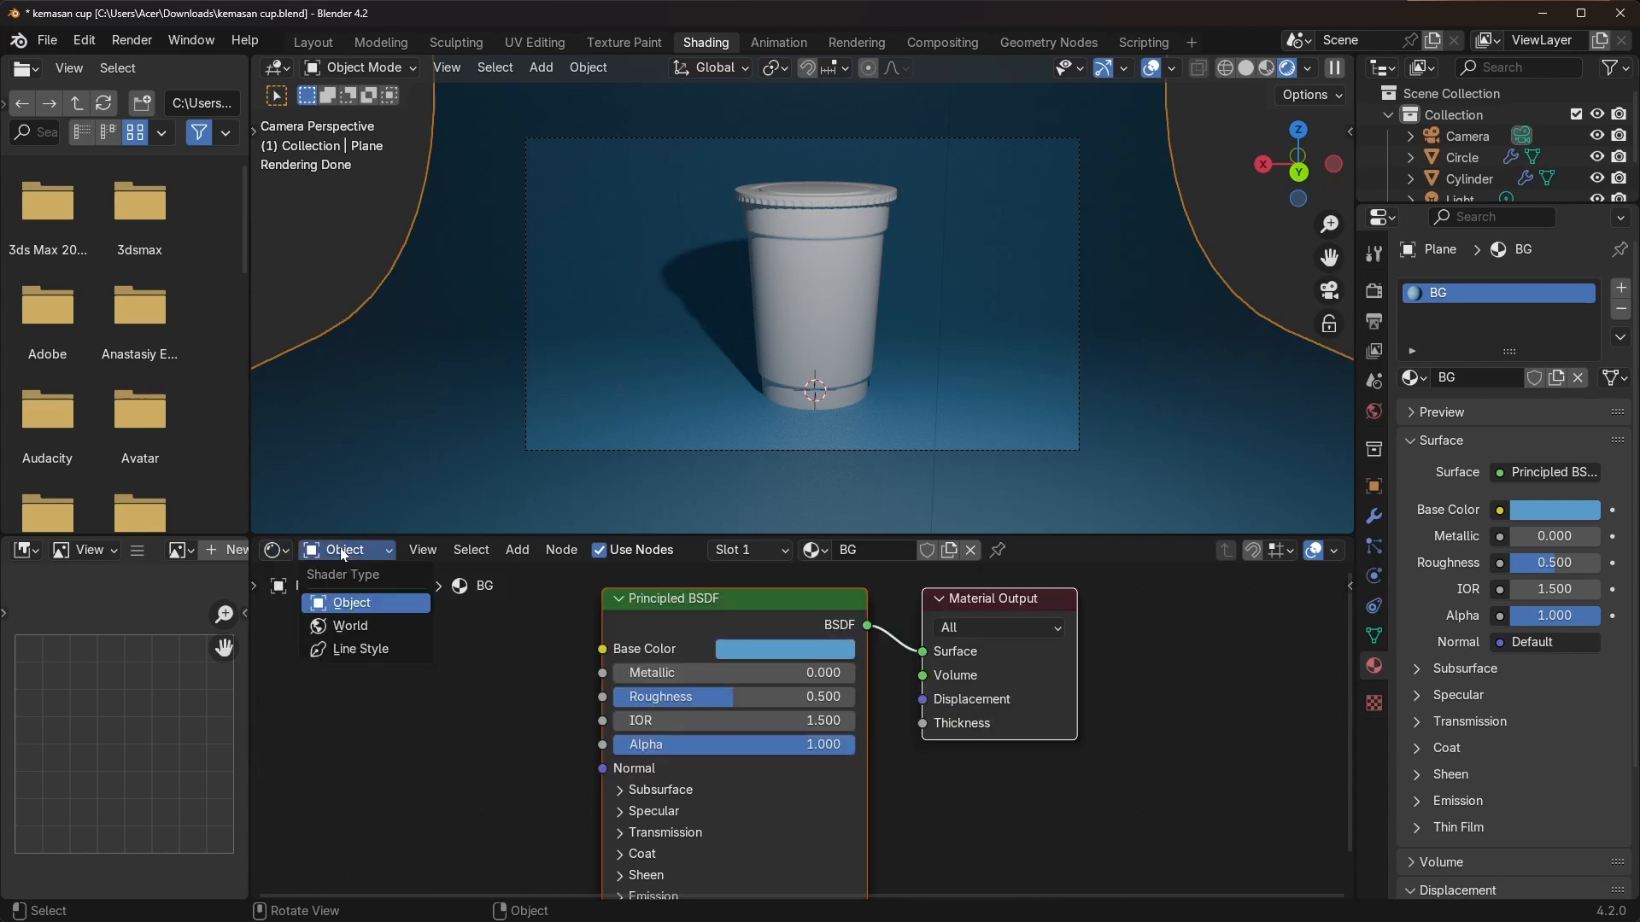
click(346, 626)
click(438, 671)
Add an Environment Texture with Mapping and Texture Coordinate nodes to the world's Background node using Node Wrangler
middle_drag(749, 651, 754, 699)
drag(688, 661, 737, 665)
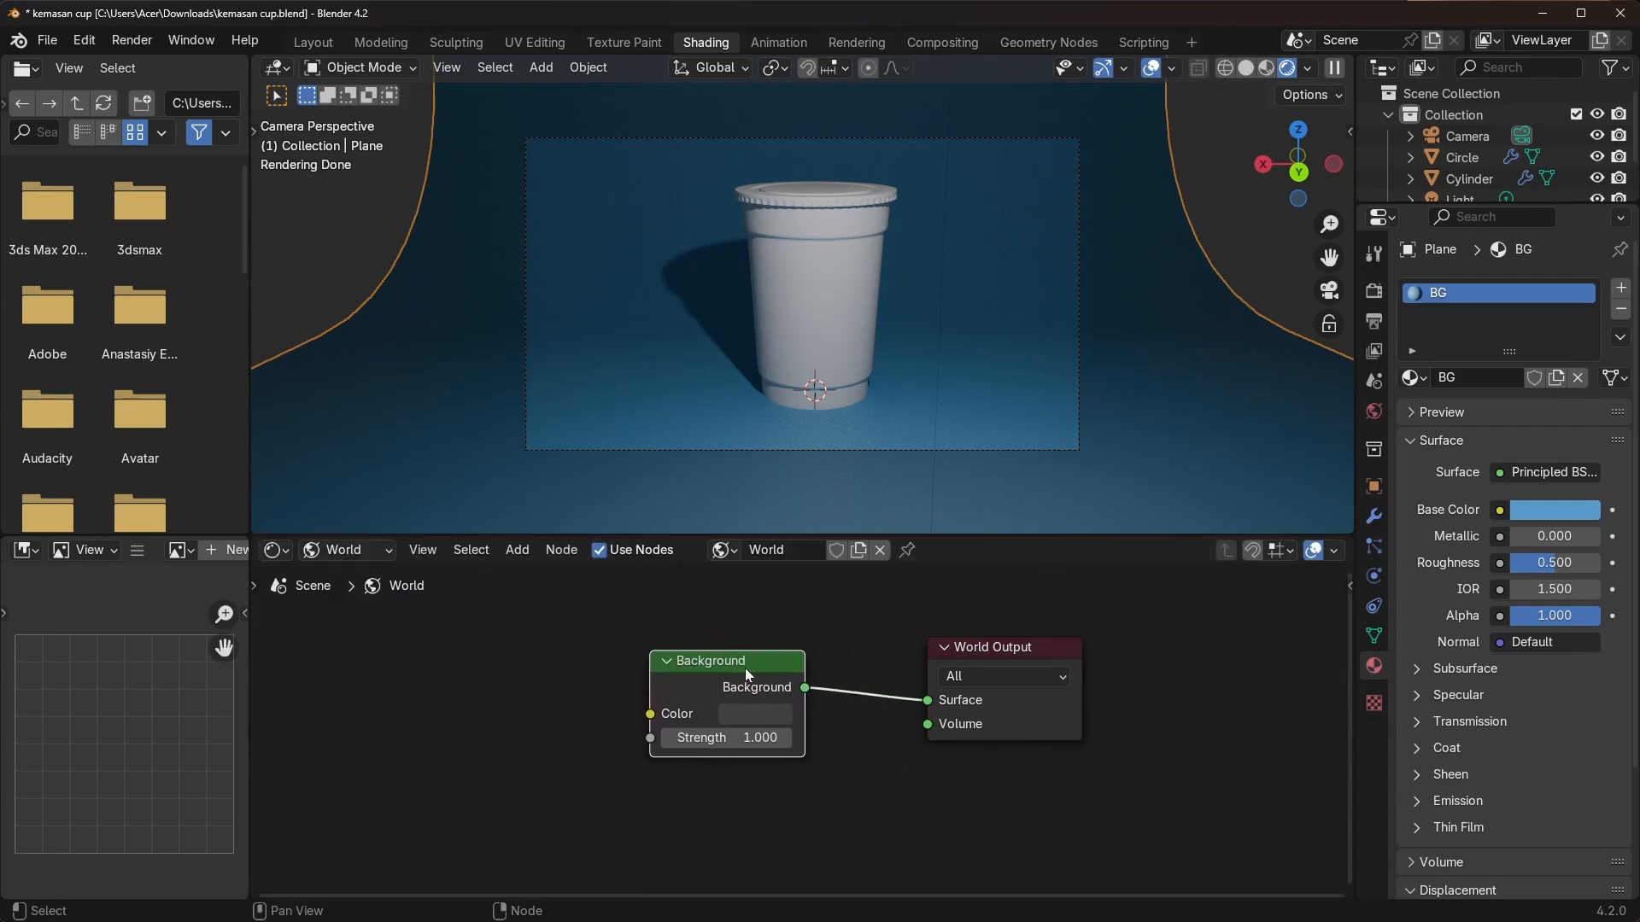
key(ctrl+t)
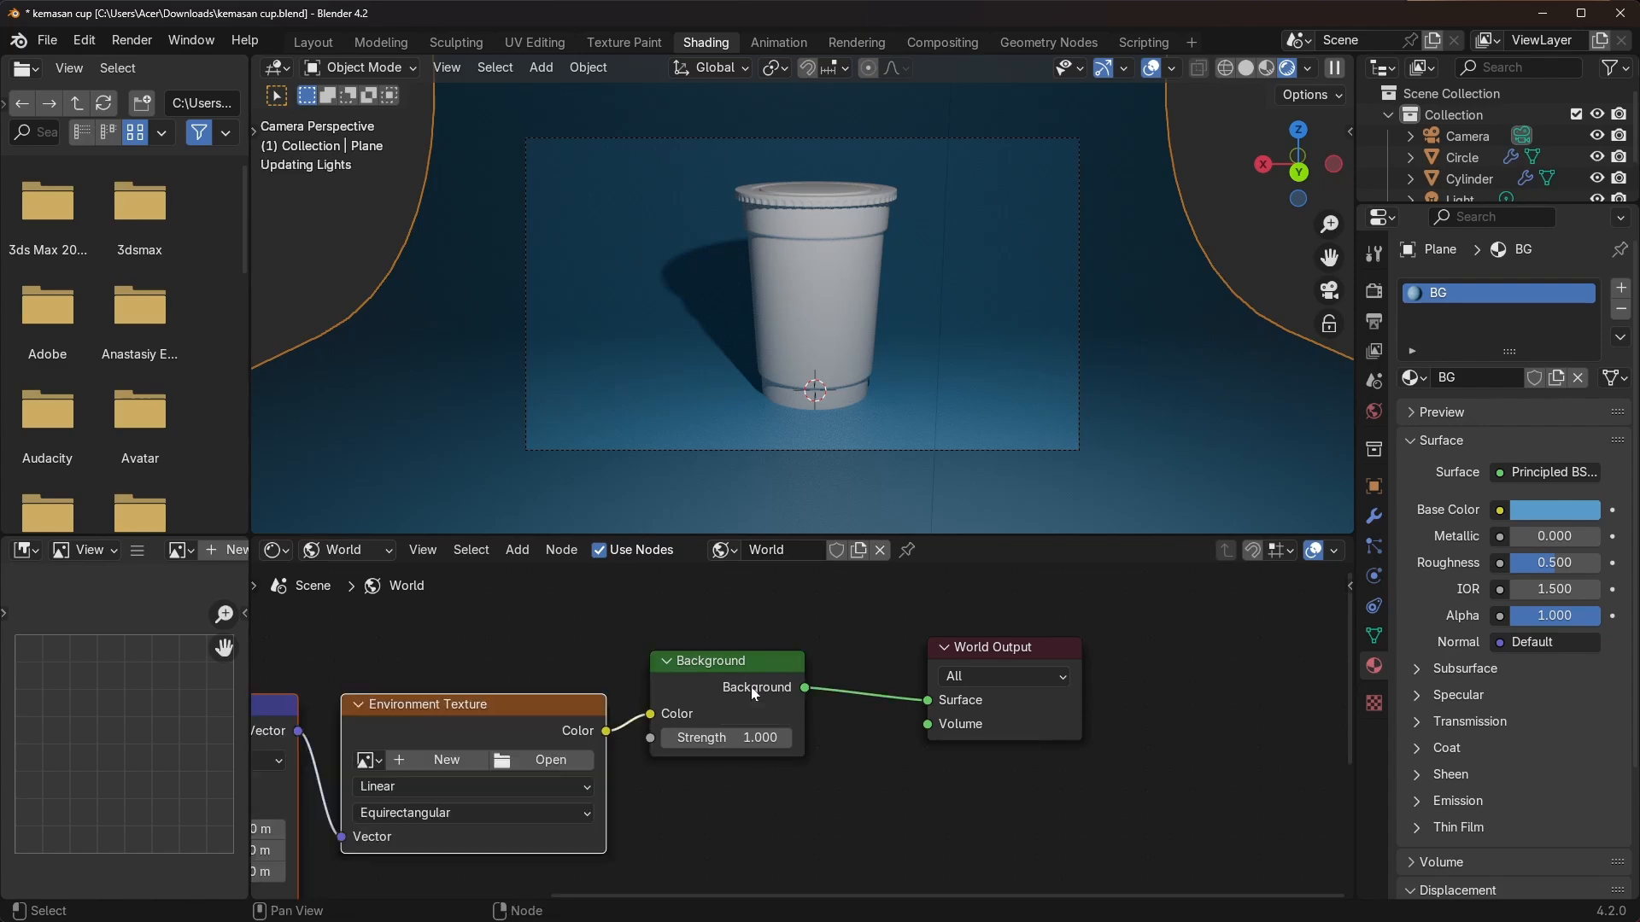
scroll(750, 687, left, 5)
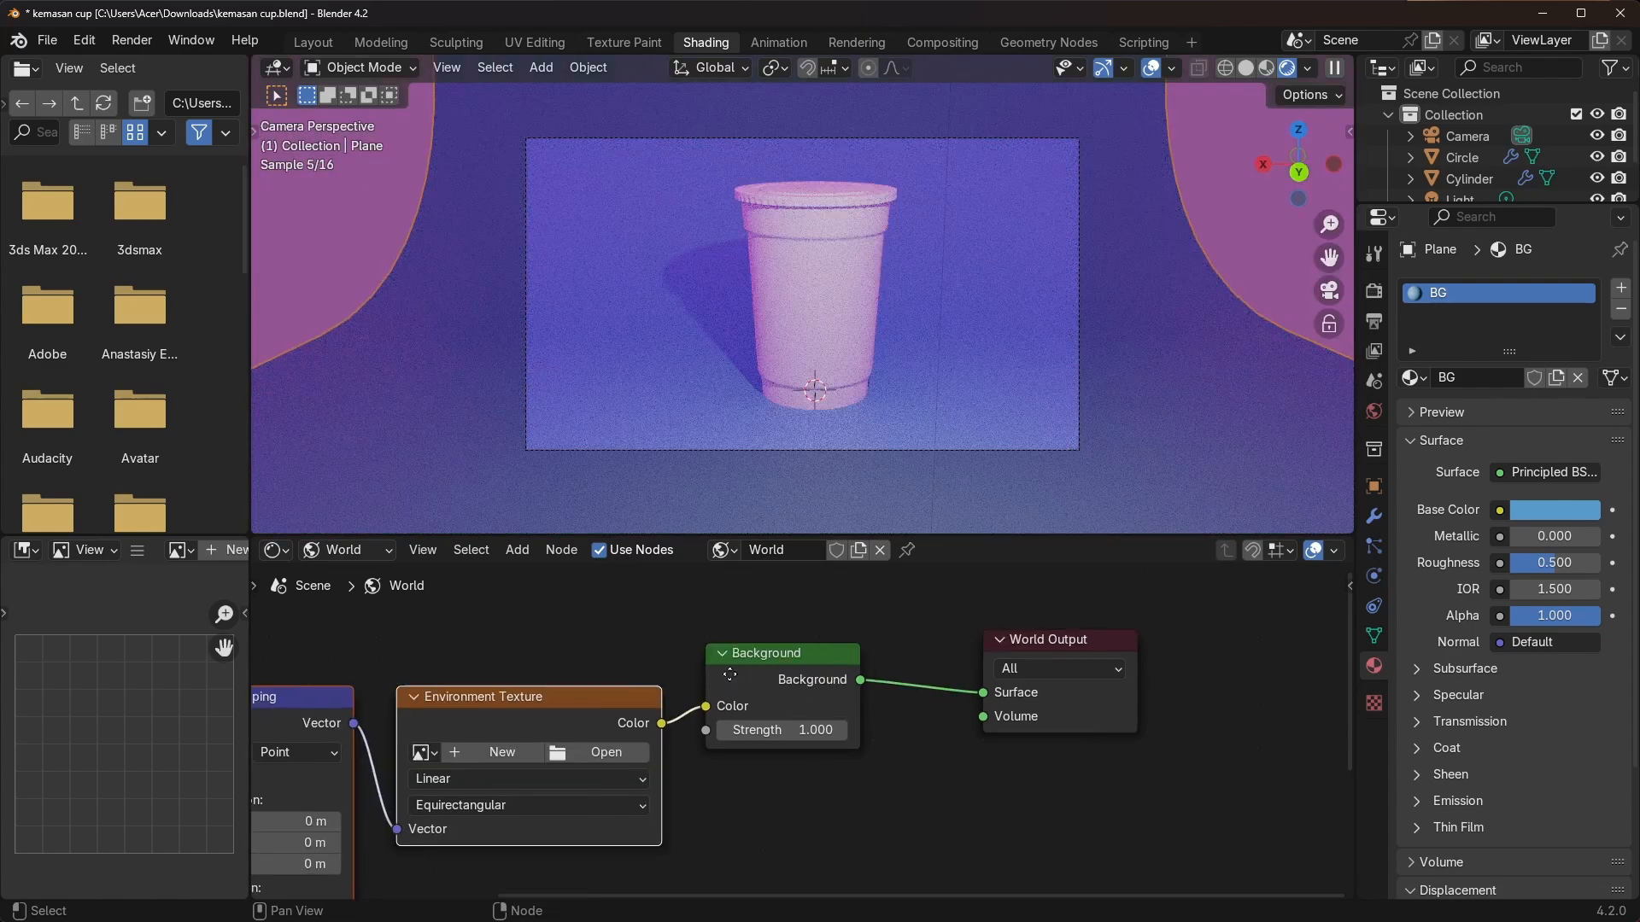
Search the installed add-ons in the preferences for "node" and check whether Node Wrangler is enabled
click(85, 44)
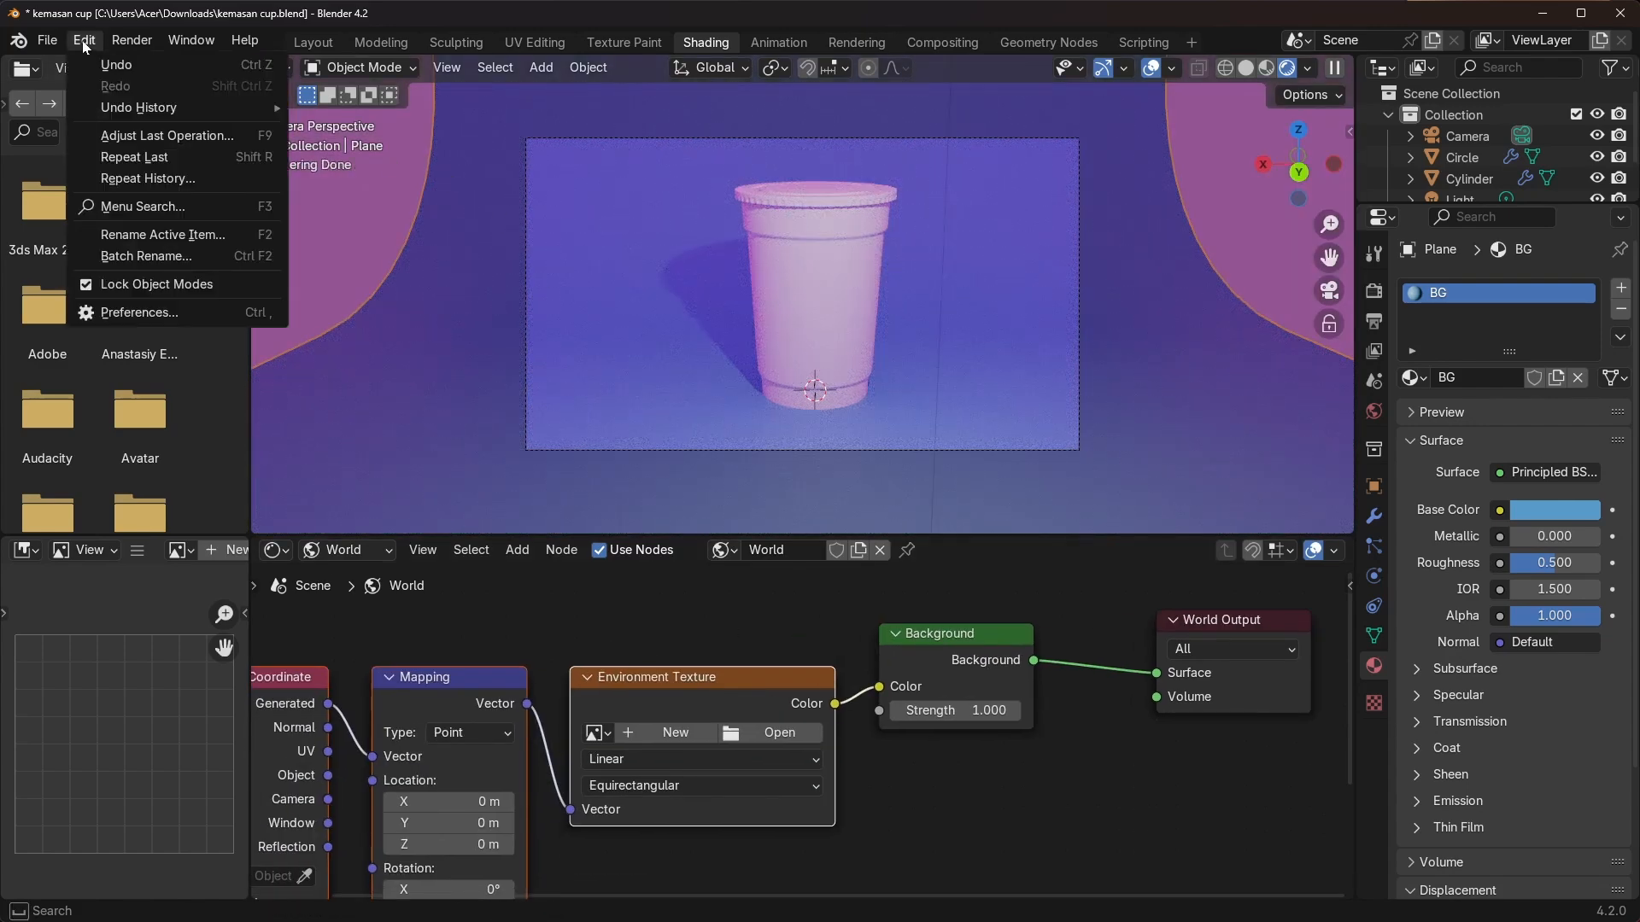
click(141, 312)
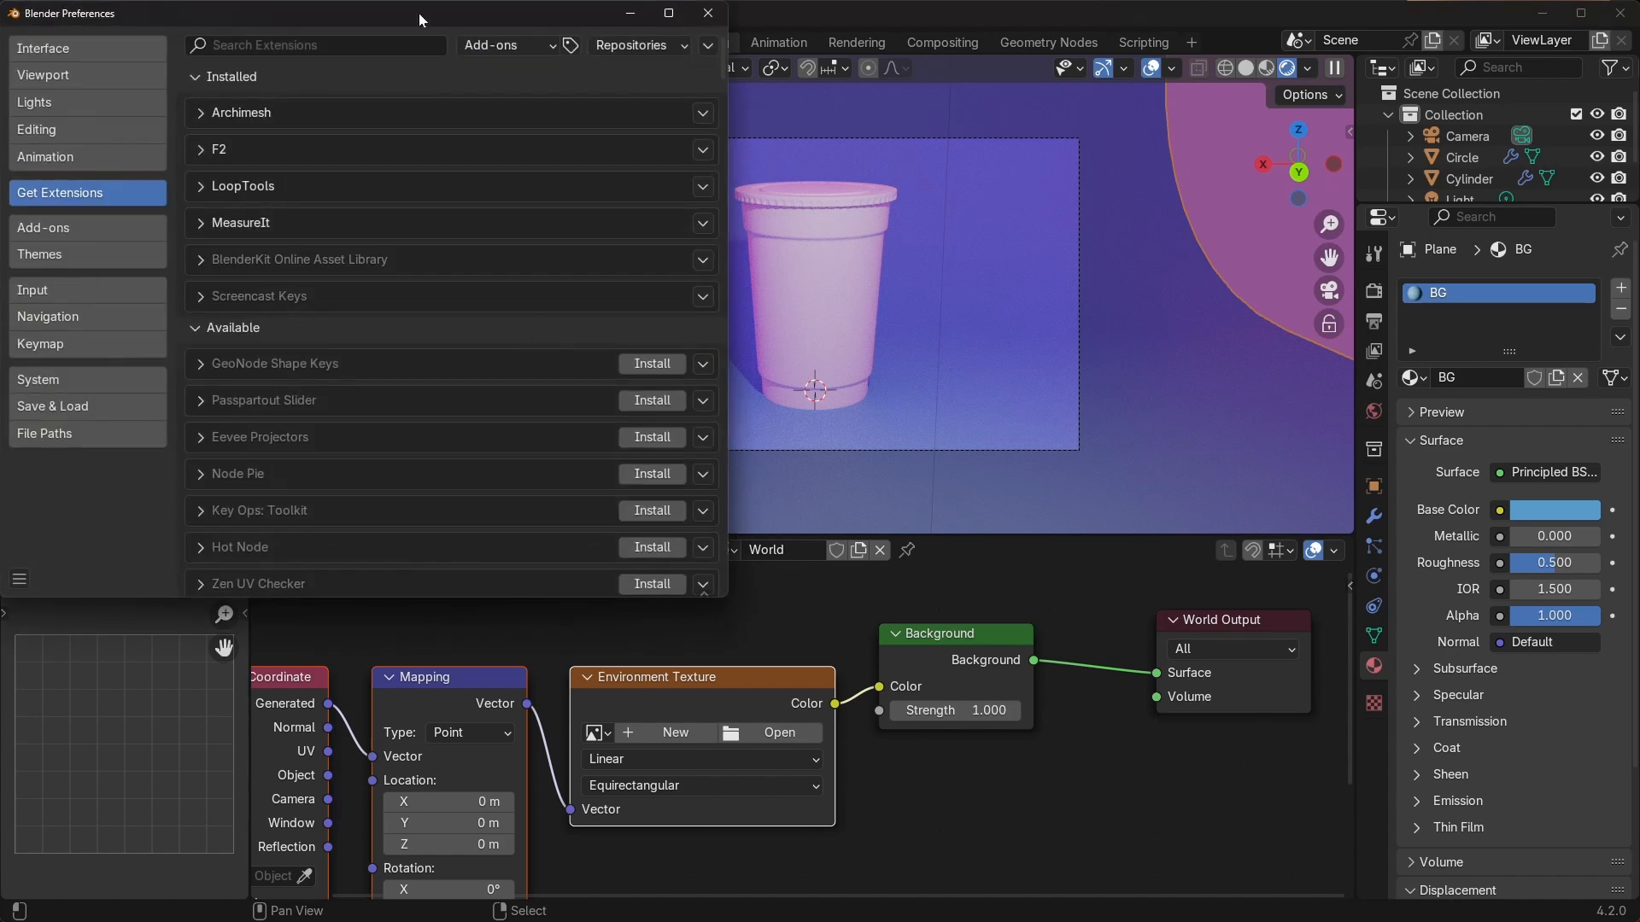
drag(418, 25, 634, 38)
click(296, 253)
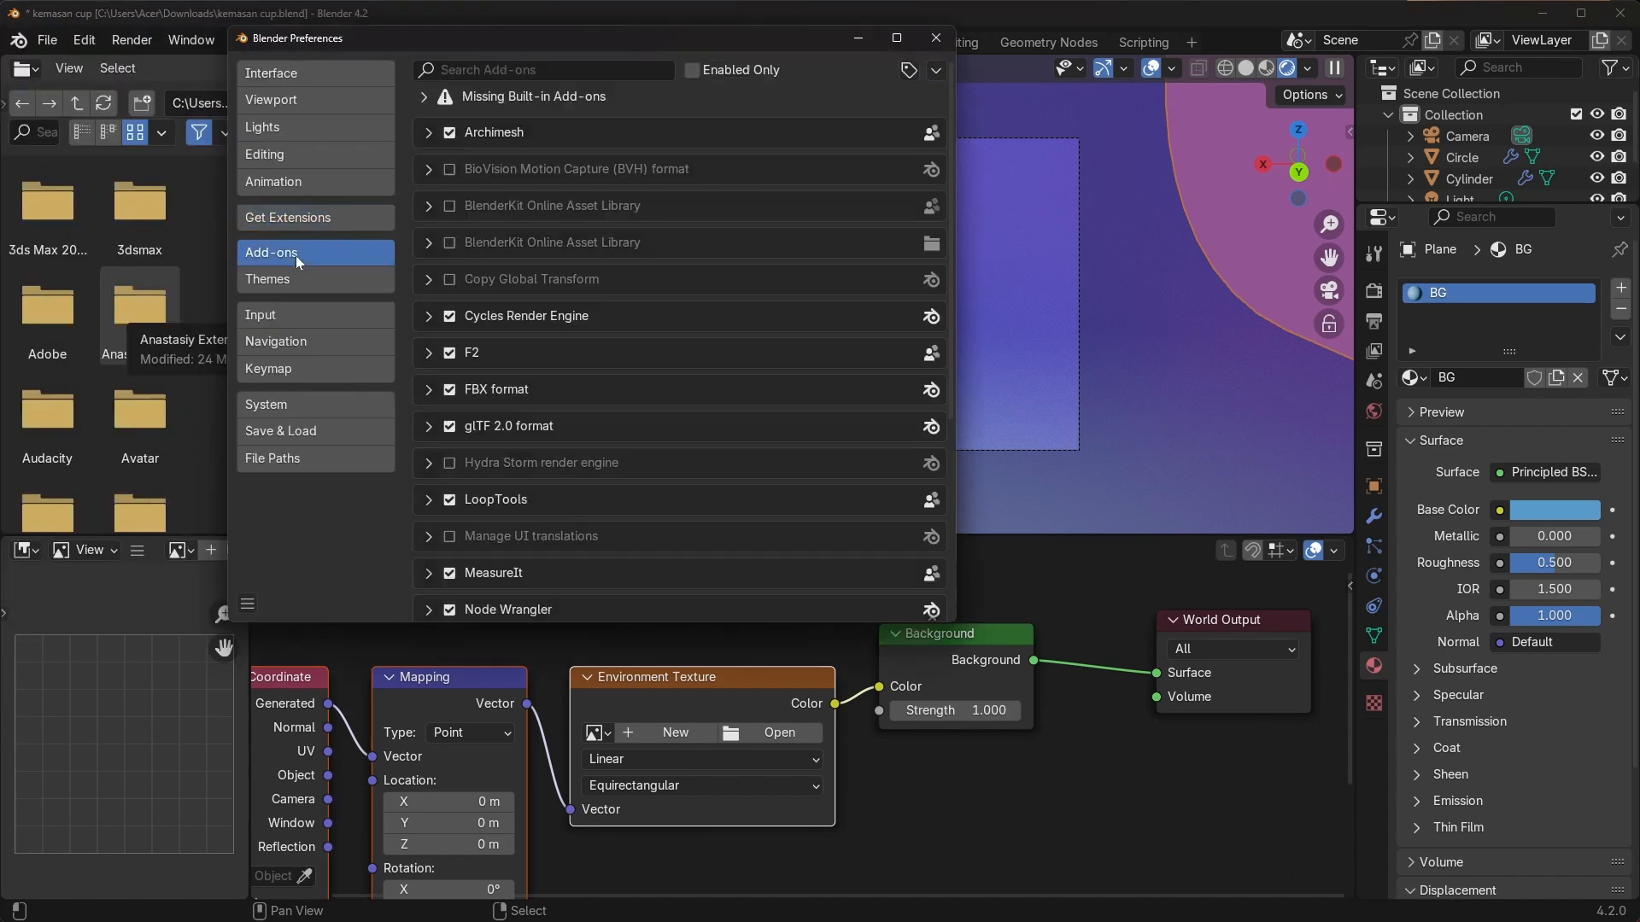
click(570, 70)
text(node)
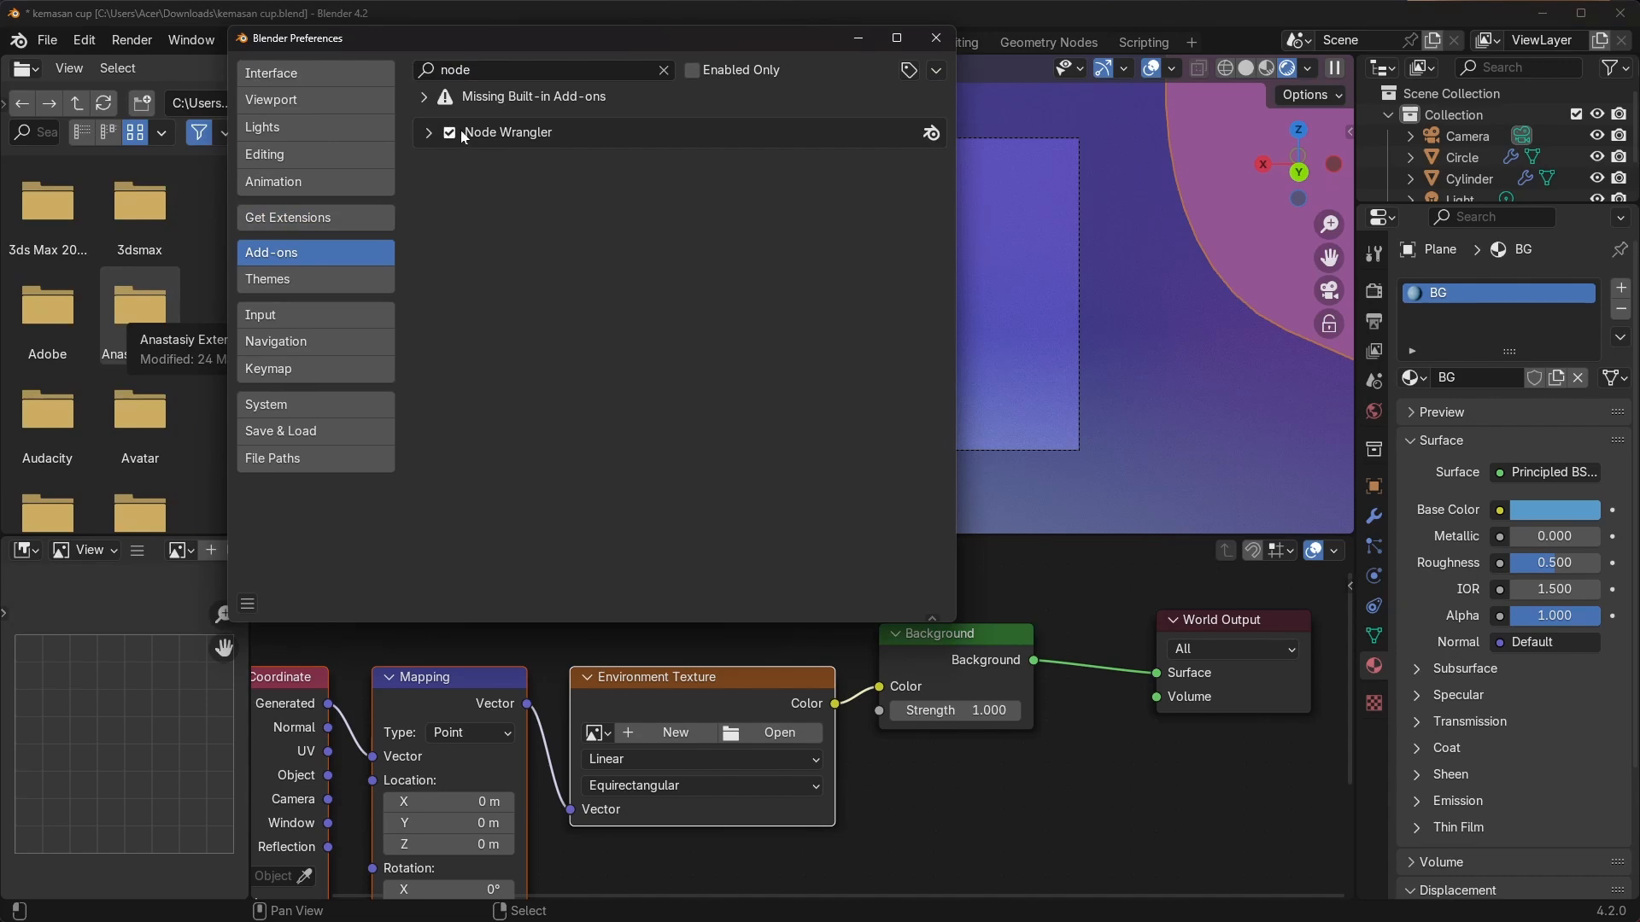
click(936, 37)
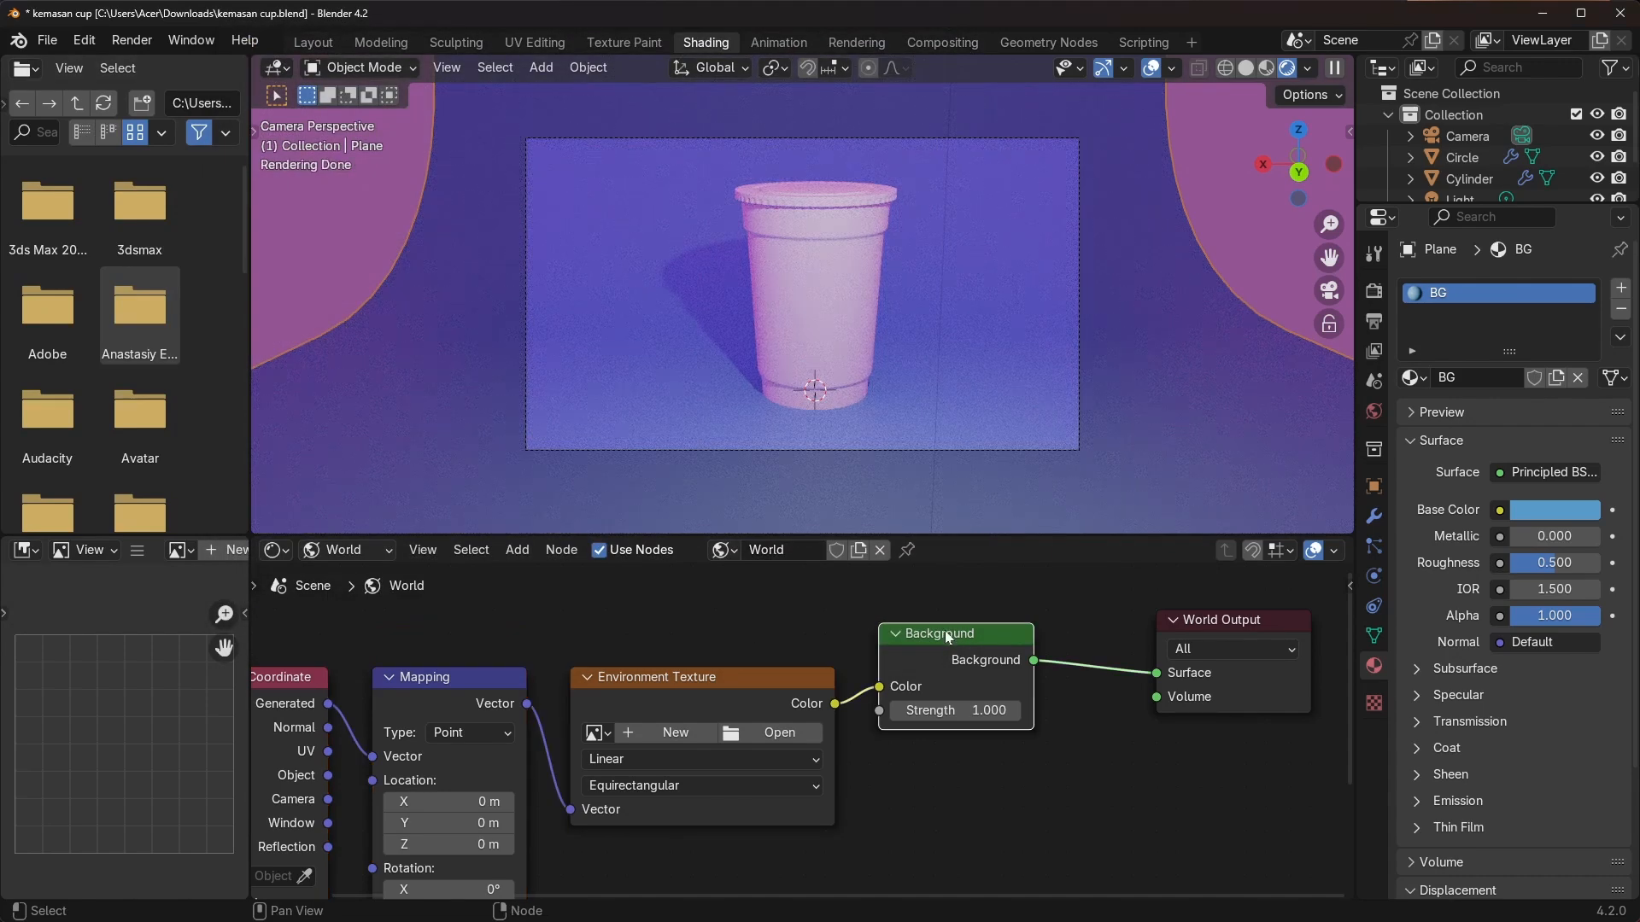
Load lebombo_4k.hdr from the HDRI folder into the world's Environment Texture node and compare the lighting with and without it
drag(997, 636, 1013, 633)
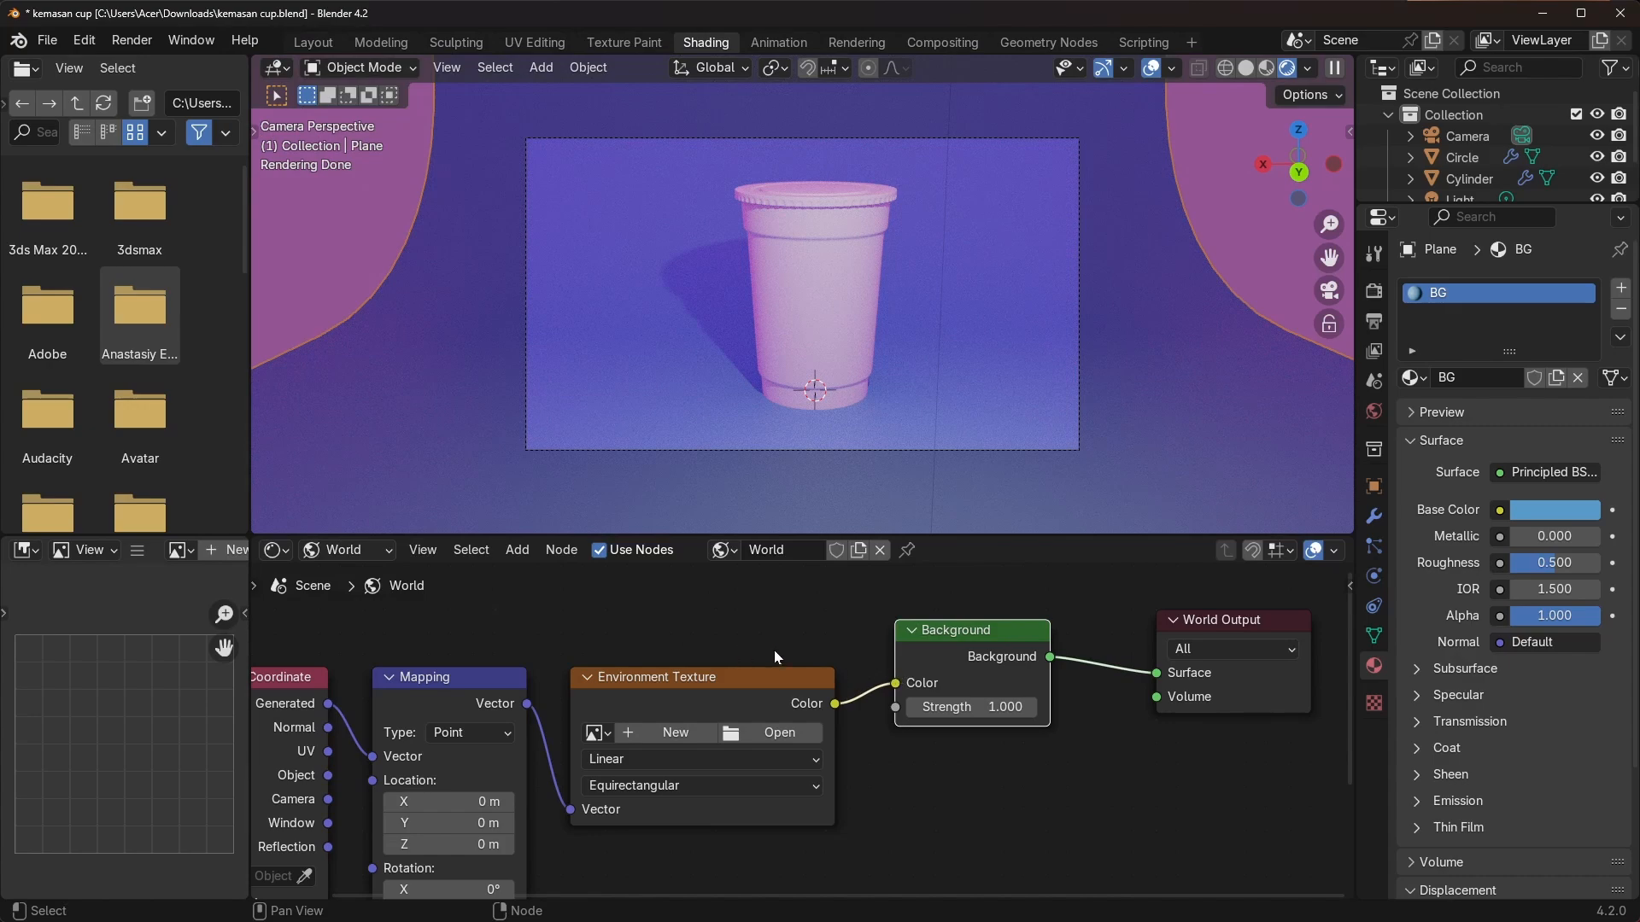
click(780, 733)
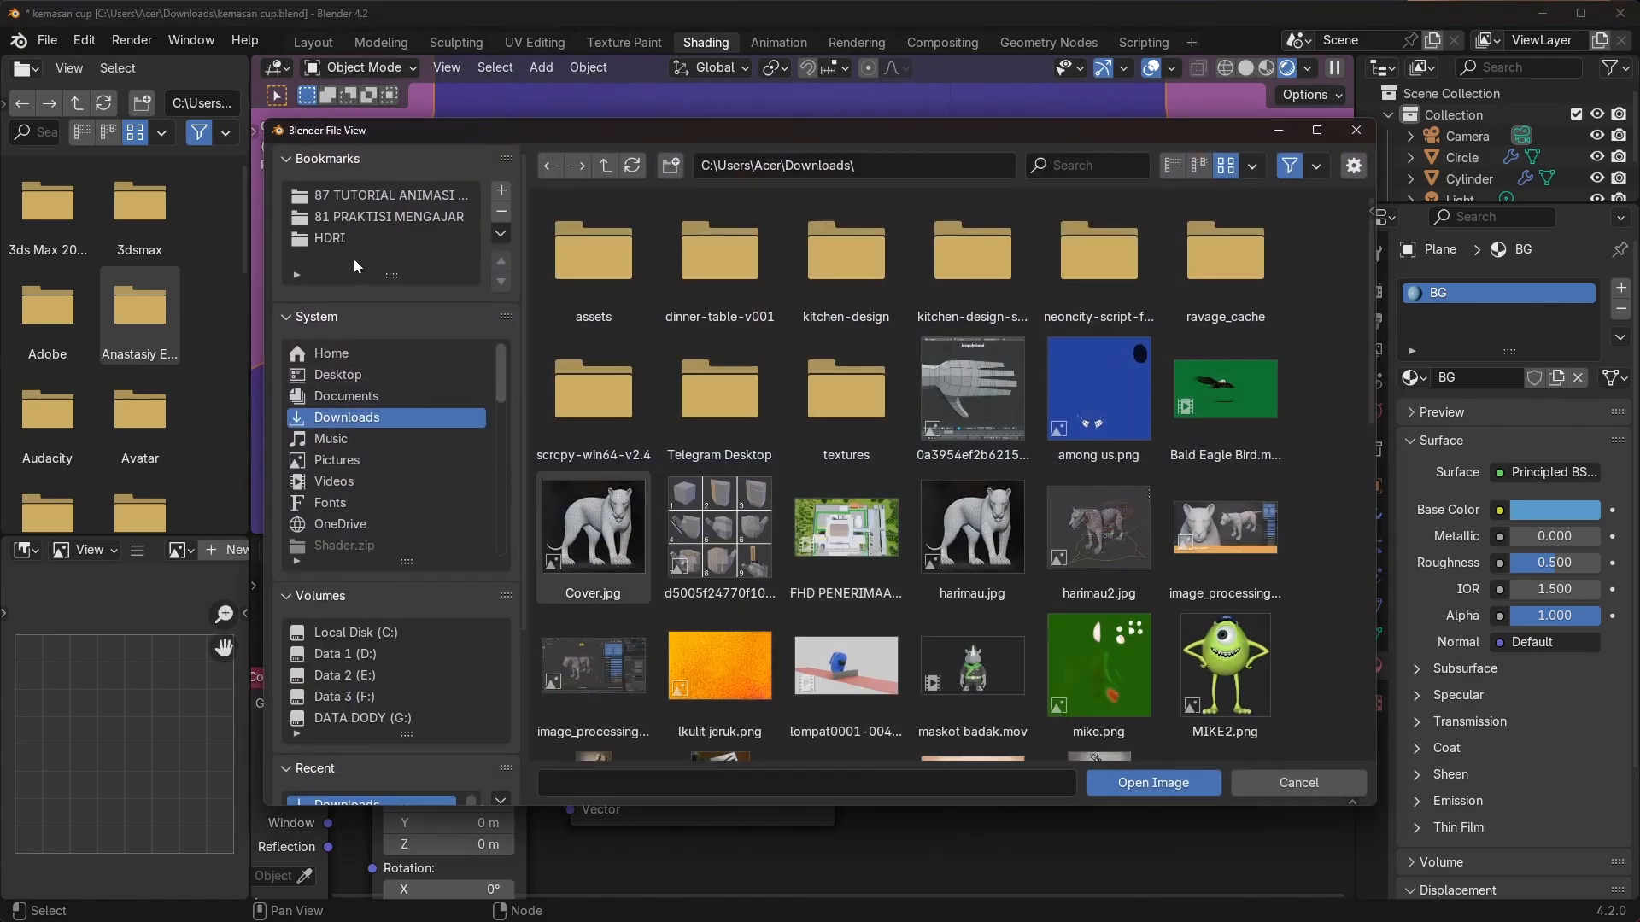
click(341, 239)
click(982, 545)
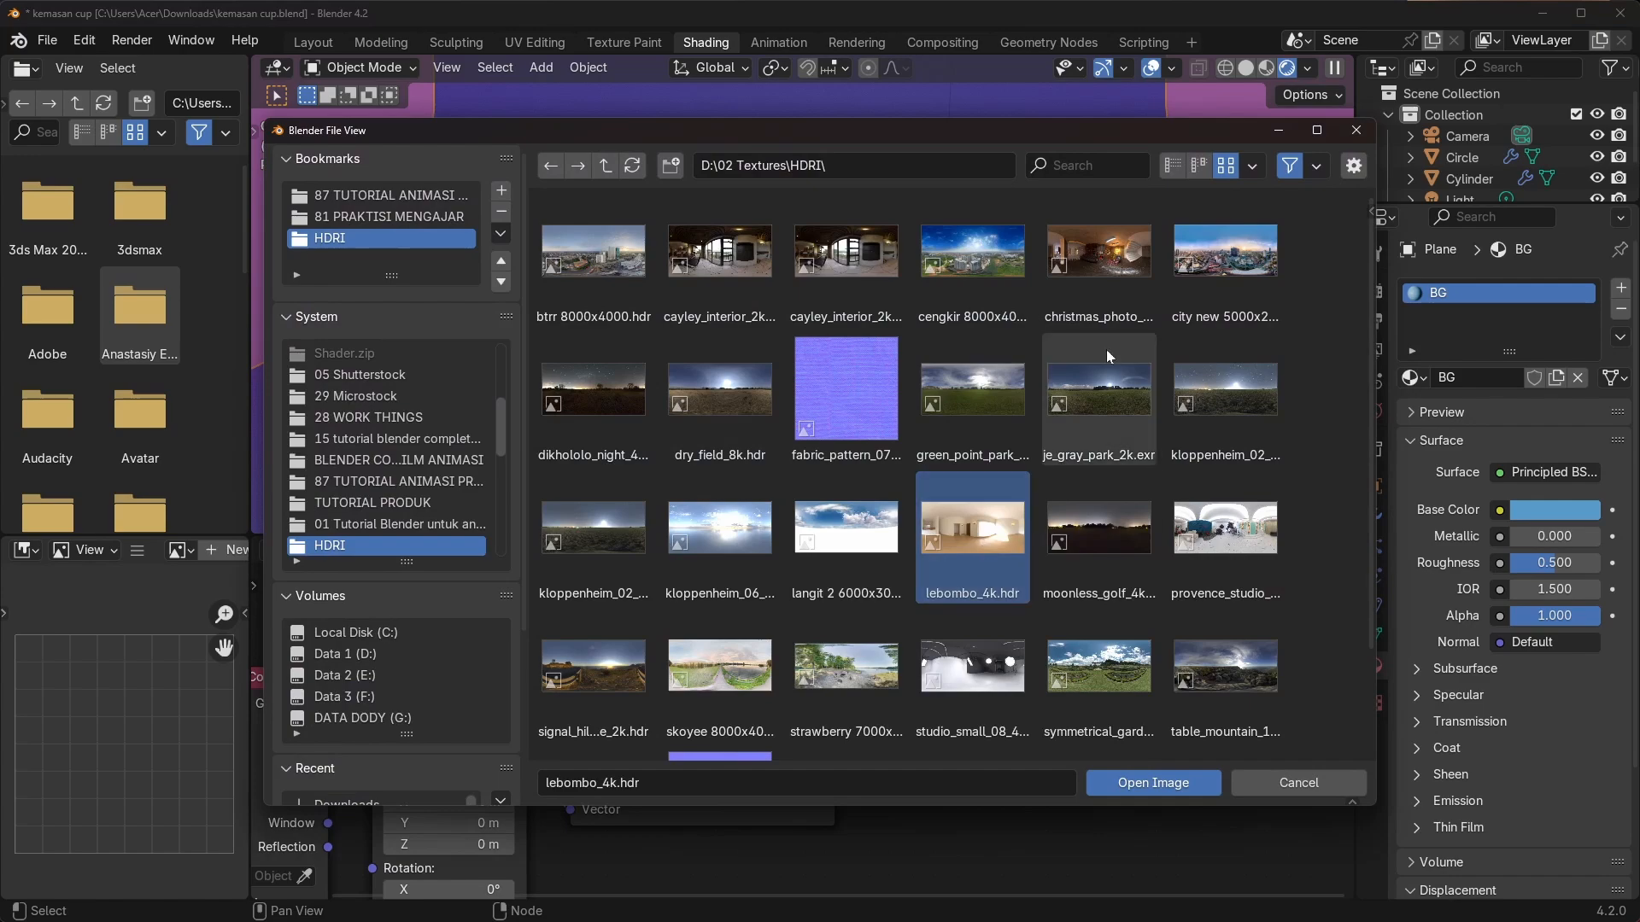
click(1153, 783)
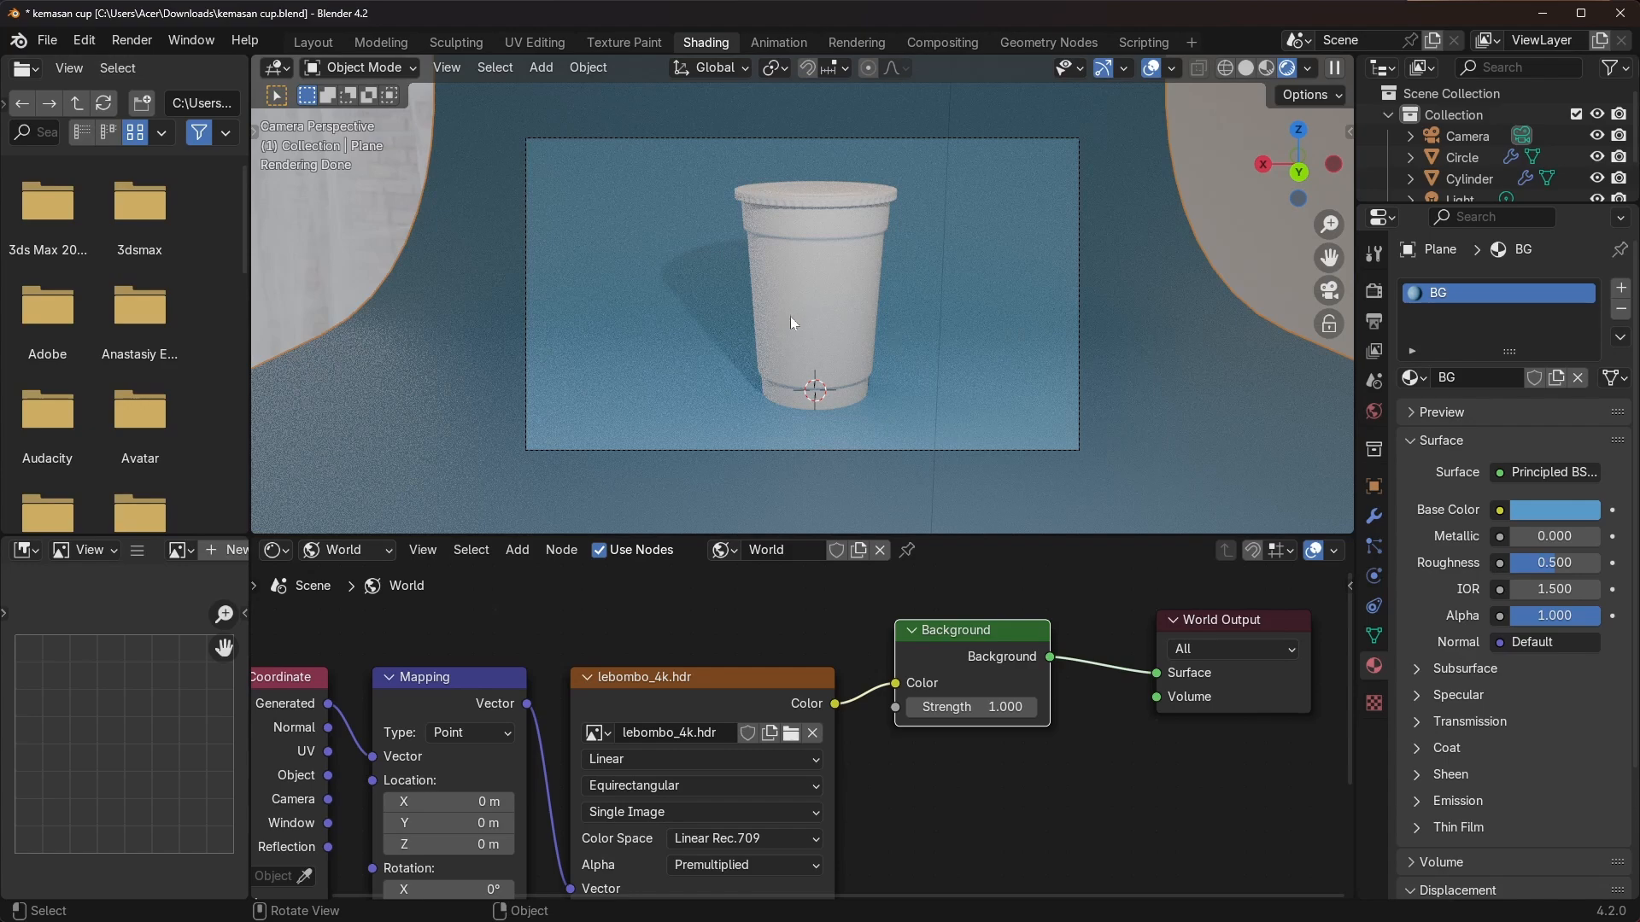
scroll(789, 313, up, 2)
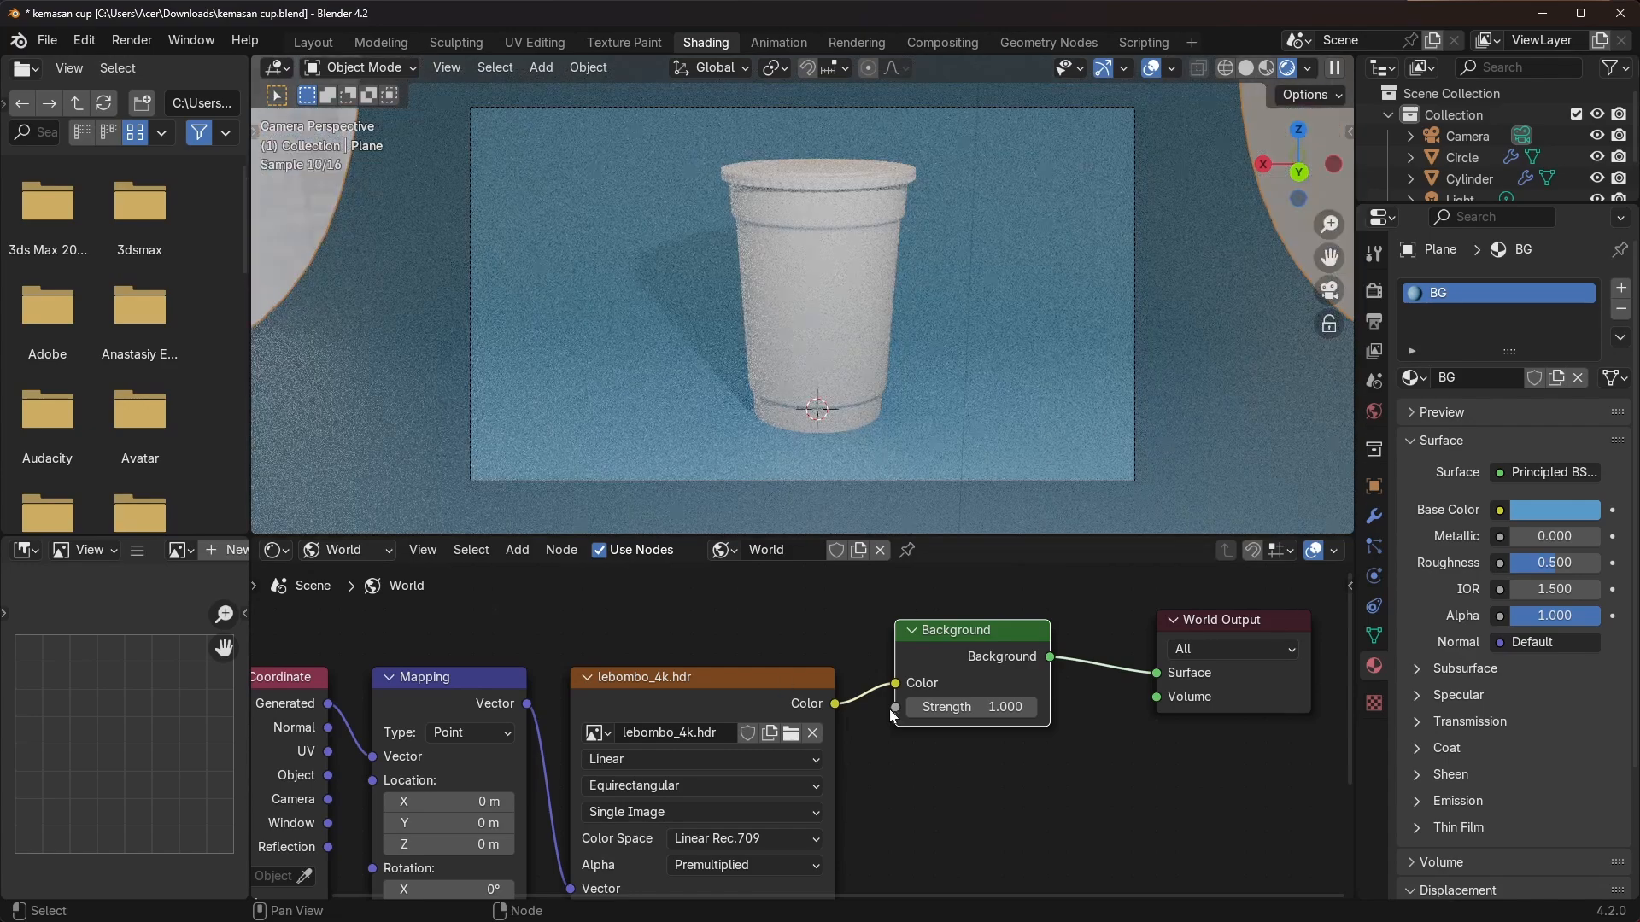
drag(895, 684, 895, 684)
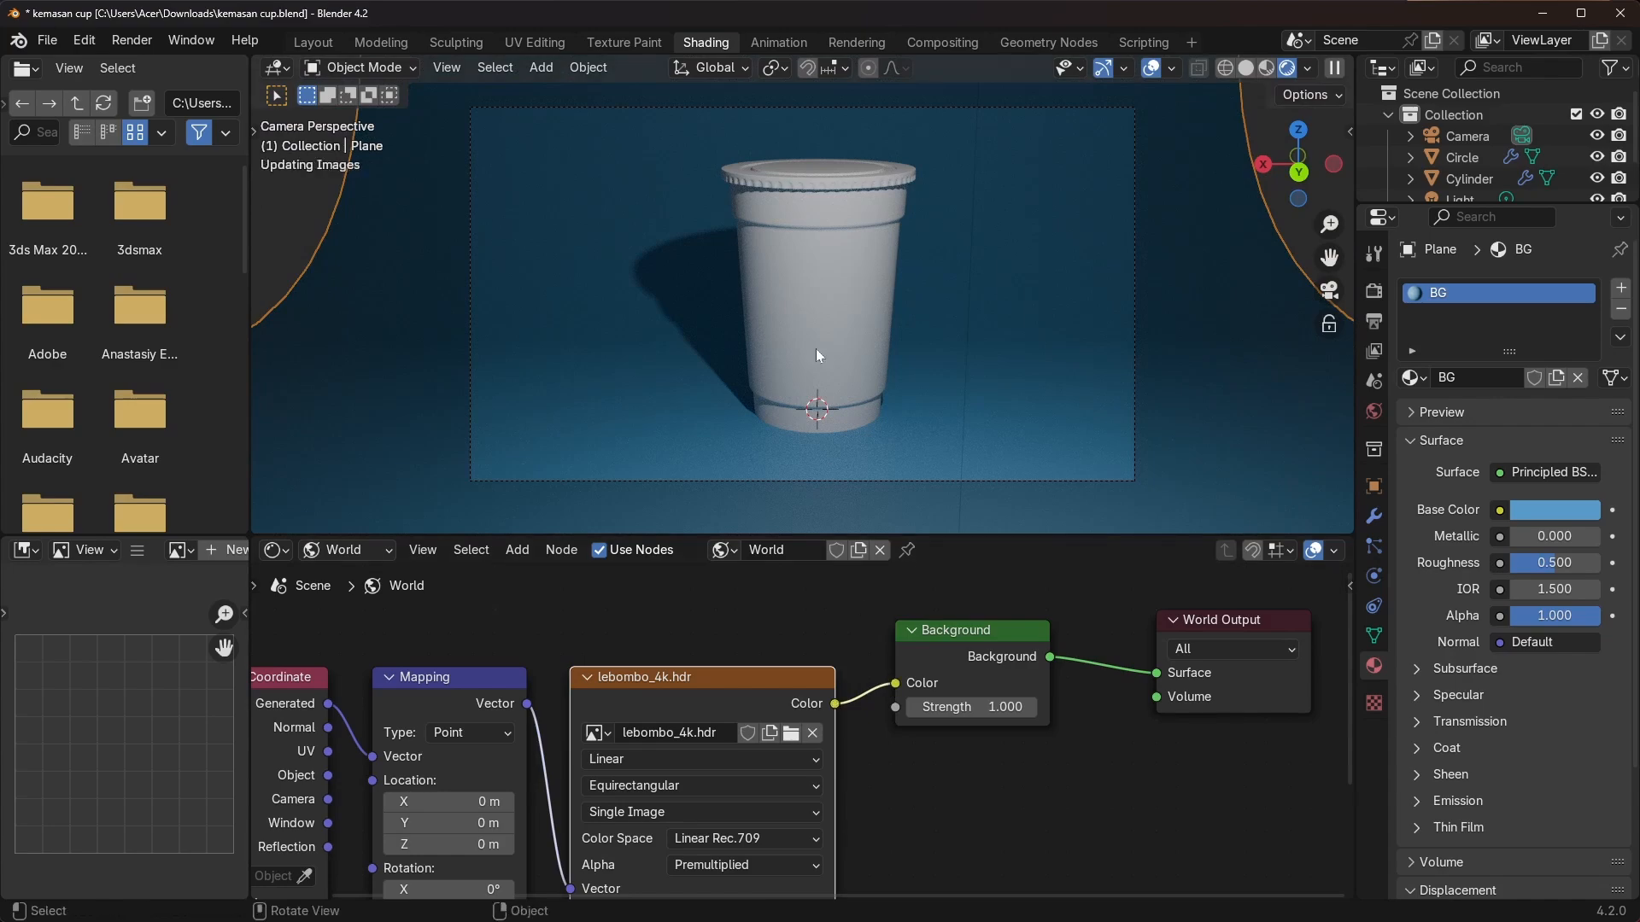
Set the environment Mapping node's Z rotation to 105° and inspect the lighting around the cup, returning to the camera view
middle_drag(511, 898, 669, 722)
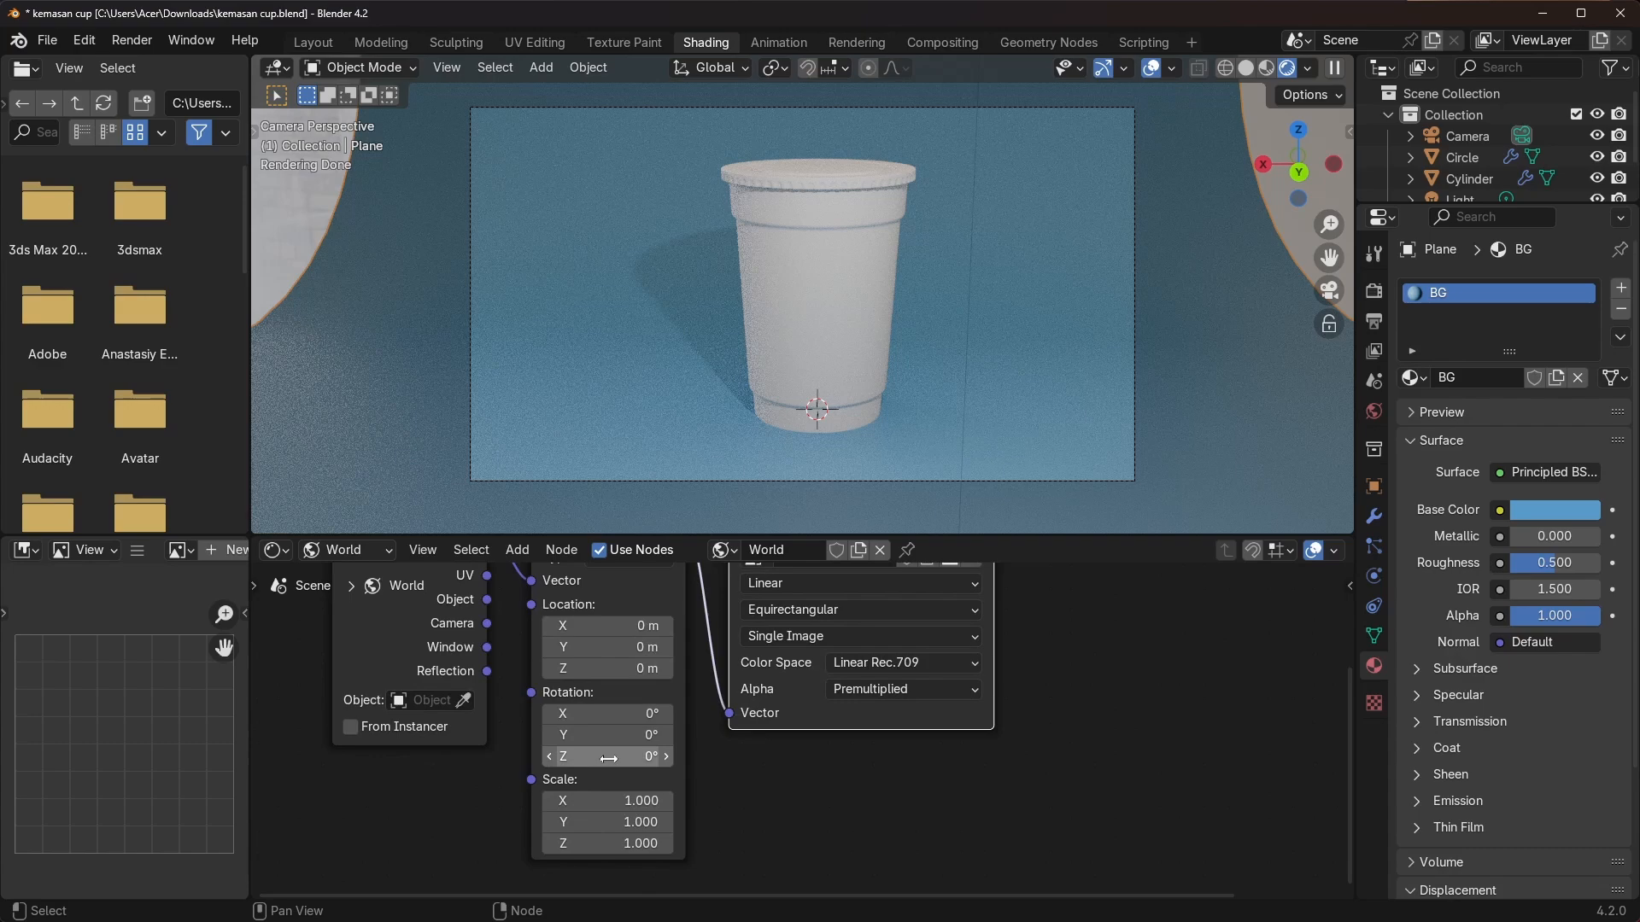
drag(608, 756, 684, 756)
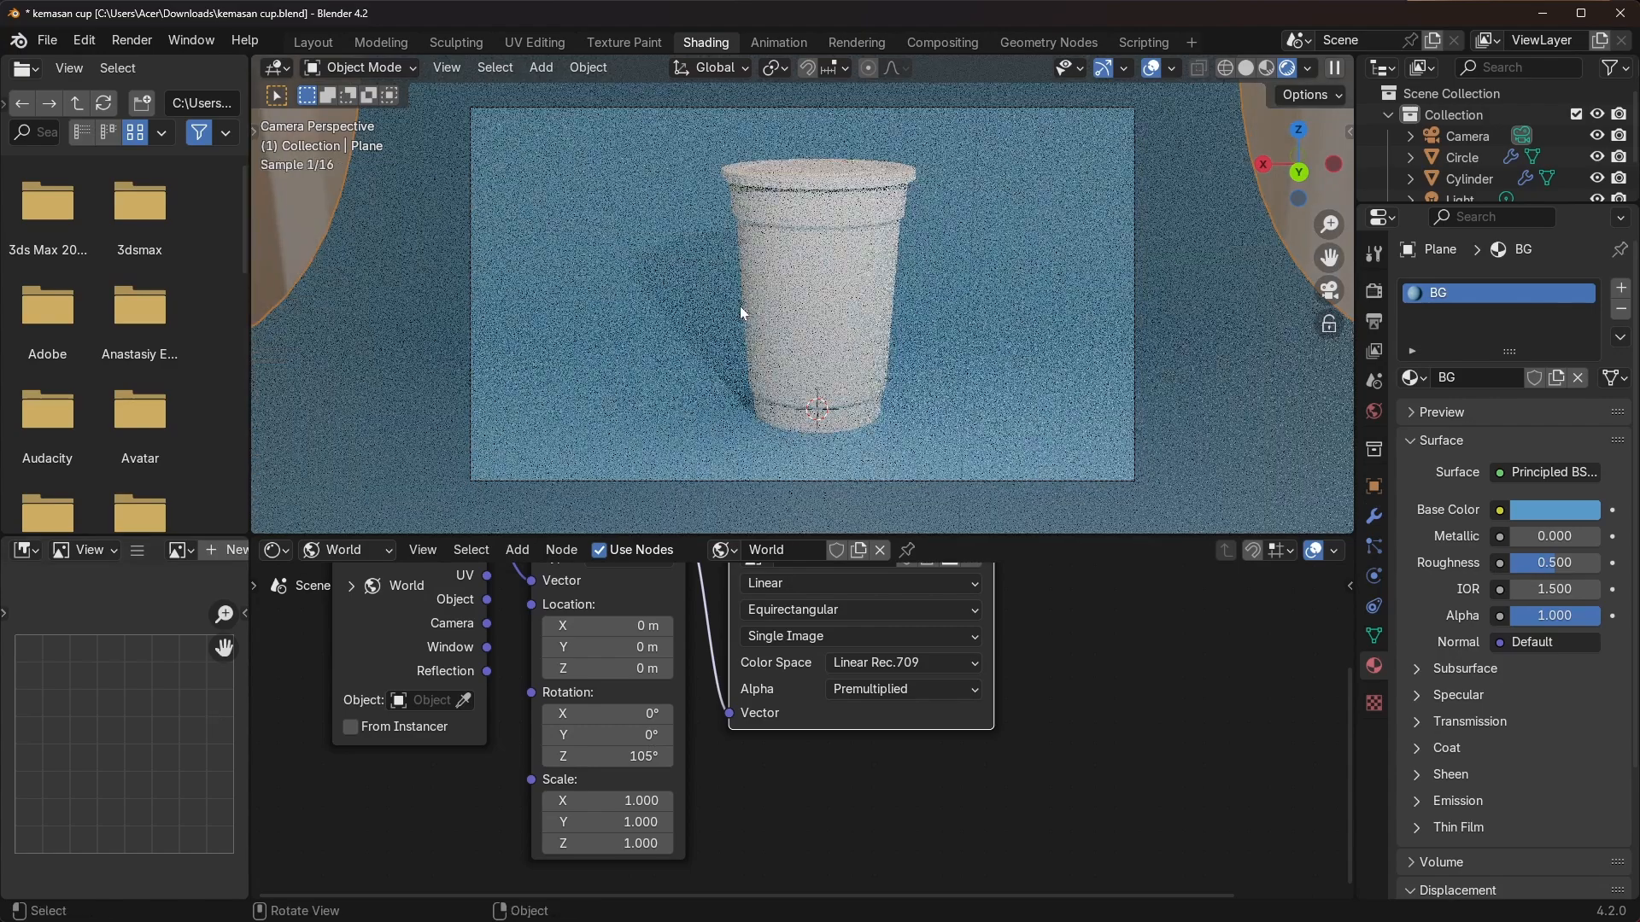
scroll(905, 295, down, 4)
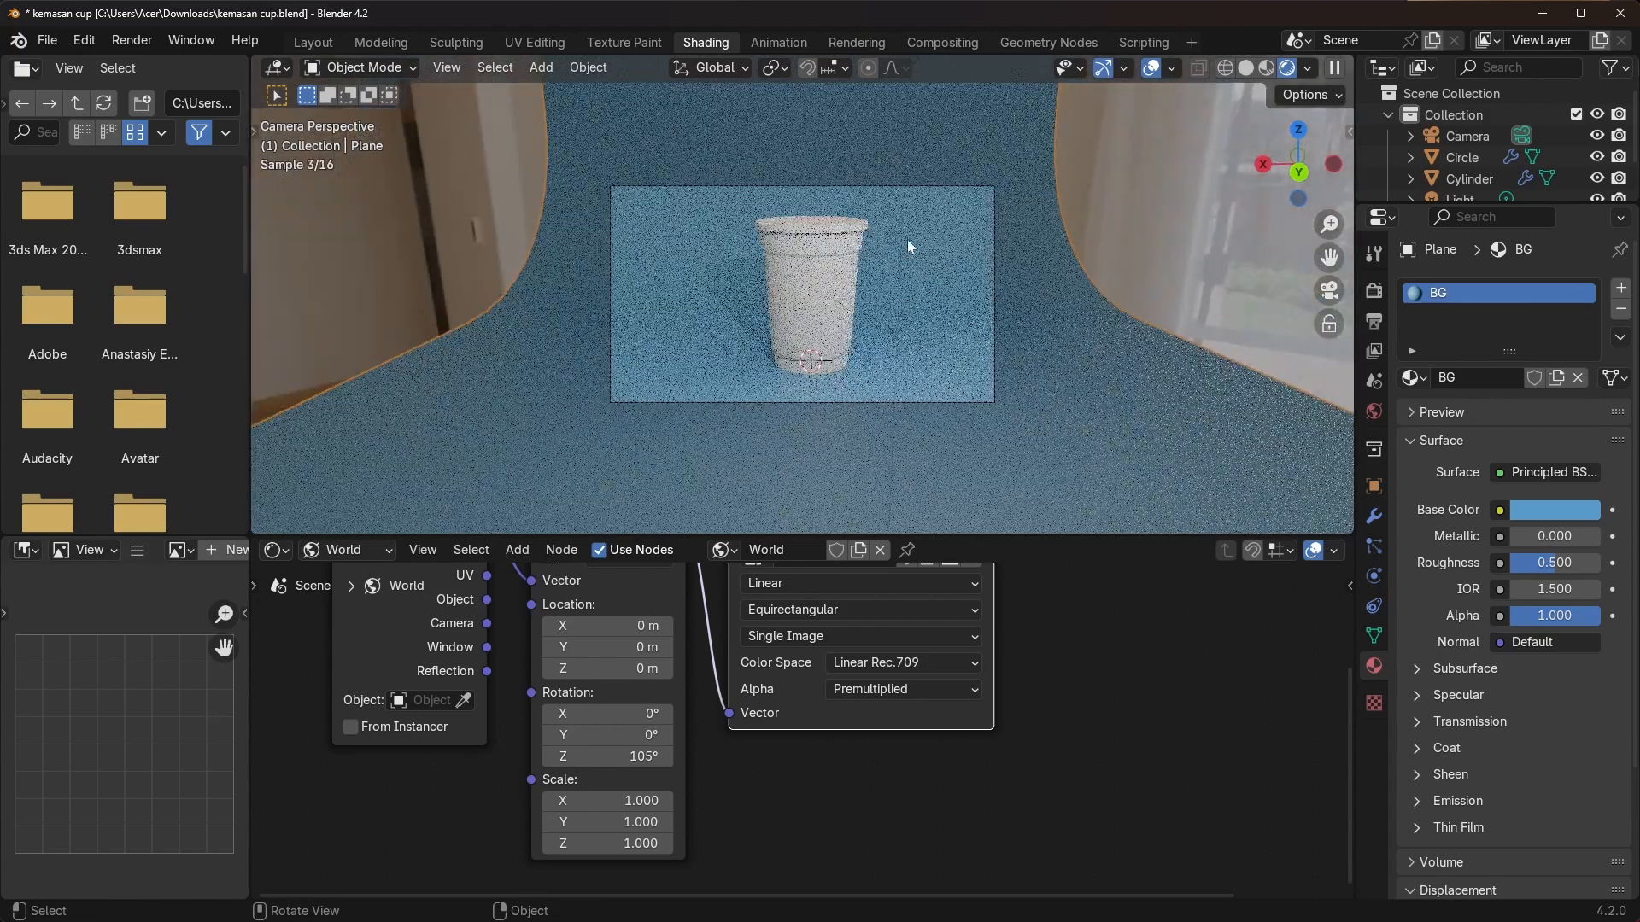
scroll(909, 244, down, 1)
shift+middle_drag(907, 137, 791, 209)
click(876, 207)
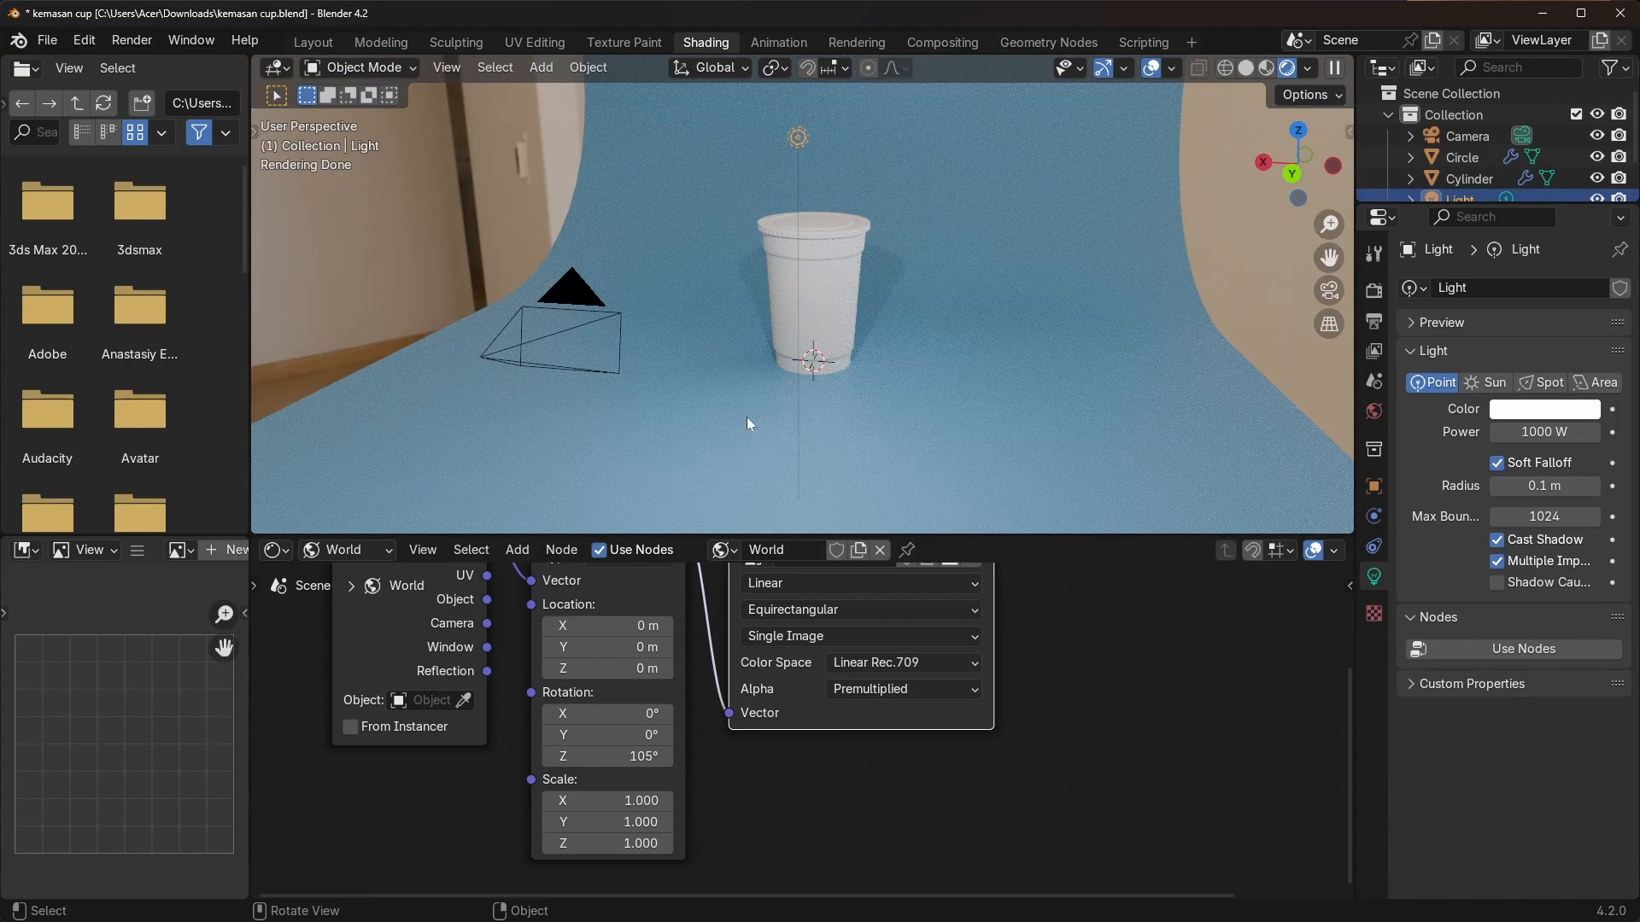
key(KP_0)
scroll(789, 447, up, 3)
shift+middle_drag(796, 436, 816, 249)
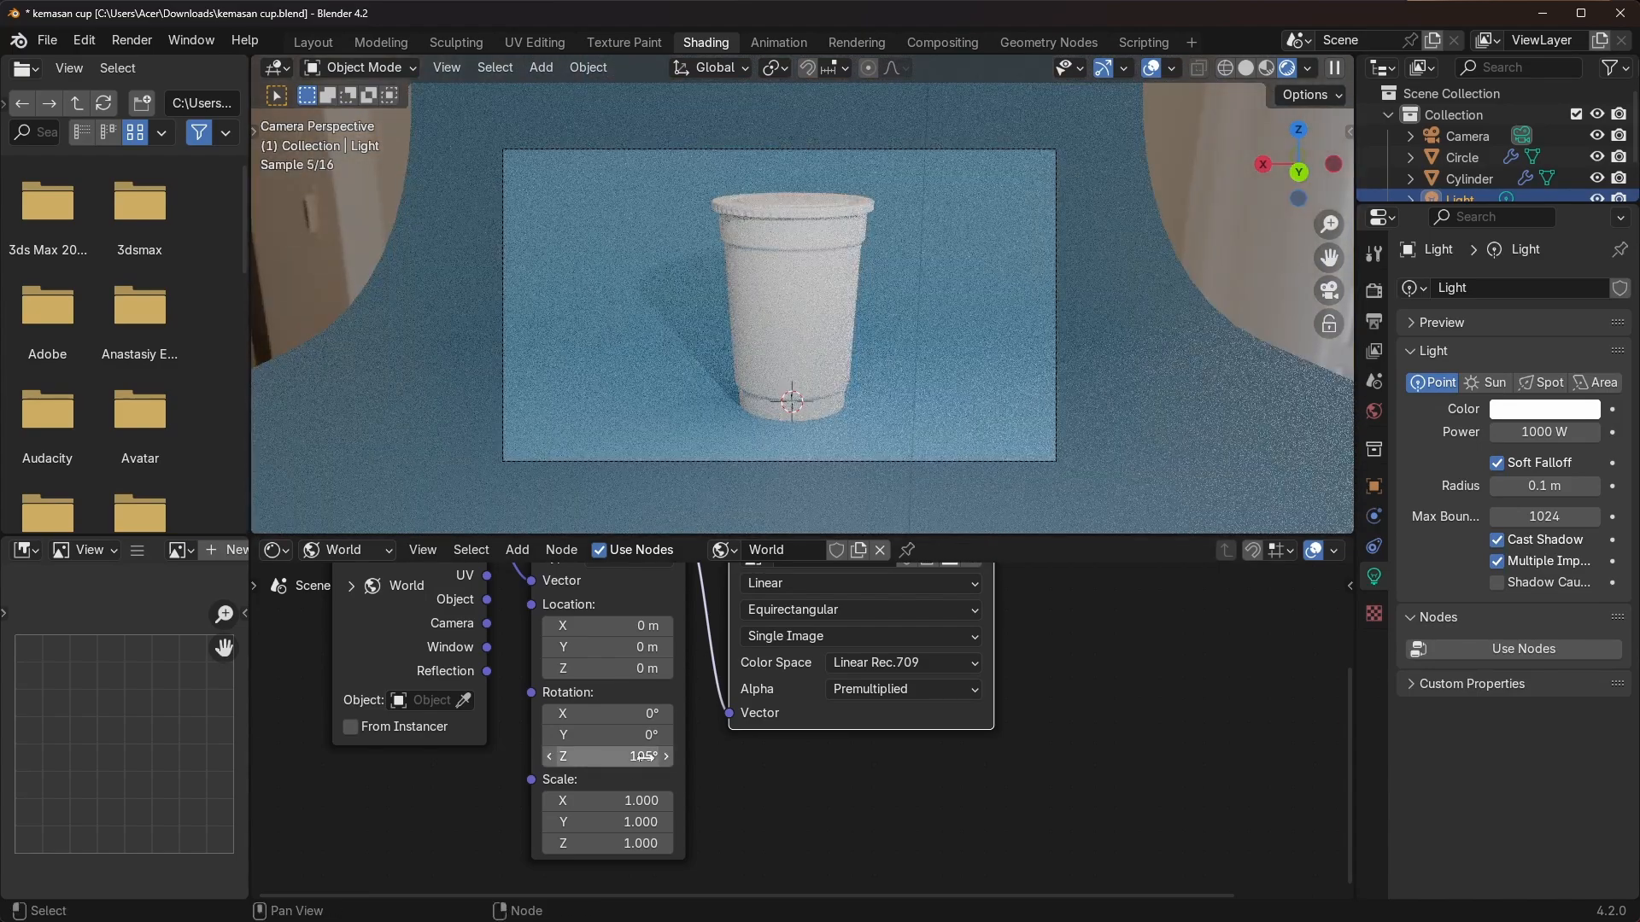
Set the environment Mapping node's Z rotation to 211°
drag(642, 757, 760, 757)
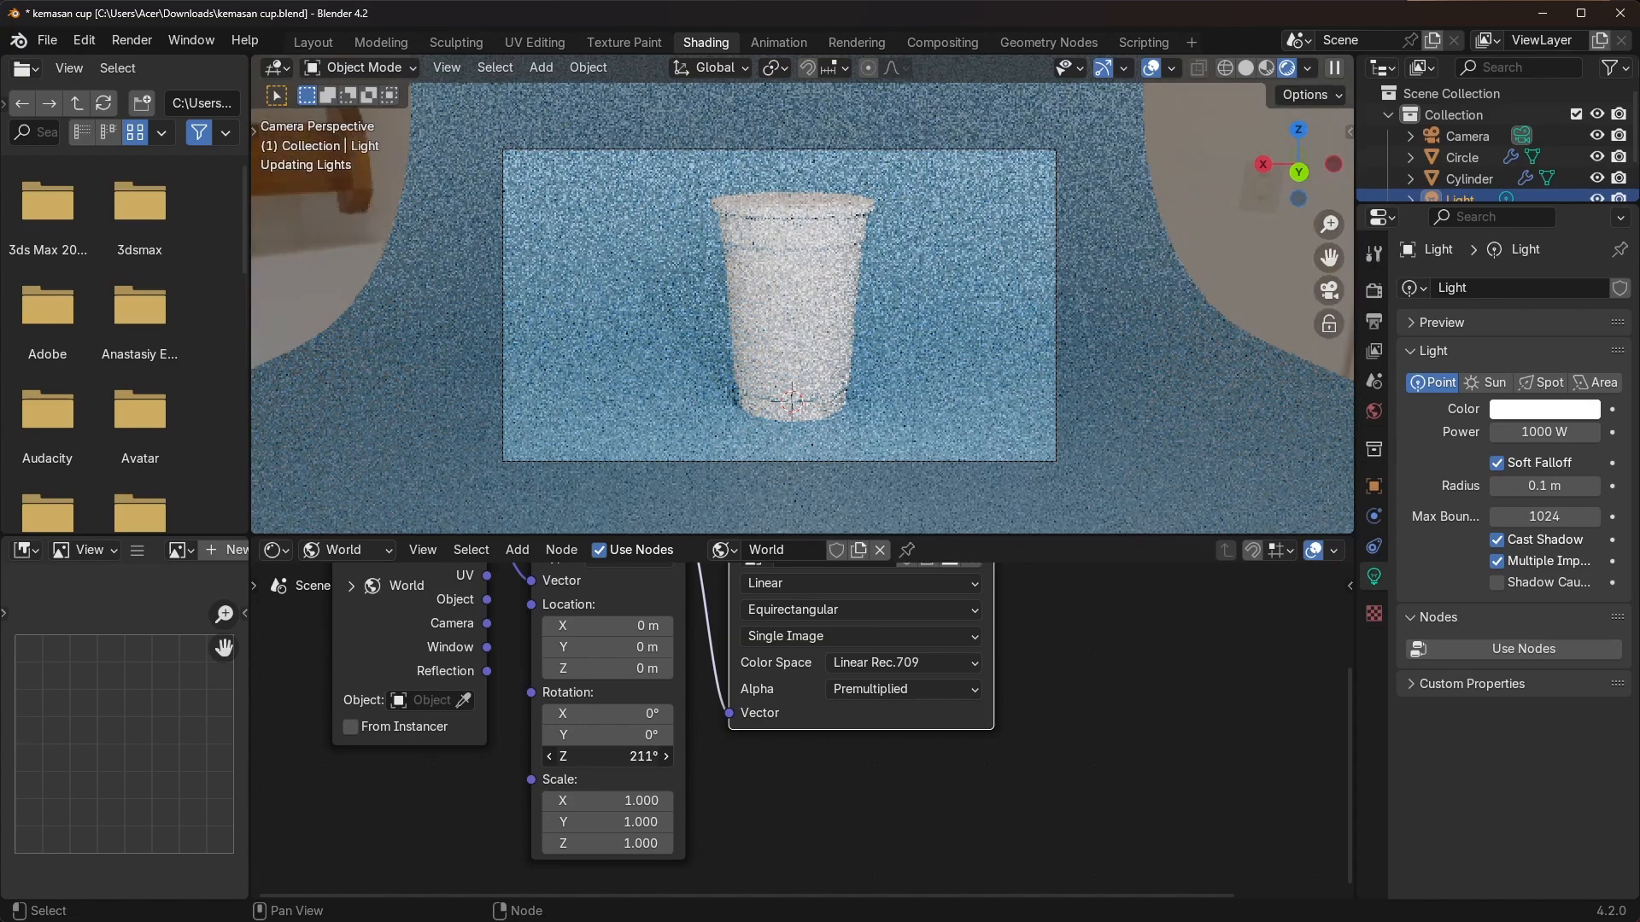
scroll(841, 308, up, 3)
scroll(847, 305, down, 3)
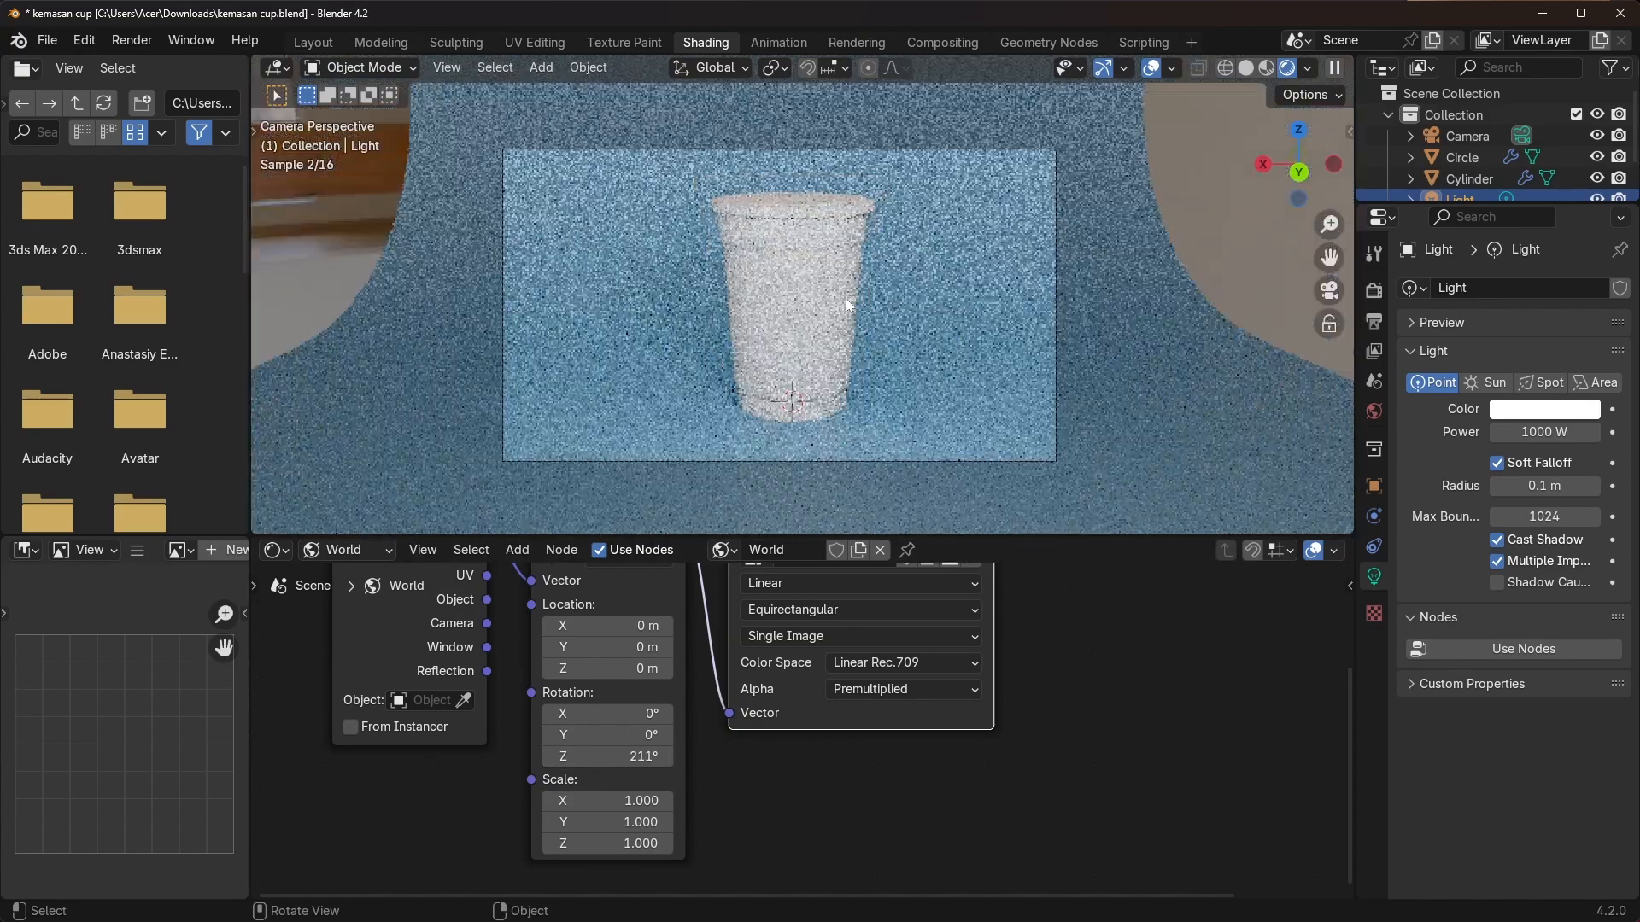
Select the cup body and switch the shader editor back to object materials
scroll(846, 305, up, 1)
click(844, 309)
scroll(843, 314, up, 2)
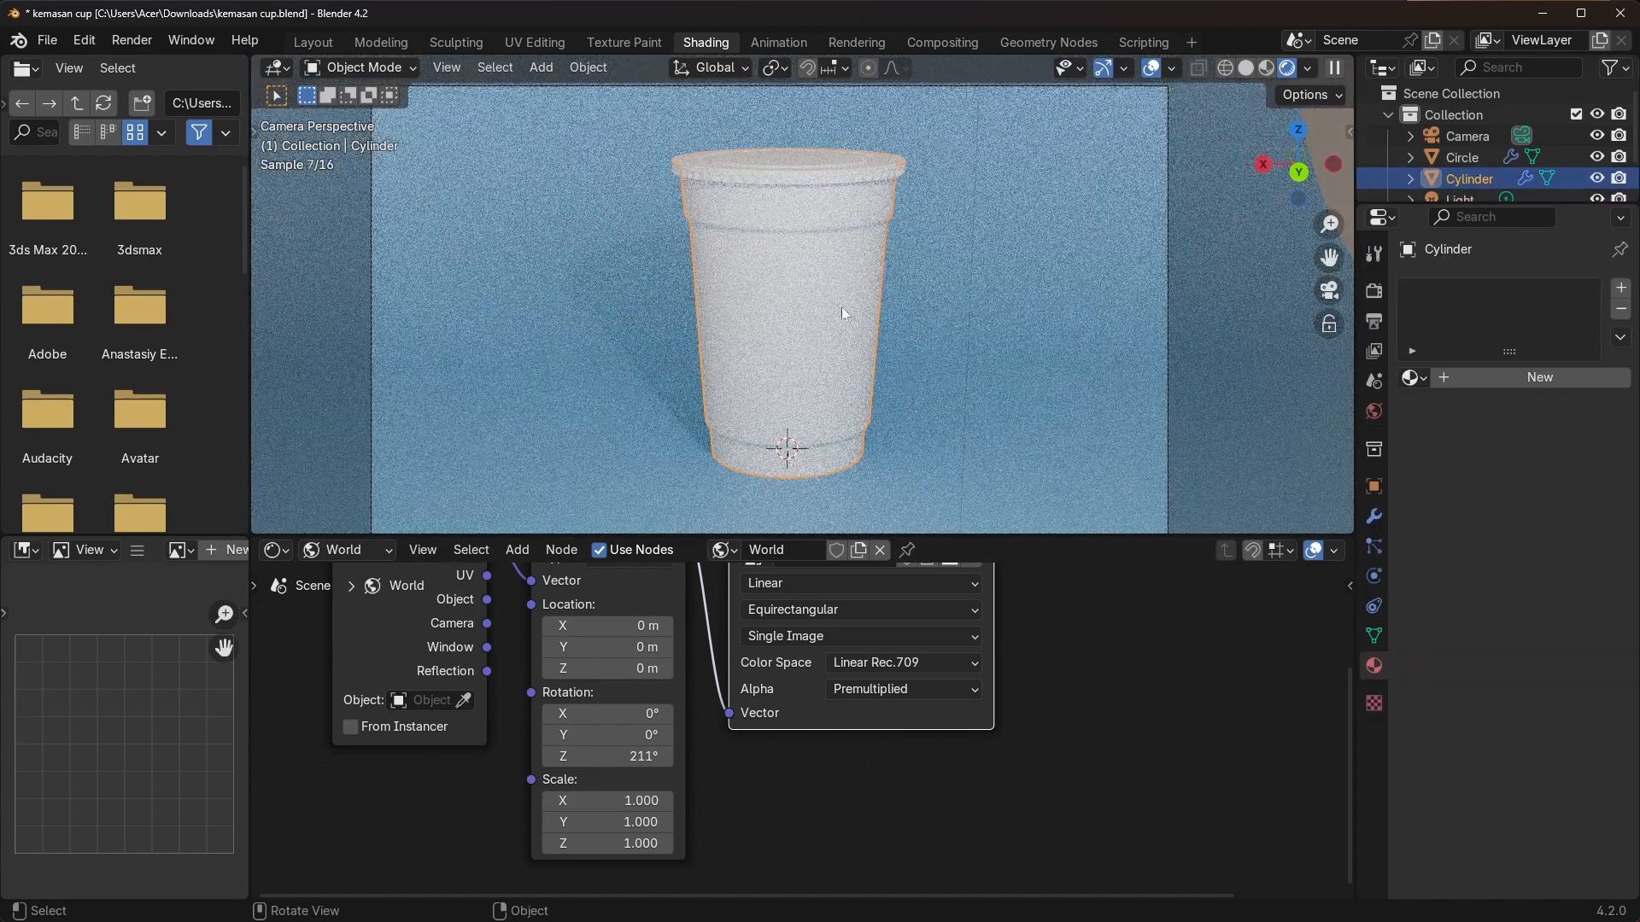
click(334, 550)
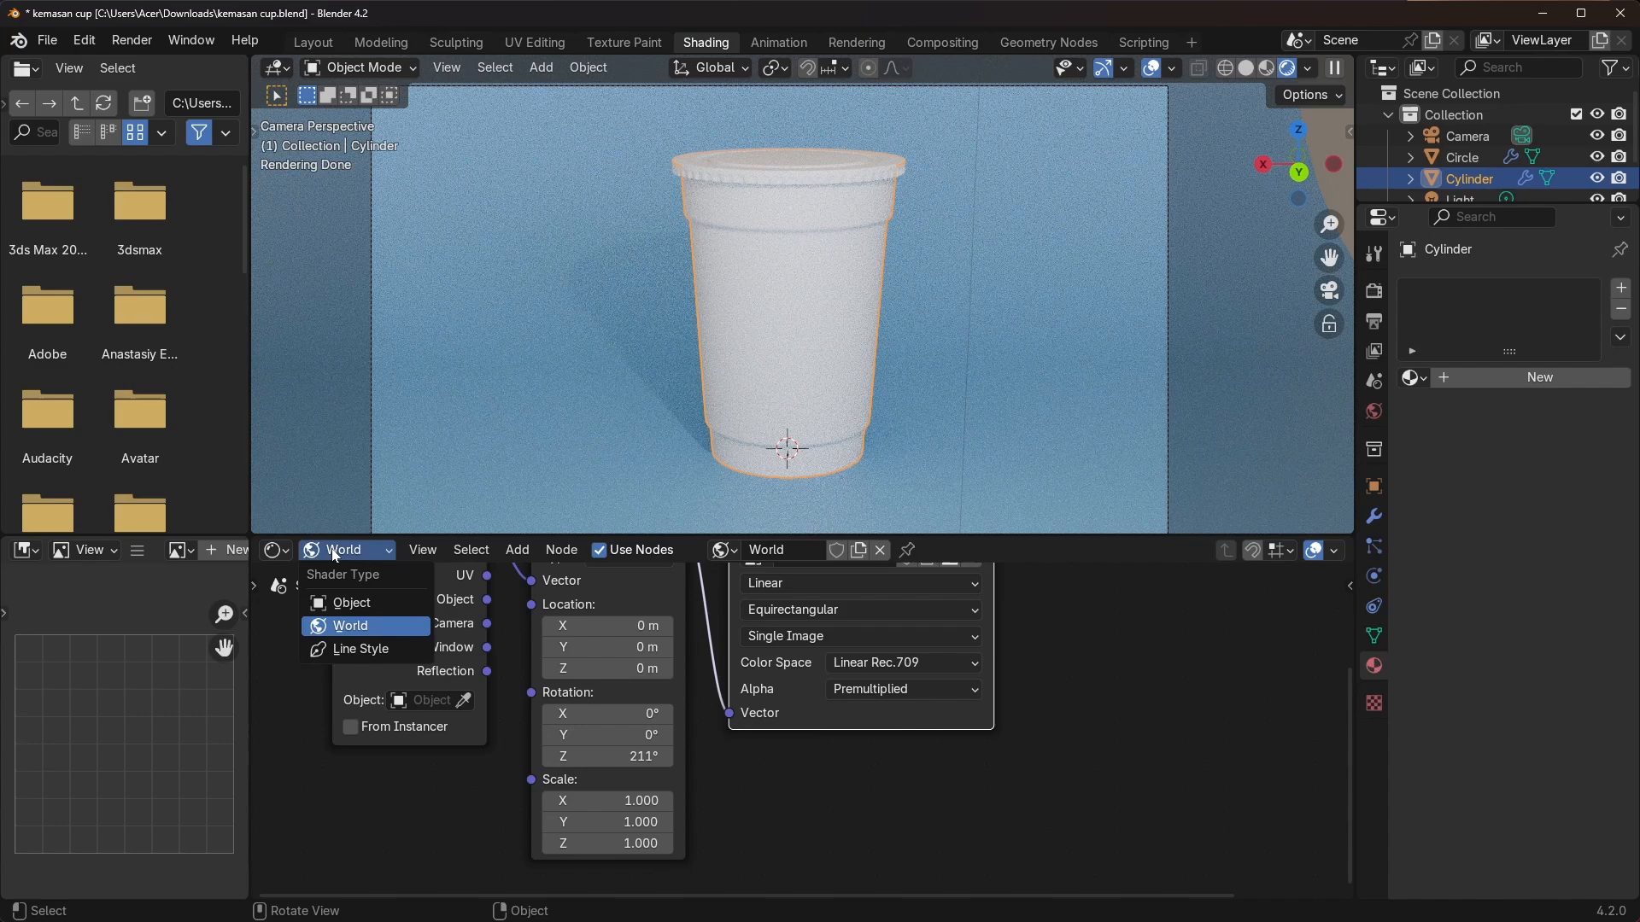
click(357, 604)
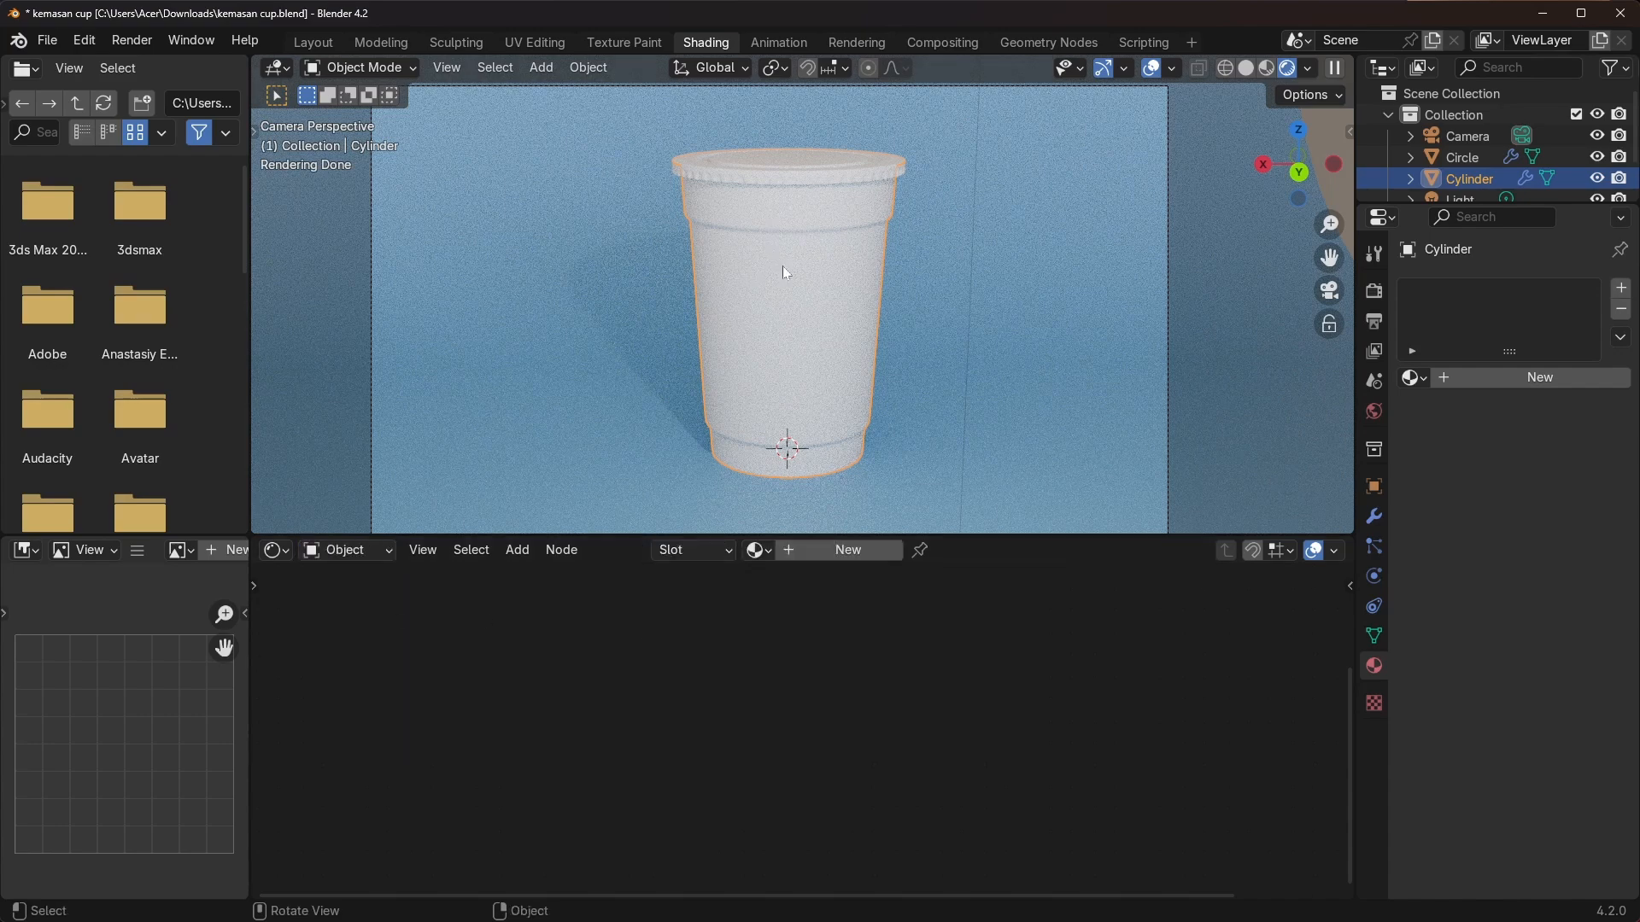
Create a new material for the cup body, name it plastik, and bring its Principled BSDF node into view
click(810, 557)
text(plastik)
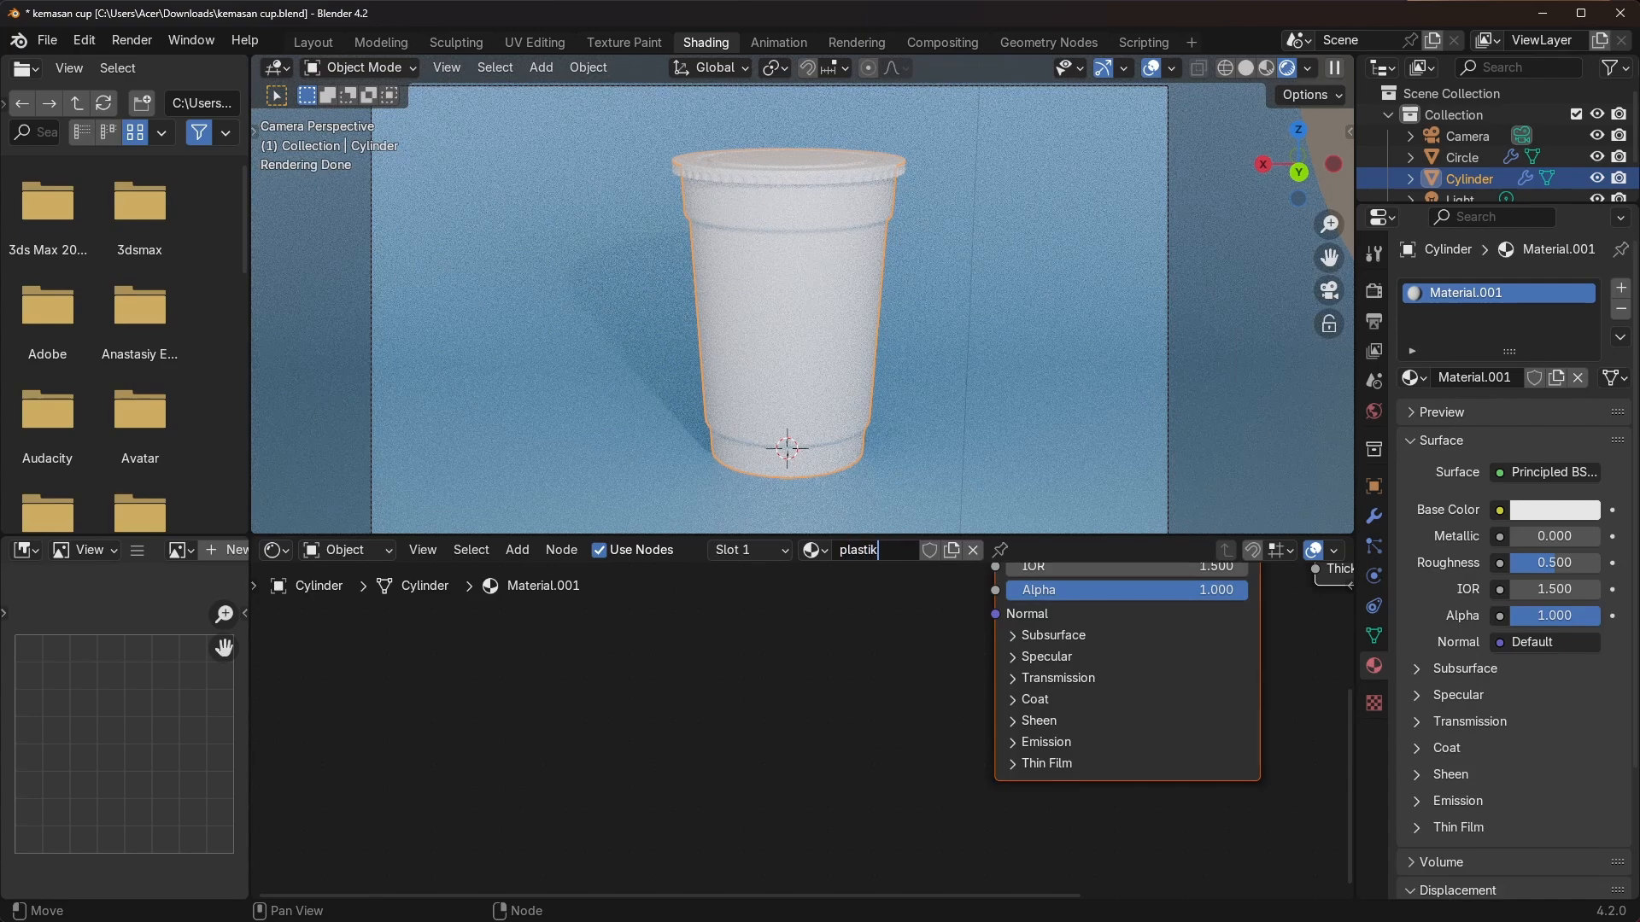
key(Return)
middle_drag(746, 718, 576, 854)
scroll(820, 726, down, 2)
middle_drag(924, 678, 861, 731)
click(763, 661)
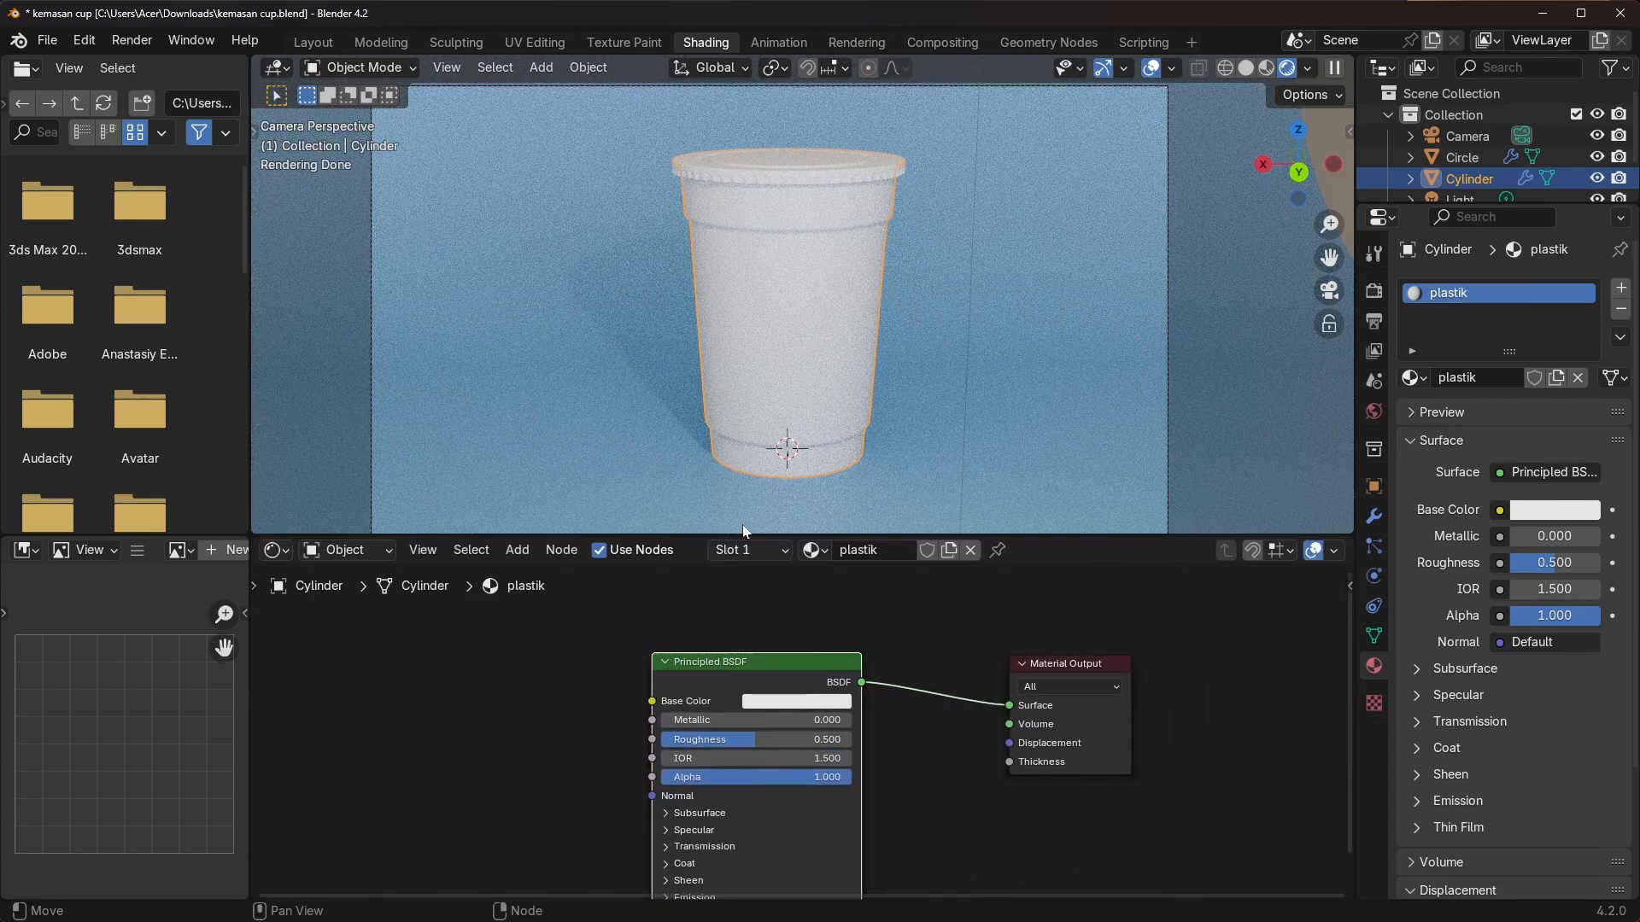
Set the Transmission weight of the plastik material to 1.000
scroll(823, 713, up, 2)
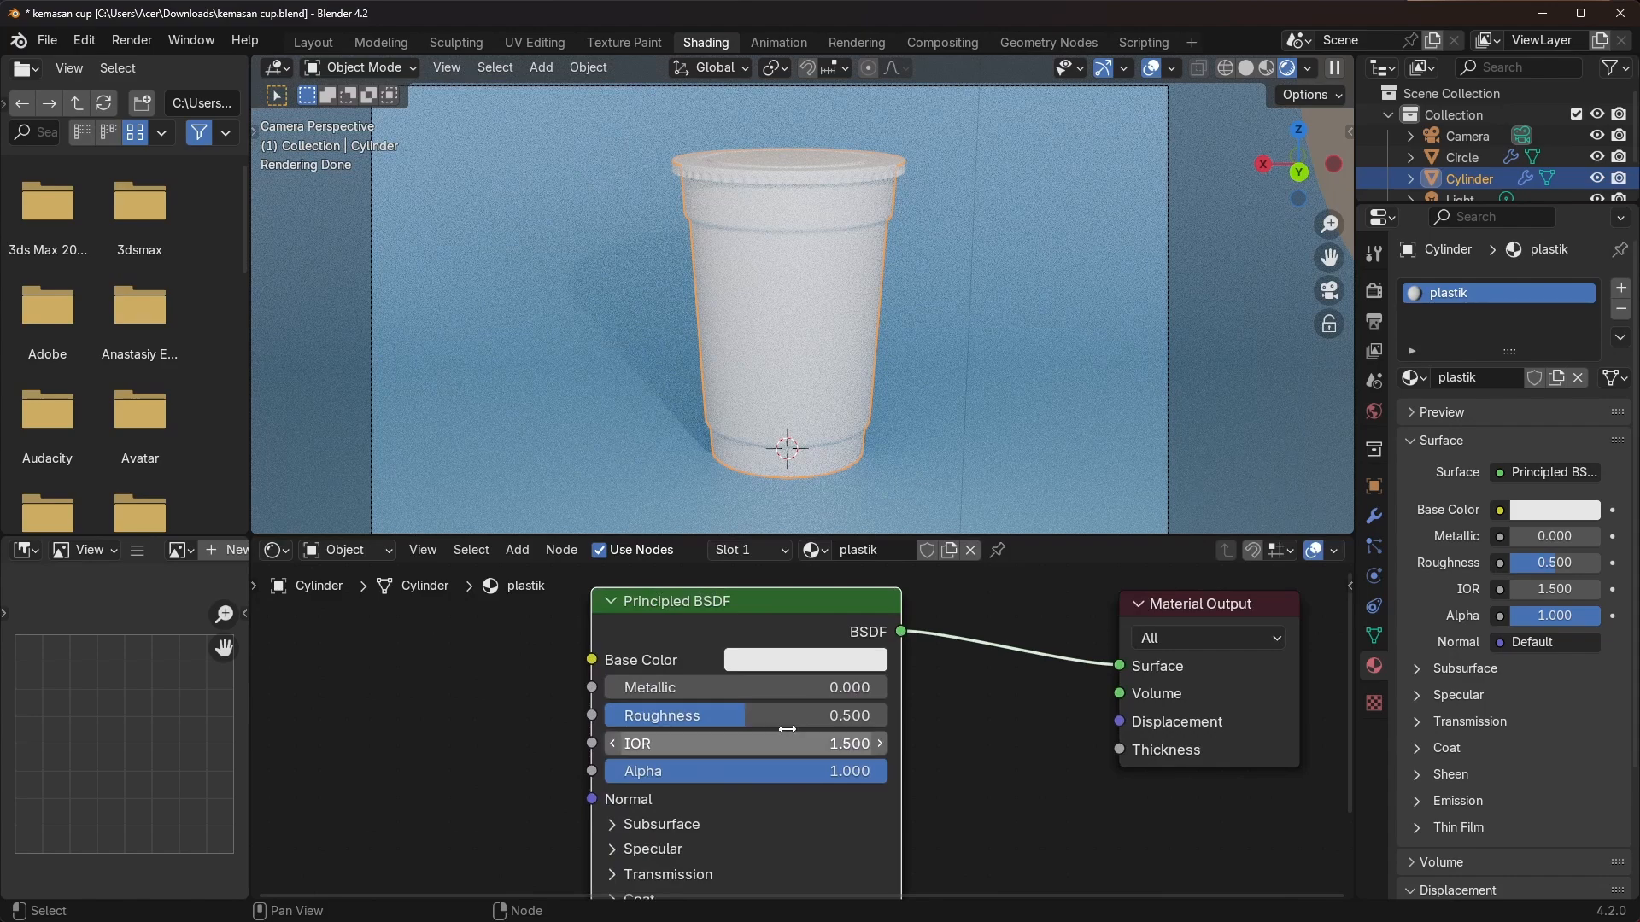
middle_drag(793, 727, 797, 719)
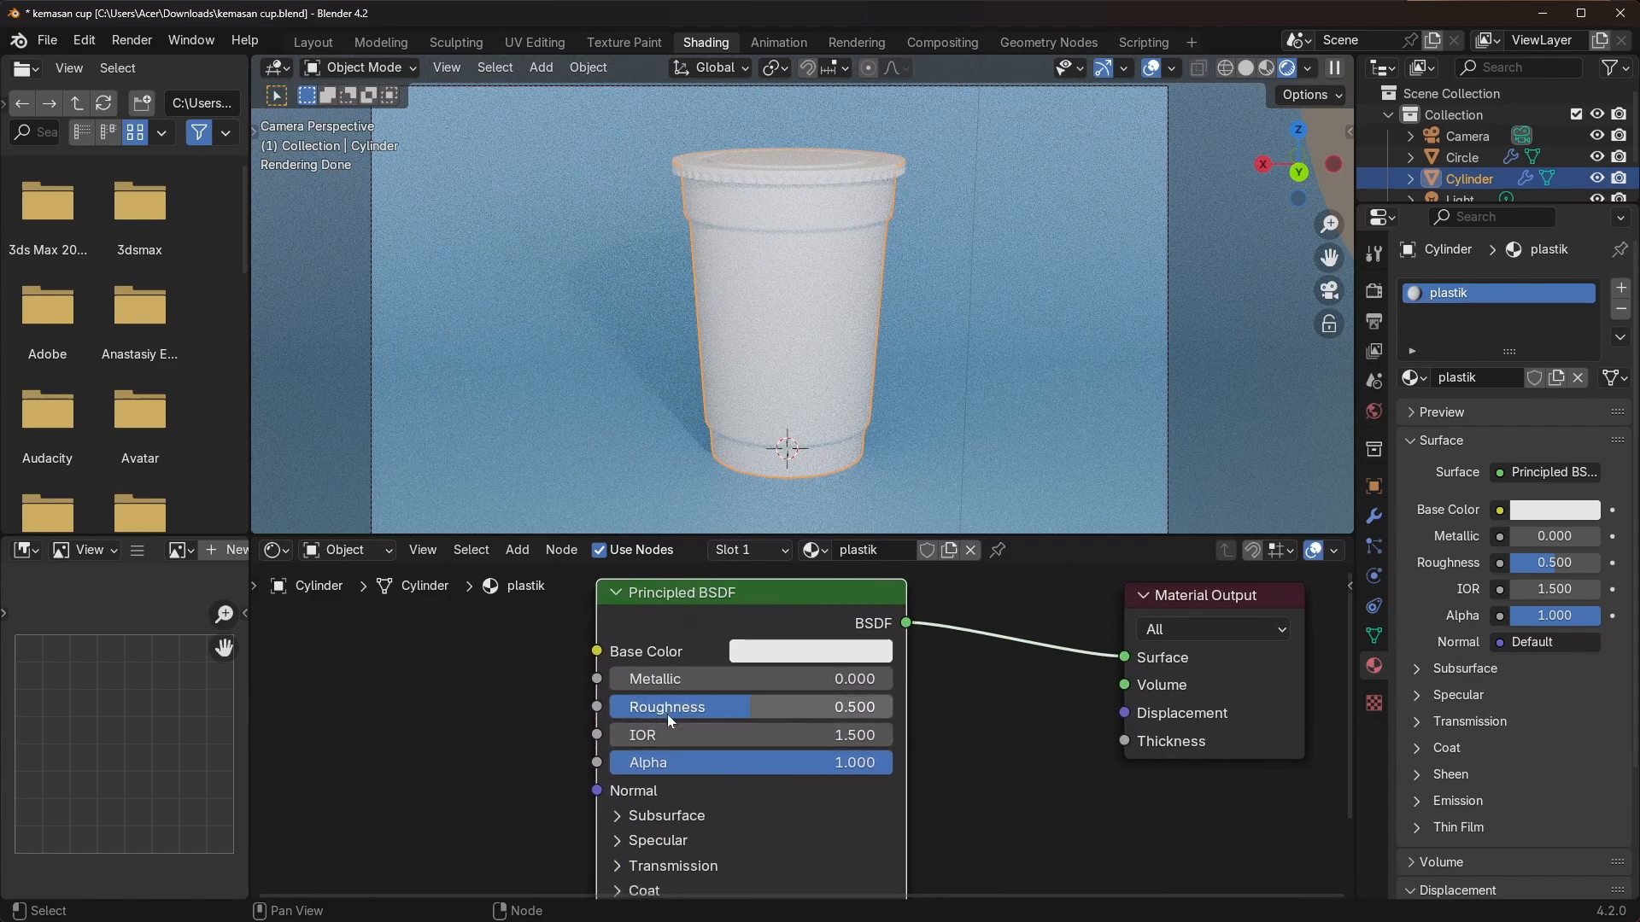
shift+scroll(679, 846, down, 3)
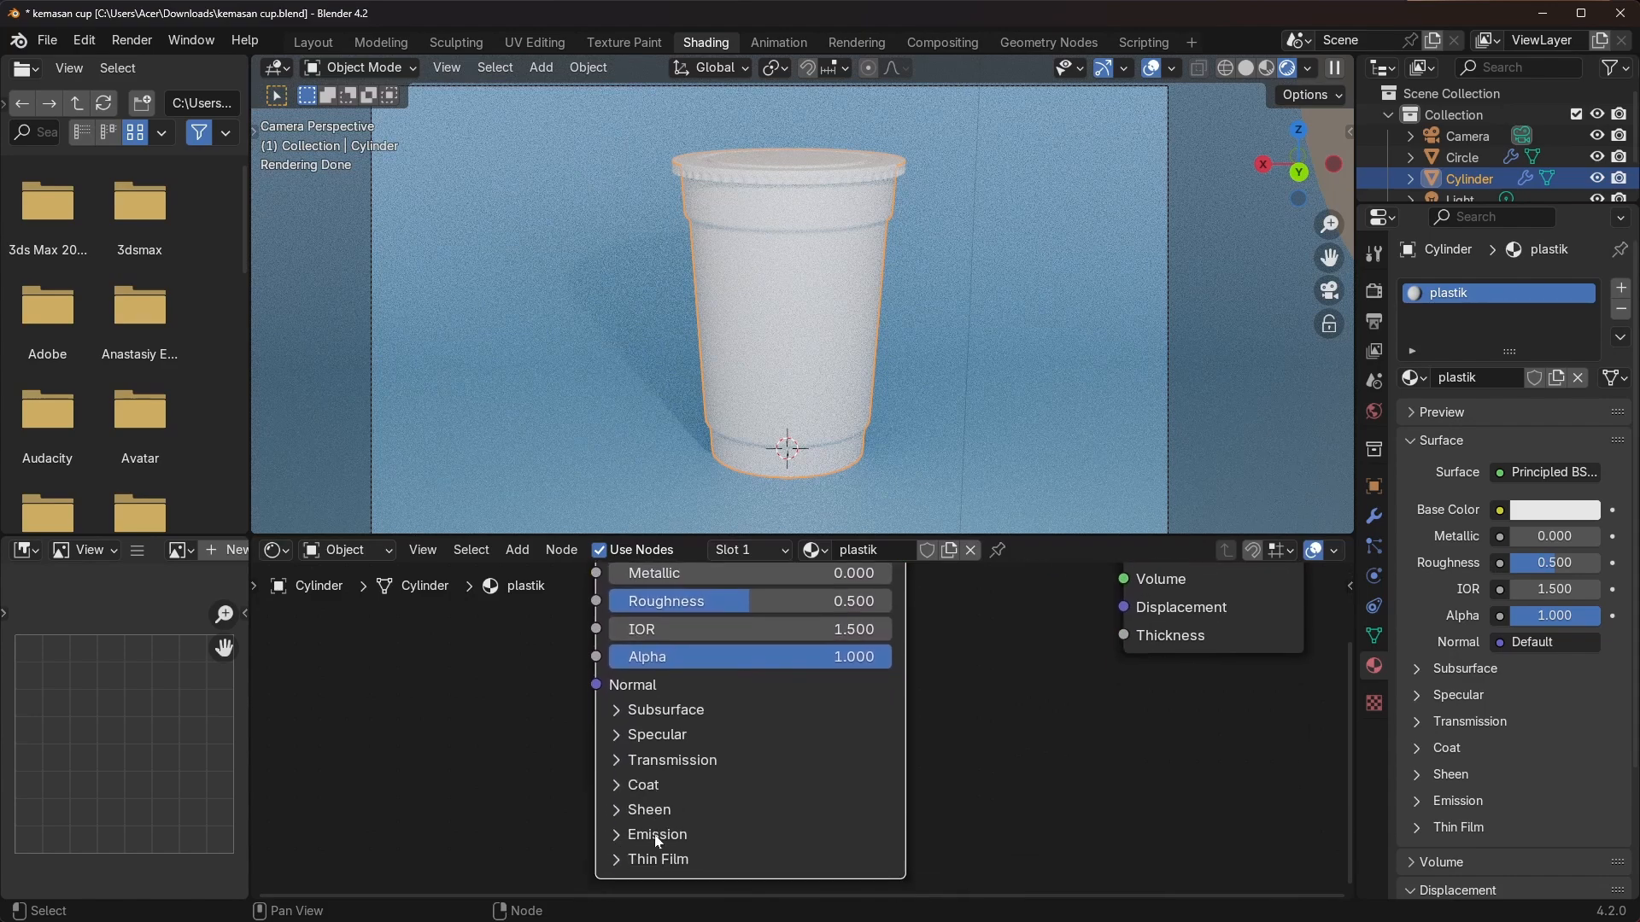
click(619, 763)
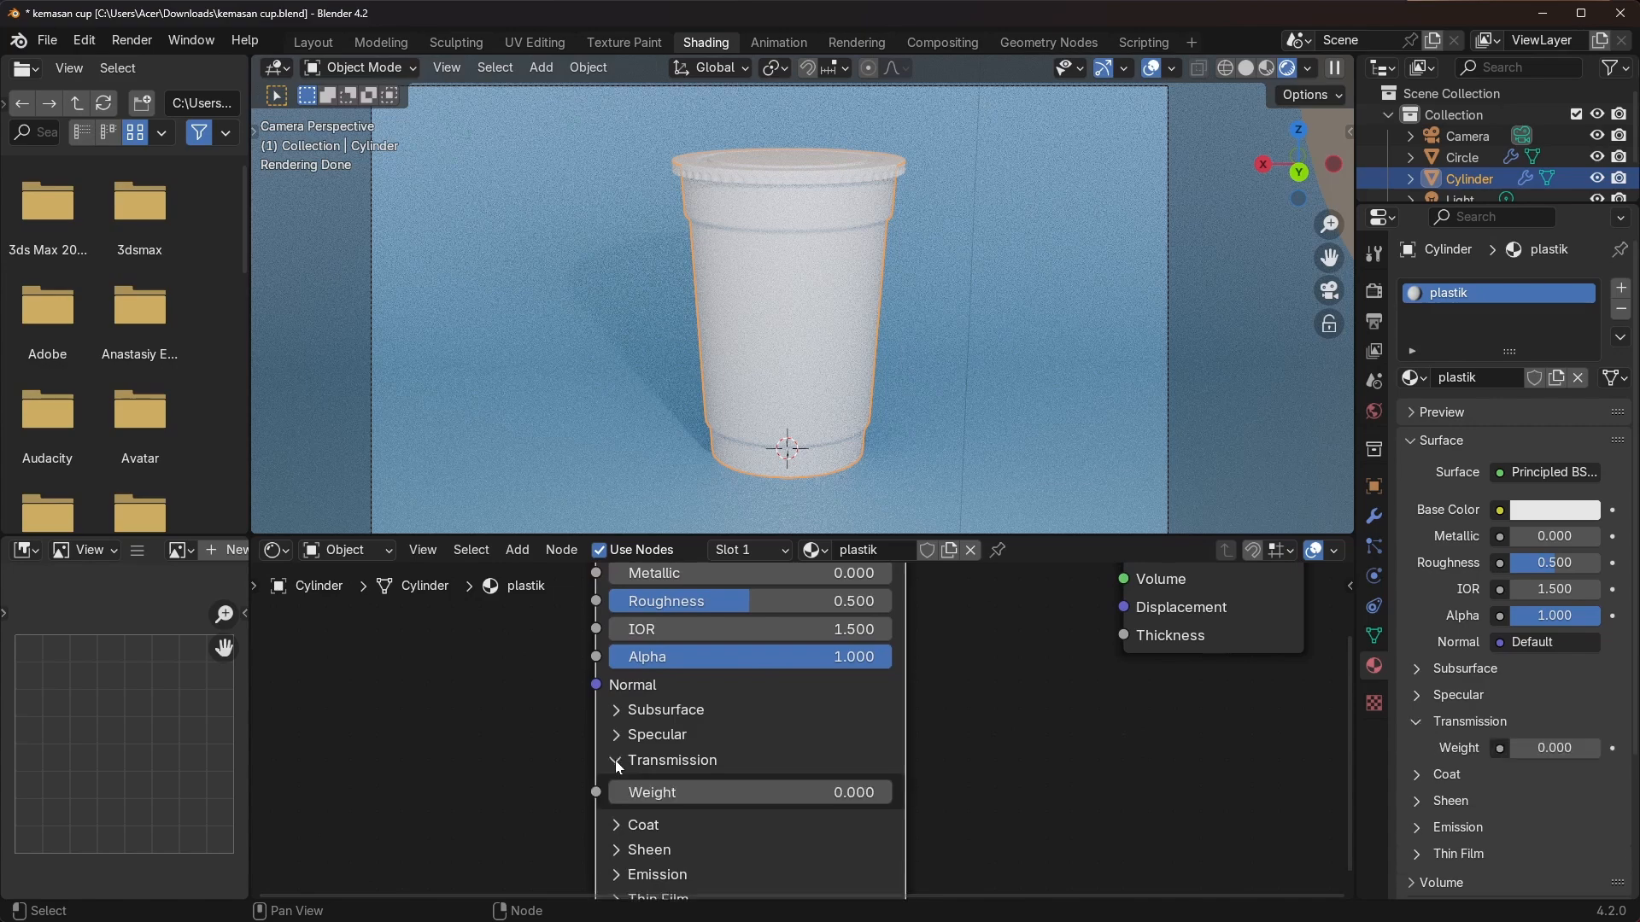
drag(708, 803, 889, 794)
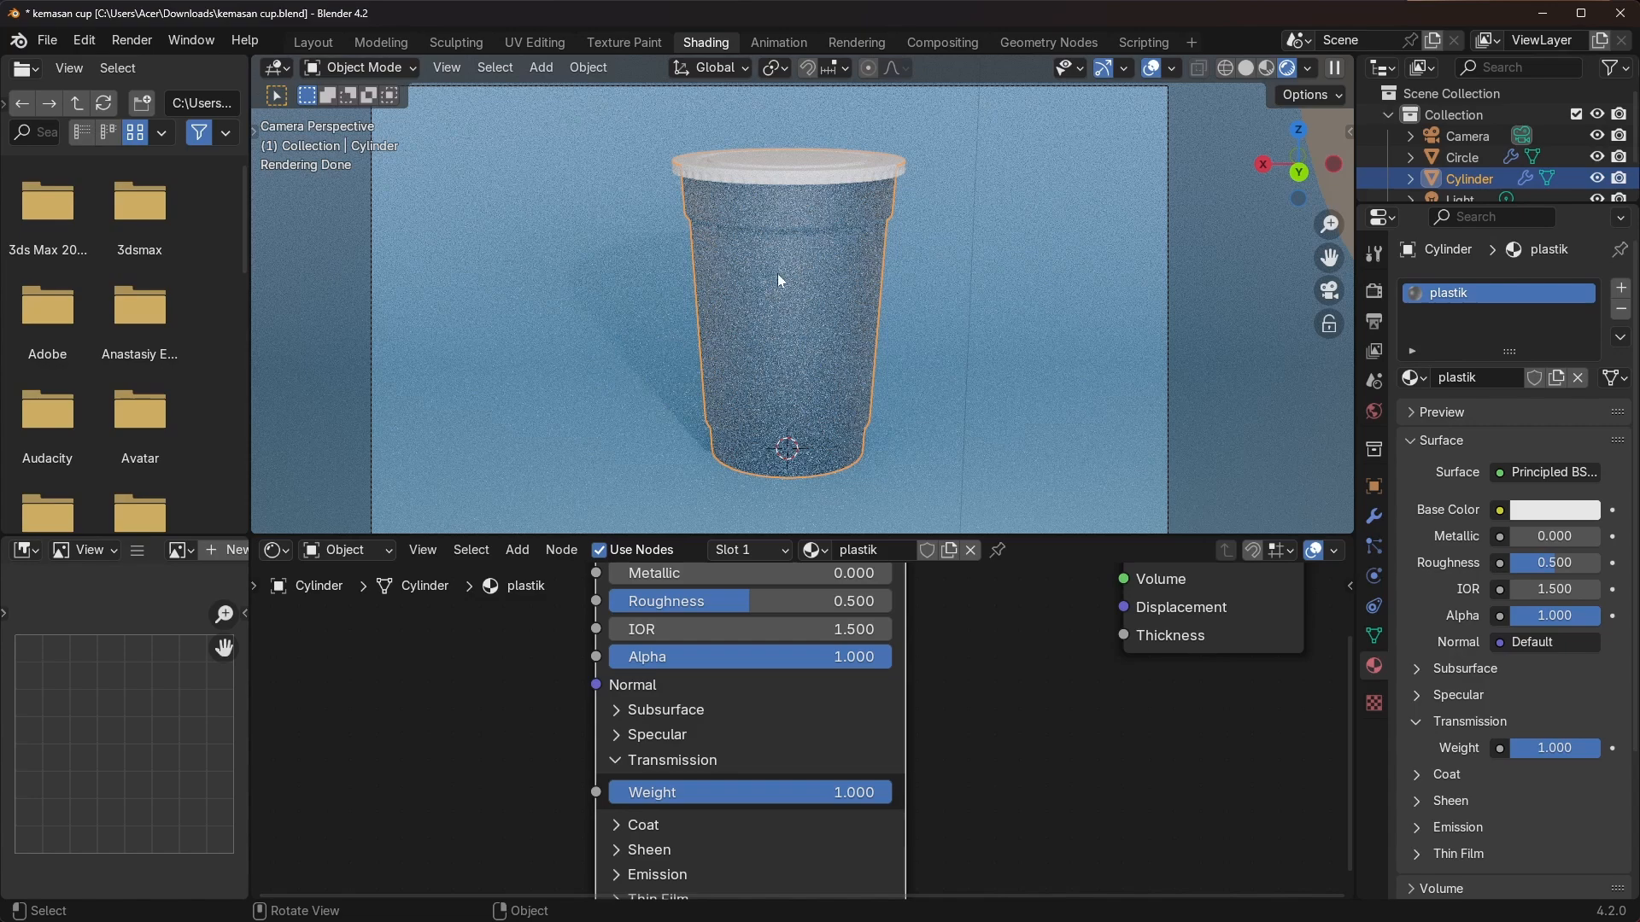
Lower the roughness of the plastik material to about 0.051
scroll(732, 726, up, 2)
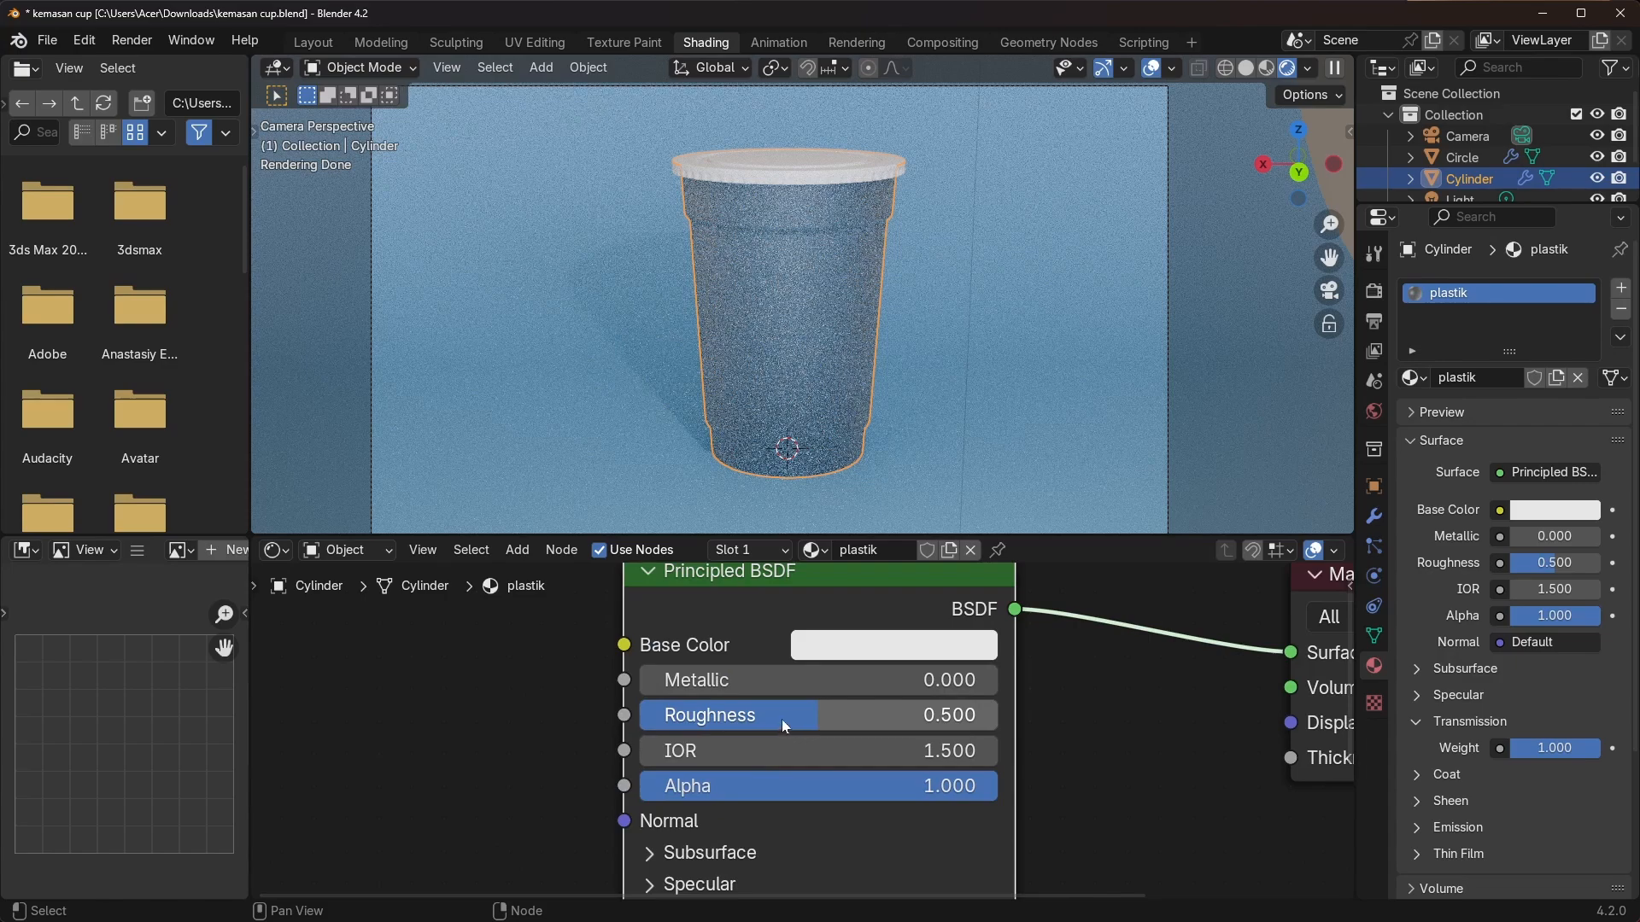
drag(784, 726, 659, 725)
scroll(912, 381, up, 2)
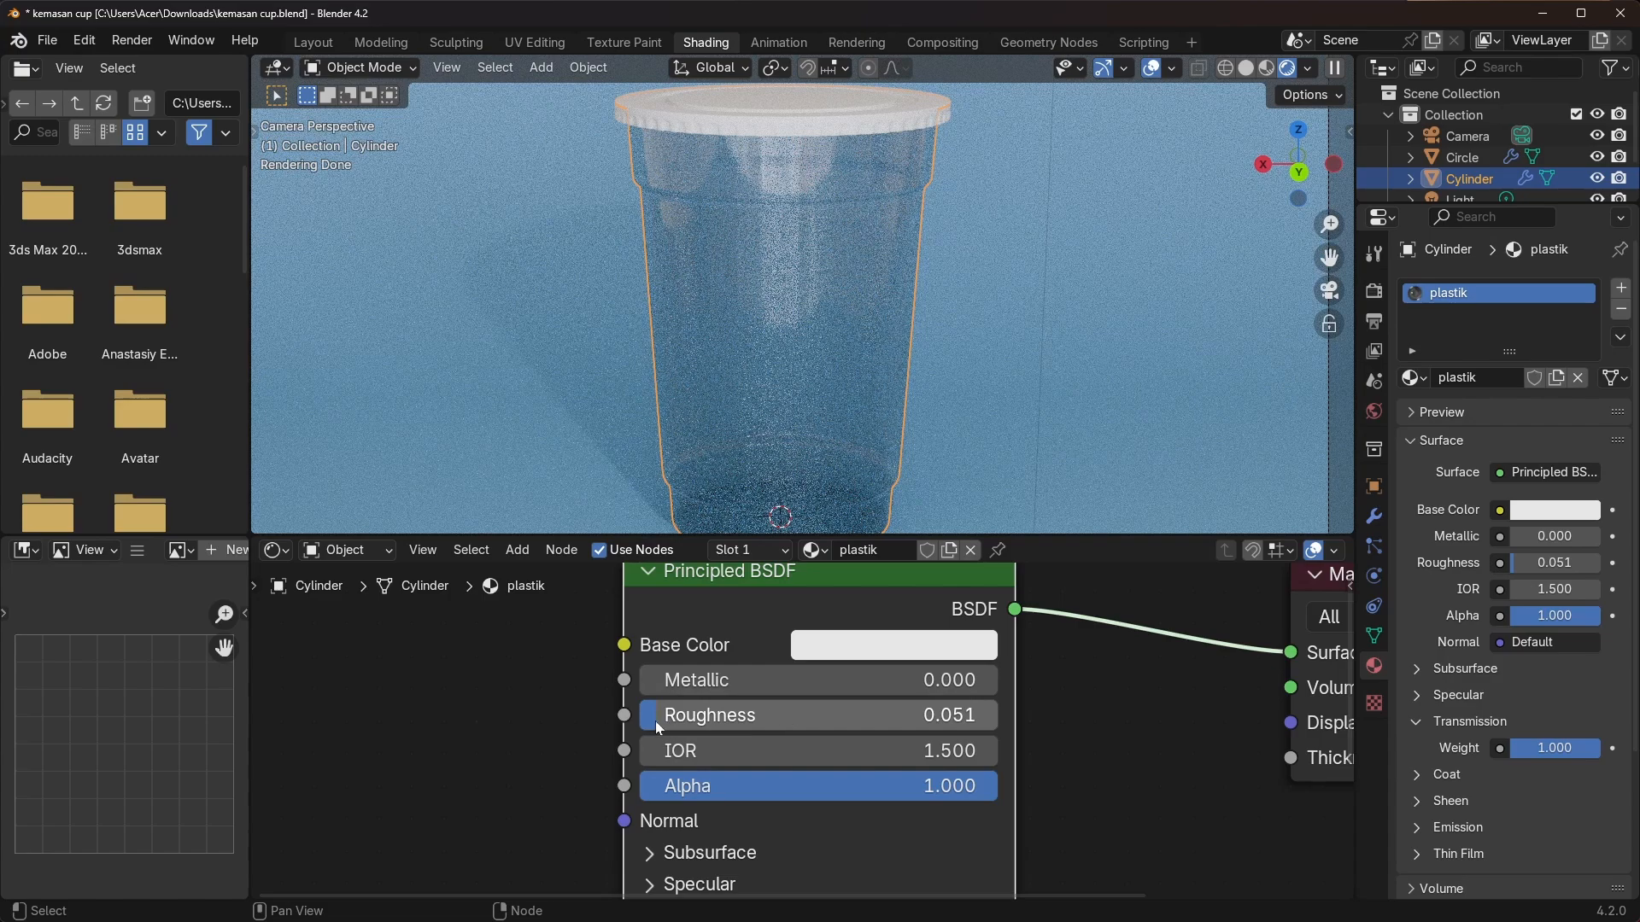
Set the roughness of the plastik material to about 0.018
drag(820, 715, 784, 715)
mouse_move(651, 715)
mouse_down()
mouse_move(692, 715)
mouse_move(640, 715)
mouse_up()
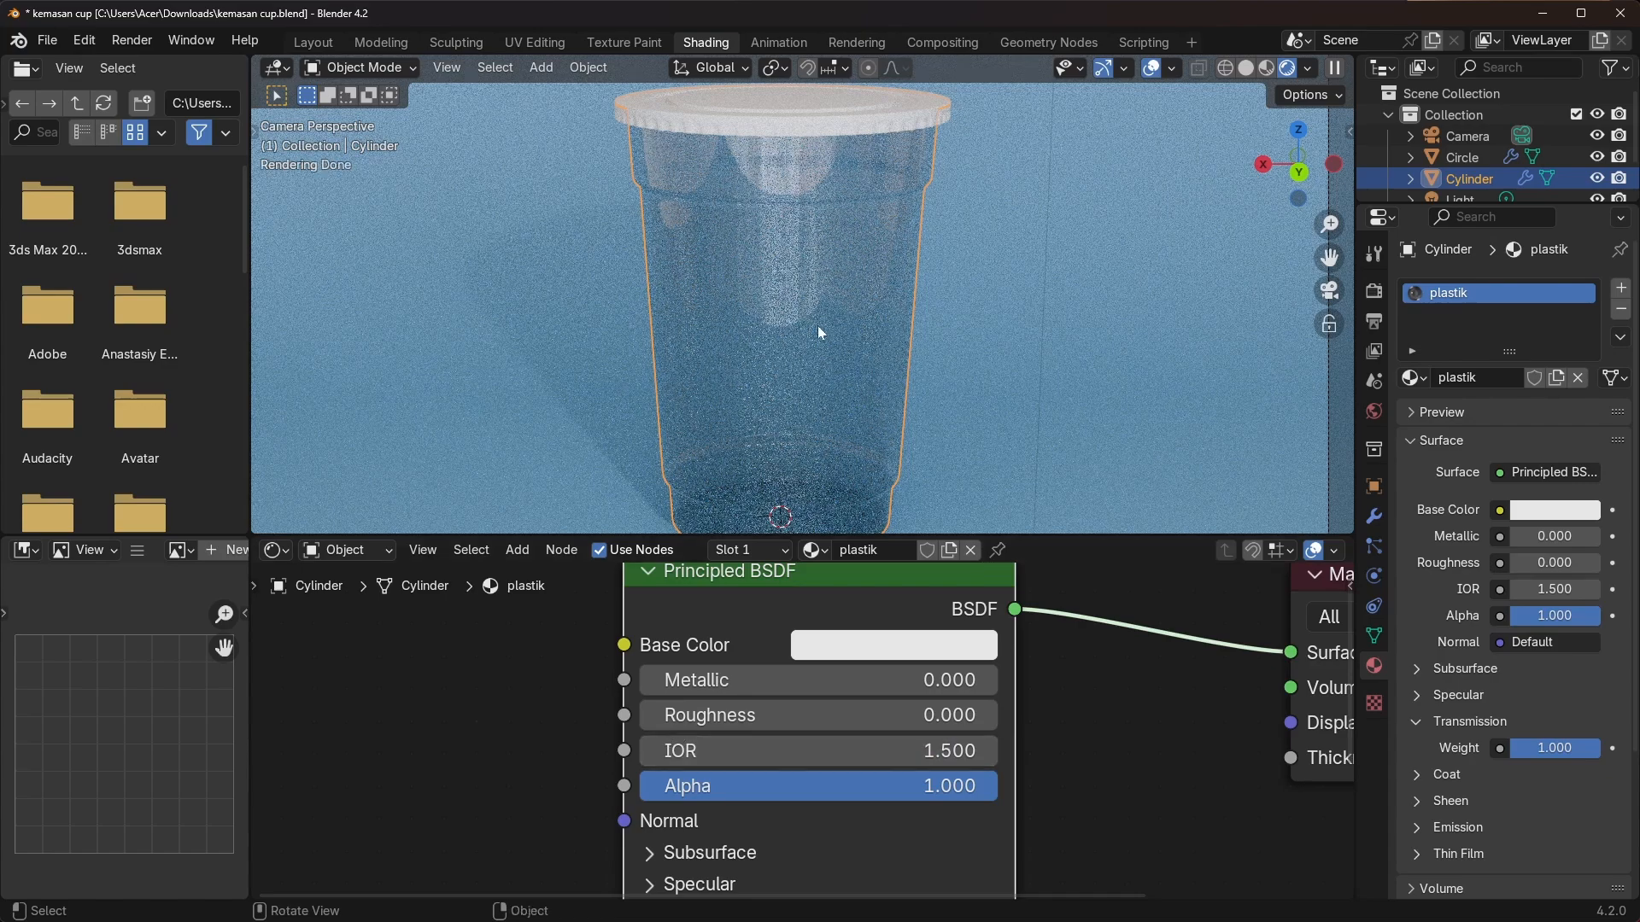
drag(653, 718, 871, 714)
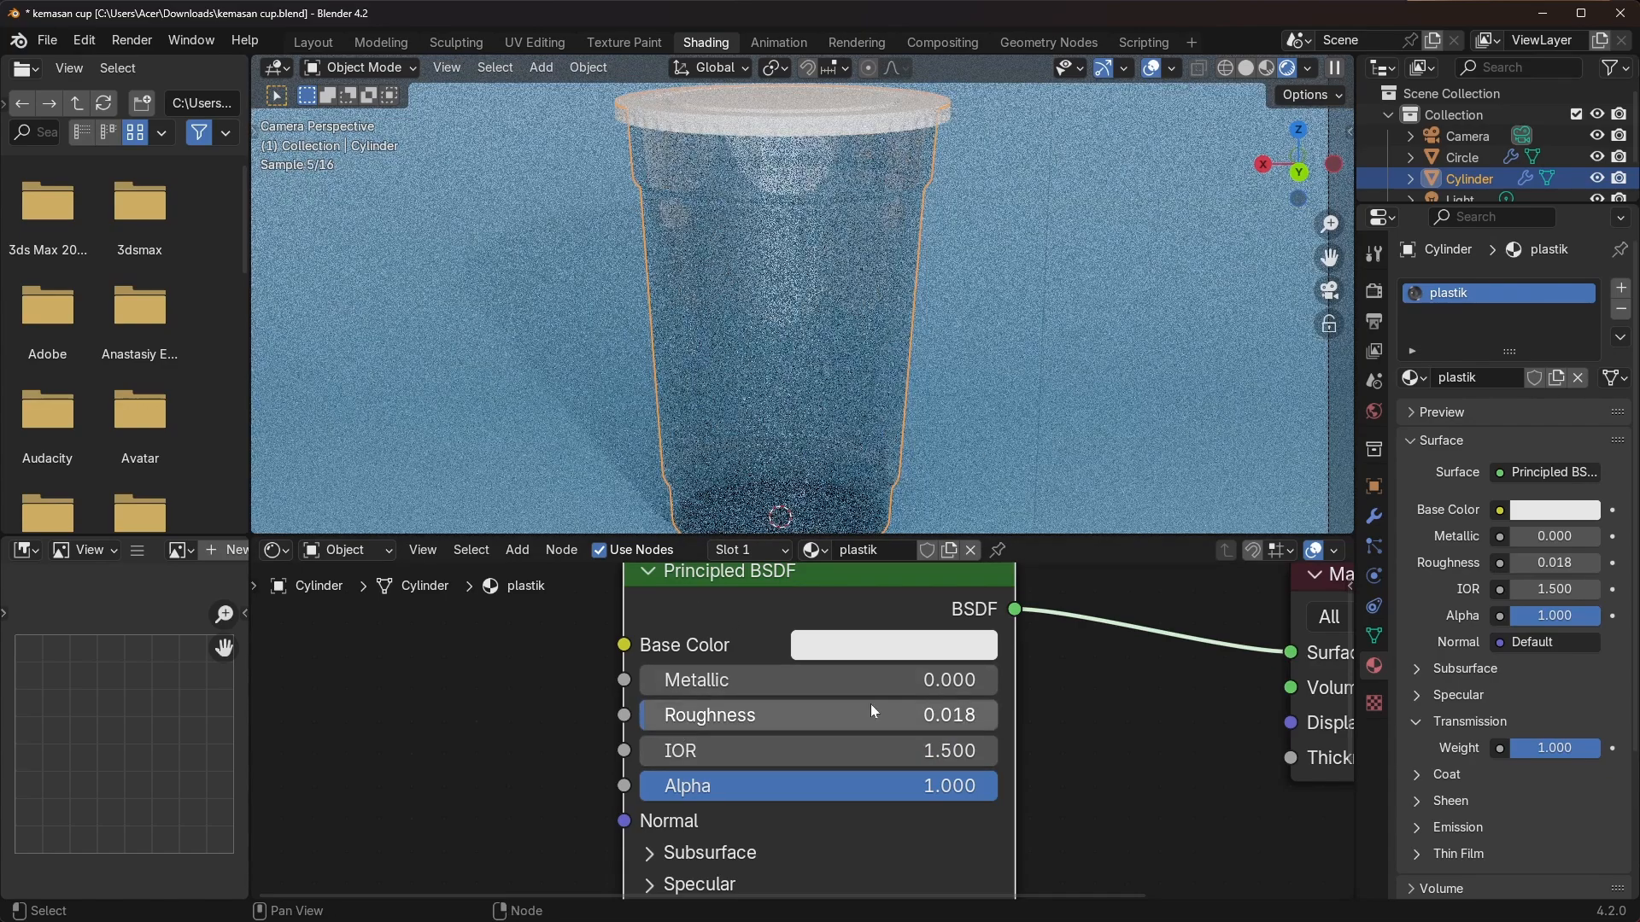
middle_drag(756, 291, 852, 370)
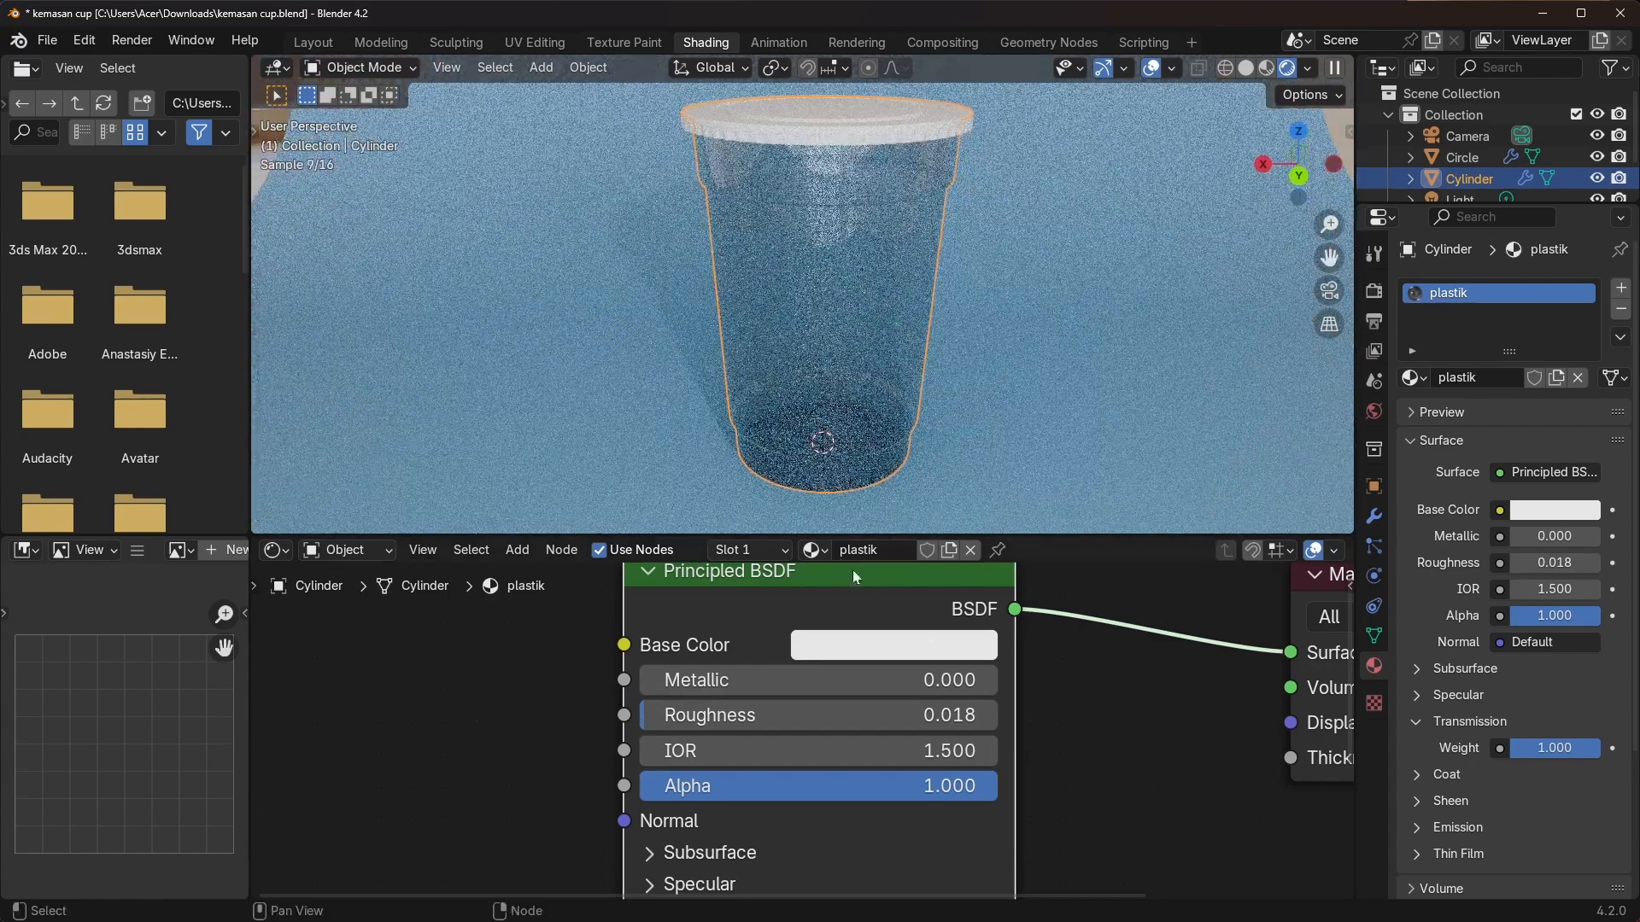
scroll(844, 714, down, 3)
scroll(844, 721, down, 3)
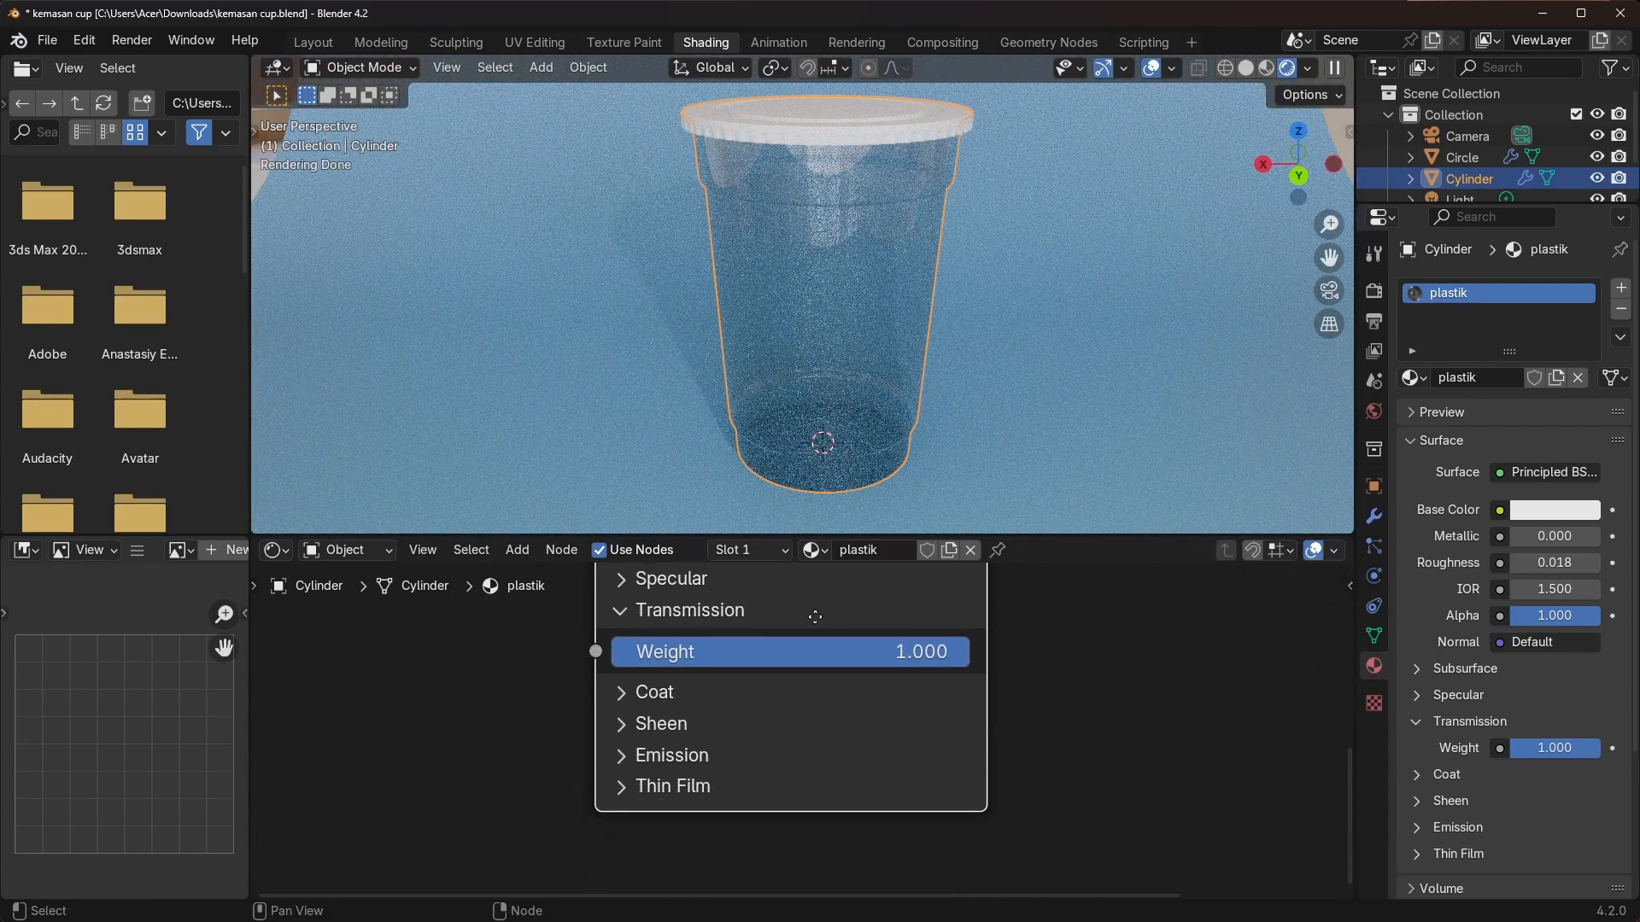
scroll(808, 720, up, 5)
scroll(776, 750, up, 3)
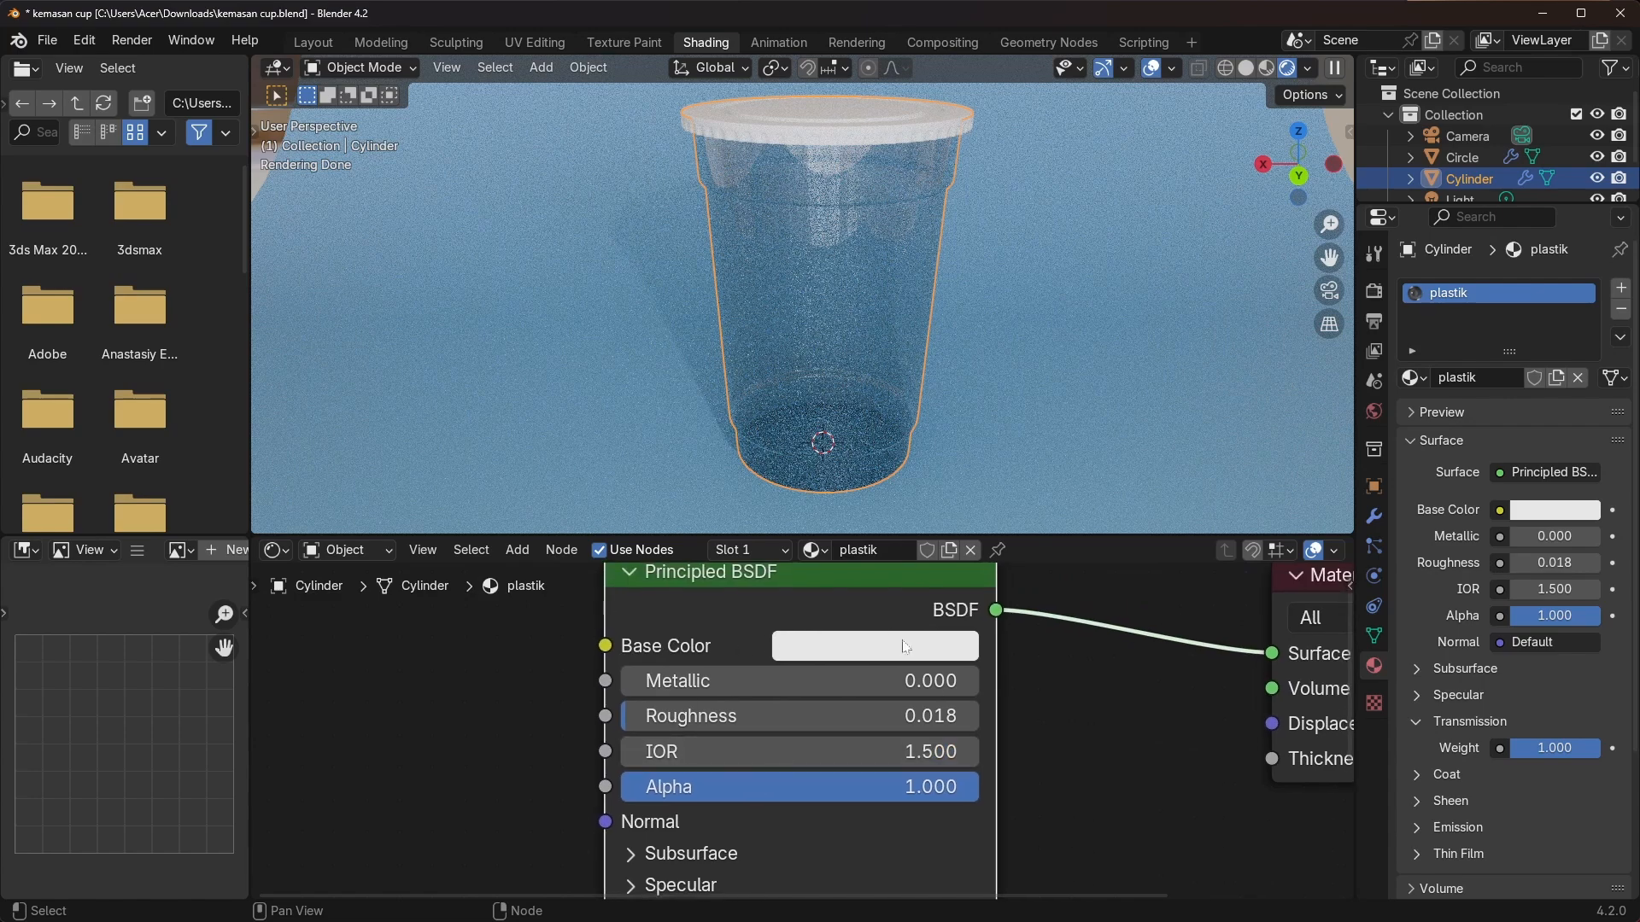
scroll(833, 695, down, 2)
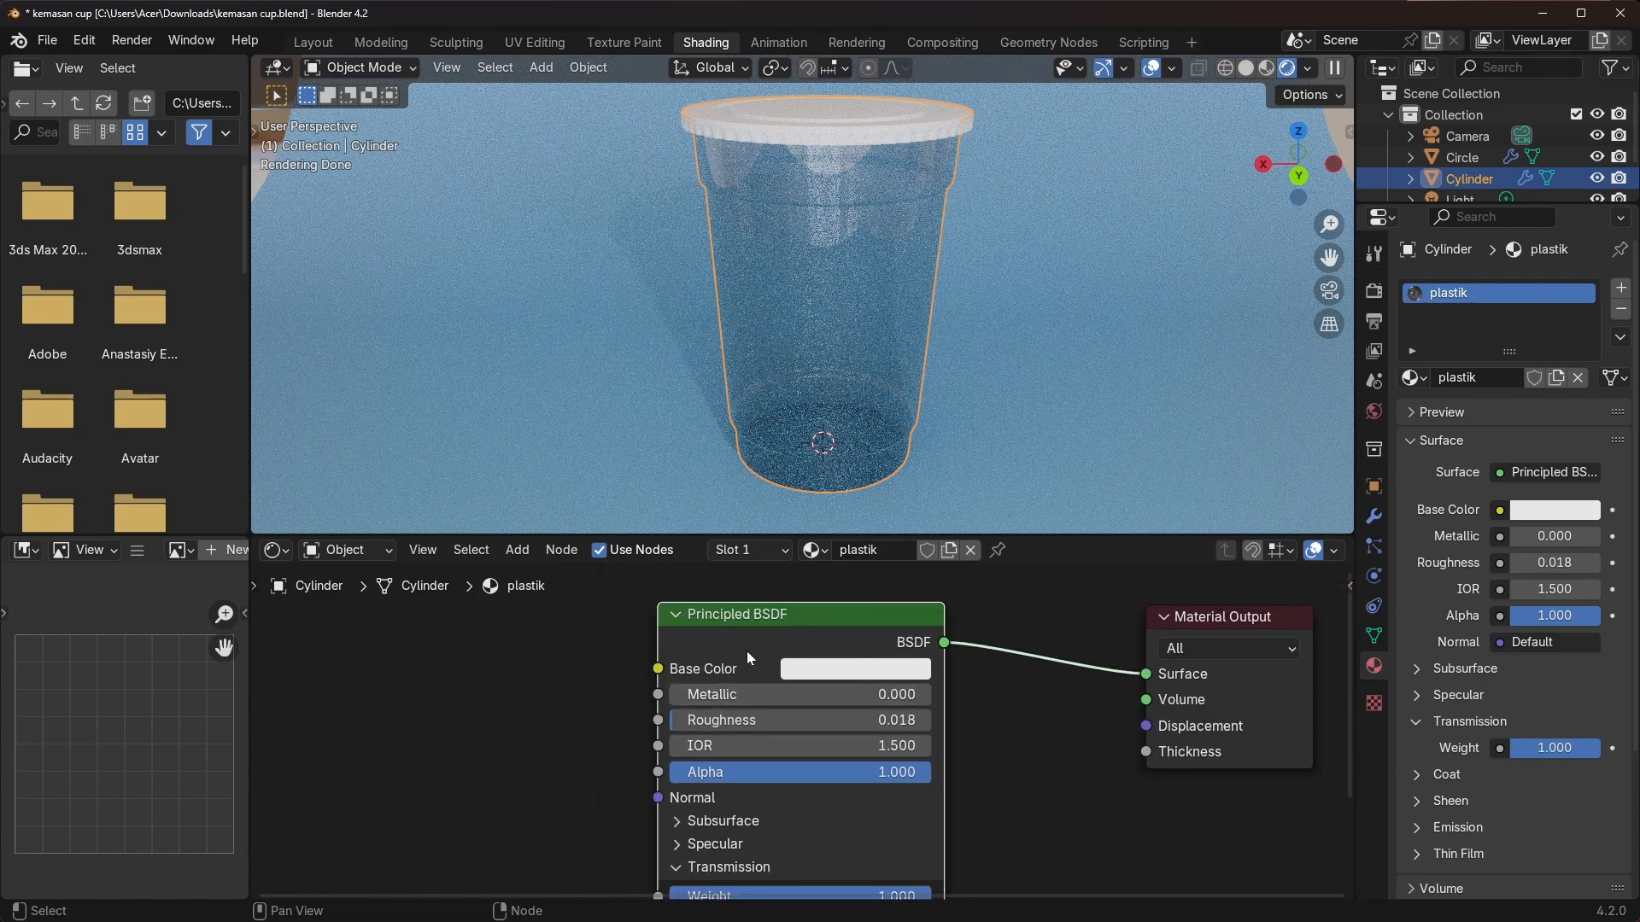
Assign the existing plastik material to the cup lid
click(864, 121)
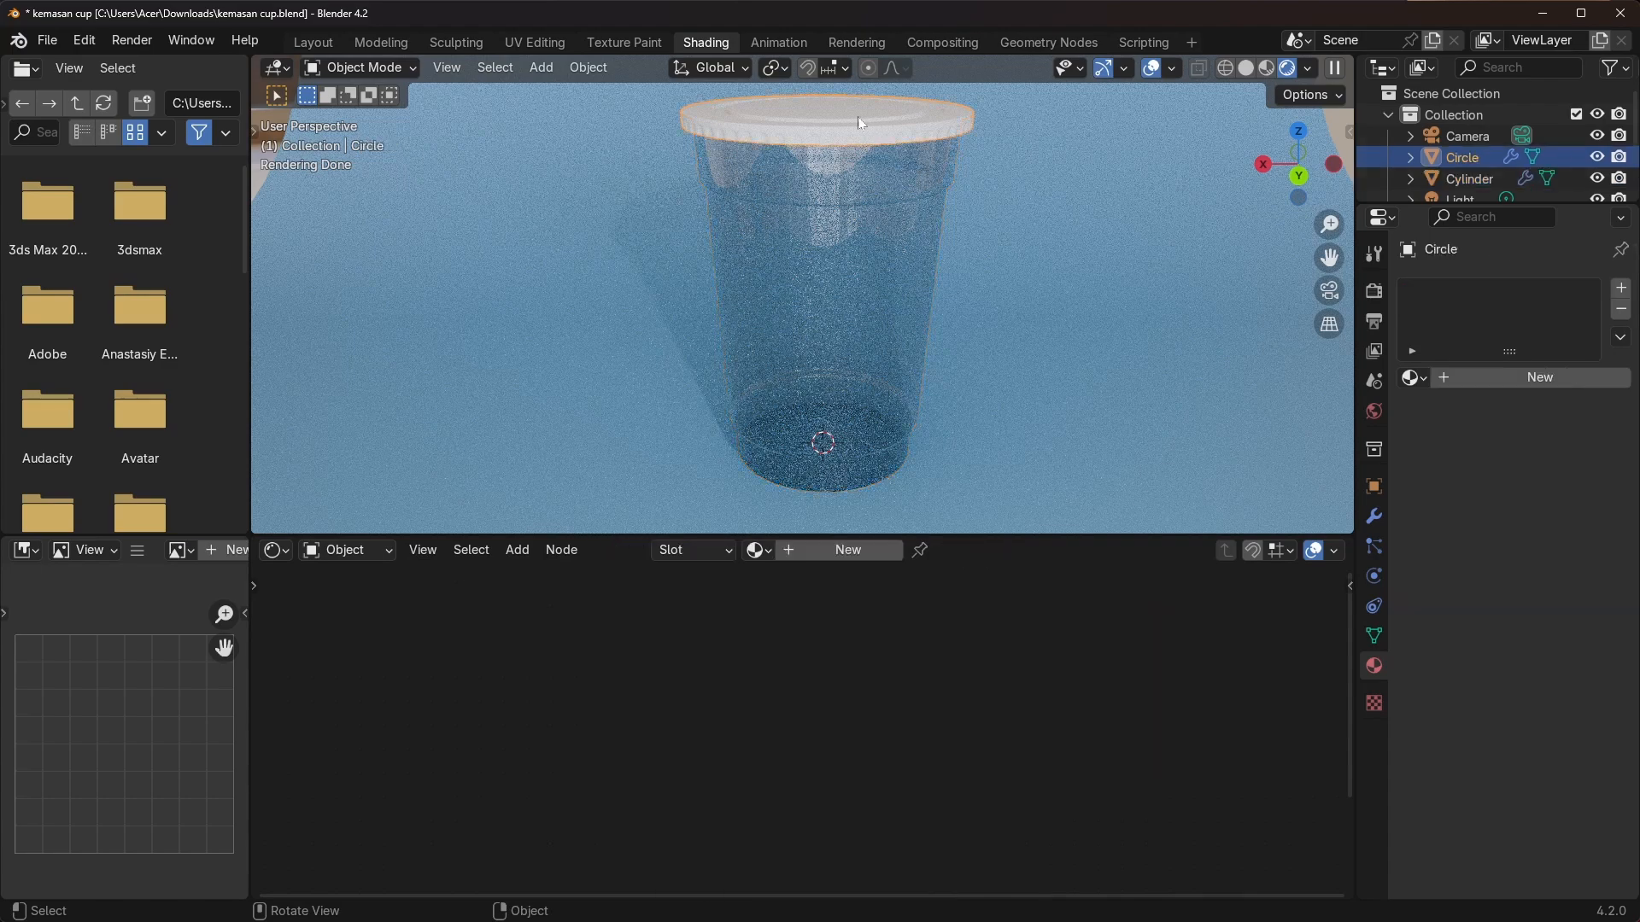
click(755, 551)
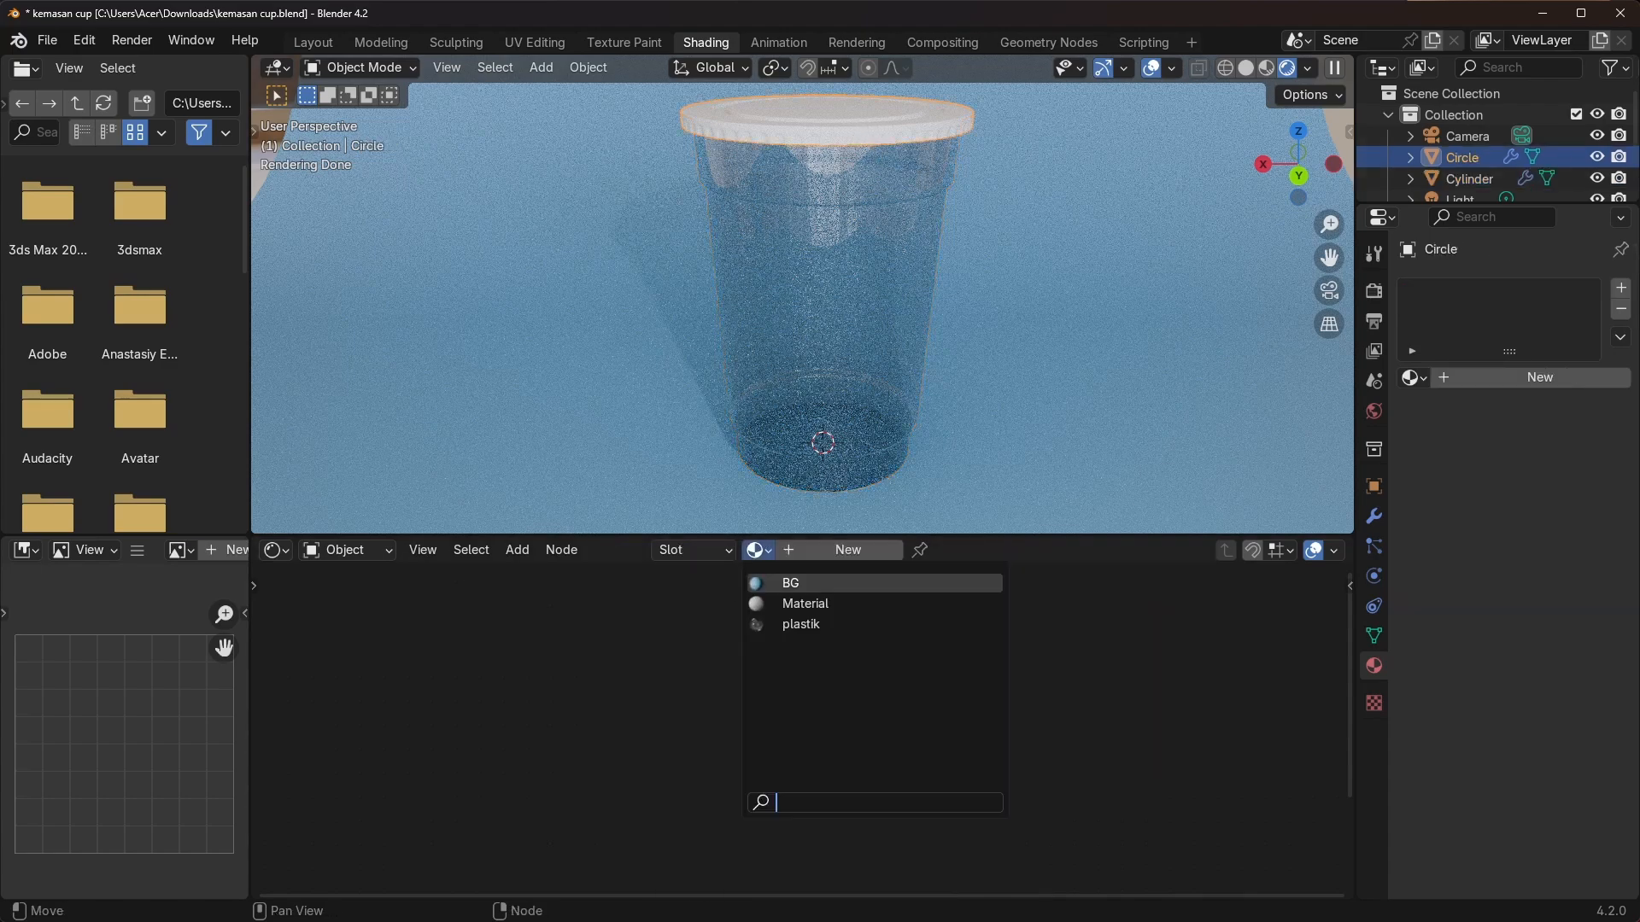
click(800, 625)
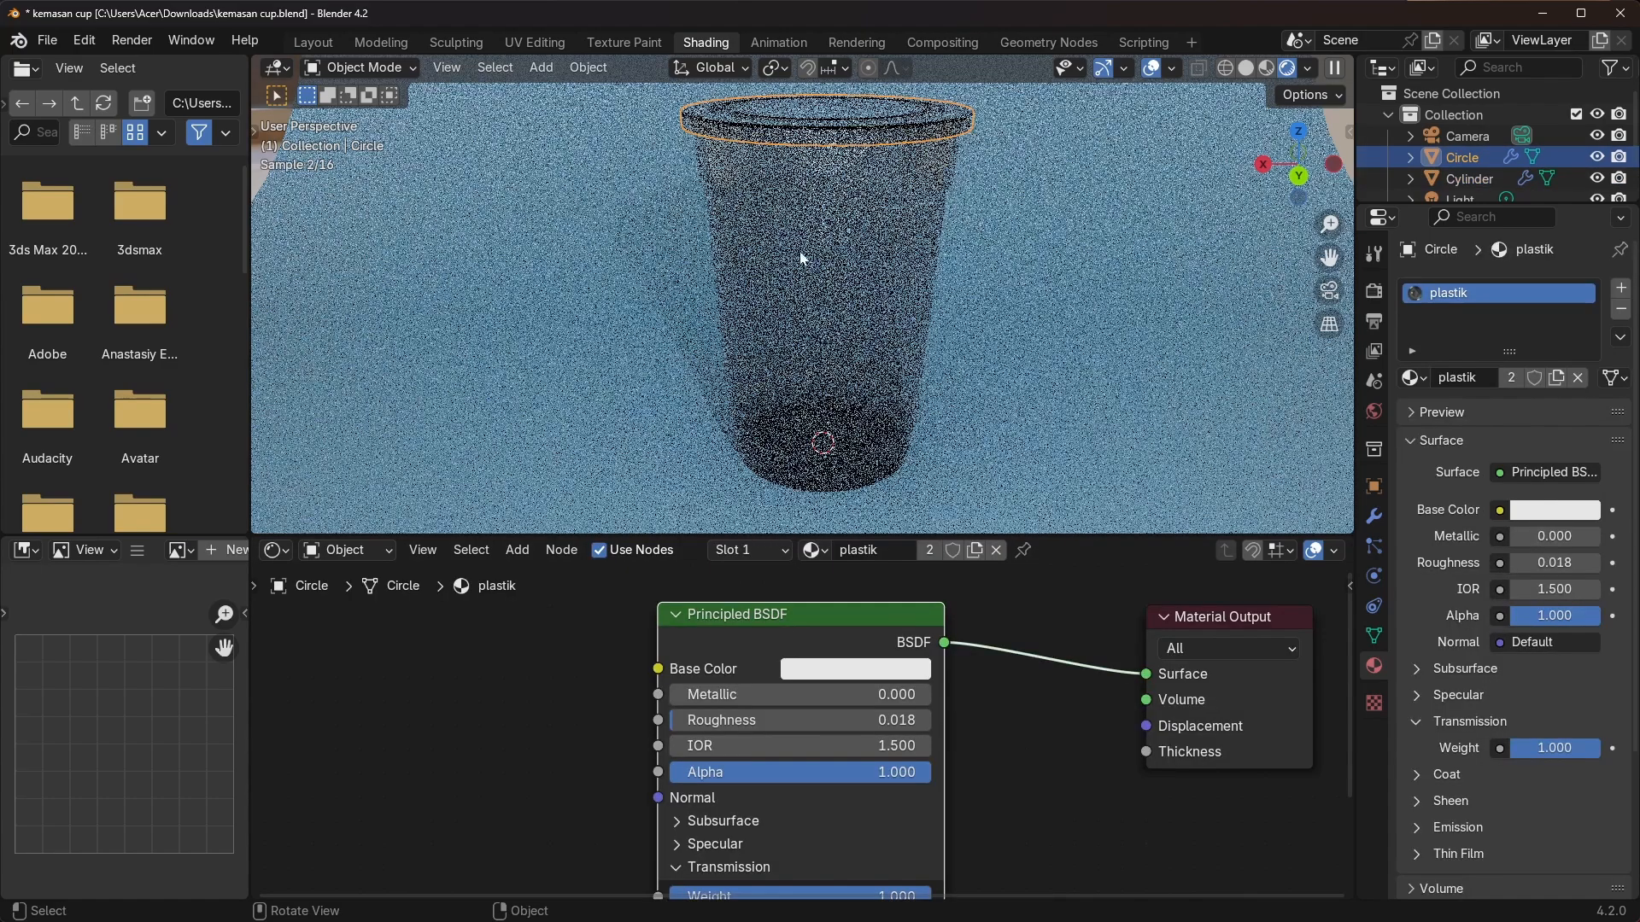
shift+middle_drag(833, 167, 856, 293)
shift+middle_drag(813, 351, 817, 239)
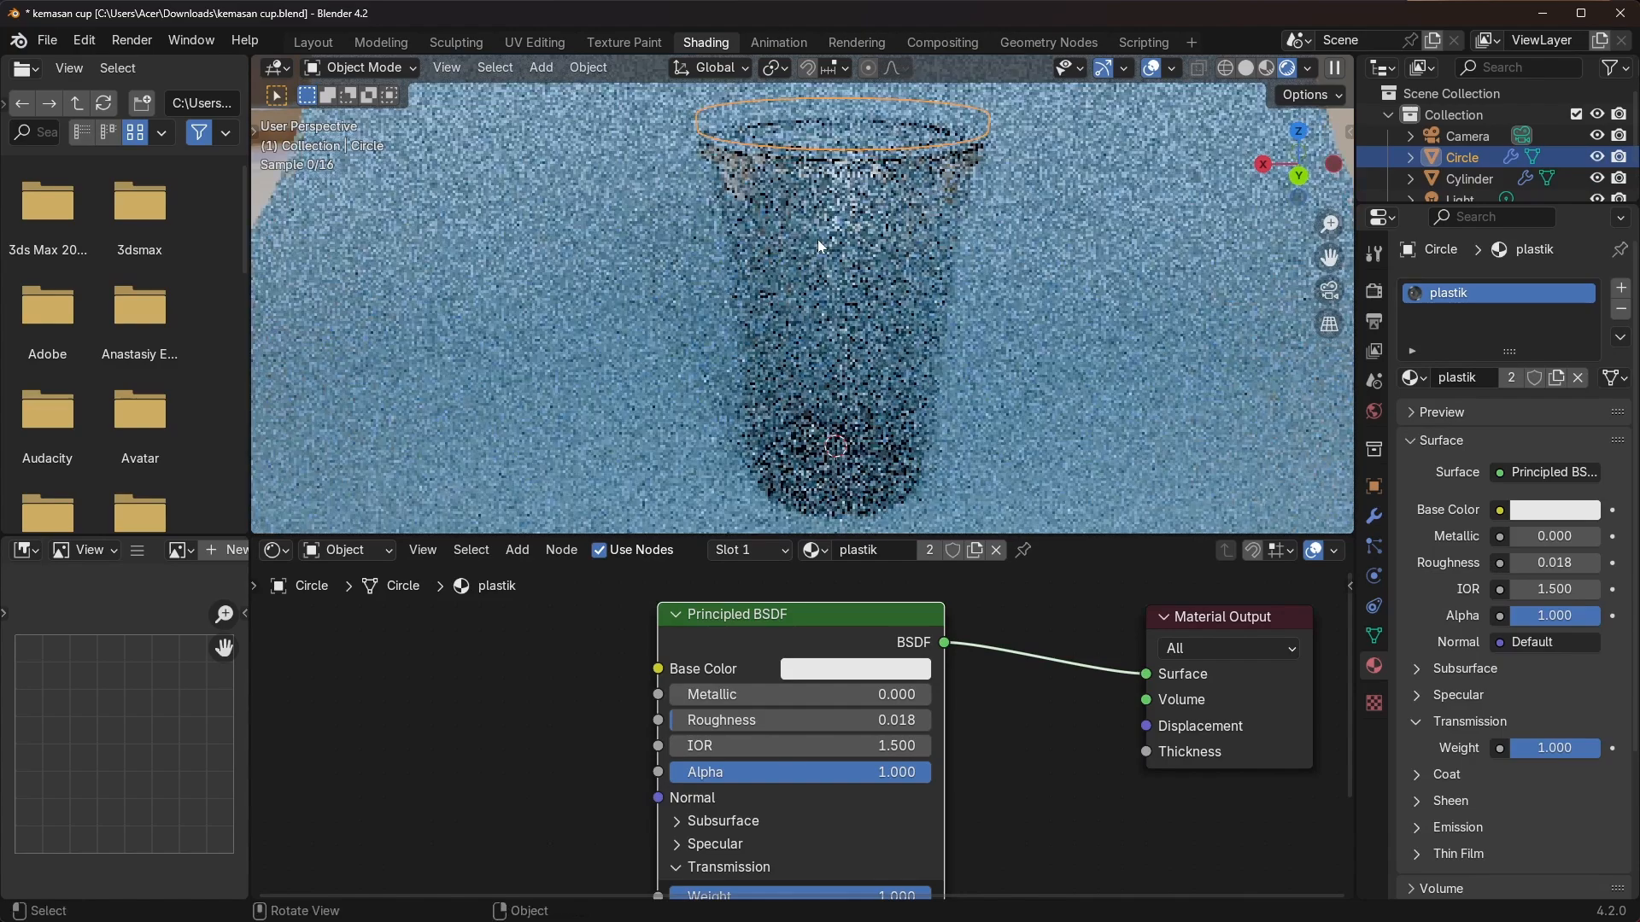
scroll(818, 239, down, 2)
middle_drag(833, 330, 833, 318)
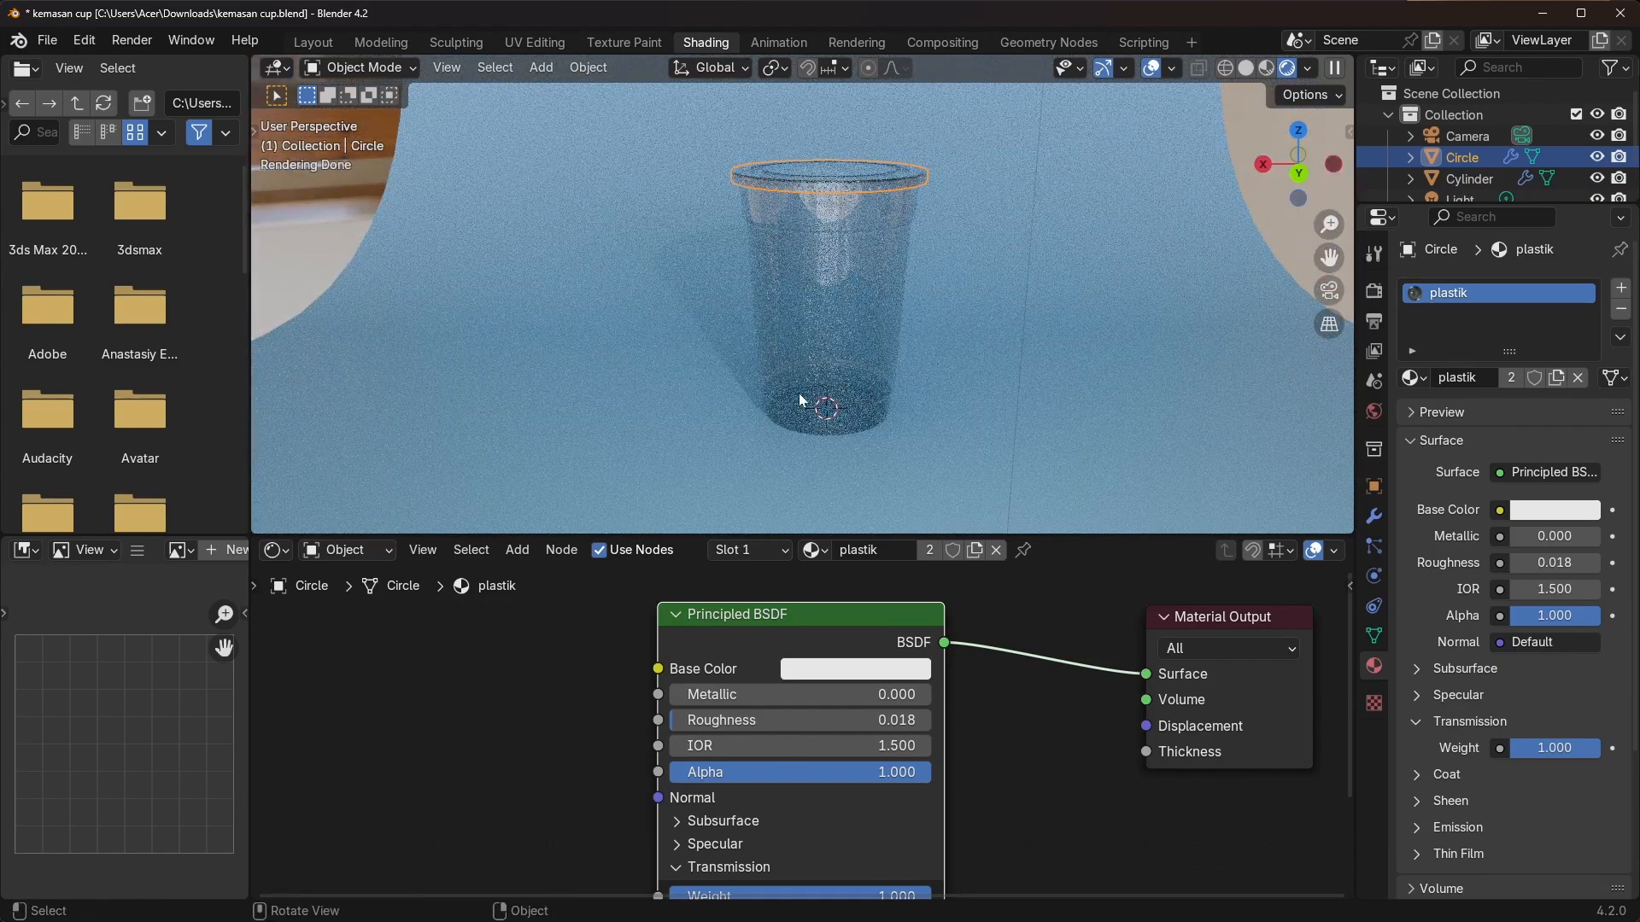
Return to the Layout workspace and display the scene in solid shading
click(308, 43)
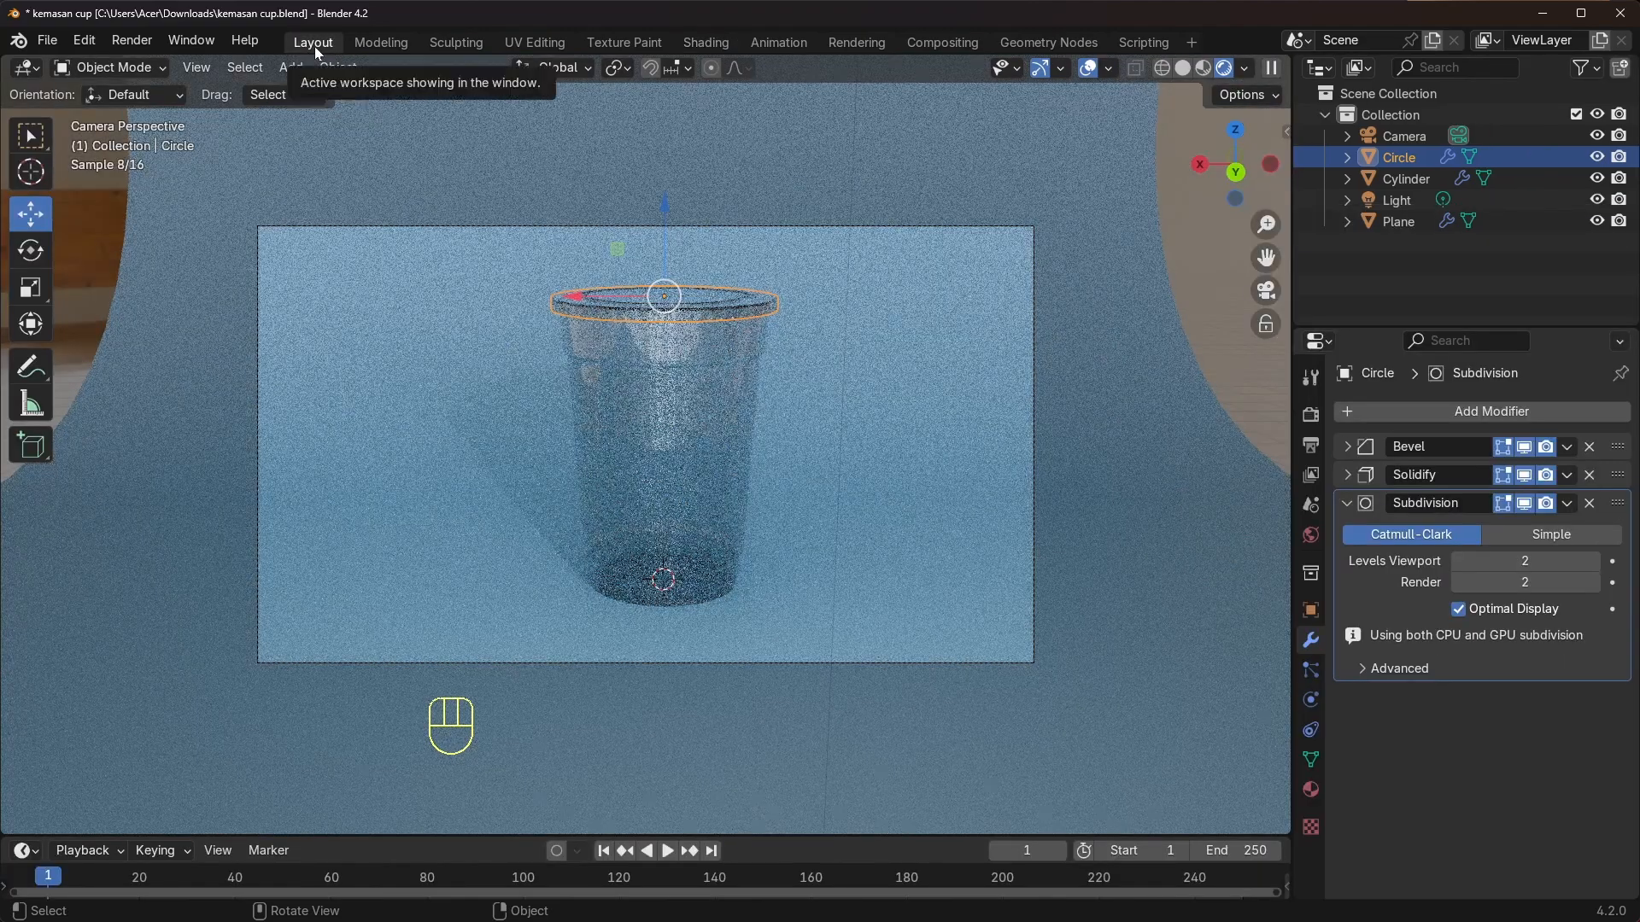
click(1185, 68)
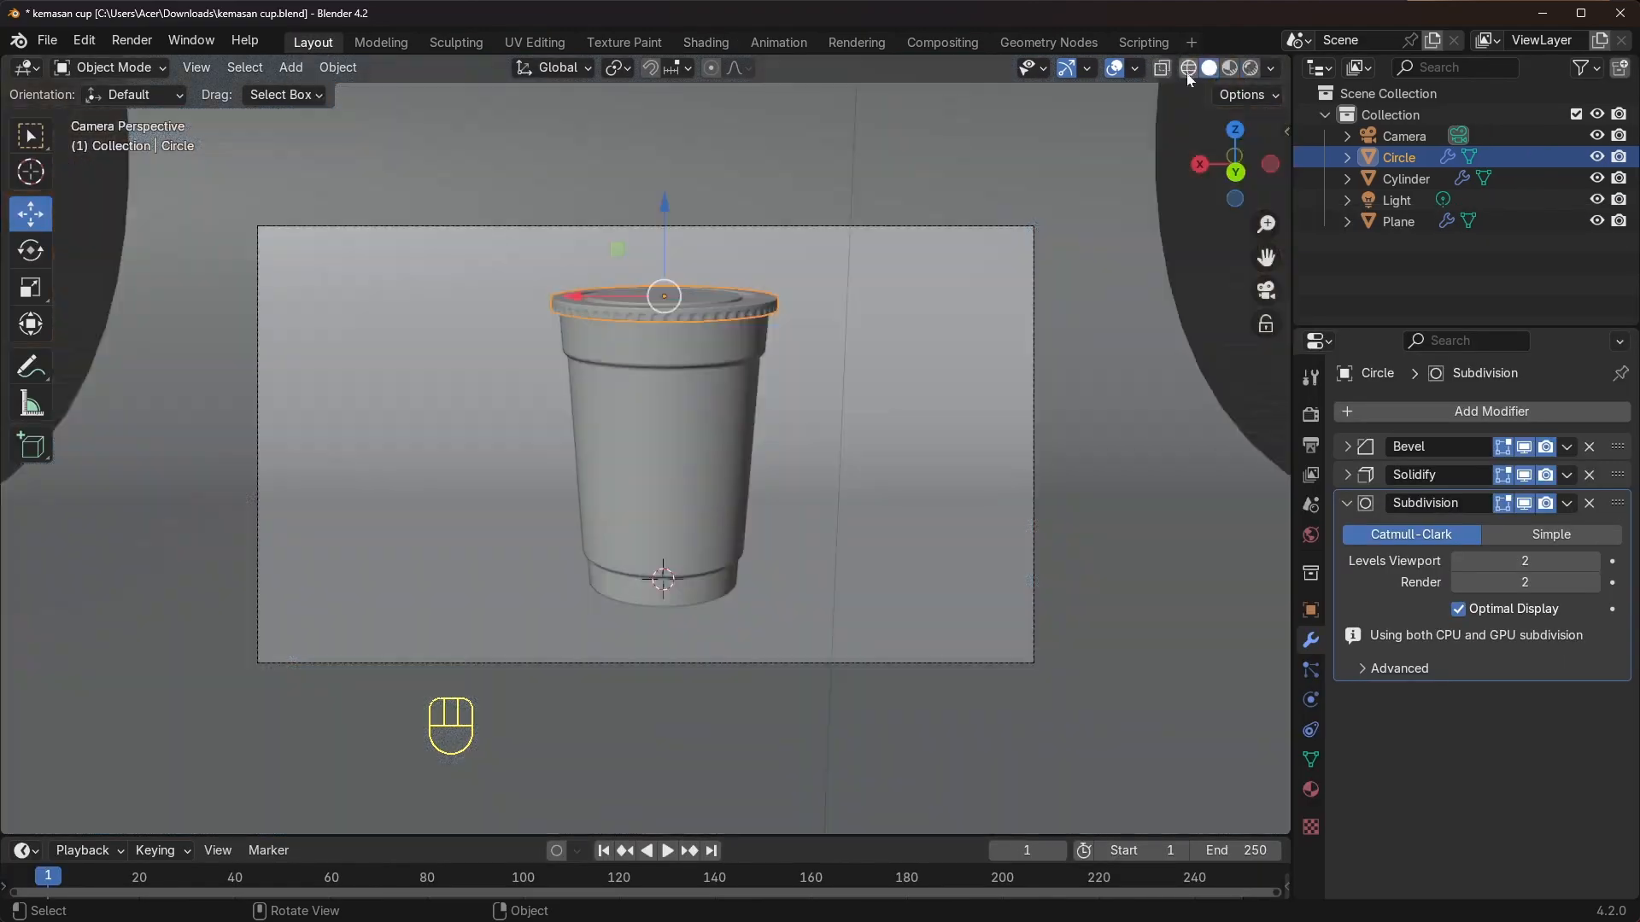
middle_drag(734, 402, 652, 340)
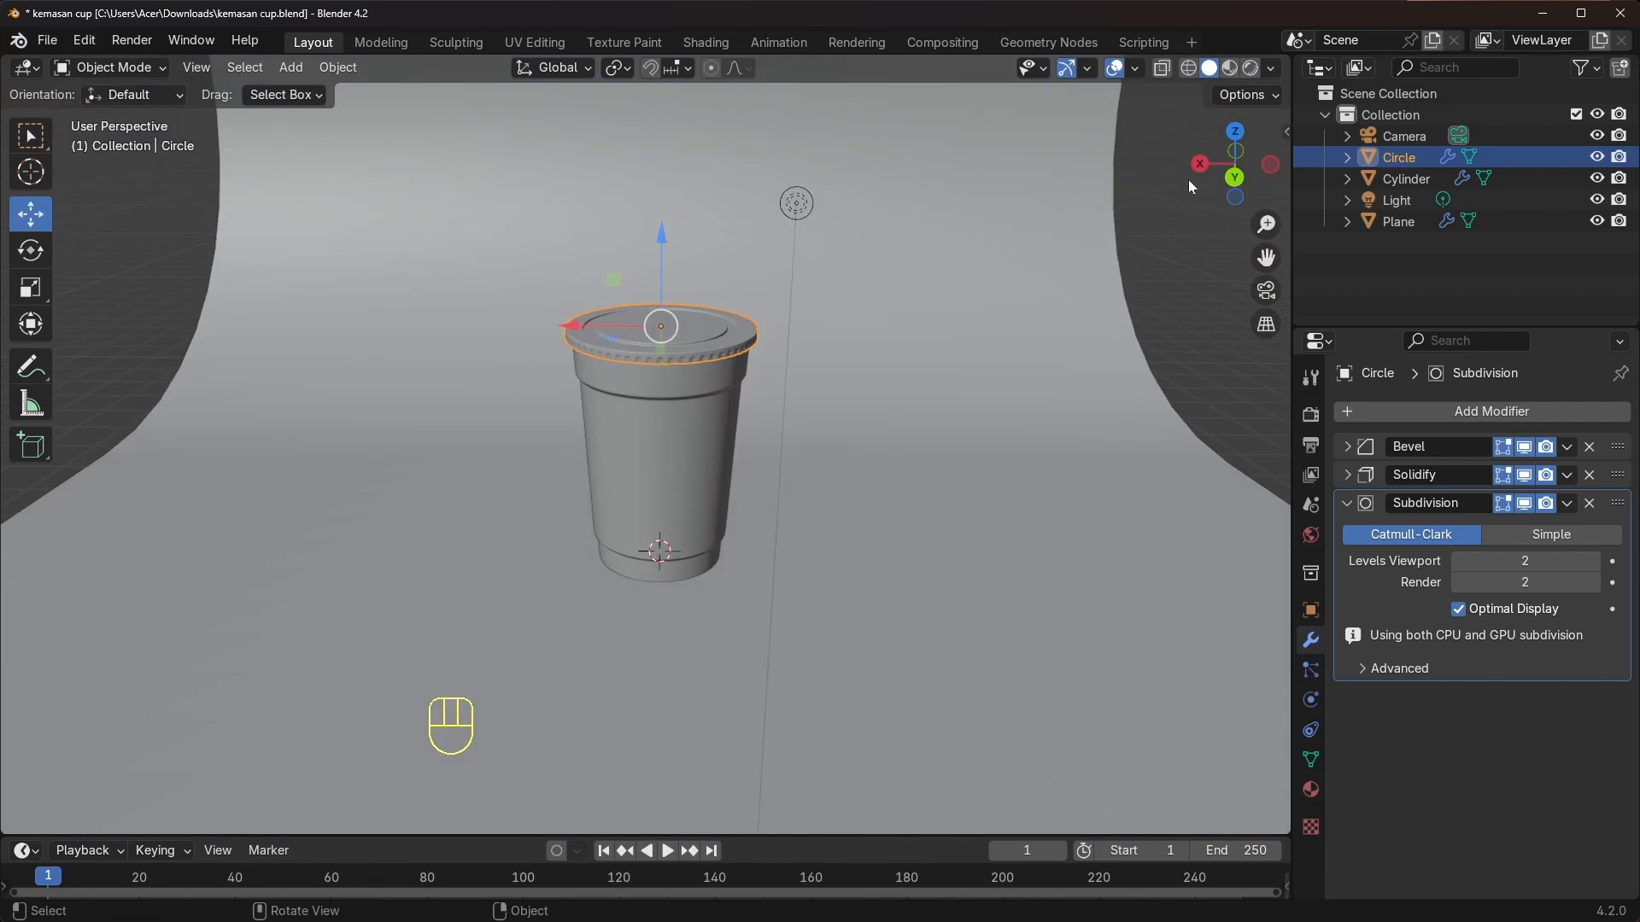
Check the program version on the splash screen in Blender 4.2 and in a separate Blender 4.1 window
click(19, 40)
click(47, 65)
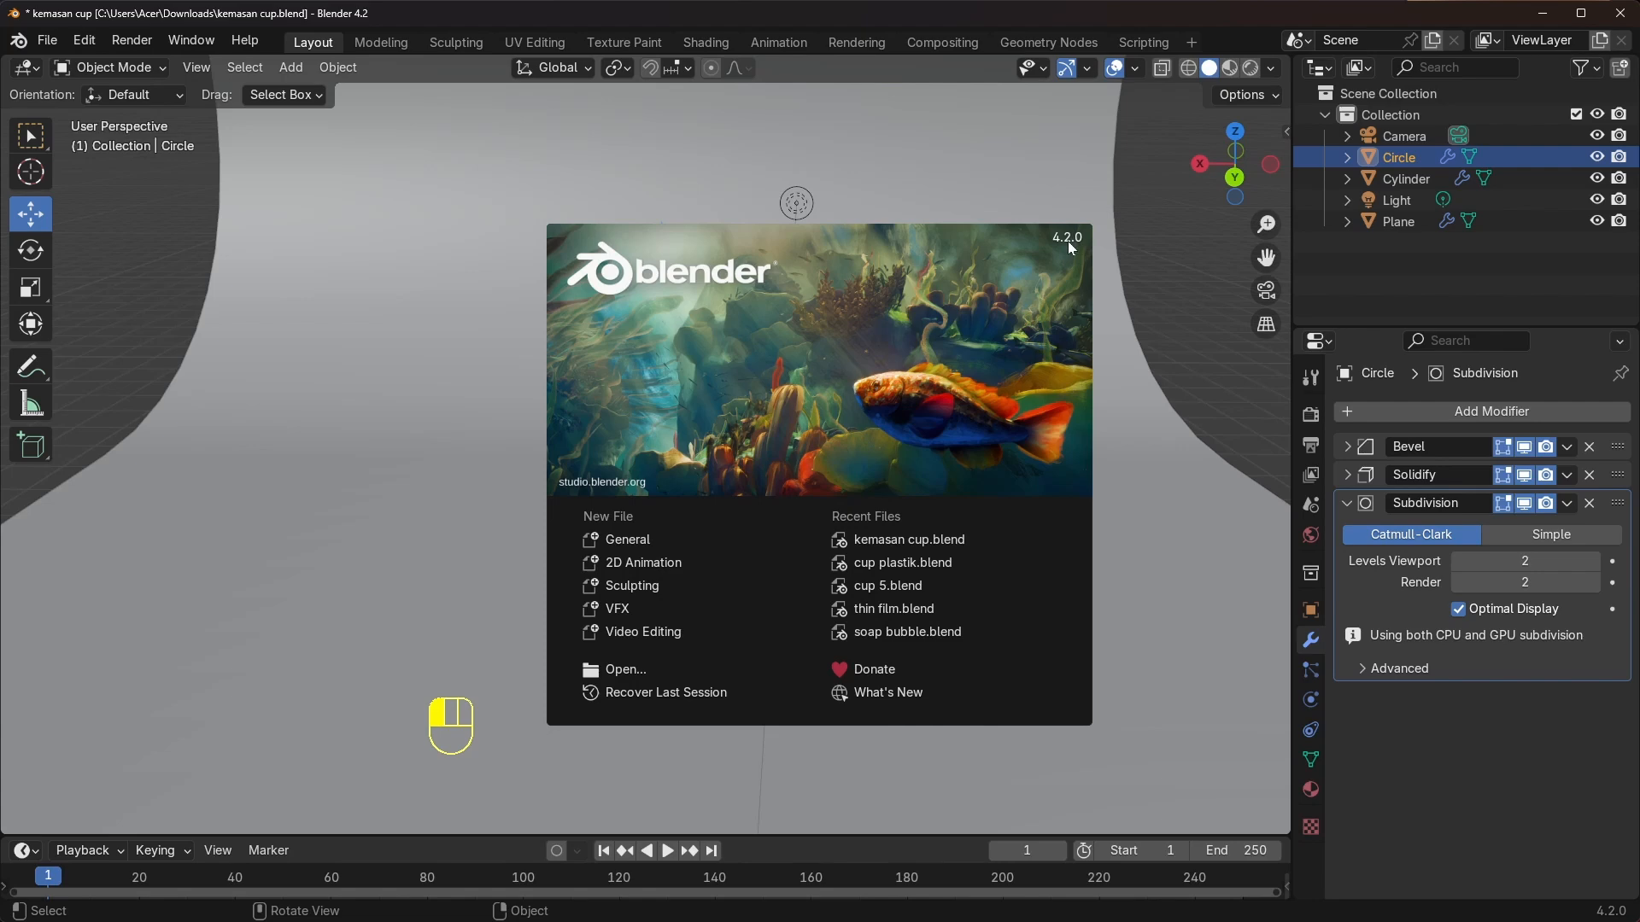
click(741, 306)
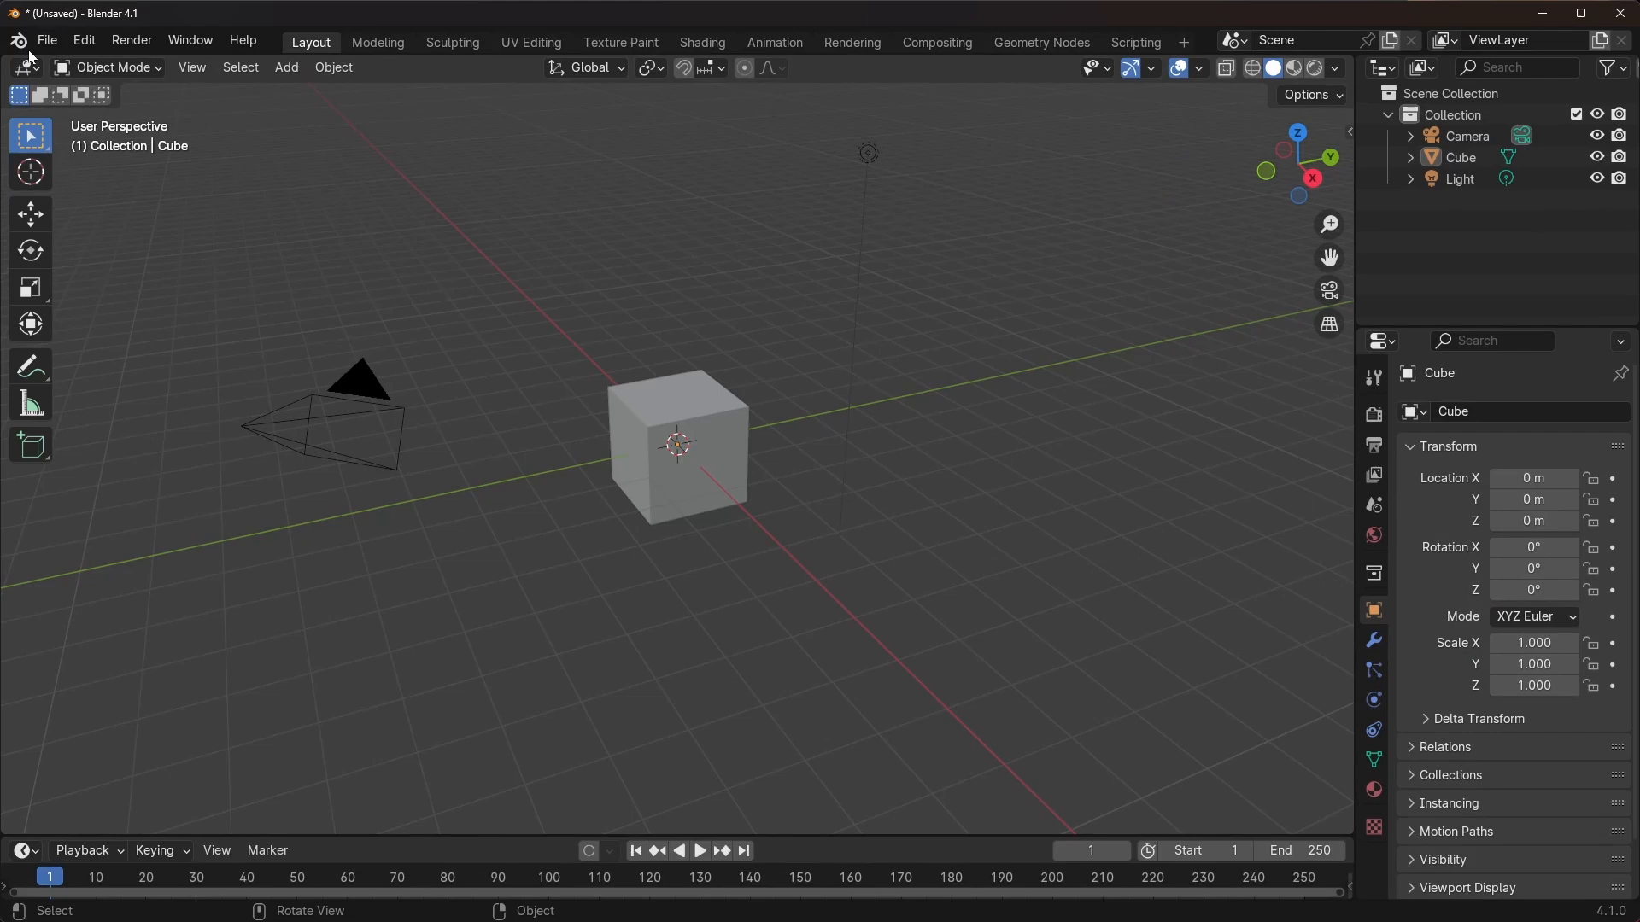
click(18, 40)
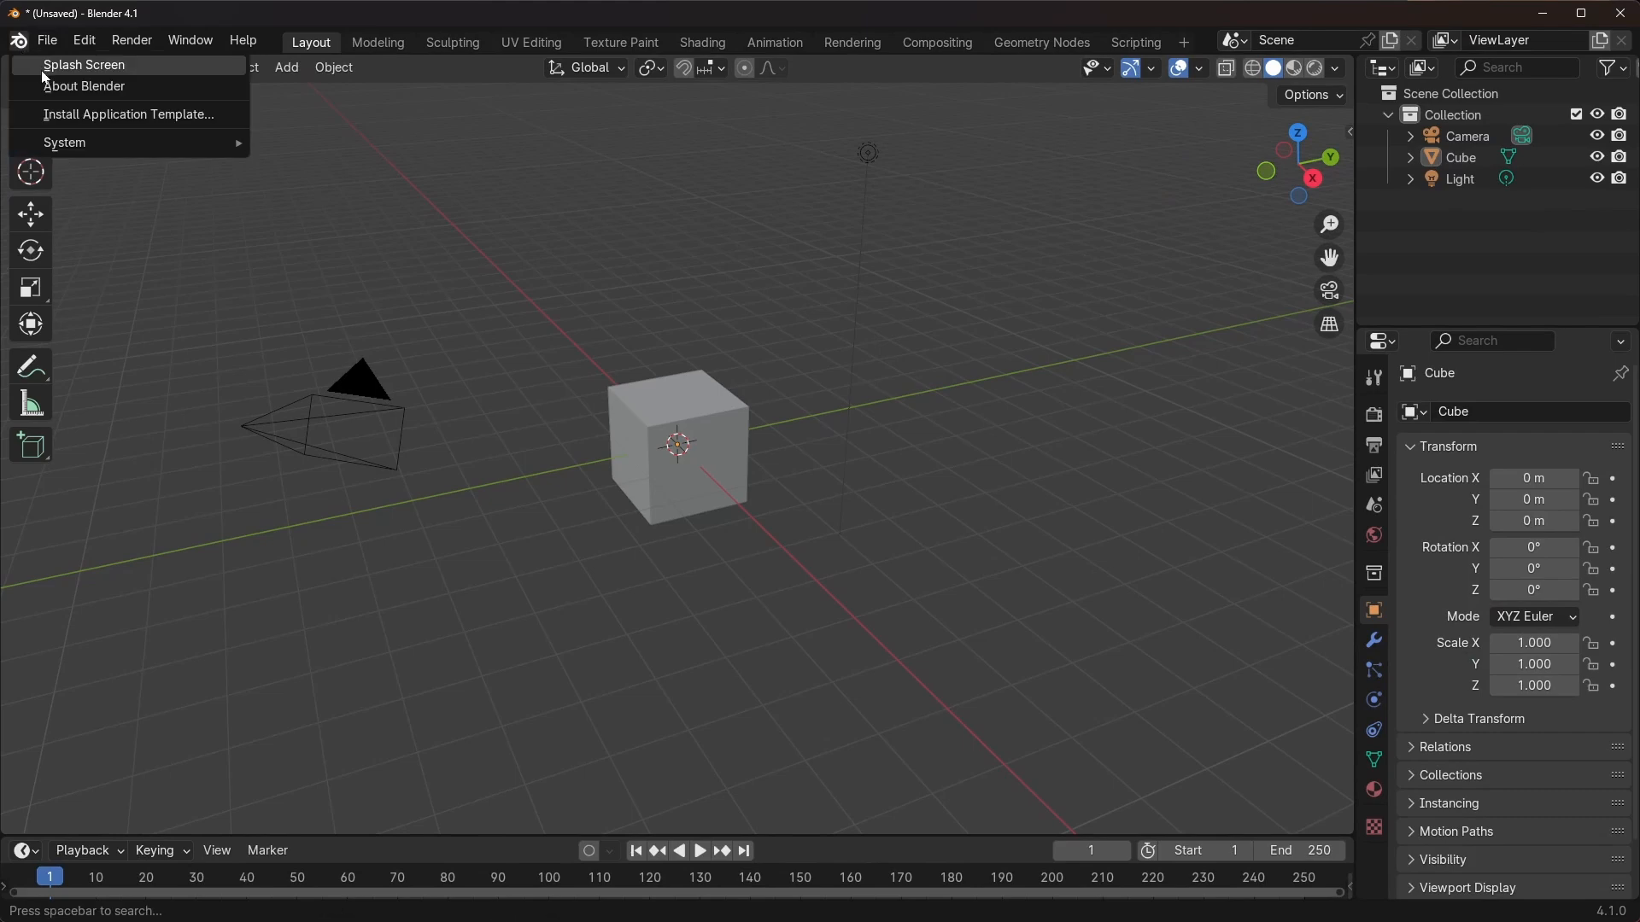
click(47, 67)
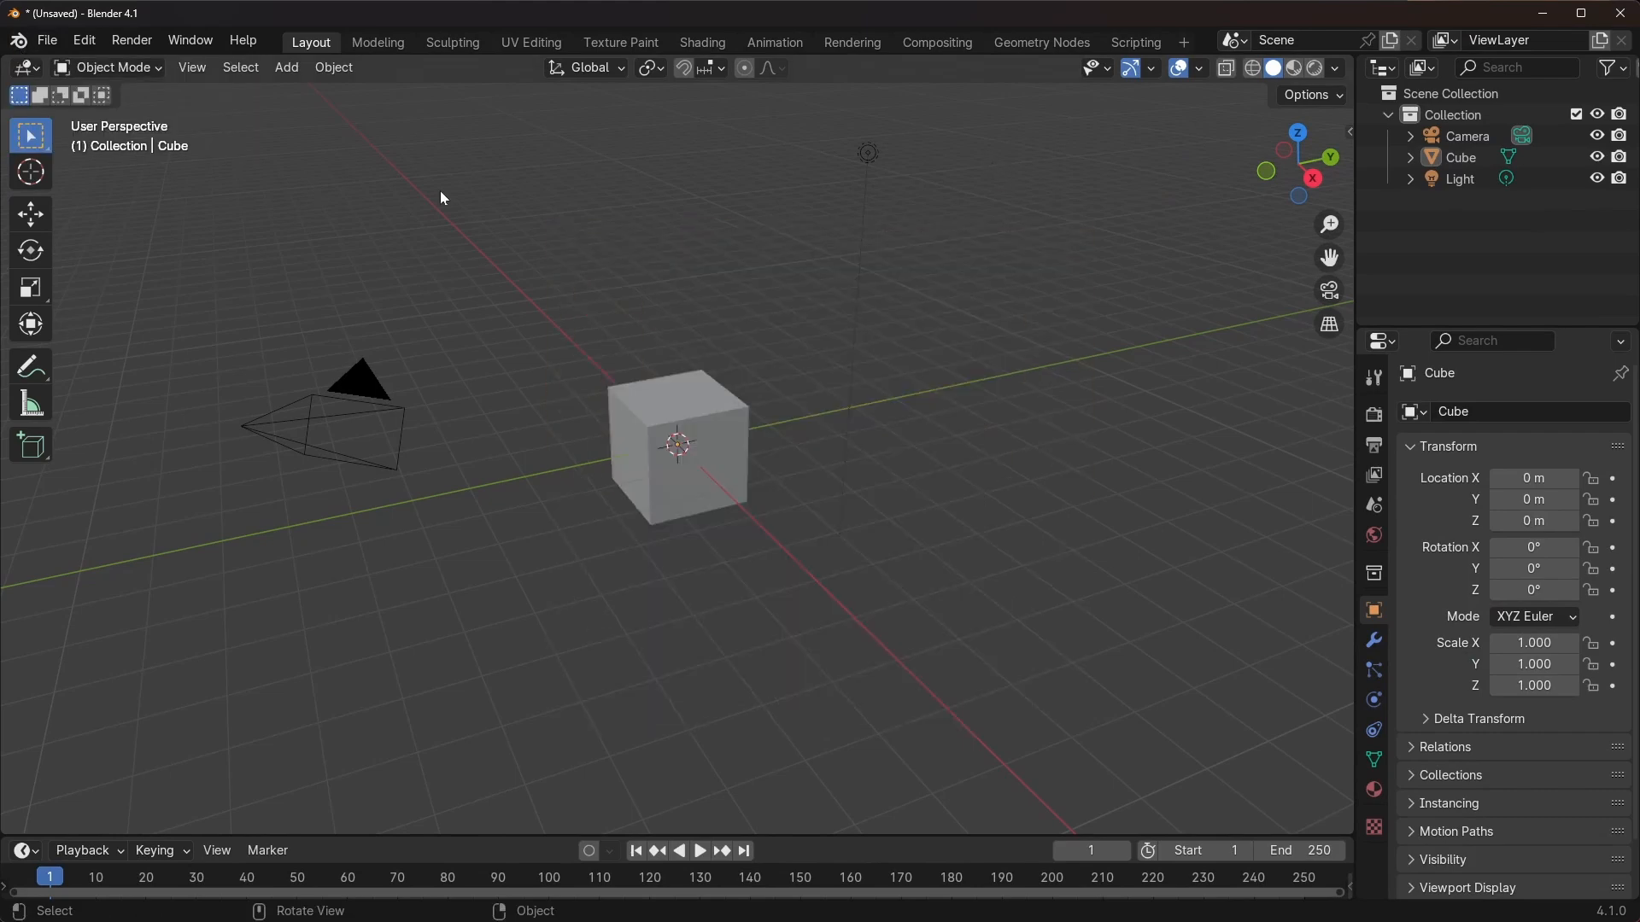
Search the Blender 4.1 add-on preferences for "import" to check the Import Images as Planes add-on, and close the preferences
click(84, 40)
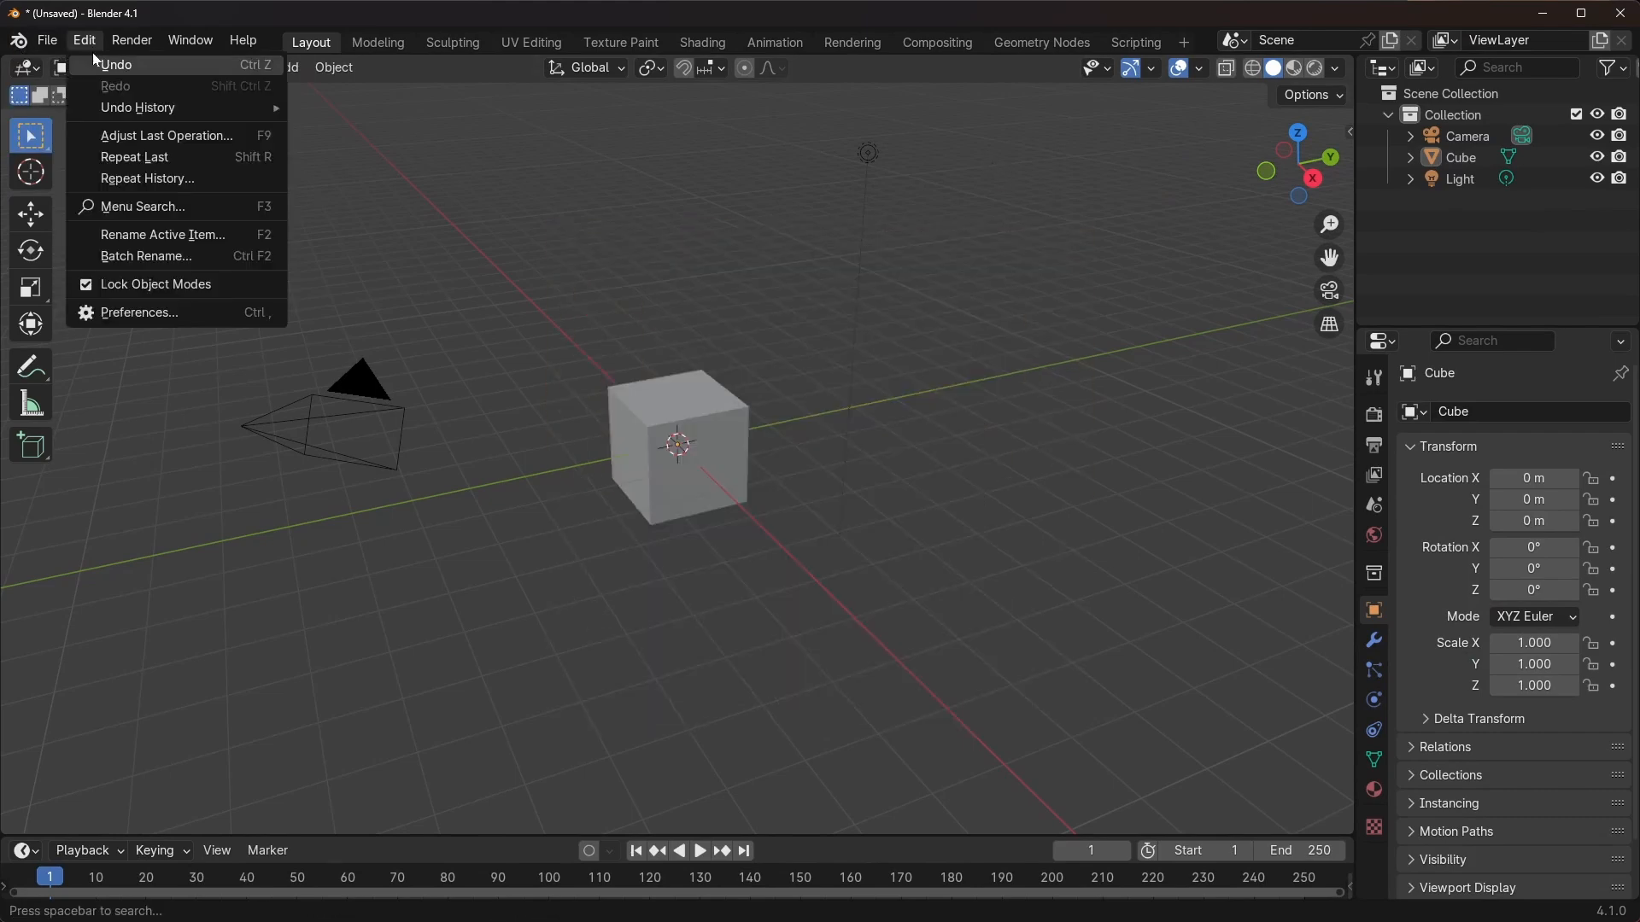
click(130, 319)
drag(497, 17, 623, 32)
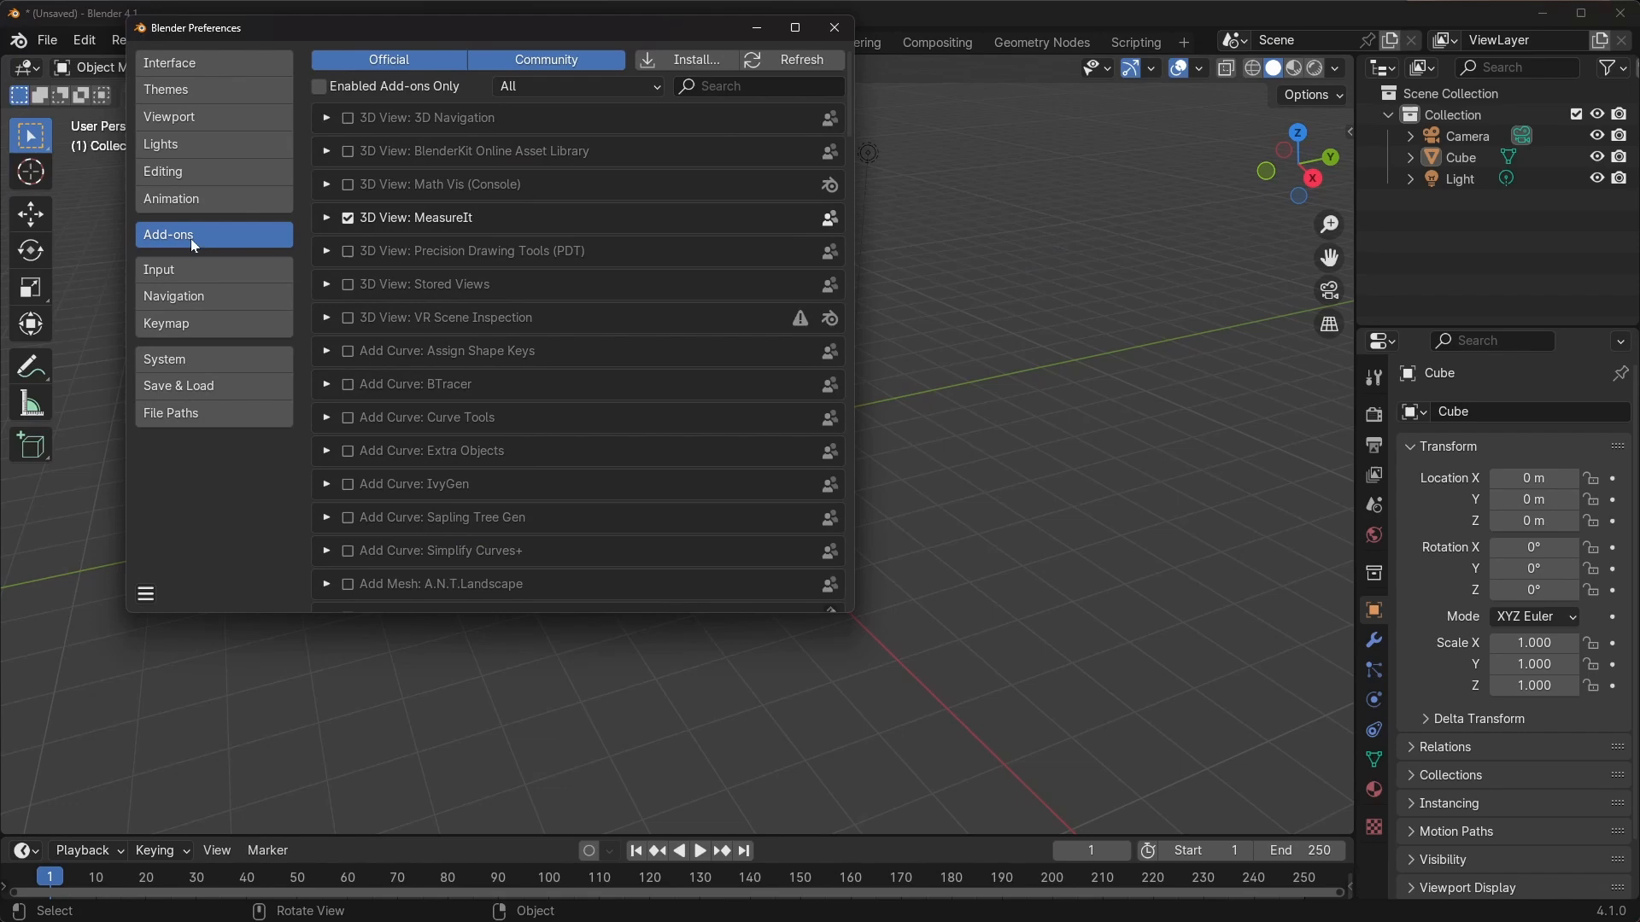
click(749, 90)
text(import)
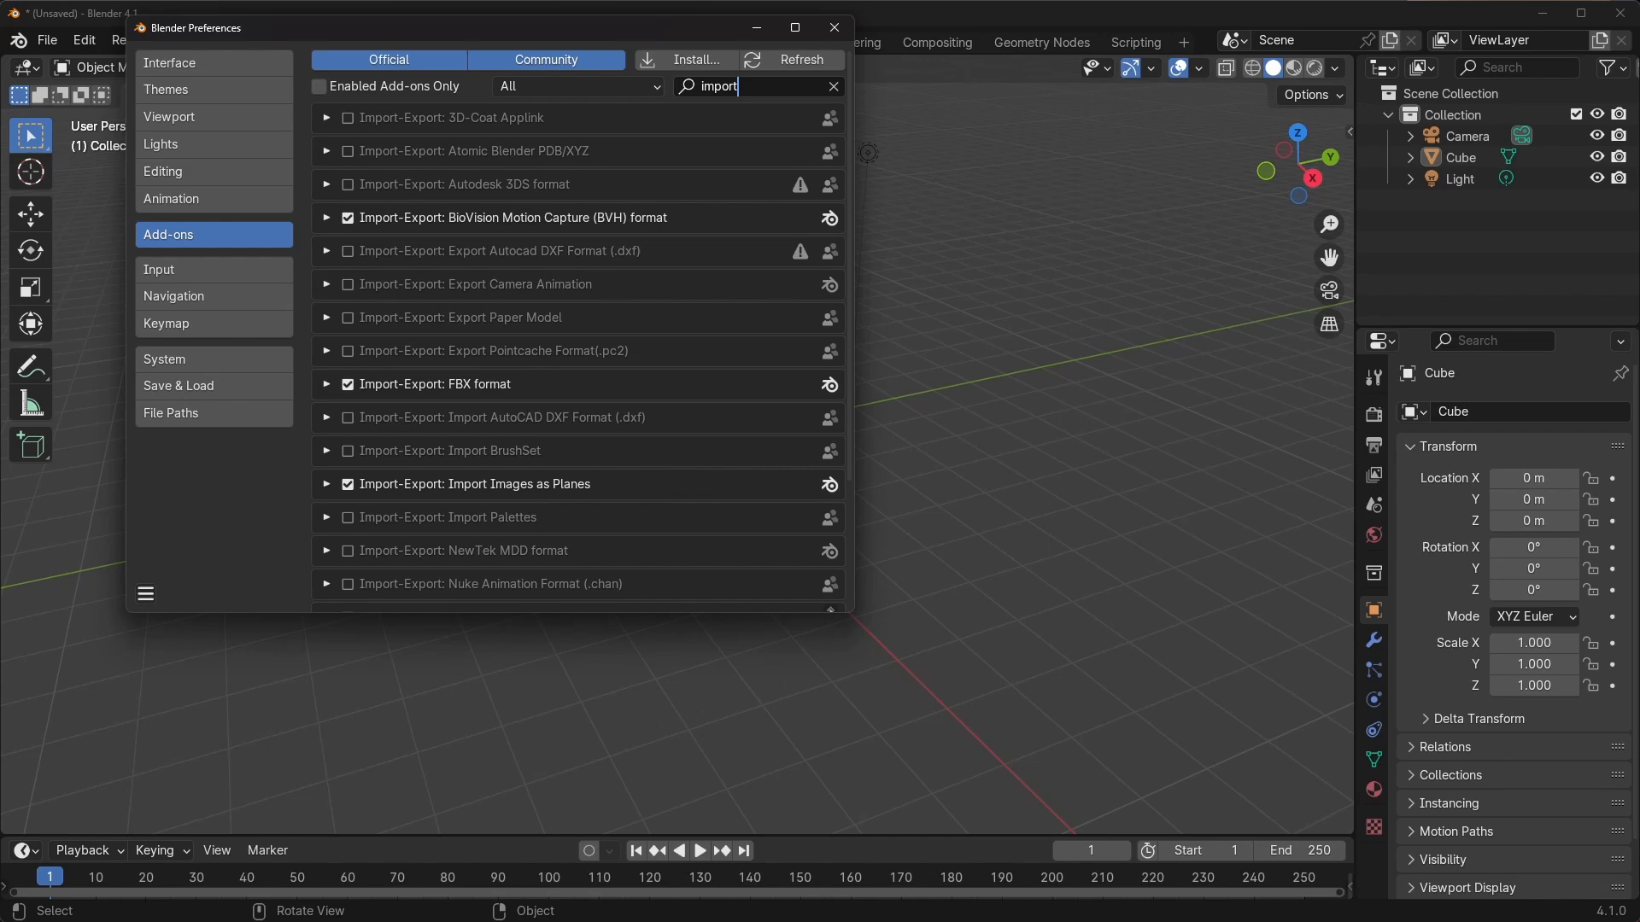
click(835, 27)
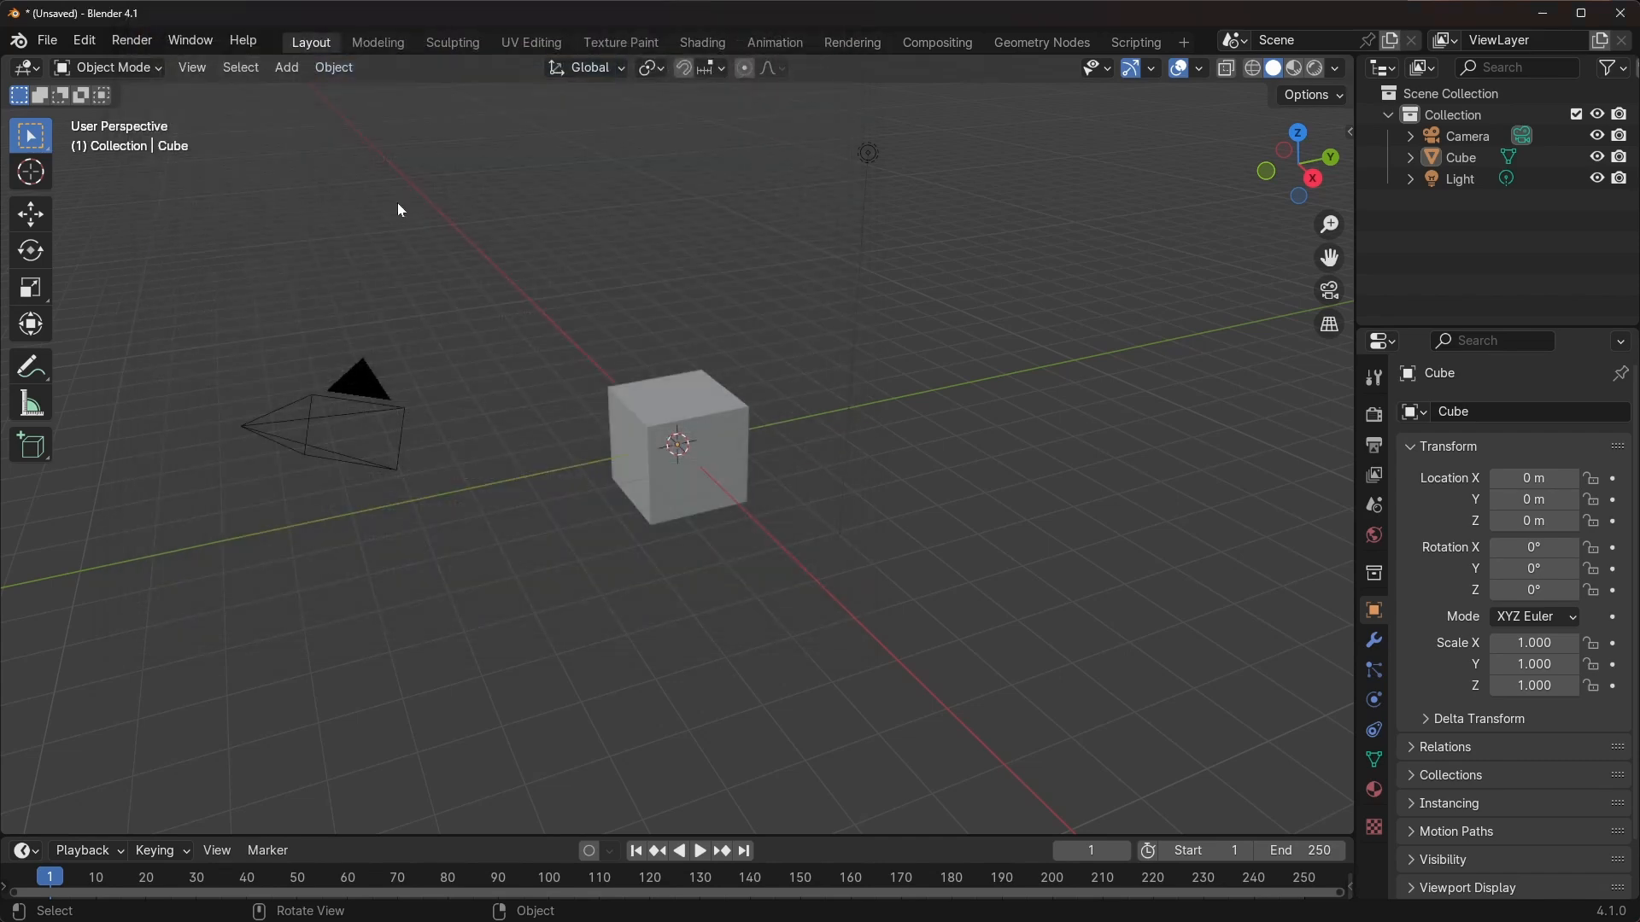
Locate the Images as Planes option among the Blender 4.1 import formats without importing anything
click(48, 41)
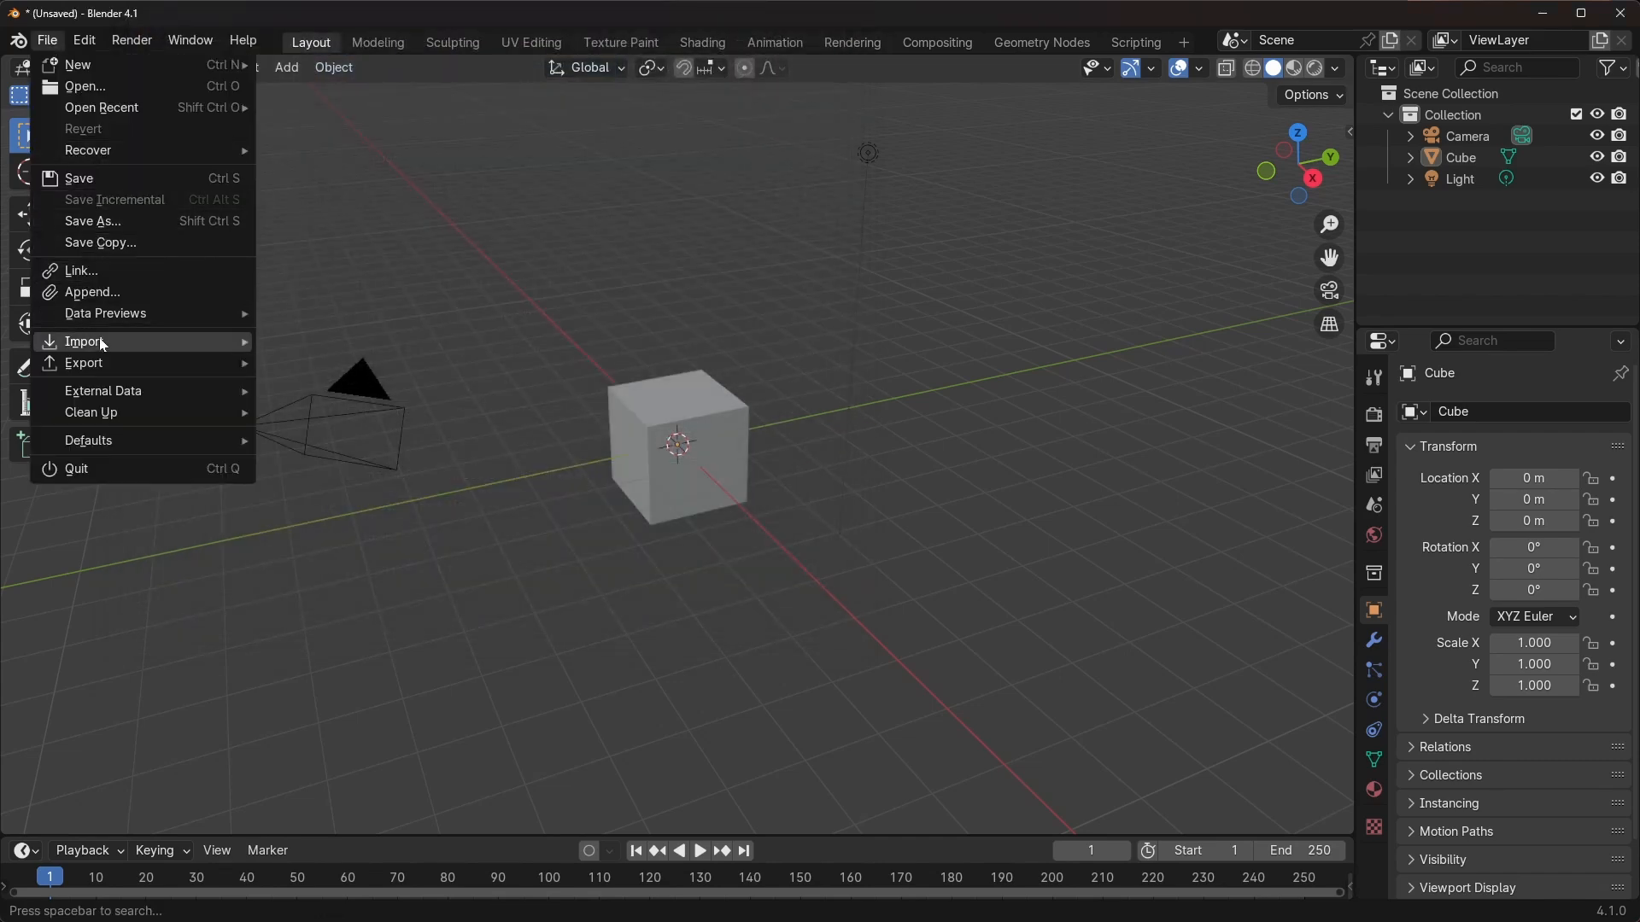
mouse_move(99, 340)
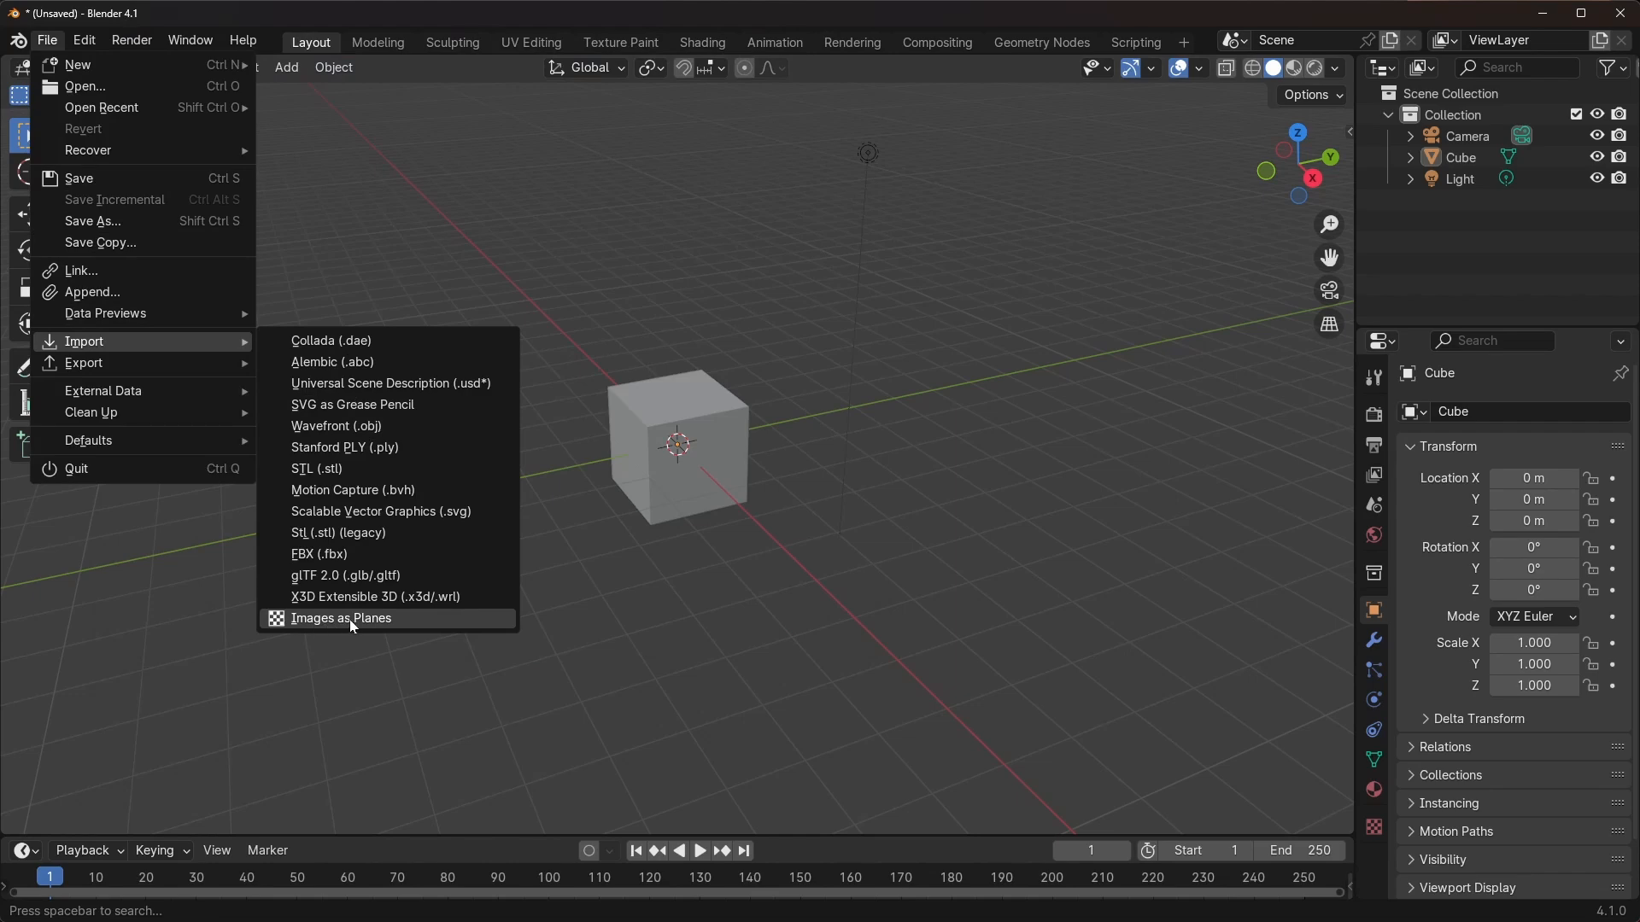
key(Escape)
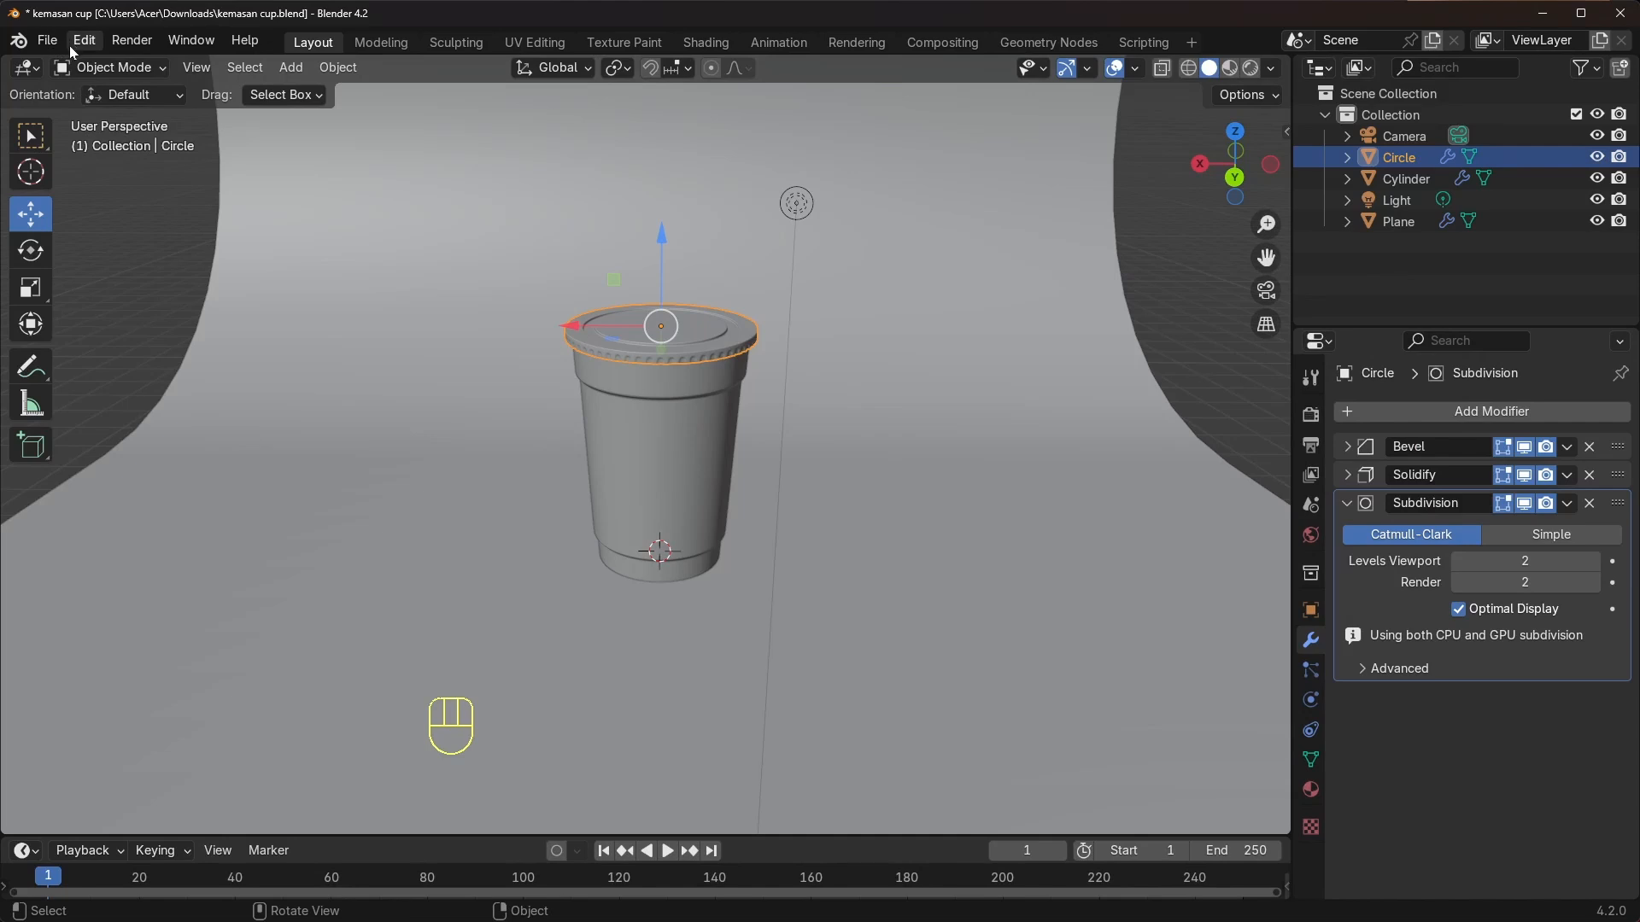
In the Blender 4.2 cup scene, add label minuman jeruk.png from the kemasan cup folder as an image mesh plane
click(187, 284)
click(288, 69)
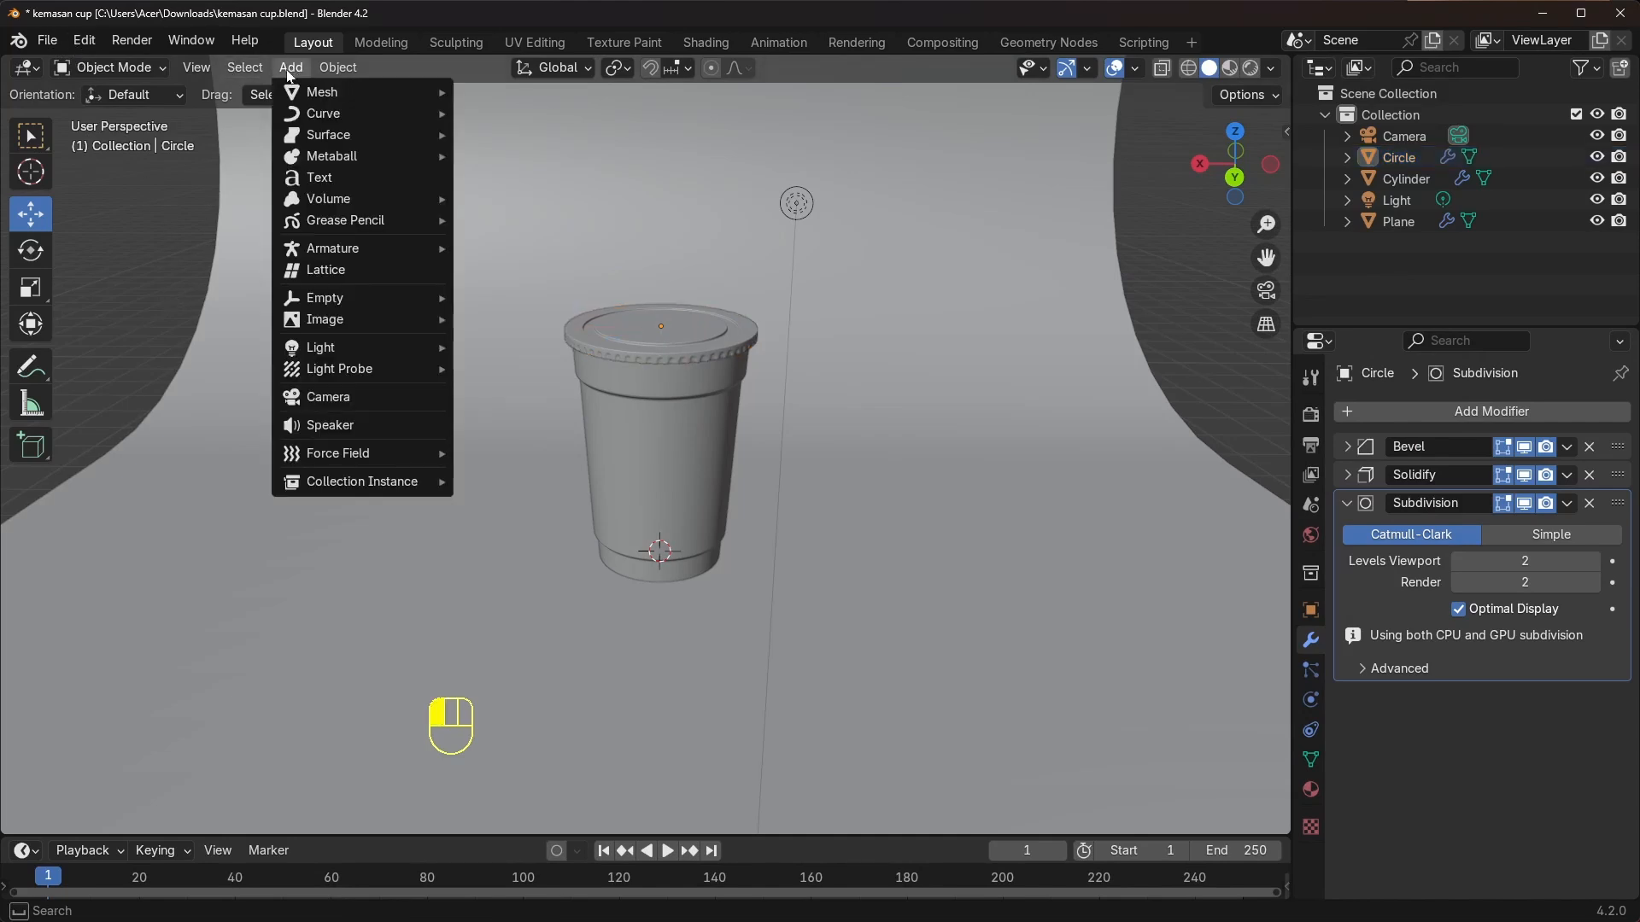
mouse_move(350, 319)
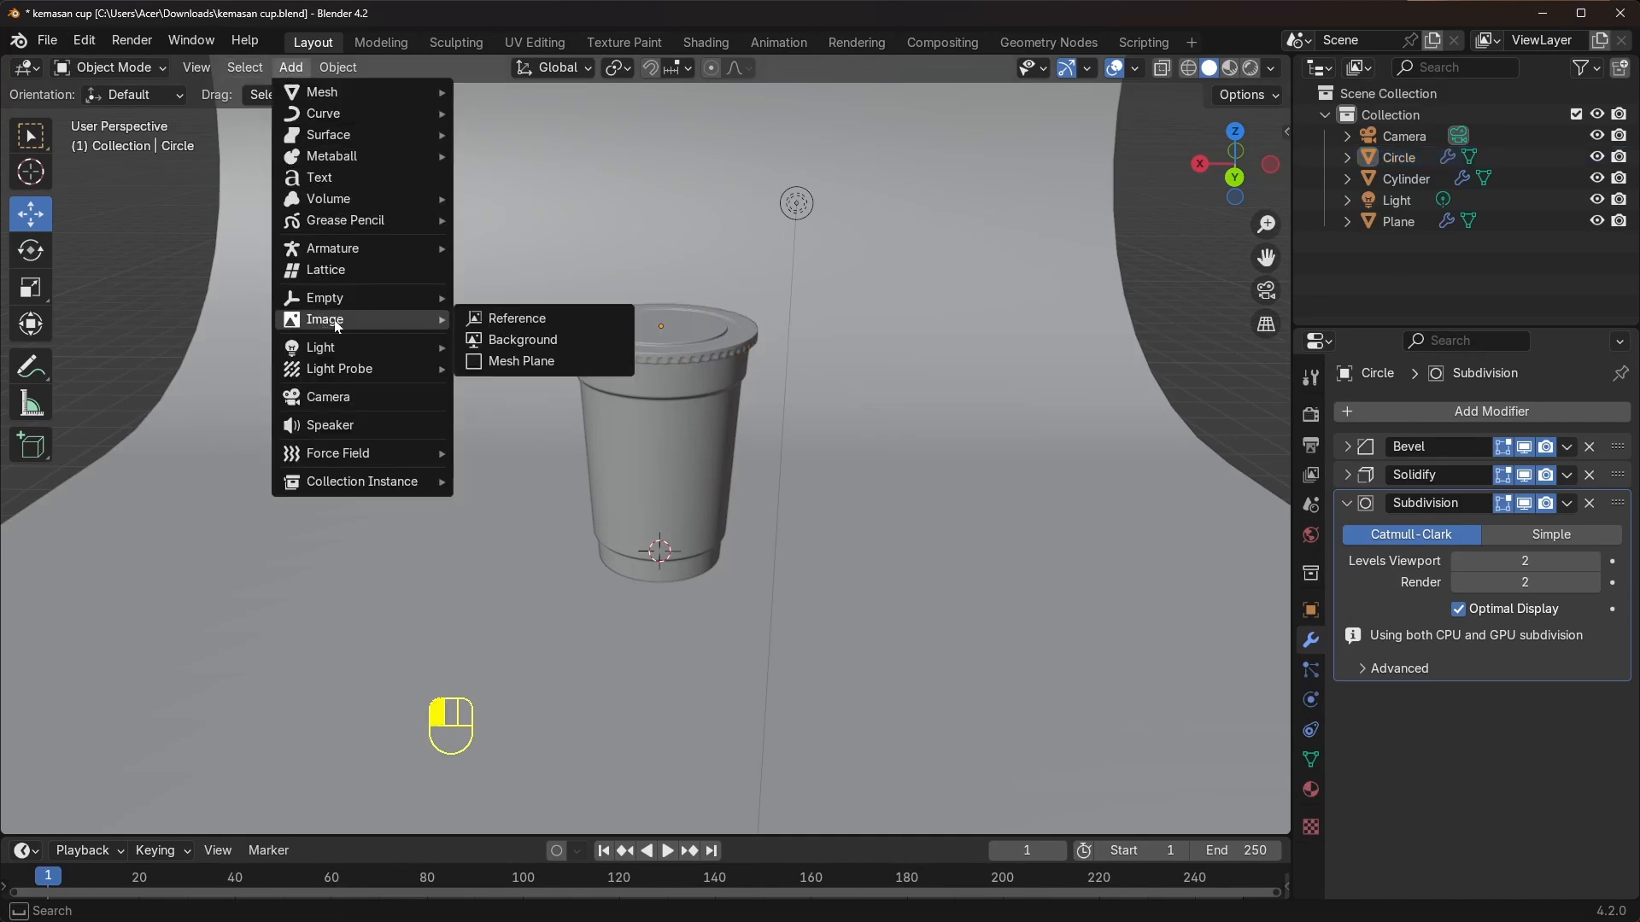
click(504, 361)
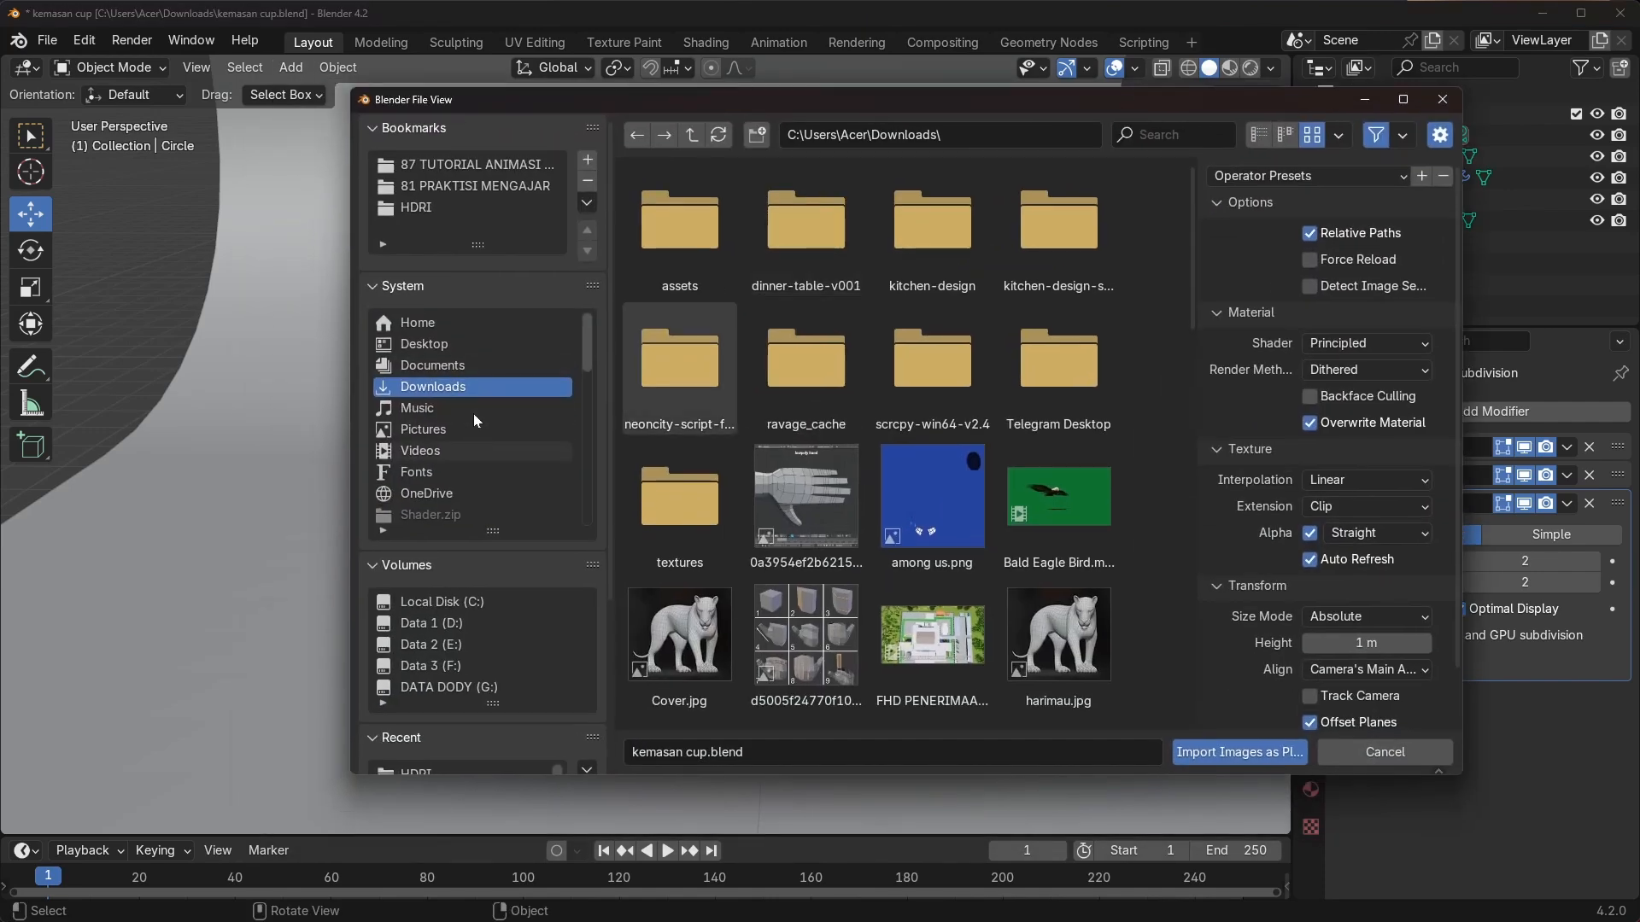
scroll(518, 546, down, 5)
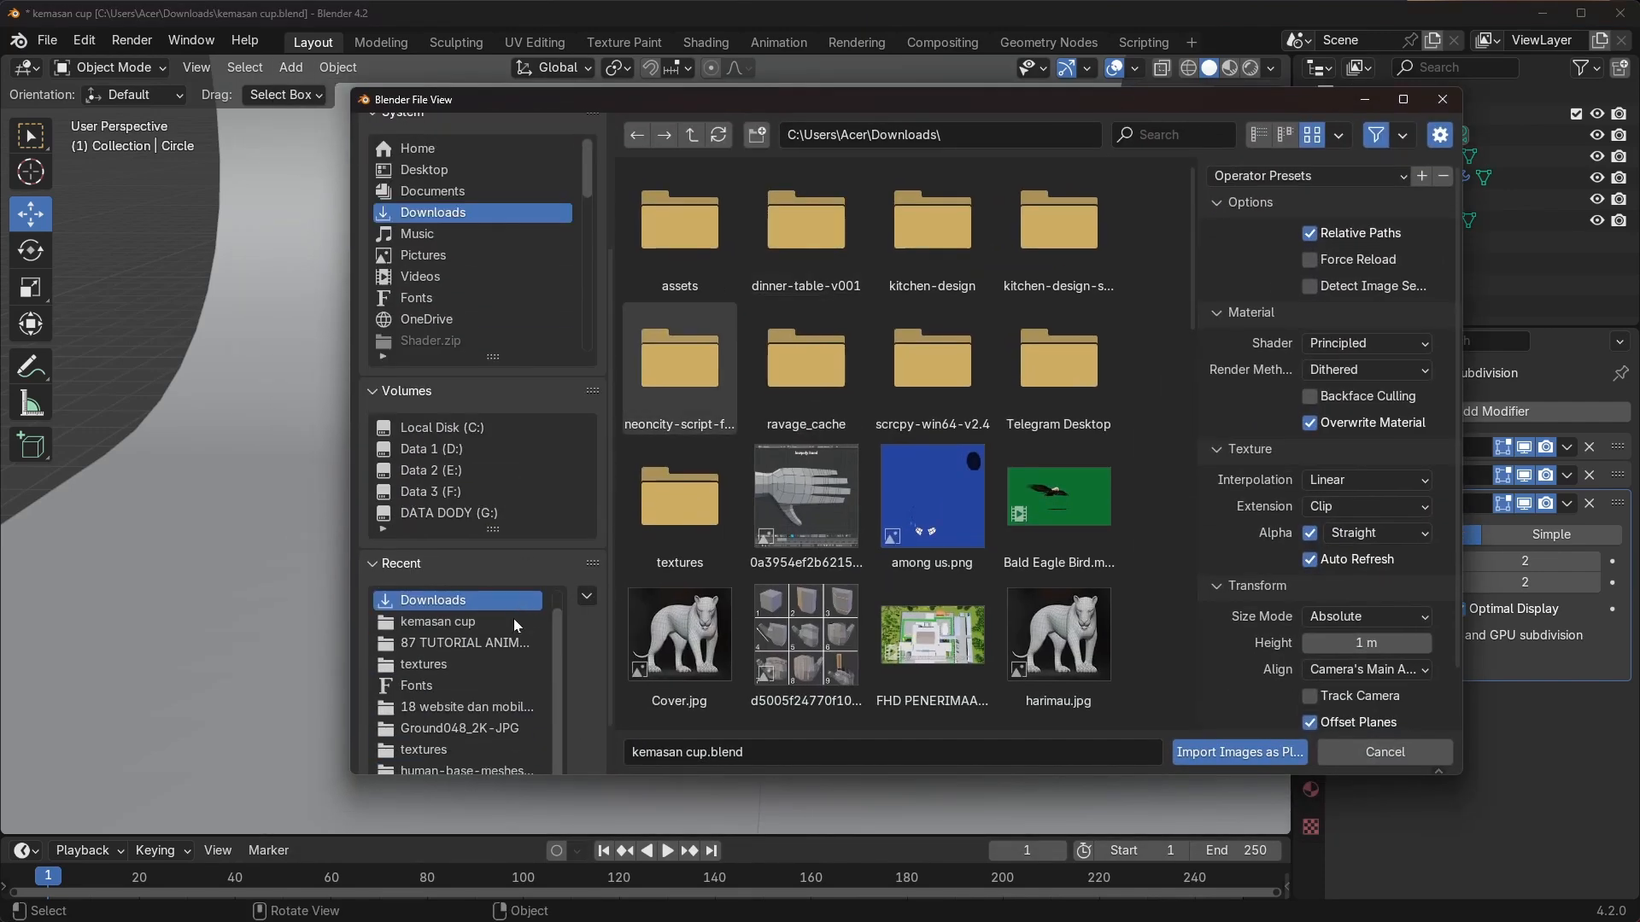
click(472, 622)
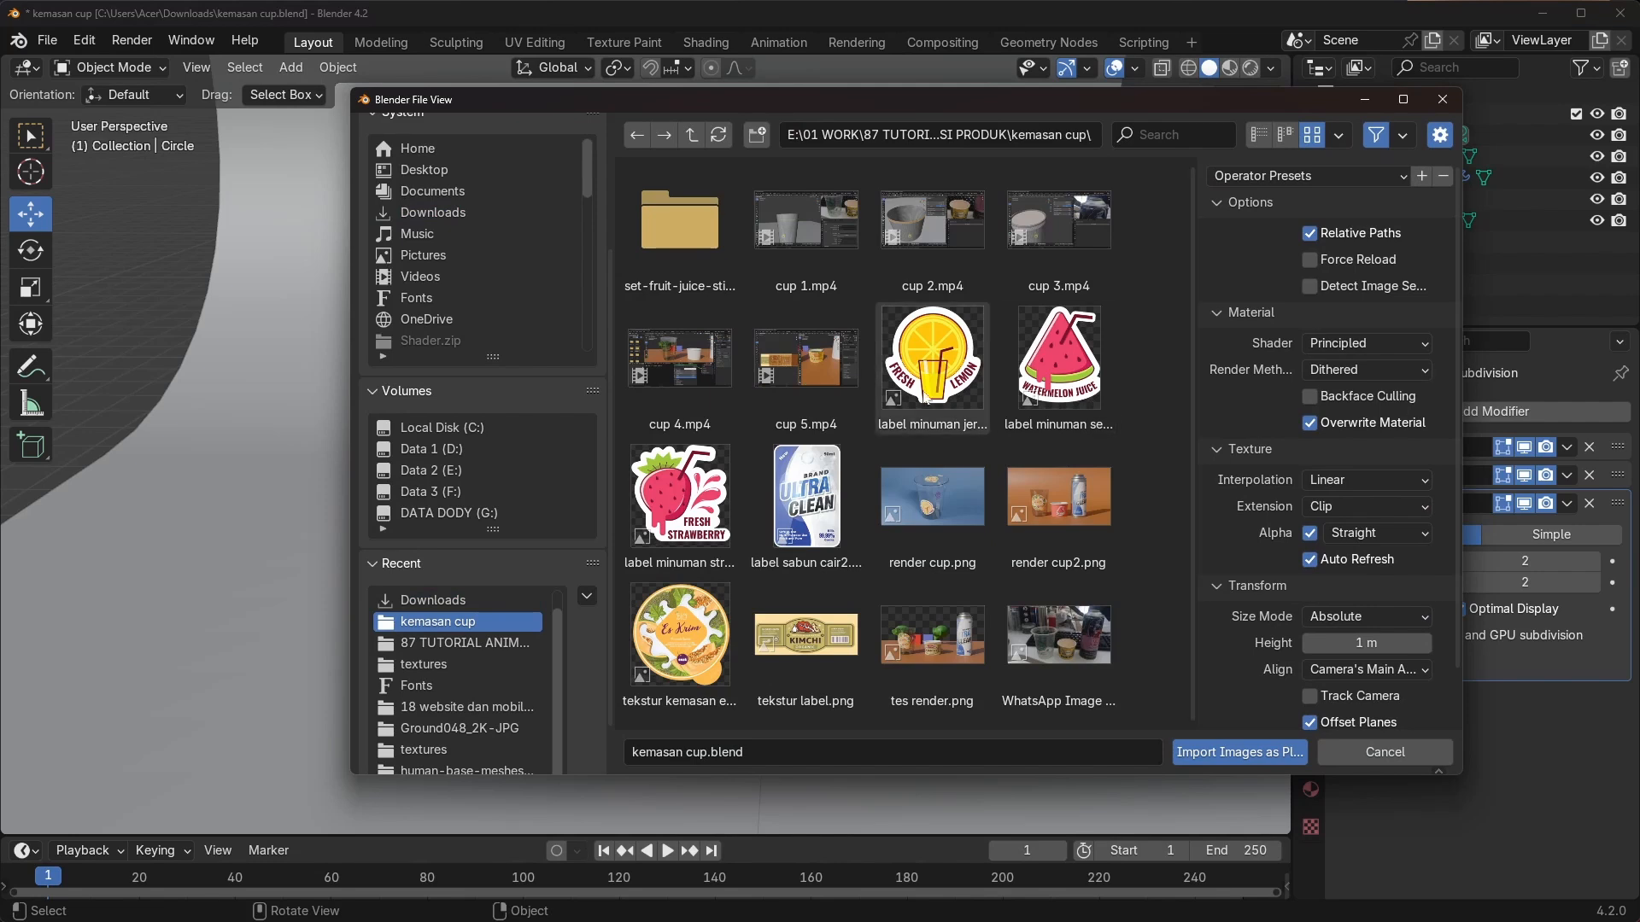
click(978, 387)
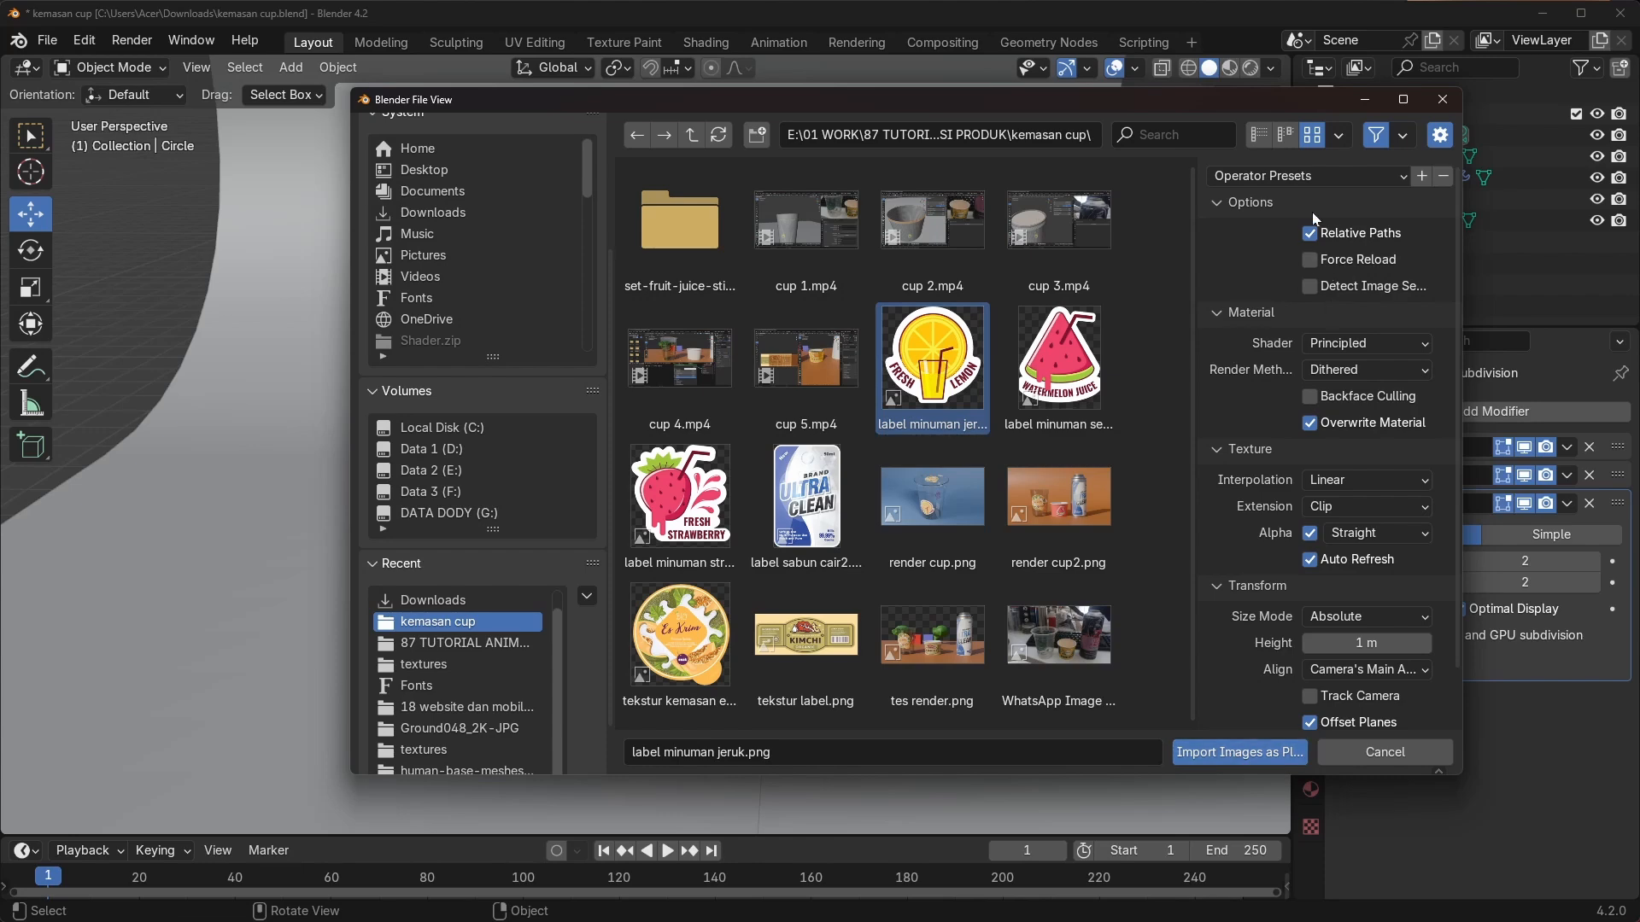
scroll(1368, 574, down, 2)
scroll(1322, 375, up, 2)
click(1237, 750)
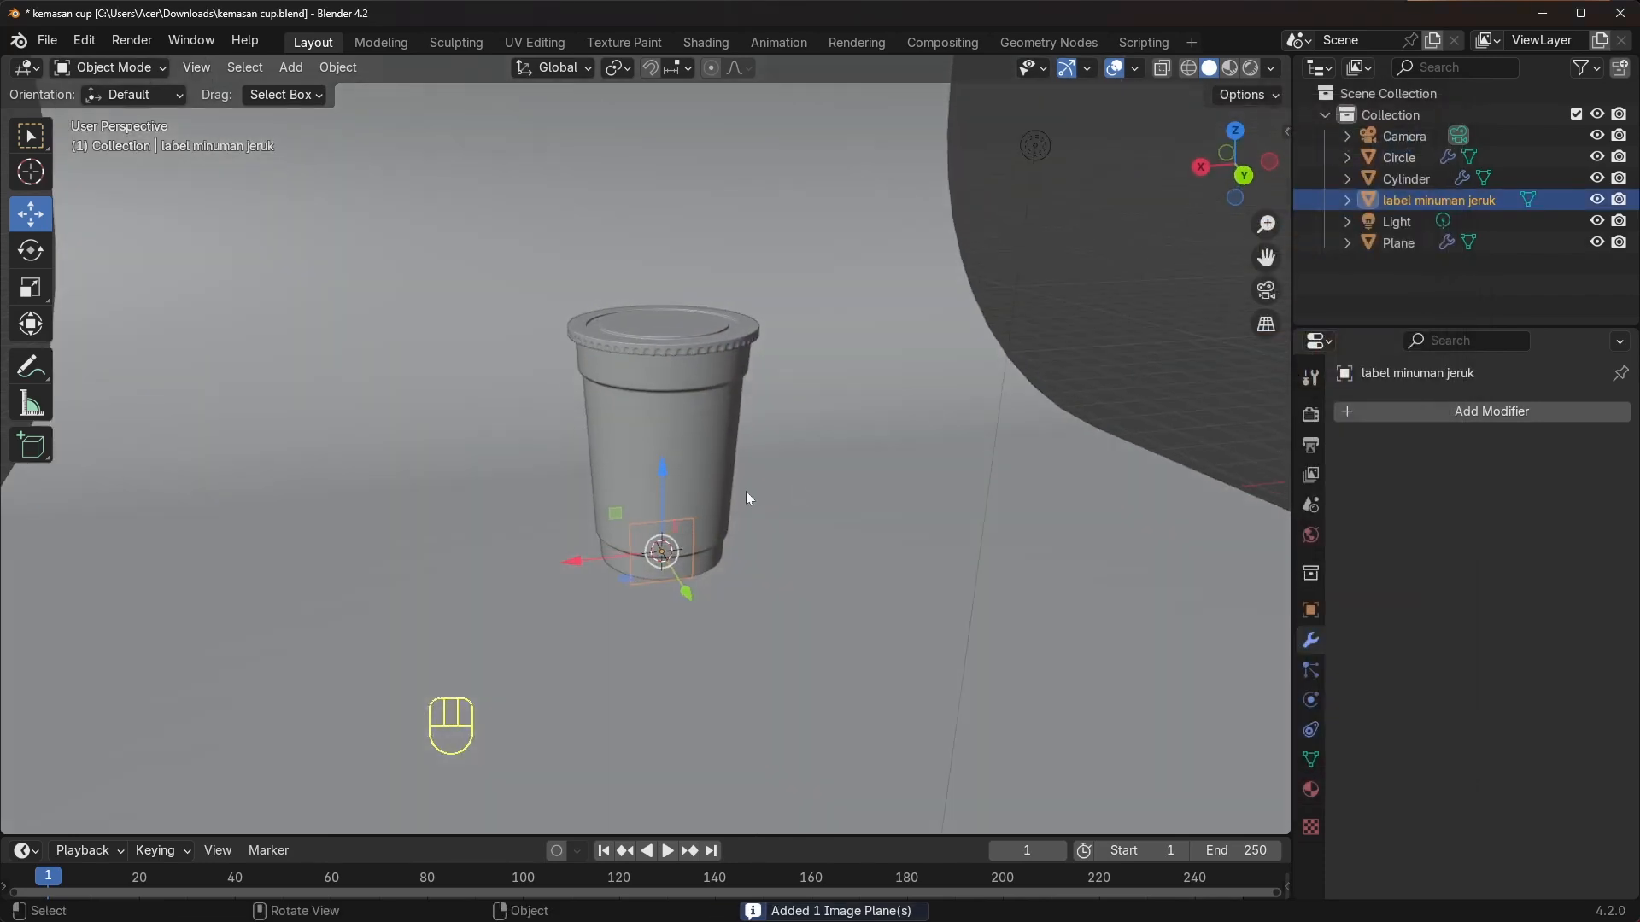
Move the lemon label plane out in front of the cup and slightly upward, and display the scene in Material Preview shading
drag(670, 505, 755, 554)
middle_drag(695, 502, 705, 496)
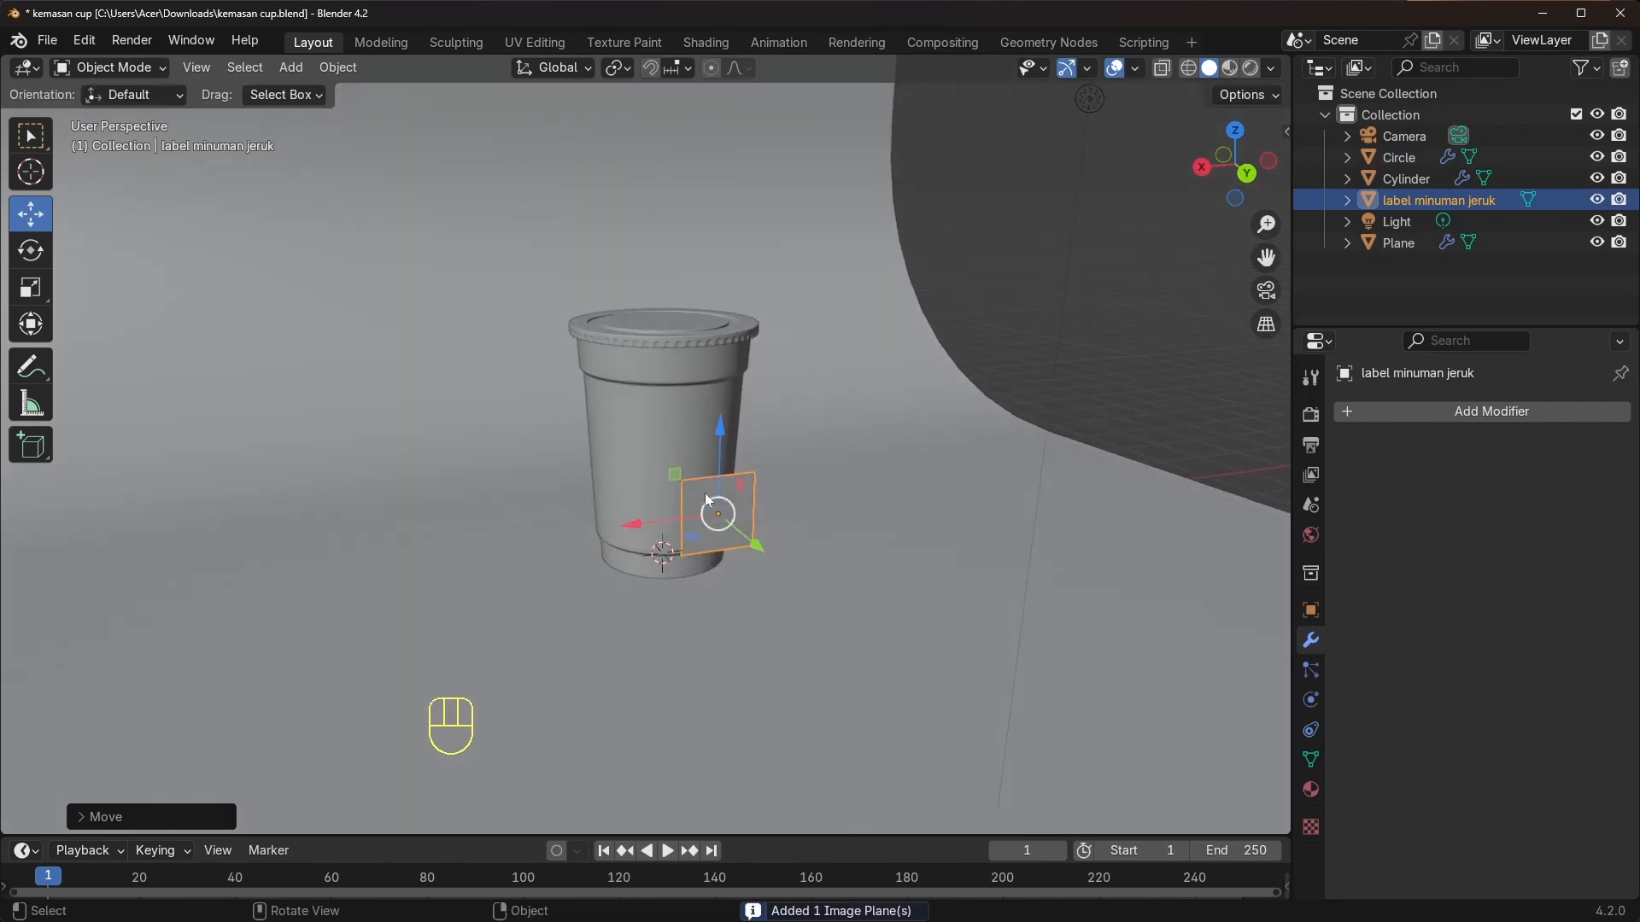
drag(722, 452, 724, 436)
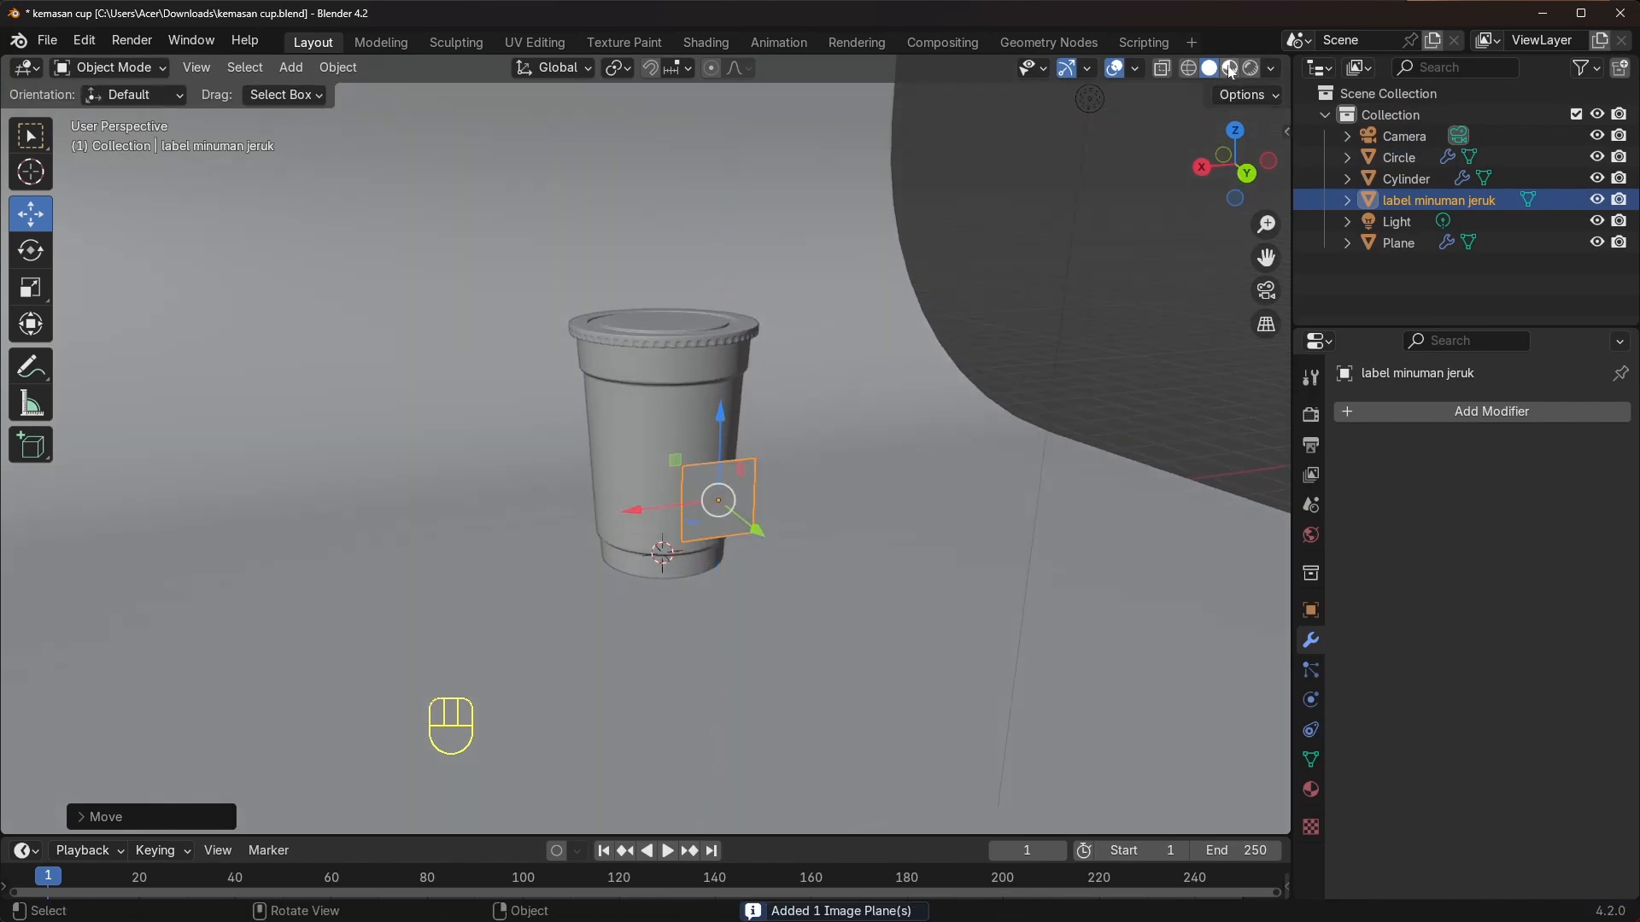
click(1229, 67)
scroll(780, 495, up, 5)
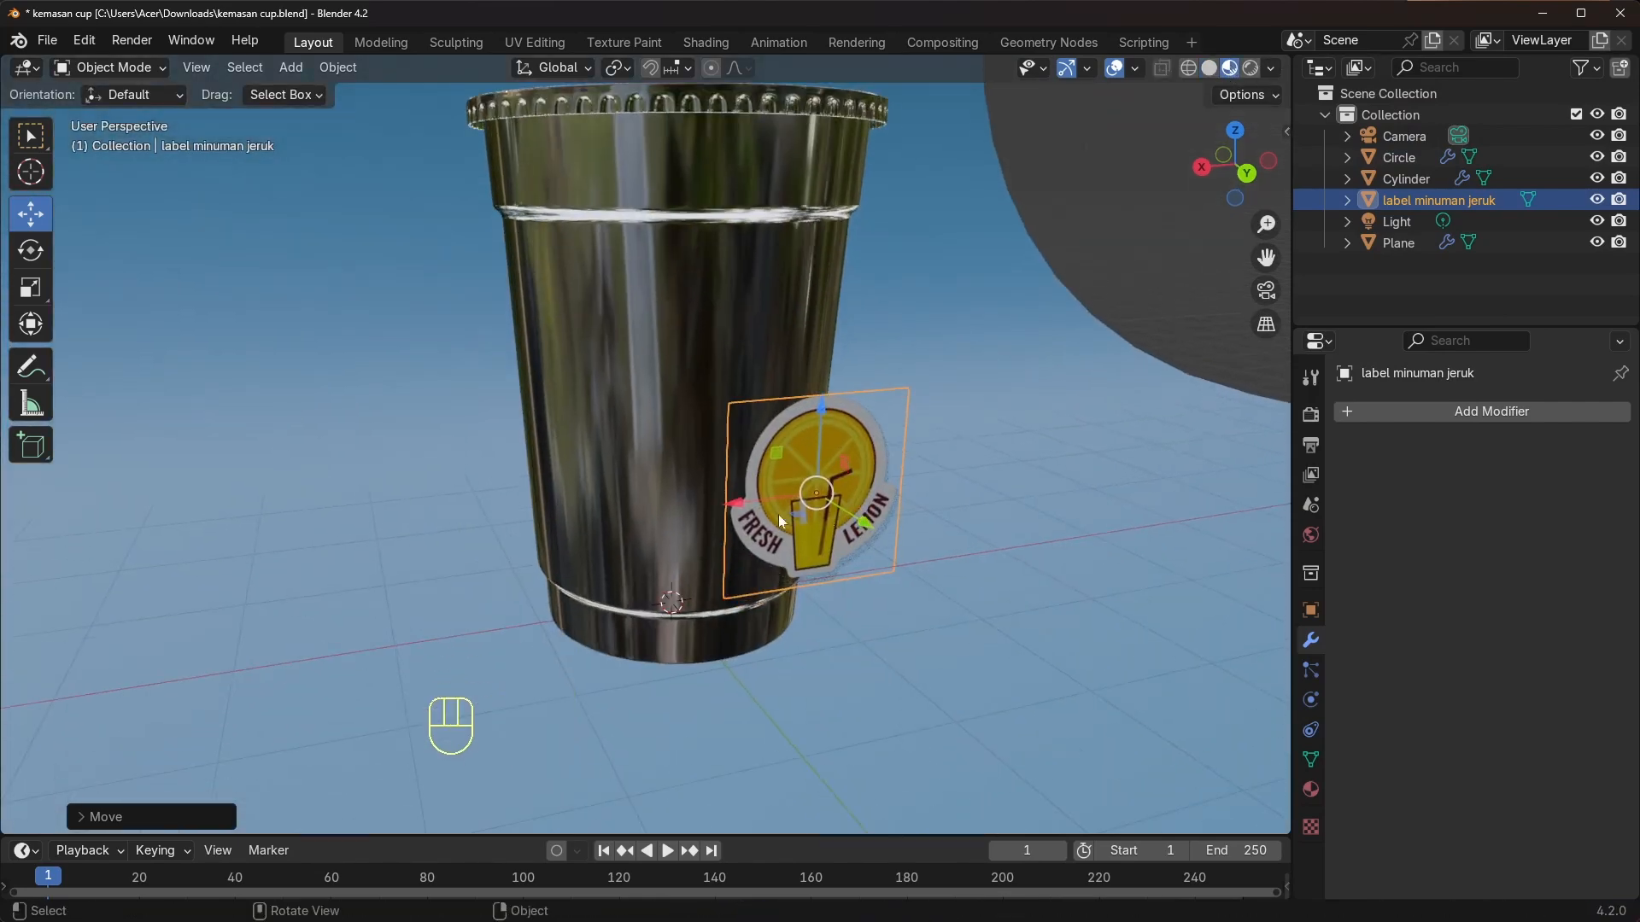
Move the lemon label plane farther away from the cup and raise it higher
scroll(781, 520, up, 1)
shift+middle_drag(817, 516, 804, 519)
drag(792, 516, 853, 510)
drag(921, 418, 927, 344)
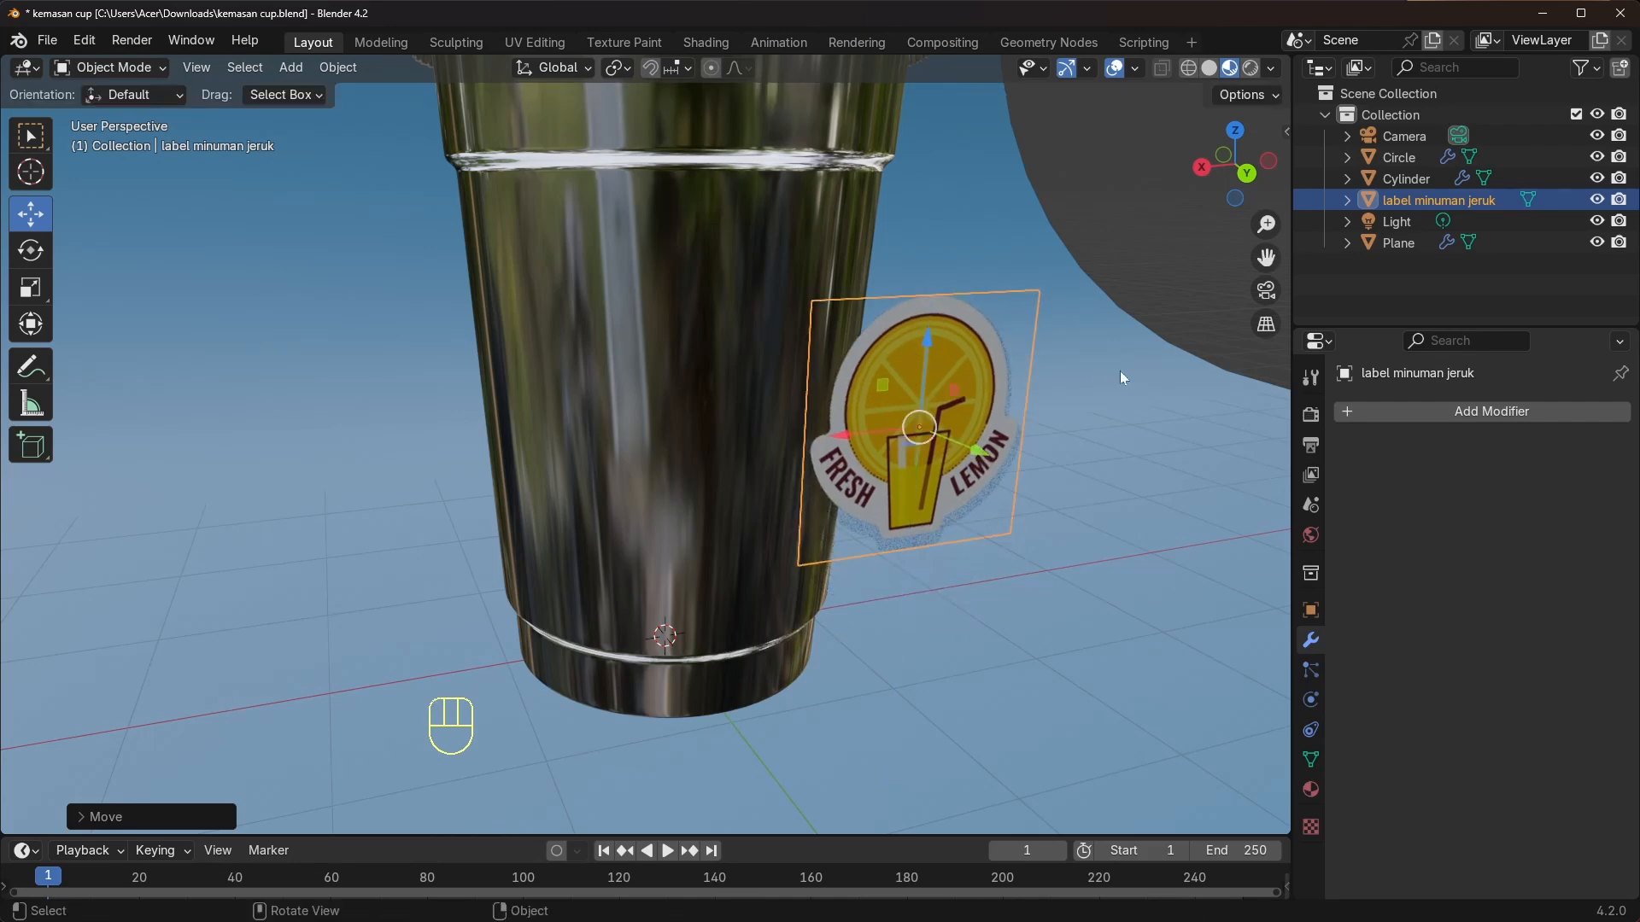
middle_drag(1120, 371, 796, 402)
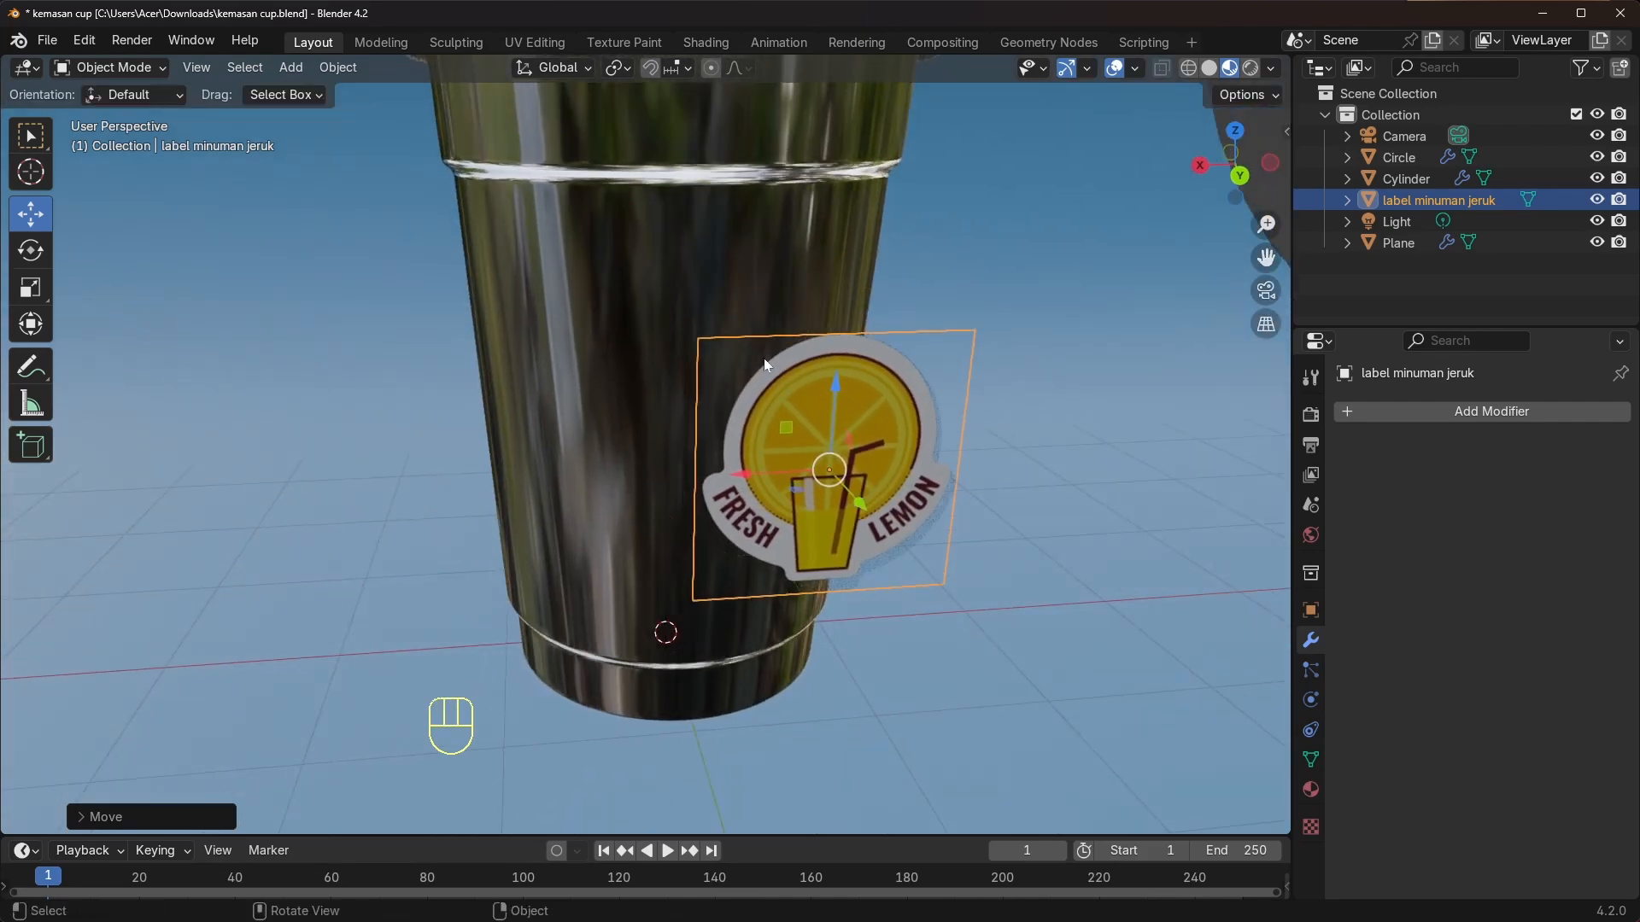
scroll(818, 453, down, 5)
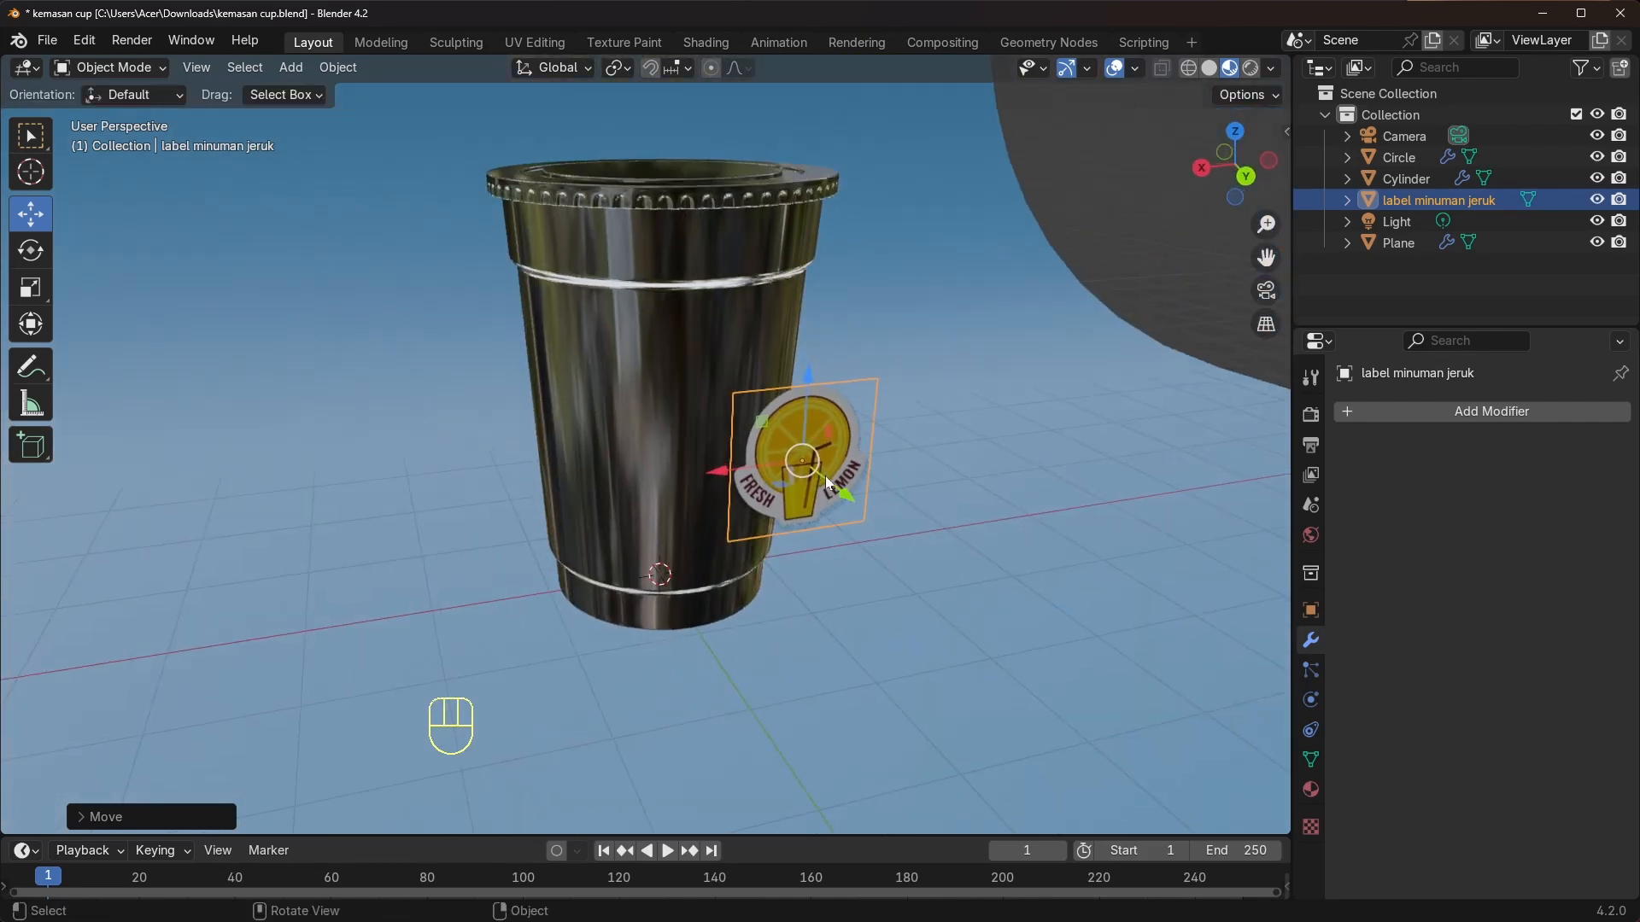
Enlarge the lemon label slightly and move it back toward the cup, roughly centred across its front
middle_drag(784, 496, 922, 544)
key(s)
click(608, 445)
scroll(719, 440, down, 3)
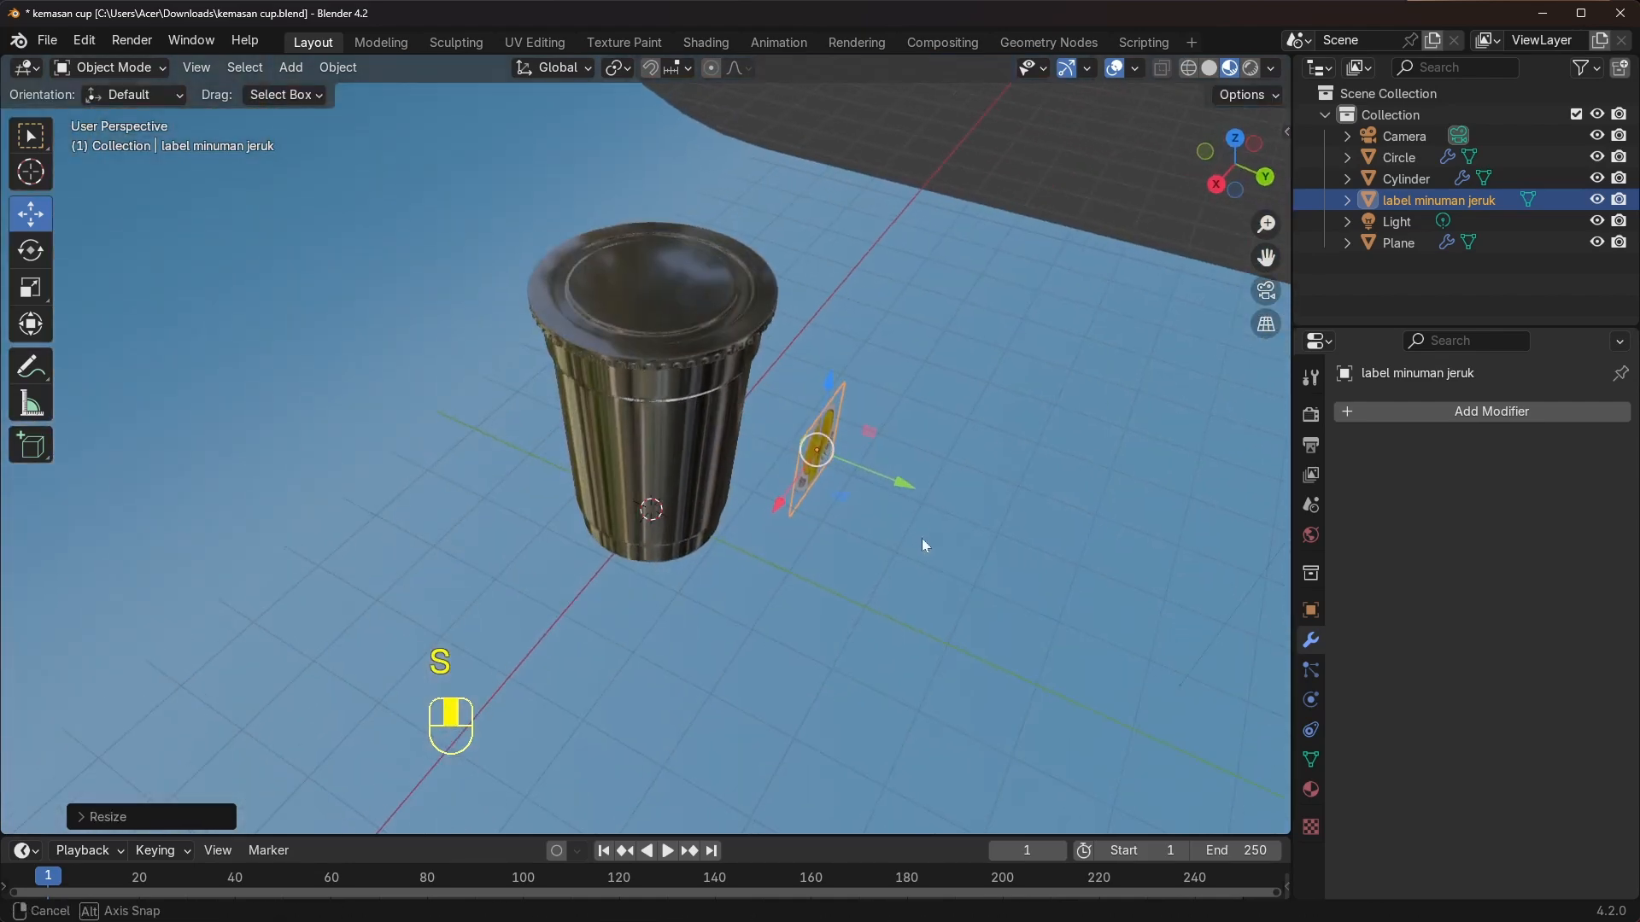
drag(899, 485, 815, 480)
middle_drag(815, 480, 676, 436)
scroll(744, 440, up, 2)
drag(653, 425, 611, 428)
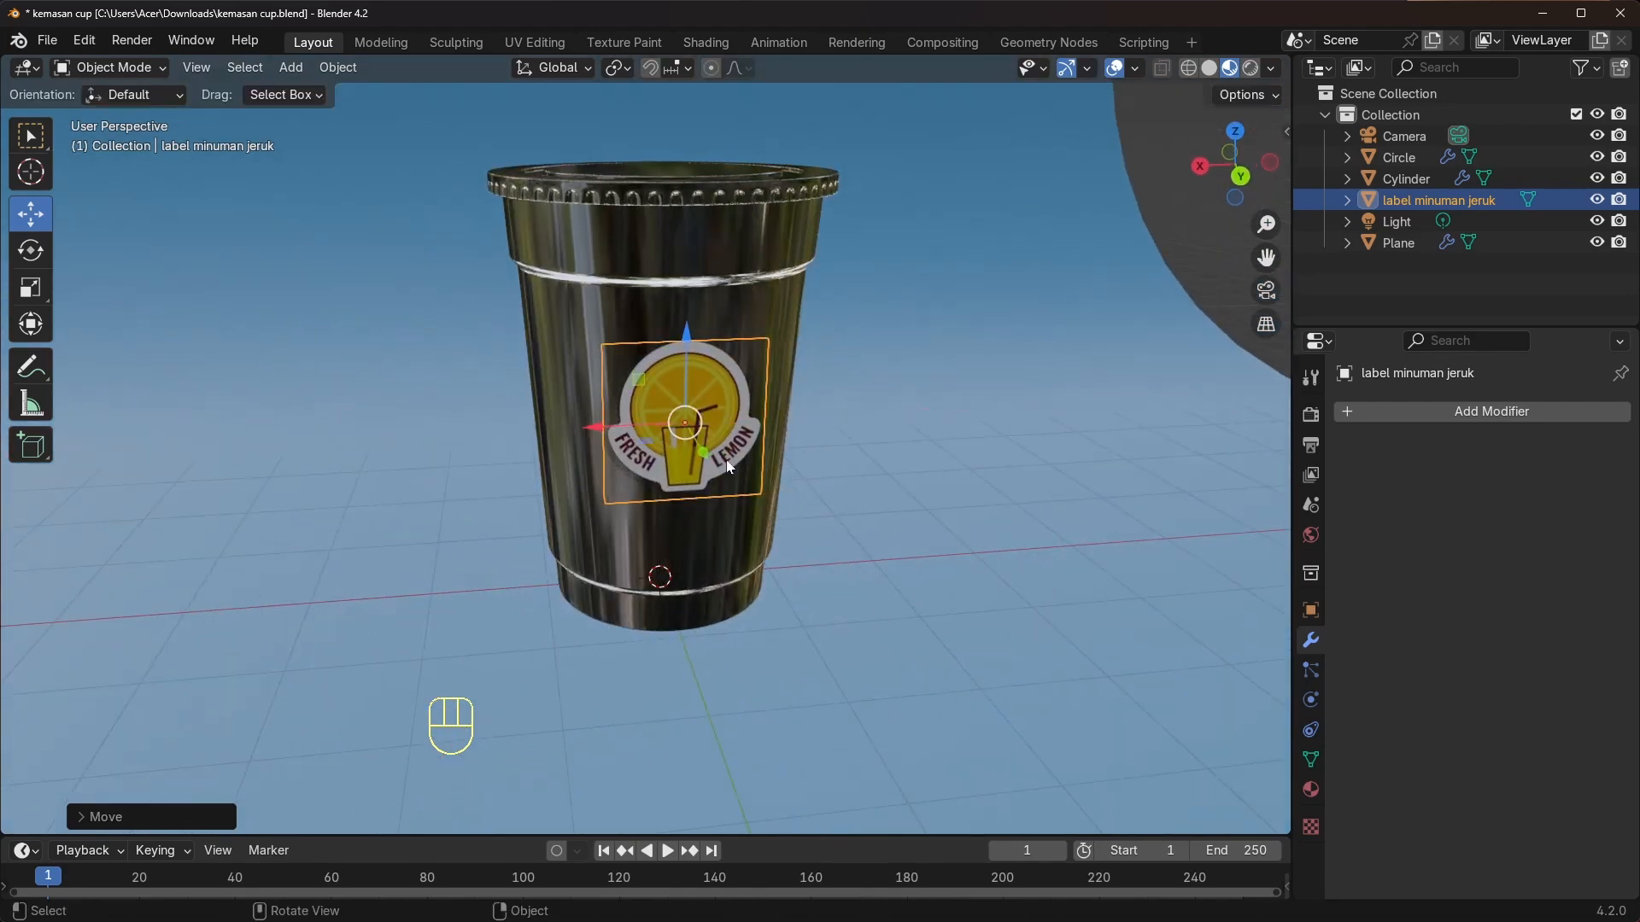
Fine-tune the label's distance from the cup and its sideways centring on the cup's front
middle_drag(724, 458, 751, 465)
middle_drag(562, 432, 716, 442)
drag(656, 452, 645, 456)
middle_drag(882, 484, 801, 431)
drag(549, 395, 558, 397)
middle_drag(740, 442, 827, 339)
Scale the lemon label up to nearly the cup's width and lower it slightly between the two ridges
key(s)
click(859, 500)
drag(785, 323, 788, 345)
middle_drag(830, 367, 914, 383)
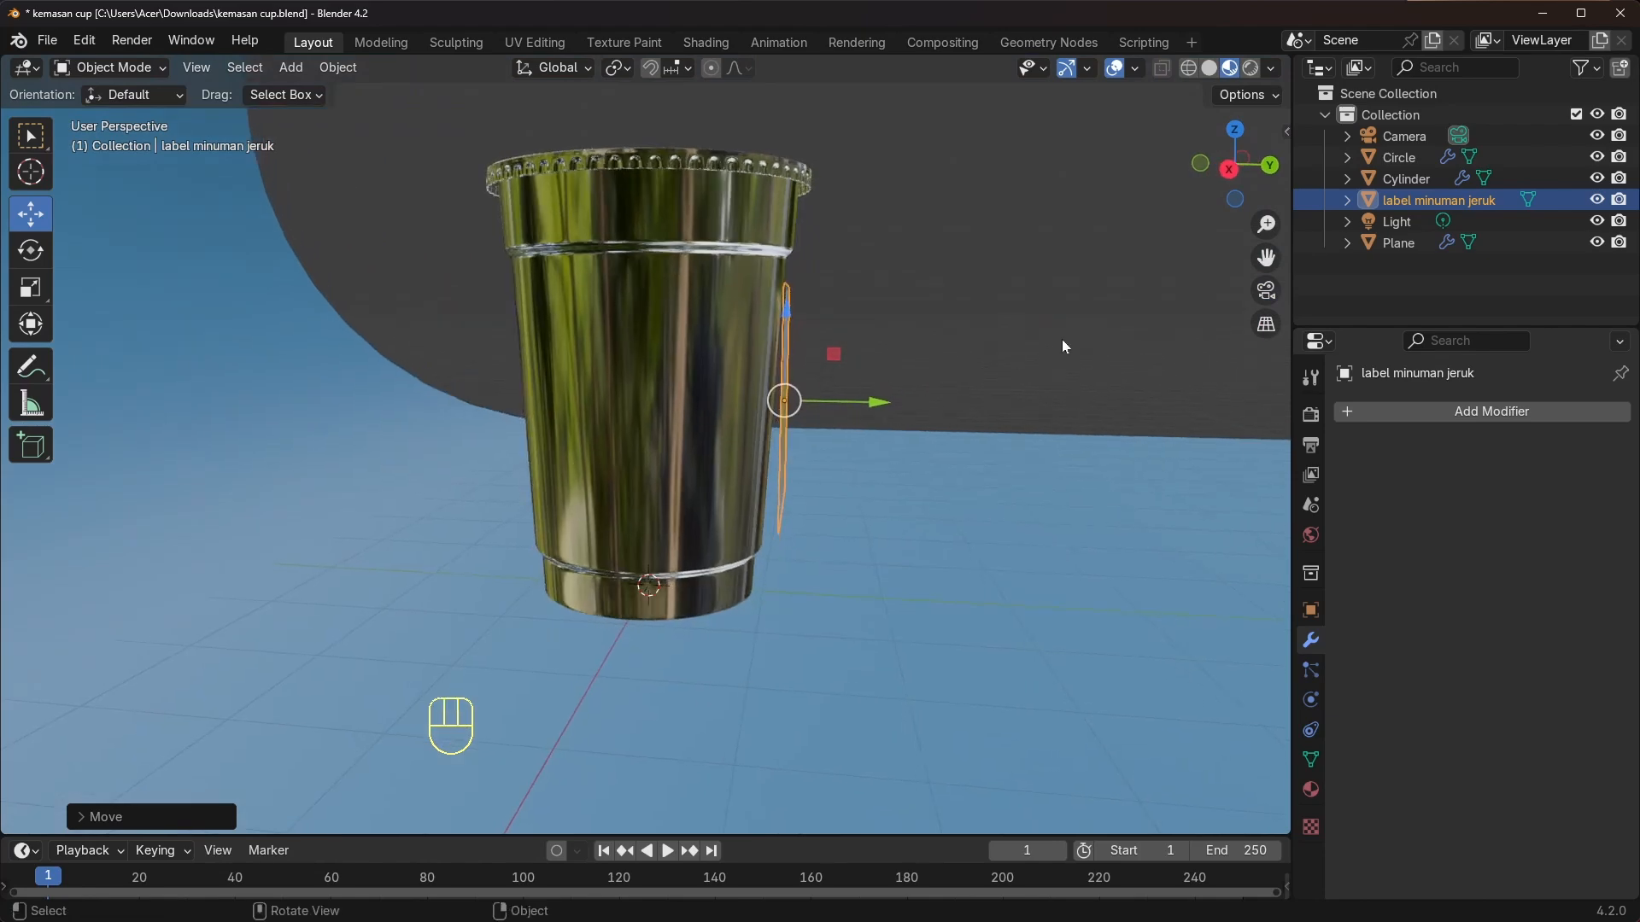
In the left orthographic view, rotate the label by -3.55° to match the cup's slanted wall and move it closer to the surface
middle_drag(1062, 340, 730, 372)
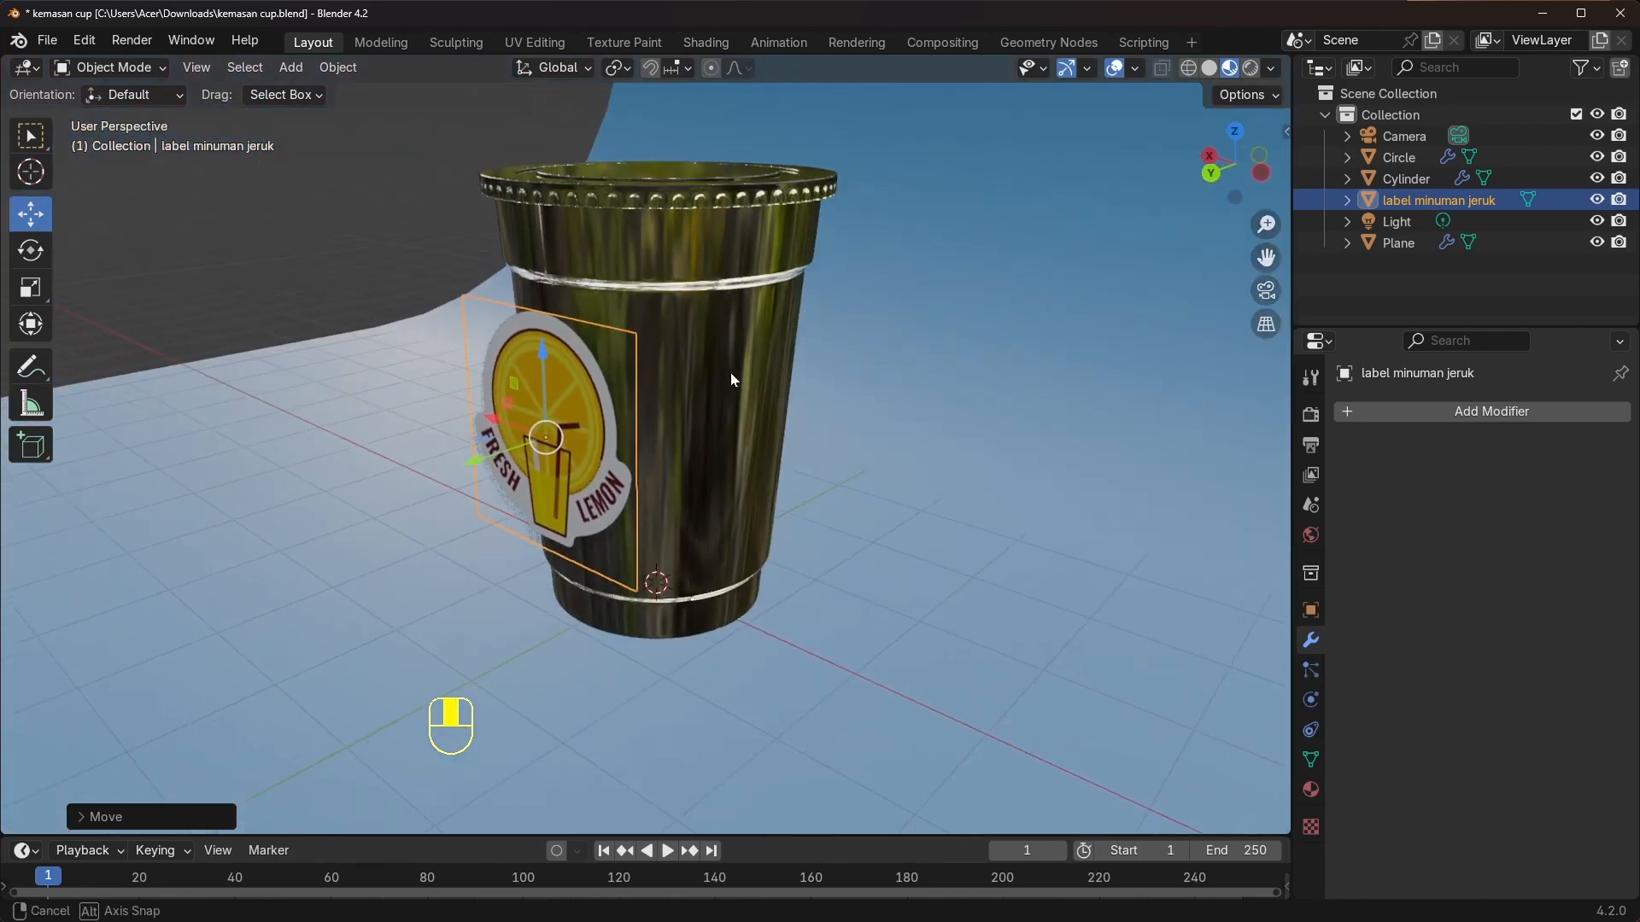
click(1262, 173)
scroll(613, 434, up, 4)
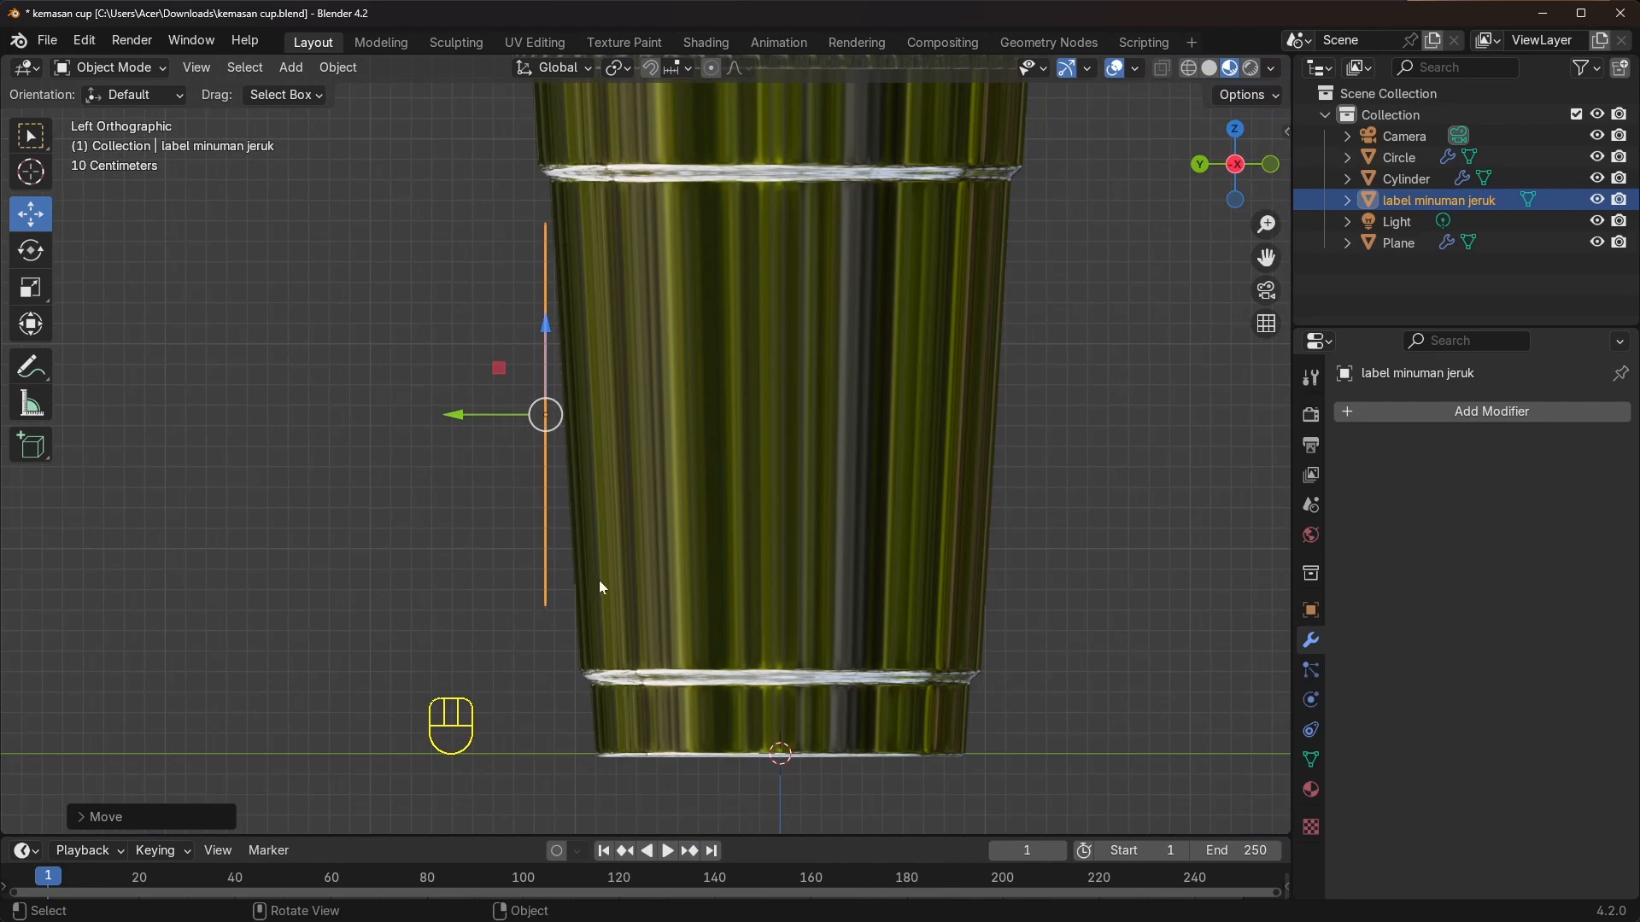
key(r)
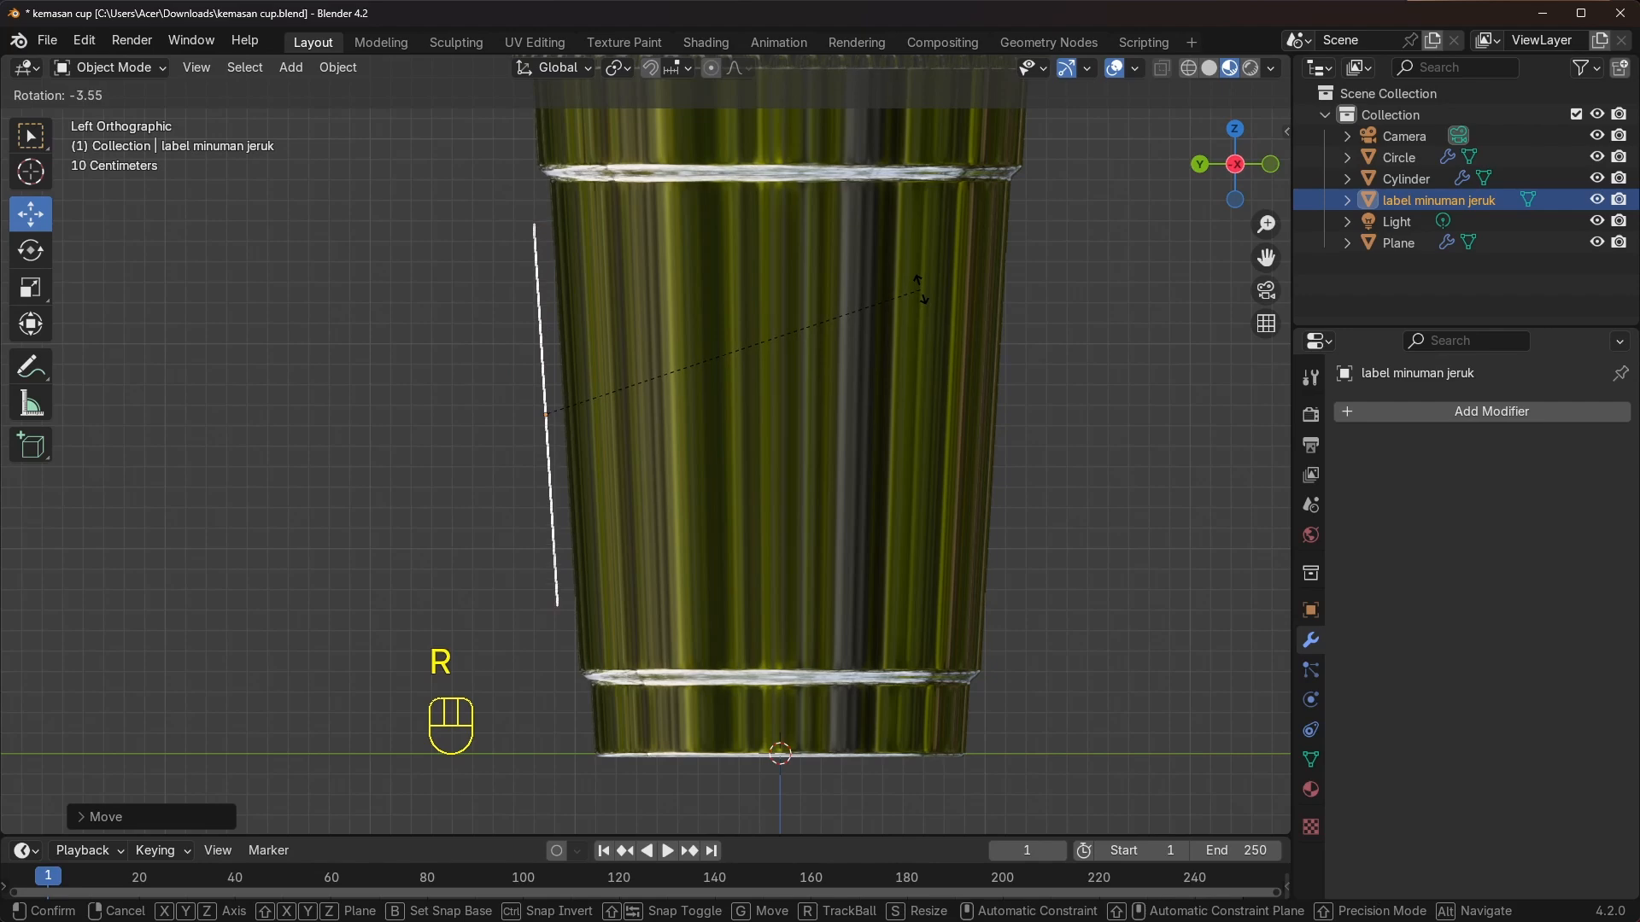
click(918, 289)
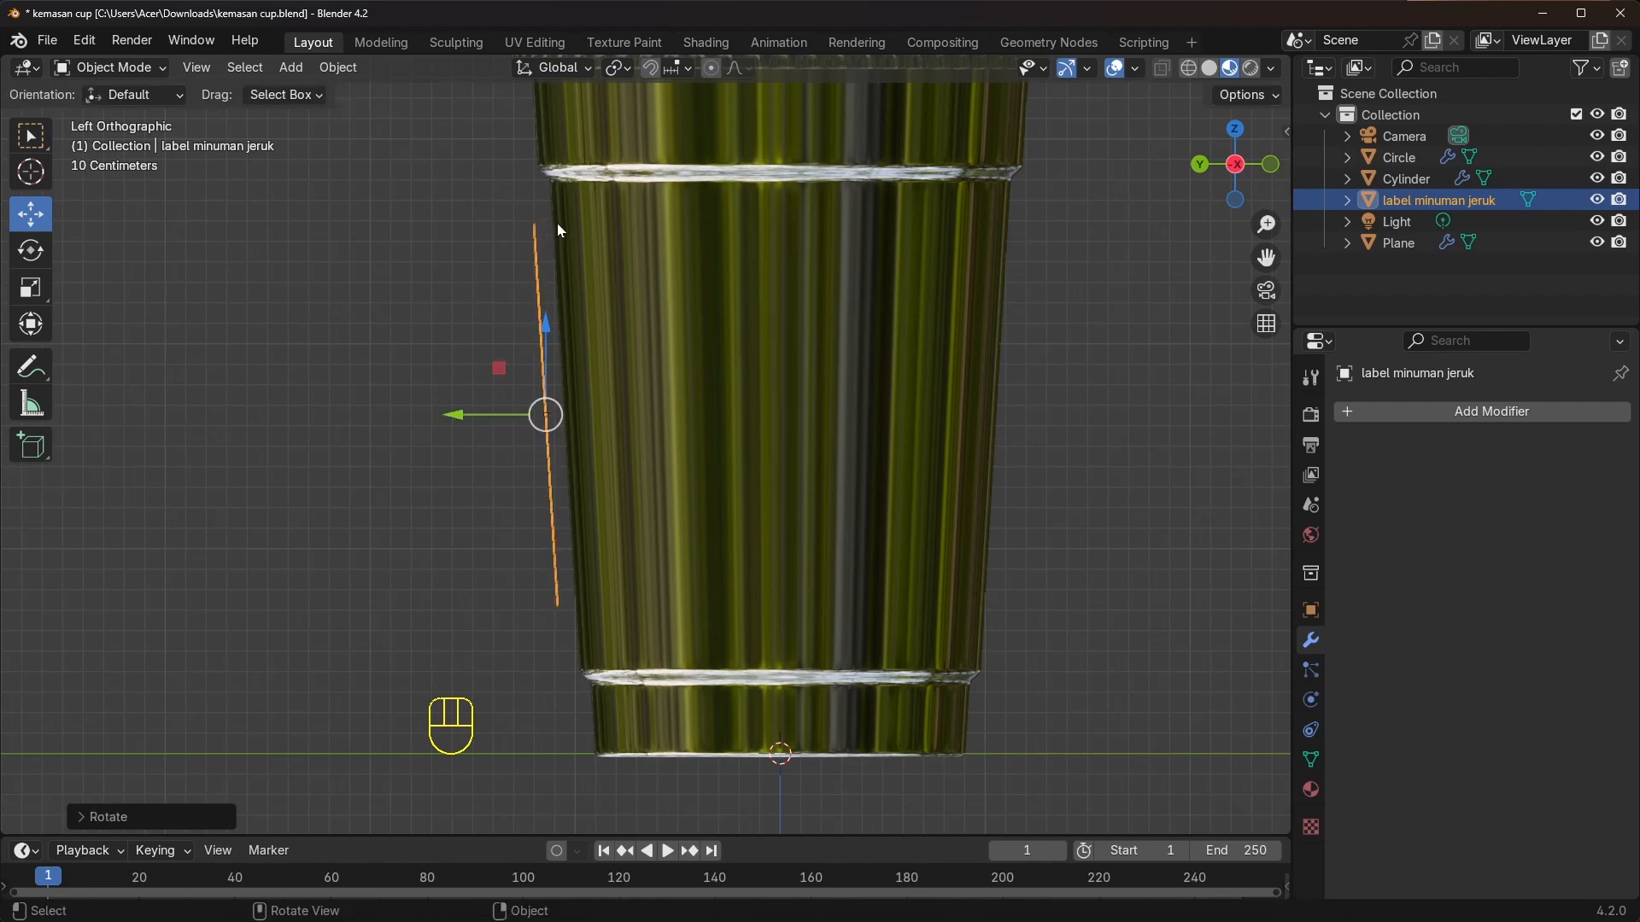
drag(493, 427, 511, 416)
scroll(586, 281, up, 5)
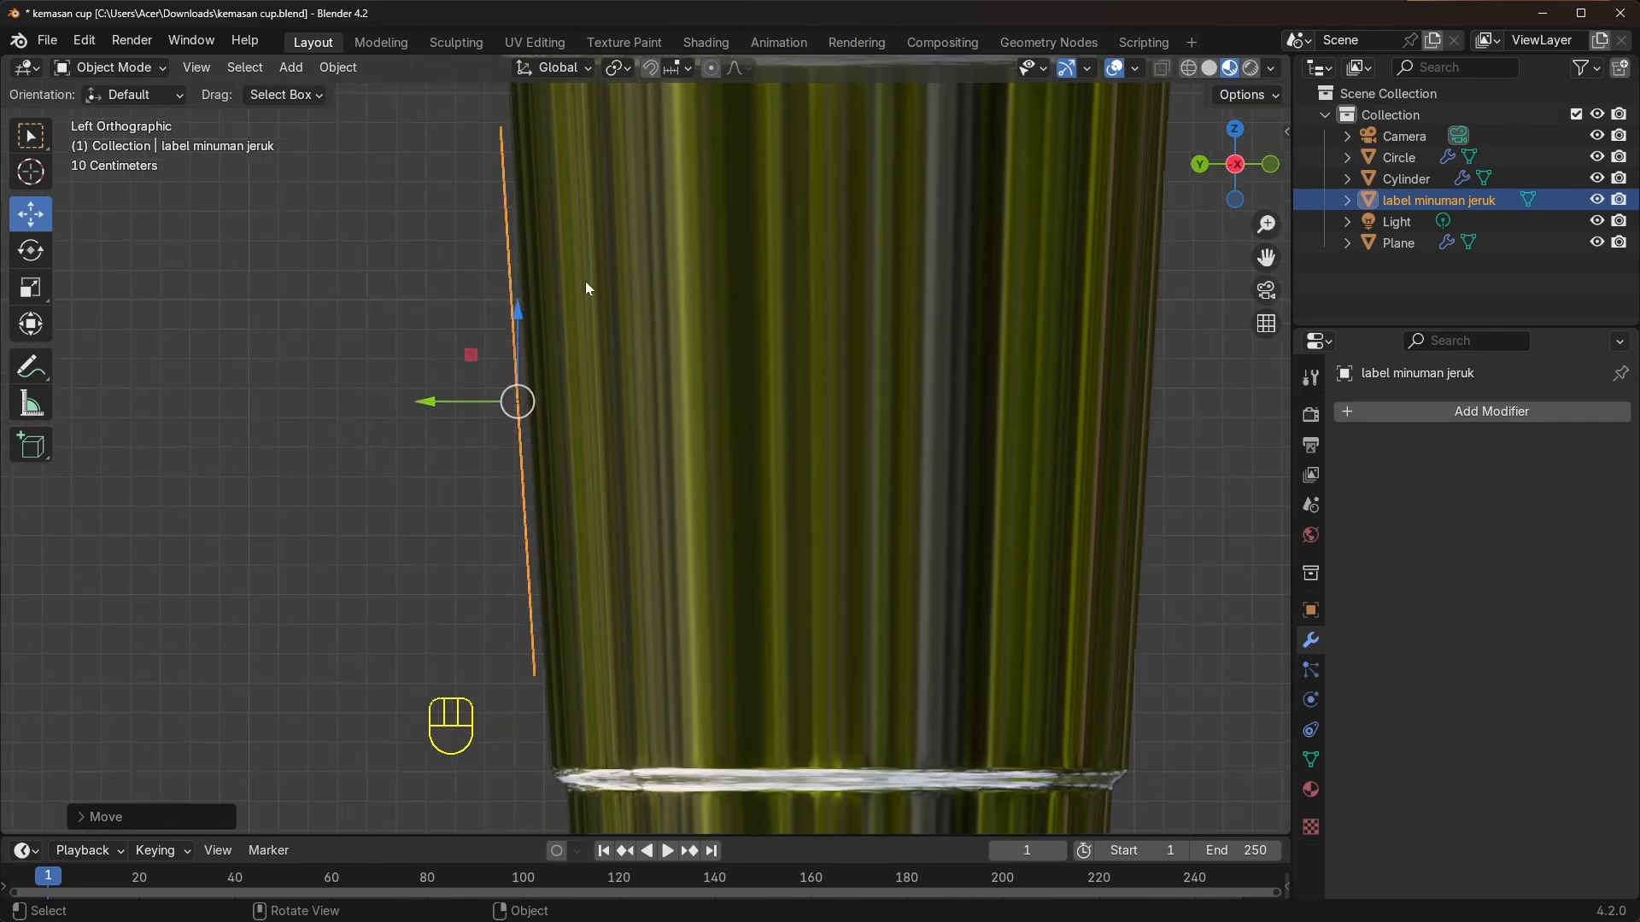
scroll(499, 199, down, 5)
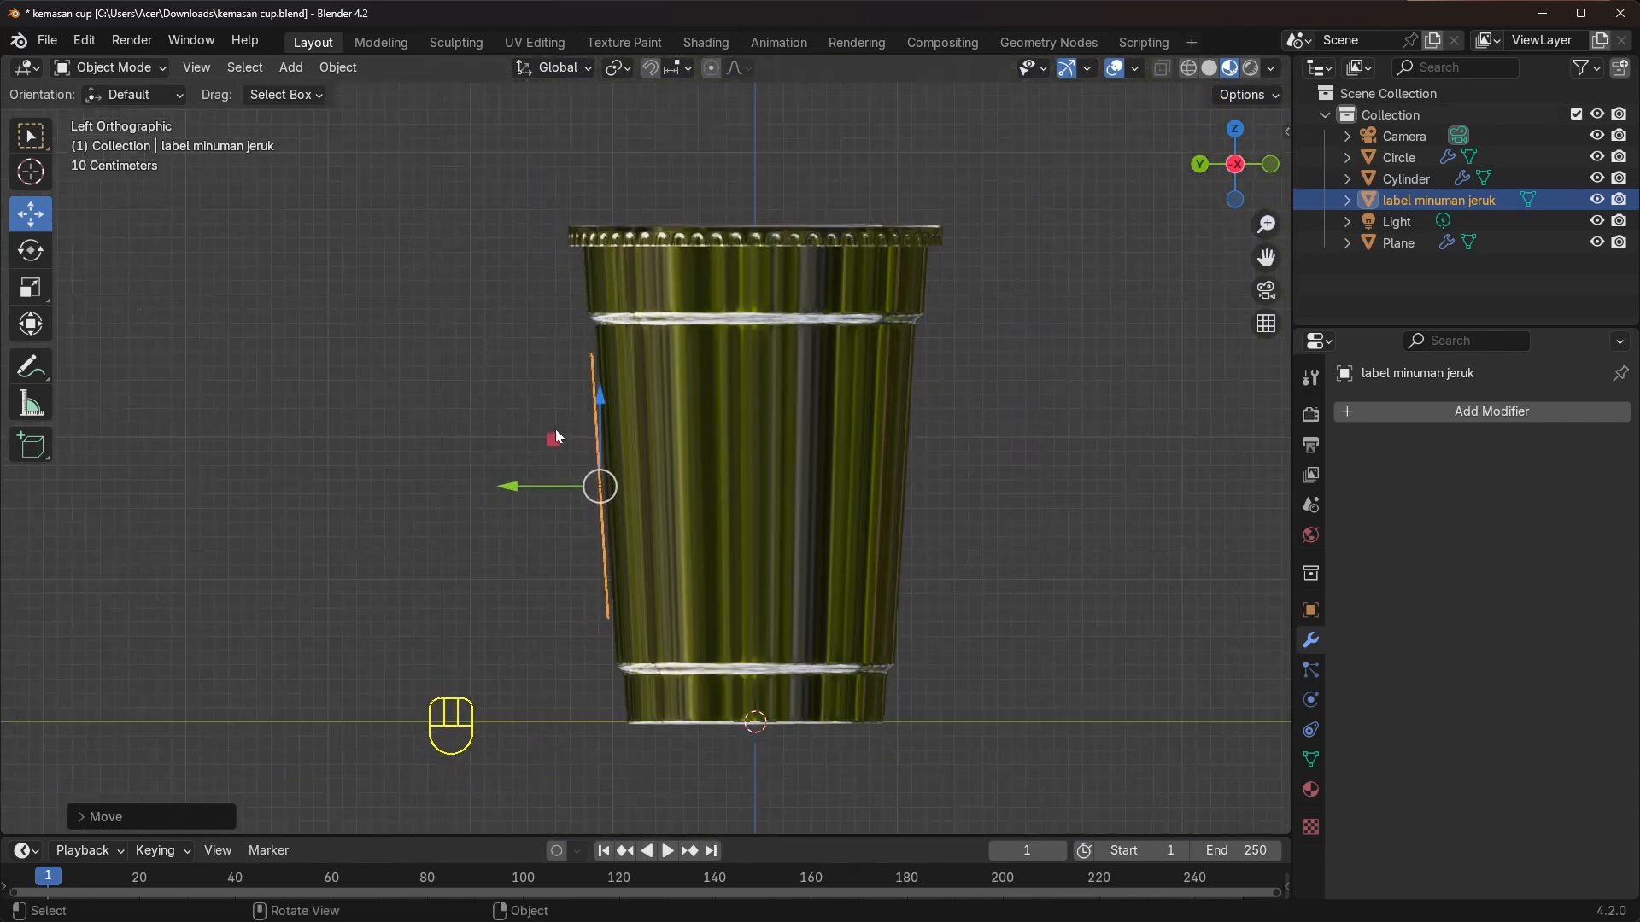
Enter Edit Mode on the lemon label and select its single face in face select mode
middle_drag(555, 429, 636, 416)
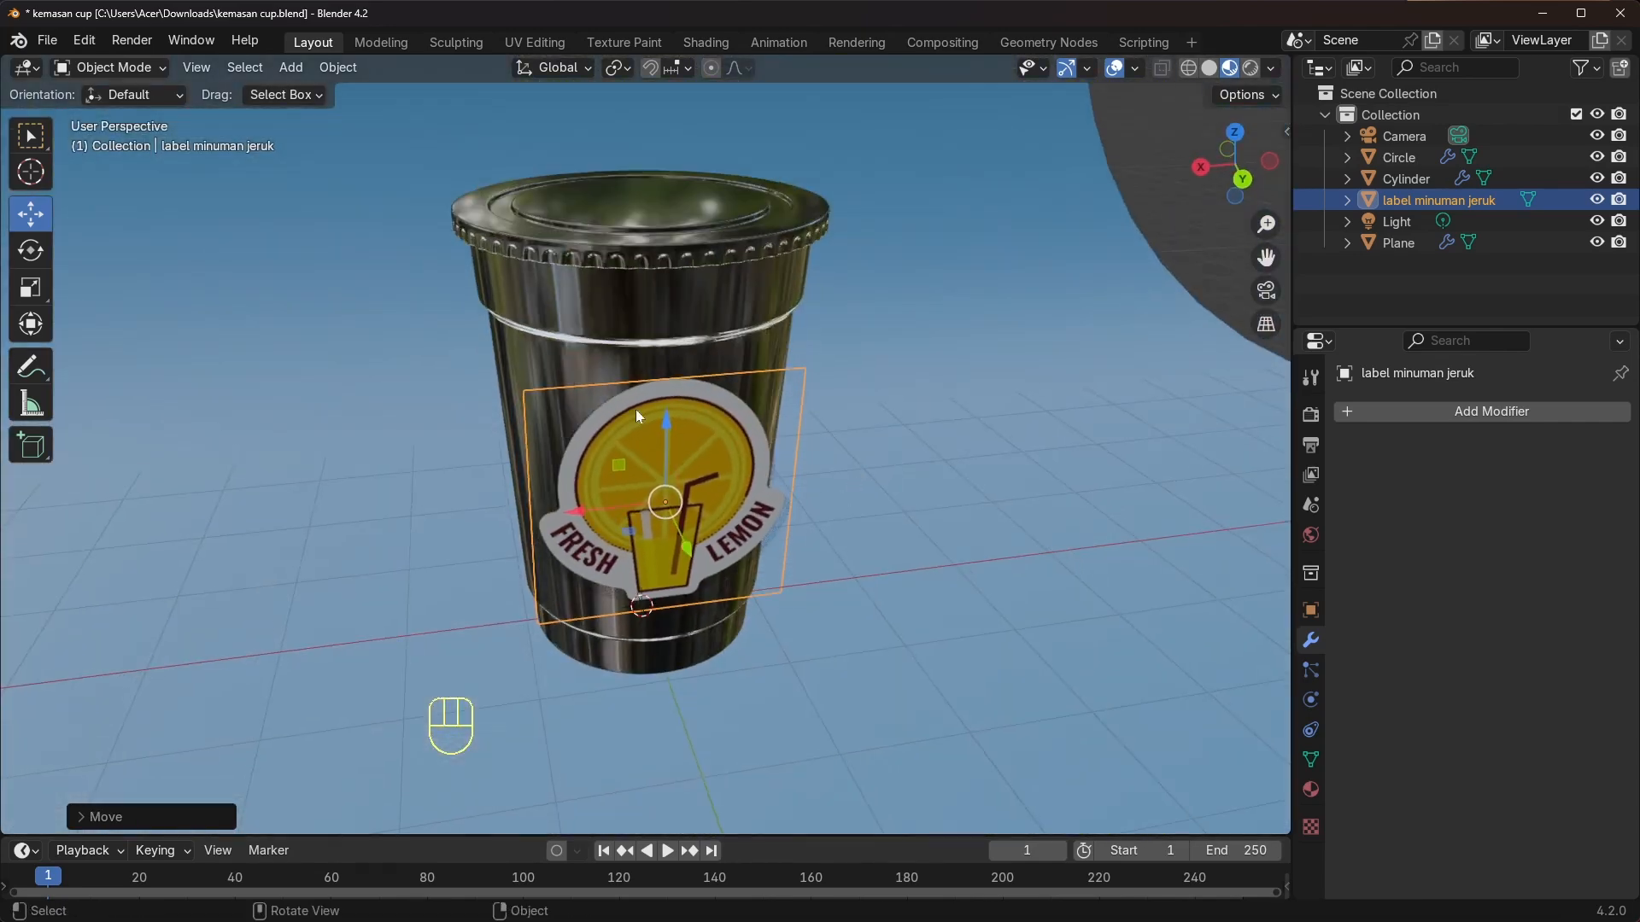
click(114, 66)
middle_drag(710, 516, 666, 503)
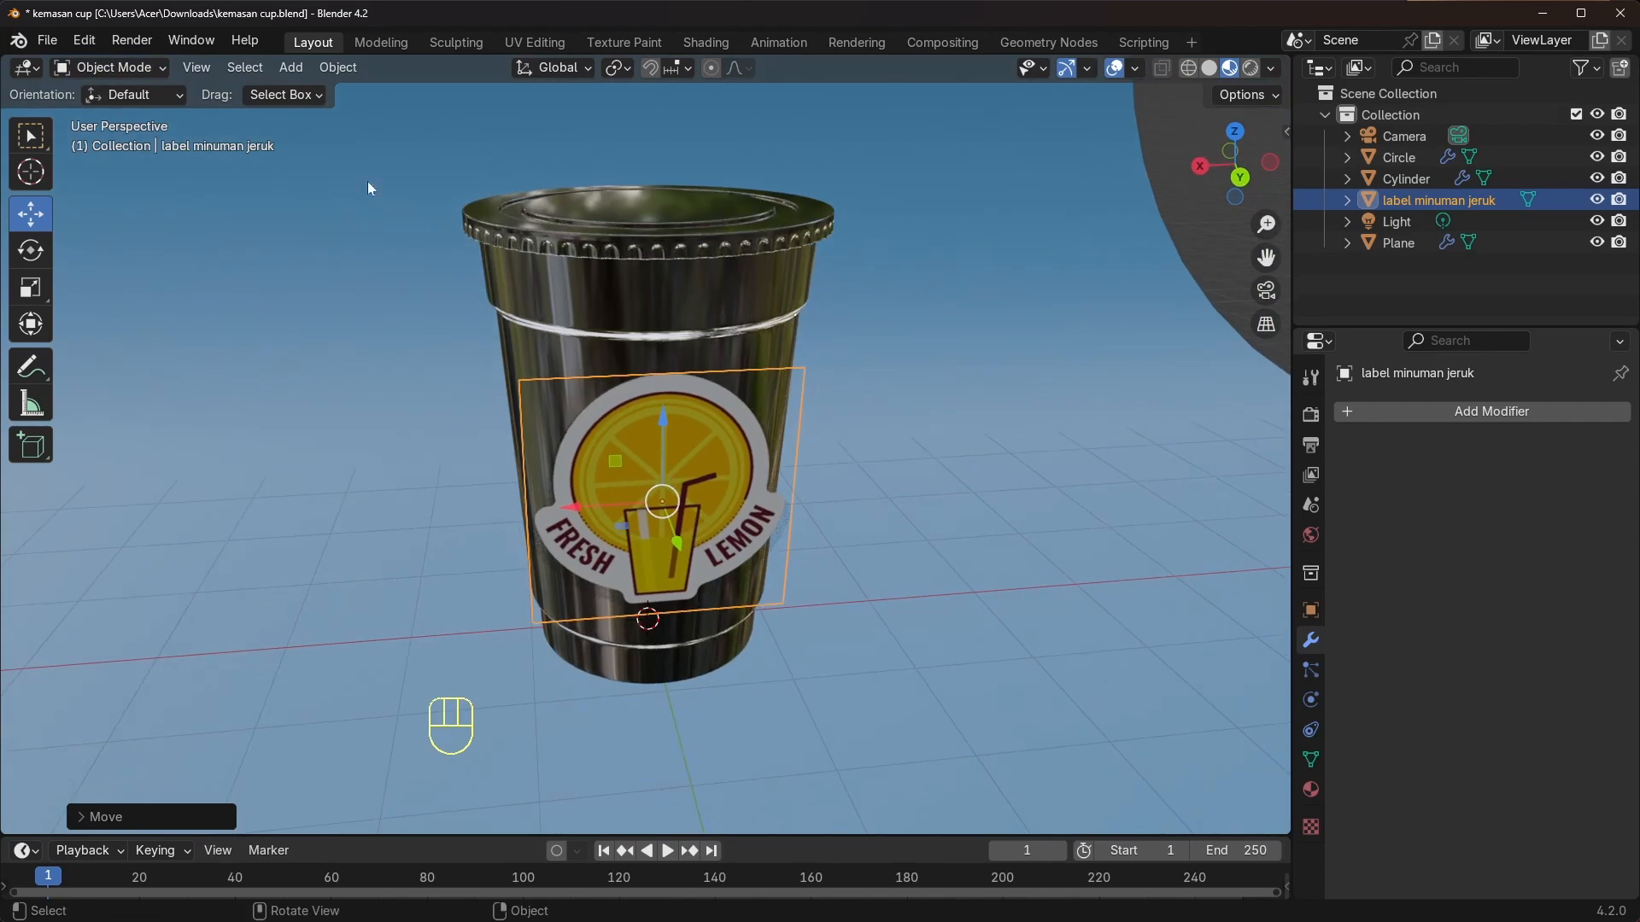
click(115, 67)
click(101, 115)
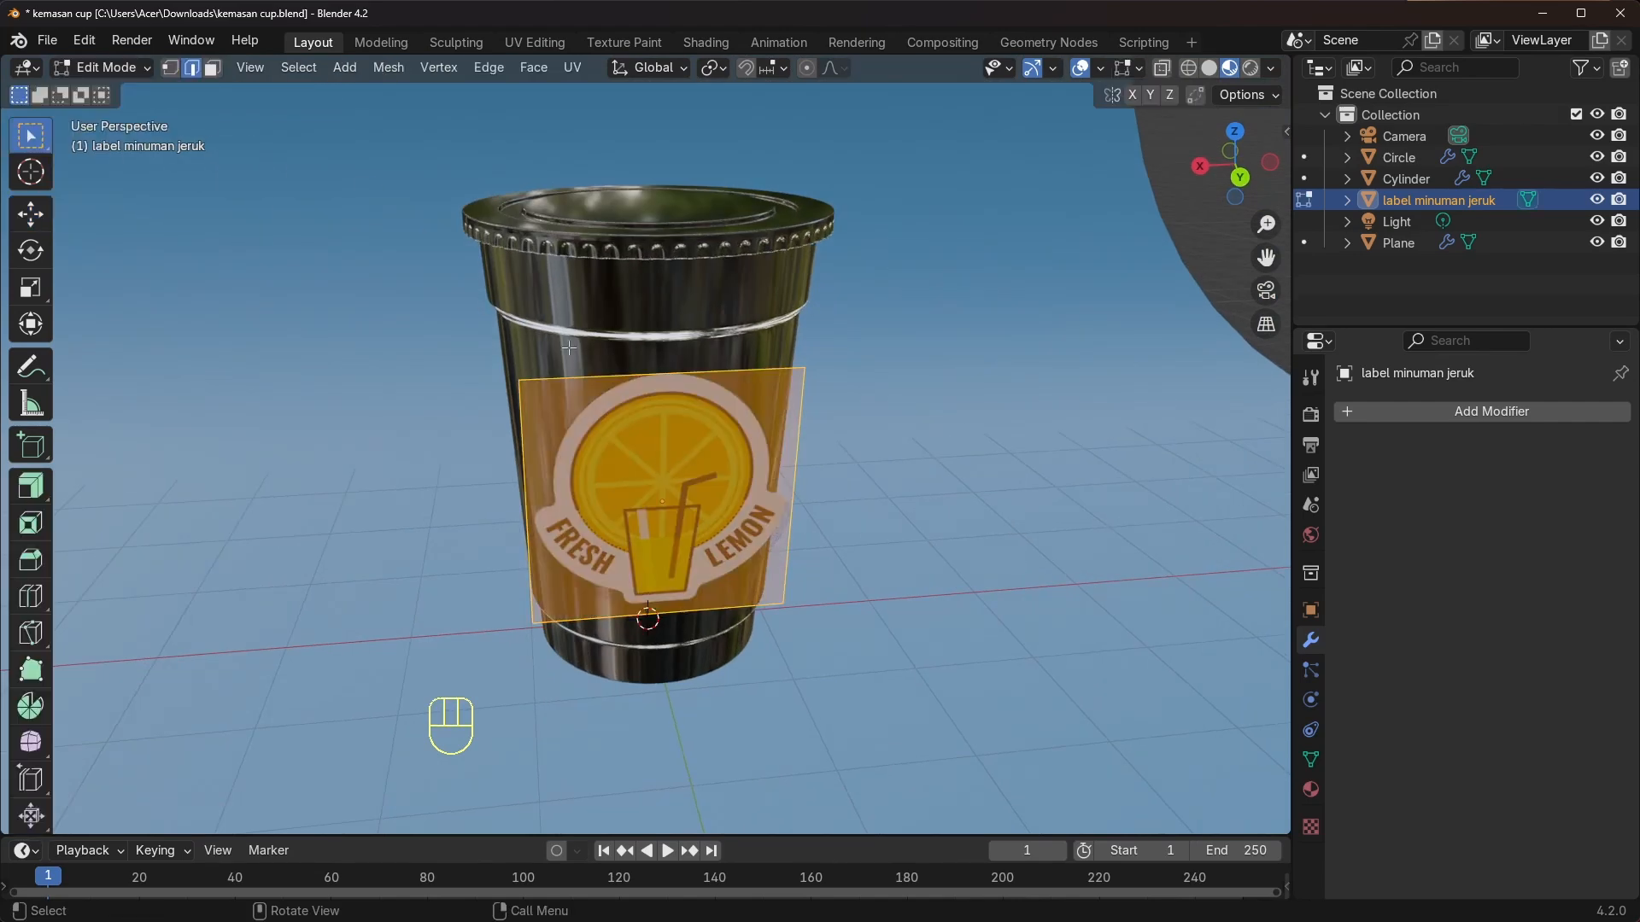
click(212, 70)
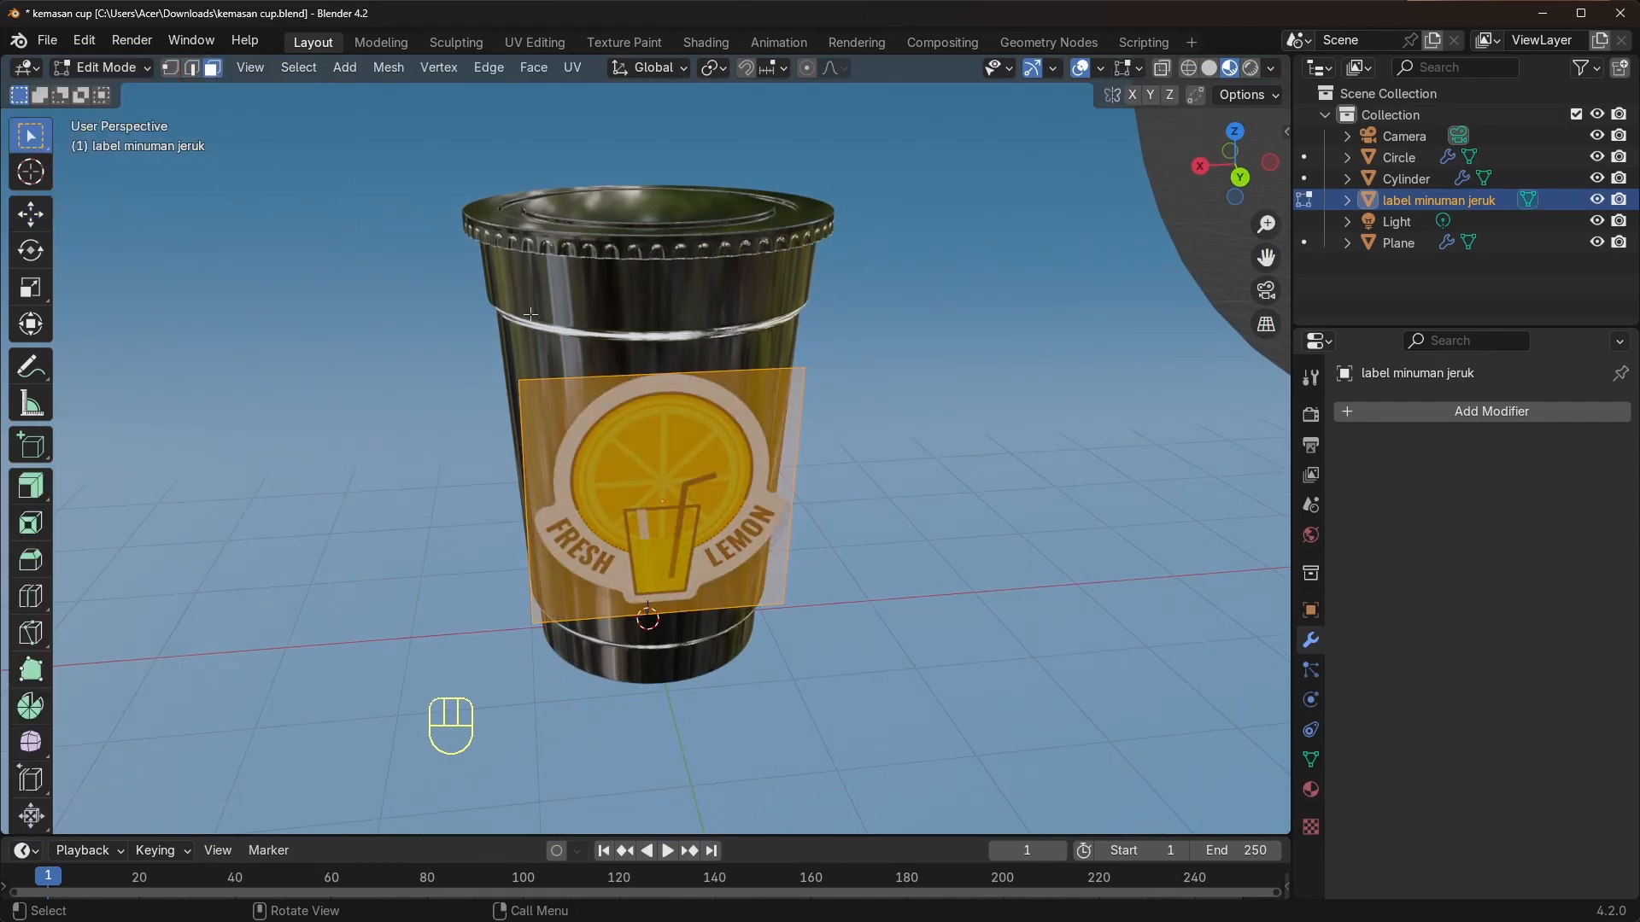
click(675, 468)
middle_drag(676, 469, 708, 471)
shift+middle_drag(717, 486, 725, 457)
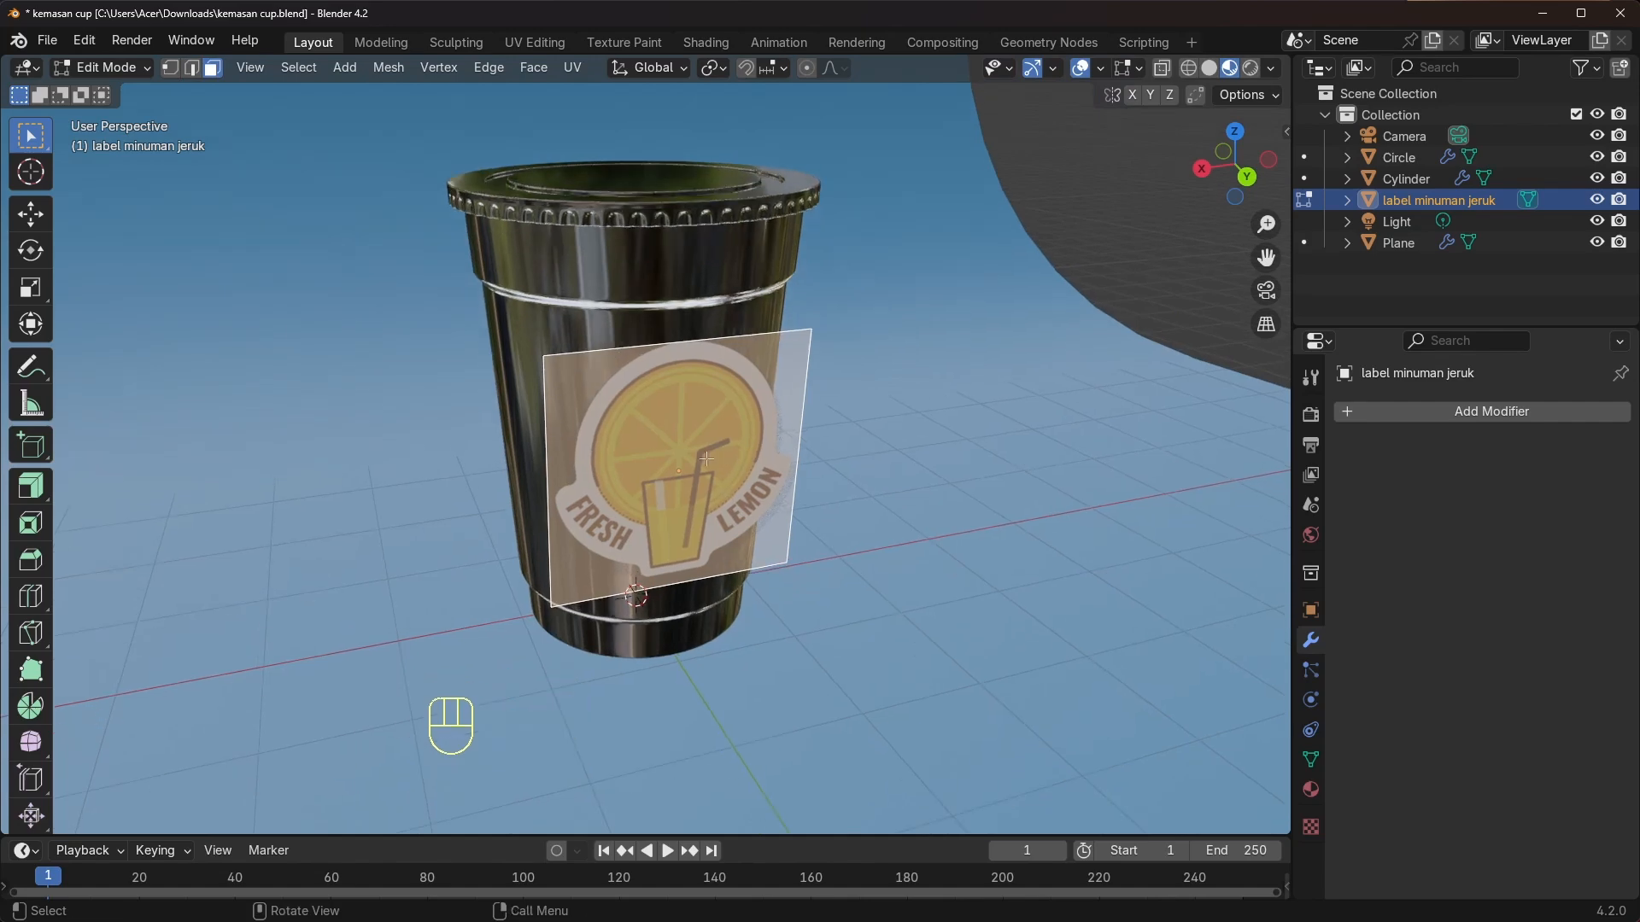
Subdivide the selected label face with 30 cuts
right_click(696, 450)
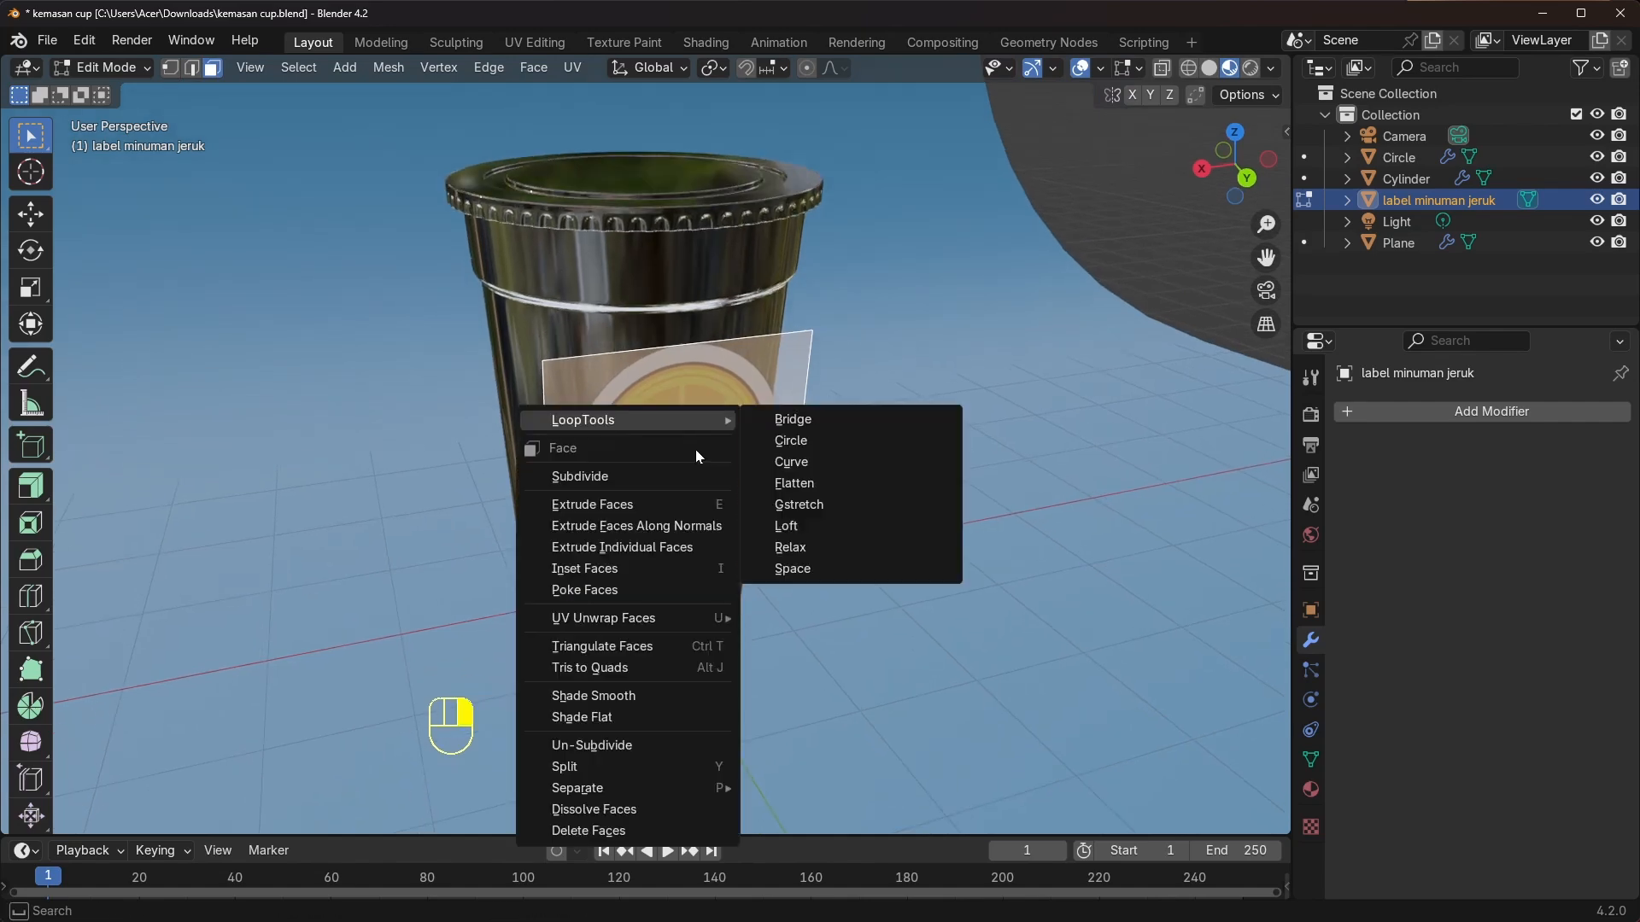
click(586, 479)
click(82, 818)
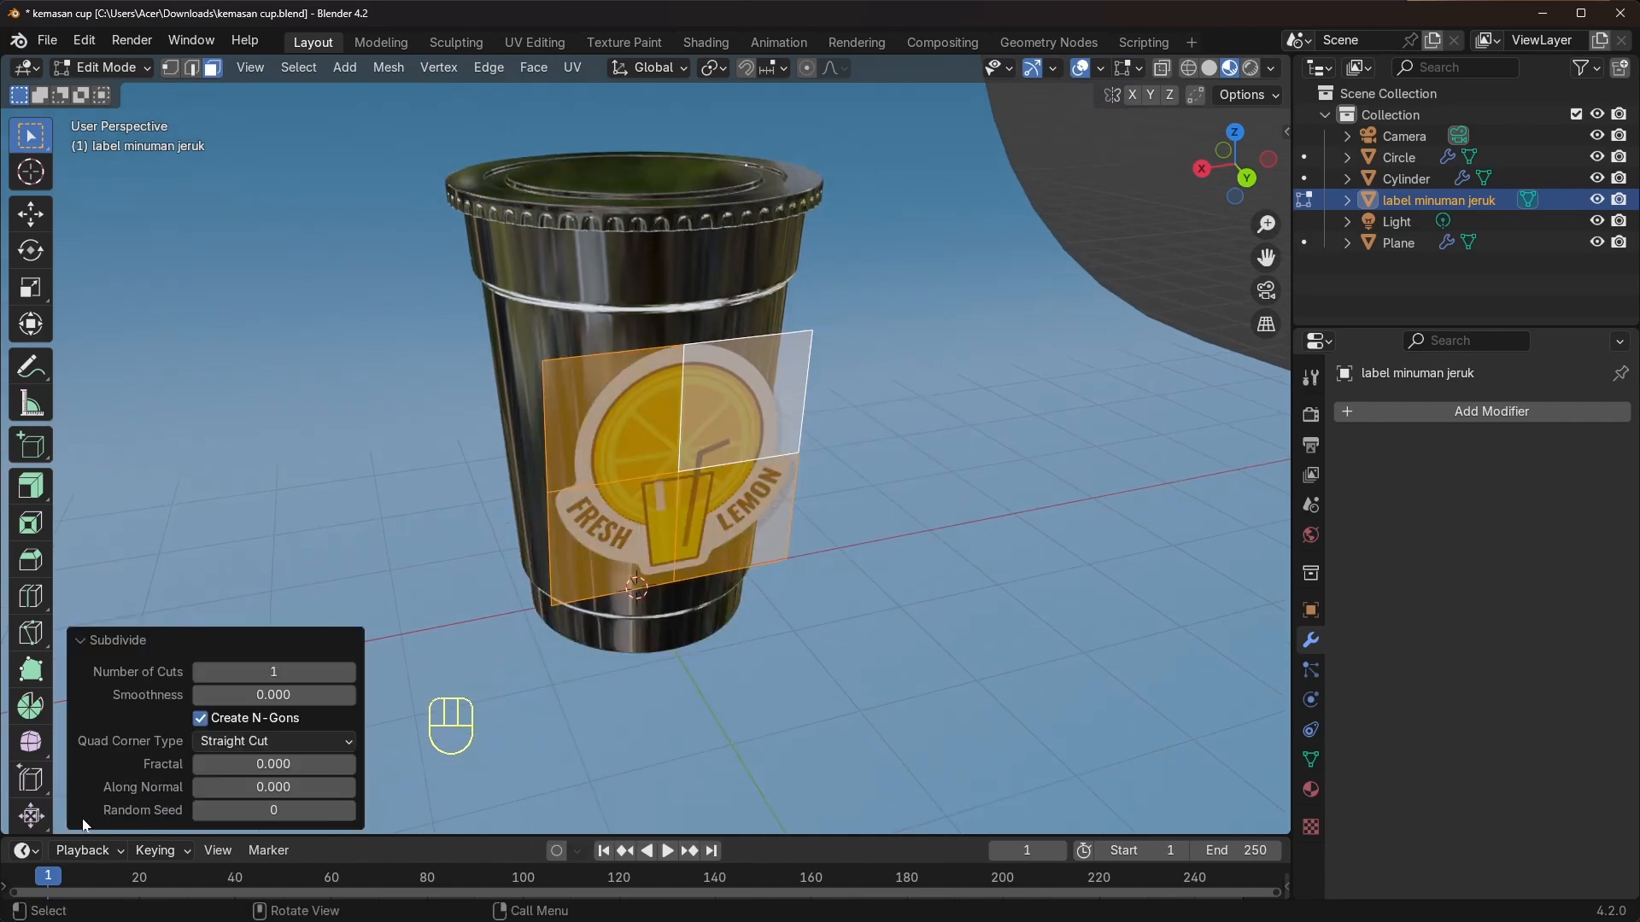
click(261, 671)
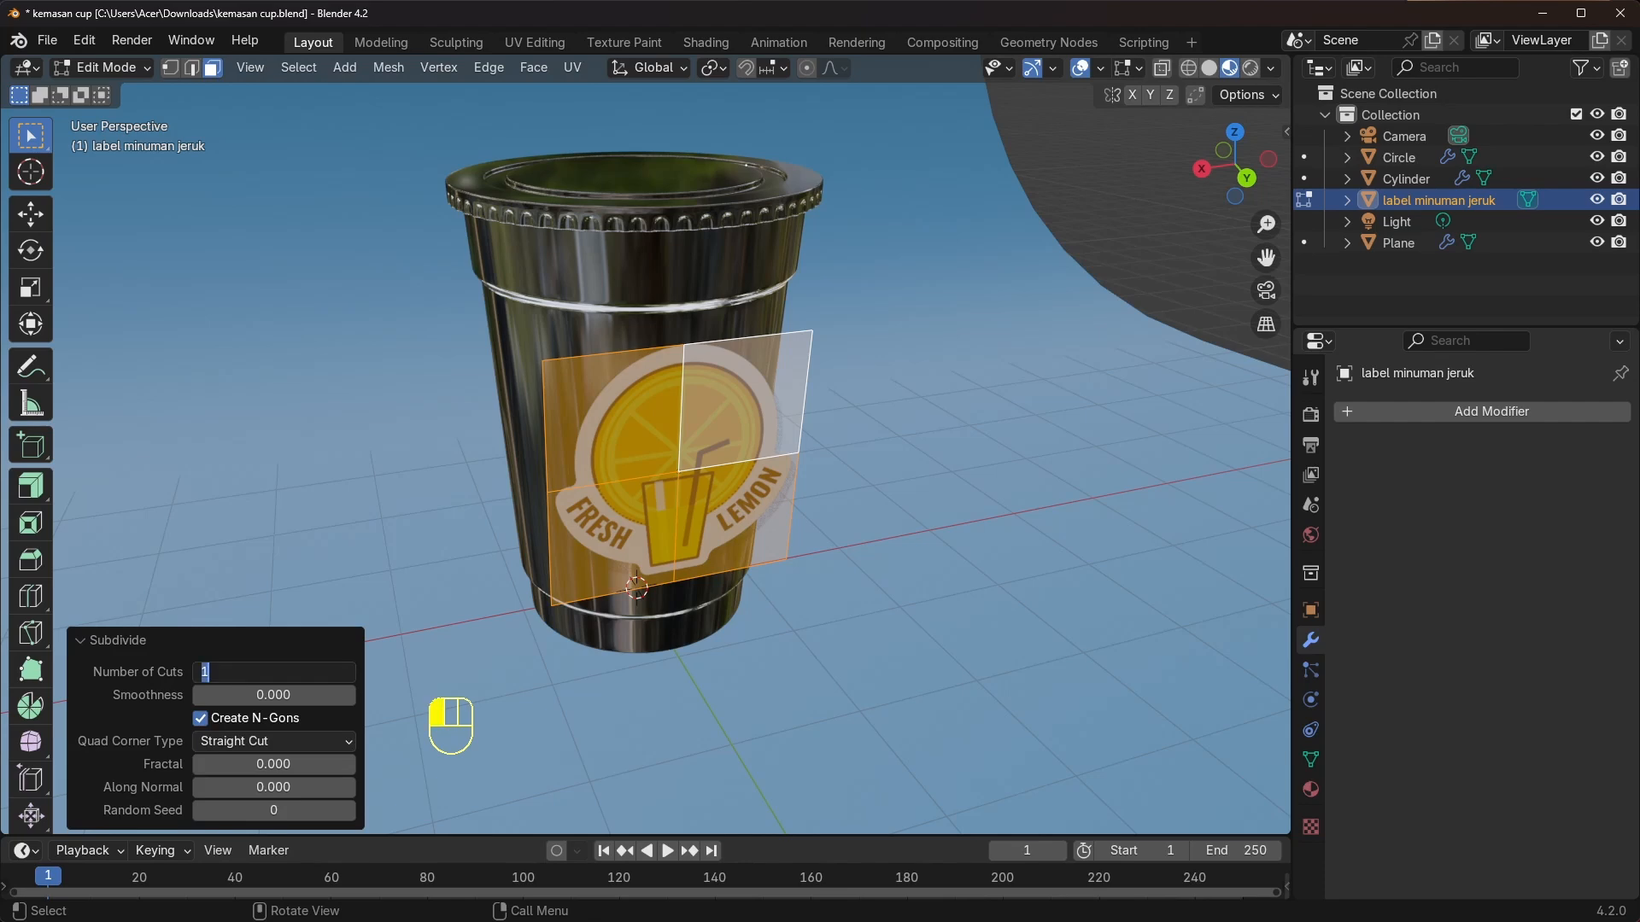
click(433, 626)
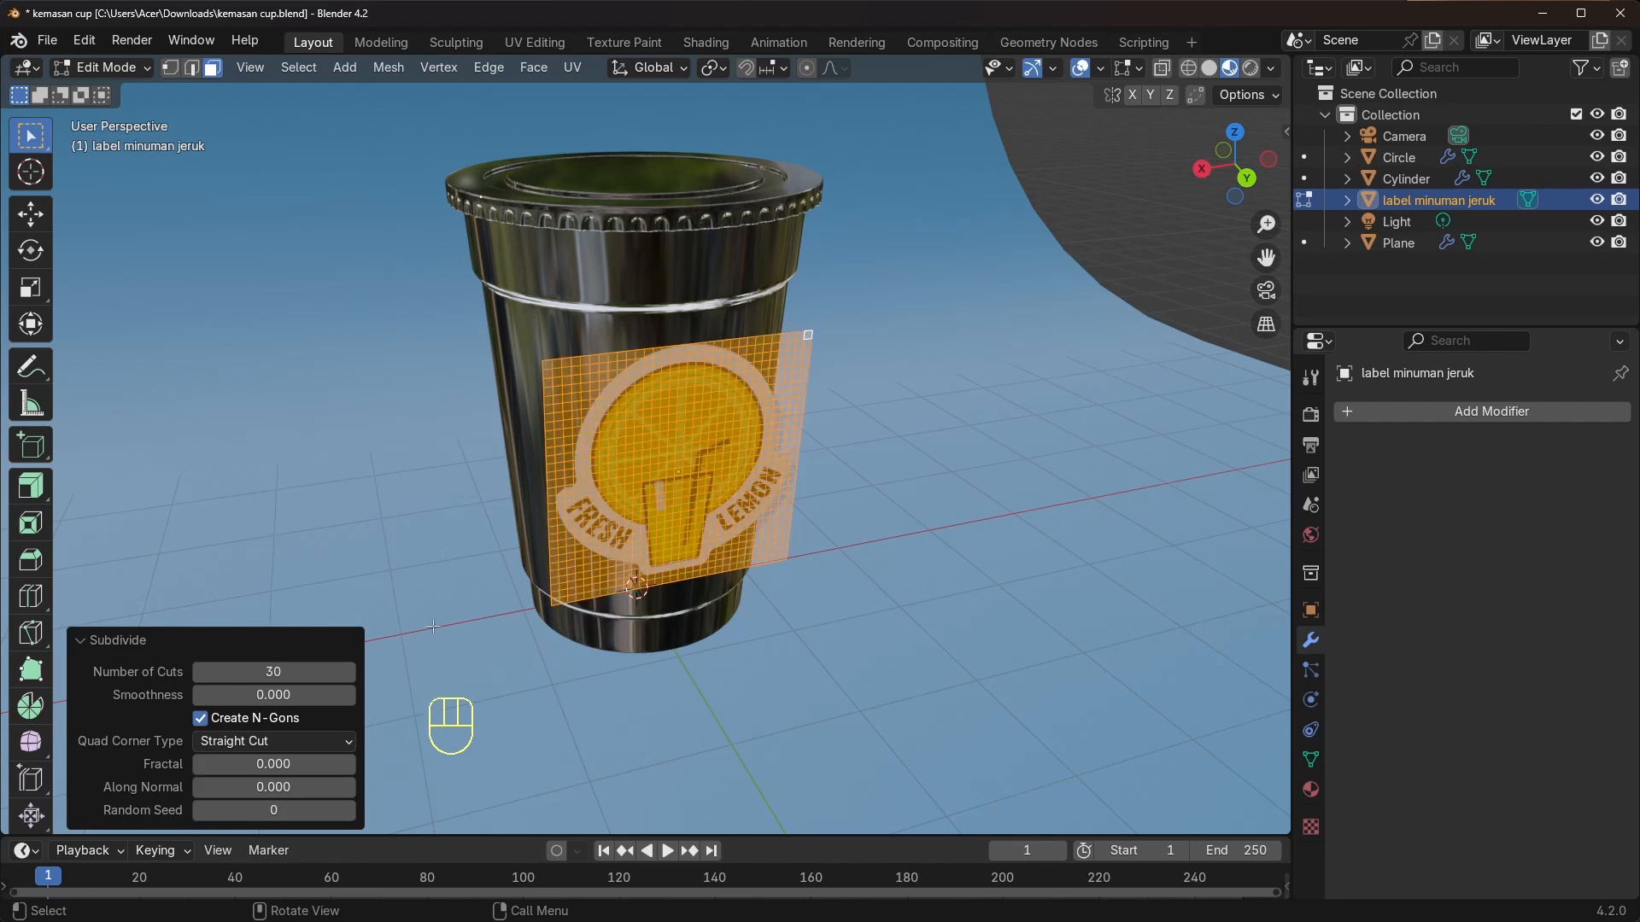
click(82, 642)
middle_drag(710, 470, 729, 457)
scroll(729, 457, up, 1)
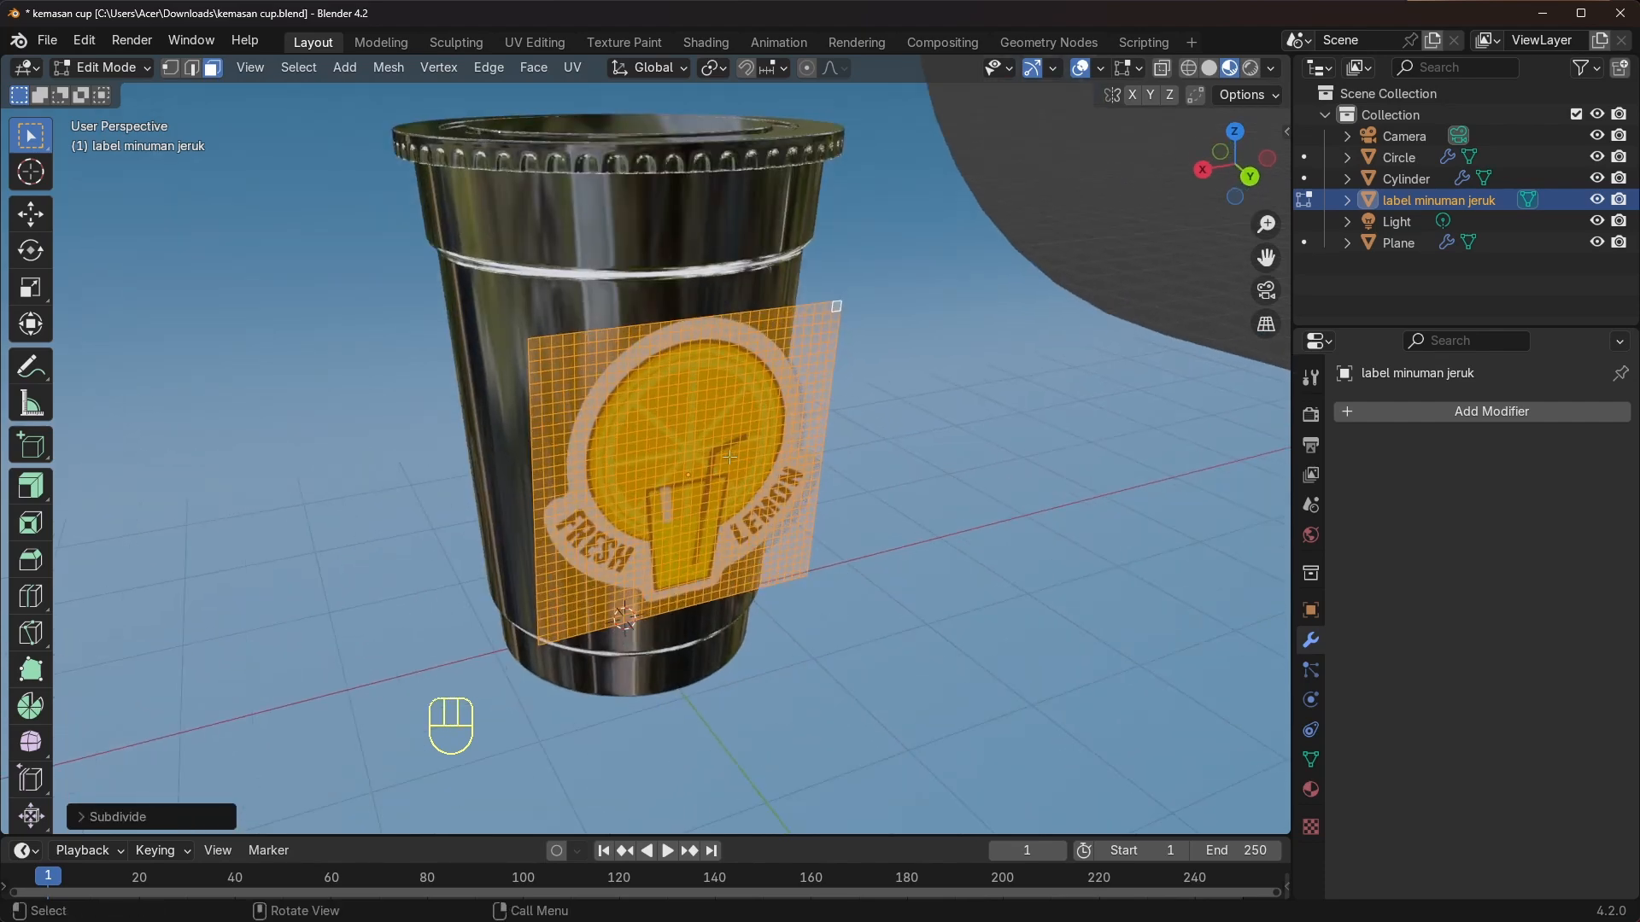
Return to Object Mode and add a Shrinkwrap modifier to the lemon label
click(101, 67)
click(122, 90)
middle_drag(820, 324, 855, 414)
click(1414, 418)
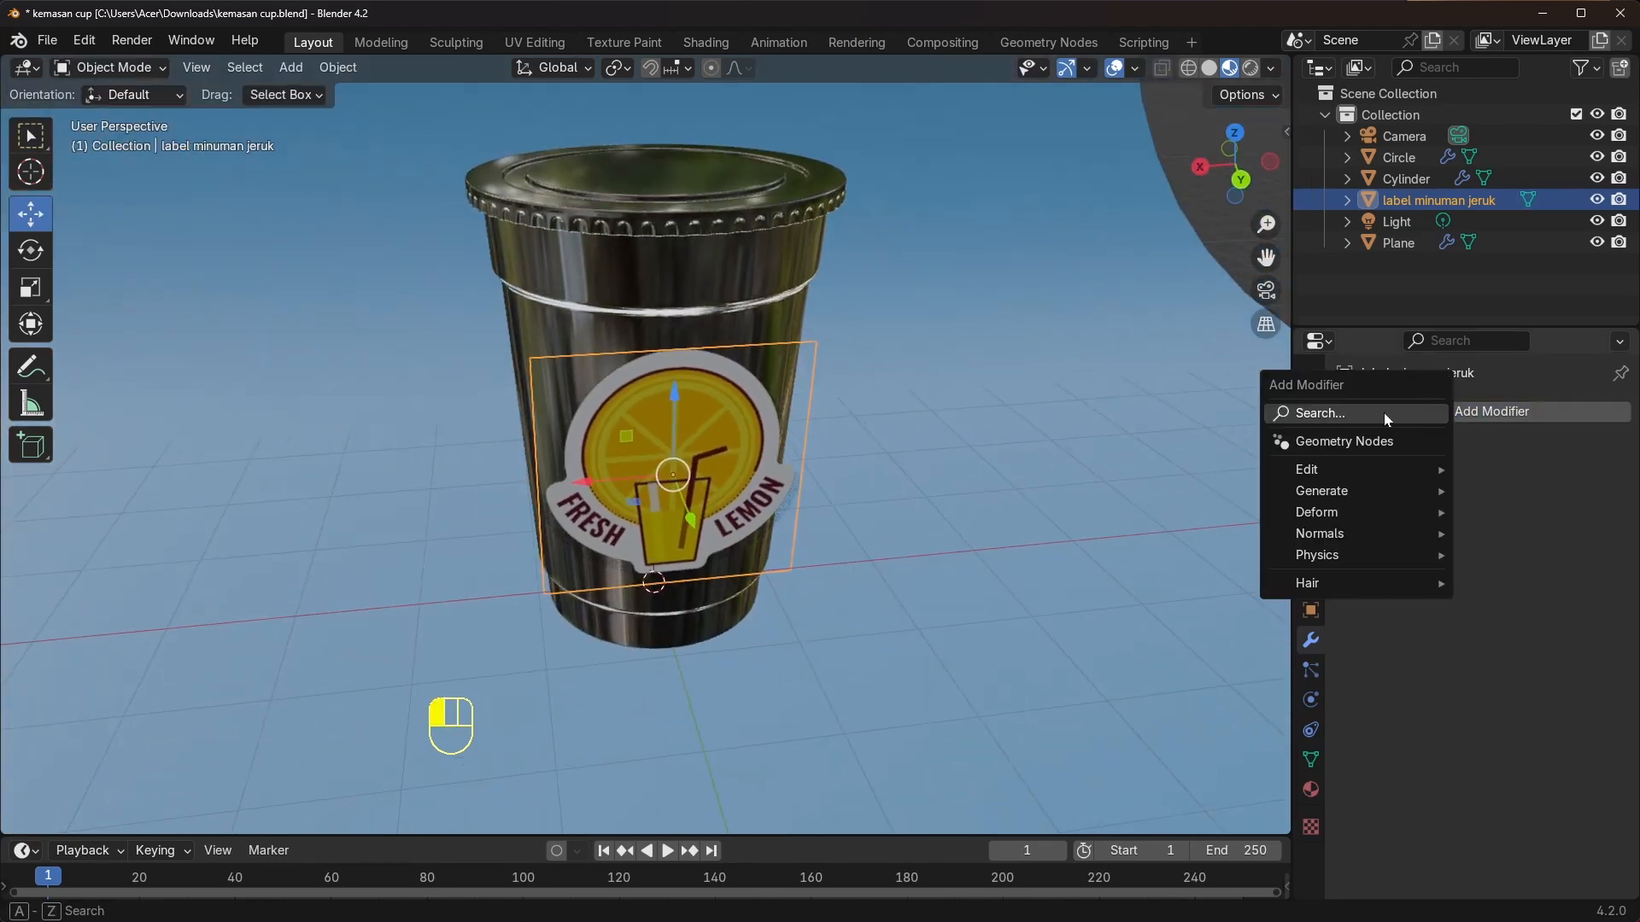
click(1322, 414)
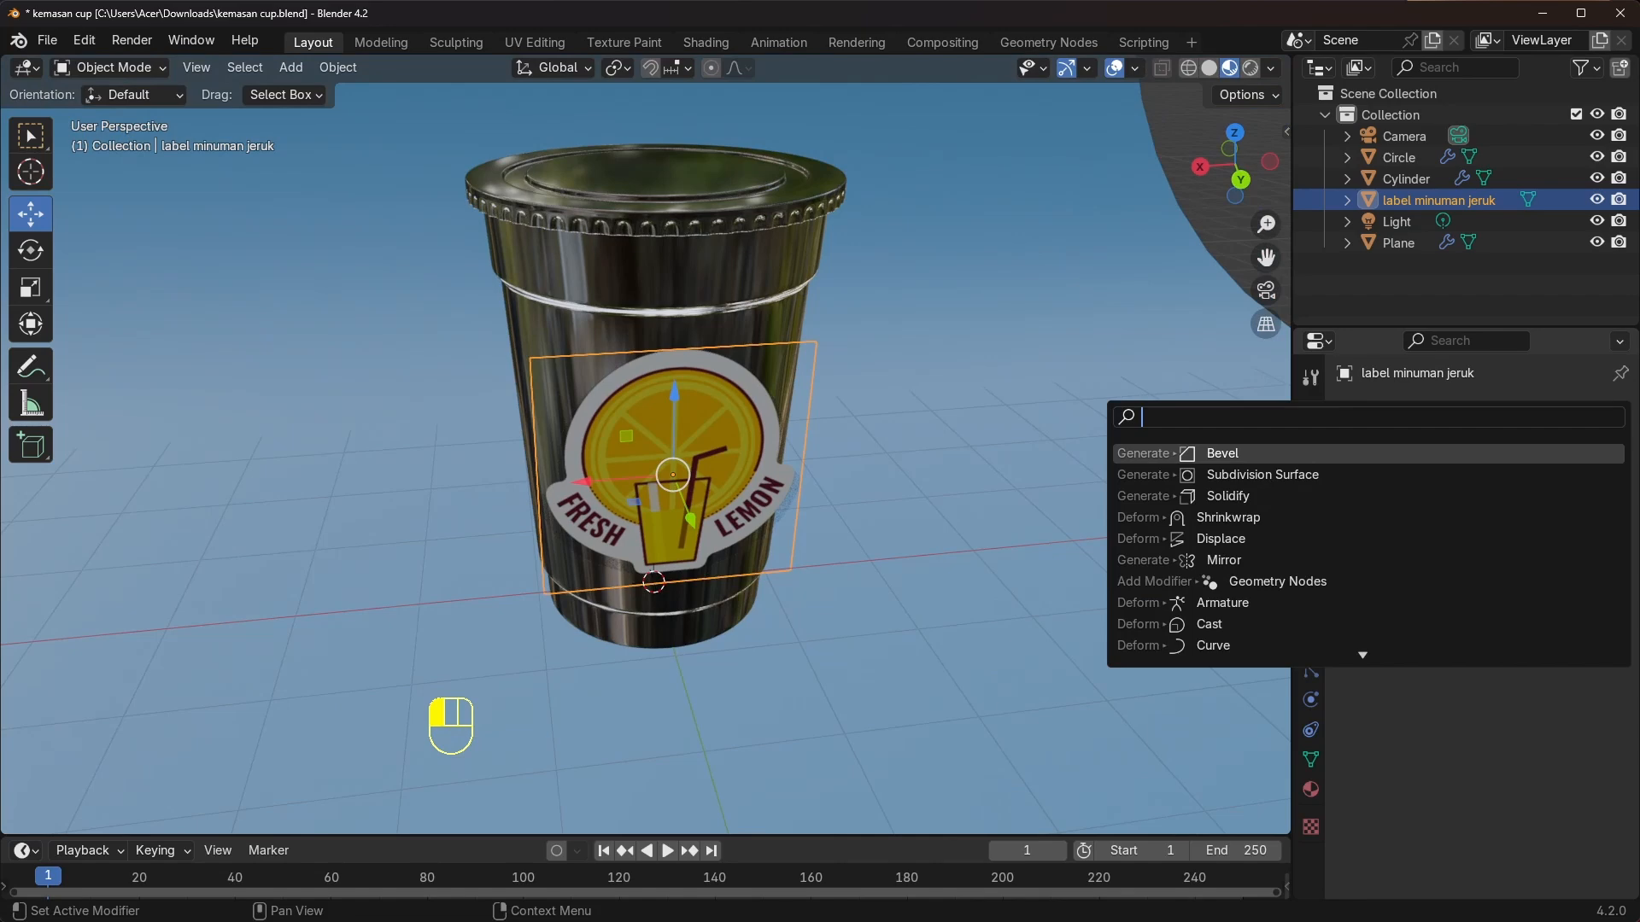
text(sh)
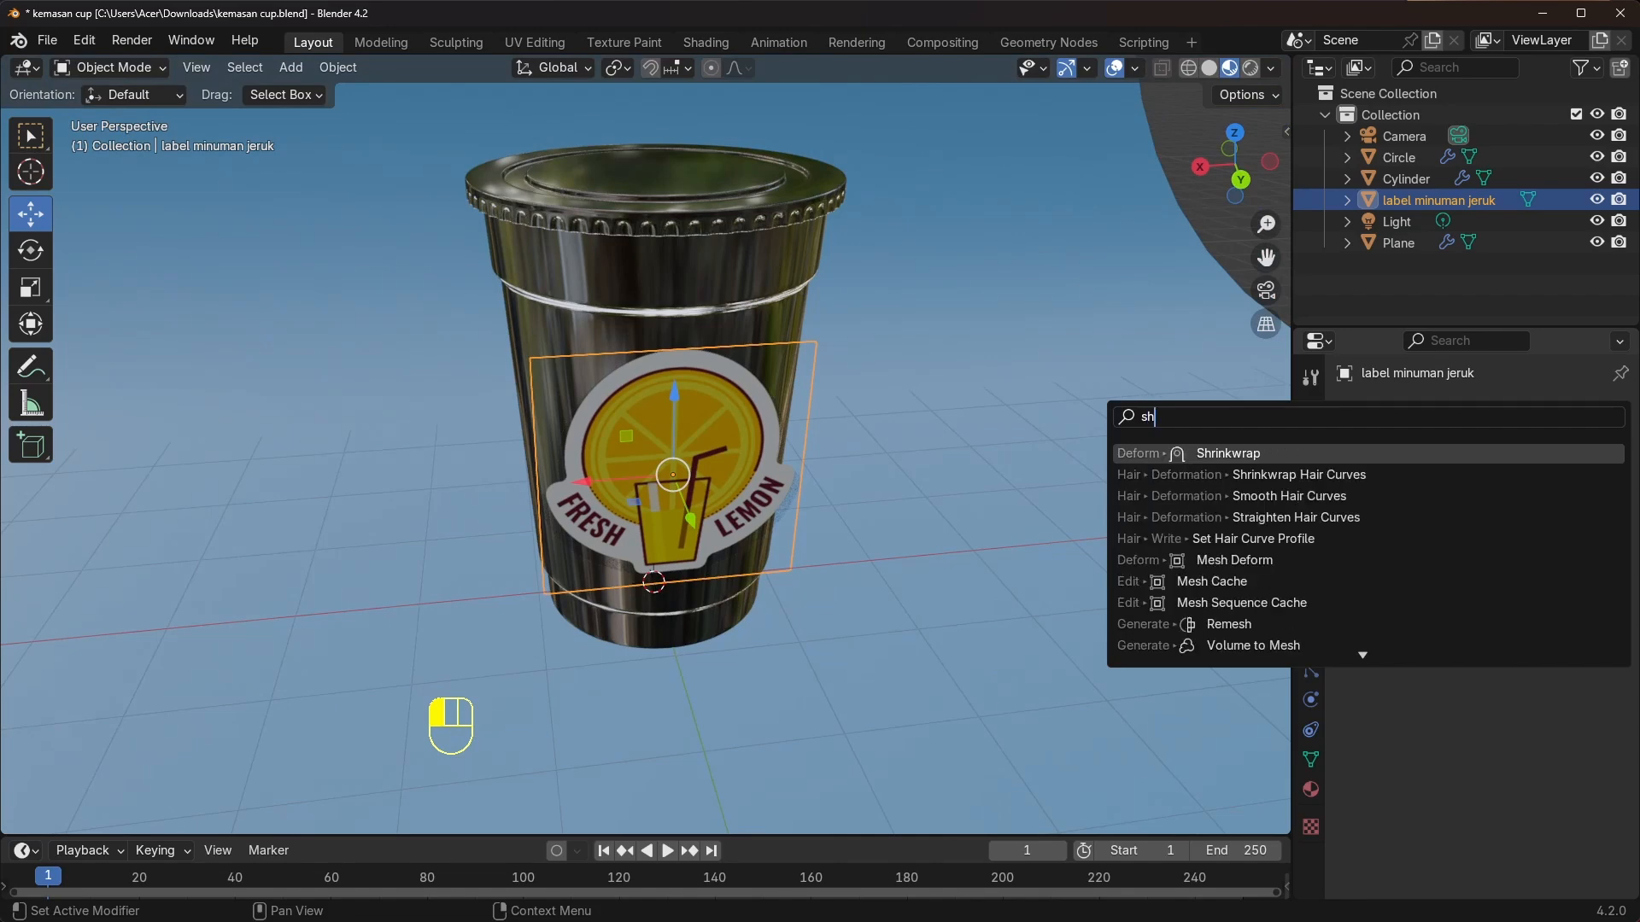
text(r)
click(1242, 462)
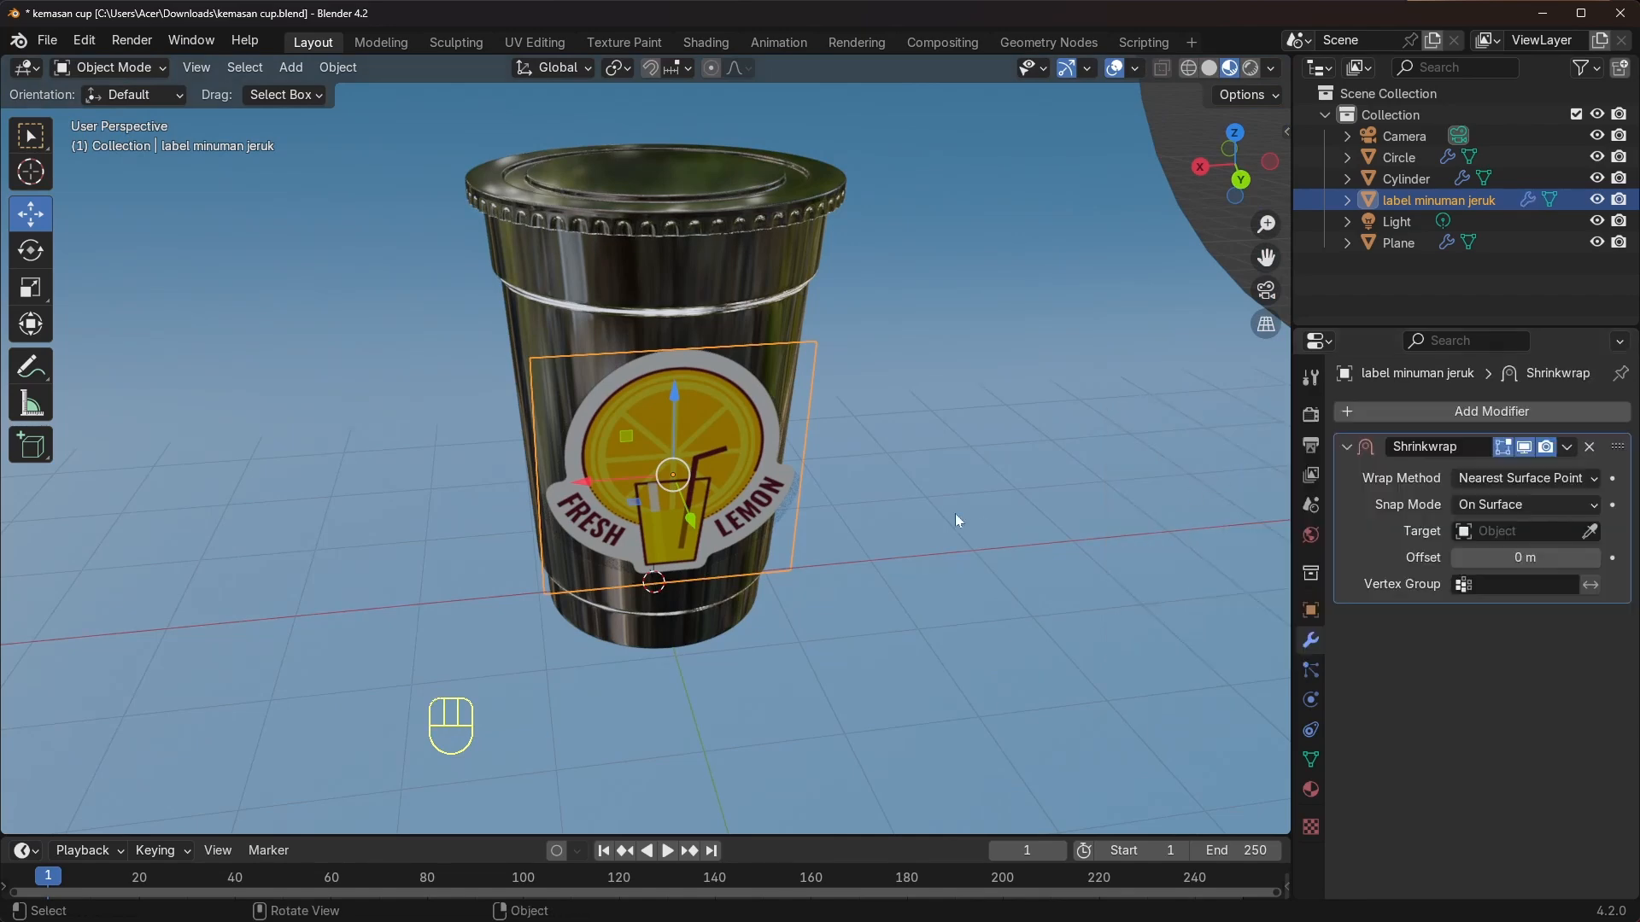
Set the cup body, Cylinder, as the target of the label's Shrinkwrap modifier
middle_drag(955, 514, 751, 463)
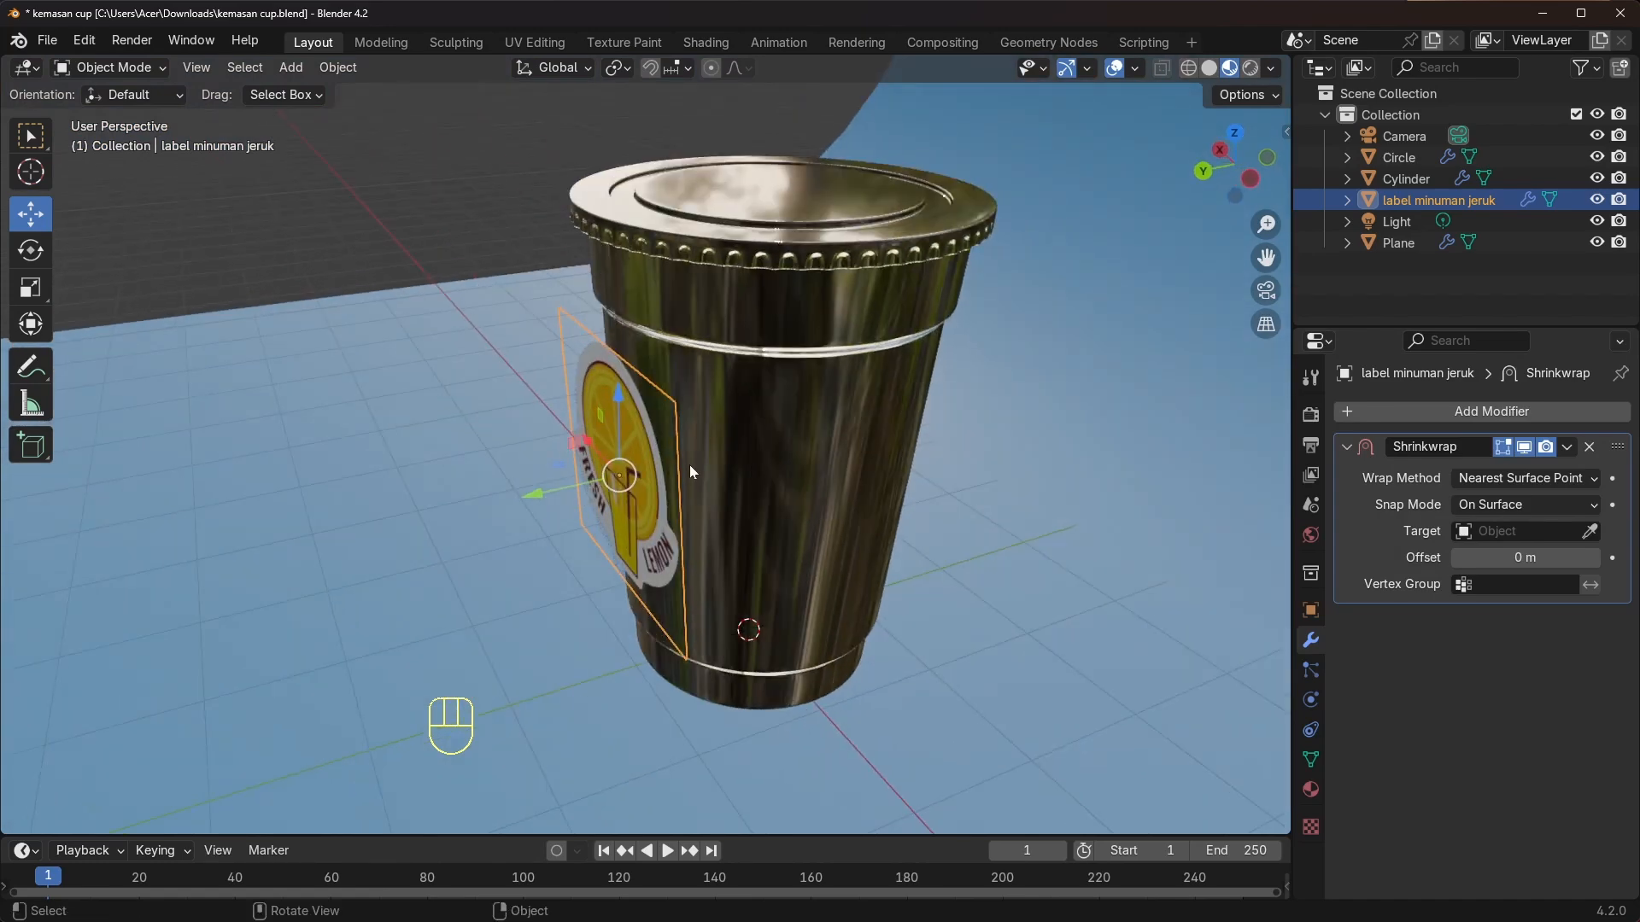
middle_drag(806, 447, 665, 454)
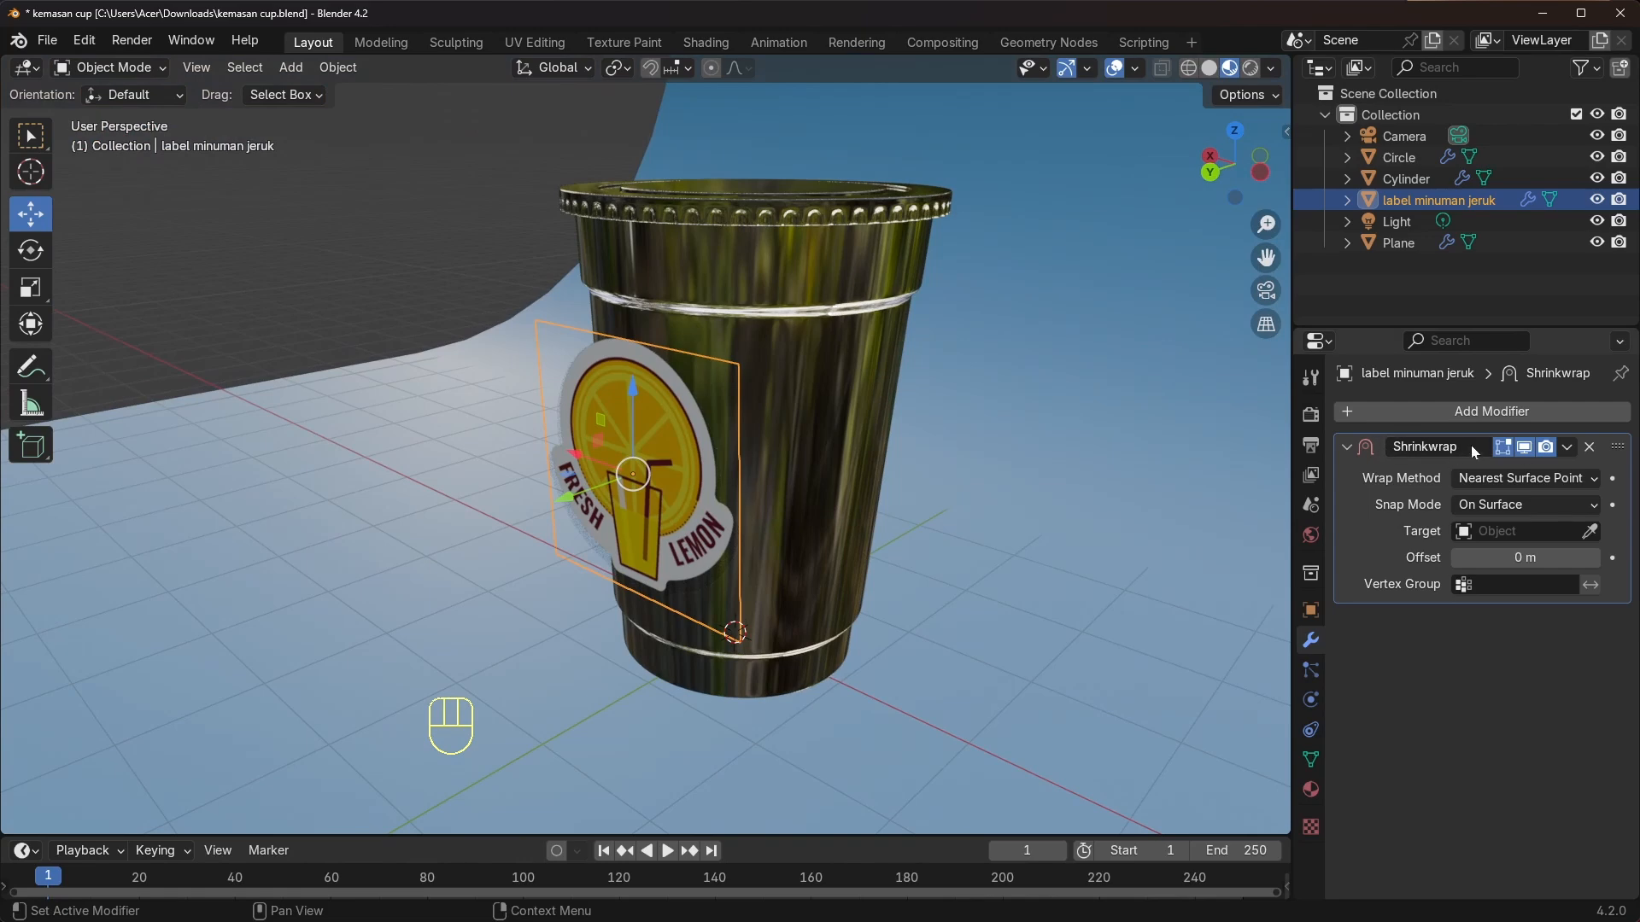
middle_drag(1078, 528, 1092, 544)
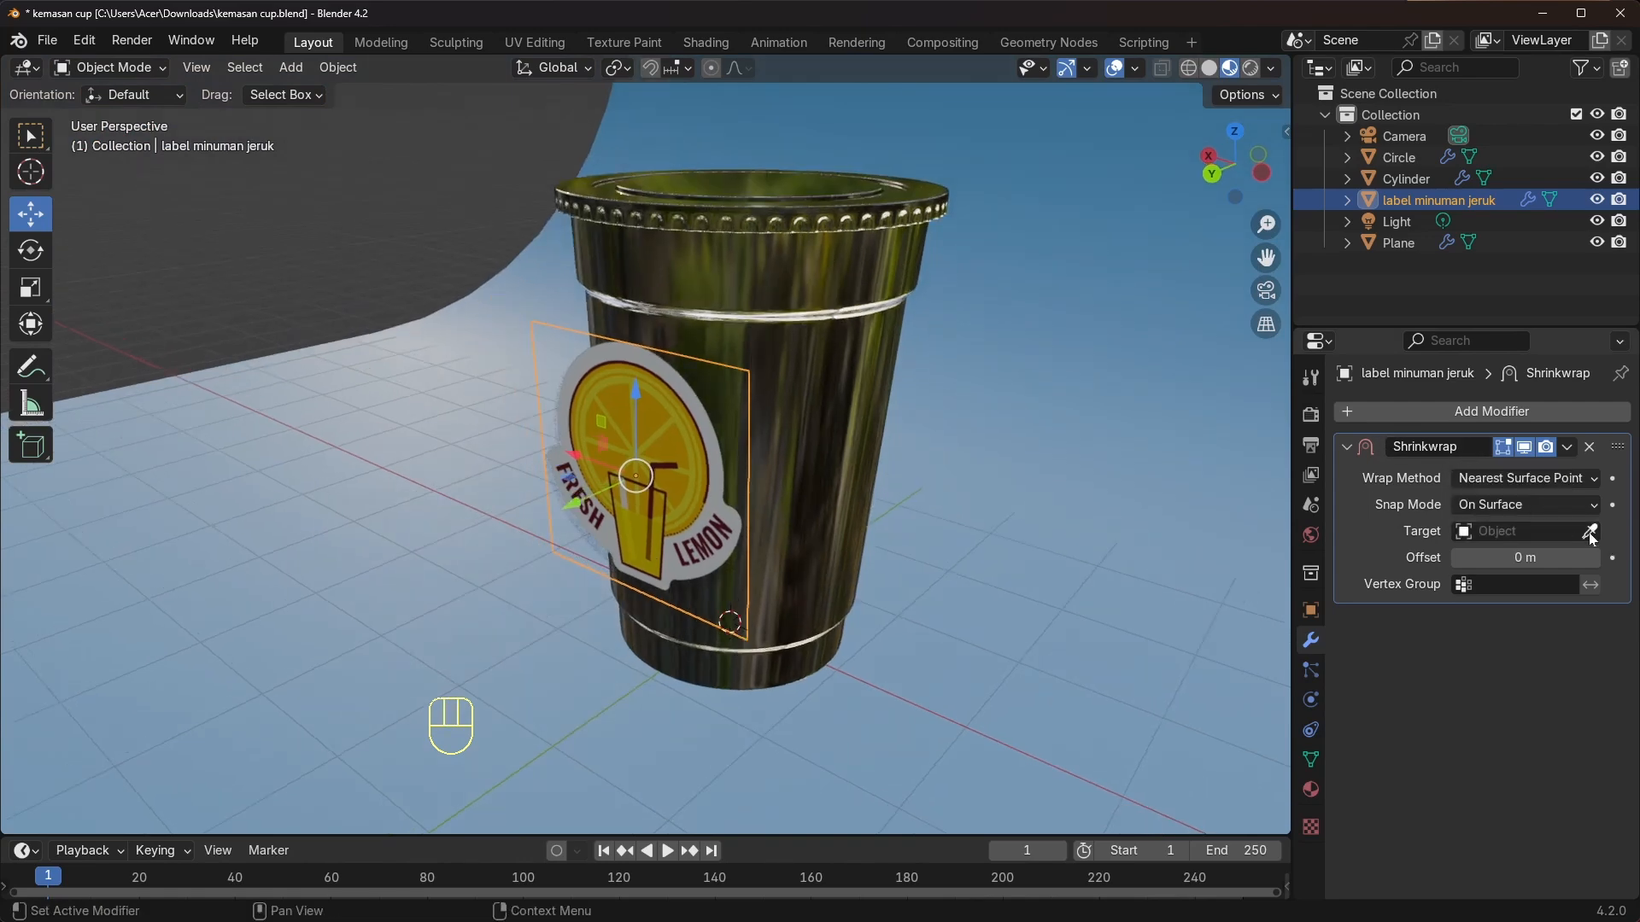
click(1588, 533)
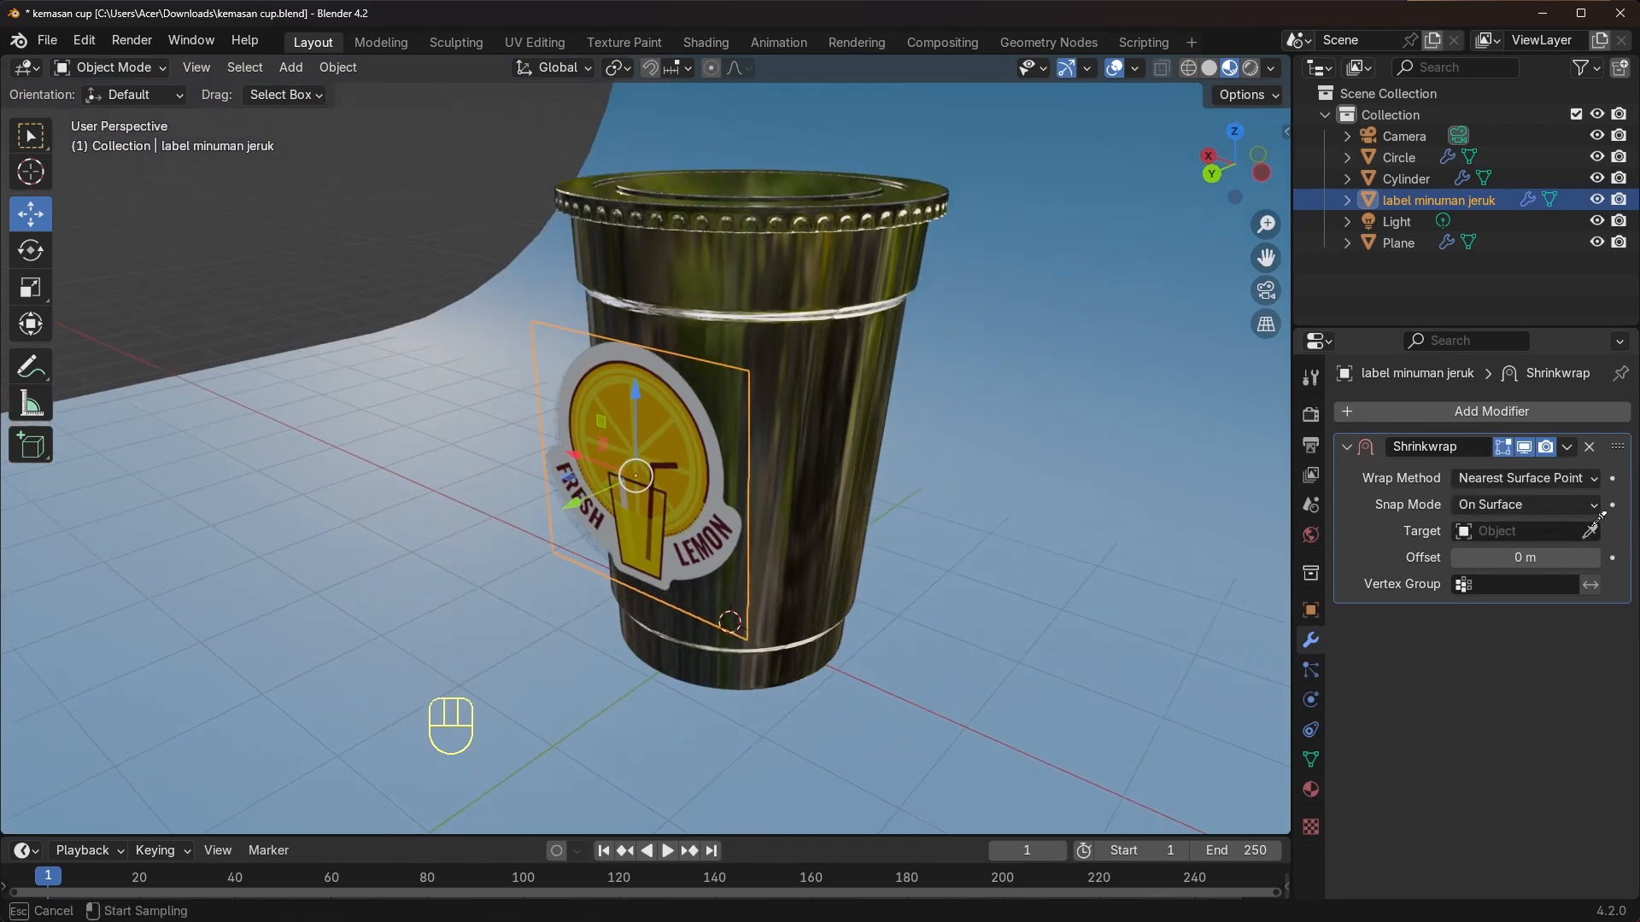
click(837, 391)
middle_drag(843, 408, 672, 480)
scroll(681, 466, up, 2)
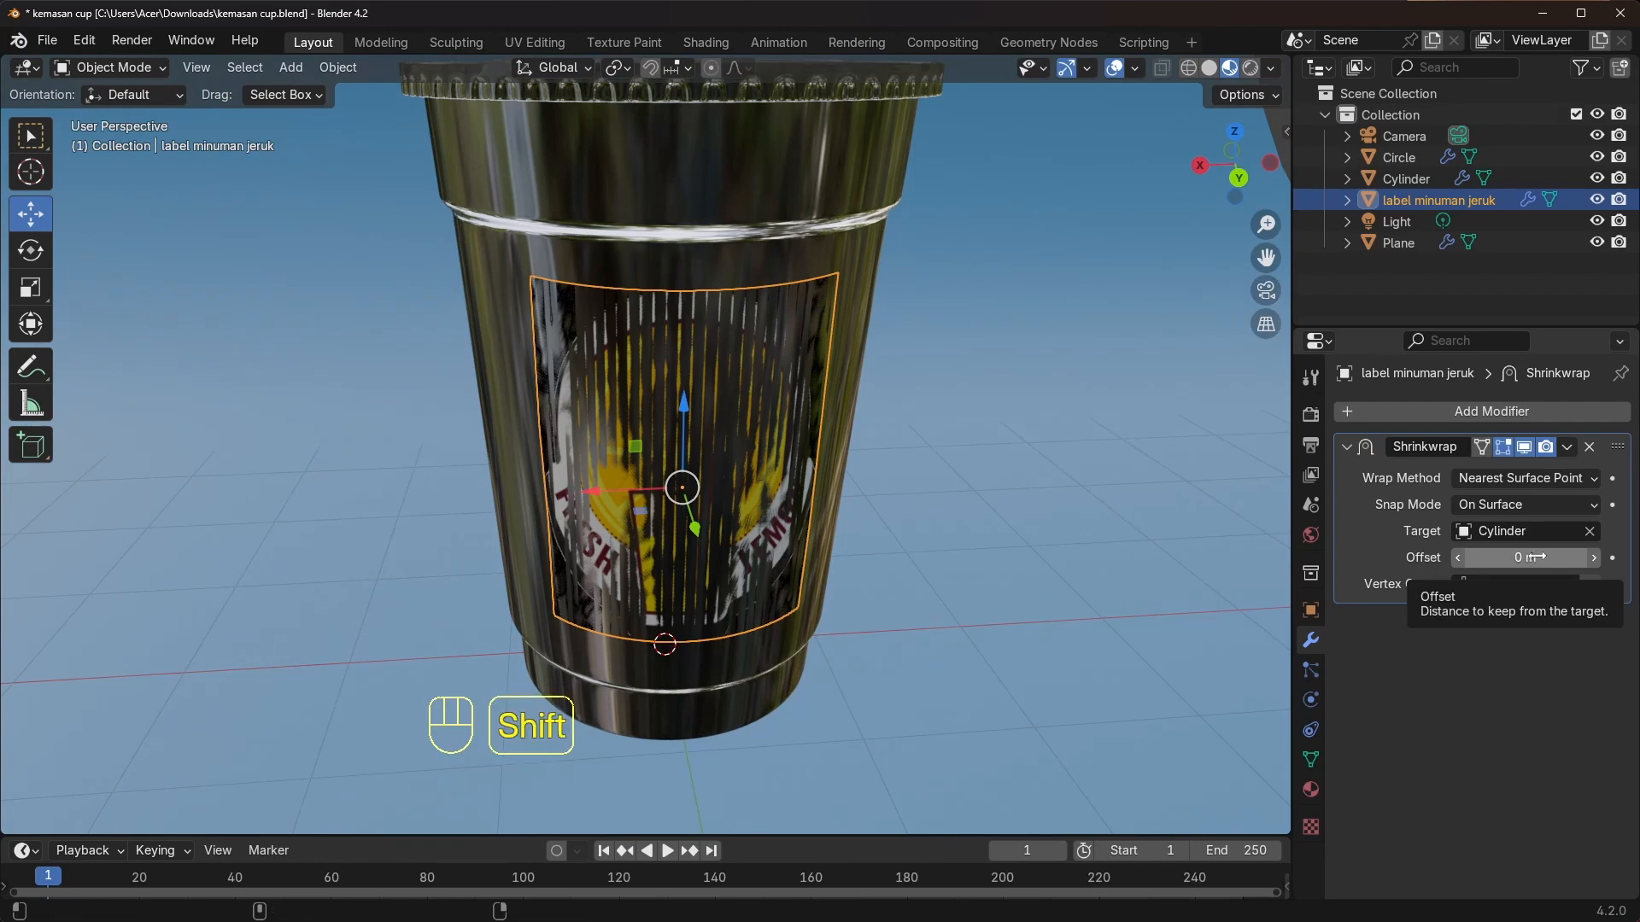
Set the Shrinkwrap offset to 0.005 m and inspect the label's gap from the cup surface
shift+drag(1532, 557, 1560, 557)
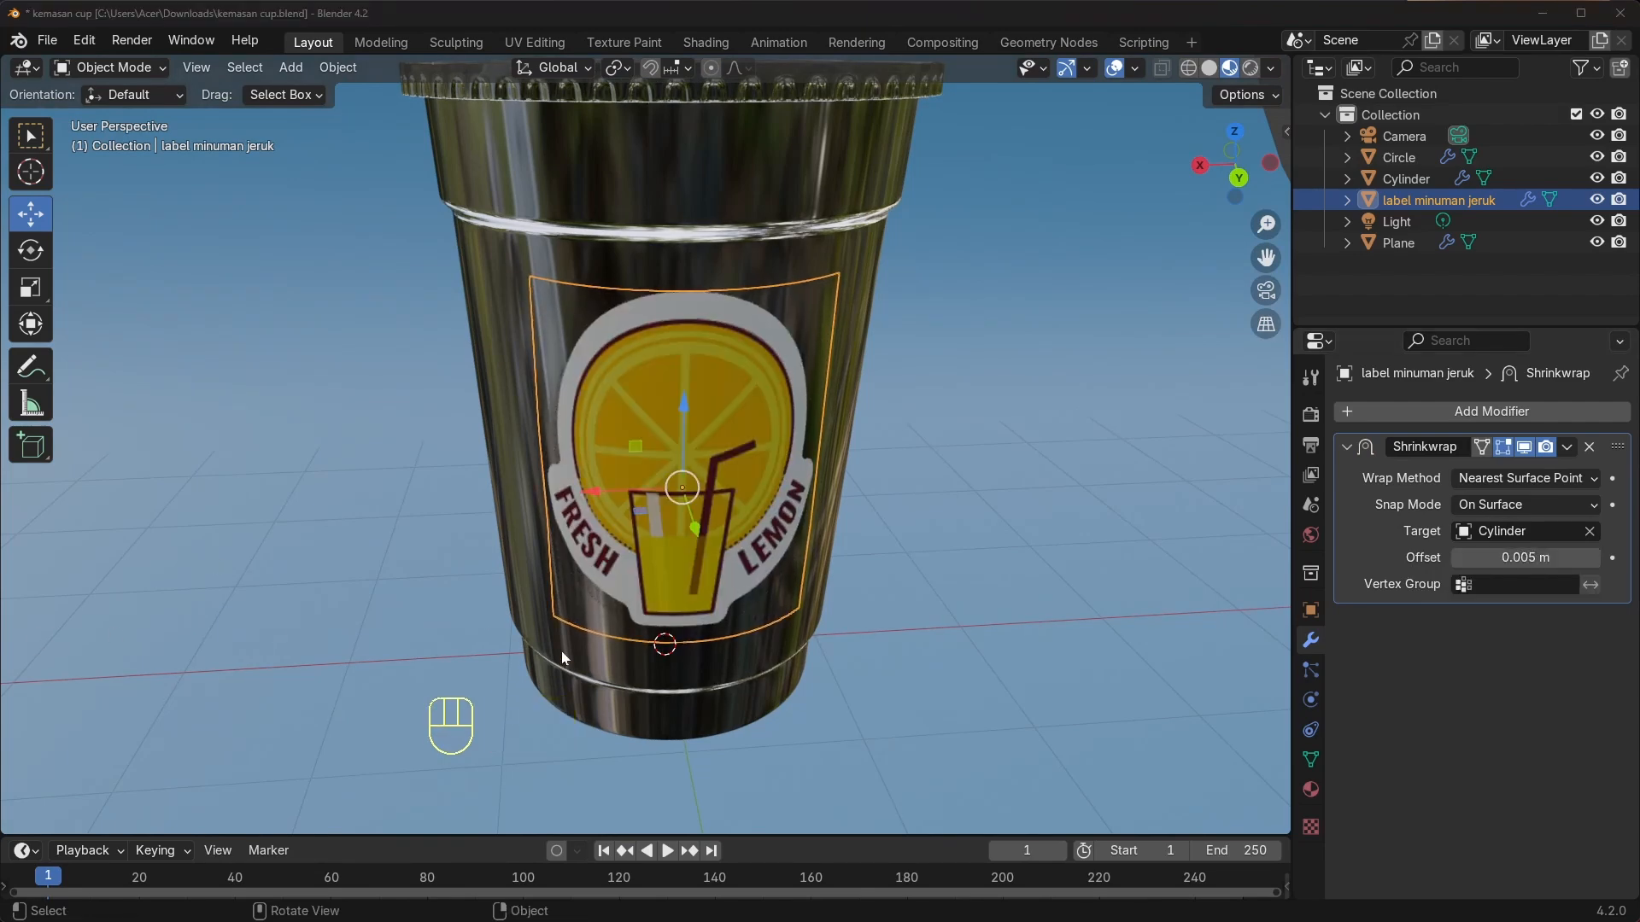
middle_drag(636, 459, 791, 434)
scroll(791, 434, up, 4)
middle_drag(715, 345, 719, 399)
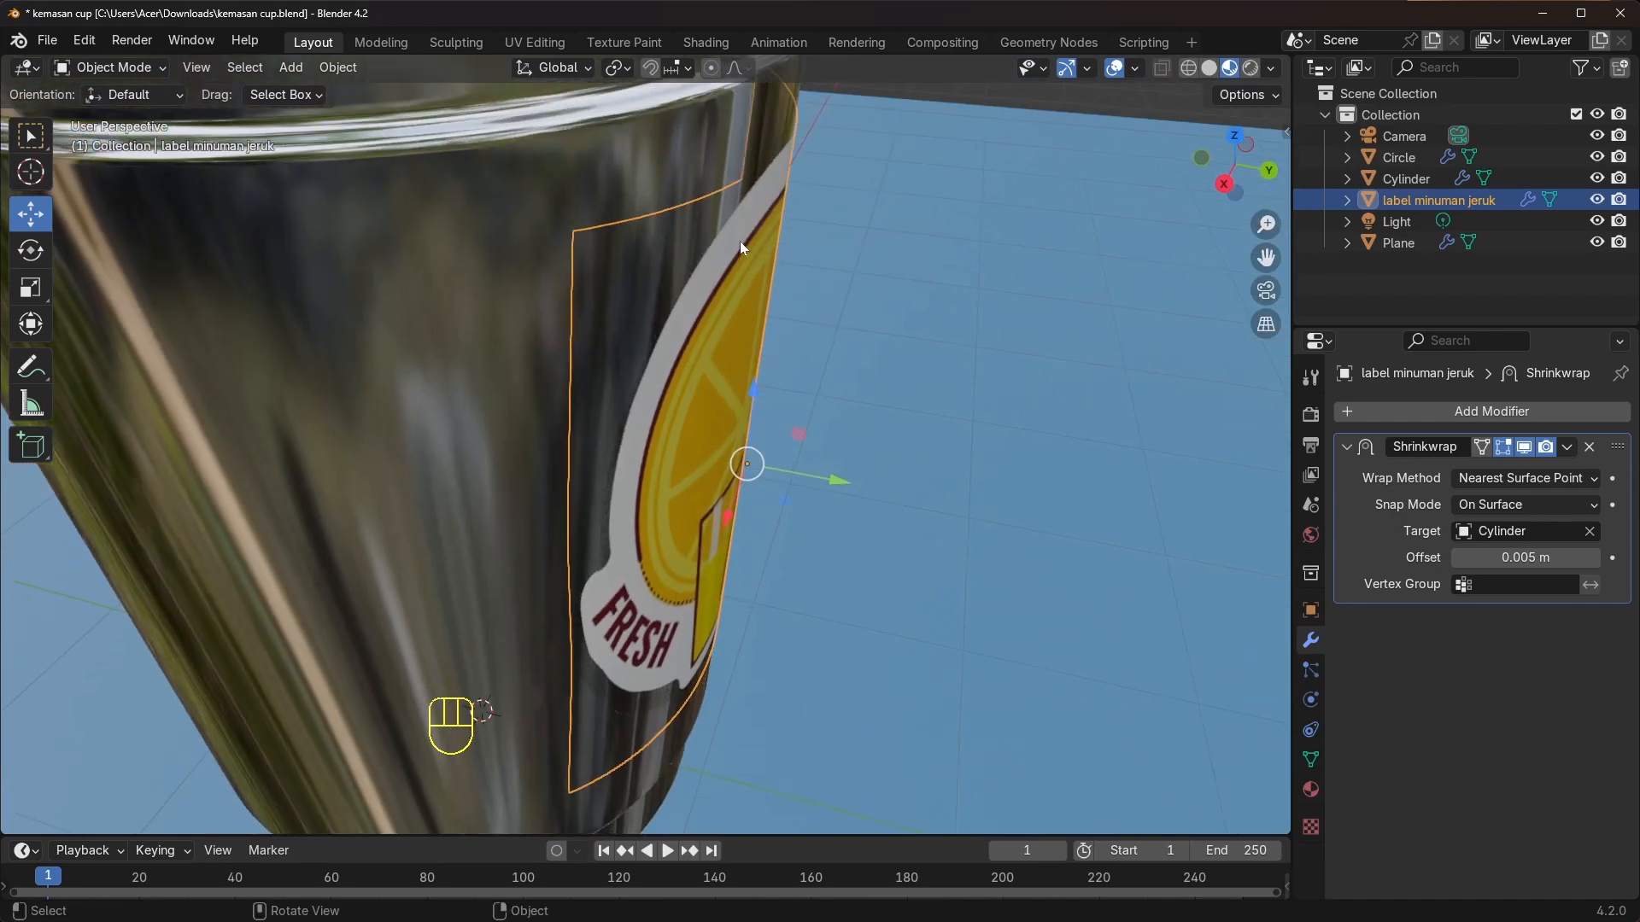
middle_drag(740, 241, 647, 228)
middle_drag(439, 261, 1240, 515)
Set the label's Shrinkwrap offset to 0.003 m
click(1526, 559)
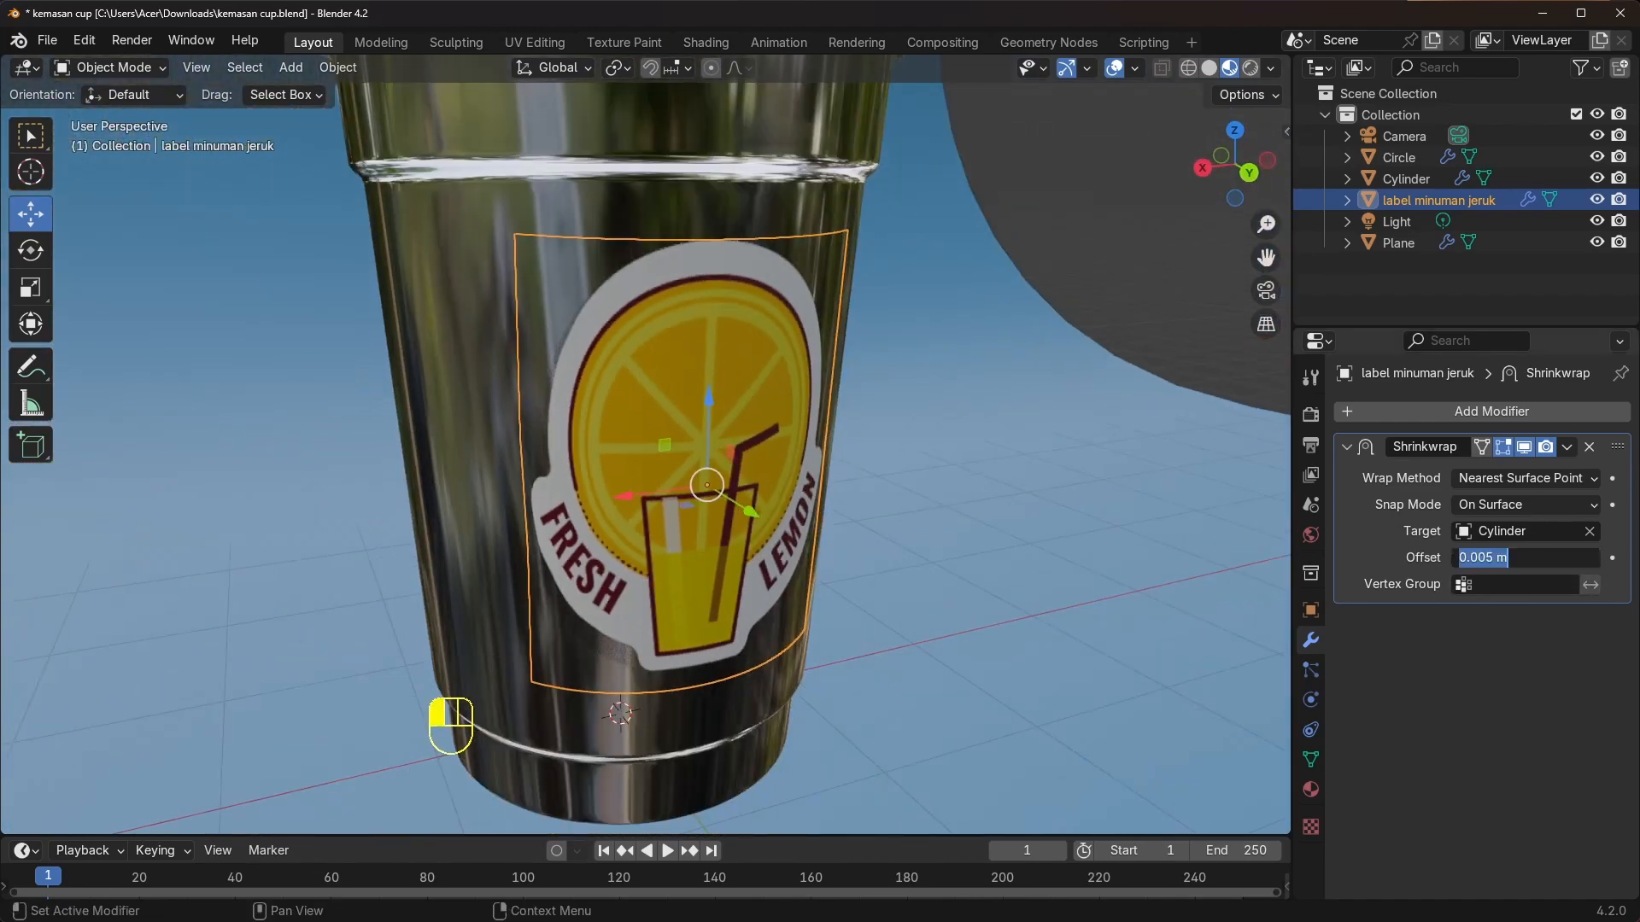
click(1492, 558)
key(BackSpace)
text(3)
key(Return)
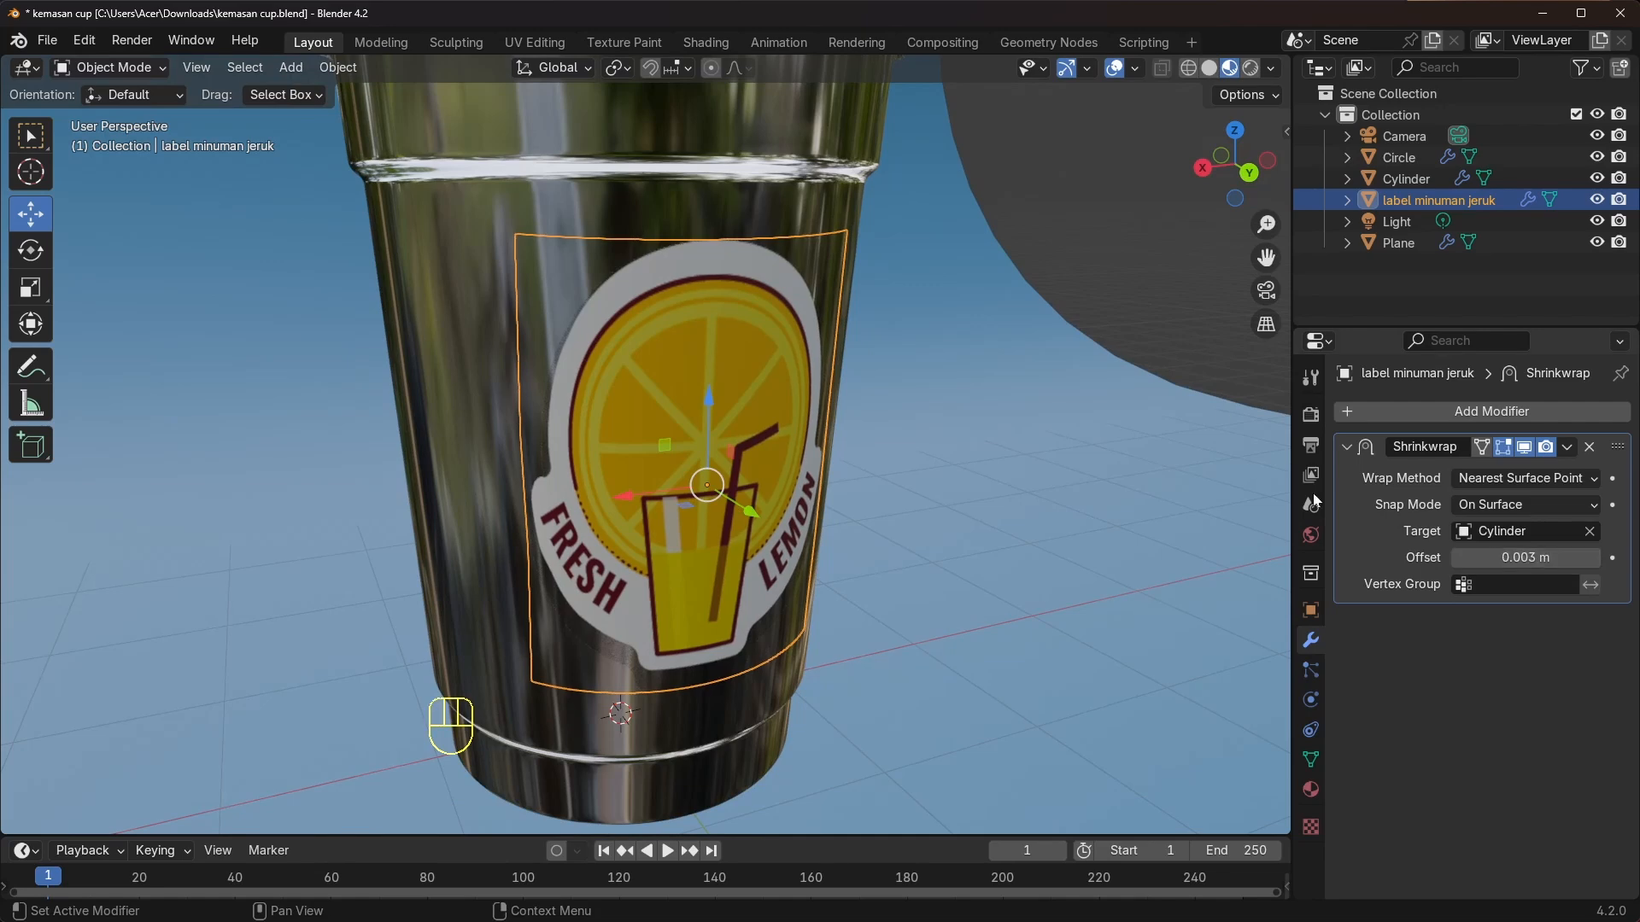
Scale the lemon label along the X axis to make it slightly wider on the cup front
middle_drag(890, 424, 785, 473)
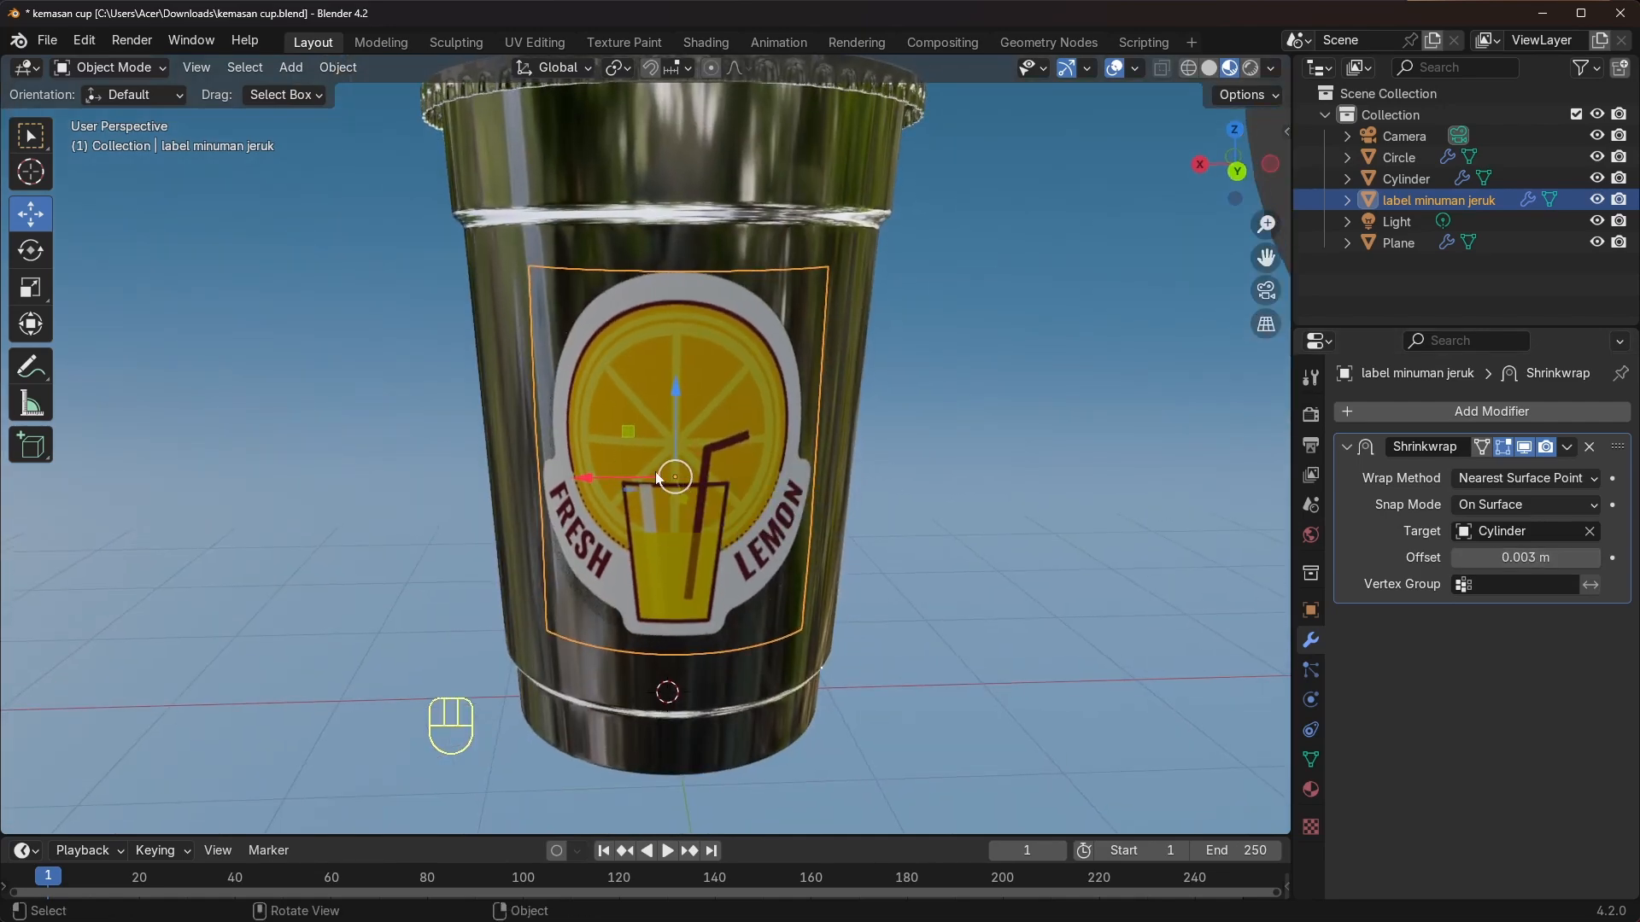
click(29, 290)
middle_drag(555, 478, 596, 484)
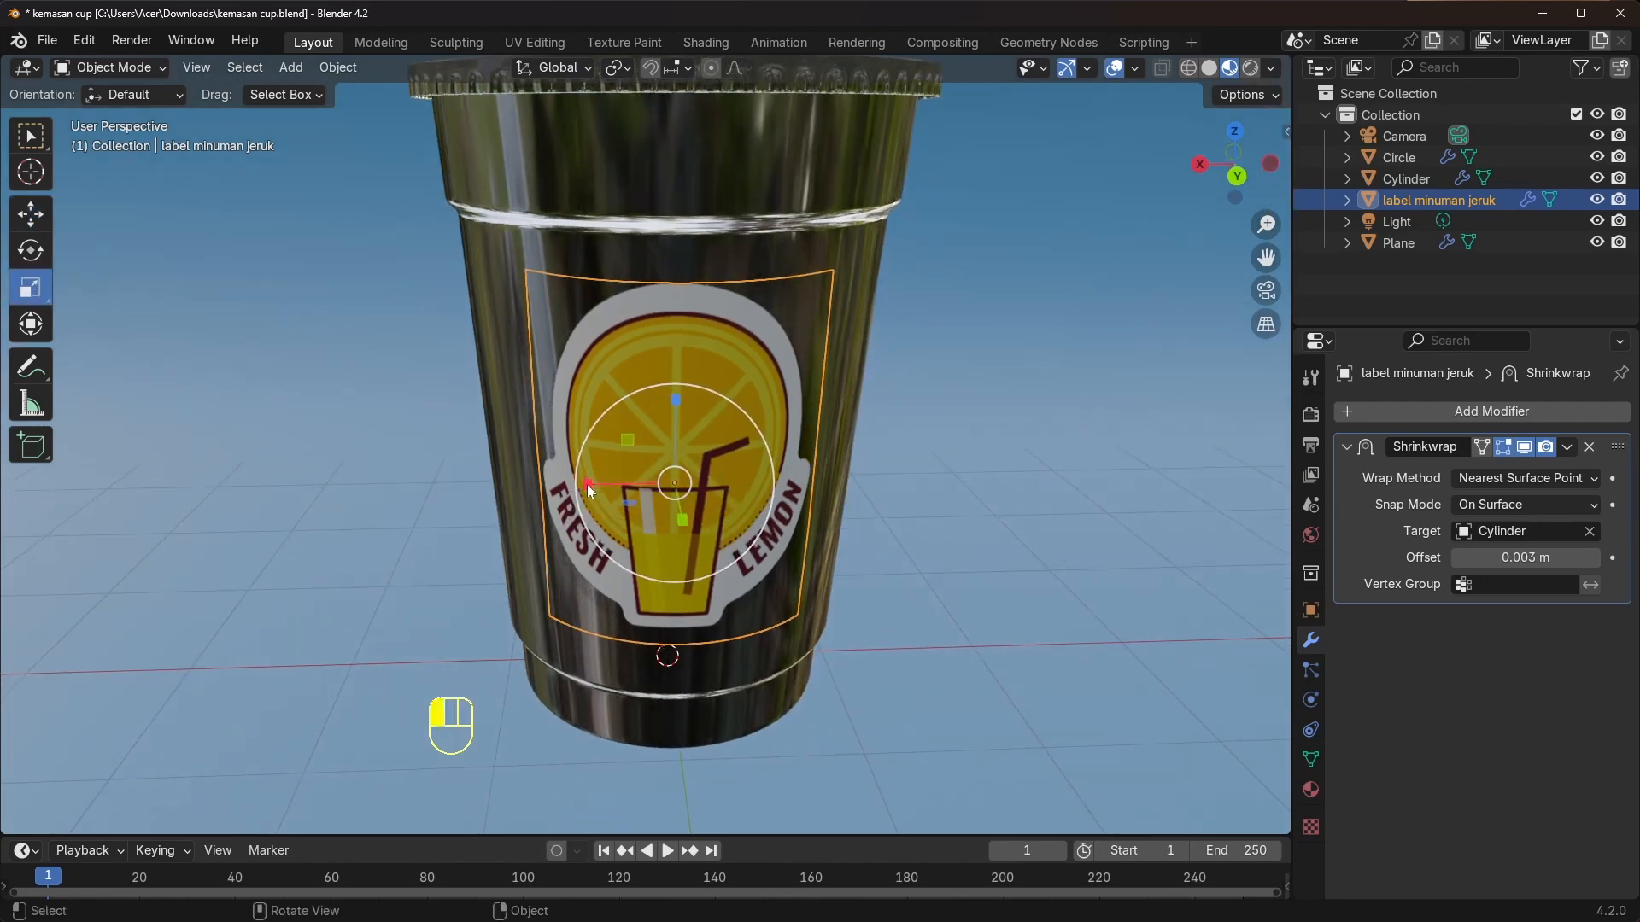
drag(586, 484, 562, 485)
click(32, 145)
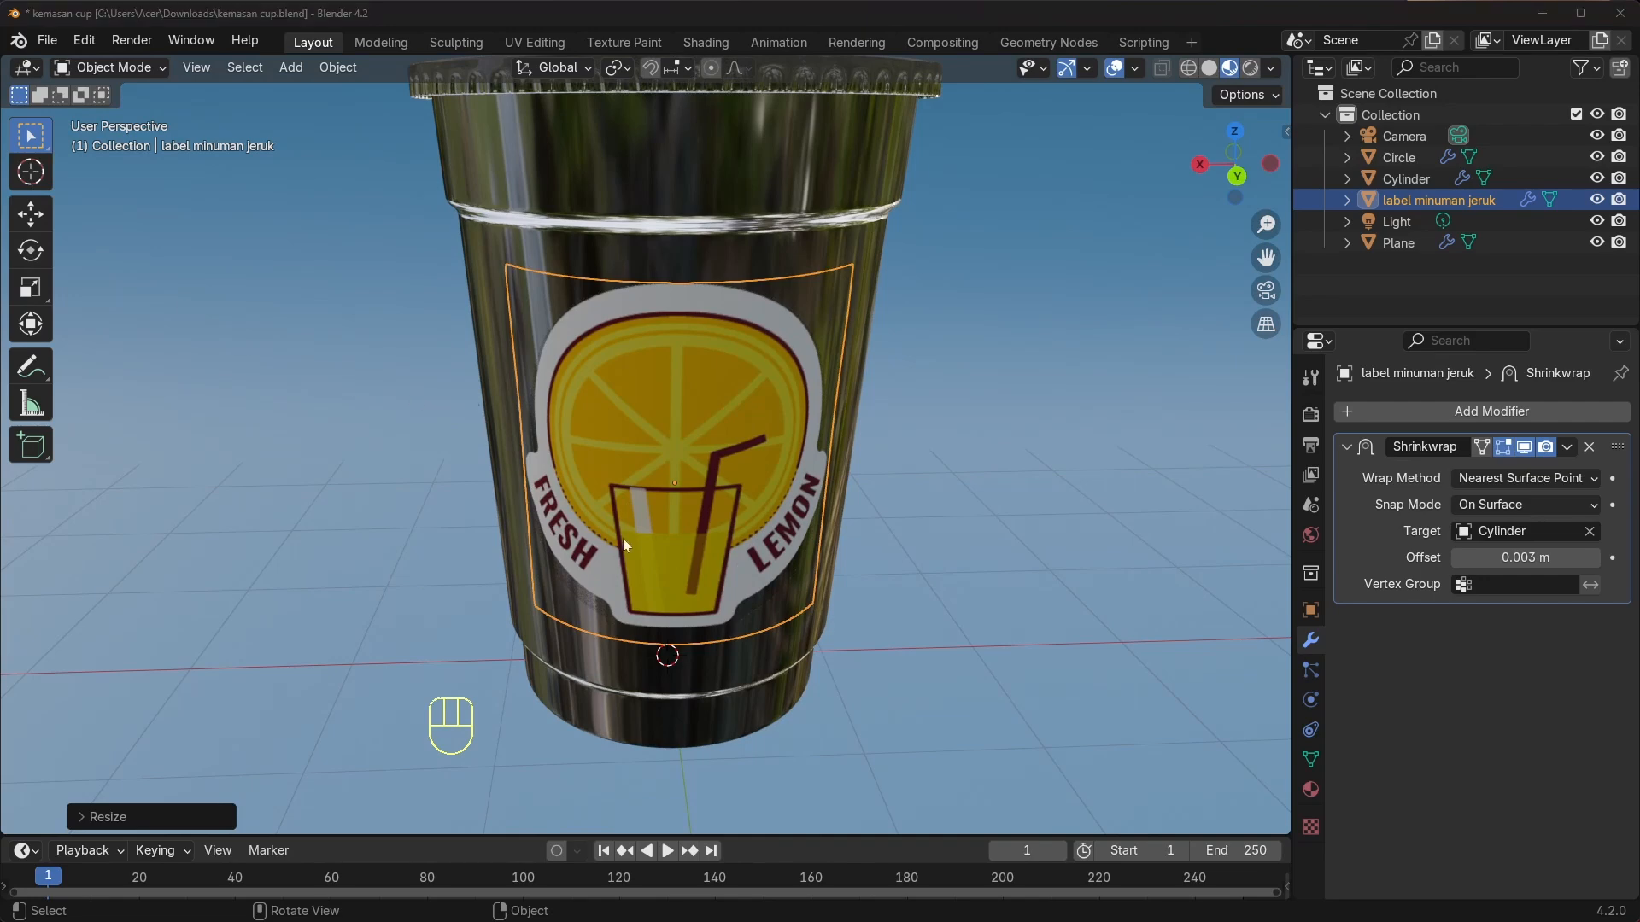
middle_drag(623, 539, 629, 524)
click(30, 288)
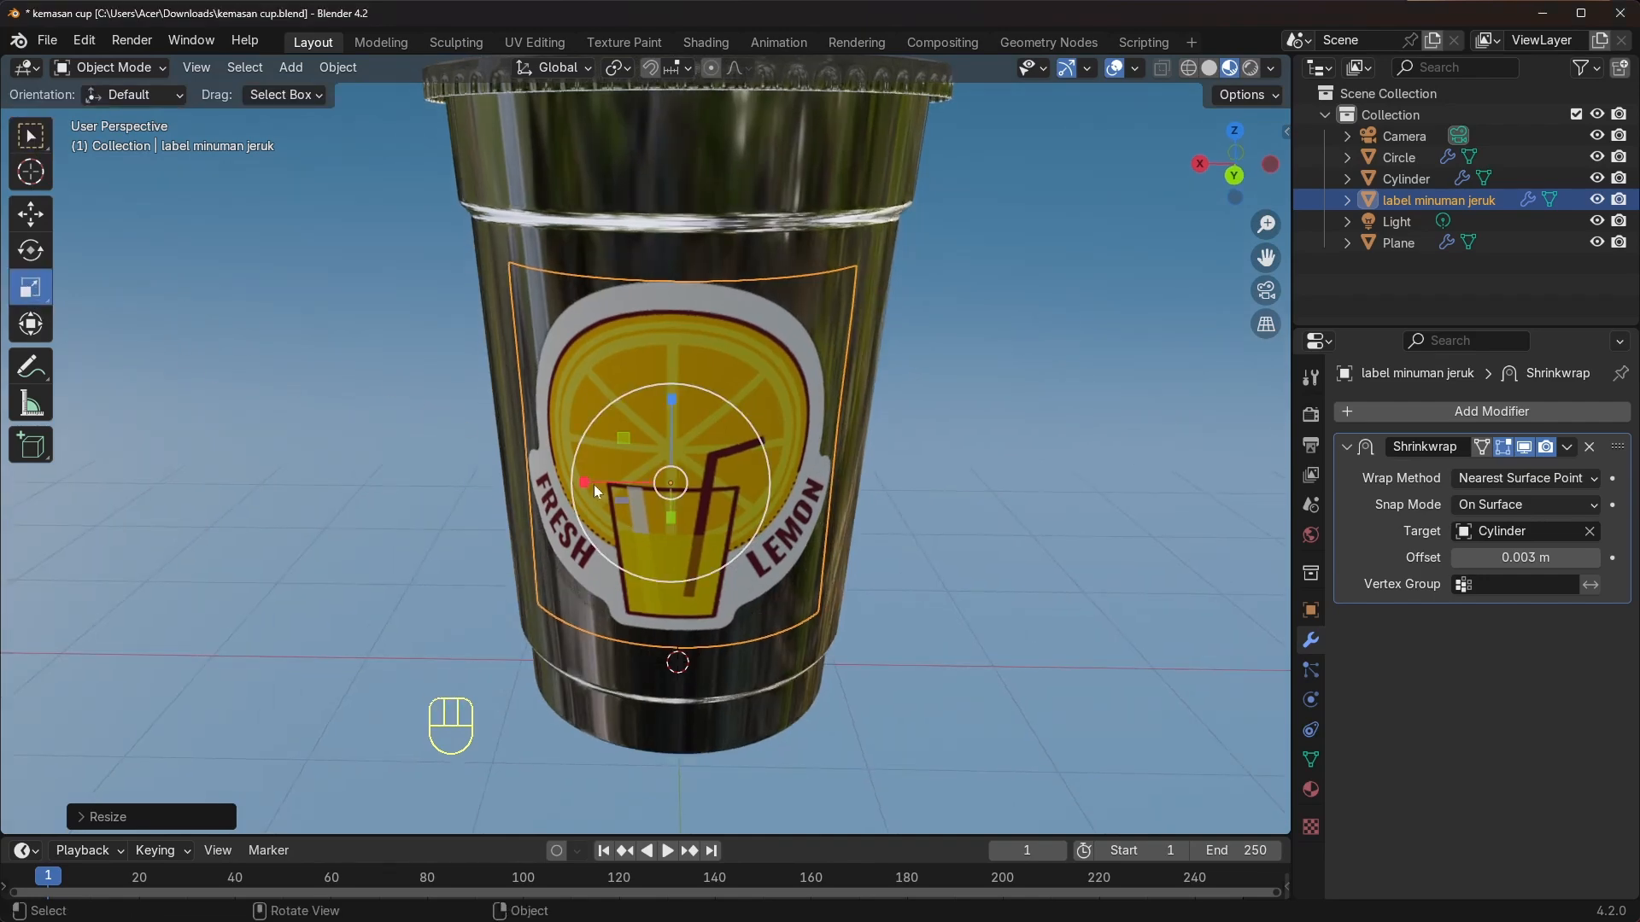
drag(591, 483, 598, 488)
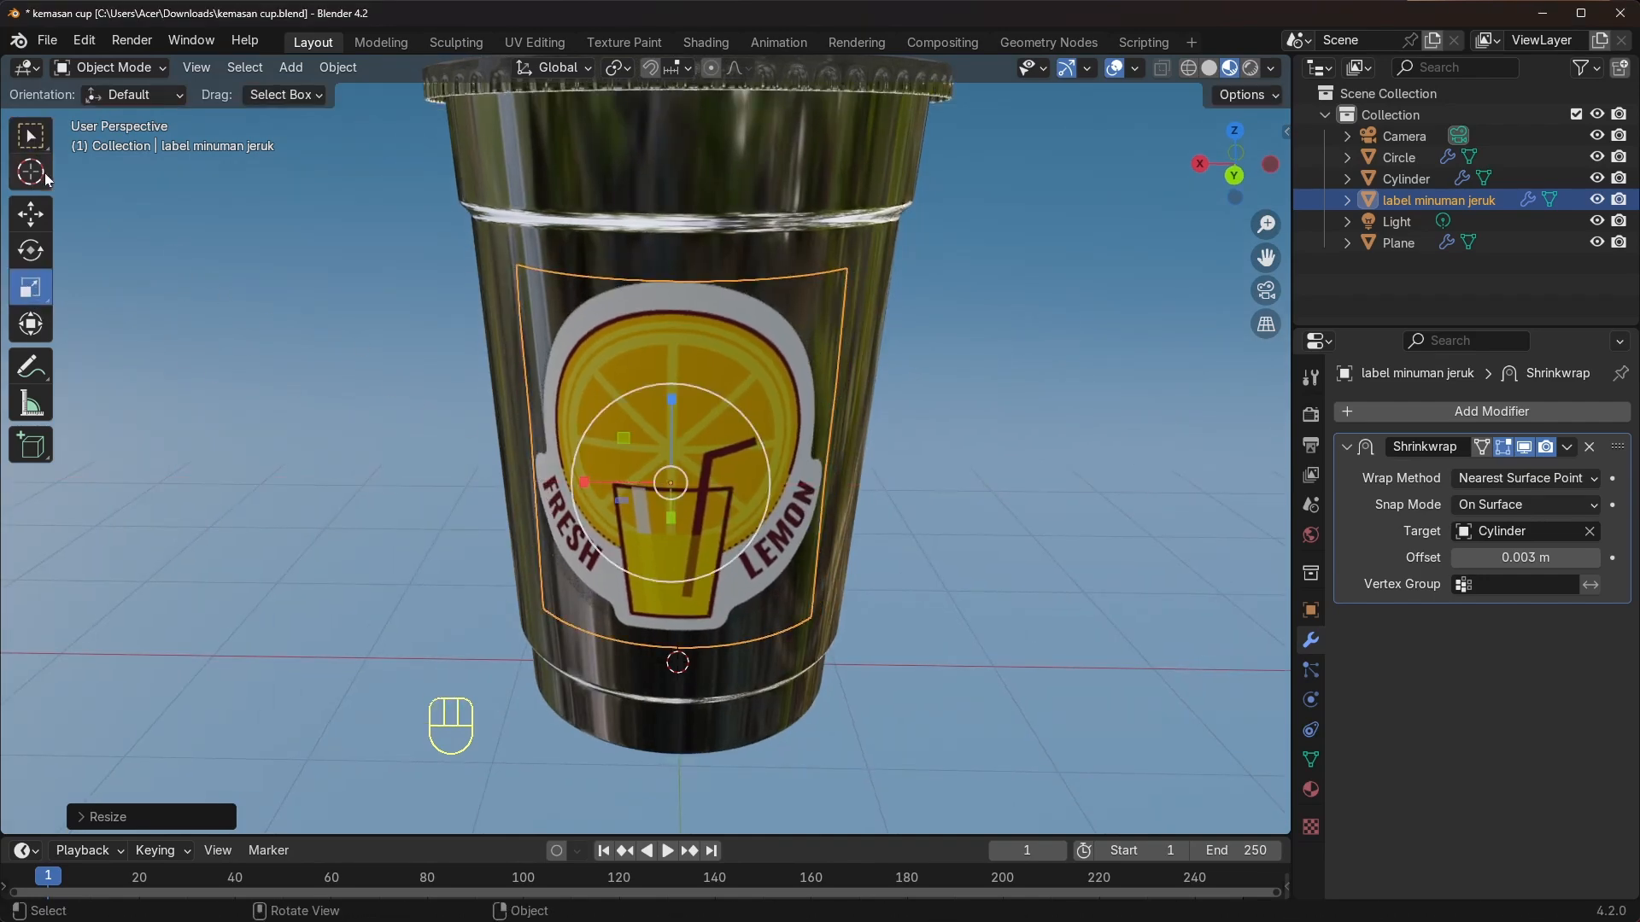
click(39, 143)
Import the image tekstur kemasan es krim.png as a mesh plane
middle_drag(739, 532, 666, 325)
scroll(694, 546, down, 3)
scroll(197, 195, down, 1)
middle_drag(392, 257, 250, 145)
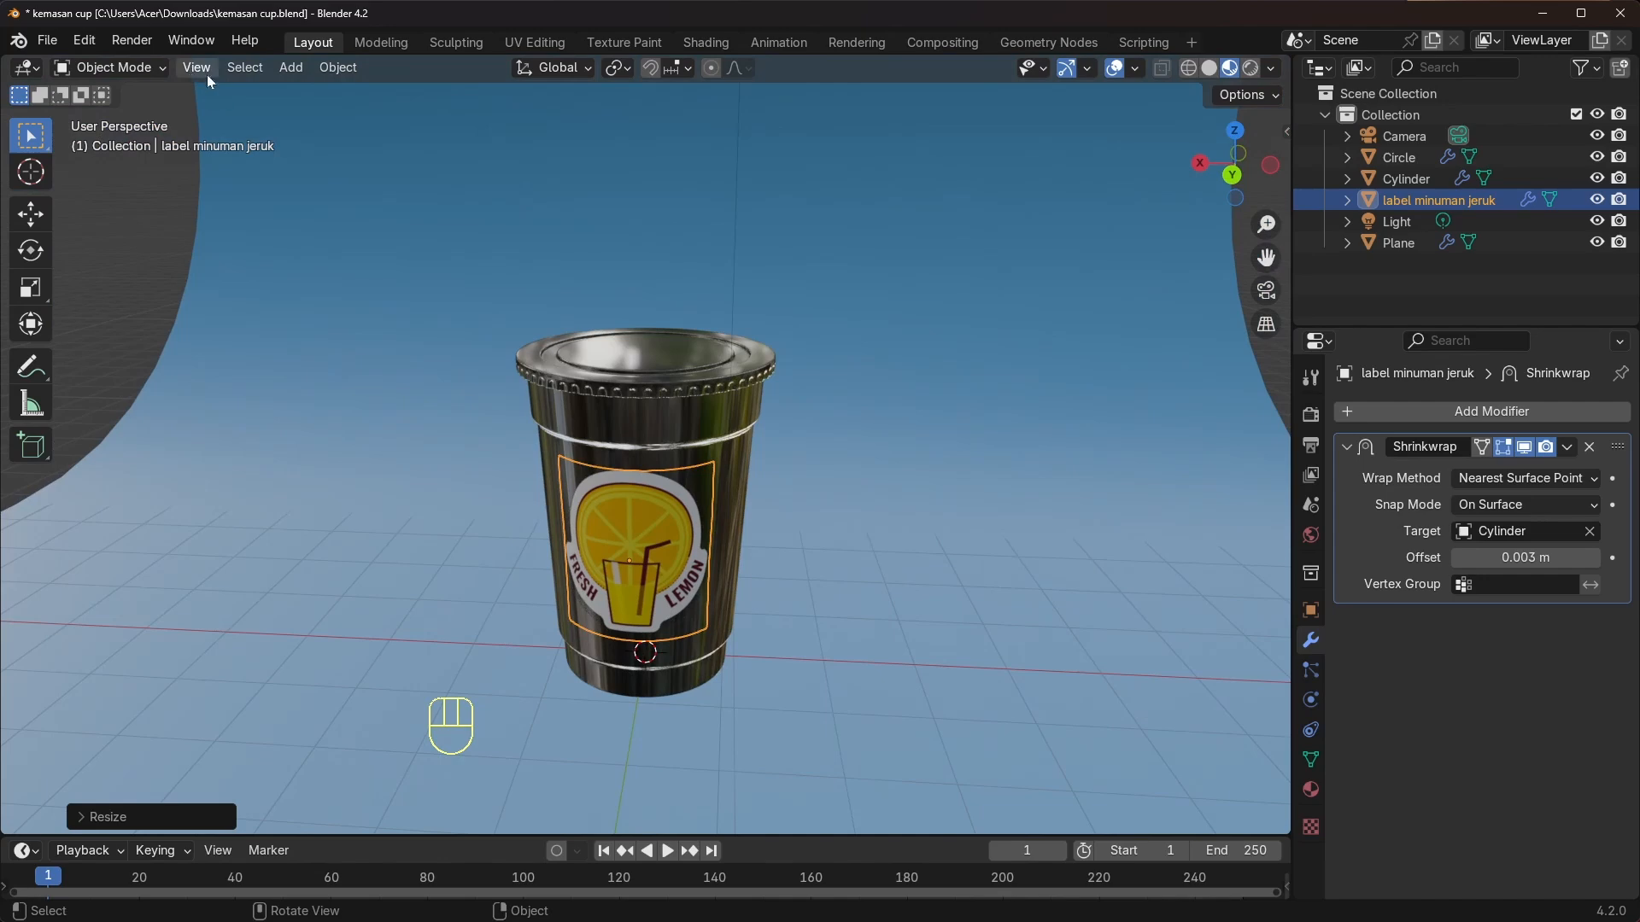
click(291, 67)
mouse_move(342, 319)
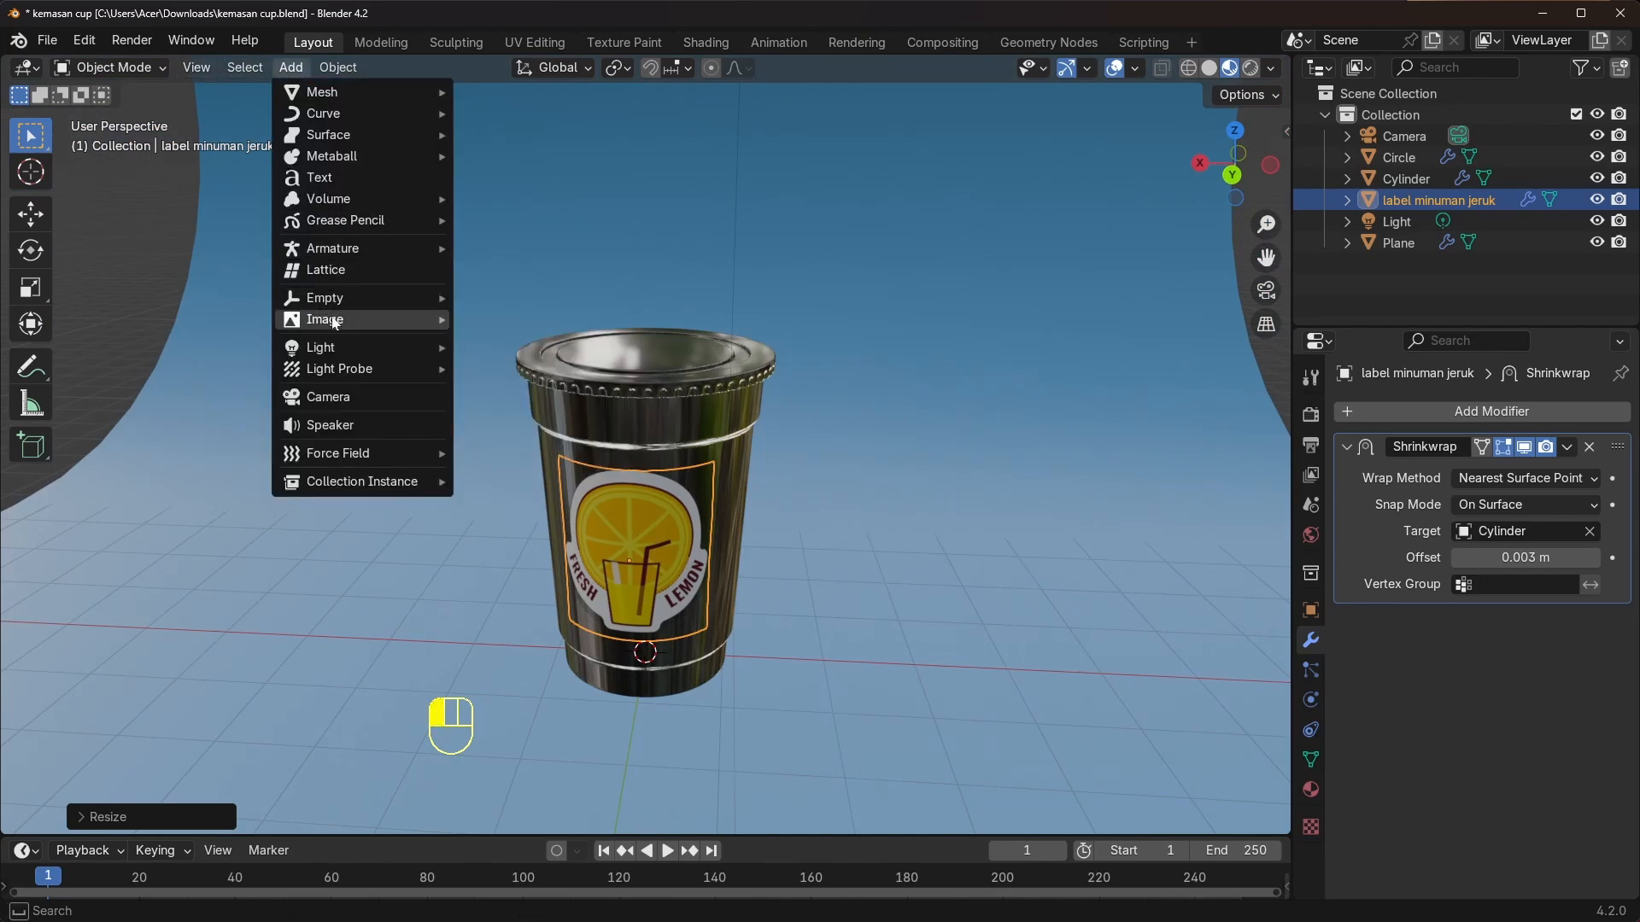
click(516, 361)
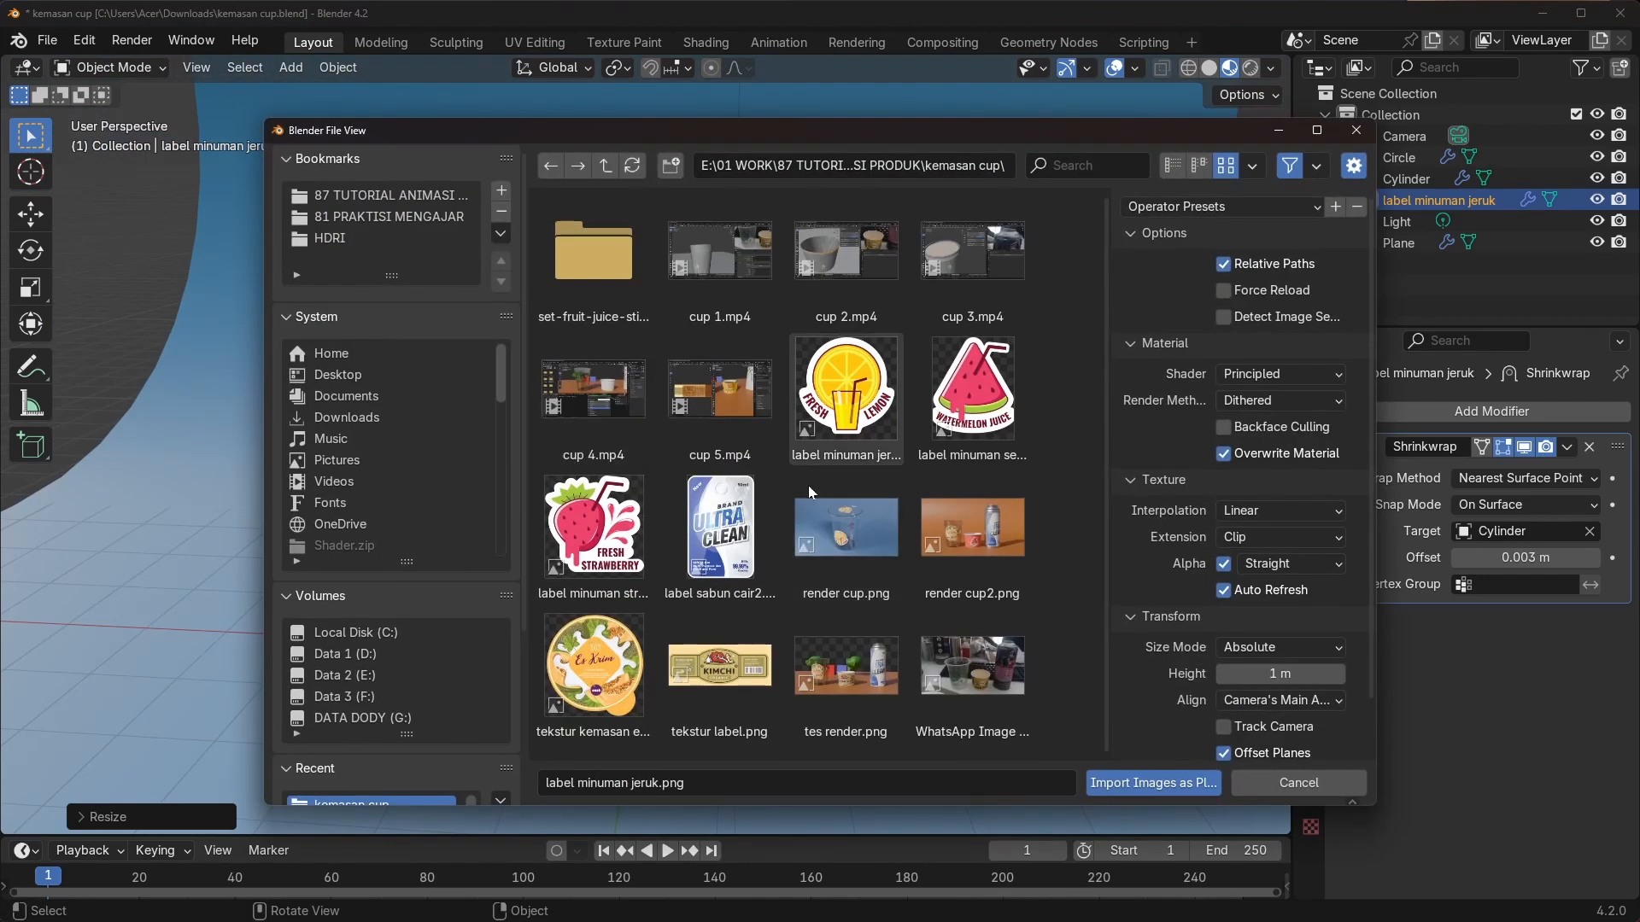
click(611, 668)
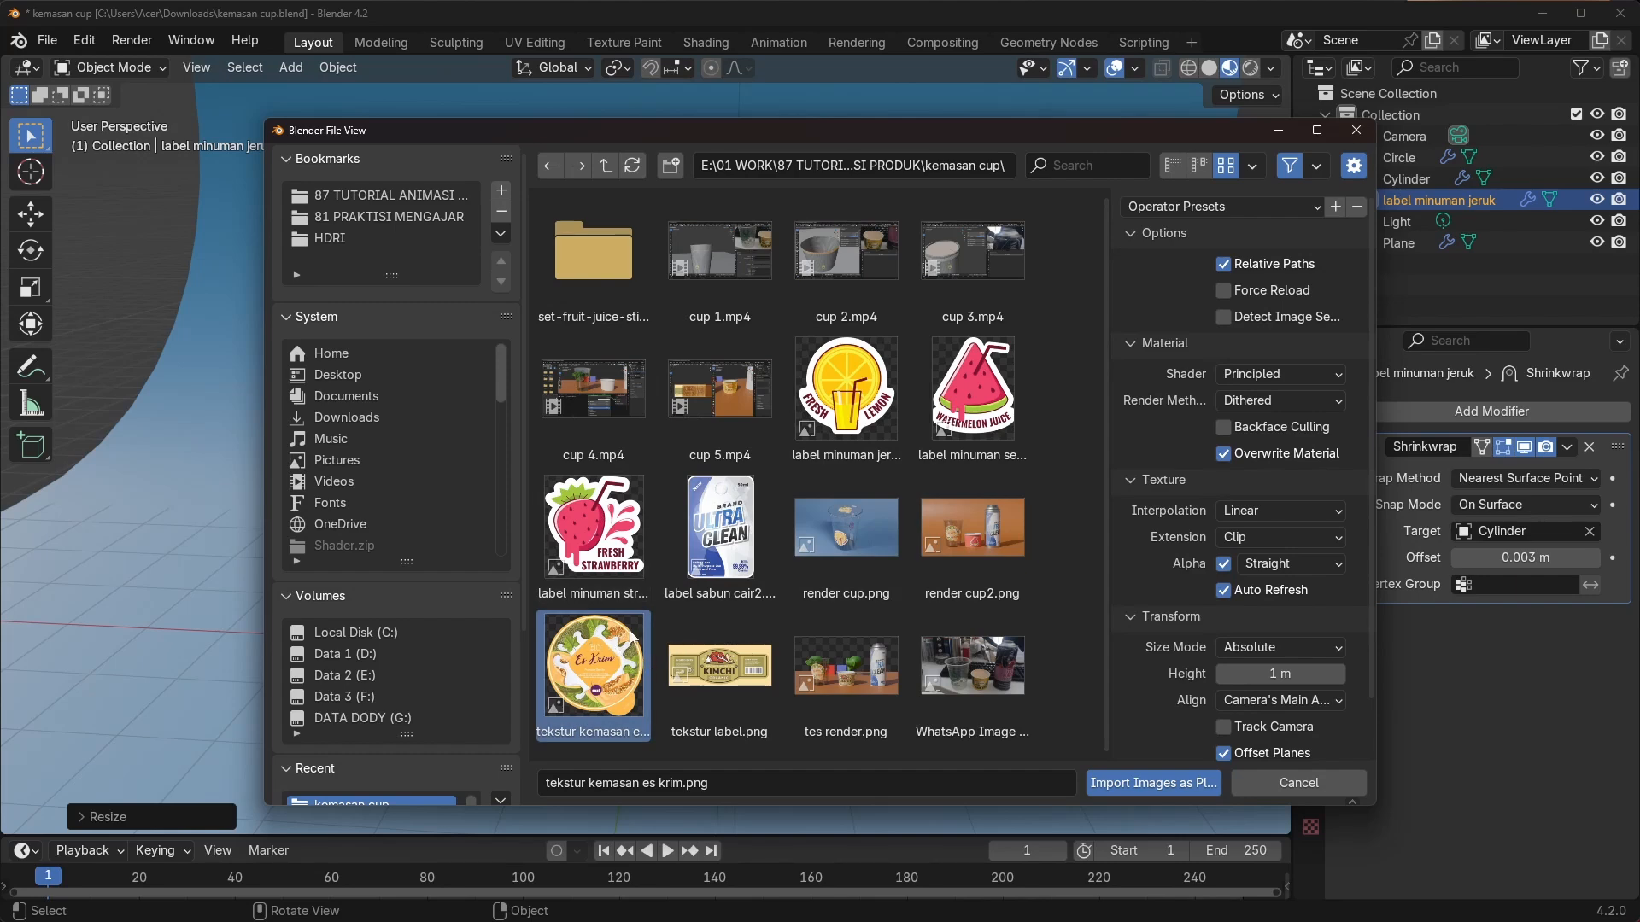
click(1140, 788)
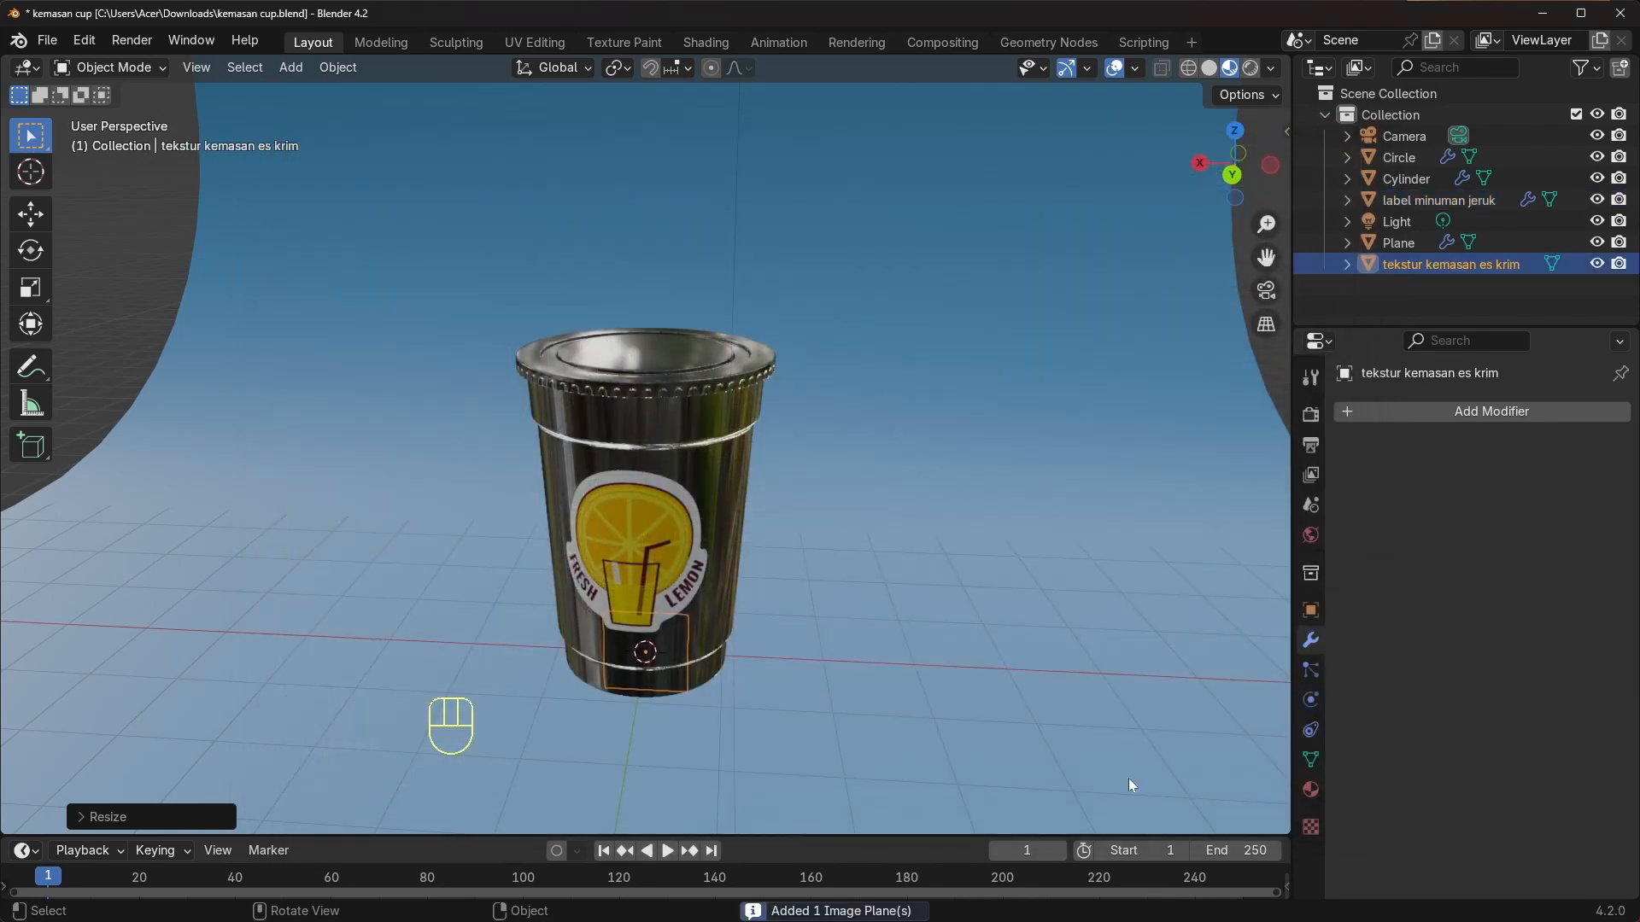
Raise the ice cream image plane above the cup lid, to about 3.93 m on Z
click(30, 214)
middle_drag(513, 513, 546, 512)
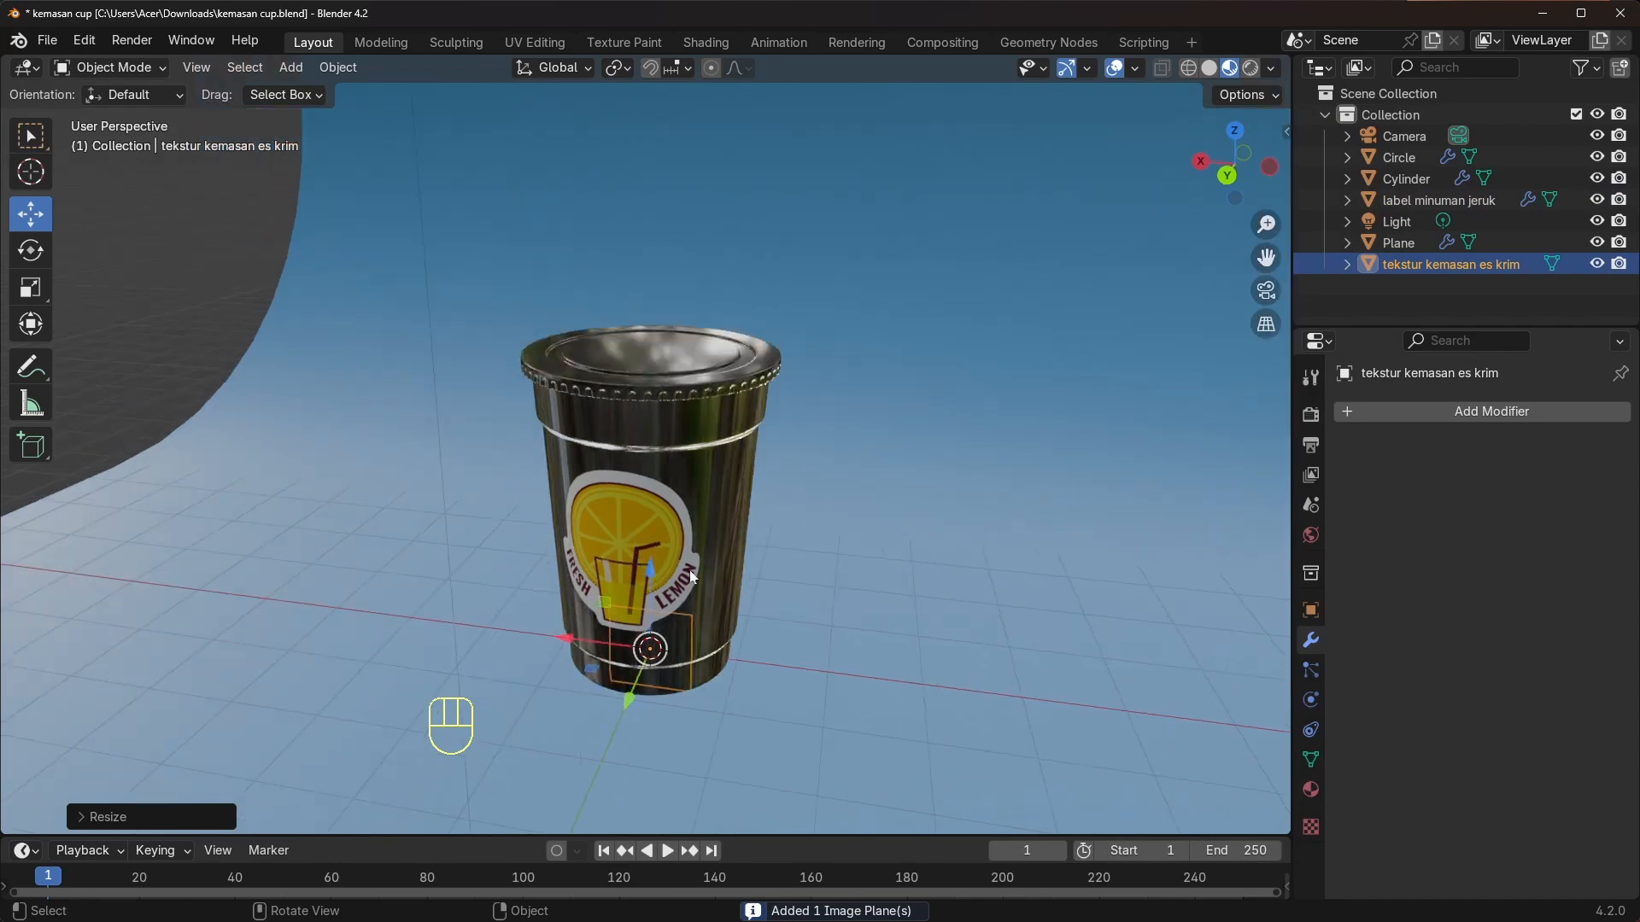
drag(647, 611, 649, 261)
scroll(654, 350, up, 4)
shift+middle_drag(648, 261, 643, 381)
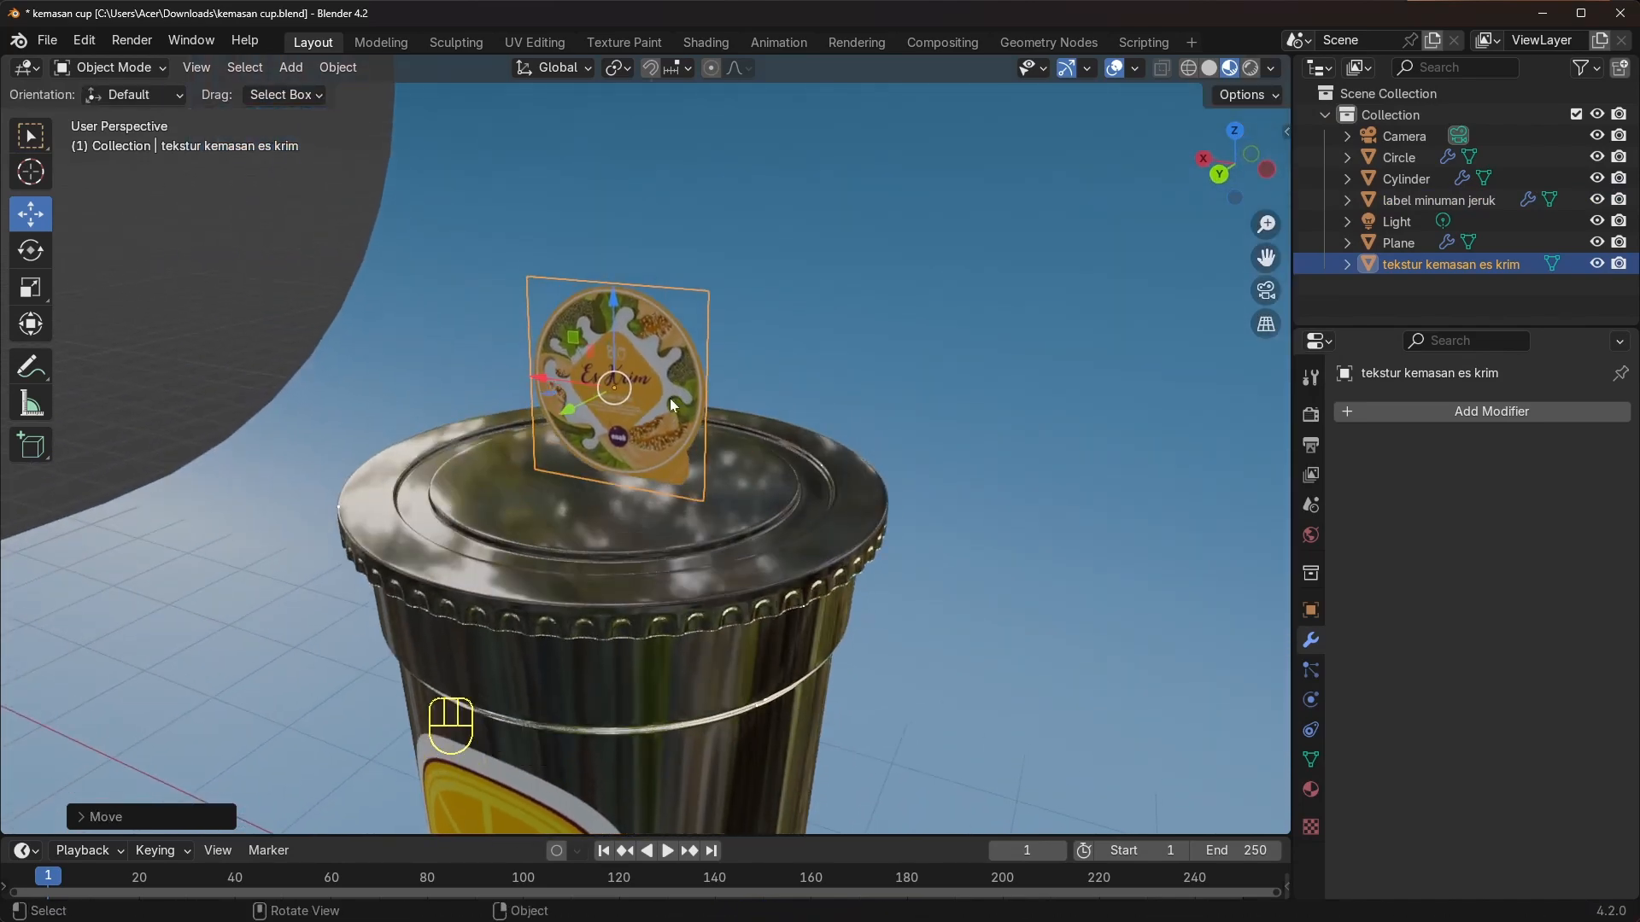
middle_drag(793, 402, 803, 402)
Set the ice cream plane's X rotation to 0° so it lies flat above the lid
key(n)
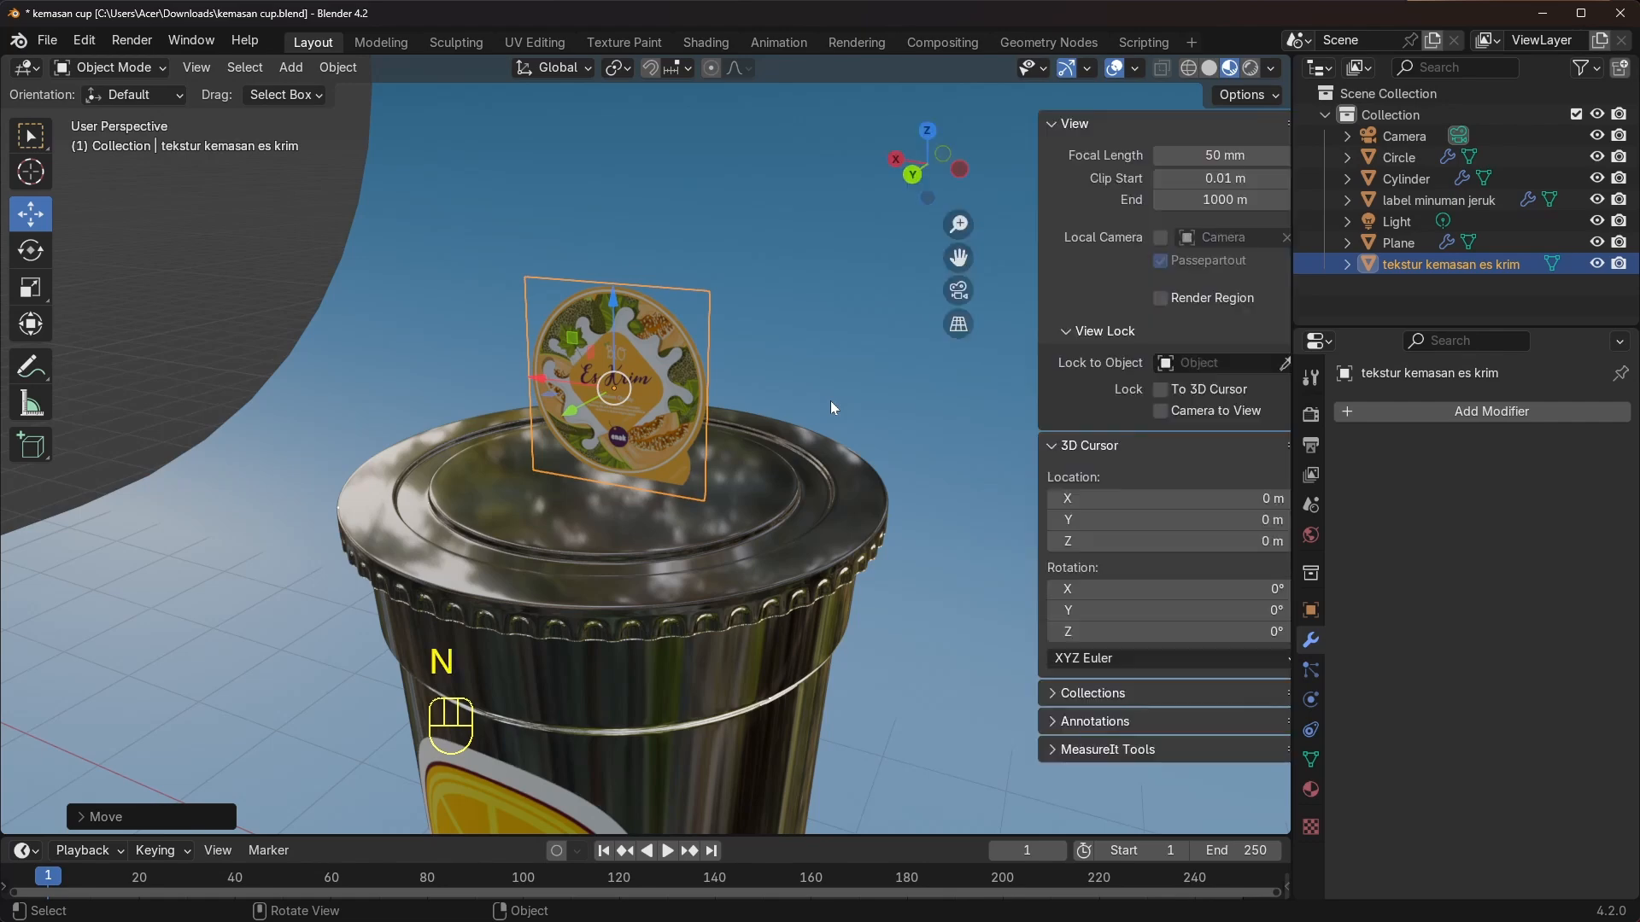
click(1279, 135)
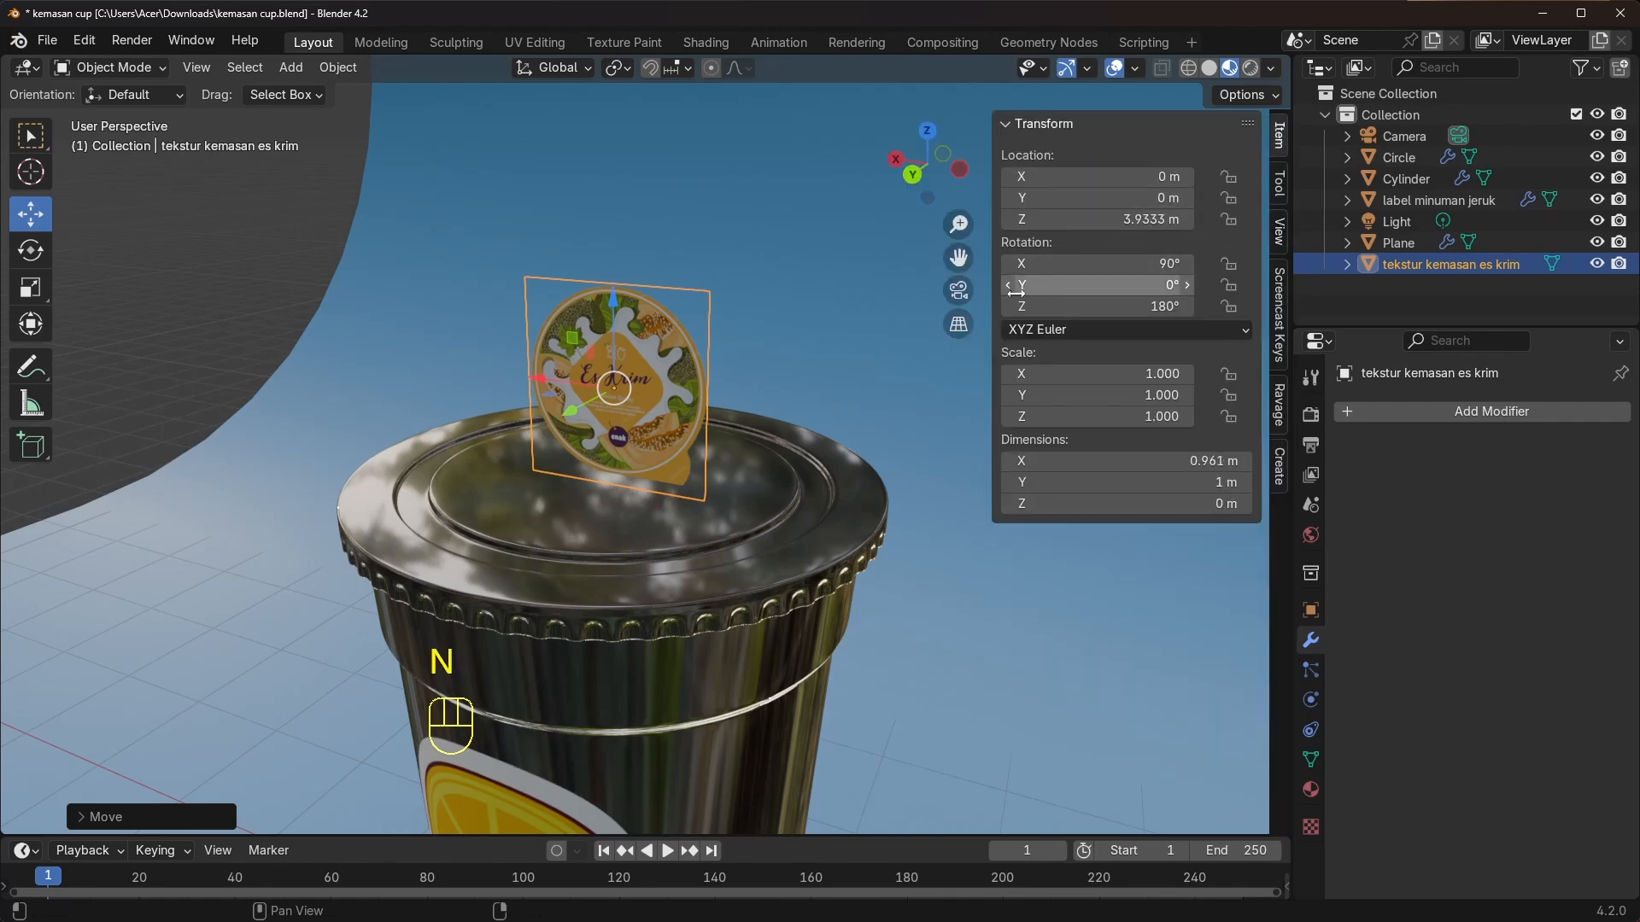
click(1097, 264)
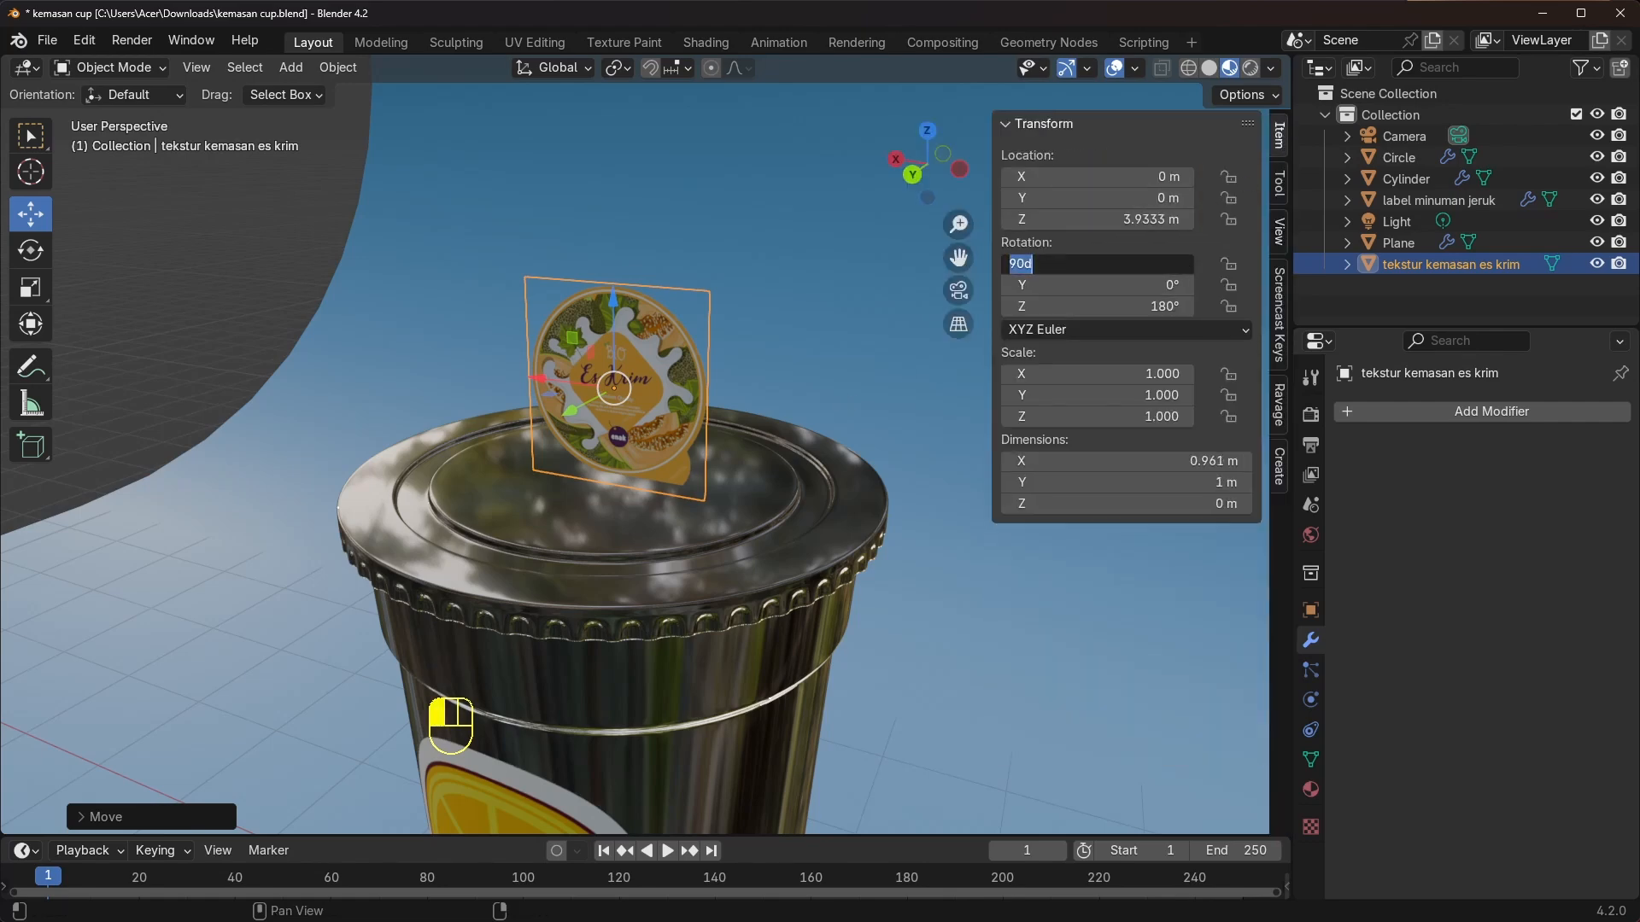
text(0)
key(Return)
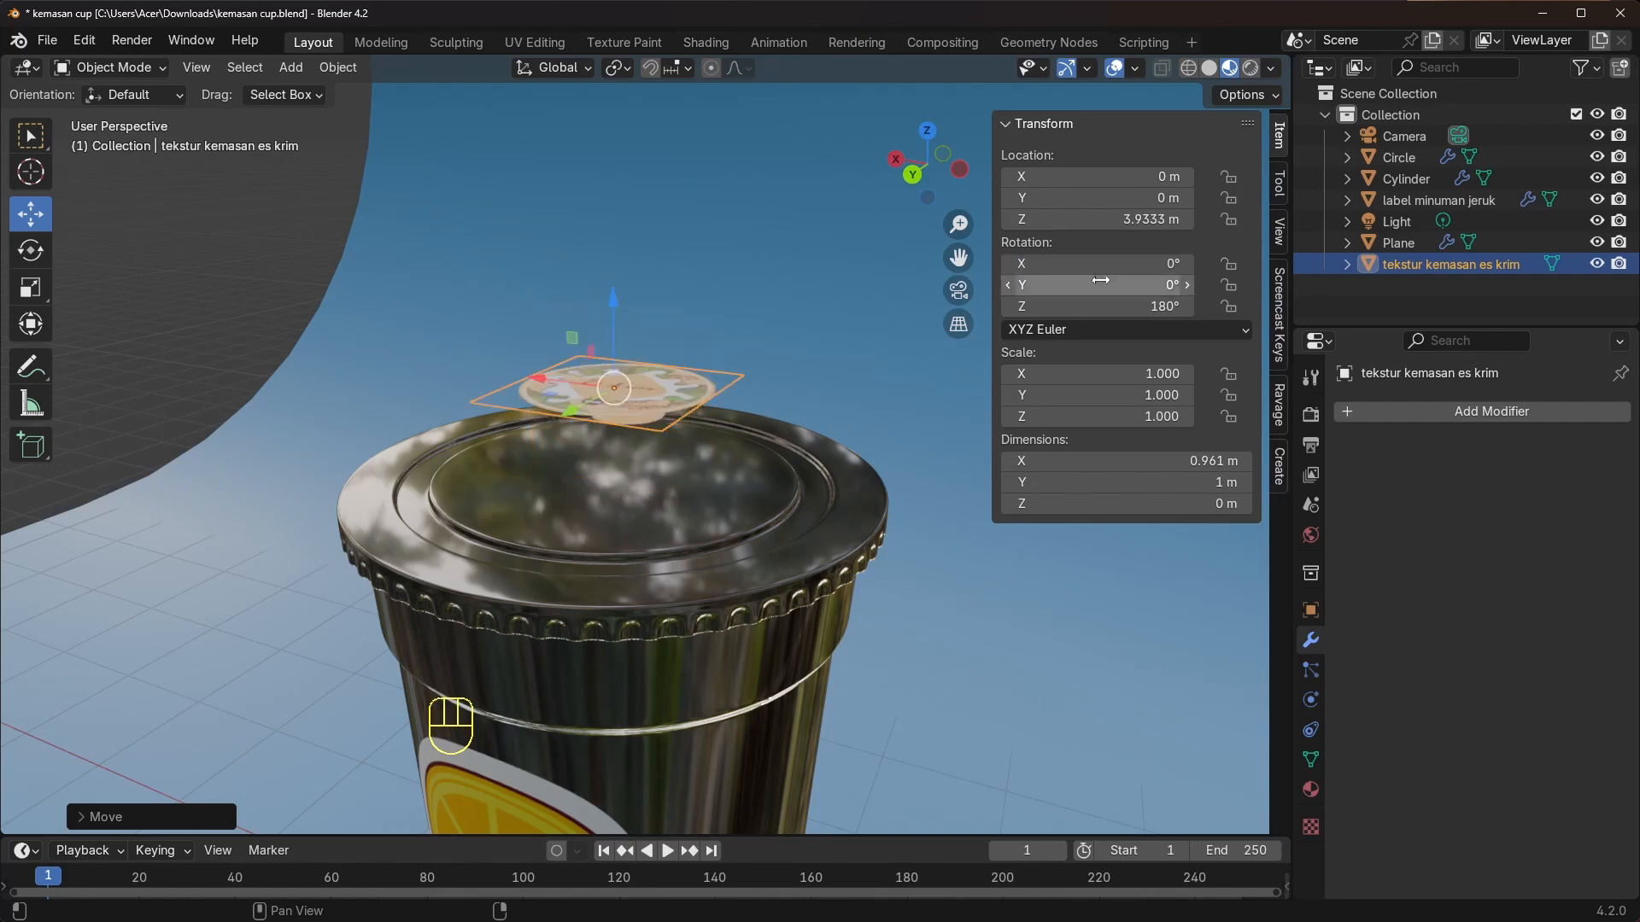
Scale the ice cream plane to about 1.55 and lower it to about 3.6 m on Z, just above the lid
middle_drag(618, 282, 619, 327)
drag(619, 329, 628, 404)
mouse_move(628, 404)
middle_down()
mouse_move(746, 459)
mouse_move(773, 509)
mouse_move(632, 401)
middle_up()
key(s)
click(929, 480)
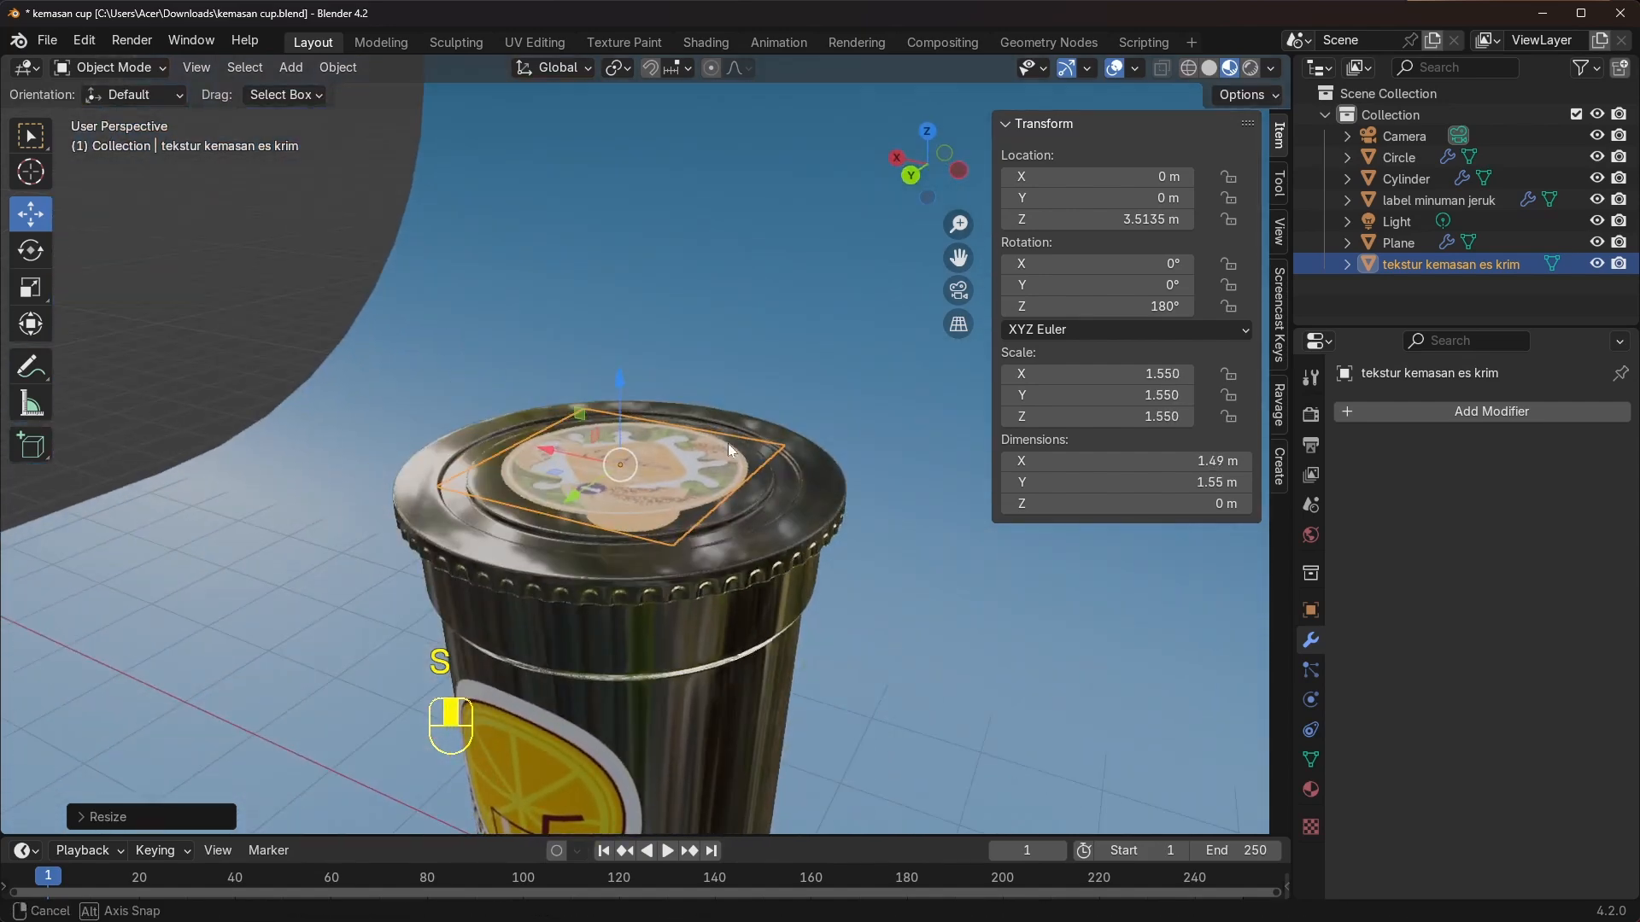
drag(620, 389, 618, 380)
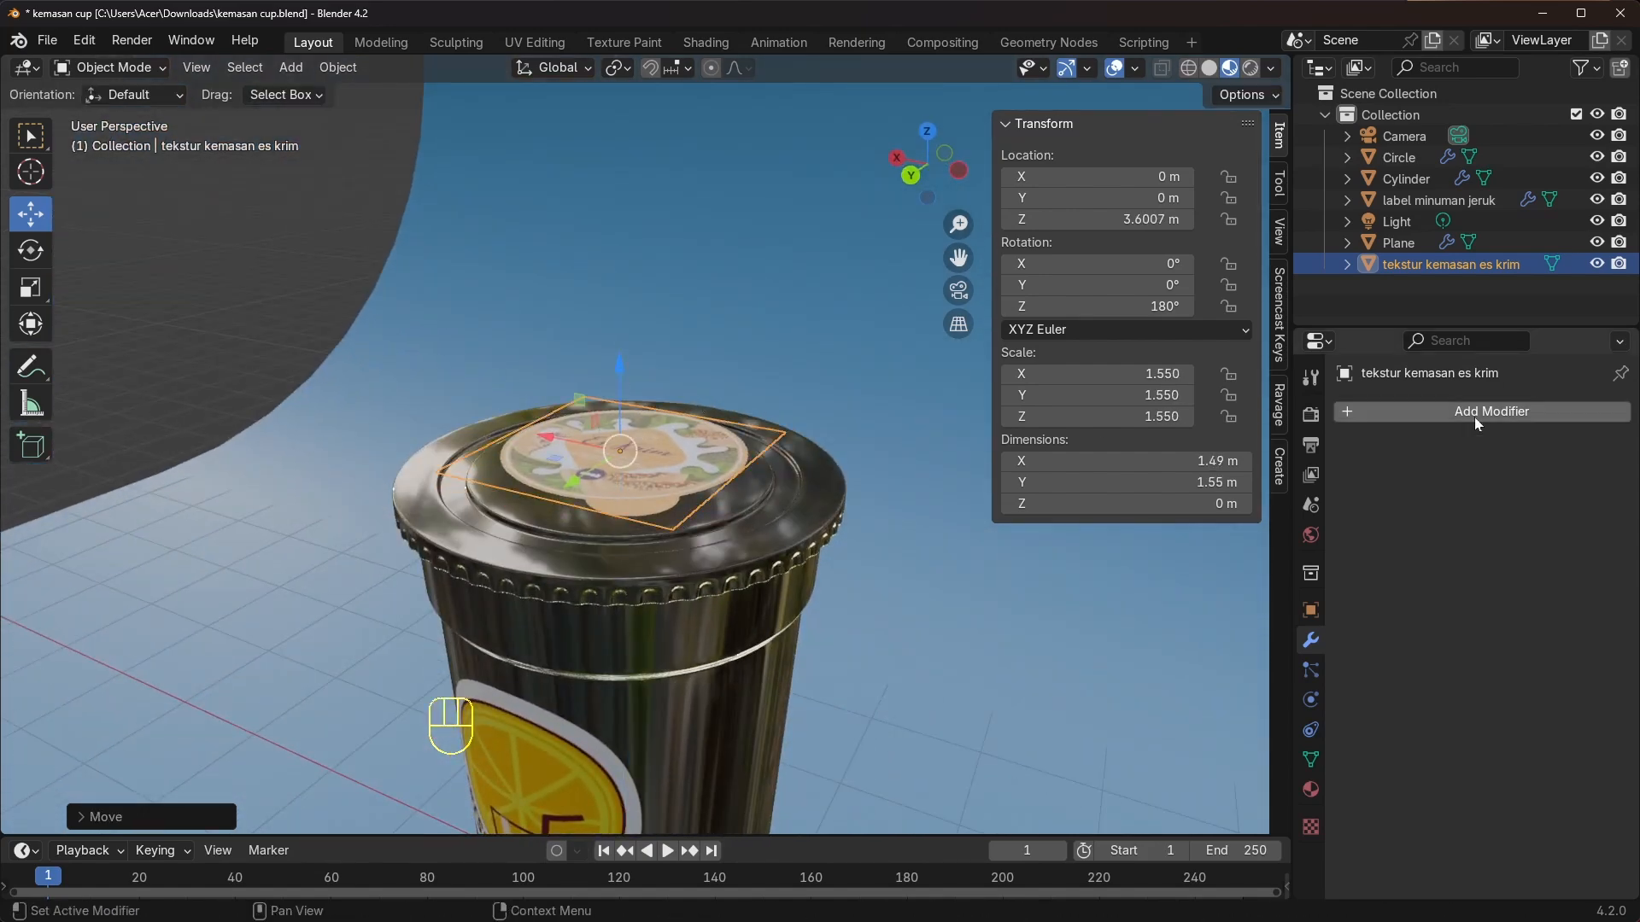
Subdivide the ice cream plane in Edit Mode with 30 cuts
click(142, 67)
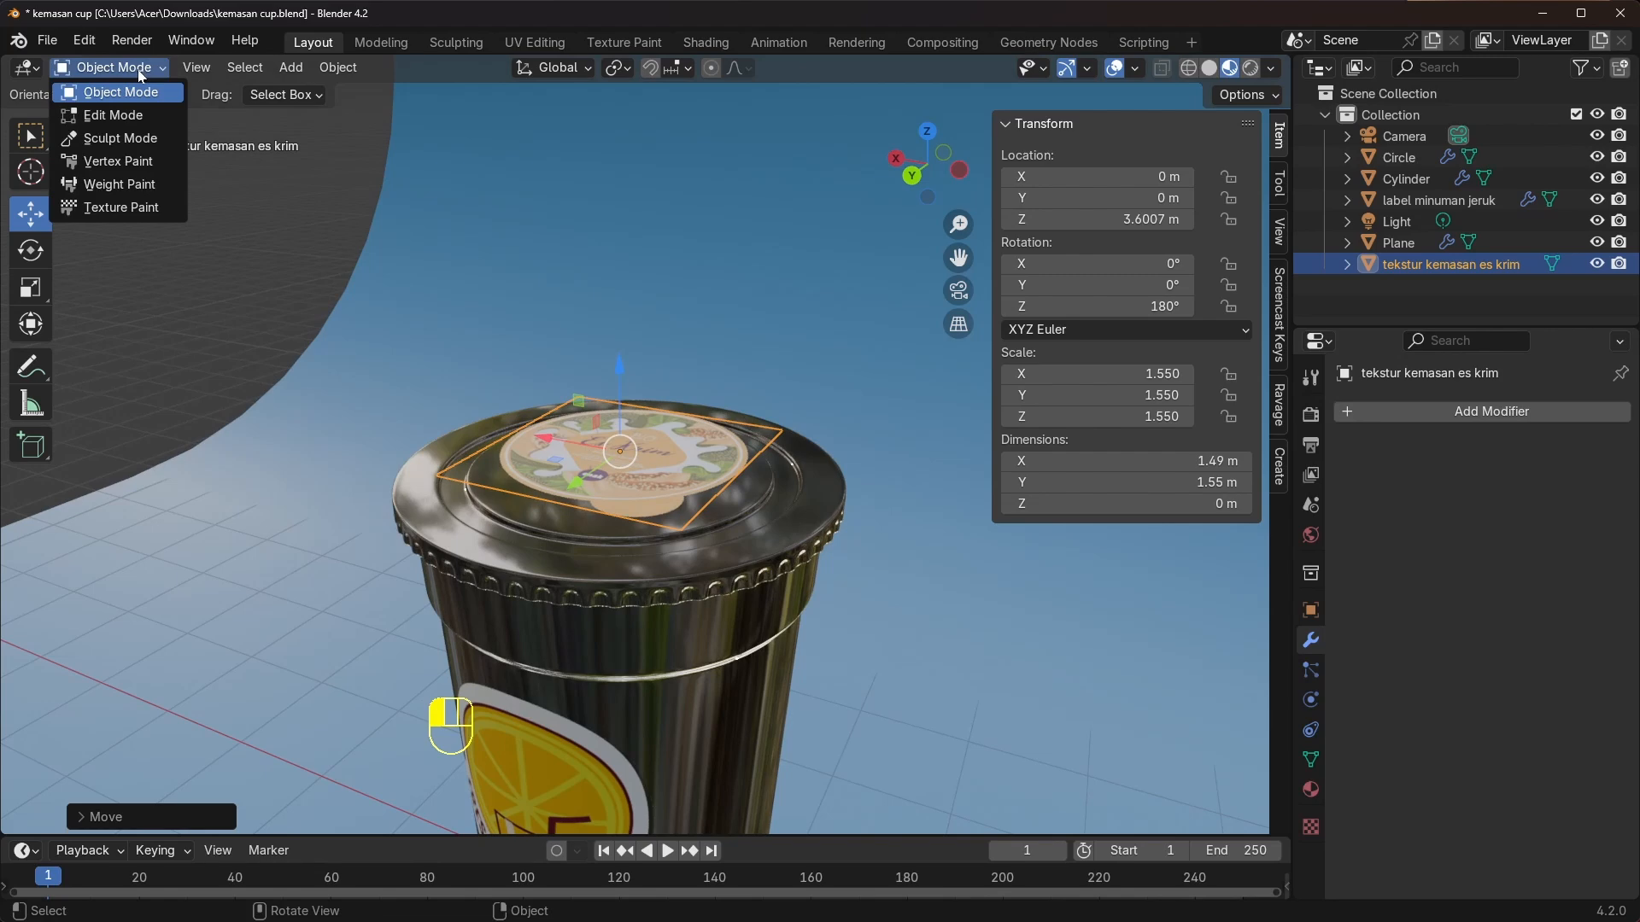
click(113, 115)
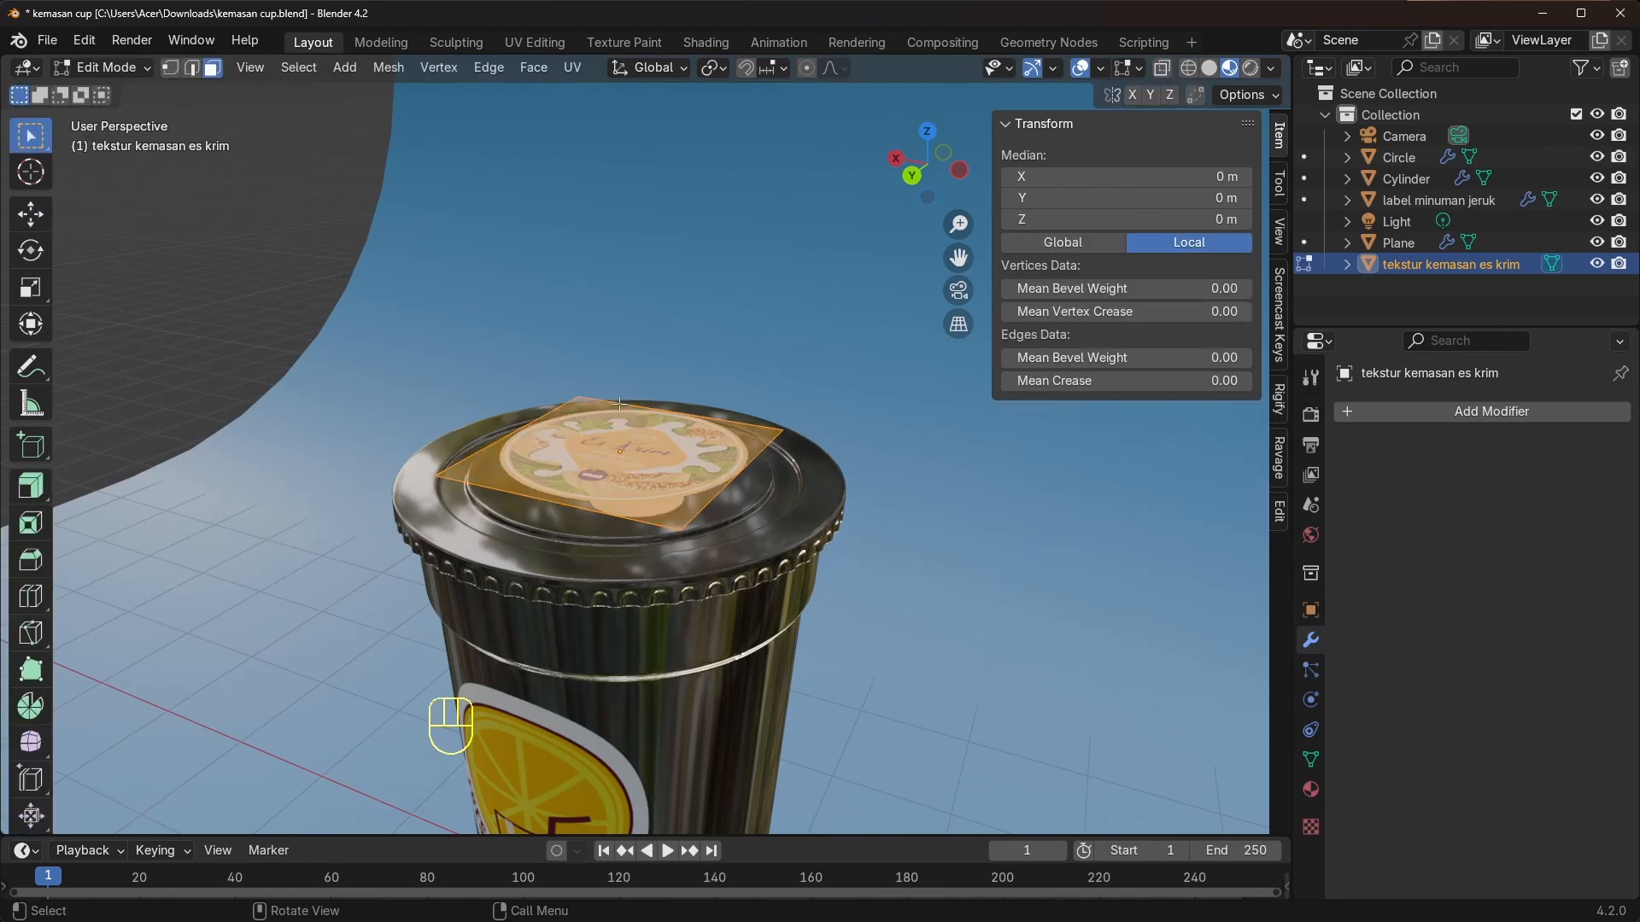
right_click(613, 451)
click(501, 479)
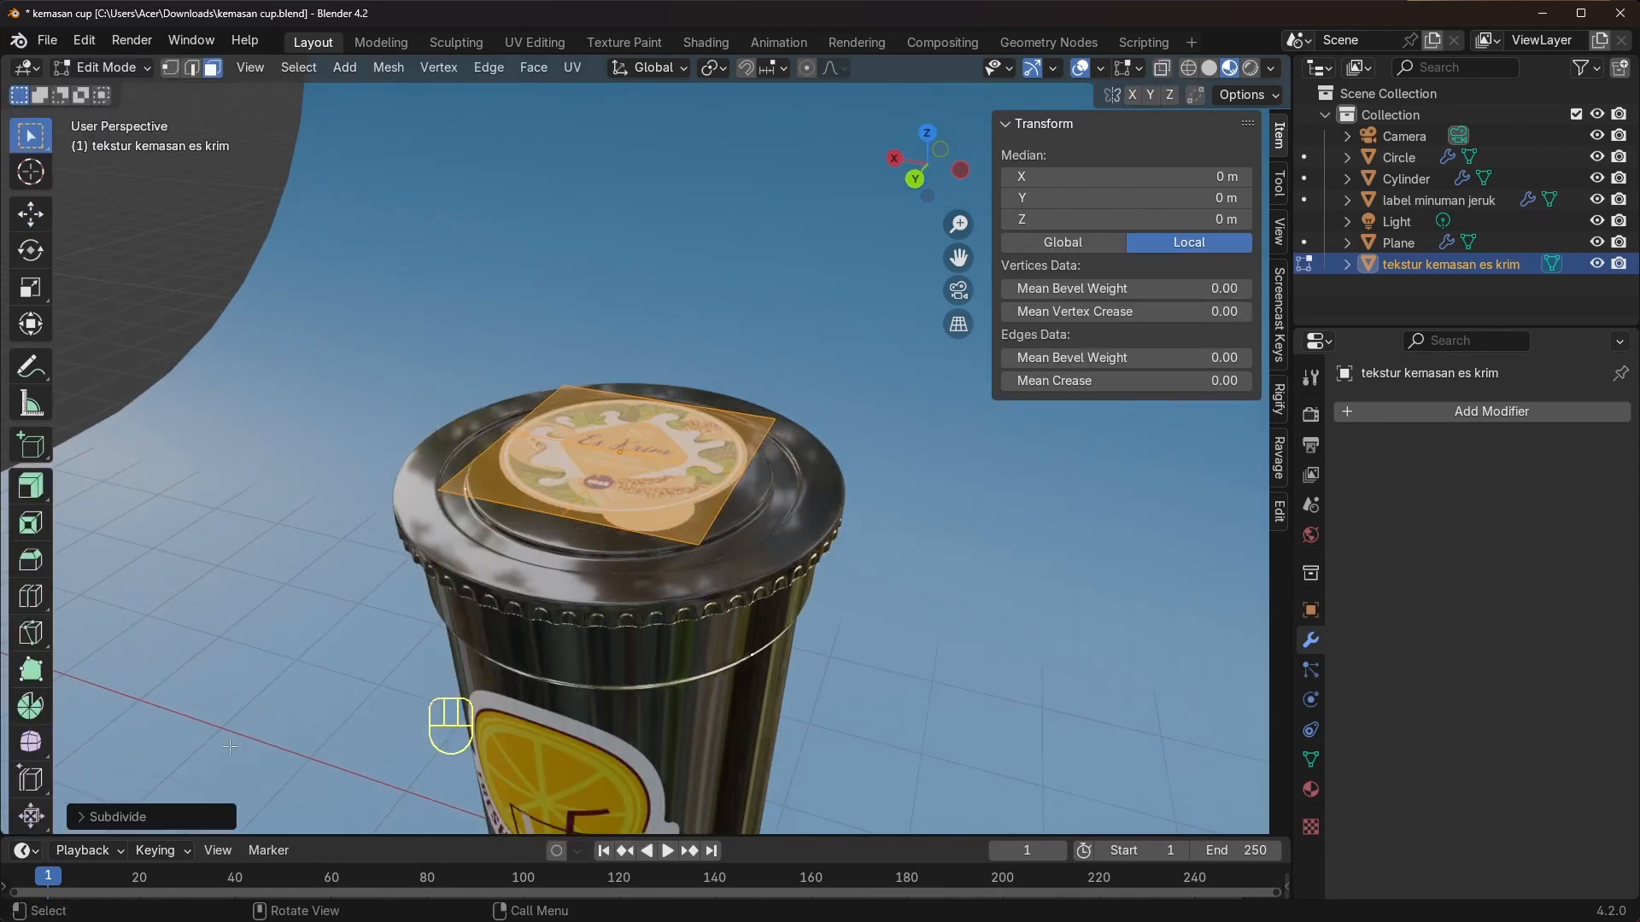
click(150, 822)
click(274, 672)
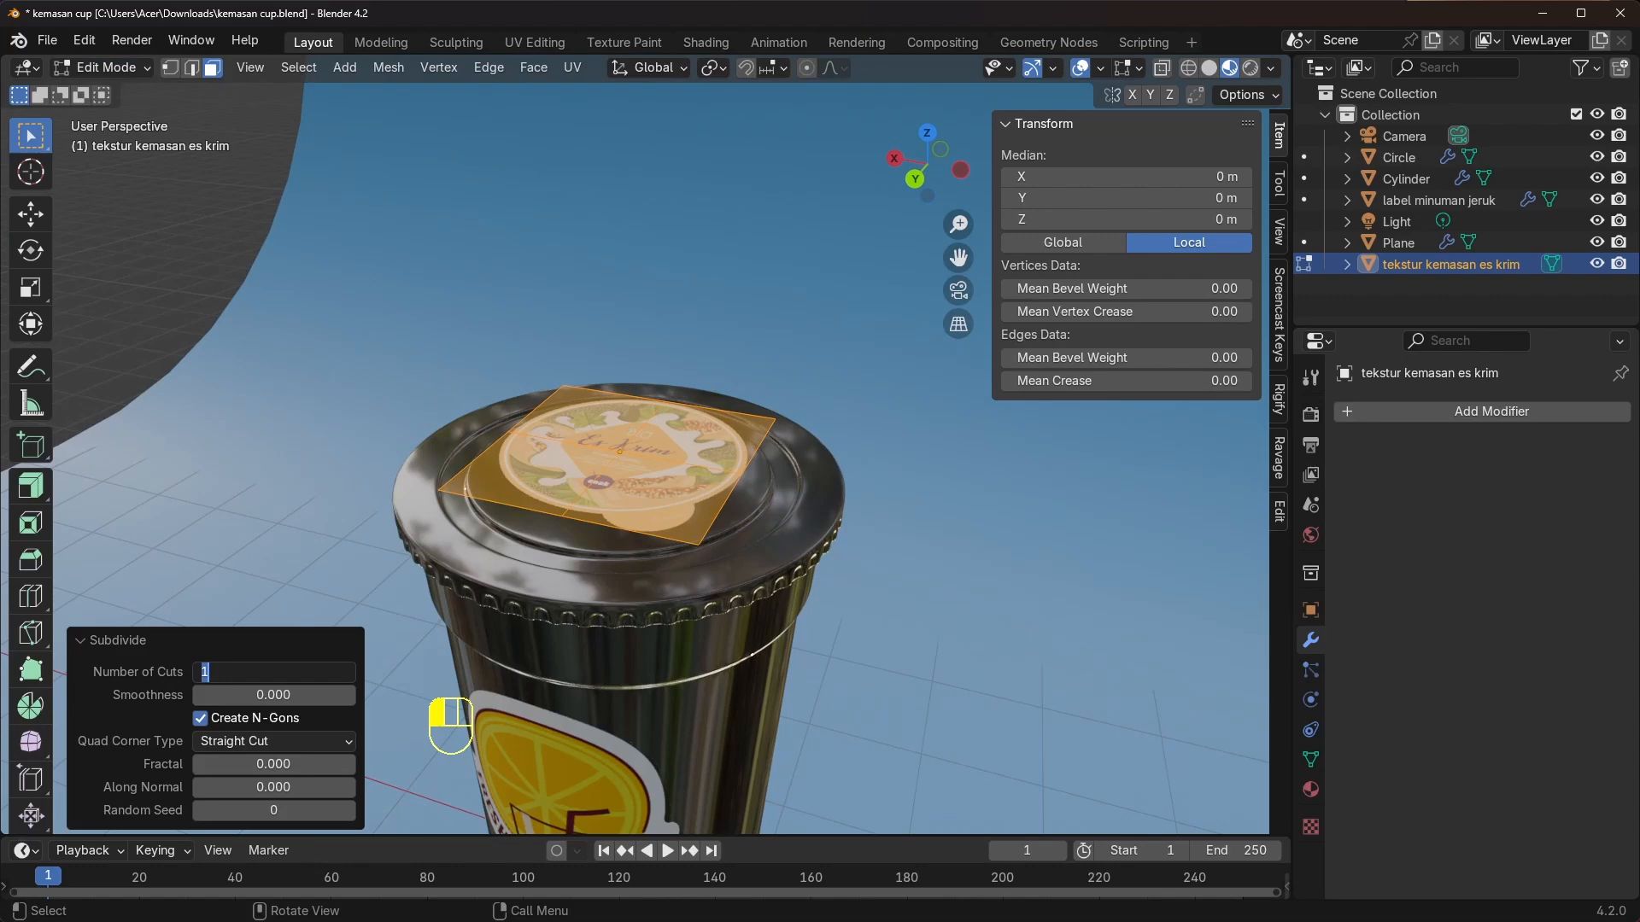
text(30)
key(Return)
click(81, 641)
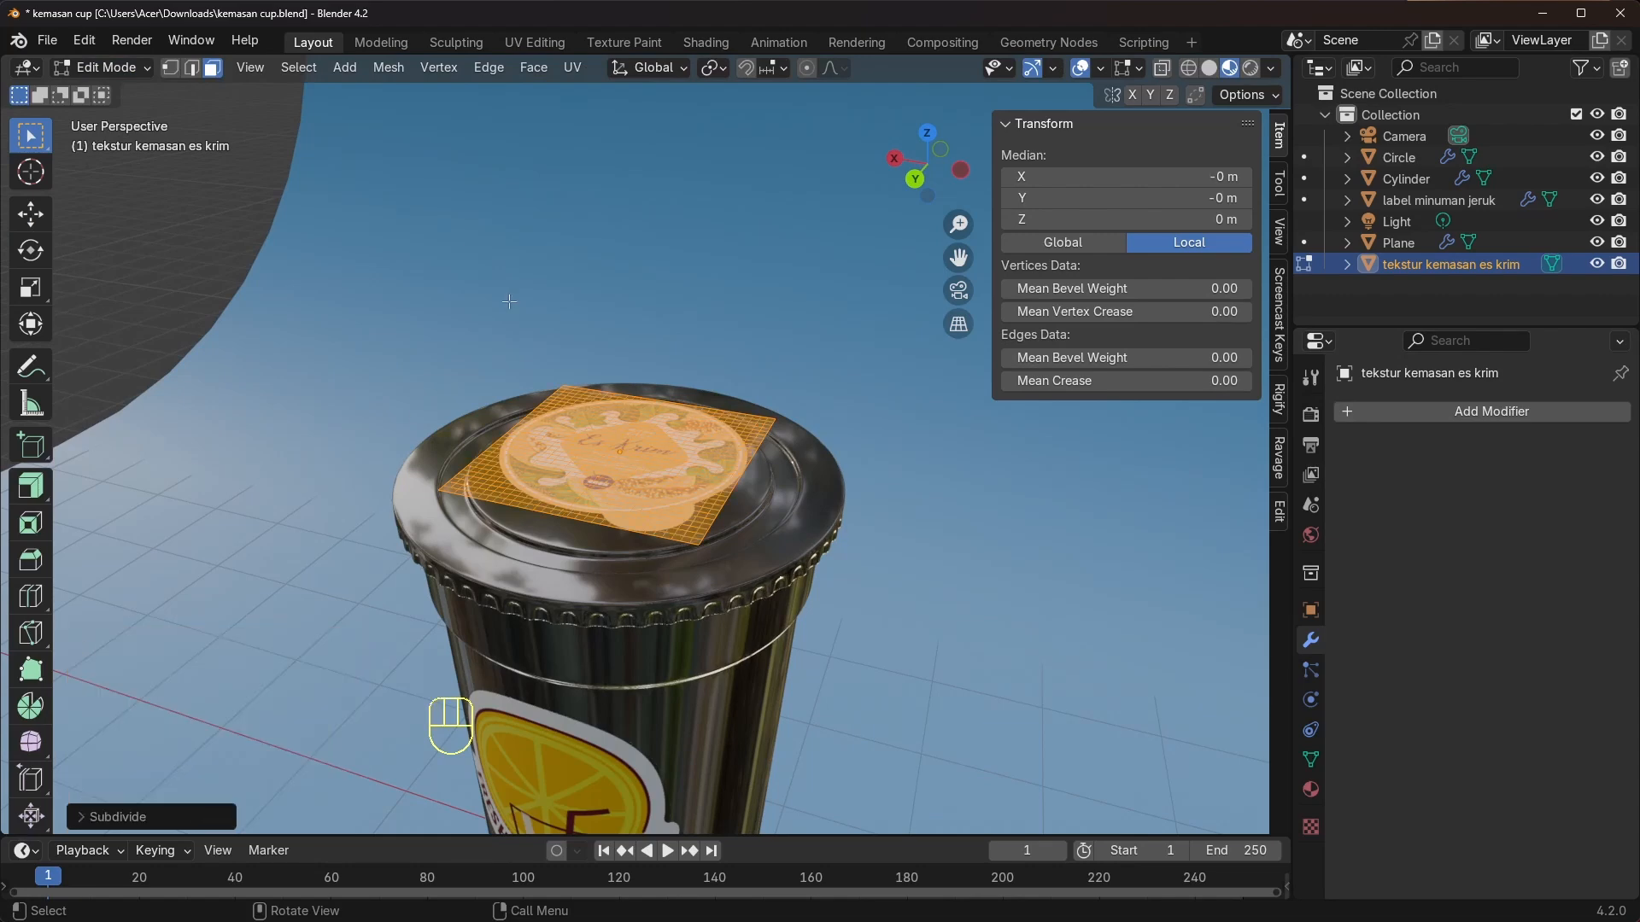
Return to Object Mode and add a Shrinkwrap modifier to the ice cream label
middle_drag(510, 303, 549, 340)
click(96, 68)
click(104, 90)
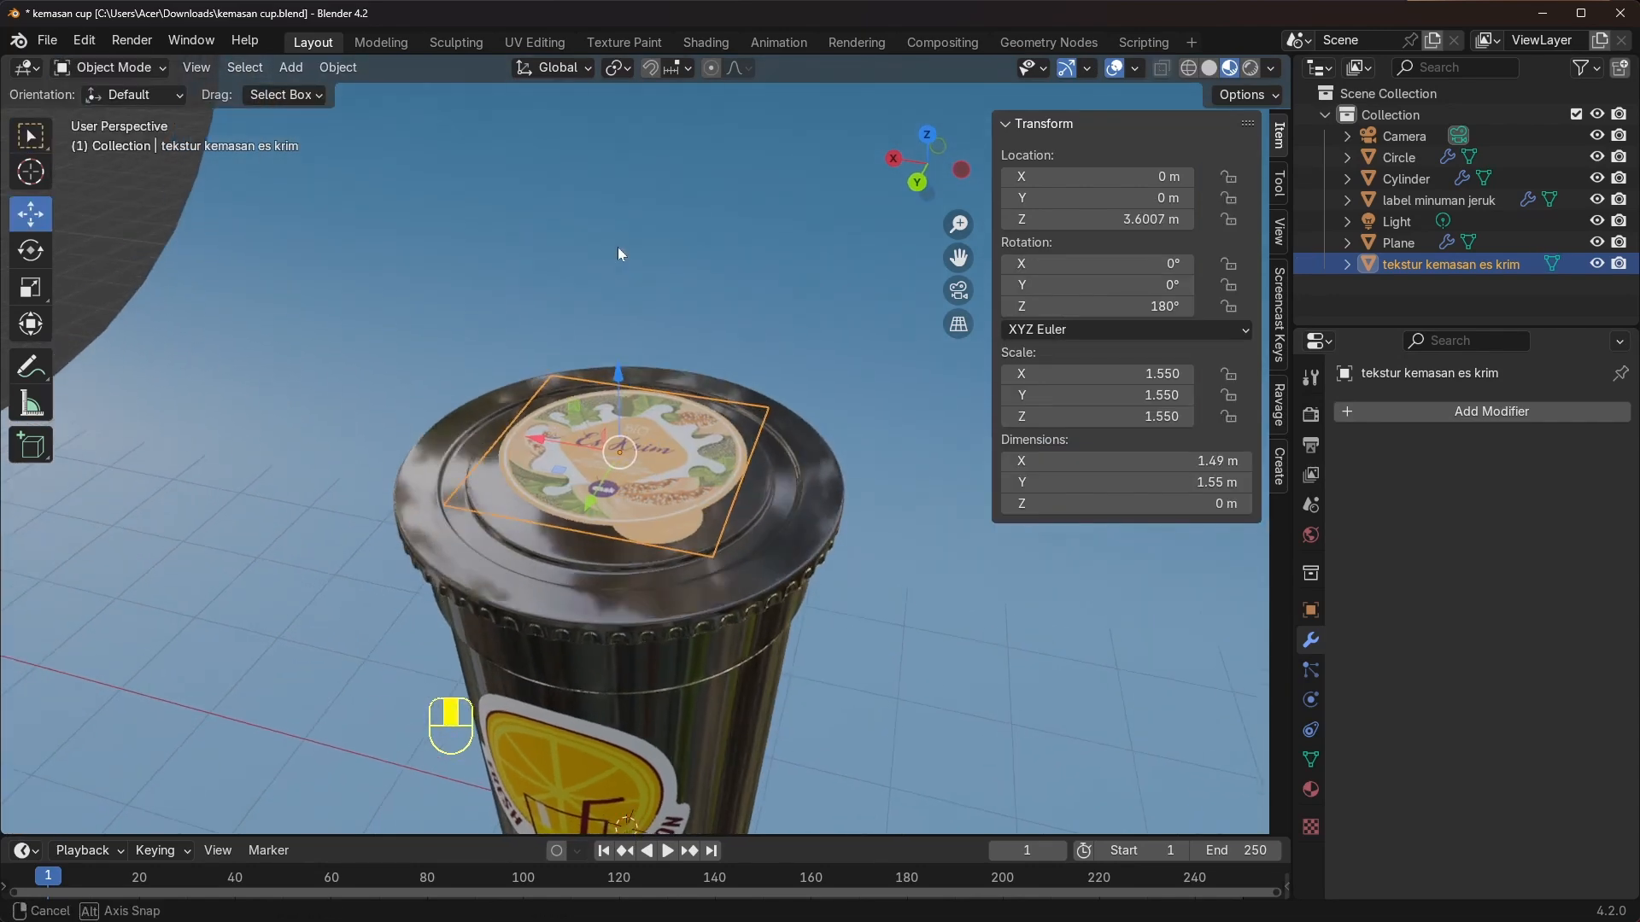
click(1420, 413)
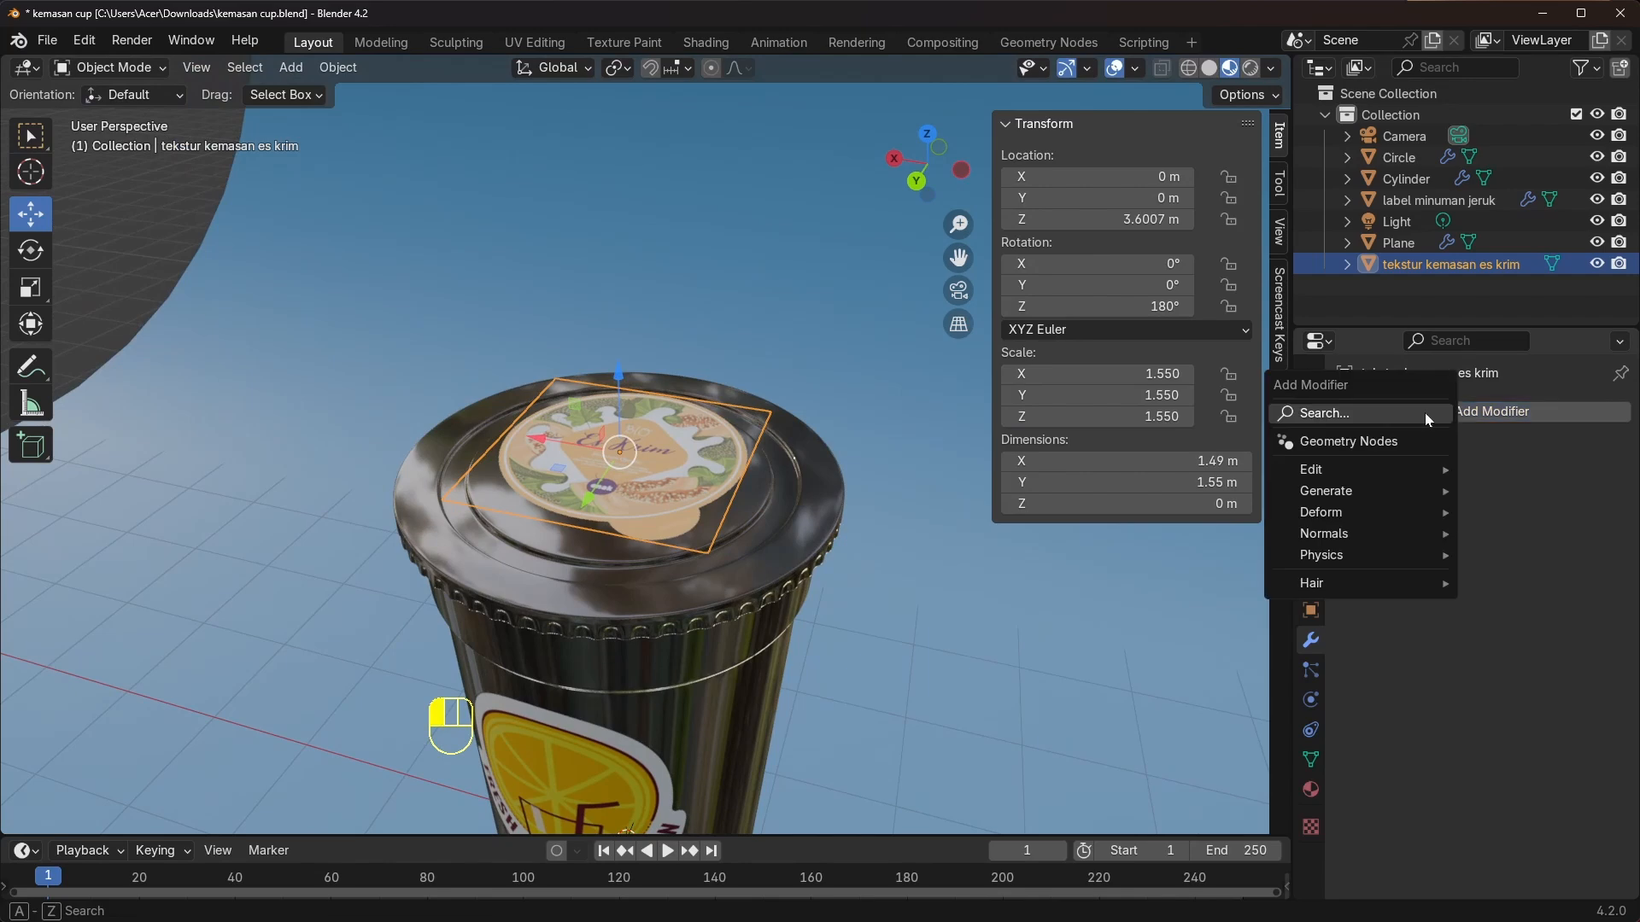
mouse_move(1353, 470)
click(1333, 413)
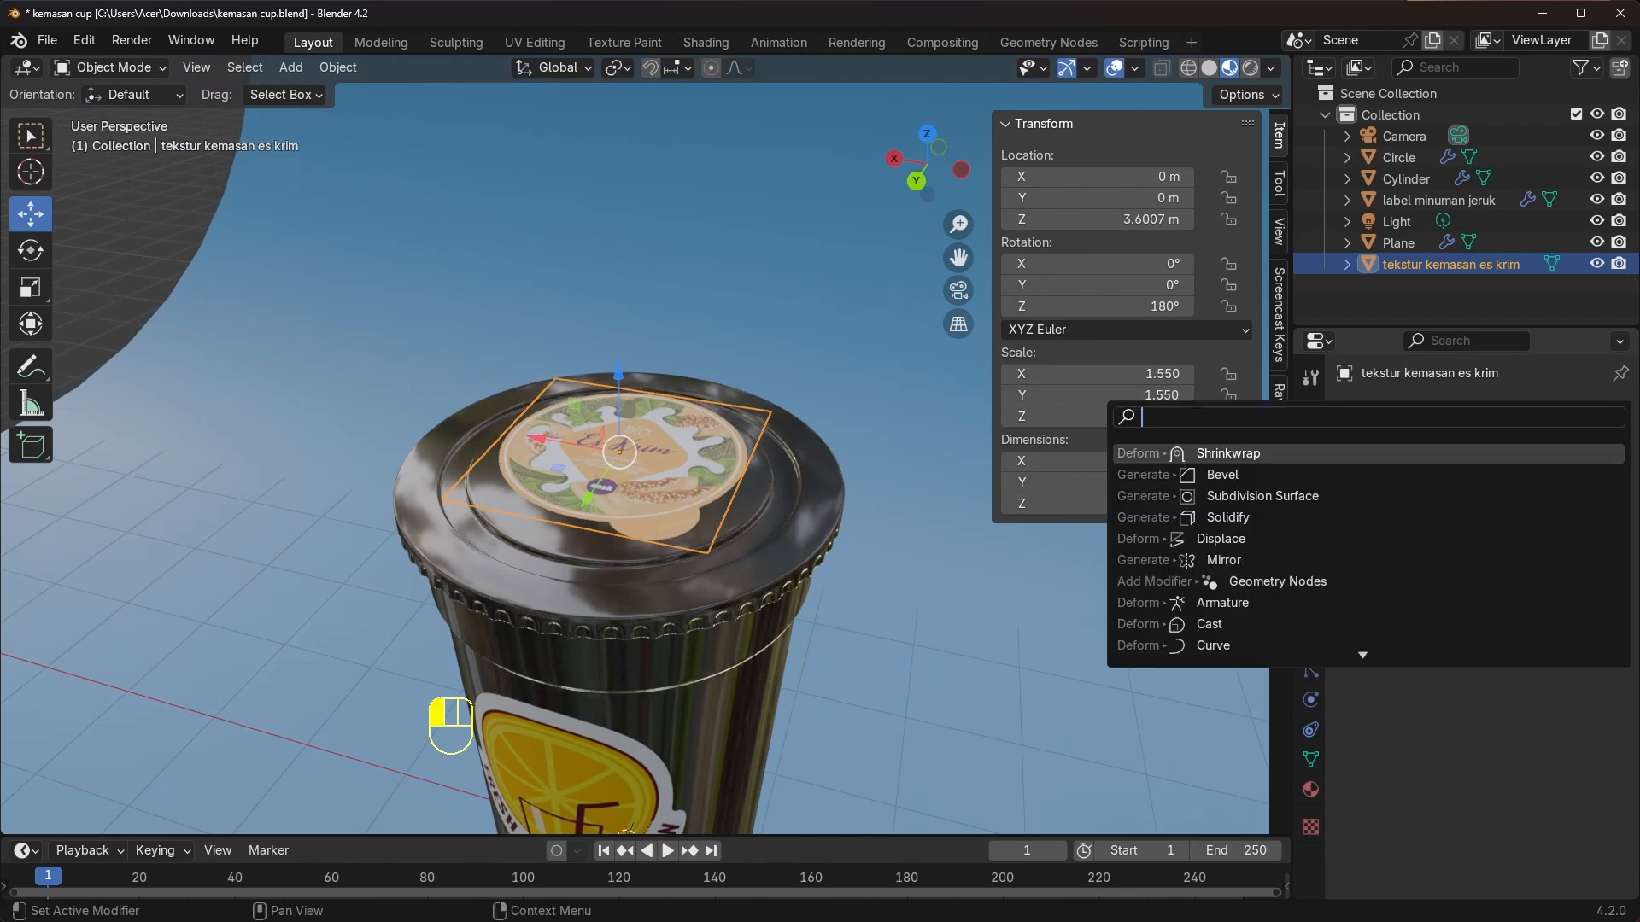
click(1227, 454)
Set the lid, Circle, as the Shrinkwrap target of the ice cream label, with an offset of 0.004 m
middle_drag(832, 479, 818, 471)
click(1590, 531)
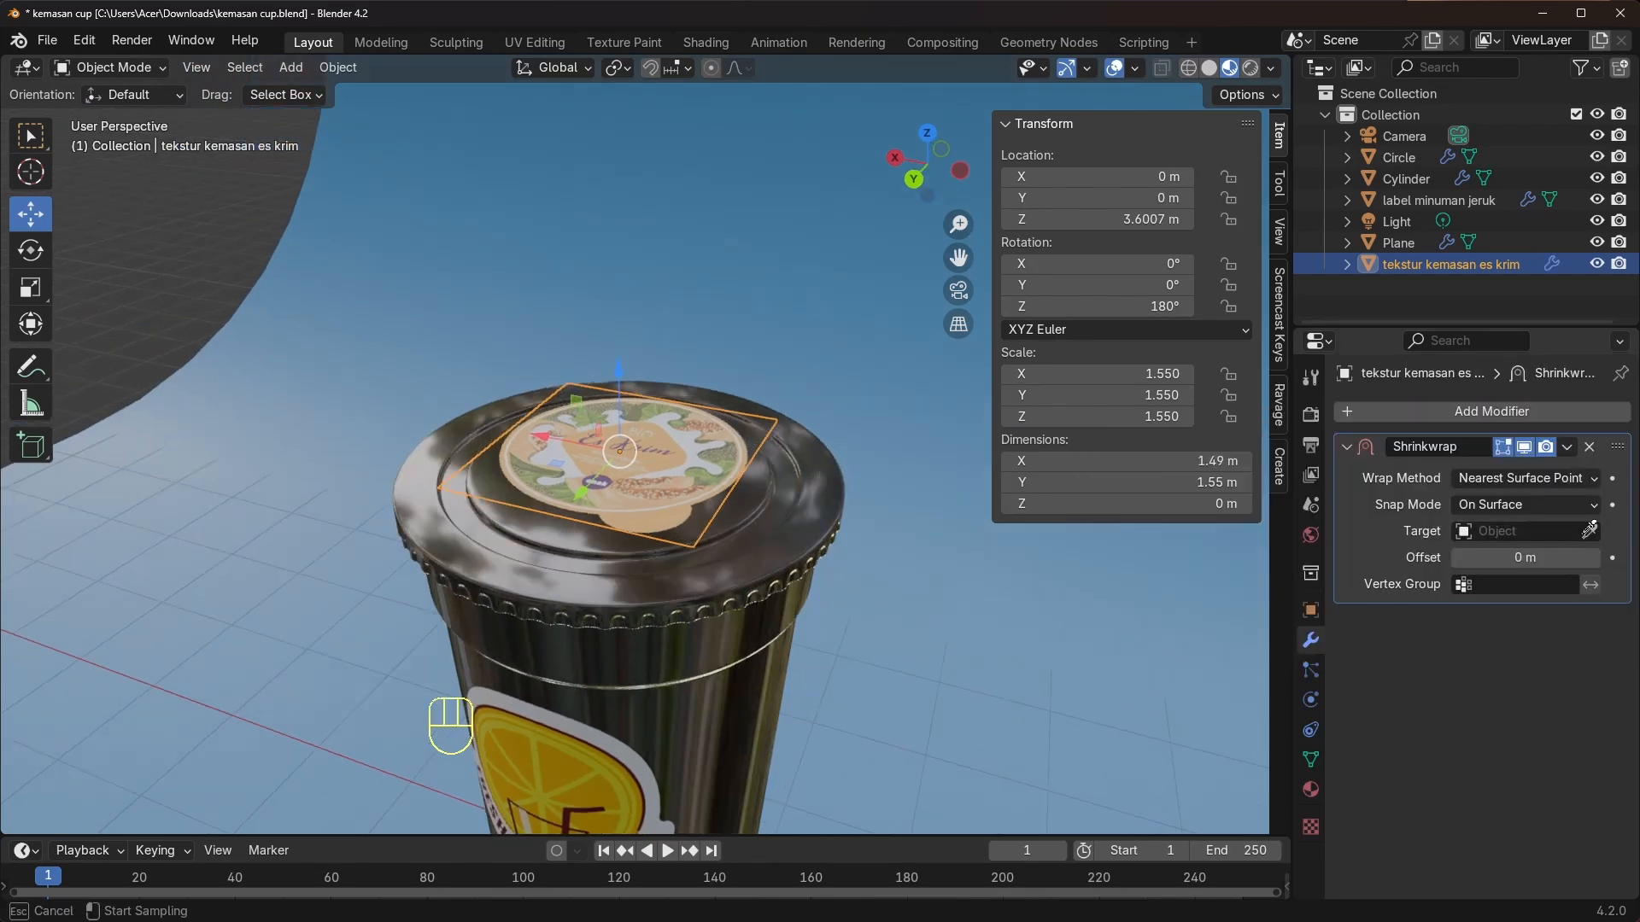
click(784, 488)
middle_drag(811, 487, 864, 545)
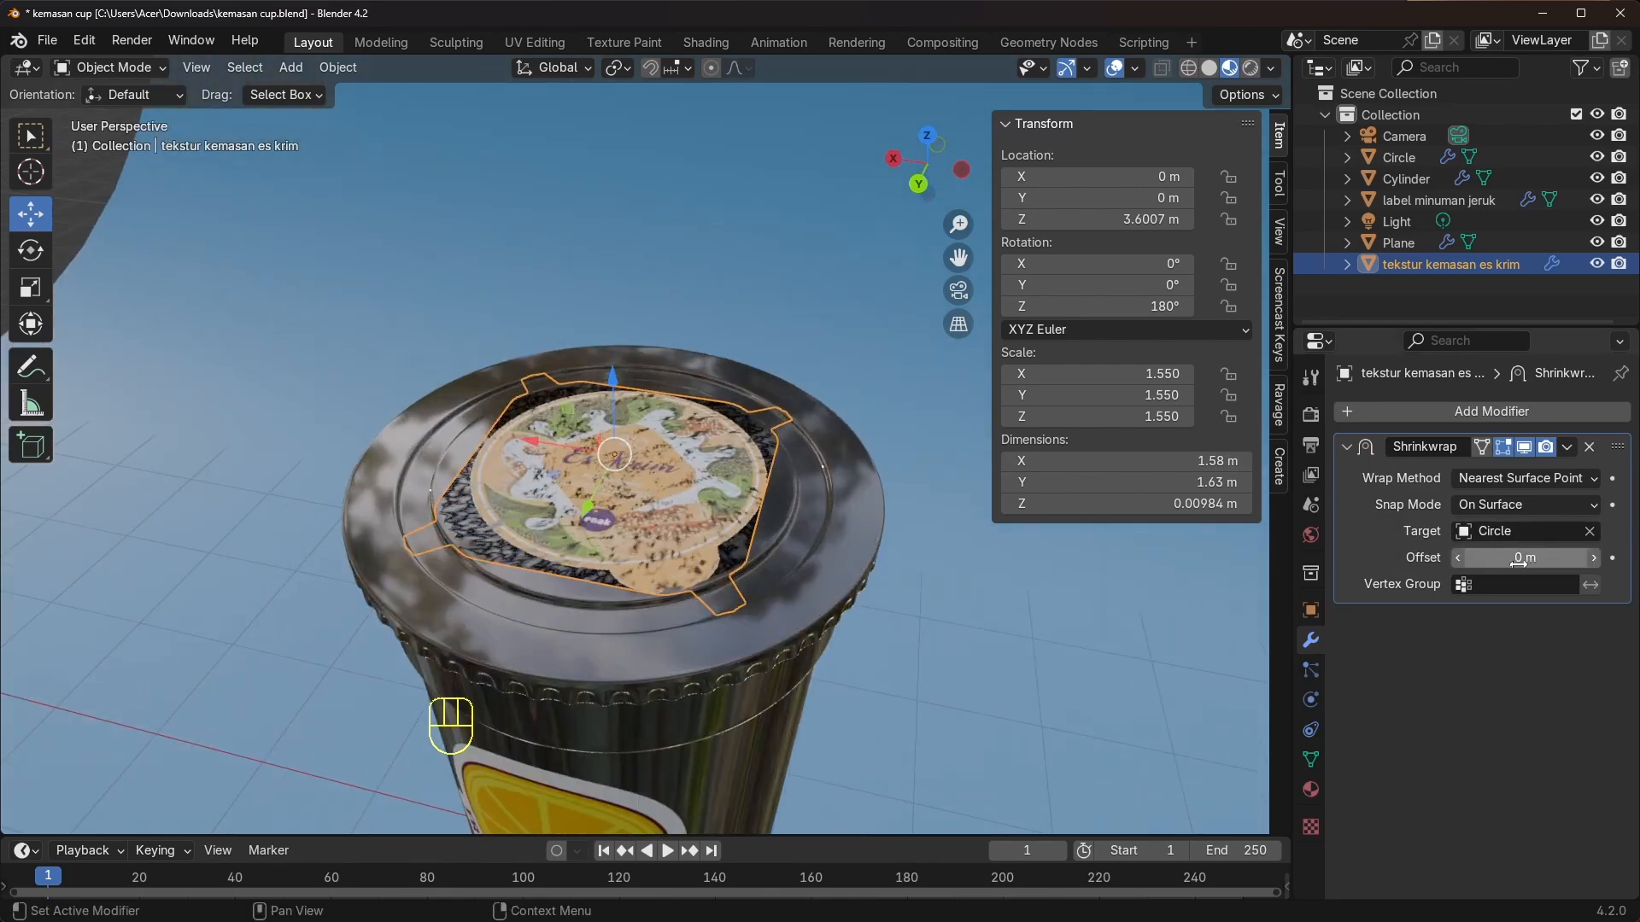
shift+drag(1517, 558, 1541, 558)
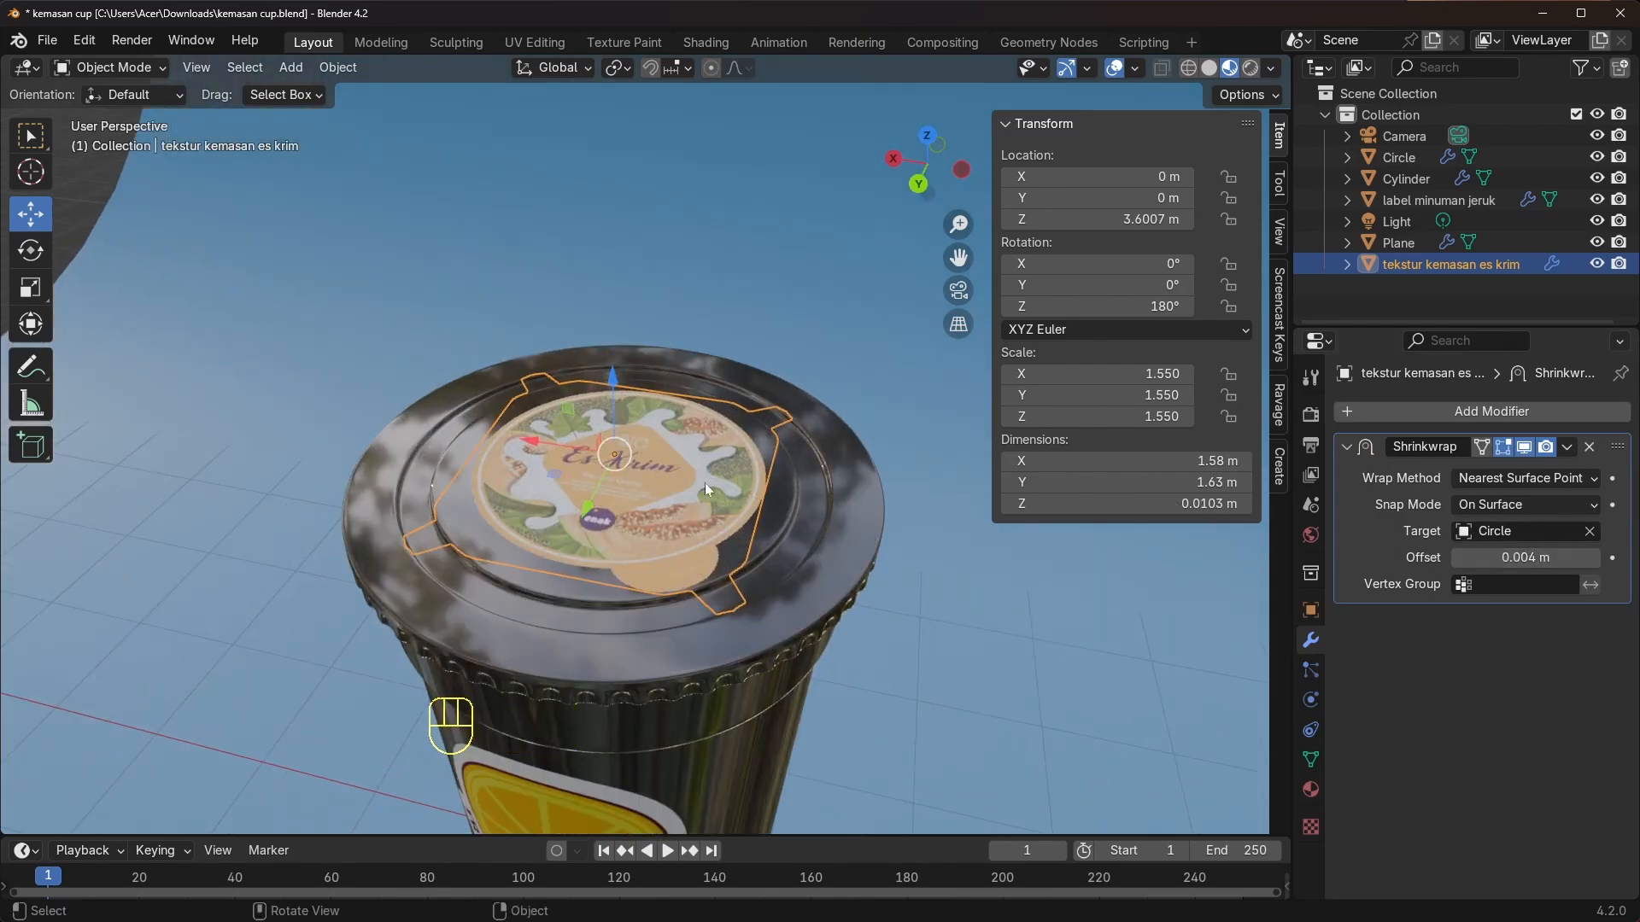
Shift the ice cream label along the X axis to about 0.035 m to centre its artwork on the lid
scroll(705, 484, up, 4)
drag(524, 463, 743, 489)
shift+middle_drag(781, 519, 621, 531)
middle_drag(787, 534, 615, 484)
drag(615, 484, 381, 495)
middle_drag(456, 513, 465, 548)
scroll(464, 549, down, 2)
drag(433, 489, 448, 491)
middle_drag(683, 508, 673, 534)
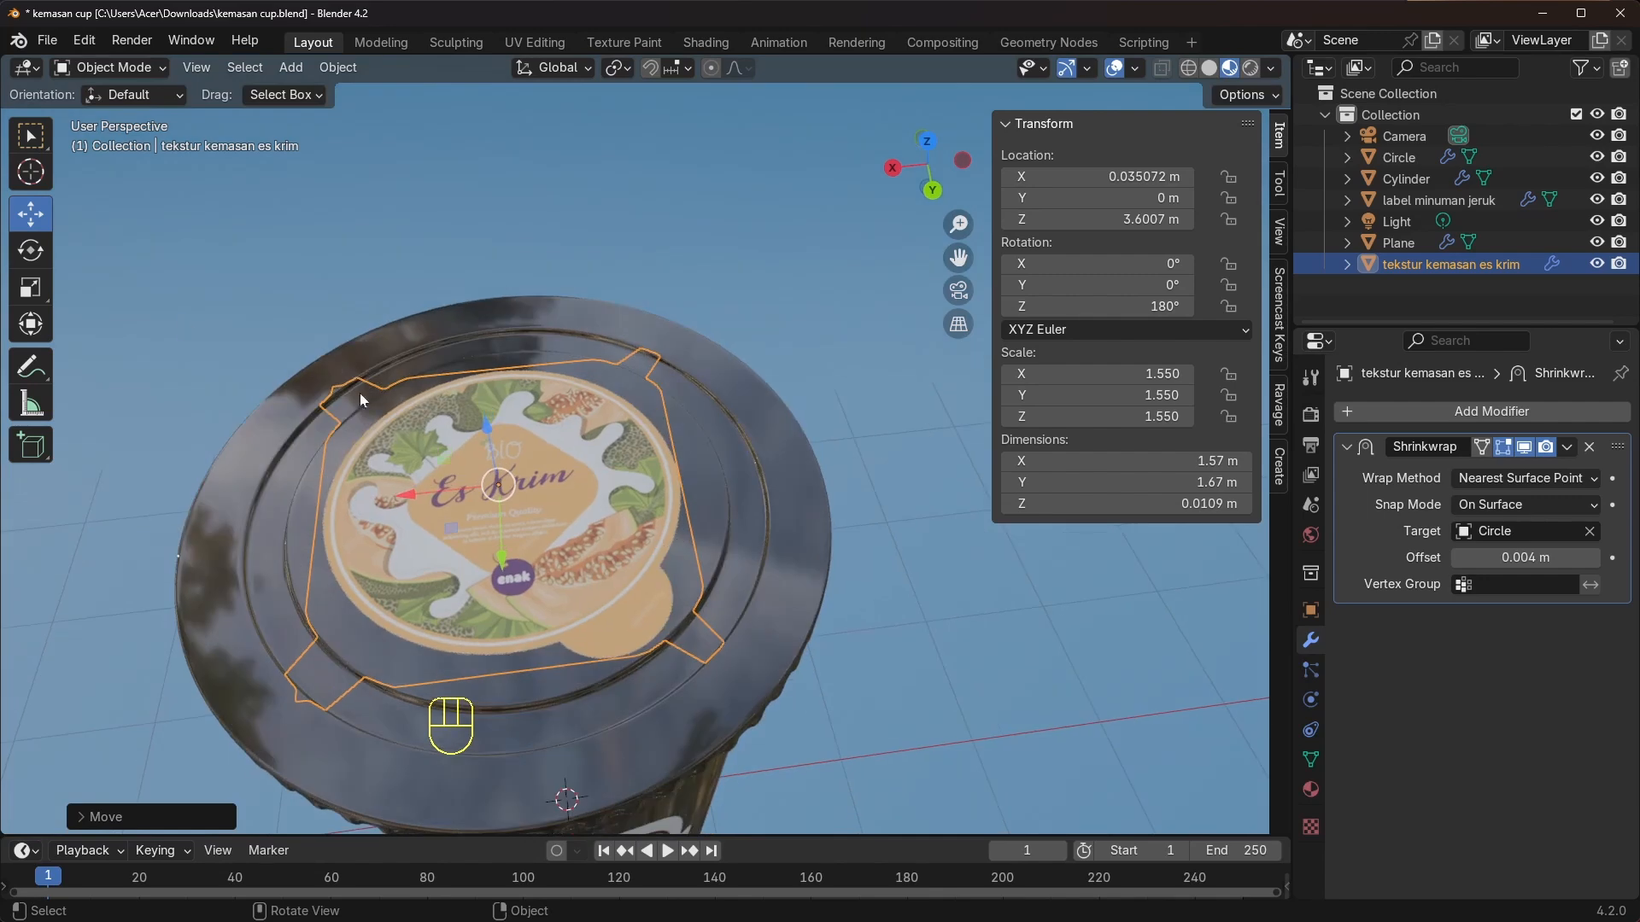
Rotate the ice cream label on the lid to about 191° around Z and deselect it
click(31, 250)
drag(540, 533, 489, 504)
click(30, 137)
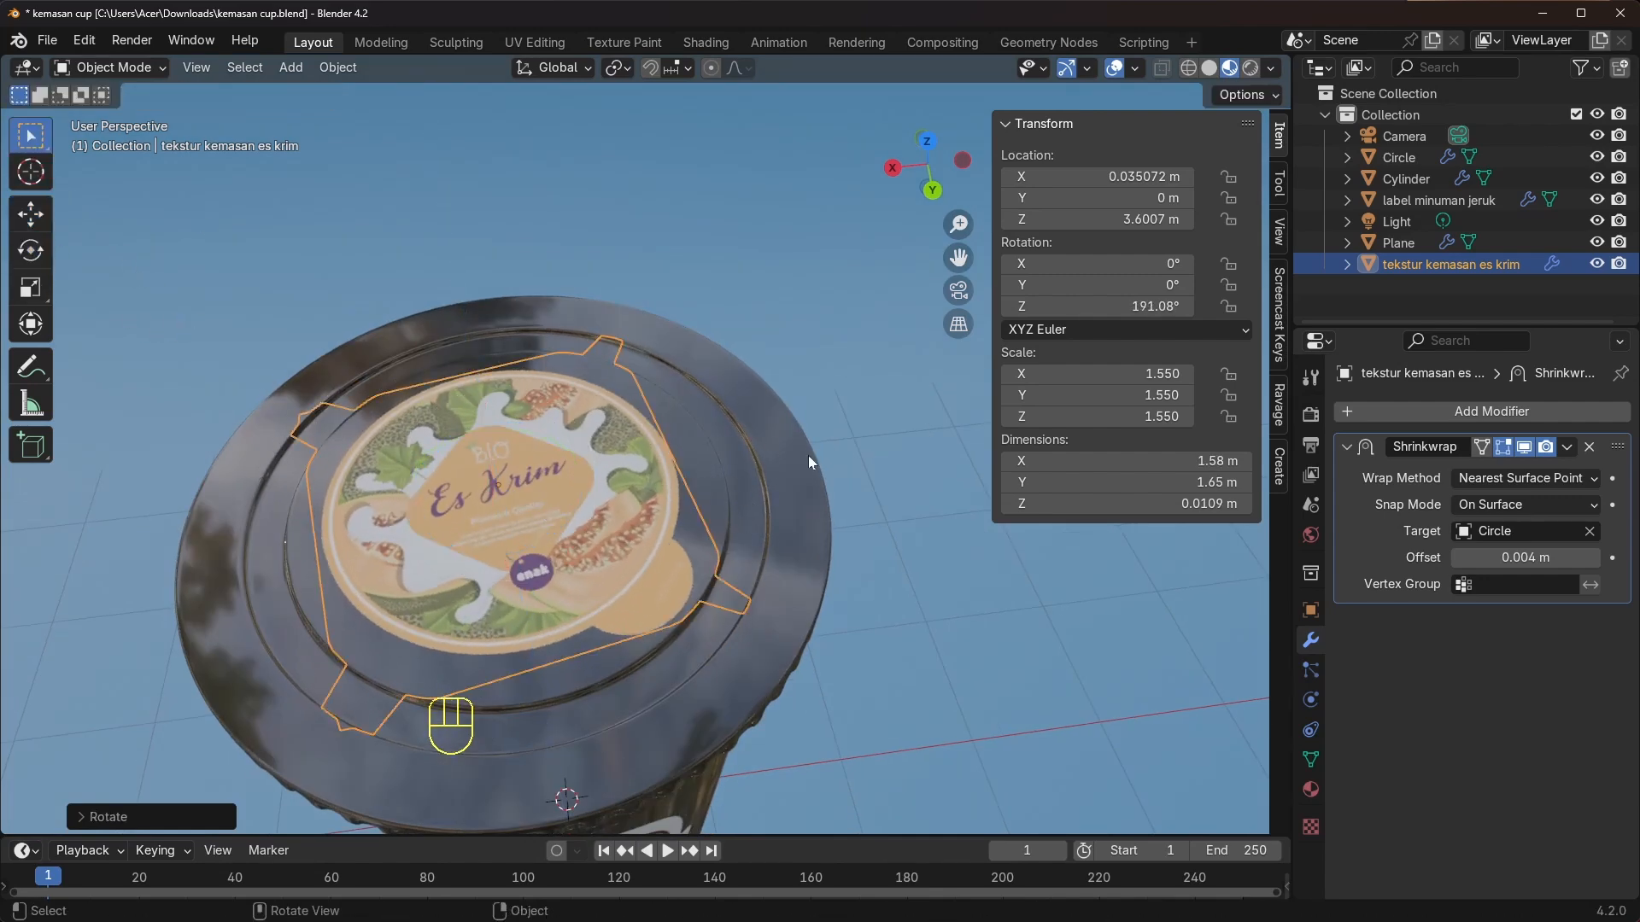
middle_drag(804, 493, 778, 406)
click(808, 547)
Import Halal_Indonesia.svg.png as an image plane
shift+middle_drag(812, 584, 810, 456)
scroll(768, 530, down, 1)
middle_drag(724, 591, 694, 606)
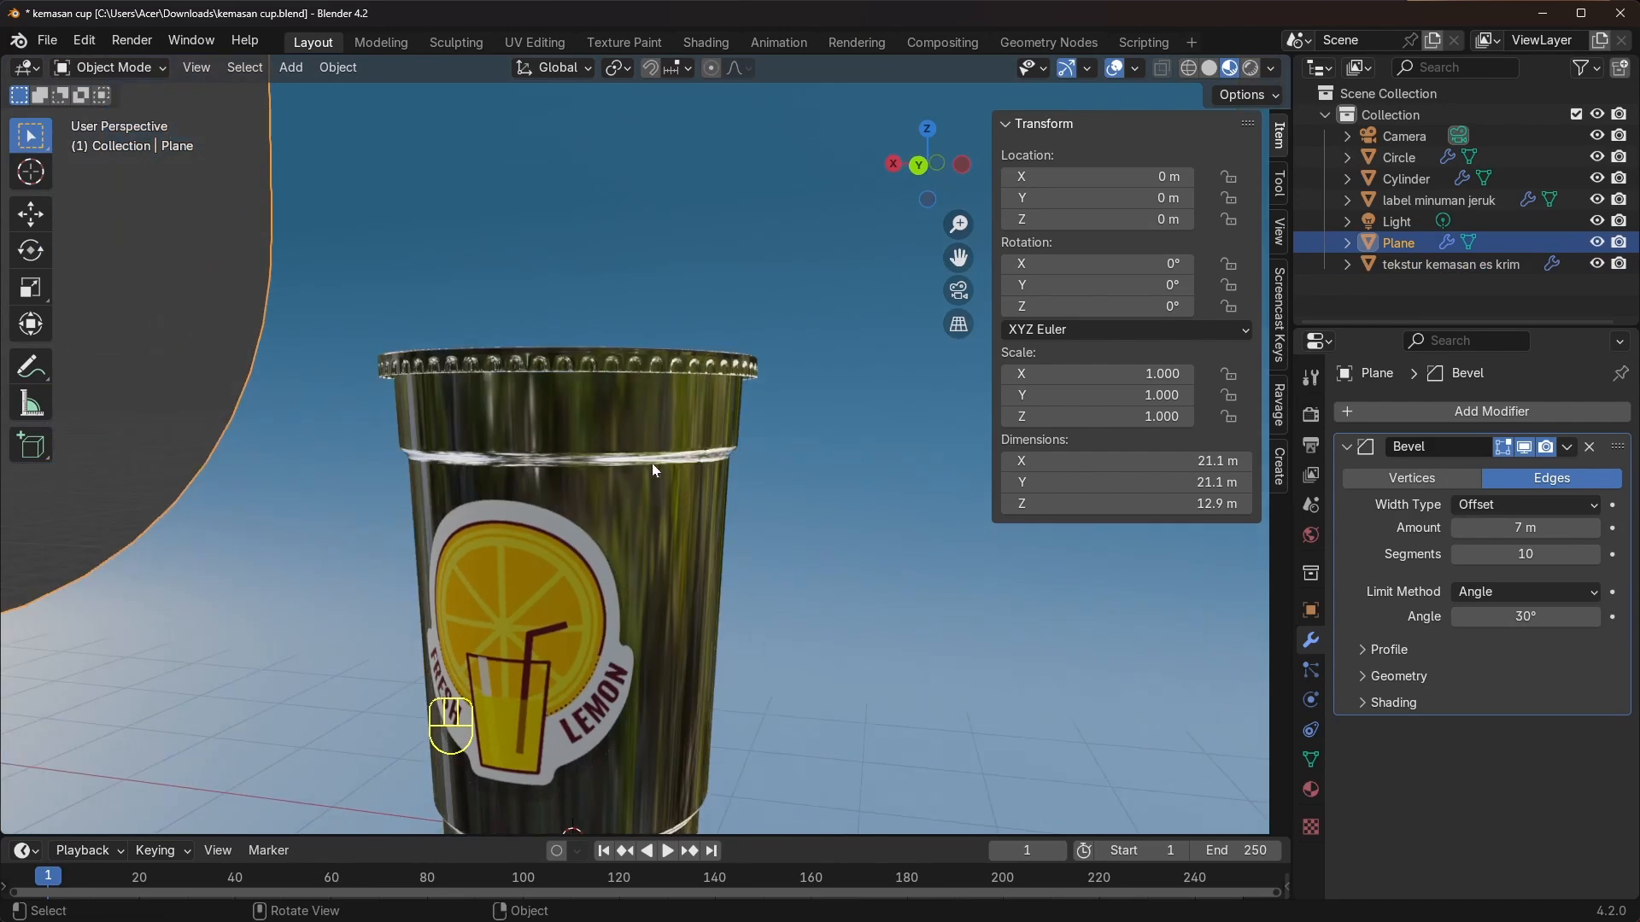
middle_drag(653, 463, 670, 490)
scroll(649, 478, down, 2)
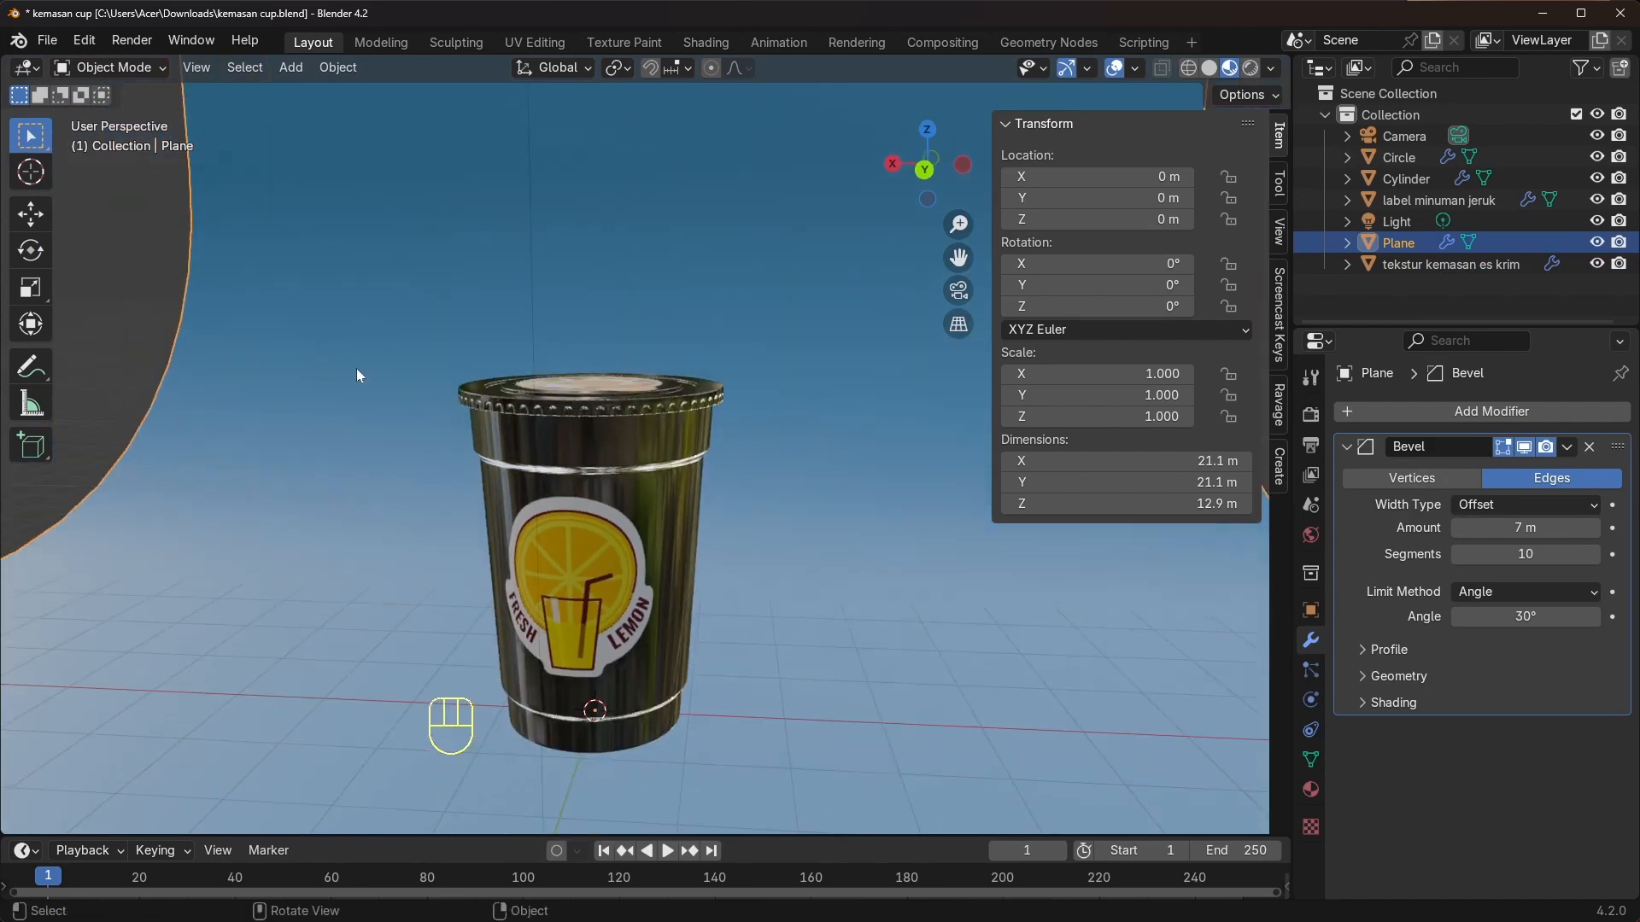
click(289, 69)
mouse_move(331, 253)
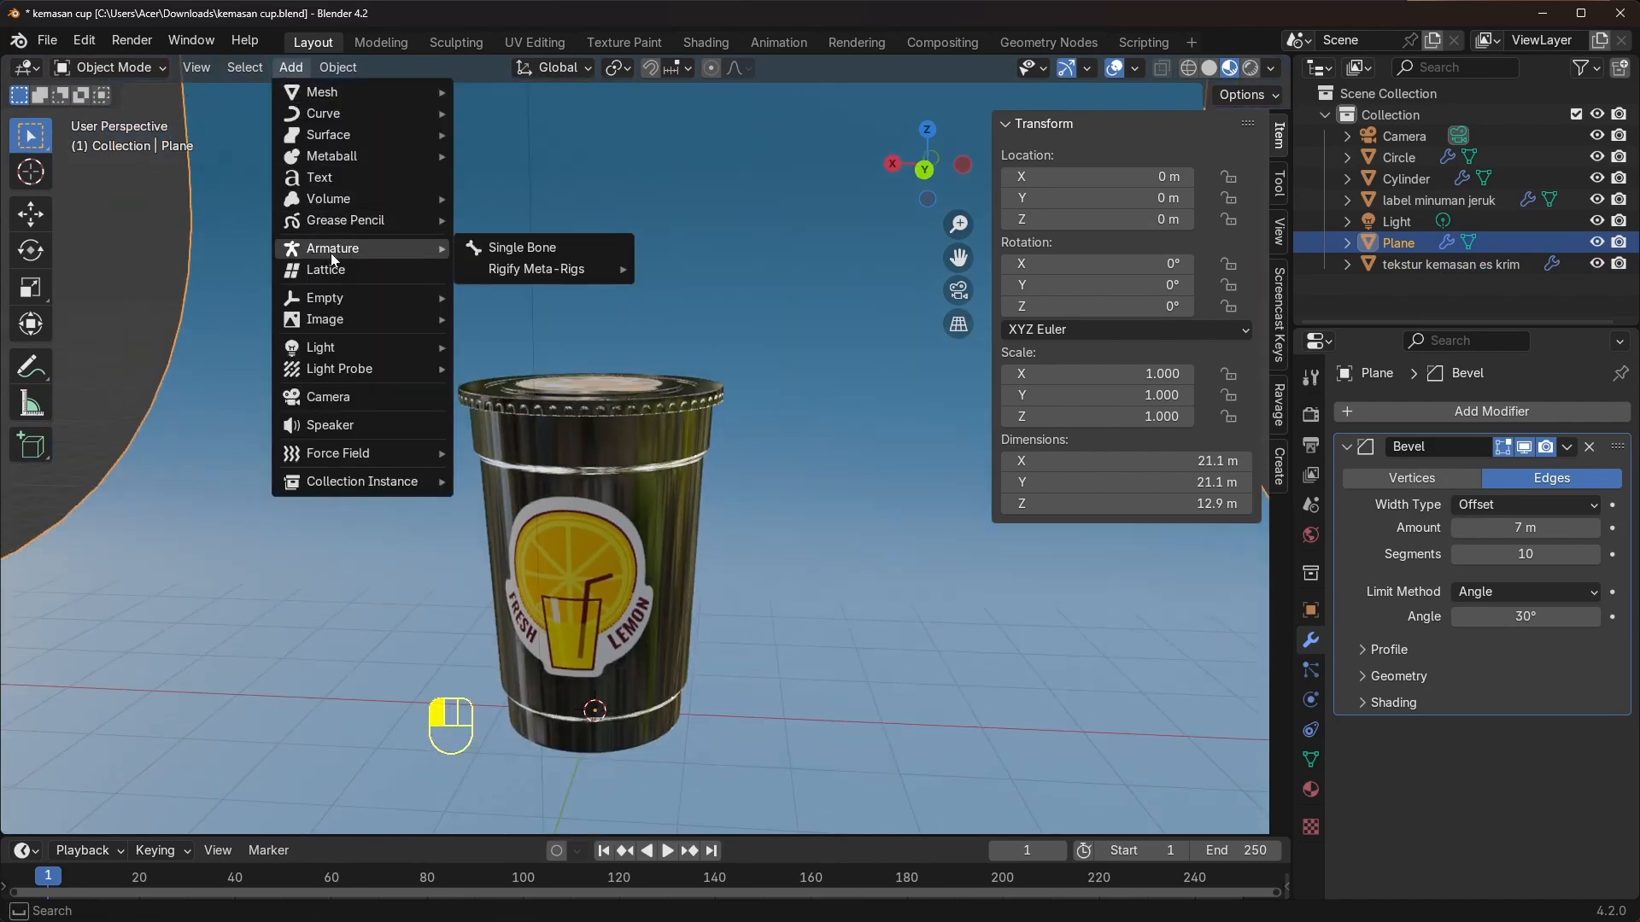
mouse_move(335, 323)
click(514, 362)
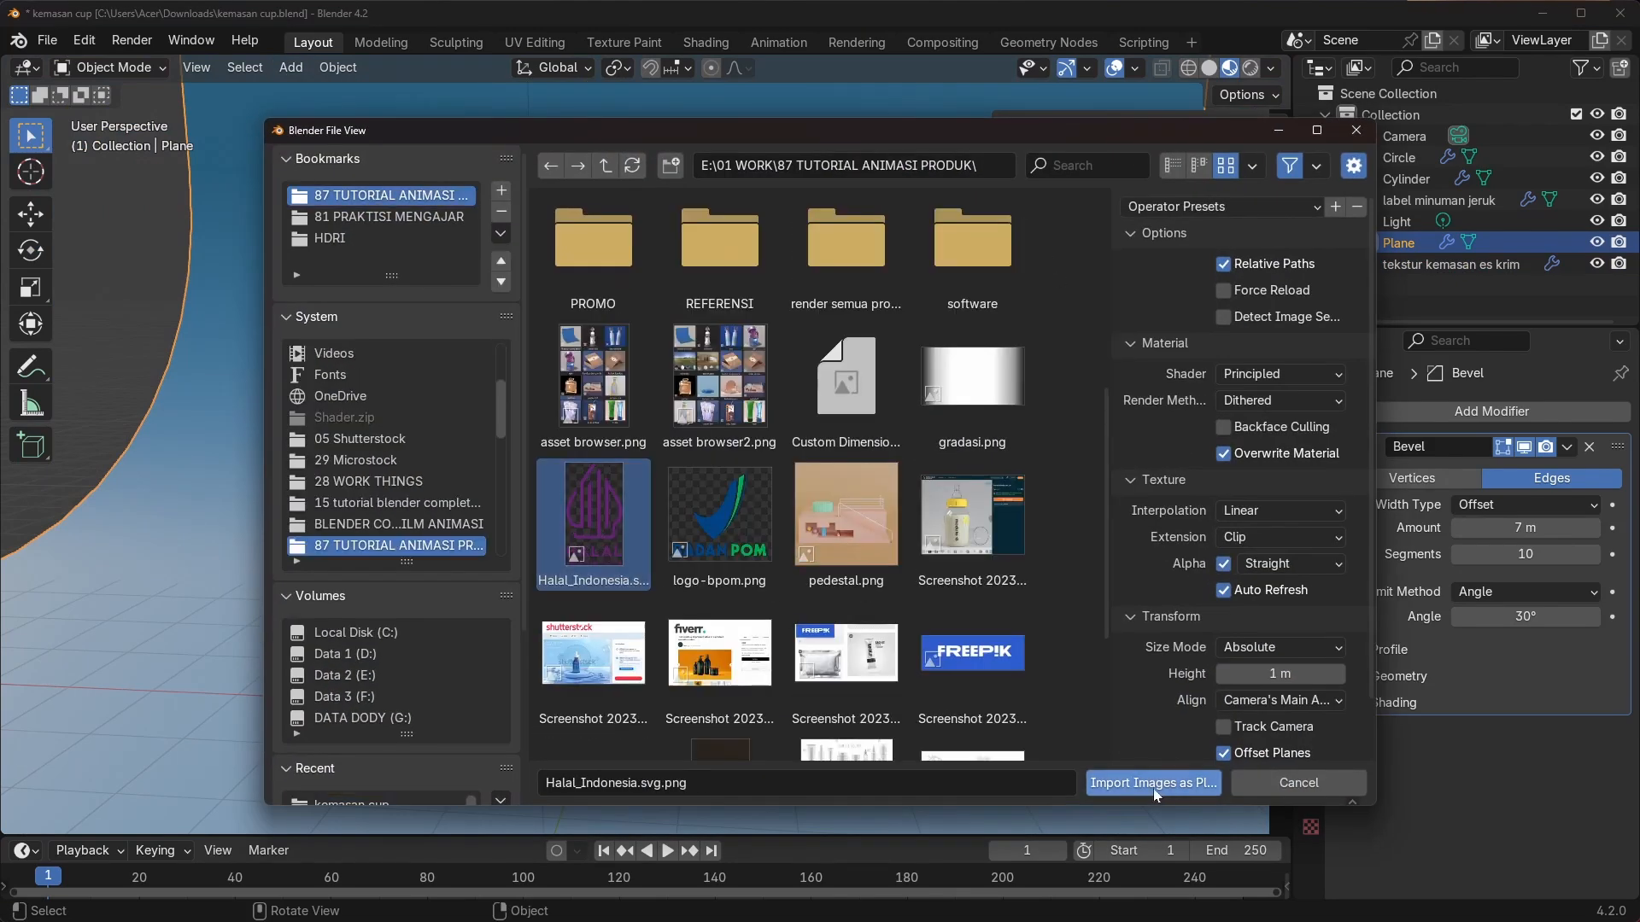
click(1153, 786)
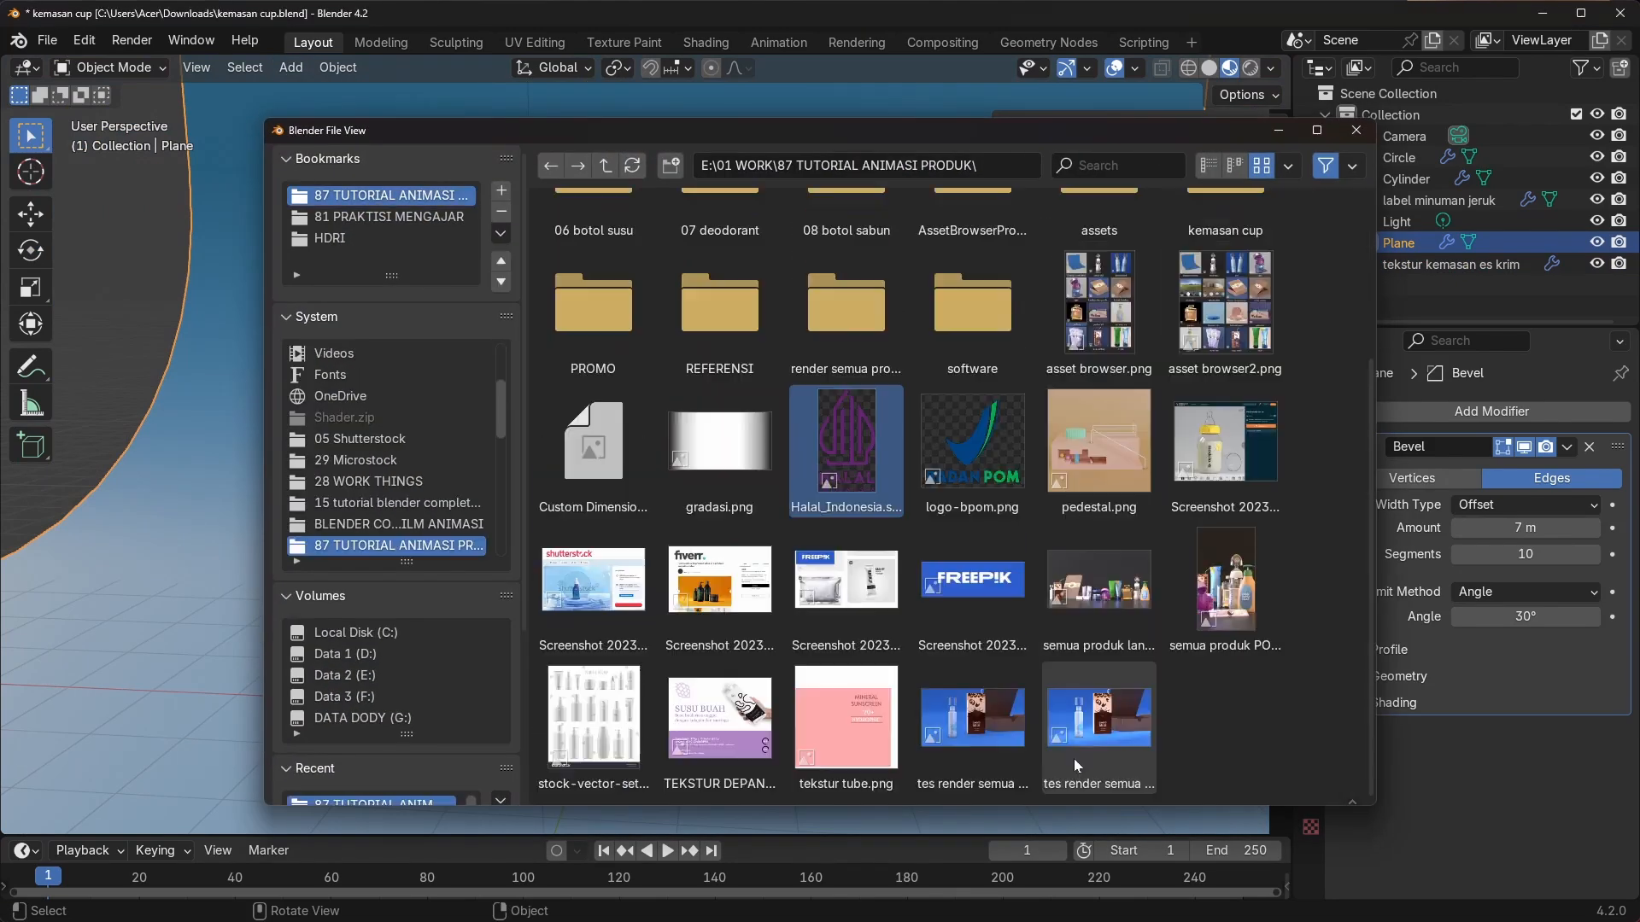
Move the halal logo plane in front of the lemon label, to about Y 1.08 m and Z 1.99 m
click(31, 214)
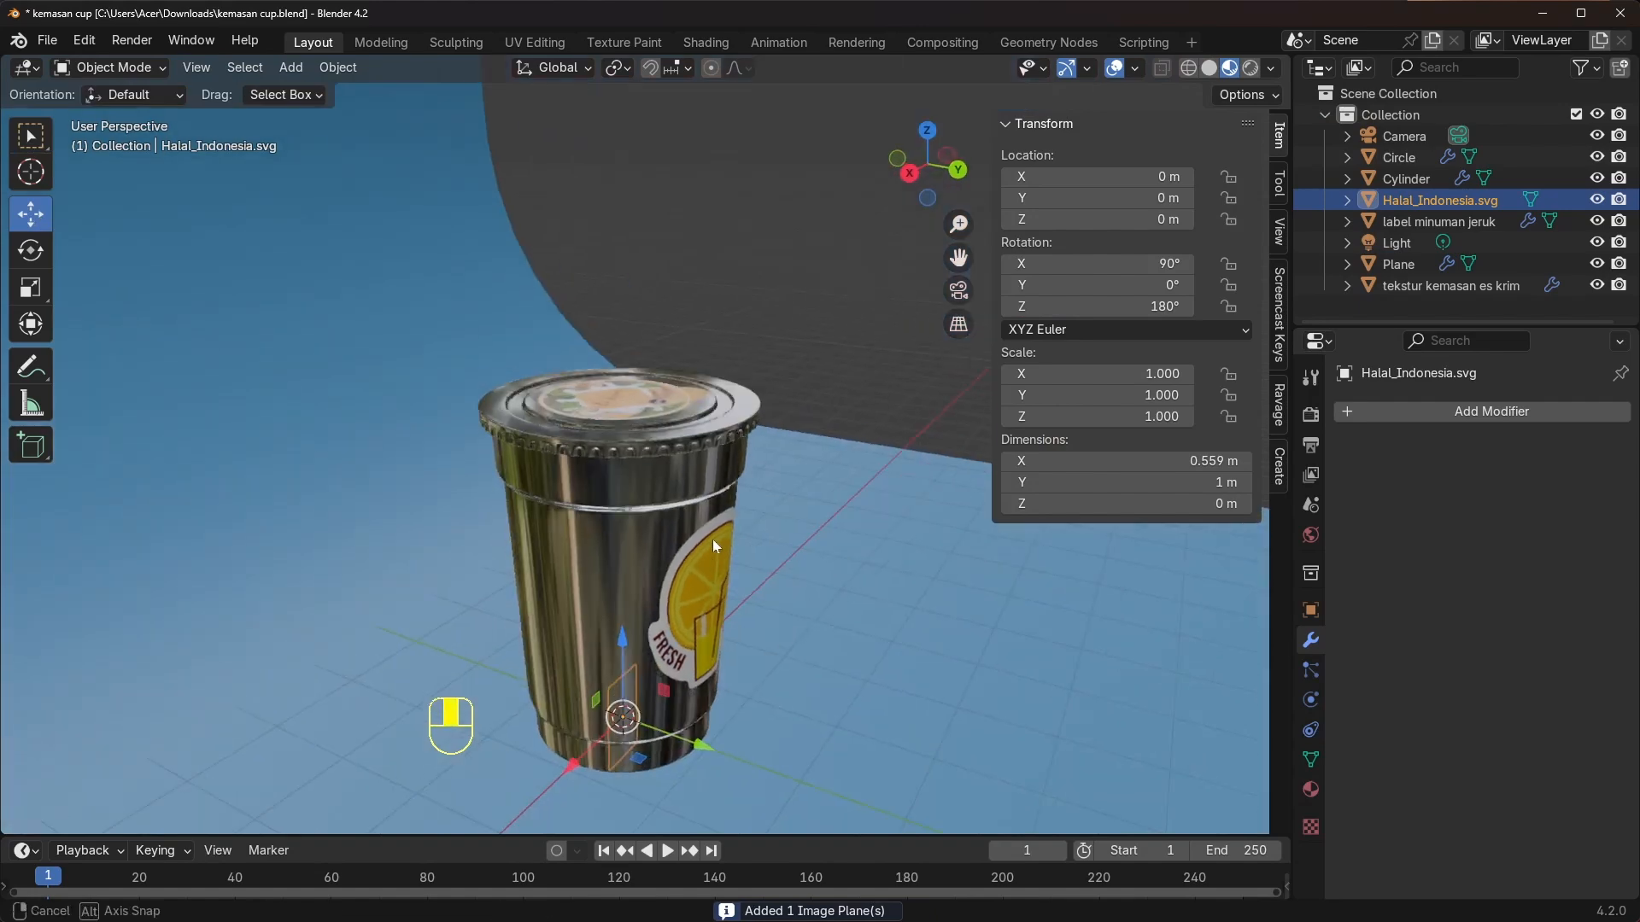
drag(712, 539, 774, 766)
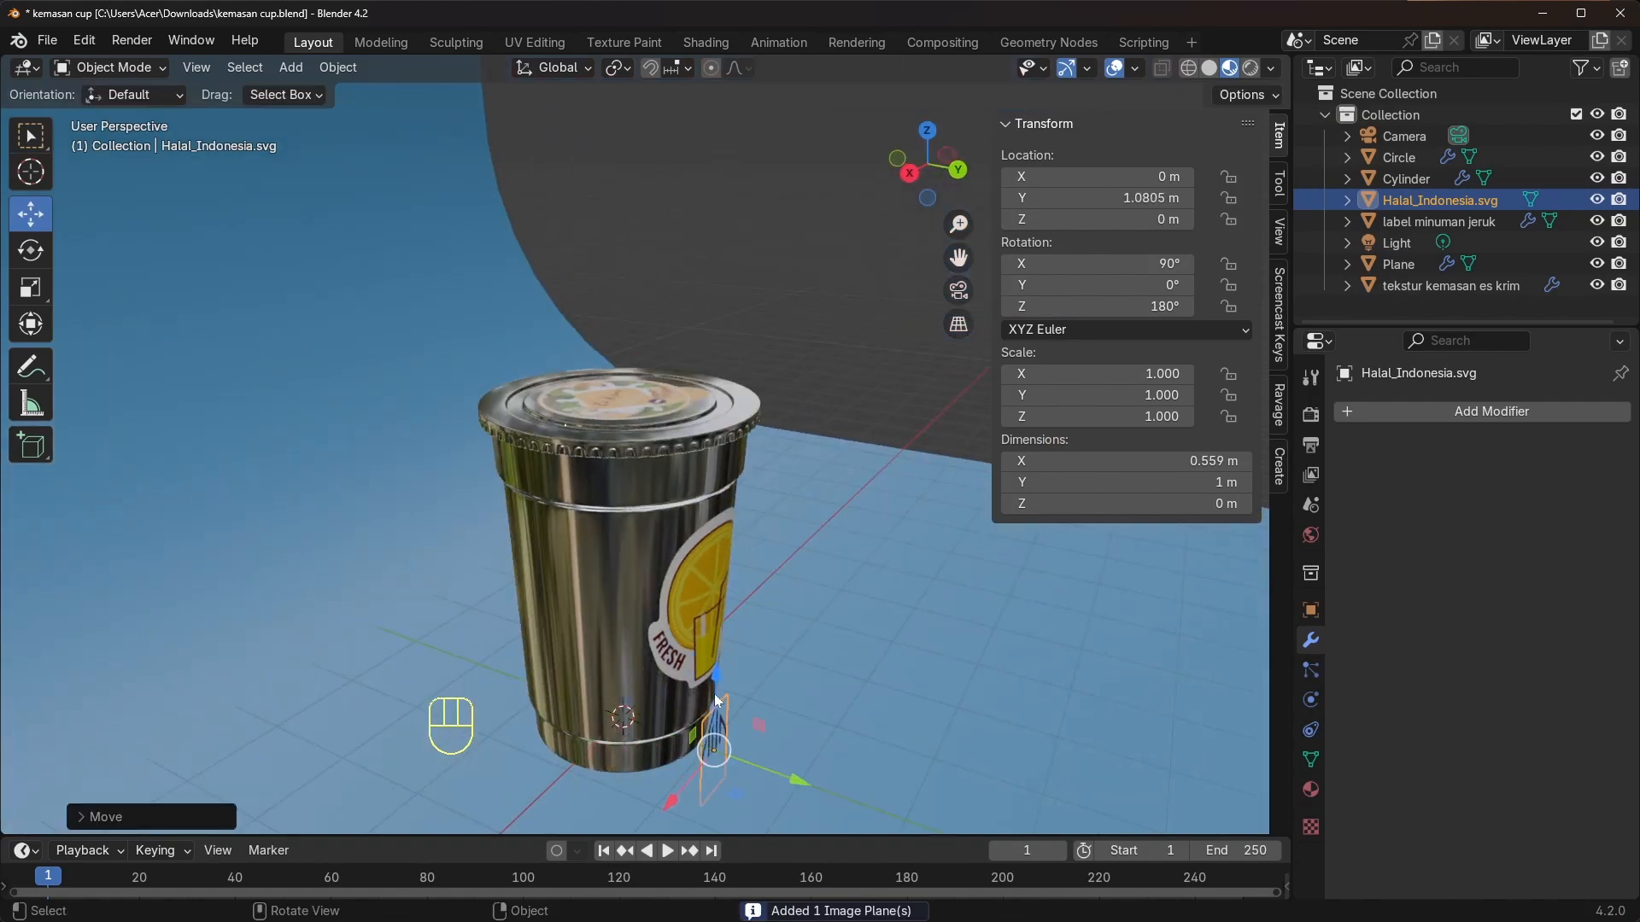
drag(716, 682, 722, 501)
middle_drag(890, 567, 802, 584)
scroll(654, 544, up, 3)
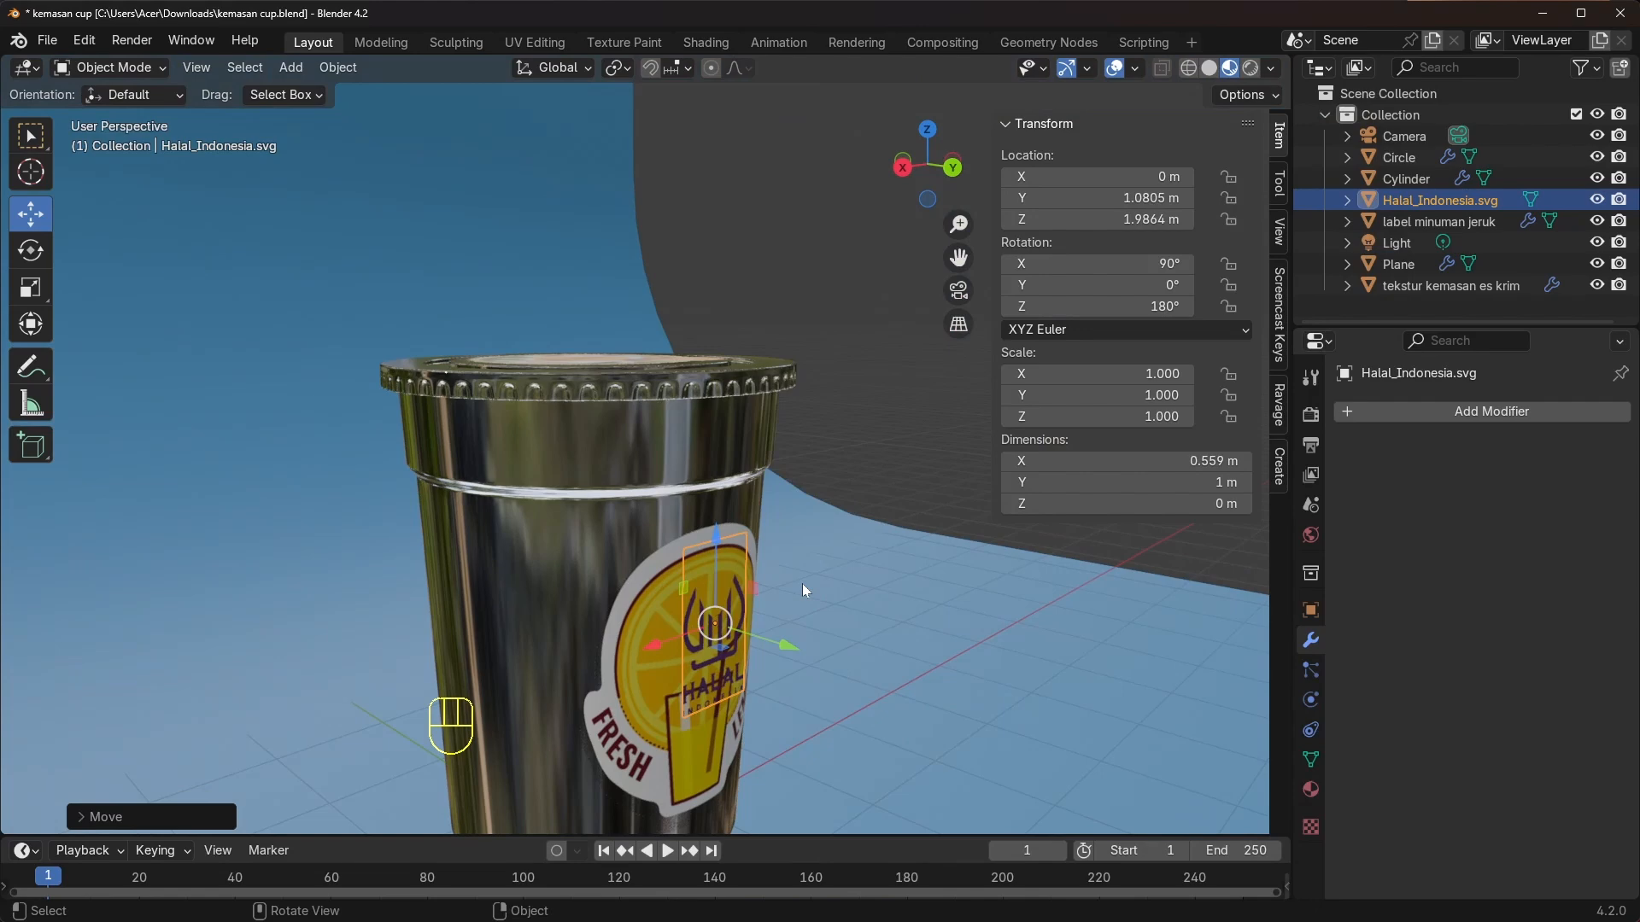
middle_drag(900, 206, 846, 234)
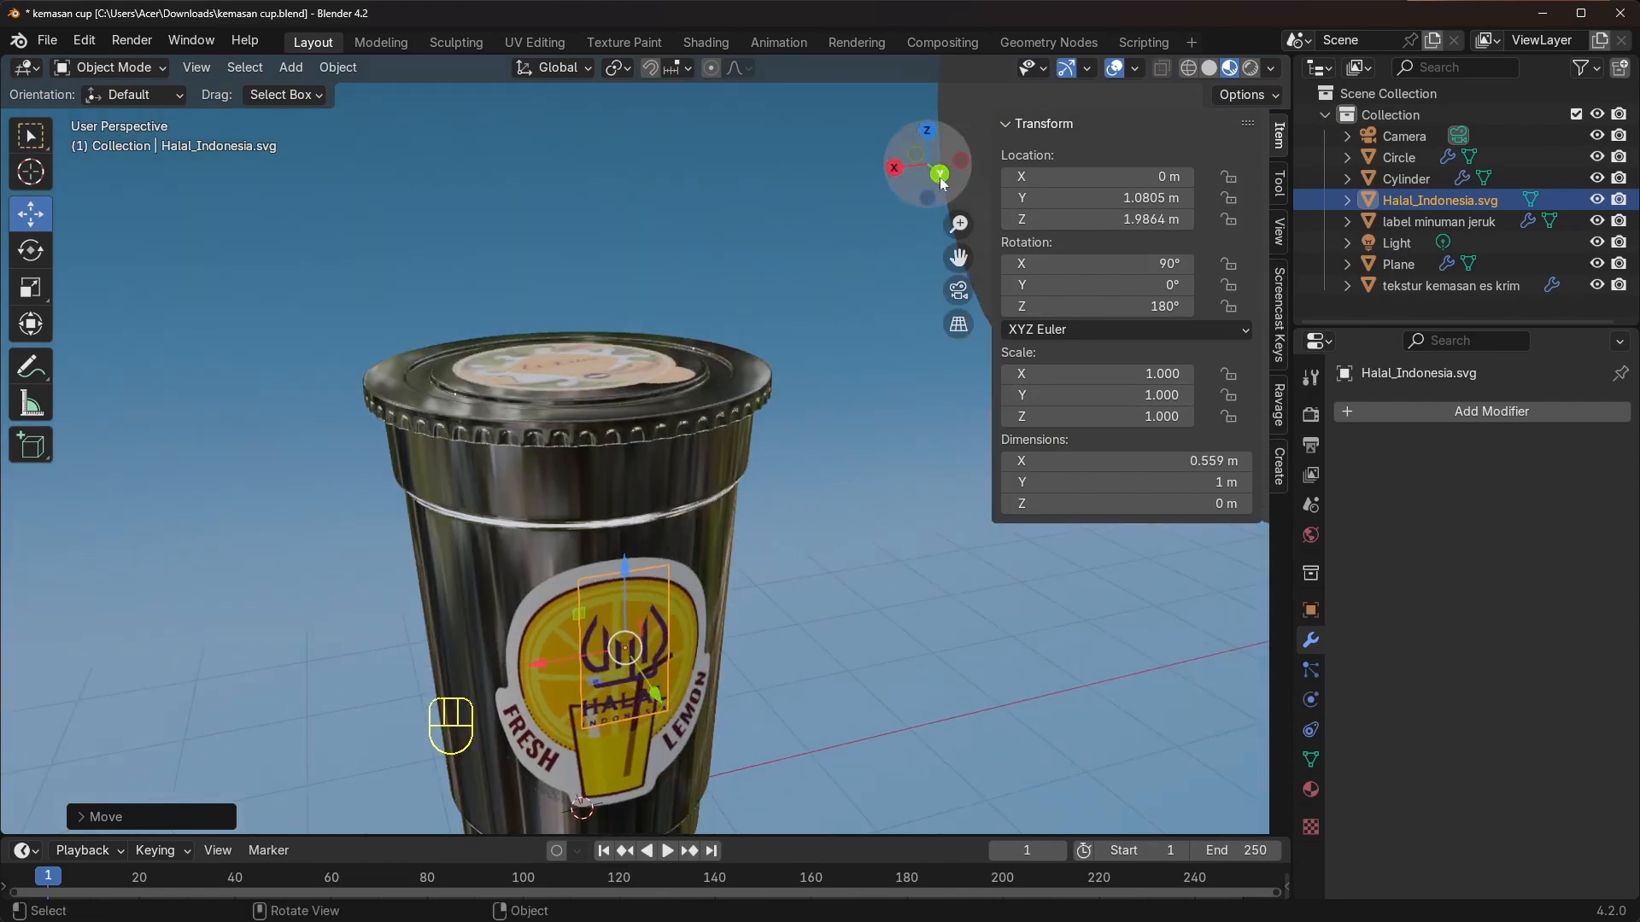
In the right orthographic wireframe view, tilt the halal logo to about 93.3° around X to match the cup wall's slope
click(941, 175)
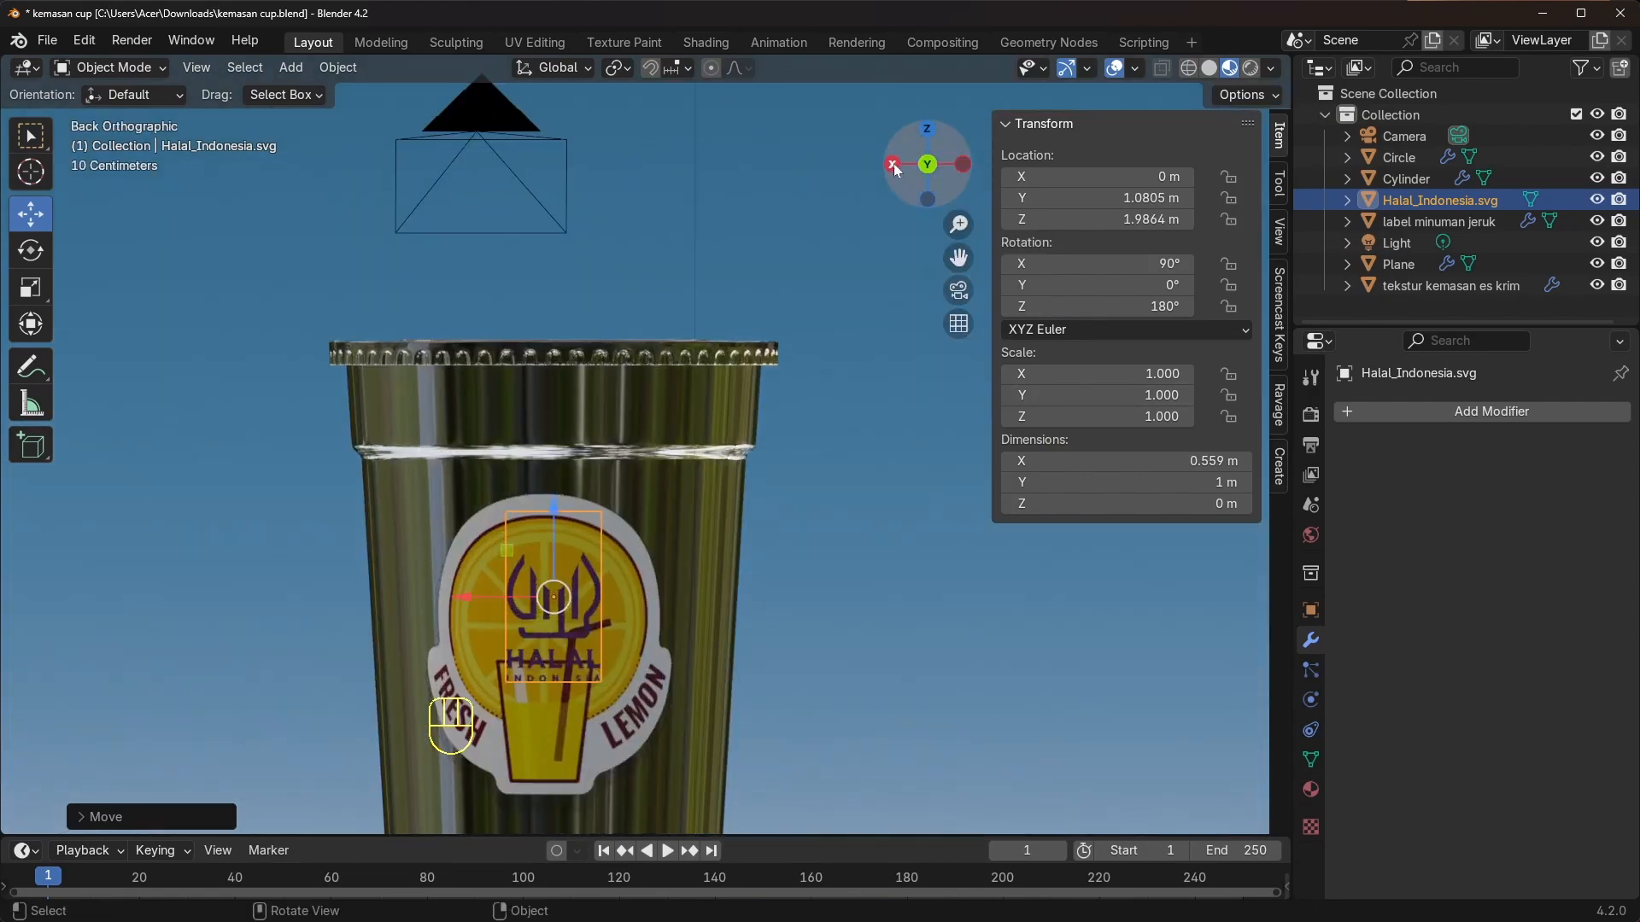
click(894, 164)
scroll(843, 510, up, 2)
shift+middle_drag(880, 535, 546, 307)
scroll(546, 307, up, 4)
shift+middle_drag(665, 338, 862, 383)
click(1209, 70)
shift+middle_drag(736, 383, 741, 385)
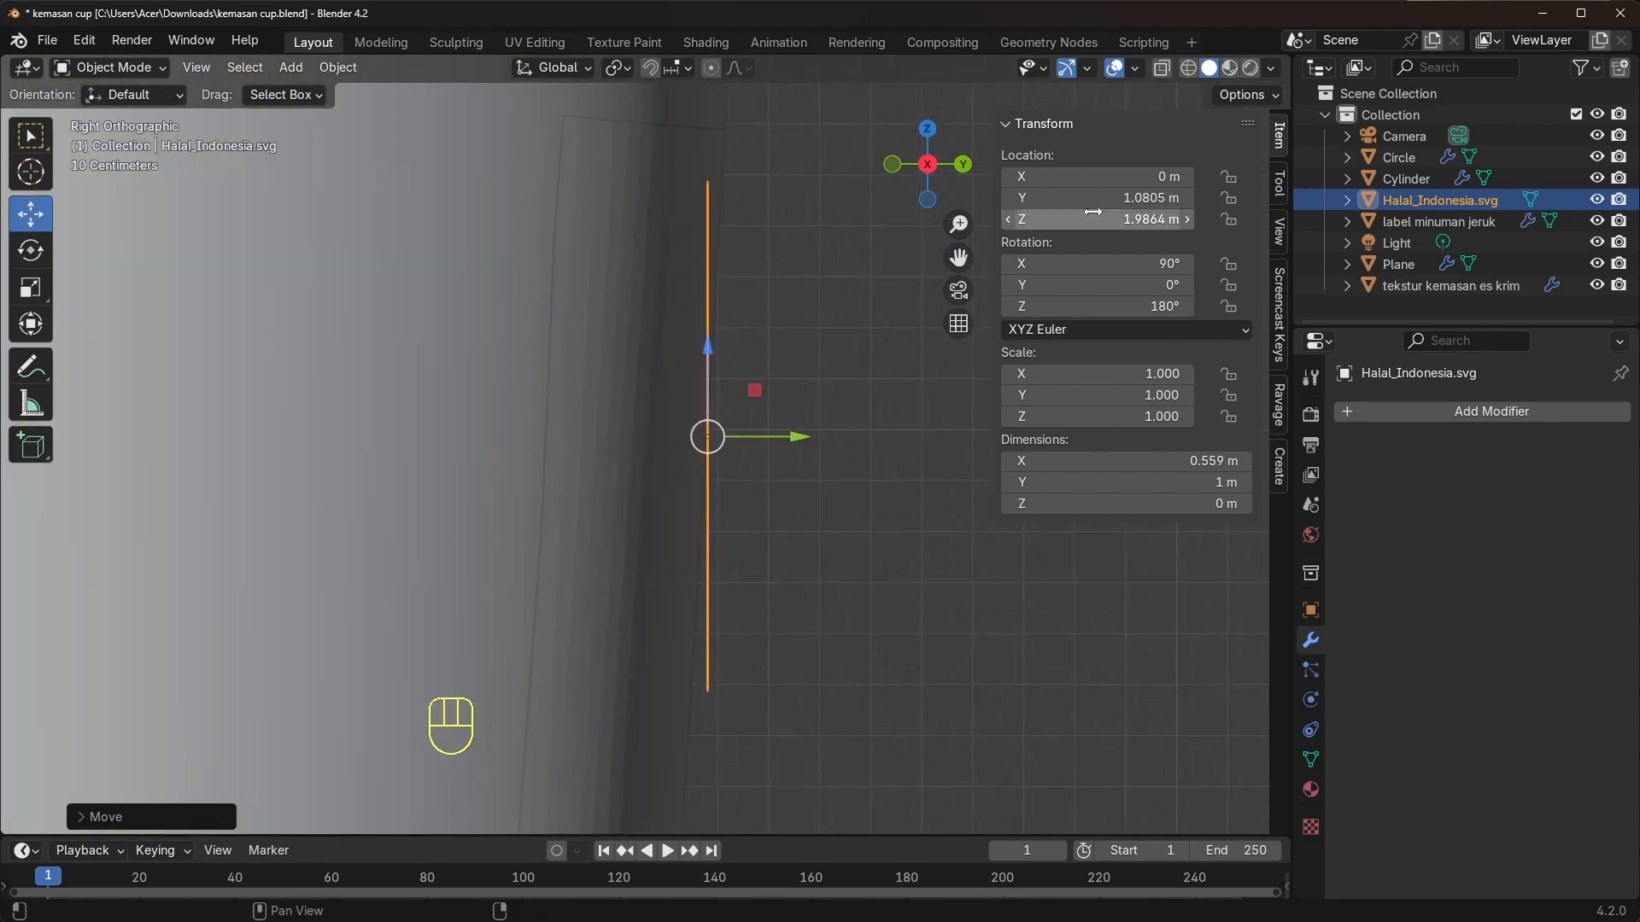
click(1187, 68)
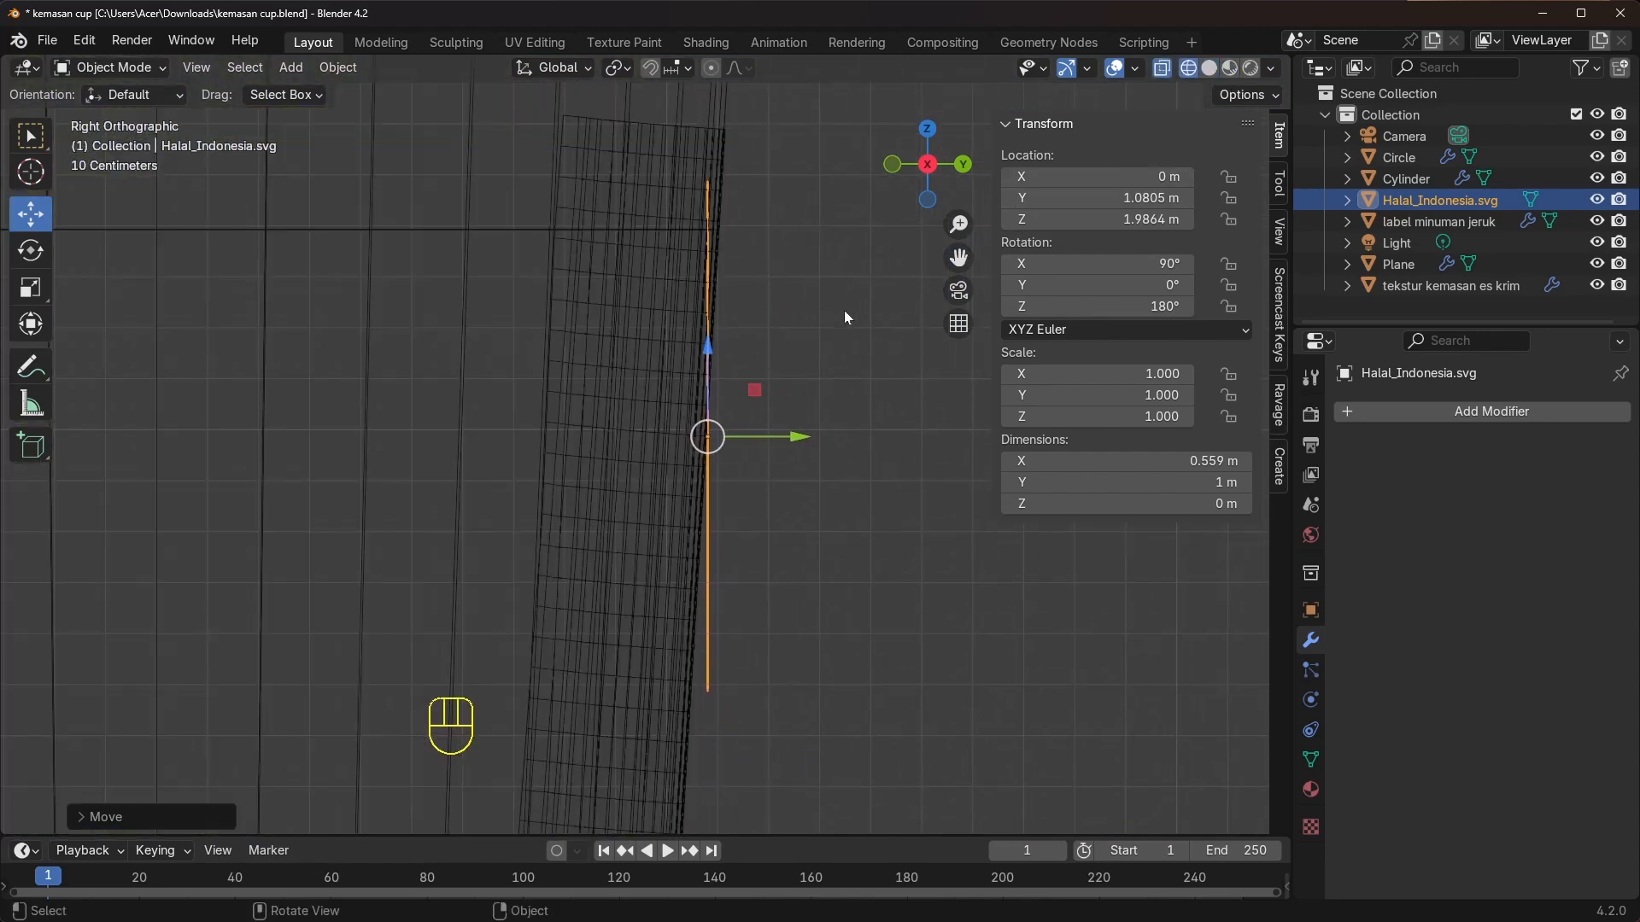
key(r)
click(885, 336)
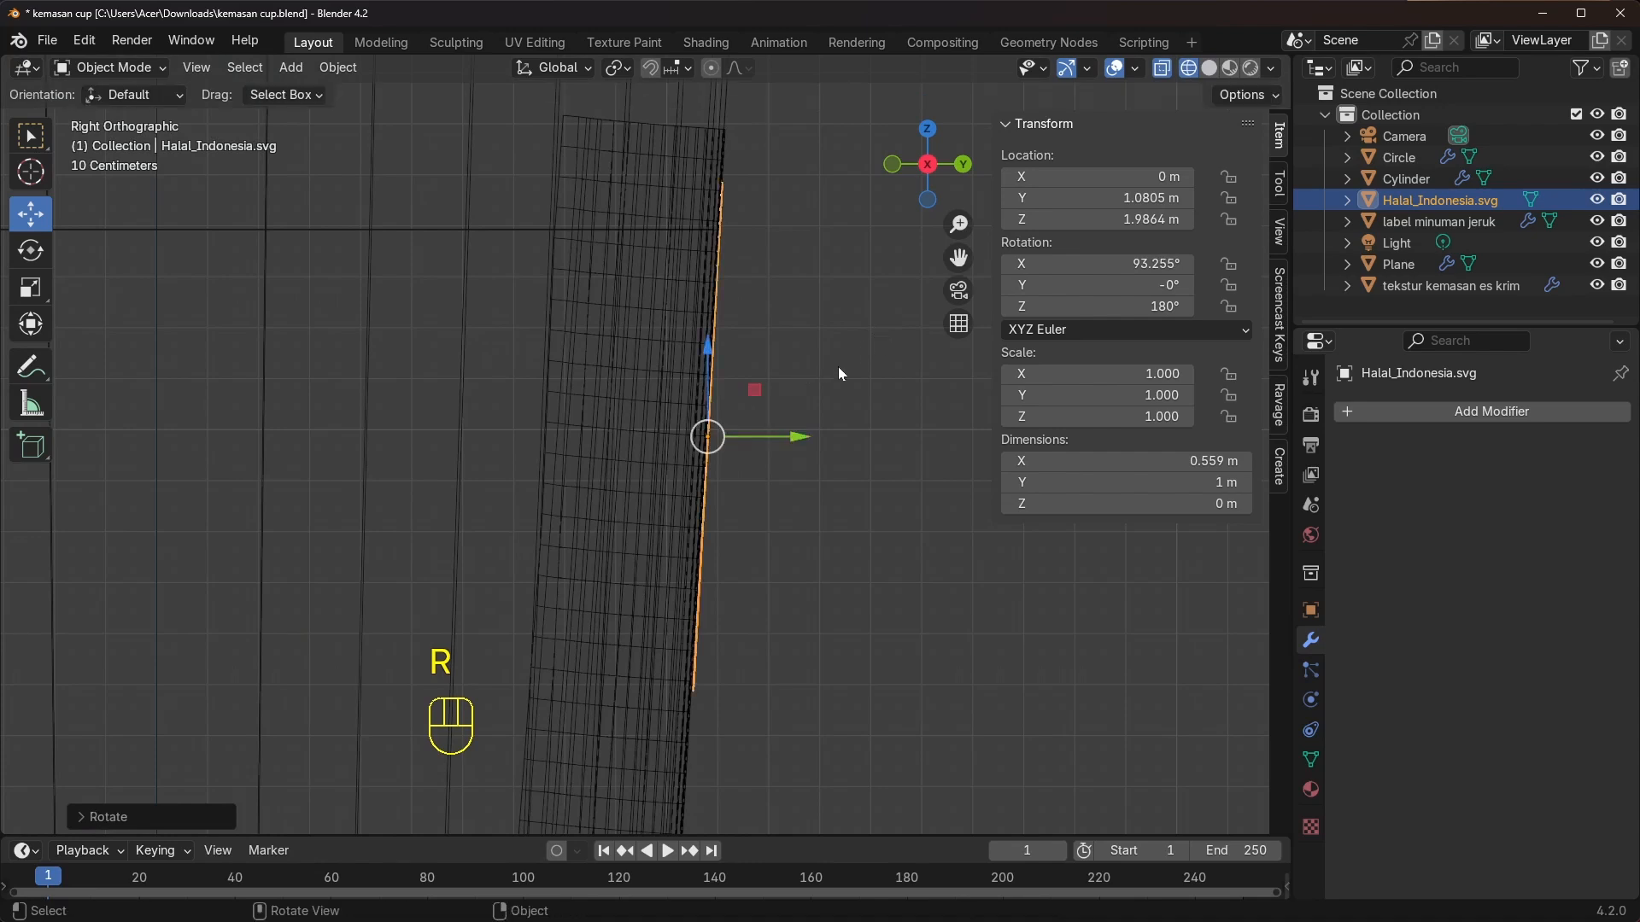
Shift the halal logo to about Y 1.087 m, refine its X rotation to about 93.5°, and return to solid shading
drag(799, 436, 804, 437)
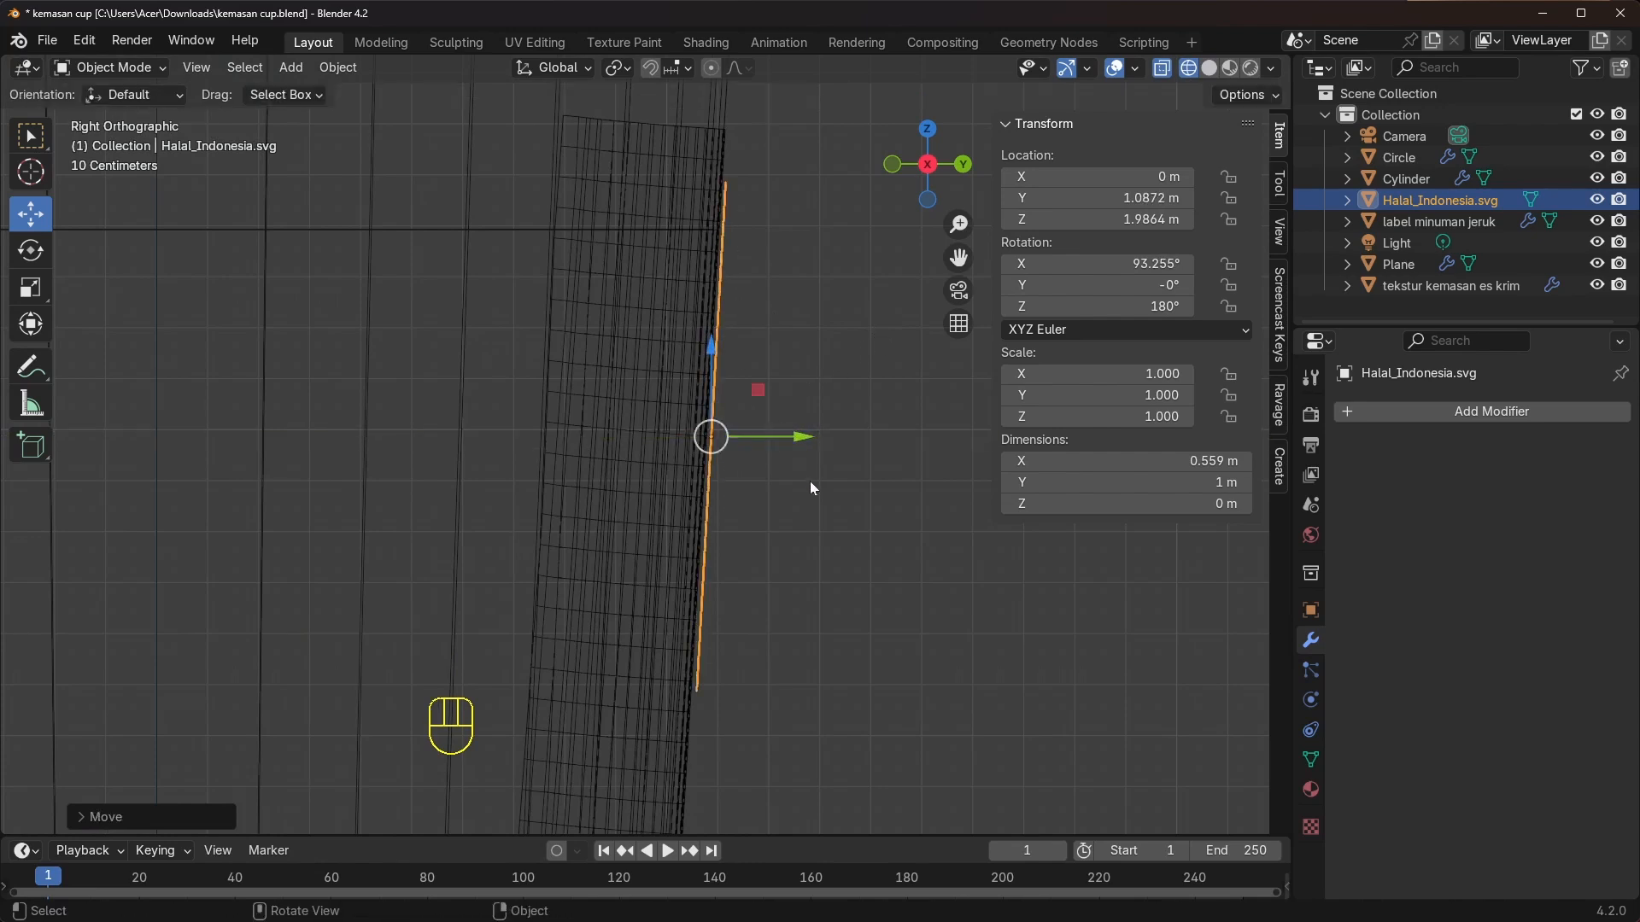
key(r)
click(885, 430)
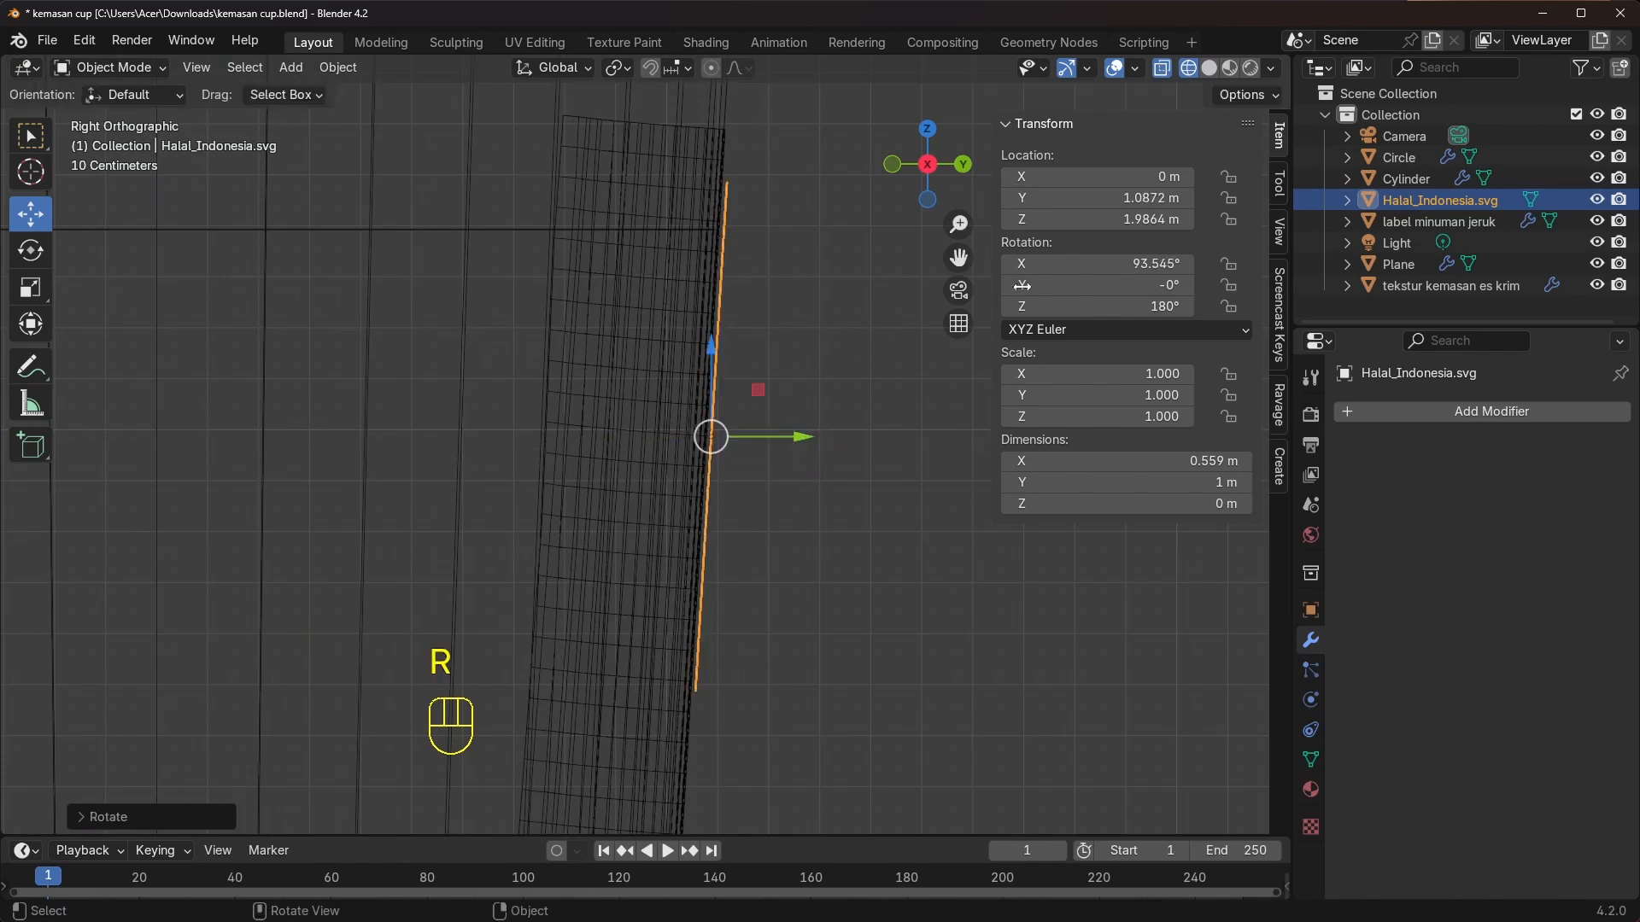
click(1209, 68)
scroll(721, 433, down, 3)
mouse_move(721, 433)
middle_down()
mouse_move(594, 511)
mouse_move(624, 454)
mouse_move(613, 269)
mouse_move(680, 282)
middle_up()
middle_drag(679, 473, 673, 448)
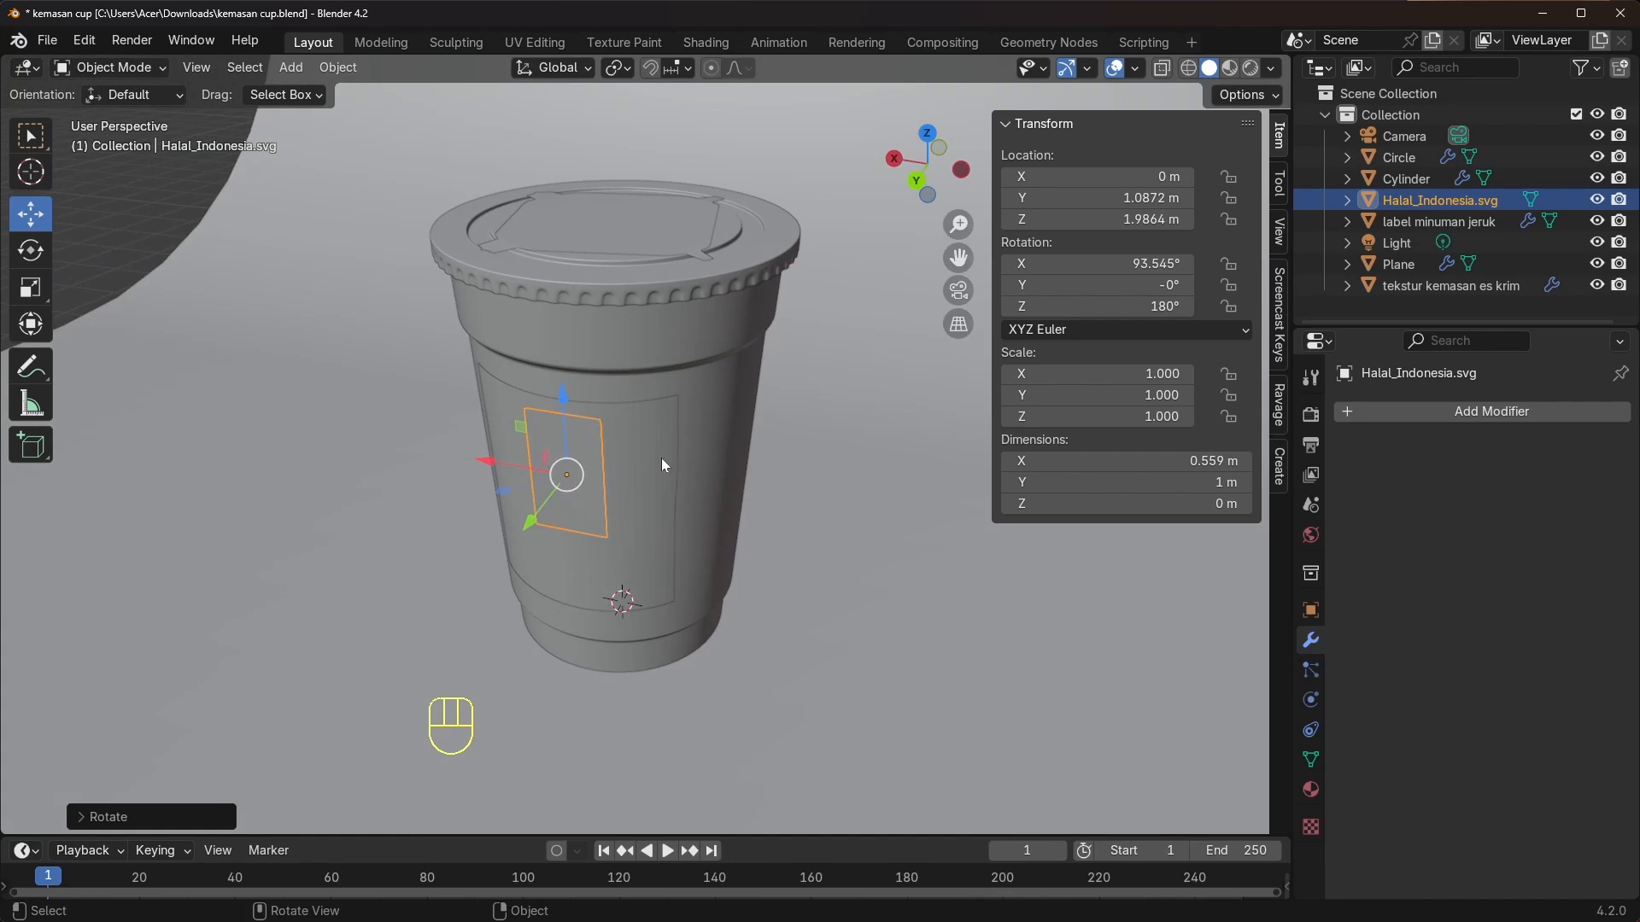
Try to rotate the halal logo sideways around its own origin
middle_drag(652, 453, 659, 467)
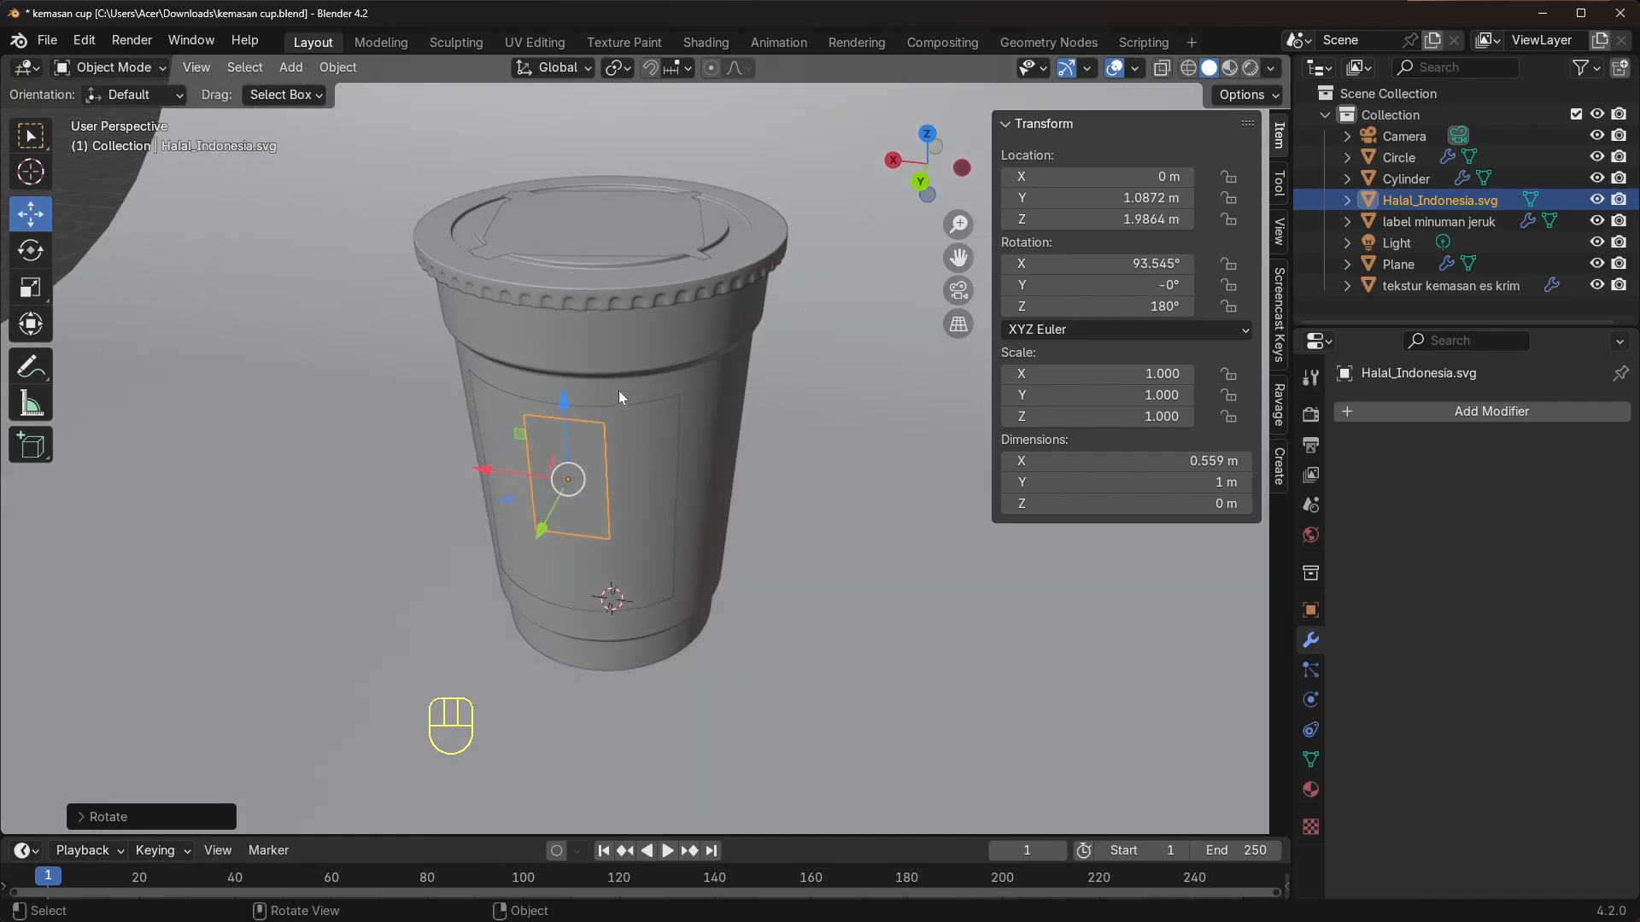
click(30, 251)
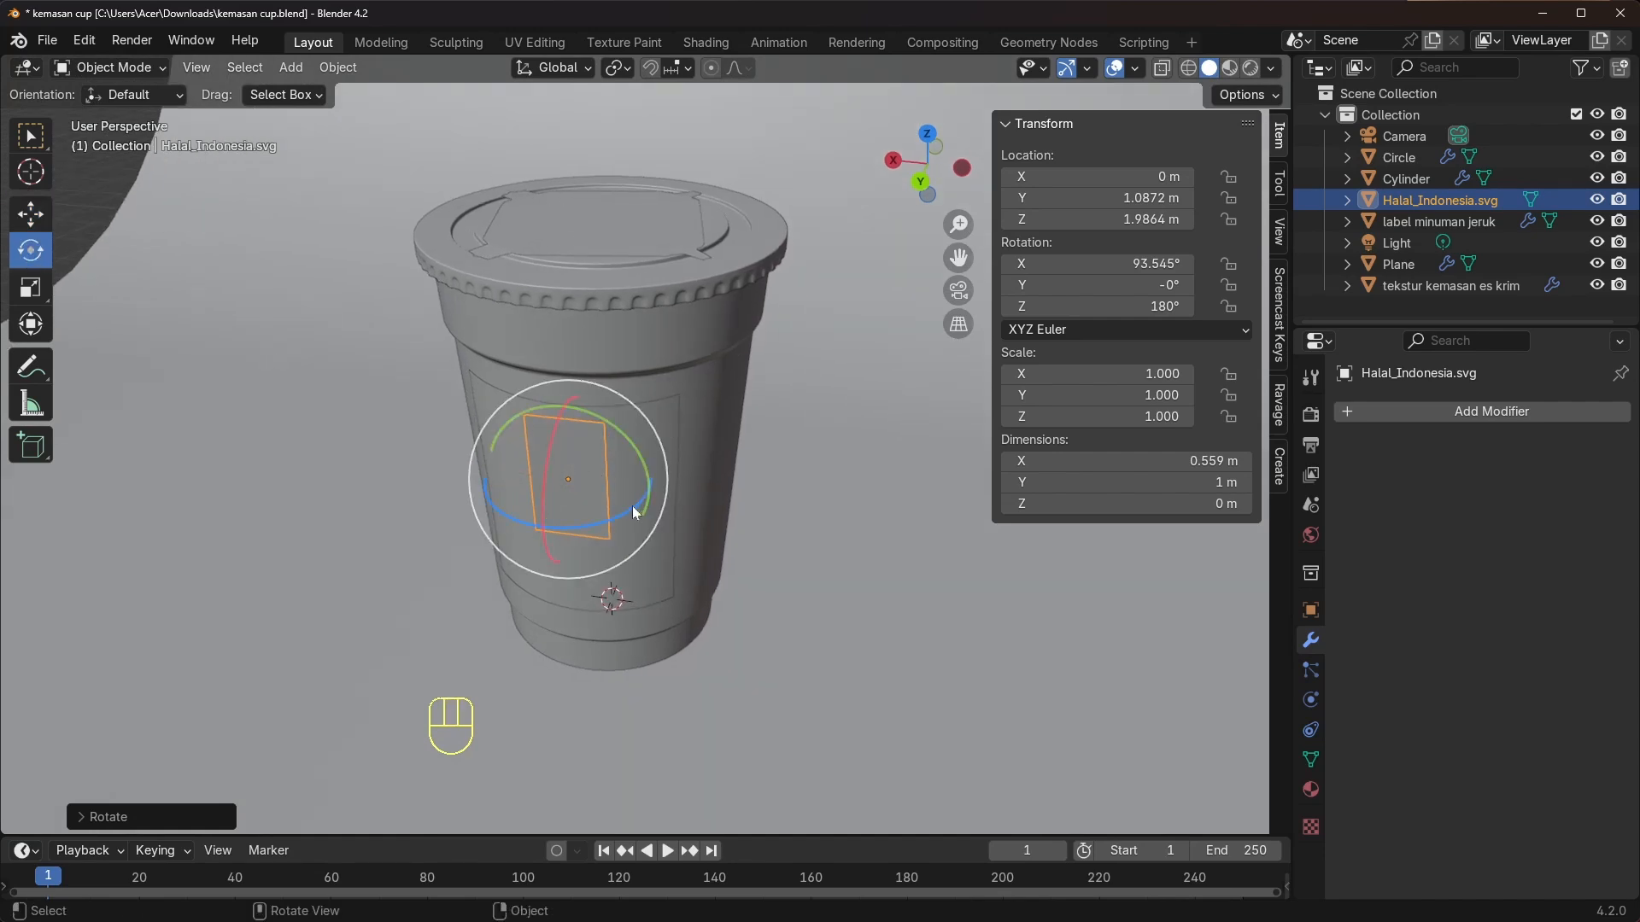
drag(634, 509, 676, 525)
key(ctrl+z)
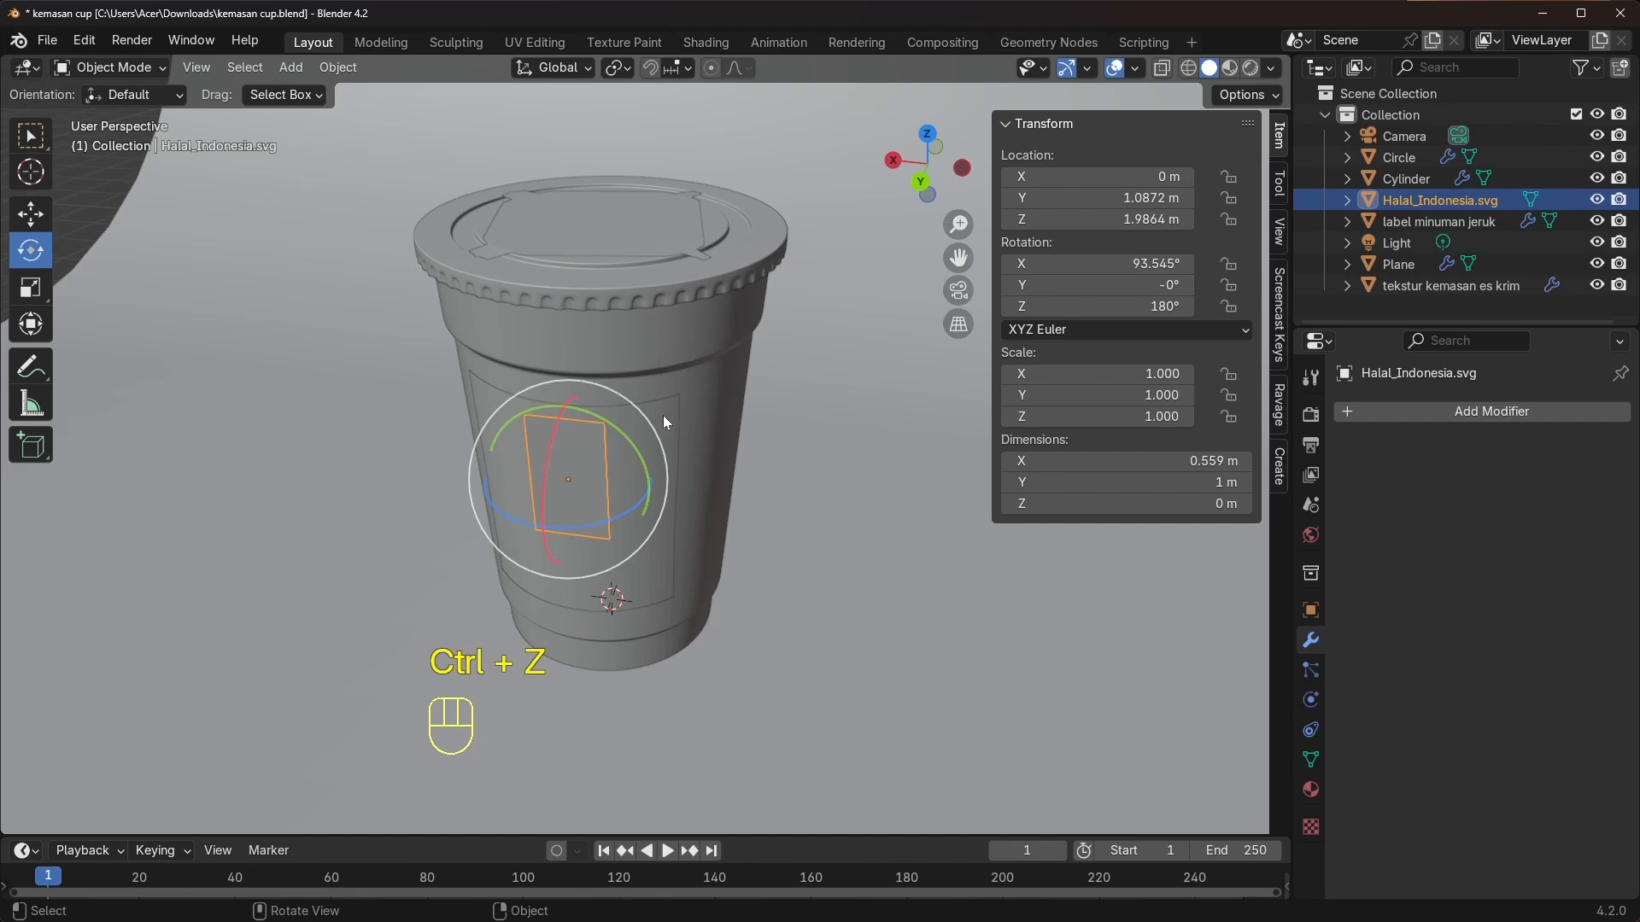
Snap the 3D cursor to the cup body's origin and set the transform pivot point to 3D Cursor
middle_drag(653, 498, 673, 501)
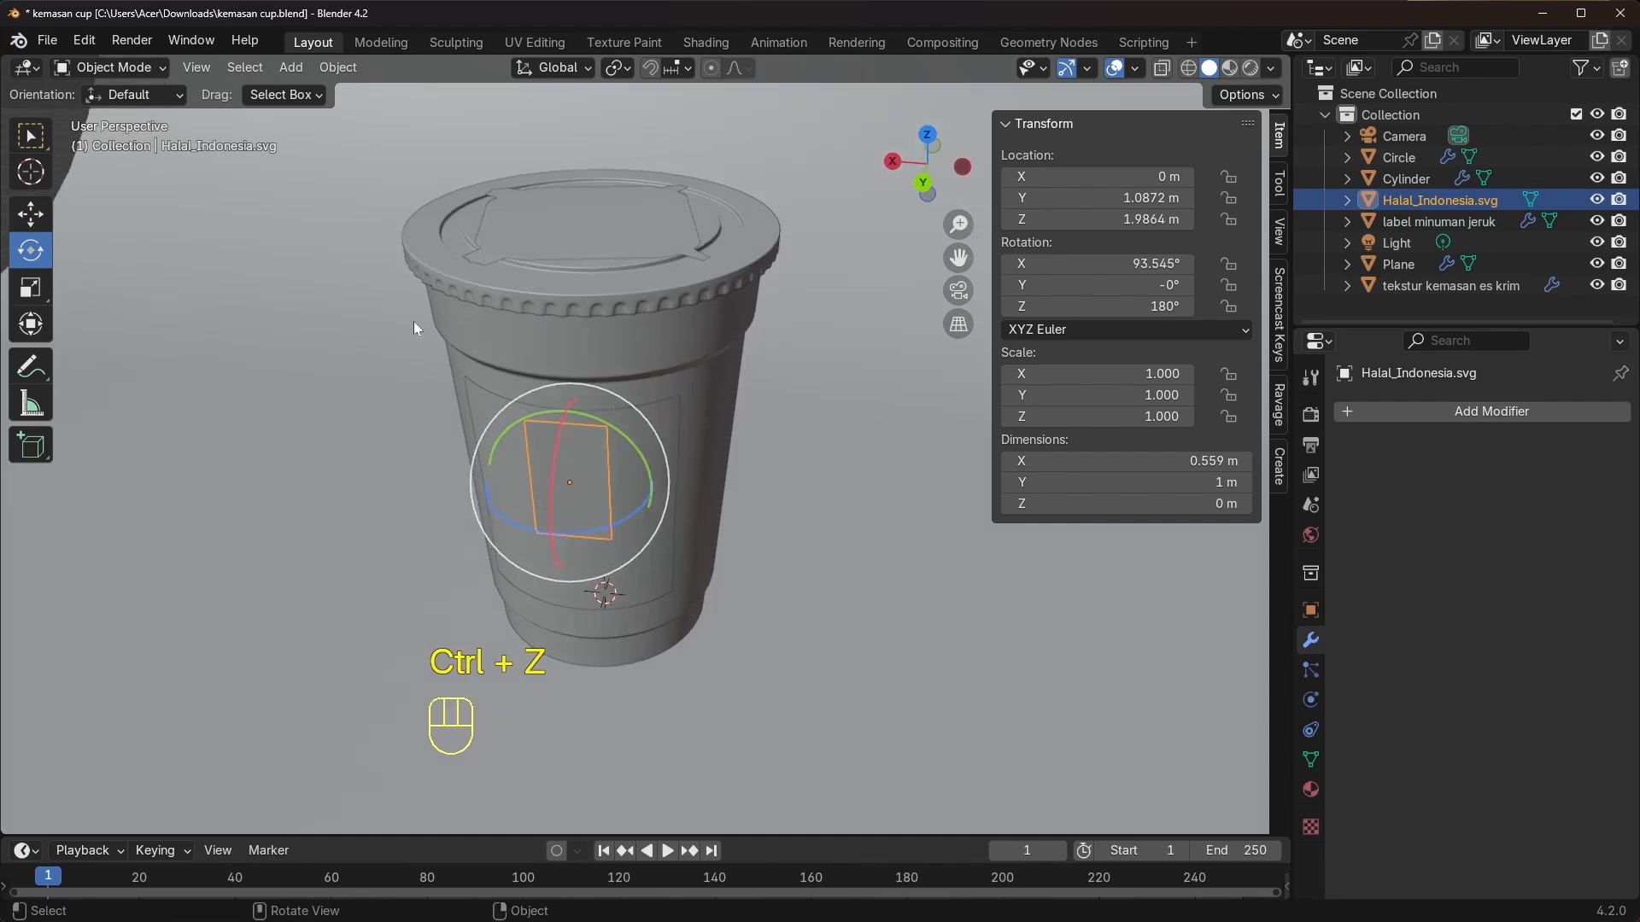
click(506, 336)
middle_drag(615, 328, 575, 364)
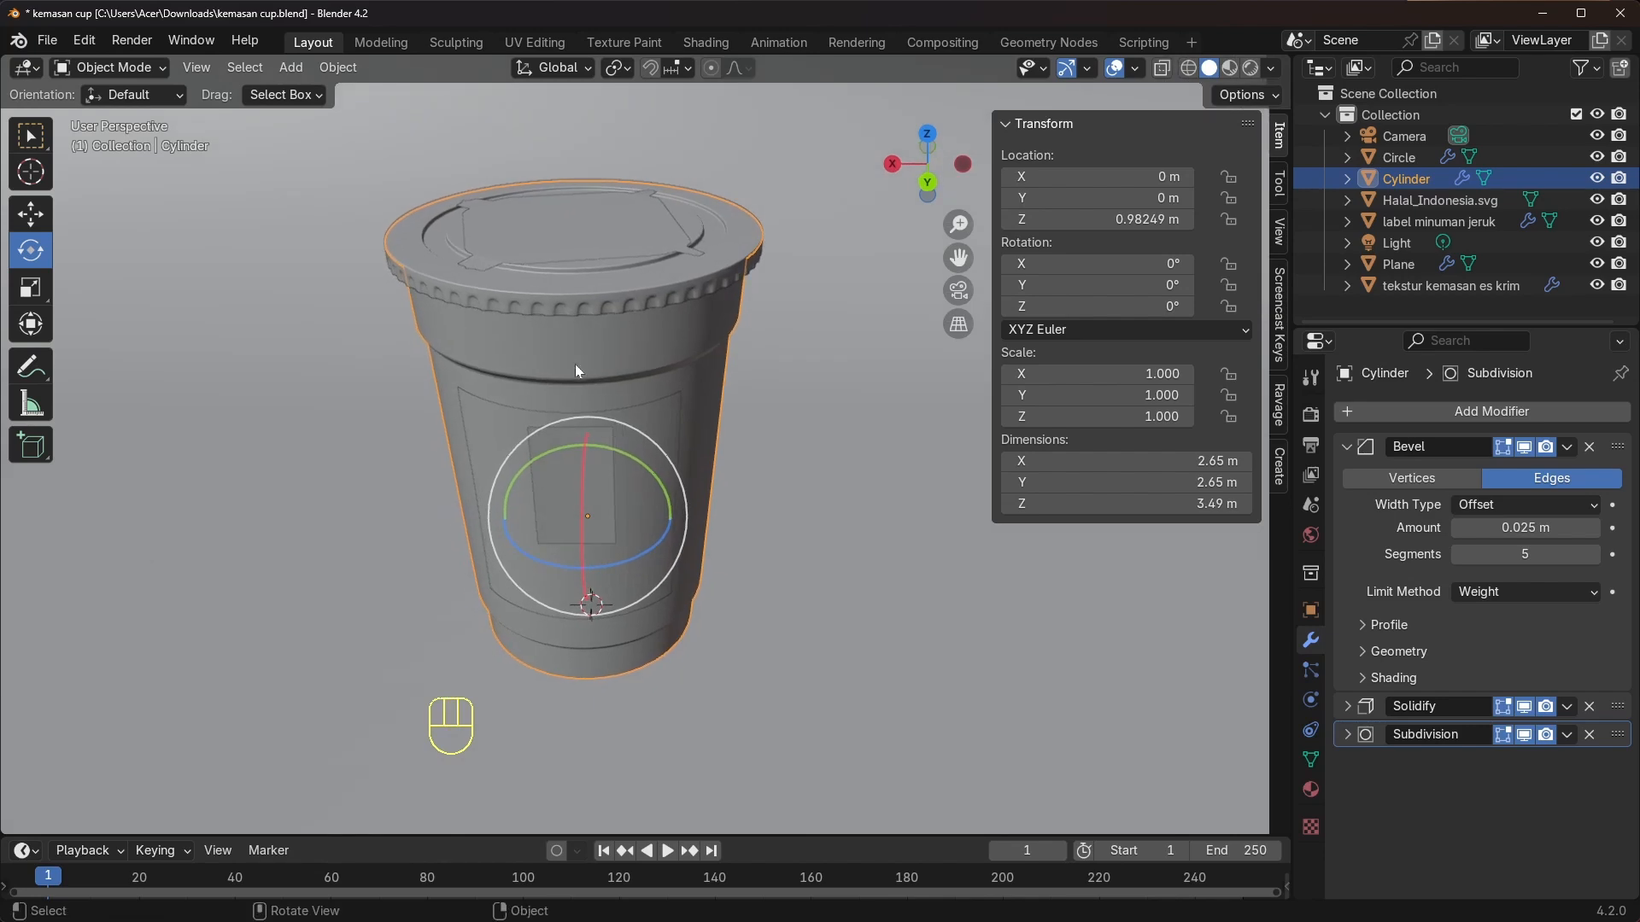
key(shift+s)
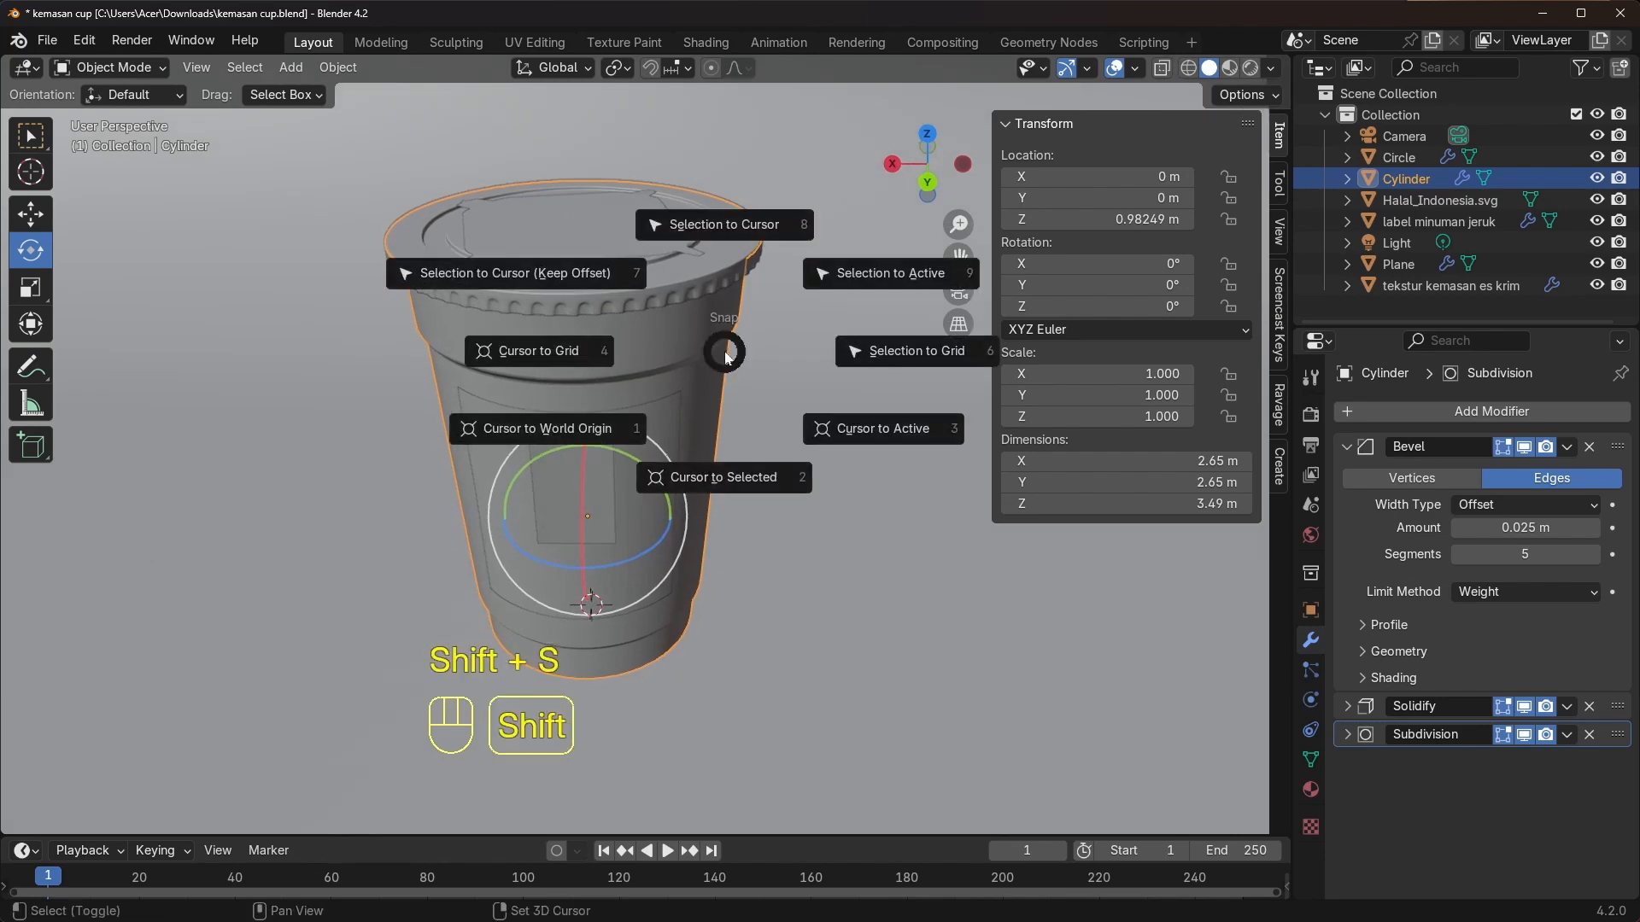
click(713, 481)
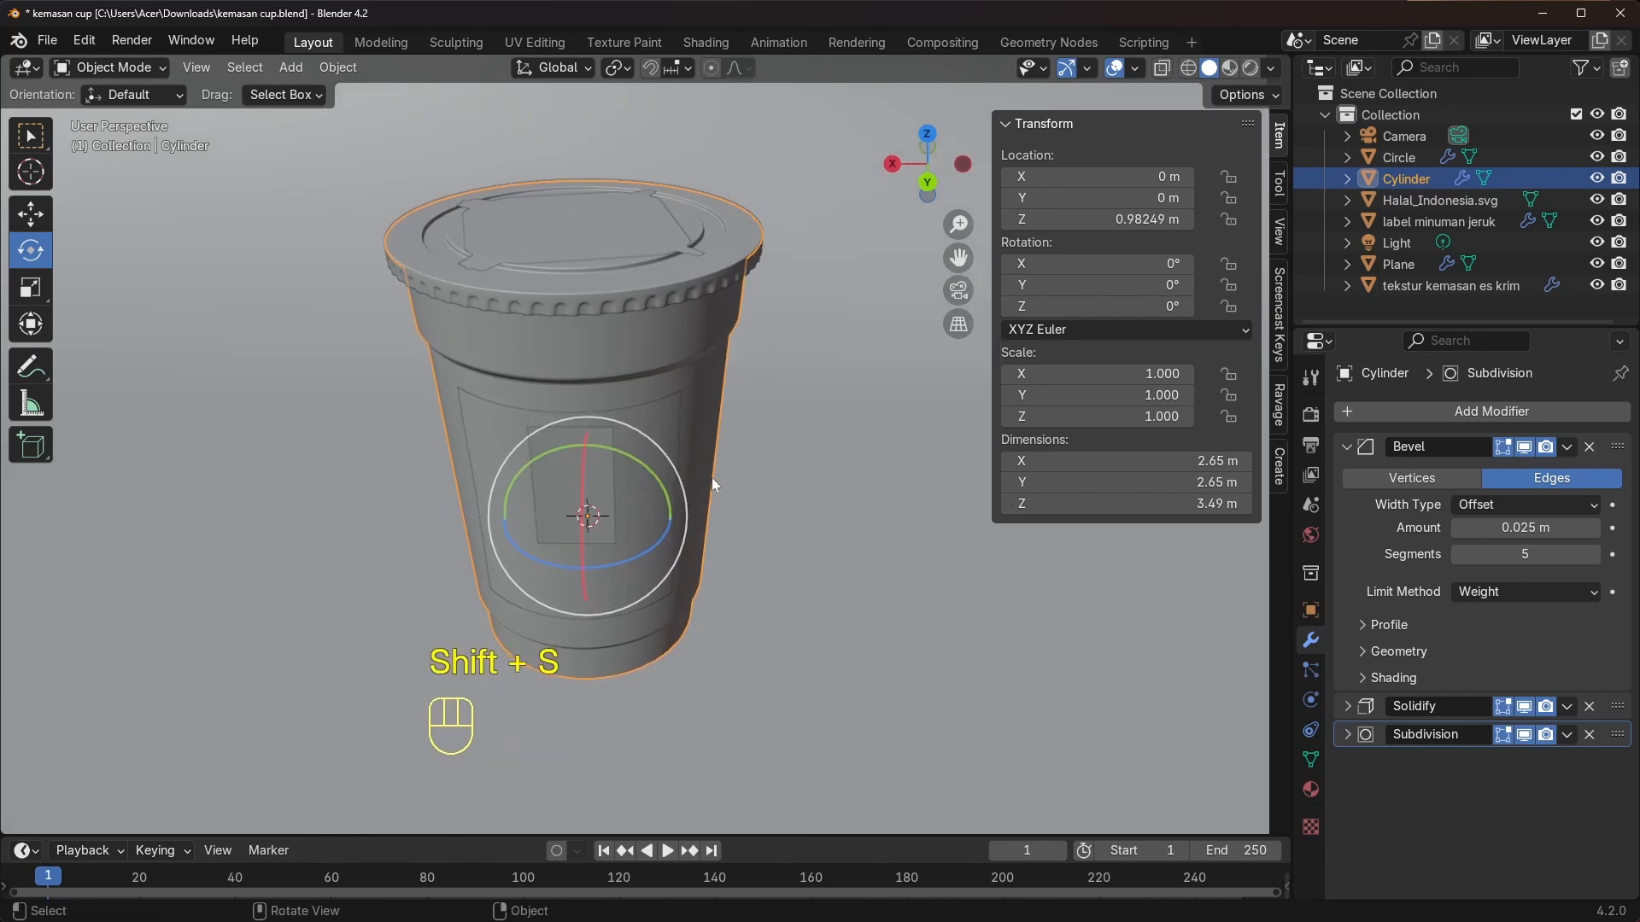
middle_drag(669, 586, 637, 527)
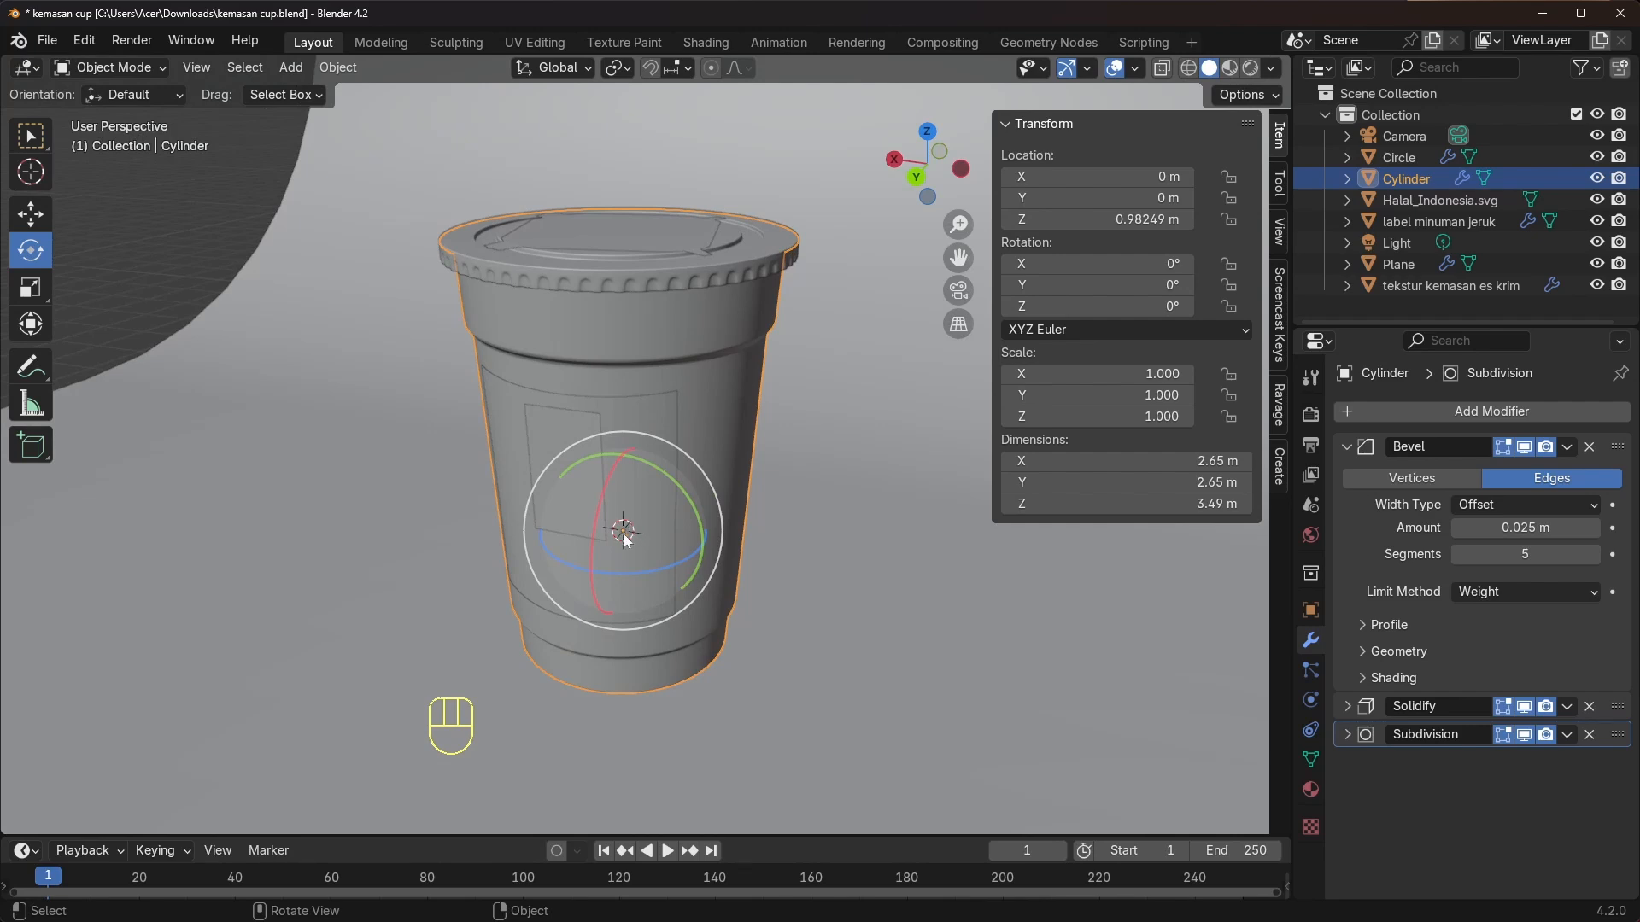
middle_drag(638, 538, 697, 388)
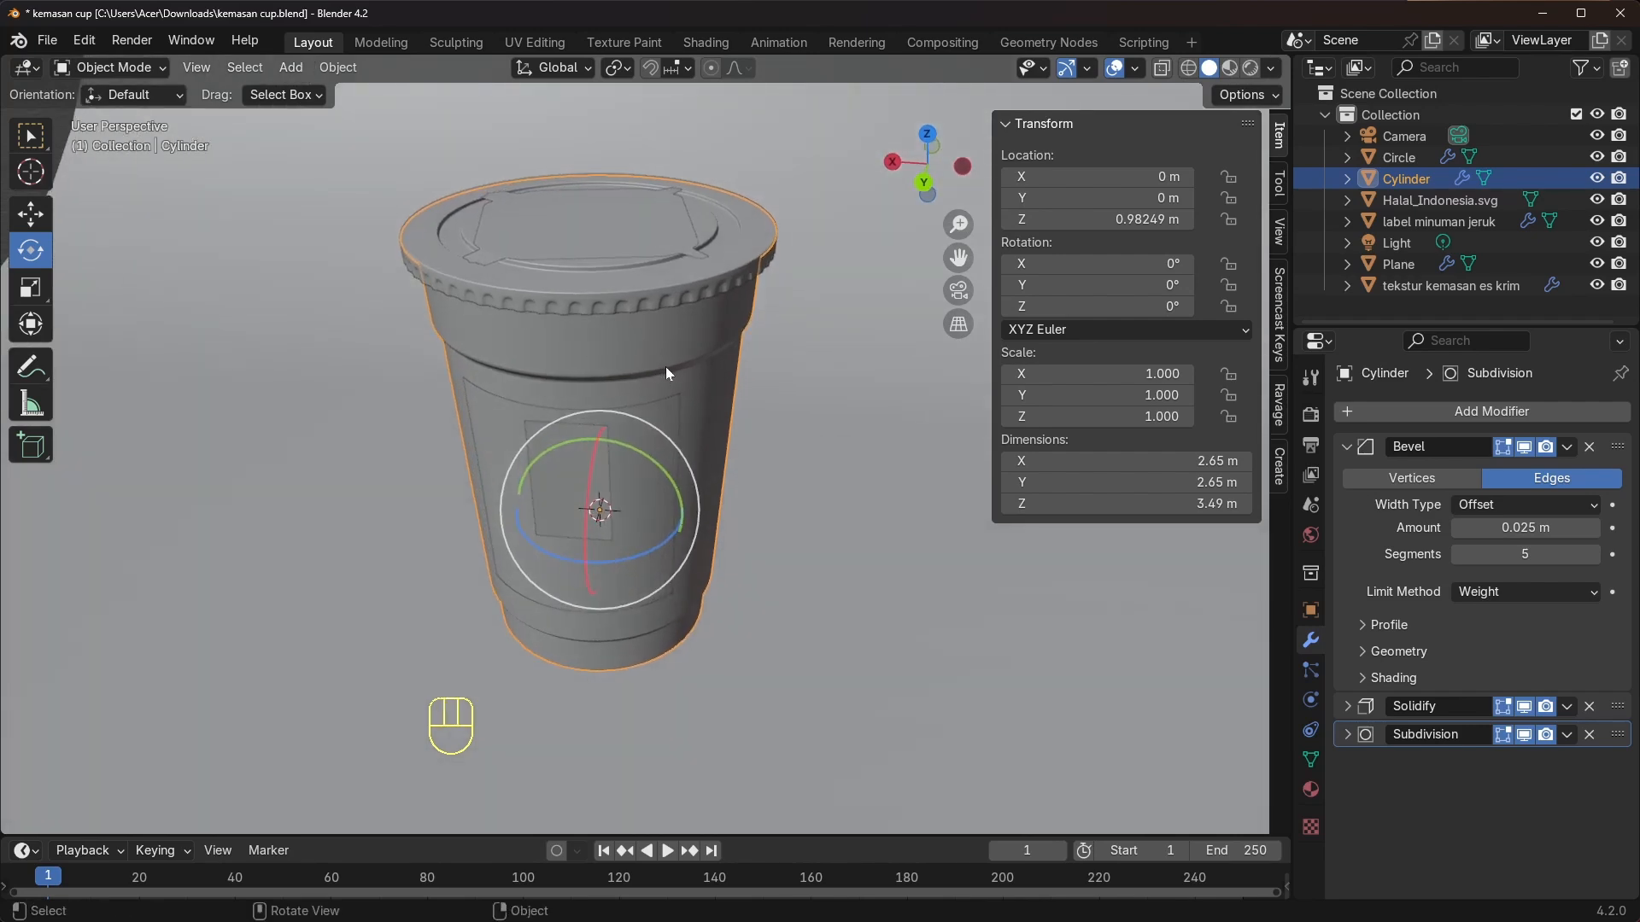
click(617, 67)
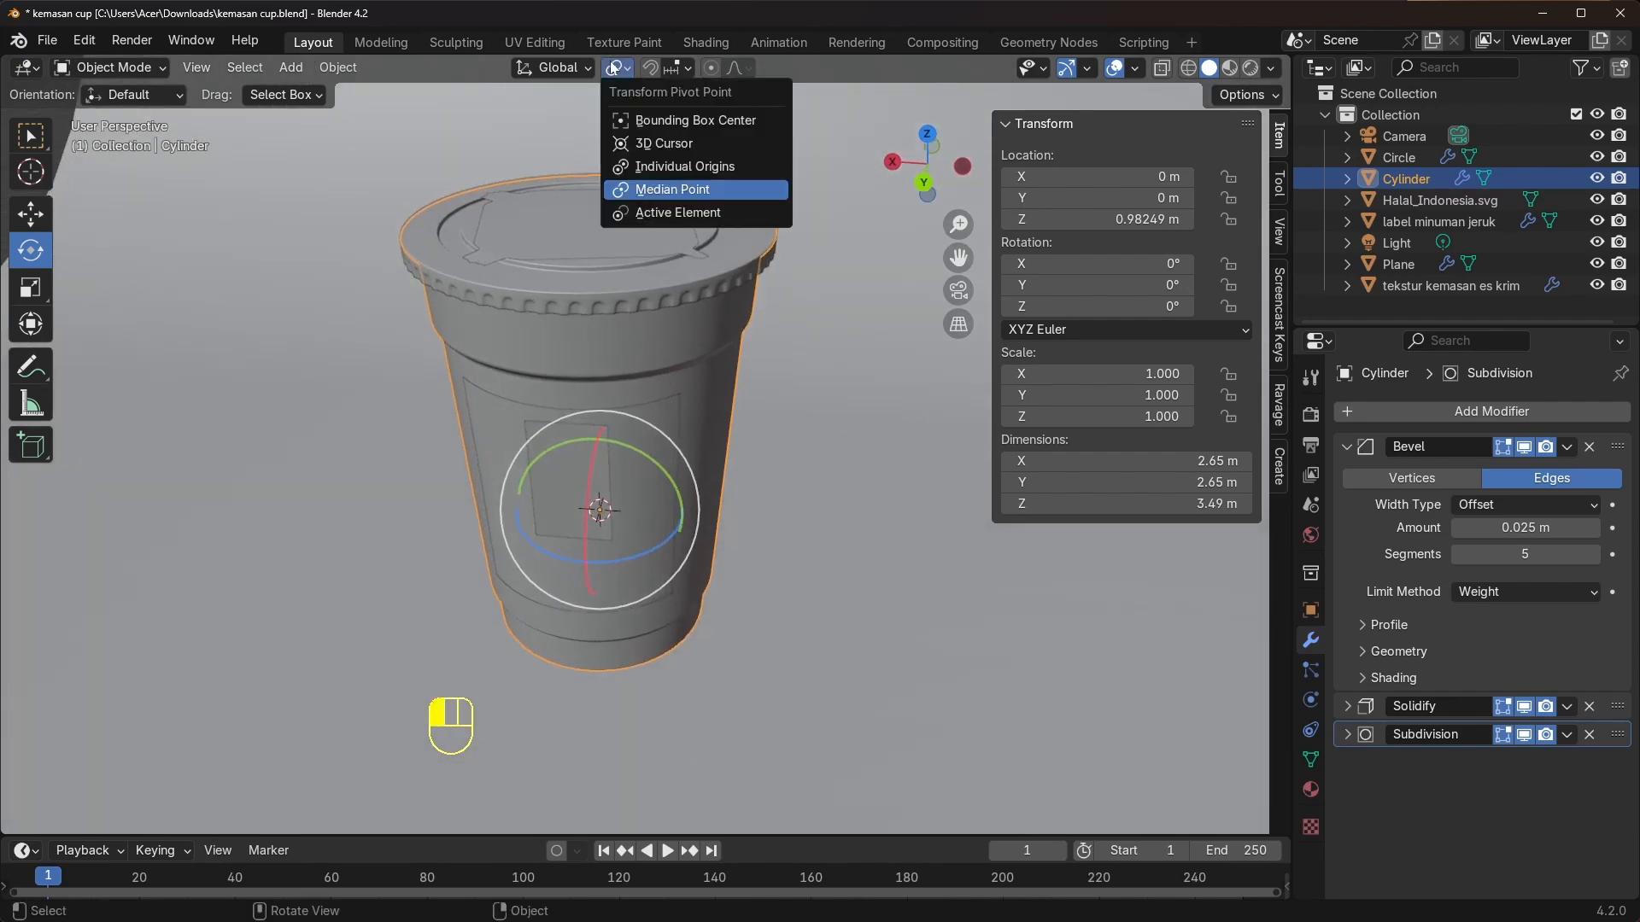
click(646, 145)
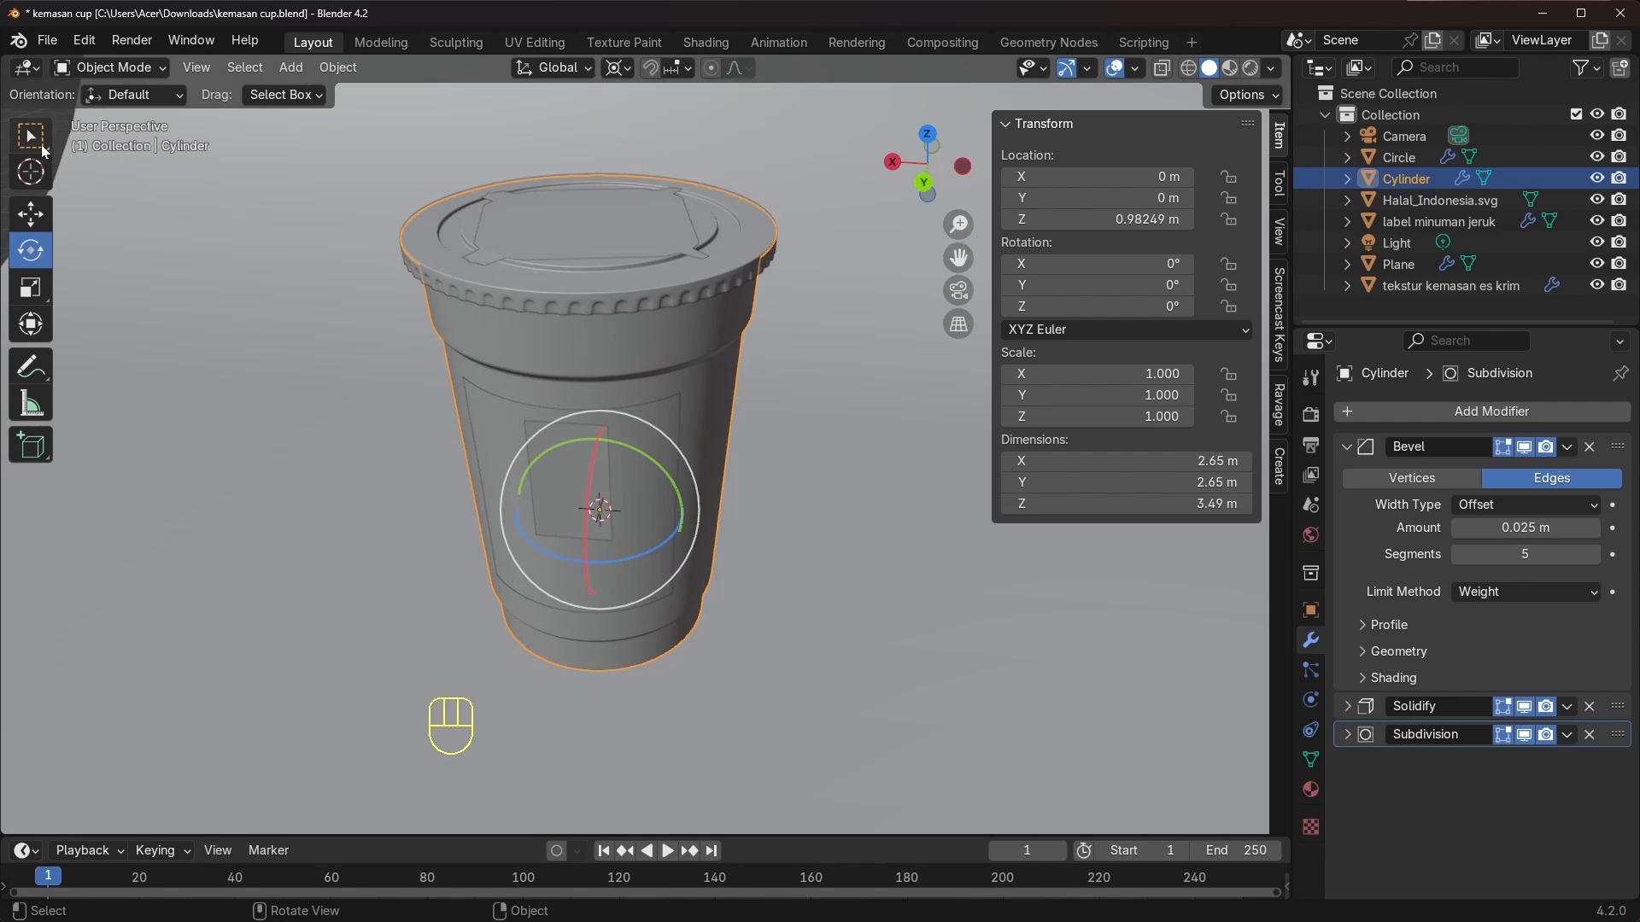
Rotate the halal logo plane around the cup's vertical axis to about 245° around Z, beside the lemon label
click(31, 214)
click(570, 444)
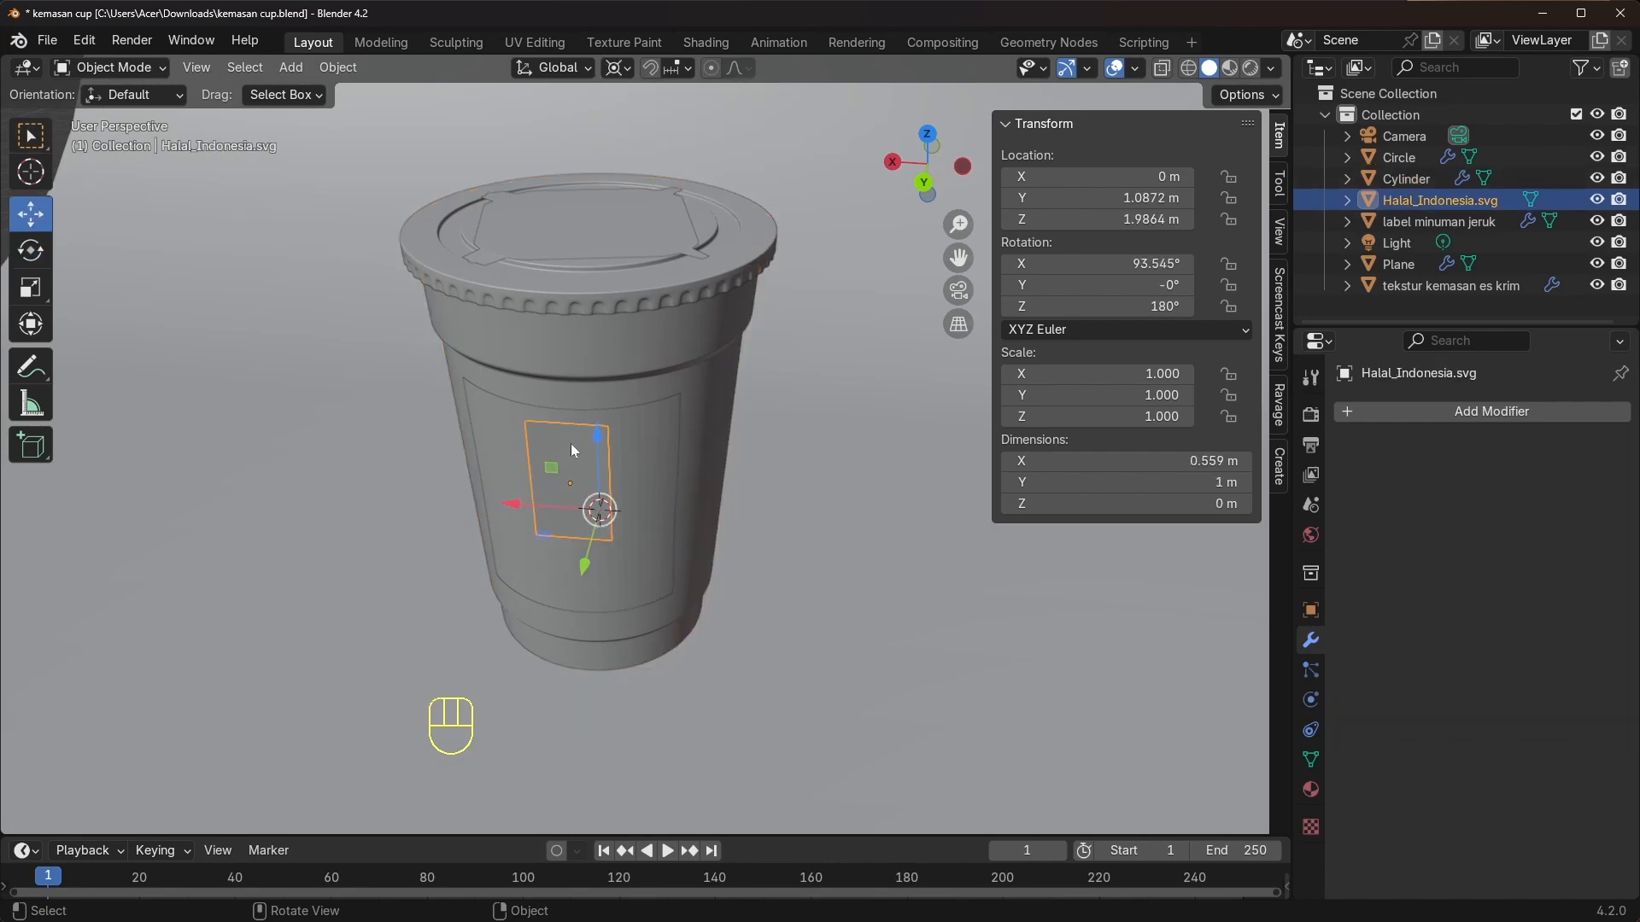
middle_drag(570, 443, 752, 408)
key(ctrl+z)
middle_drag(657, 355, 816, 505)
key(r)
key(z)
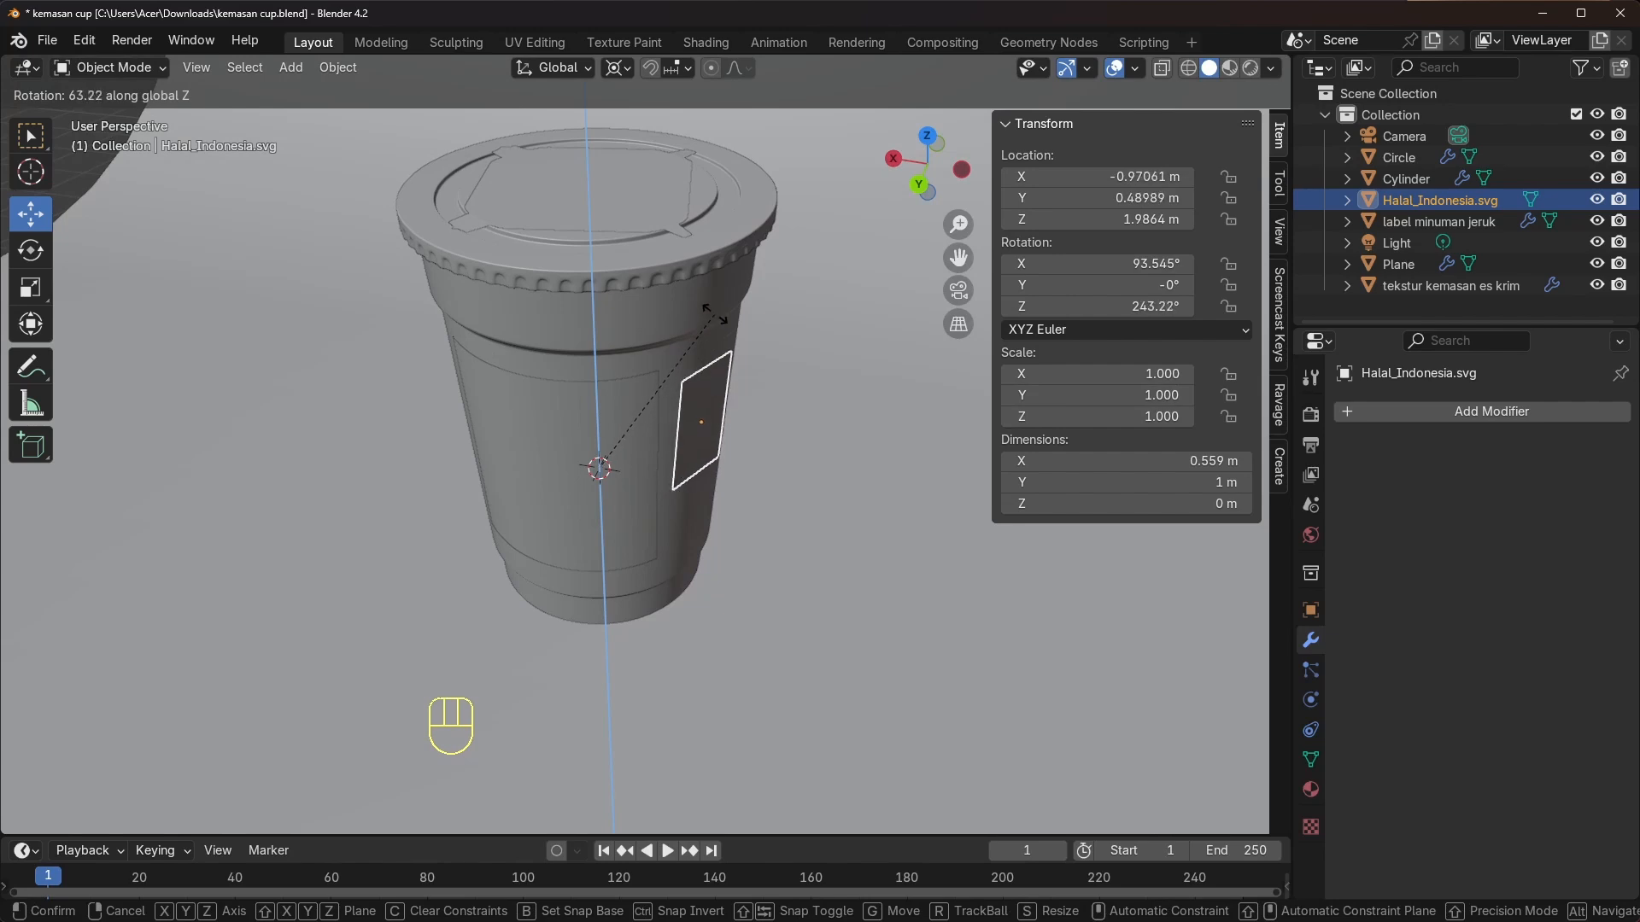
click(636, 466)
Set the transform pivot point back to Median Point
middle_drag(630, 473, 617, 297)
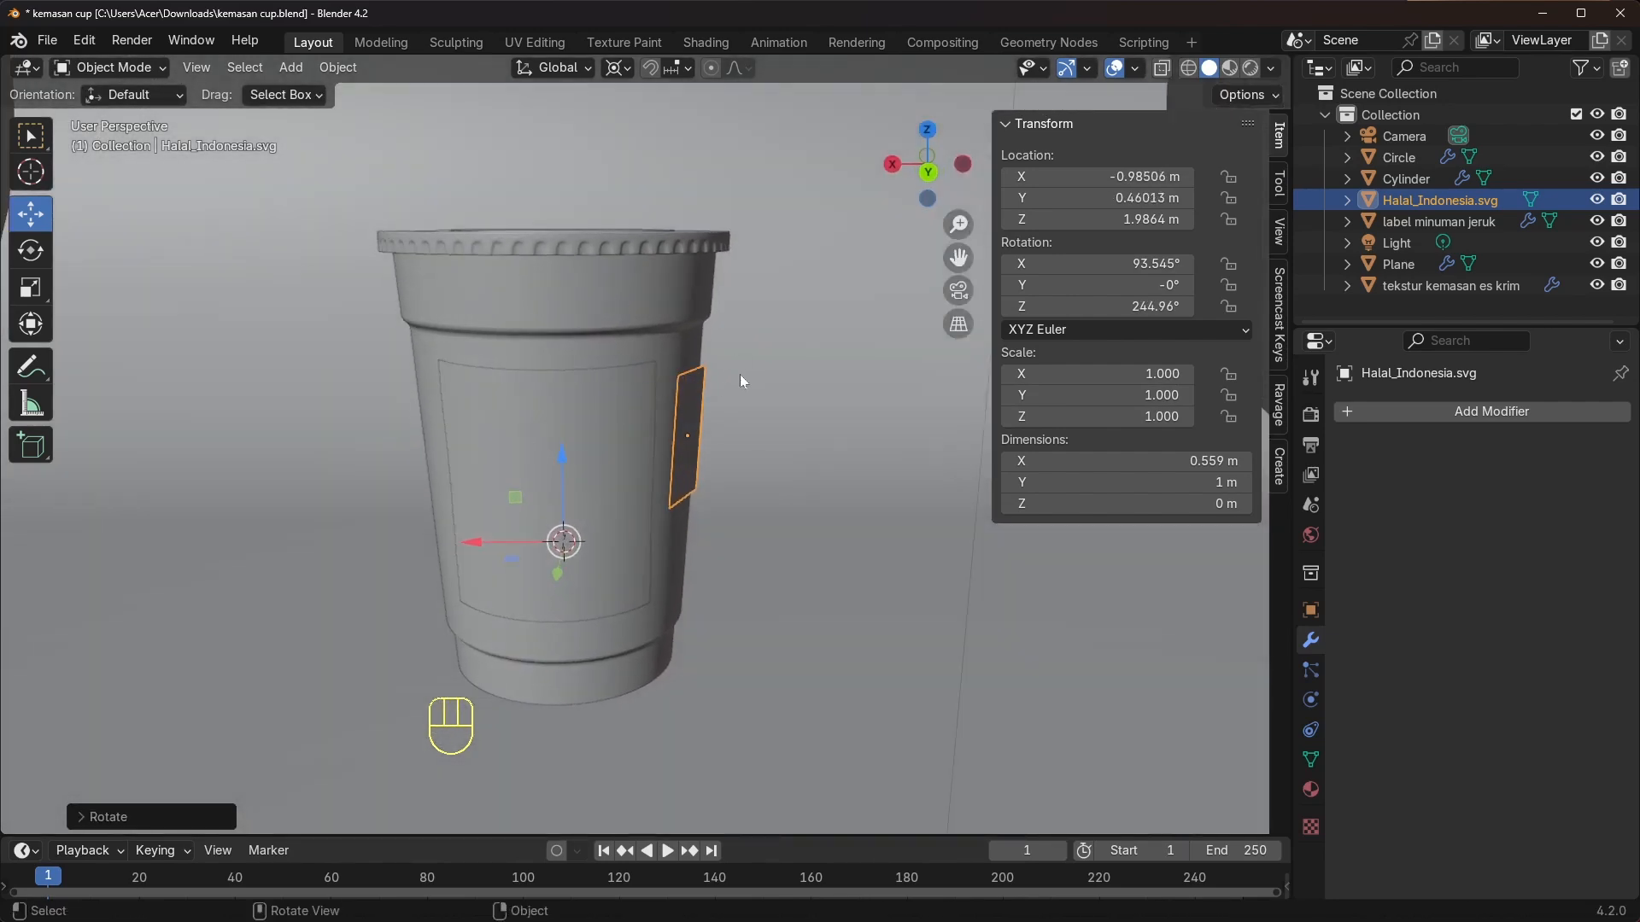
middle_drag(740, 374, 598, 324)
click(617, 68)
click(649, 195)
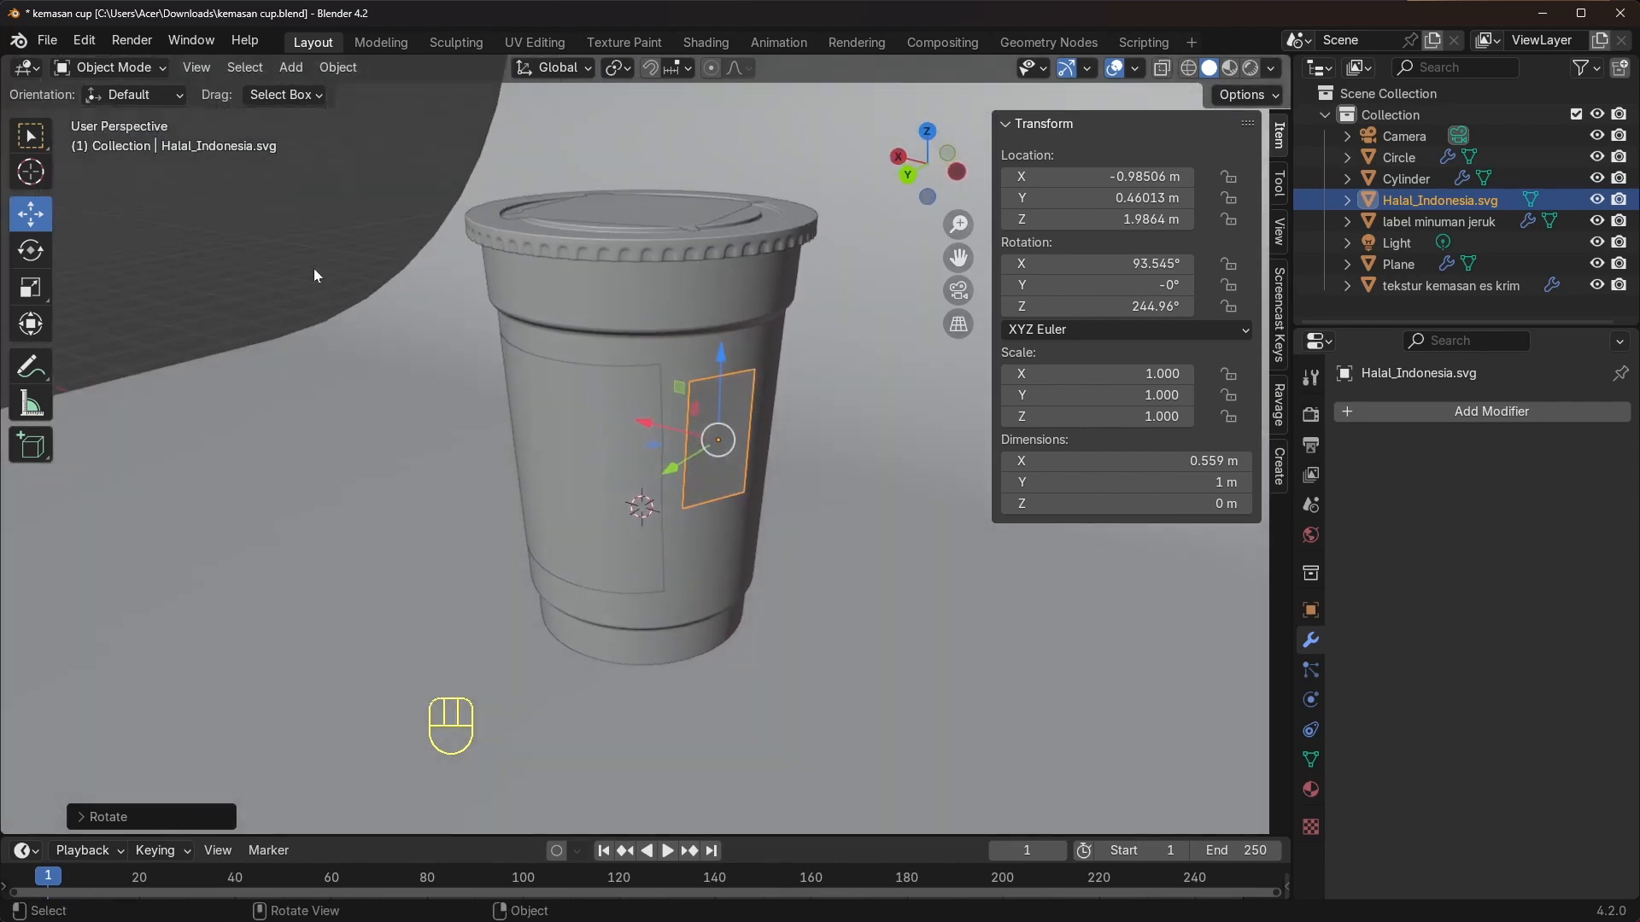
Enter Edit Mode on the halal logo plane and subdivide its face with 30 cuts
click(110, 67)
click(111, 109)
scroll(546, 412, up, 5)
right_click(546, 413)
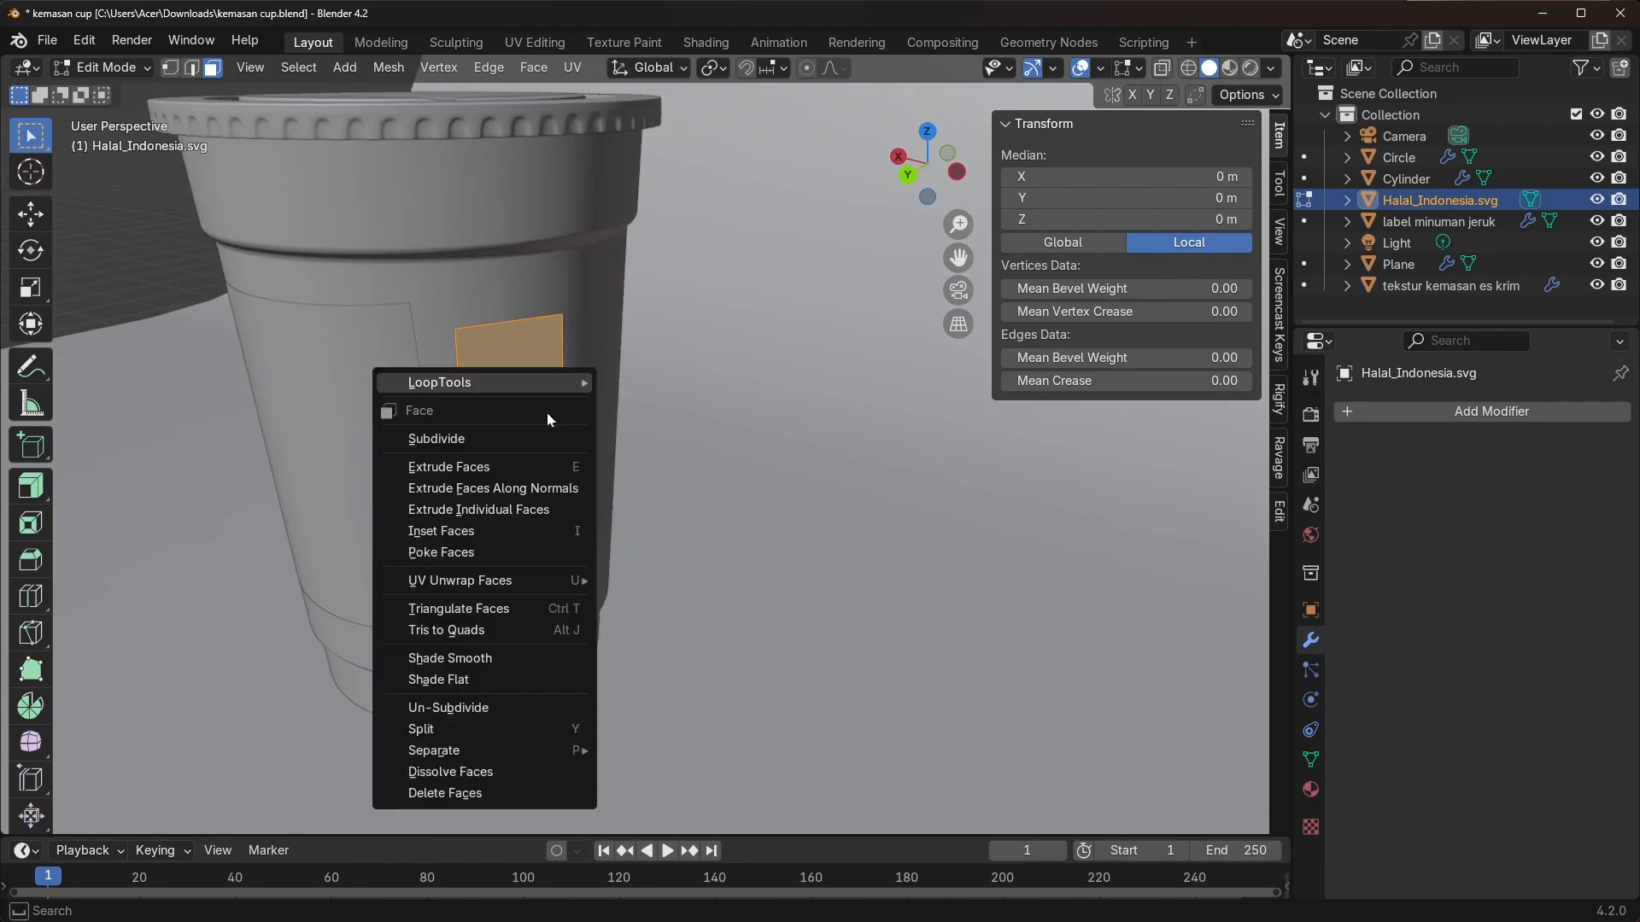
click(490, 438)
click(196, 812)
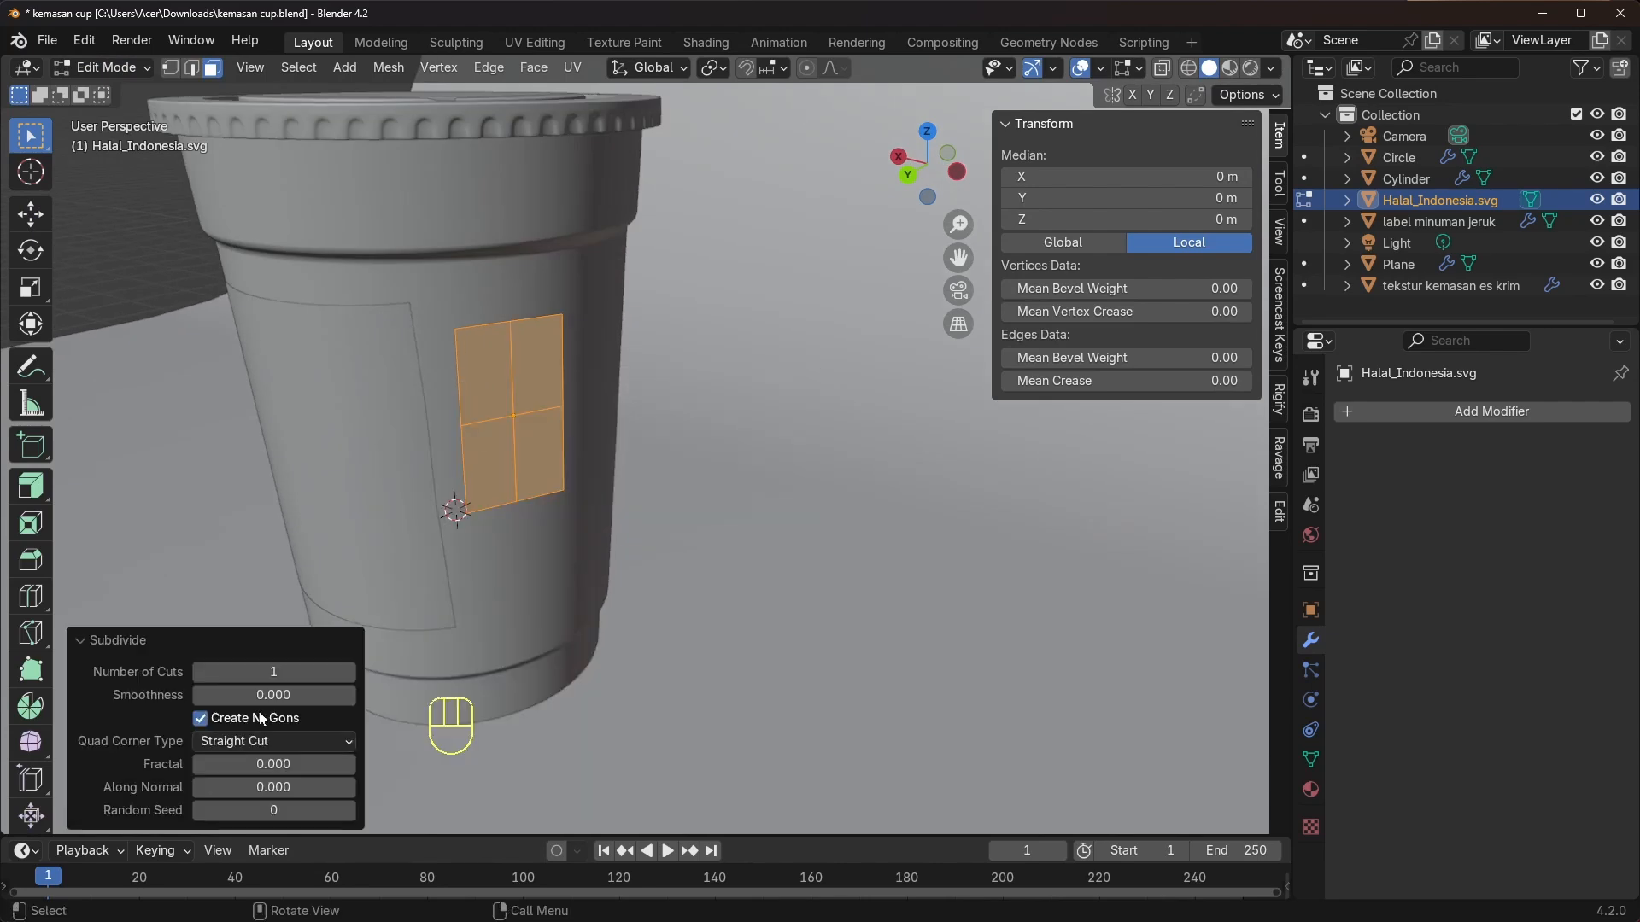
click(273, 671)
text(30)
key(Return)
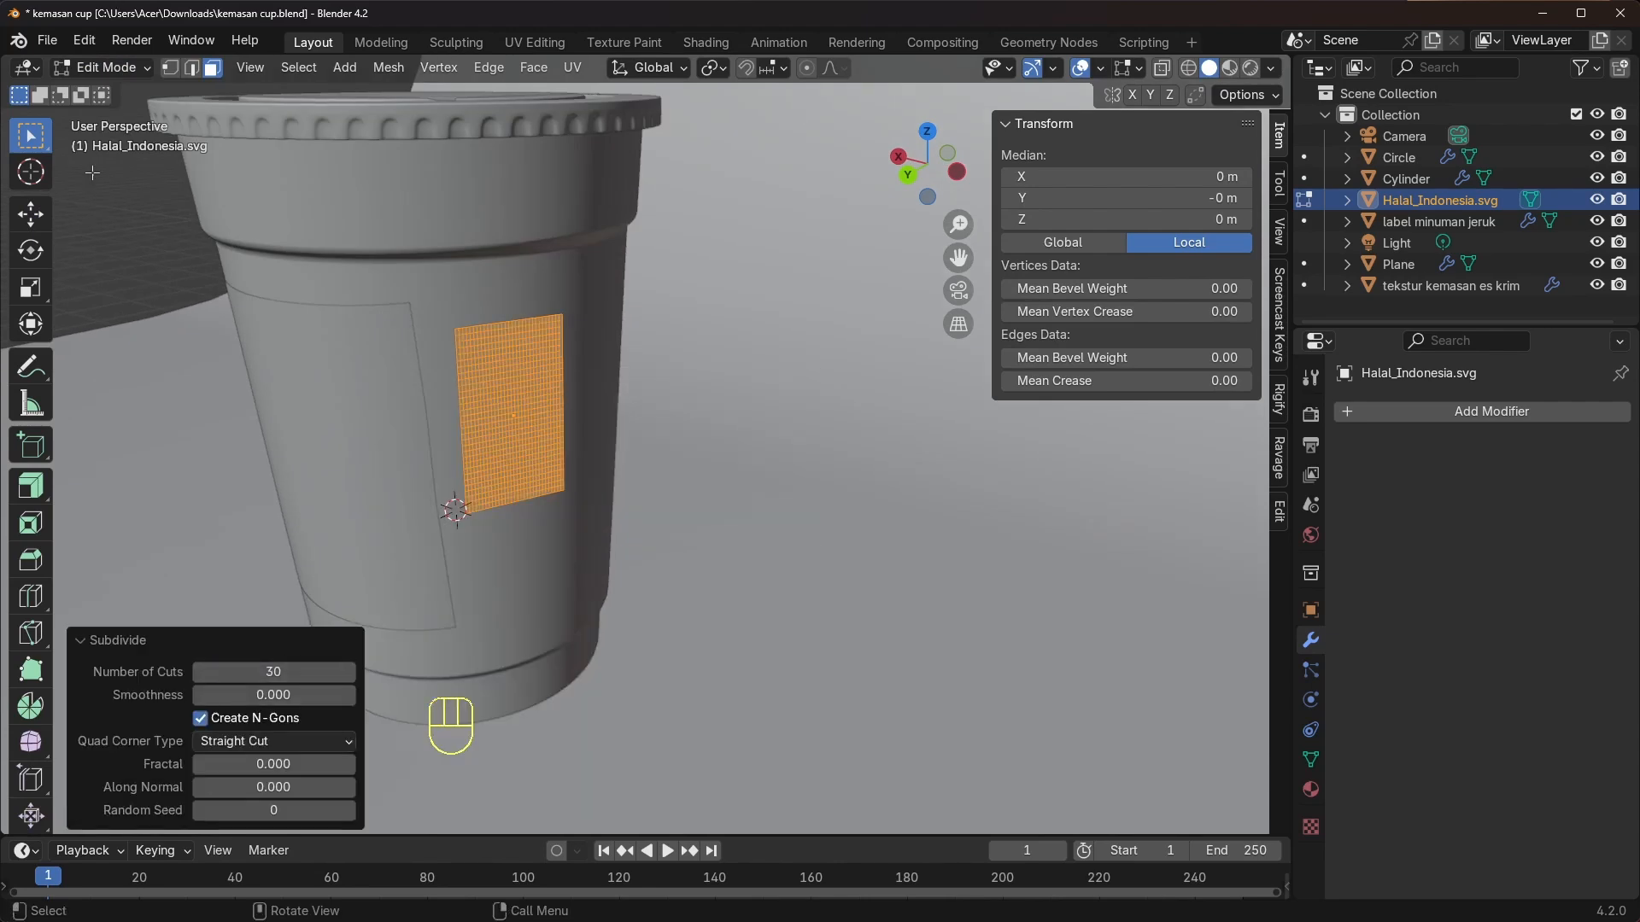
click(99, 644)
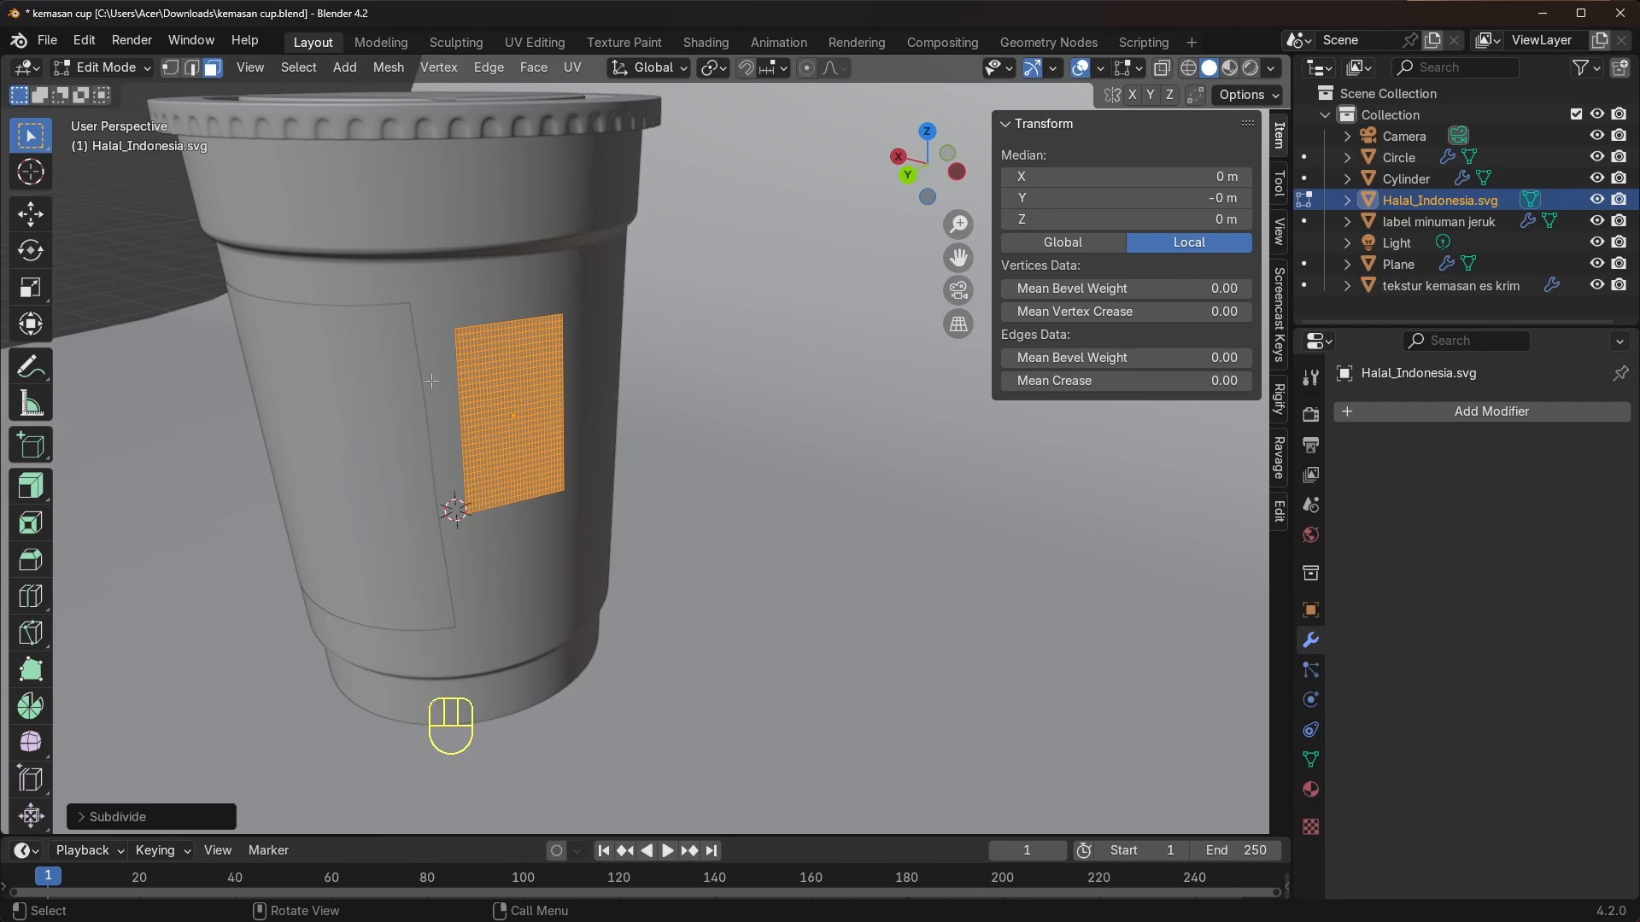
Return to Object Mode and add a Shrinkwrap modifier to the halal logo plane, targeting the cup body with a 0.004 m offset
middle_drag(531, 377, 479, 382)
click(107, 68)
click(120, 92)
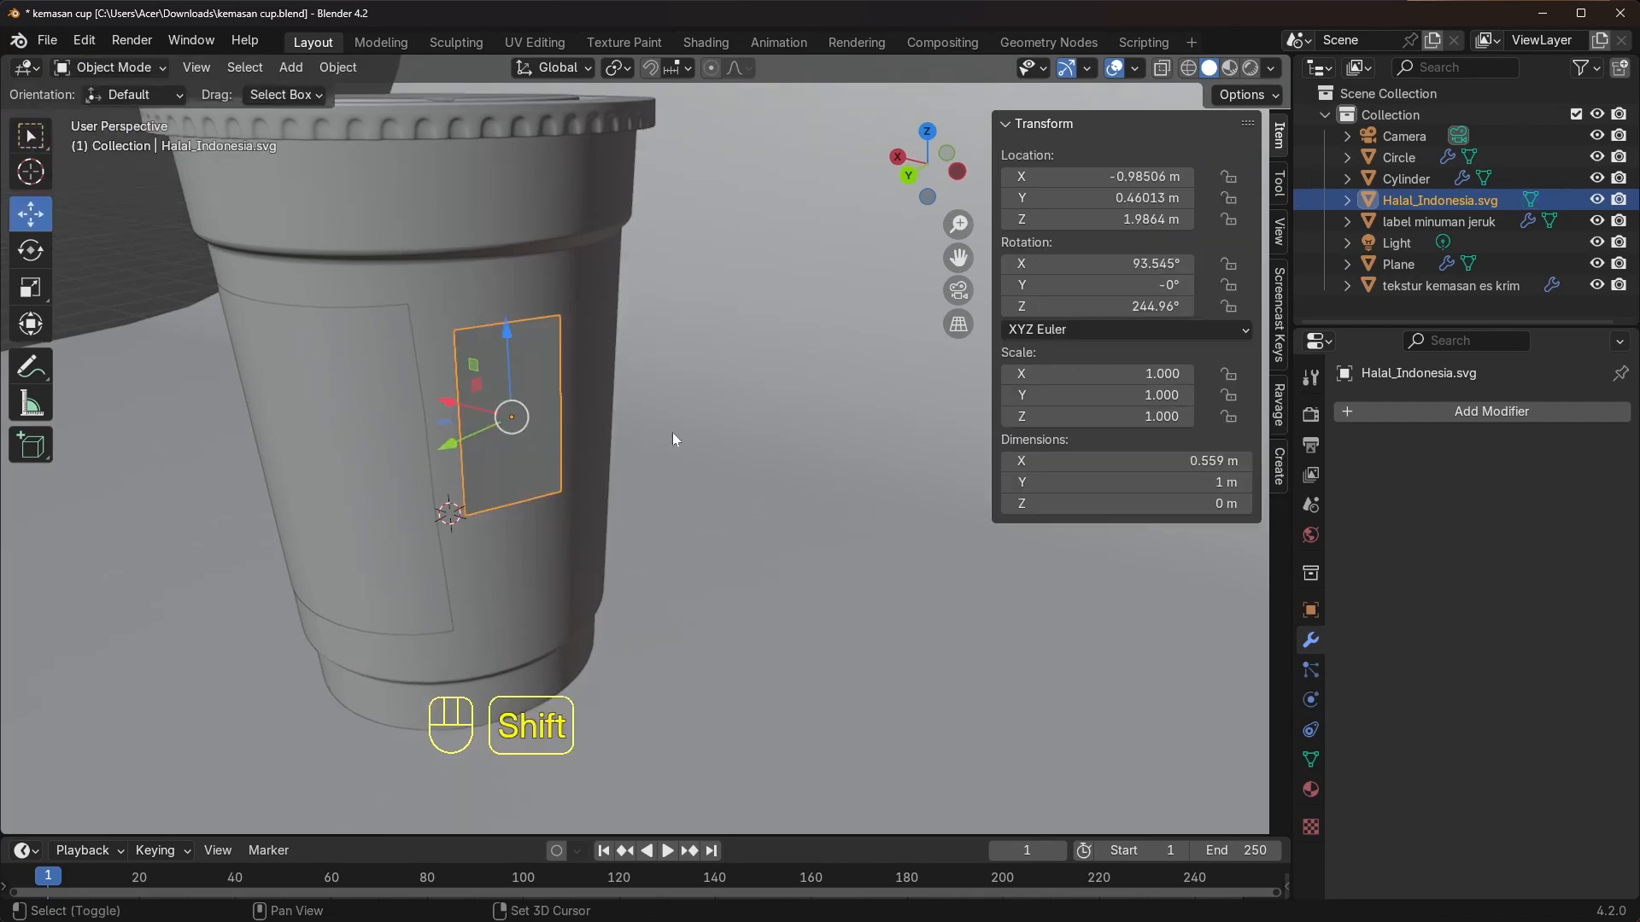
click(1430, 410)
click(1347, 412)
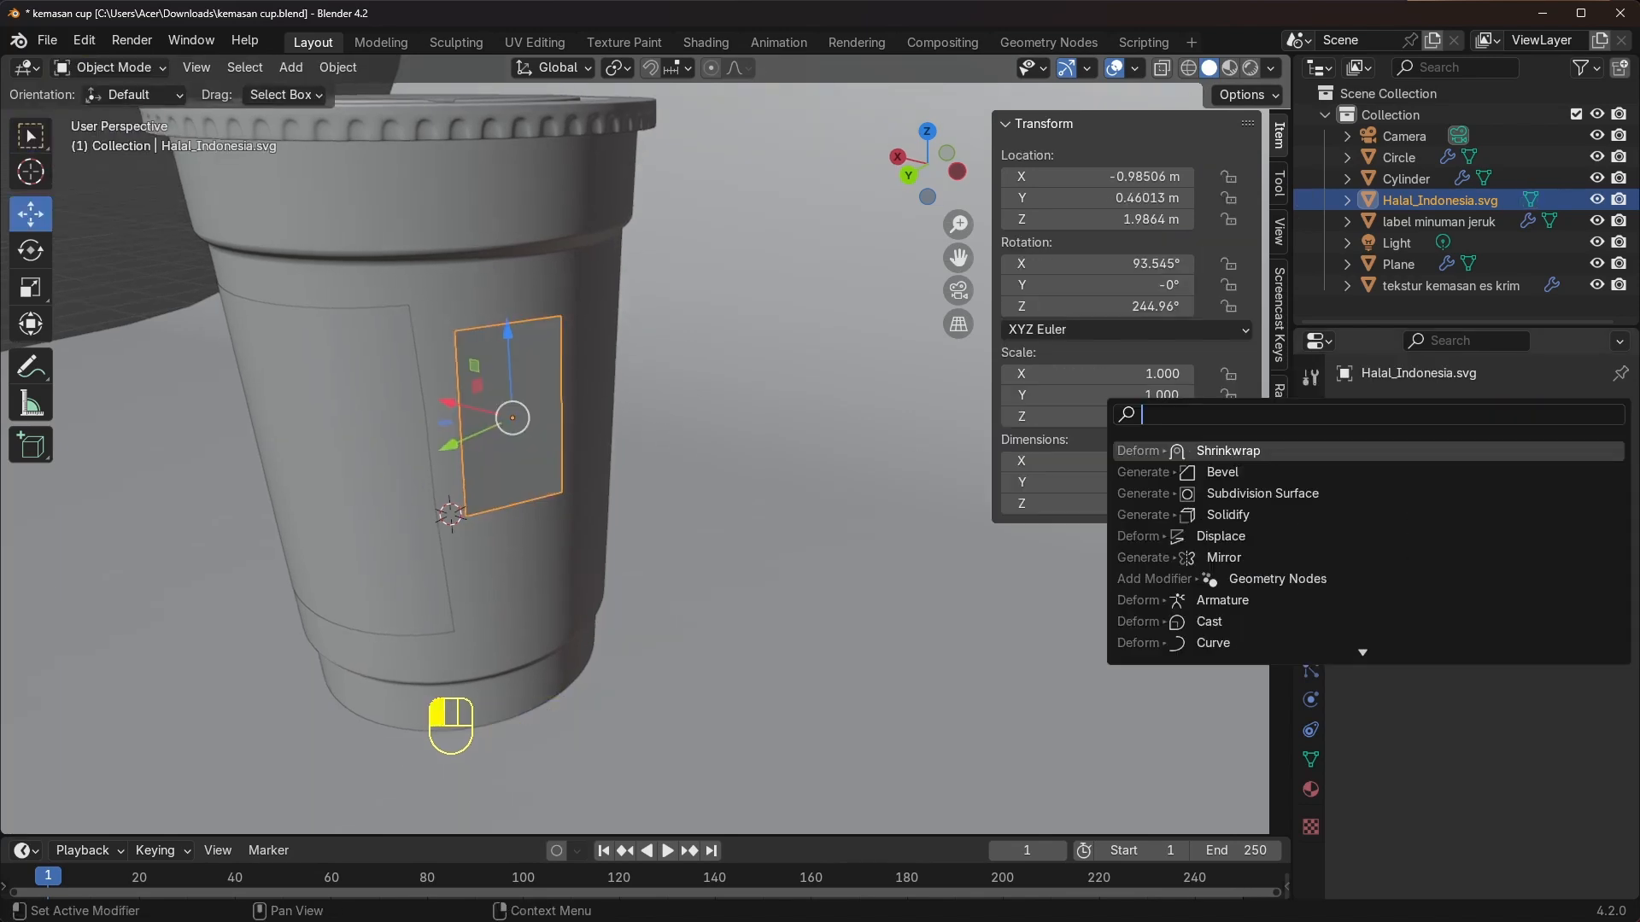
click(1358, 451)
click(1591, 530)
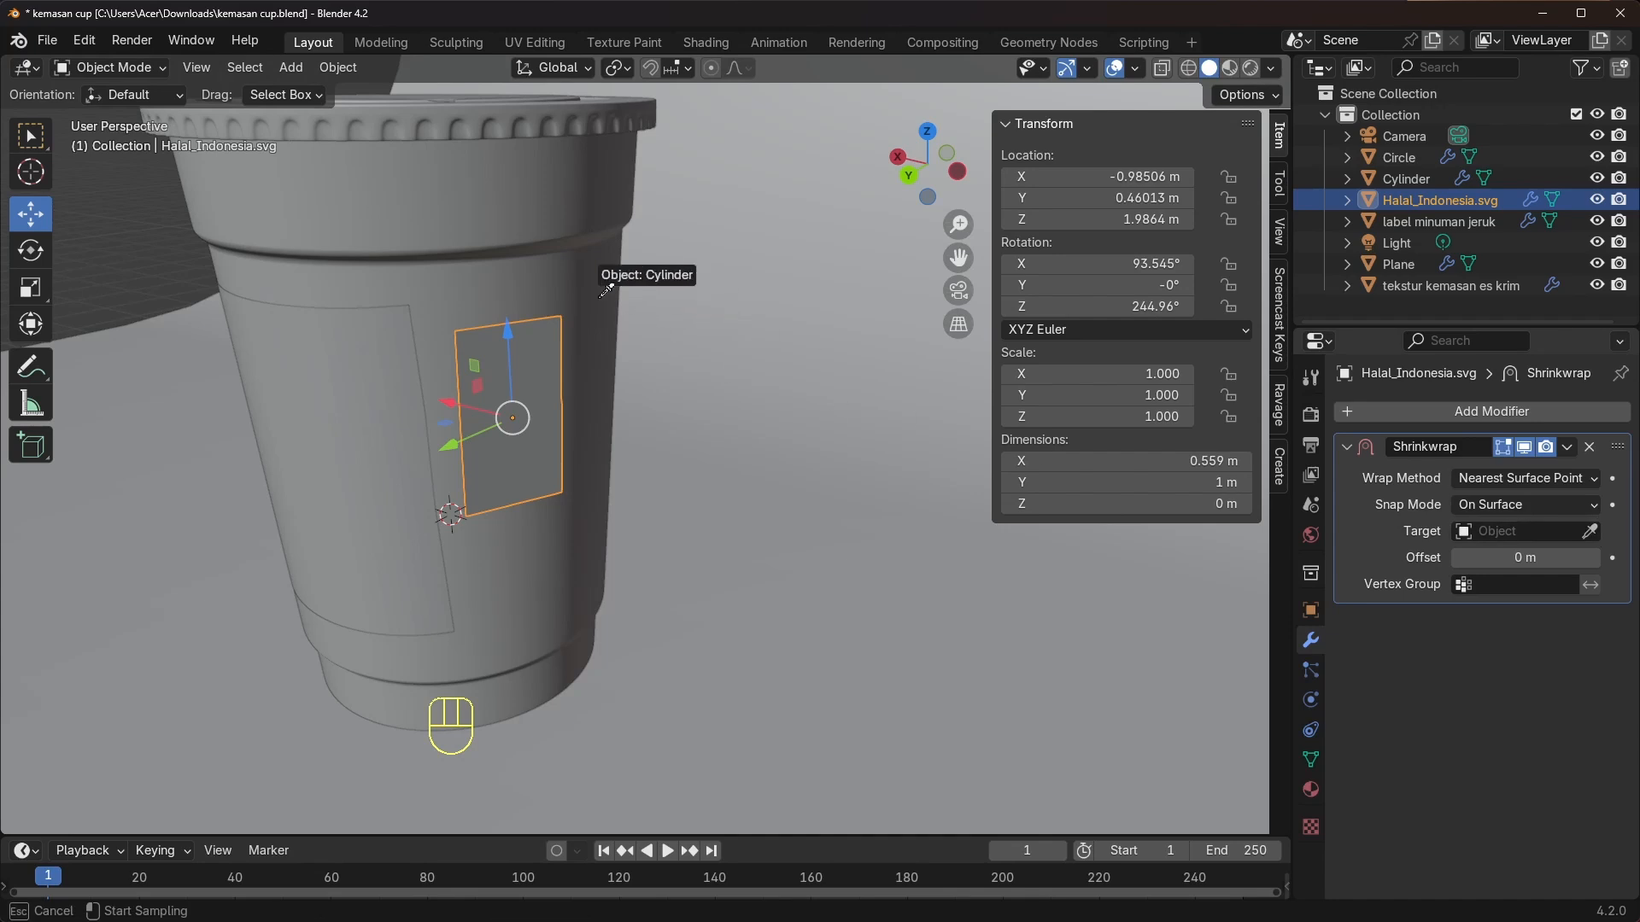
click(594, 263)
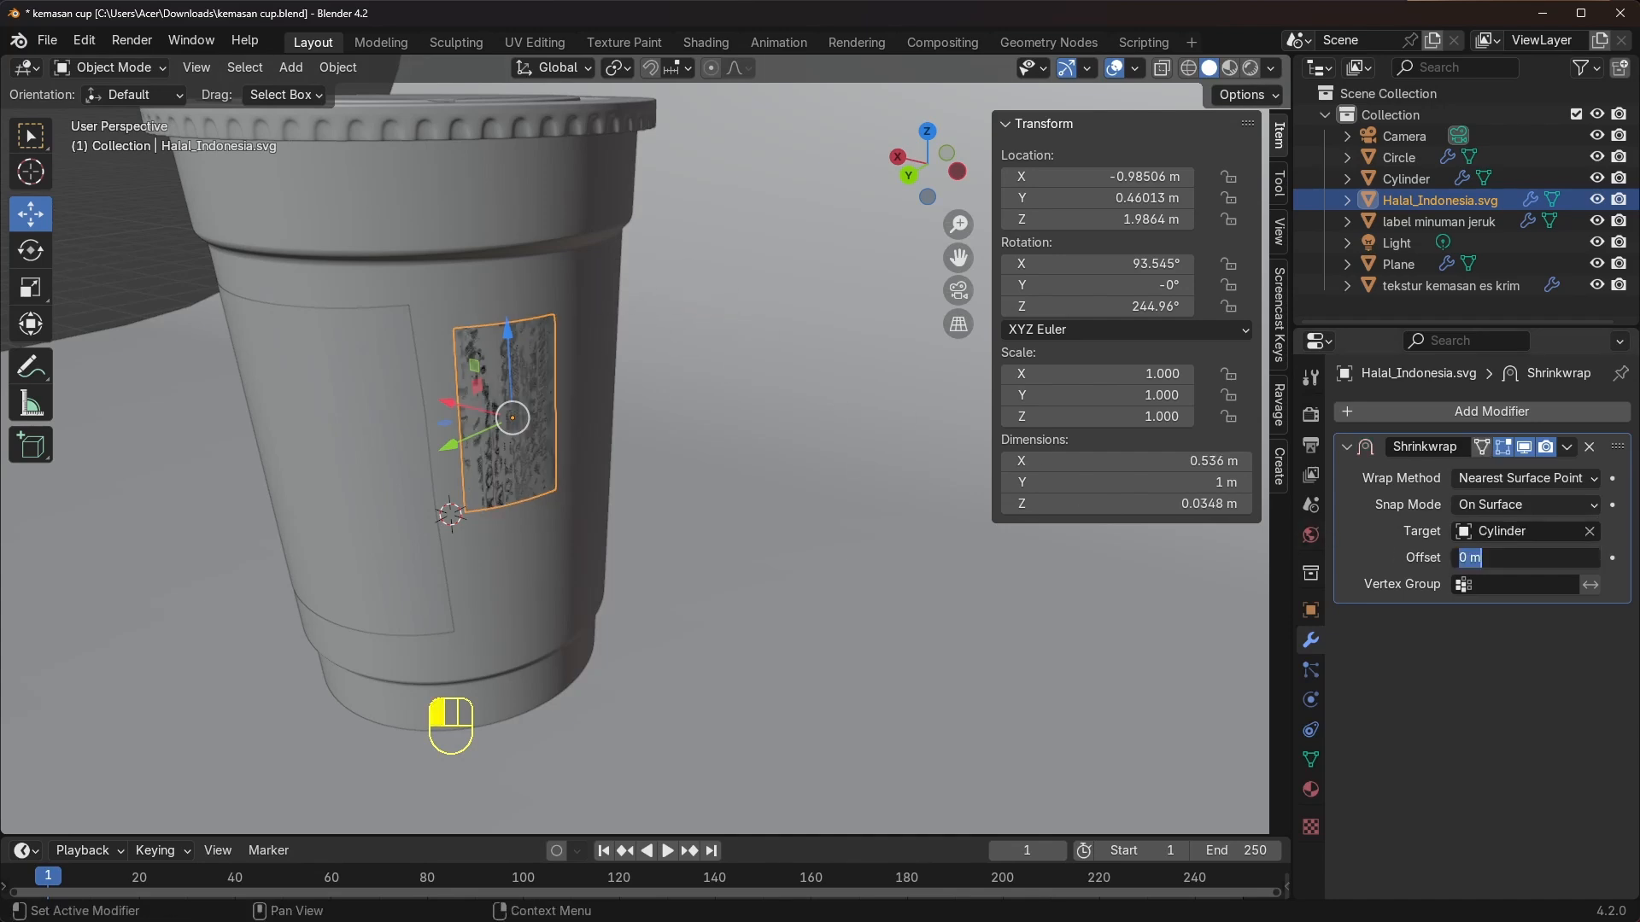
text(0.003)
key(Return)
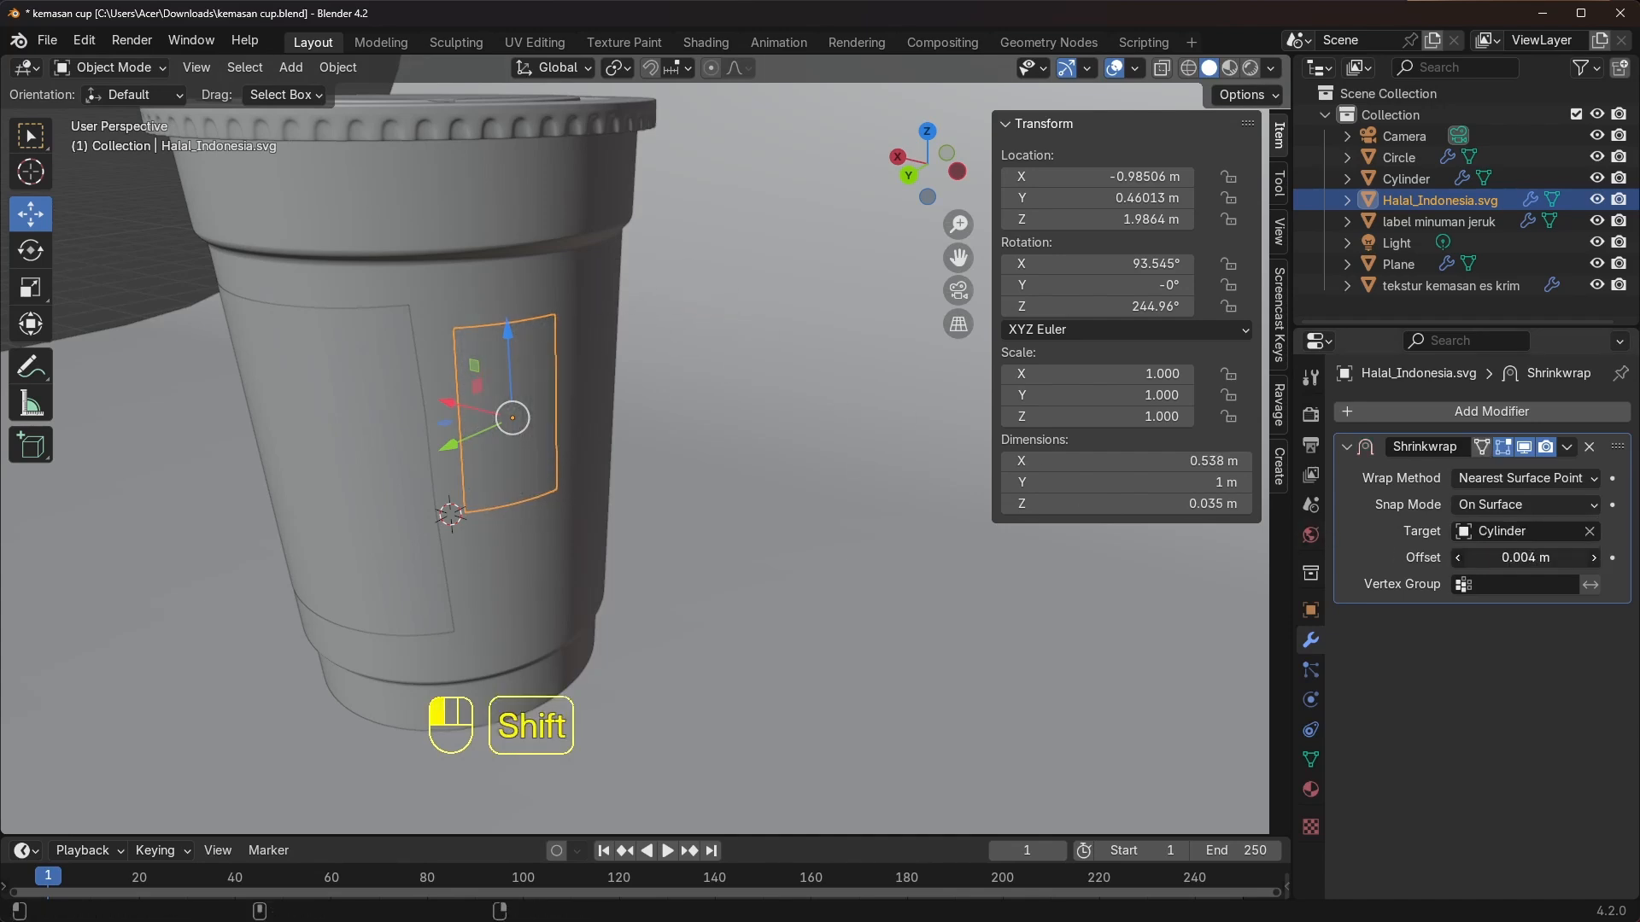
Apply smooth shading to the halal logo plane and the lemon label on the cup
right_click(433, 456)
click(433, 456)
scroll(675, 413, up, 2)
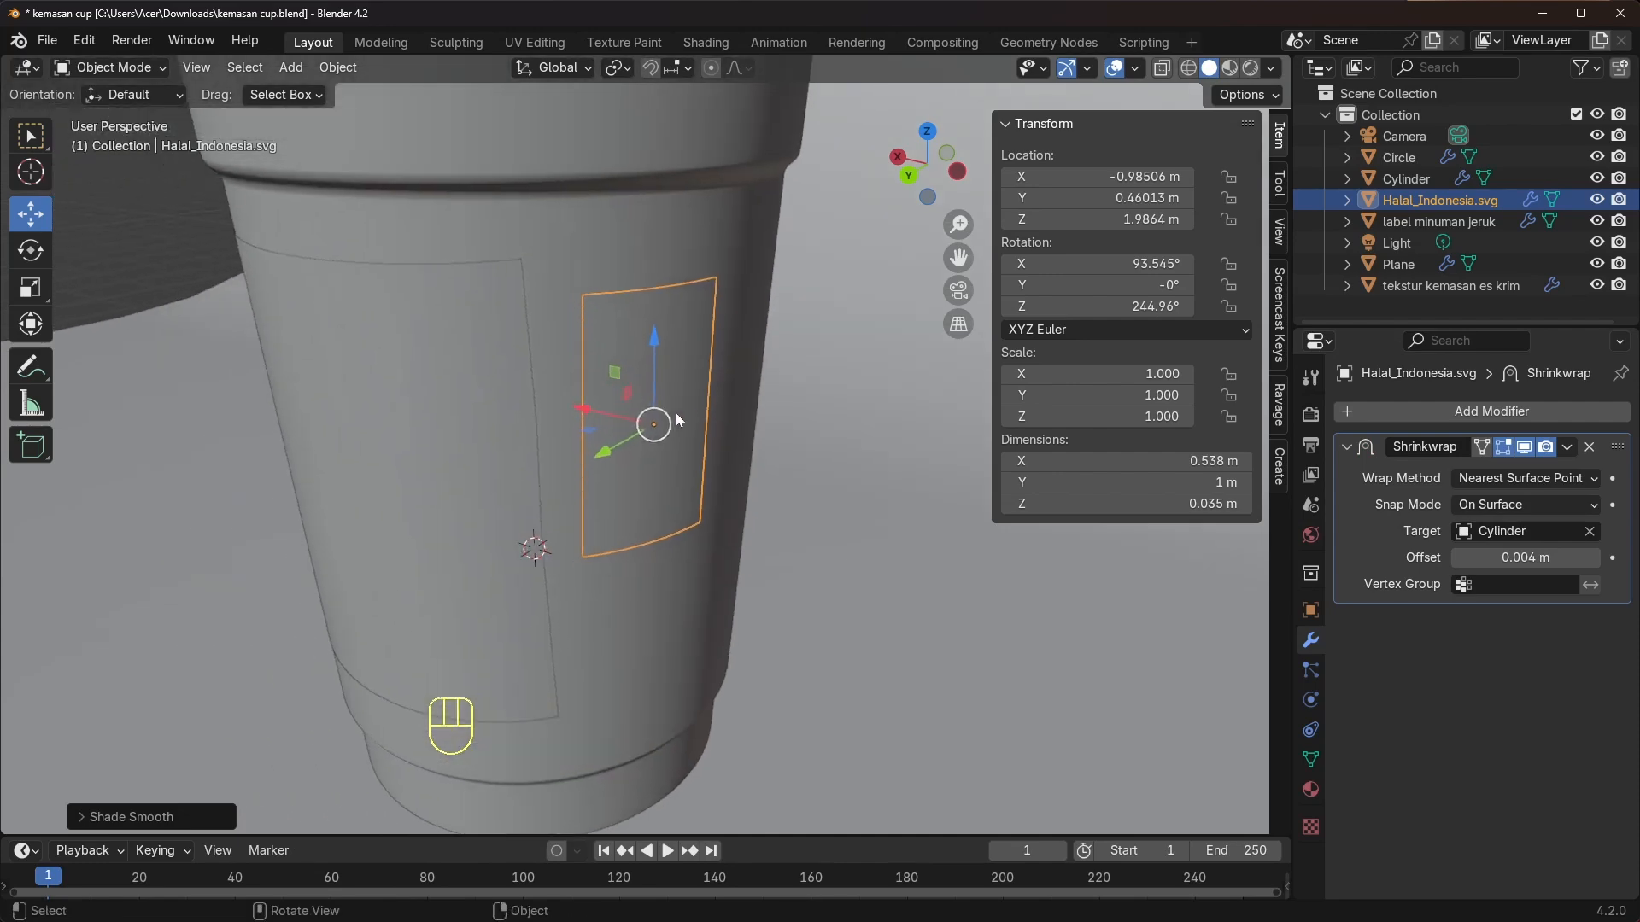
scroll(674, 413, down, 3)
click(437, 356)
right_click(436, 356)
click(435, 356)
shift+middle_drag(436, 356, 689, 282)
click(657, 235)
right_click(631, 240)
click(632, 240)
middle_drag(798, 418, 708, 329)
shift+middle_drag(709, 329, 658, 306)
Switch the viewport to Material Preview and raise the halal logo plane over the cup's upper ridge, to about Z 2.67 m
click(675, 475)
mouse_move(738, 474)
middle_down()
mouse_move(684, 466)
mouse_move(765, 489)
middle_up()
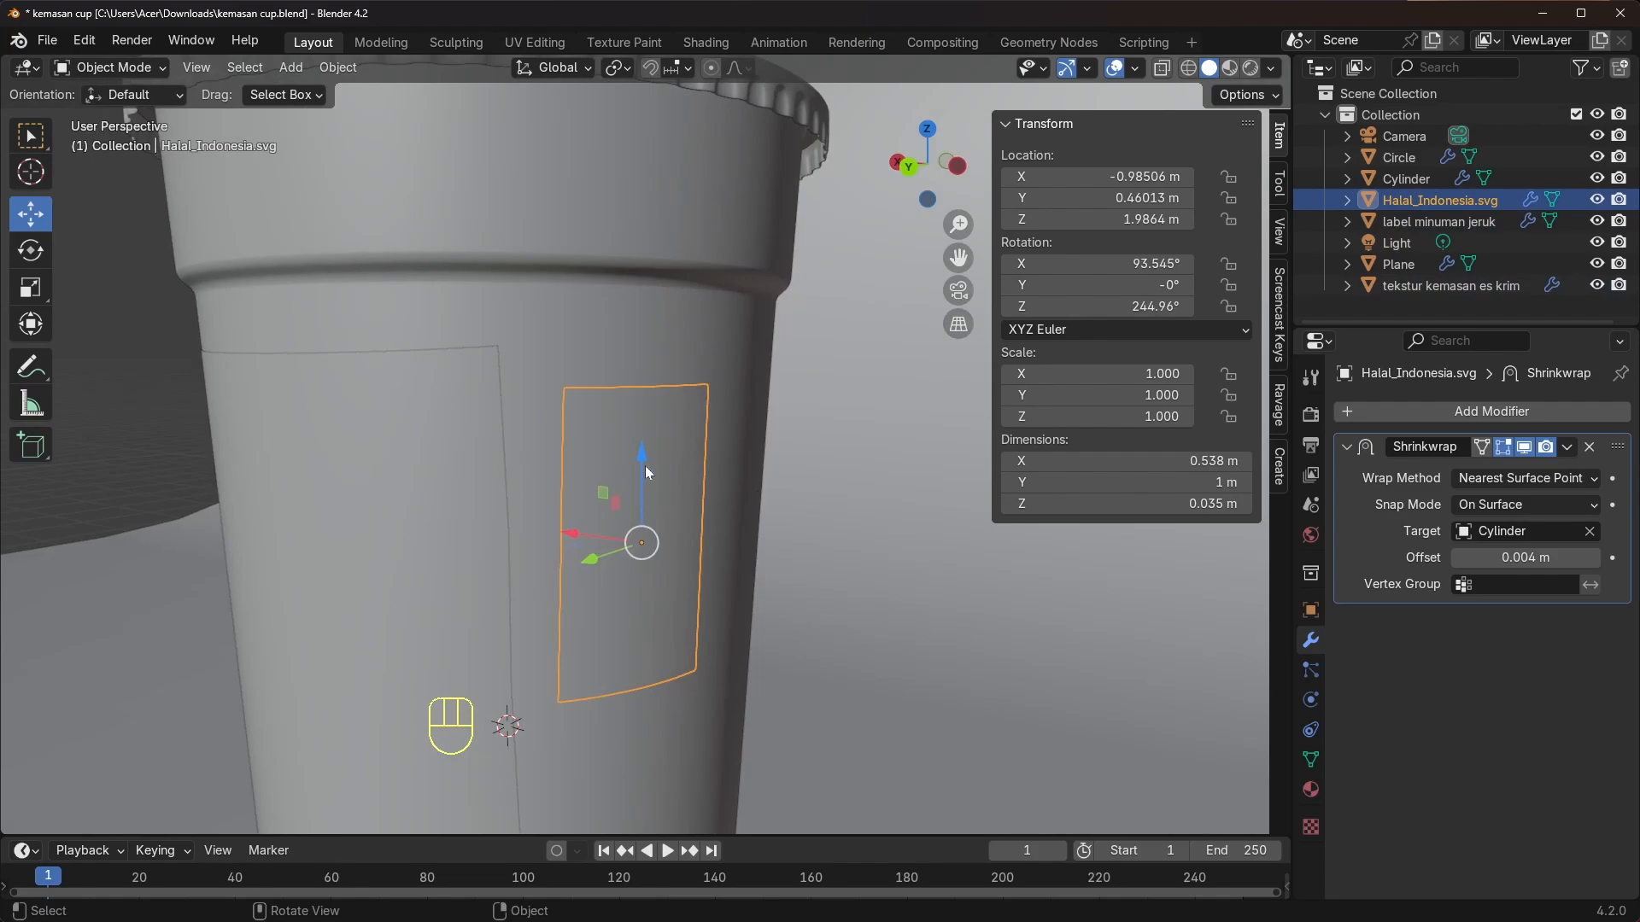
click(1249, 68)
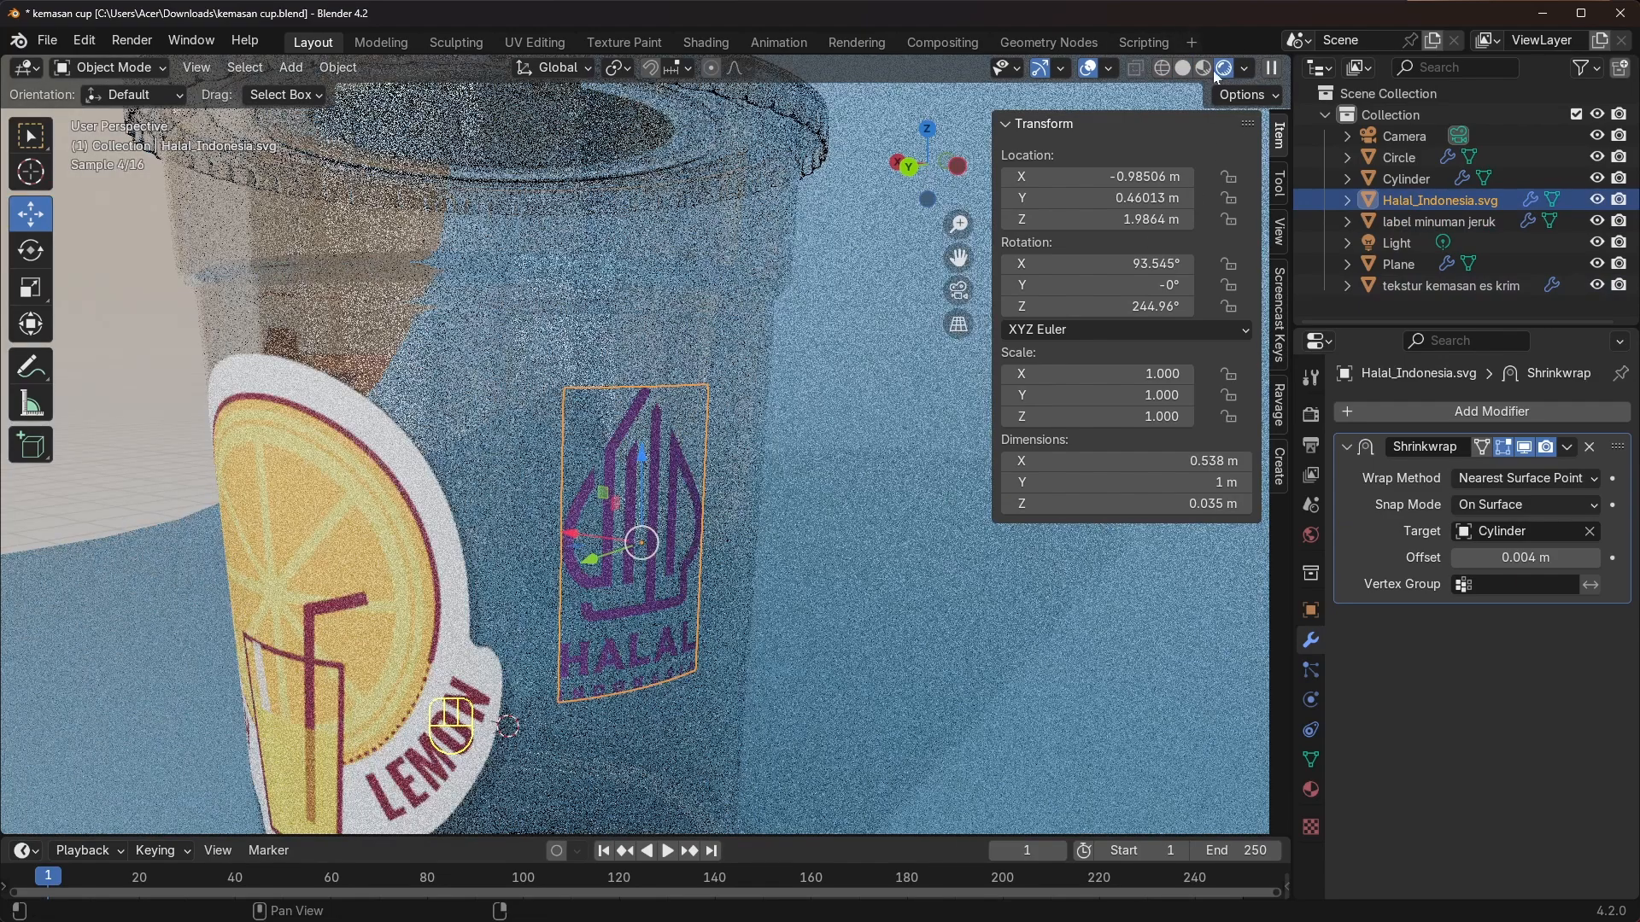
click(1204, 67)
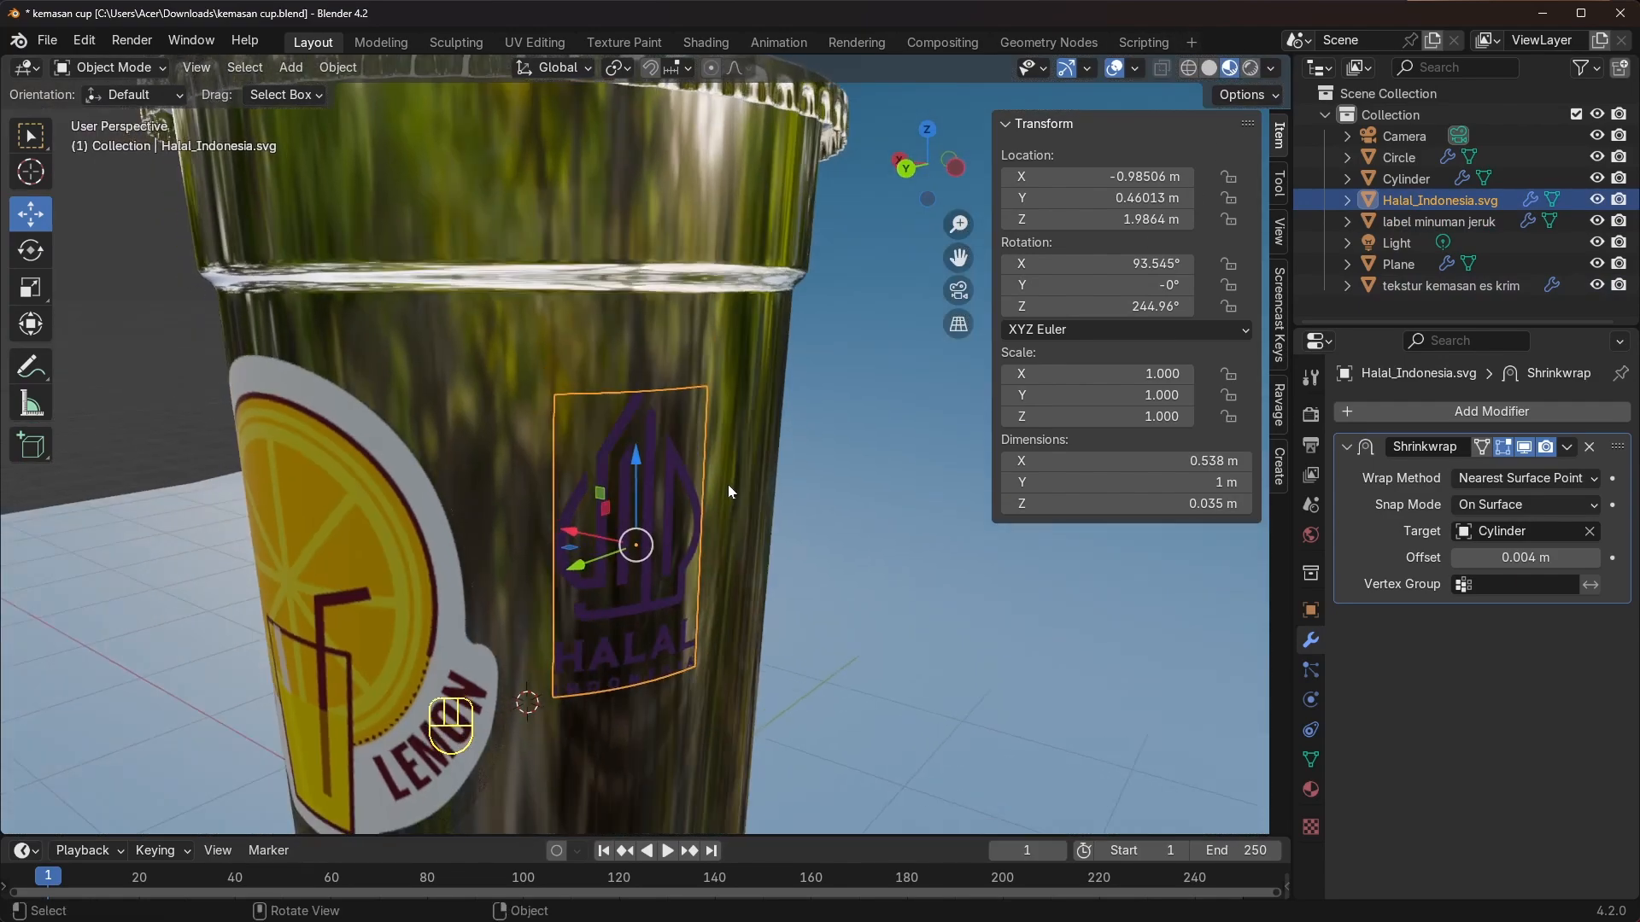
drag(641, 461, 638, 252)
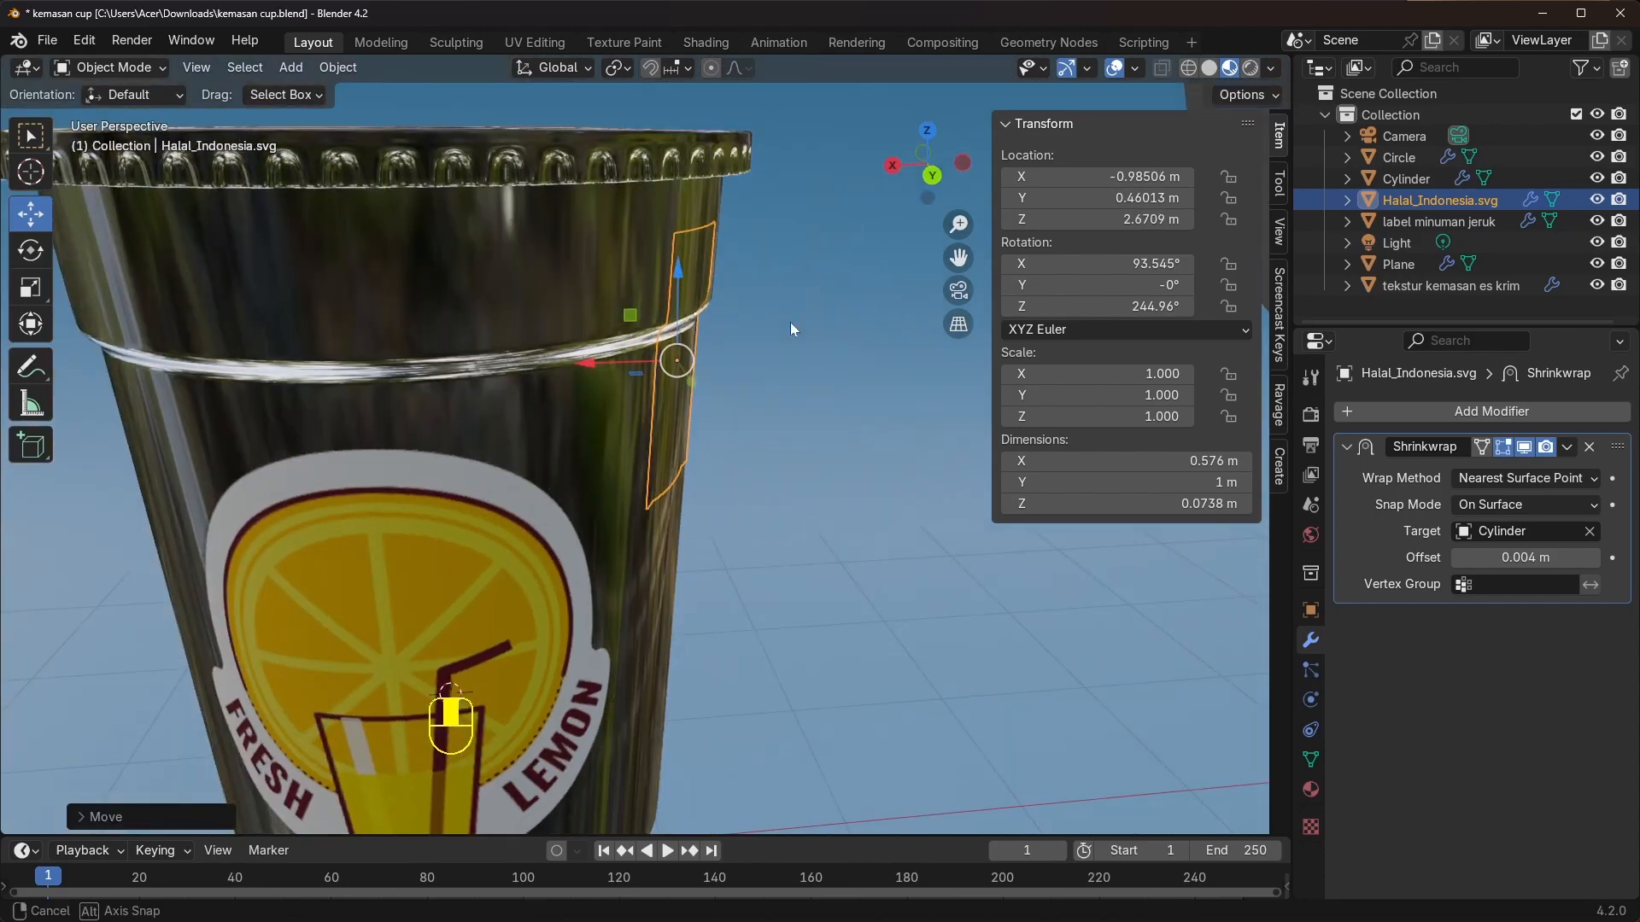
scroll(796, 461, down, 4)
scroll(801, 607, up, 3)
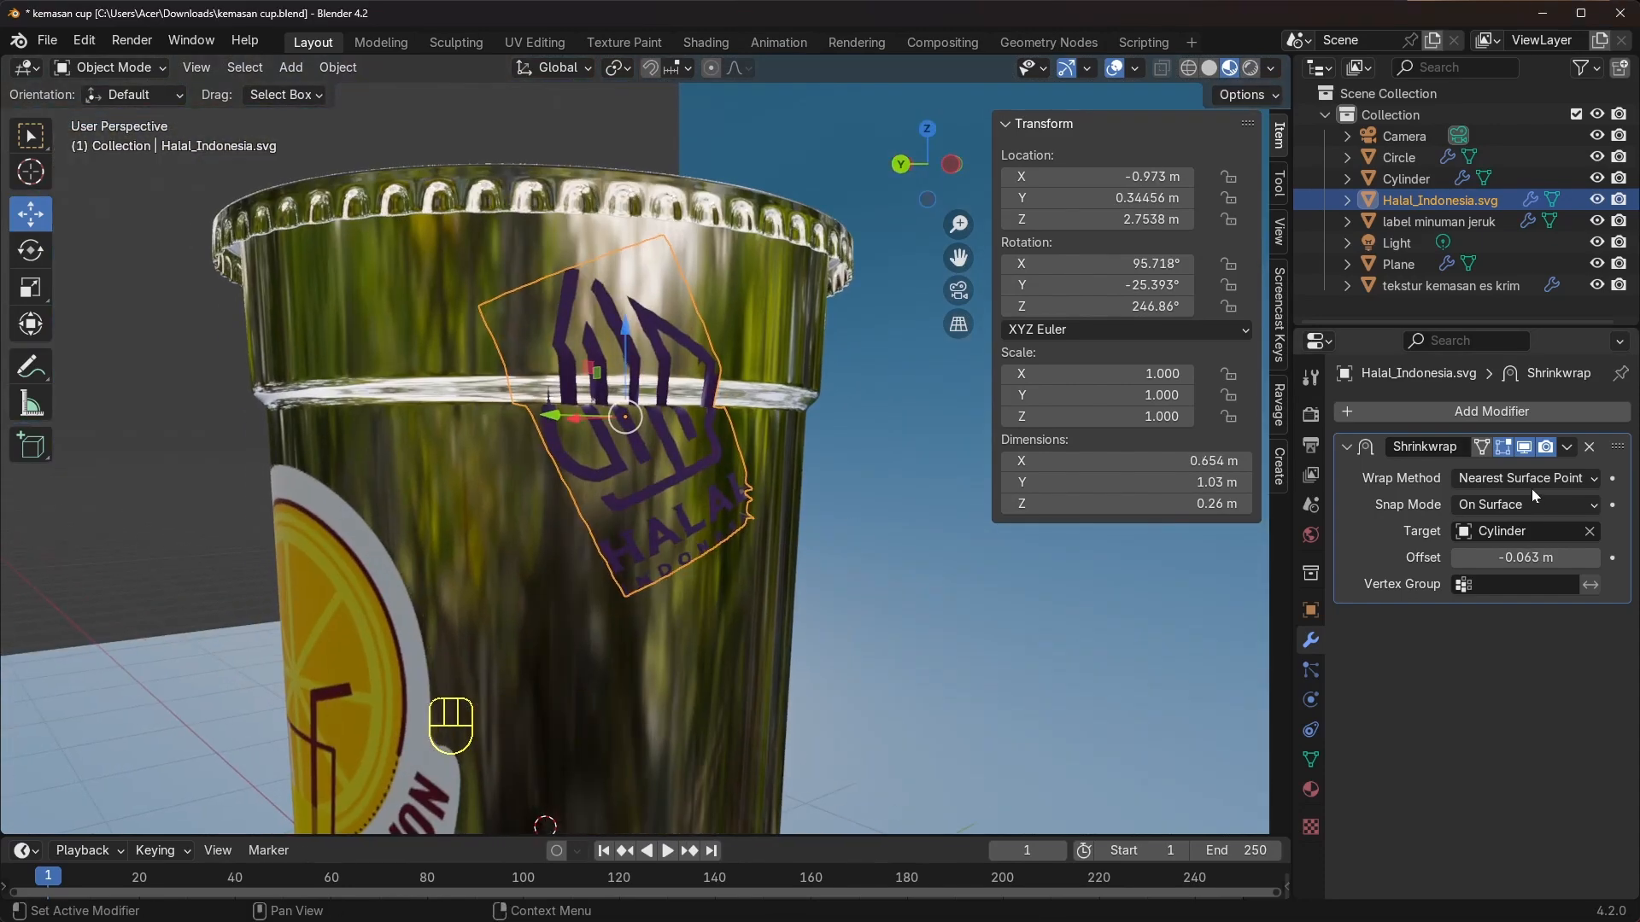
Set the halal logo's Shrinkwrap to Target Normal Project wrapping, On Surface snapping and a 0.007 m offset
click(1524, 478)
click(1469, 505)
middle_drag(802, 521, 823, 522)
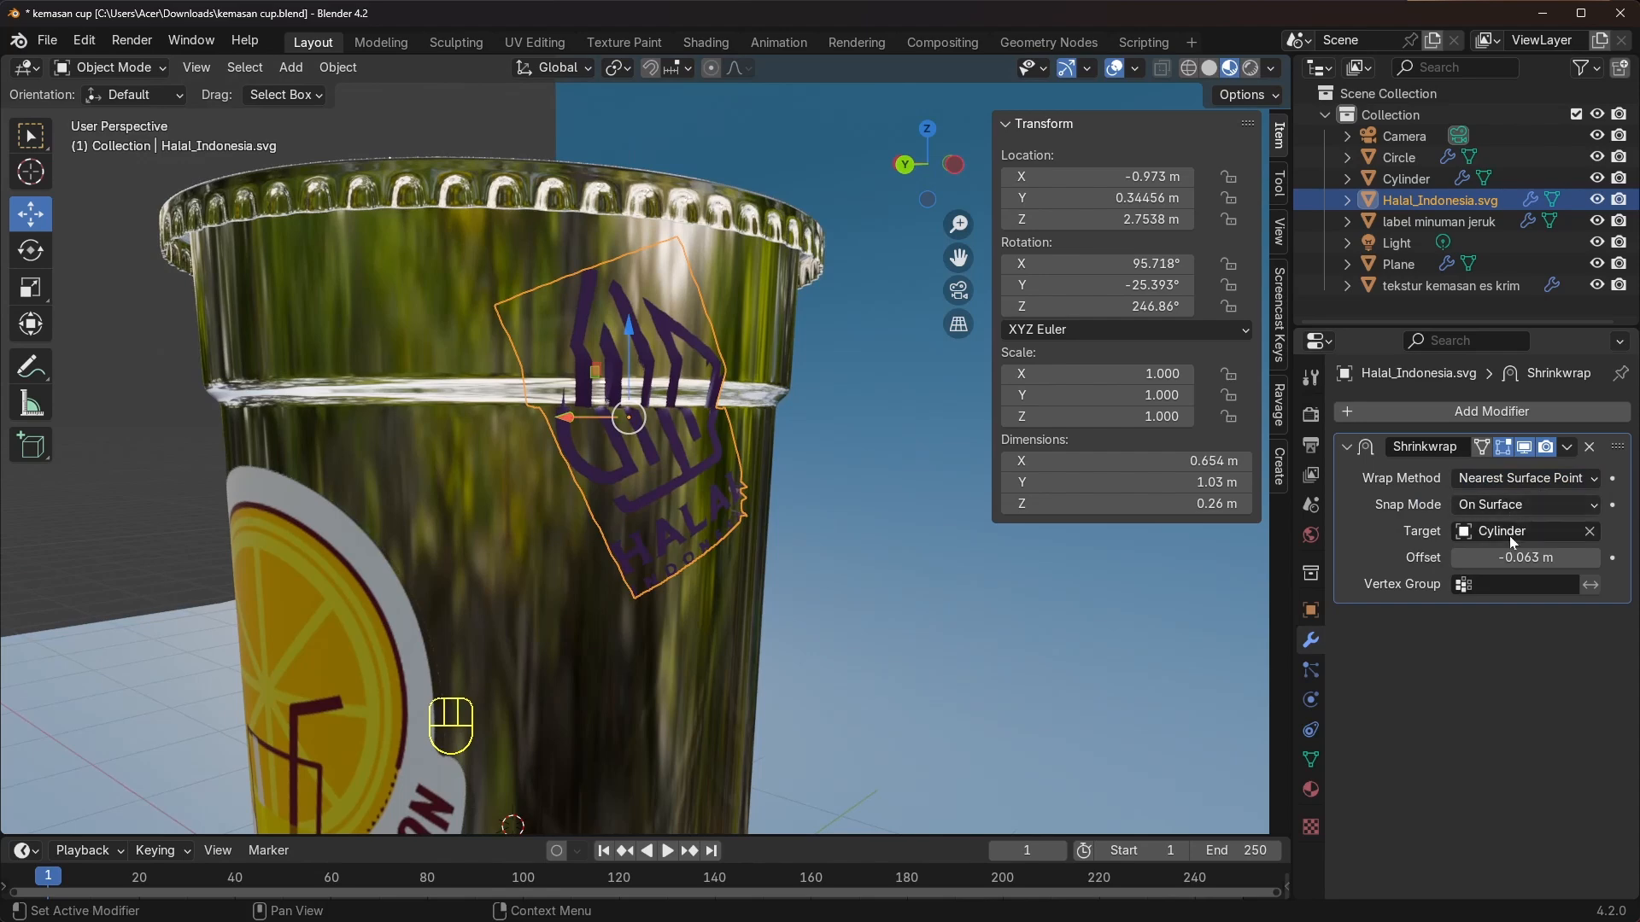
click(1505, 505)
click(1505, 511)
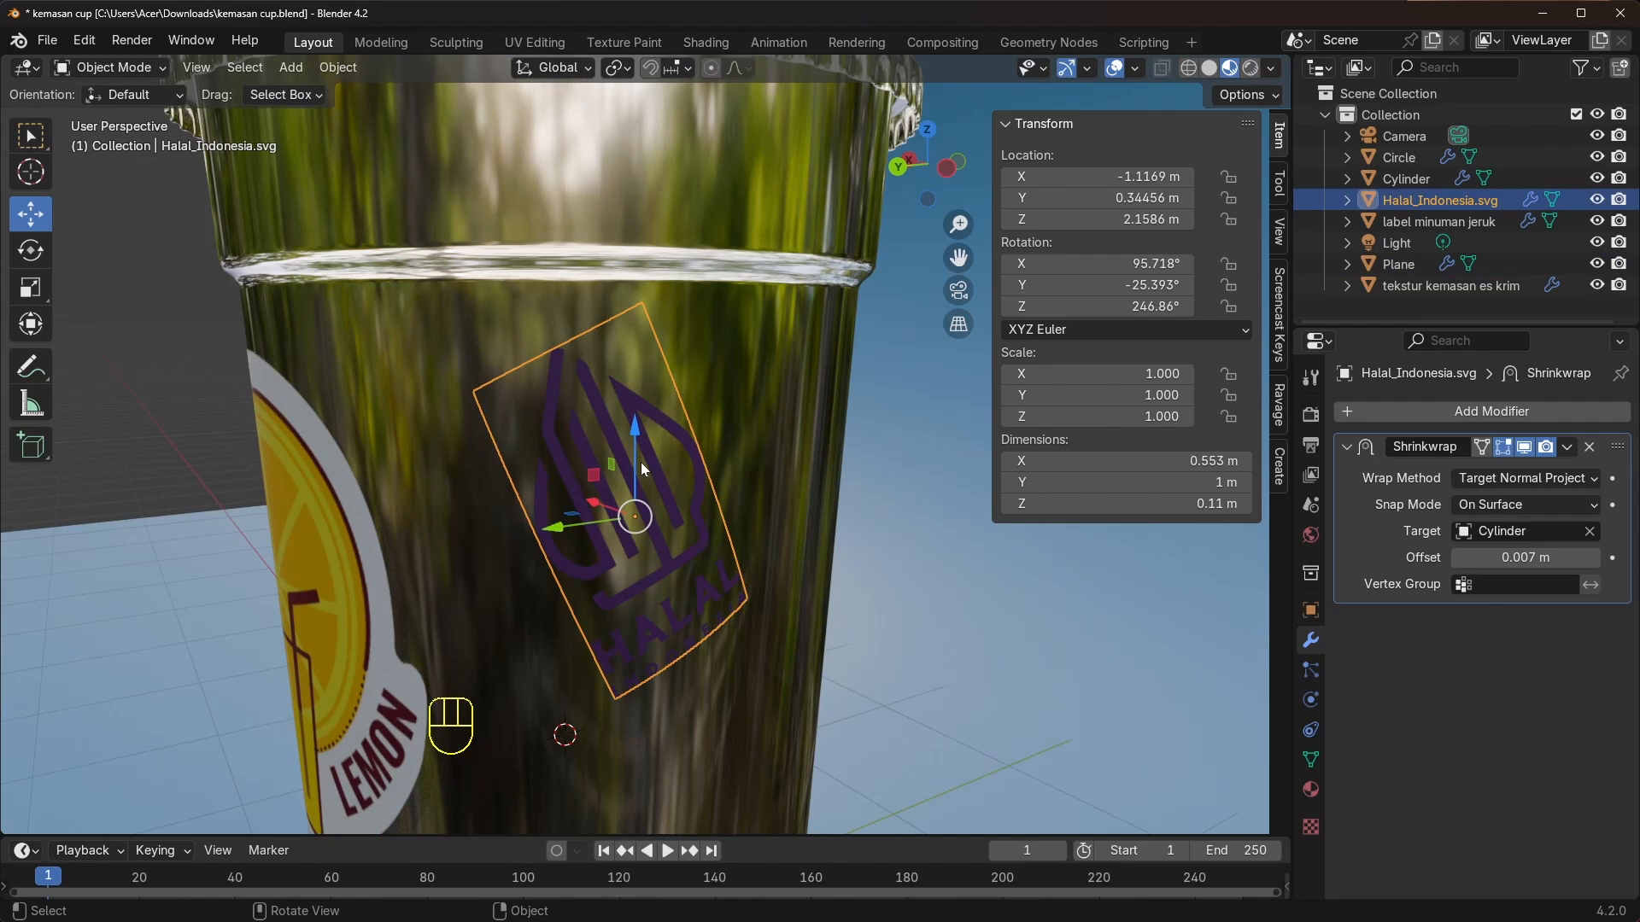
Nudge the halal logo plane up to about Z 2.17 m and widen the Properties editor
mouse_move(643, 467)
mouse_down()
mouse_move(657, 257)
mouse_move(640, 444)
mouse_up()
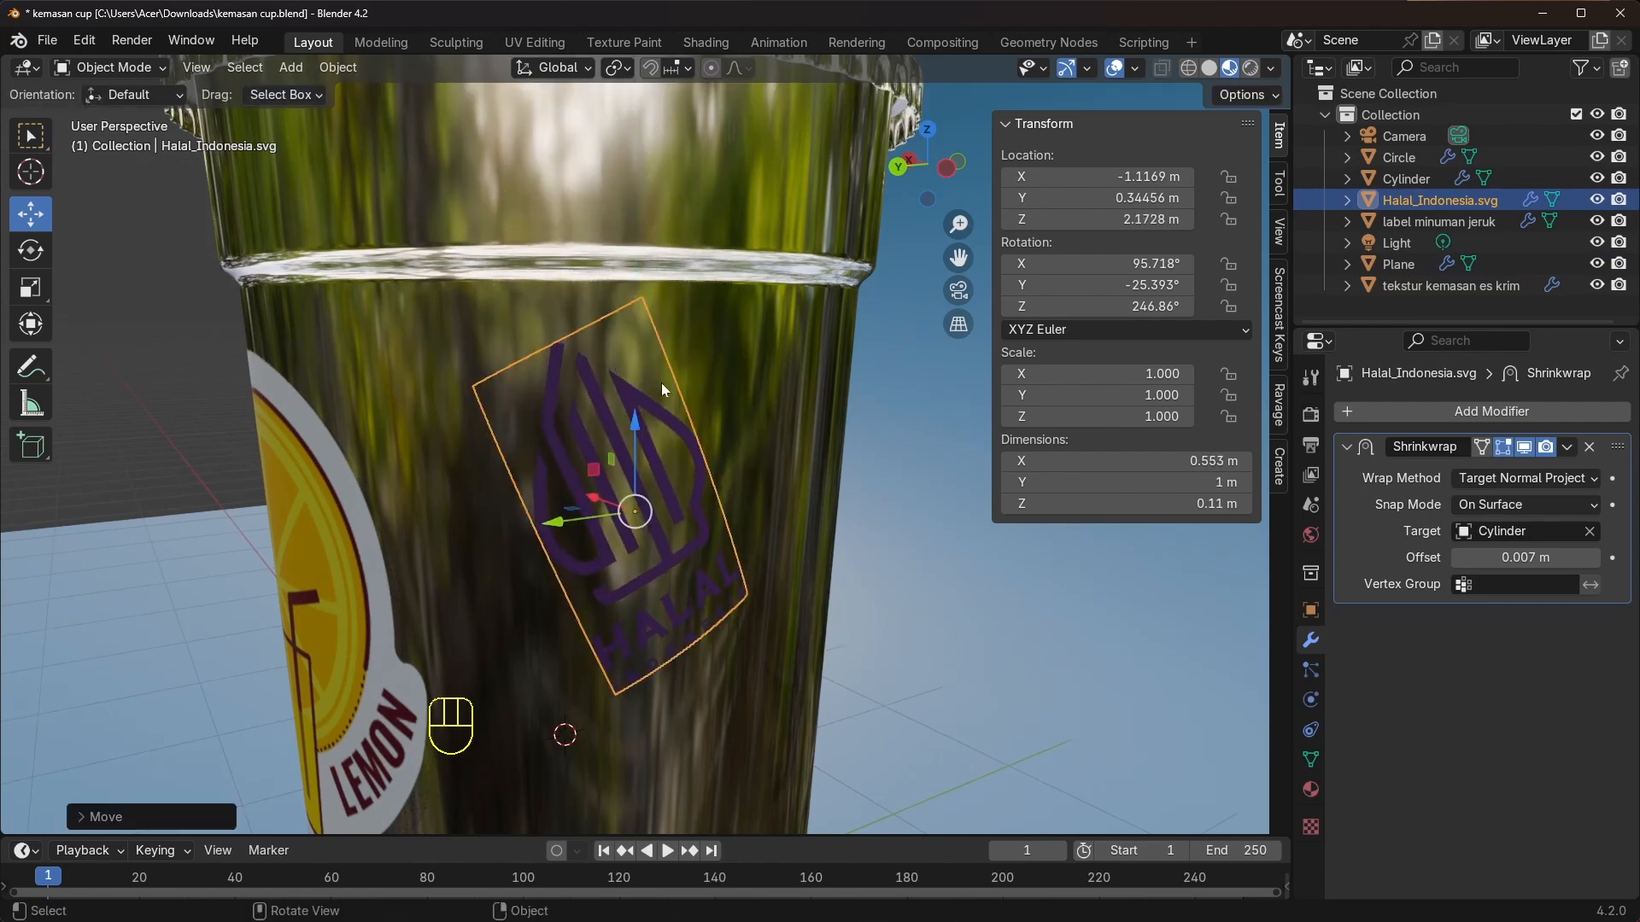
middle_drag(648, 258, 765, 516)
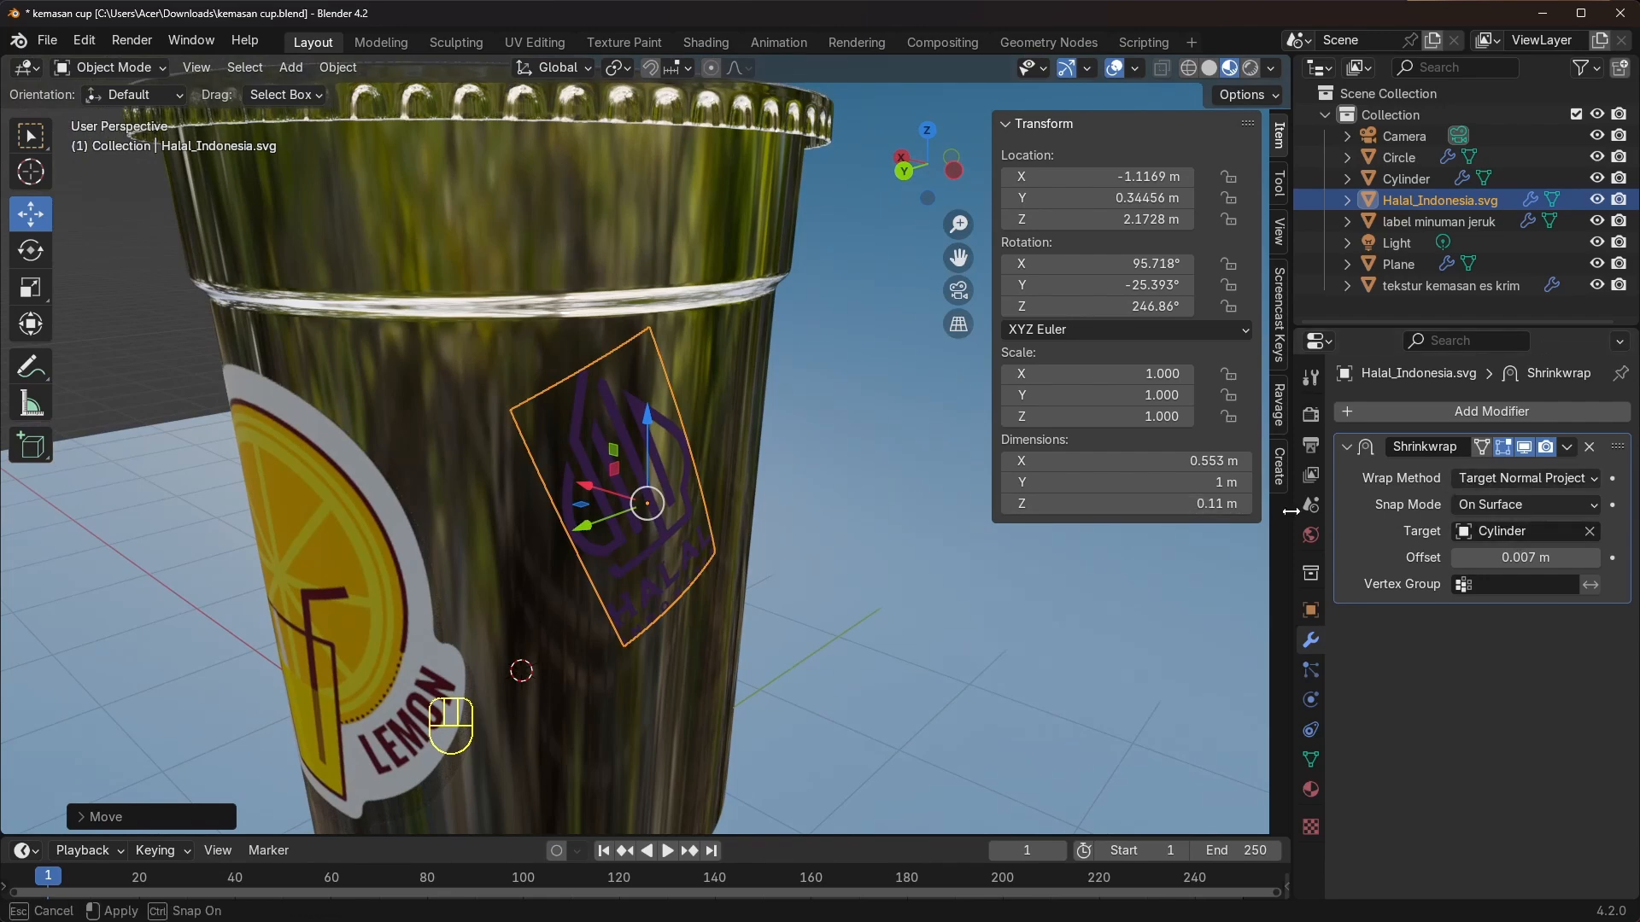
drag(1292, 510, 1250, 509)
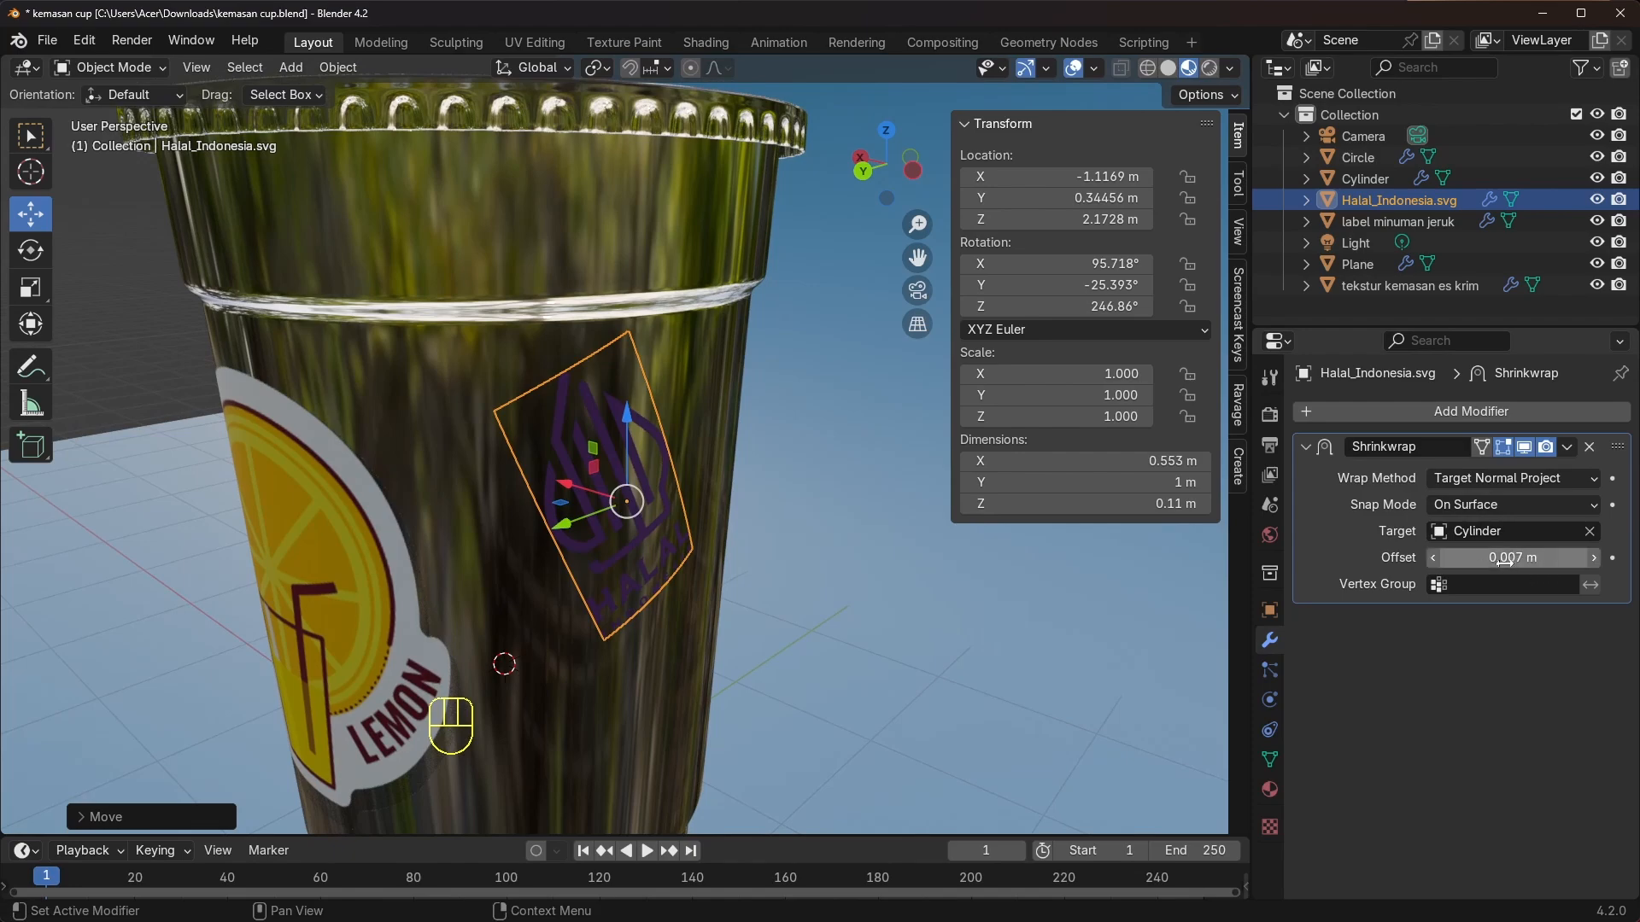
click(656, 498)
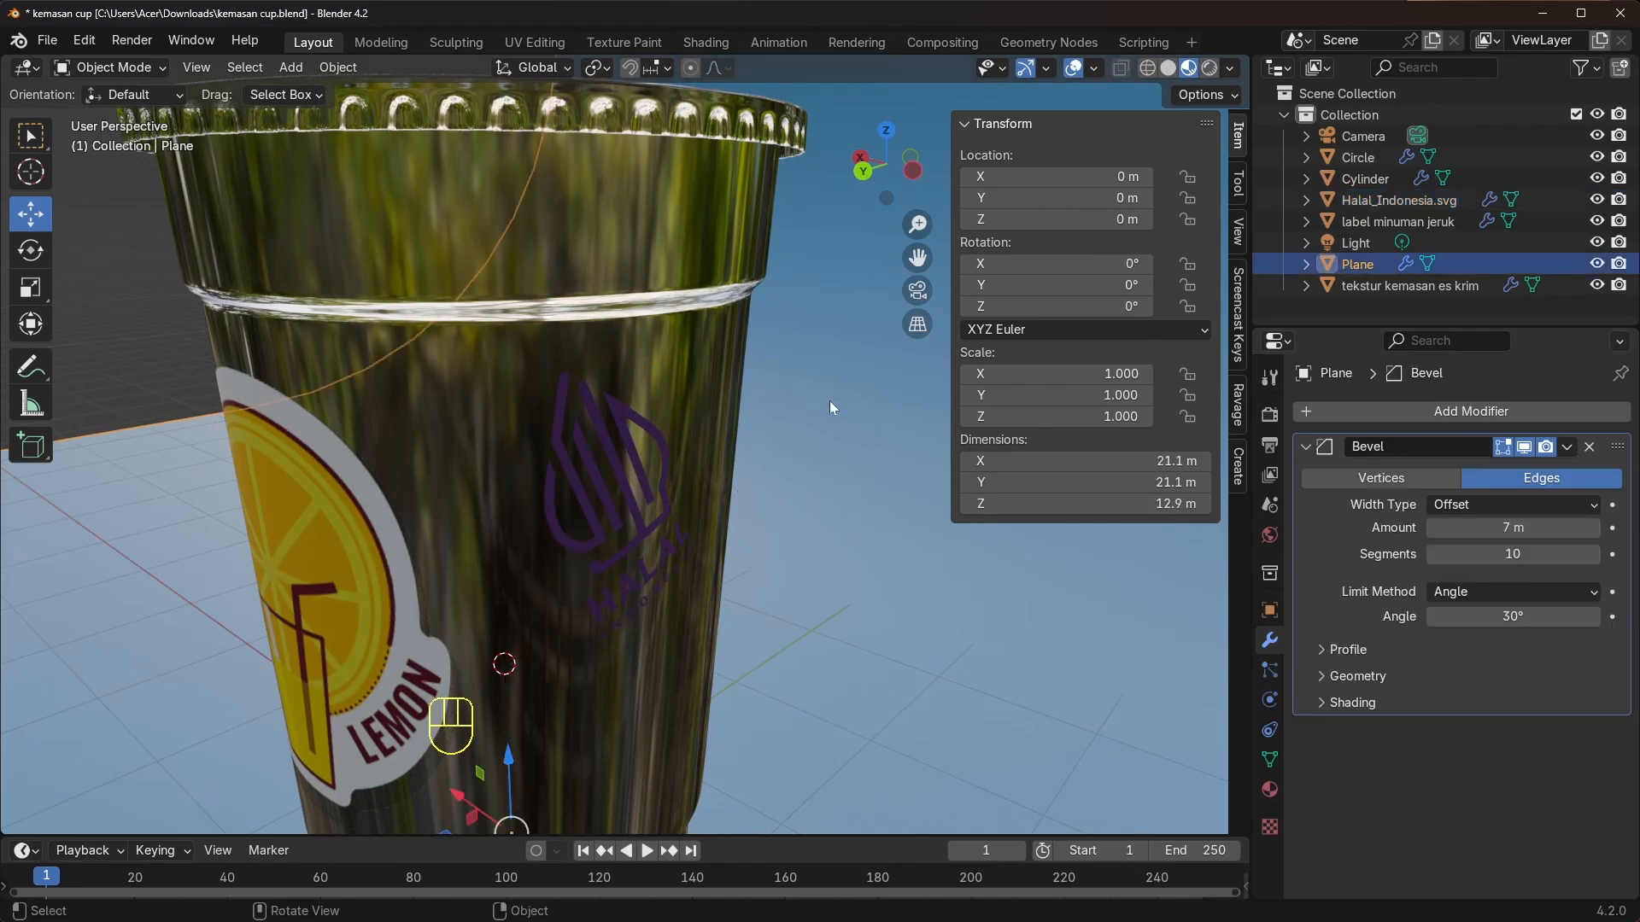
Turn off the Shrinkwrap's viewport display, shift the halal logo plane to about X -1.07 m, and turn the display back on
click(663, 489)
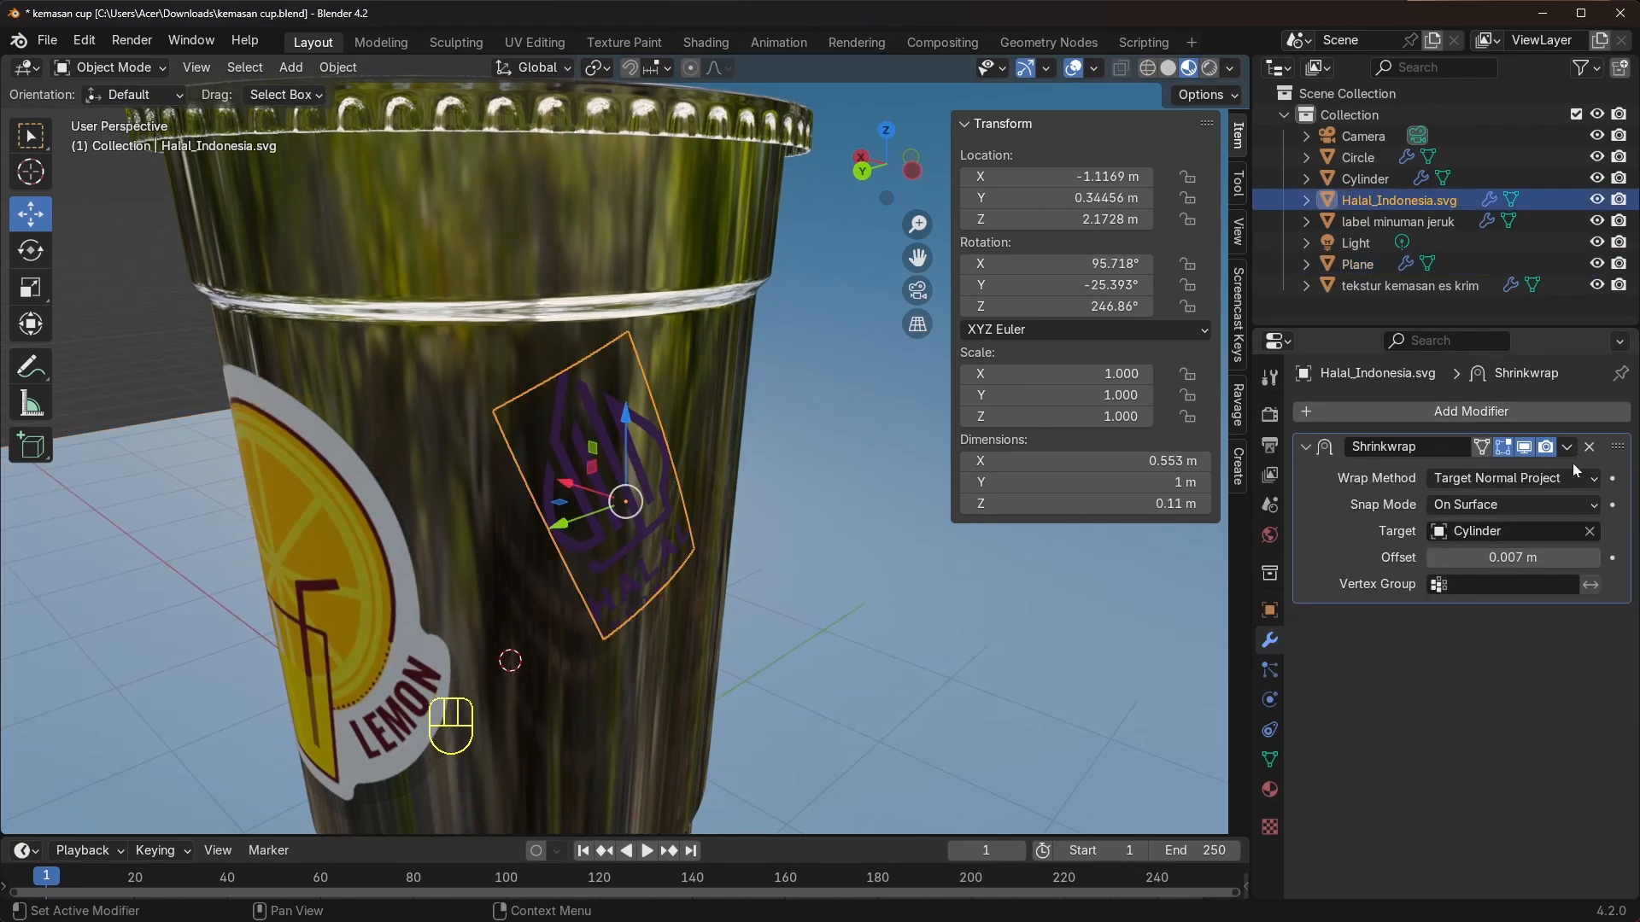
click(1528, 448)
middle_drag(713, 495, 854, 458)
mouse_move(611, 484)
middle_down()
mouse_move(577, 545)
mouse_move(621, 447)
mouse_move(662, 406)
mouse_move(607, 503)
middle_up()
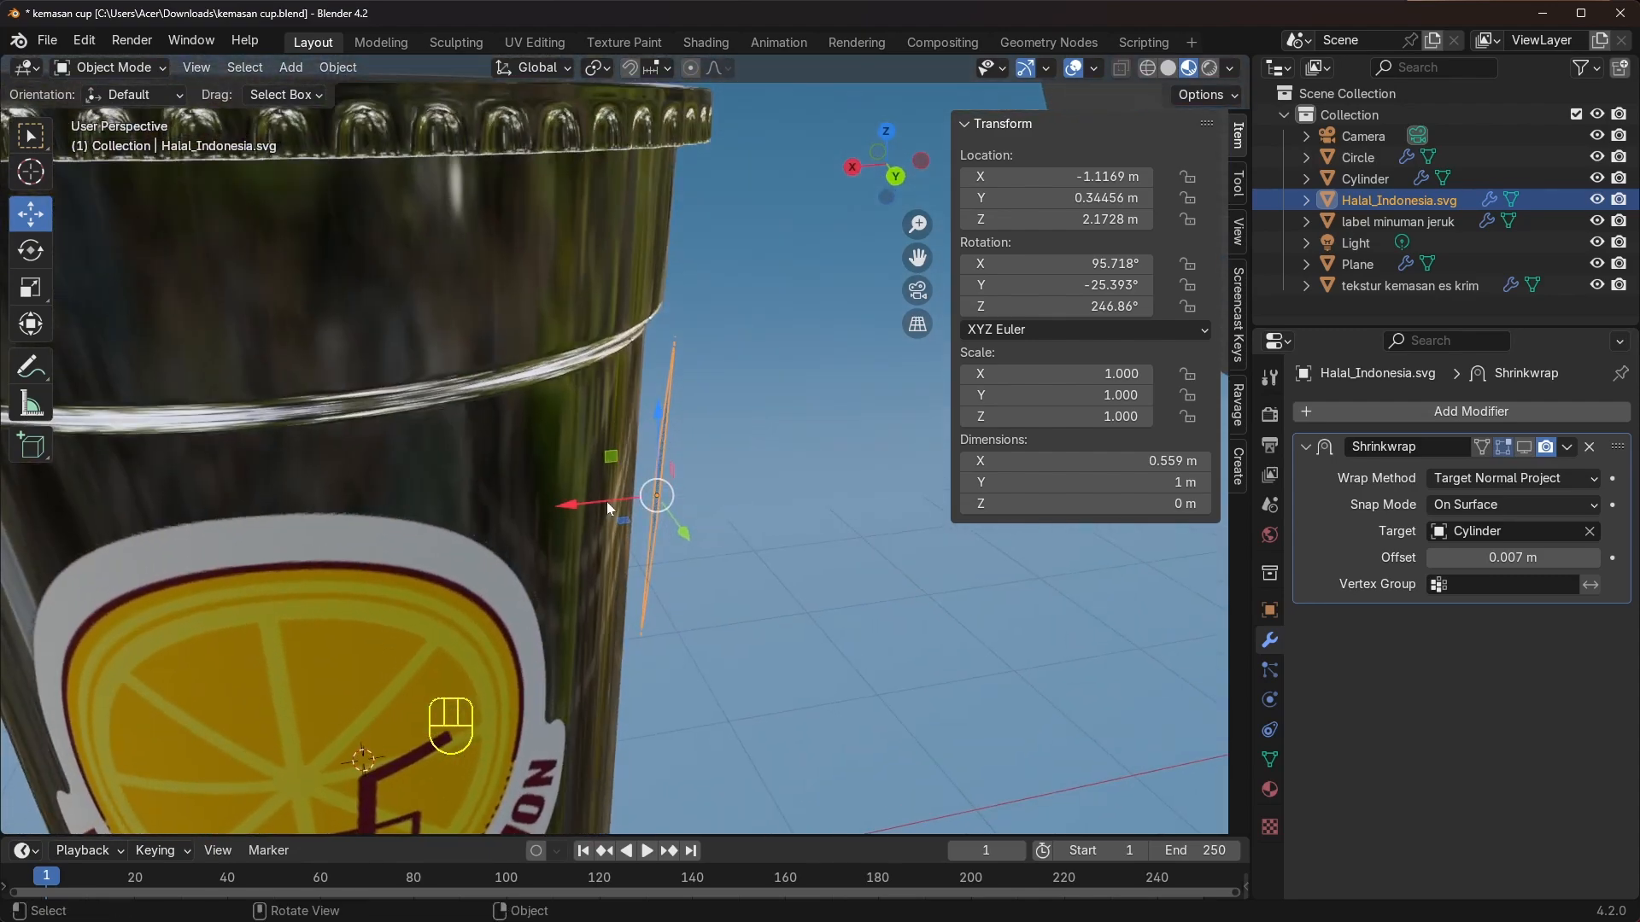
drag(606, 501, 612, 501)
middle_drag(632, 487, 679, 466)
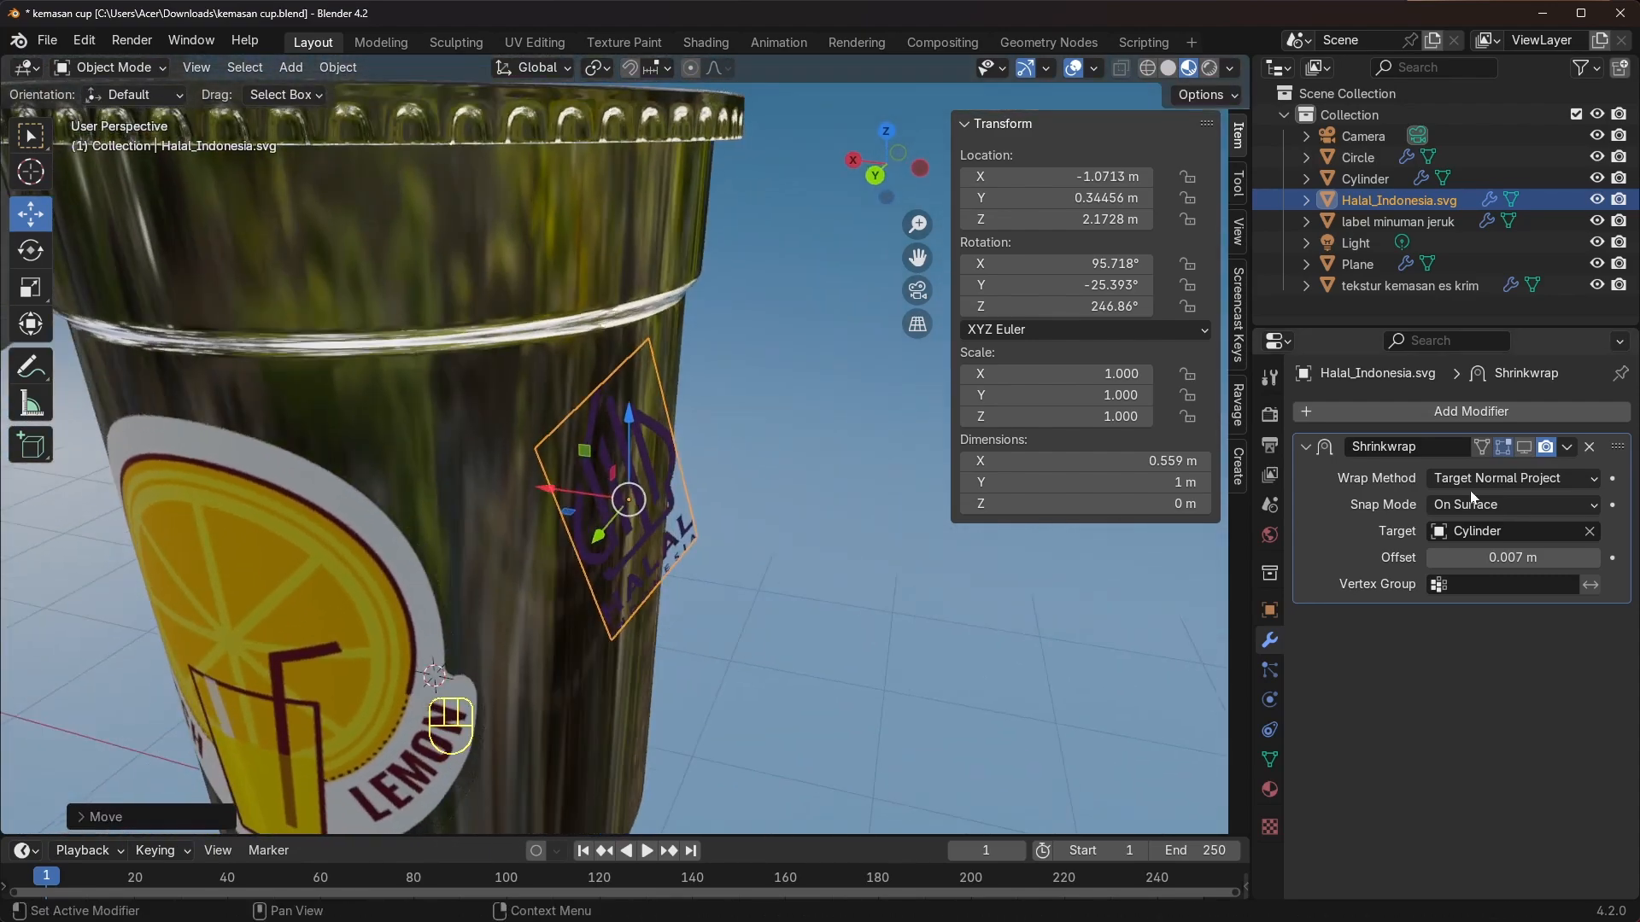
click(1526, 448)
click(921, 557)
middle_drag(913, 554, 628, 483)
shift+middle_drag(628, 483, 753, 524)
scroll(704, 513, down, 2)
Parent the halal logo, lemon label and ice cream lid label to the cup body with Object (Keep Transform)
click(646, 468)
middle_drag(648, 468, 690, 439)
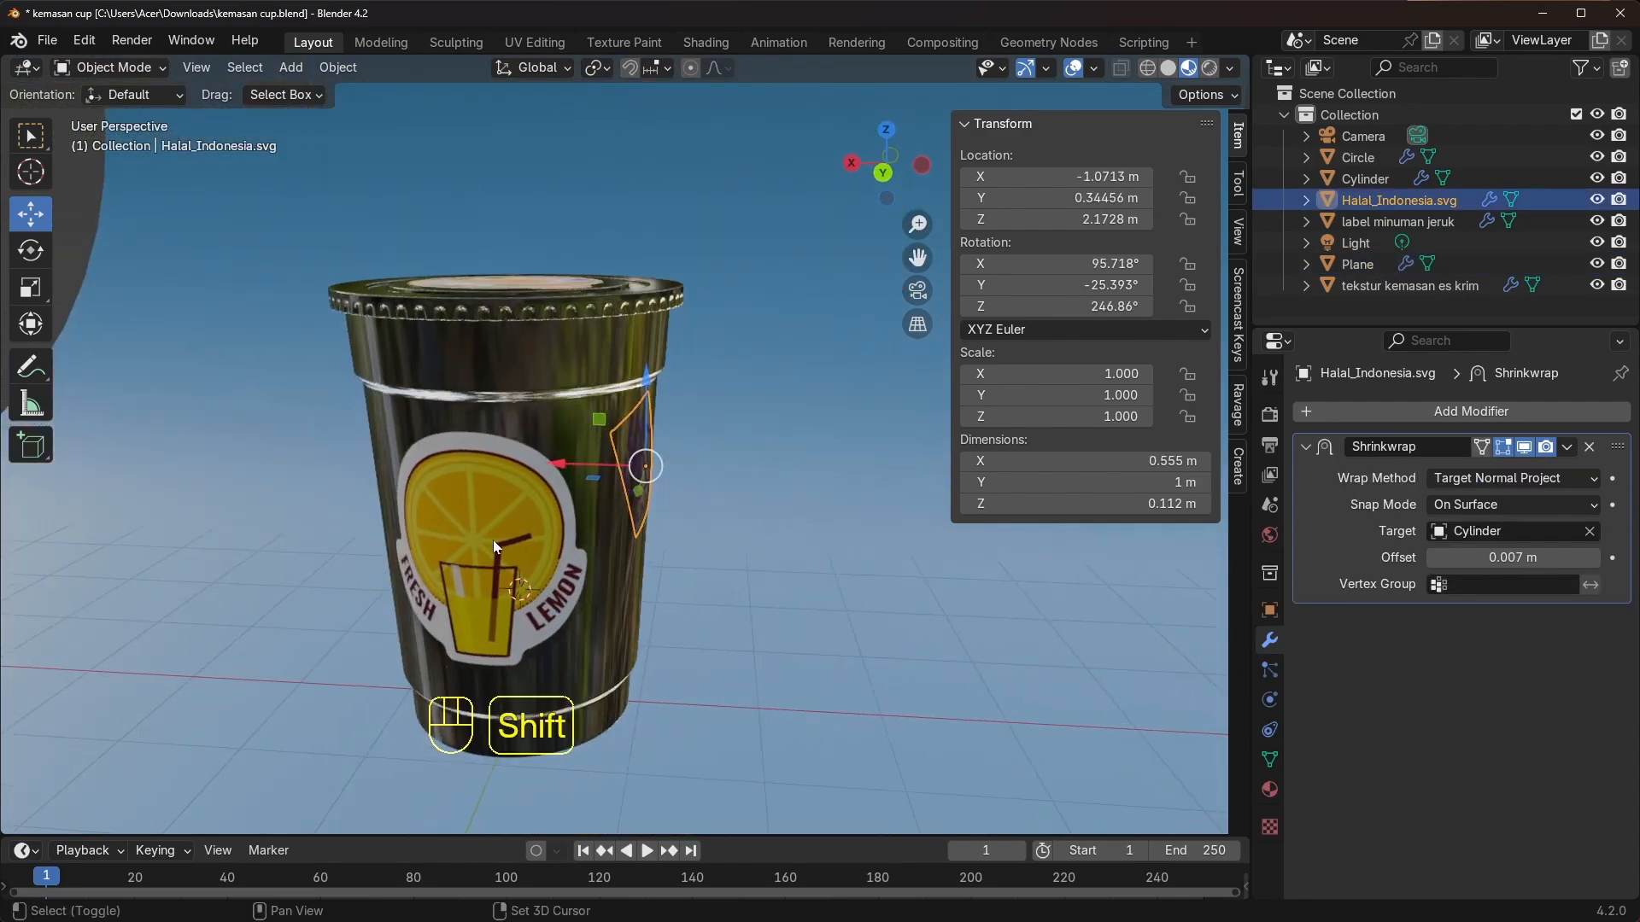
shift+click(494, 540)
middle_drag(547, 429, 542, 401)
shift+click(525, 276)
middle_drag(525, 277, 637, 427)
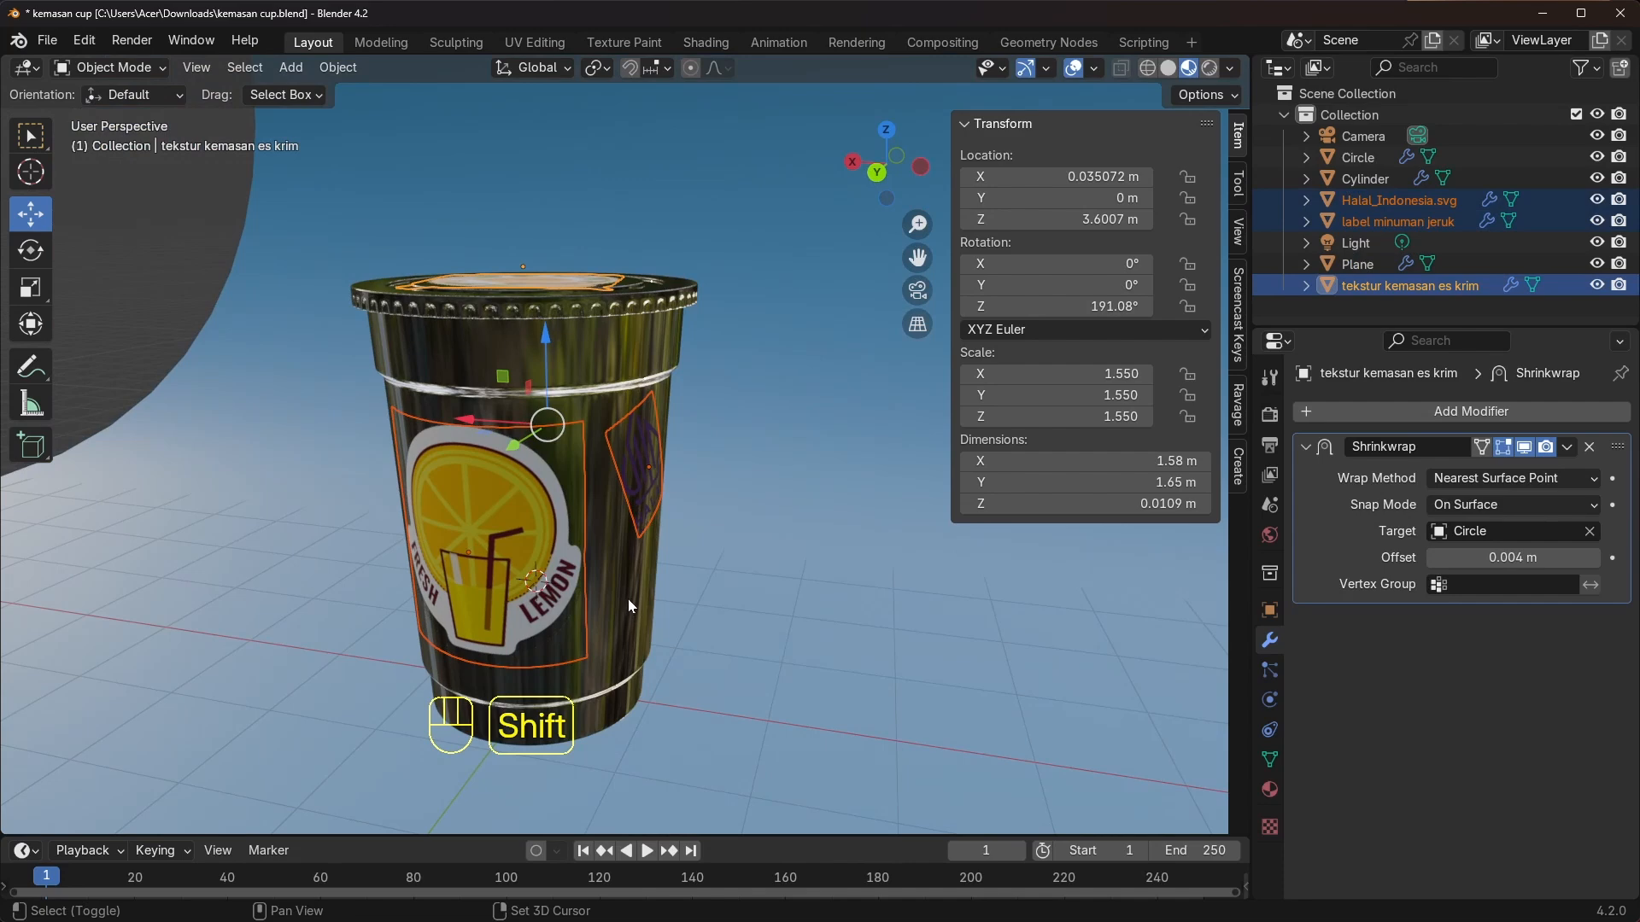
shift+click(628, 602)
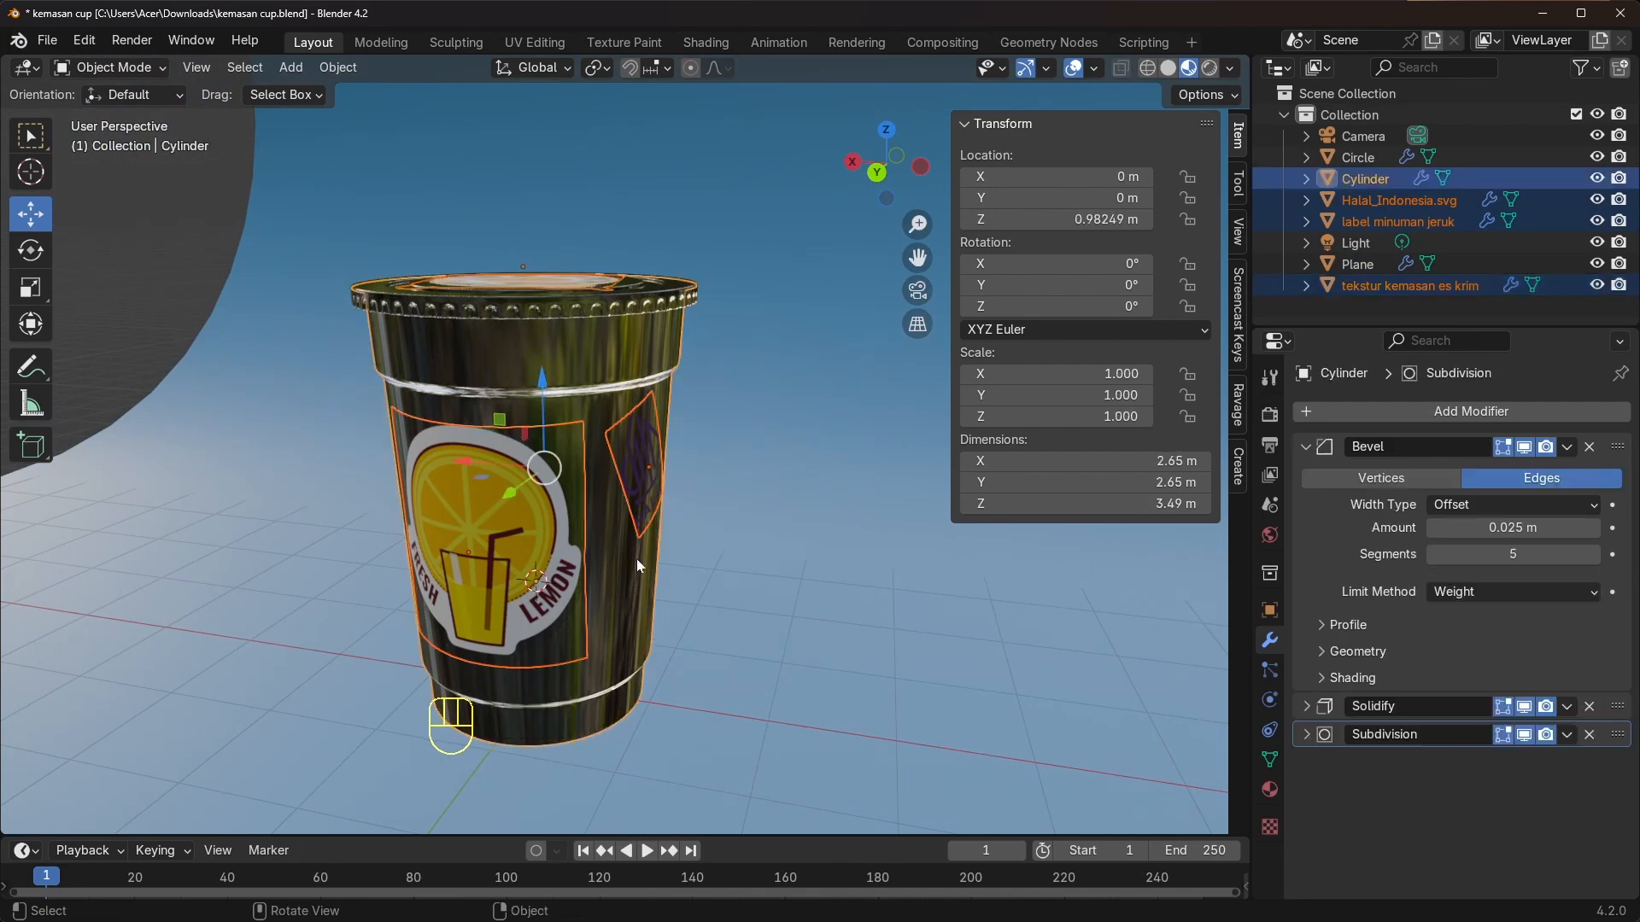
middle_drag(632, 570, 617, 588)
key(ctrl+p)
click(623, 585)
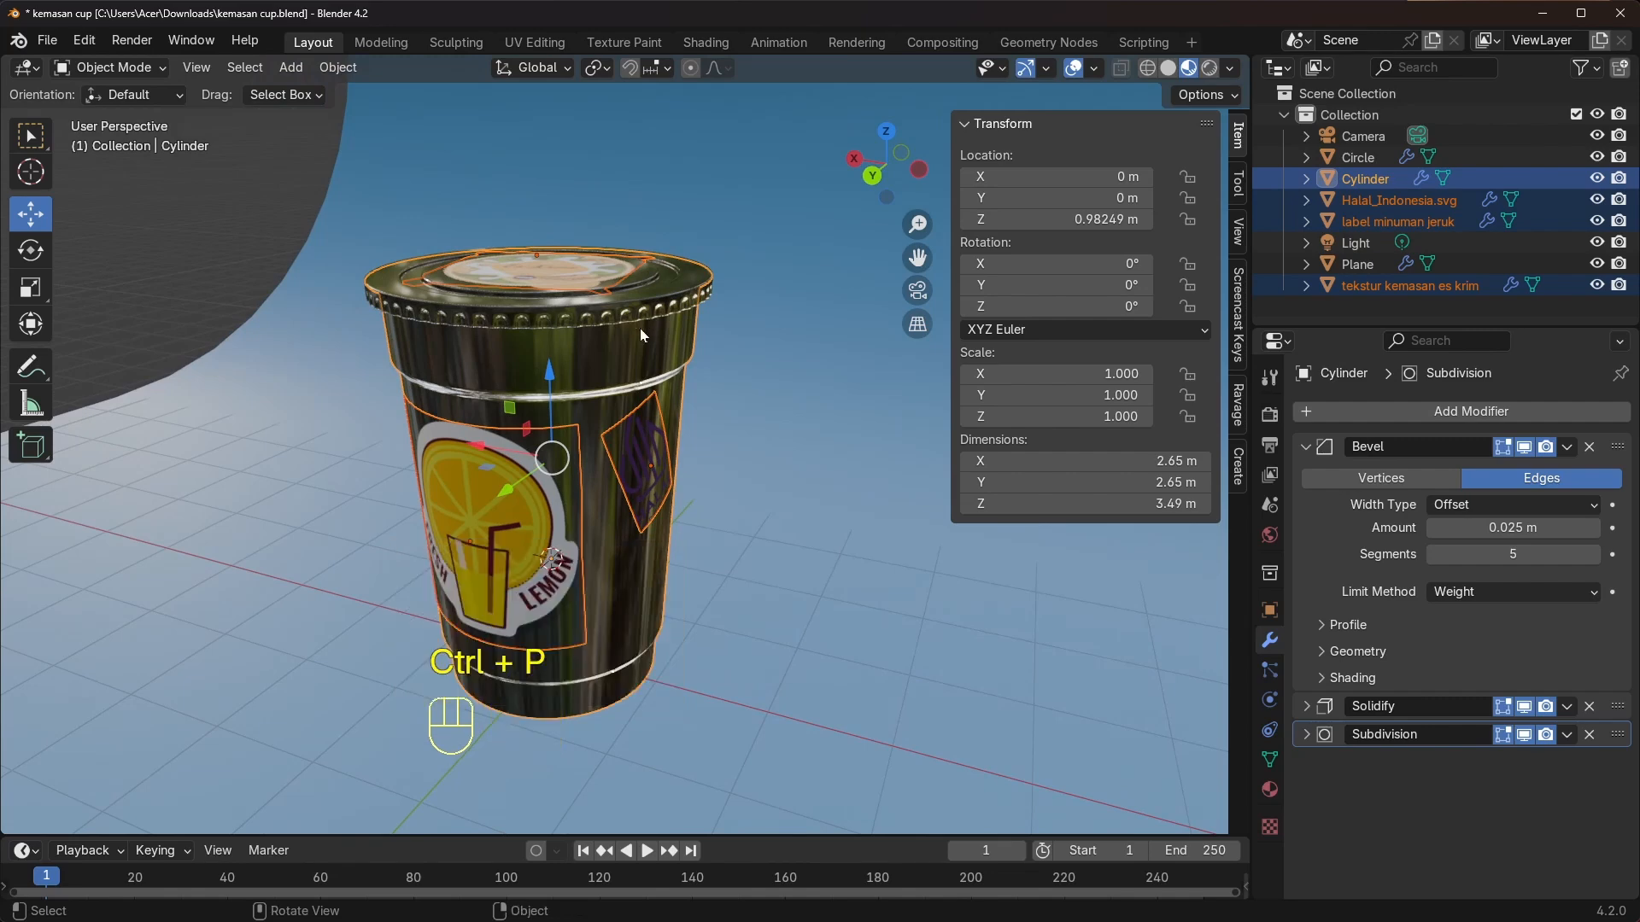
key(ctrl+p)
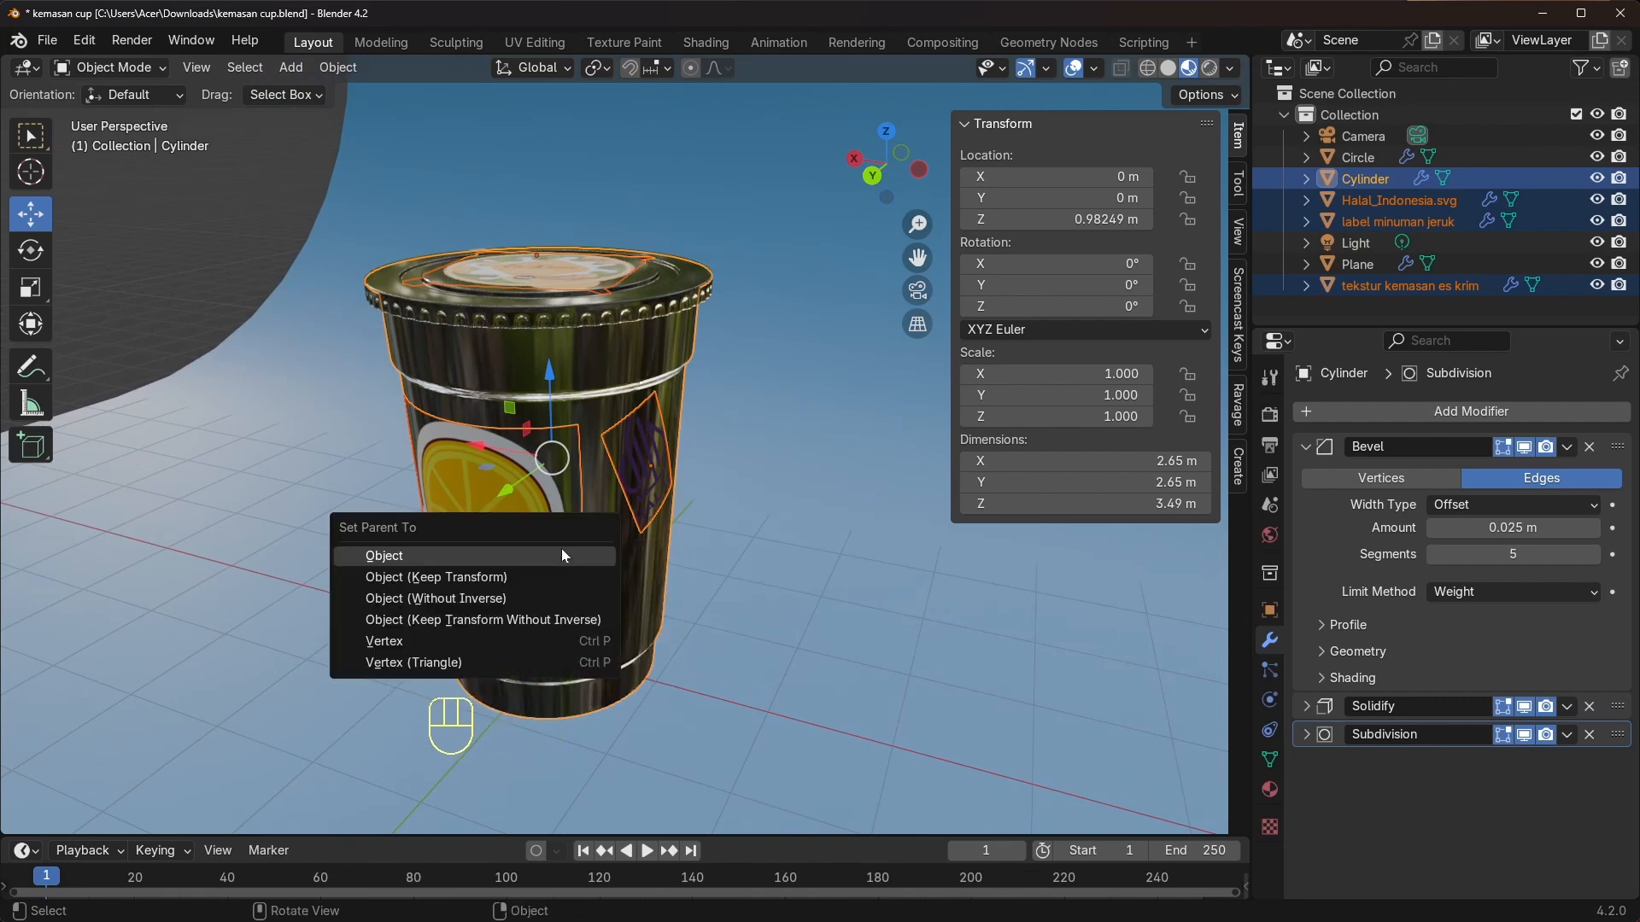
click(478, 578)
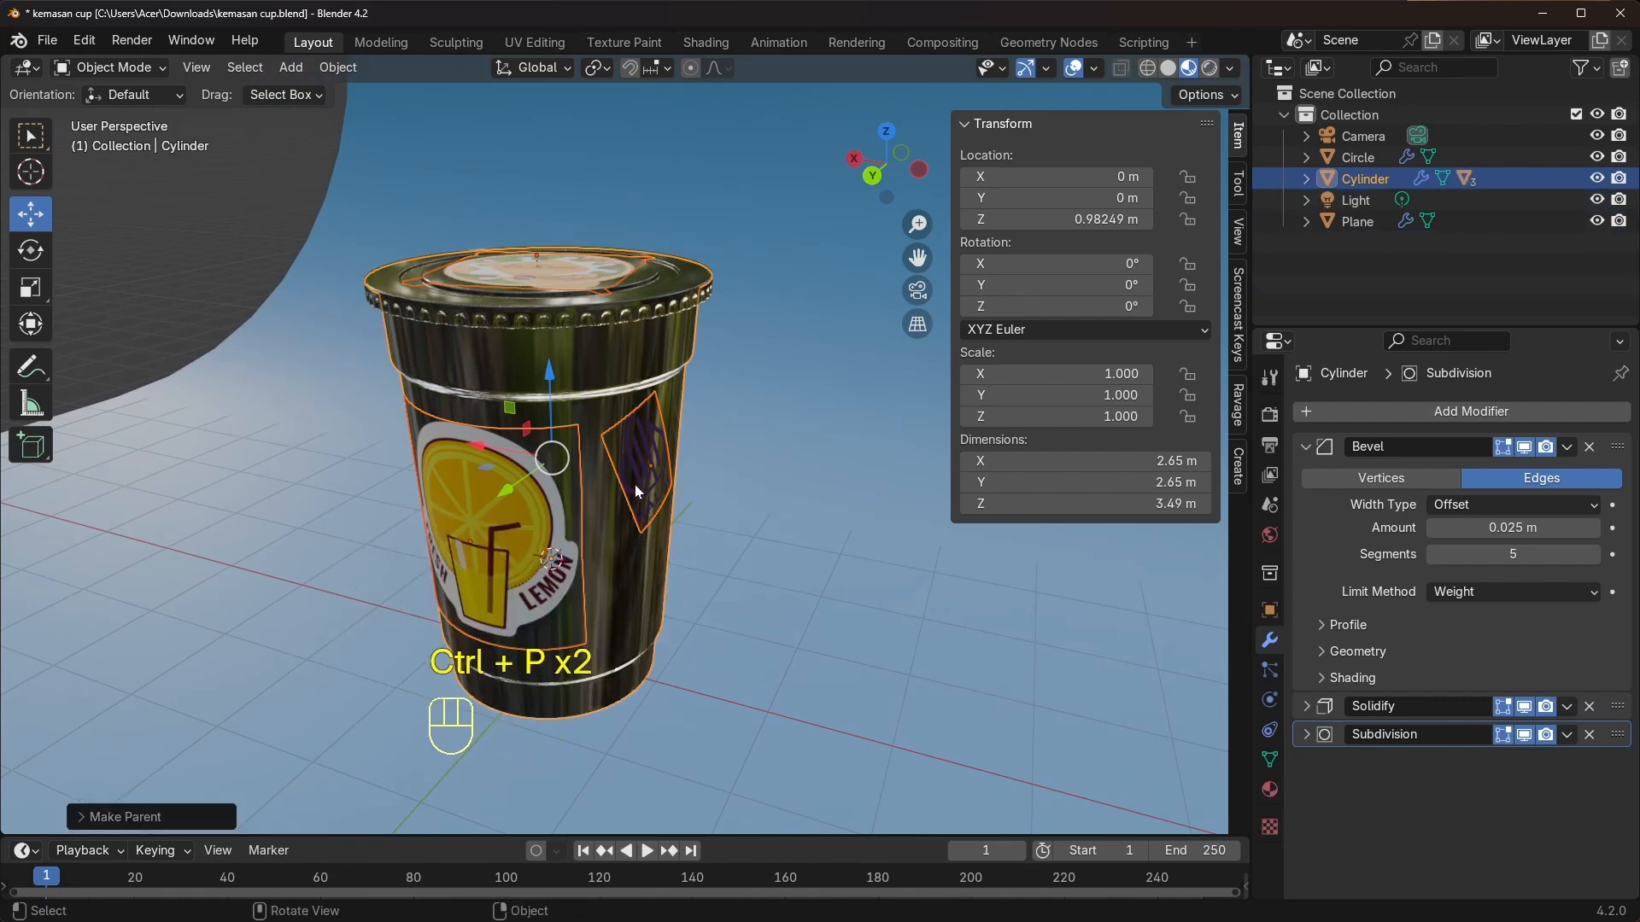
Parent the cup lid to the cup body with Object (Keep Transform)
click(620, 323)
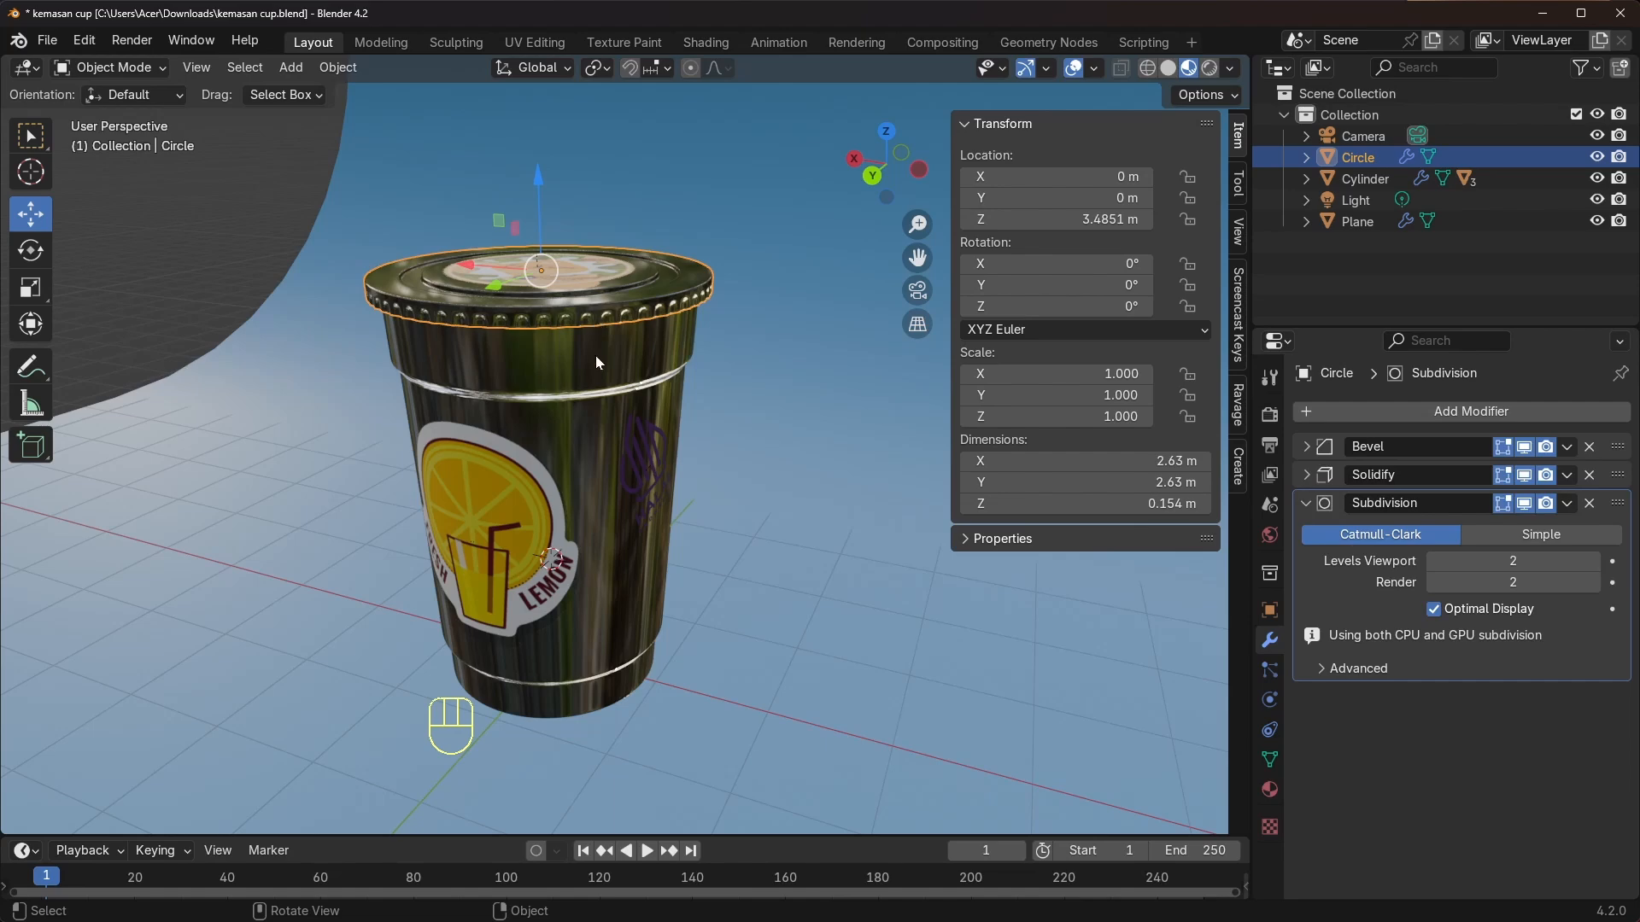
shift+click(551, 400)
key(ctrl+p)
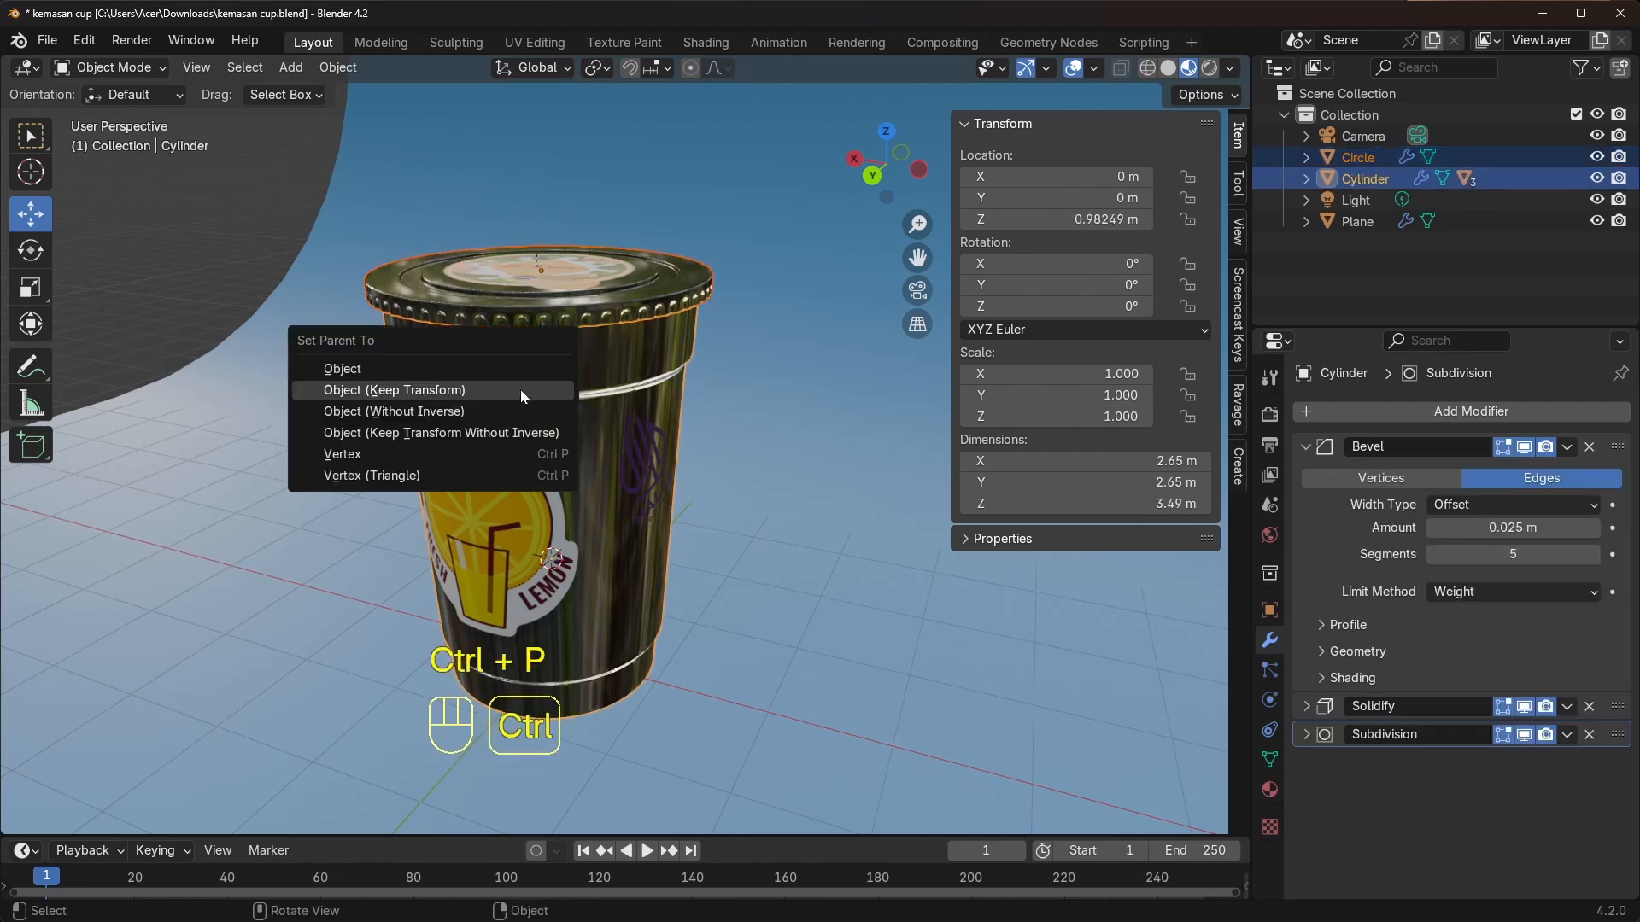
click(448, 392)
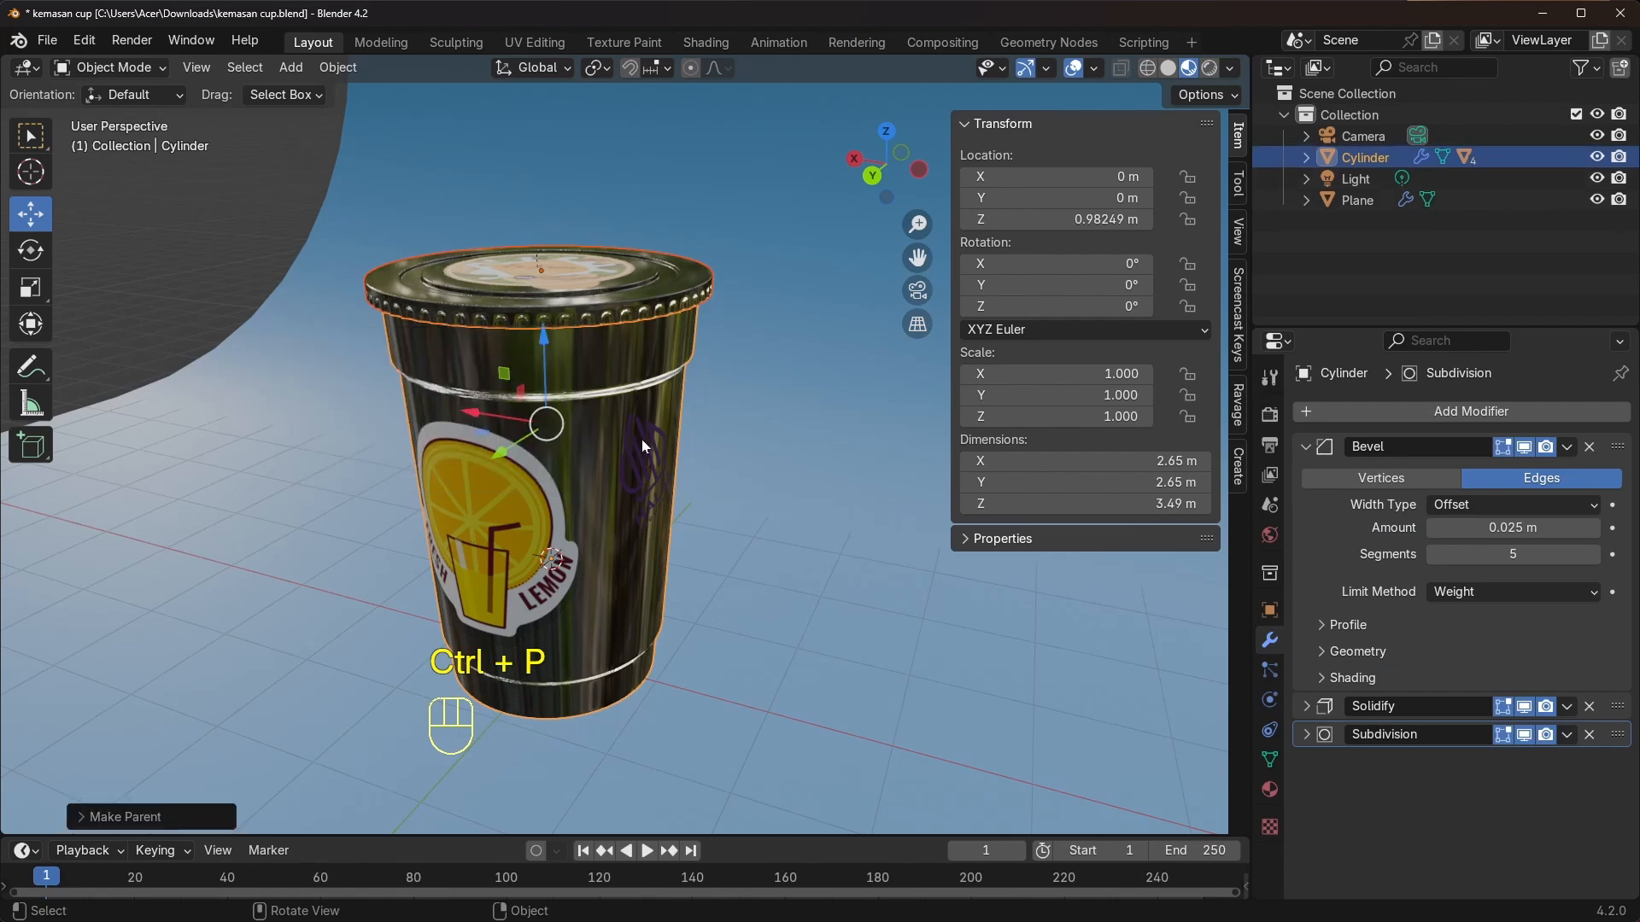
Move the cup body along X to about -0.27 m and rotate it to about -13.3° around Z
middle_drag(642, 439, 603, 401)
scroll(598, 444, down, 2)
click(580, 390)
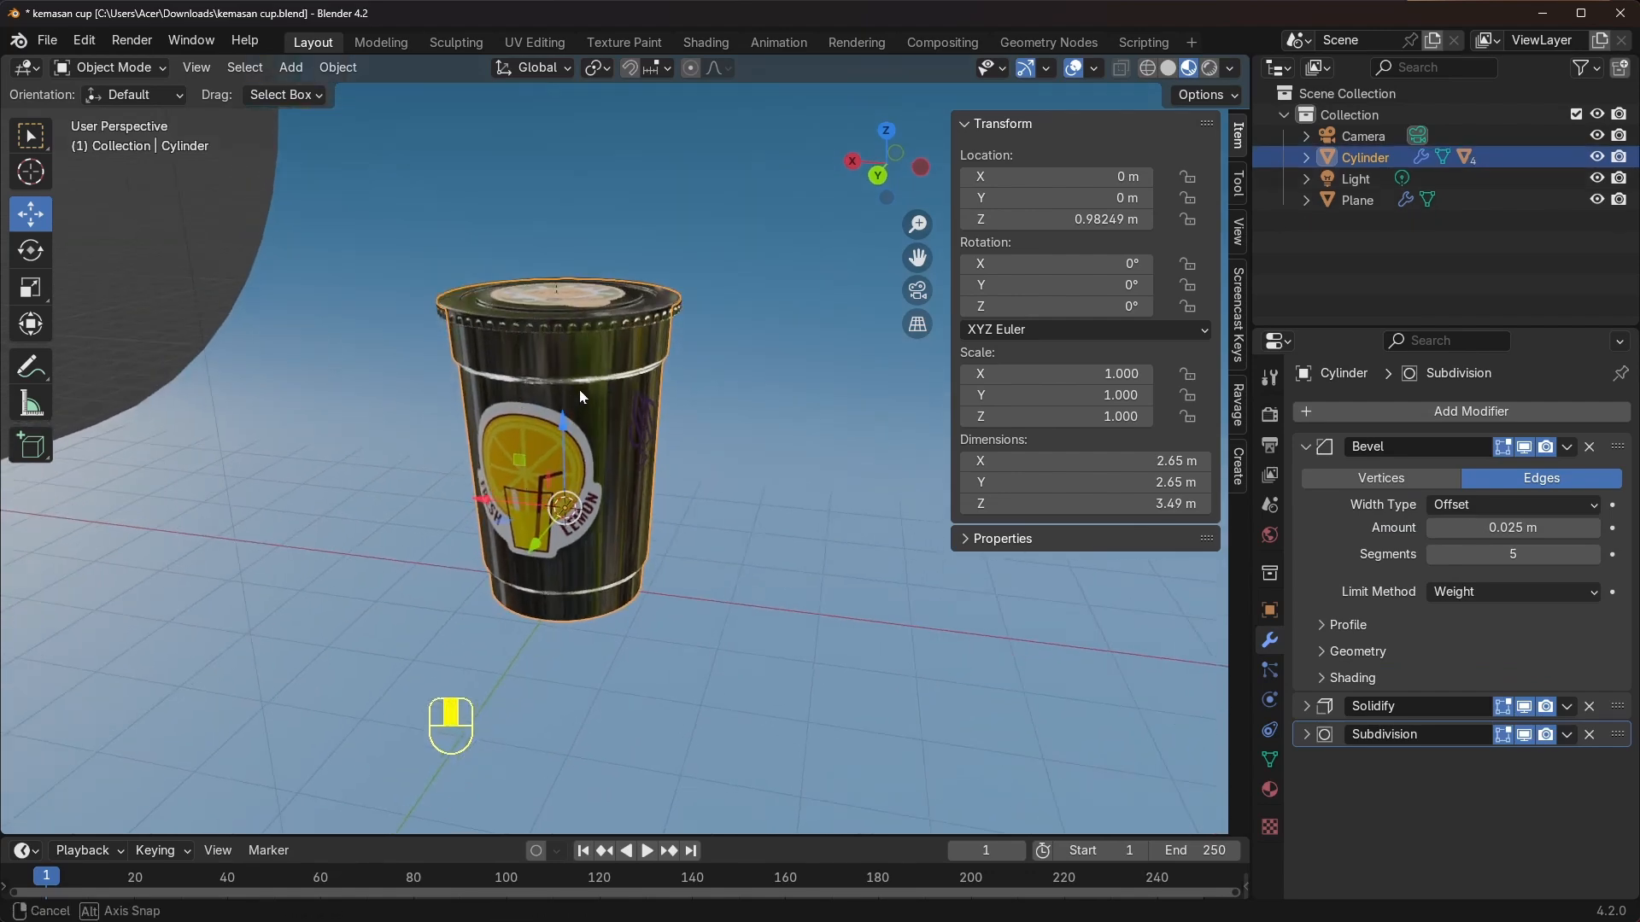
mouse_move(485, 516)
mouse_down()
mouse_move(701, 531)
mouse_move(504, 517)
mouse_up()
middle_drag(666, 516, 694, 517)
scroll(692, 516, up, 2)
key(g)
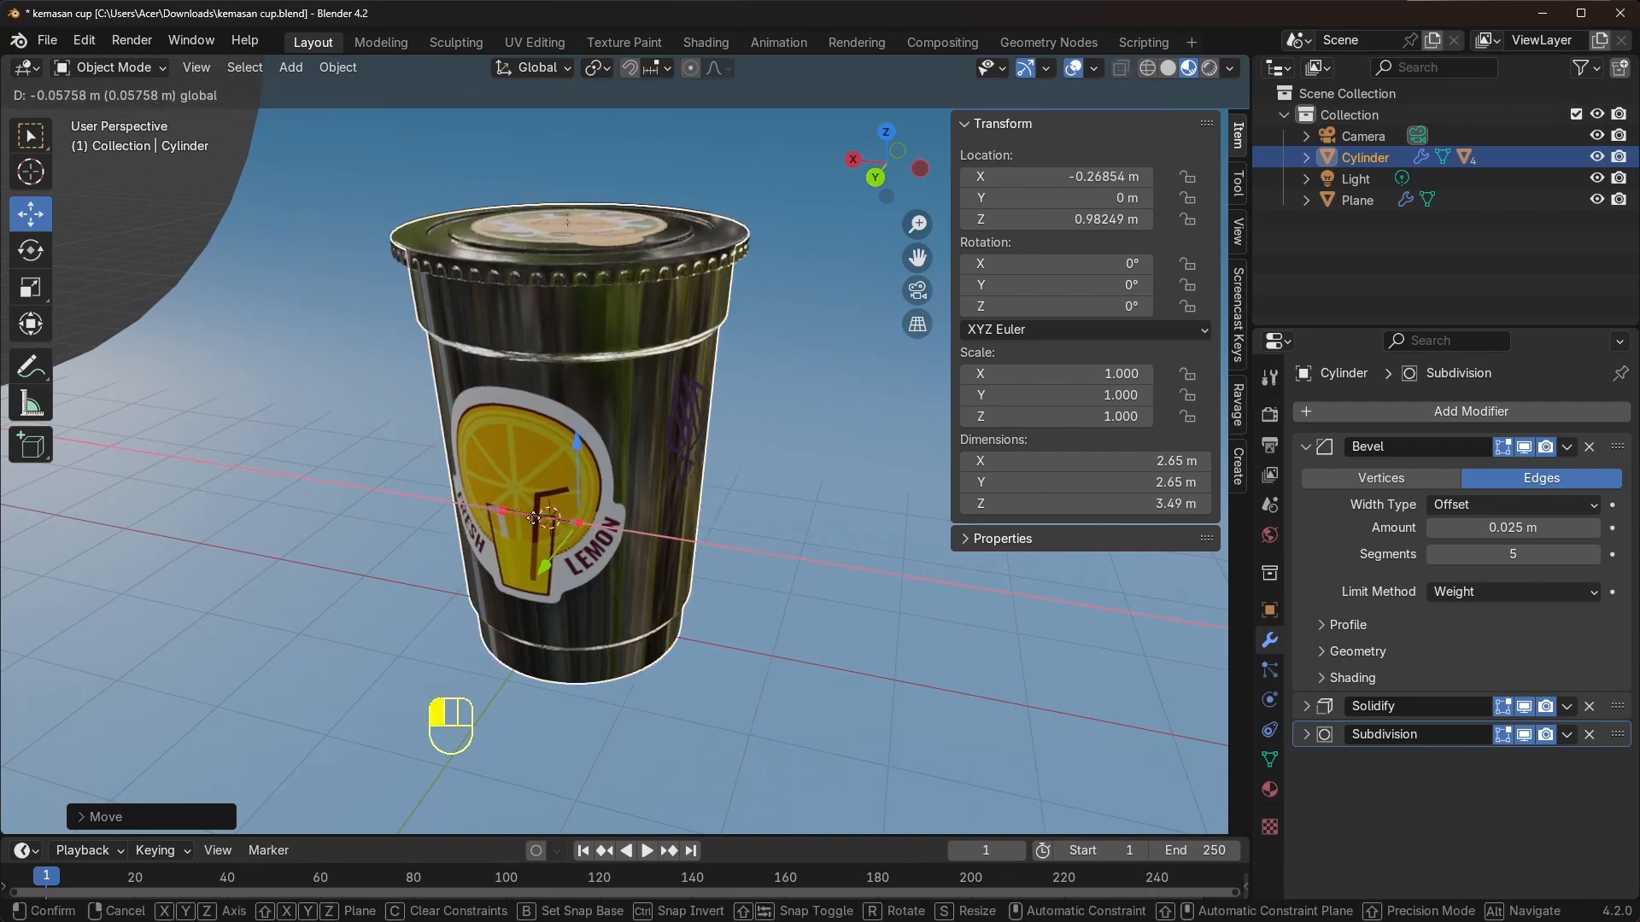
key(r)
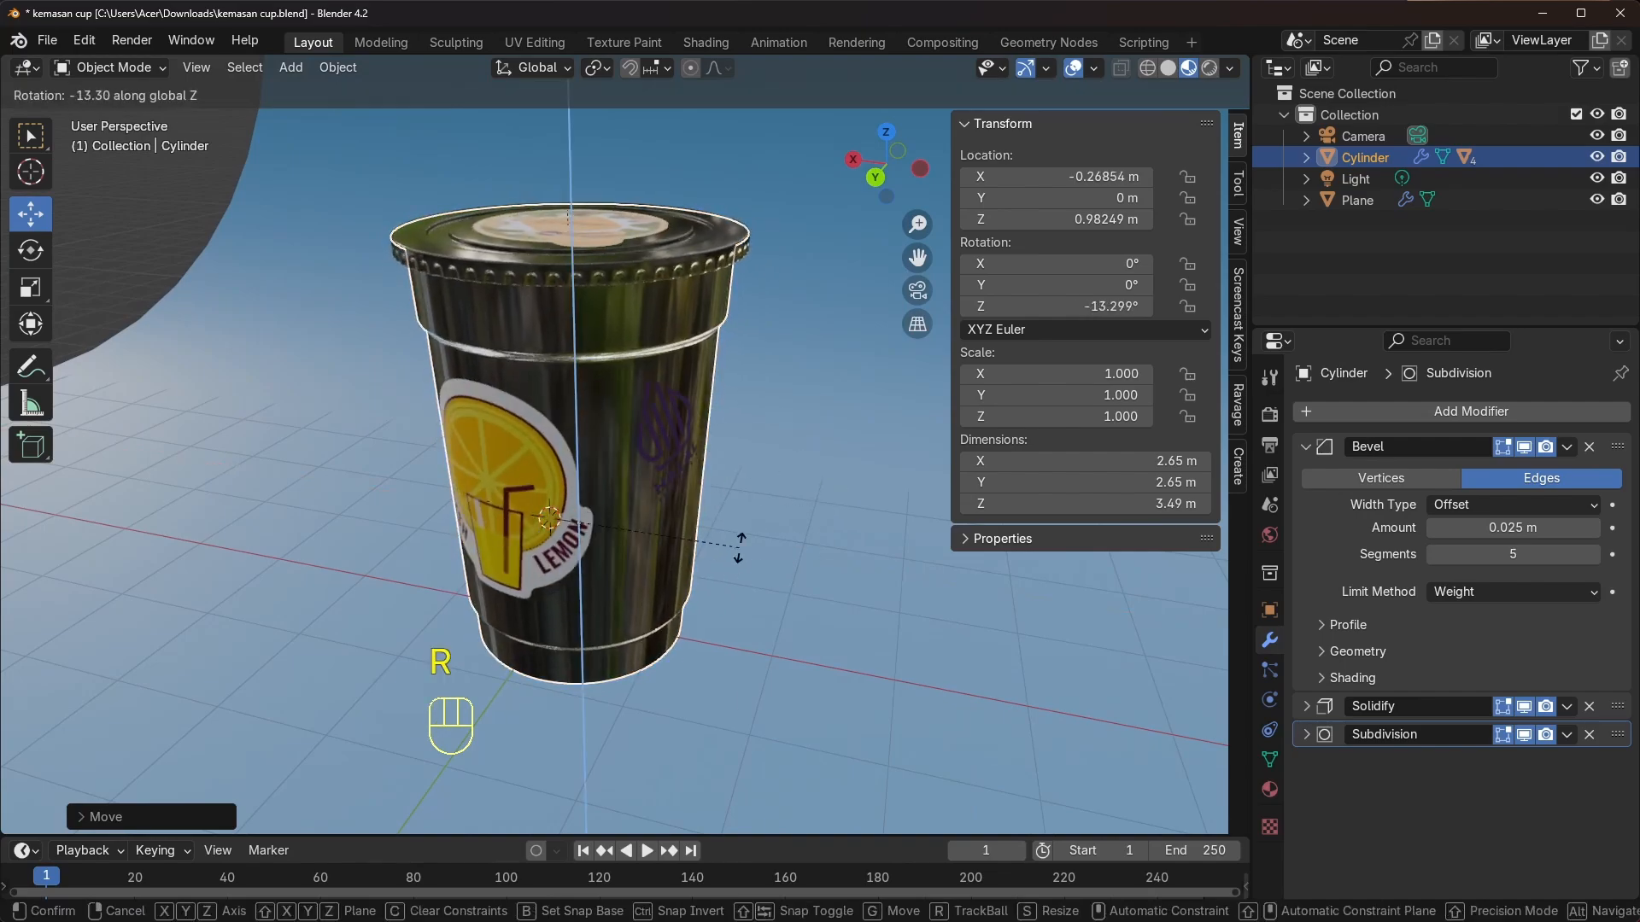
click(739, 550)
Switch the viewport to Rendered shading, hide the sidebar and view the scene through the camera
middle_drag(742, 547, 809, 467)
click(1210, 67)
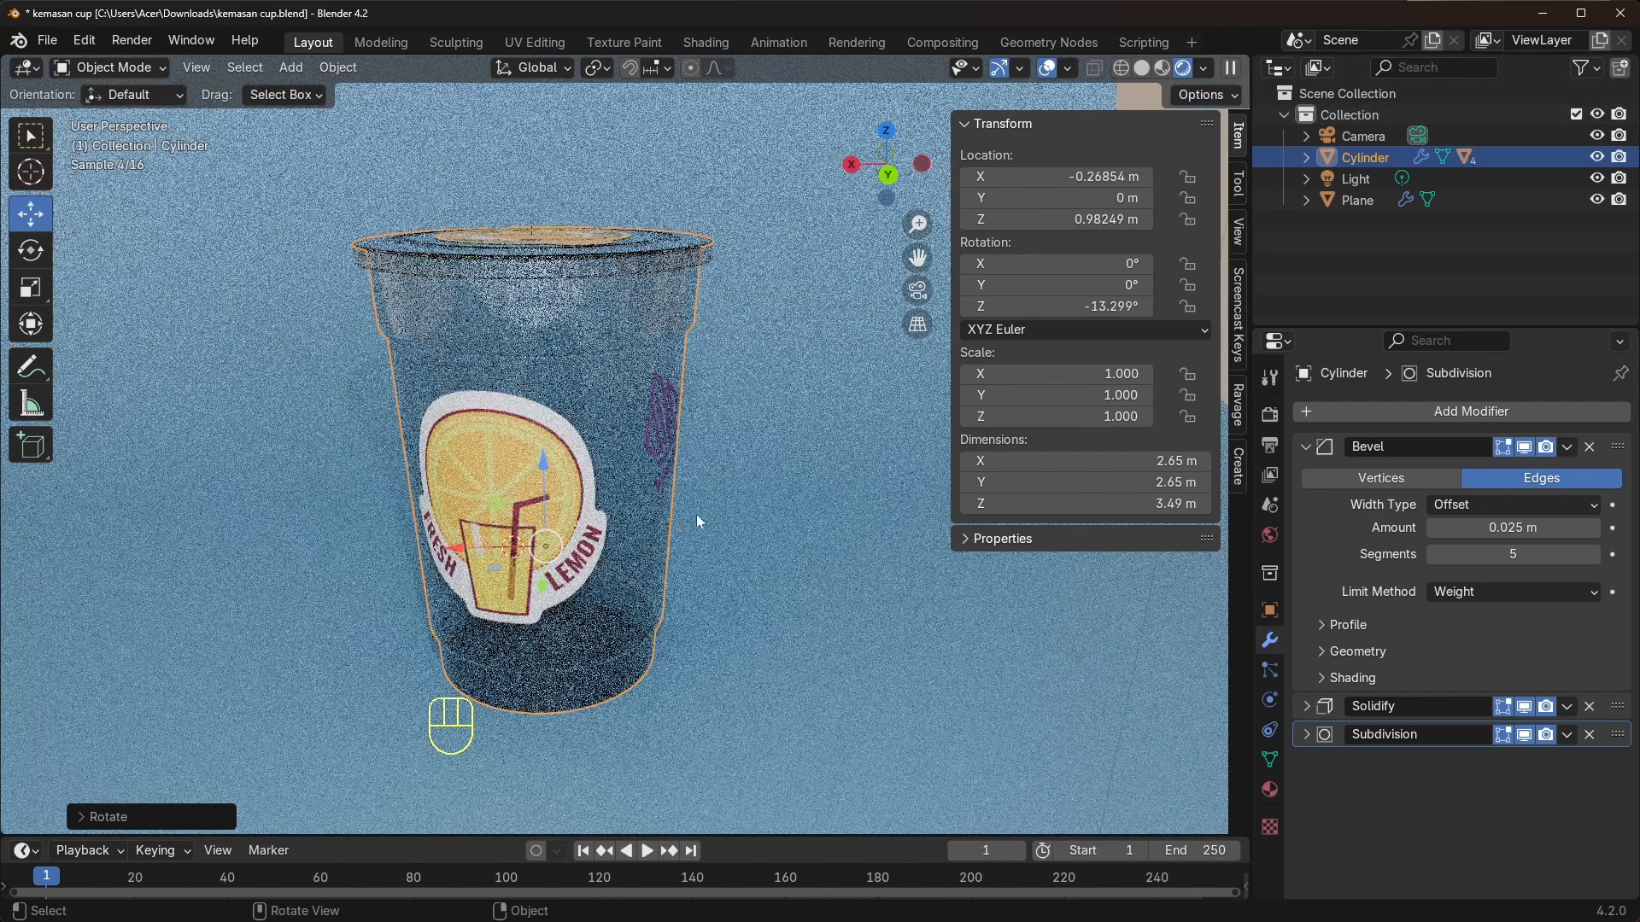
middle_drag(695, 515, 696, 515)
key(n)
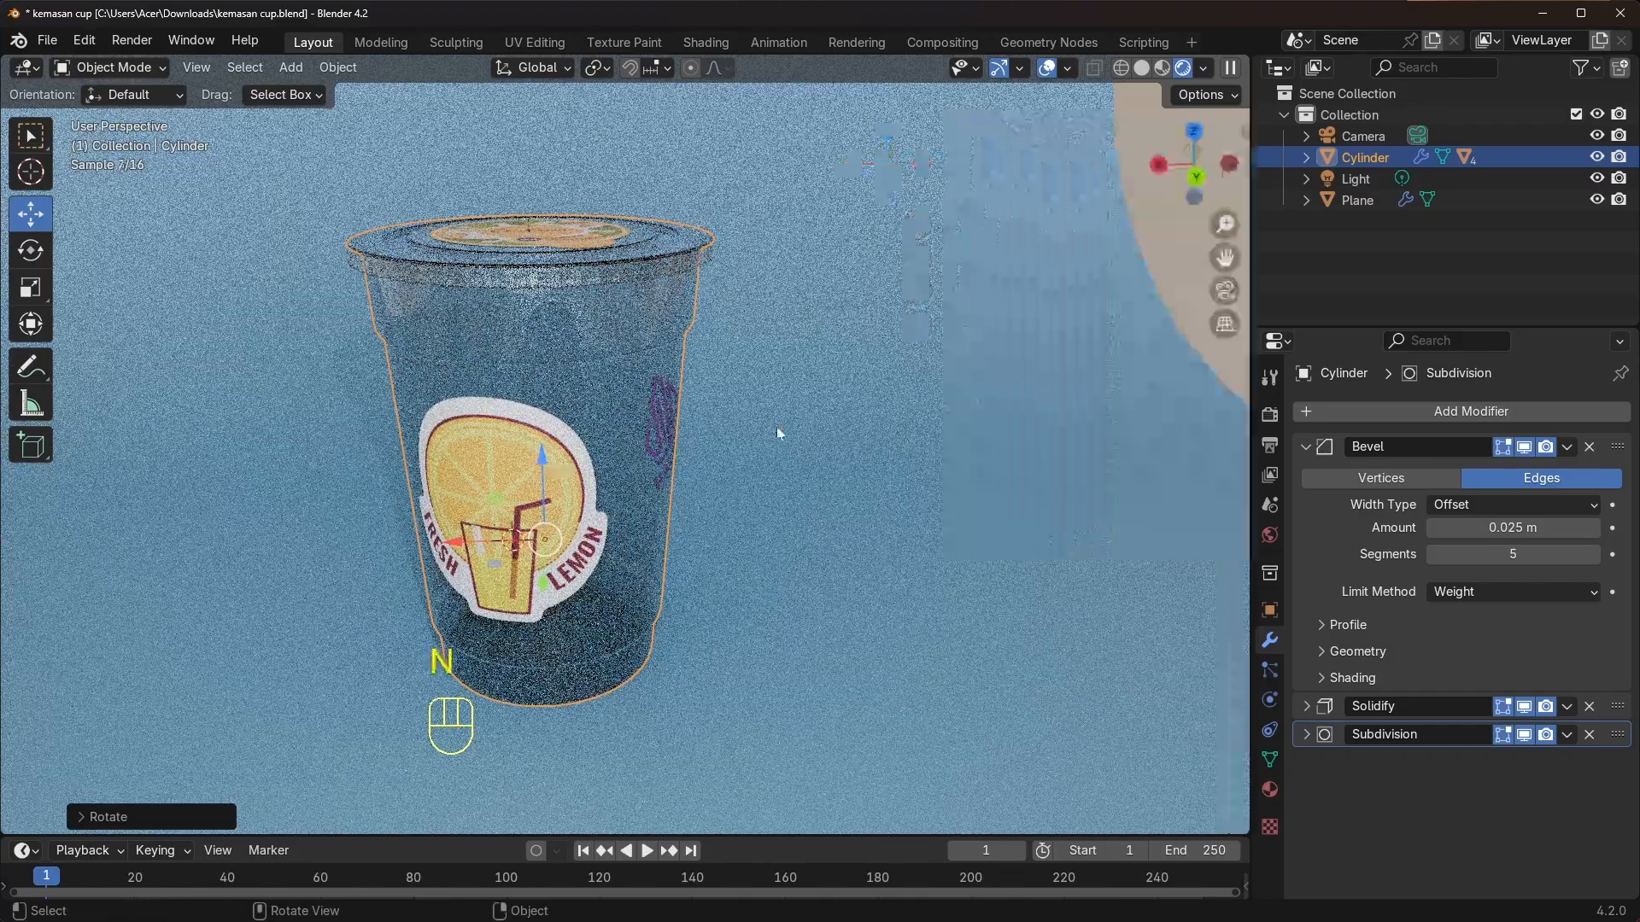
key(KP_0)
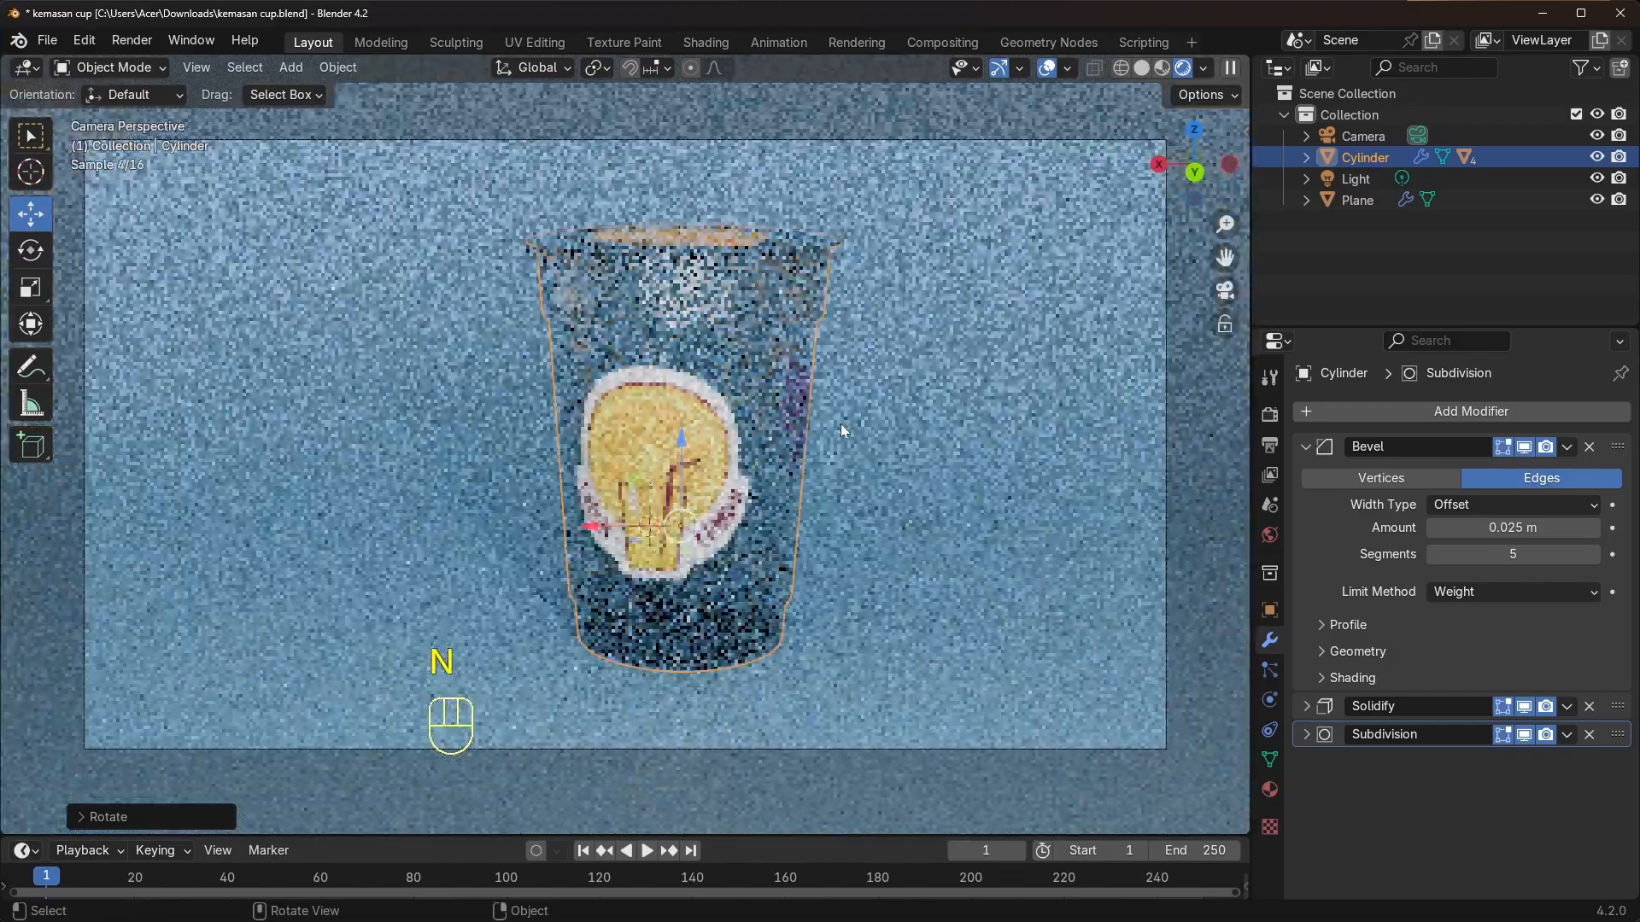
Rotate the cup around Z so the halal logo turns further toward the camera
scroll(840, 423, down, 3)
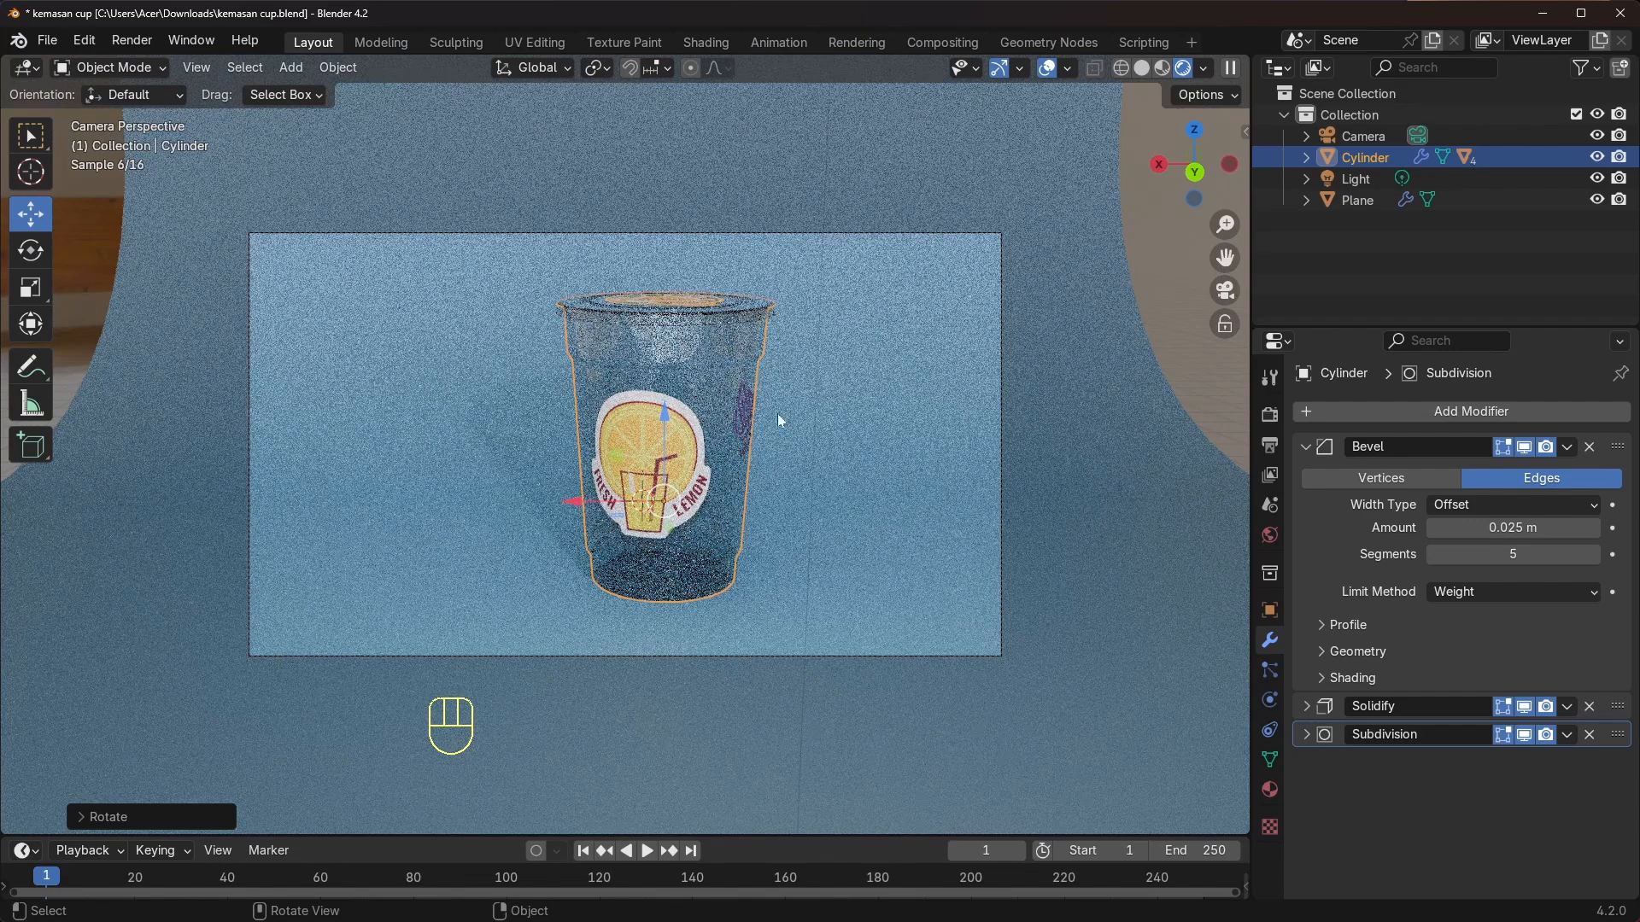
key(r)
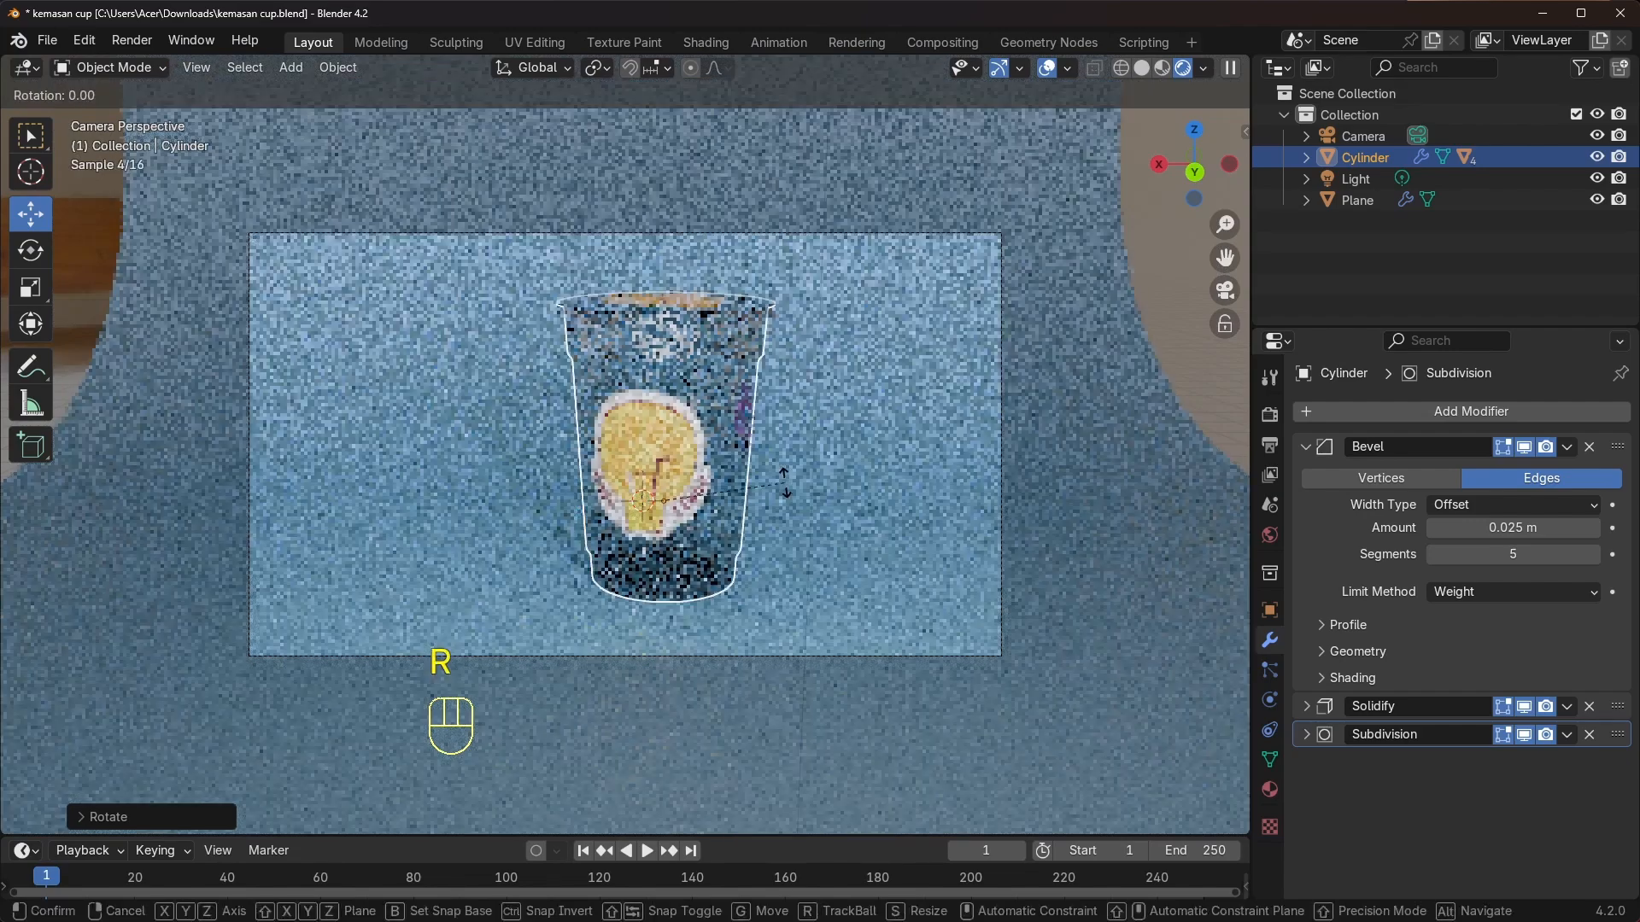
click(742, 512)
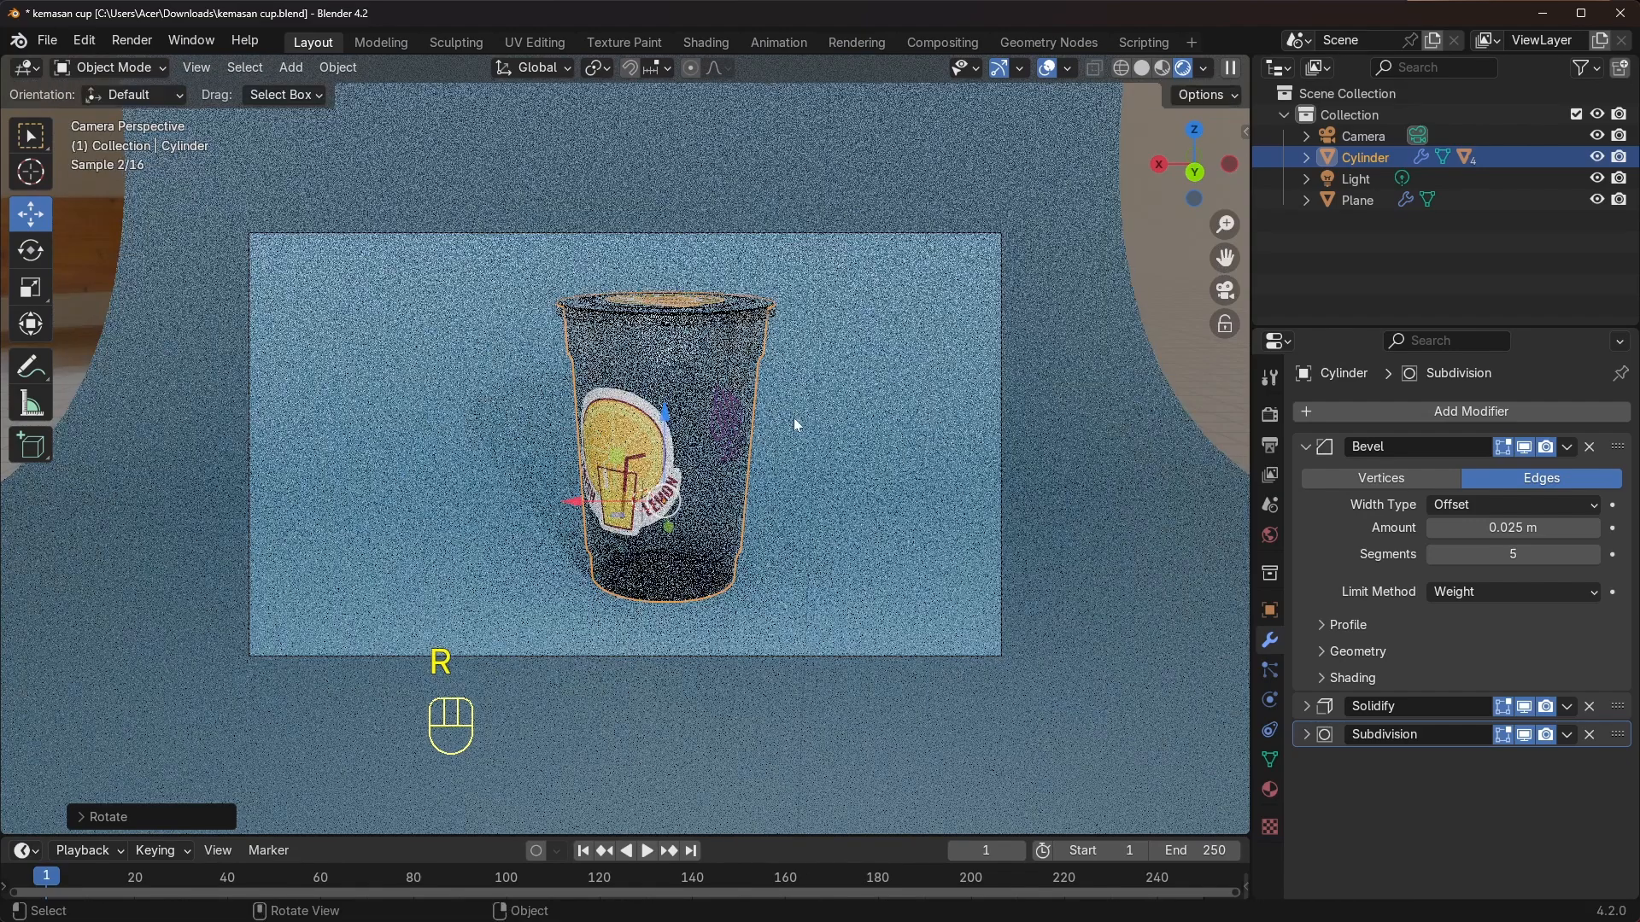
scroll(694, 439, up, 2)
Open the lemon label's material in the Shading workspace and move its image texture node clear of the Principled BSDF node
click(642, 468)
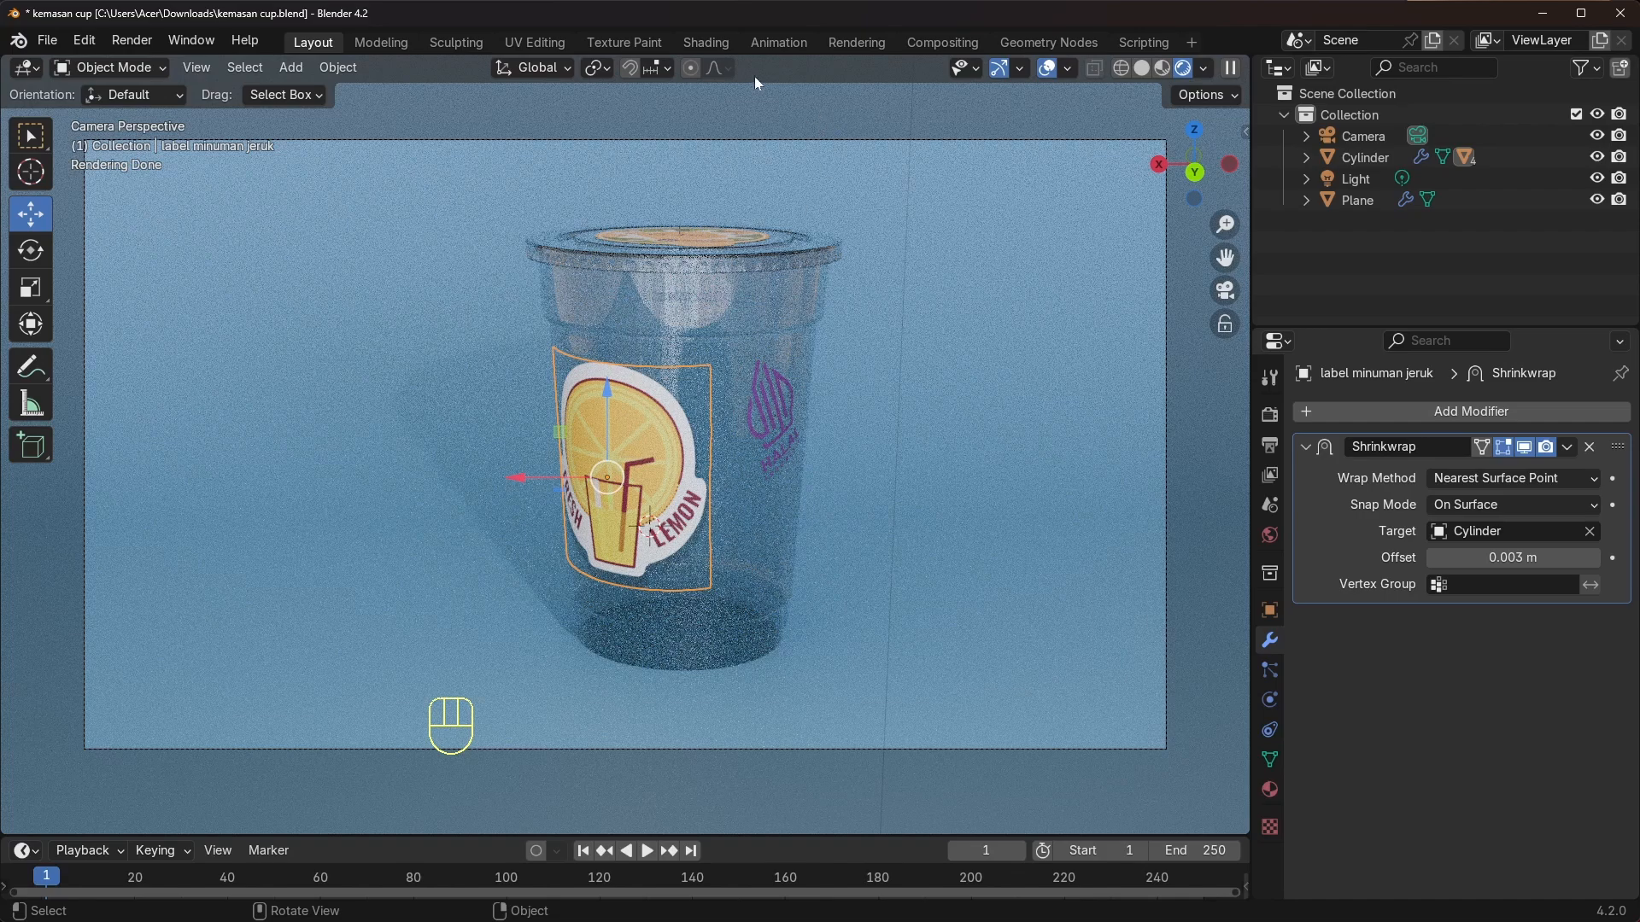
click(707, 41)
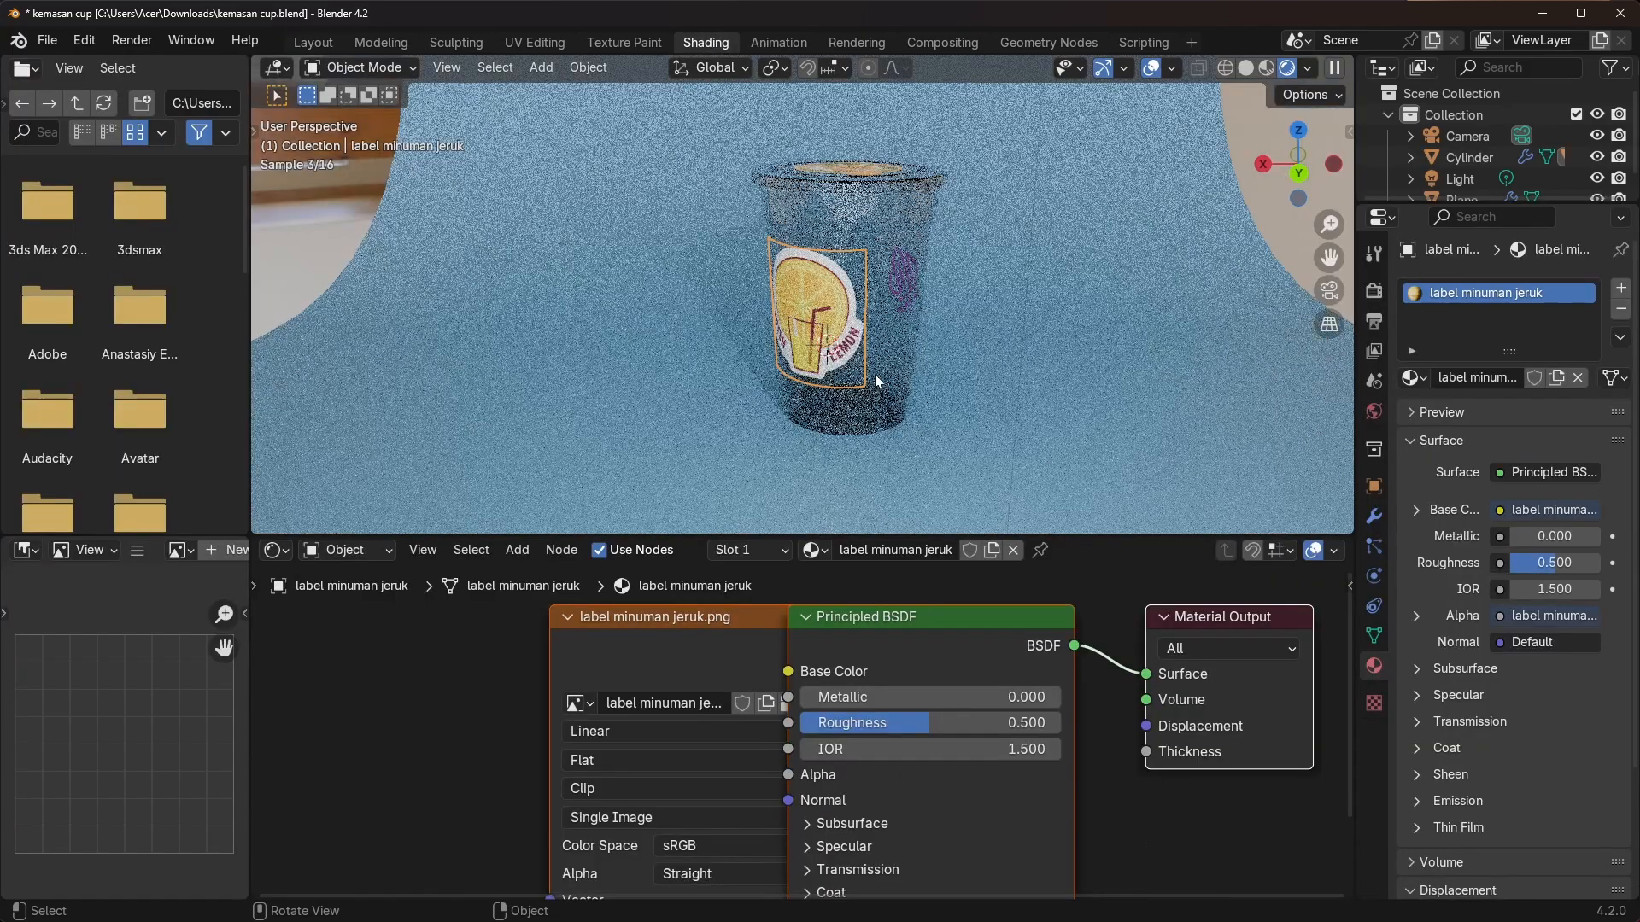
scroll(742, 783, down, 1)
click(346, 551)
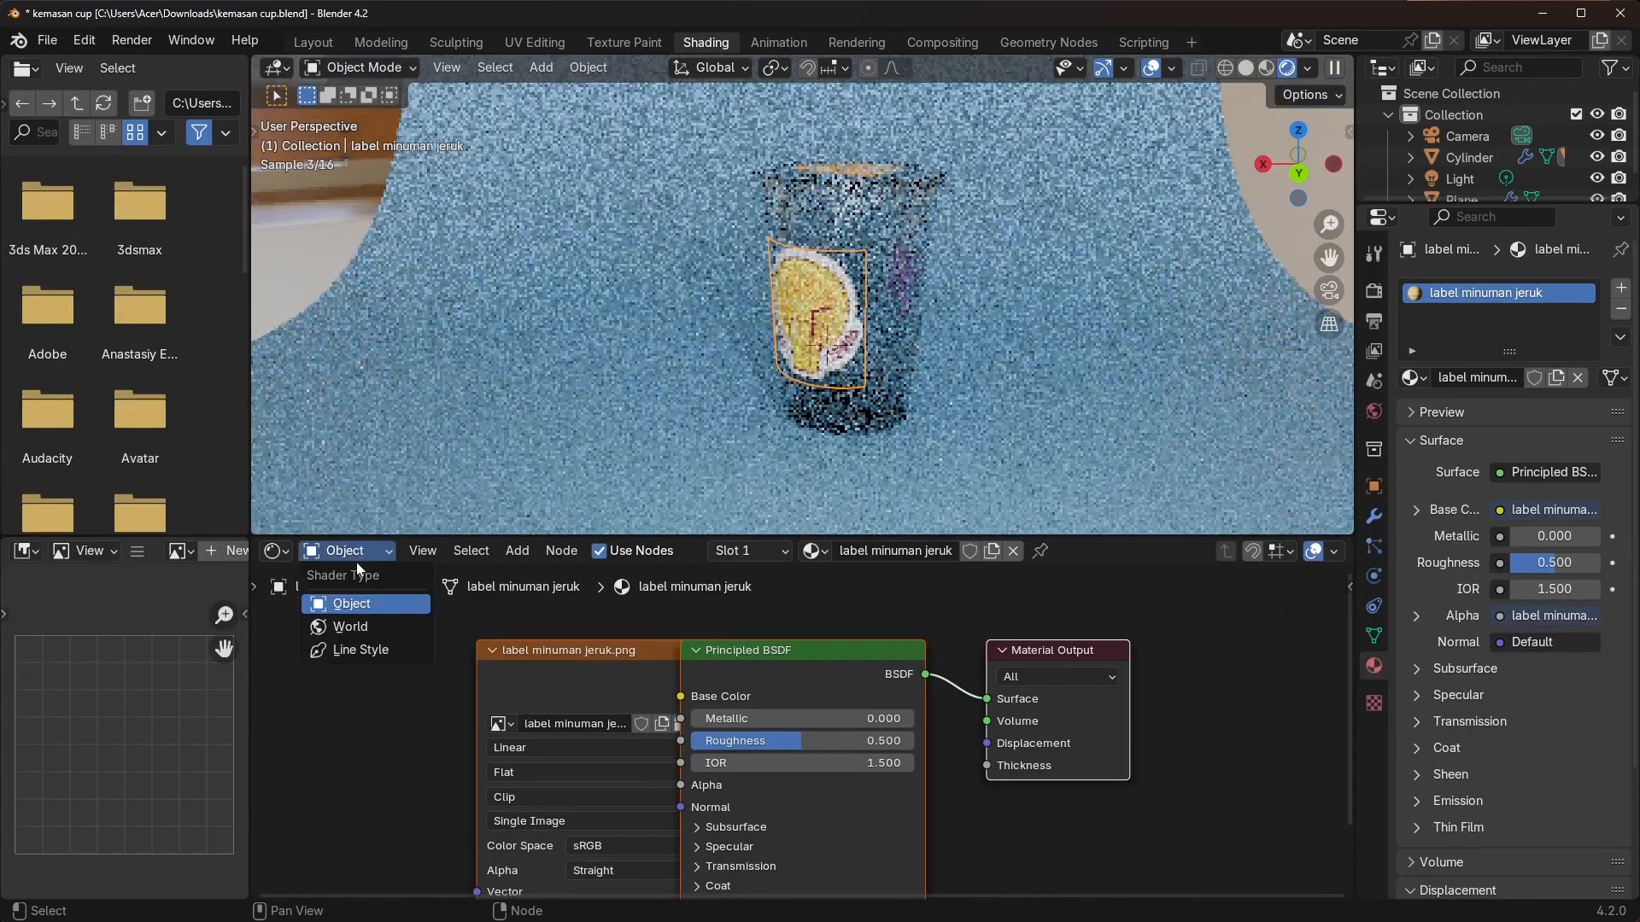
click(636, 647)
drag(636, 647, 451, 669)
middle_drag(451, 669, 639, 645)
drag(616, 648, 632, 642)
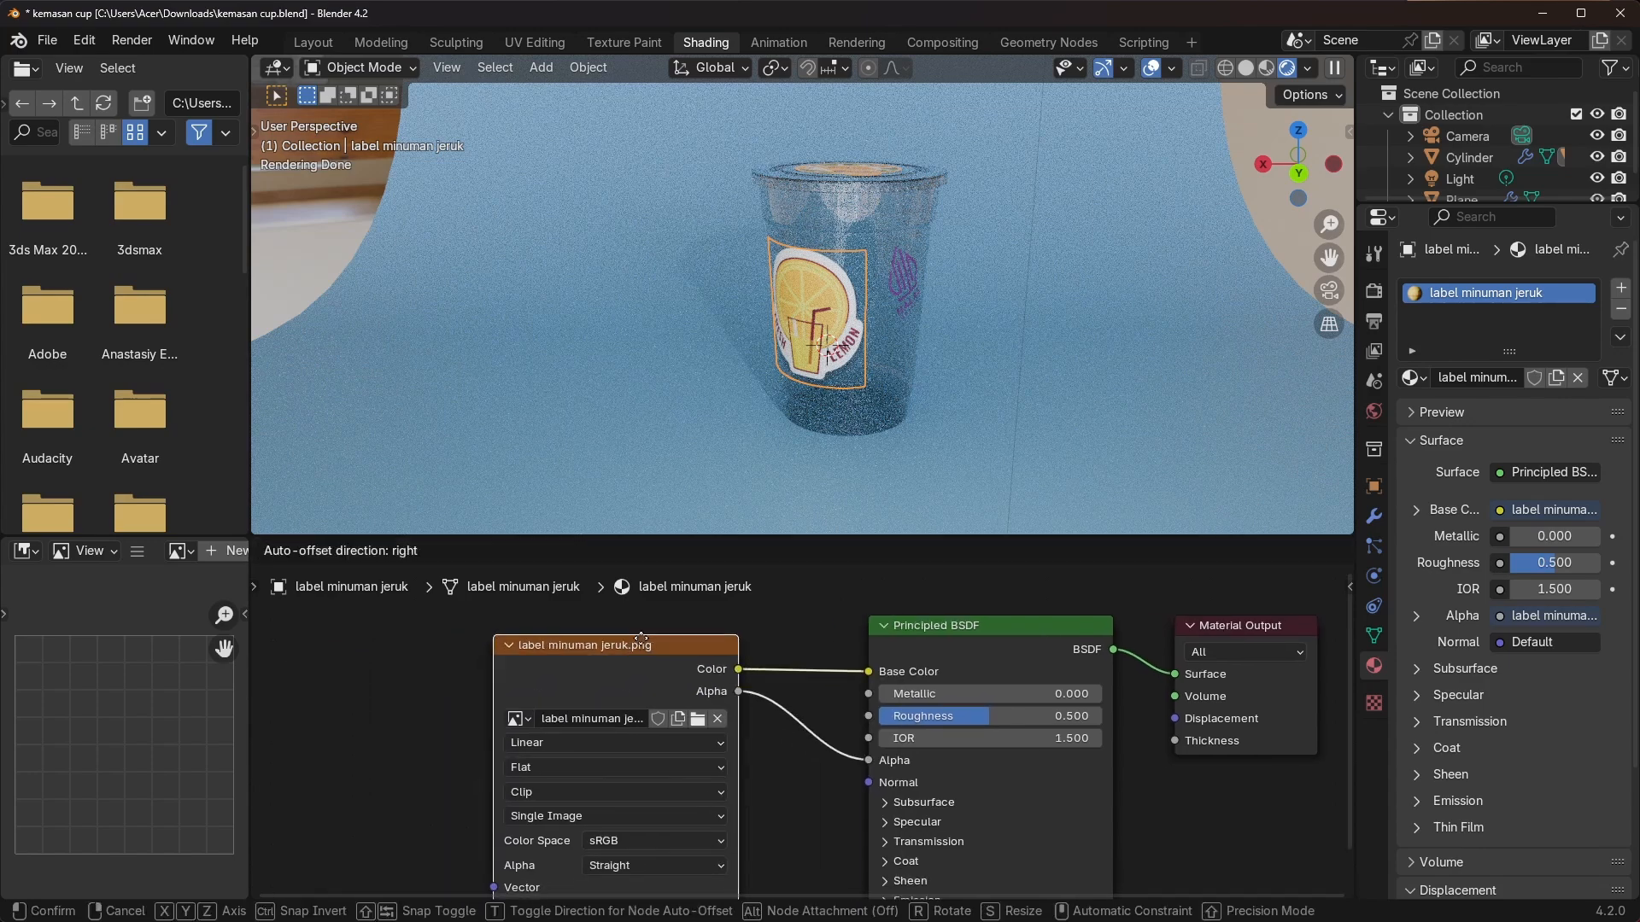
Replace the image in the lemon label's texture node with label minuman stroberi.png and check it on the cup
click(698, 716)
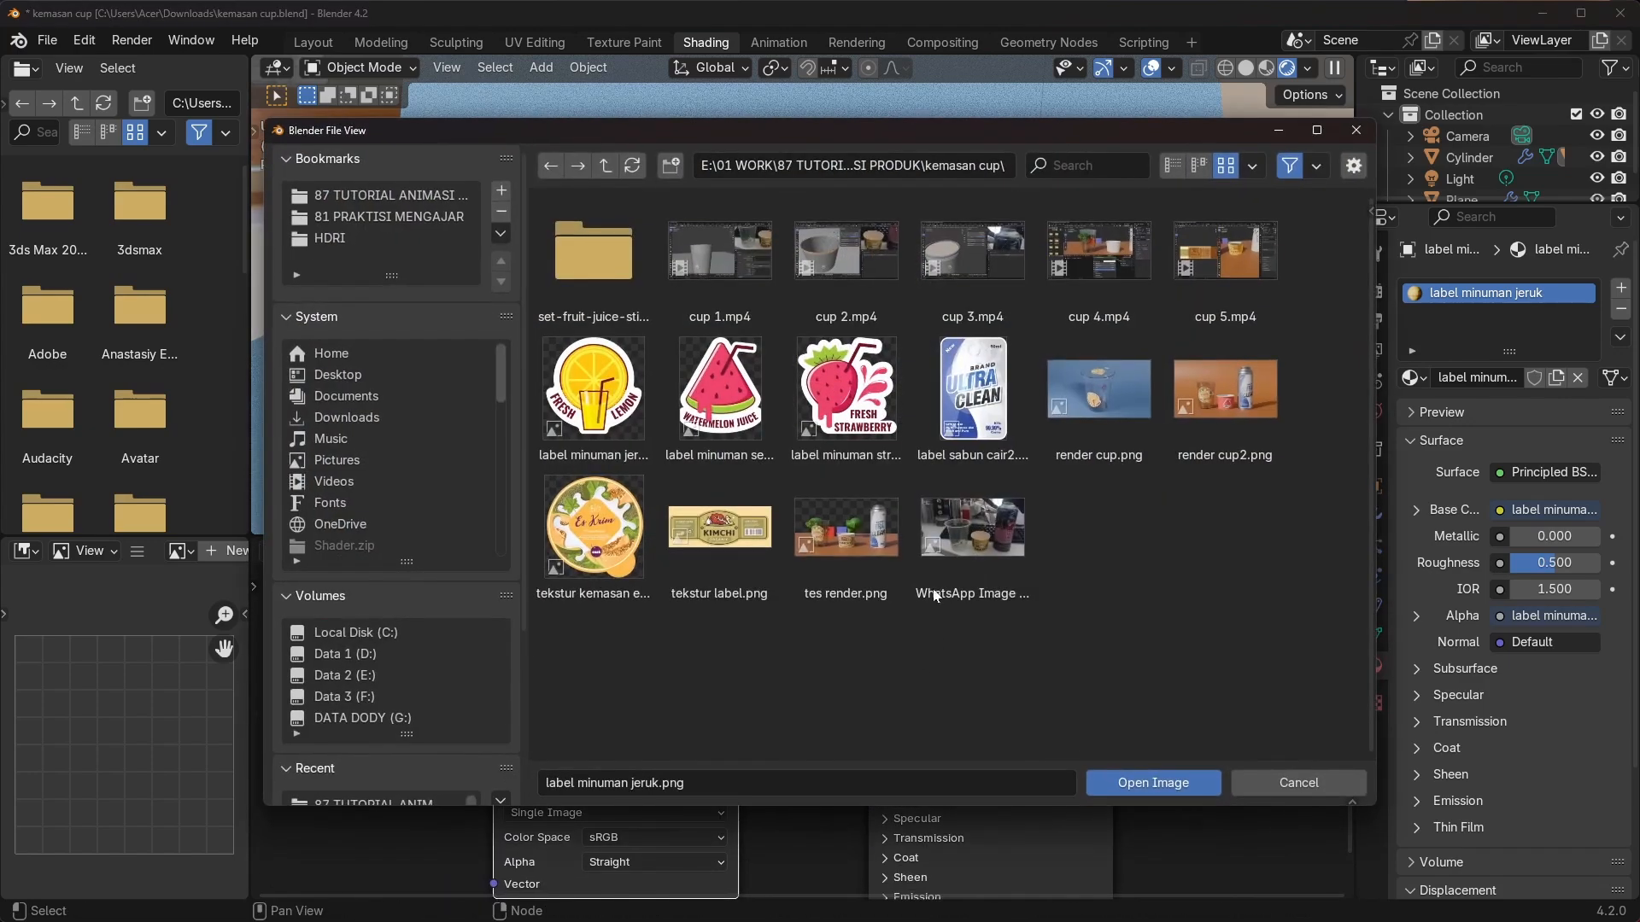
click(841, 393)
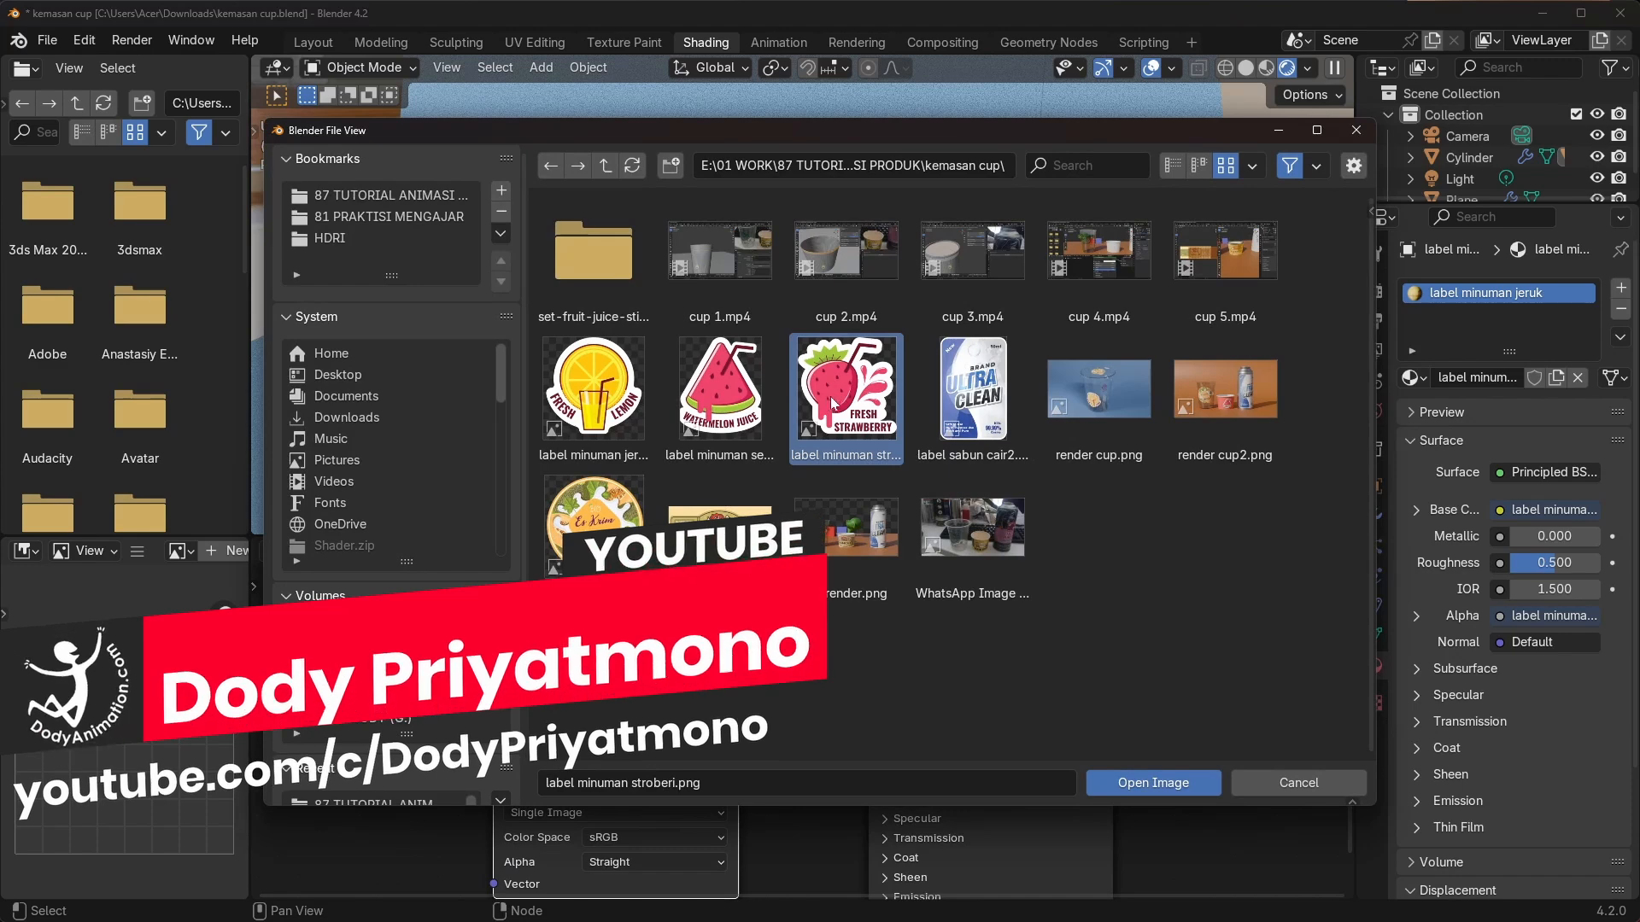
drag(905, 118, 911, 142)
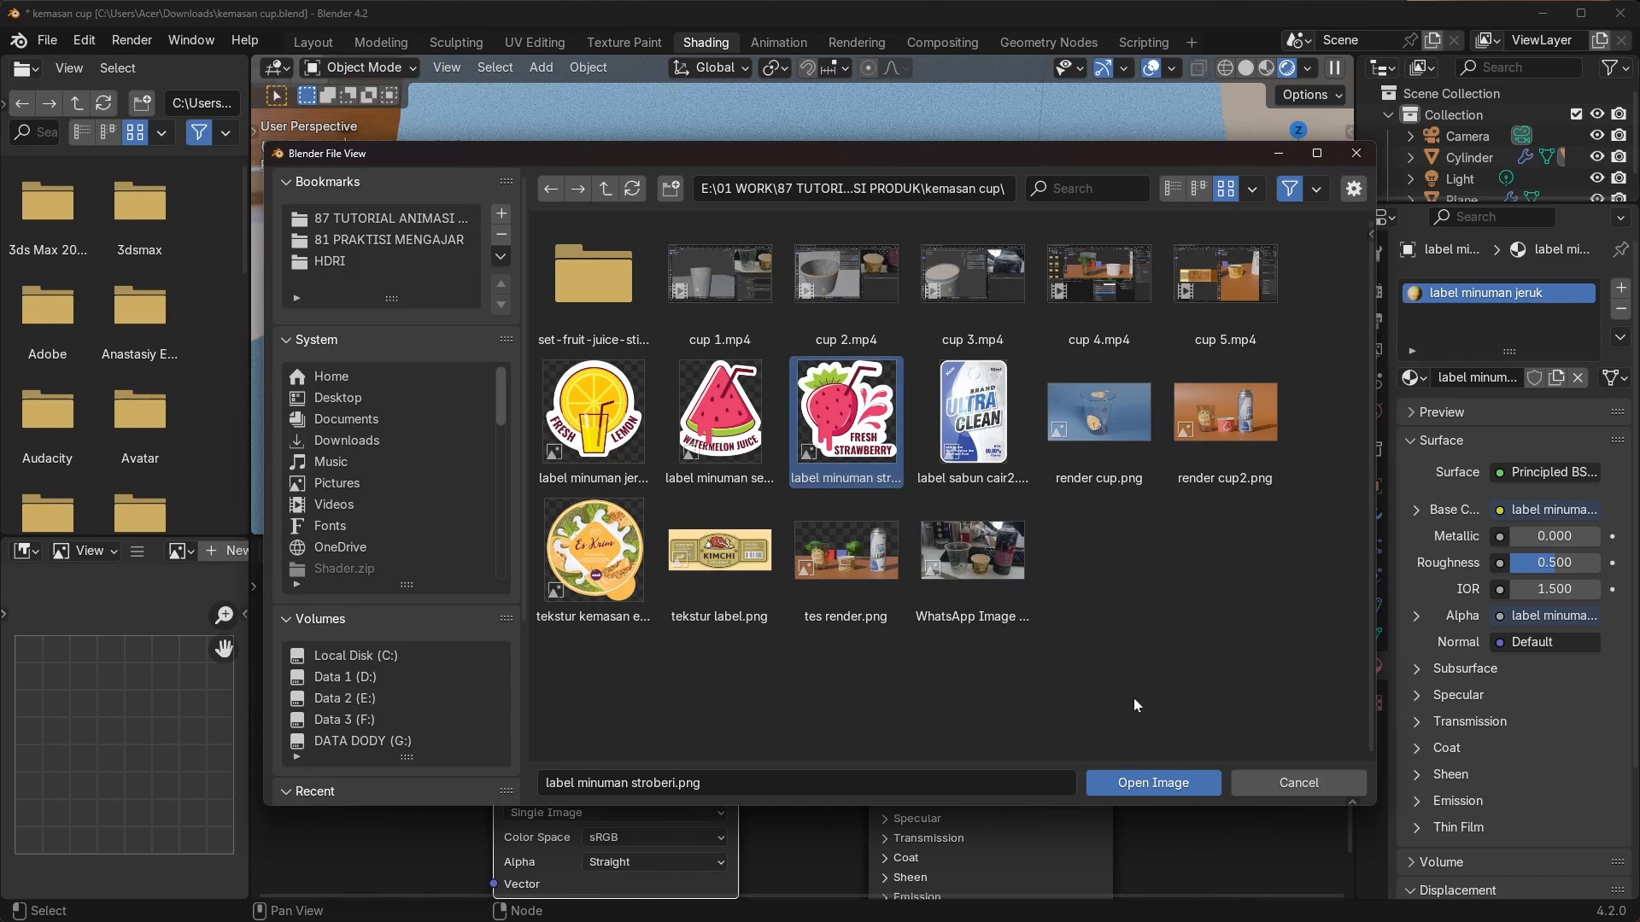
click(1152, 783)
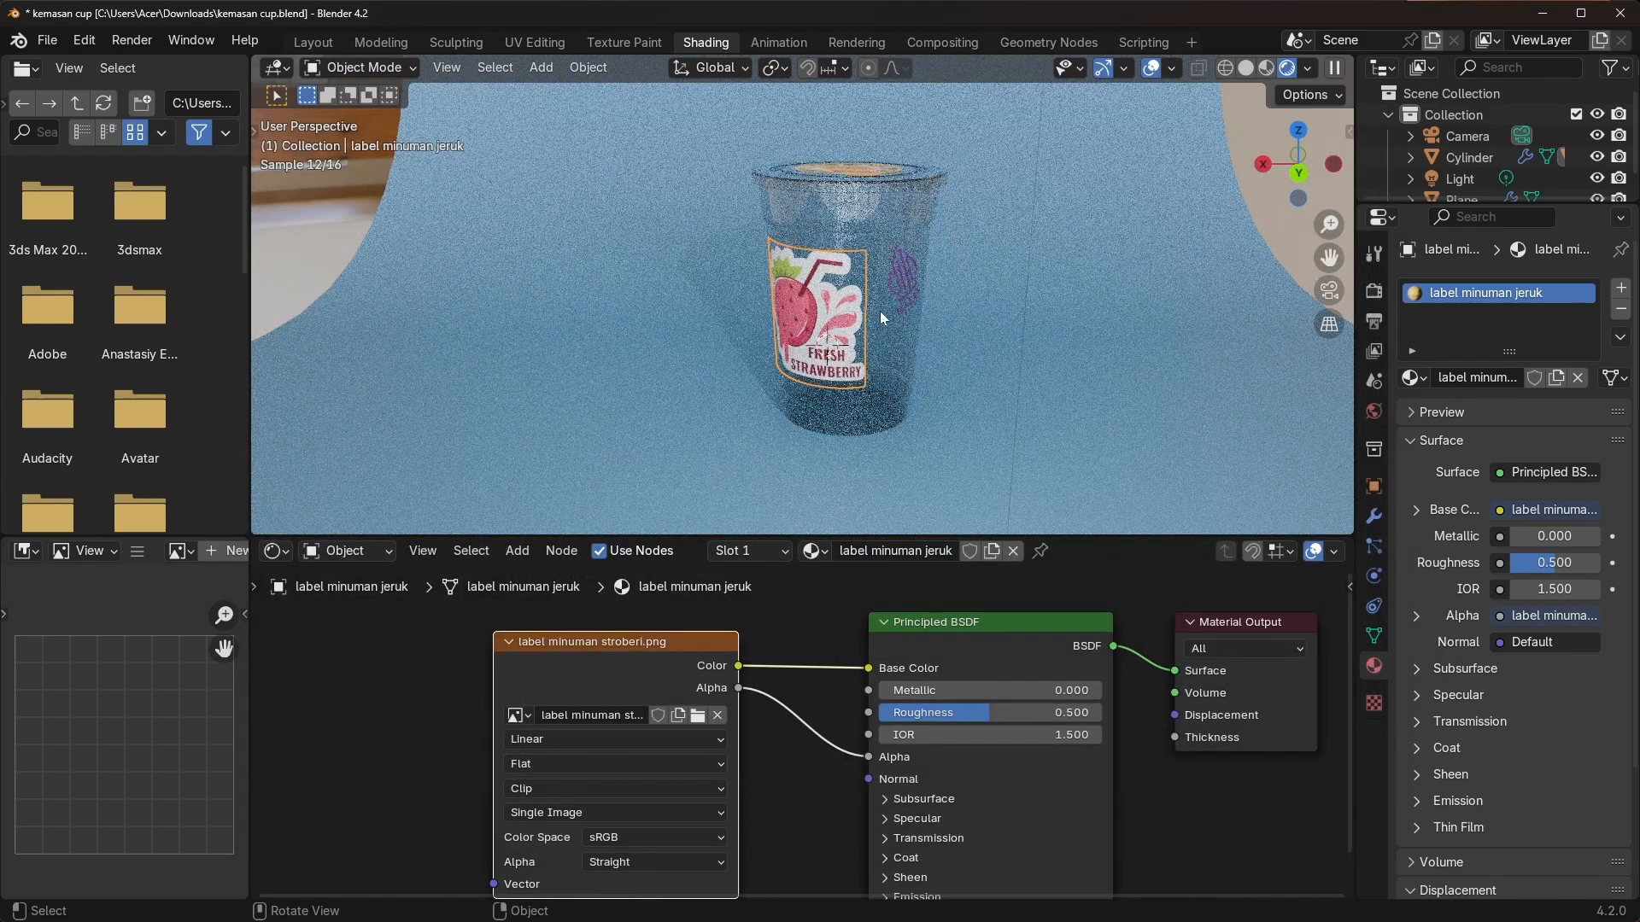
middle_drag(880, 311, 948, 302)
scroll(948, 302, up, 4)
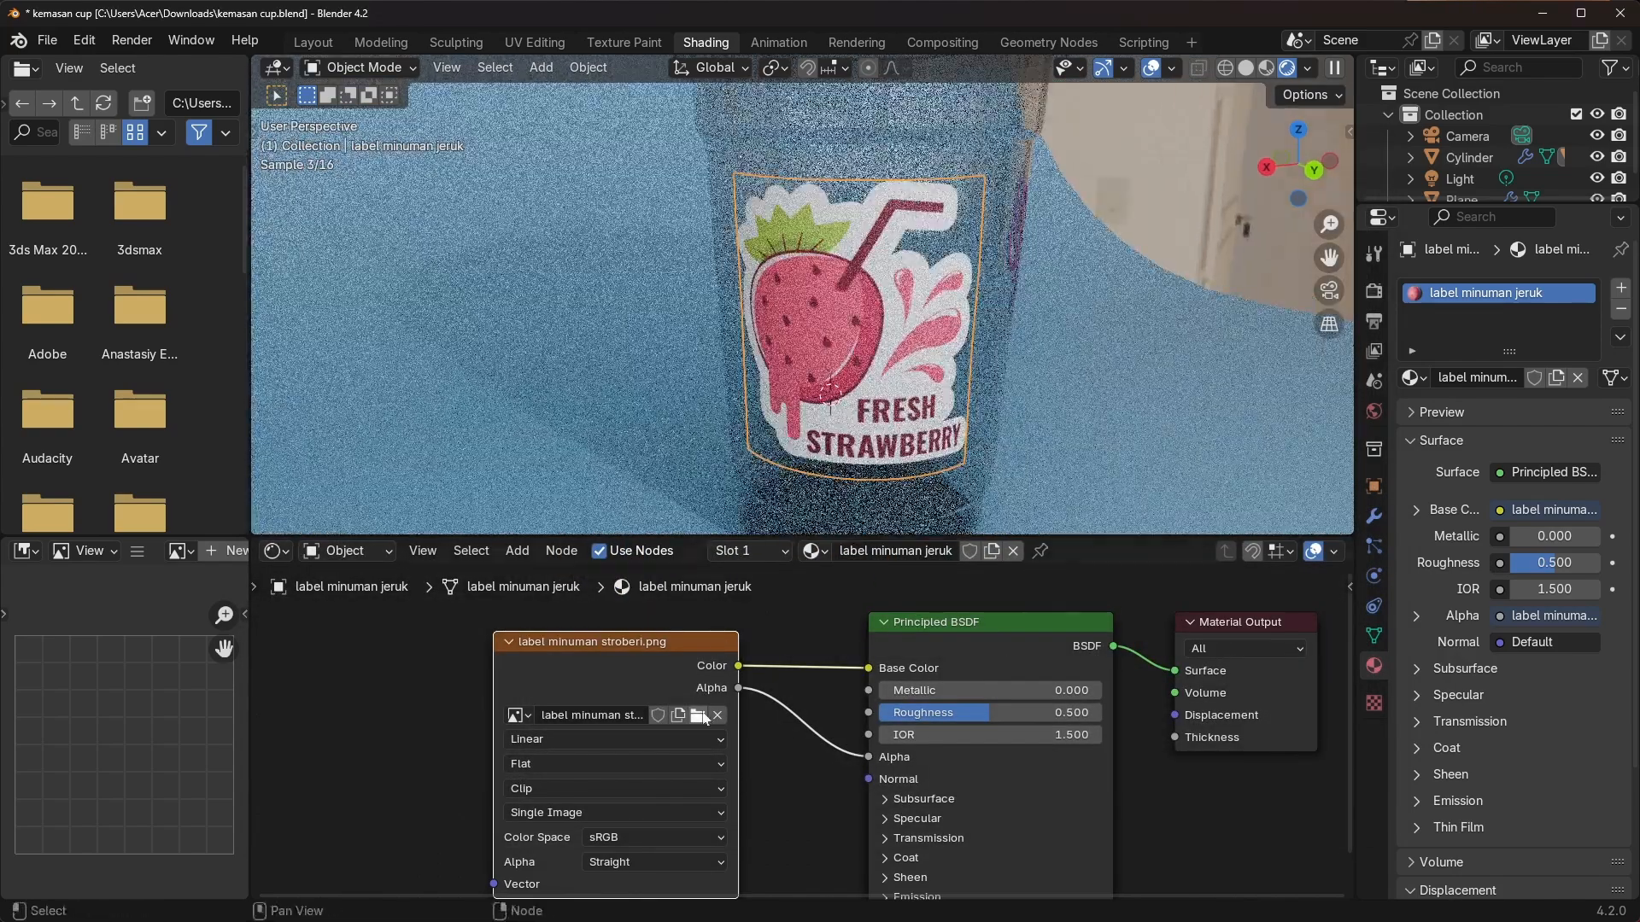
click(698, 715)
click(1299, 771)
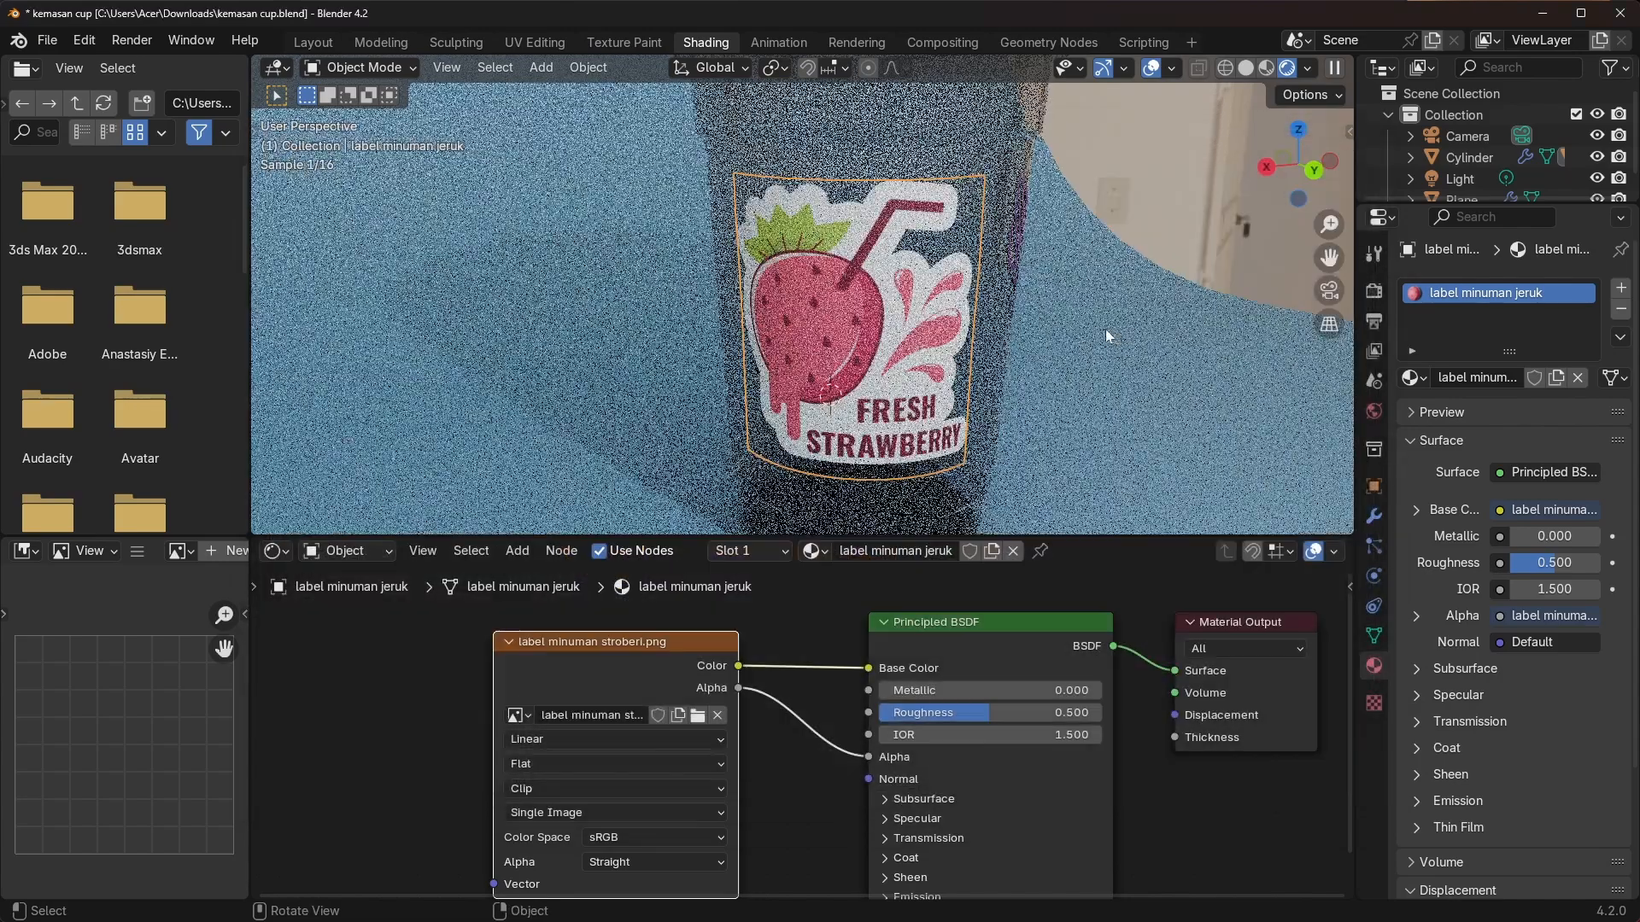
Replace the ice cream lid label's texture image with label minuman semangka.png, moving its node clear of the Principled BSDF
middle_drag(1105, 329, 923, 366)
click(920, 301)
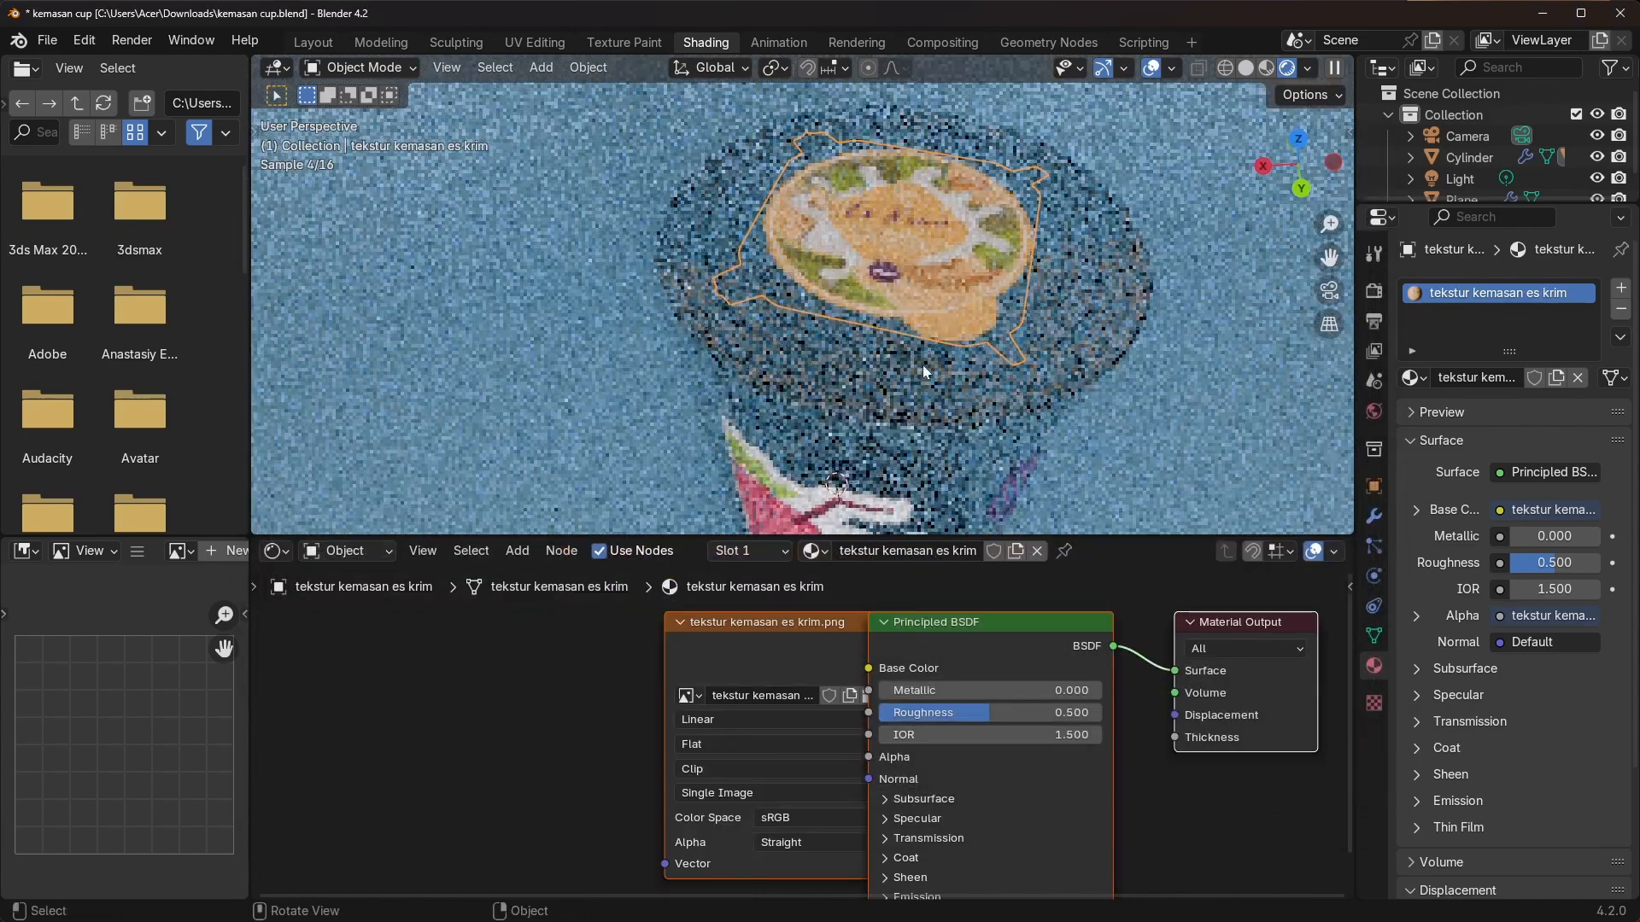
drag(772, 627, 612, 642)
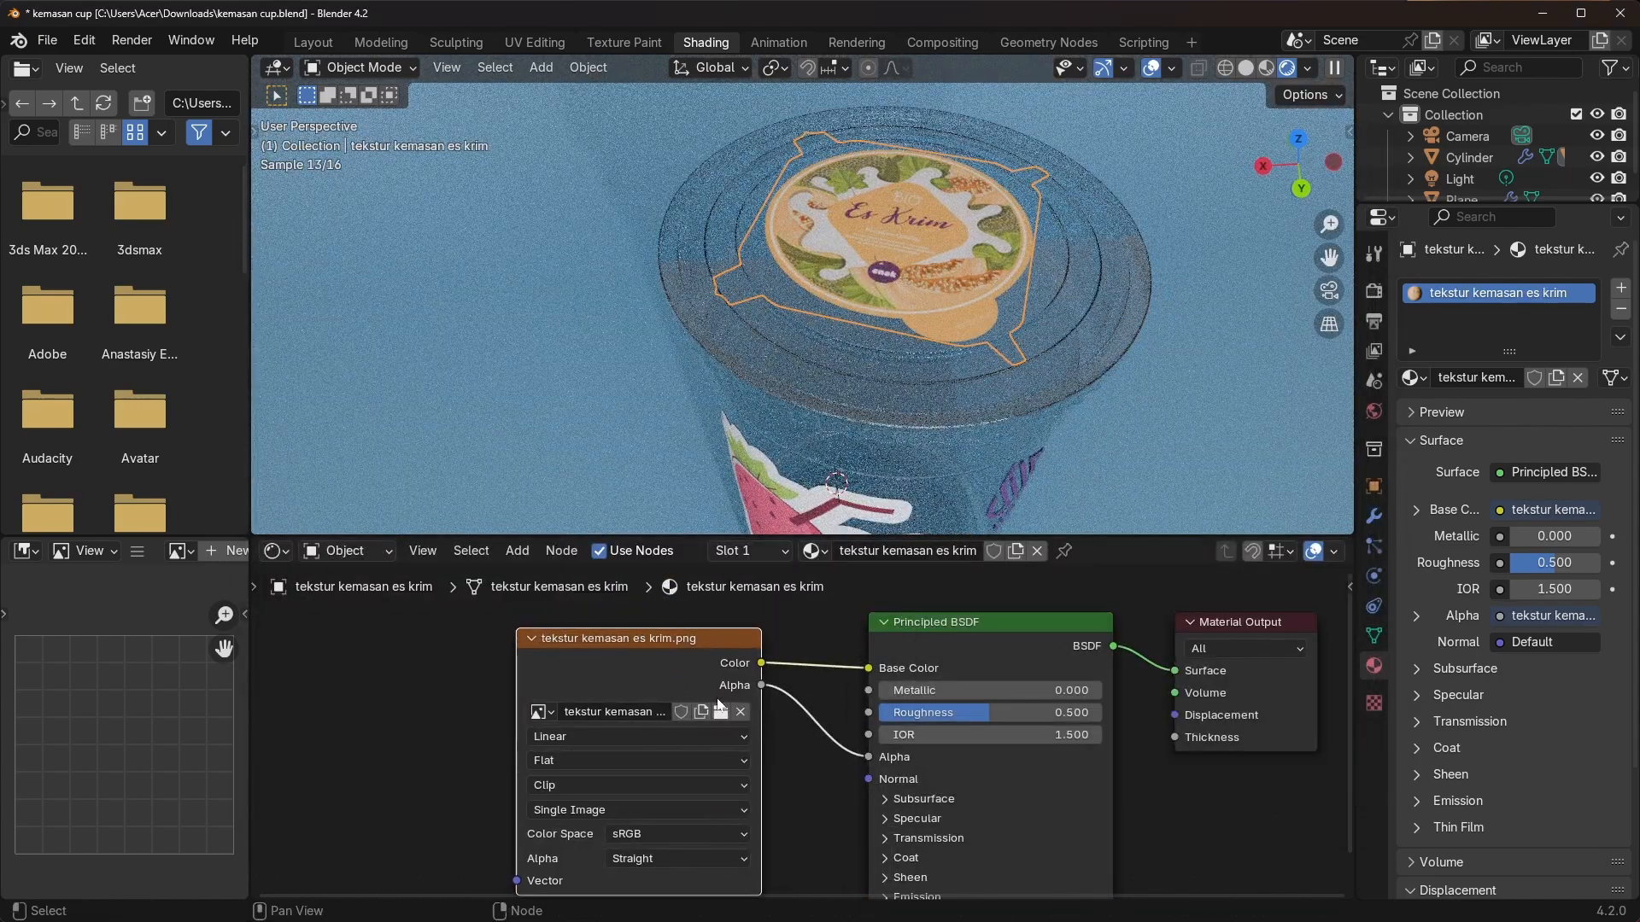
click(721, 712)
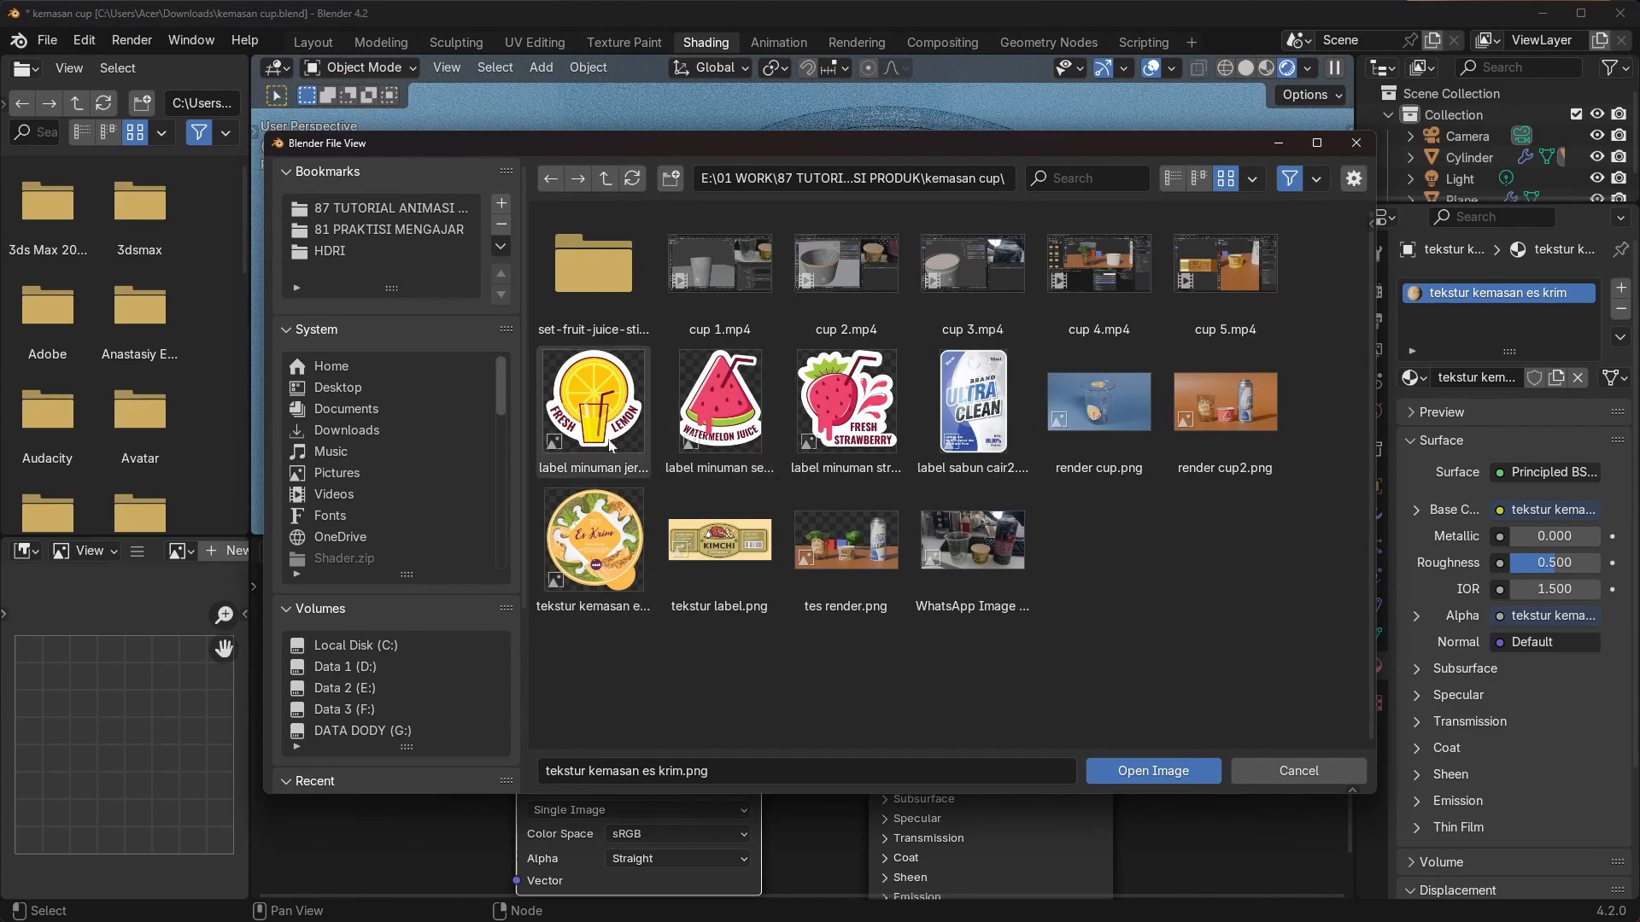
click(750, 412)
click(1161, 775)
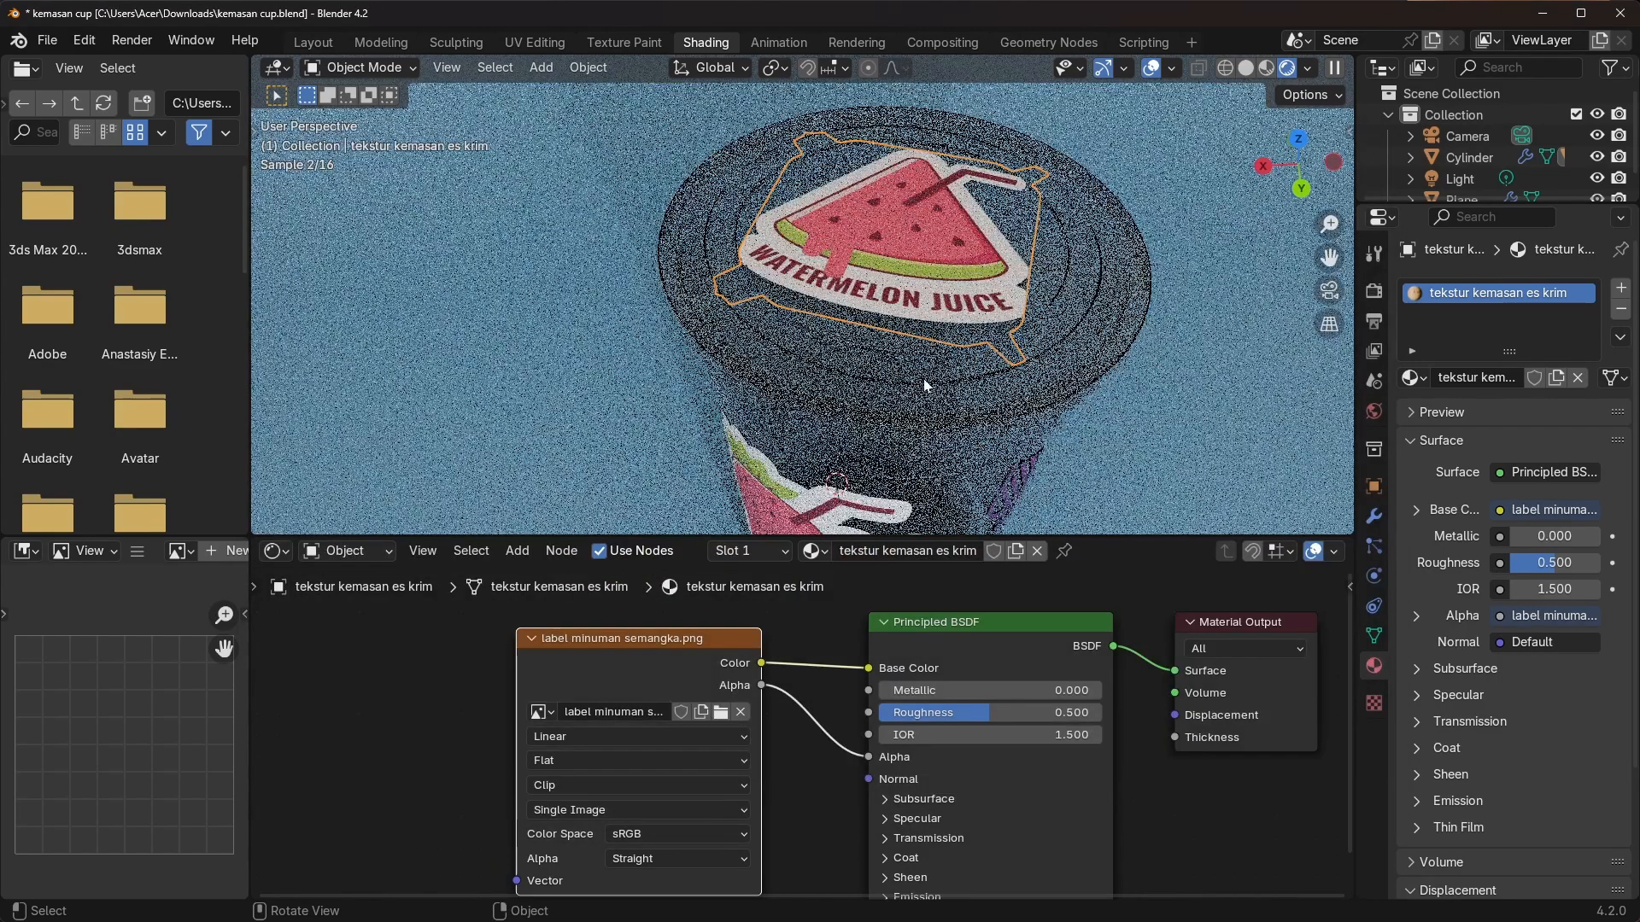
Render a still image of the relabelled cup from the camera view in the Layout workspace
middle_drag(924, 377, 915, 337)
scroll(916, 336, down, 3)
click(1051, 363)
middle_drag(1052, 363, 1052, 362)
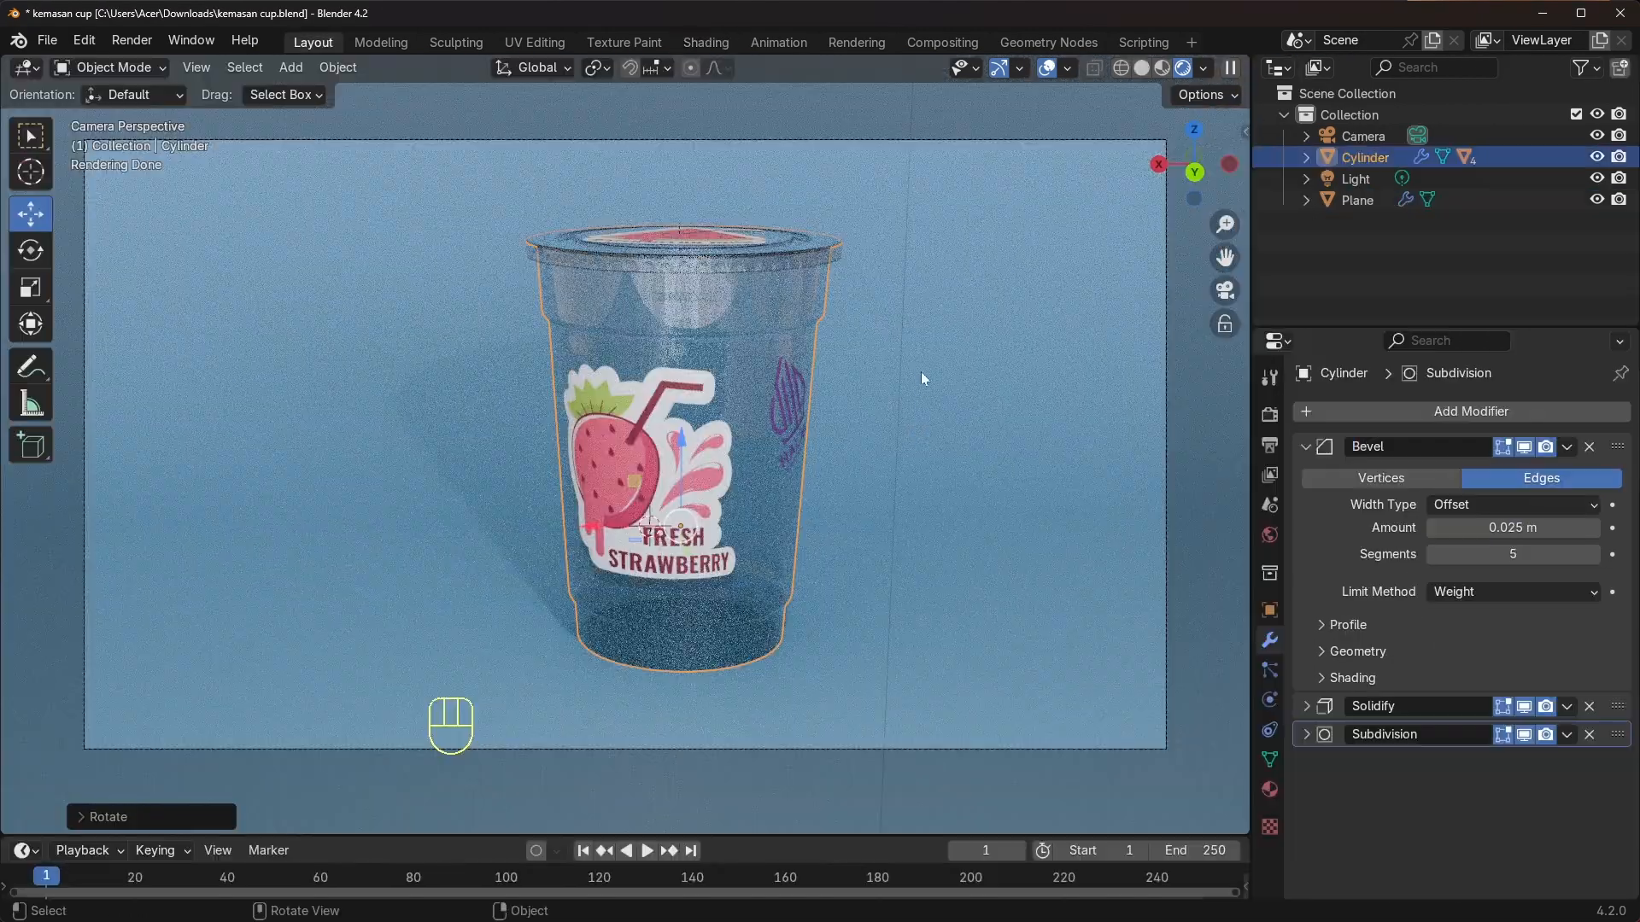
click(126, 41)
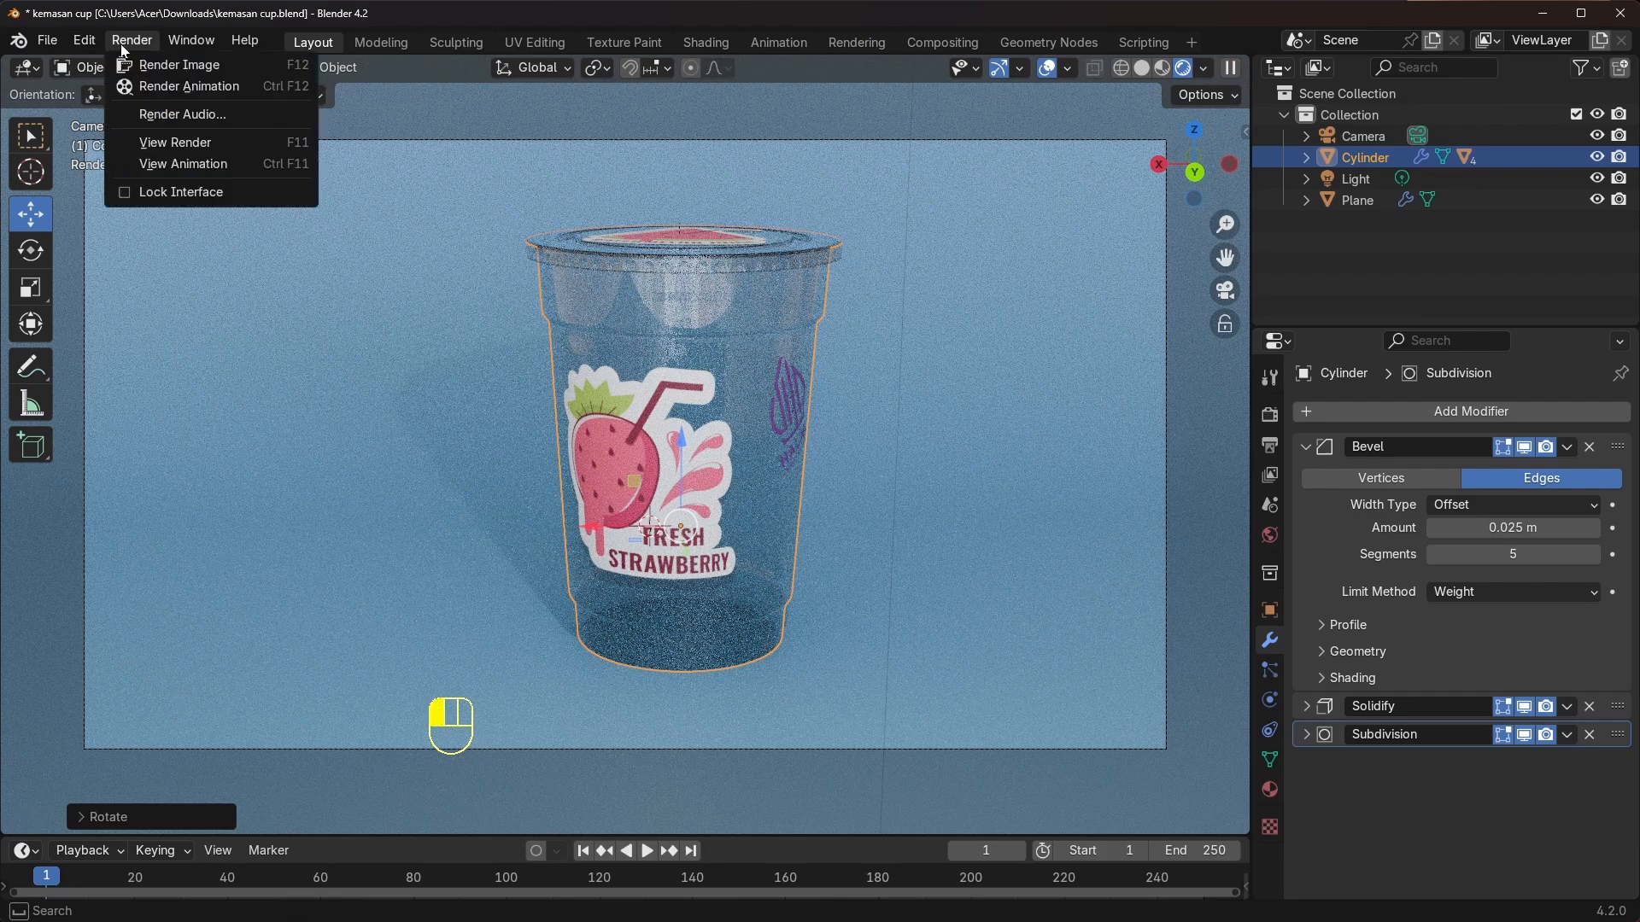
click(175, 68)
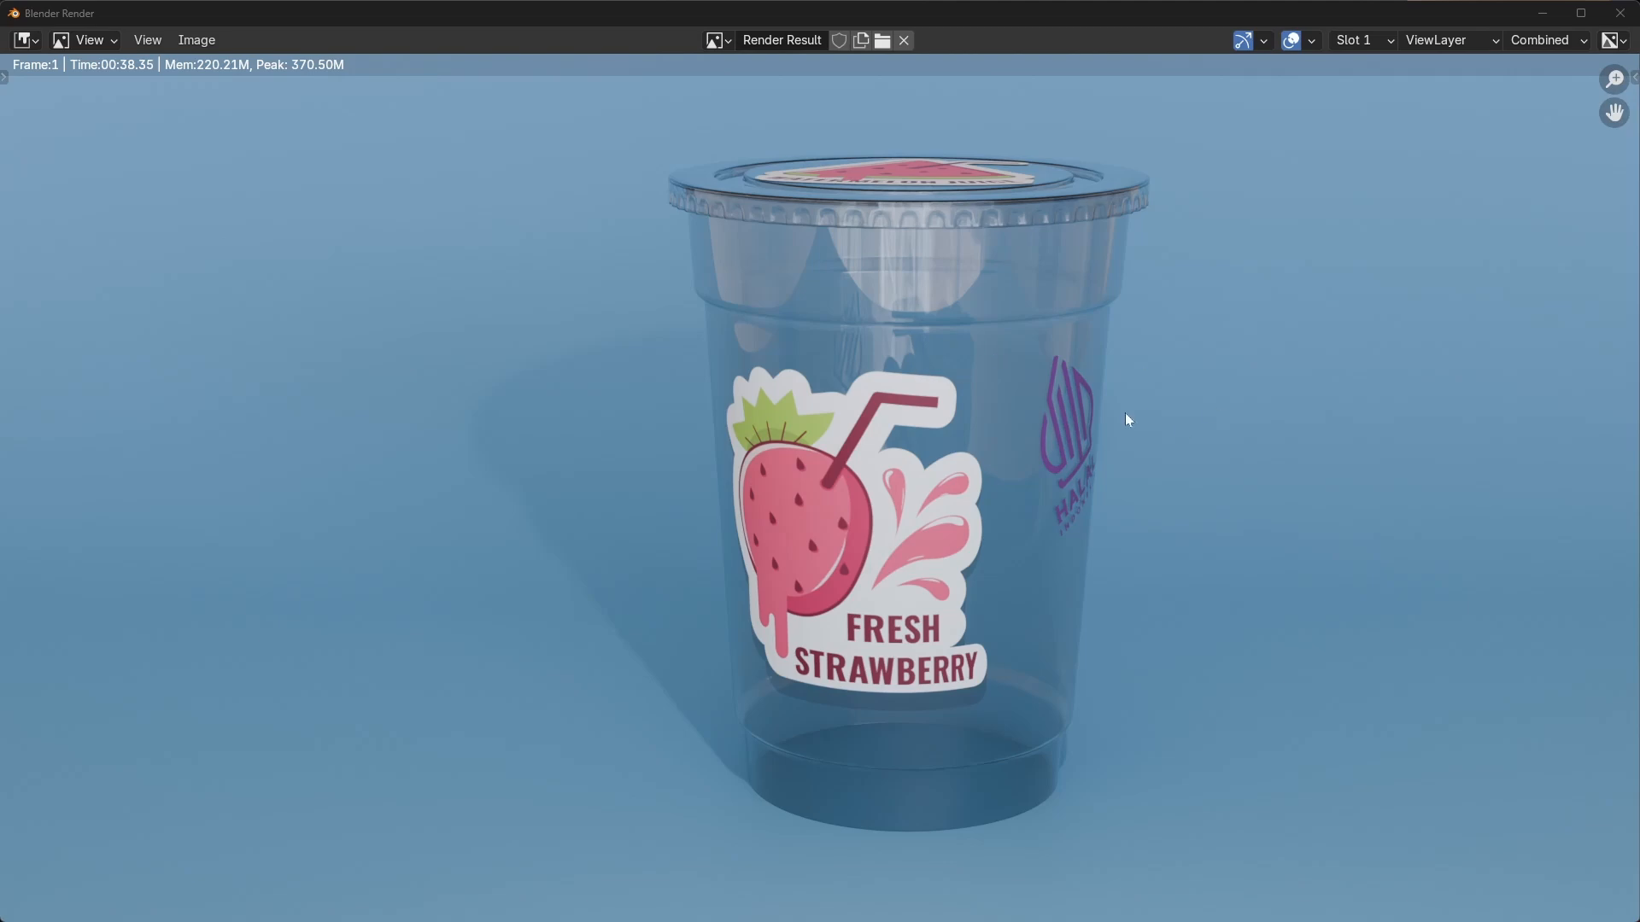
Save the rendered image as render cup3.png in the kemasan cup folder and close the render window
click(202, 42)
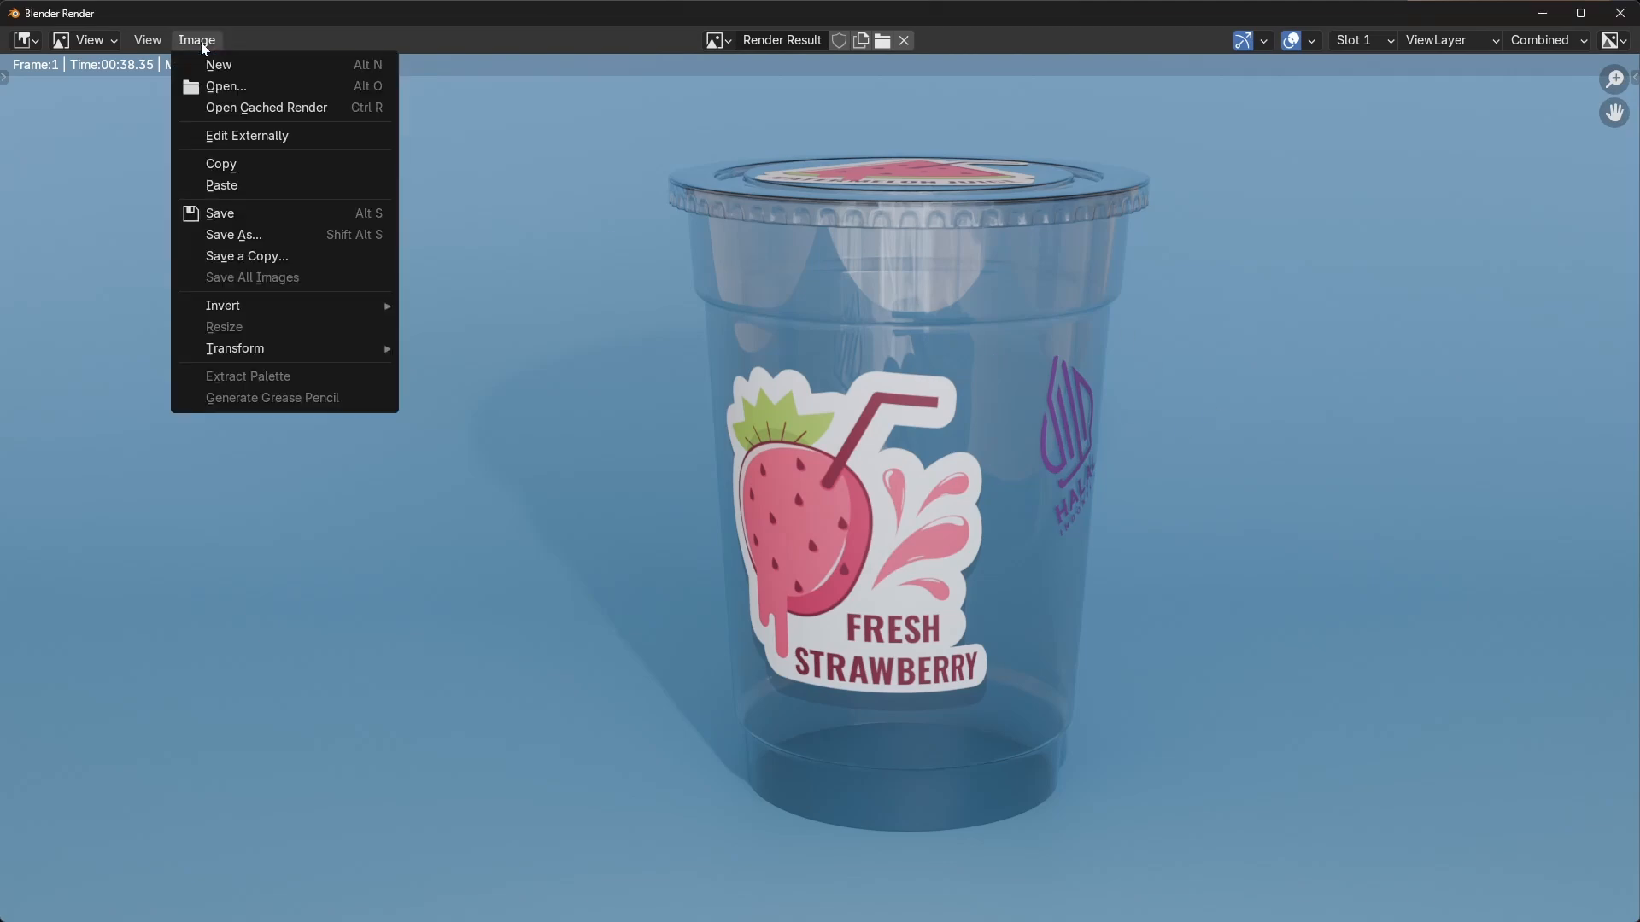
click(246, 212)
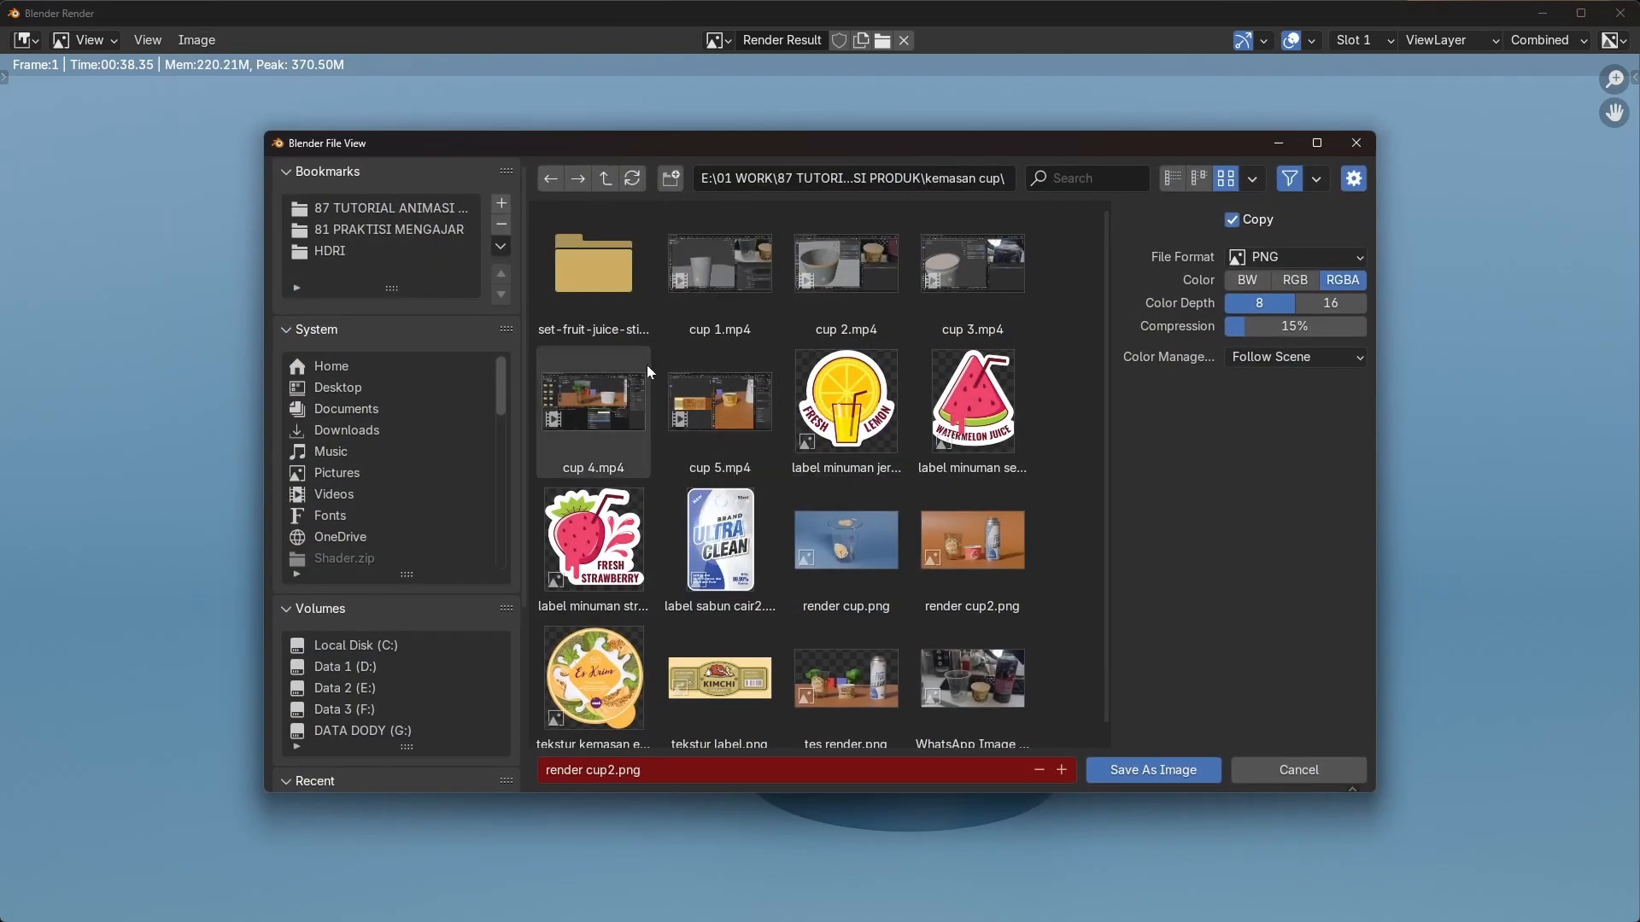
click(687, 773)
click(619, 771)
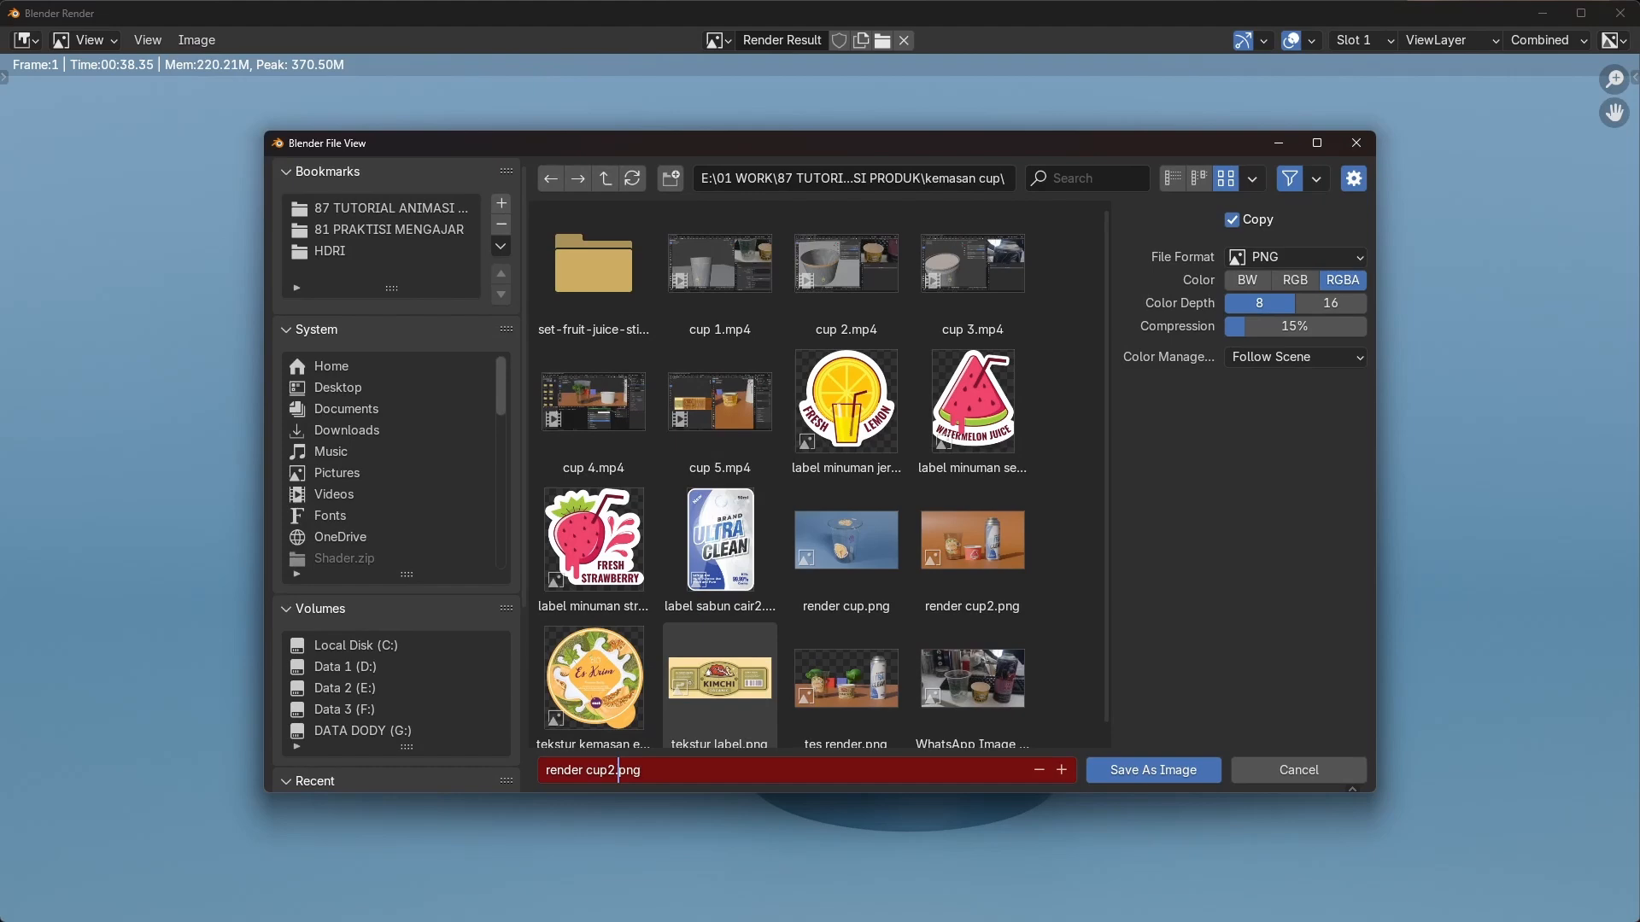
key(Left)
key(BackSpace)
text(3)
click(1146, 769)
click(1149, 773)
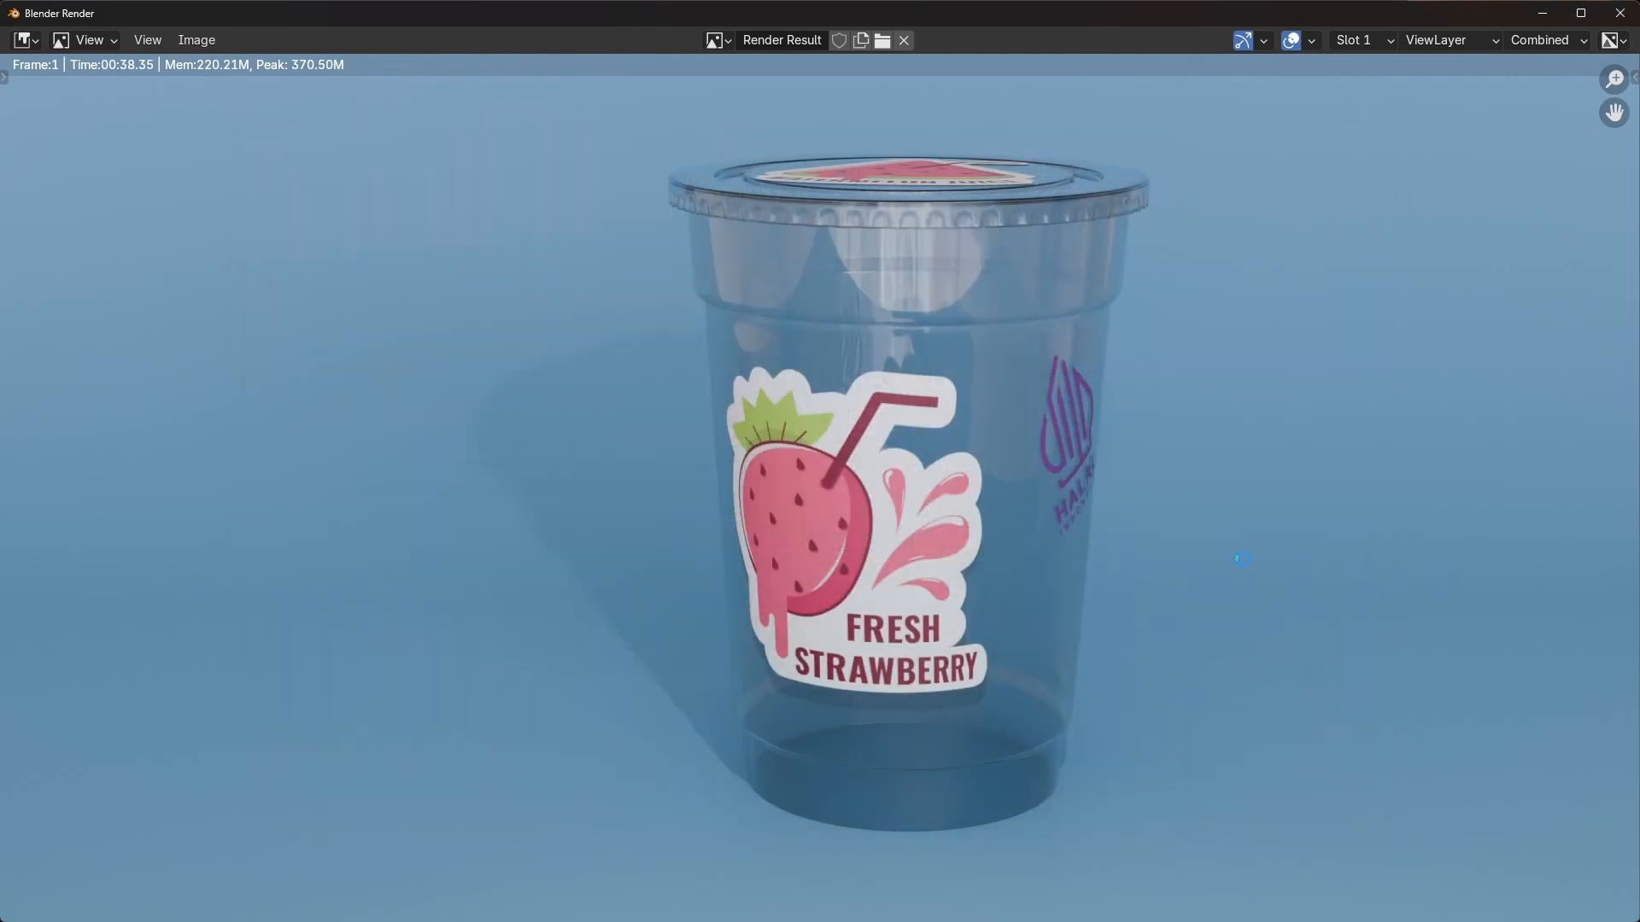
click(1618, 14)
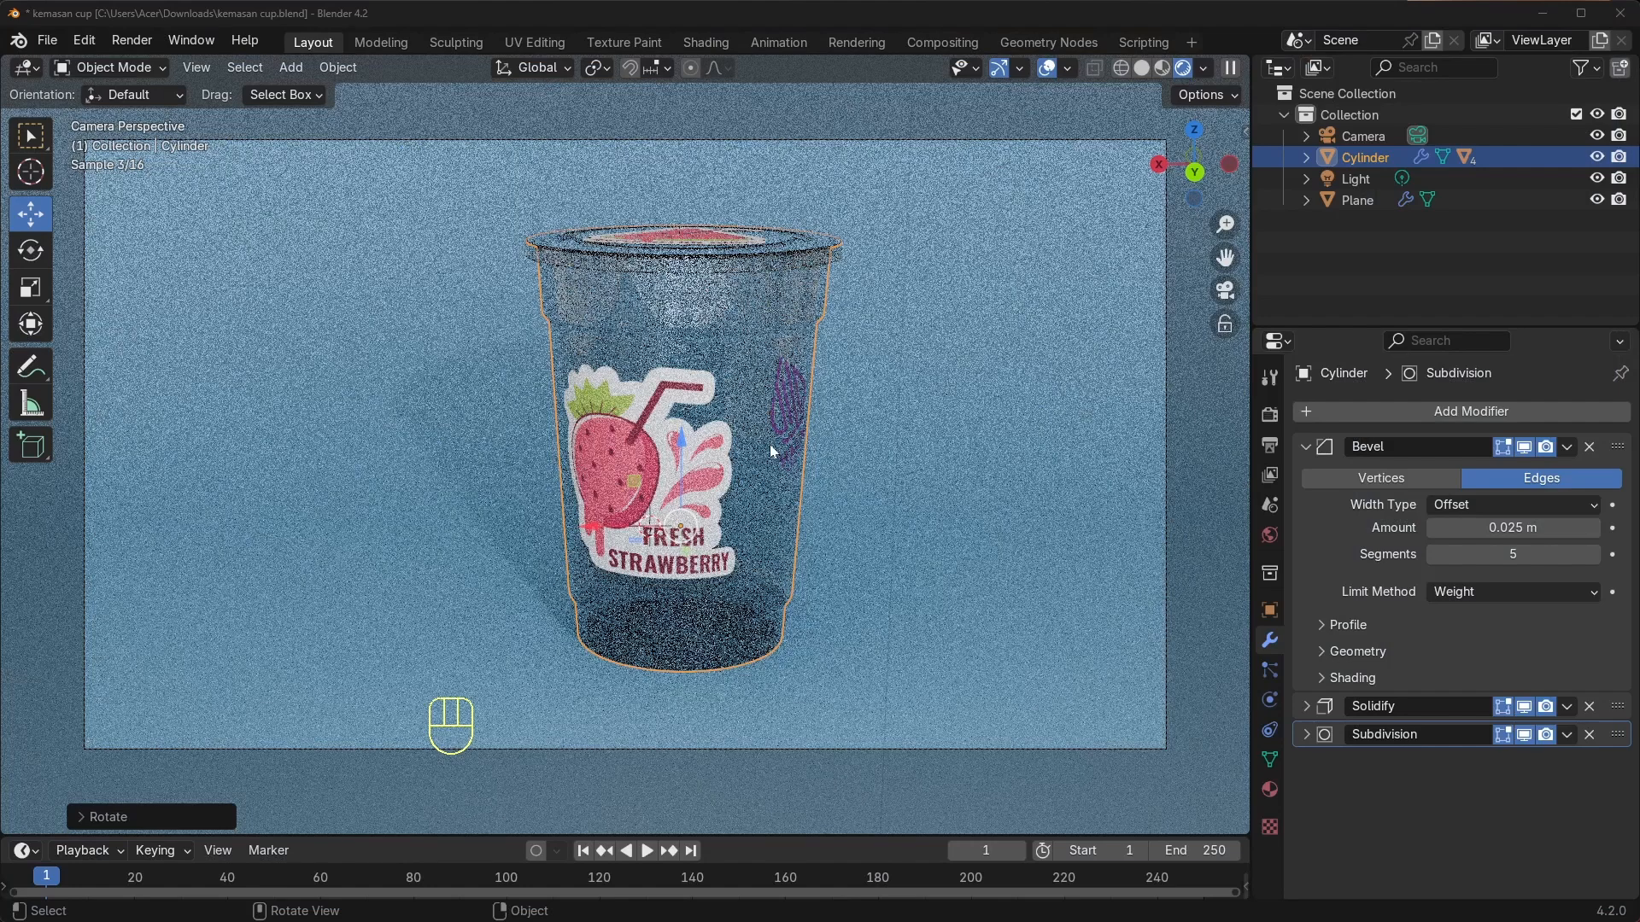